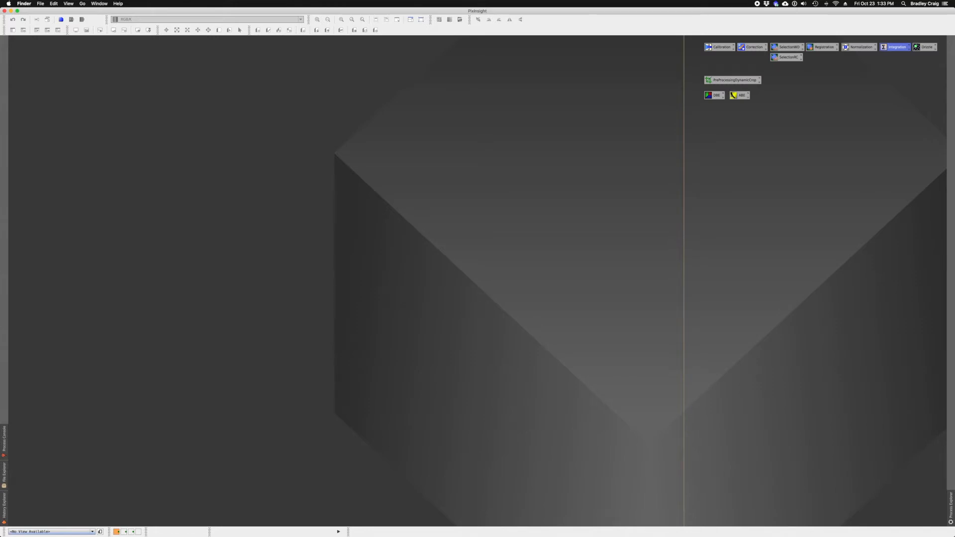
Step: Open SHO v2.0.xisf from the previous processing folder of NGC 7822, Atik 383L+ & RC 8, and move the Finder window away from it
drag(954, 100, 361, 103)
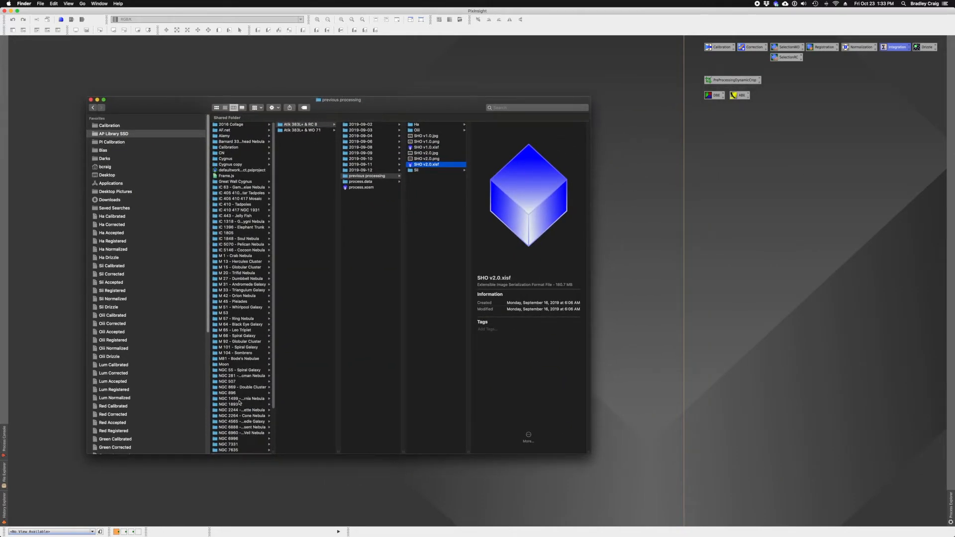
scroll(262, 258, down, 5)
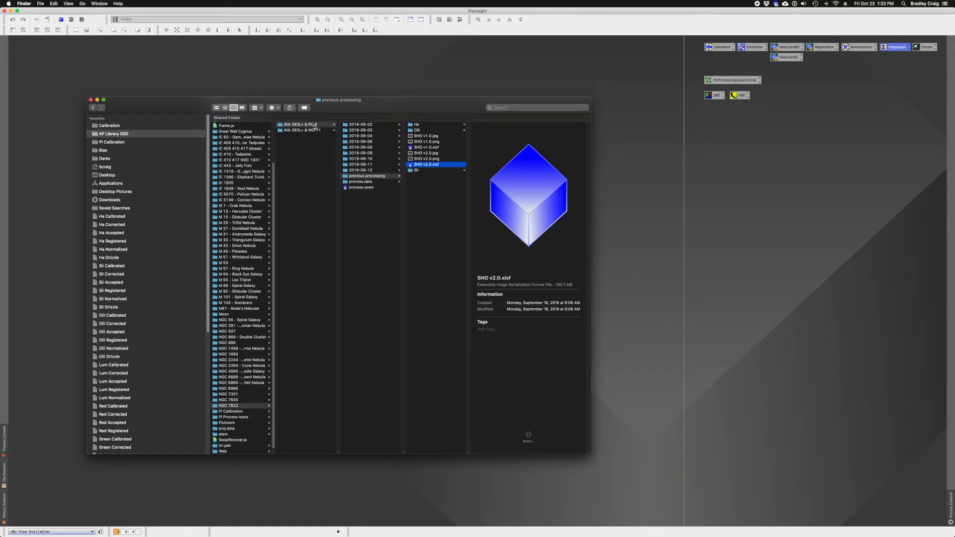
double_click(428, 169)
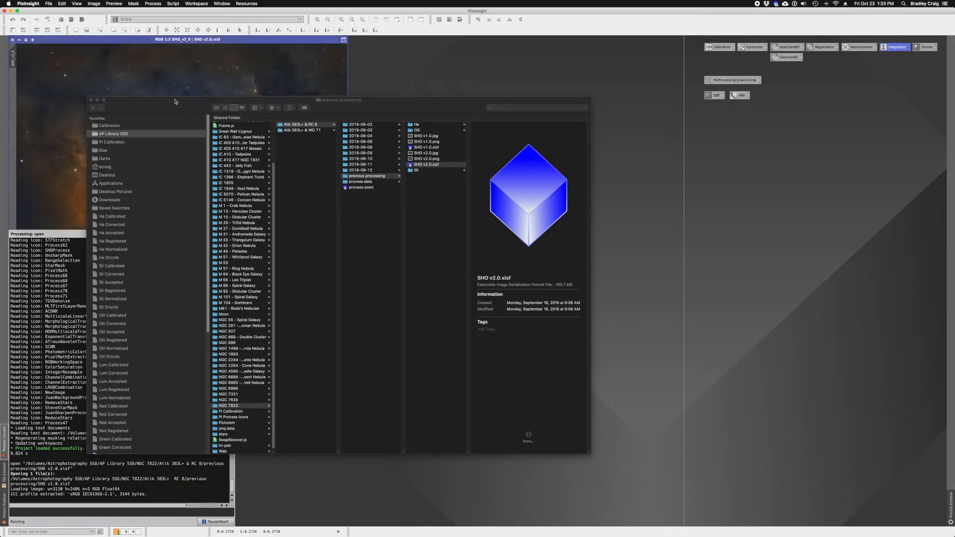
drag(194, 97, 595, 98)
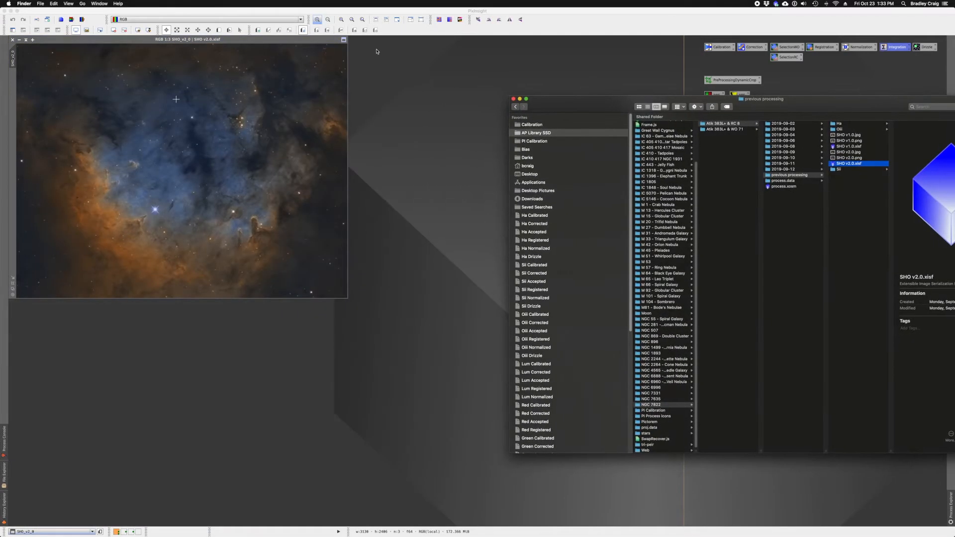
drag(243, 39, 353, 95)
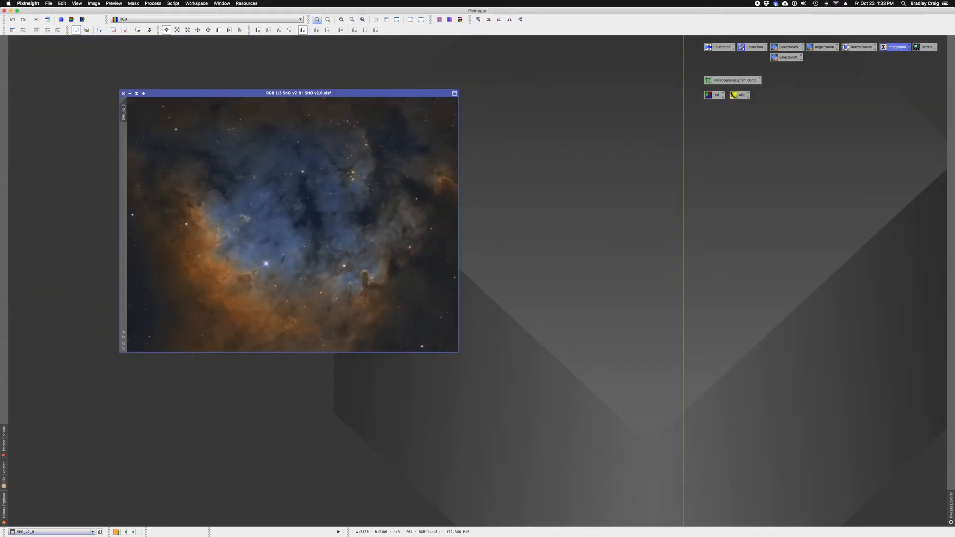
Step: Examine the finished SHO nebula image enlarged and at several zoom levels, then close it
double_click(273, 93)
scroll(367, 218, up, 1)
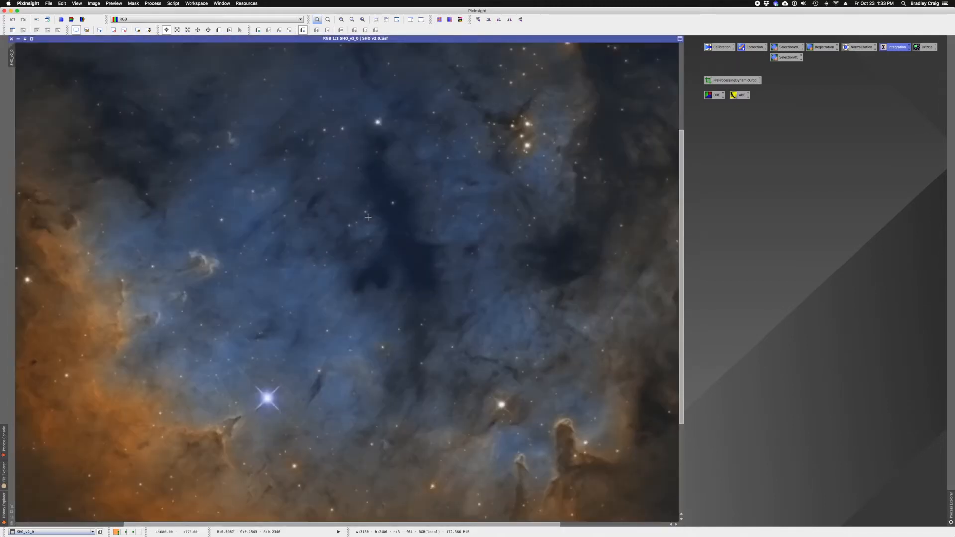
scroll(368, 219, down, 2)
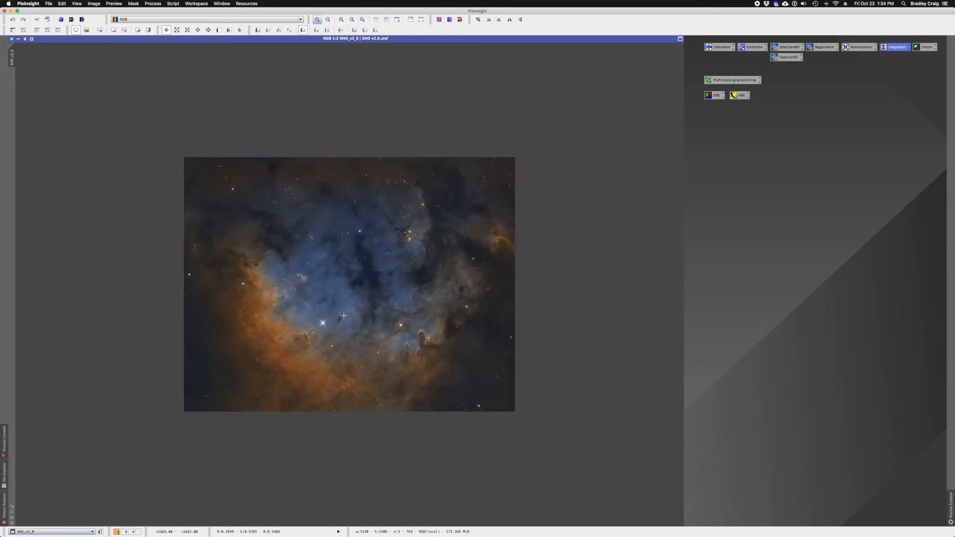
scroll(356, 317, up, 1)
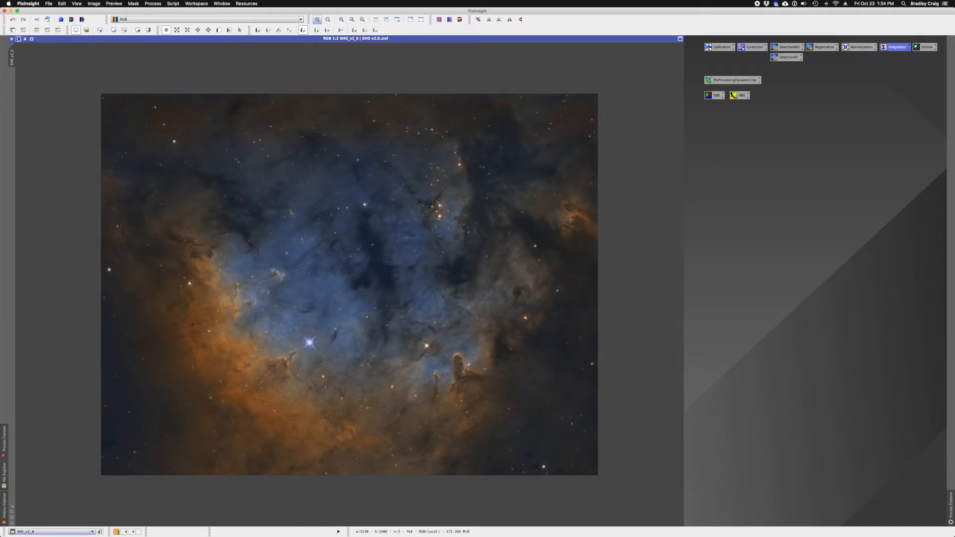
click(11, 39)
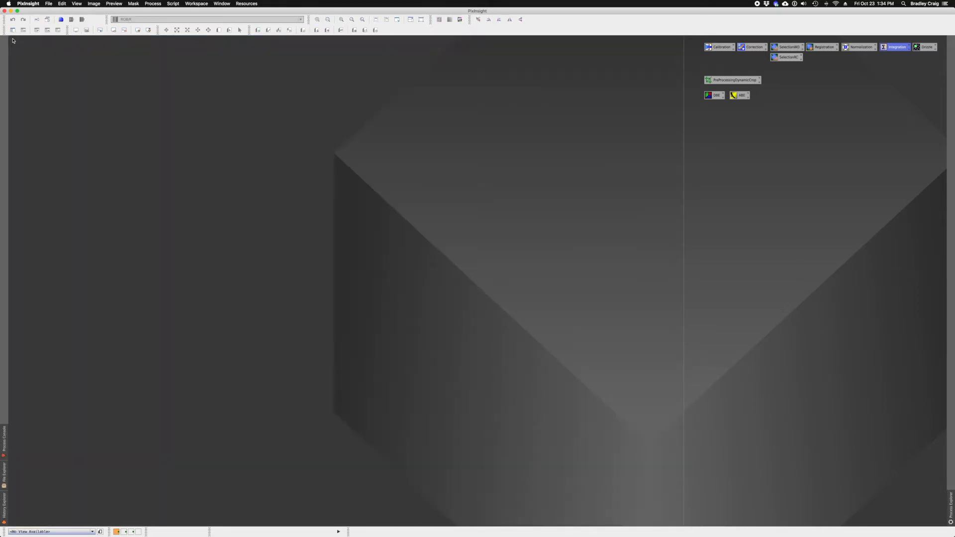
drag(954, 98, 954, 122)
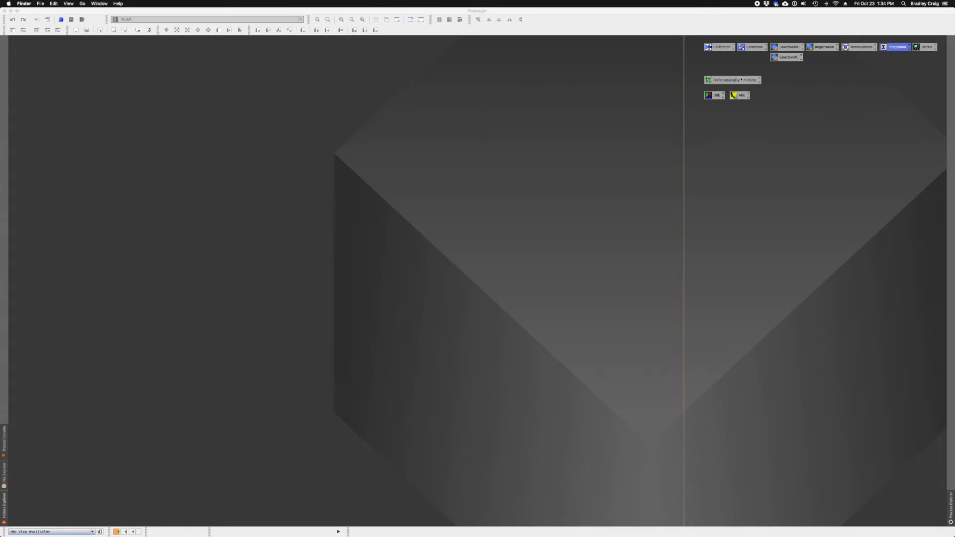
click(694, 43)
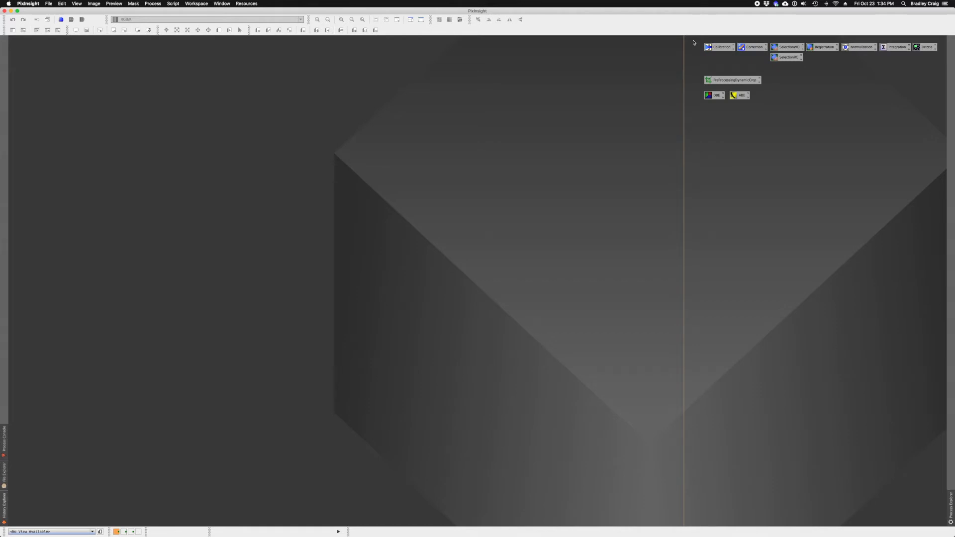
mouse_move(954, 118)
mouse_down()
mouse_move(687, 121)
mouse_move(954, 121)
mouse_up()
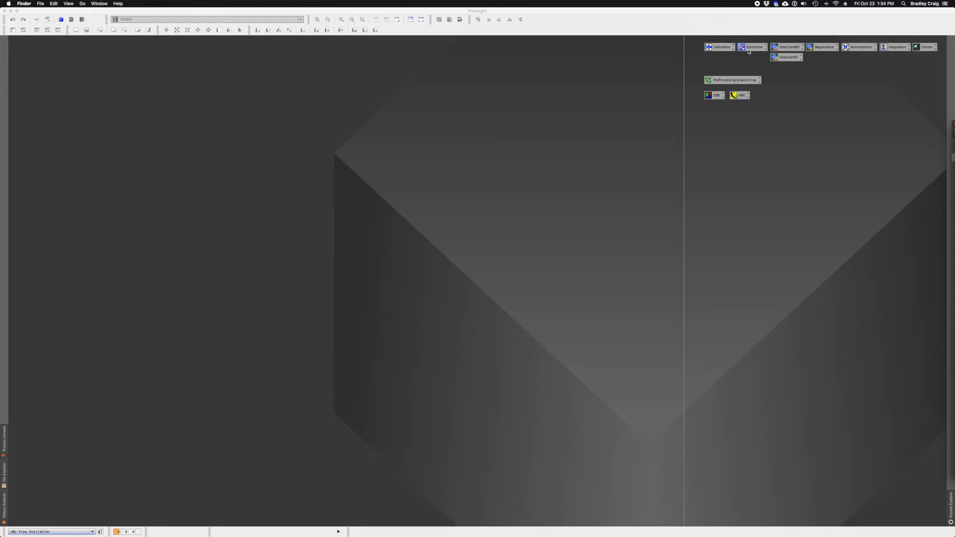
Step: Delete the SelectionWO SubframeSelector icon and move the SelectionRC icon into its place in the process row
click(787, 50)
right_click(787, 50)
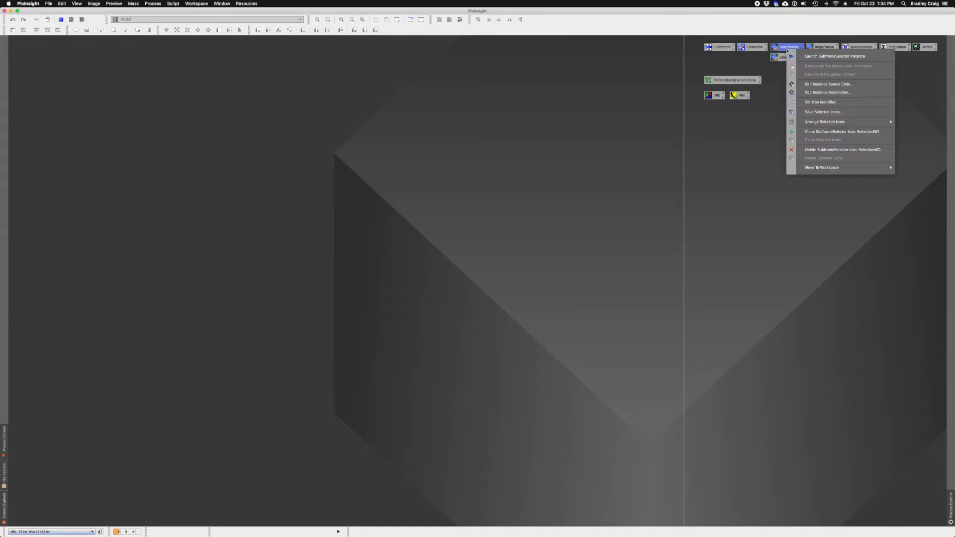
click(804, 150)
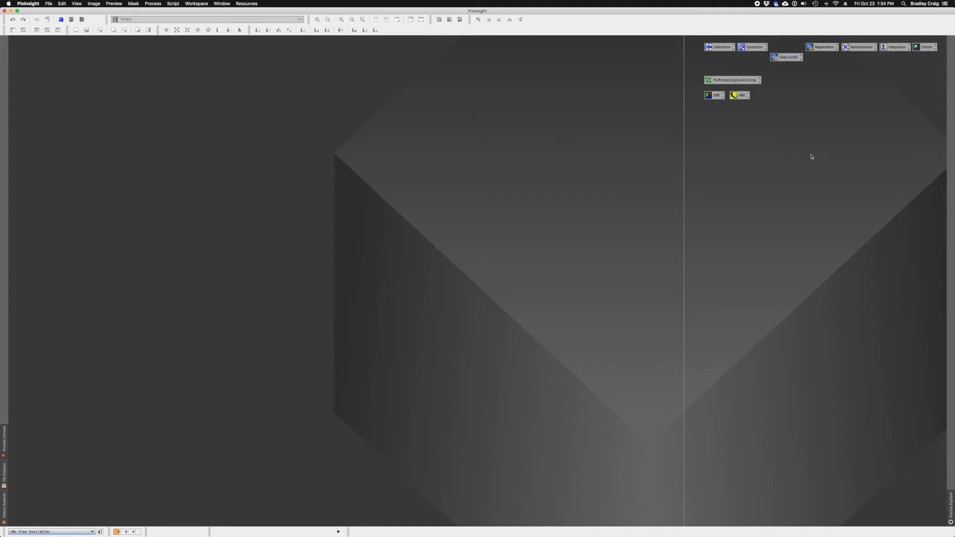
drag(786, 59, 787, 50)
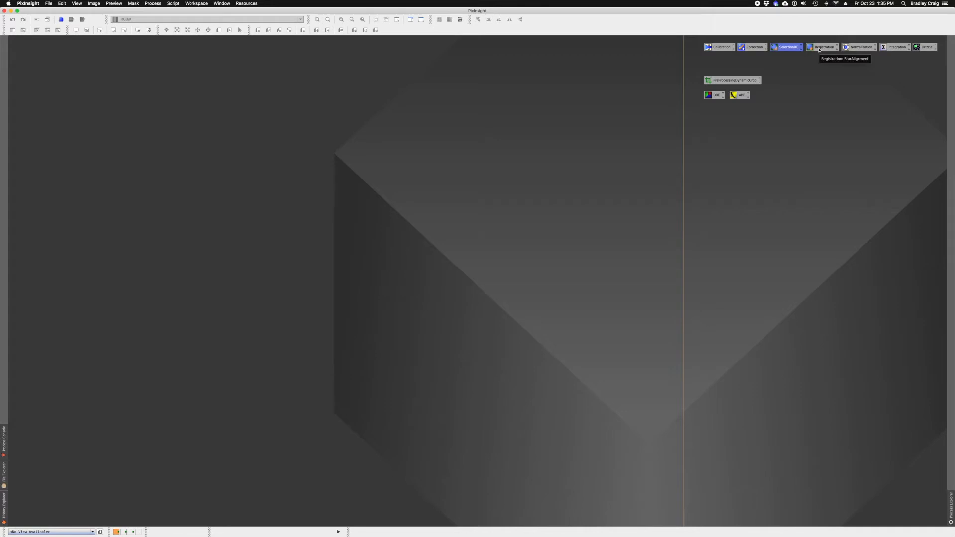
click(855, 48)
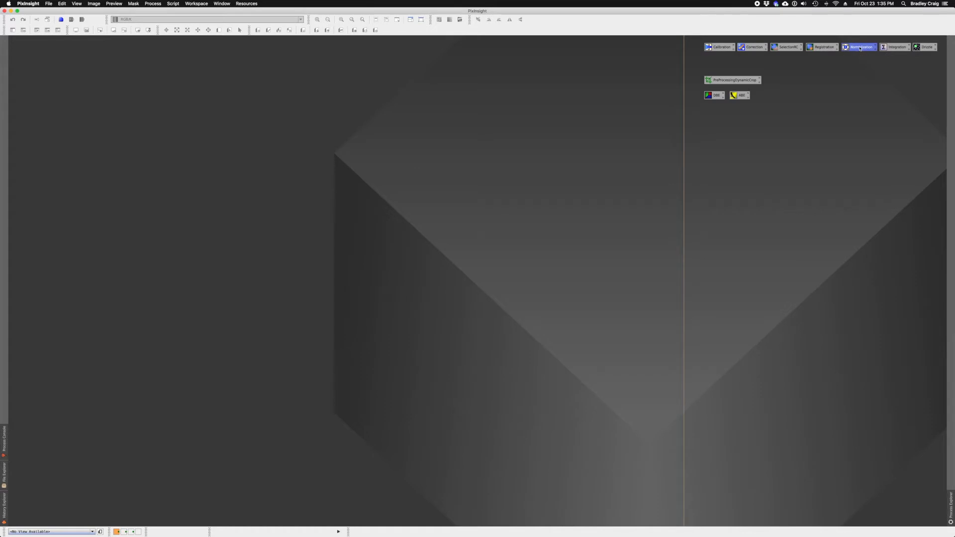
click(892, 48)
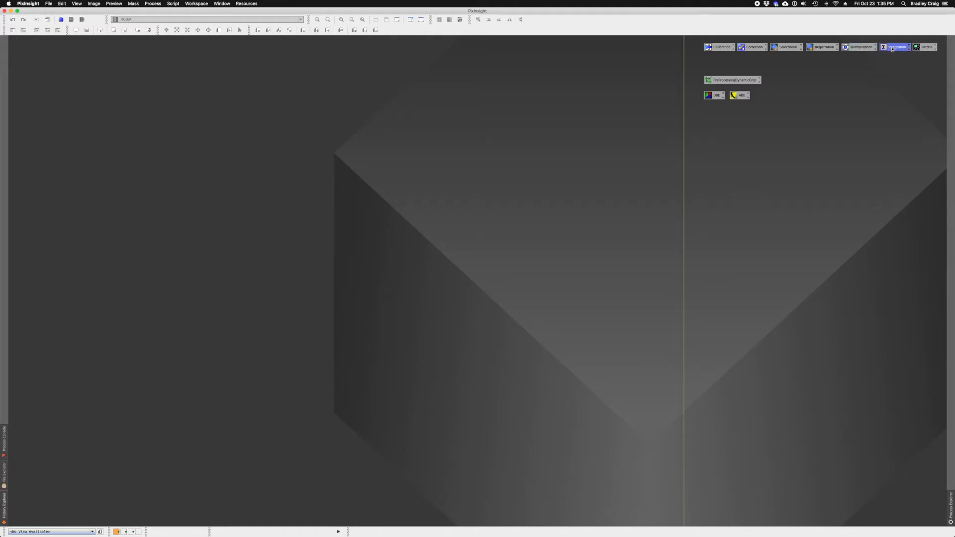
click(920, 48)
click(921, 58)
Step: Destroy the empty fourth workspace and return to the first workspace
click(138, 532)
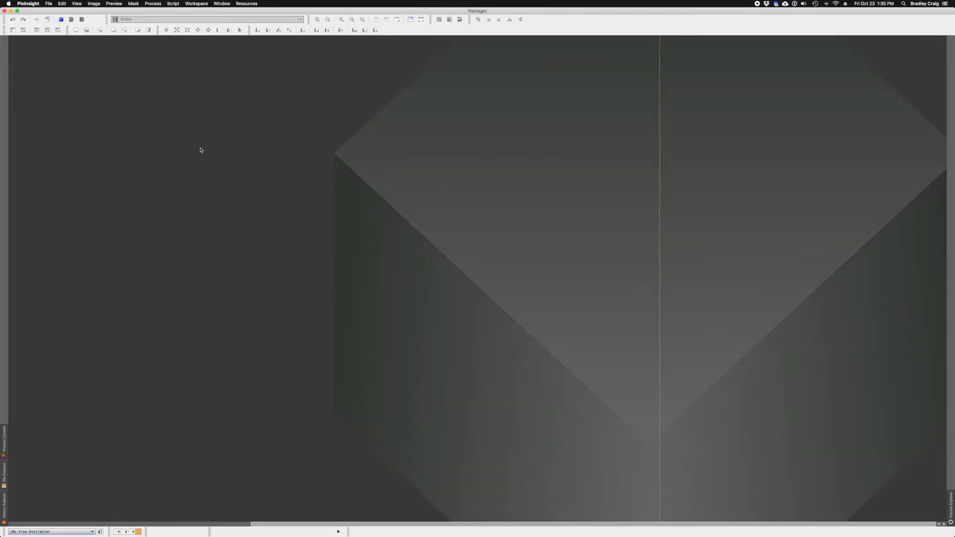
click(191, 4)
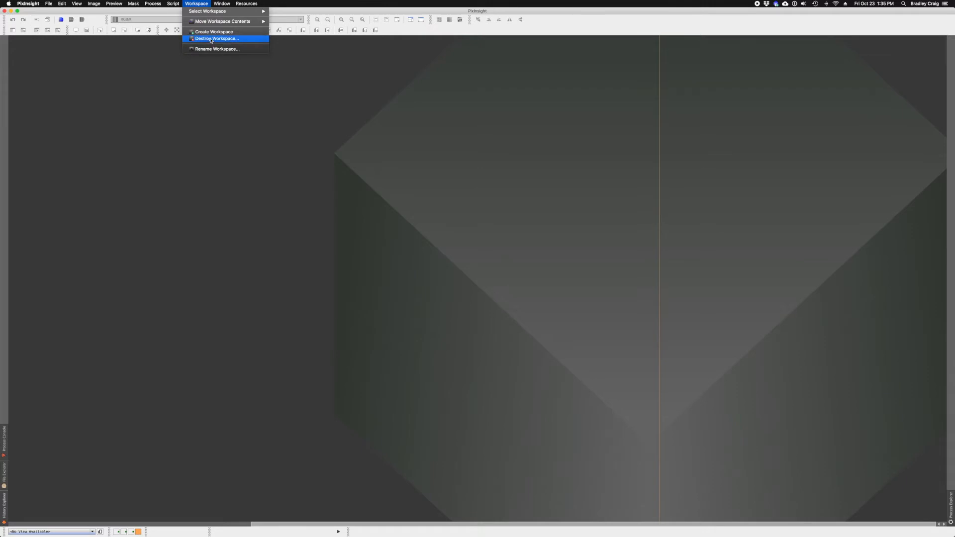
click(211, 39)
click(501, 283)
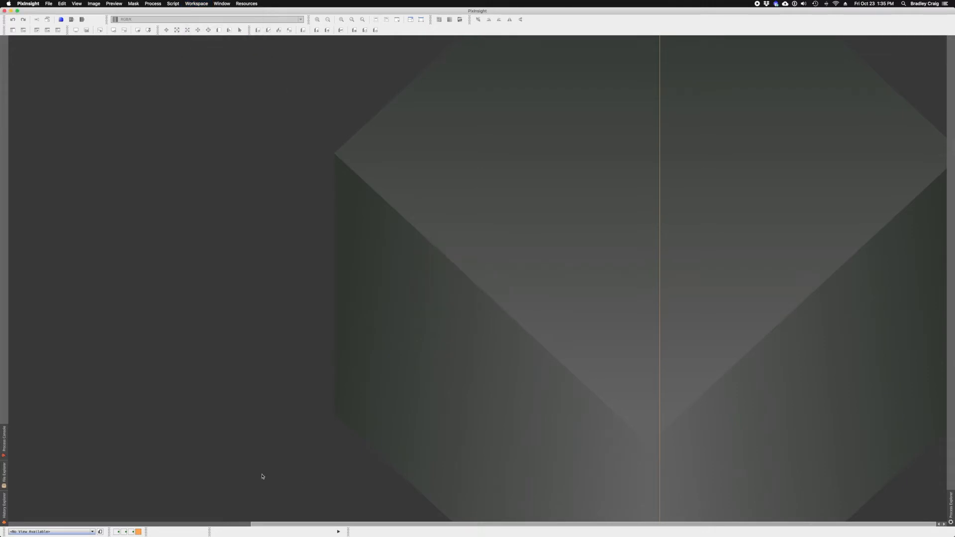
click(118, 533)
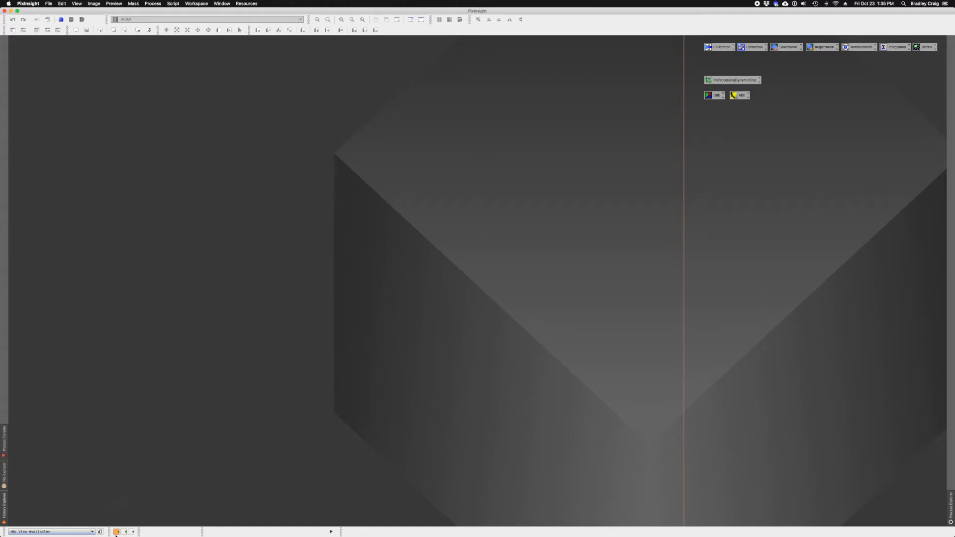
Step: Look through the process icons in the PostProcessing and Finishing workspaces, then return to the first workspace
mouse_move(116, 535)
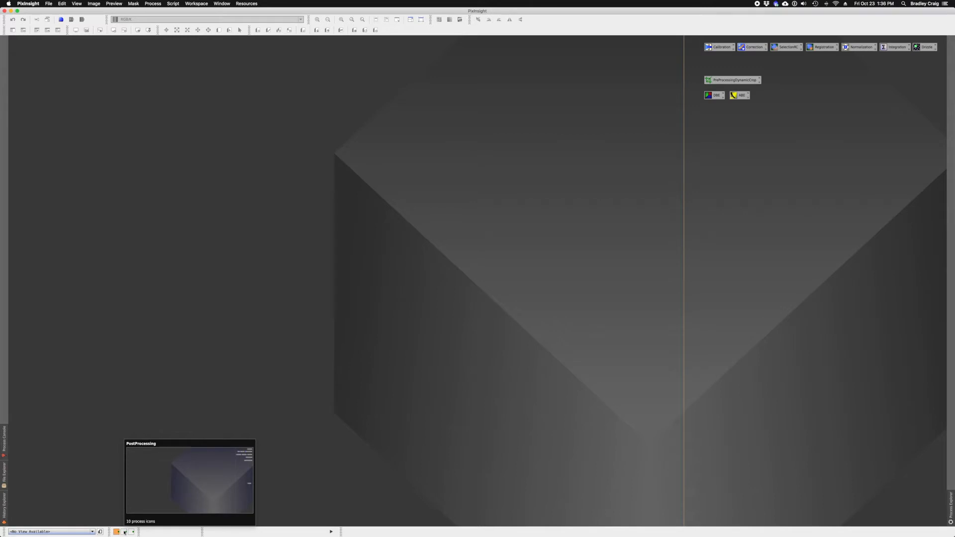
click(125, 532)
mouse_move(132, 534)
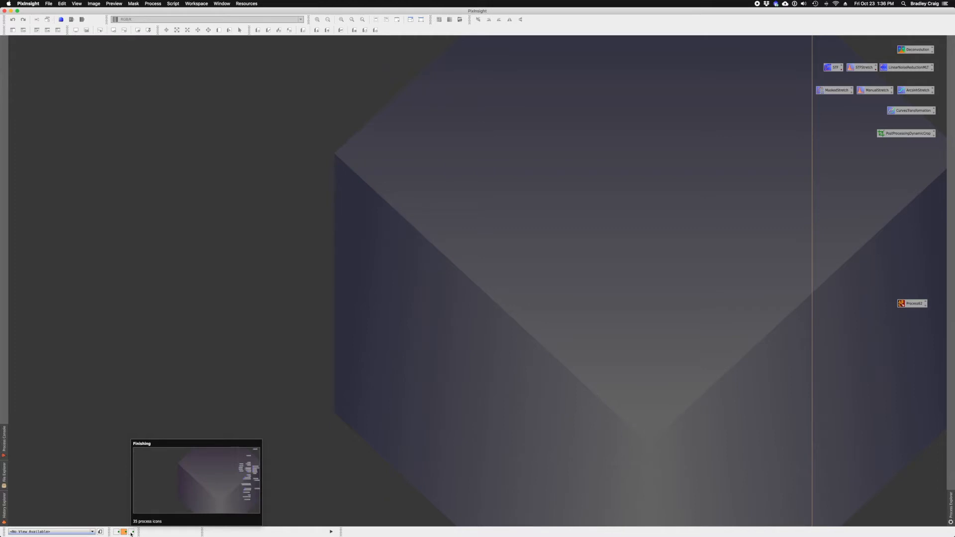
click(131, 532)
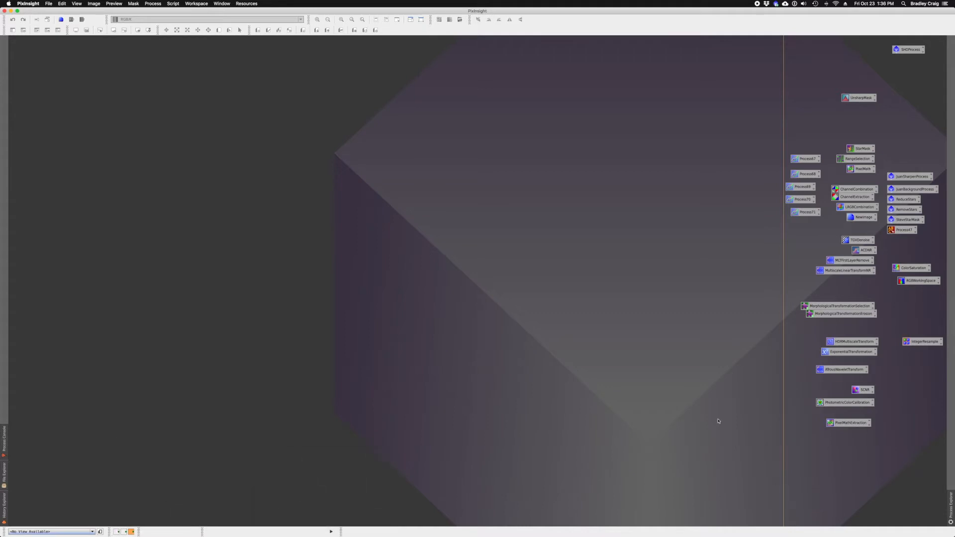
click(116, 533)
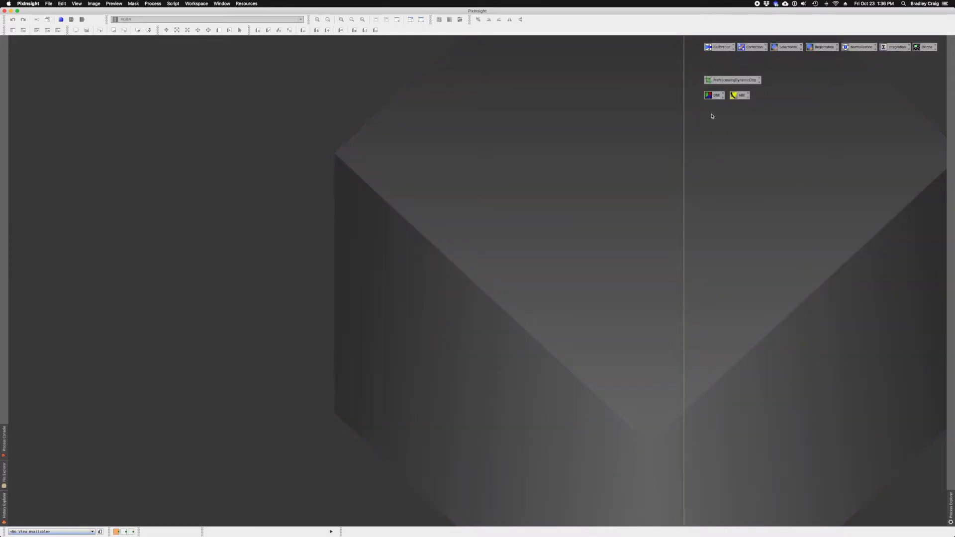
Step: Launch the saved Calibration process and move its ImageCalibration window to the middle of the workspace
double_click(719, 48)
drag(756, 132, 436, 86)
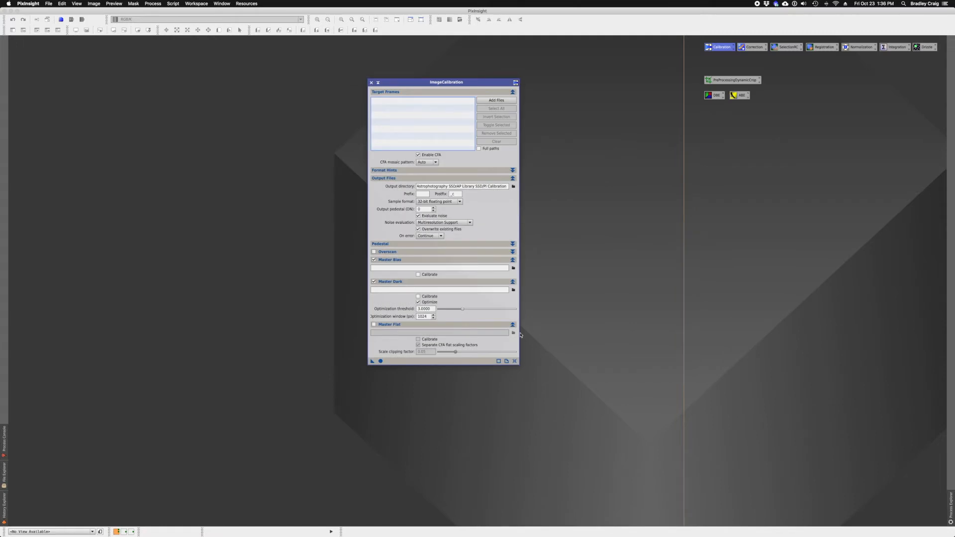
click(513, 269)
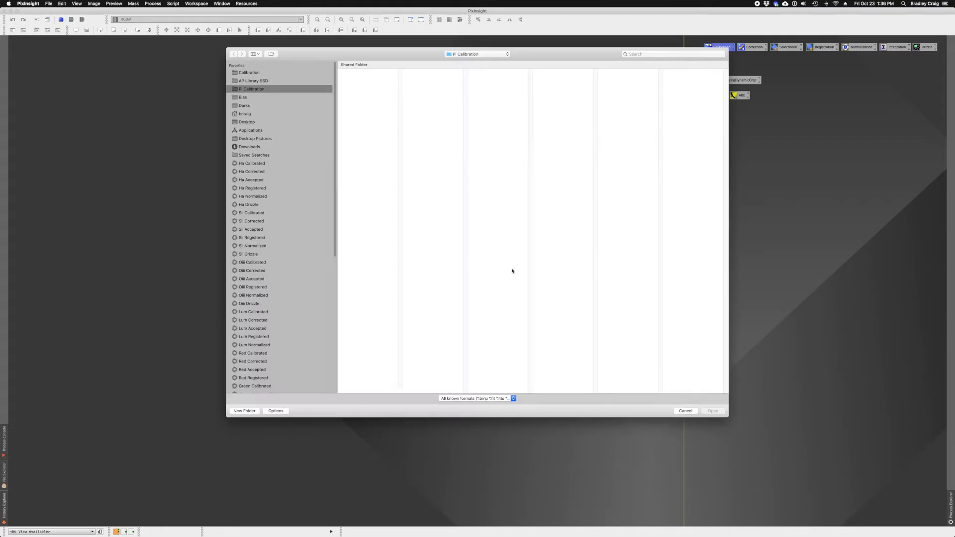
click(685, 411)
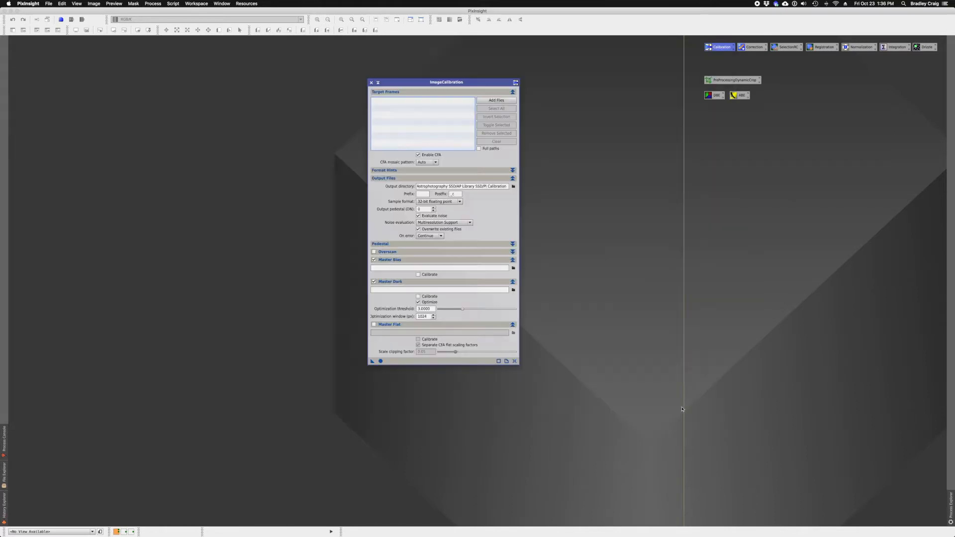
Step: Start adding target frames, browsing AP Library SSD to the 2019-09-02 folder of NGC 7822, Atik 383L+ & RC 8
click(490, 100)
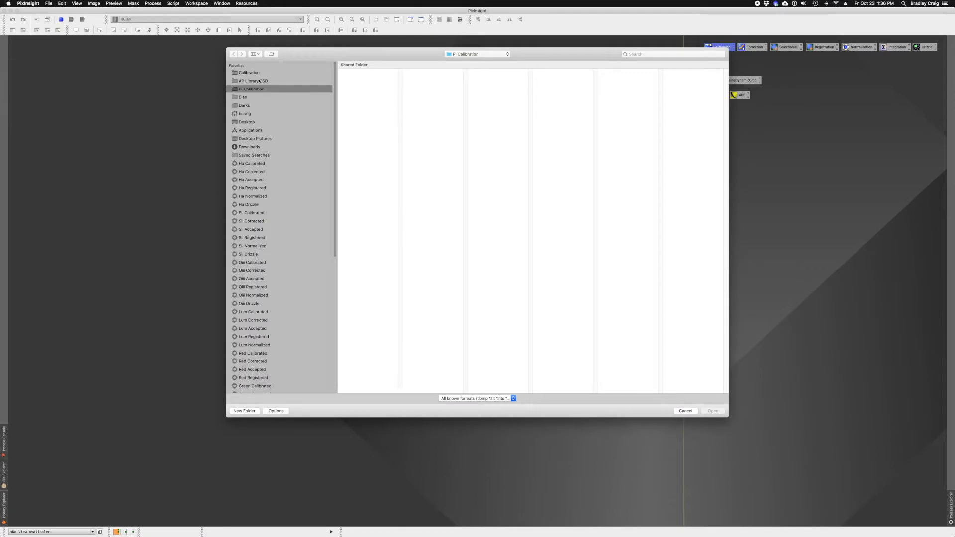
click(259, 81)
drag(402, 396, 451, 396)
scroll(418, 346, down, 3)
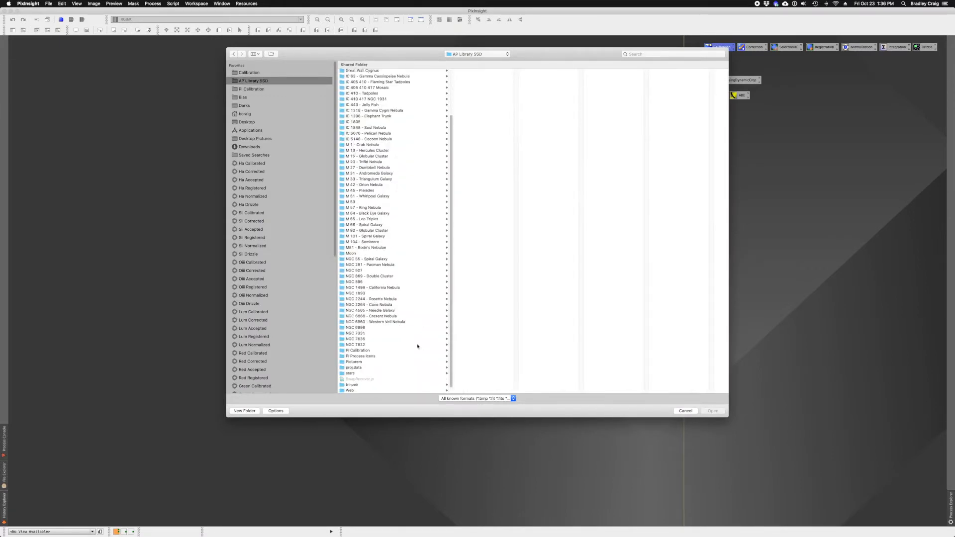
click(363, 346)
click(479, 72)
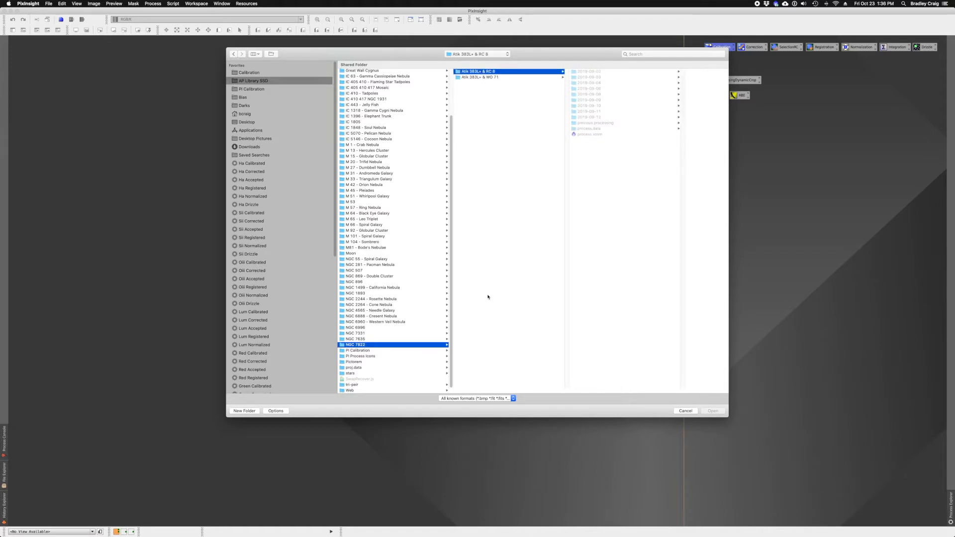
click(593, 73)
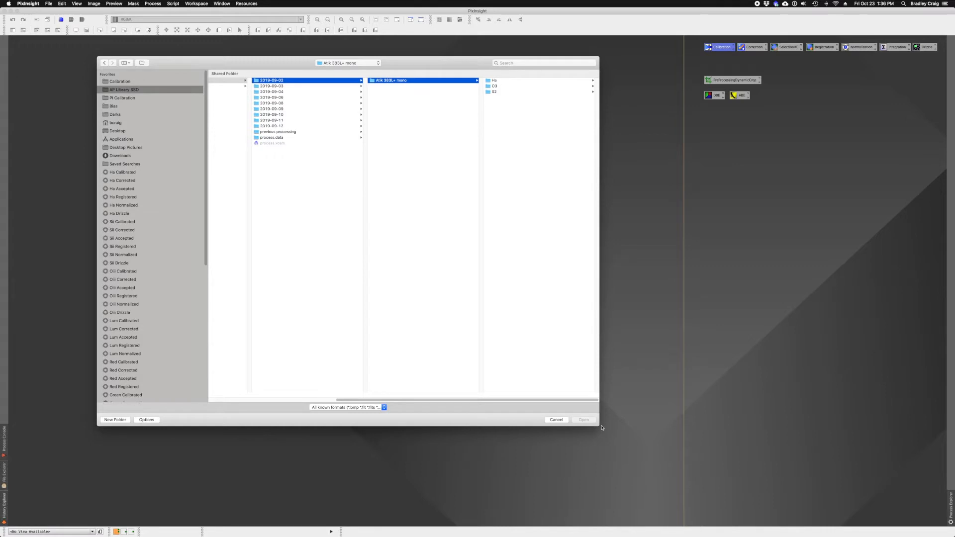
Step: Add the five 600sec 1x1 Ha frames from the 2019-09-02 folder, frame1 through frame5, to the calibration target frames
drag(601, 428, 672, 440)
click(578, 81)
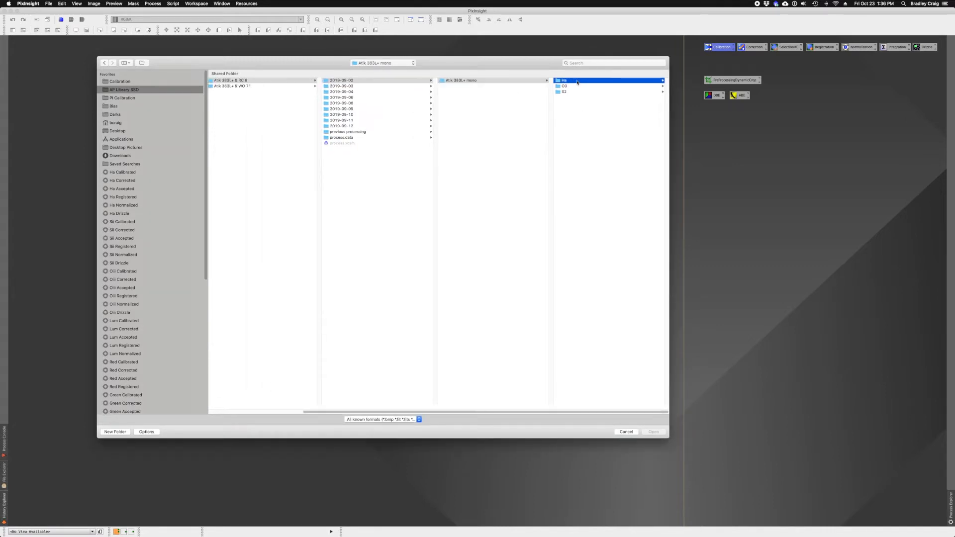
click(578, 82)
click(578, 81)
click(577, 82)
click(578, 81)
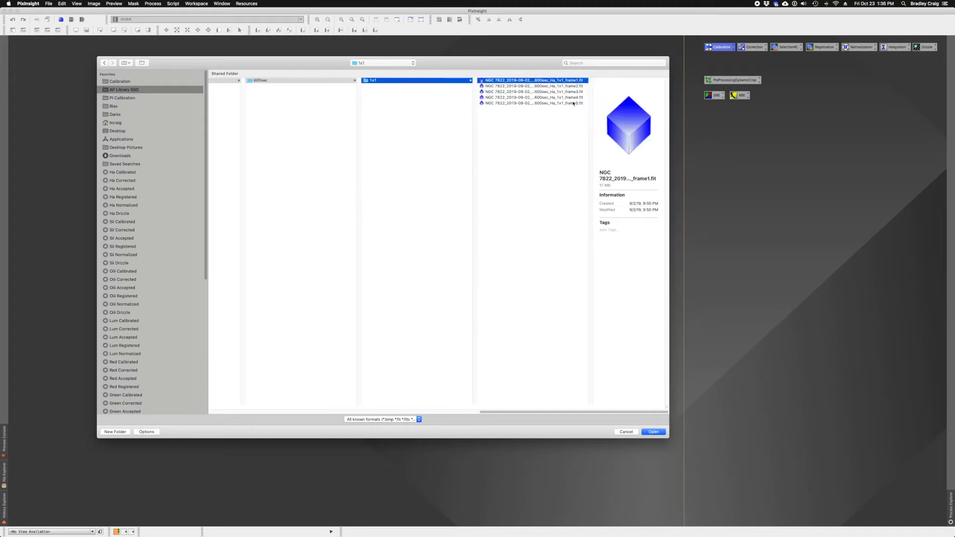
shift+click(574, 103)
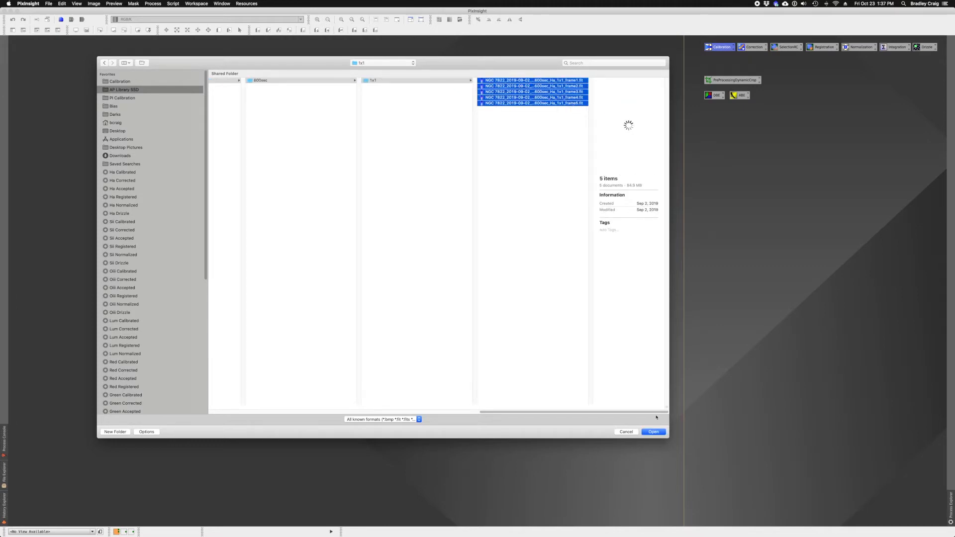
click(654, 432)
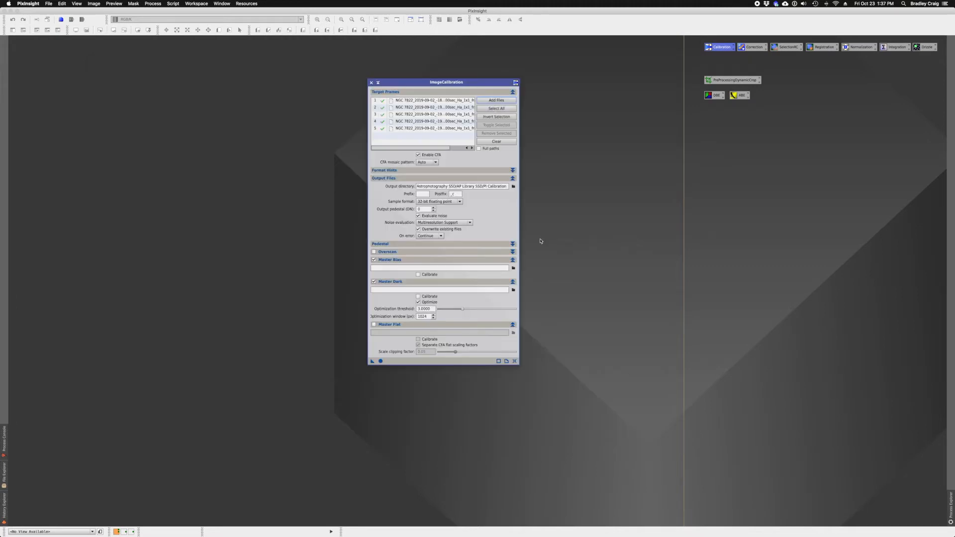
Step: Add the remaining NGC 7822 Ha, O3 and S2 600sec 1x1 frames, night by night through 2019-09-12, to the calibration target frames
click(496, 101)
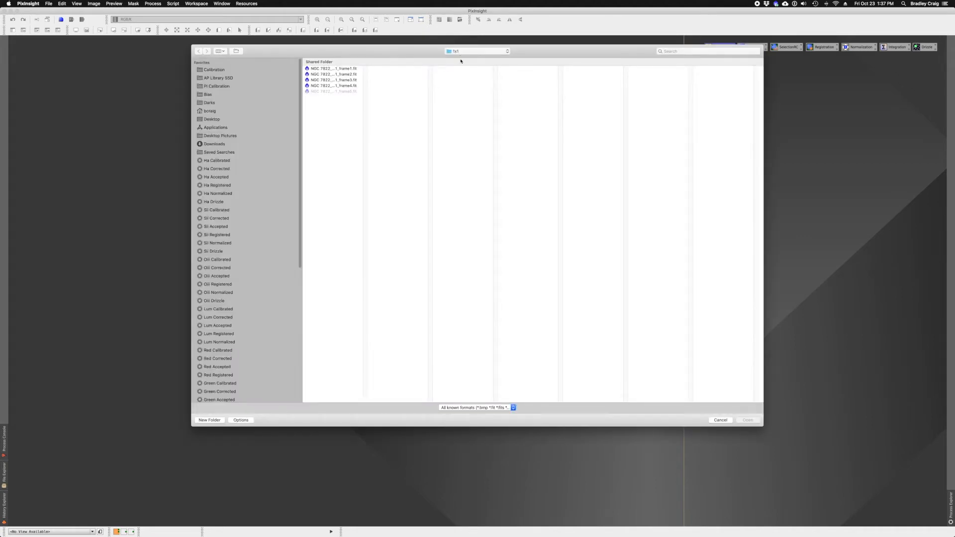
click(468, 51)
click(469, 75)
click(467, 51)
click(650, 68)
shift+click(648, 92)
click(468, 50)
click(459, 88)
click(748, 420)
click(496, 101)
click(467, 51)
click(450, 86)
click(527, 69)
click(748, 421)
click(496, 100)
click(748, 421)
click(496, 101)
click(714, 71)
click(748, 421)
click(496, 100)
click(748, 420)
click(496, 101)
click(467, 51)
click(467, 77)
click(657, 69)
click(748, 421)
click(496, 101)
click(649, 68)
click(748, 420)
click(496, 100)
click(513, 75)
click(748, 421)
click(496, 101)
click(470, 51)
click(748, 420)
click(497, 101)
click(463, 108)
click(748, 420)
click(496, 101)
click(527, 74)
click(748, 420)
click(496, 101)
click(657, 69)
click(476, 51)
click(463, 59)
click(748, 421)
click(497, 100)
click(657, 68)
click(476, 52)
click(690, 68)
click(711, 68)
click(716, 69)
shift+click(664, 92)
click(748, 421)
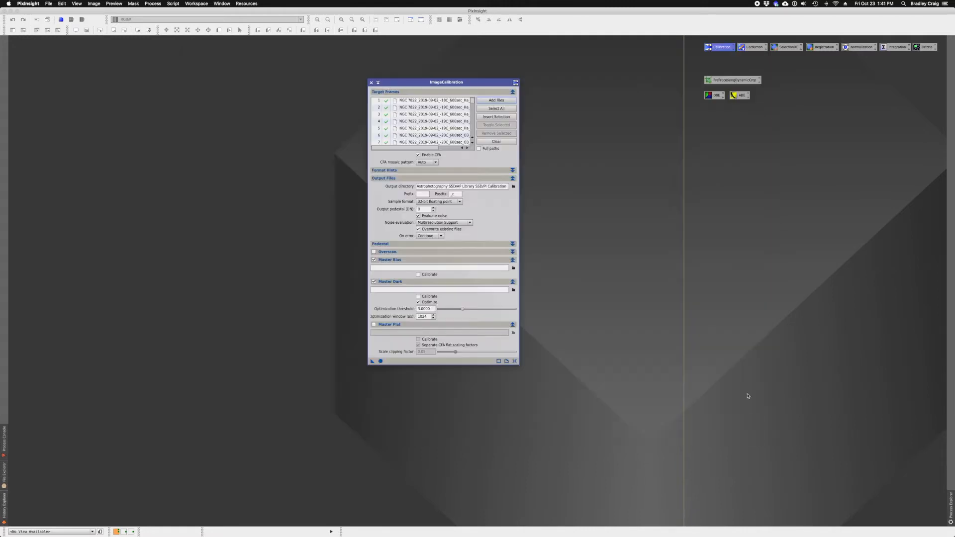
Step: Check the calibration target frames from first to last, including their full file names, and the output directory
drag(472, 100, 471, 135)
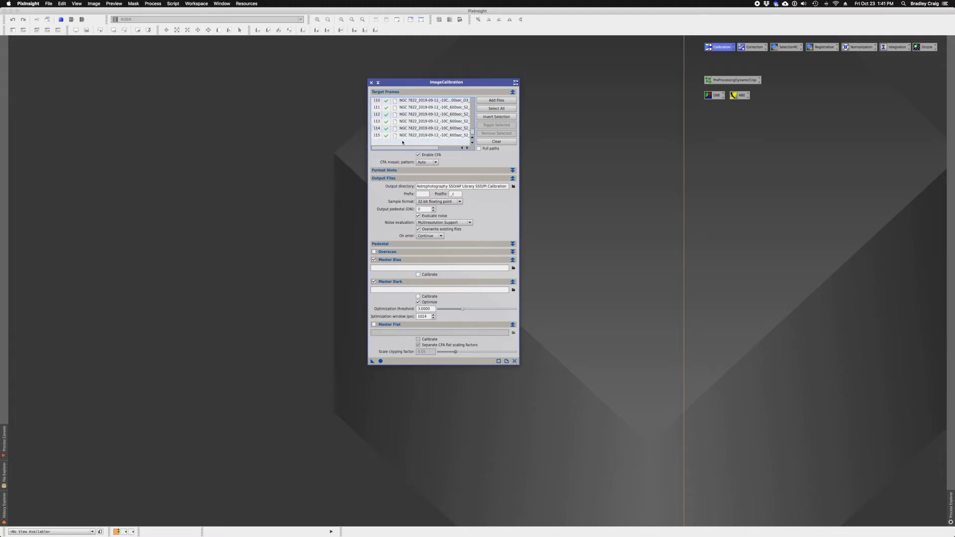
drag(472, 135, 476, 101)
drag(422, 148, 462, 147)
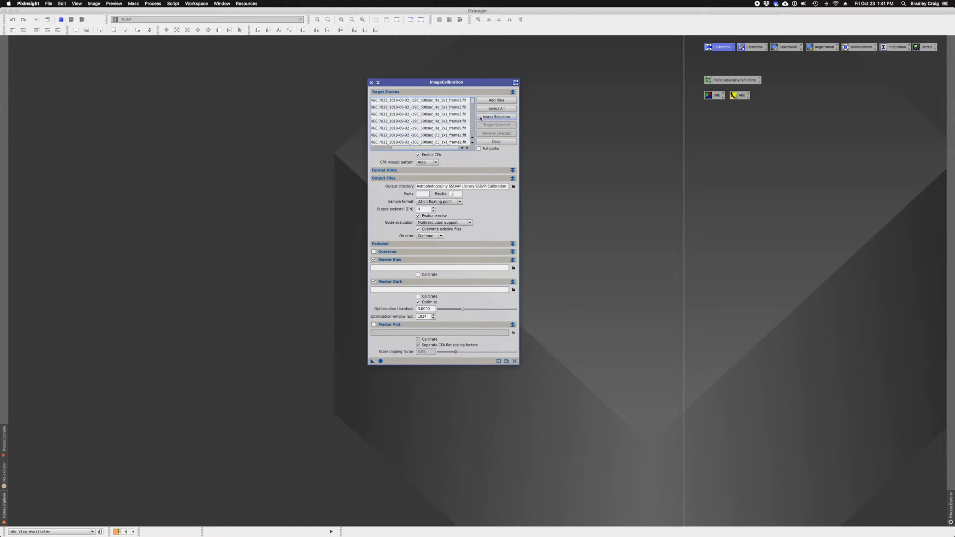
drag(473, 101, 472, 137)
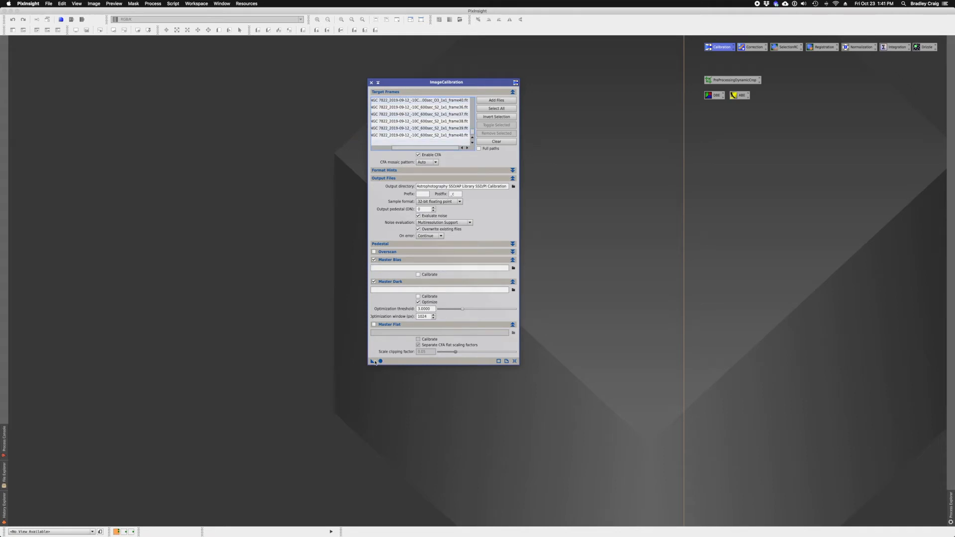
mouse_move(508, 187)
mouse_down()
mouse_move(476, 186)
mouse_move(516, 191)
mouse_up()
Step: Set the master bias to superbias_-10c_BINNING_1.xisf from the Atik 383L+ mono master folder under Bias
click(513, 269)
click(221, 70)
click(324, 74)
click(324, 69)
click(399, 69)
click(457, 80)
click(538, 70)
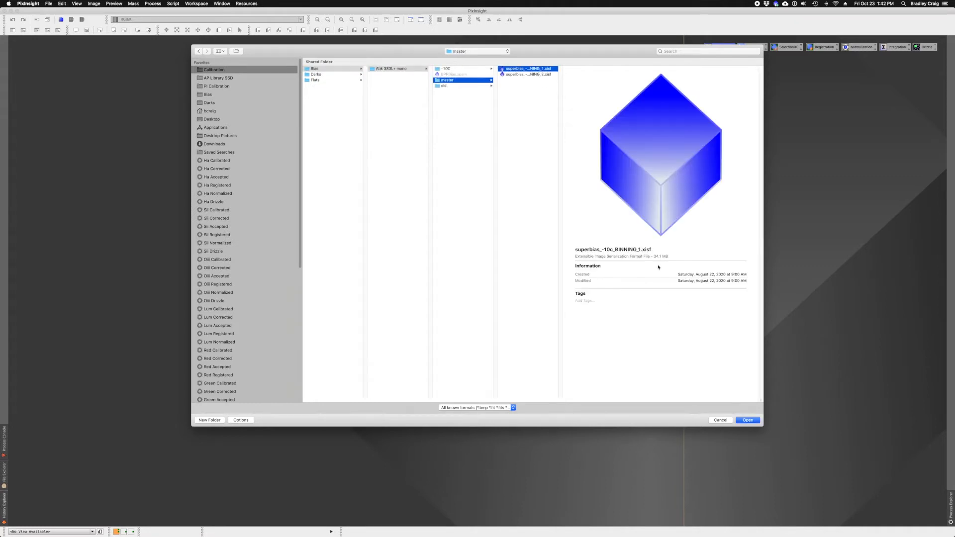
click(748, 420)
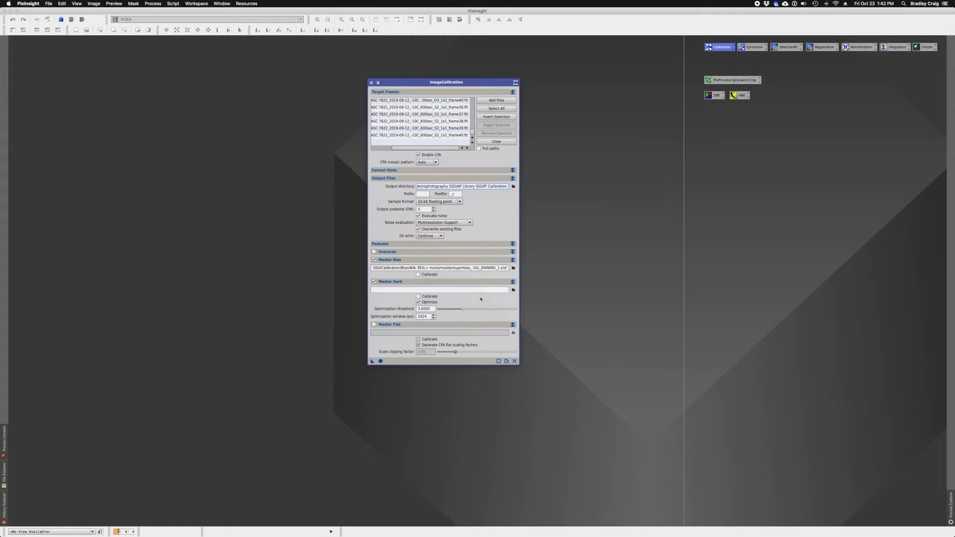
Step: Set the calibration master dark to dark-BINNING_1-EXPTIME_600.xisf from the master folder of the -10C Atik 383L+ mono darks
click(513, 290)
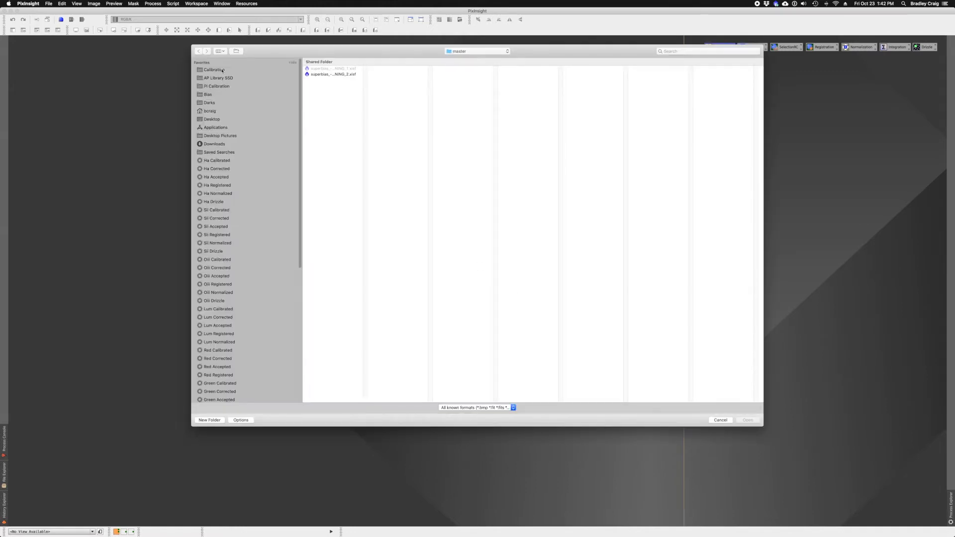
click(214, 69)
click(316, 74)
click(387, 70)
click(454, 76)
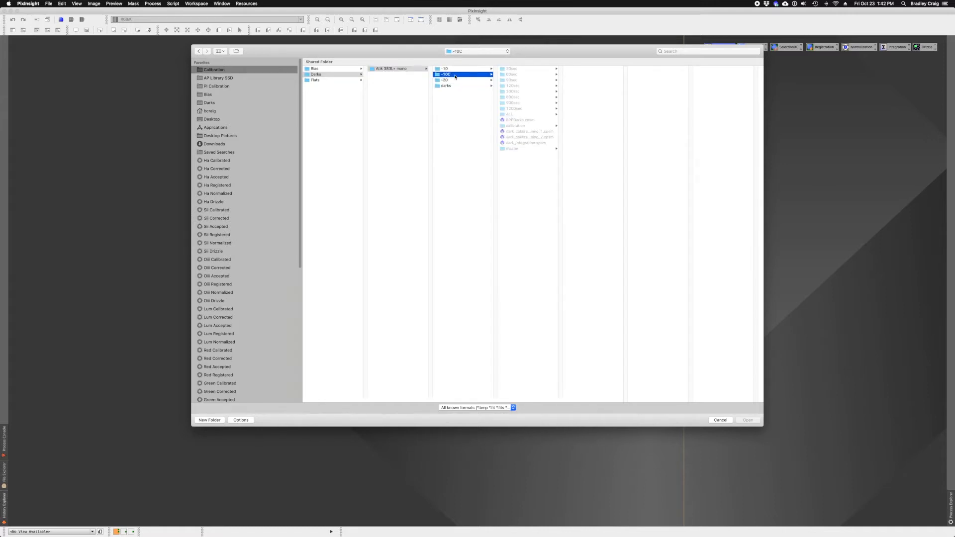
click(522, 150)
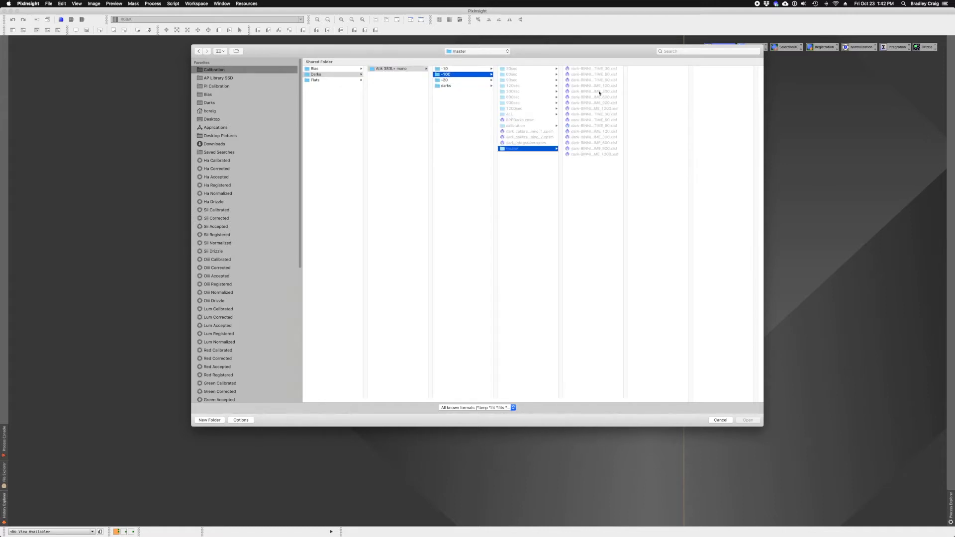
click(610, 98)
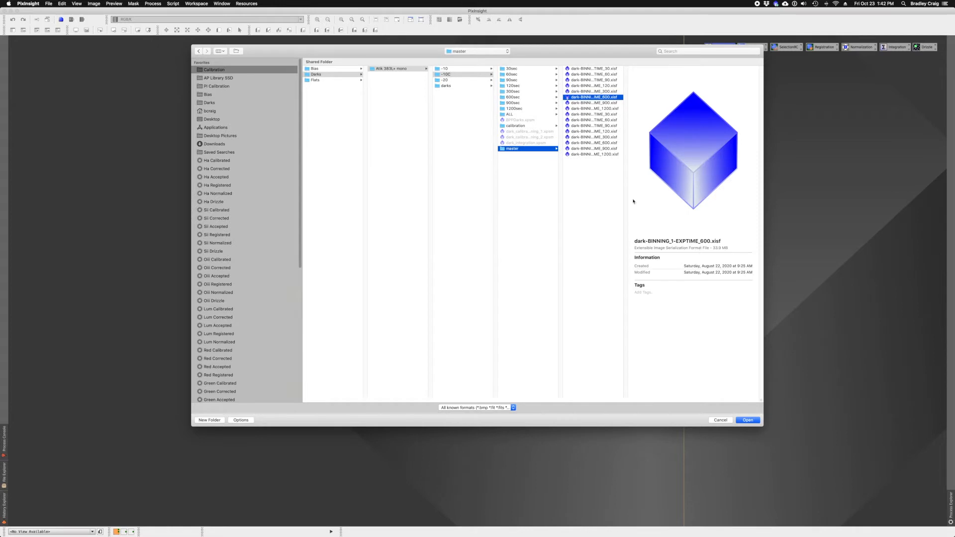
click(747, 420)
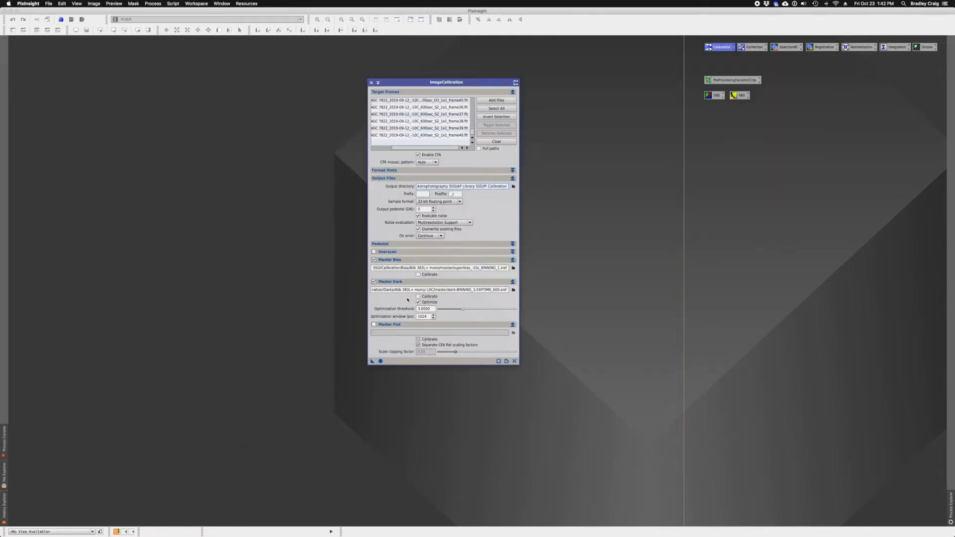
Step: Return to the start of the target frame list and run ImageCalibration globally on all the loaded frames
drag(473, 132, 472, 99)
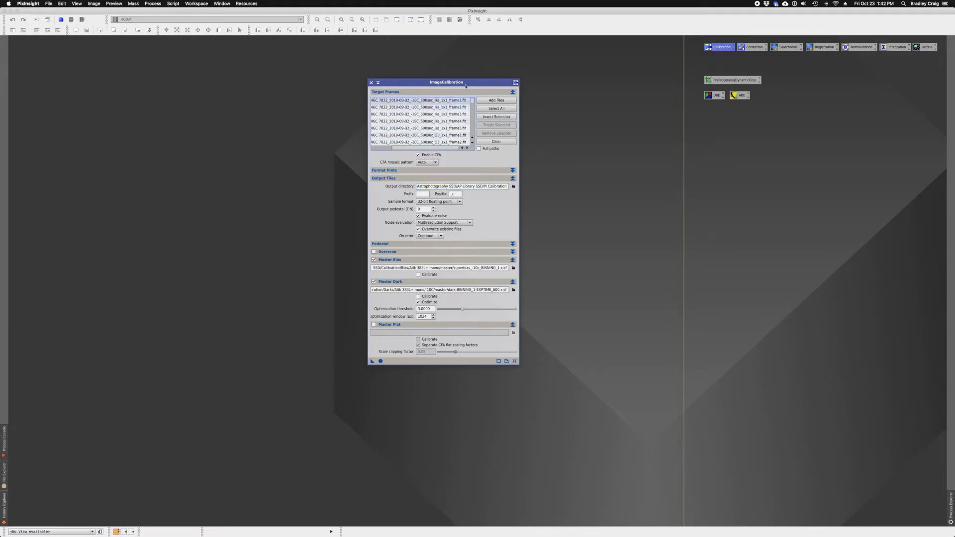
drag(431, 148, 405, 149)
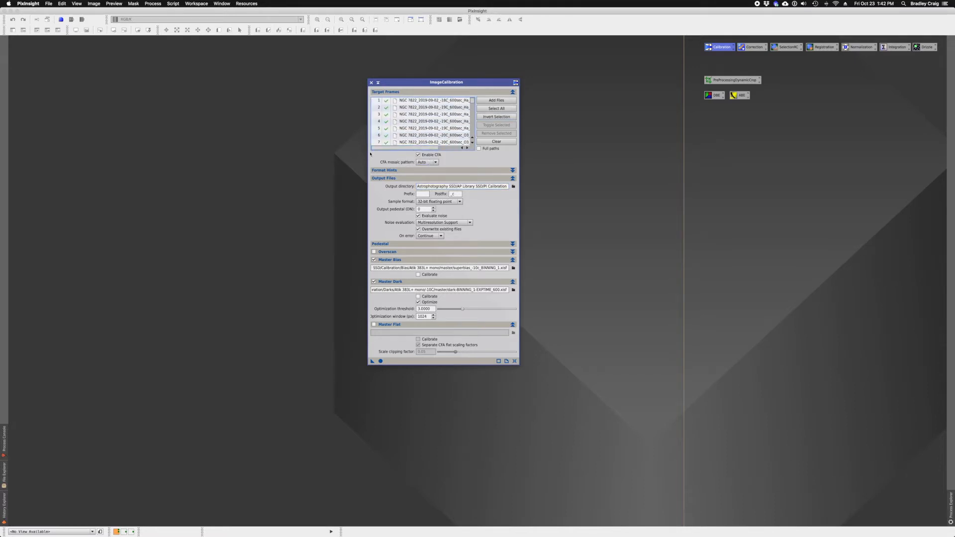
click(454, 107)
click(381, 361)
Step: Review the calibrated target frame list through its last entry and close the ImageCalibration window
drag(421, 80, 412, 82)
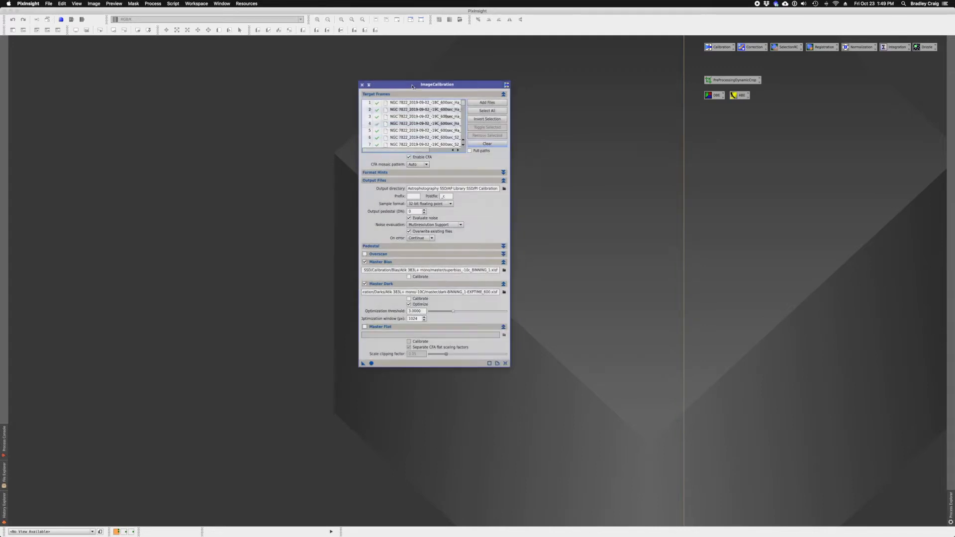
drag(463, 105, 460, 140)
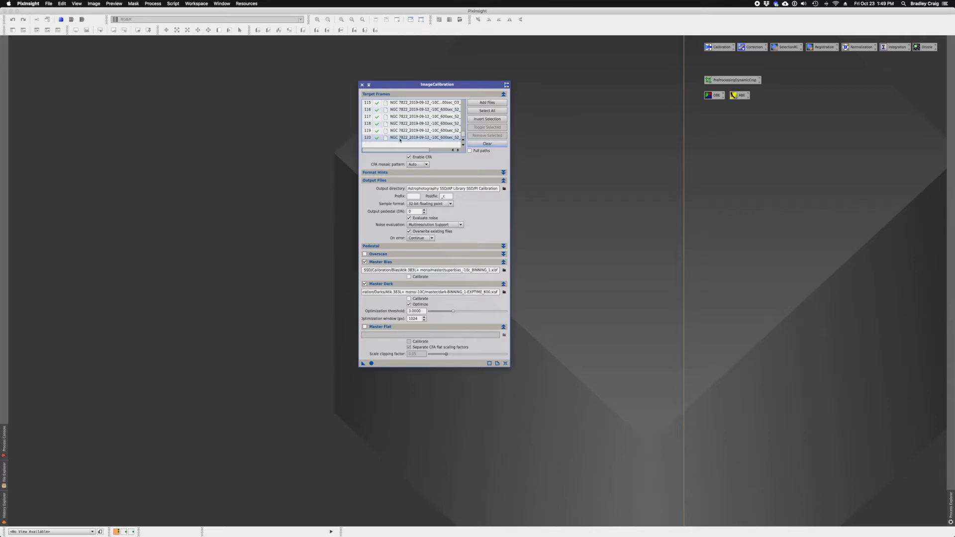
drag(463, 134, 445, 98)
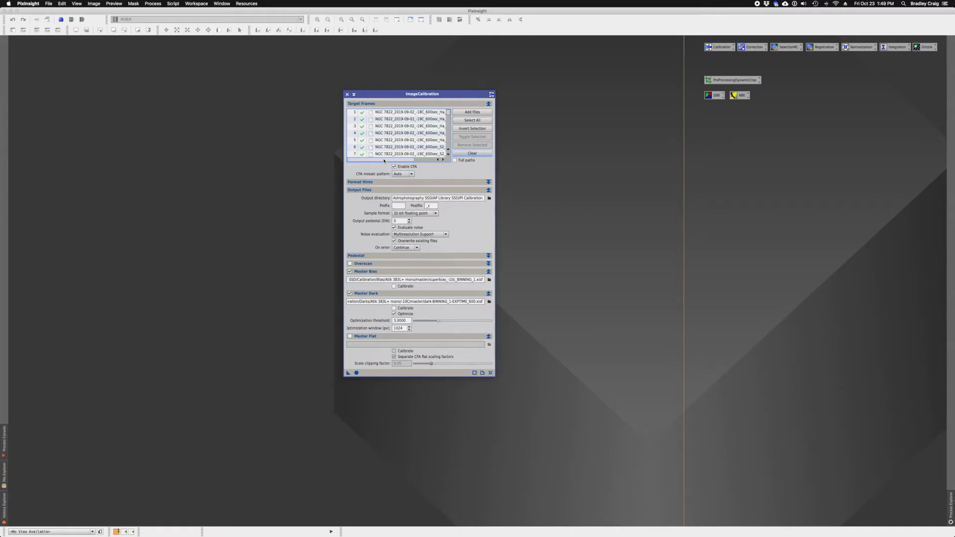
click(348, 95)
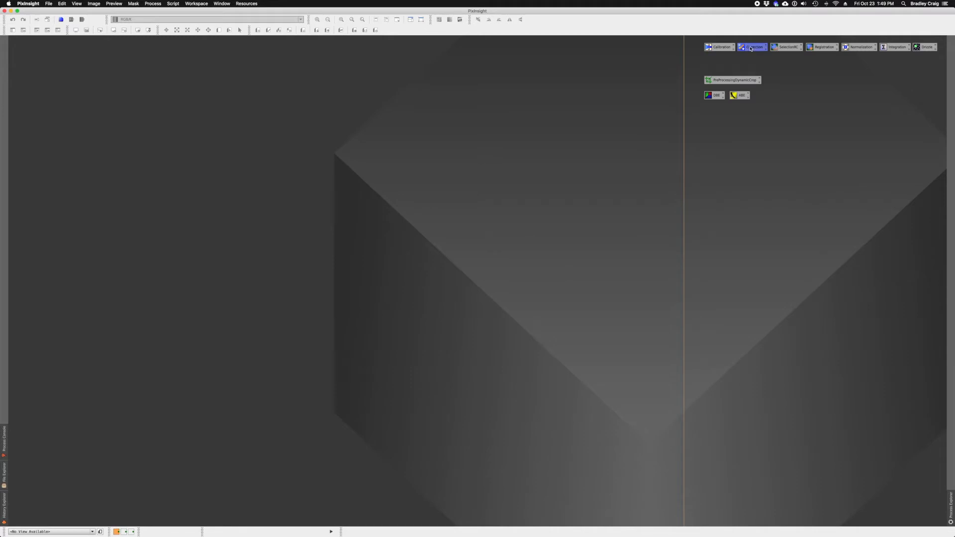
Step: Launch the saved Correction process and move its CosmeticCorrection window to the middle of the workspace, keeping the Use Master Dark settings shown
double_click(754, 47)
drag(702, 142, 368, 130)
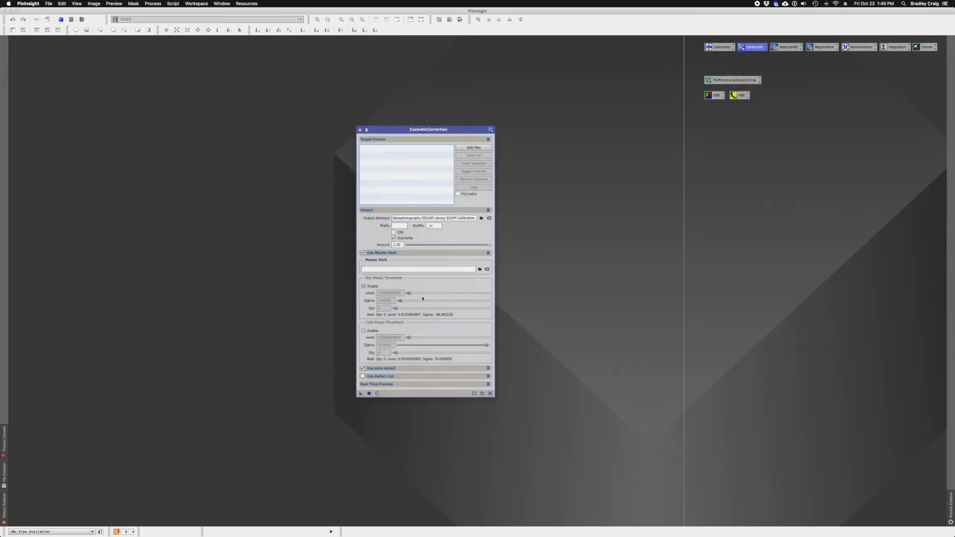
click(377, 254)
click(377, 255)
Step: Set the CosmeticCorrection master dark to dark-BINNING_1-EXPTIME_600.xisf from the -10C Atik 383L+ mono master folder
click(479, 269)
click(213, 70)
click(317, 74)
click(396, 69)
click(454, 75)
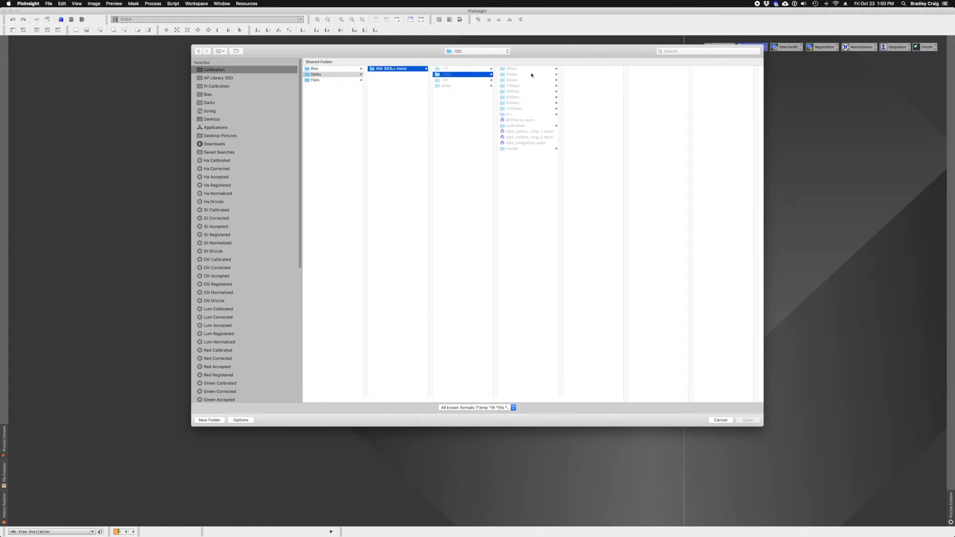
click(528, 148)
click(591, 97)
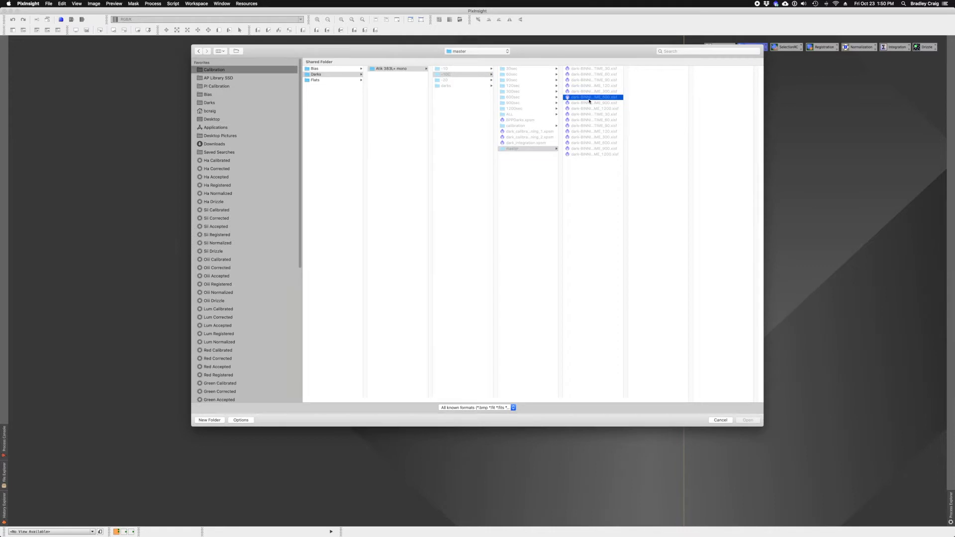
click(747, 420)
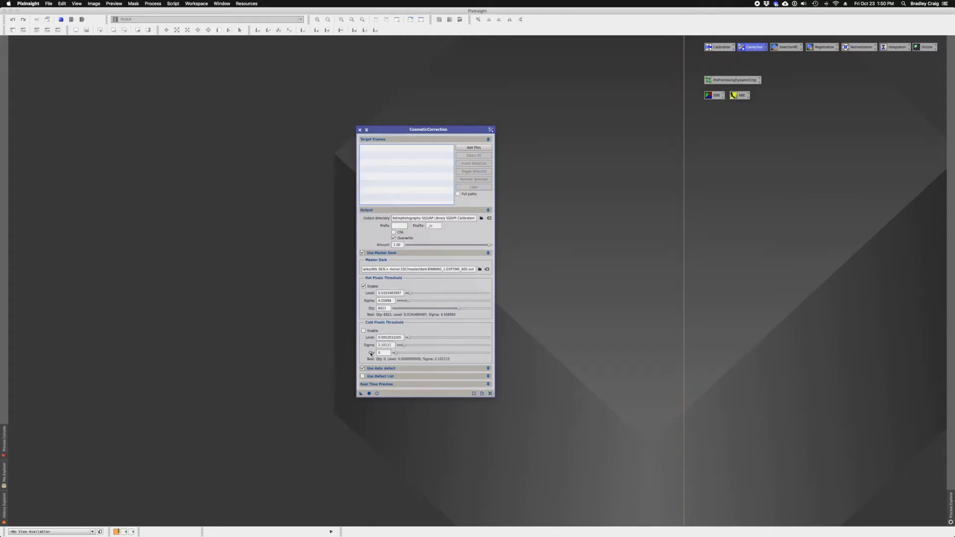
Step: Show the auto-detect sigma settings and add all the calibrated NGC 7822 frames from the PI Calibration folder as correction targets
click(381, 369)
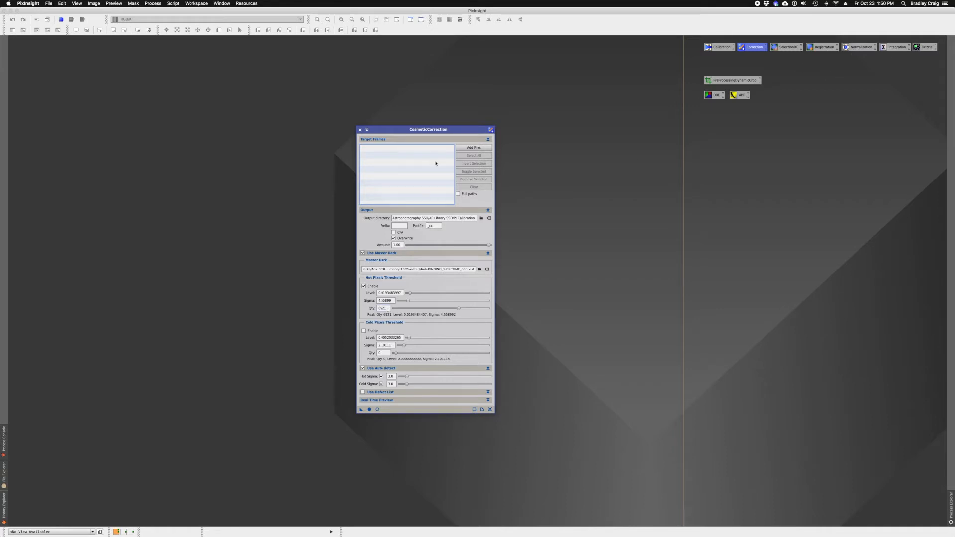
click(474, 148)
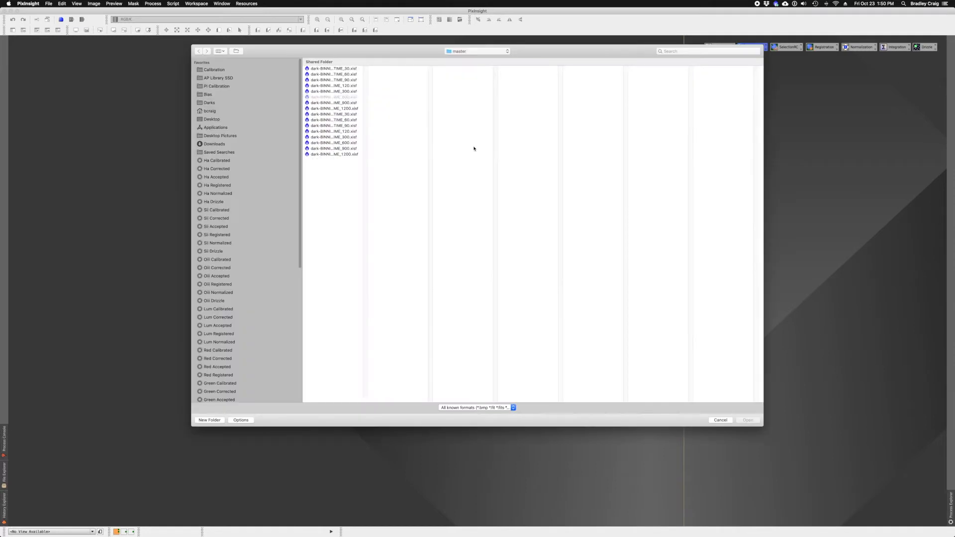
click(218, 87)
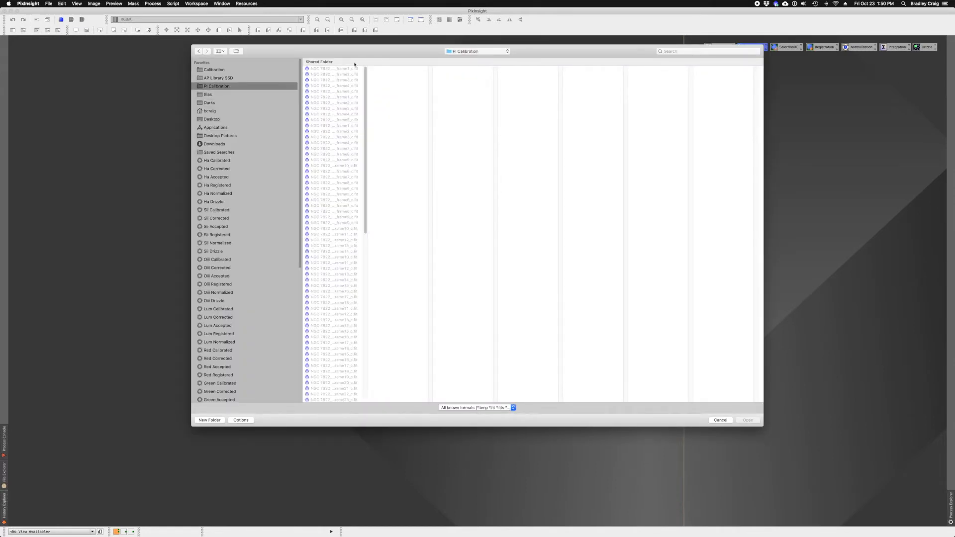
double_click(366, 398)
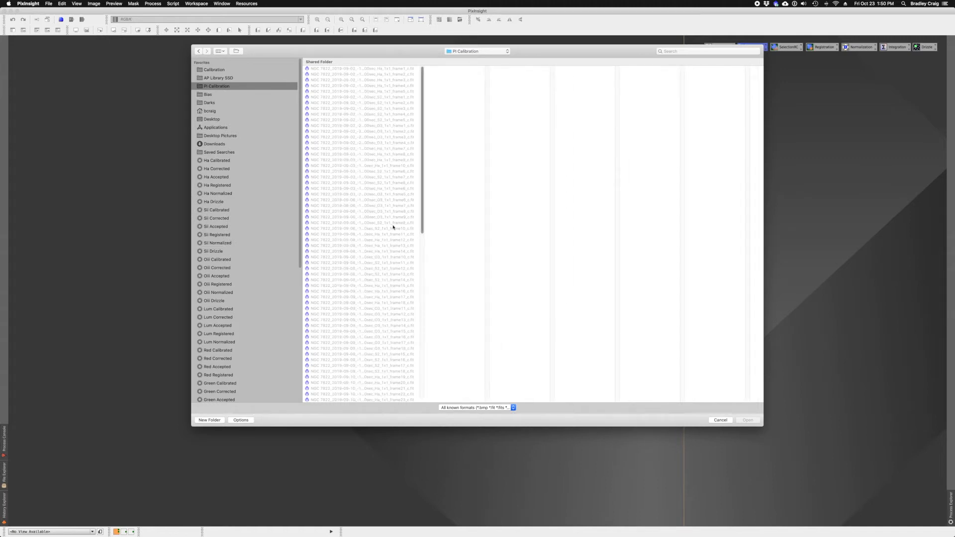
click(381, 69)
drag(423, 82, 426, 267)
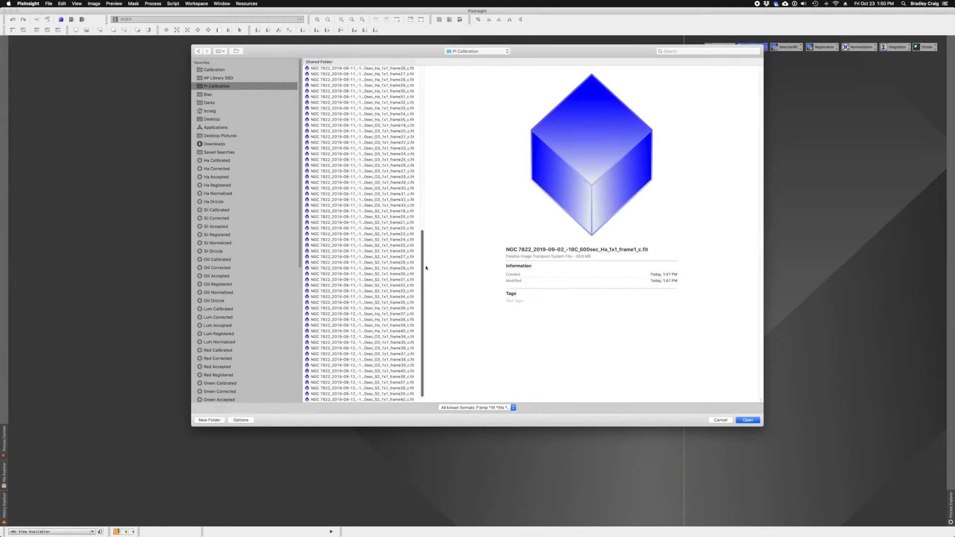
shift+click(383, 401)
click(748, 420)
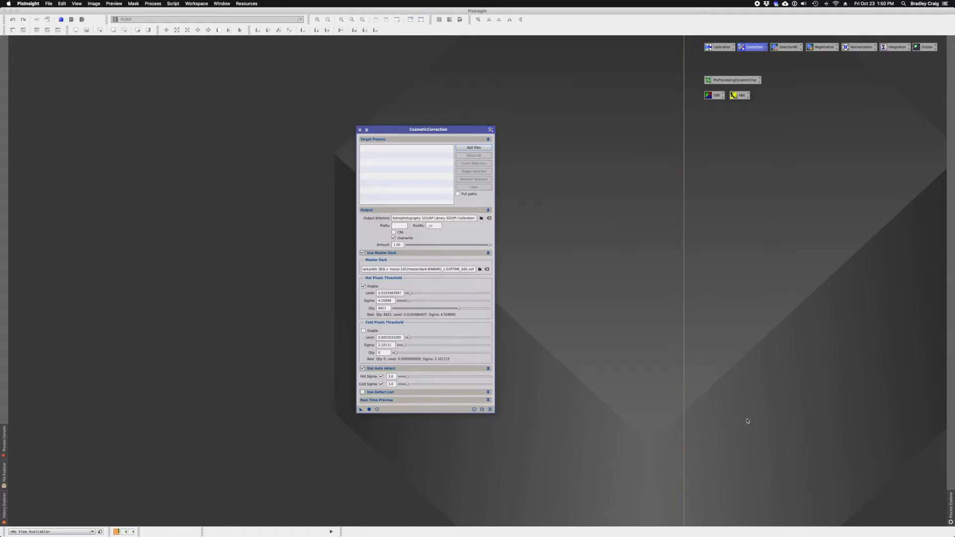
Step: Check the end of the target frame list and run CosmeticCorrection on all the calibrated frames
drag(450, 156, 450, 197)
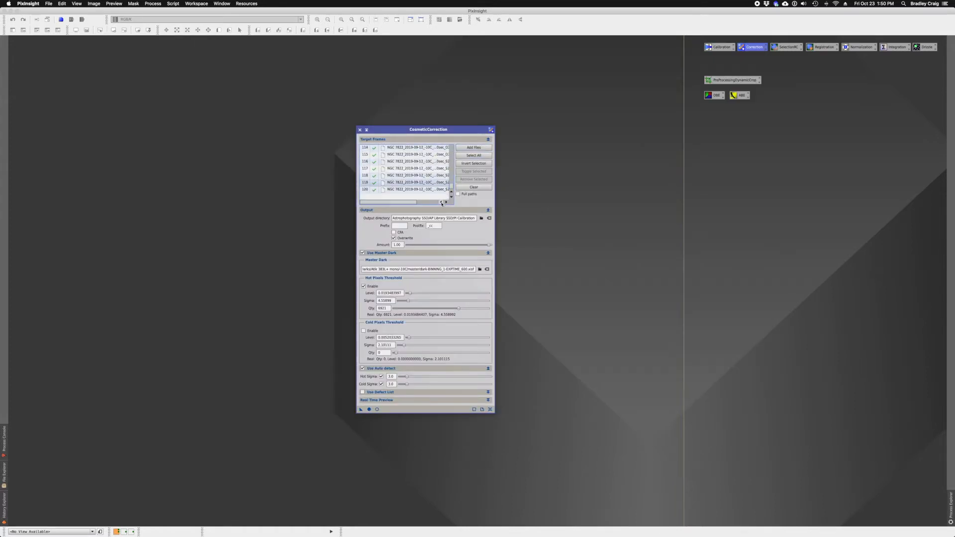
click(369, 409)
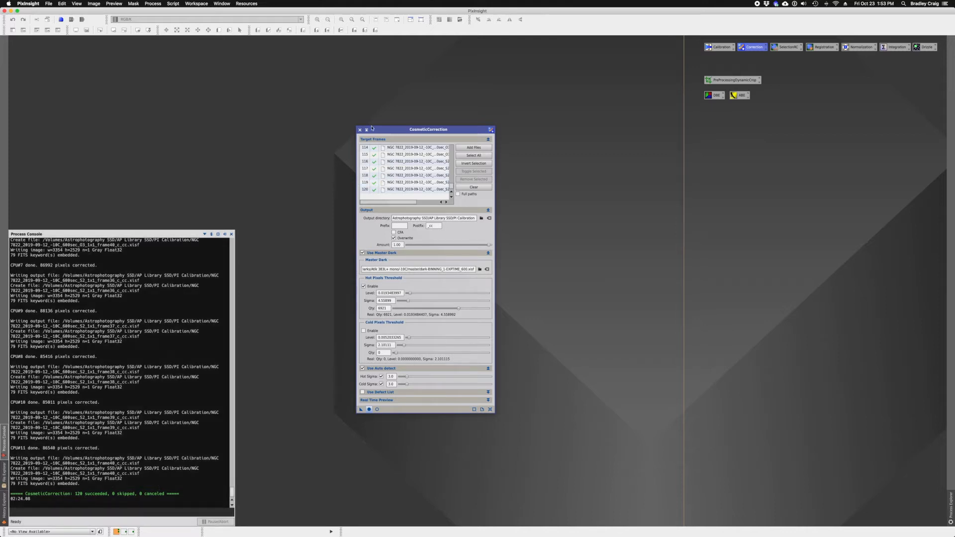
Step: Save the current CosmeticCorrection settings over the Correction process icon, replacing its existing instance, and close the CosmeticCorrection window
drag(471, 313, 750, 48)
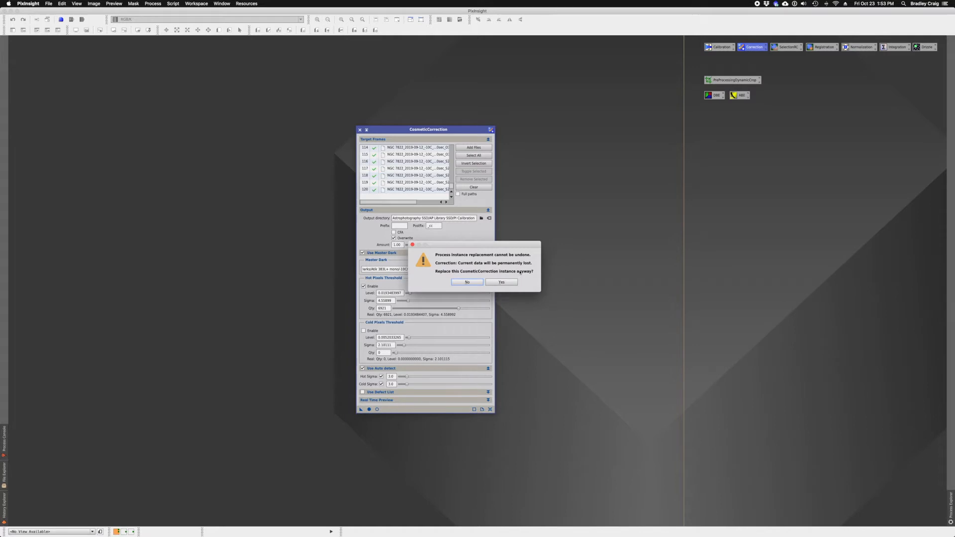
click(501, 282)
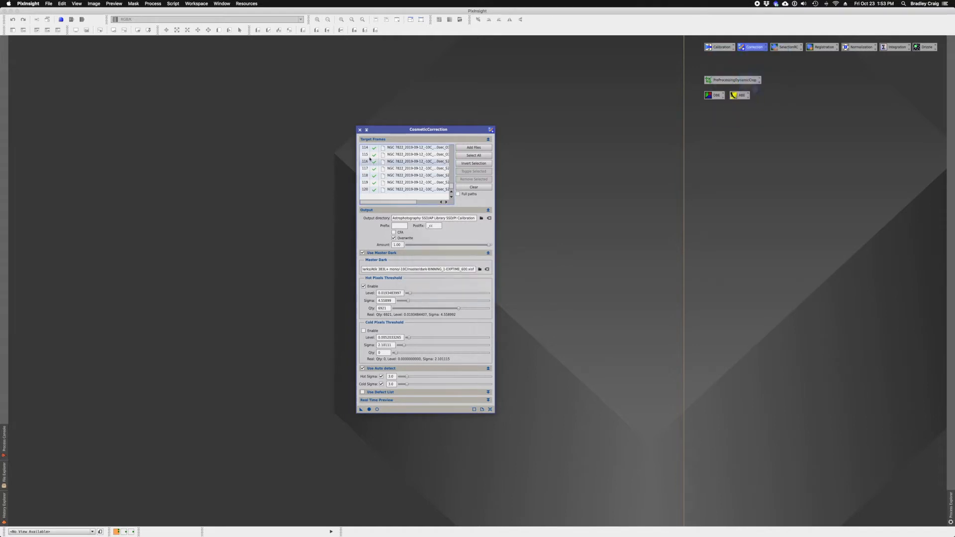
click(359, 130)
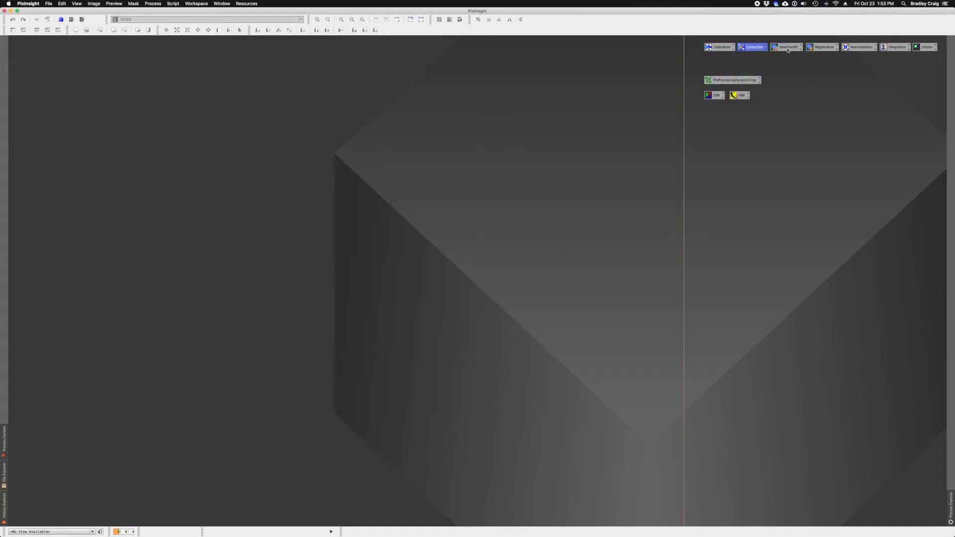
Step: Launch the saved SubframeSelector process and widen its Expressions window to review the full weighting expression
double_click(788, 50)
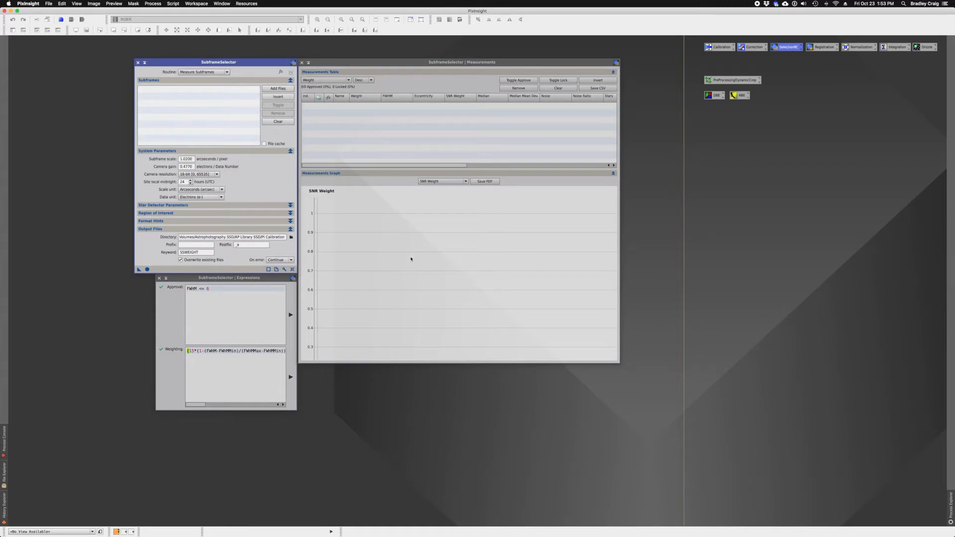
drag(157, 330, 43, 327)
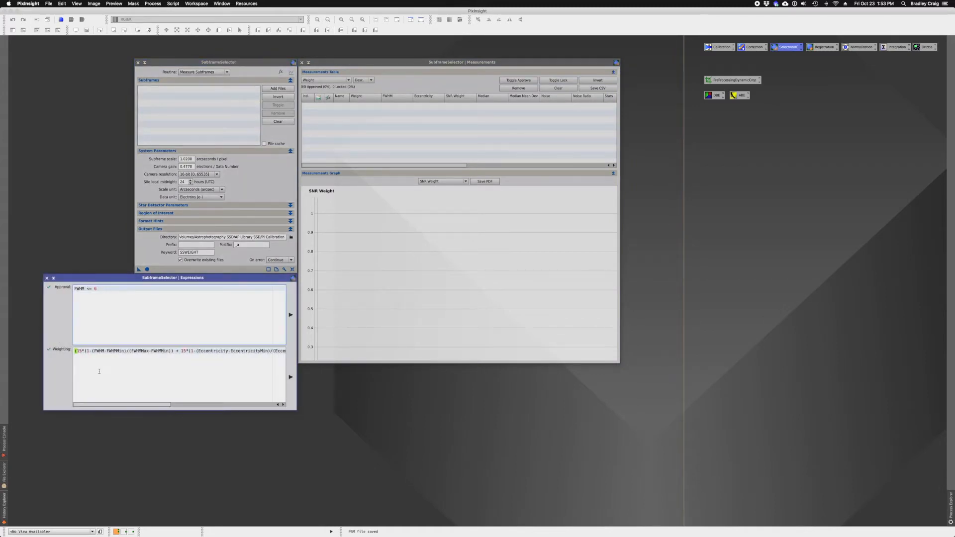
drag(106, 405, 188, 405)
click(75, 391)
drag(164, 405, 125, 398)
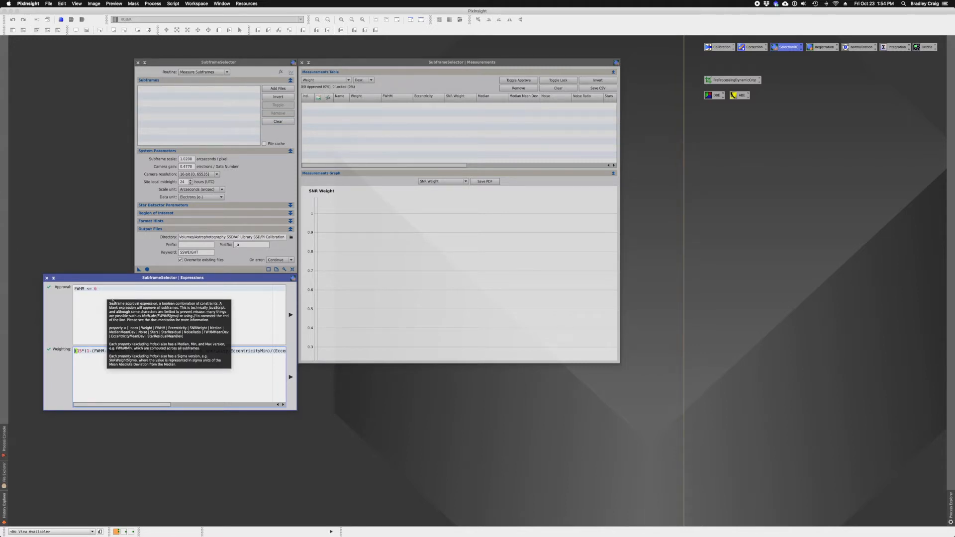
Step: Set the subframe approval expression to FWHM <= 6
double_click(96, 289)
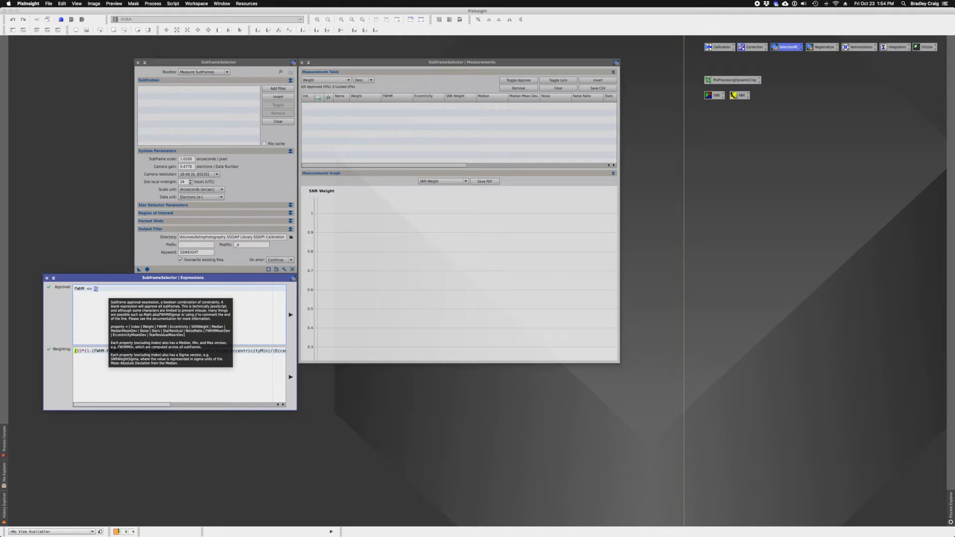
text(6)
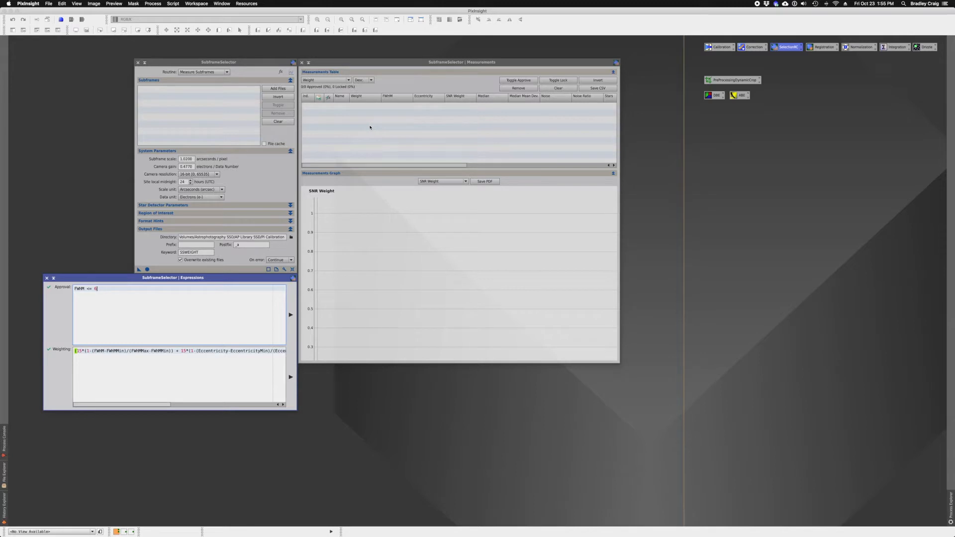
Step: Add all the NGC 7822 frames from the Ha Corrected saved search to the SubframeSelector list
click(270, 90)
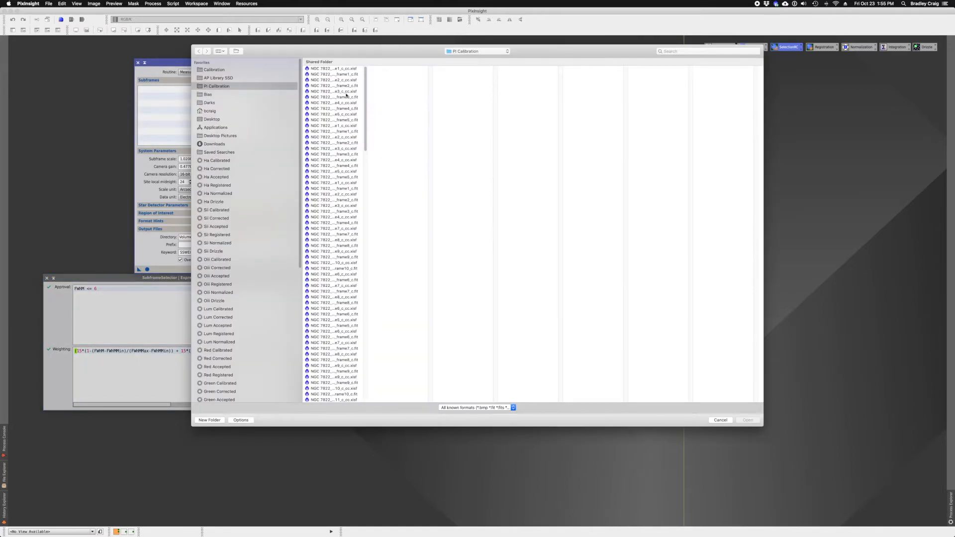
drag(366, 398, 476, 396)
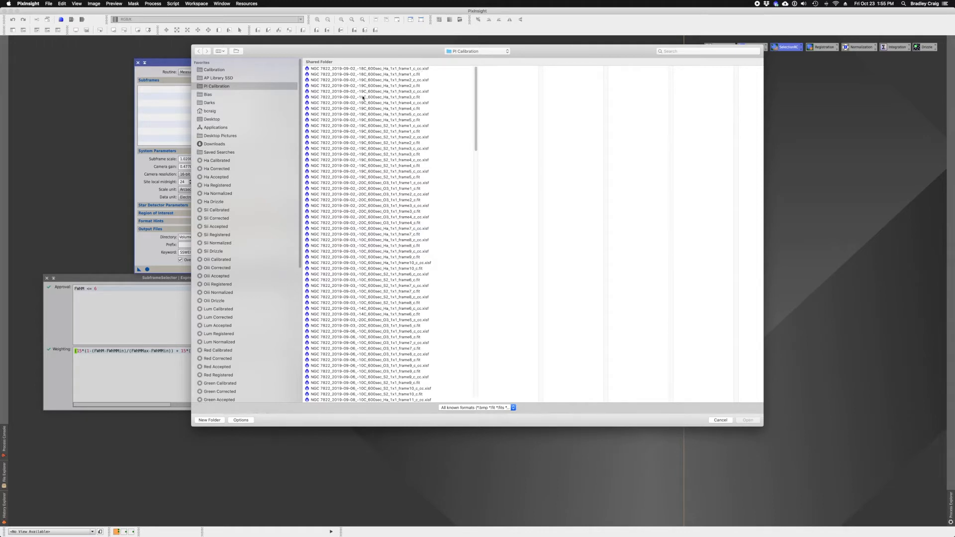
scroll(363, 184, down, 20)
scroll(391, 218, up, 20)
click(217, 161)
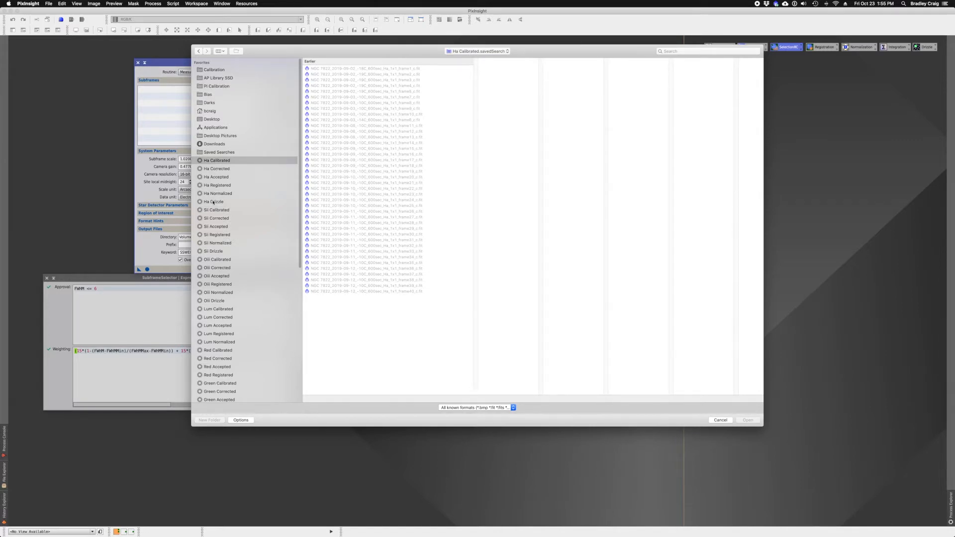
click(221, 169)
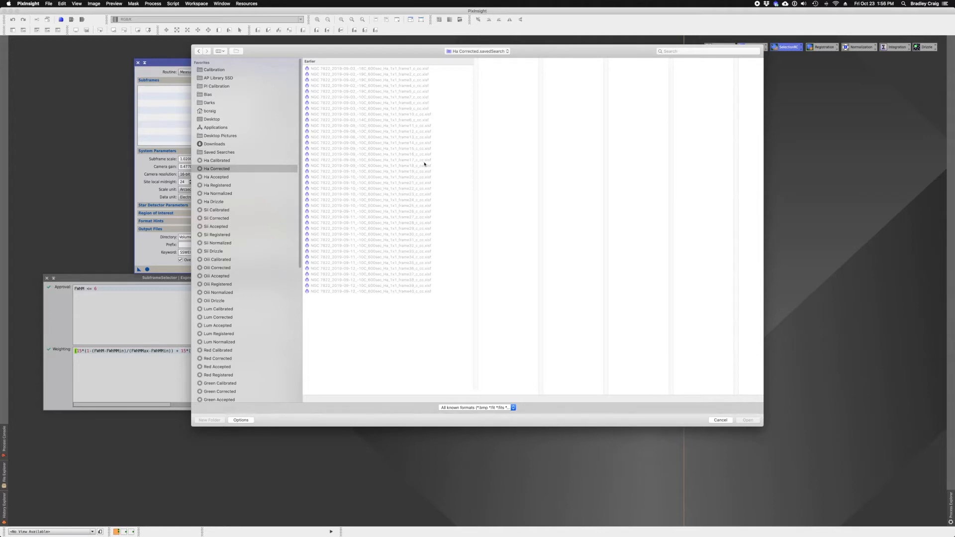
click(377, 68)
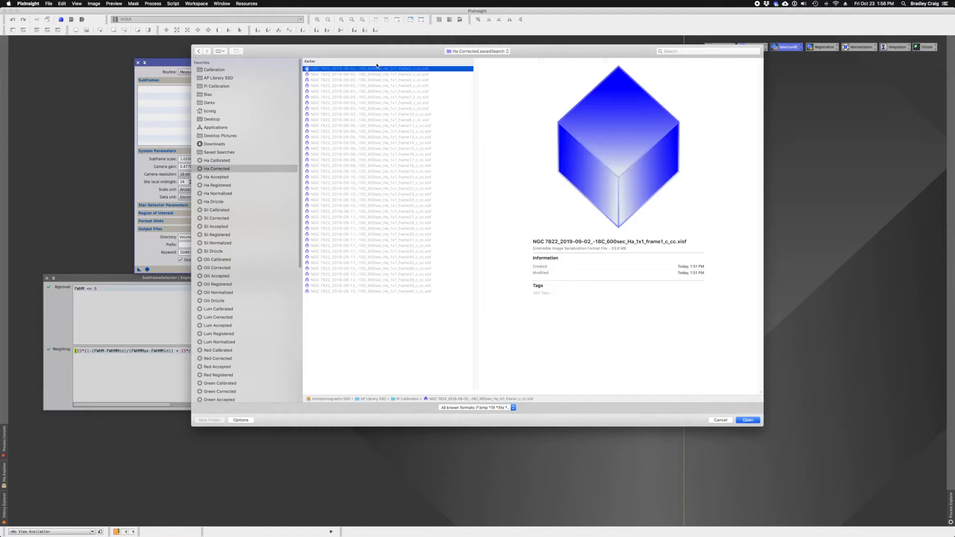
shift+click(421, 290)
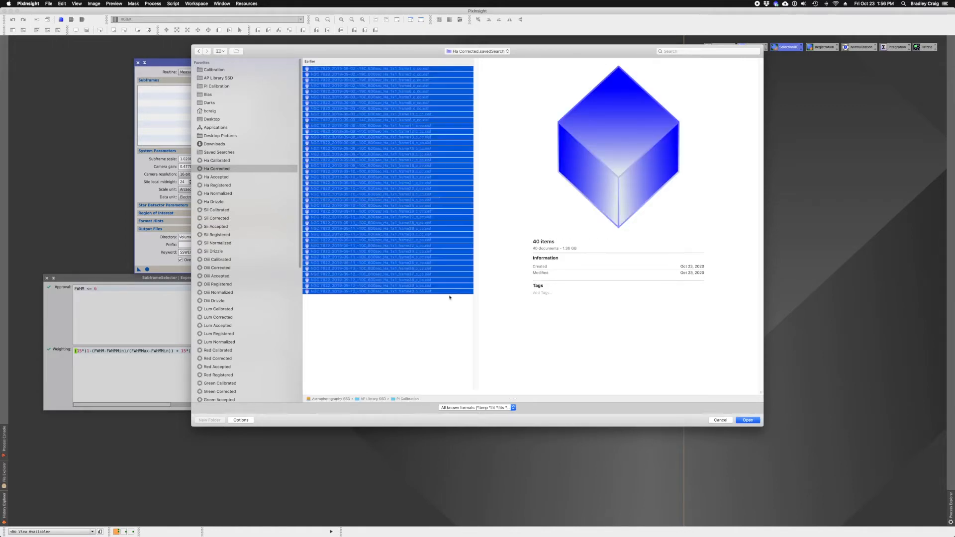
key(Return)
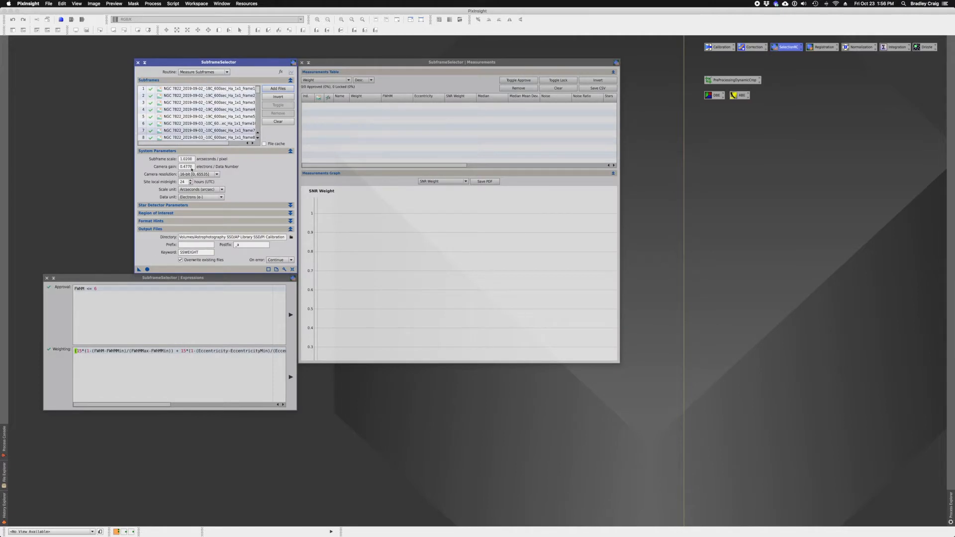
Step: Measure the Ha subframes and open the frame with the highest weight from the measurements table
click(147, 271)
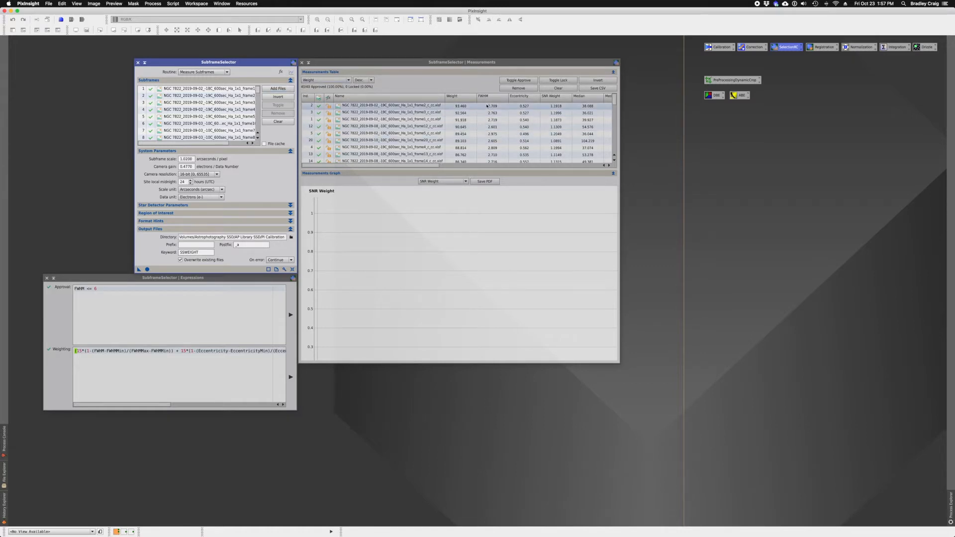
mouse_move(615, 99)
mouse_down()
mouse_move(612, 146)
mouse_move(620, 93)
mouse_up()
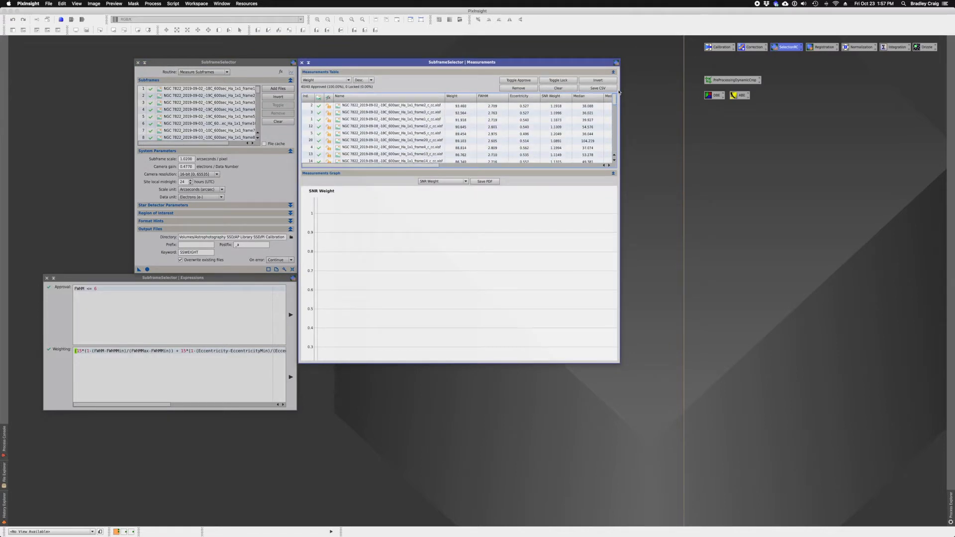
click(370, 108)
click(388, 107)
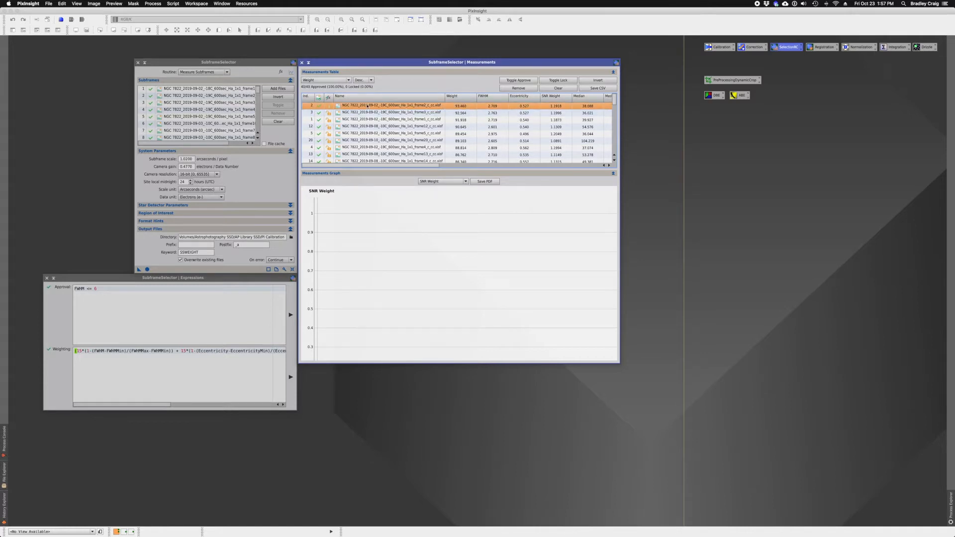
double_click(399, 106)
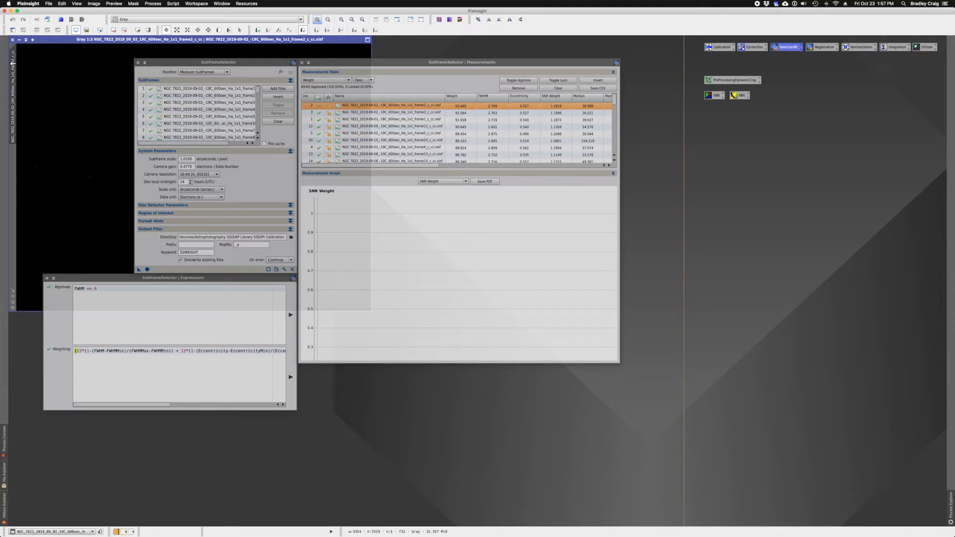
Step: Rename the opened Ha frame's identifier as Reg_93_460 and park the image as an icon in the upper corner of the workspace
double_click(12, 61)
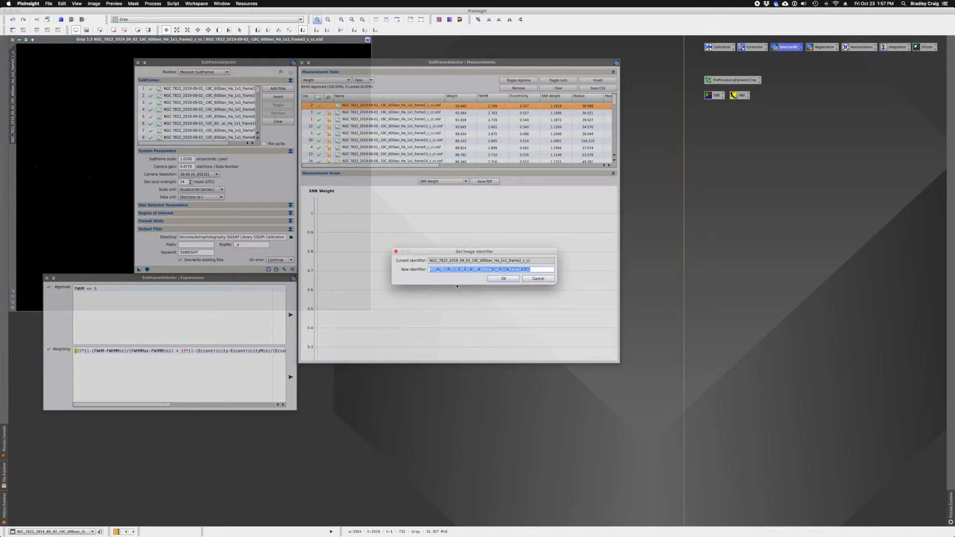
text(RE)
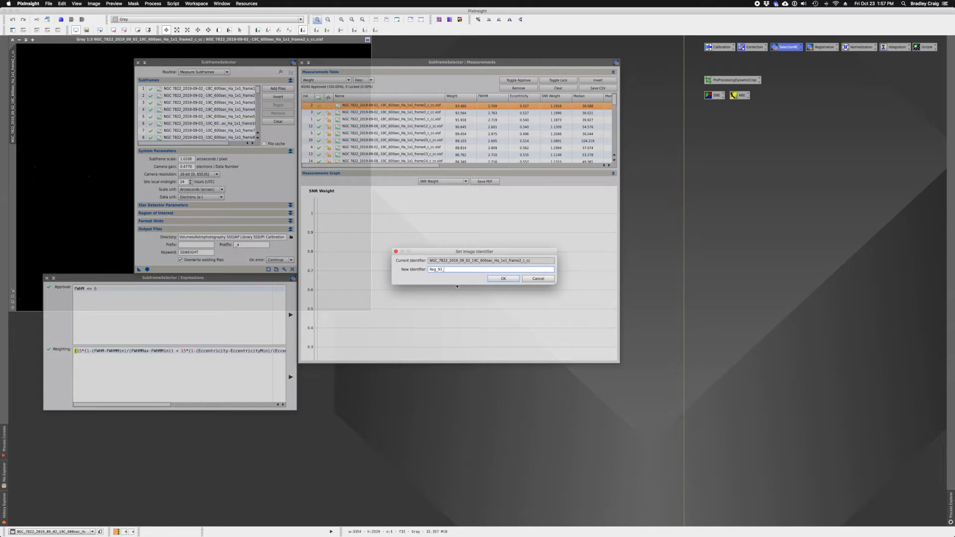
key(Return)
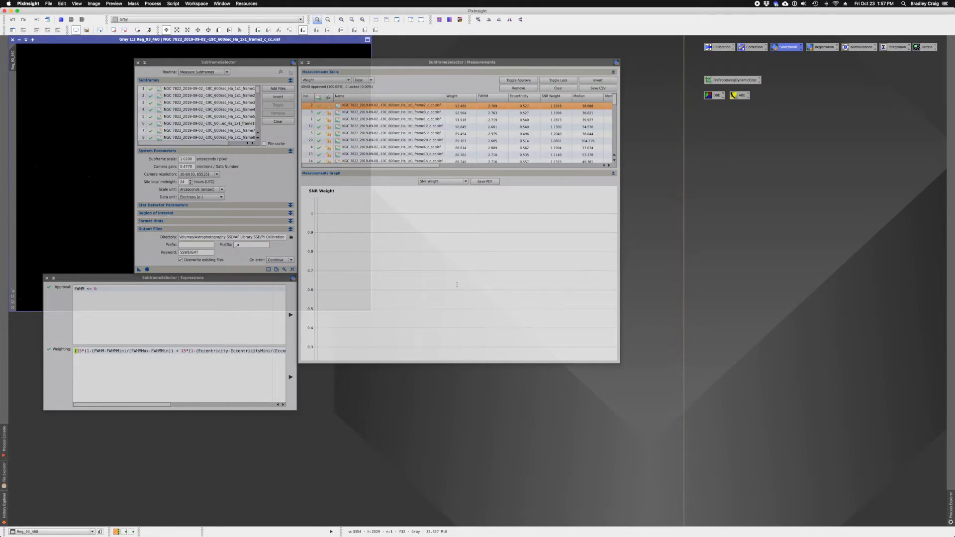
click(19, 41)
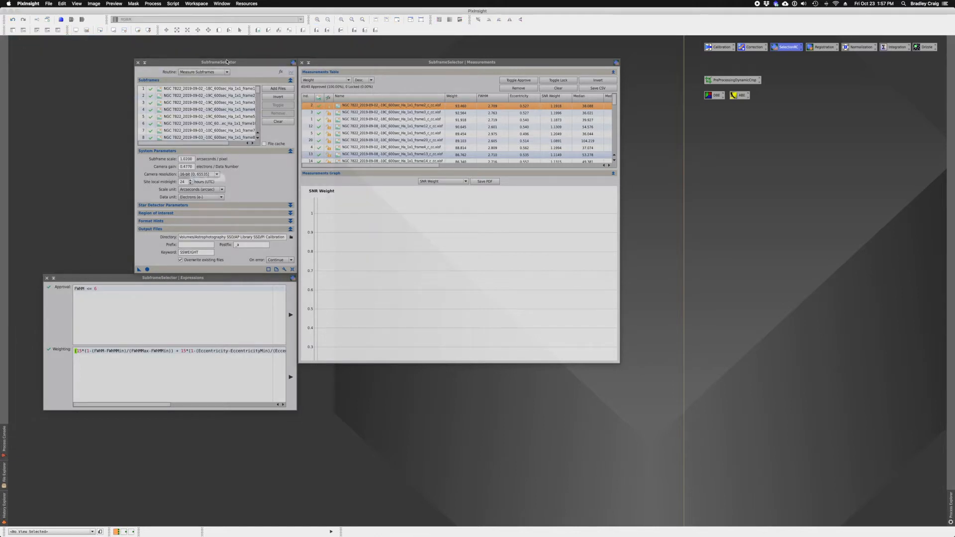
drag(227, 62, 324, 76)
drag(209, 178, 29, 44)
drag(264, 81, 164, 65)
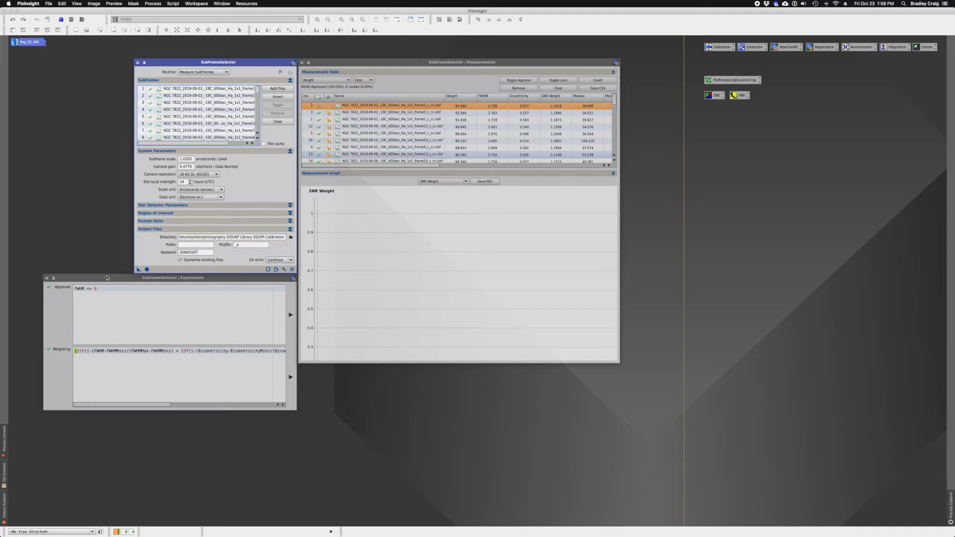
Step: Switch the SubframeSelector routine to Output Subframes and run it to write out the approved Ha frames
click(208, 72)
click(210, 85)
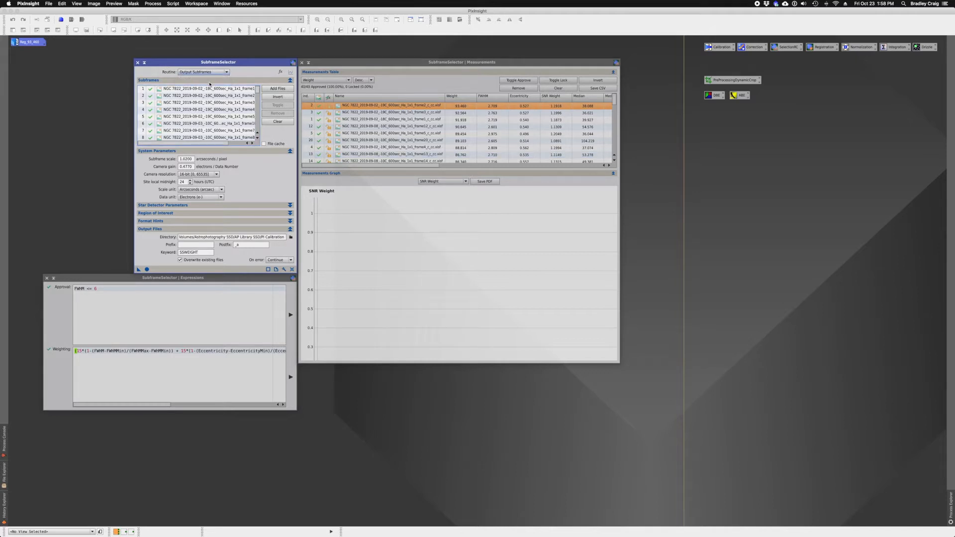
click(147, 269)
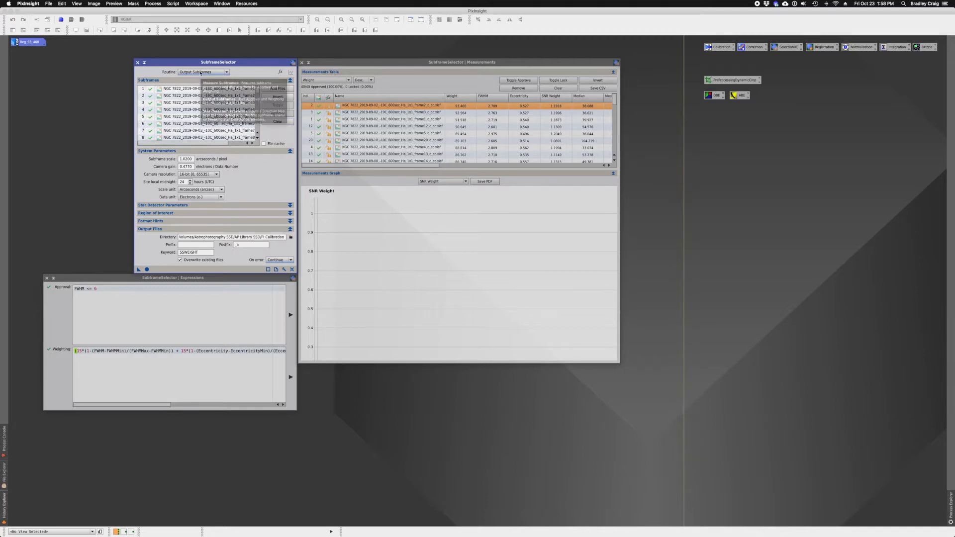
Step: Return the SubframeSelector routine to Measure Subframes and clear the Ha frames from the subframe list
click(201, 72)
click(201, 78)
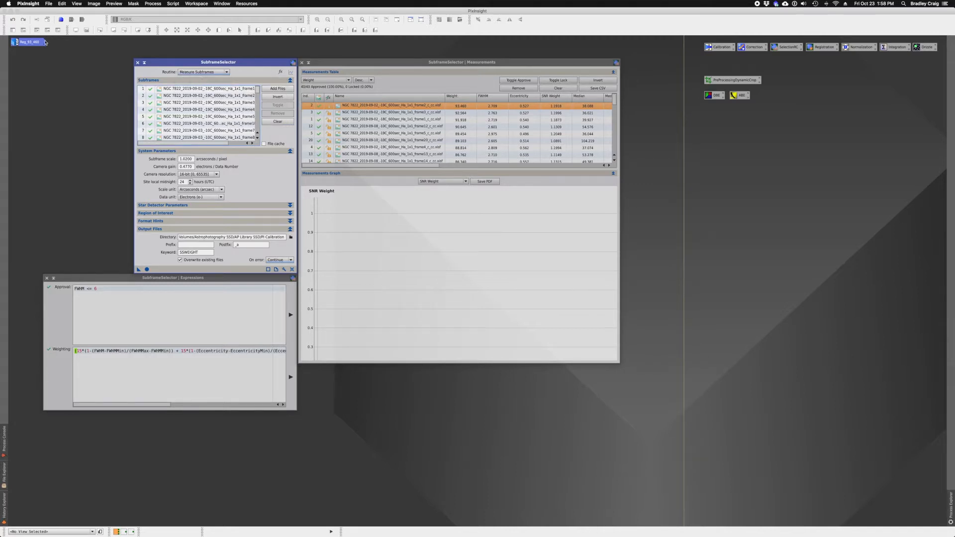
click(278, 121)
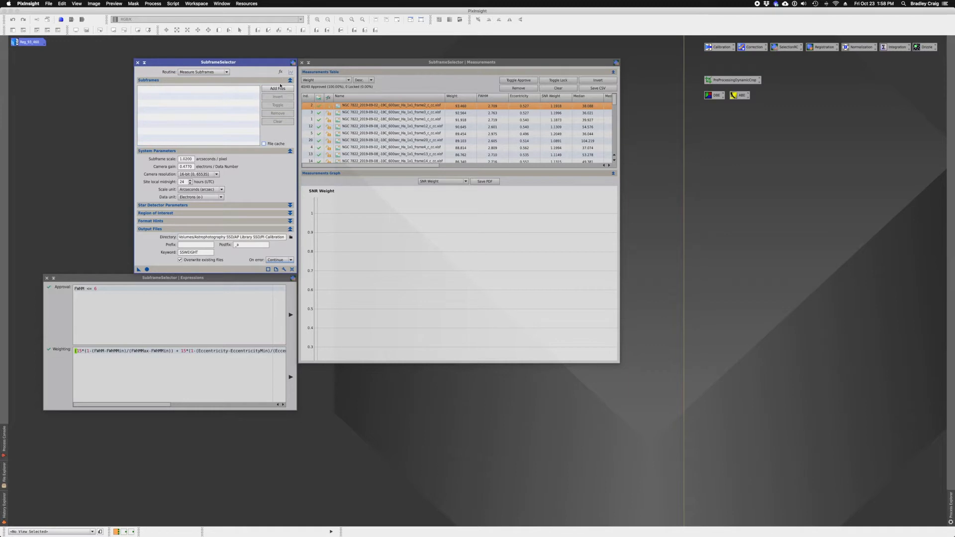
Step: Add all the NGC 7822 frames from the Sii Corrected saved search to the subframe list
click(282, 89)
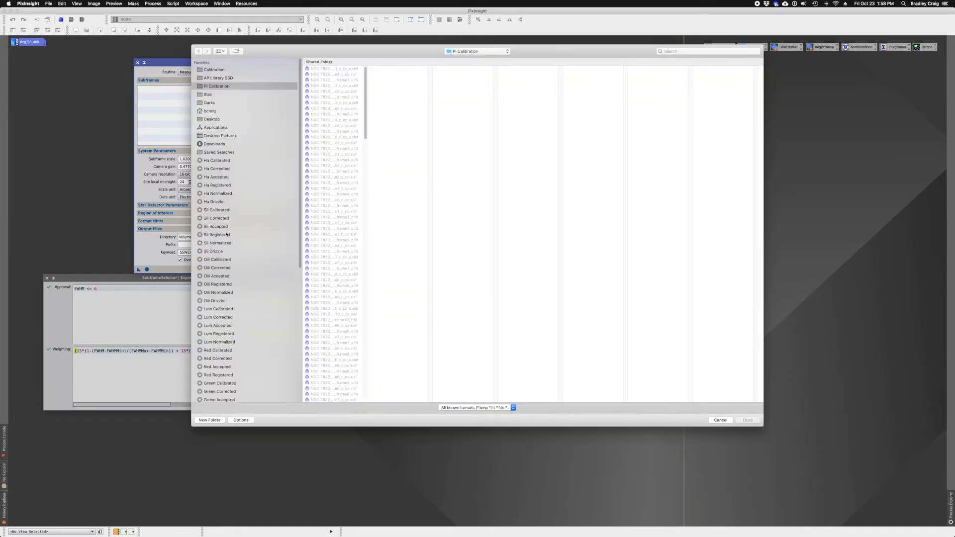
click(220, 218)
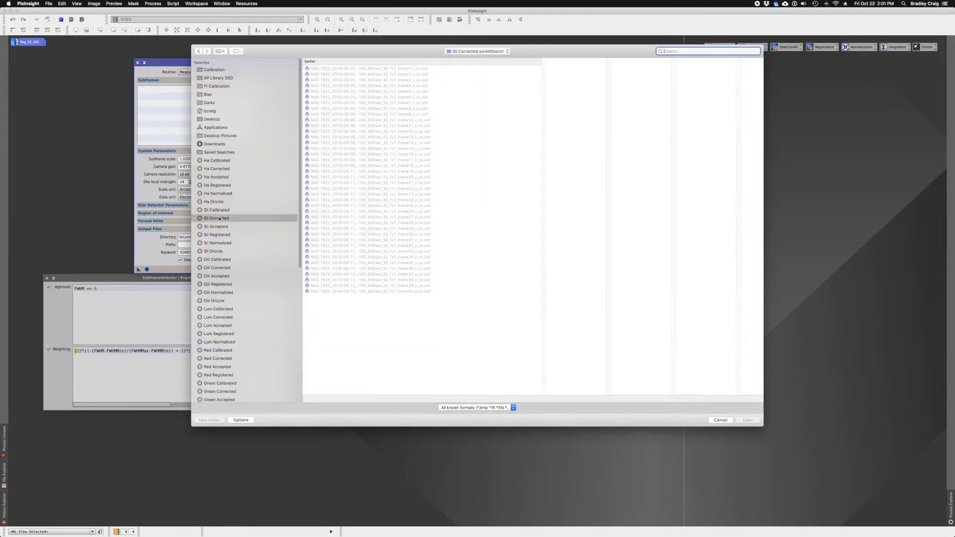
click(376, 68)
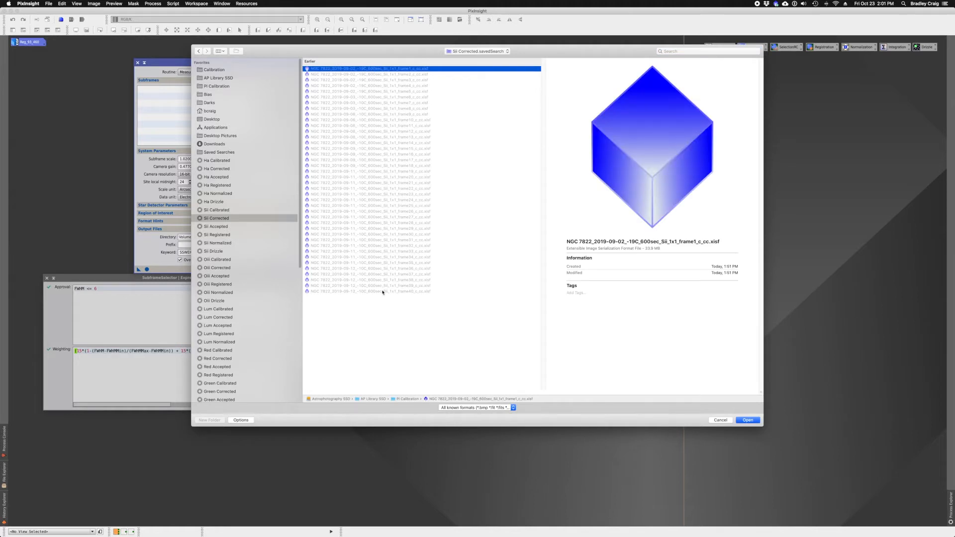
shift+click(383, 291)
key(Return)
Step: Add all the frames from the Oiii Corrected saved search and measure the combined Sii and Oiii subframes
click(281, 88)
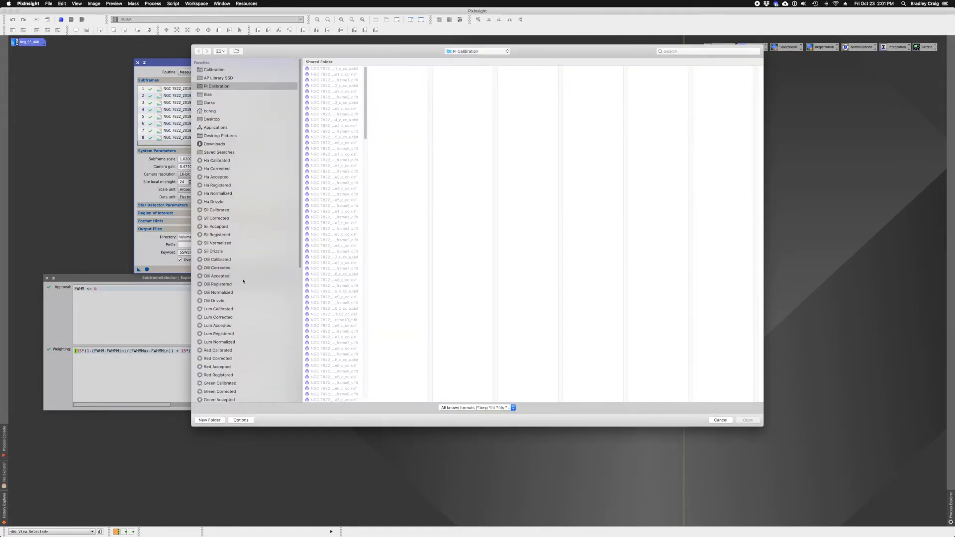
click(217, 267)
click(332, 69)
shift+click(337, 292)
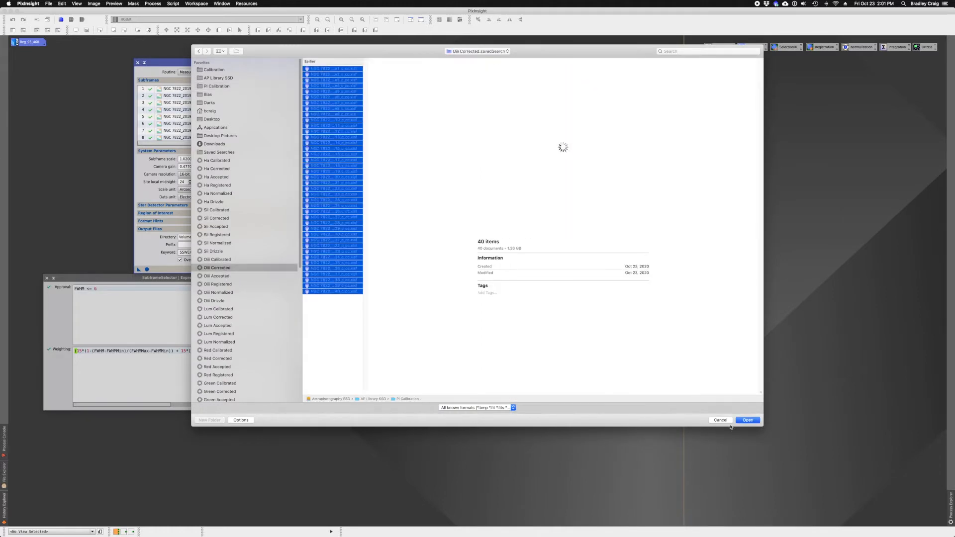
key(Return)
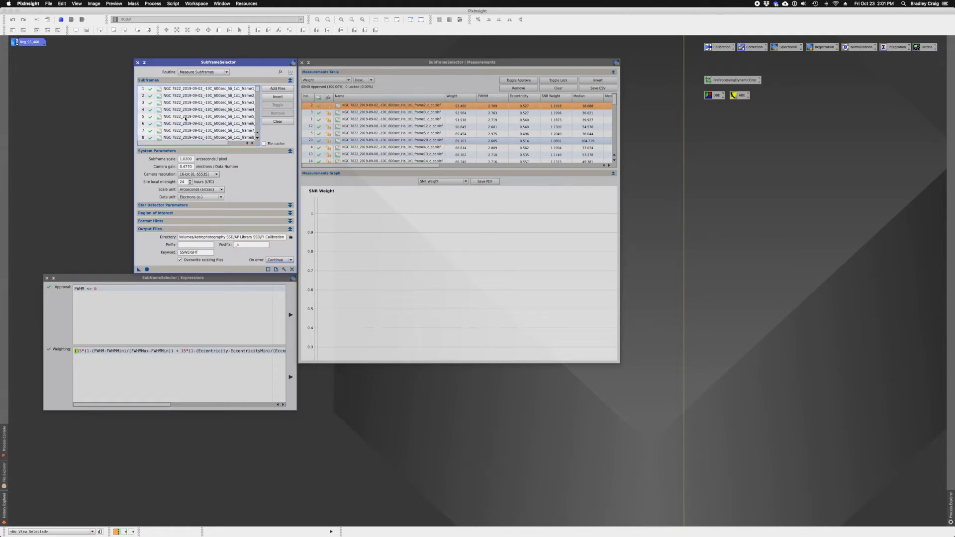
click(147, 270)
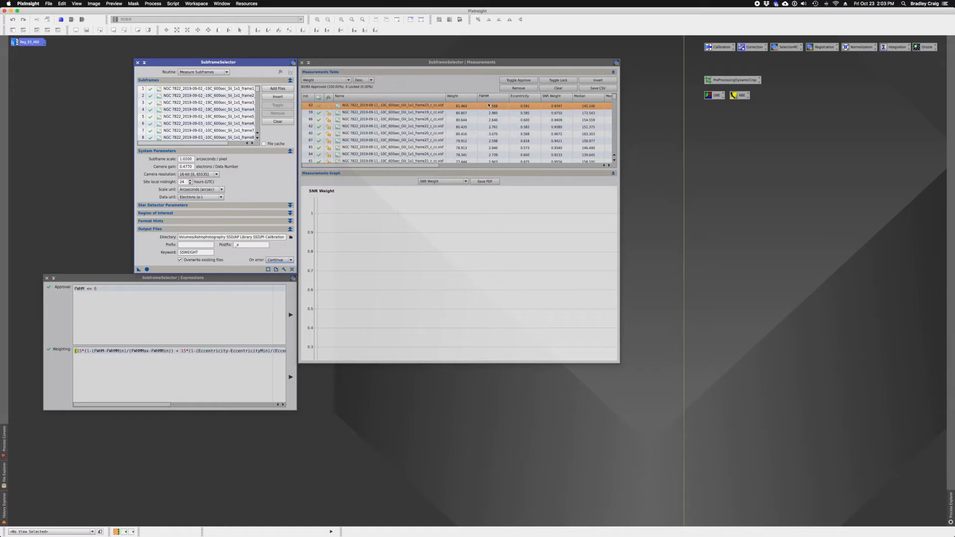
Step: Set the SubframeSelector routine to Output Subframes, run it on the measured Sii and Oiii frames, and close the process
mouse_move(614, 97)
mouse_down()
mouse_move(609, 153)
mouse_move(622, 93)
mouse_up()
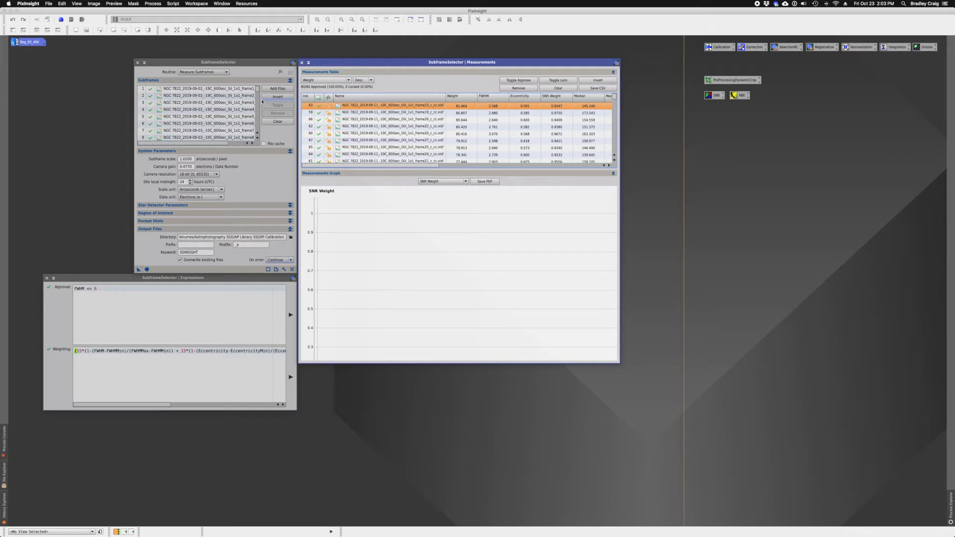
click(204, 72)
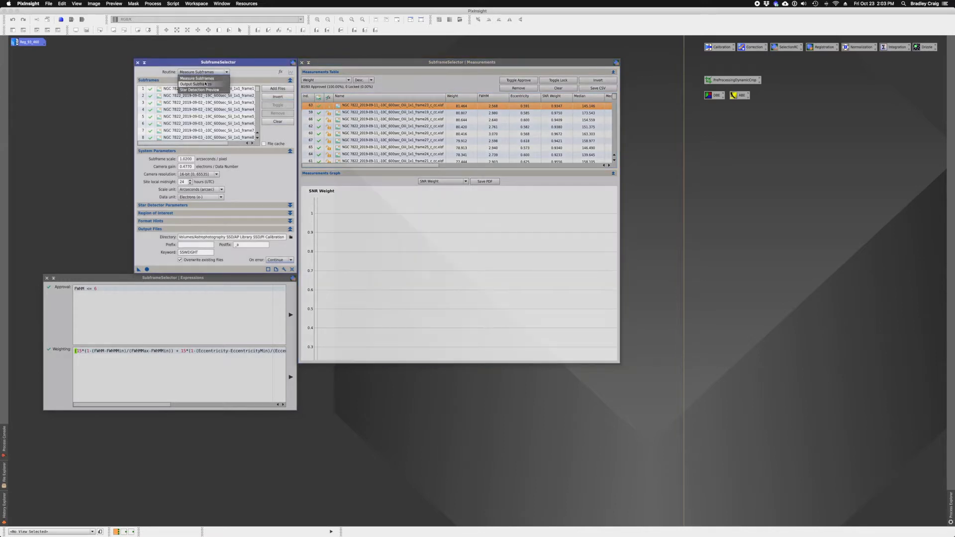
click(205, 84)
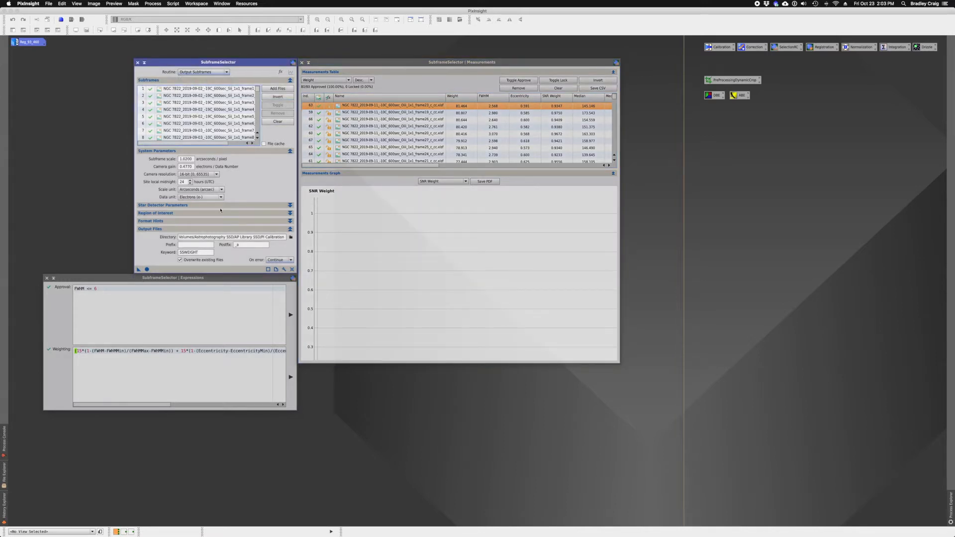
click(148, 269)
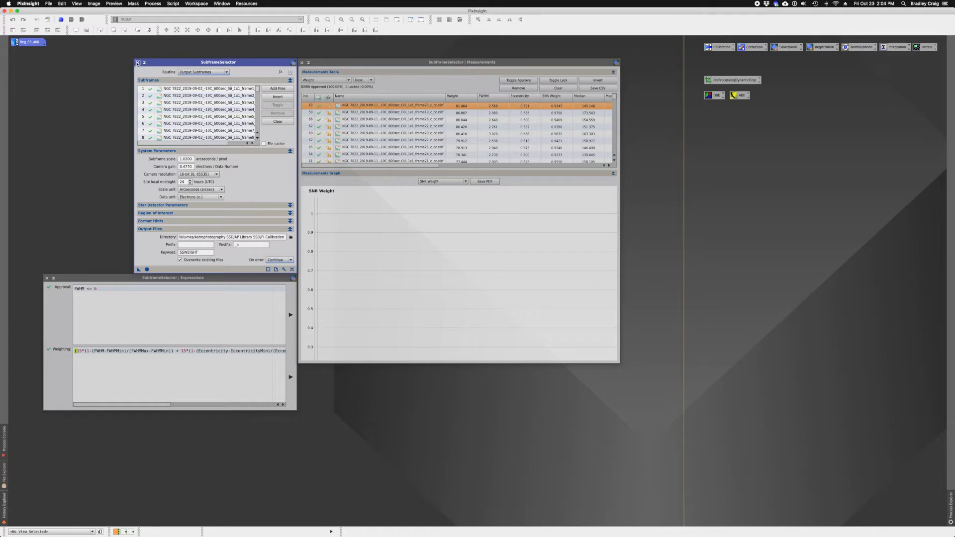
click(137, 62)
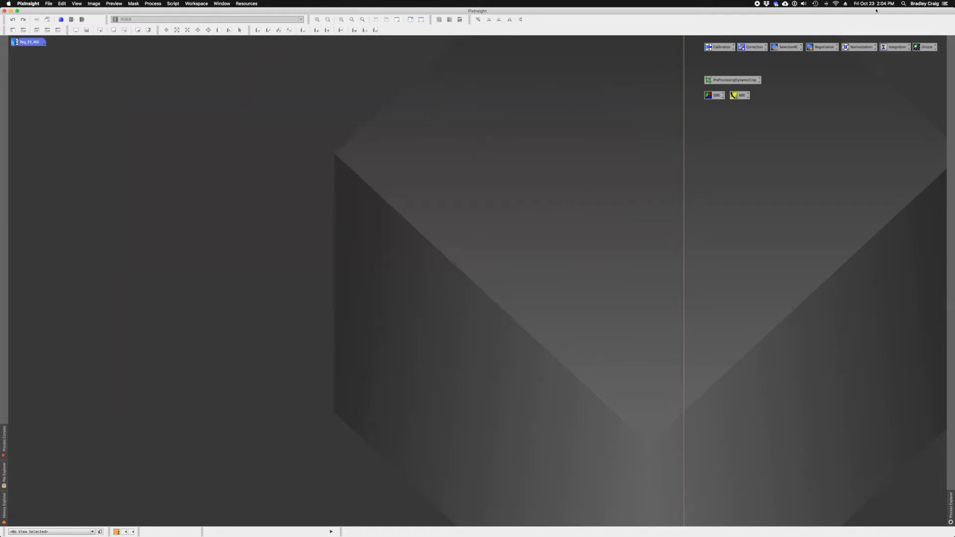
Step: Open the saved Registration StarAlignment process and set its reference image to the Reg_93_460 view
double_click(831, 46)
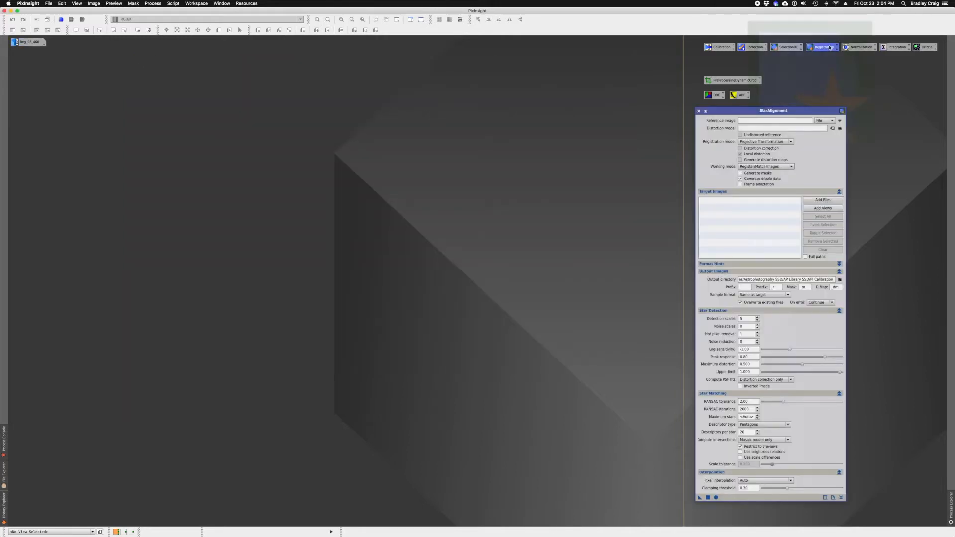
drag(786, 113, 502, 80)
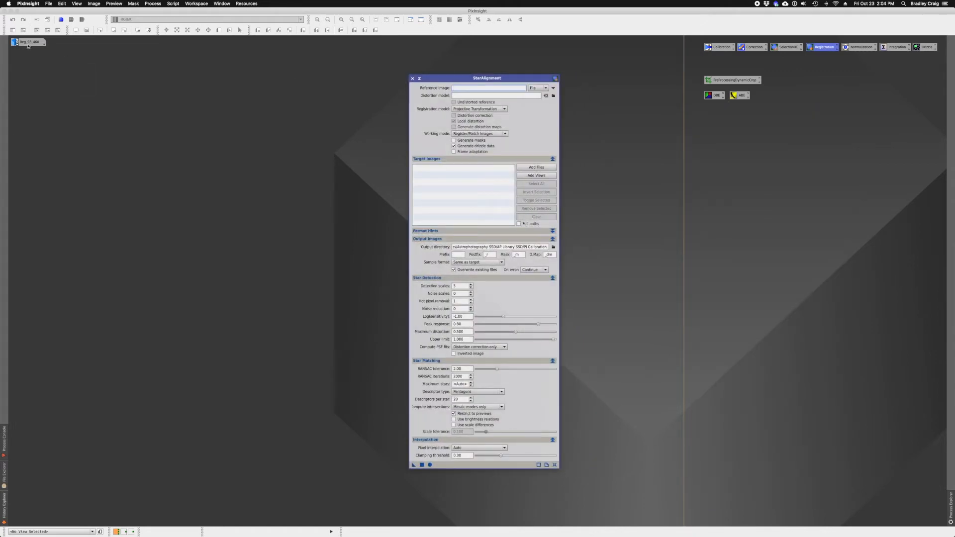
mouse_move(28, 45)
drag(28, 44, 137, 70)
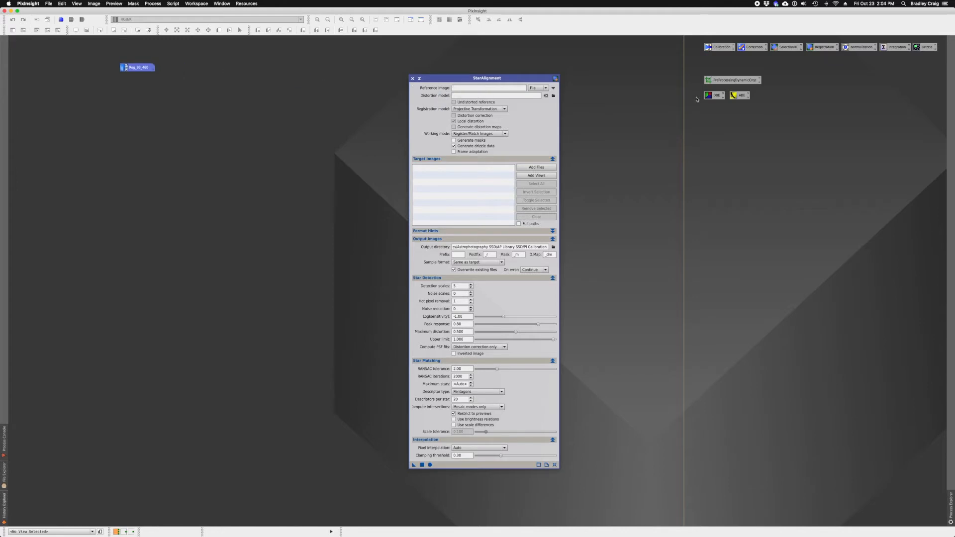
click(546, 88)
click(535, 98)
drag(135, 68, 462, 88)
Step: Add all the NGC 7822 frames from the Ha Accepted saved search to the StarAlignment target images
click(542, 170)
click(215, 185)
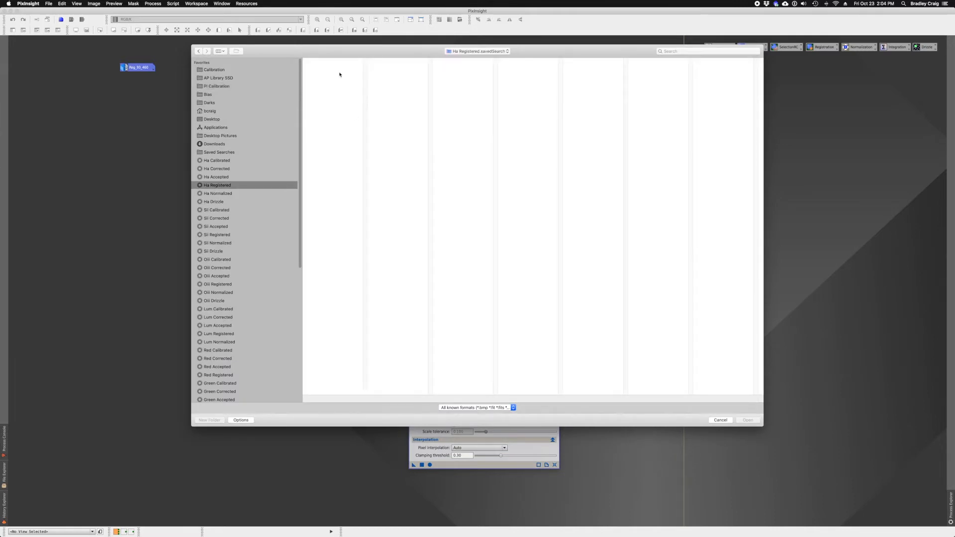
click(222, 178)
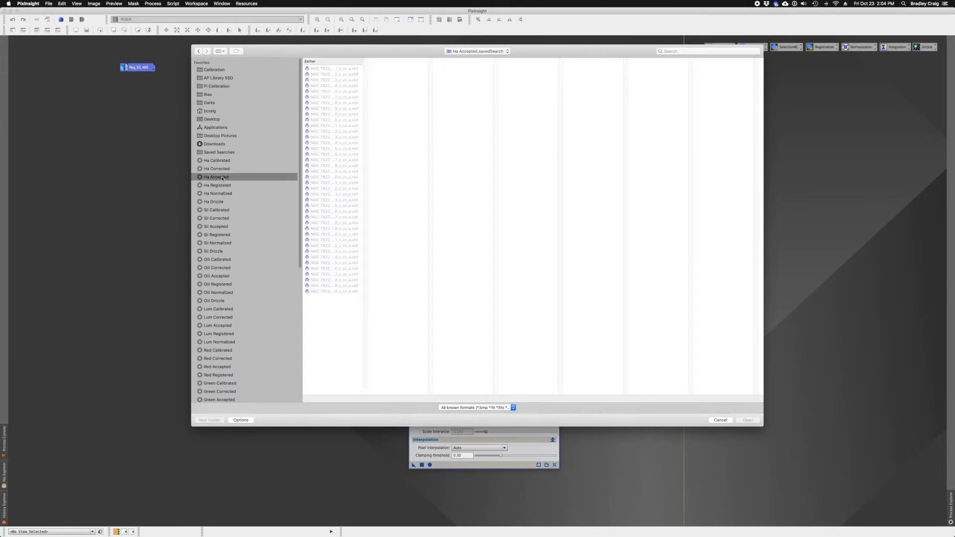
click(339, 69)
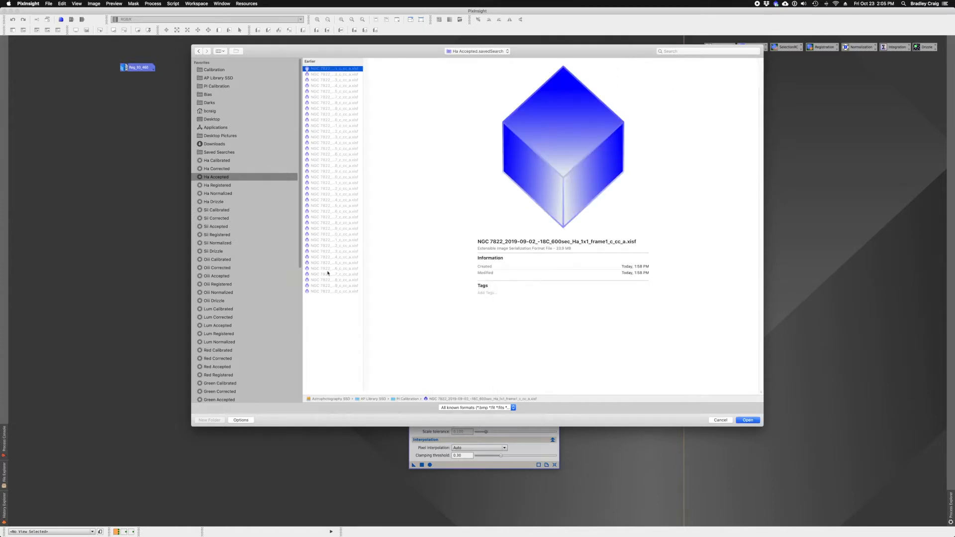
shift+click(336, 290)
key(Return)
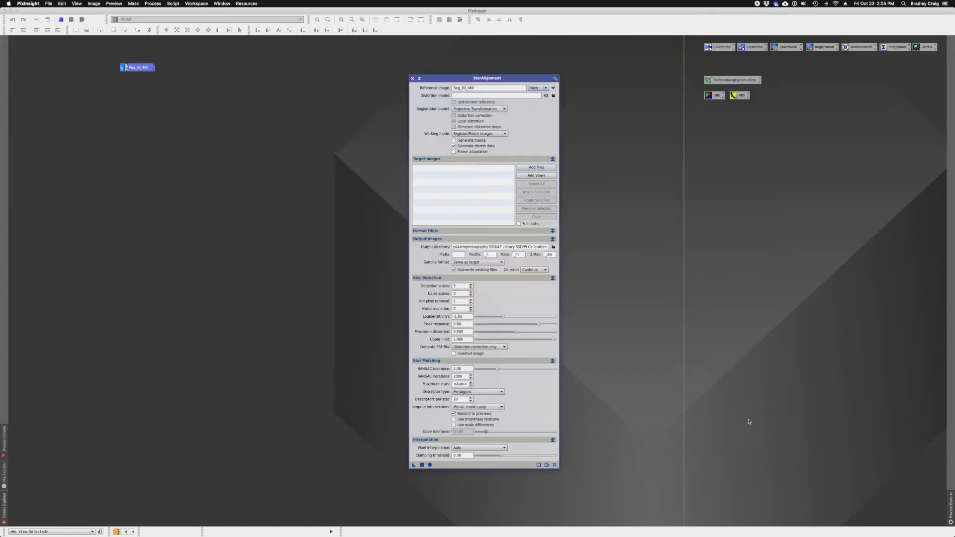
Step: Add all the frames from the Sii Accepted saved search to the StarAlignment target images
click(536, 168)
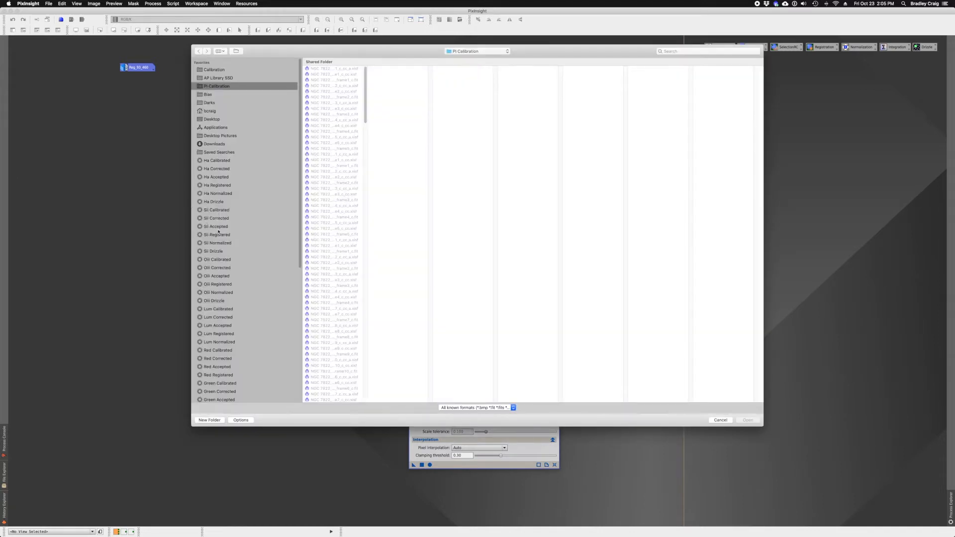
click(218, 227)
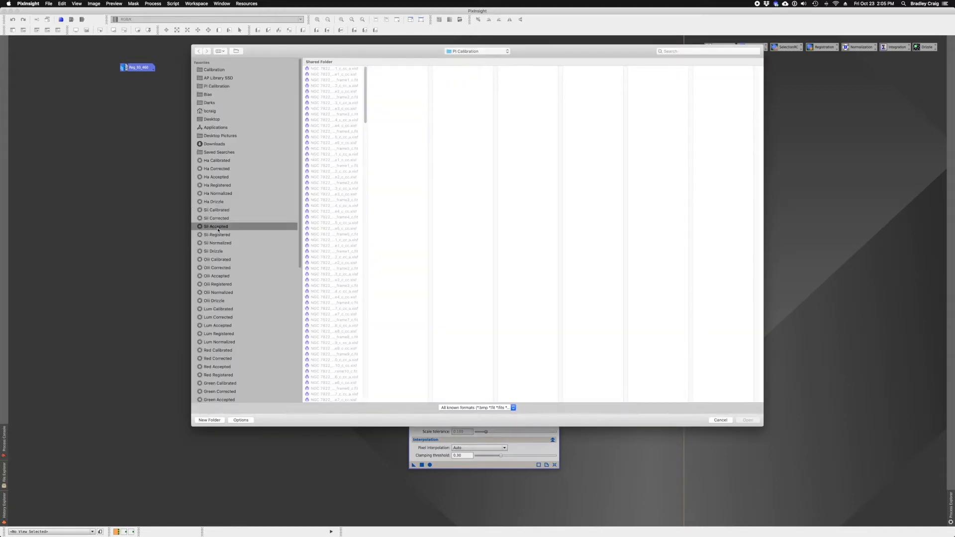
click(343, 70)
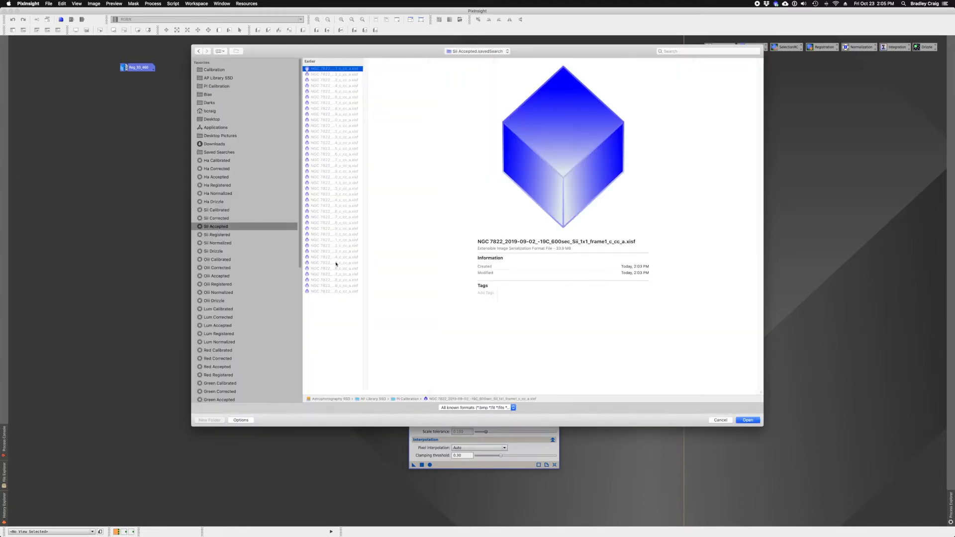
shift+click(349, 293)
key(Return)
Step: Add all the frames from the Oiii Accepted saved search to the StarAlignment target images
click(534, 168)
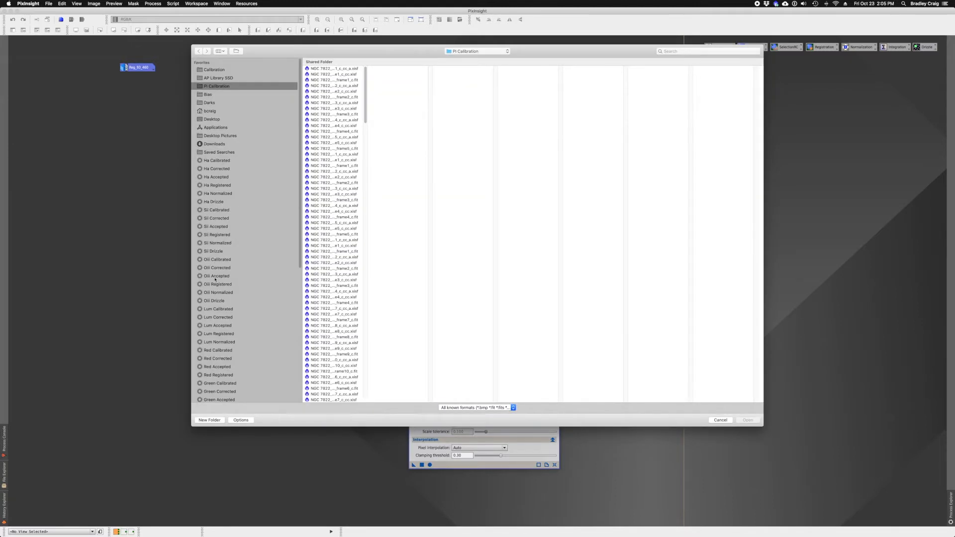
click(216, 276)
click(330, 70)
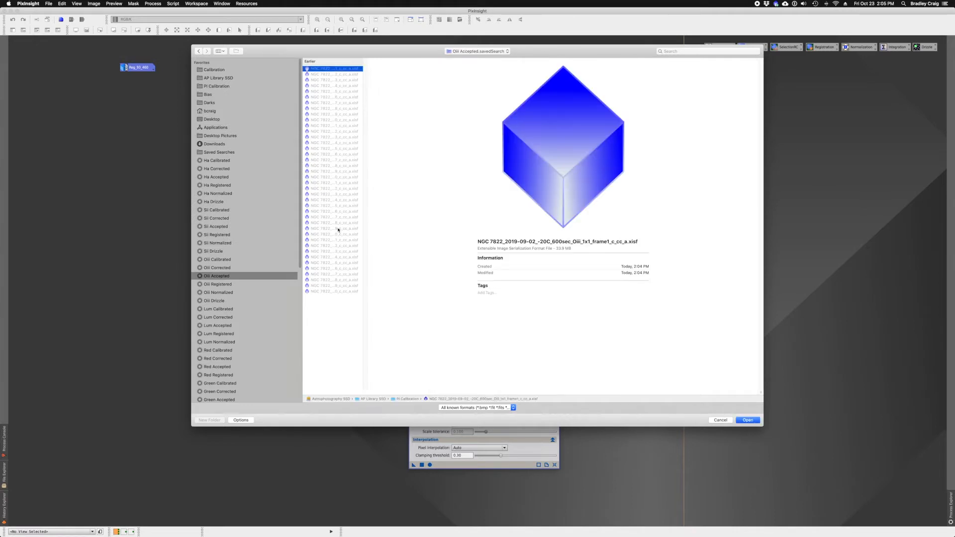
shift+click(354, 293)
click(748, 420)
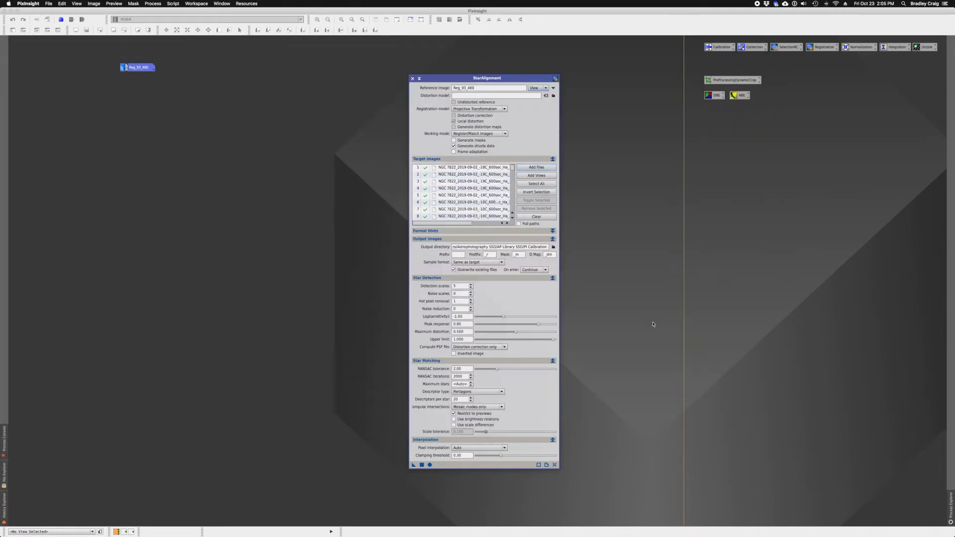
mouse_move(512, 168)
mouse_down()
mouse_move(512, 210)
mouse_move(507, 159)
mouse_up()
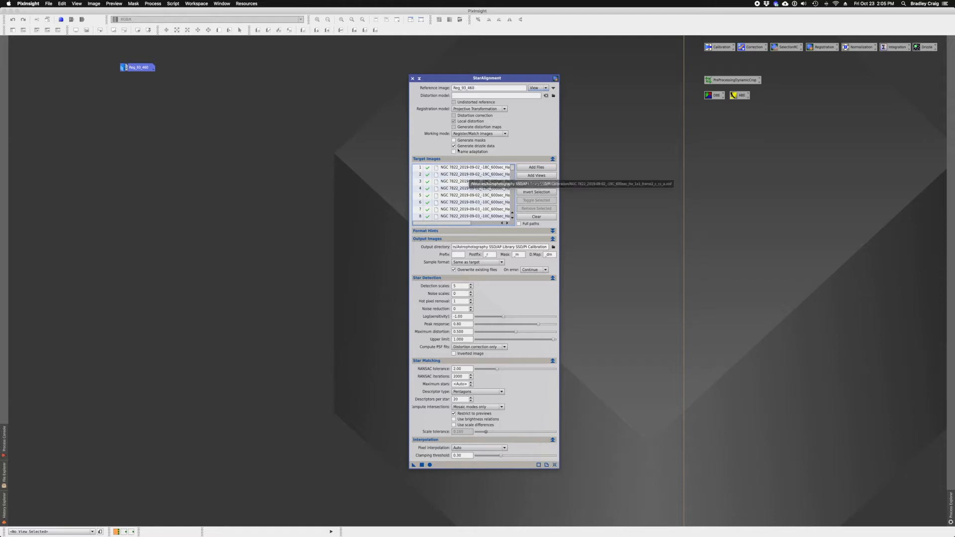
Step: Turn off drizzle data generation in StarAlignment and run the registration on all the target frames
click(454, 147)
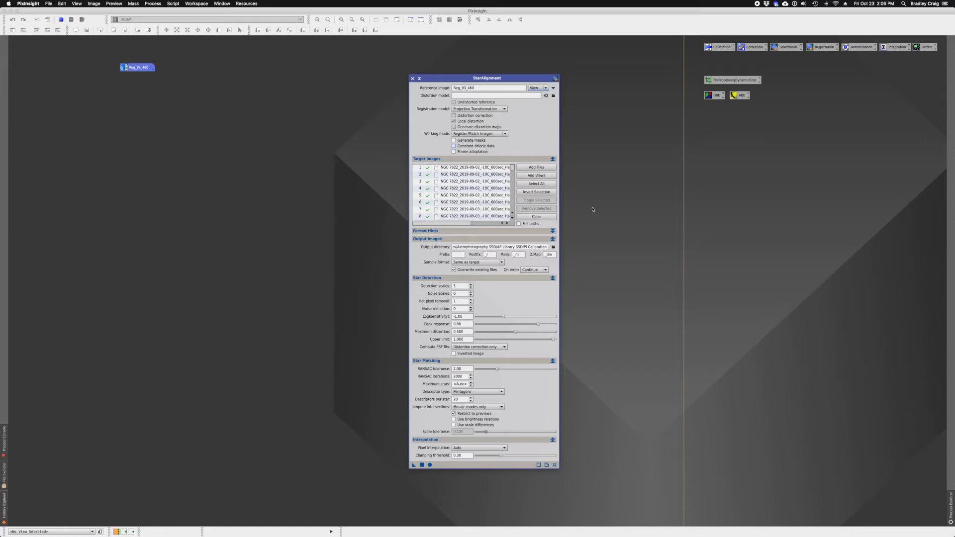
click(430, 465)
drag(414, 464, 826, 51)
click(505, 283)
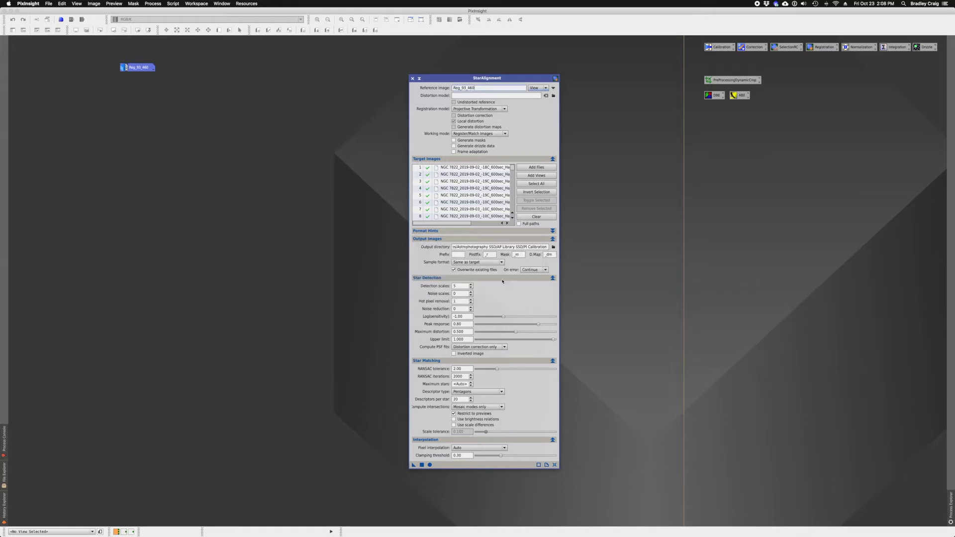
Step: Close the StarAlignment process and the Reg_93_460 reference image
click(412, 79)
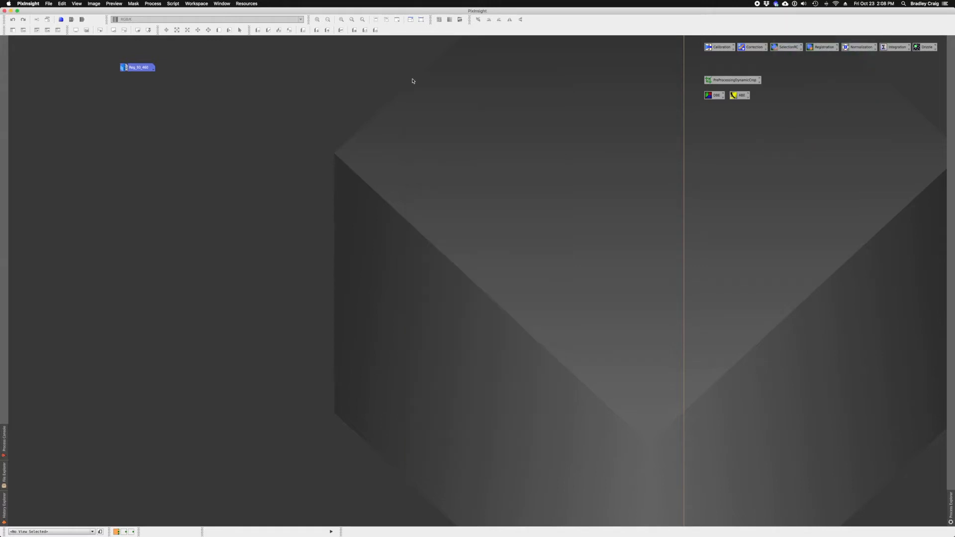
right_click(134, 69)
click(153, 111)
Step: Open the saved Normalization and Integration processes and place ImageIntegration beside LocalNormalization
double_click(859, 48)
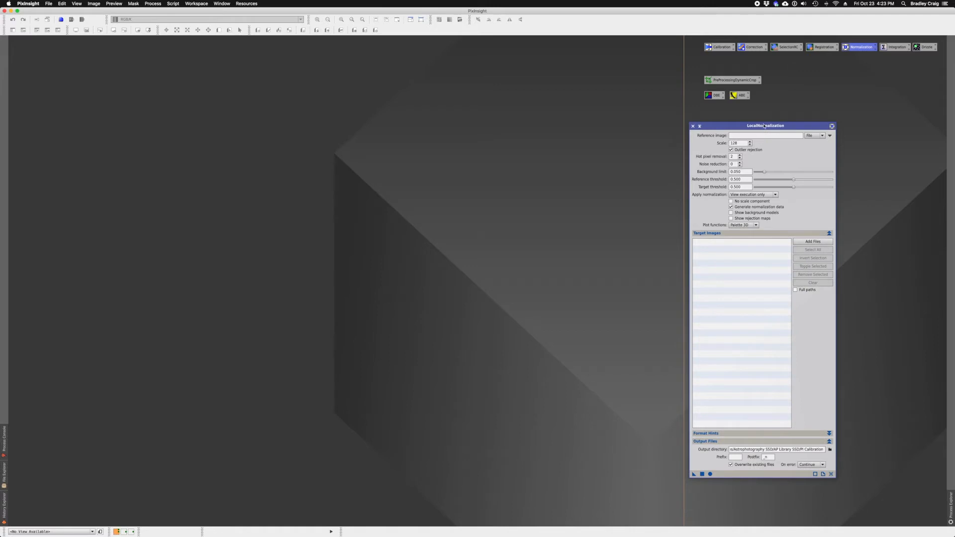
double_click(893, 48)
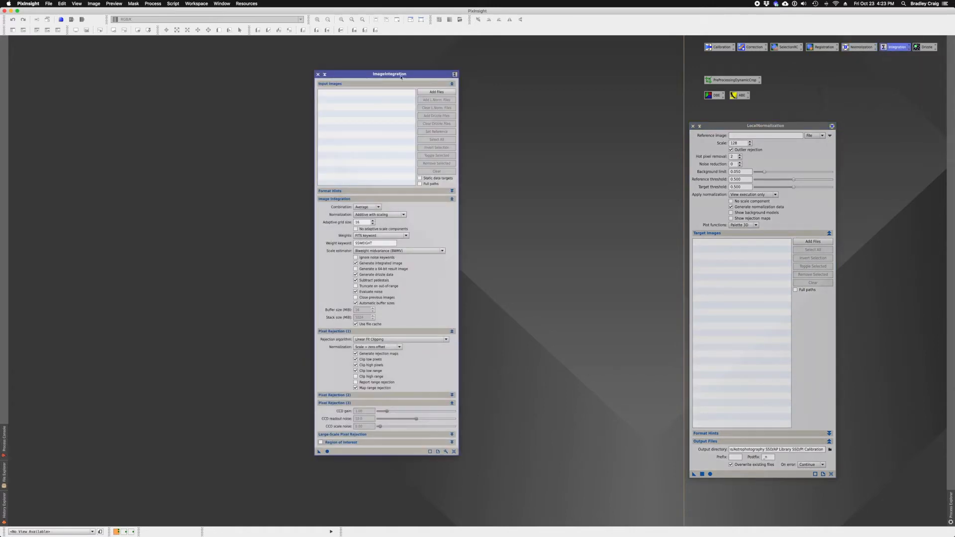
drag(399, 76, 620, 98)
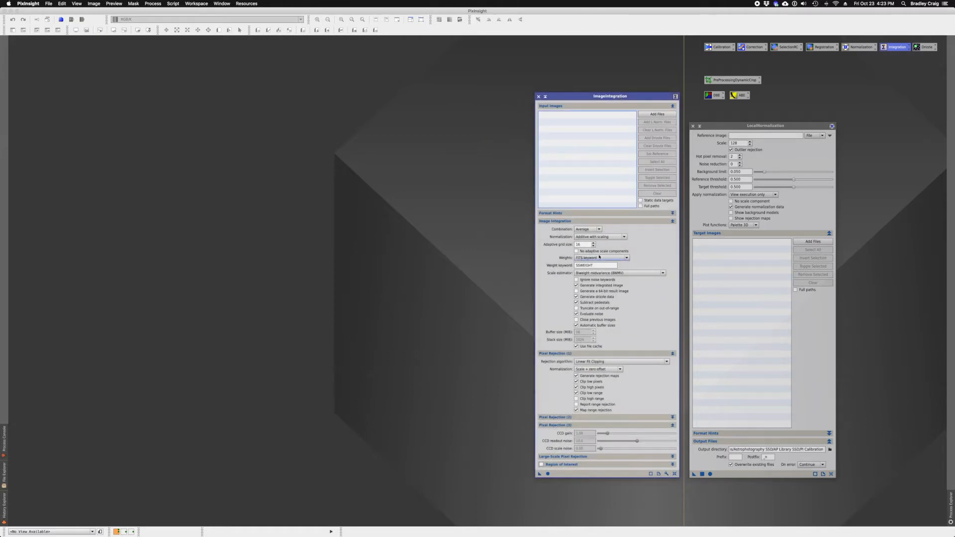
Step: Examine the ImageIntegration normalization choices for image combination and pixel rejection, along with the descriptions of the combination and rejection algorithm settings
mouse_move(558, 229)
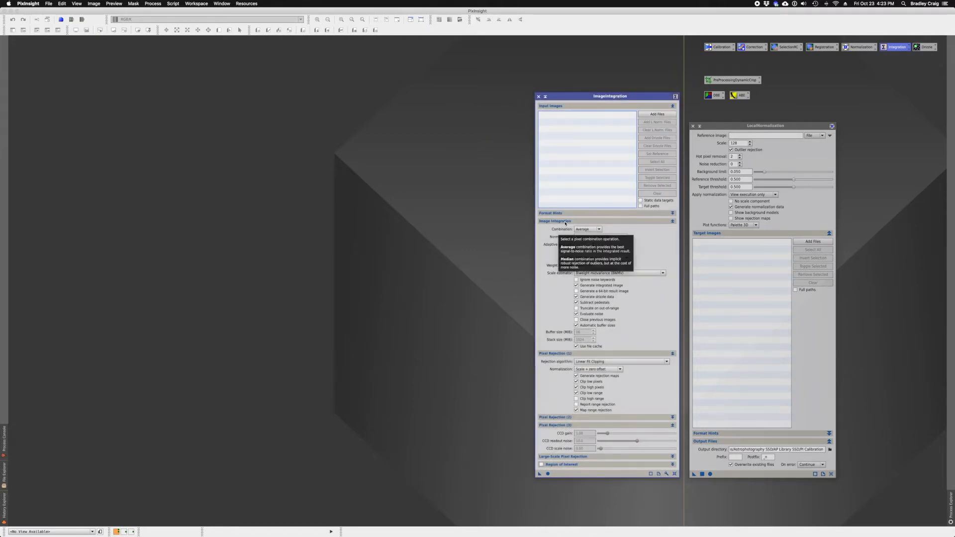
mouse_move(560, 247)
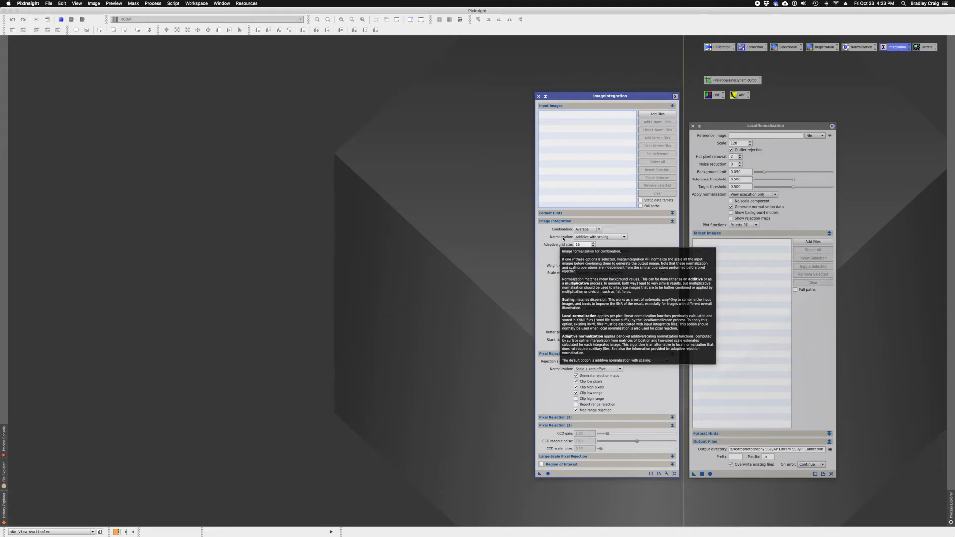
click(600, 237)
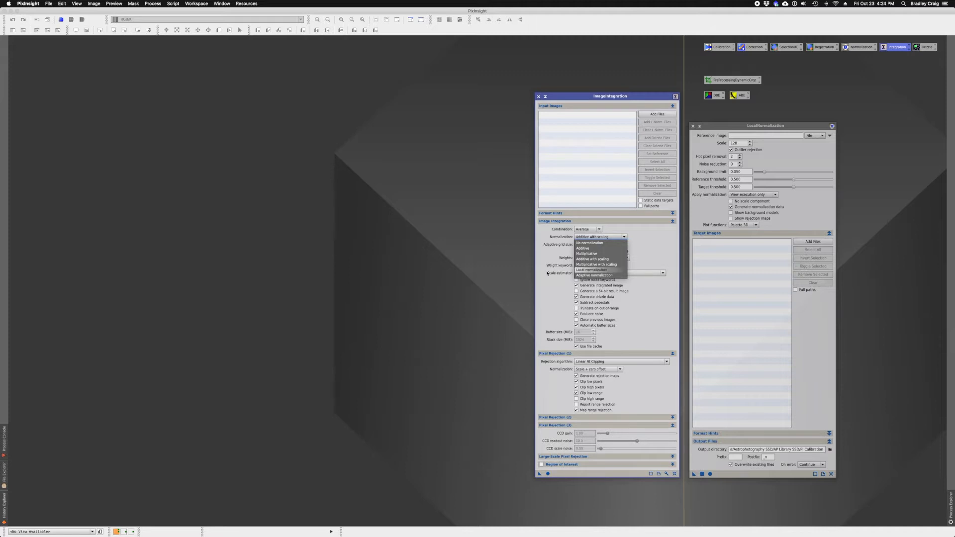
click(604, 372)
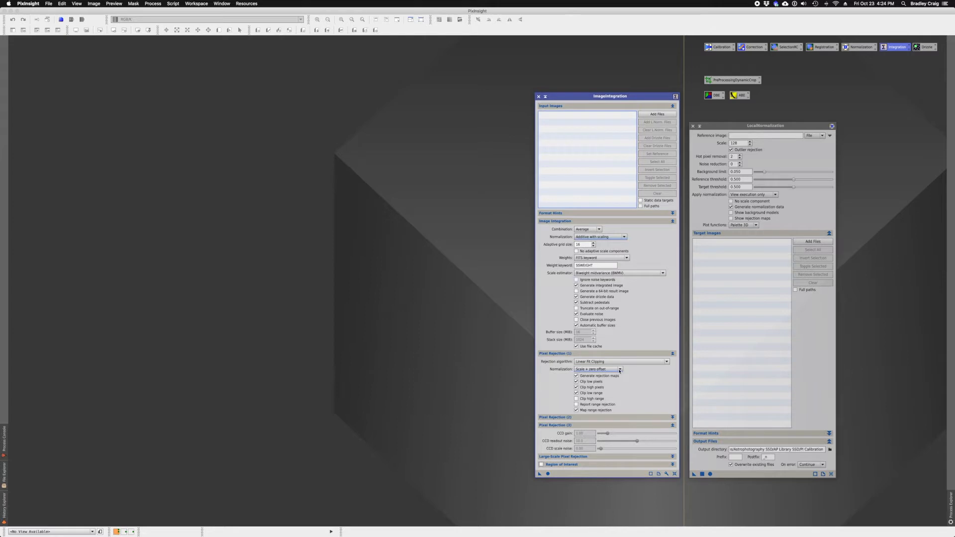
click(620, 369)
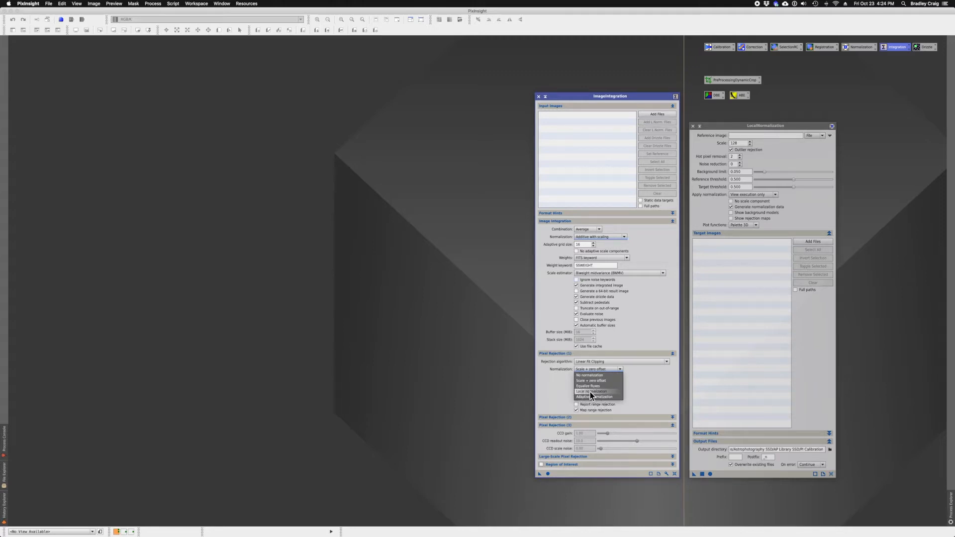
click(633, 379)
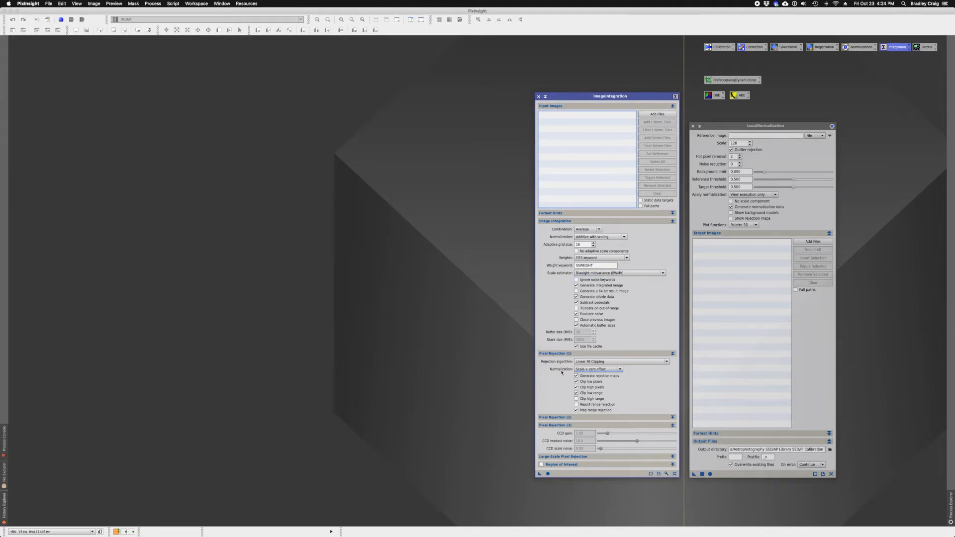
mouse_move(562, 372)
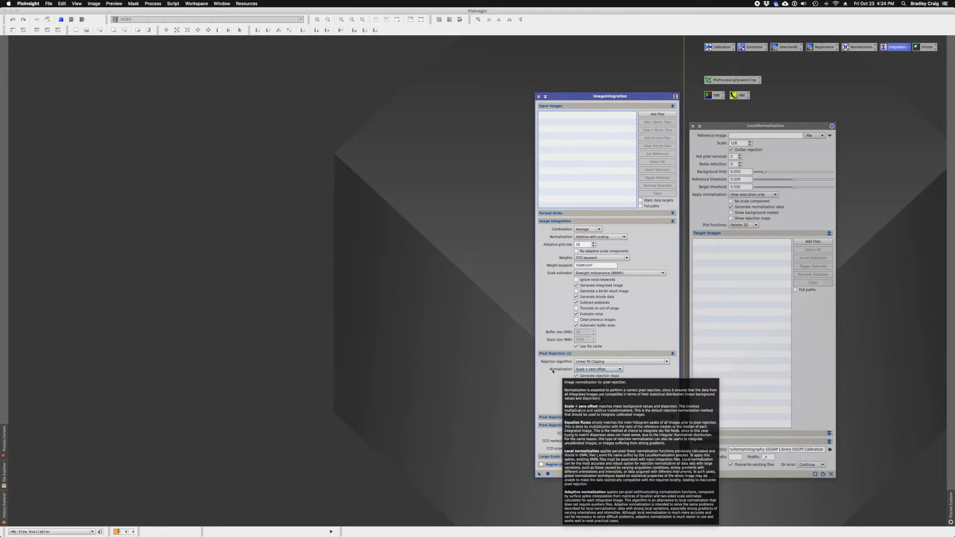
mouse_move(589, 362)
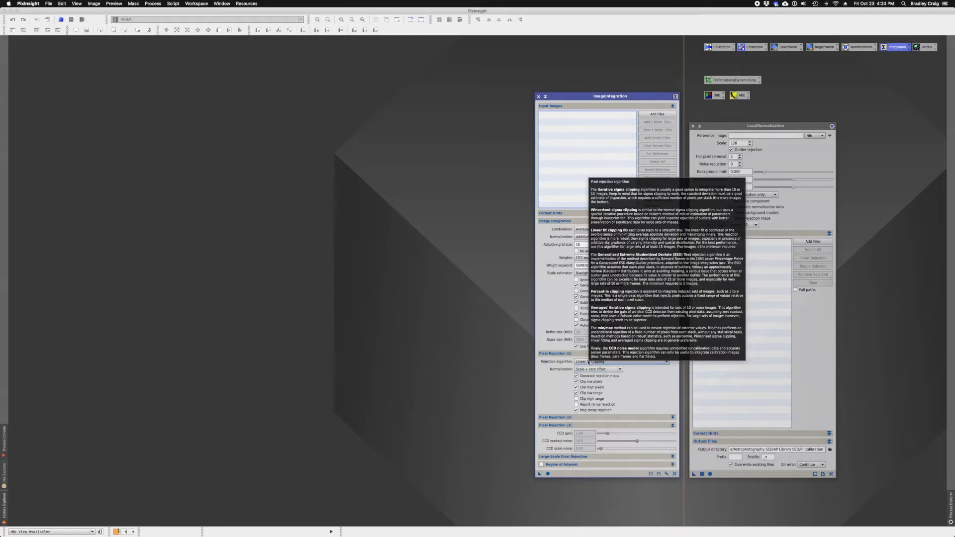
click(597, 370)
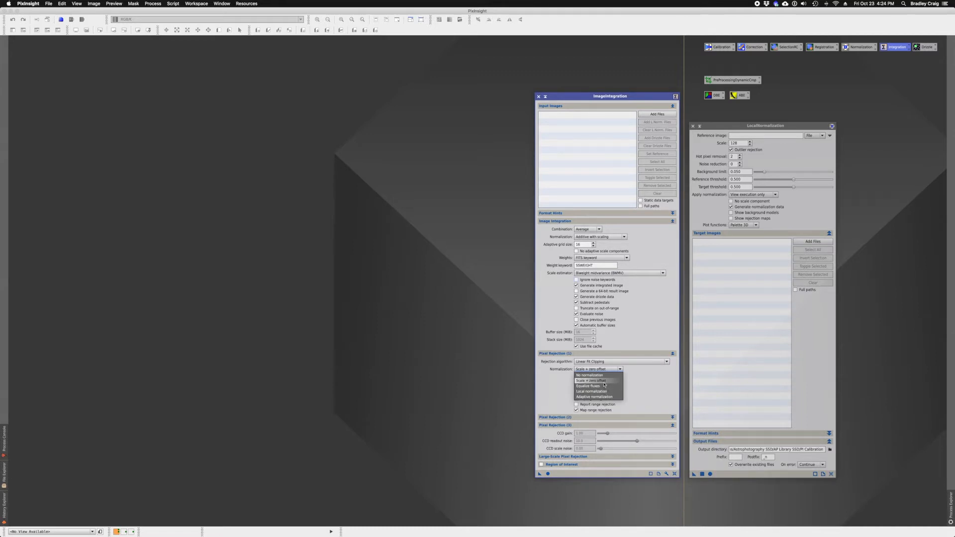
click(605, 241)
click(604, 237)
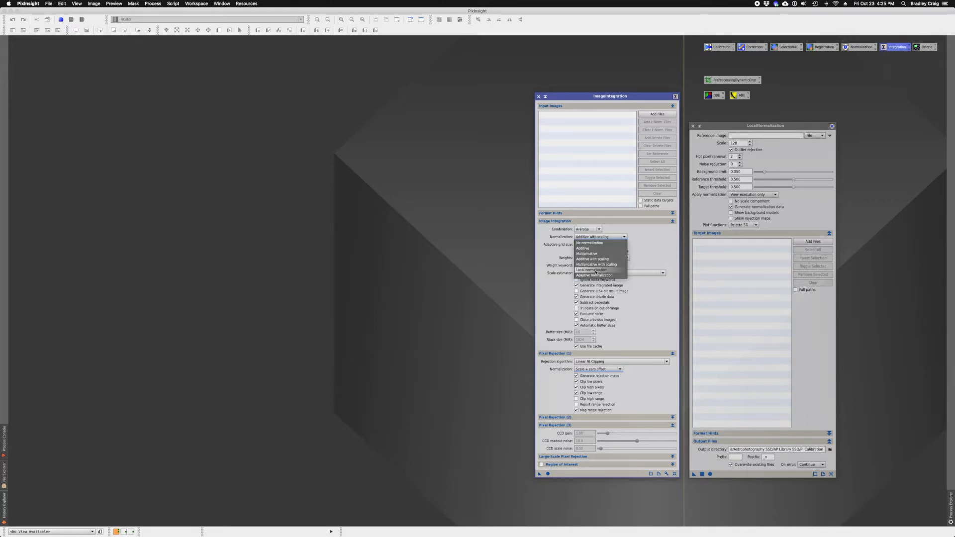
click(640, 262)
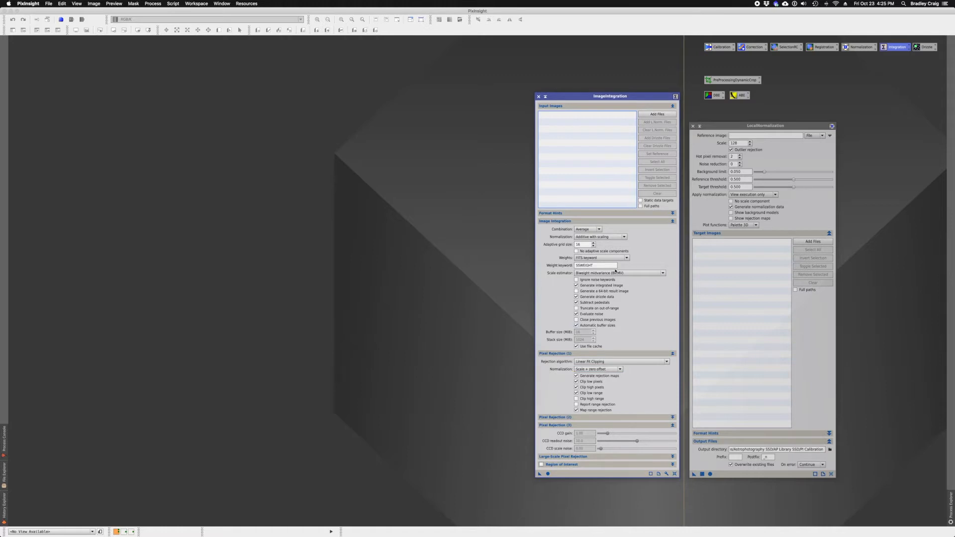
Step: Close the ImageIntegration process and reposition the LocalNormalization window
click(539, 97)
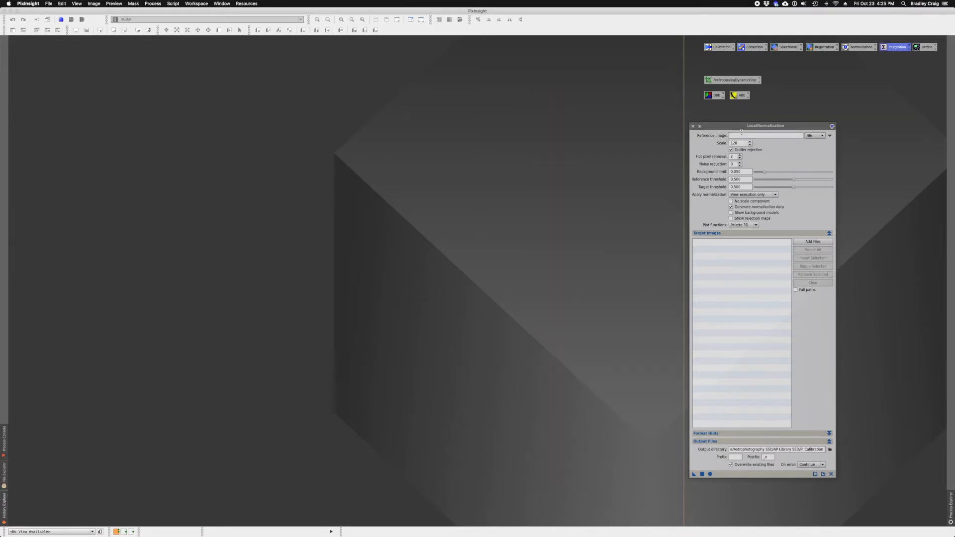
drag(742, 129, 753, 128)
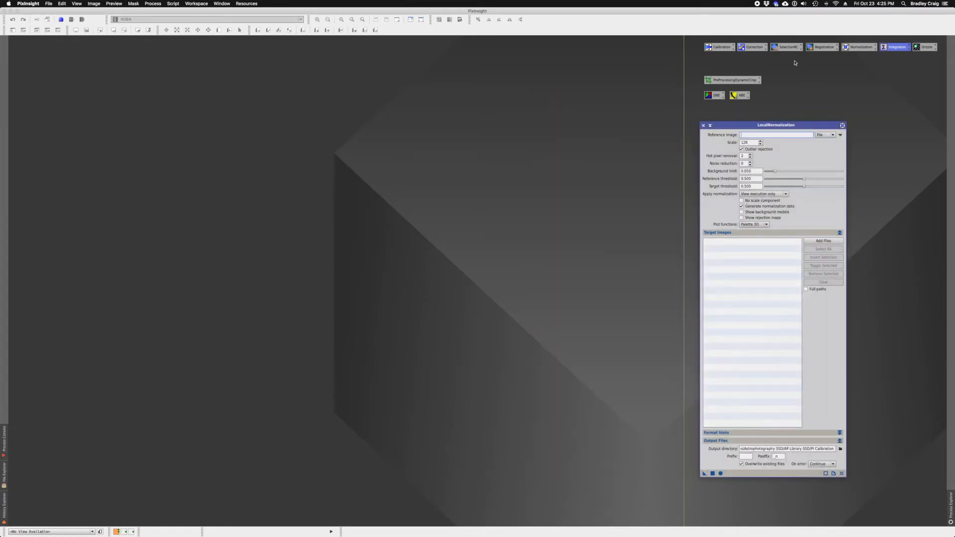
drag(780, 127, 800, 118)
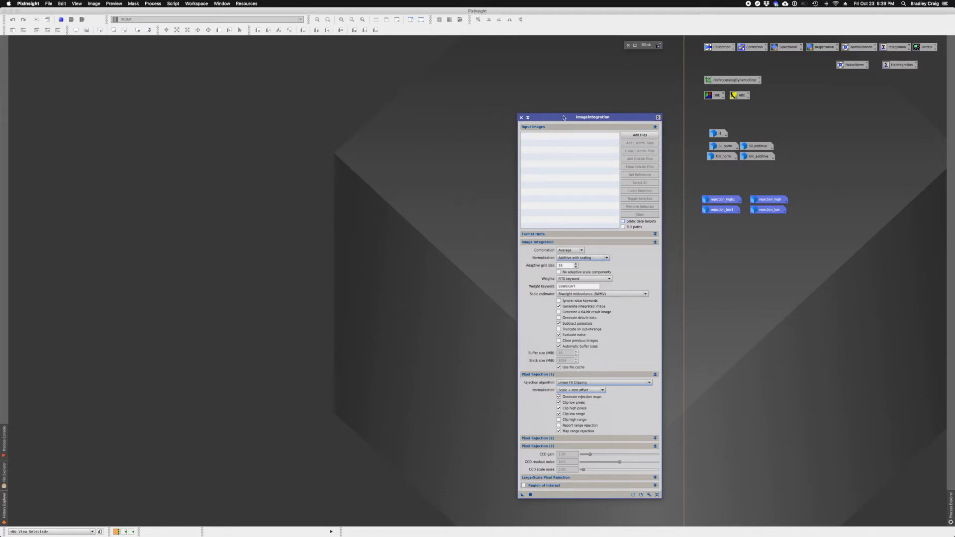
drag(564, 117, 568, 101)
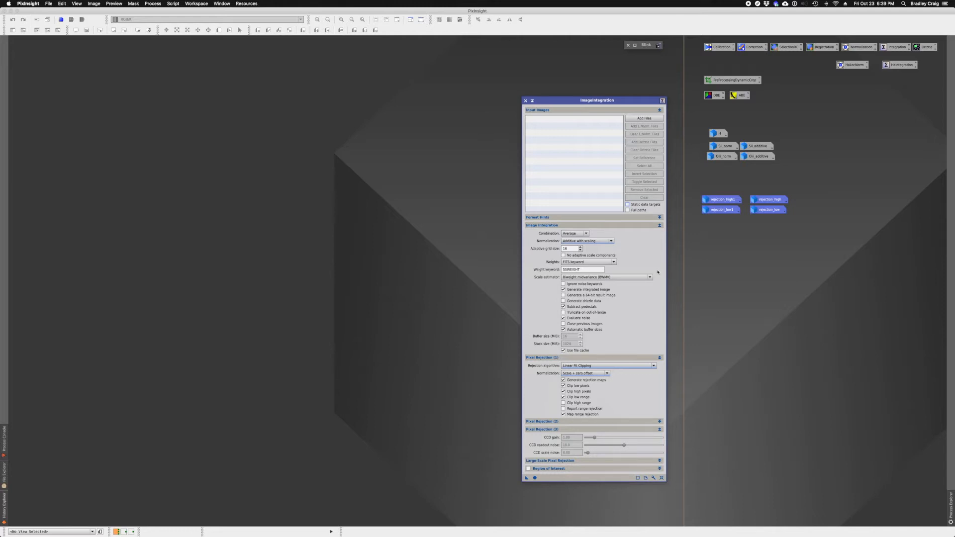
drag(600, 103, 596, 99)
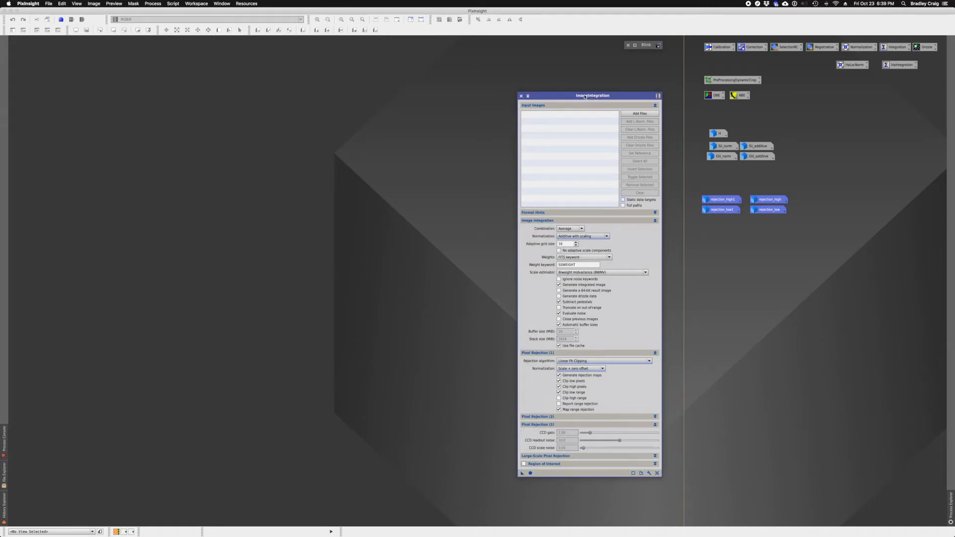
drag(585, 97, 592, 92)
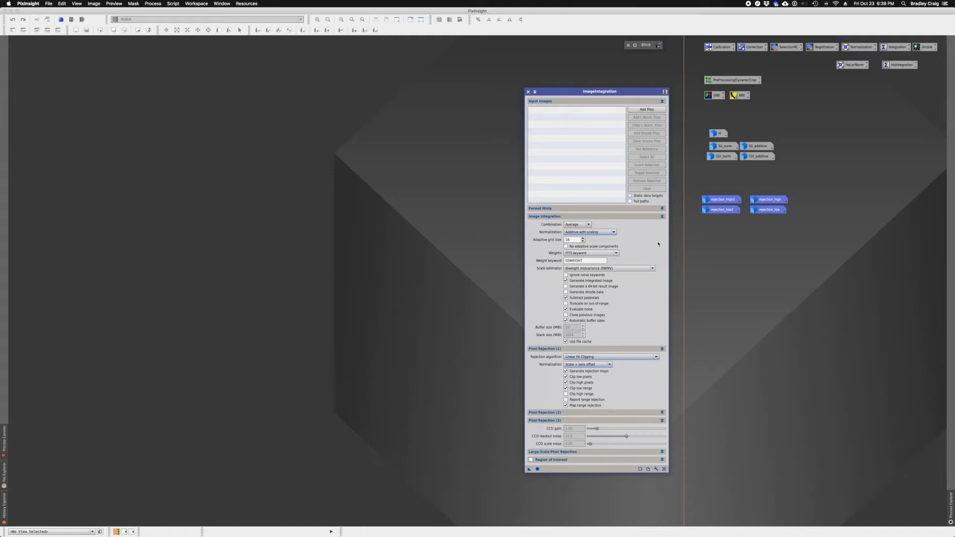
Step: Open the saved HaLocNorm process and move the LocalNormalization and ImageIntegration windows aside to clear the workspace
double_click(852, 69)
drag(853, 69, 438, 113)
drag(580, 94, 728, 117)
drag(442, 112, 737, 151)
Step: Restore the Blink process and load all the frames from the Ha Registered saved search
double_click(644, 46)
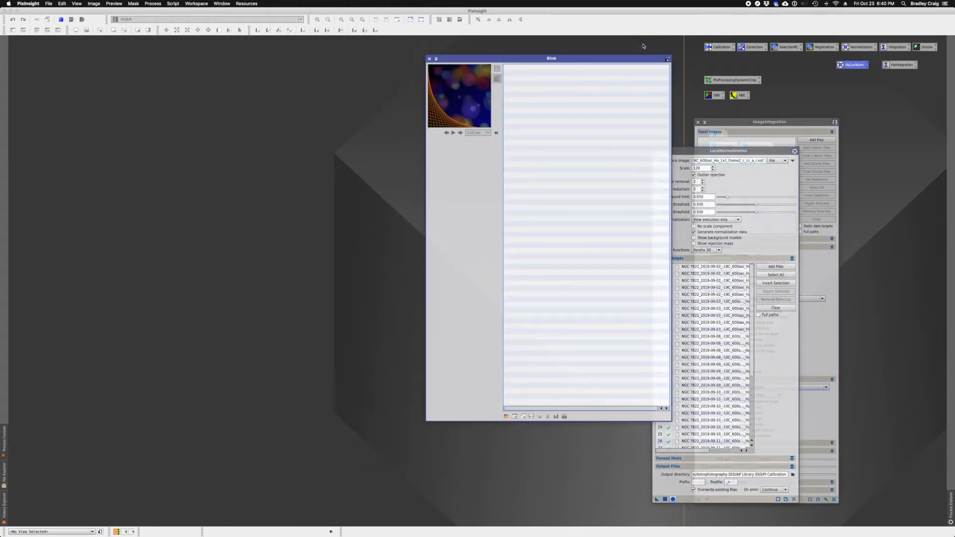
click(506, 417)
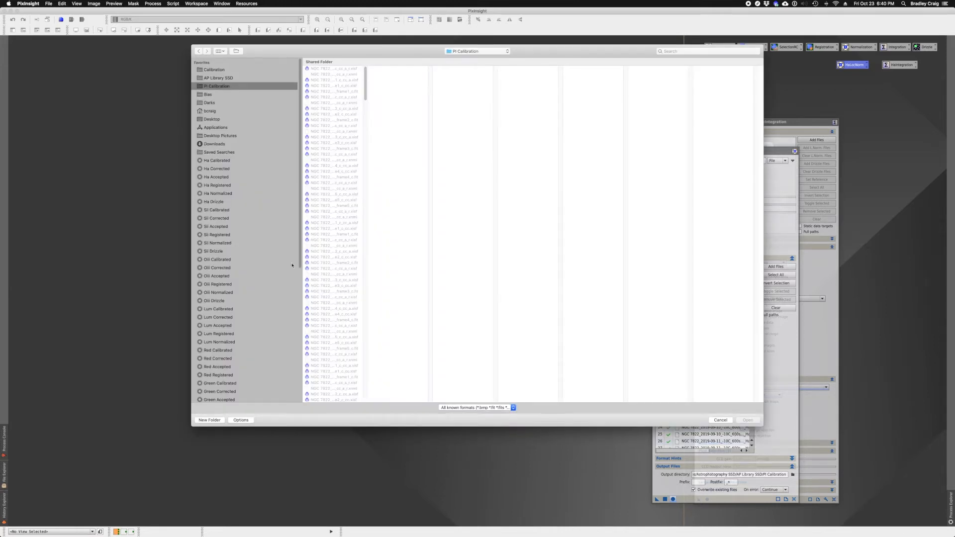
click(217, 185)
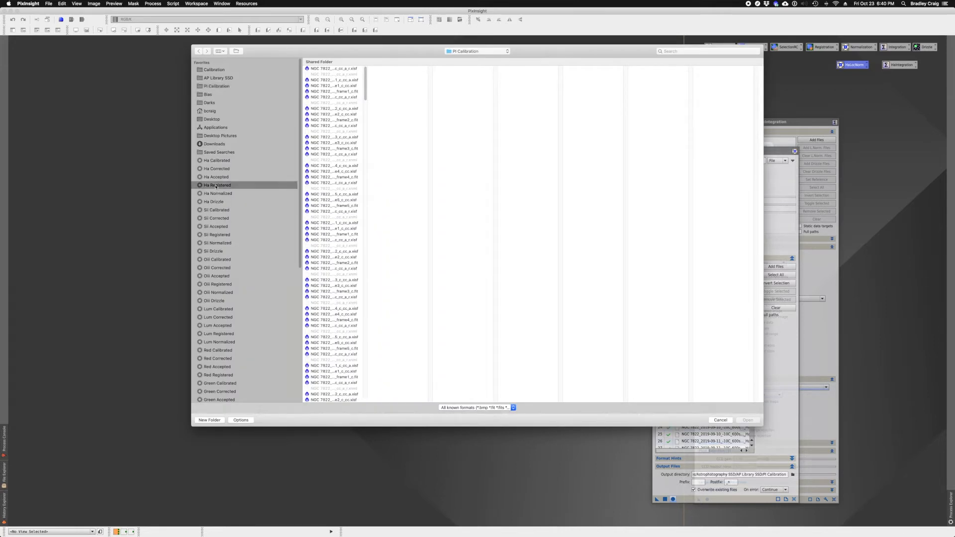
click(332, 68)
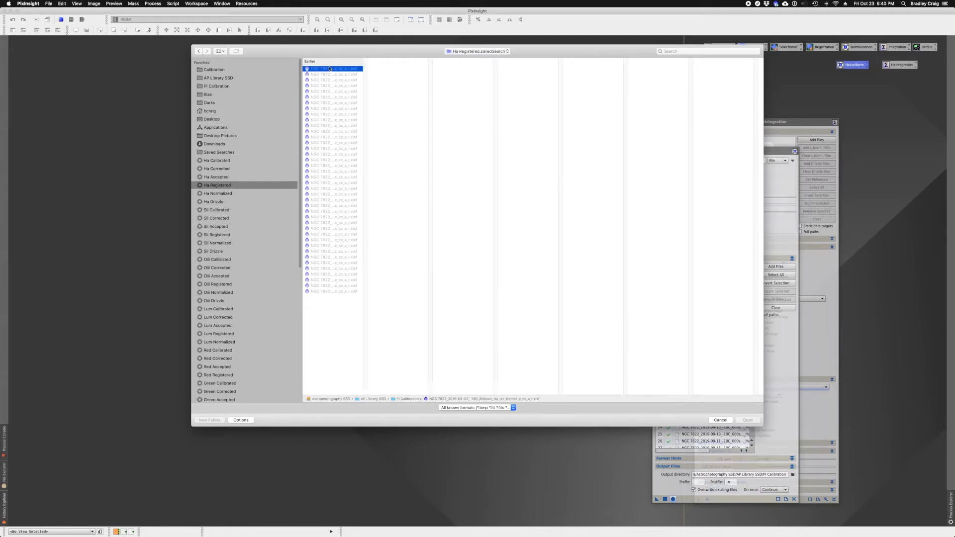
shift+click(345, 291)
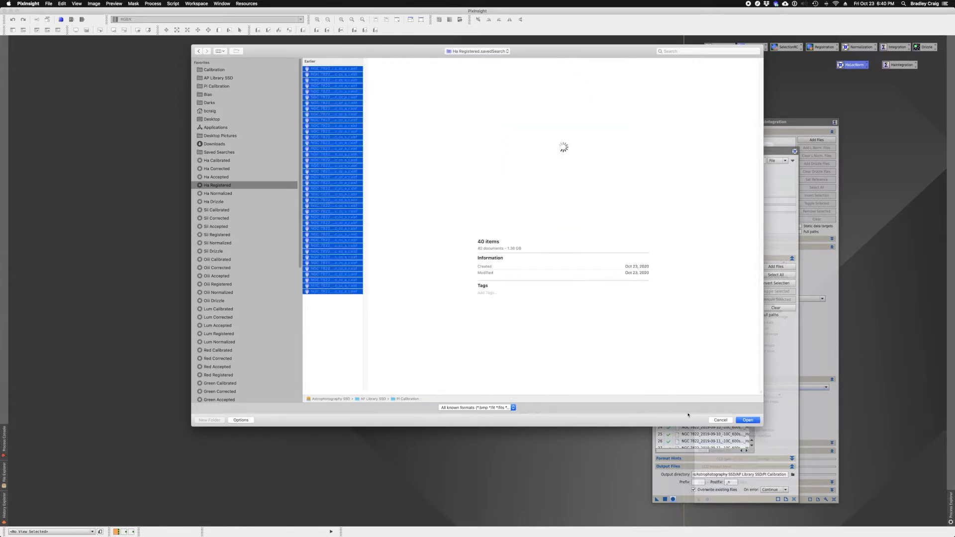
click(747, 420)
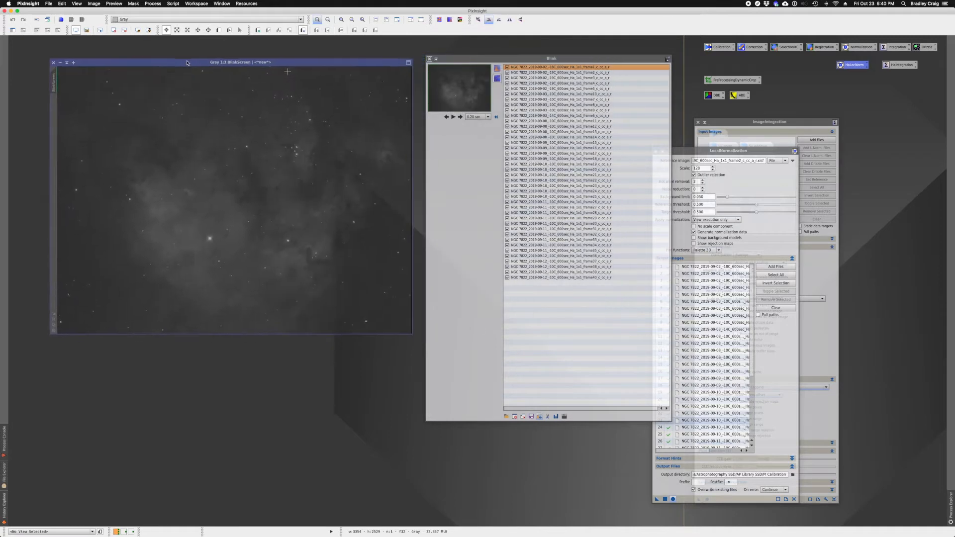
Step: Apply the automatic histogram stretch to the Blink frames and advance through the first registered Ha frames
click(498, 71)
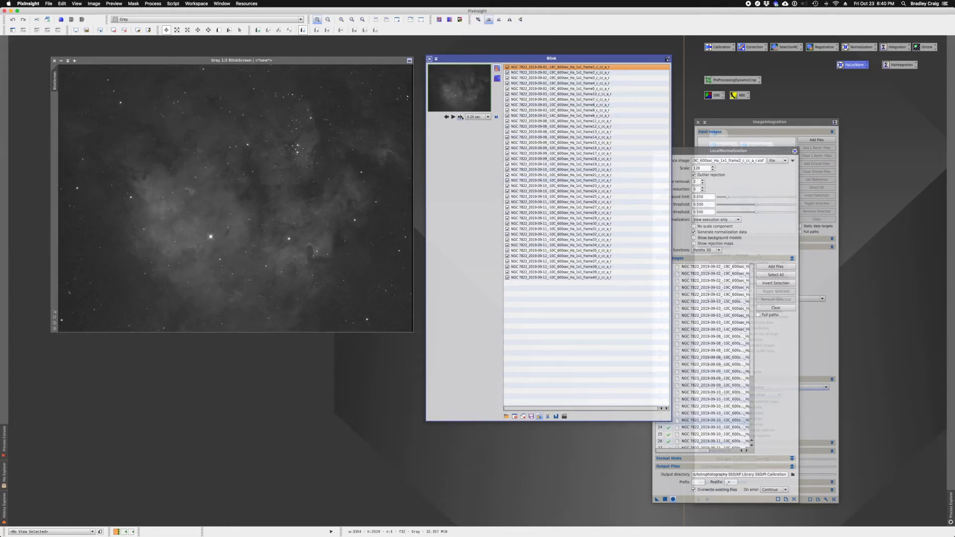
click(460, 117)
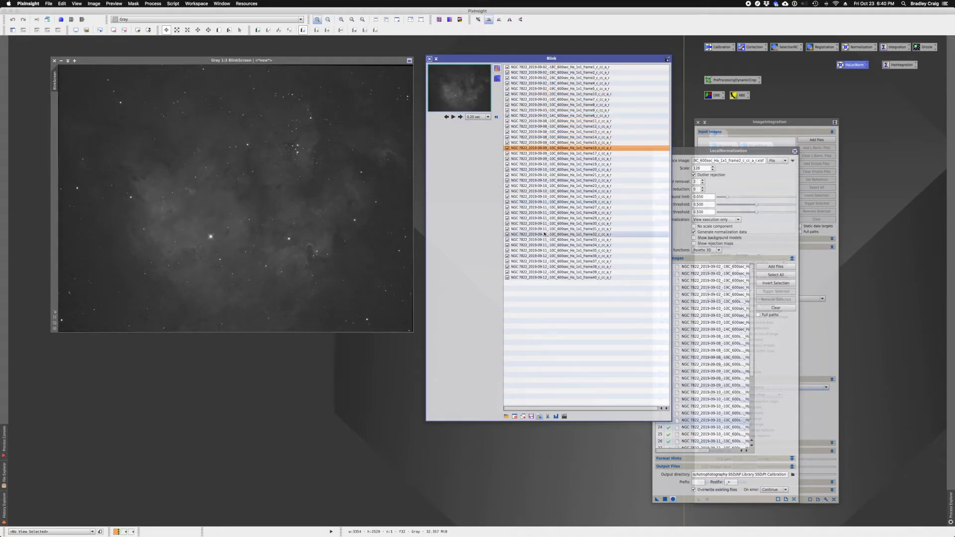
Step: Step back and forth through the later registered Ha frames in Blink to compare their brightness and background gradients
click(545, 197)
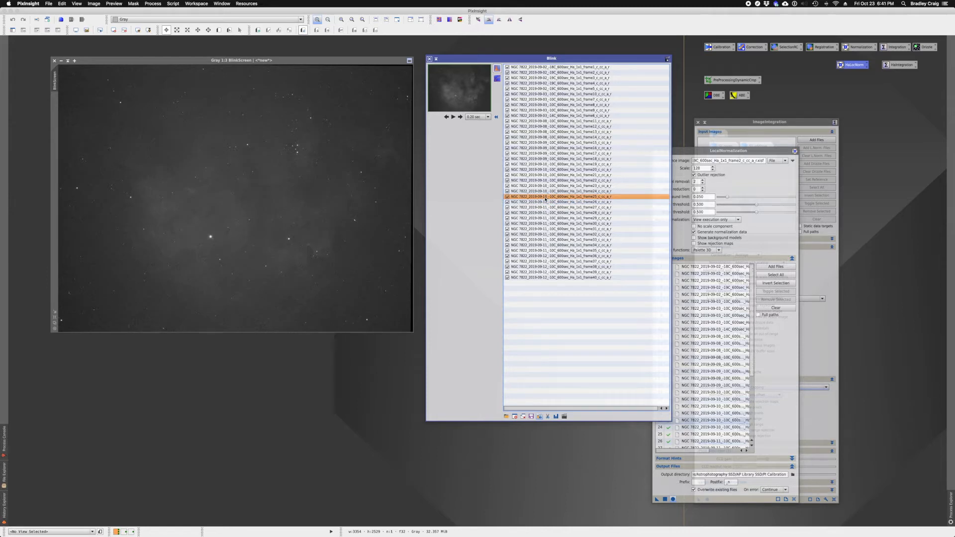
key(Down)
key(Down)
key(Down)
key(Down)
key(Down)
key(Down)
key(Down)
key(Down)
key(Down)
key(Down)
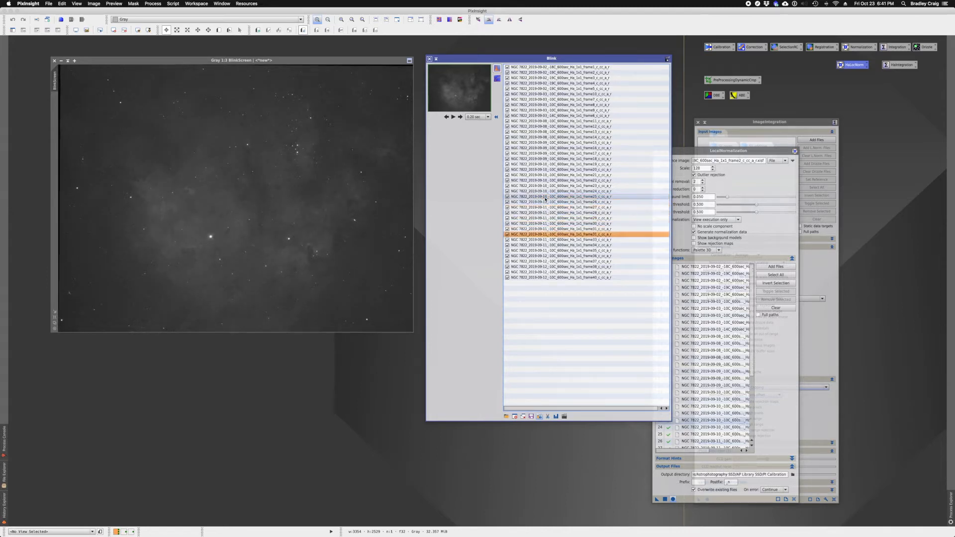
key(Down)
key(Up)
key(Up)
key(Up)
key(Up)
key(Up)
key(Up)
key(Up)
key(Down)
key(Down)
key(Down)
key(Down)
key(Down)
key(Down)
key(Down)
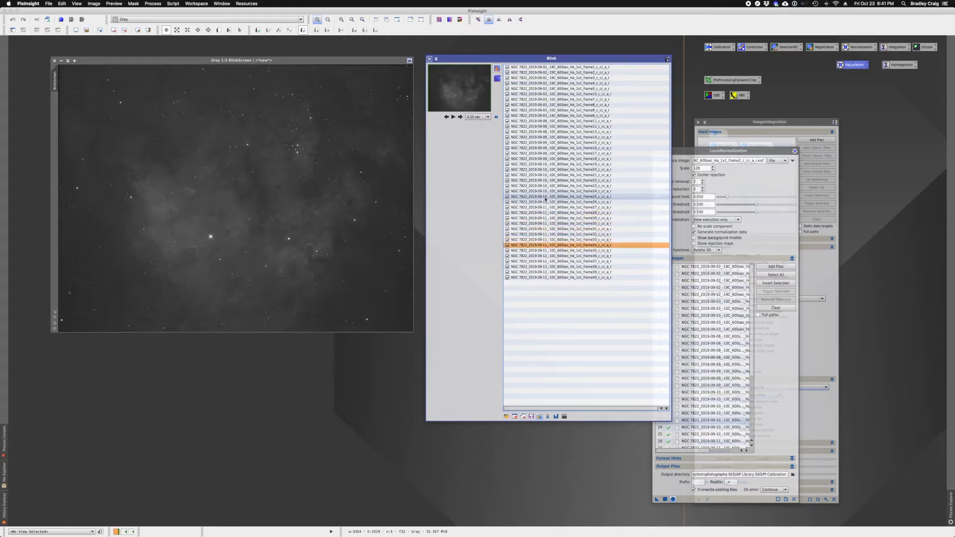
key(Down)
key(Up)
key(Up)
key(Down)
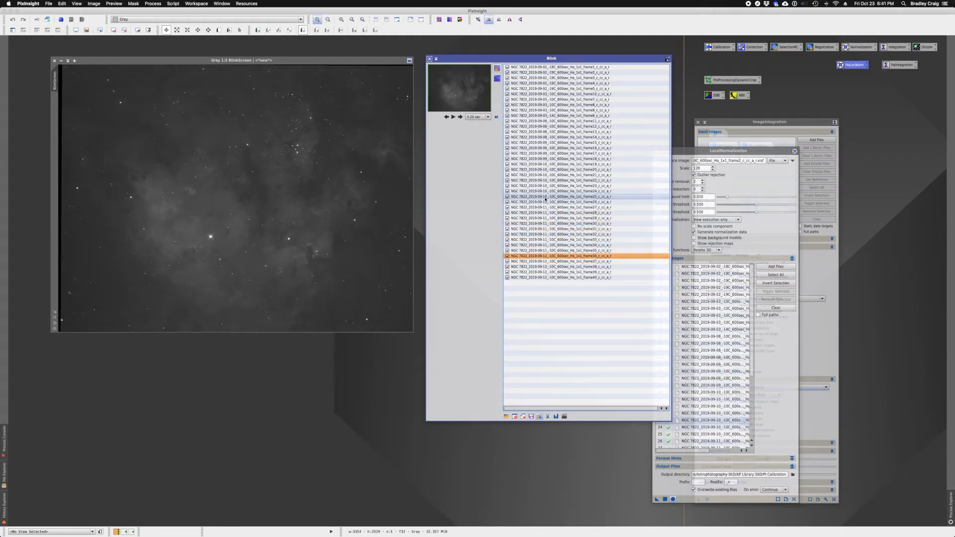
key(Up)
key(Down)
key(Up)
key(Down)
key(Down)
key(Down)
key(Up)
key(Up)
key(Up)
key(Up)
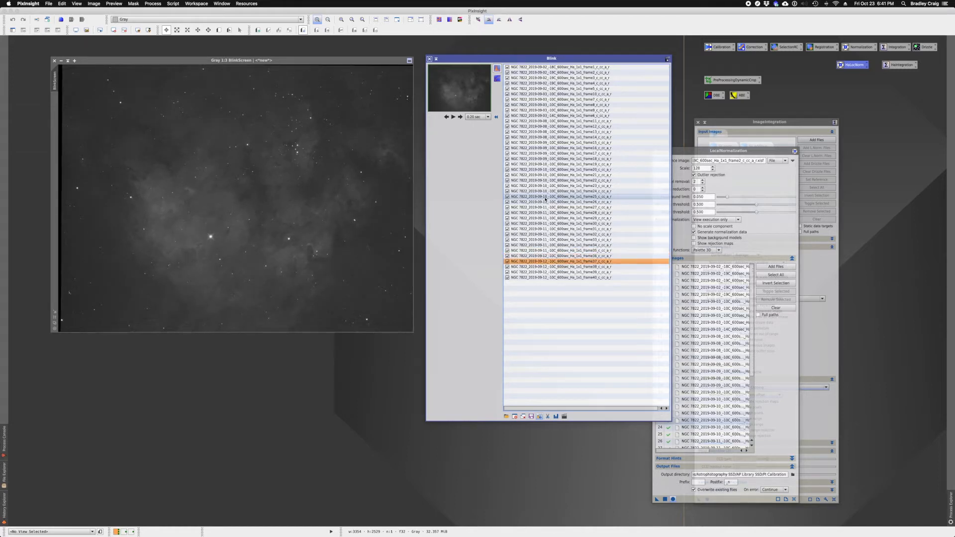
key(Up)
key(Up)
key(Up)
key(Up)
key(Up)
key(Up)
key(Up)
key(Up)
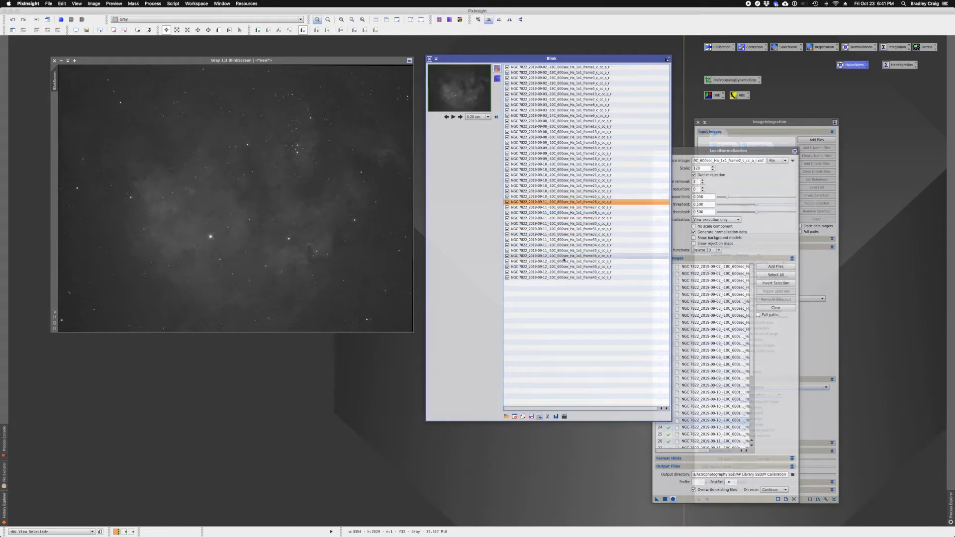
Step: Compare the first two registered Ha frames, frame1 and frame2, in Blink as local normalization reference candidates
click(535, 67)
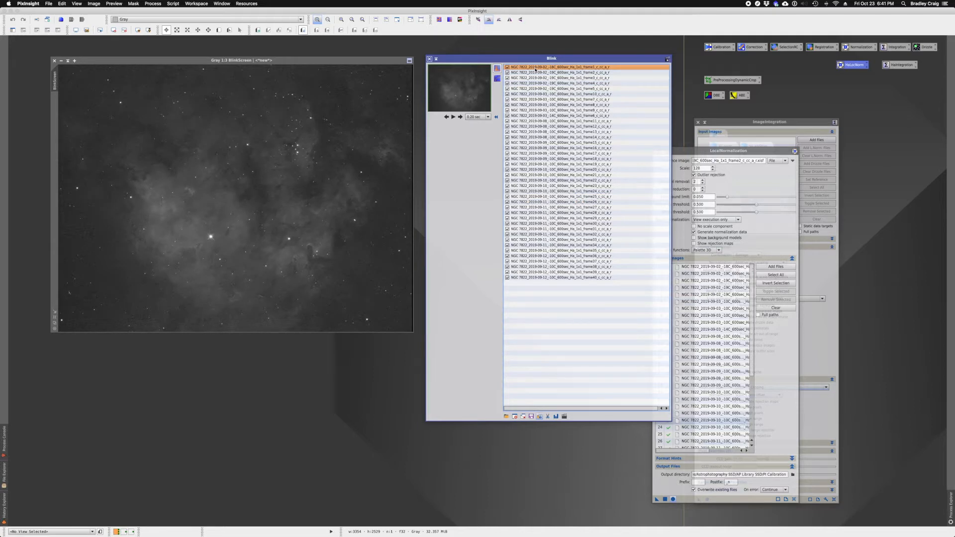
key(Down)
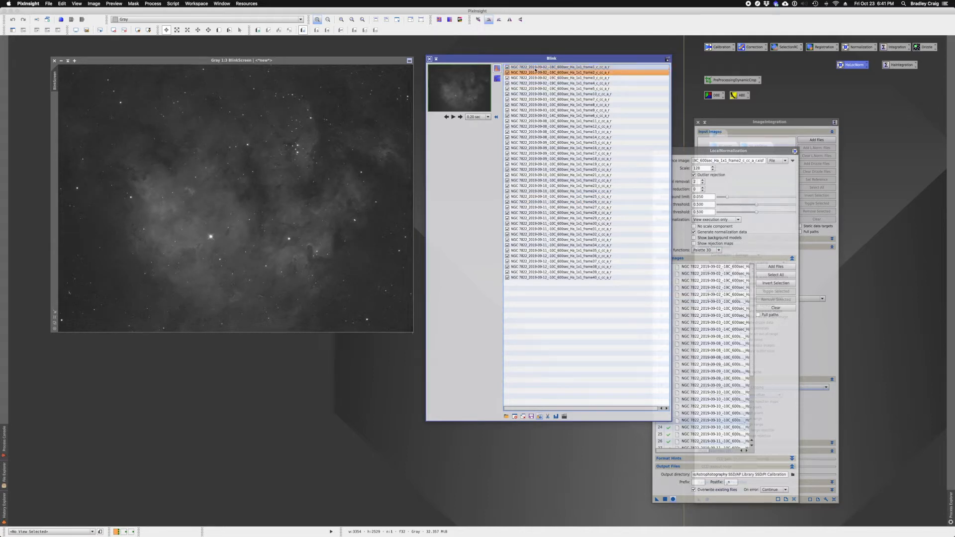
key(Up)
key(Down)
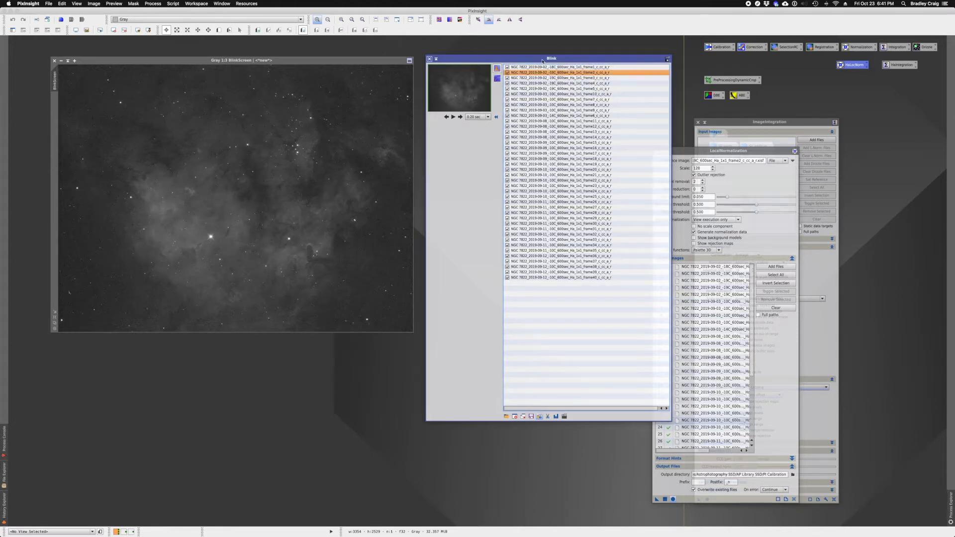
Step: Move the Blink window away from LocalNormalization and close all the Ha images loaded in Blink
drag(541, 59, 494, 65)
click(475, 420)
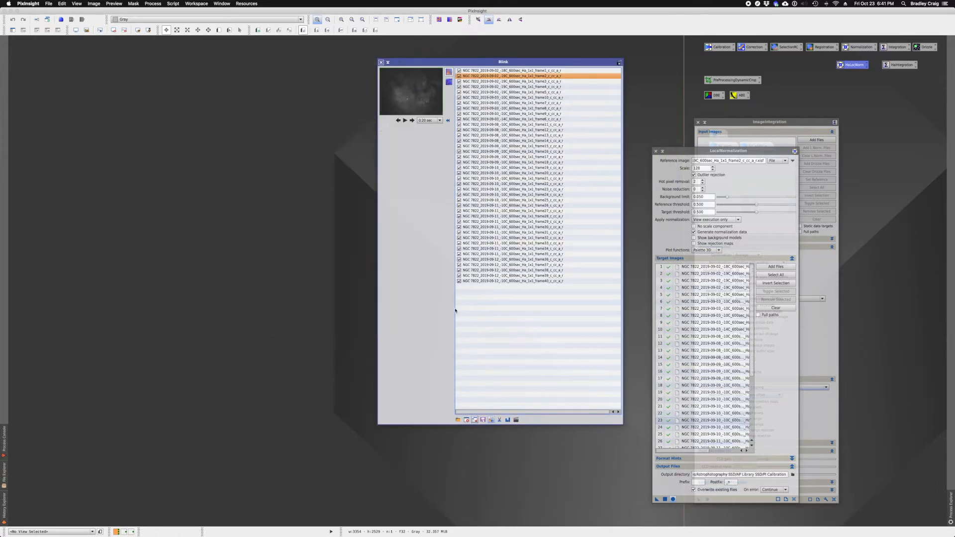
Step: Collapse the Blink window, move LocalNormalization beside ImageIntegration and close LocalNormalization
click(387, 62)
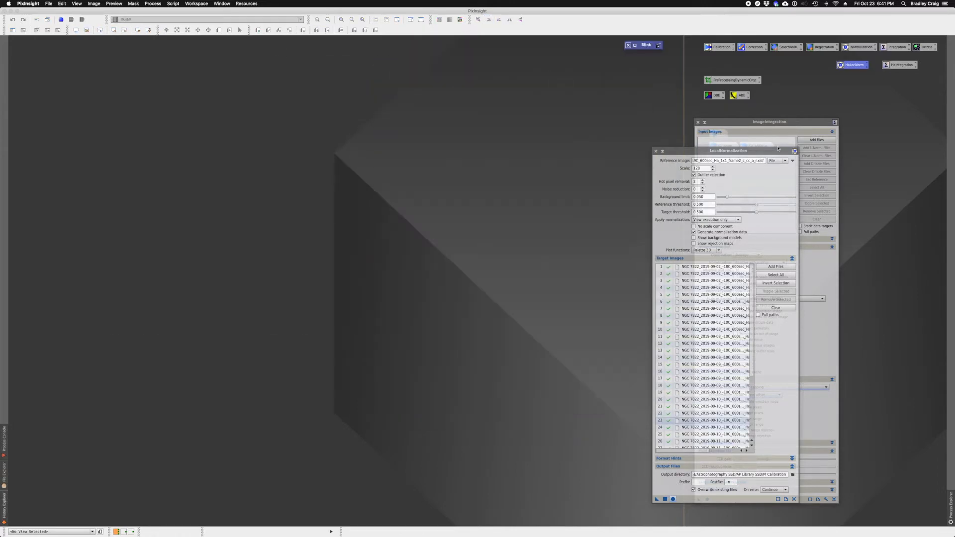
drag(764, 162, 594, 124)
mouse_move(586, 421)
mouse_down()
mouse_move(614, 420)
mouse_move(582, 421)
mouse_up()
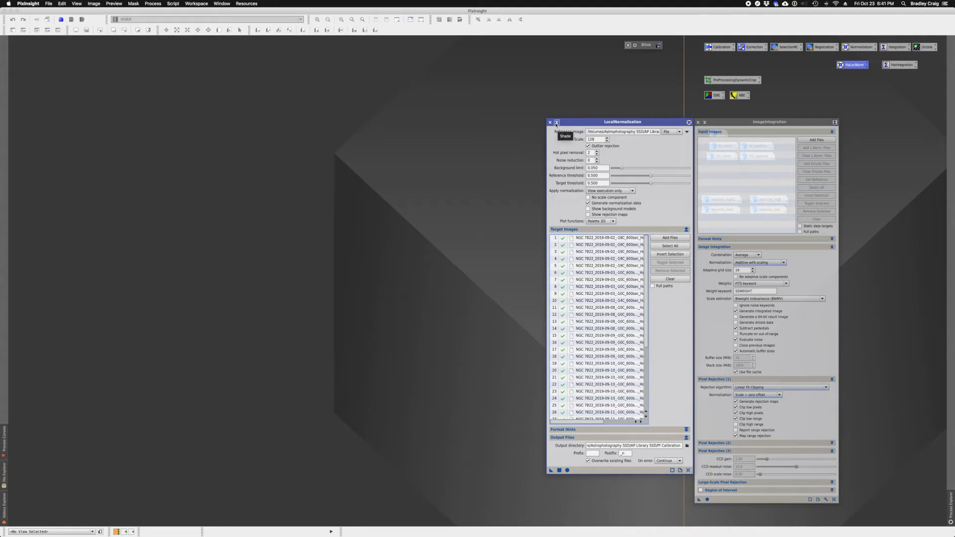
click(551, 123)
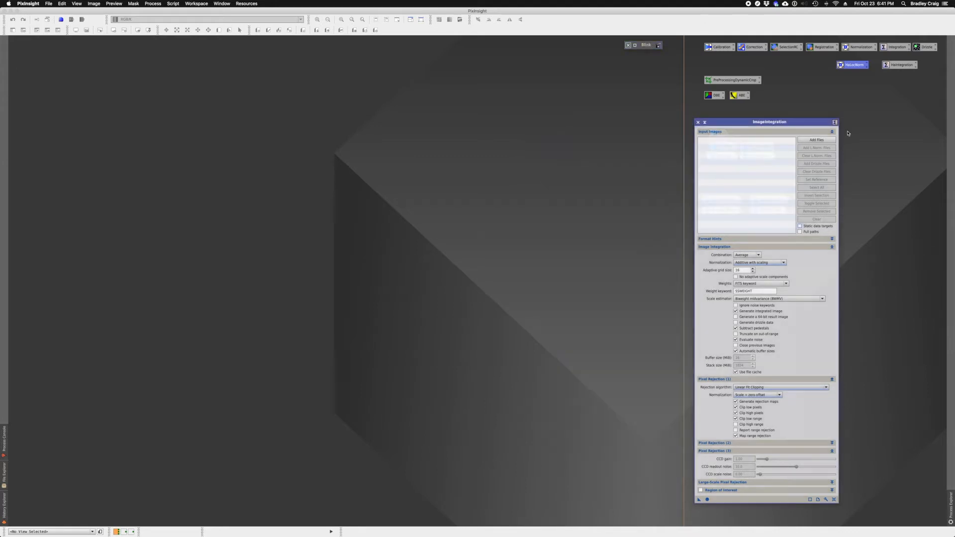
Step: Add all the registered Ha frames from the Ha Registered saved search as ImageIntegration input images
click(817, 141)
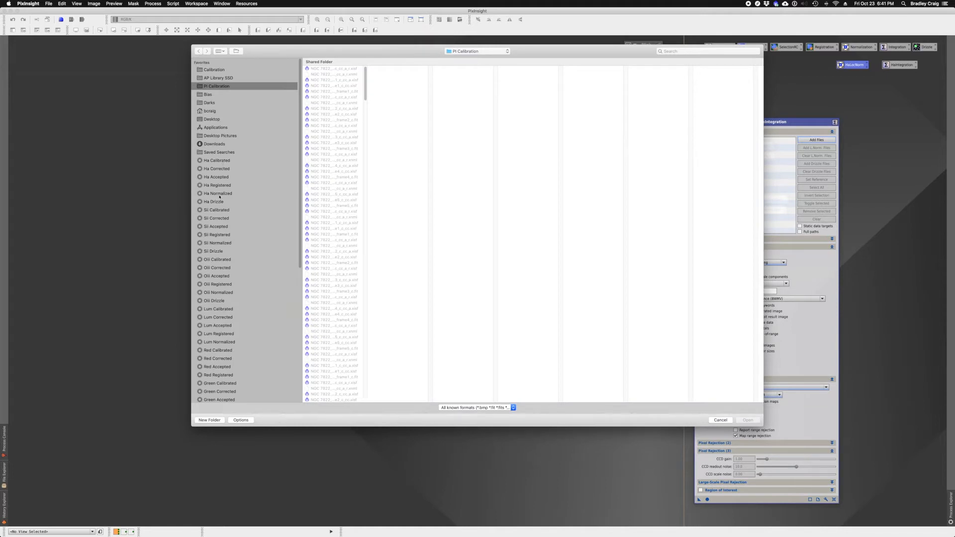
click(218, 185)
click(336, 69)
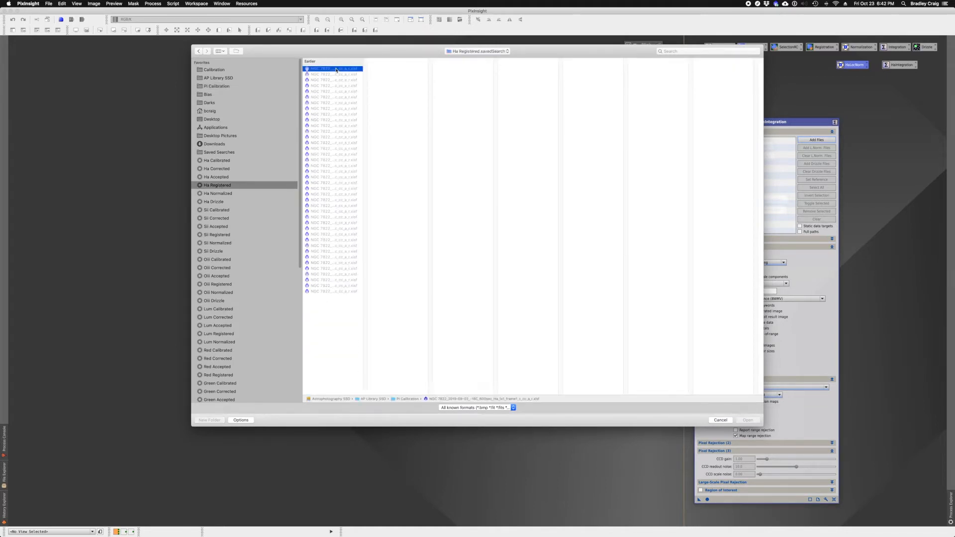
shift+click(351, 291)
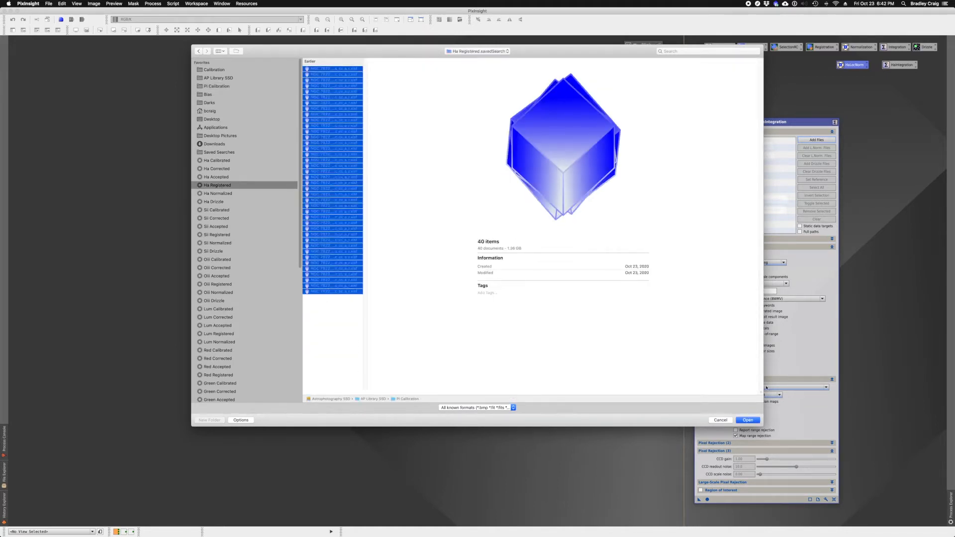
click(751, 421)
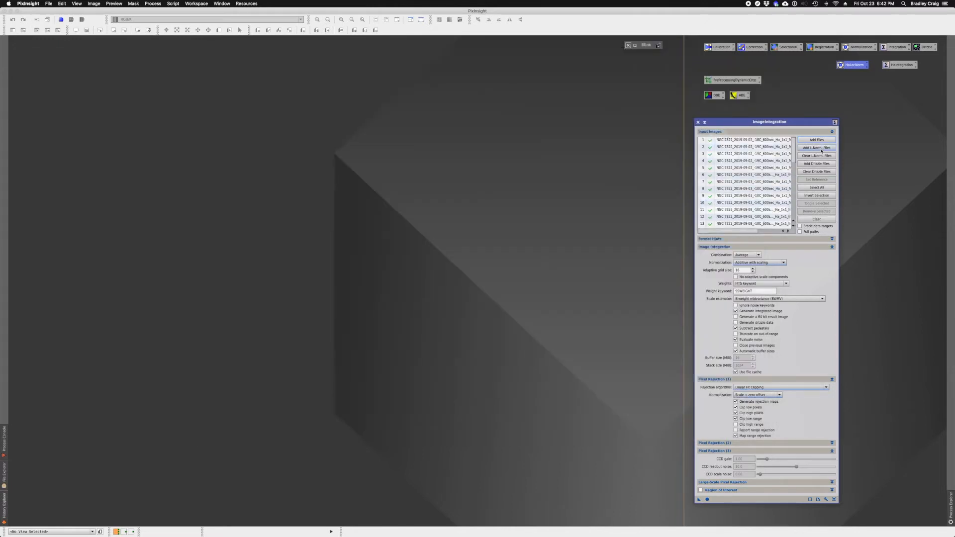
Step: Attach all the local normalization files from the Ha Normalized saved search to the ImageIntegration input images
click(817, 148)
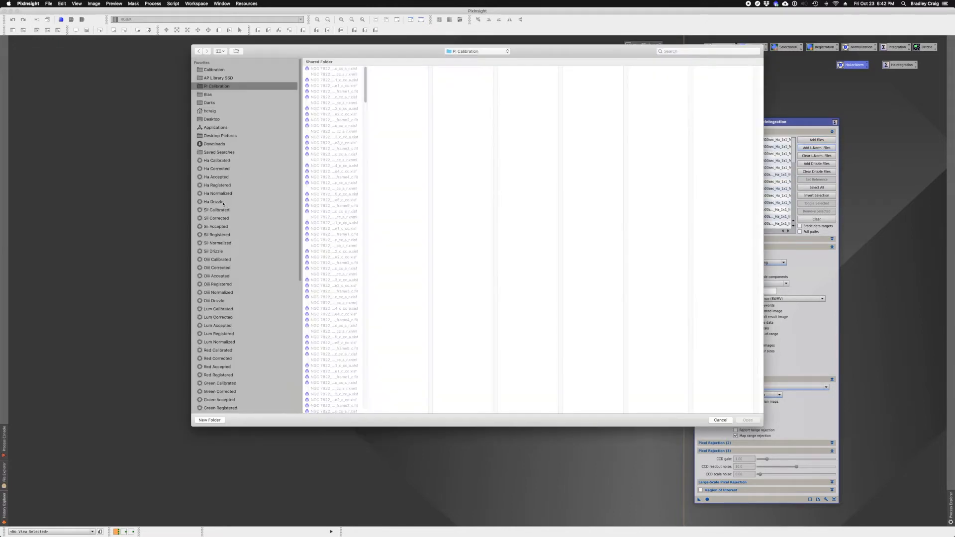
click(218, 194)
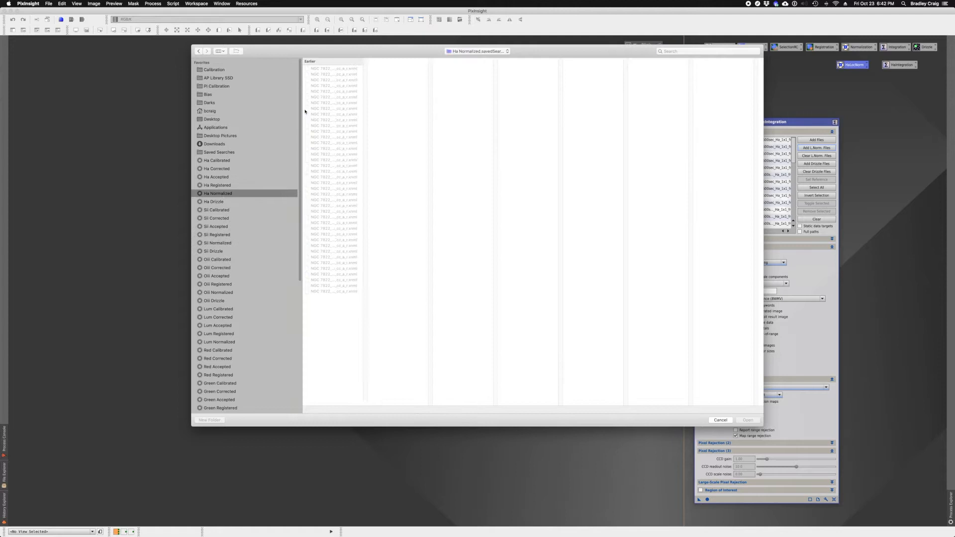
click(335, 71)
shift+click(345, 292)
click(748, 420)
Step: Set both the image integration and the pixel rejection normalization to Local normalization, and close ImageIntegration
drag(787, 125, 819, 140)
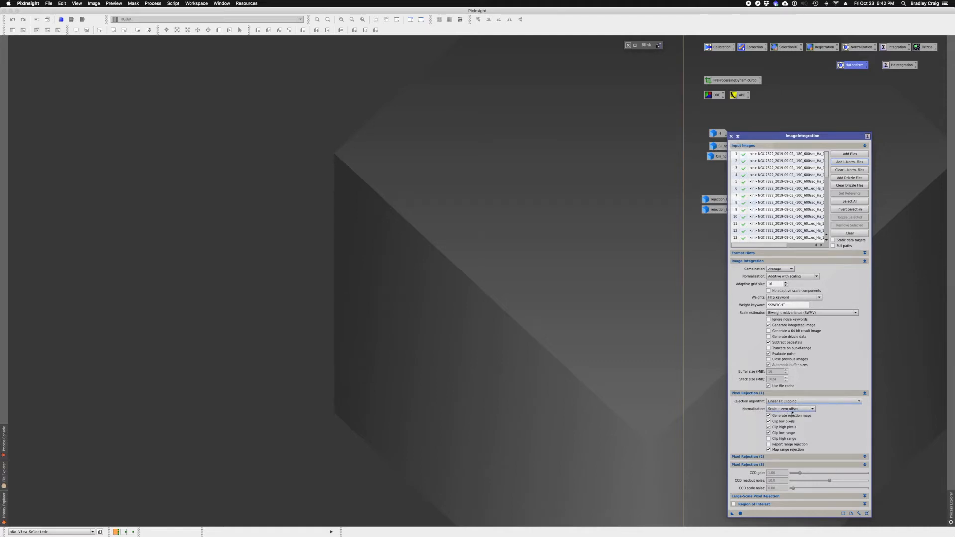
mouse_move(792, 412)
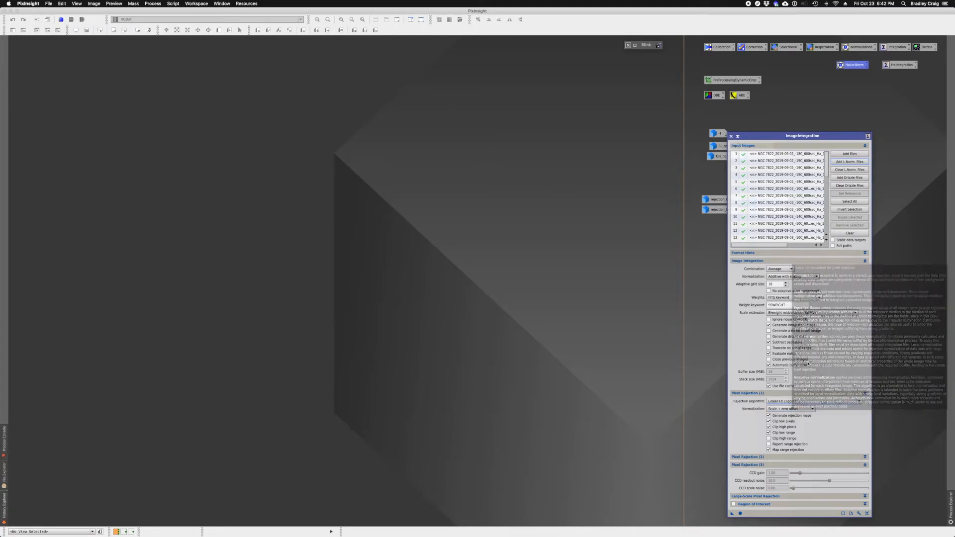
click(799, 277)
click(795, 304)
click(784, 271)
click(783, 270)
click(799, 277)
click(792, 310)
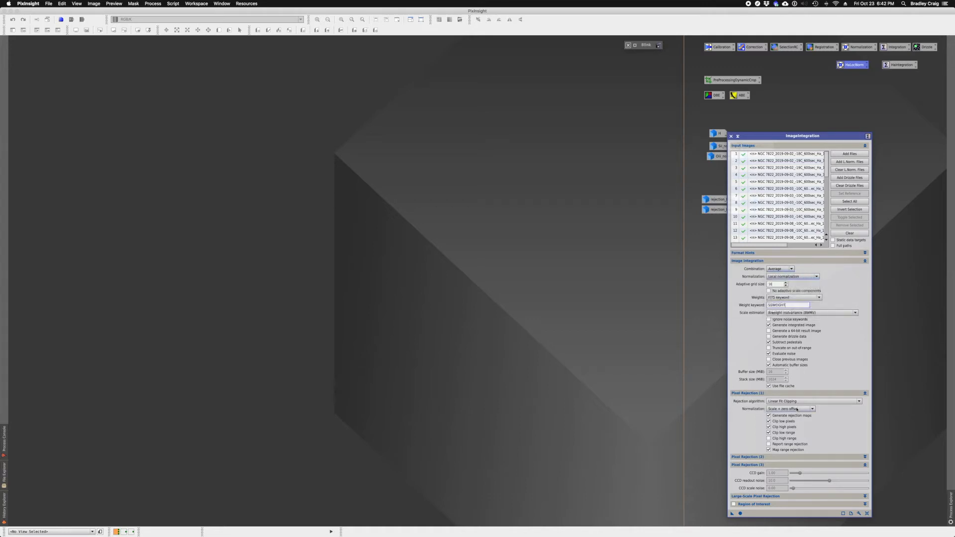
click(797, 410)
click(791, 431)
drag(732, 137, 762, 128)
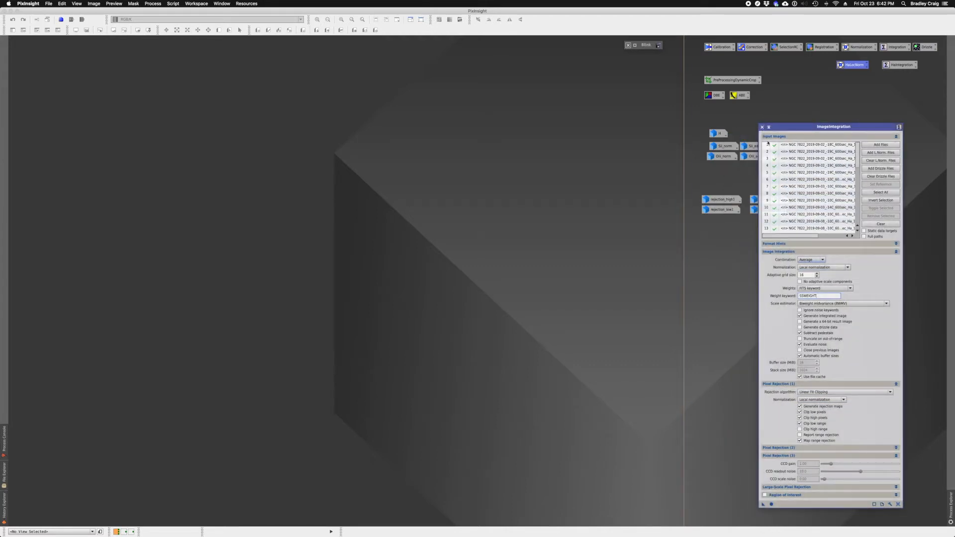
mouse_move(725, 158)
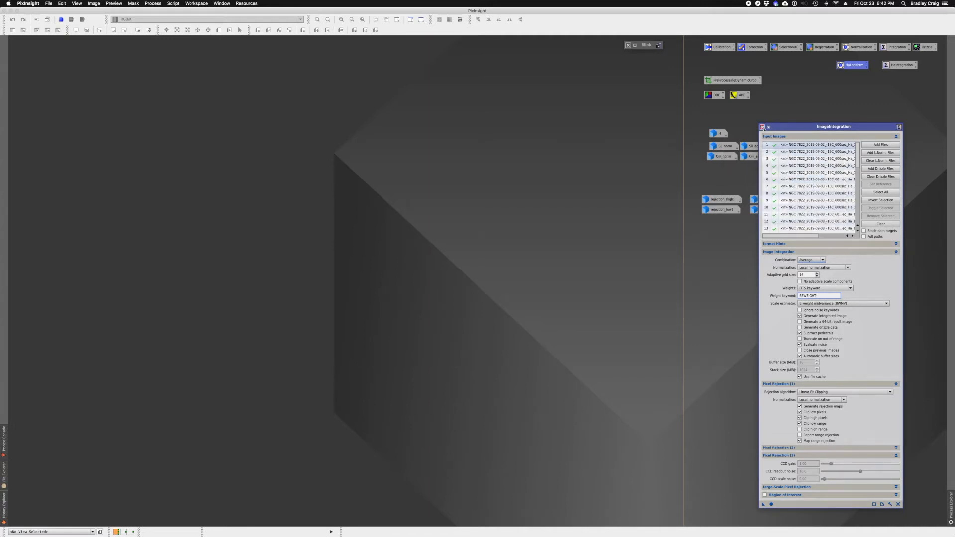
click(762, 127)
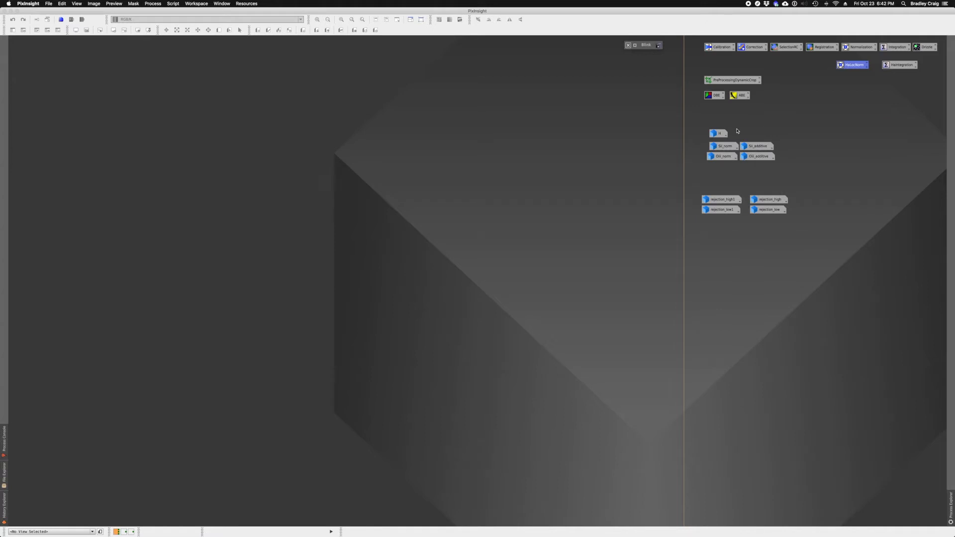
Step: Open the integrated H image, reset its screen stretch, reapply an automatic stretch to examine it, and minimize it again
click(725, 158)
click(722, 147)
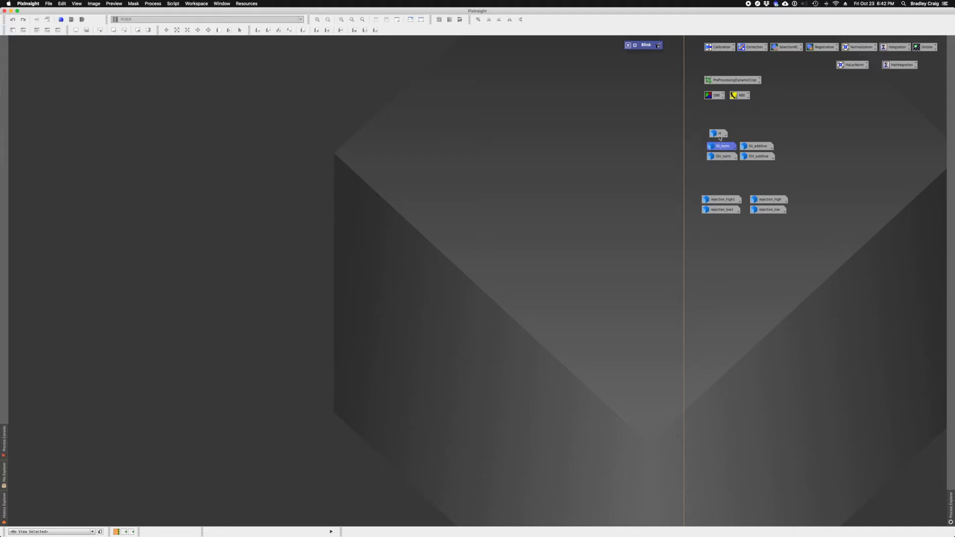
double_click(719, 134)
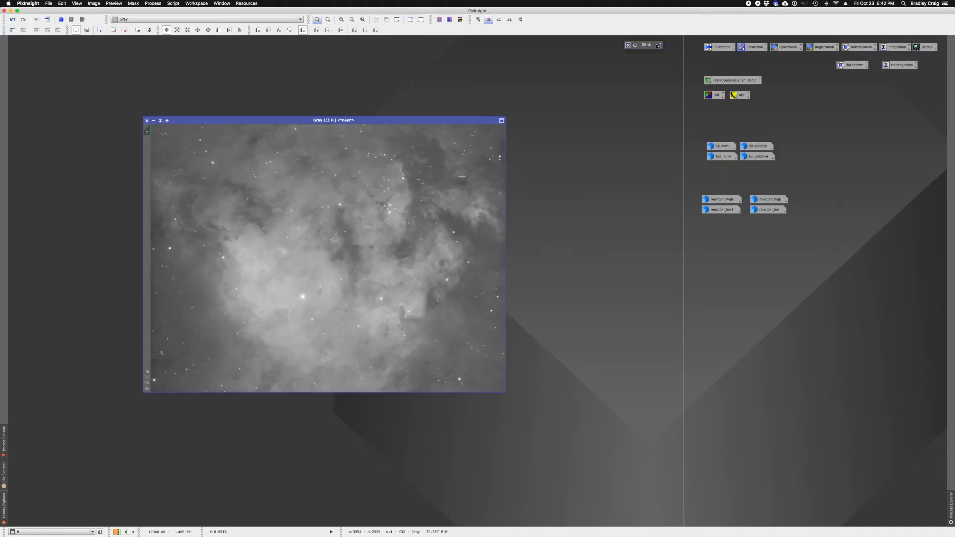
click(114, 30)
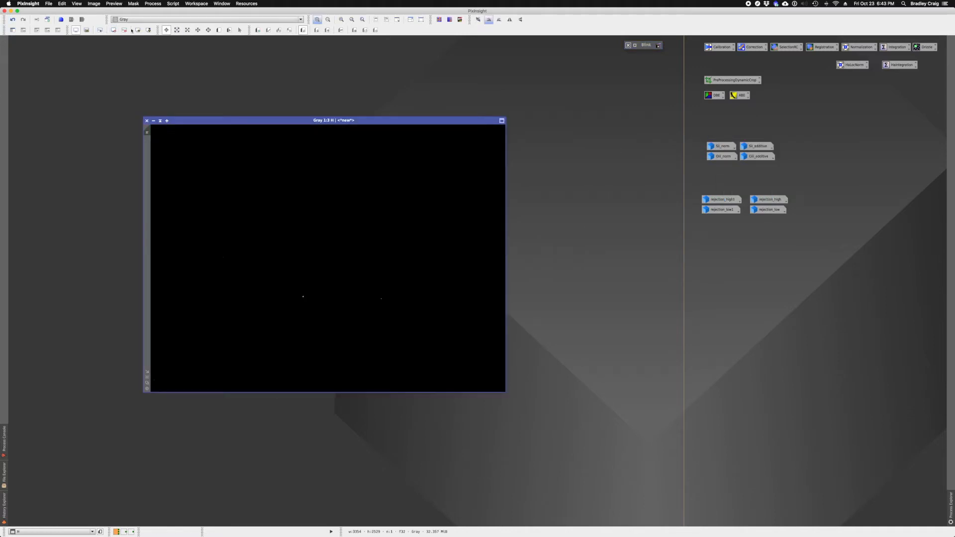
click(138, 30)
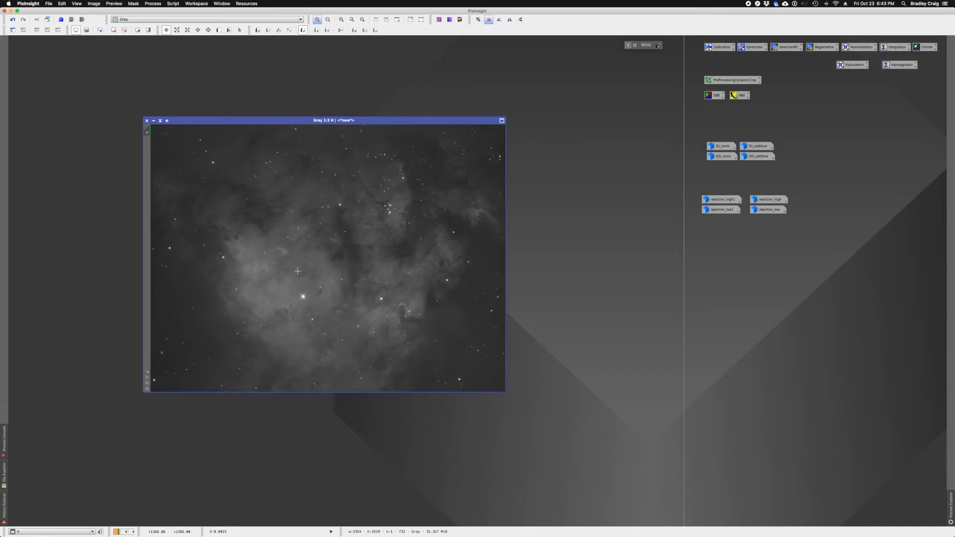
click(154, 120)
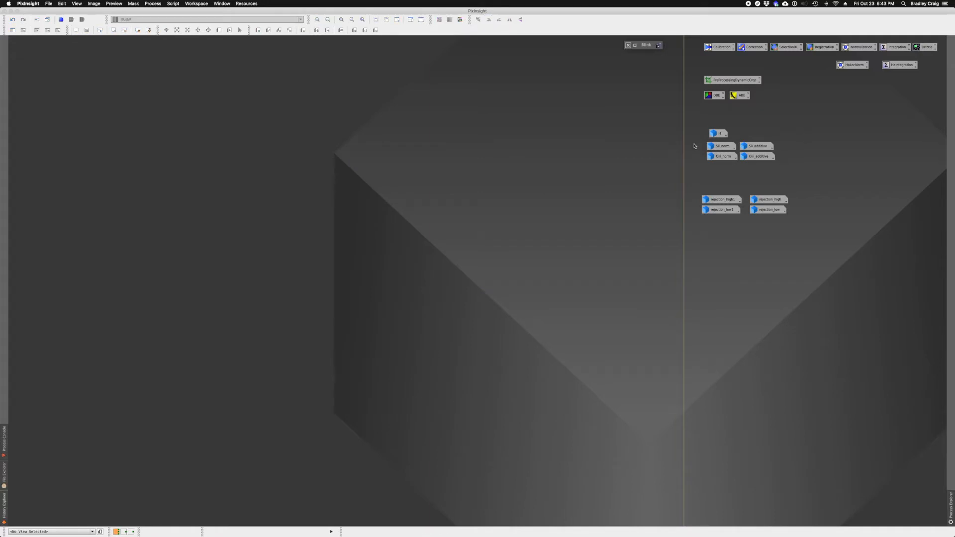
Step: Open the SII_norm image to examine its background, and minimize it back to an icon
mouse_move(724, 150)
double_click(722, 147)
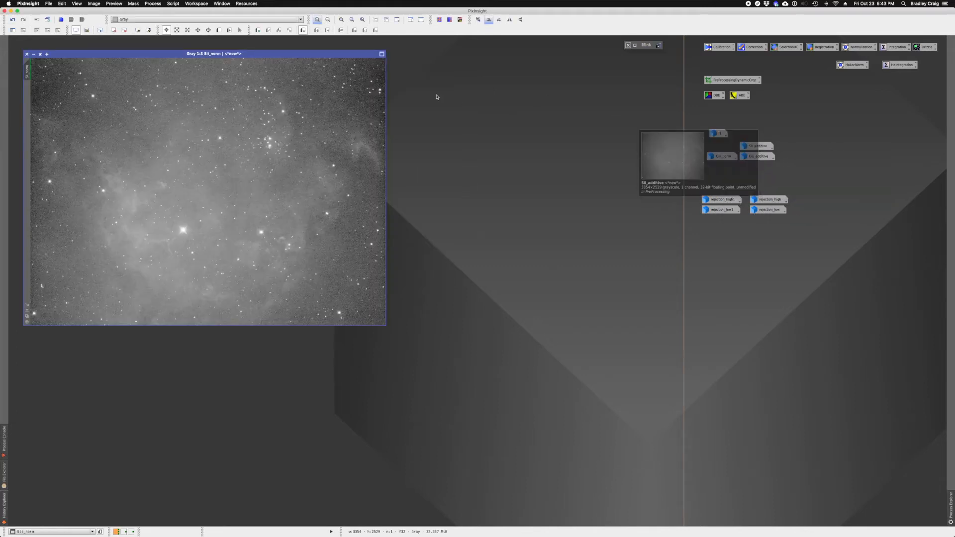
click(33, 54)
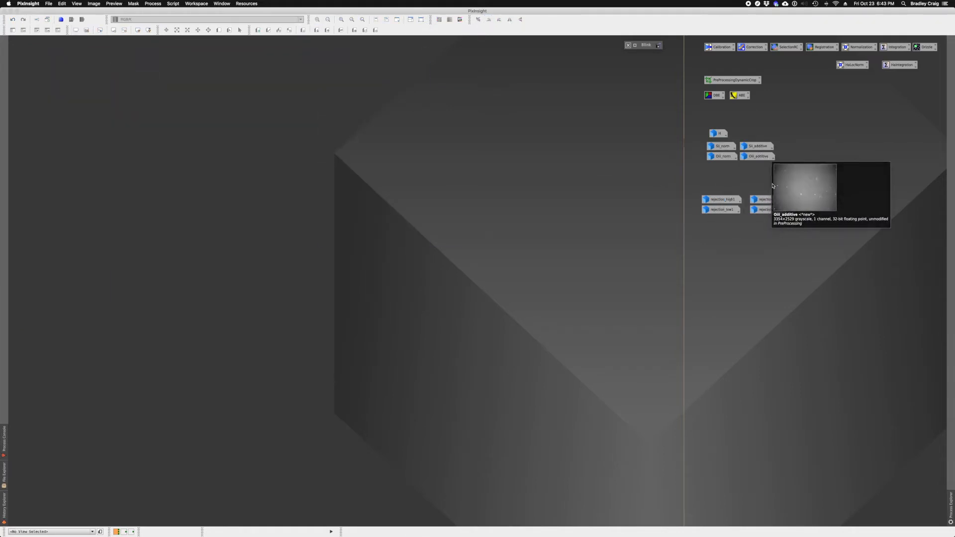
Step: Open the rejection_high1 and rejection_high maps to compare them, and minimize both back to icons
double_click(722, 200)
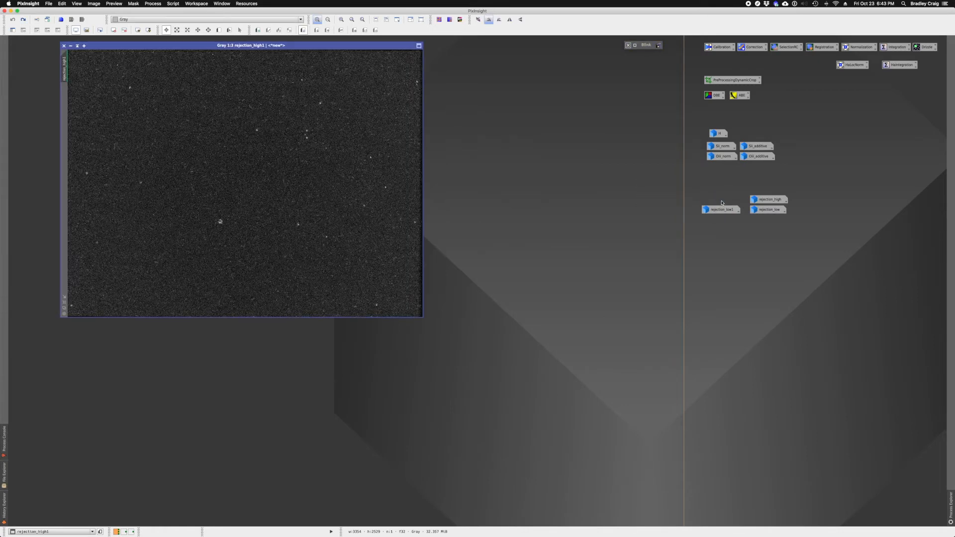
double_click(782, 201)
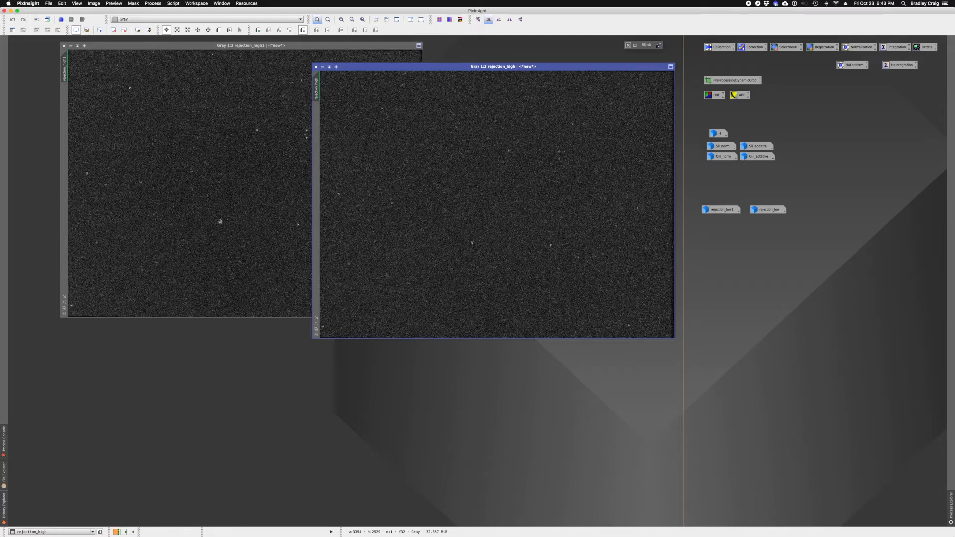
click(324, 68)
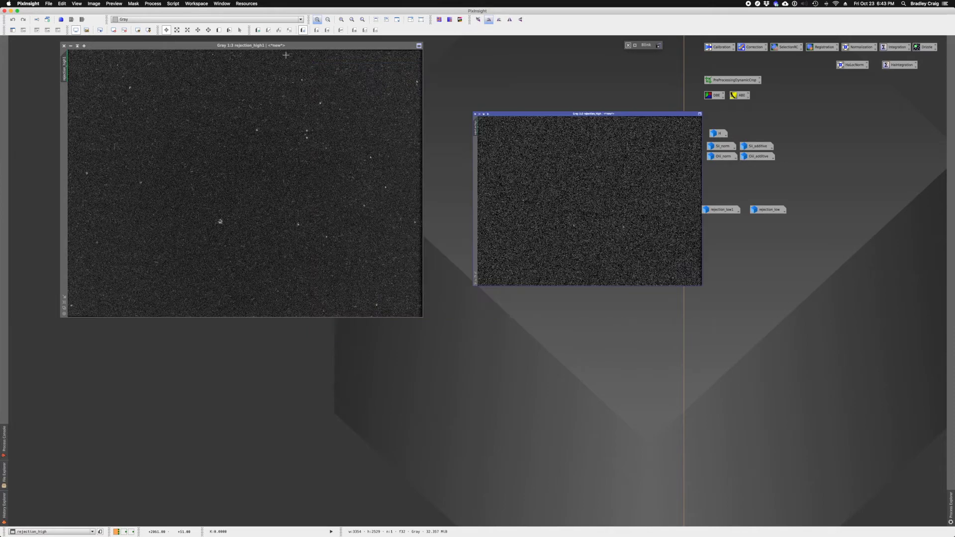
click(73, 47)
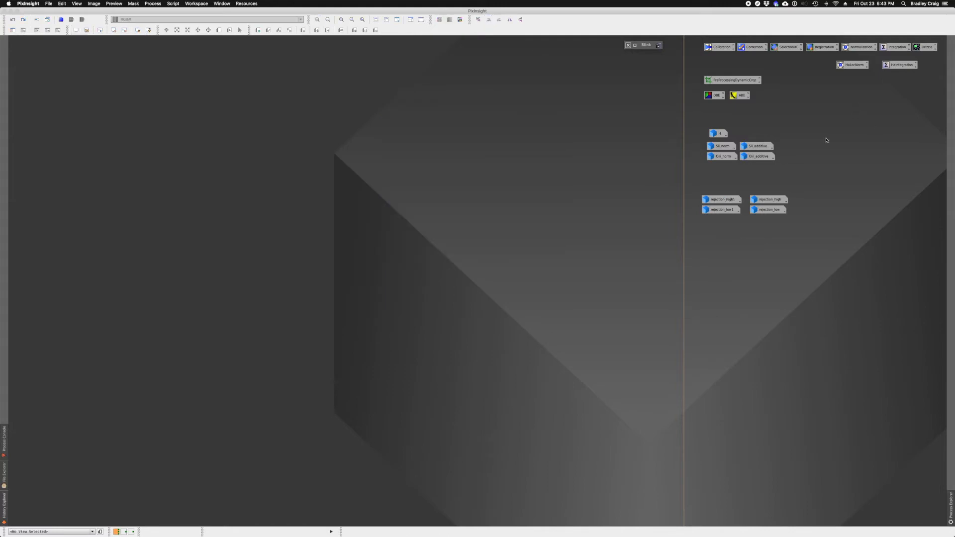
Step: Open the rejection_low1 and rejection_low maps and apply a screen stretch to each to compare them
double_click(729, 210)
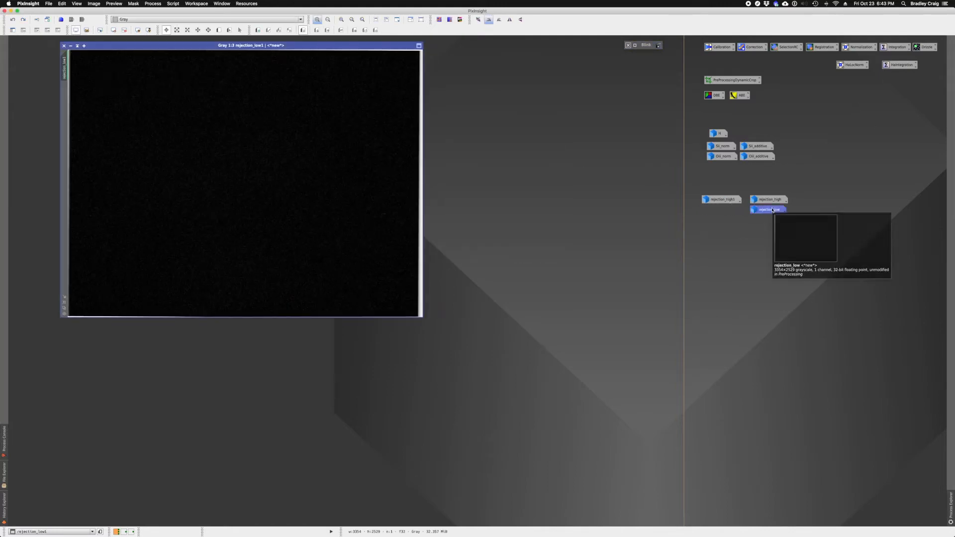
double_click(769, 210)
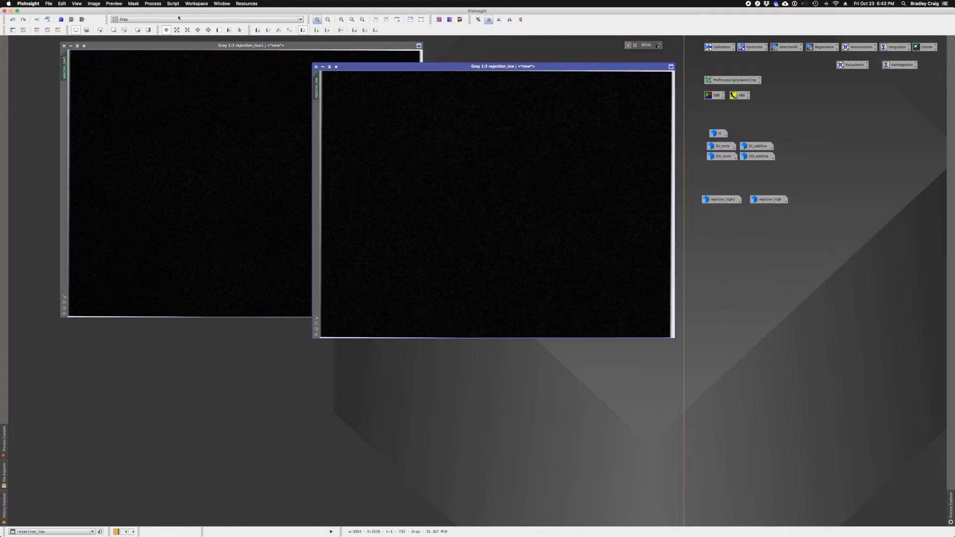
click(148, 30)
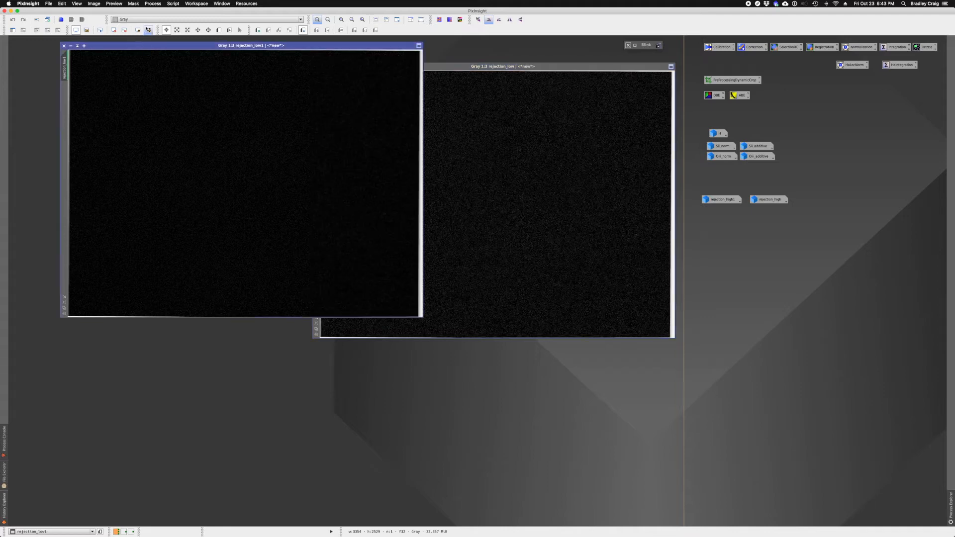
click(148, 30)
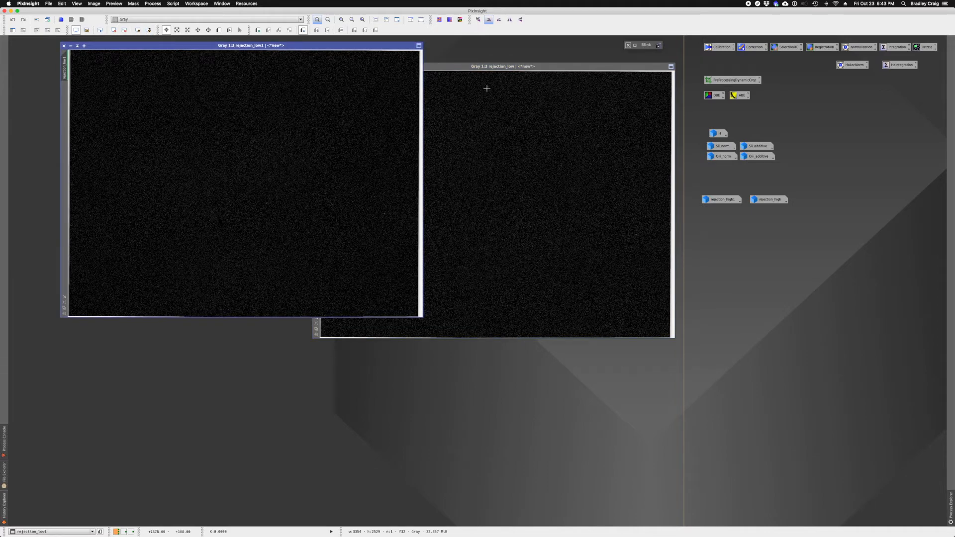
click(481, 73)
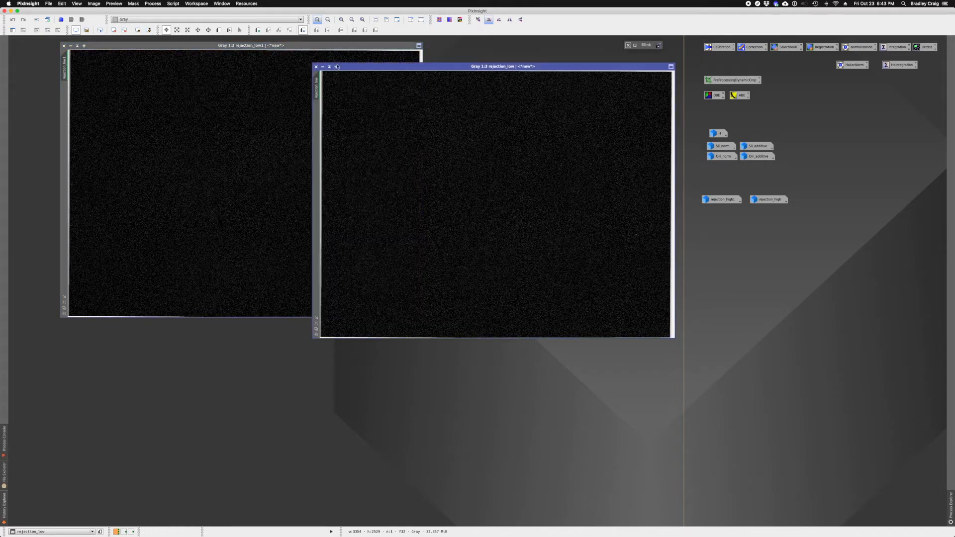
Step: Discard all four rejection maps by closing the two low maps and deleting the rejection_high1 and rejection_high icons
click(317, 66)
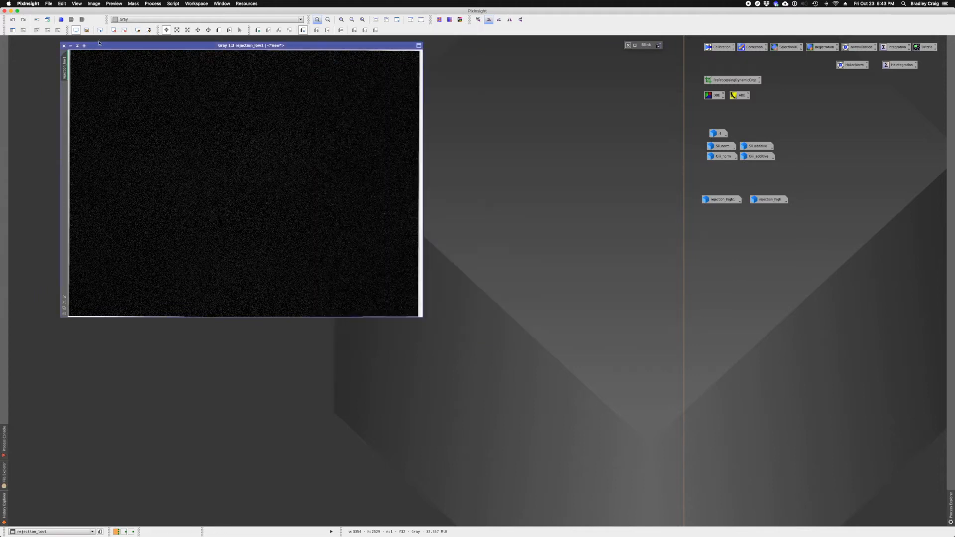
click(65, 46)
mouse_move(712, 203)
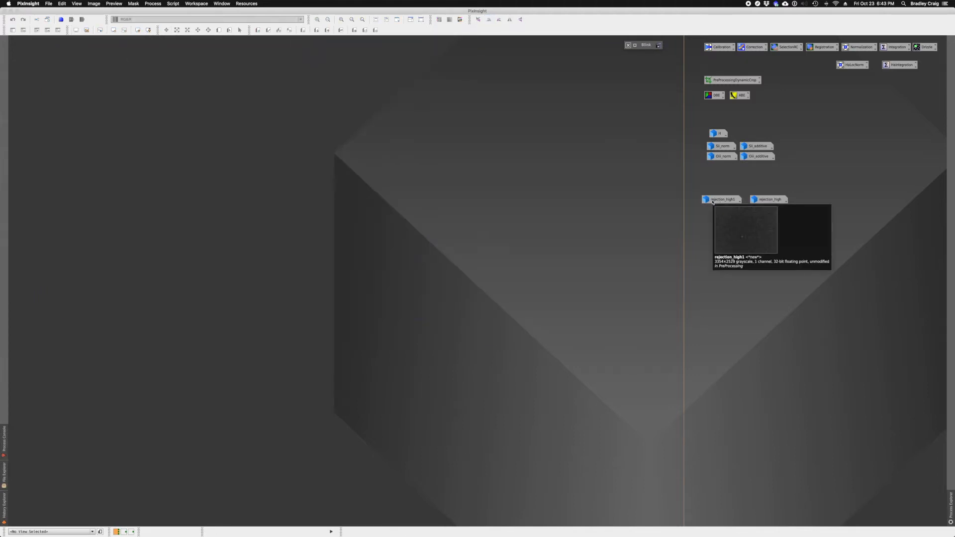
drag(706, 192, 783, 207)
right_click(769, 199)
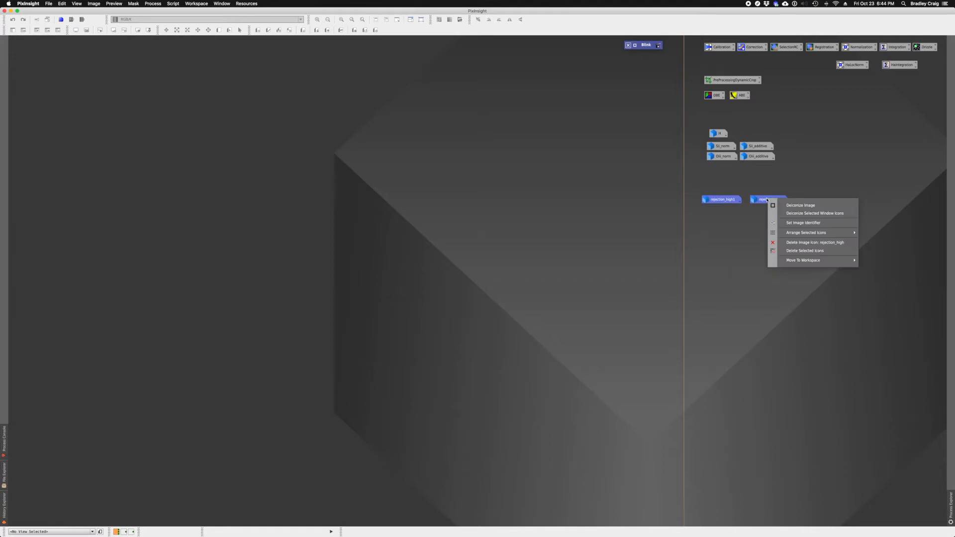
click(804, 251)
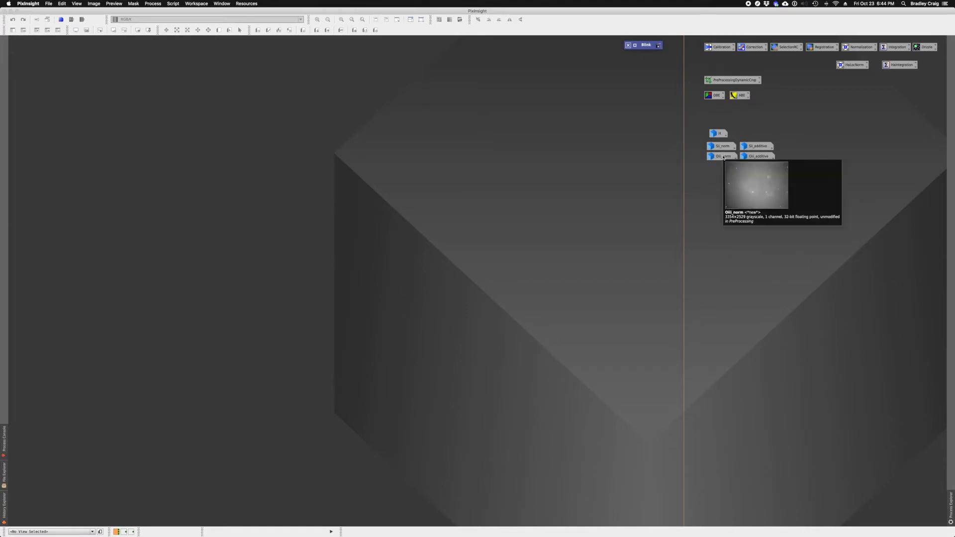
Step: Open the Oiii_norm and Oiii_additive images and alternate between them to compare their backgrounds and nebula detail
double_click(721, 156)
double_click(757, 158)
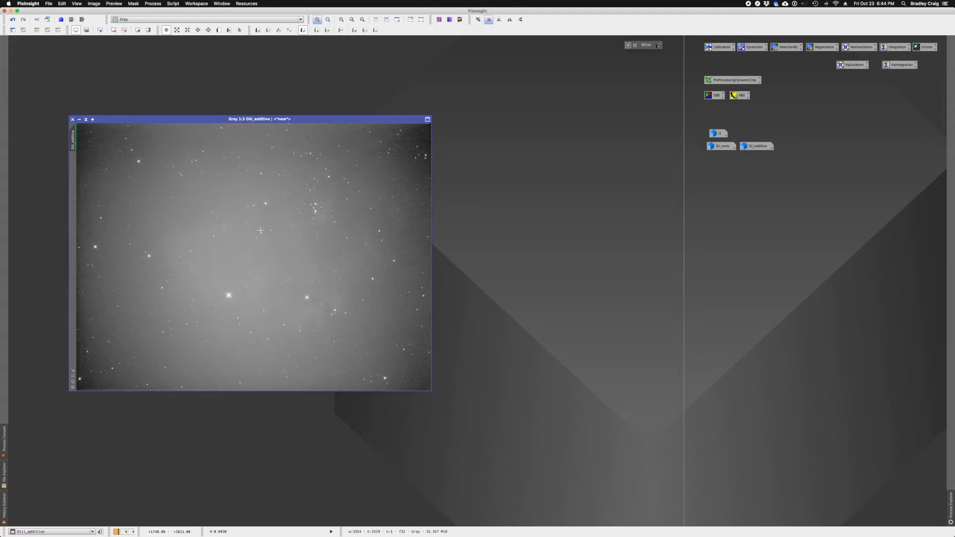
key(super+Page_Down)
key(super+Page_Down)
key(super+Page_Down)
key(super+Page_Down)
key(super+Page_Down)
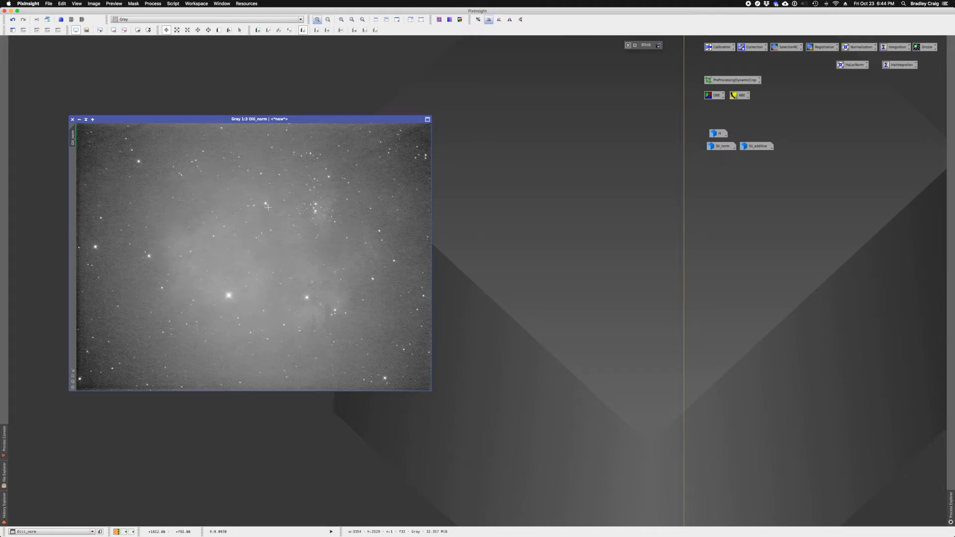
key(super+Page_Down)
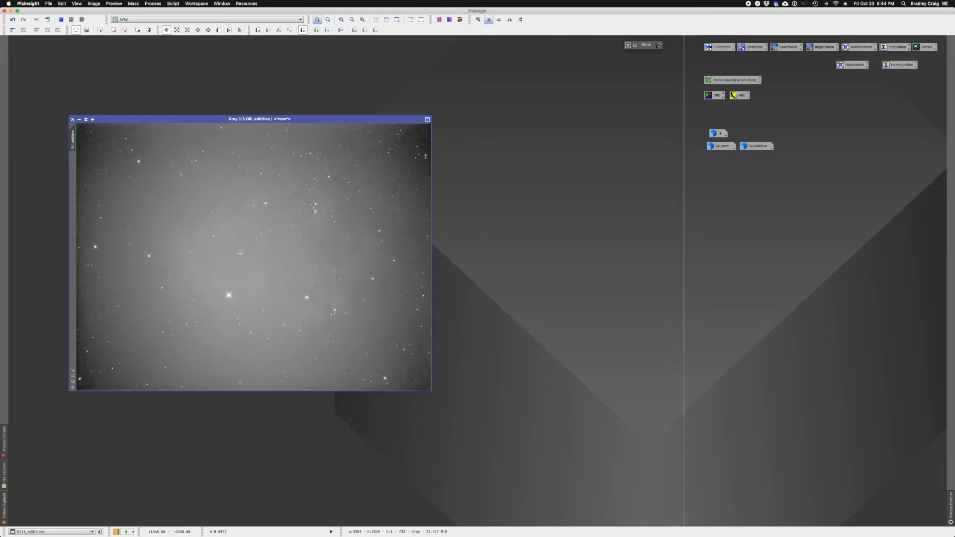
key(super+Page_Down)
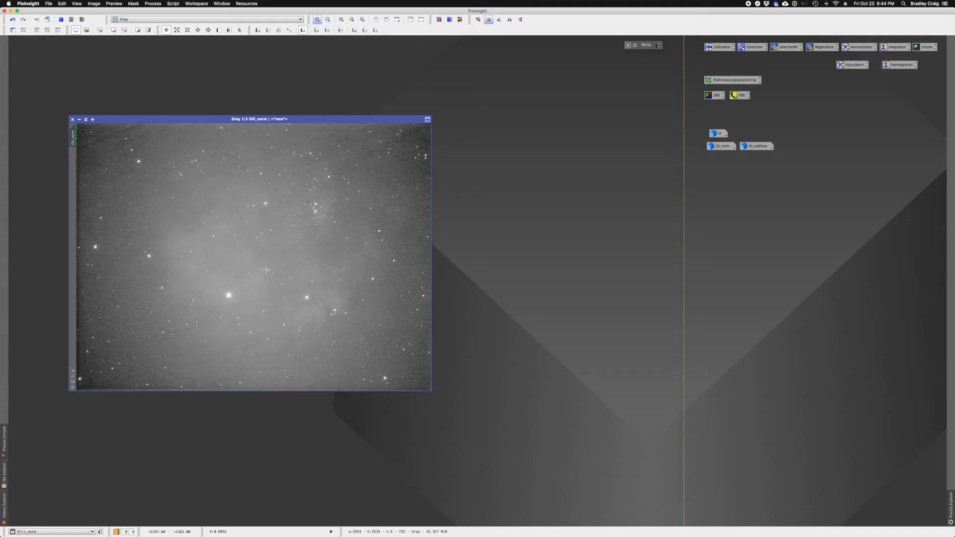
Step: Rename the Oiii_norm image as O and minimize it to an icon, discarding Oiii_additive
double_click(73, 137)
text(O)
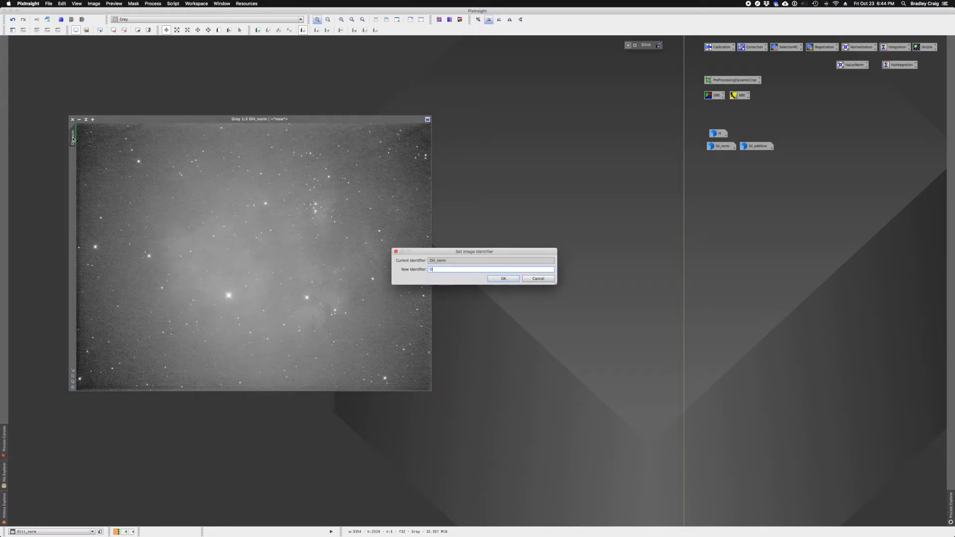
key(Return)
click(79, 120)
Step: Open the Sii_norm and Sii_additive images and alternate between them repeatedly to compare their backgrounds and nebula detail
double_click(720, 146)
double_click(754, 146)
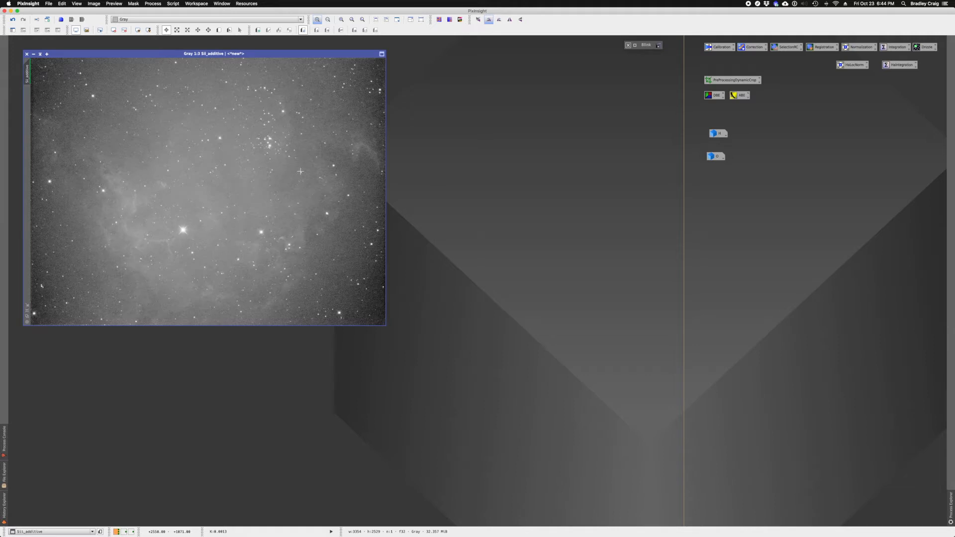
key(super+Page_Down)
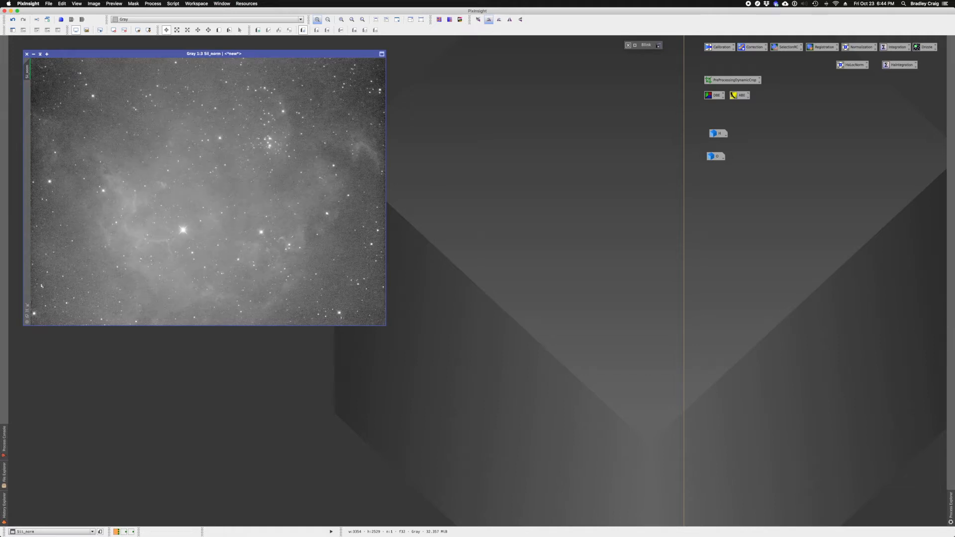
key(super+Page_Down)
key(super+Page_Down)
key(super+Page_Down)
key(super+Page_Down)
key(super+Page_Down)
key(super+Page_Down)
key(super+Page_Down)
key(super+Page_Down)
key(super+Page_Down)
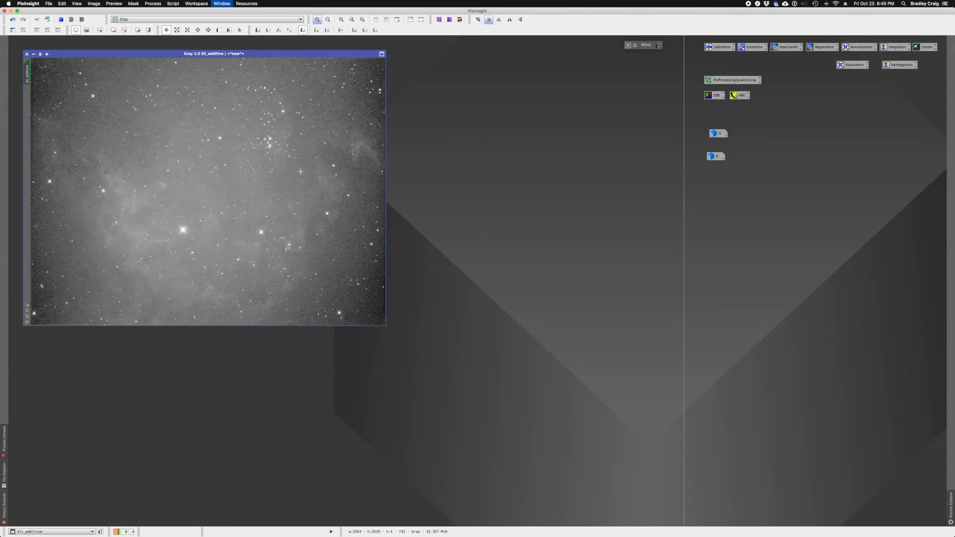
key(super+Page_Down)
key(super+Page_Down)
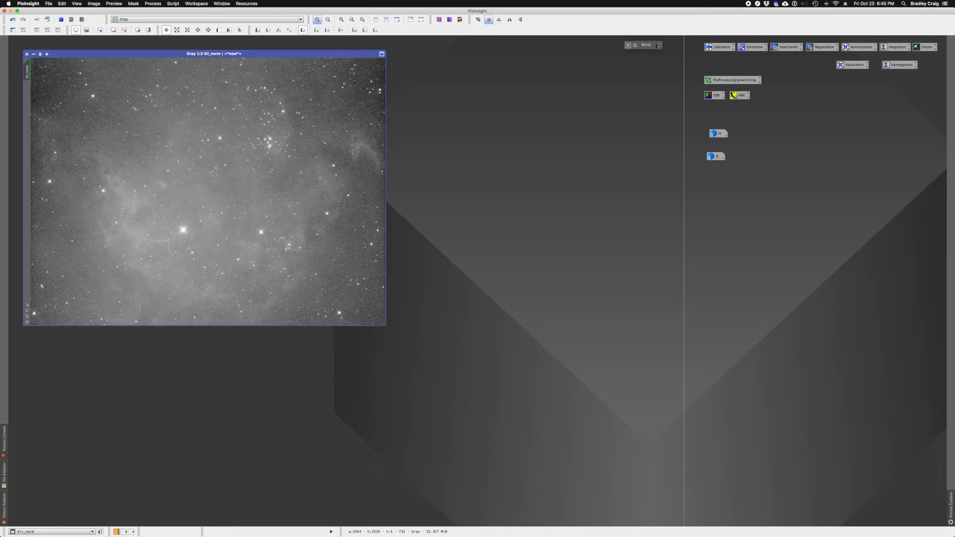
key(super+Page_Down)
key(super+Page_Down)
key(super+Page_Down)
key(super+Page_Down)
key(super+Page_Down)
key(super+Page_Down)
key(super+Page_Down)
key(super+Page_Down)
key(super+Page_Down)
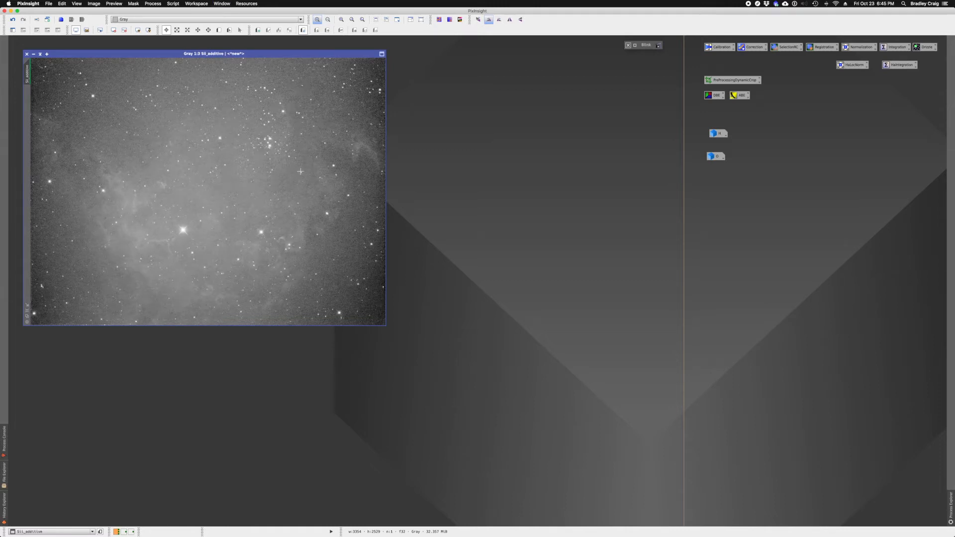
key(super+Page_Down)
key(super+Page_Down)
key(super+Page_Down)
key(super+Page_Down)
key(super+Page_Down)
key(super+Page_Down)
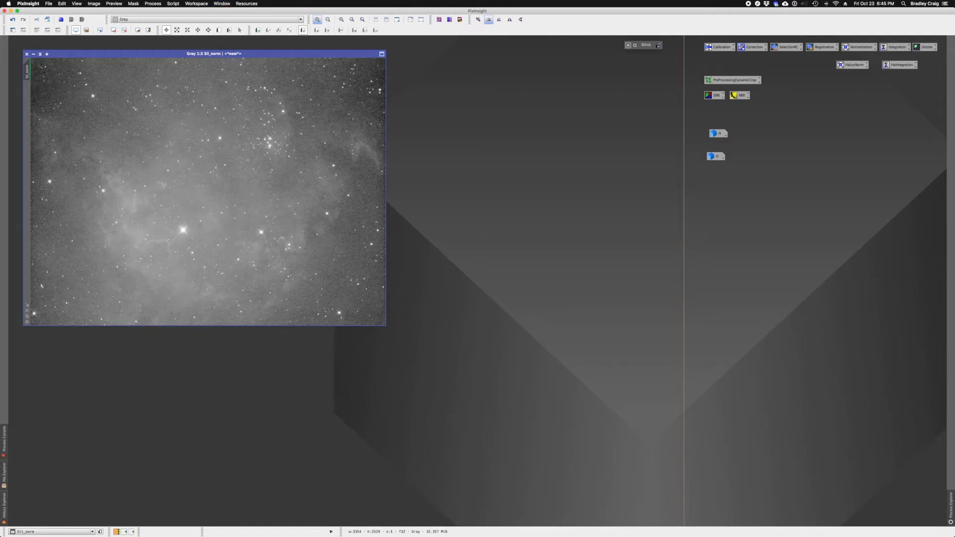
Step: Rename the Sii_norm image as S and minimize it to an icon, discarding Sii_additive
double_click(26, 78)
text(S)
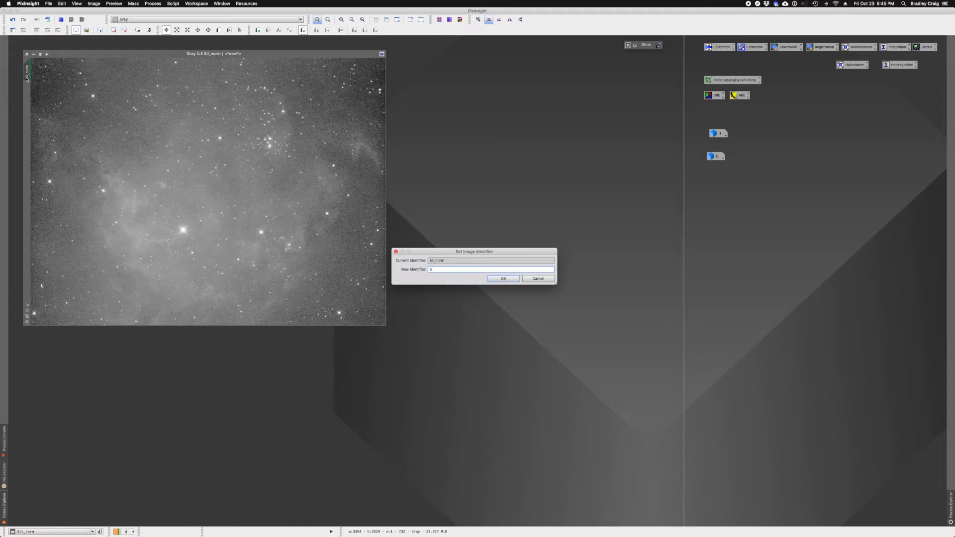
click(496, 279)
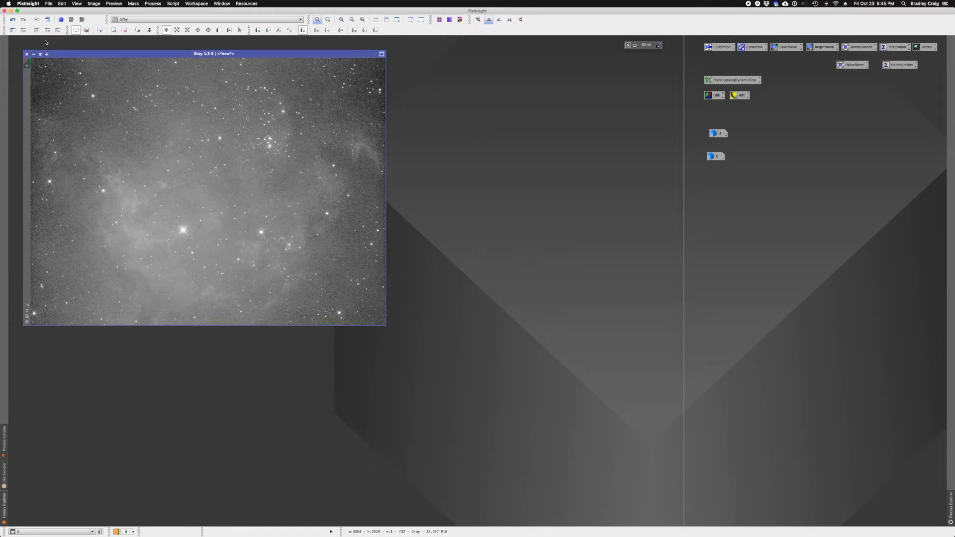
click(33, 53)
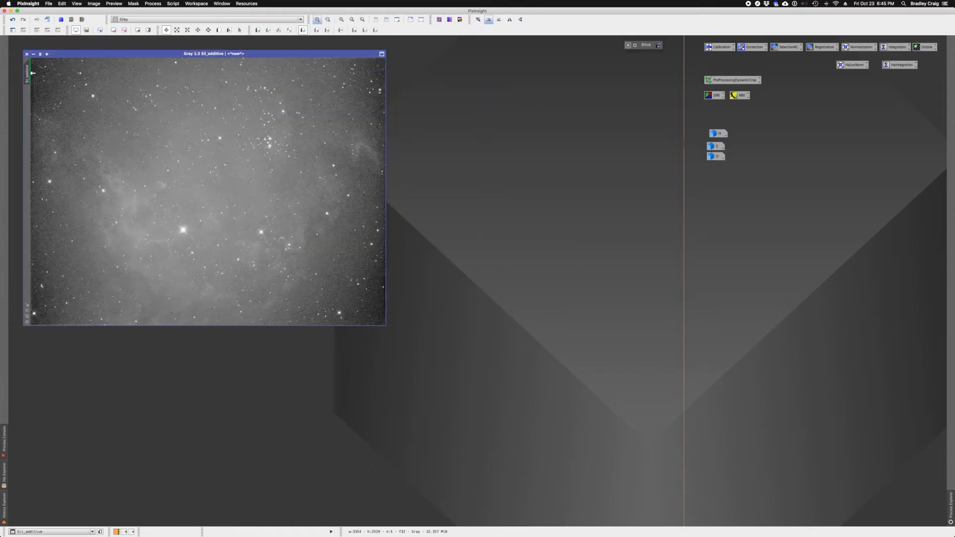
click(27, 54)
Step: Line up the H icon above the S and O icons, and save the project over the existing project.pxiproject file
drag(716, 134, 712, 137)
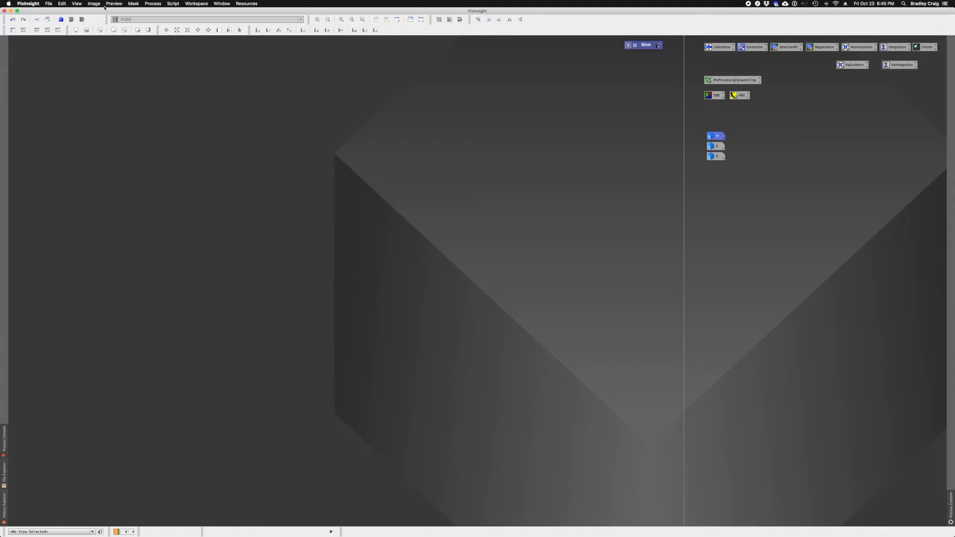
click(48, 4)
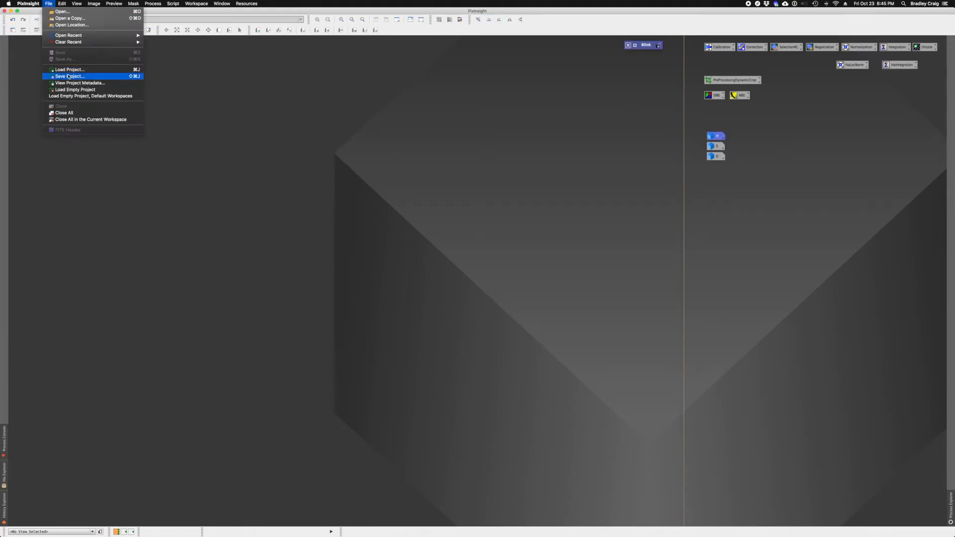
click(68, 77)
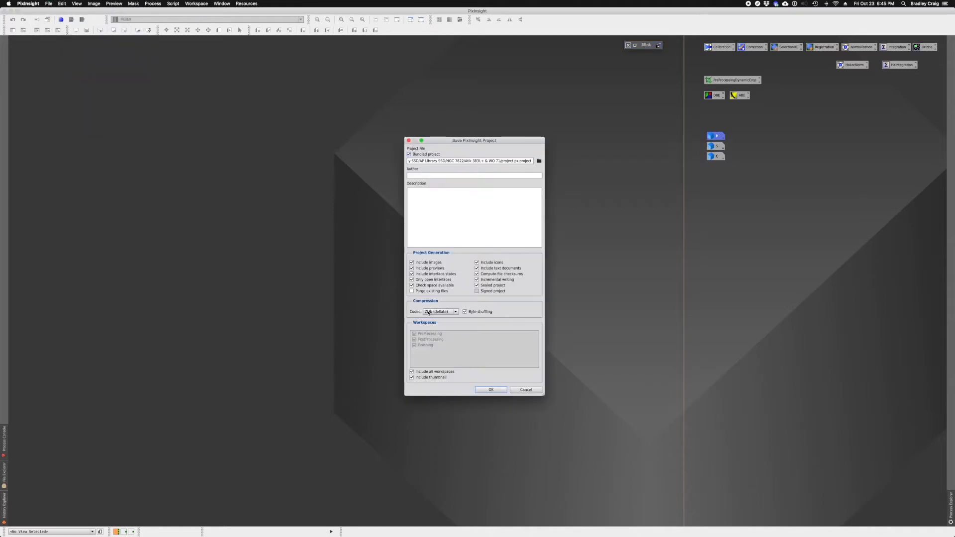
click(490, 390)
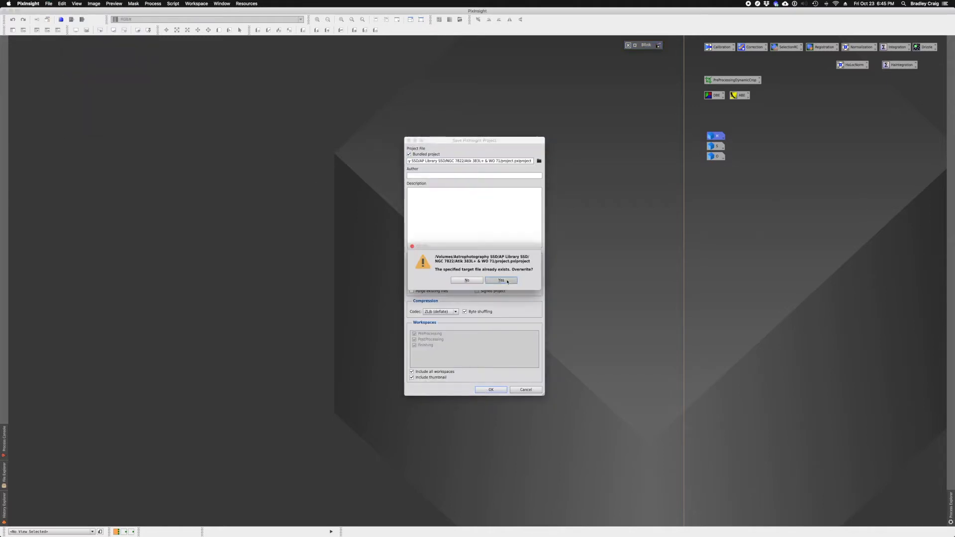
click(507, 282)
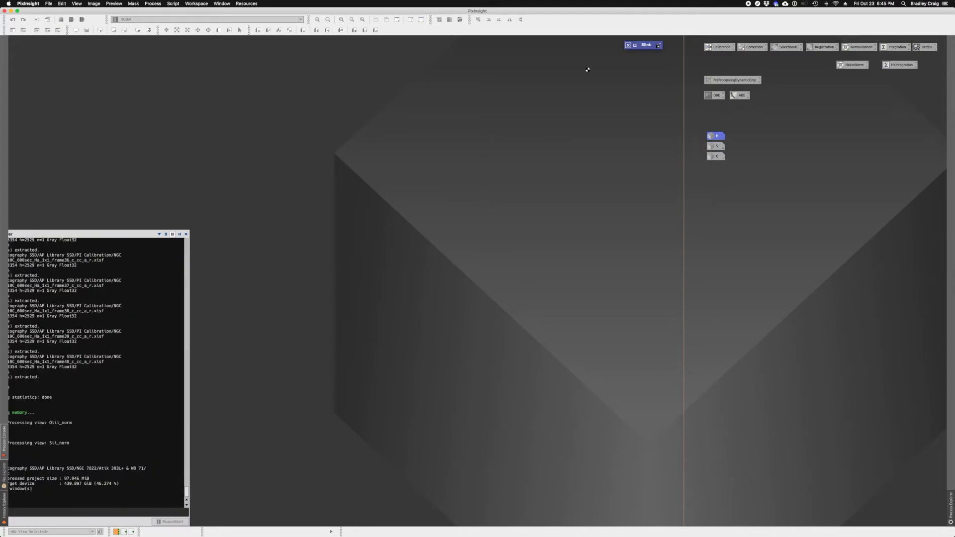
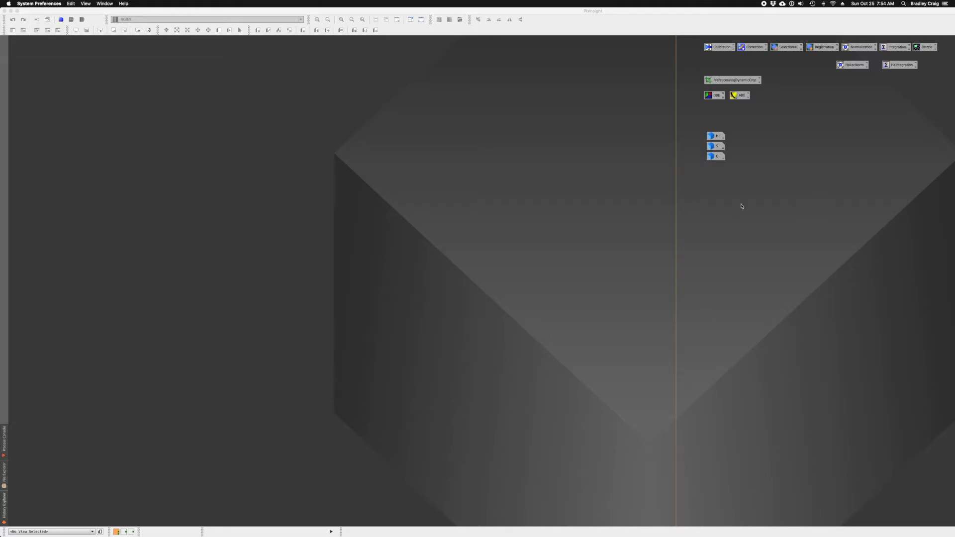
Step: Open the H, S and O images to view each whole frame, and minimize all three back to icons
click(718, 136)
double_click(719, 137)
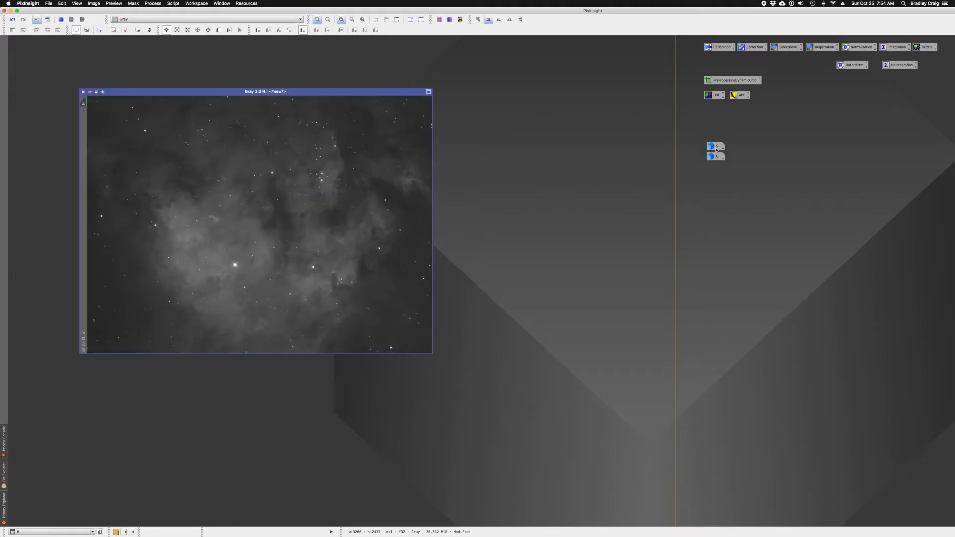
double_click(716, 148)
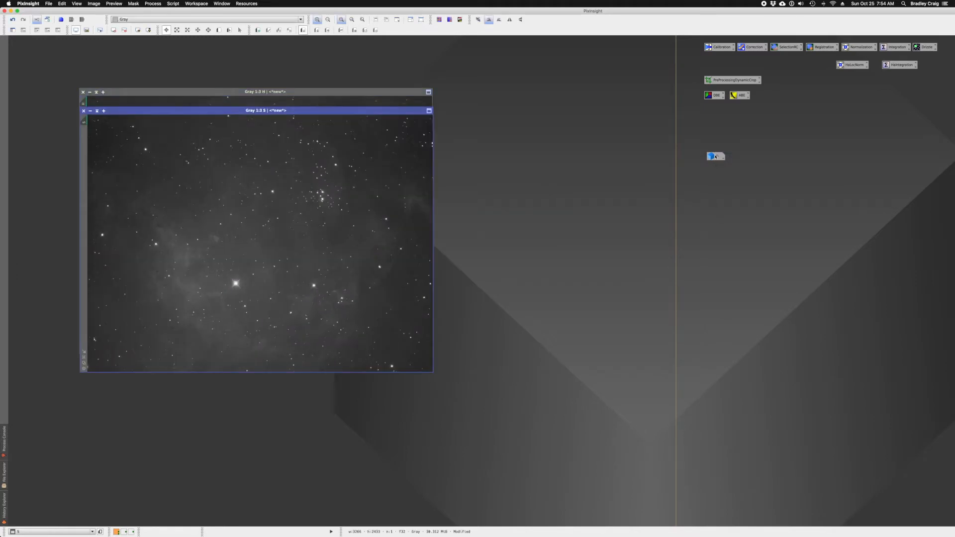
double_click(715, 156)
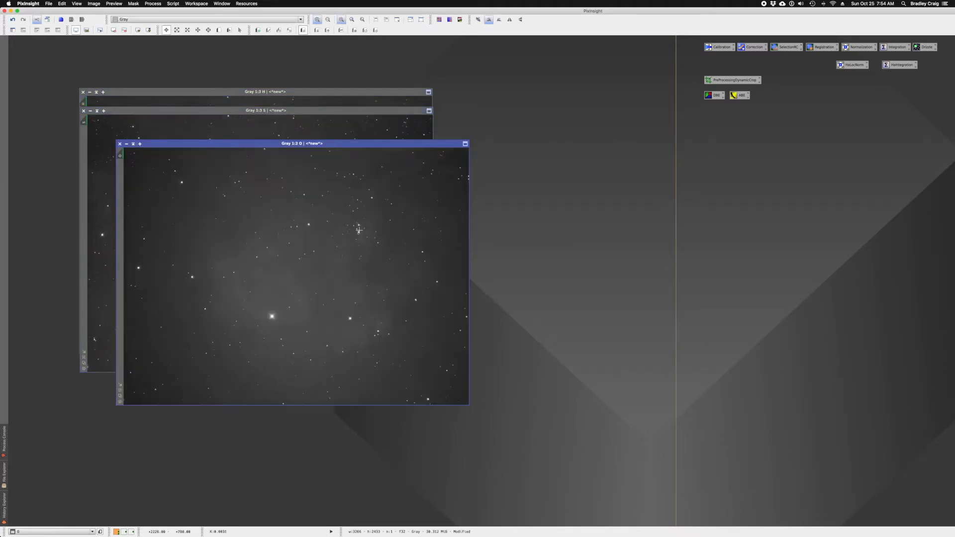
scroll(359, 230, down, 1)
click(270, 127)
scroll(269, 128, down, 2)
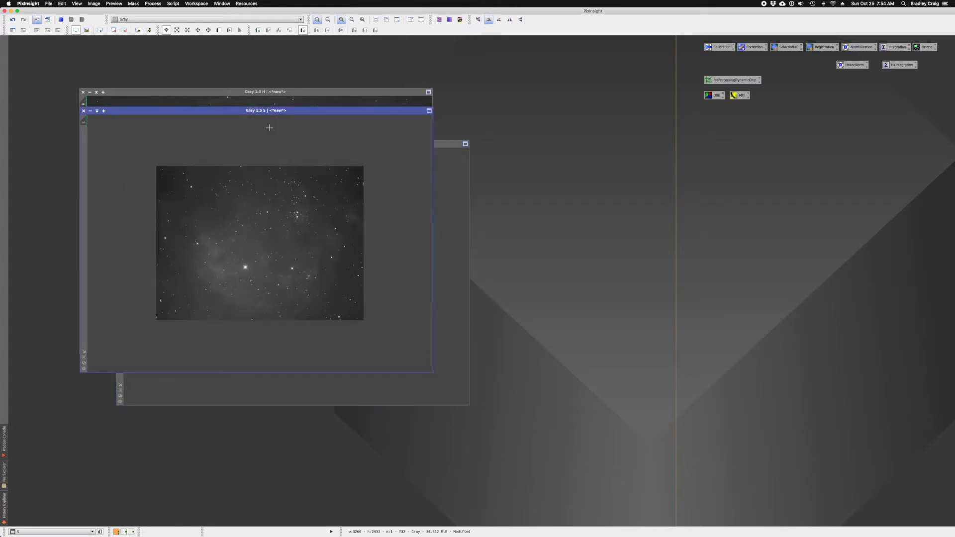
click(272, 101)
scroll(307, 190, down, 2)
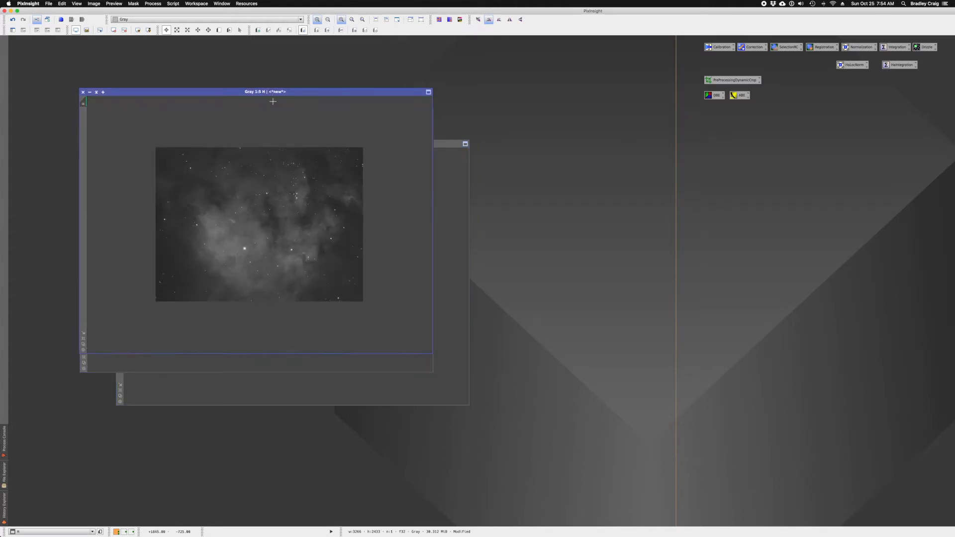
click(393, 368)
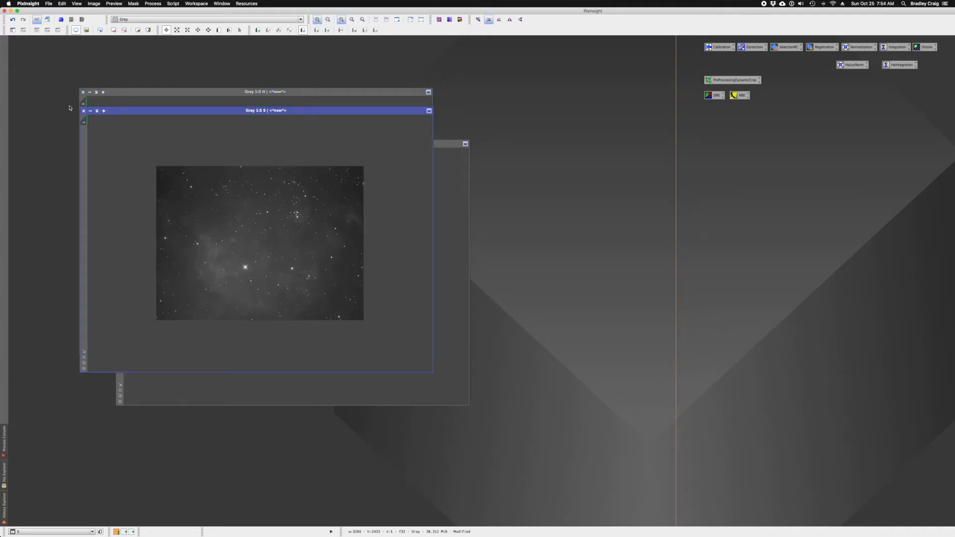
click(90, 112)
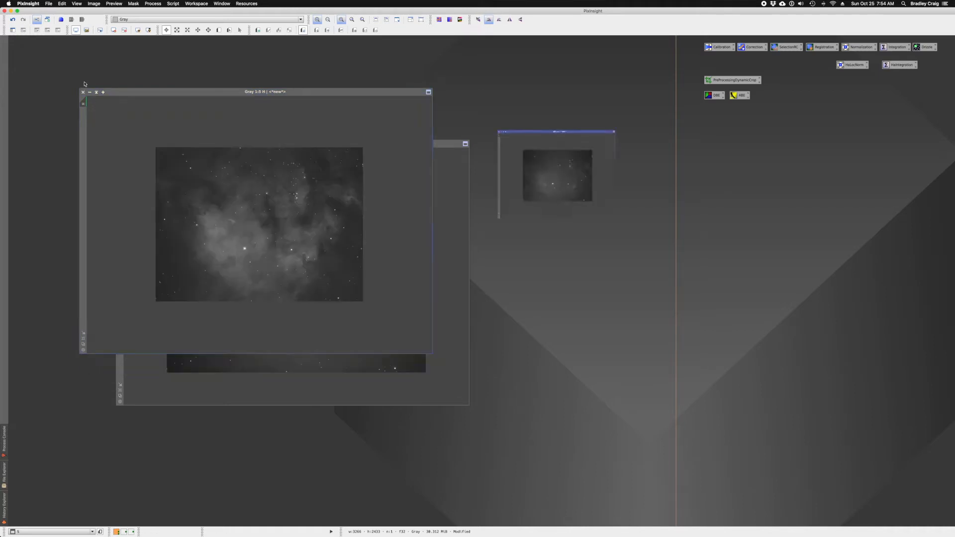
click(91, 92)
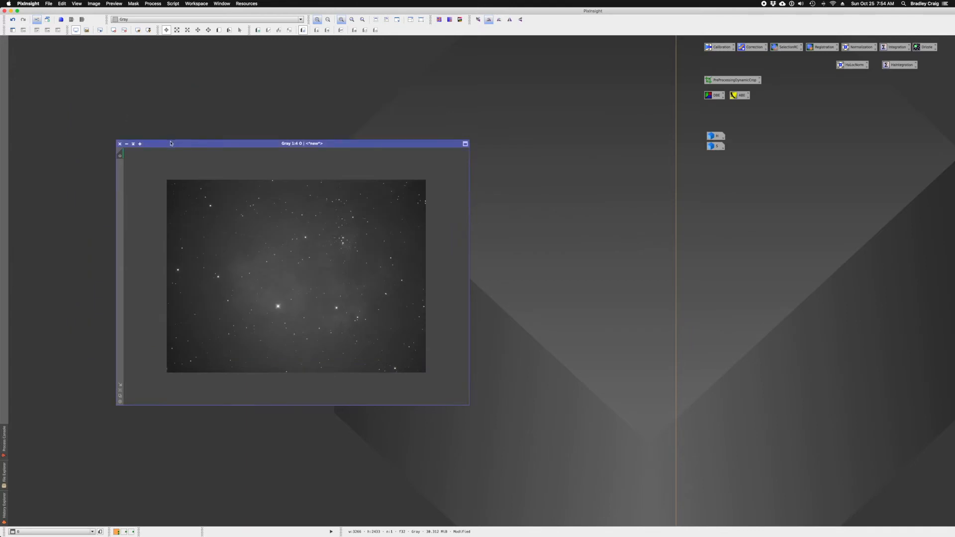
click(127, 144)
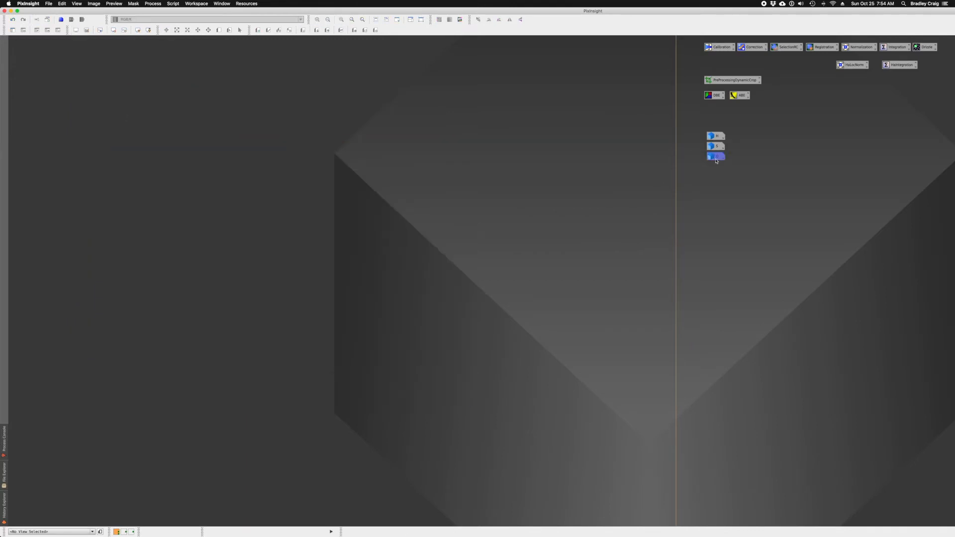
Step: Reopen the O, S and H images and minimize H and S, leaving only the O window open nearer the workspace's middle
double_click(716, 160)
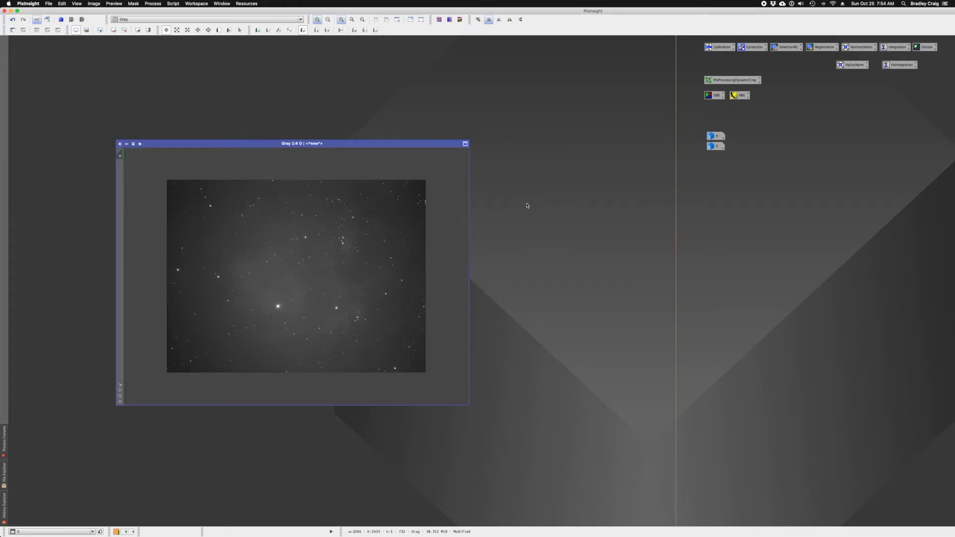
double_click(712, 148)
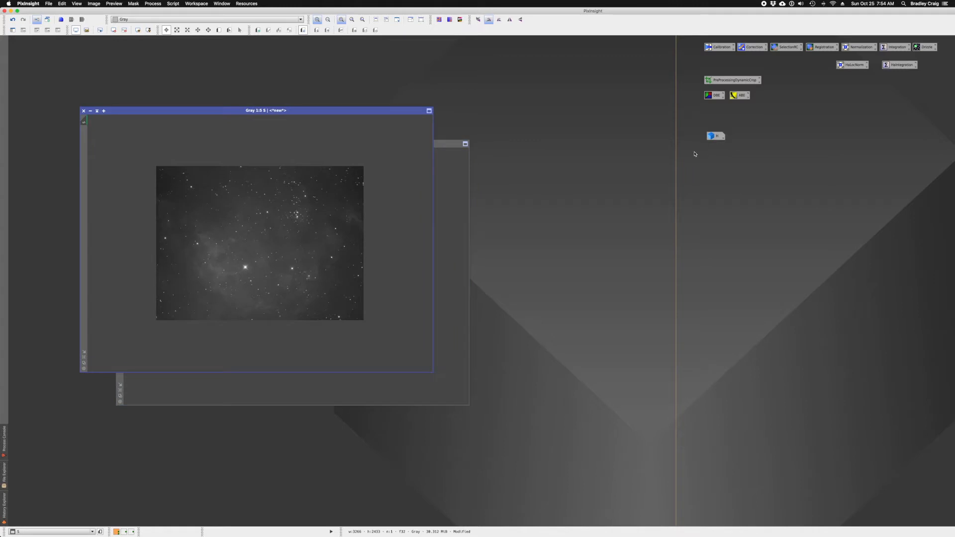
double_click(717, 137)
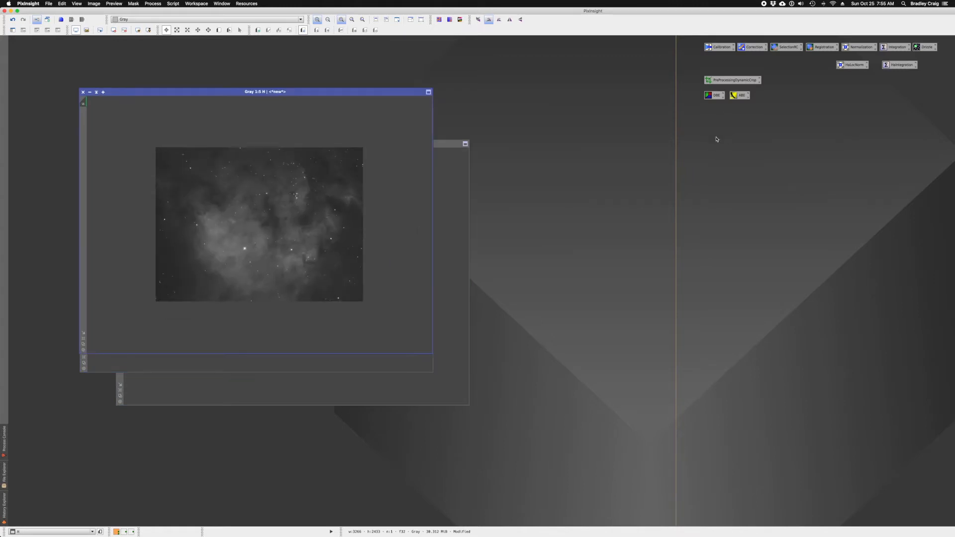
click(90, 92)
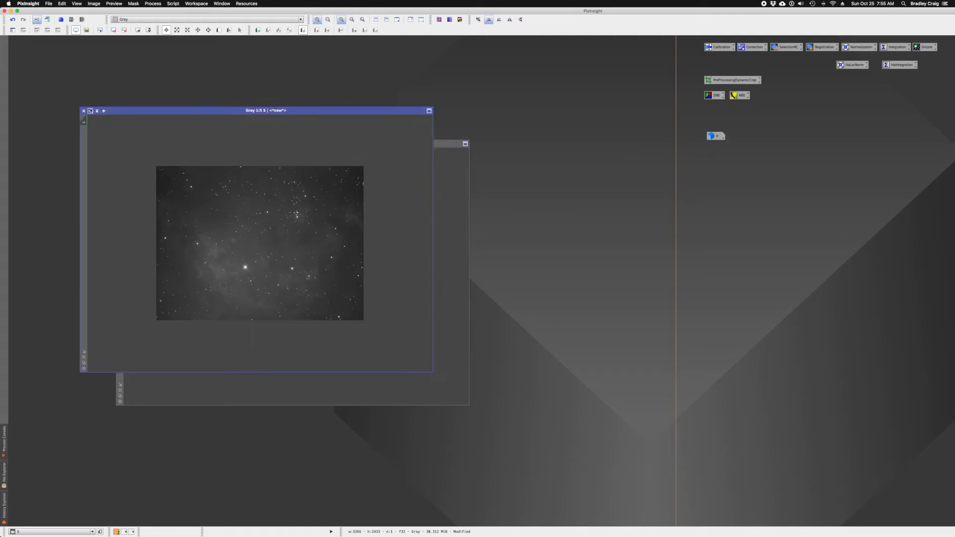
click(90, 110)
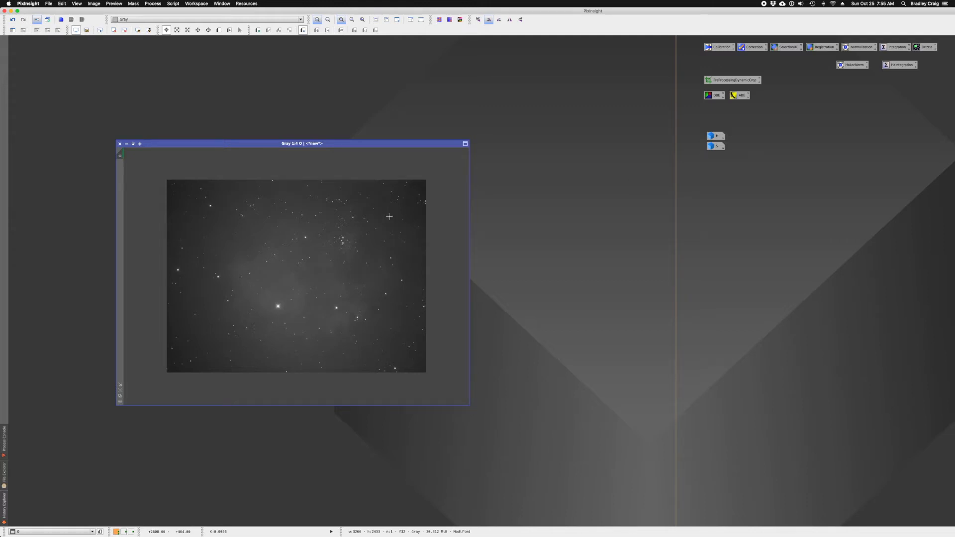
drag(283, 144, 335, 148)
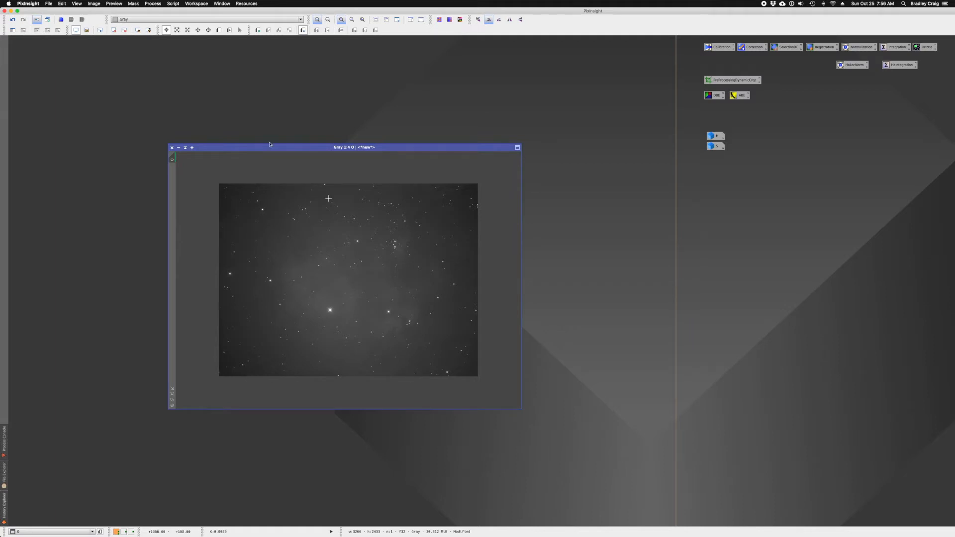
Step: Compare boosted and standard autostretch on the O image, and open DynamicBackgroundExtraction on it with the two windows side by side
click(148, 30)
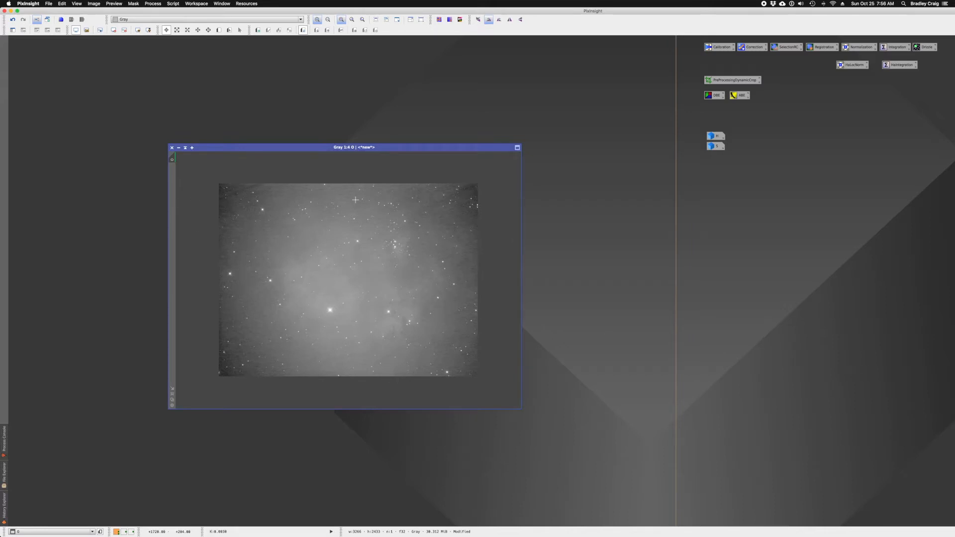
click(138, 31)
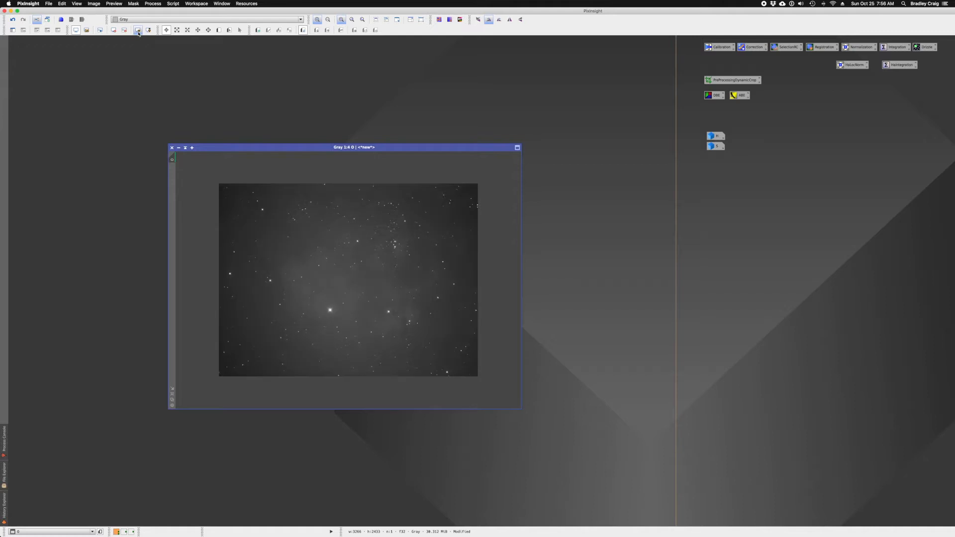
double_click(716, 97)
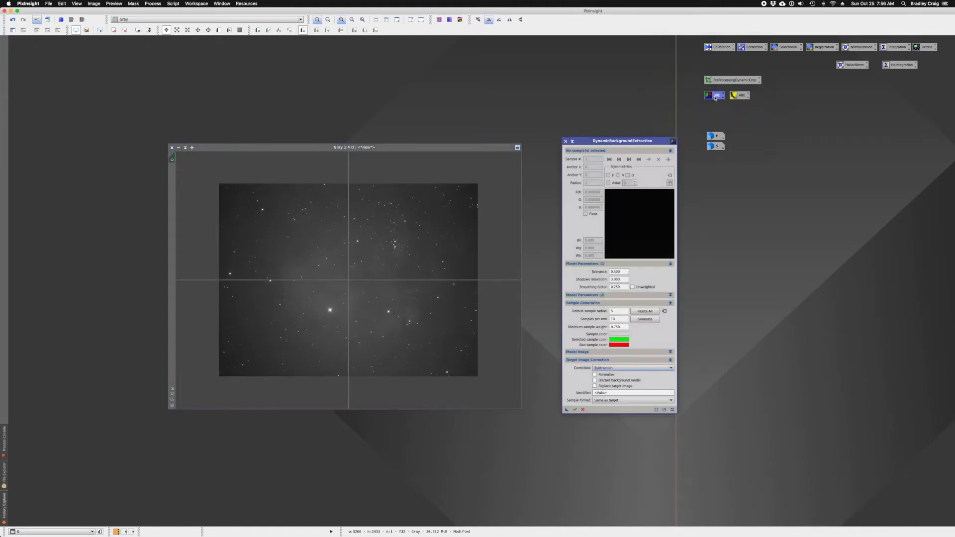
drag(425, 148, 399, 122)
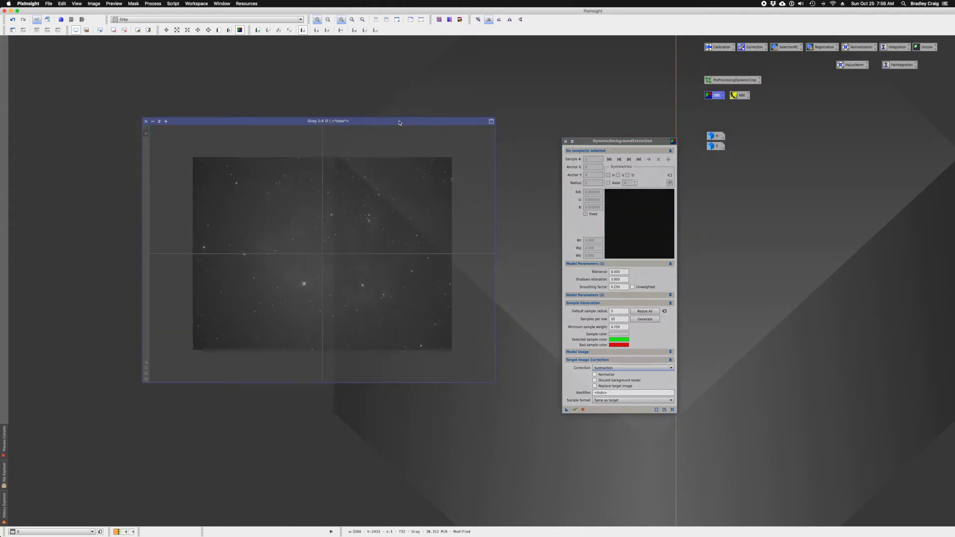
drag(605, 138, 559, 131)
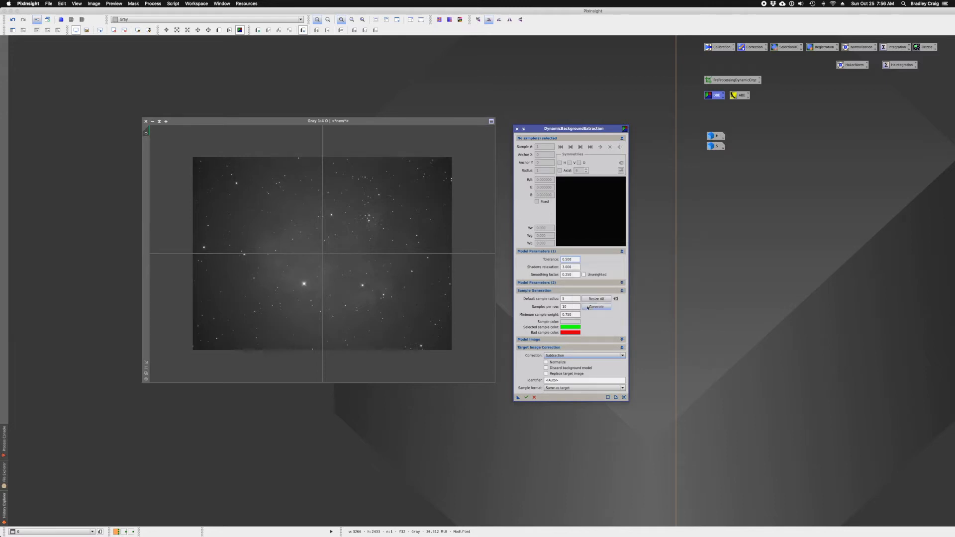
Step: Try generating background samples of radius 20 at 10 samples per row, and regenerate them at 20 per row
drag(566, 298, 551, 298)
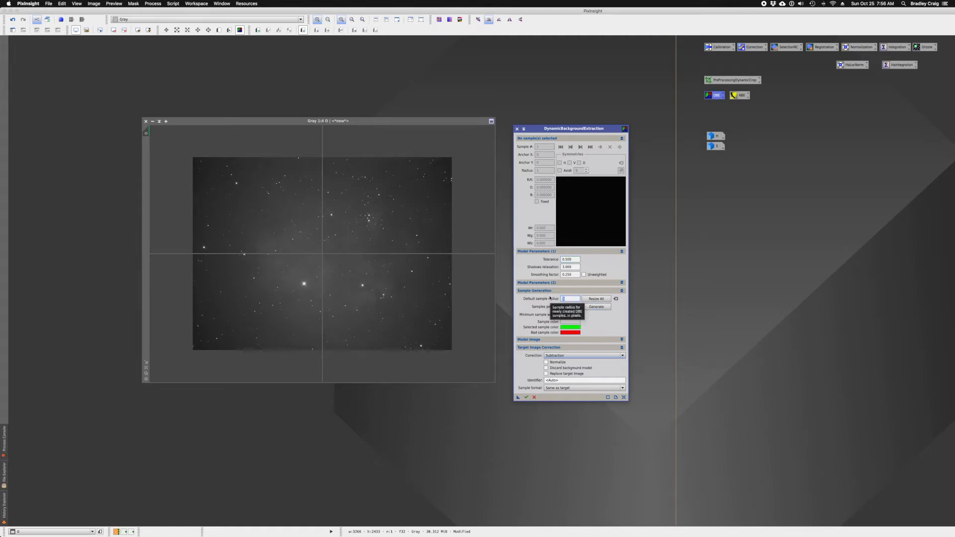
text(20)
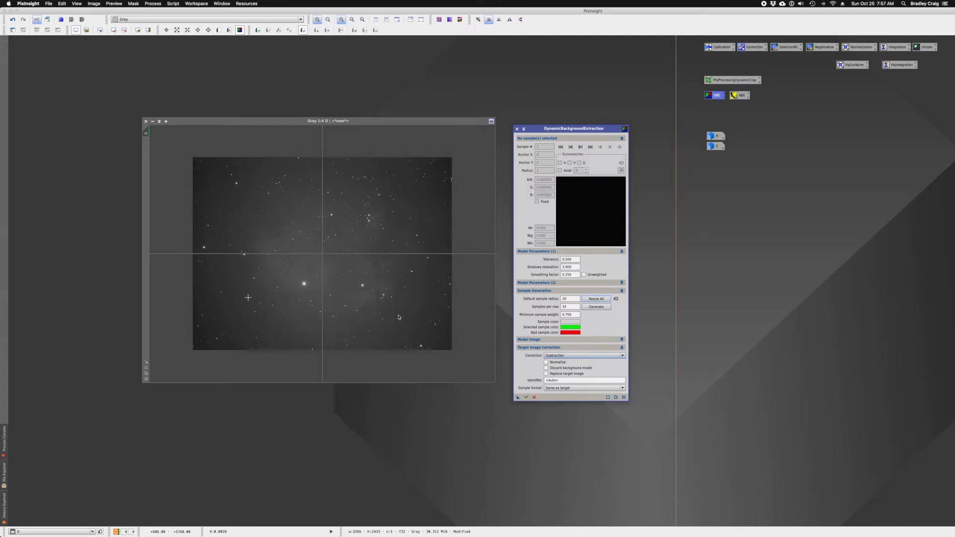
click(566, 299)
click(588, 308)
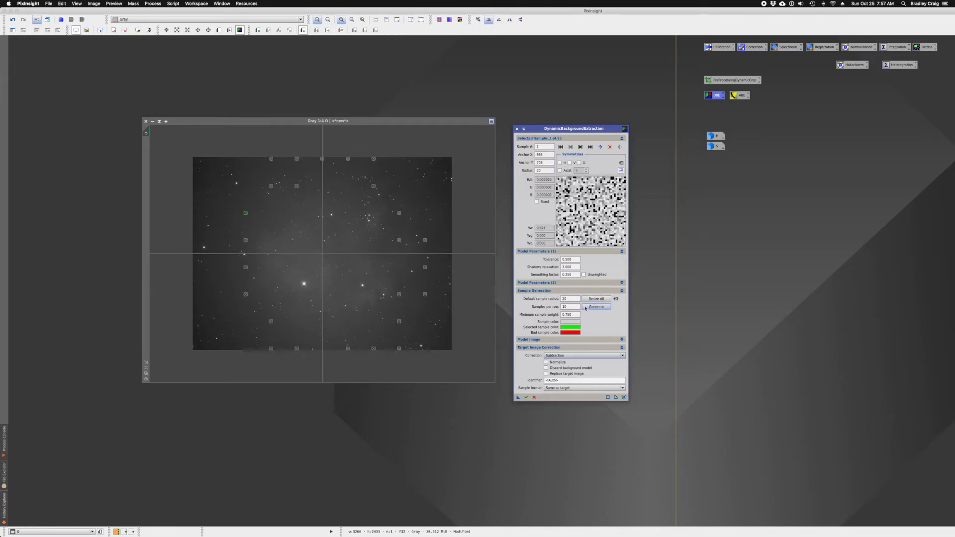
click(574, 307)
click(600, 308)
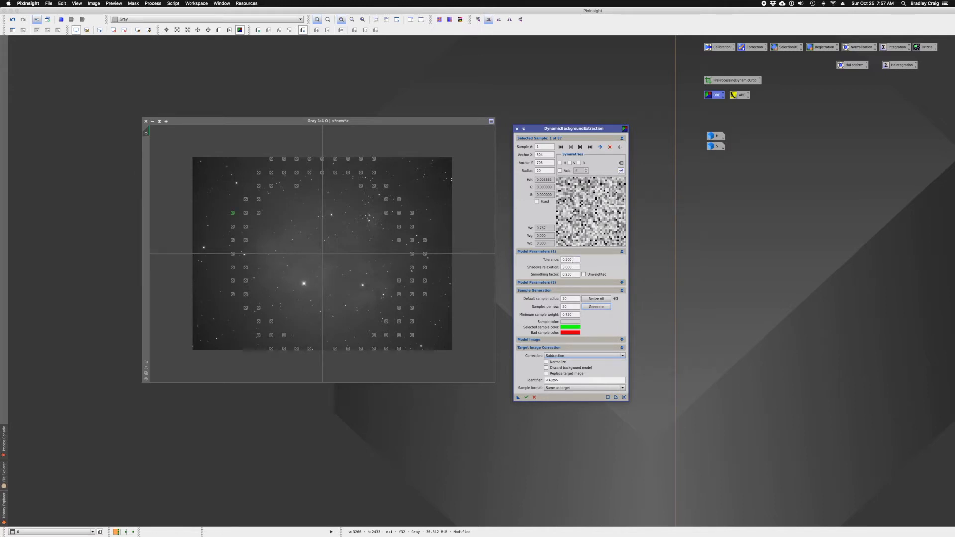
Step: Try regenerating the samples with the model tolerance at 1.000, and reset DynamicBackgroundExtraction to its defaults
drag(572, 260, 558, 258)
text(1)
key(Tab)
click(604, 309)
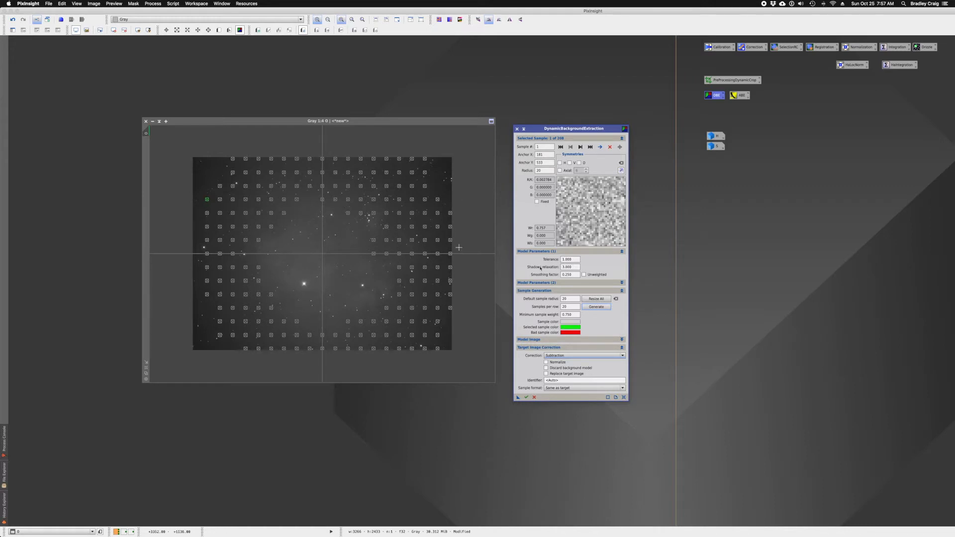
click(623, 398)
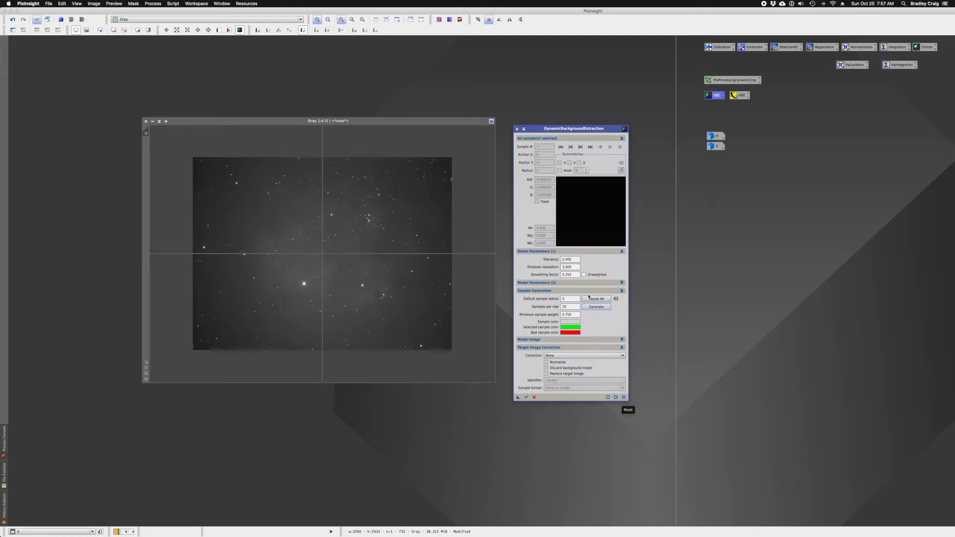
Step: Set the model tolerance to 1.000 and the default sample radius to 20
click(567, 260)
text(1)
key(Tab)
double_click(566, 299)
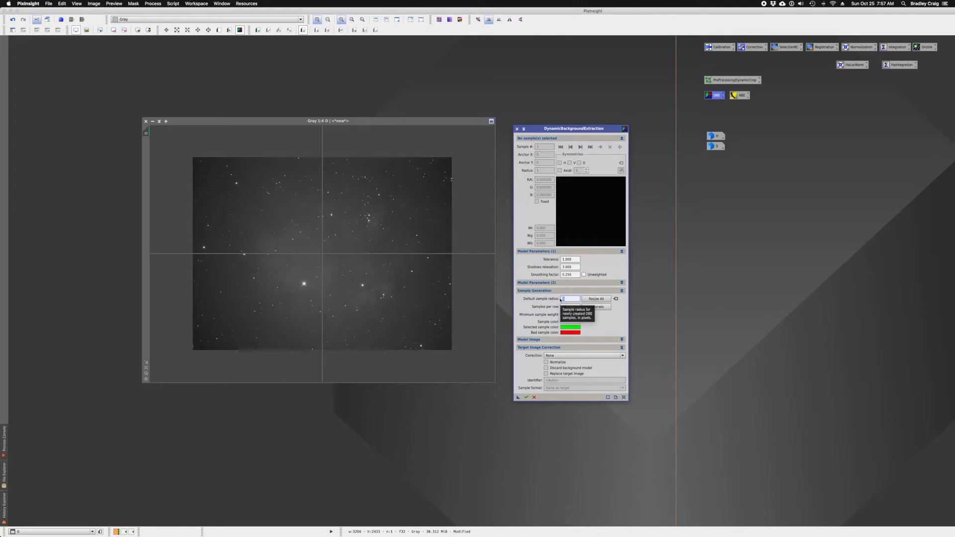
text(20)
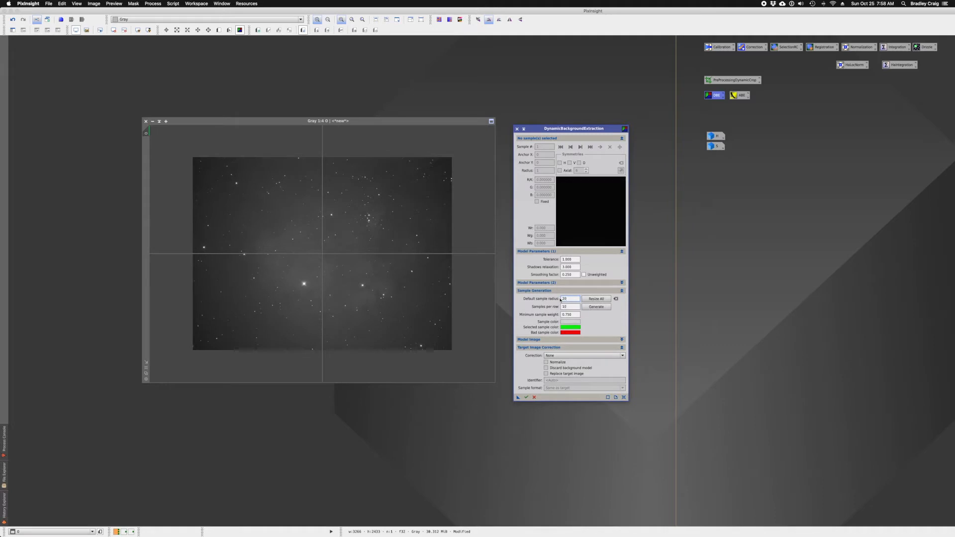
Step: Place background samples in all four corners of the O image and two more along its lower edge near the right corner
click(450, 349)
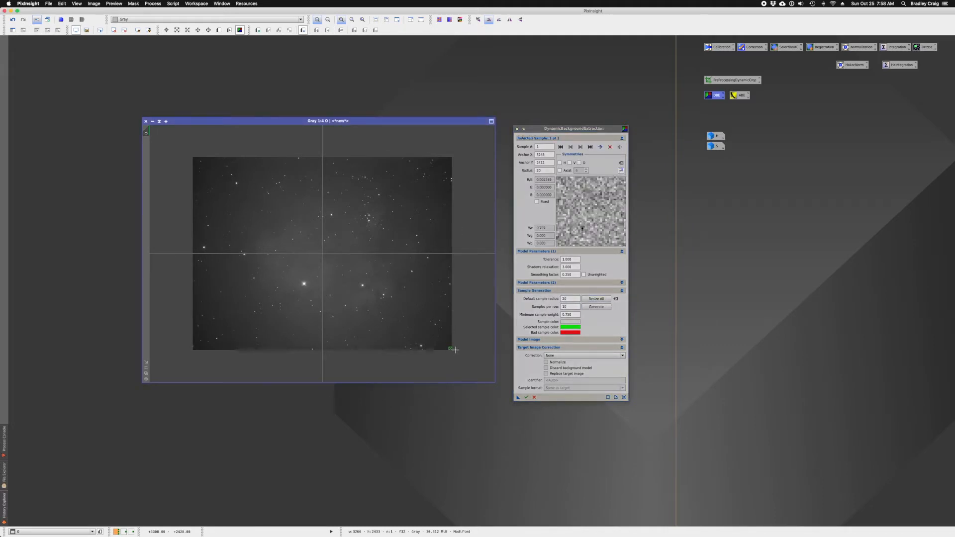
click(447, 163)
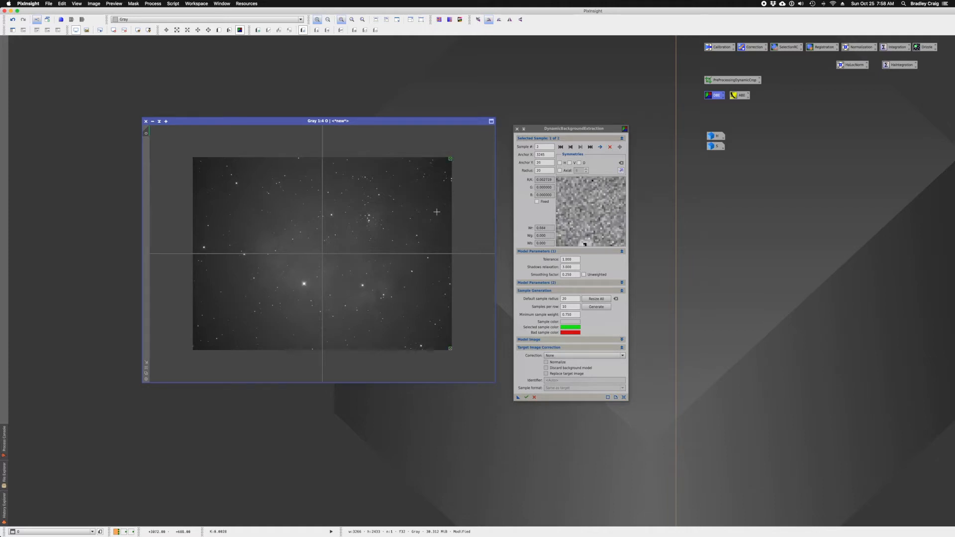
click(194, 159)
click(194, 348)
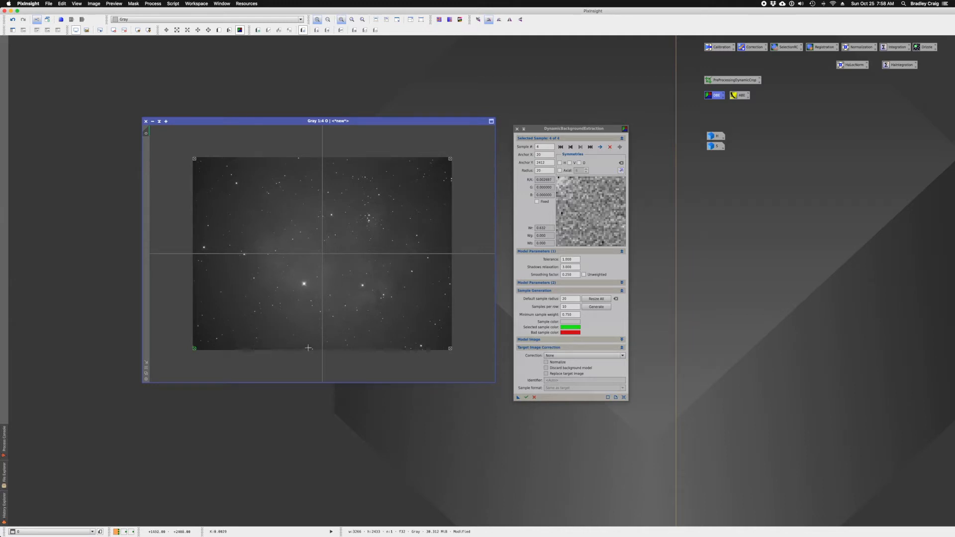
click(429, 349)
click(403, 349)
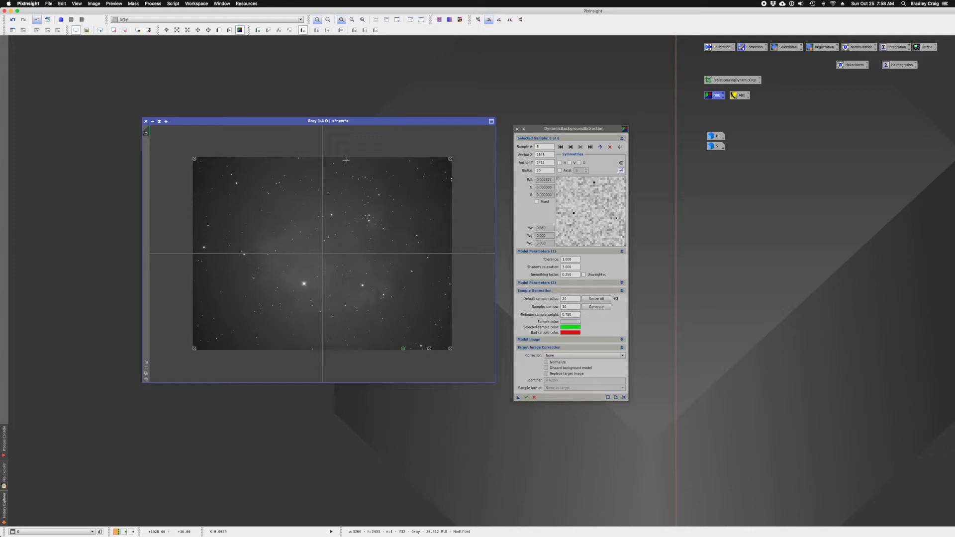
Step: Set the default sample radius to 35 and add a sample in the dark upper-right area of the O image
double_click(569, 300)
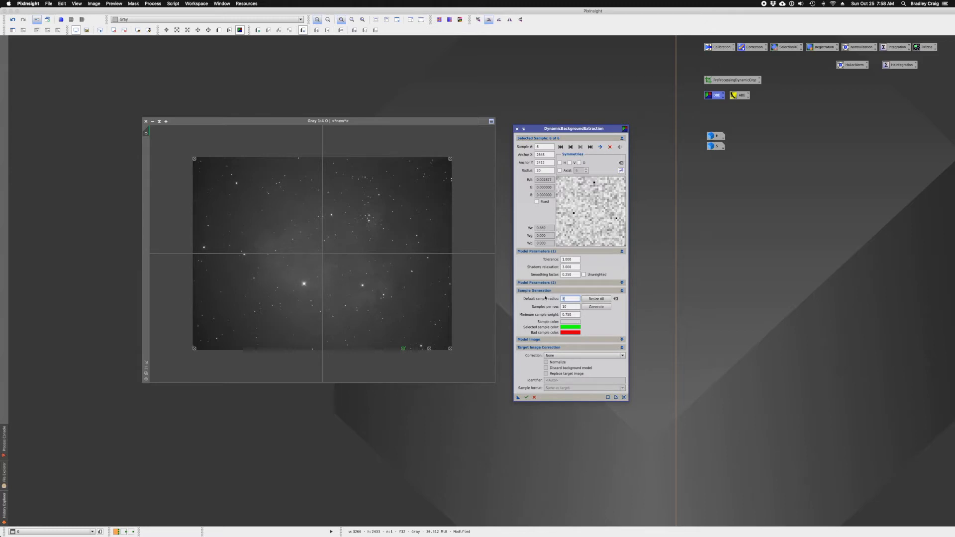
key(Tab)
click(435, 189)
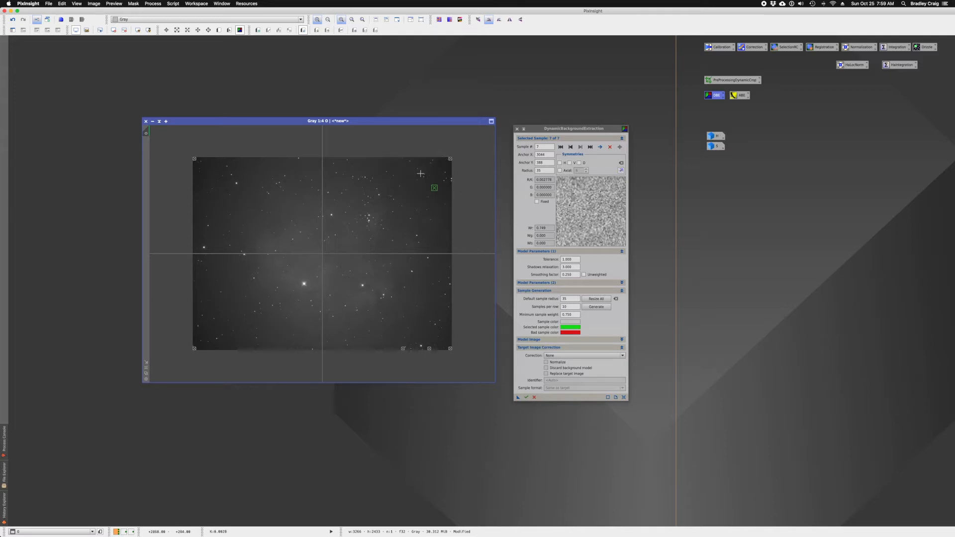
Step: Shift the upper-right corner sample inward and try its horizontal, vertical and diagonal symmetries, leaving only diagonal enabled
click(450, 159)
drag(450, 160, 445, 159)
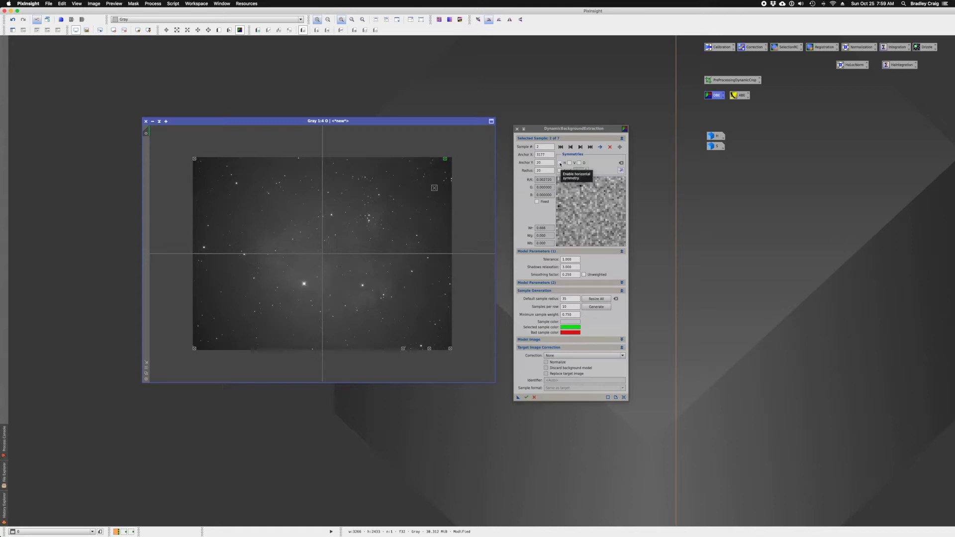
click(560, 163)
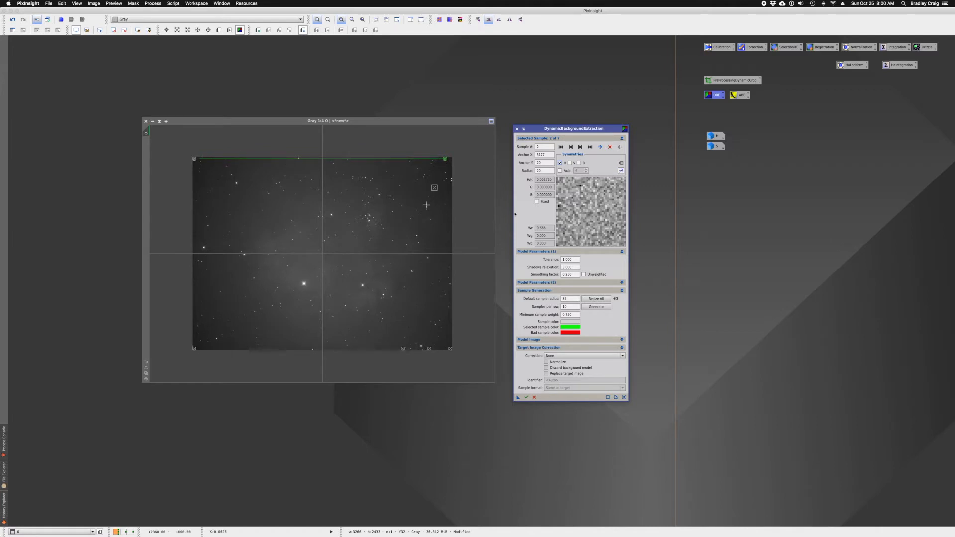
click(570, 163)
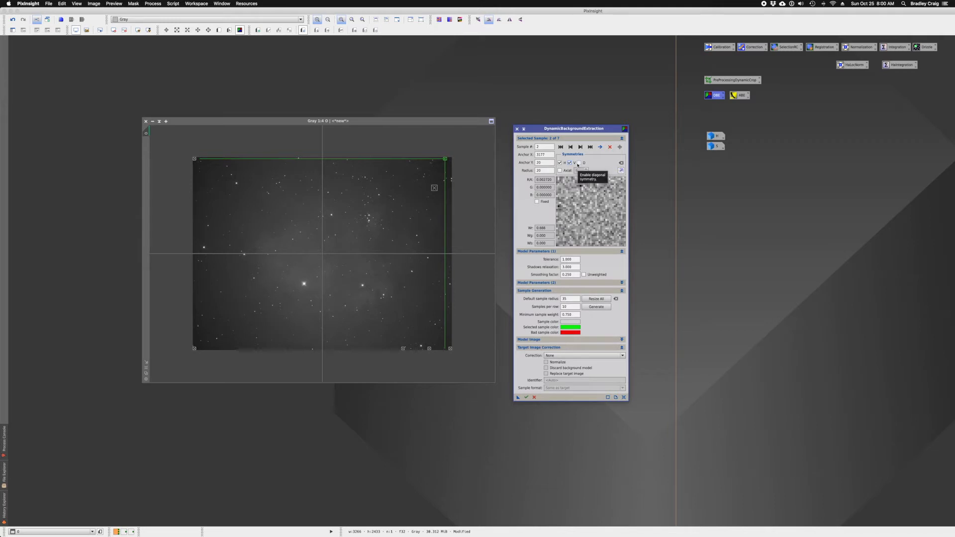
click(579, 163)
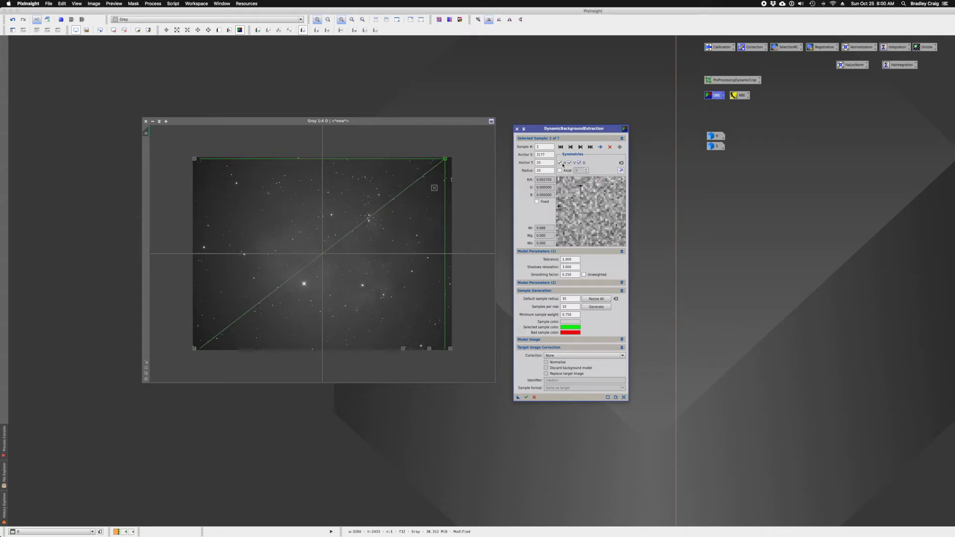
click(560, 163)
click(570, 163)
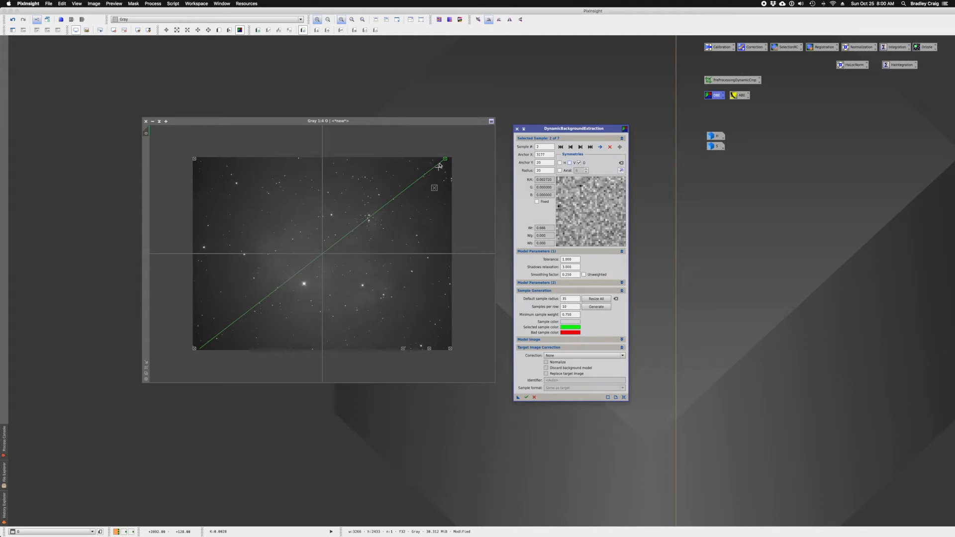
Step: Reposition the upper-right corner sample and the symmetry centre, leaving the centre slightly above the image's middle, and disable the sample's diagonal symmetry
drag(446, 161, 449, 160)
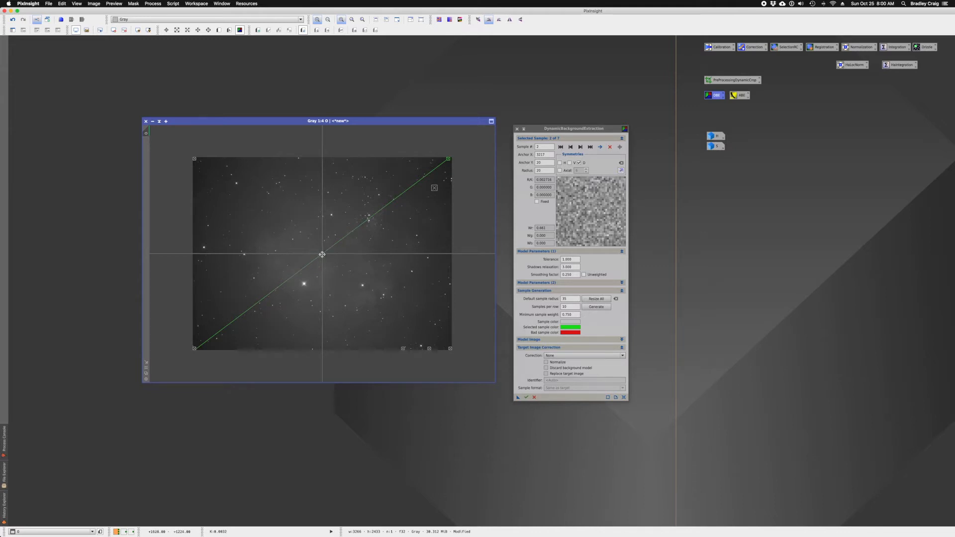
drag(322, 255, 437, 165)
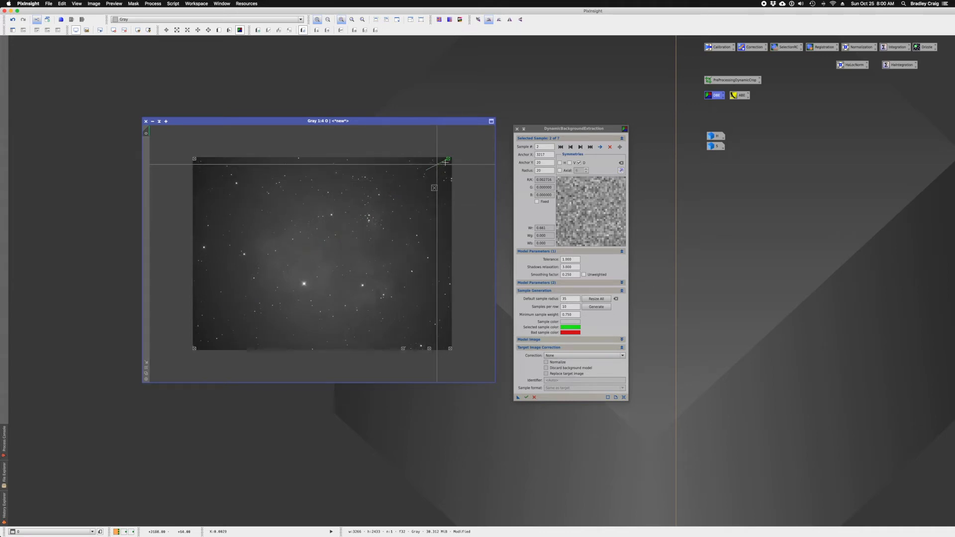
drag(448, 159, 448, 161)
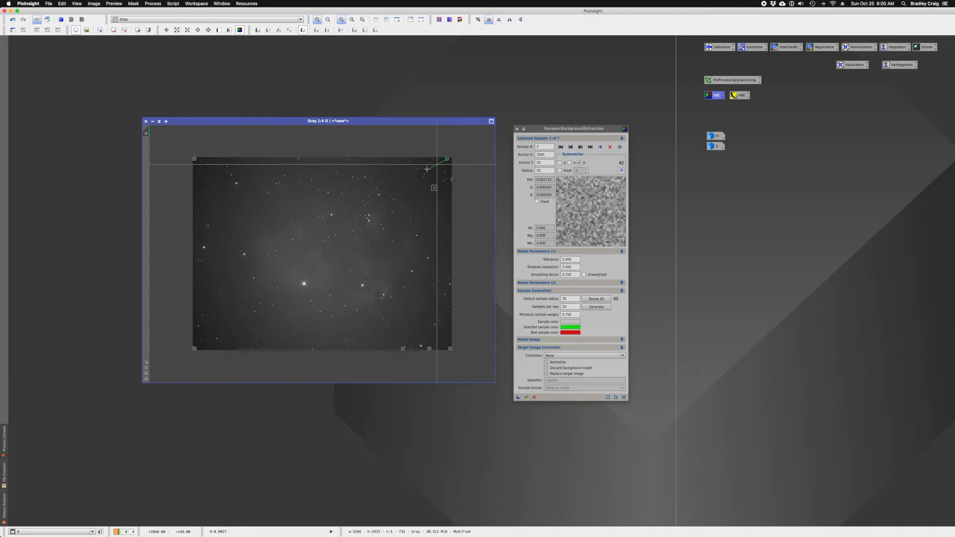
drag(437, 165, 433, 166)
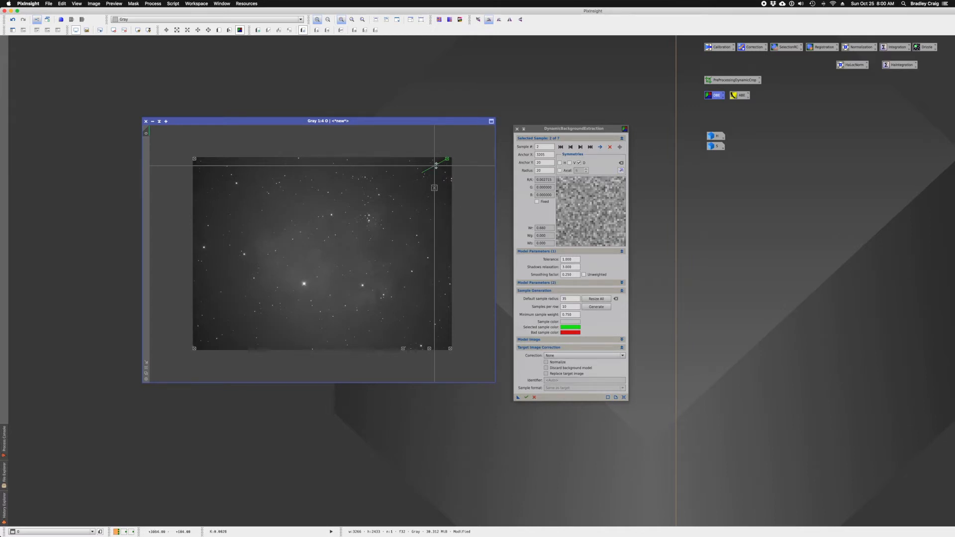
drag(435, 166, 324, 249)
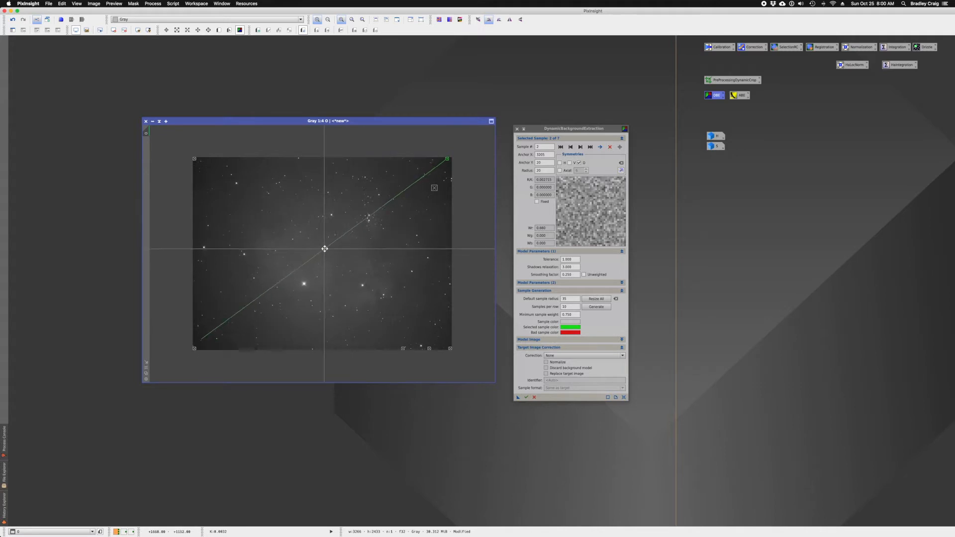
click(580, 163)
Step: Add a sample just above and right of the symmetry centre, enable its axial symmetry, and shift it slightly
click(358, 216)
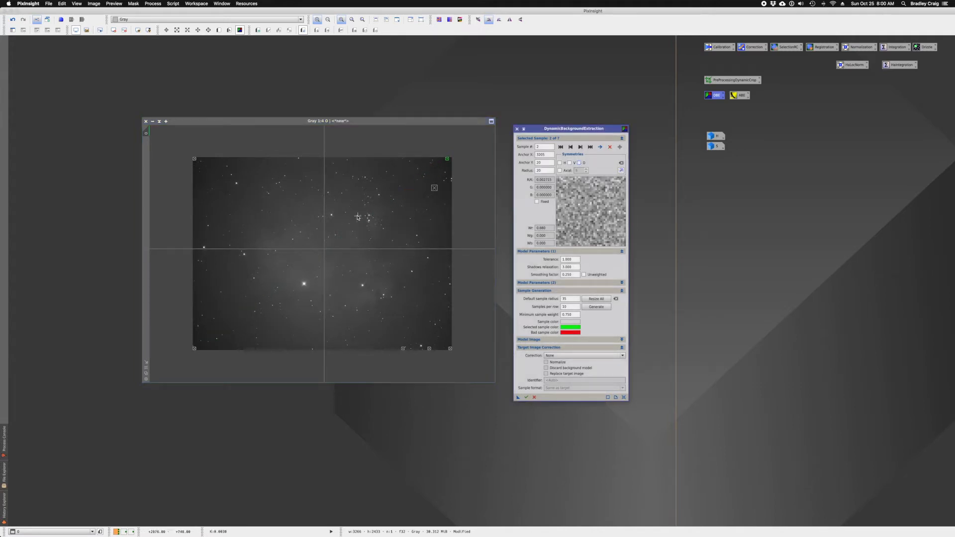
click(561, 171)
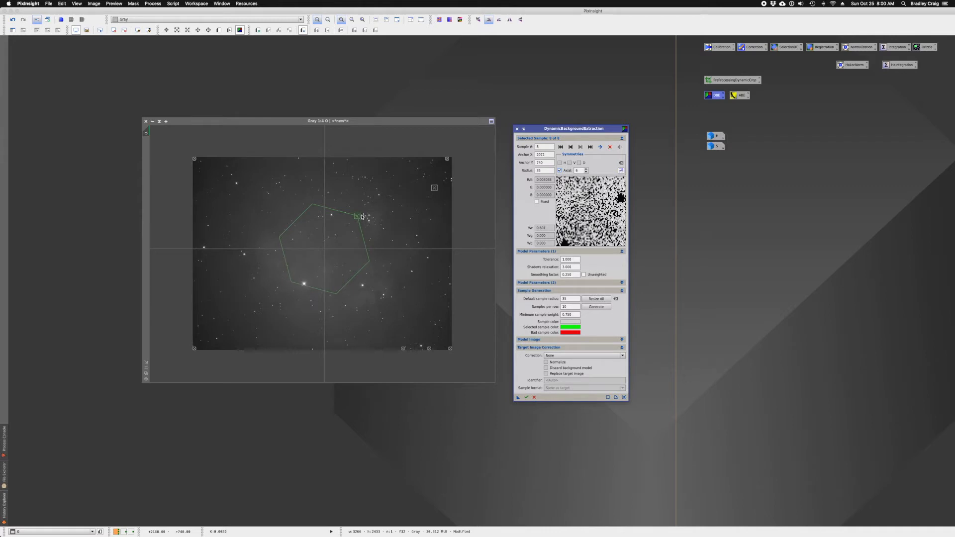
mouse_move(377, 211)
mouse_down()
mouse_move(395, 207)
mouse_move(372, 226)
mouse_up()
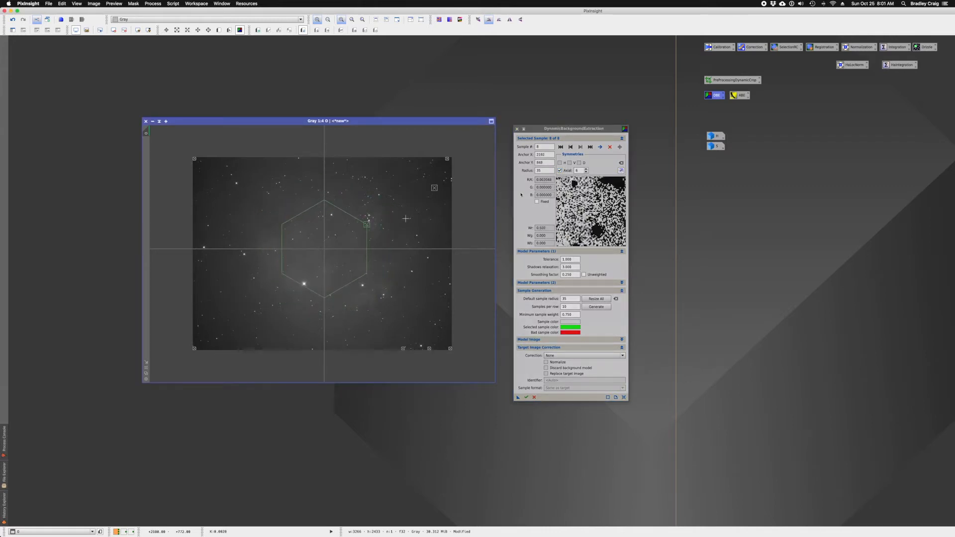
Step: Raise the sample's axial symmetry count until its guide is nearly circular, and move the sample outward to enlarge the ring around the nebula
click(586, 170)
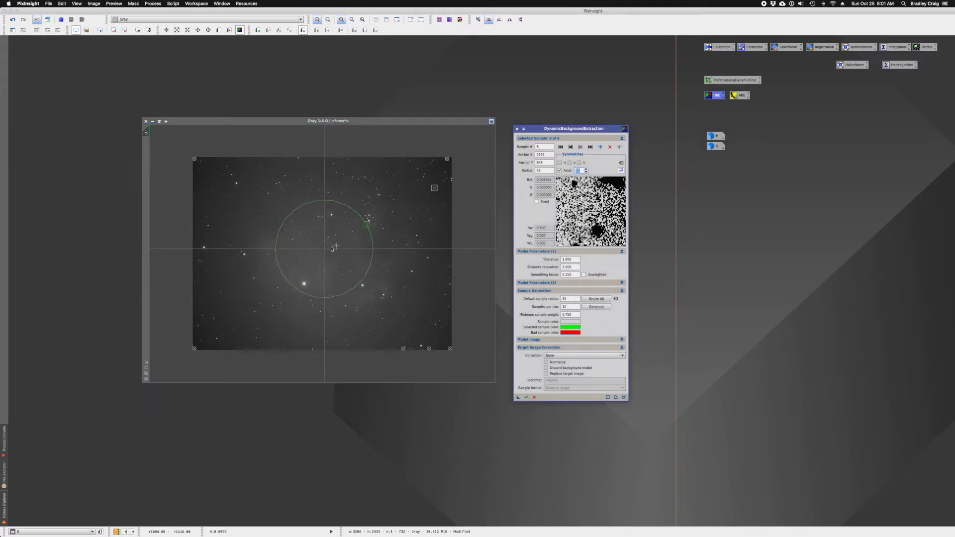
drag(367, 225, 394, 220)
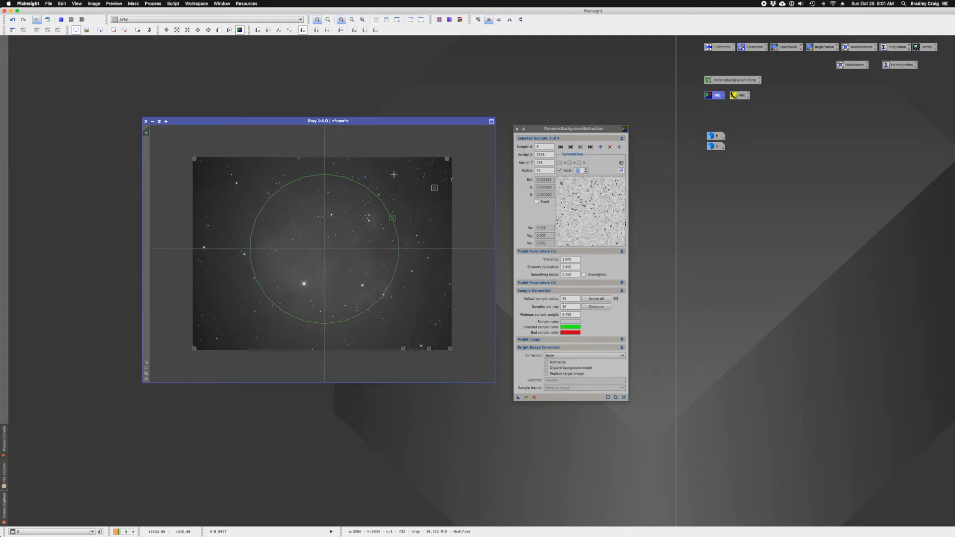
drag(394, 222, 404, 219)
click(389, 217)
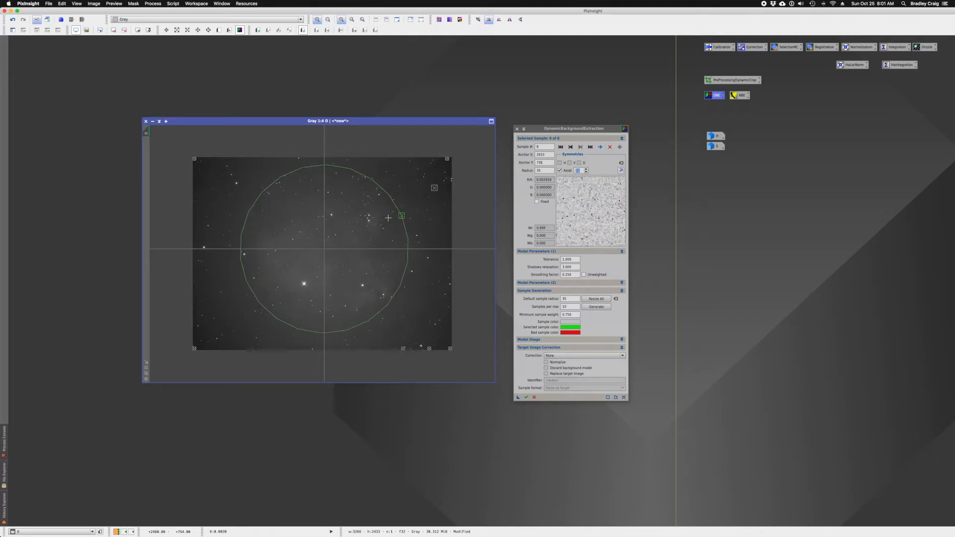
Step: Add a sample just inside the existing ring around the nebula and enable its axial symmetry with a count of 23
click(560, 170)
click(586, 170)
click(586, 169)
click(586, 169)
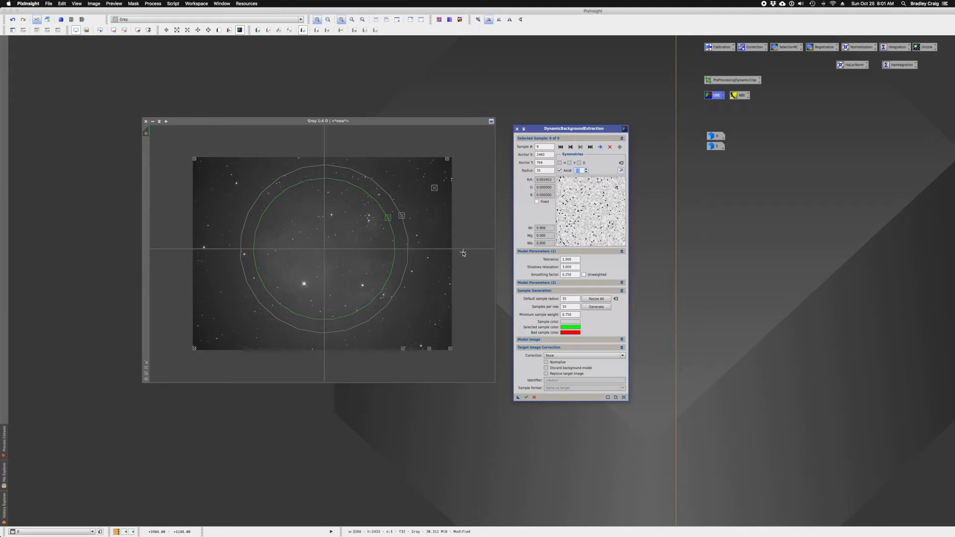
Step: Apply a boosted autostretch to the O image for closer inspection of its dark upper-right corner
mouse_move(522, 228)
drag(428, 185, 392, 157)
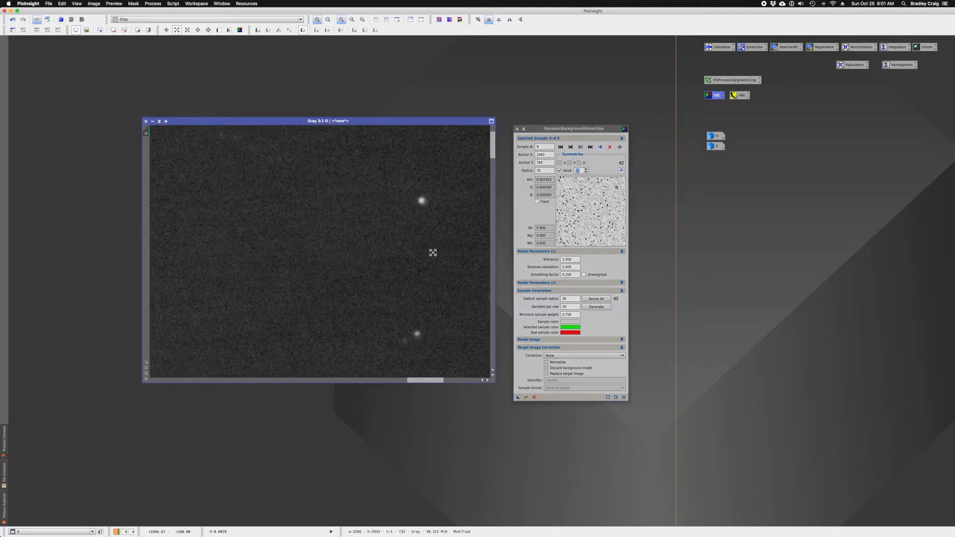
scroll(433, 252, down, 1)
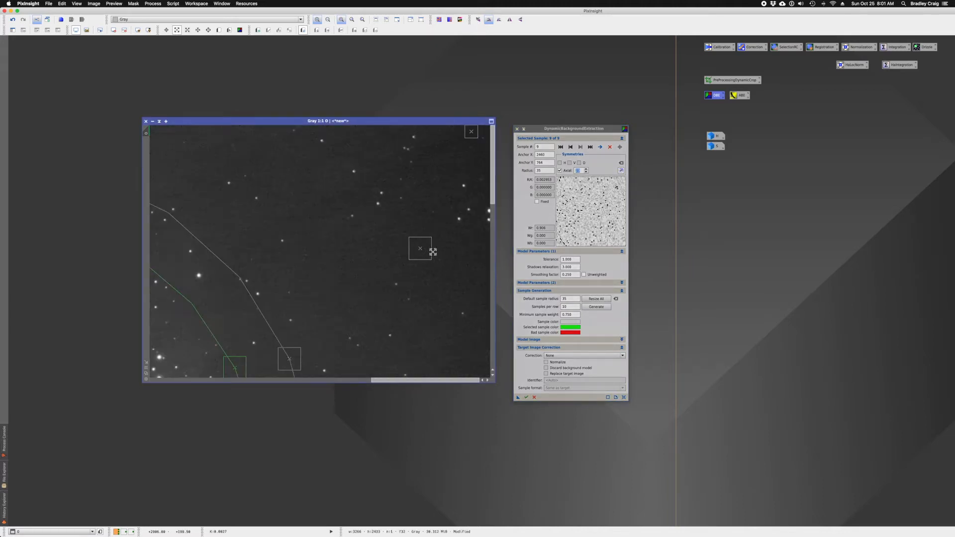
click(149, 30)
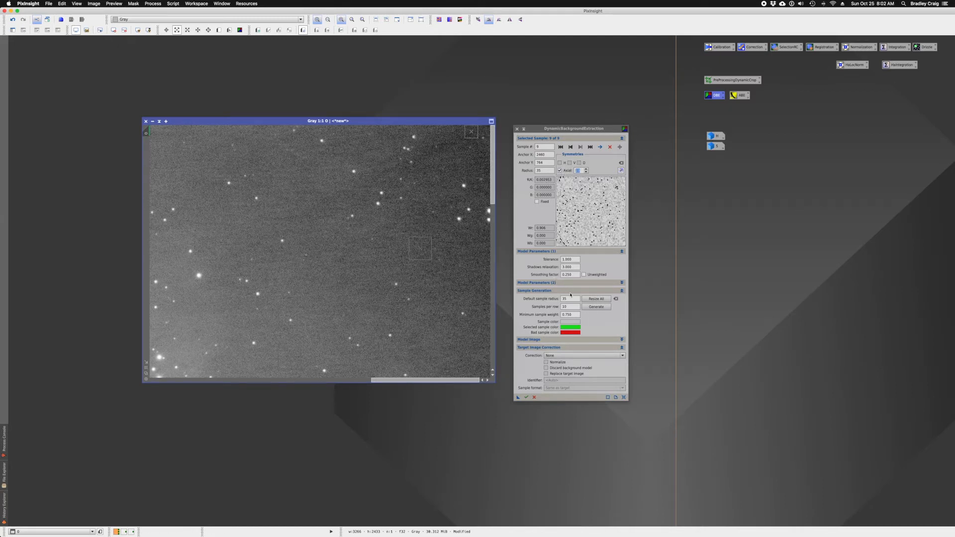
Step: Set the default sample radius to 40 and place a new sample near the image's upper-right corner
drag(570, 298, 552, 296)
text(40)
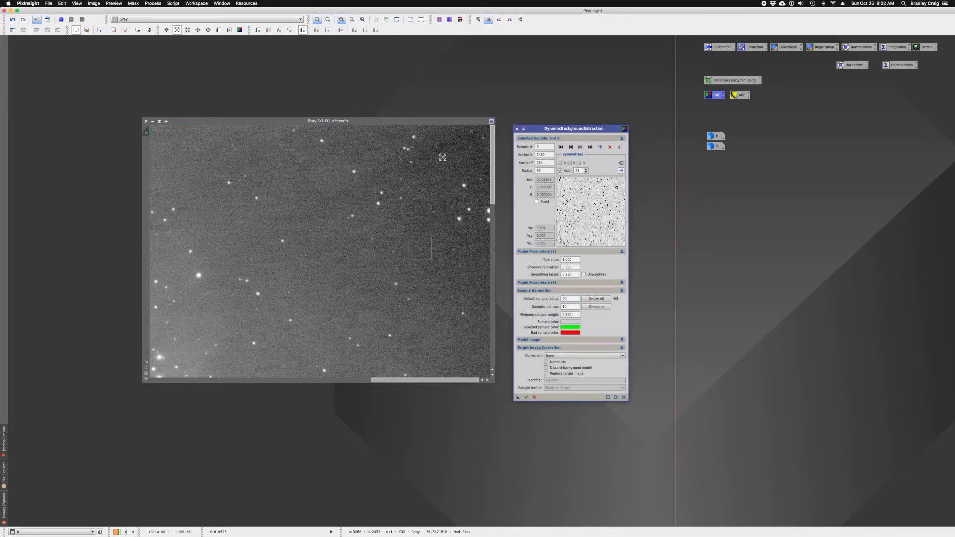
click(442, 156)
click(239, 30)
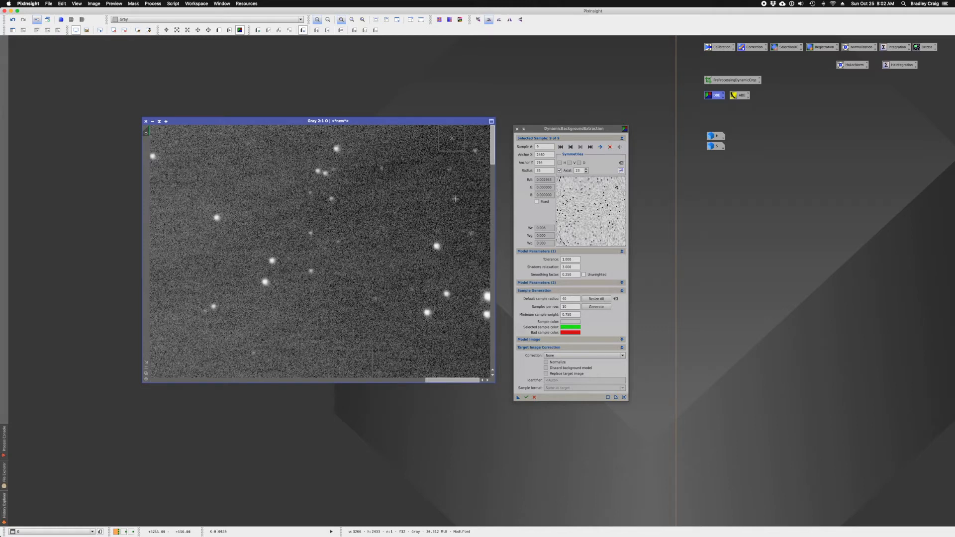
drag(394, 174, 390, 182)
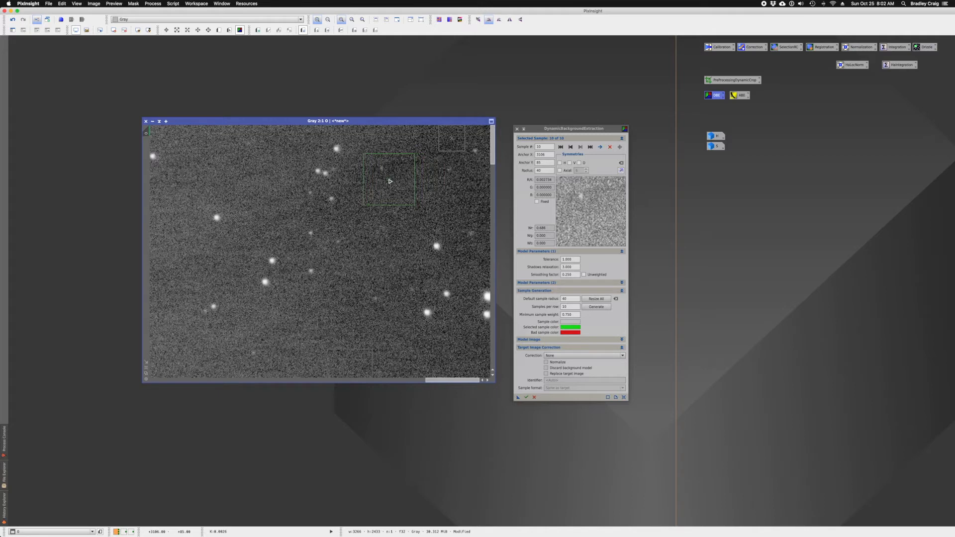
Step: Make the new corner sample fixed, read nearby pixel values, and set its R/K value to 0.0029
click(537, 202)
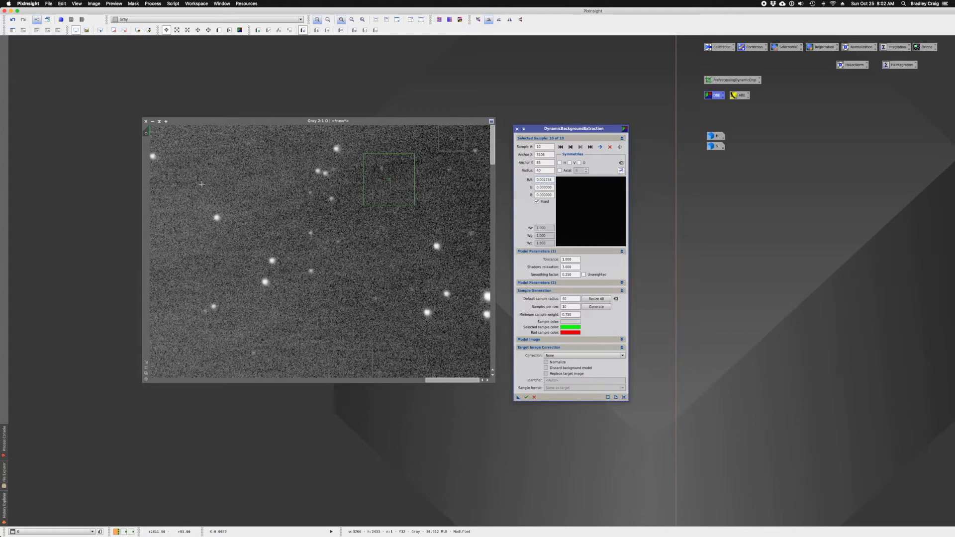
click(236, 185)
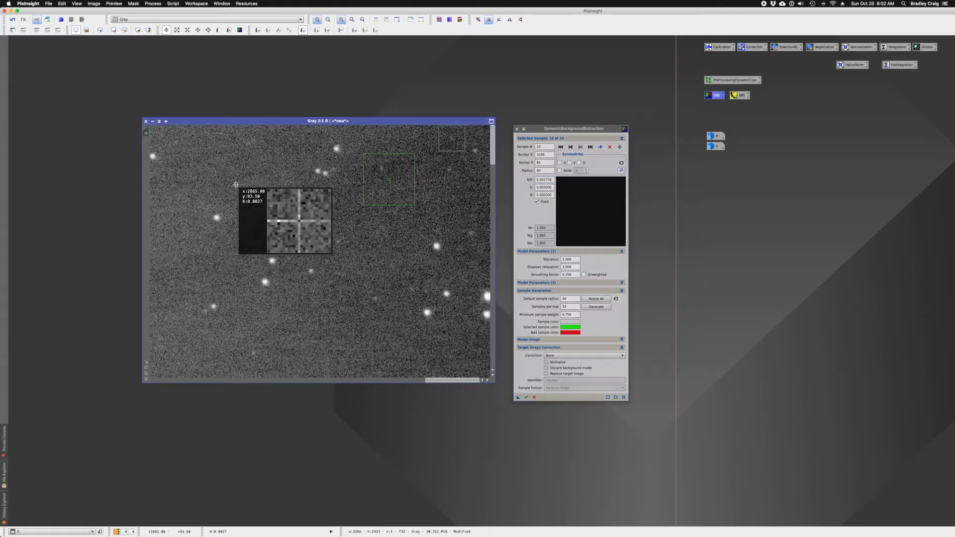
drag(236, 184, 225, 179)
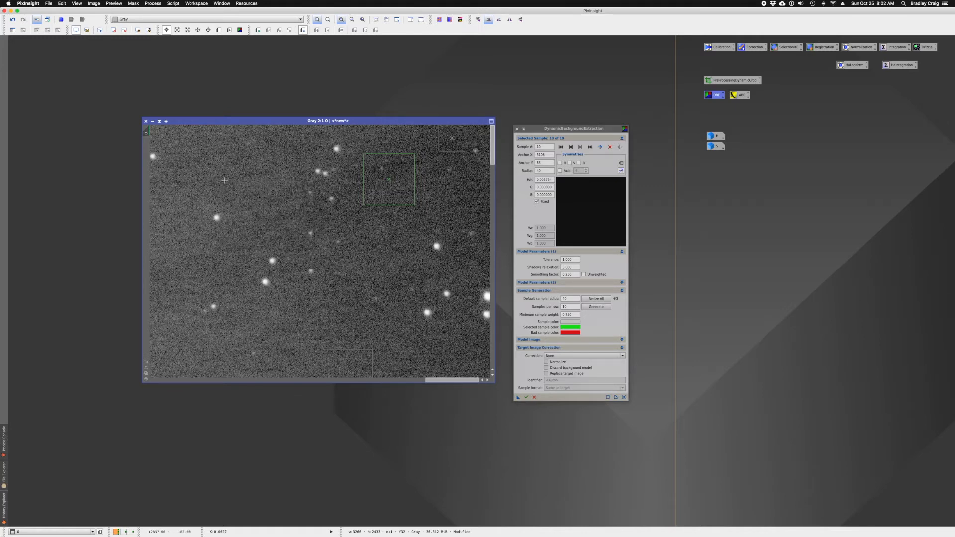
click(547, 180)
drag(546, 179, 549, 173)
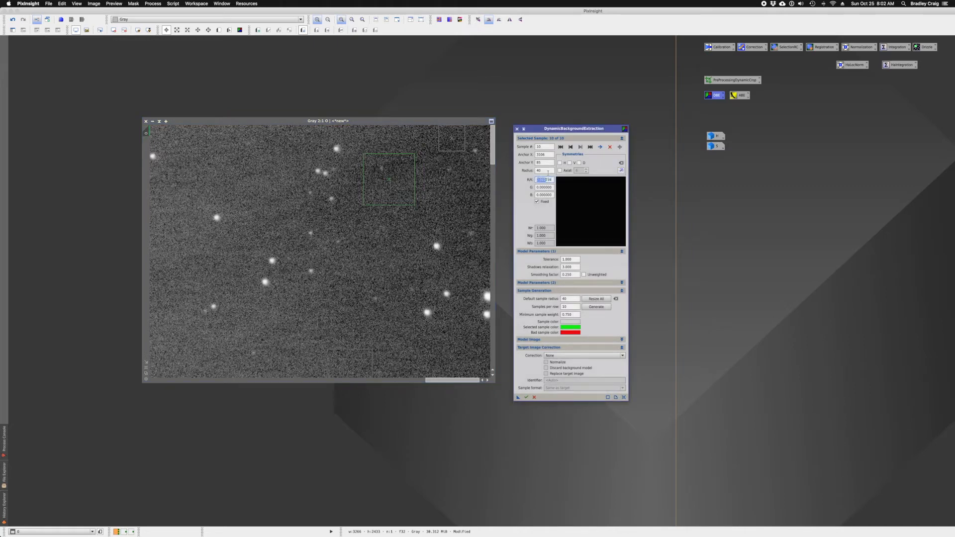
text(9)
drag(551, 181, 516, 178)
text(0.0029)
key(Tab)
click(397, 229)
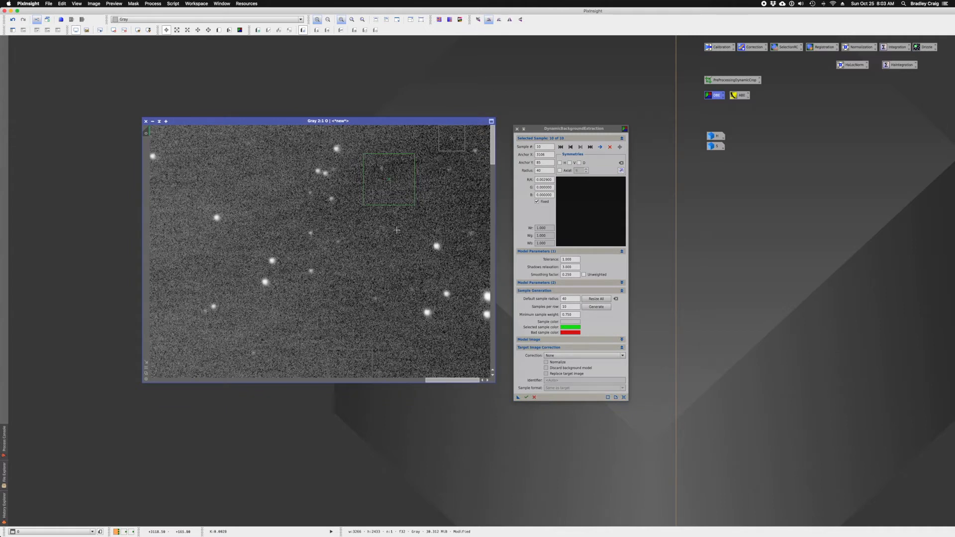
Step: Add another sample directly below the fixed corner sample, and reselect the fixed one to compare it with the whole image
click(240, 30)
click(390, 260)
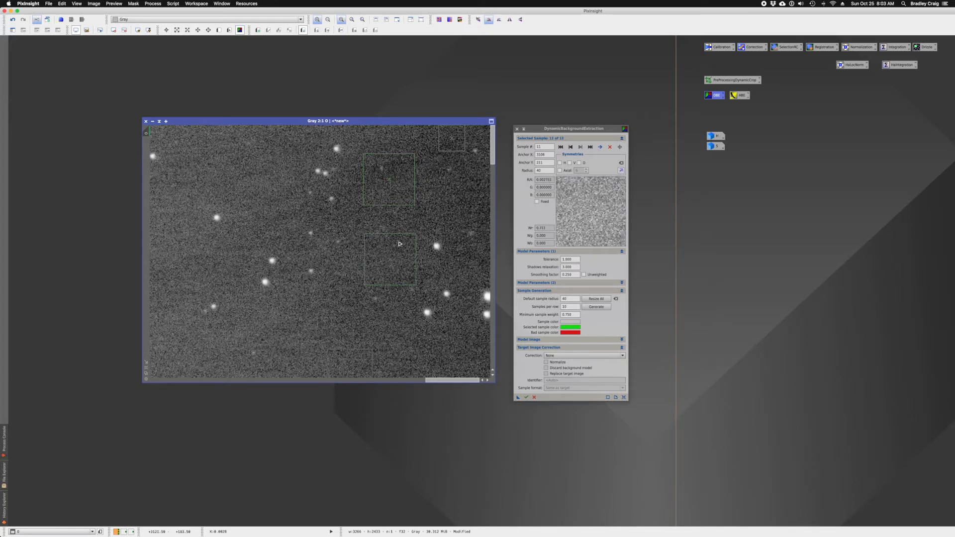
click(403, 179)
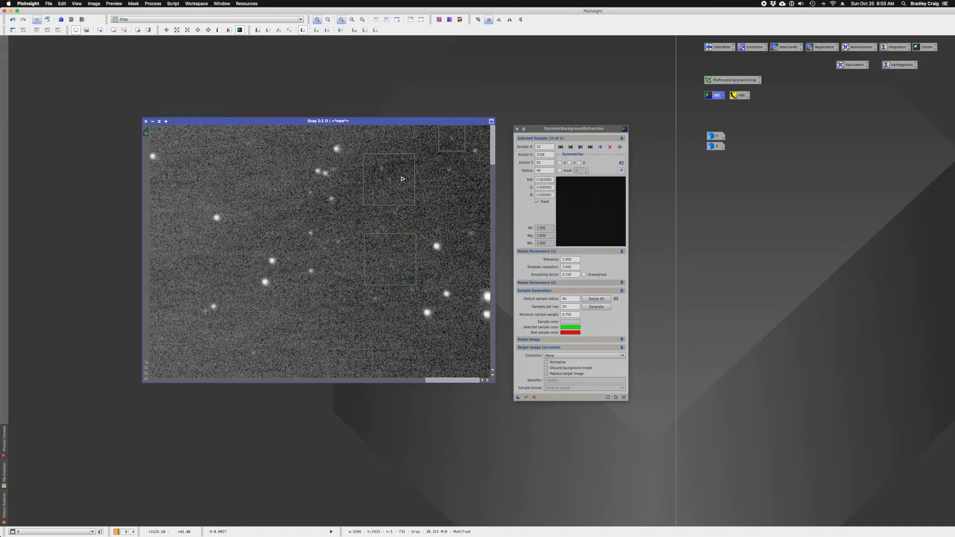
scroll(403, 179, down, 2)
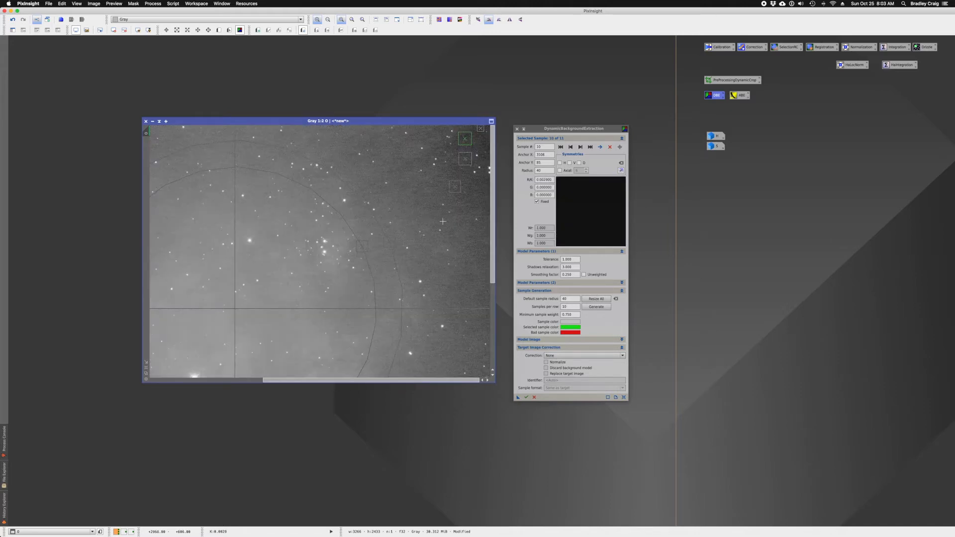
scroll(447, 222, down, 1)
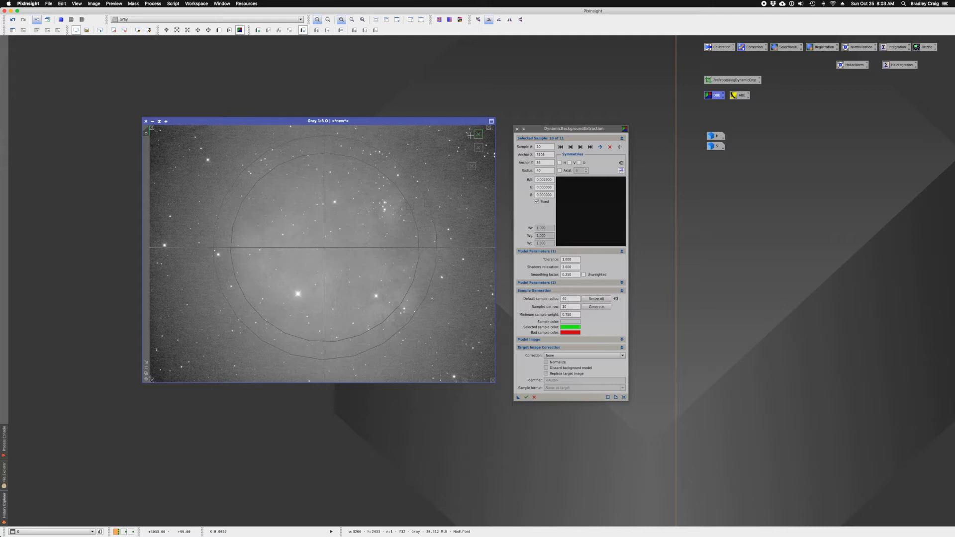
scroll(460, 155, down, 1)
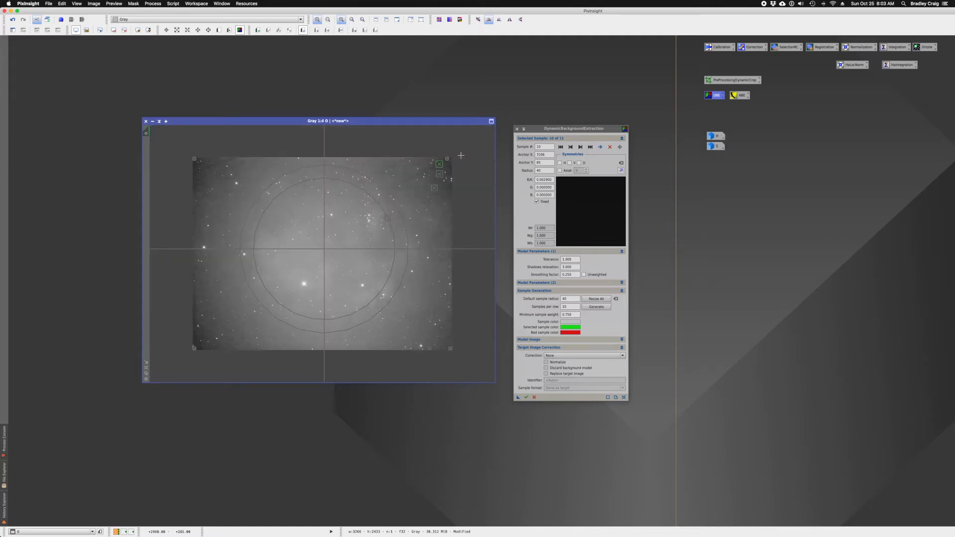
Step: Set the target image correction to Division after reviewing the available correction modes
click(564, 356)
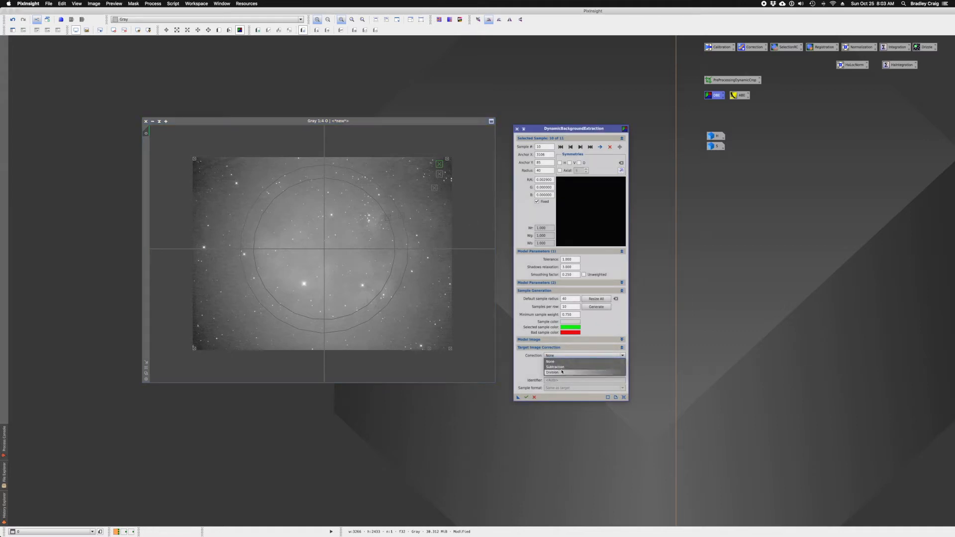
click(561, 373)
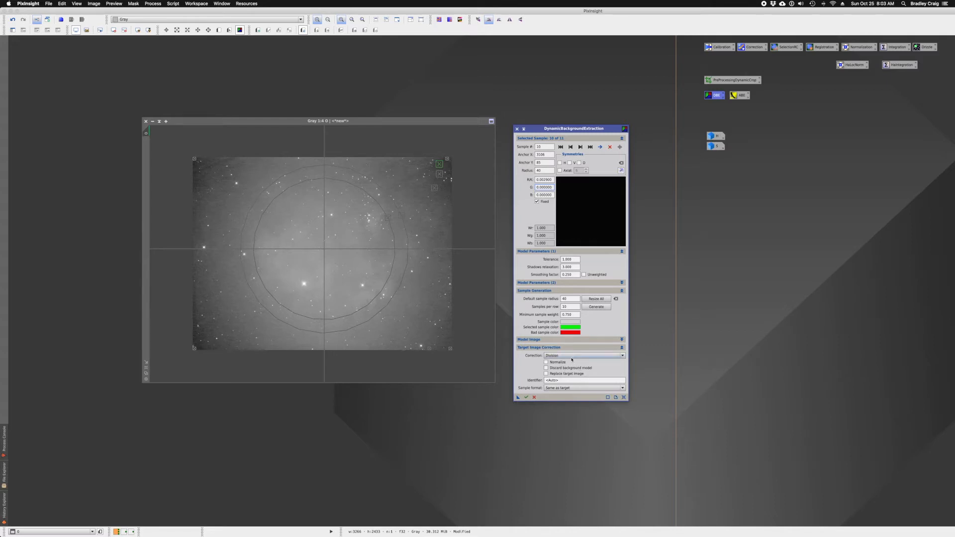
click(571, 356)
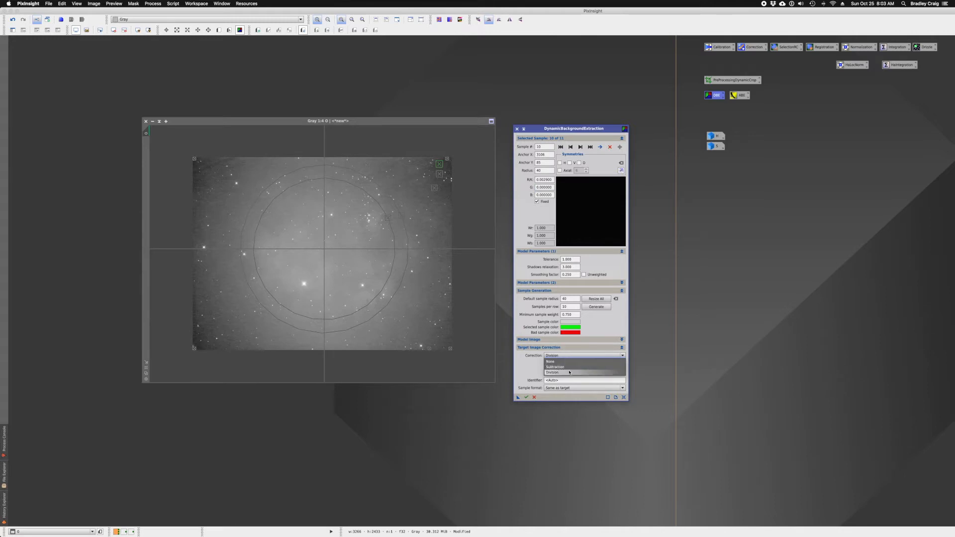
click(571, 373)
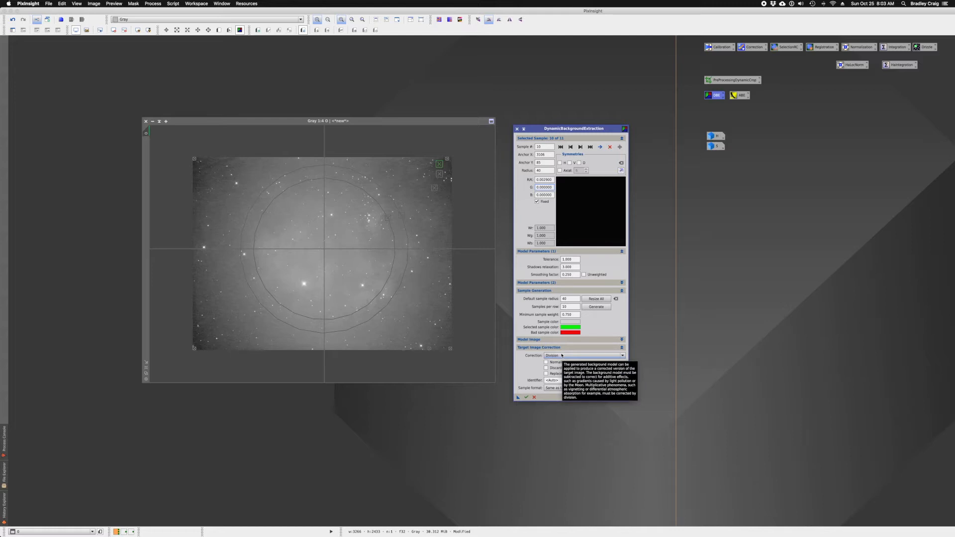
click(564, 357)
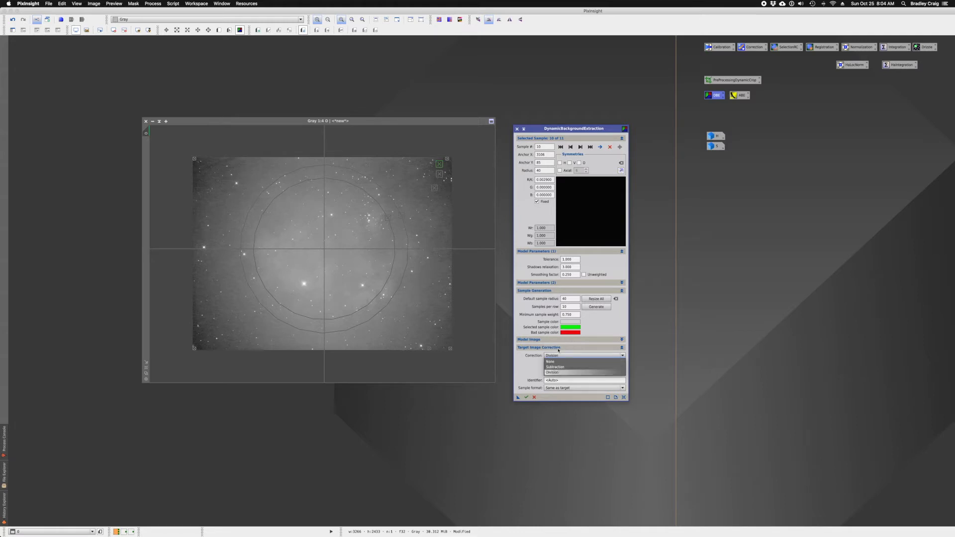
click(532, 372)
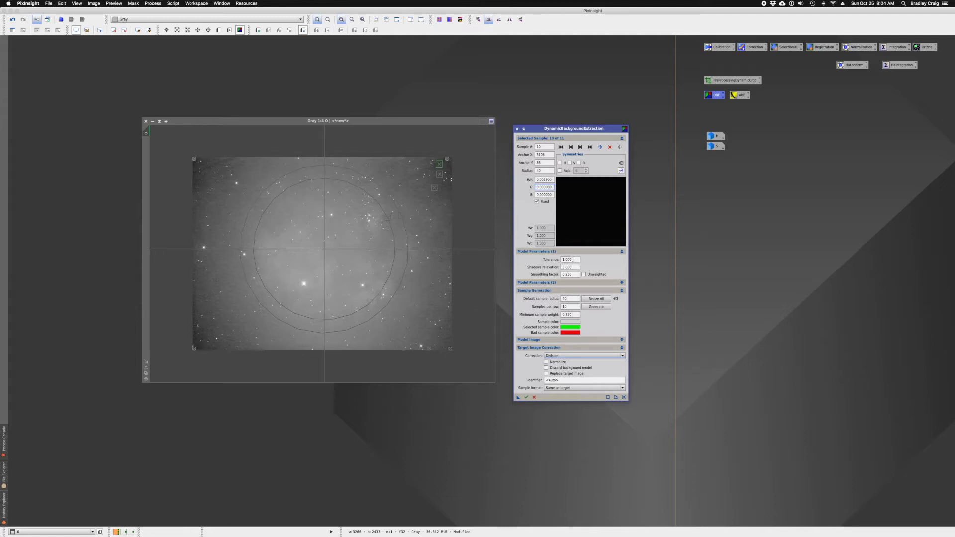
Step: Try a tolerance of 0.3 with a default sample radius of 10
mouse_move(571, 261)
drag(576, 259, 558, 261)
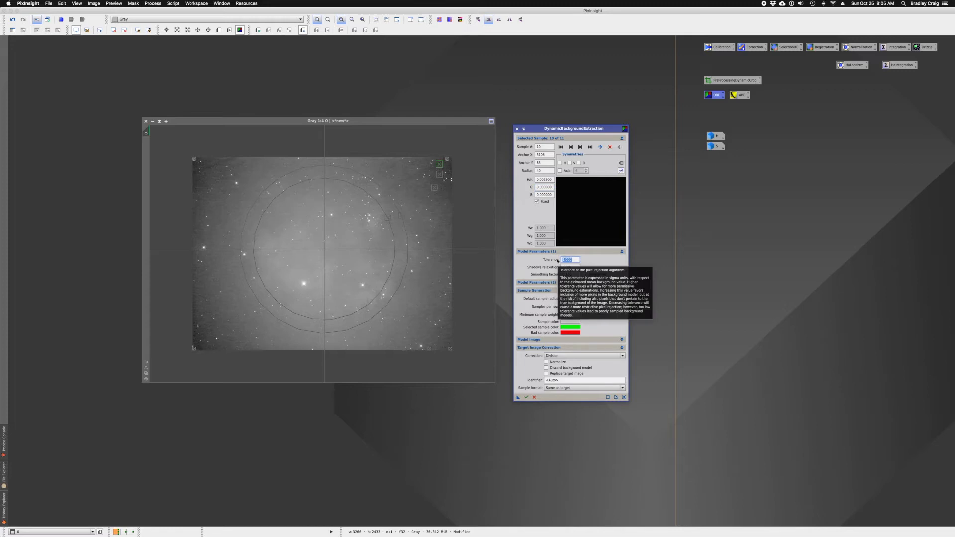
text(0.3)
key(Tab)
drag(571, 298, 550, 297)
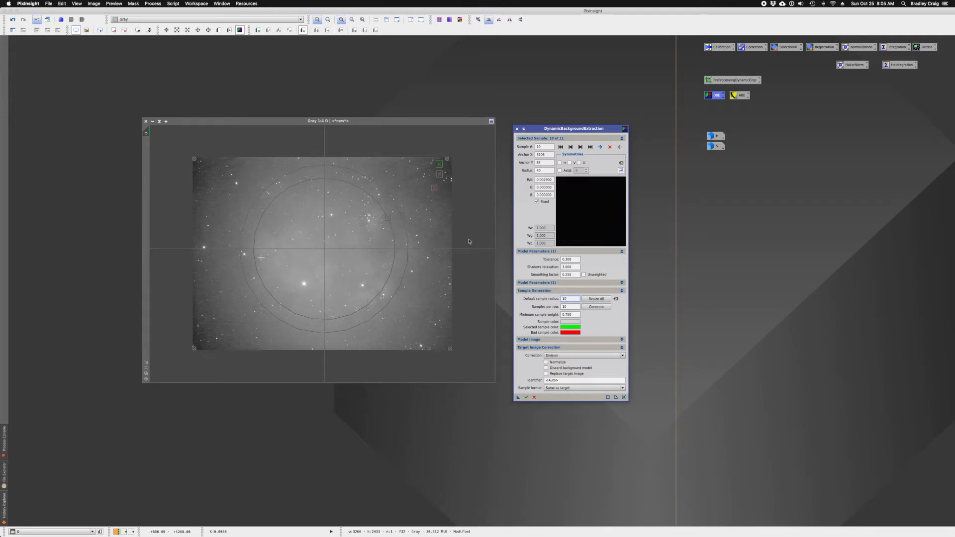
Step: Try a different tolerance on the samples, and cancel the DynamicBackgroundExtraction session
drag(572, 259, 568, 260)
text(4)
key(Tab)
mouse_move(722, 149)
text(3.000)
click(535, 397)
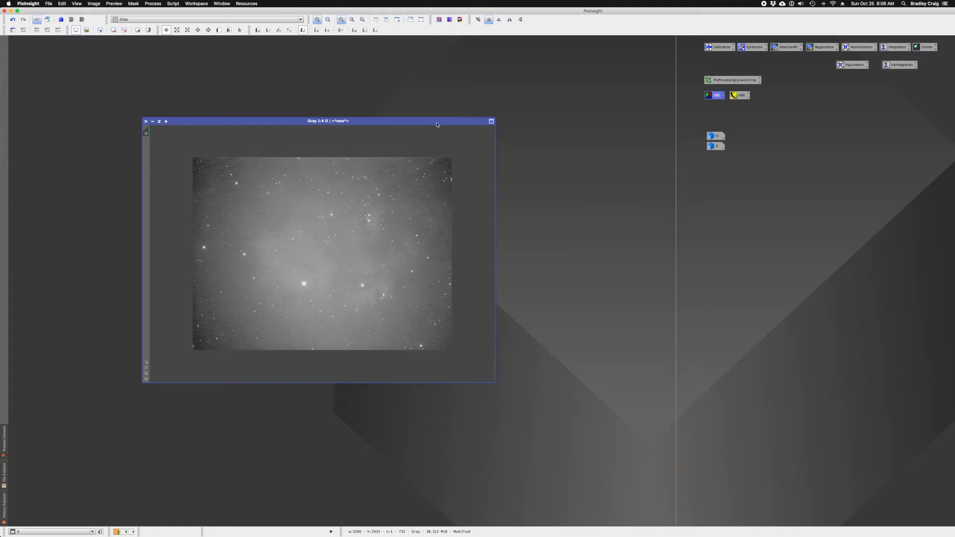
Step: Restore the standard autostretch on the O image, load the saved DynamicBackgroundExtraction sample set onto it, and close the process
click(138, 31)
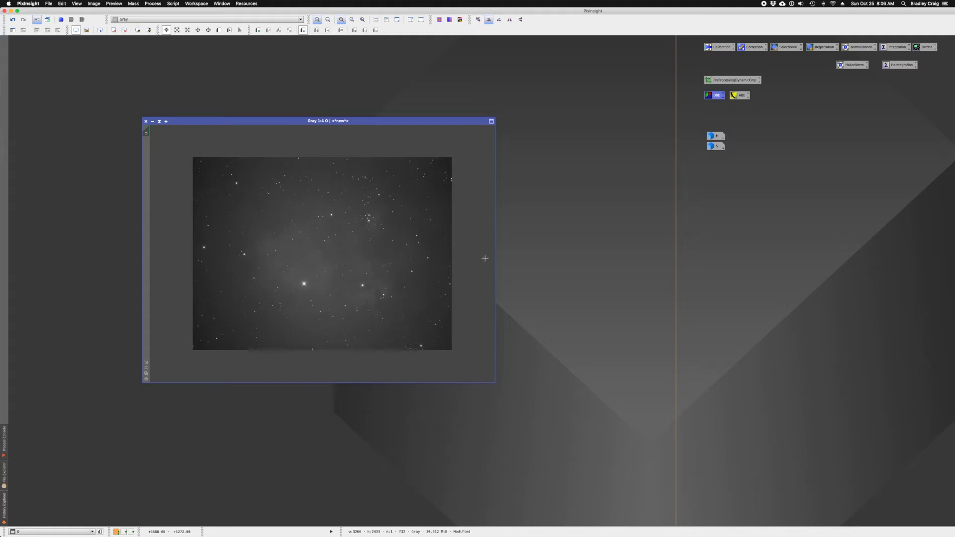
double_click(716, 95)
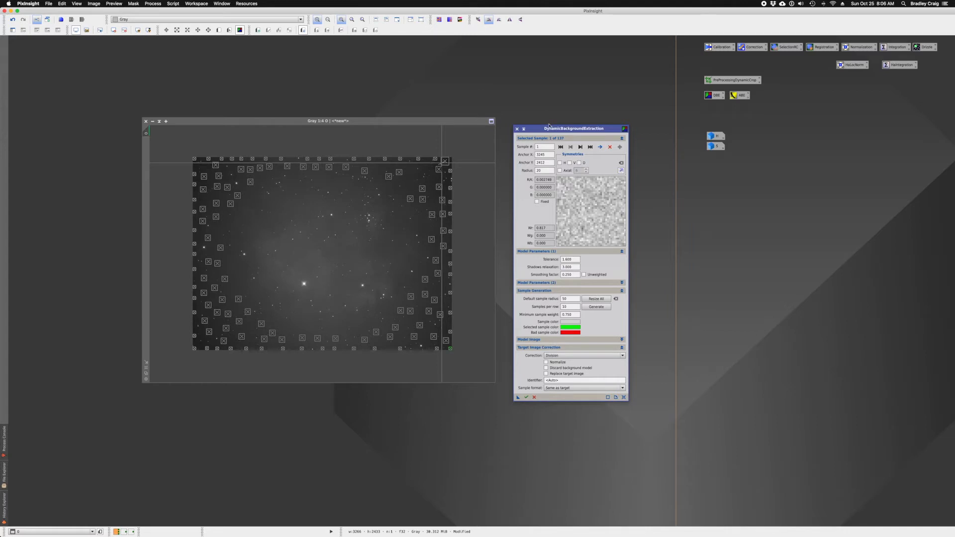
drag(549, 126, 550, 120)
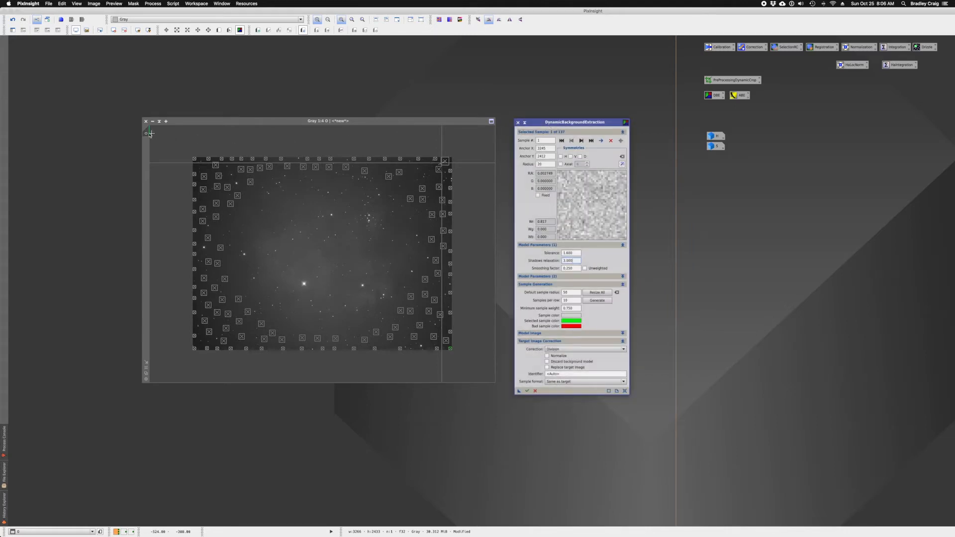
mouse_move(146, 135)
click(536, 392)
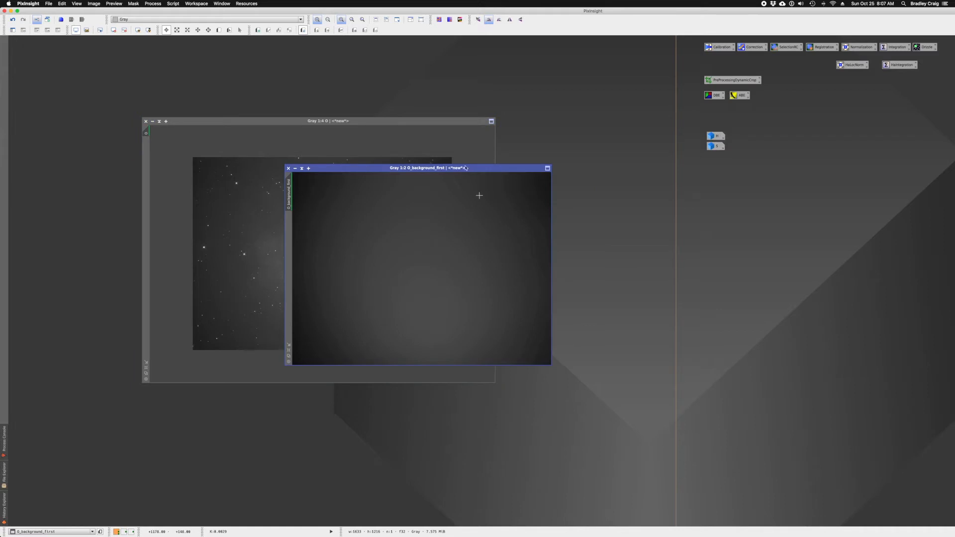
Step: Examine the O_background_first model's brightness pattern at enlarged and reduced sizes
drag(465, 168, 406, 165)
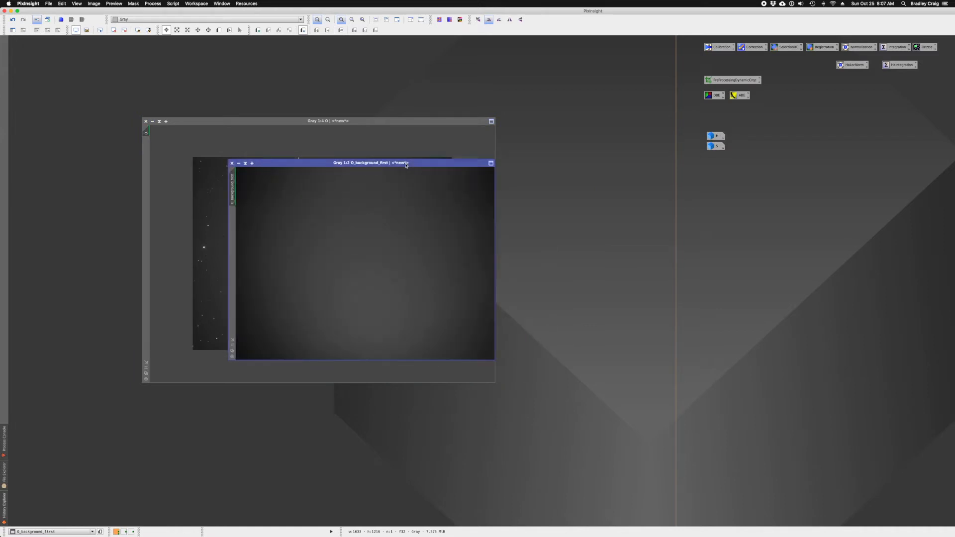
double_click(406, 165)
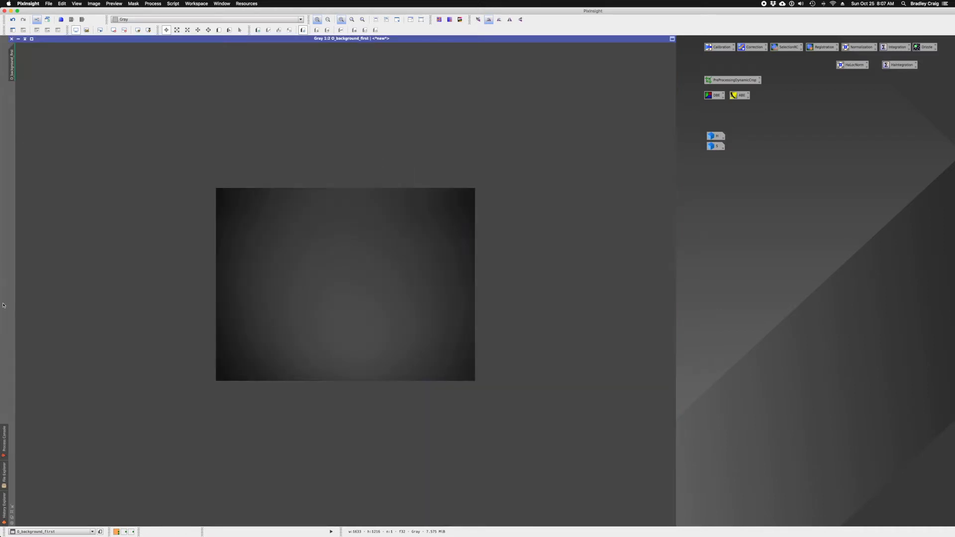
click(4, 507)
click(32, 39)
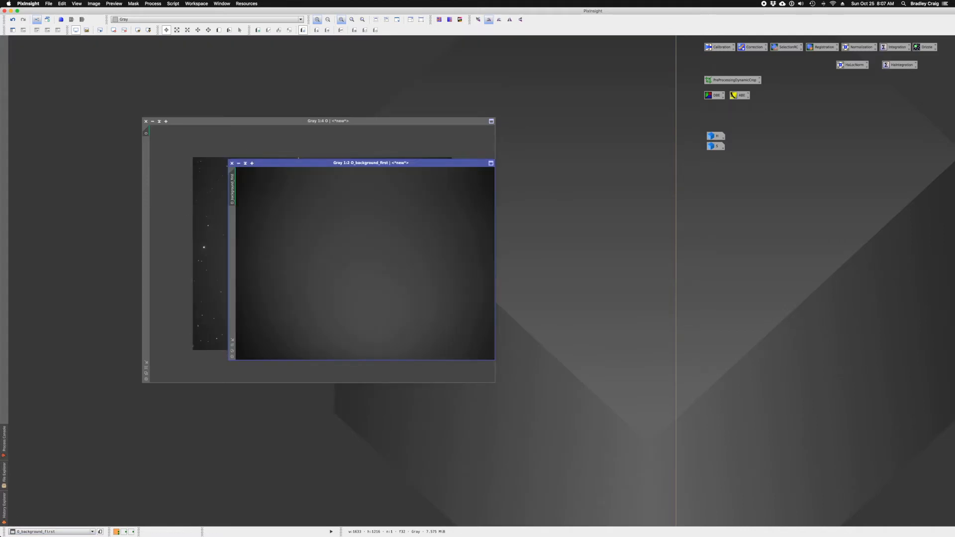
click(233, 346)
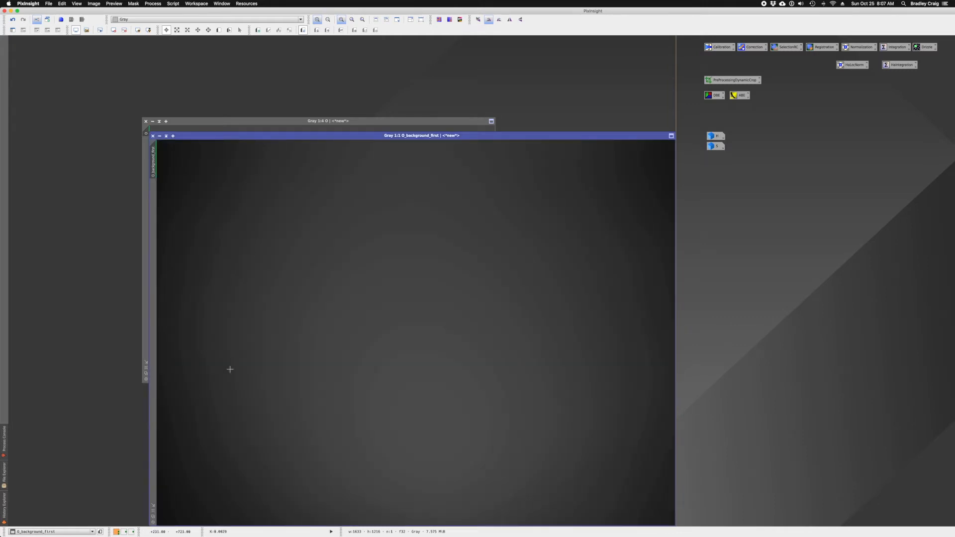
scroll(243, 364, down, 3)
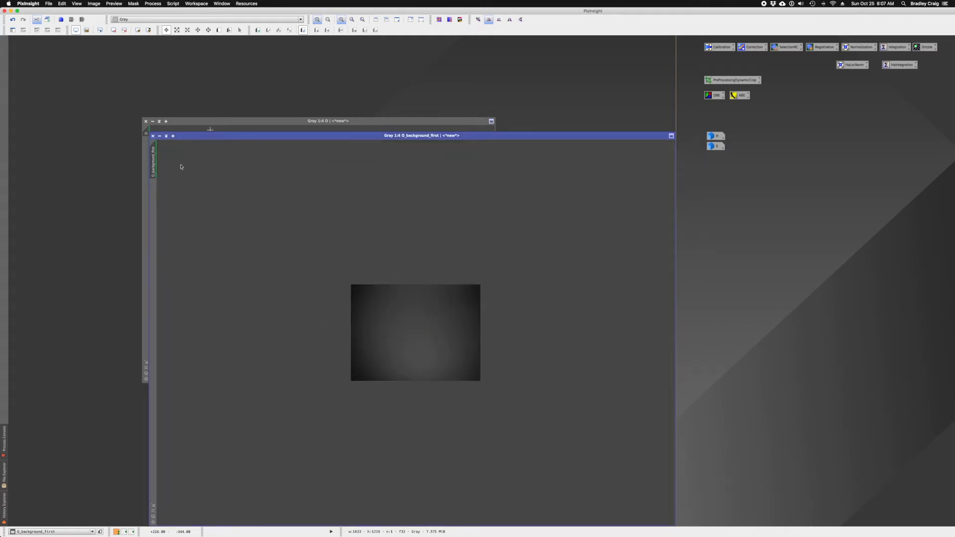
Step: Inspect the O background model's falloff from centre to corners at several zoom levels between 1:1 and 1:4
click(152, 517)
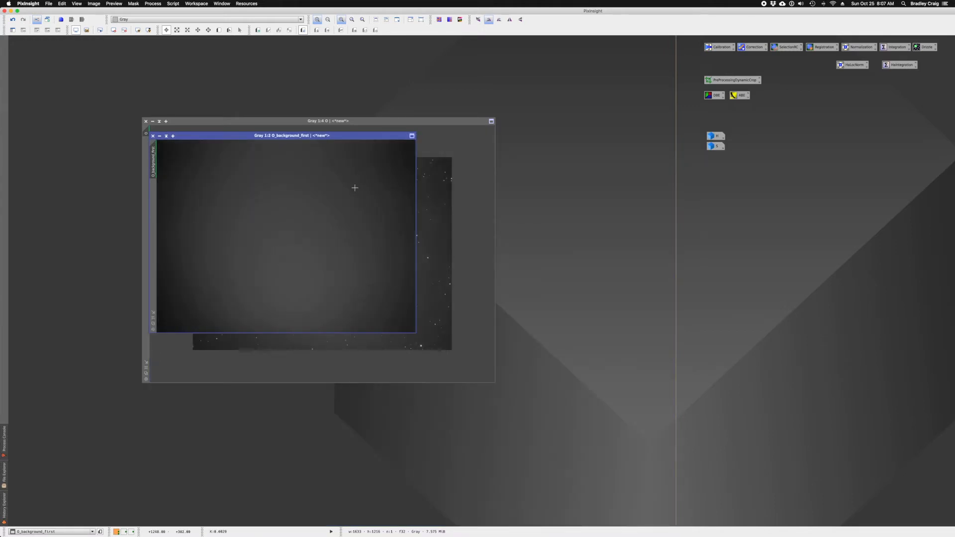
scroll(317, 161, up, 1)
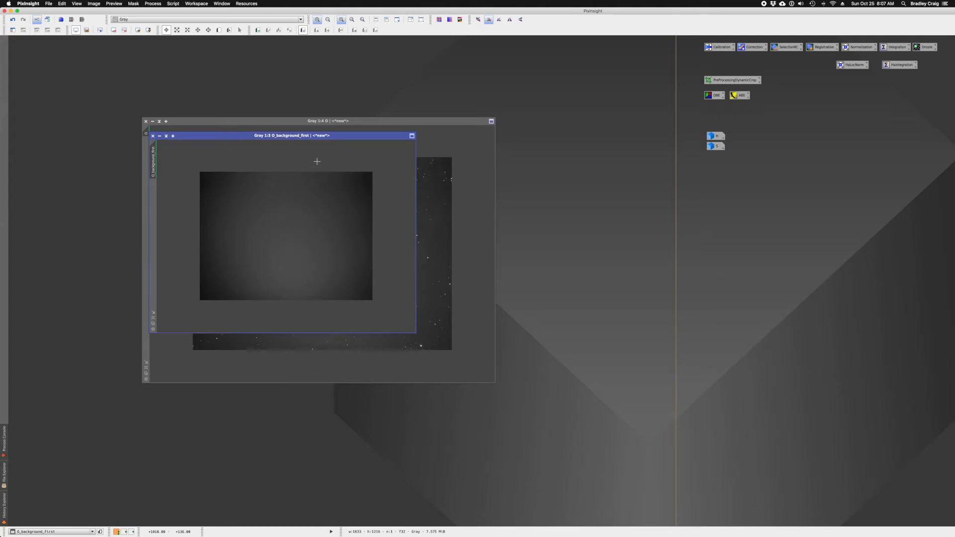
click(154, 313)
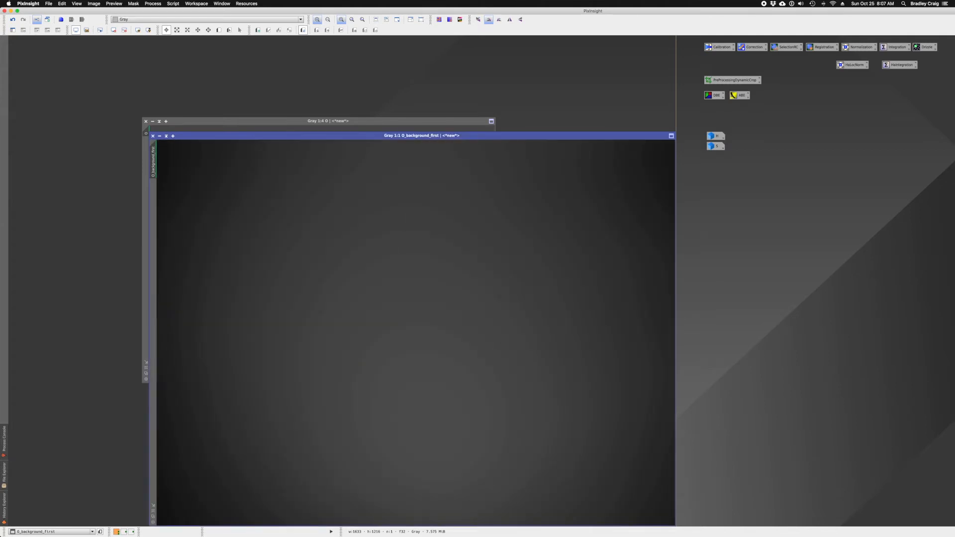
scroll(232, 290, down, 1)
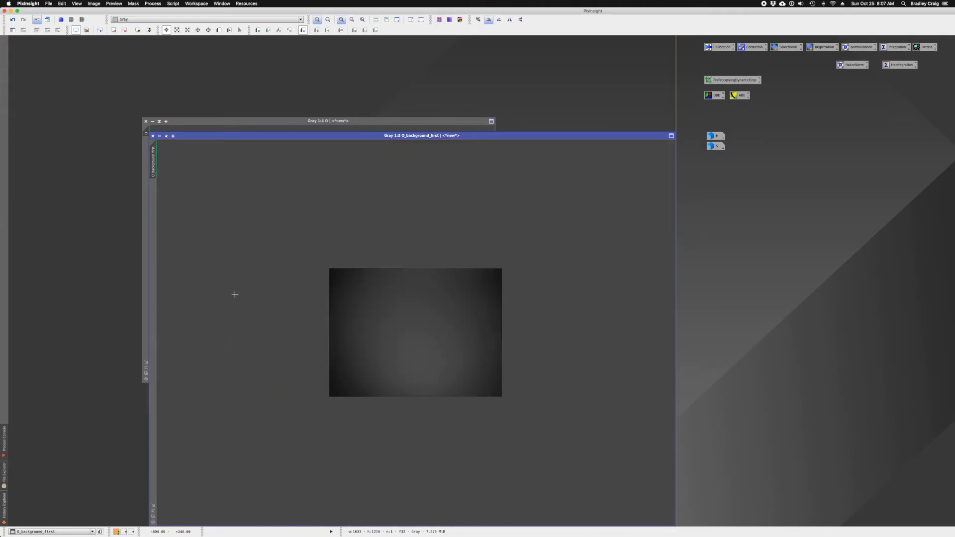
click(155, 506)
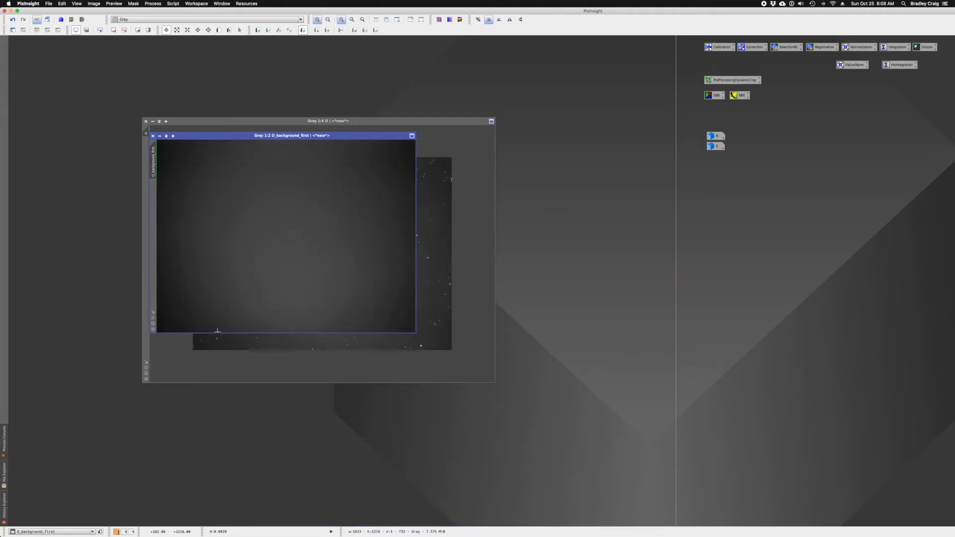
scroll(231, 316, down, 1)
scroll(231, 316, up, 2)
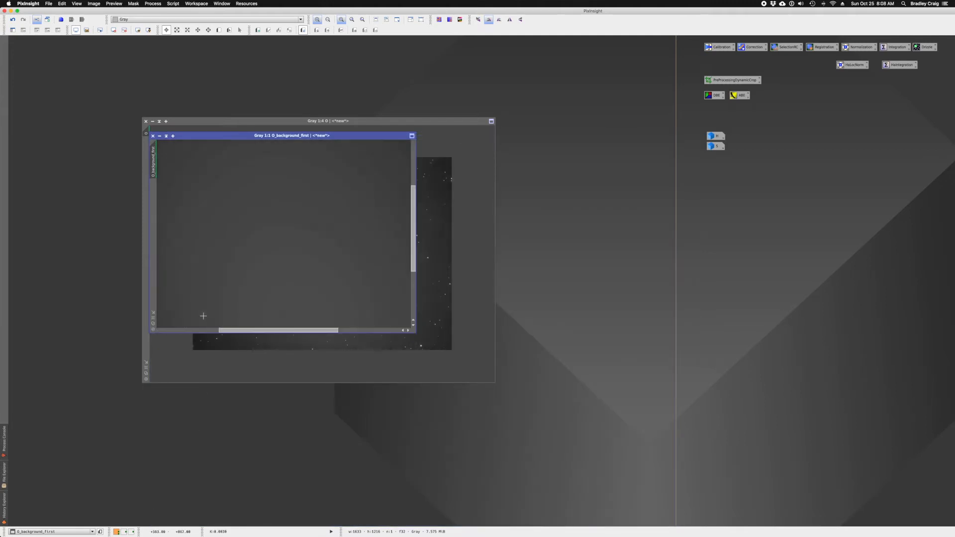
click(153, 314)
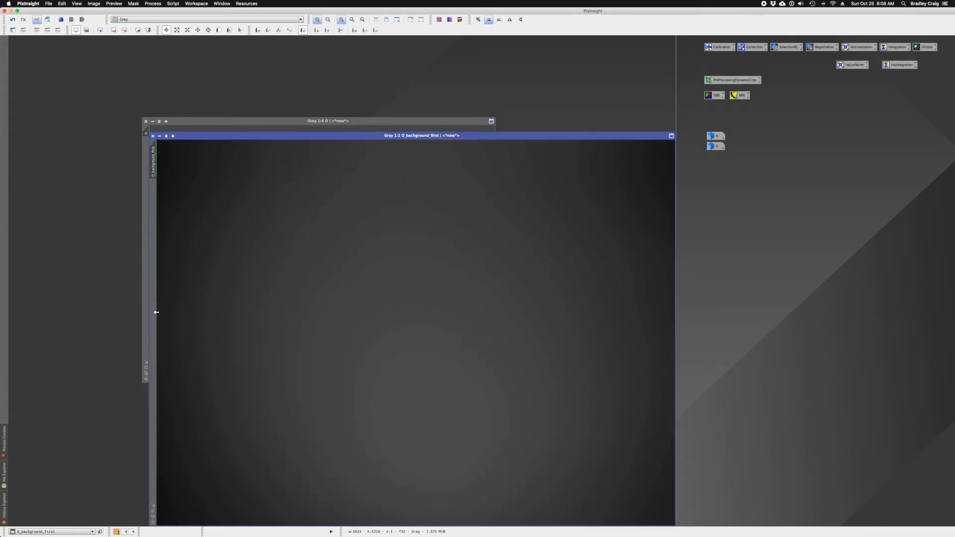
scroll(200, 308, down, 1)
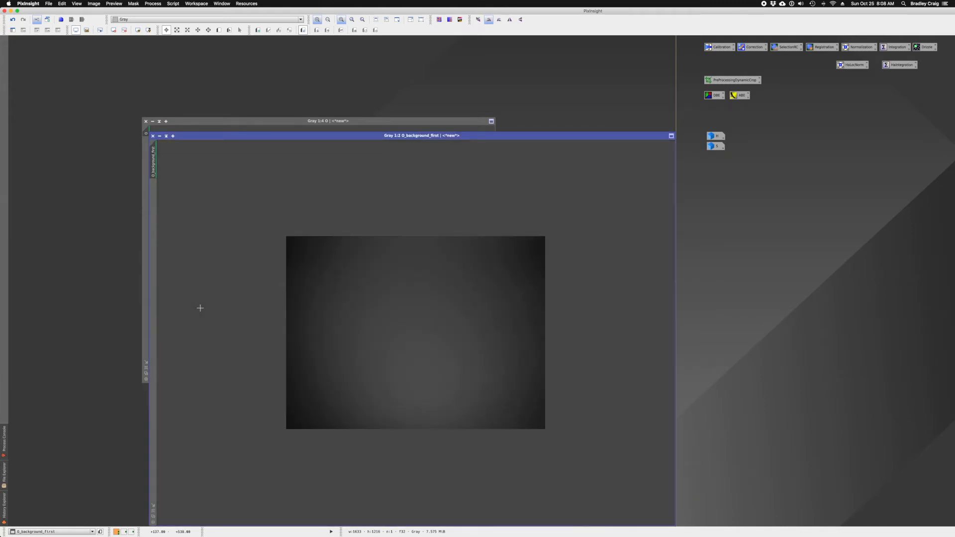
click(153, 505)
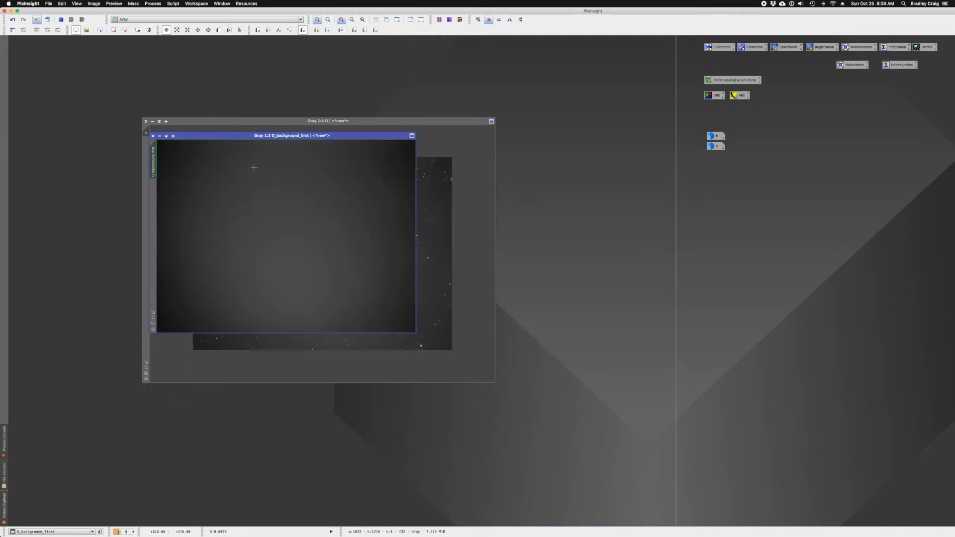
Step: Move the background model beside the other images, place O_DBE_first over O, and apply the standard autostretch to O_DBE_first
drag(244, 136, 279, 158)
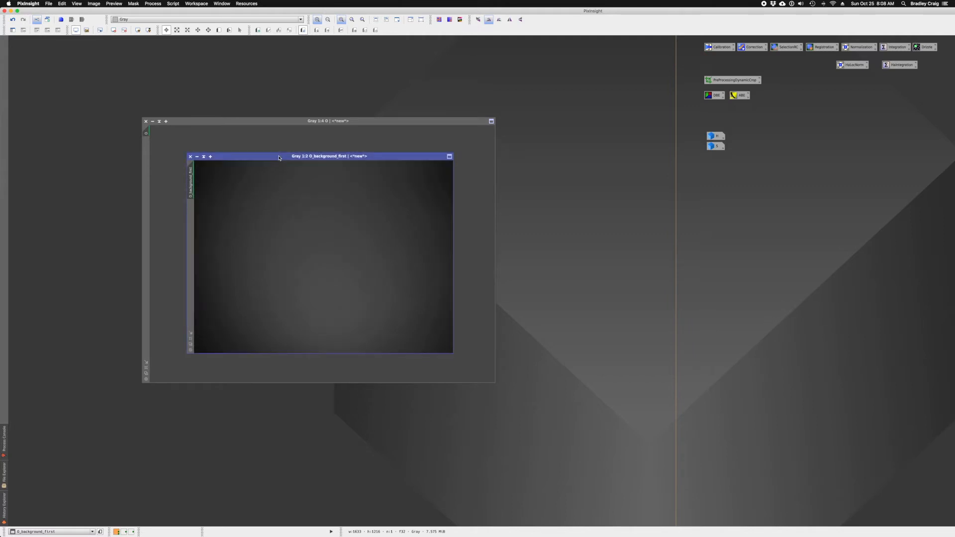
key(super+Page_Down)
key(super+Page_Down)
key(super+Page_Down)
key(super+Page_Down)
drag(278, 157, 639, 186)
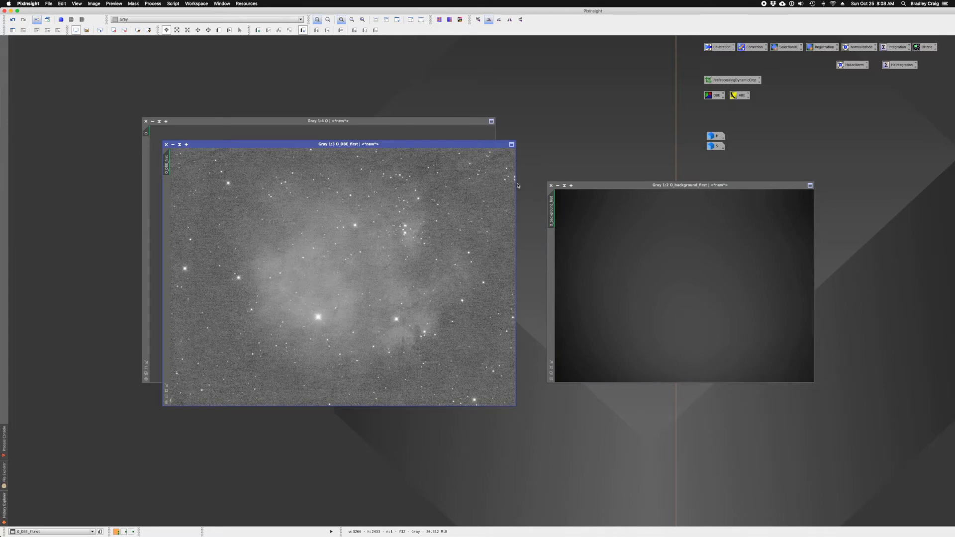
drag(435, 145, 416, 124)
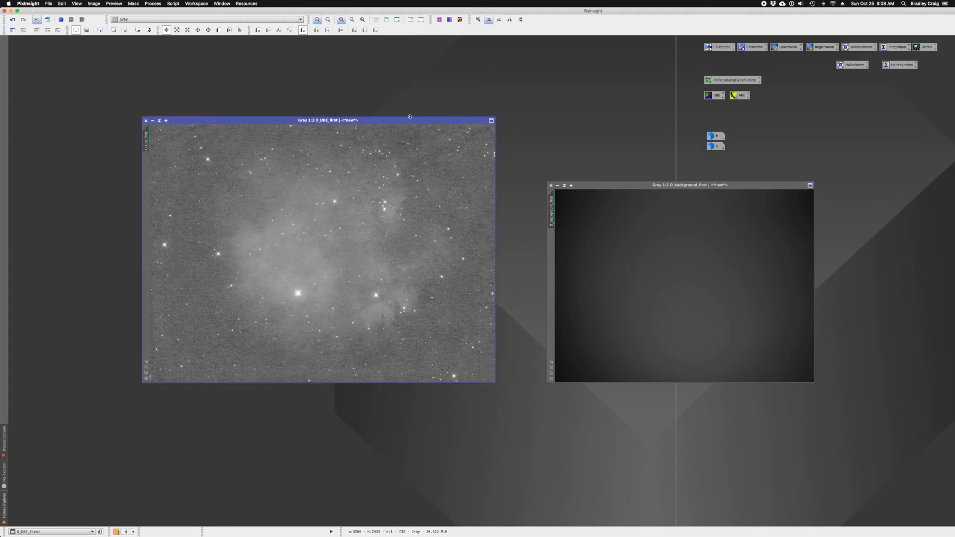
click(125, 30)
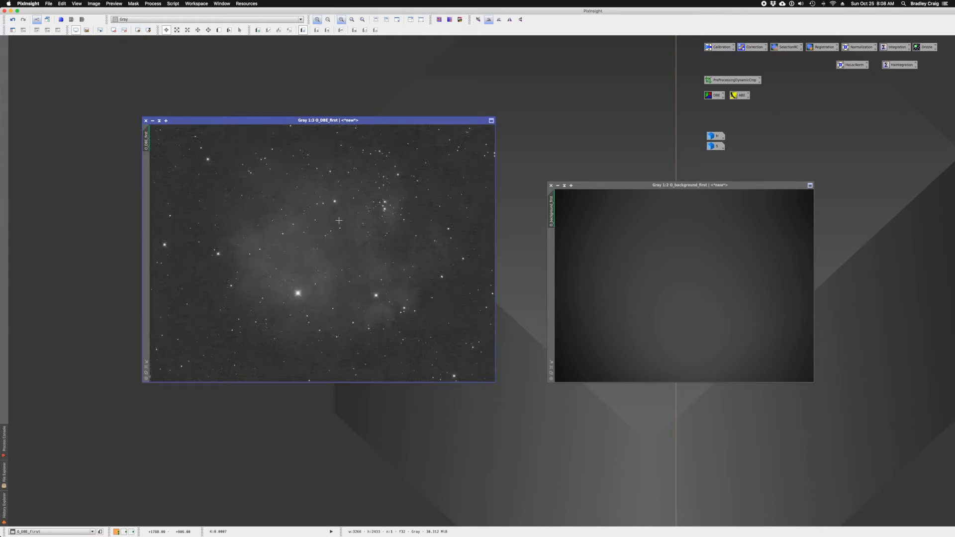
Step: Minimize the background model, display O at 1:3, and align the O and O_DBE_first windows exactly over each other
key(ctrl+Tab)
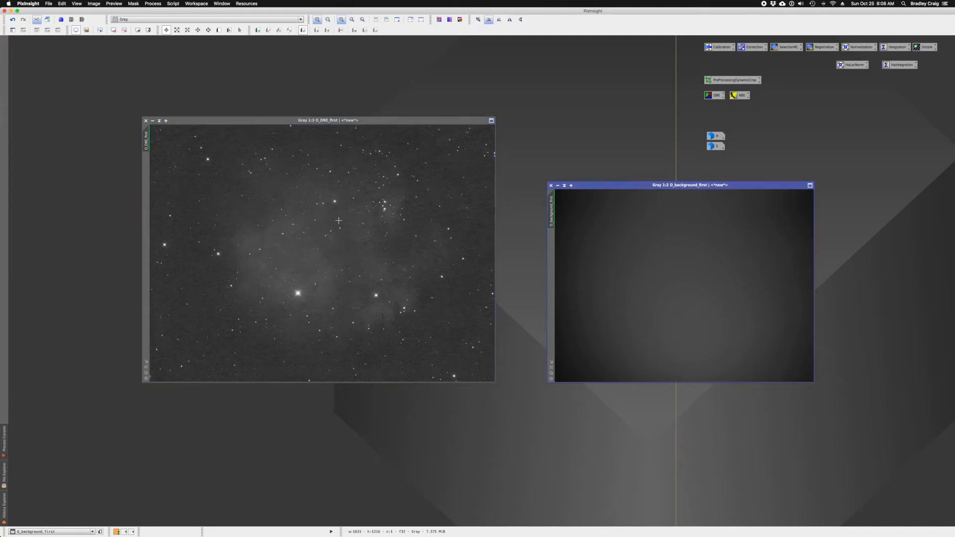
click(558, 185)
drag(444, 123, 441, 128)
click(440, 121)
scroll(451, 175, up, 1)
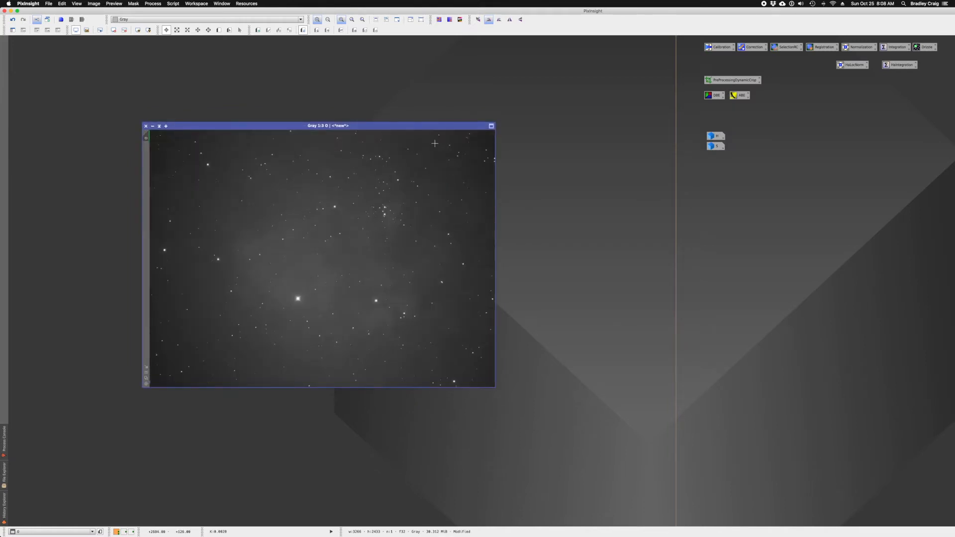
mouse_move(422, 129)
mouse_down()
mouse_move(422, 137)
mouse_move(422, 129)
mouse_up()
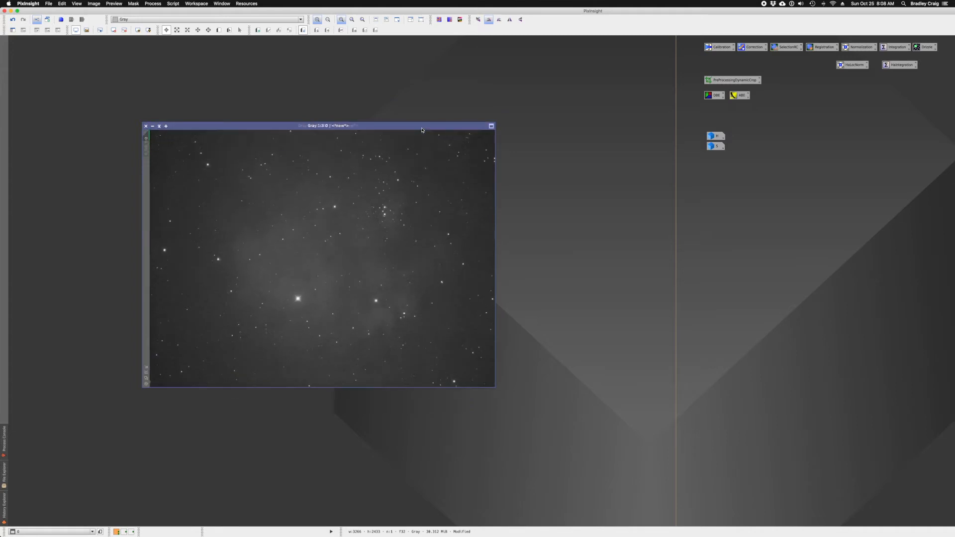
Step: Compare O and O_DBE_first by alternating between them under the standard autostretch
key(super+Page_Down)
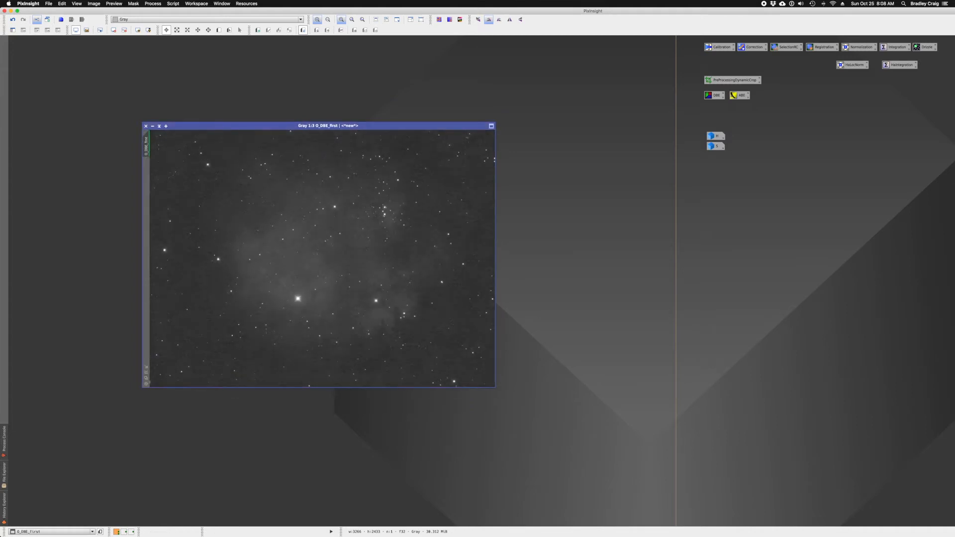
key(super+Page_Down)
key(super+Page_Down)
key(super+Page_Down)
key(super+Page_Down)
key(super+Page_Down)
Step: Apply the boosted autostretch to both the O and O_DBE_first images
click(149, 31)
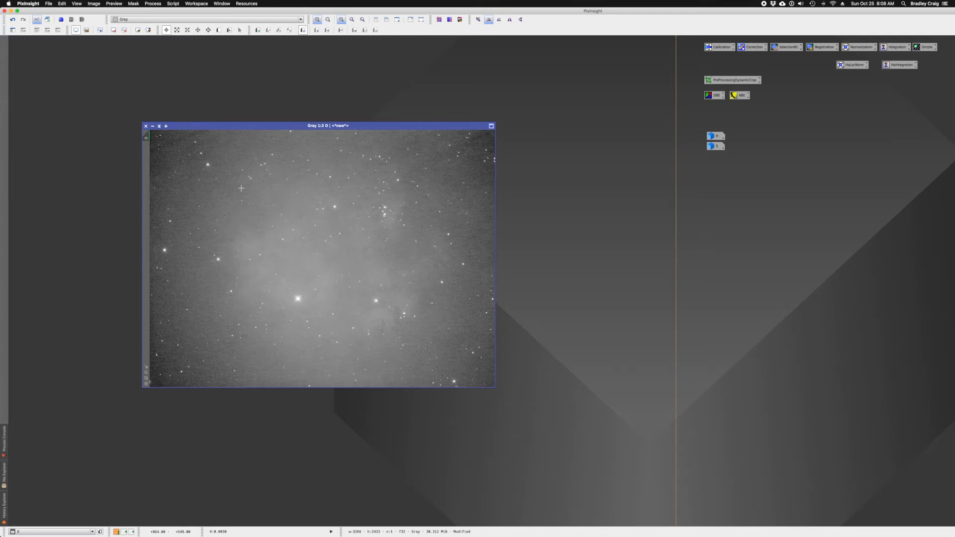
key(super+Page_Down)
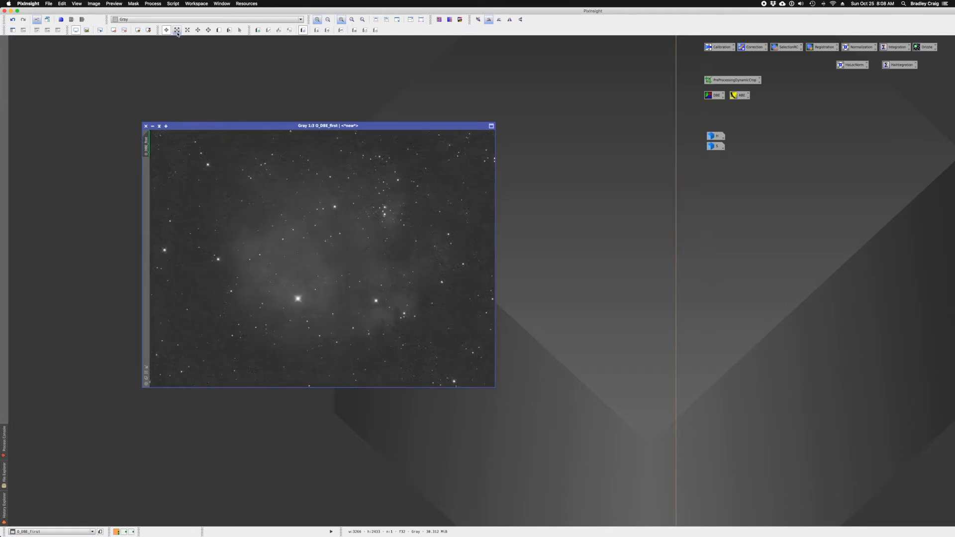
click(148, 30)
Step: Examine the gradient removal by alternating between O and O_DBE_first under the boosted autostretch
key(super+Page_Down)
key(super+Page_Down)
key(super+Page_Down)
key(super+Page_Down)
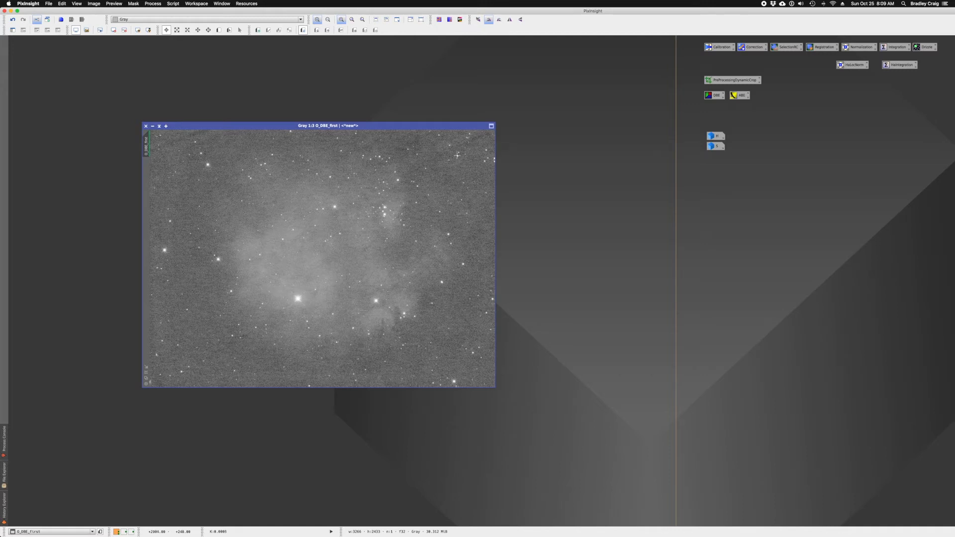
key(super+Page_Up)
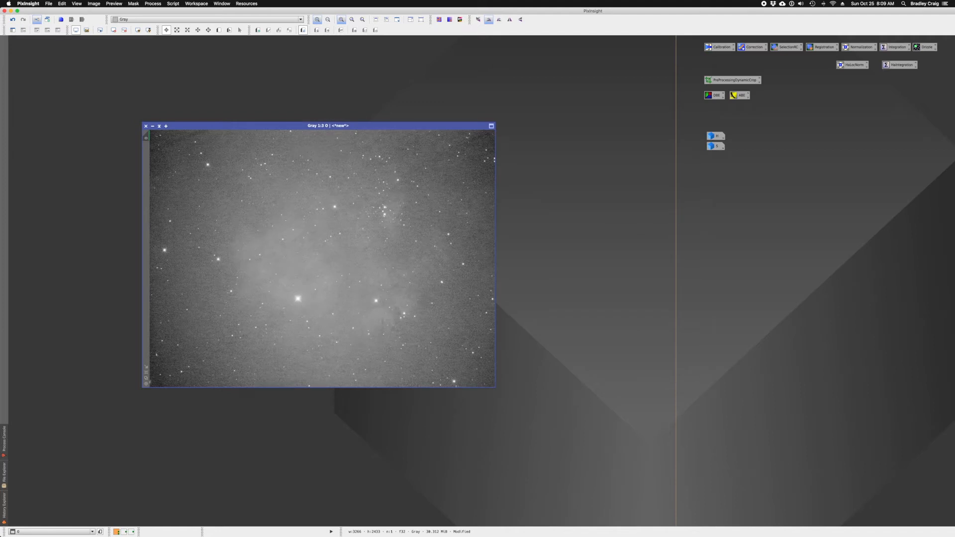
key(super+Page_Up)
key(super+Page_Up)
key(super+Page_Up)
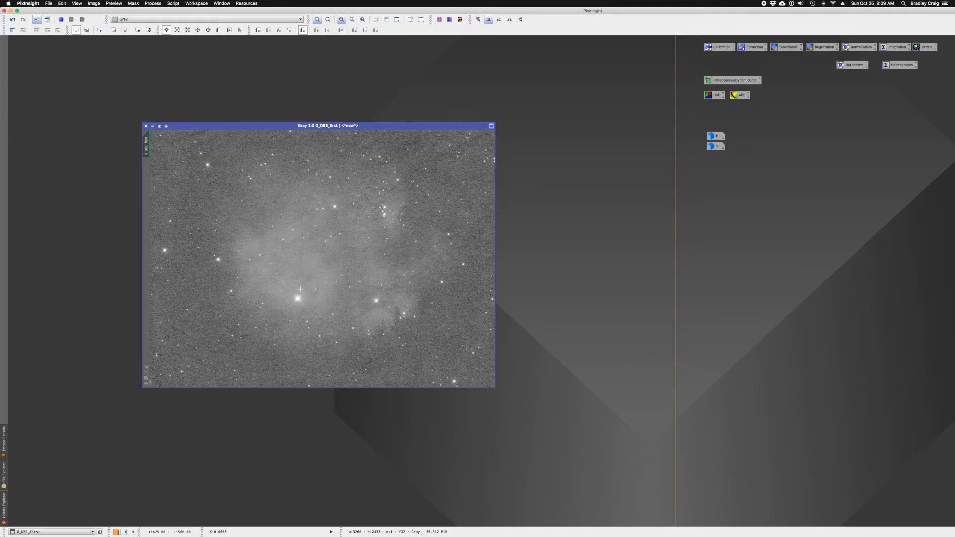
key(super+Page_Up)
key(super+Page_Up)
key(super+Page_Up)
key(super+Page_Up)
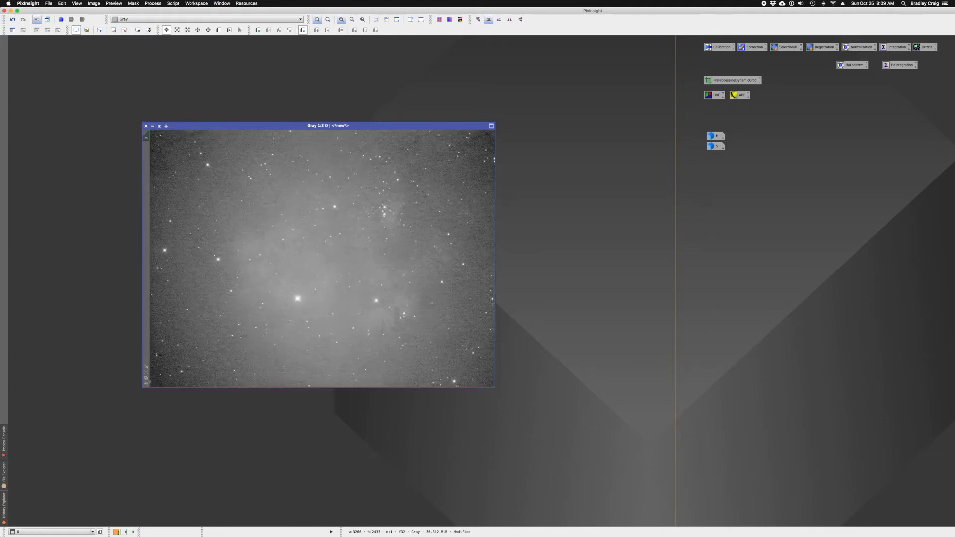
key(super+Page_Up)
key(super+Page_Up)
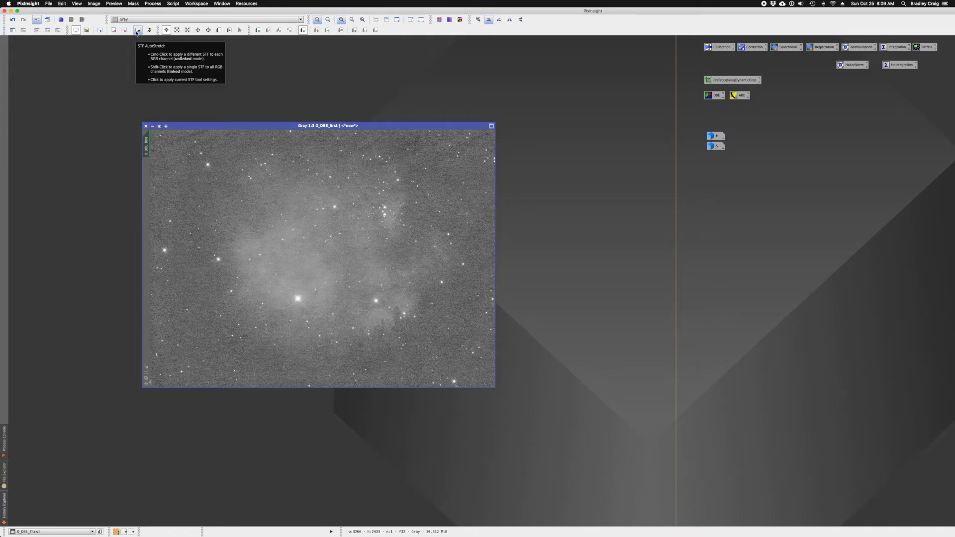
Step: Restore the standard autostretch on O_DBE_first and minimize both the O_DBE_first and O images
click(137, 30)
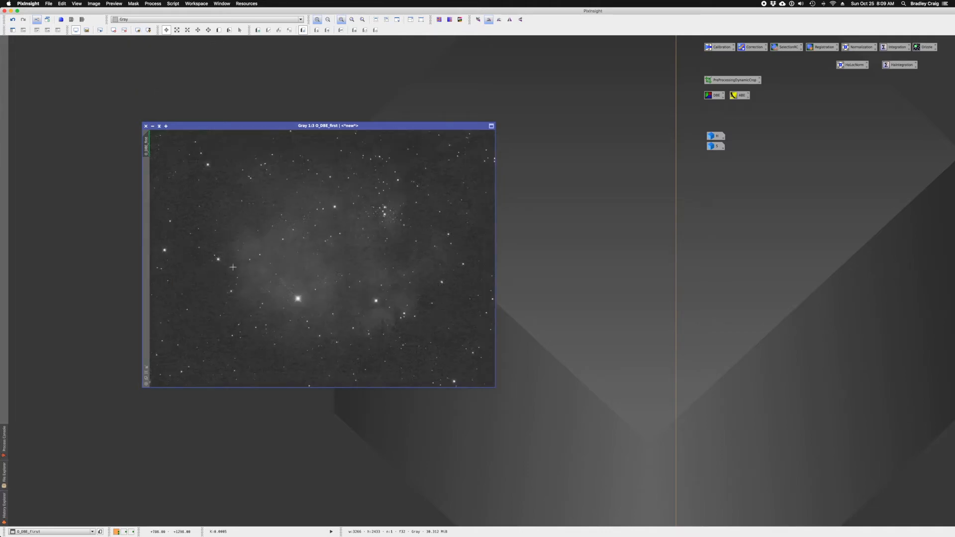
click(153, 127)
click(153, 126)
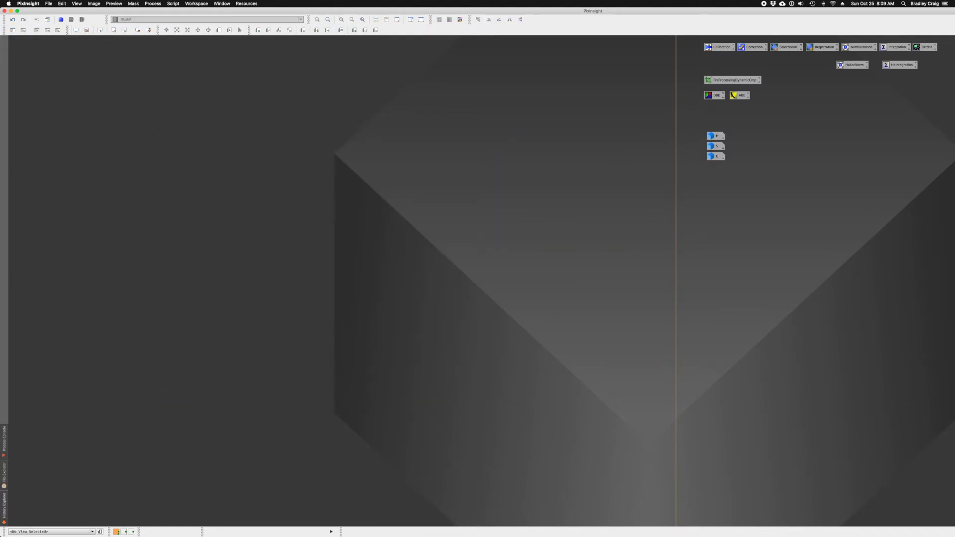
Step: Restore the minimized S image, display it whole at 1:3, and reposition its window in the workspace
double_click(717, 150)
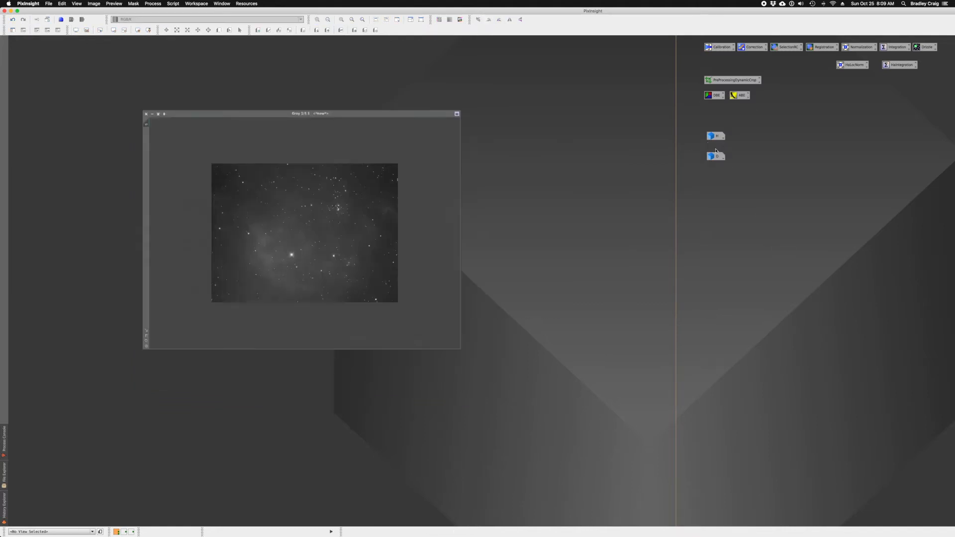
scroll(358, 211, up, 3)
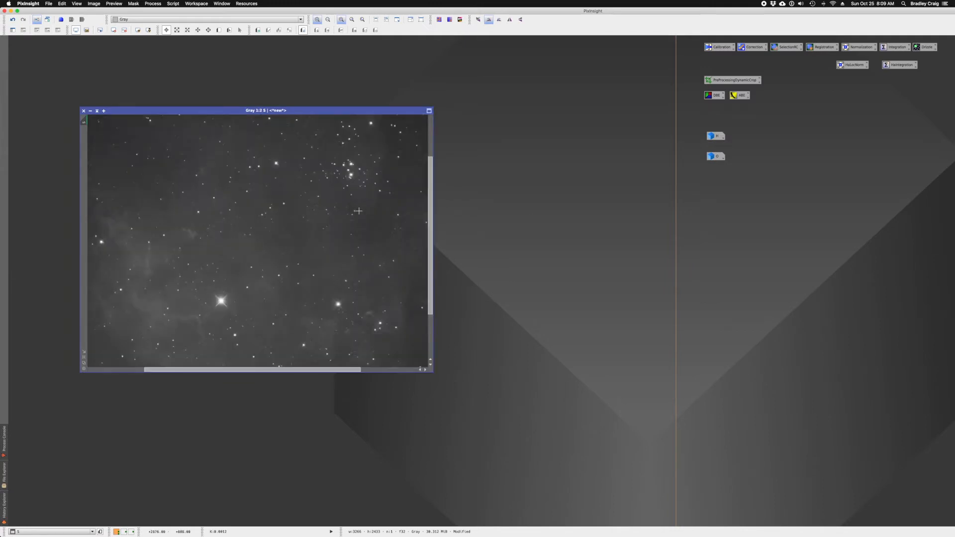
scroll(359, 211, down, 1)
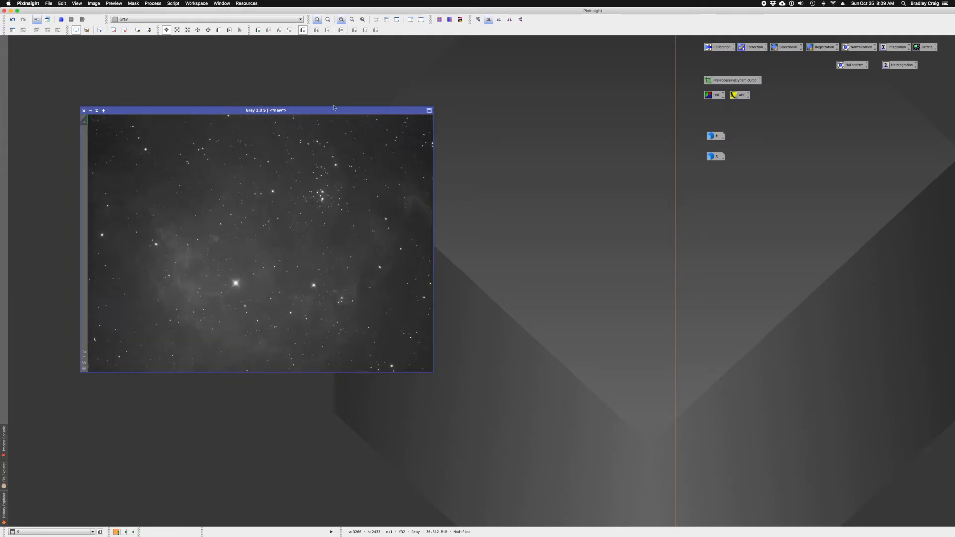
drag(398, 110, 512, 92)
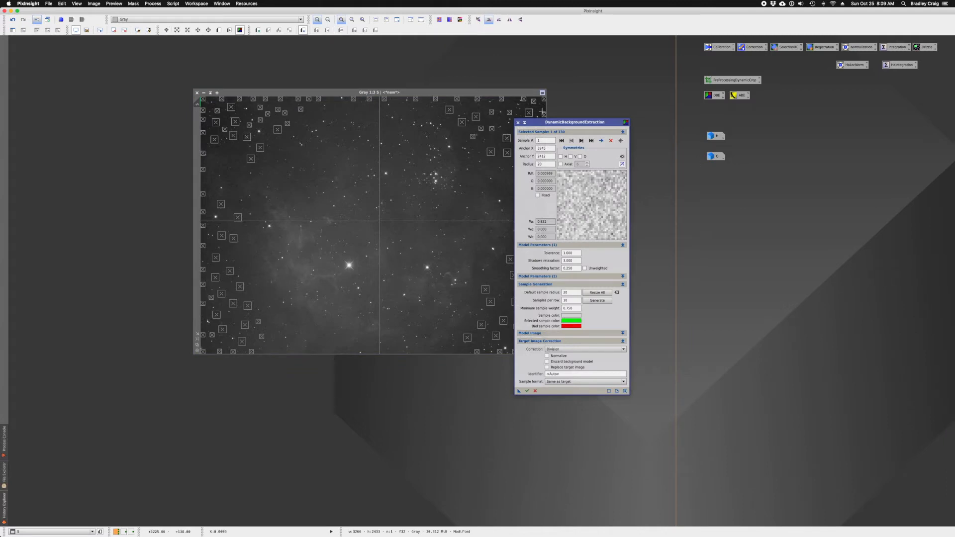
Step: Inspect a background sample near the upper-right edge of image S and cancel the DynamicBackgroundExtraction session
drag(443, 91, 349, 107)
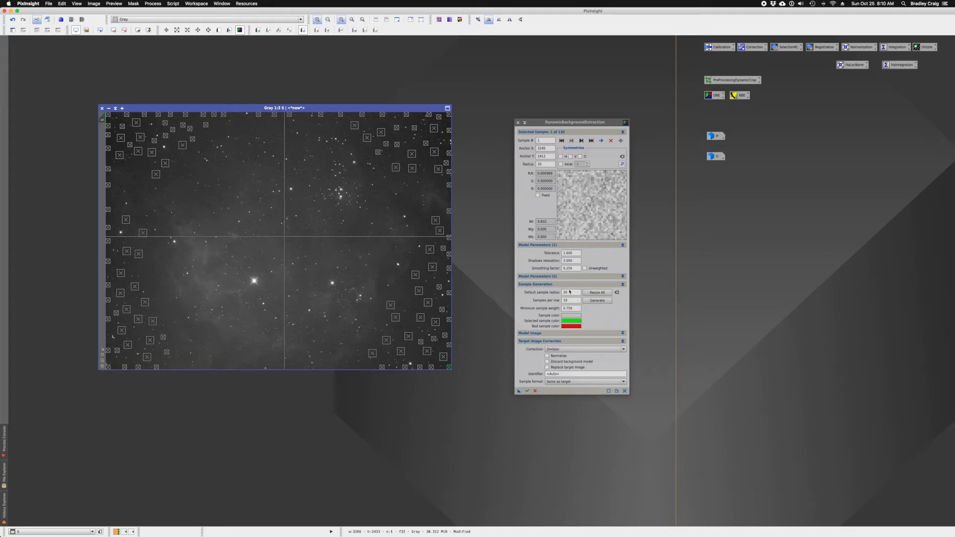
click(435, 152)
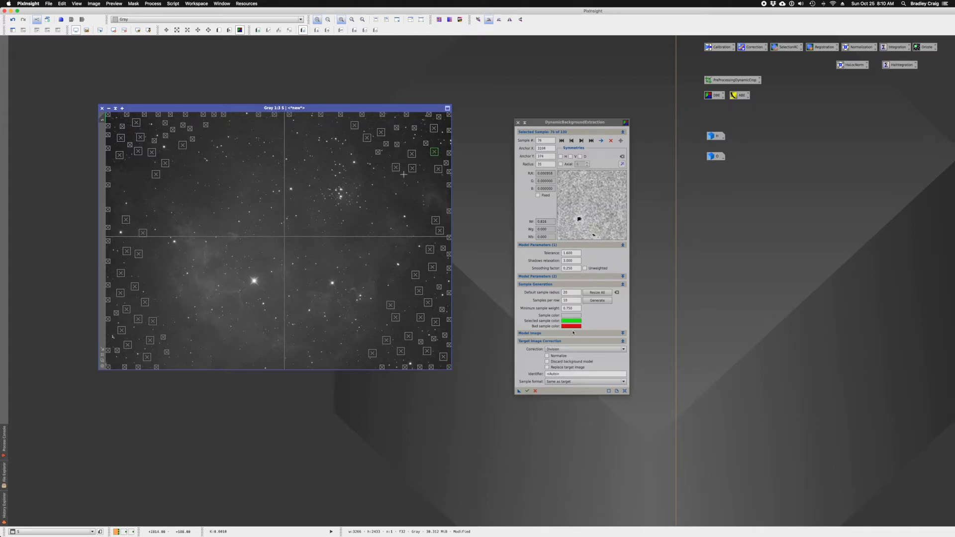
click(535, 391)
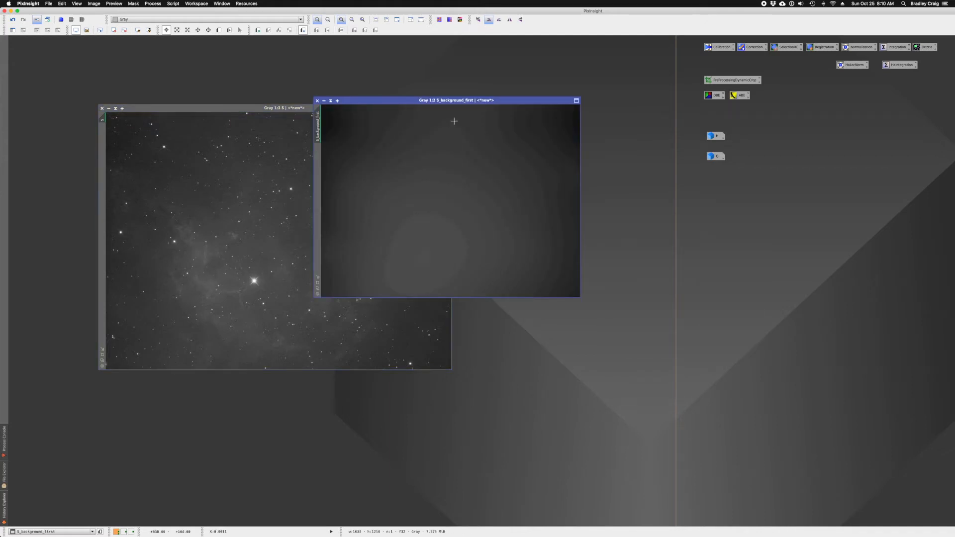
Step: Move S_background_first aside, minimize it, and overlay S_DBE_first on image S to compare the two
drag(433, 101, 594, 133)
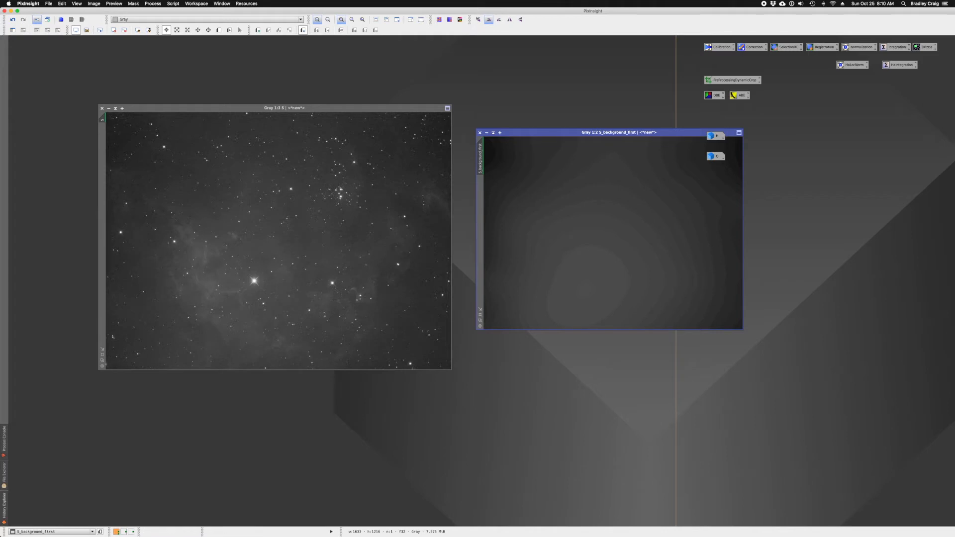
click(480, 133)
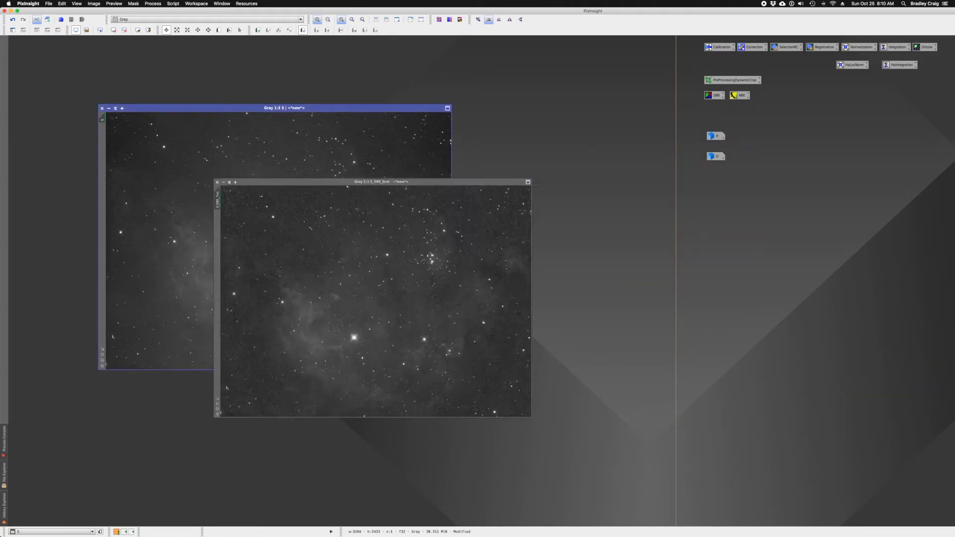
drag(368, 156, 349, 110)
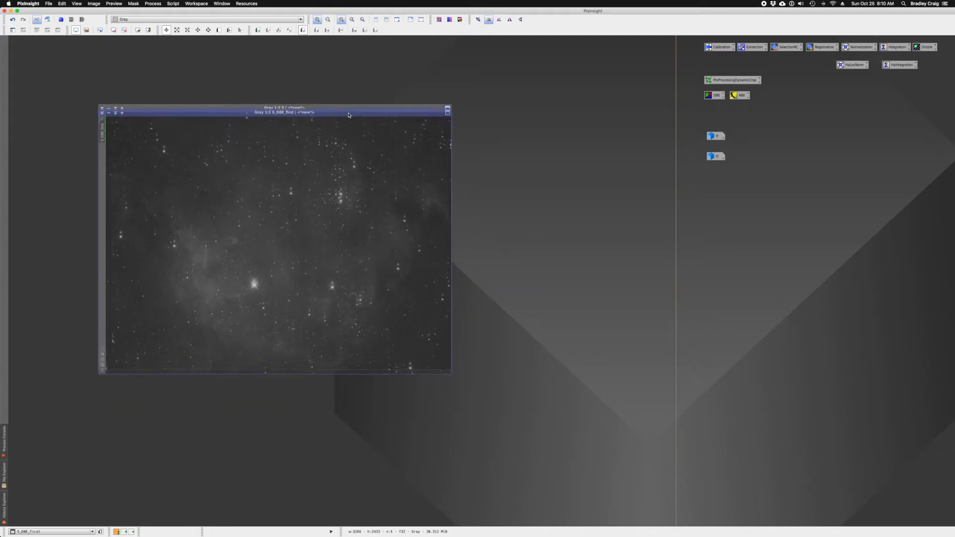
key(ctrl+Tab)
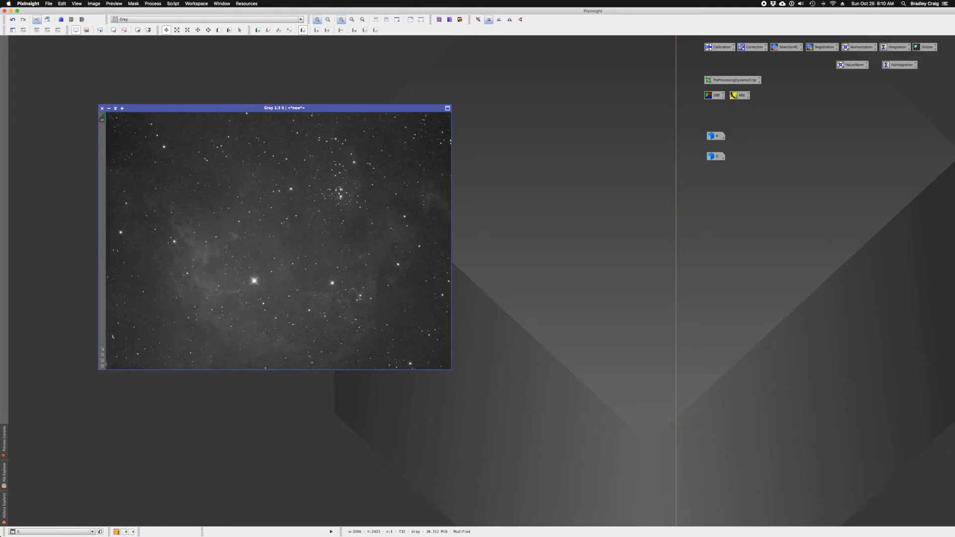
key(ctrl+Tab)
key(ctrl+Tab)
Step: Restore the S_background_first window and line up the S and S_DBE_first windows exactly on top of each other
double_click(940, 401)
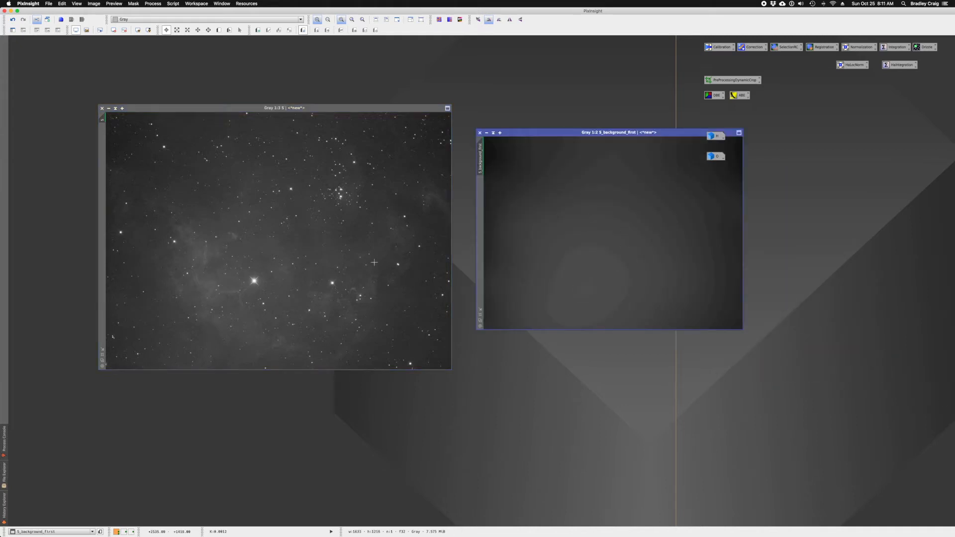
click(291, 275)
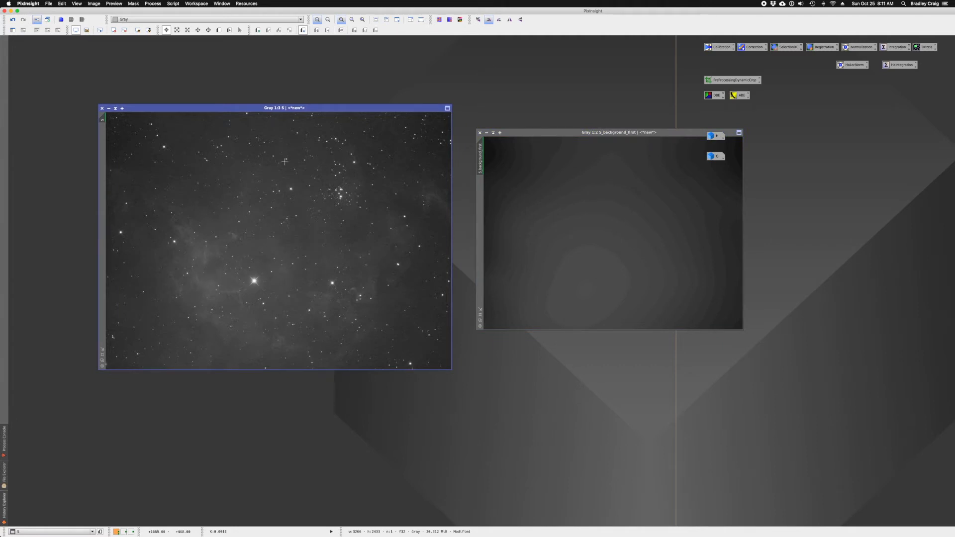
key(ctrl+Tab)
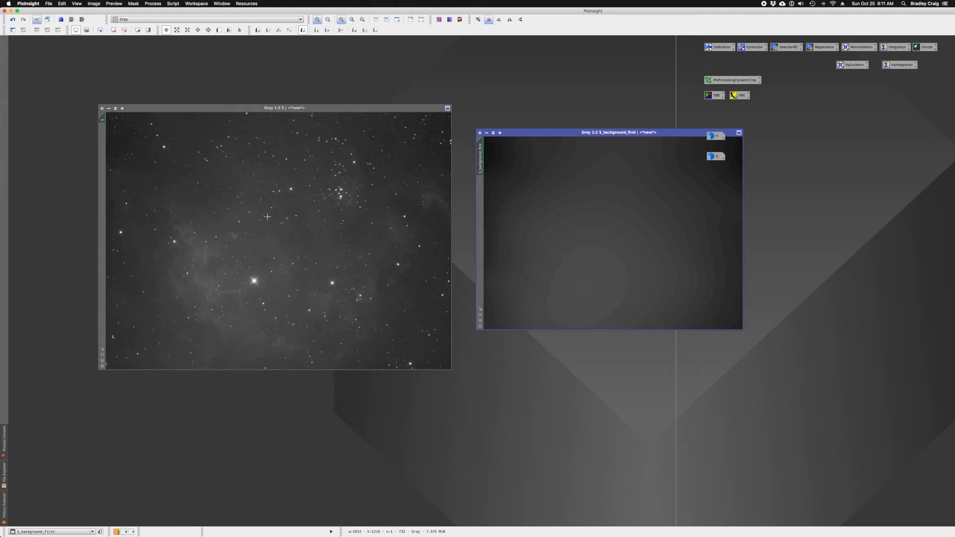
drag(277, 108, 278, 112)
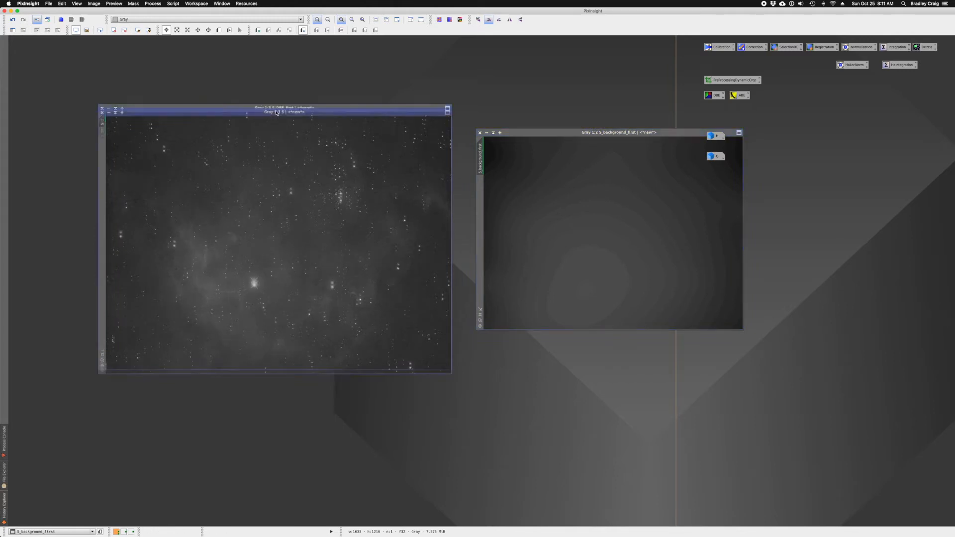
click(276, 108)
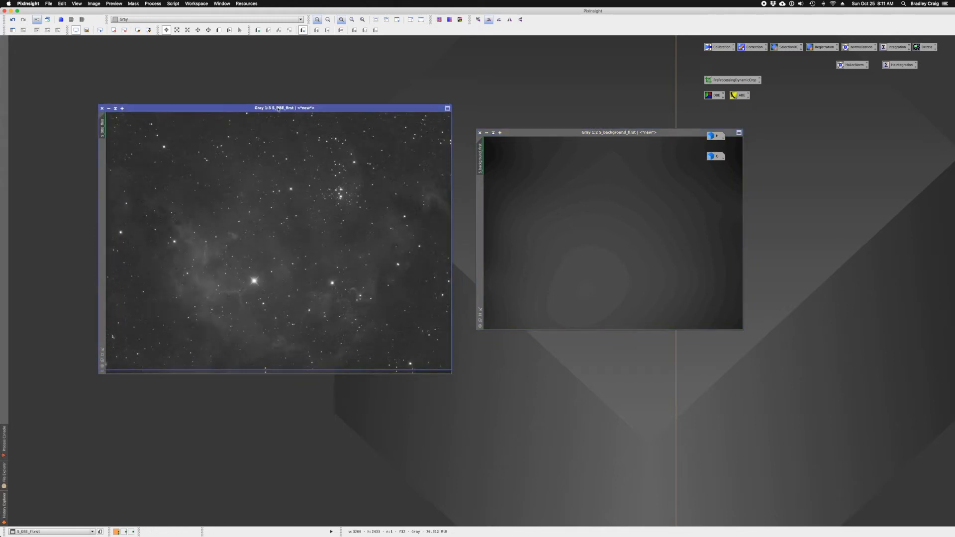
drag(276, 107, 278, 112)
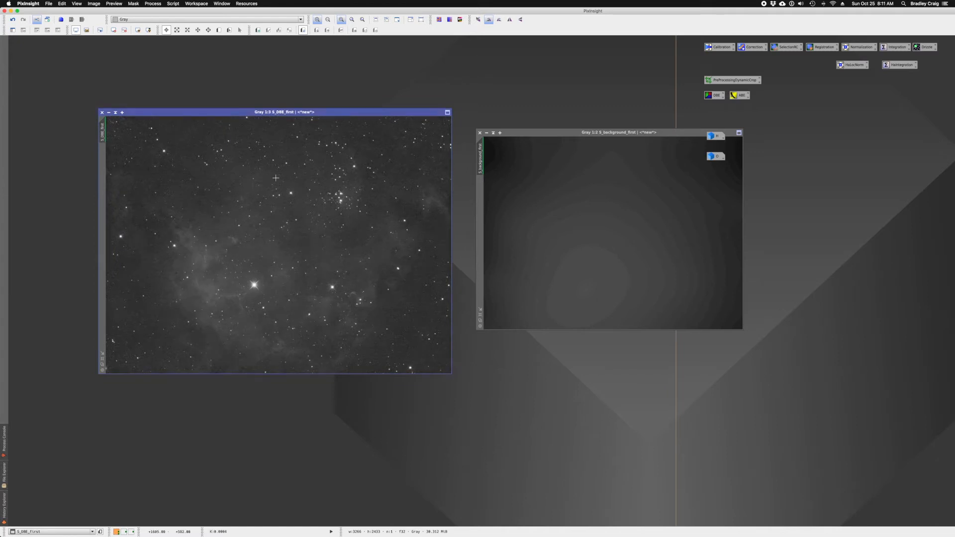
Step: Alternate between S and S_DBE_first to compare the image before and after background extraction
key(super+Page_Up)
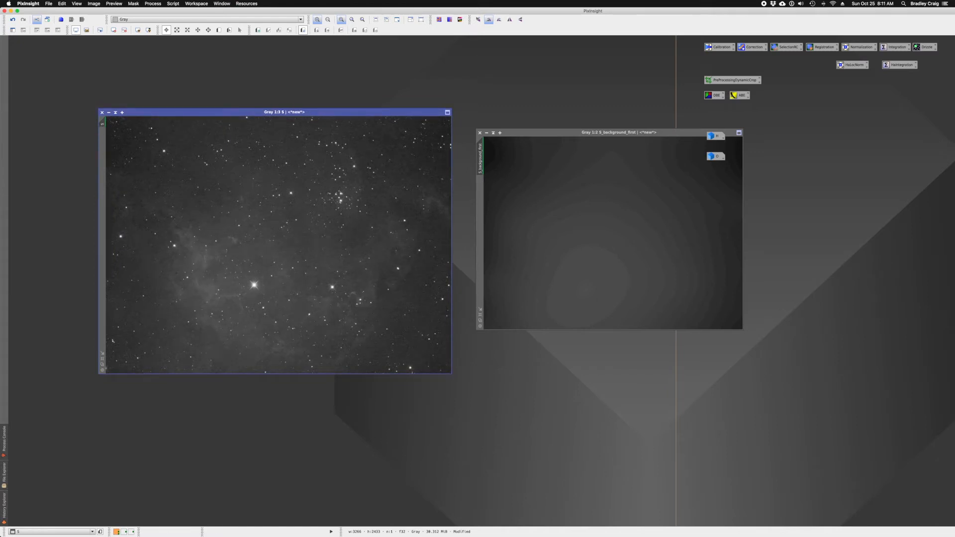
key(super+Page_Up)
key(super+Page_Up)
key(super+Page_Up)
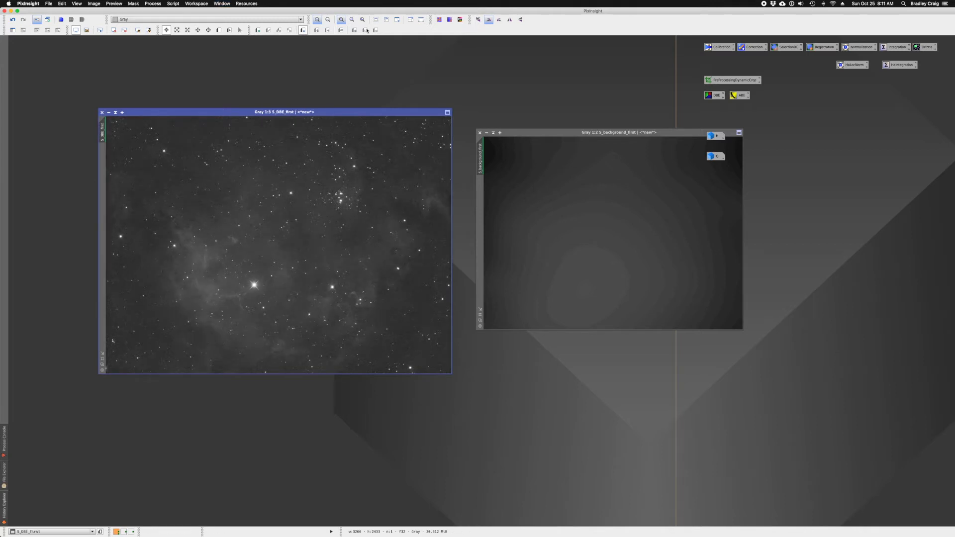
Step: Apply the boosted screen auto-stretch to both S_DBE_first and S
key(super+a)
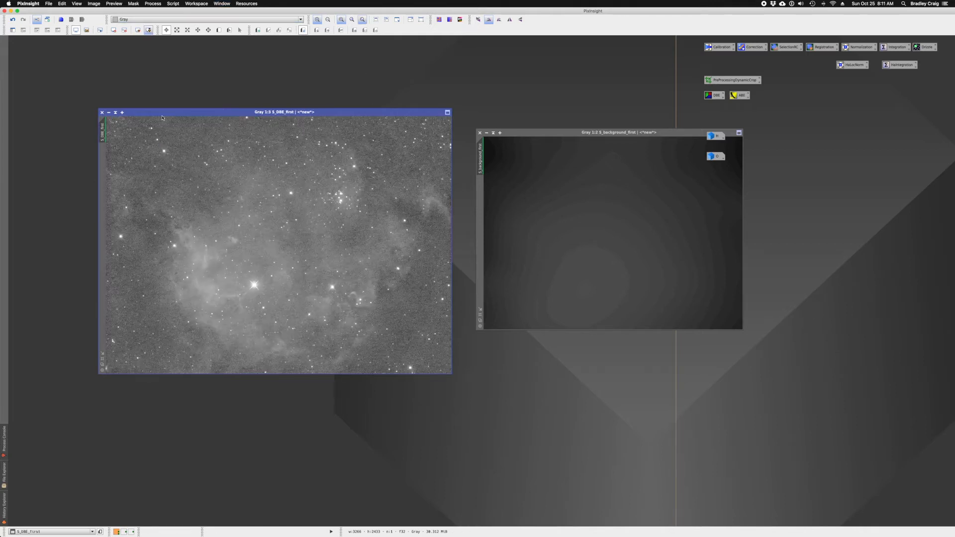
key(super+Page_Up)
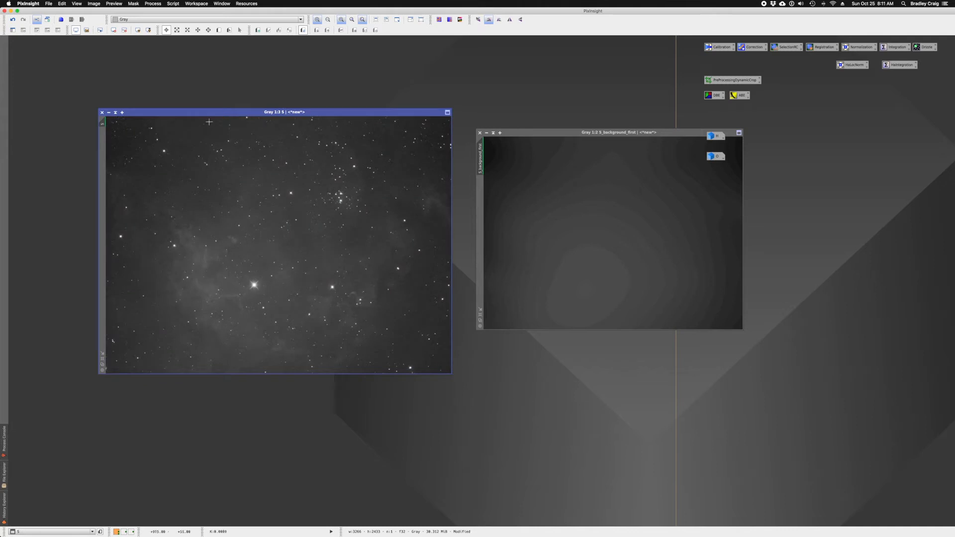
click(149, 30)
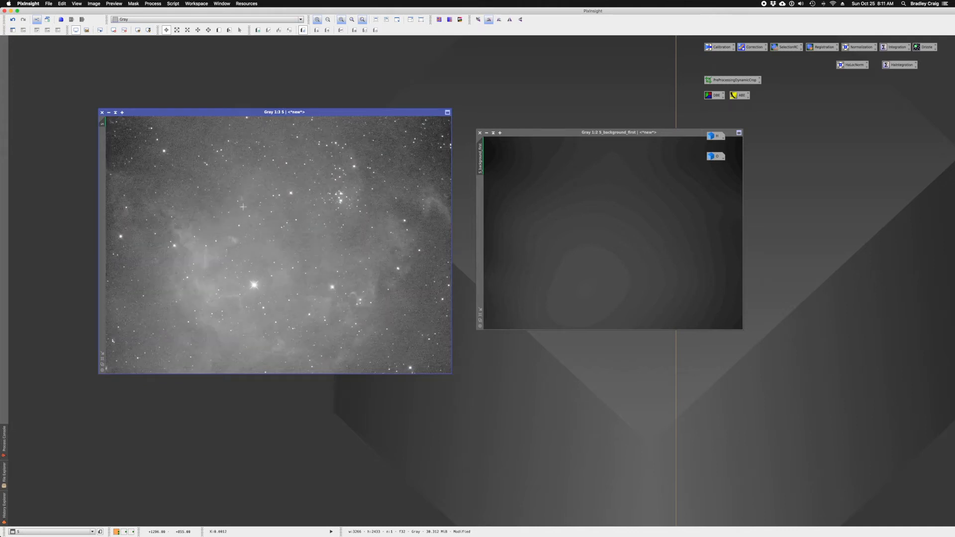
Step: Blink repeatedly between the boosted S and S_DBE_first views to examine the gradient correction
key(super+Page_Down)
key(super+Page_Up)
key(super+Page_Down)
key(super+Page_Up)
key(super+Page_Down)
key(super+Page_Up)
key(super+Page_Down)
key(super+Page_Up)
key(super+Page_Down)
key(super+Page_Up)
key(super+Page_Down)
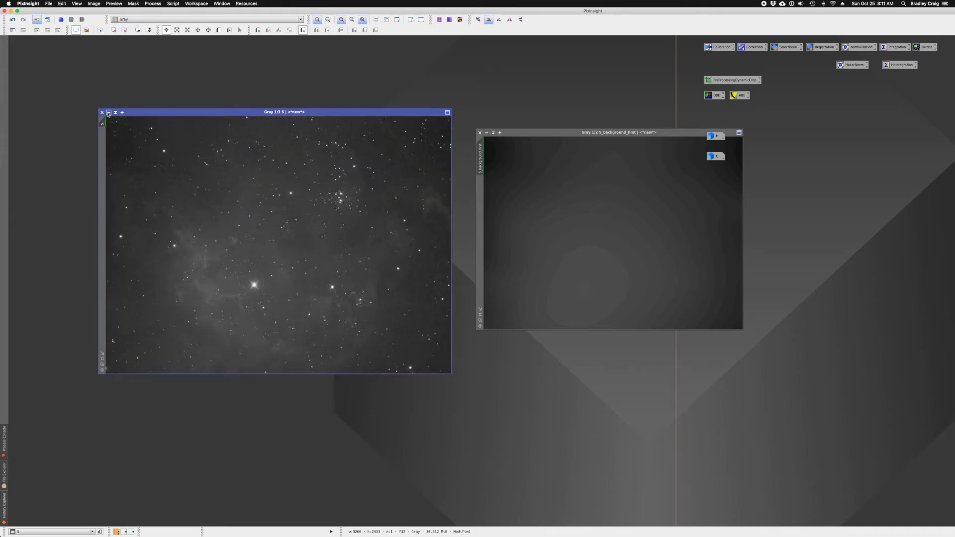
Step: Reset S_DBE_first to the standard screen auto-stretch and minimize both it and S_background_first
click(487, 133)
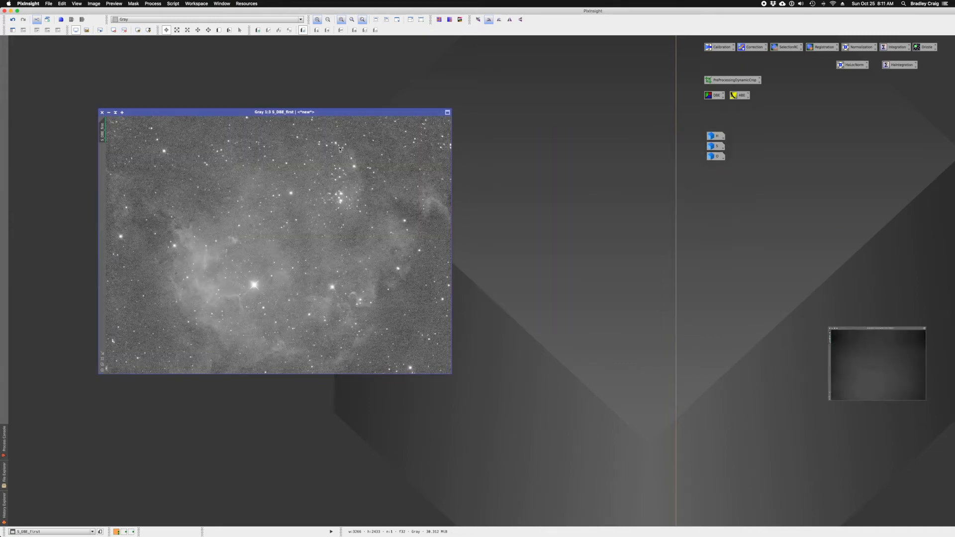
click(138, 31)
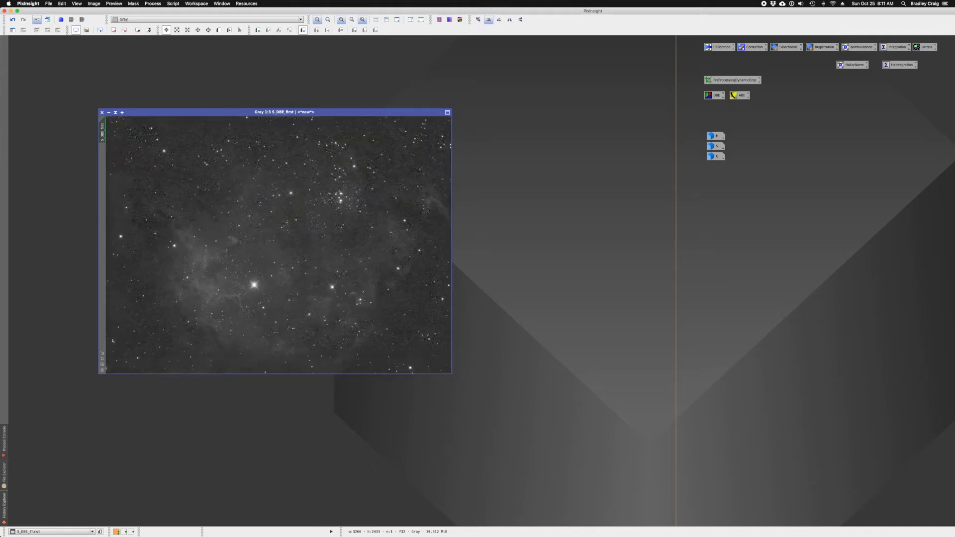
click(109, 113)
Step: Open image H, review its DynamicBackgroundExtraction samples and tolerance, and cancel the session
double_click(714, 136)
scroll(319, 197, up, 2)
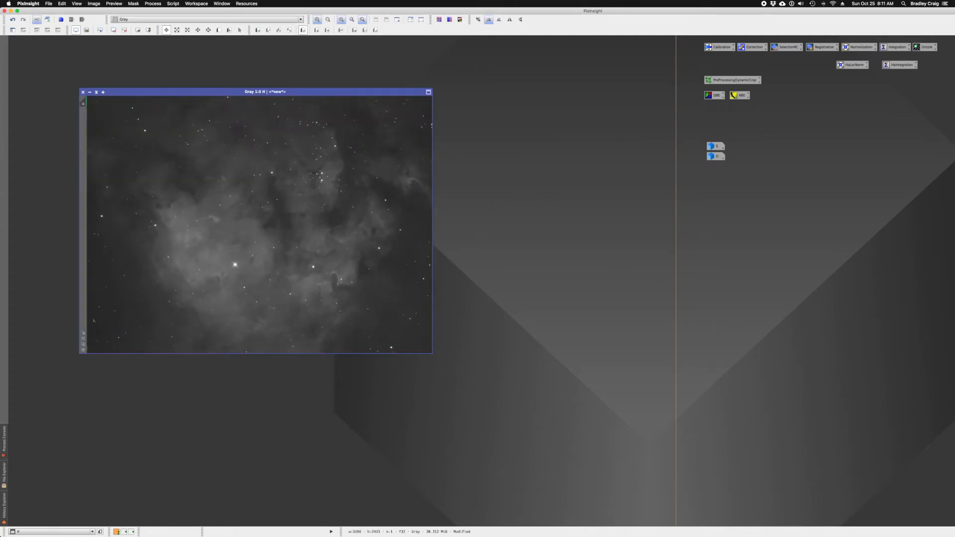
double_click(716, 96)
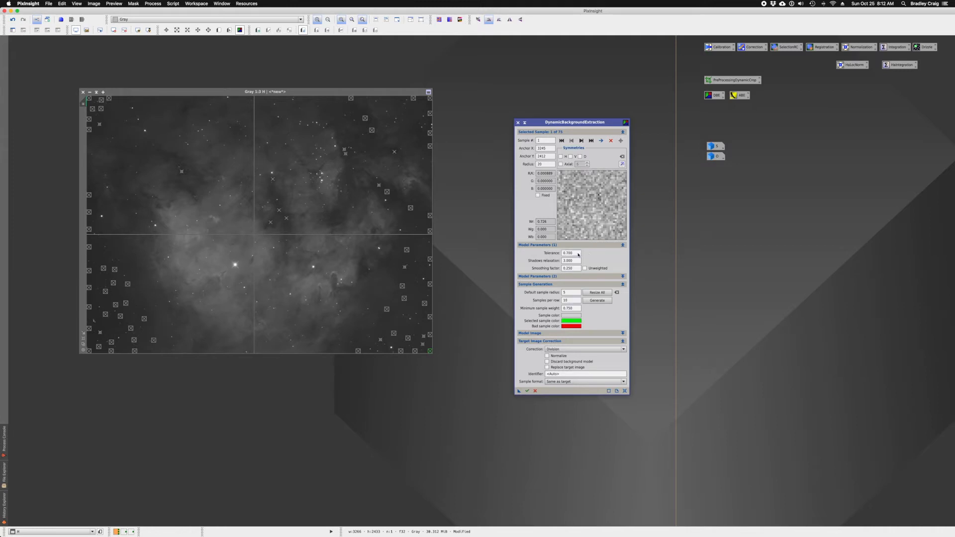
mouse_move(575, 255)
click(535, 392)
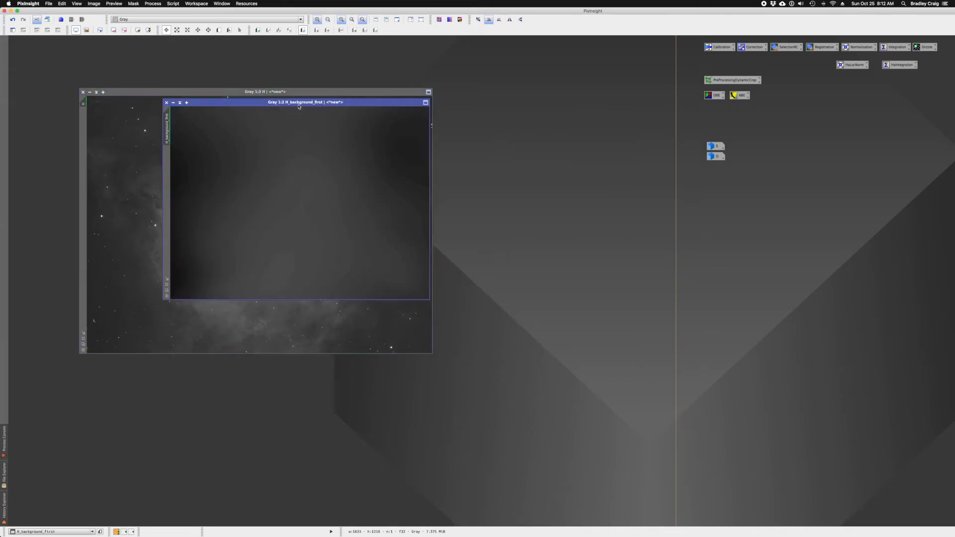
Step: Move H_background_first beside image H, minimize it, and open H_DBE_first over H
drag(304, 103, 572, 115)
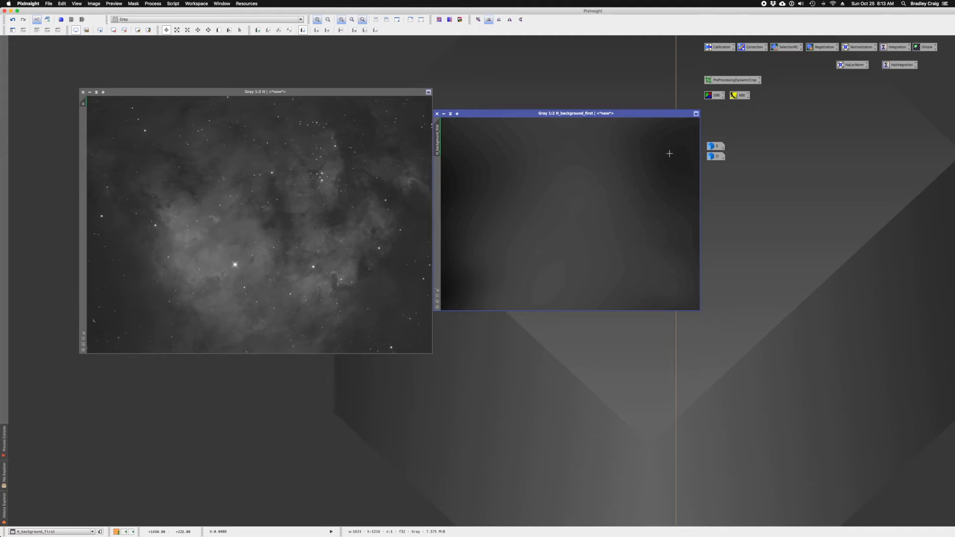
click(444, 114)
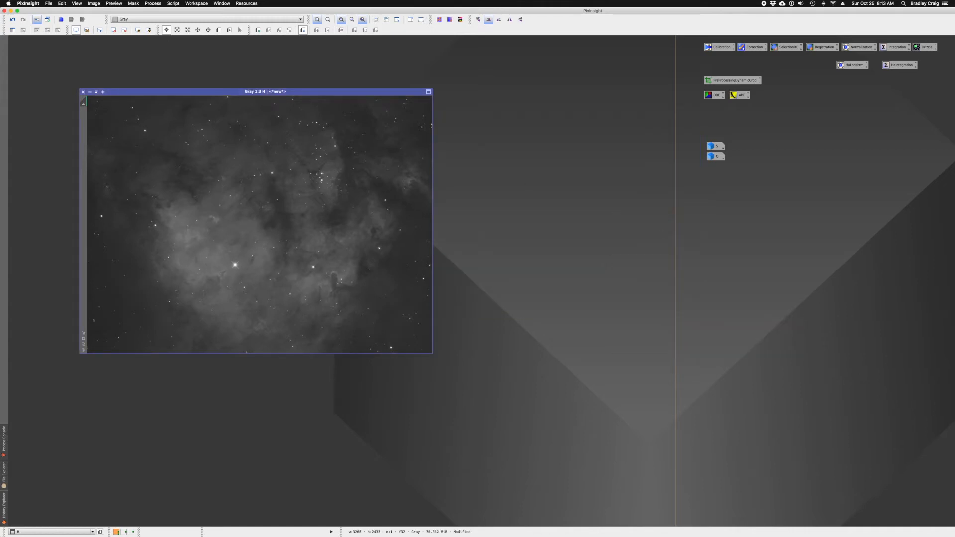
double_click(889, 398)
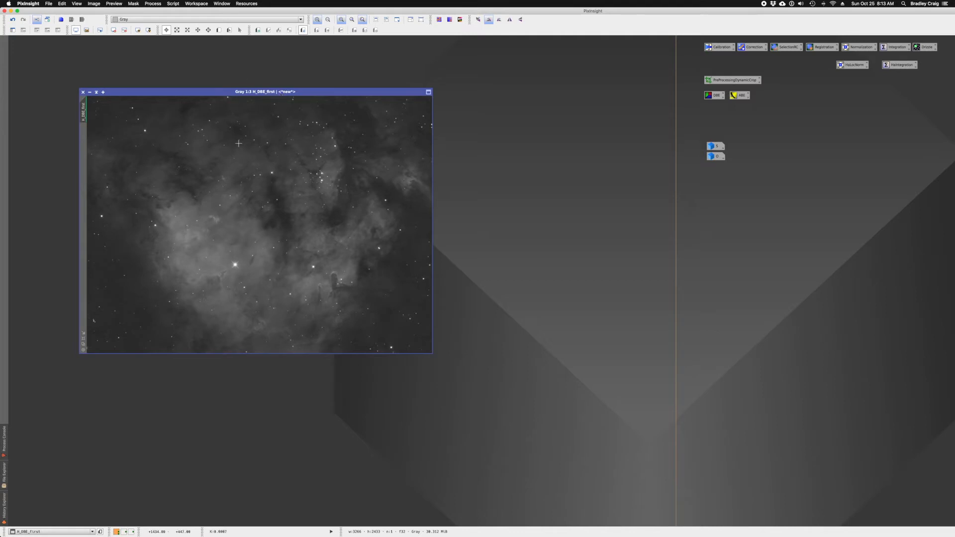
Step: Alternate between H and H_DBE_first at the standard stretch to compare their backgrounds
key(super+Page_Down)
key(super+Page_Down)
key(super+Page_Down)
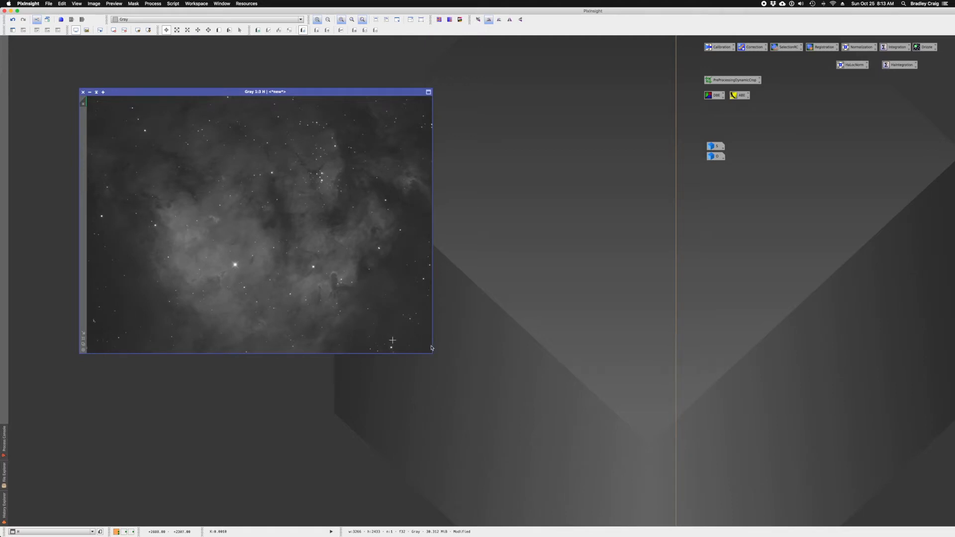
key(super+Page_Down)
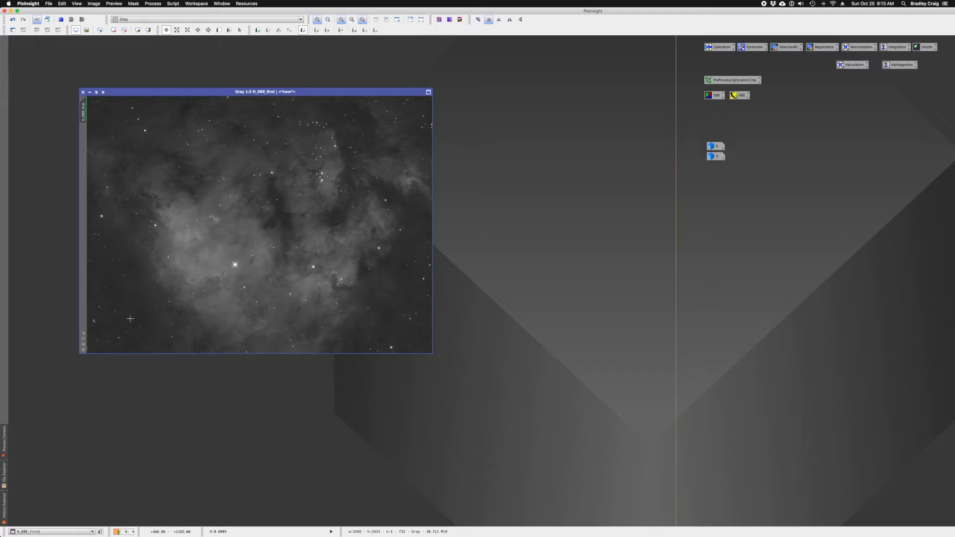
Step: Apply the boosted screen auto-stretch to both H_DBE_first and H
click(150, 31)
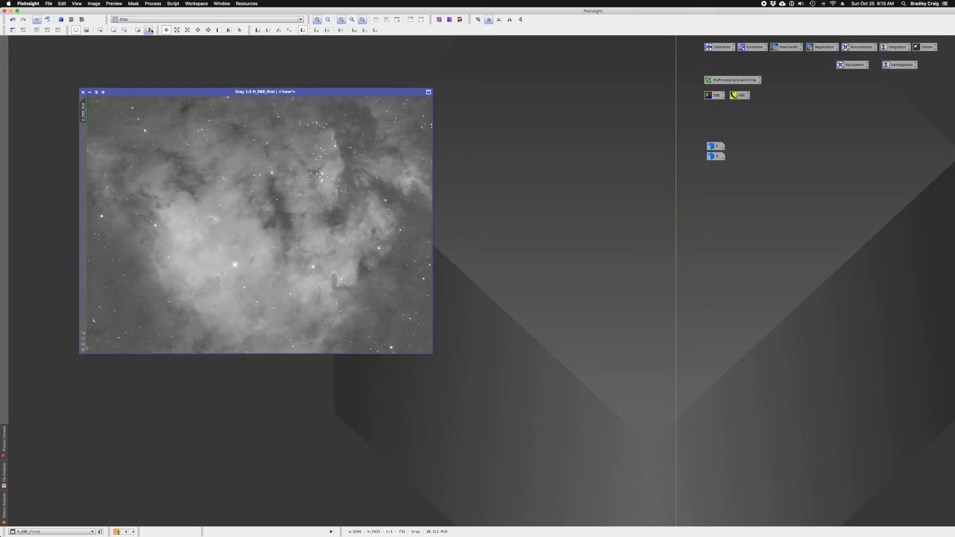
key(ctrl+Tab)
click(150, 31)
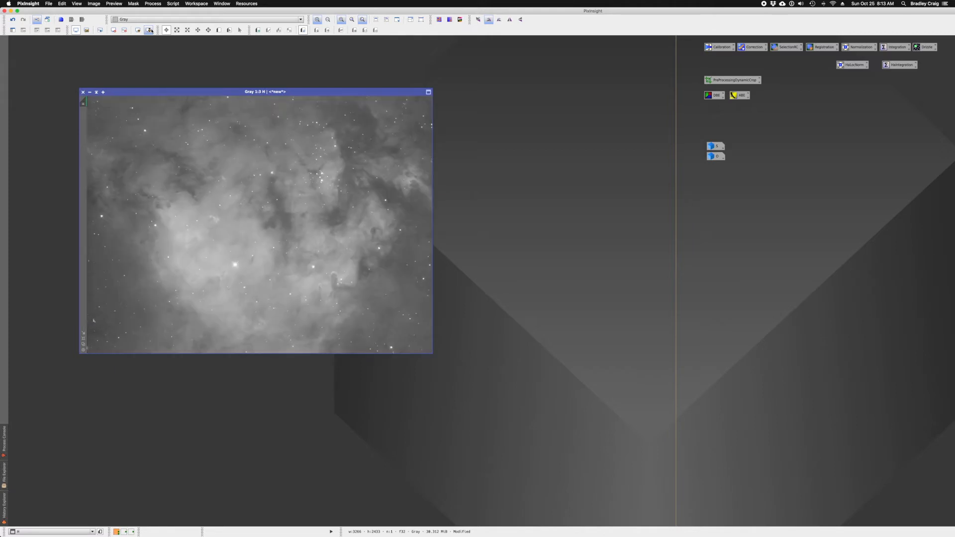
Step: Blink repeatedly between the boosted H and H_DBE_first views to examine the gradient removal in the corners
key(ctrl+Tab)
key(ctrl+Tab)
key(ctrl+Tab)
key(ctrl+Tab)
key(super+Page_Down)
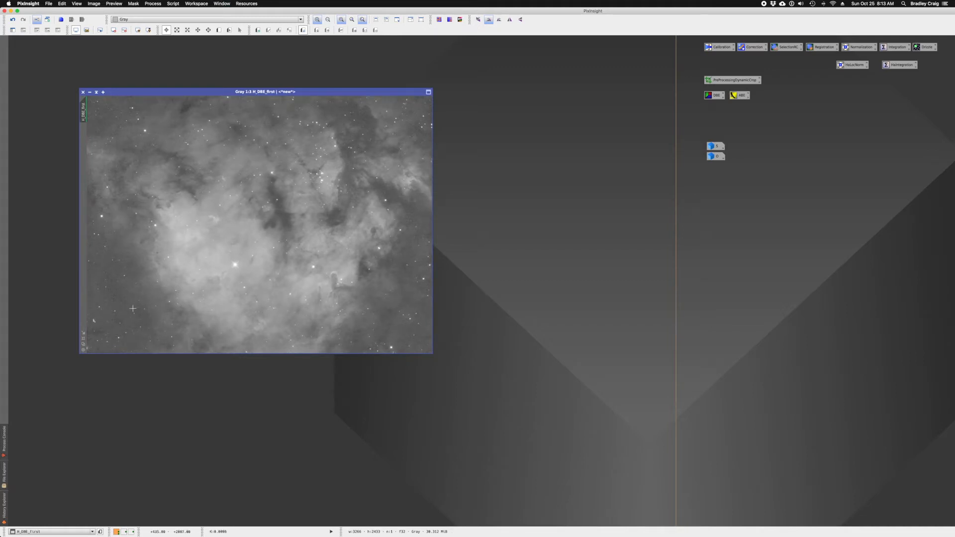
key(super+Page_Down)
key(super+Page_Down)
key(super+Page_Down)
key(super+Page_Down)
key(super+Page_Down)
key(super+Page_Down)
key(super+Page_Down)
key(super+Page_Down)
key(super+Page_Down)
key(super+Page_Down)
Step: Return H_DBE_first and H to the standard screen auto-stretch
click(138, 31)
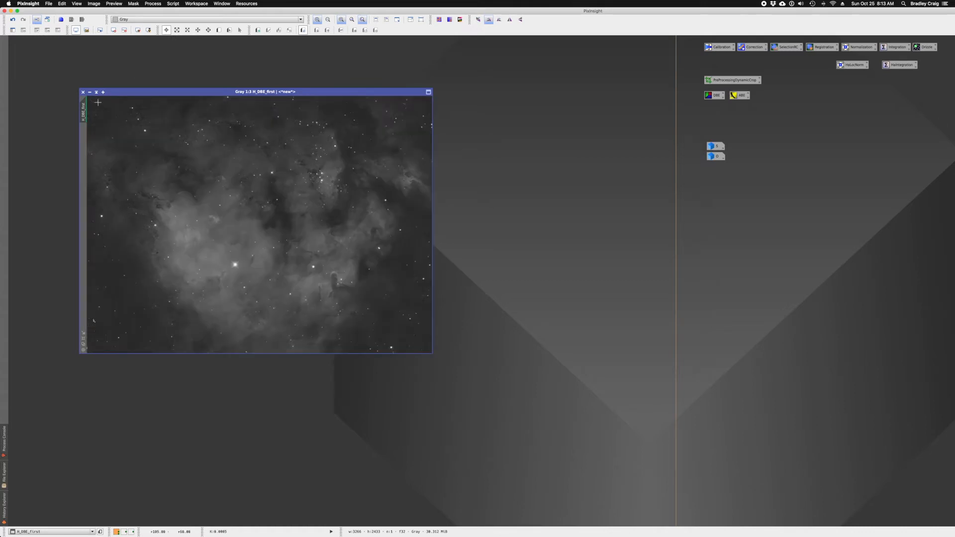
key(super+Page_Down)
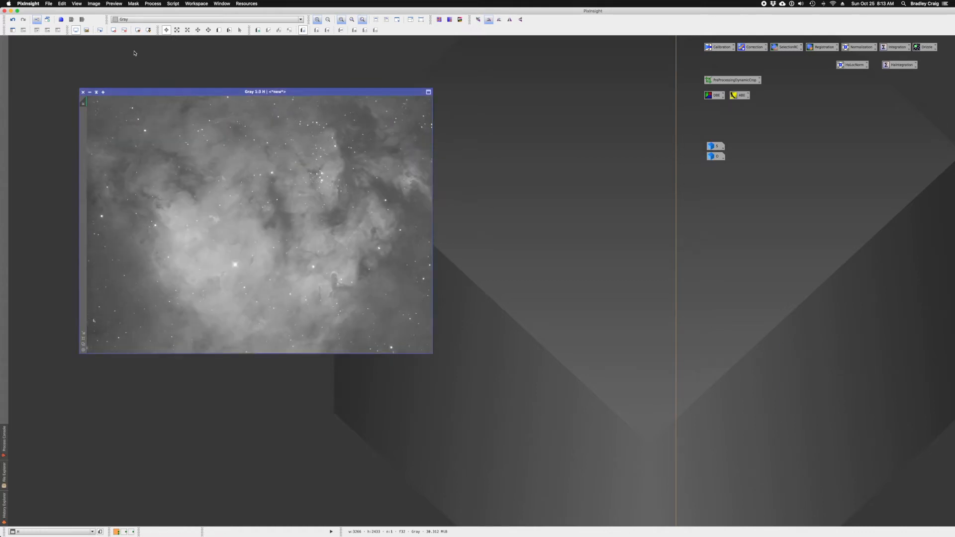
click(138, 30)
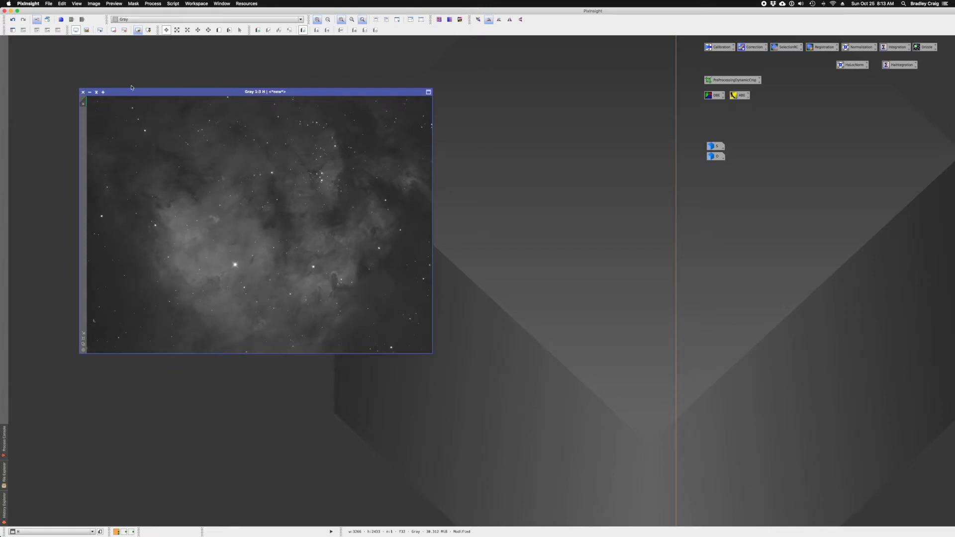
Step: Iconize the H image and line up the H, S and O DBE_first icons beside their matching originals
click(90, 93)
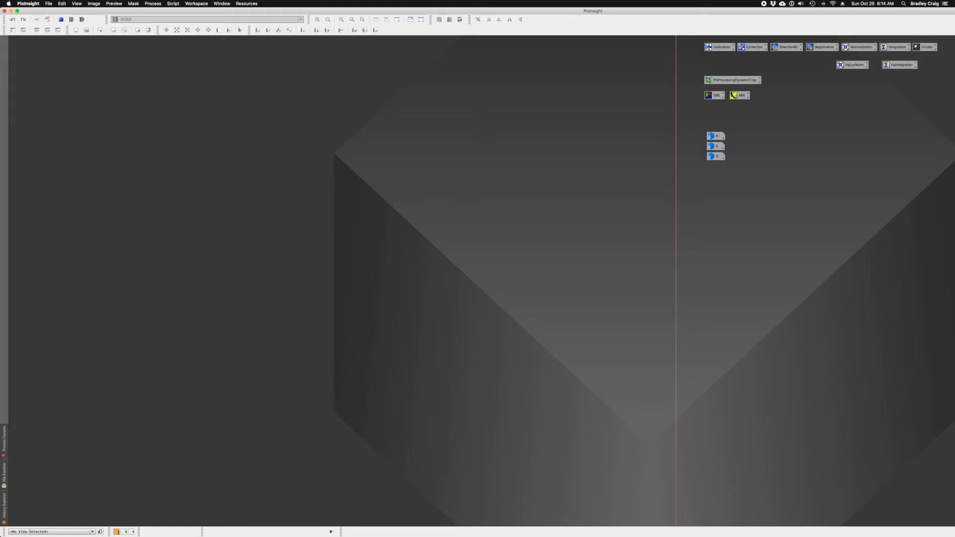
drag(953, 388, 754, 157)
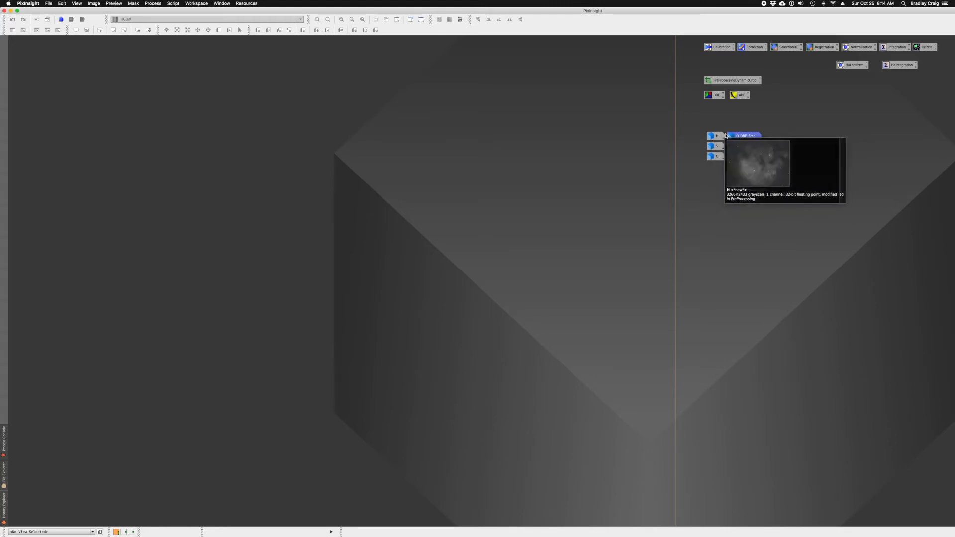
mouse_move(714, 138)
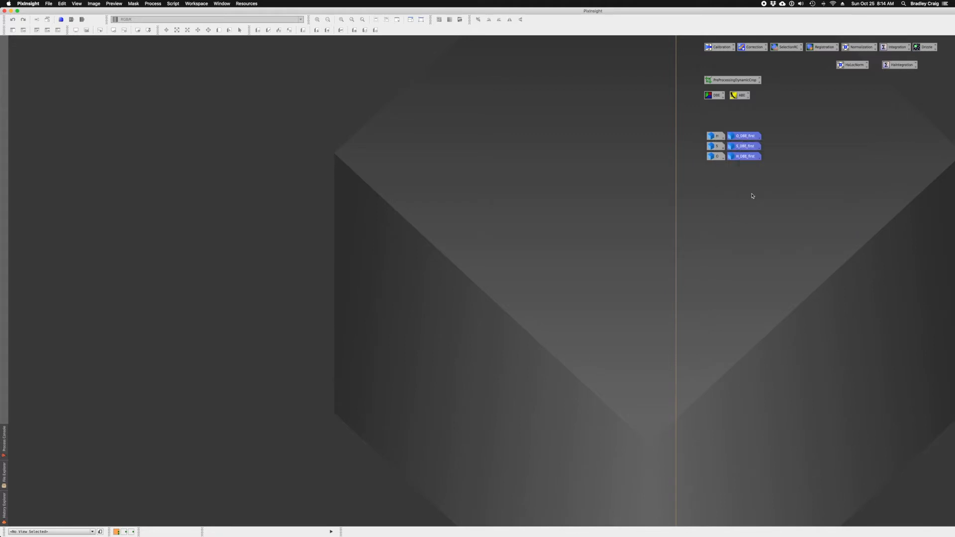
drag(745, 135, 781, 197)
drag(744, 156, 747, 138)
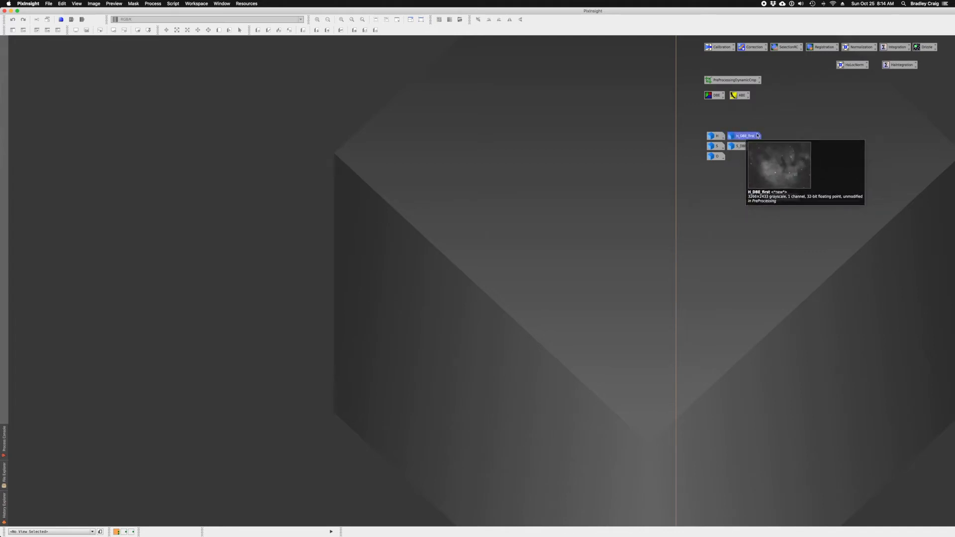
drag(782, 197, 751, 158)
mouse_move(749, 136)
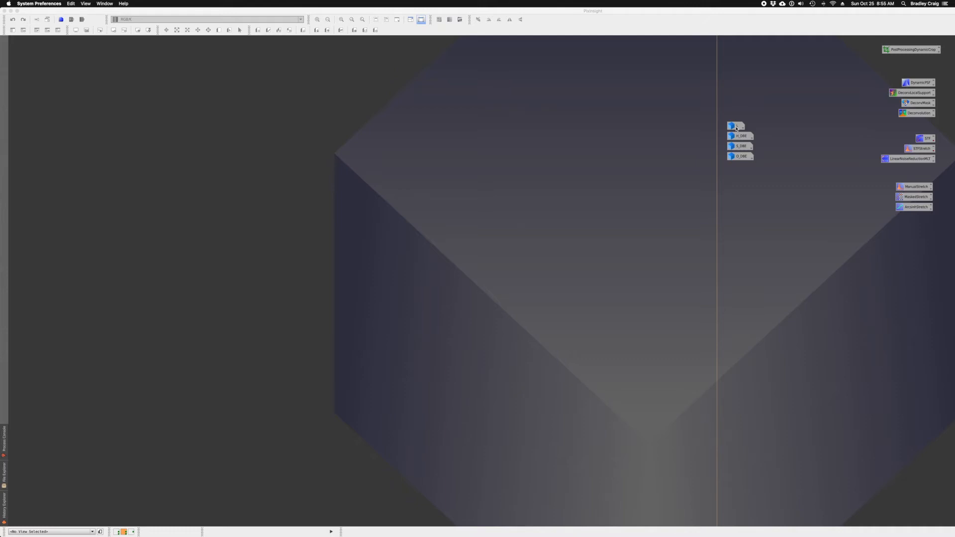
Step: Open the L luminance image from its icon and position its window in the middle of the workspace
double_click(737, 128)
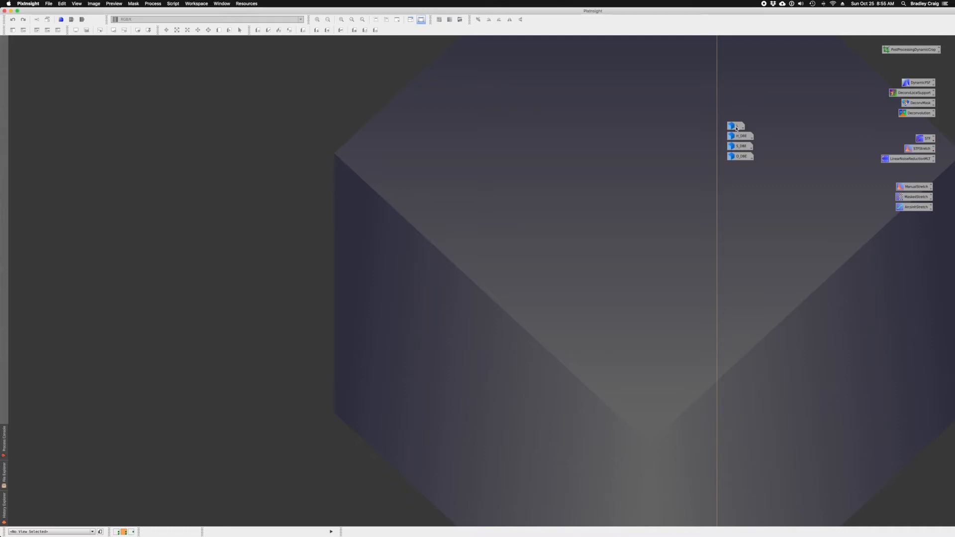
drag(387, 97, 443, 110)
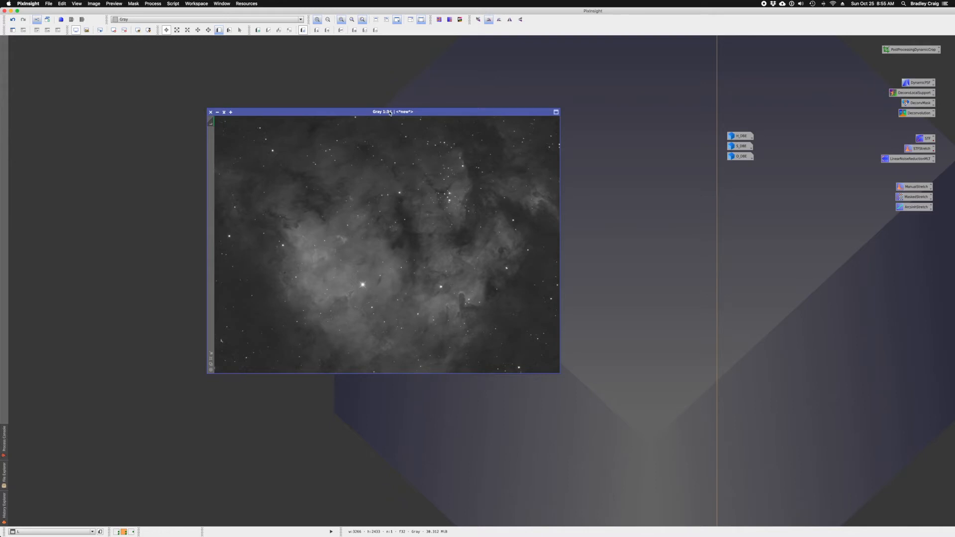
drag(389, 113, 415, 106)
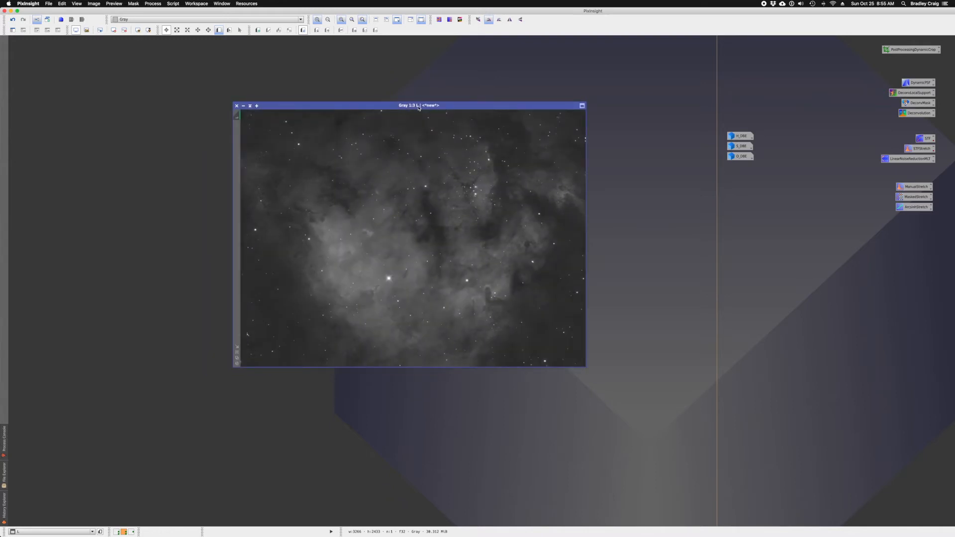
Step: Open the saved DynamicPSF process to view its PSF model options, close it and reposition the L image
double_click(919, 83)
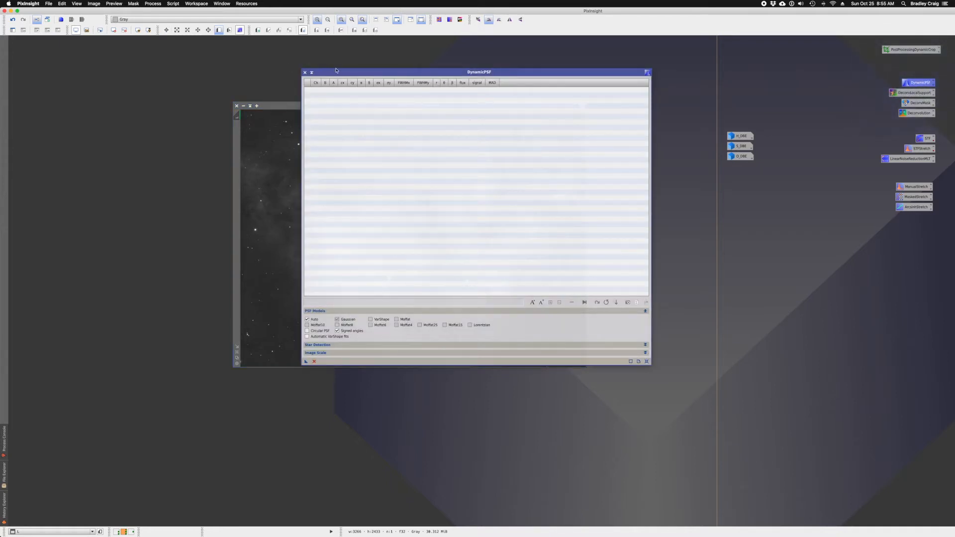
drag(338, 73, 356, 131)
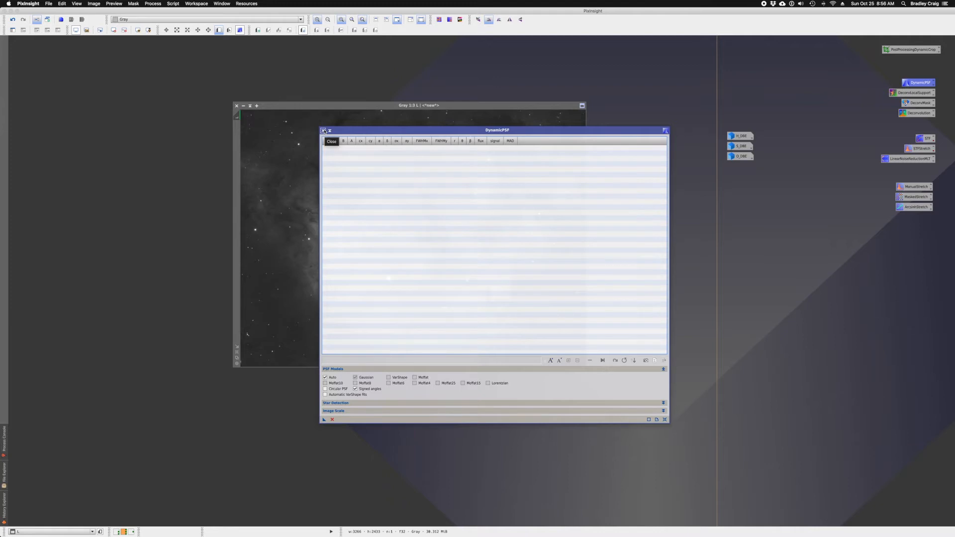
click(323, 131)
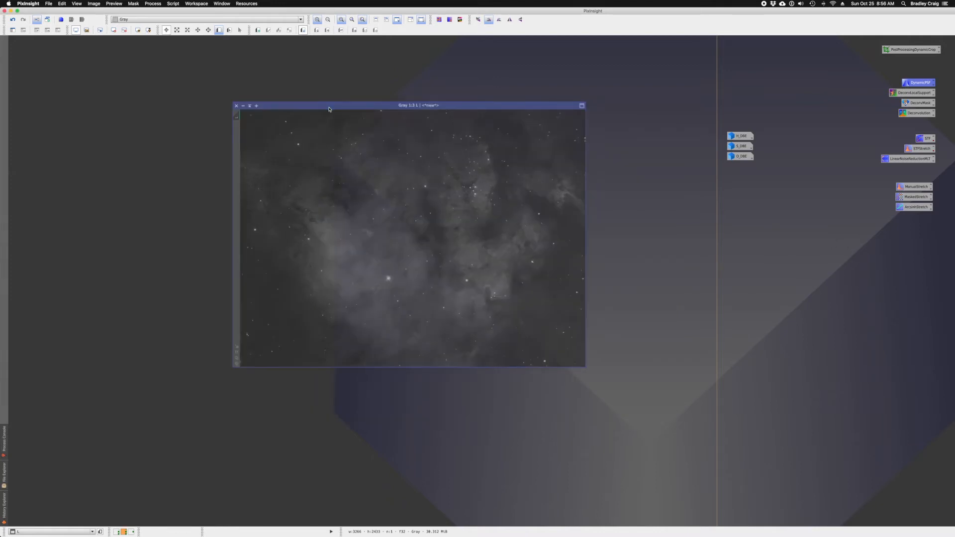
drag(330, 106, 317, 109)
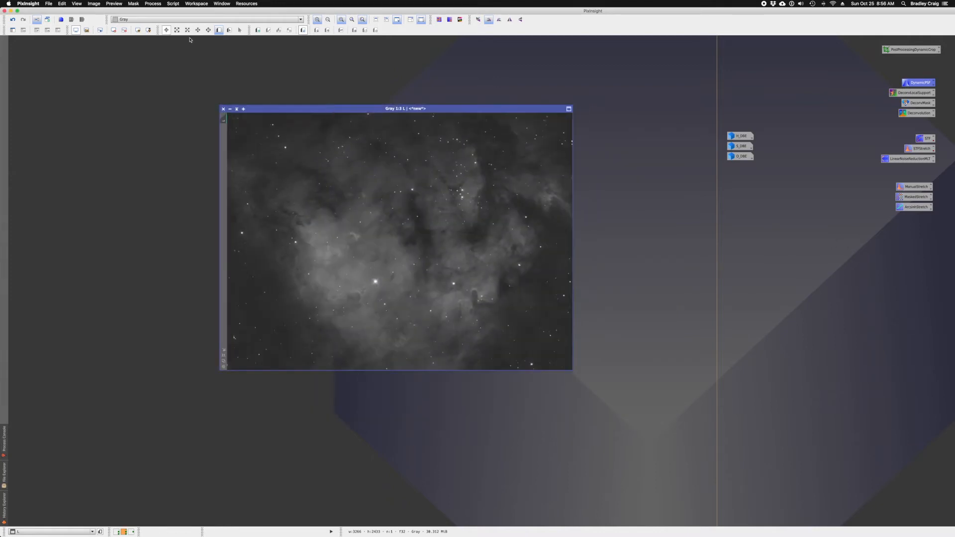
Step: Open the PSFImage script for L, view its function selection and numeric limits, and close it
click(173, 4)
mouse_move(190, 63)
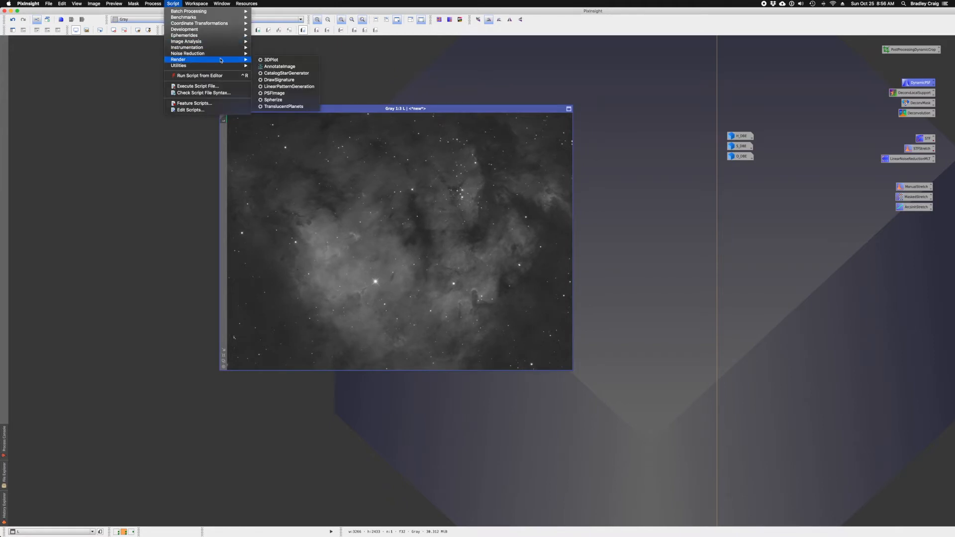
click(282, 94)
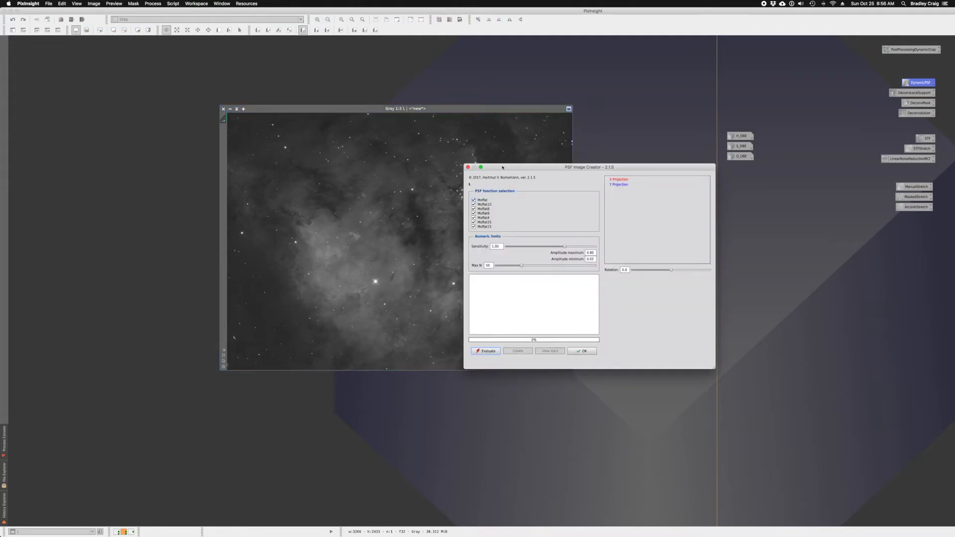
drag(504, 169, 642, 193)
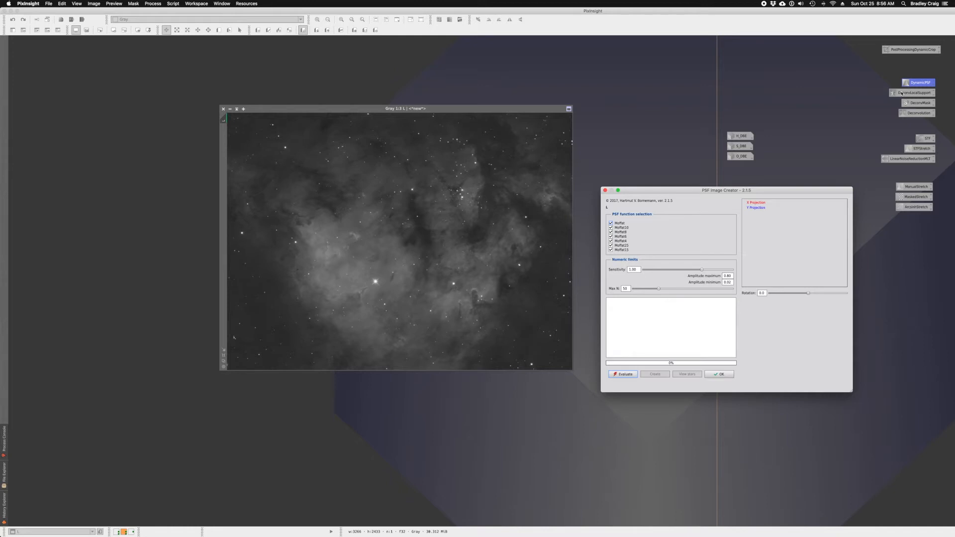
click(727, 374)
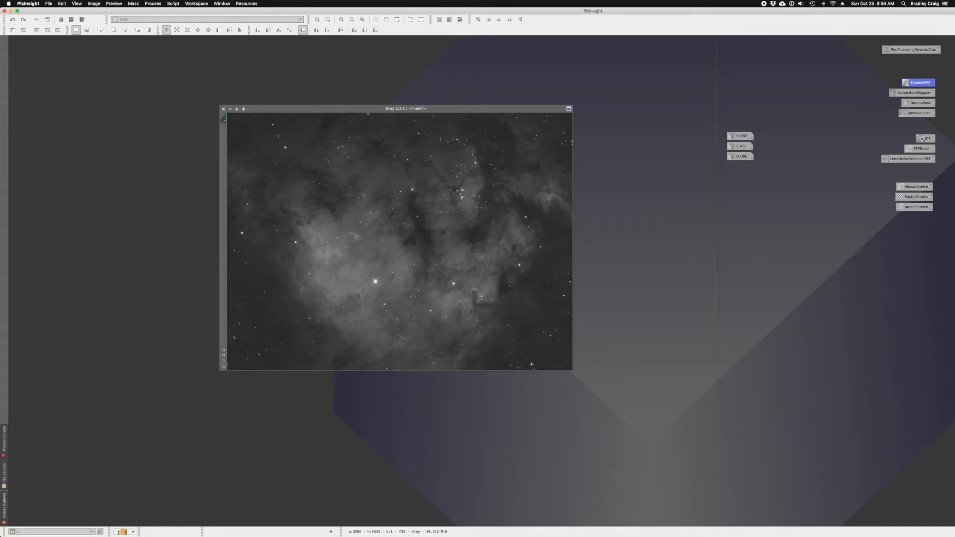
Step: Open the saved Deconvolution process to view its PSF, algorithm and regularization settings, and close it
double_click(918, 114)
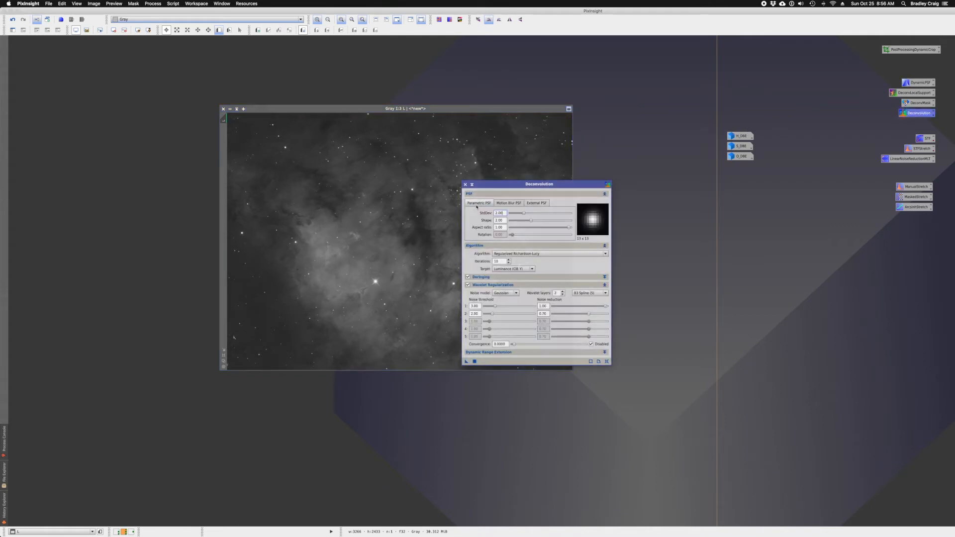
drag(488, 189, 621, 231)
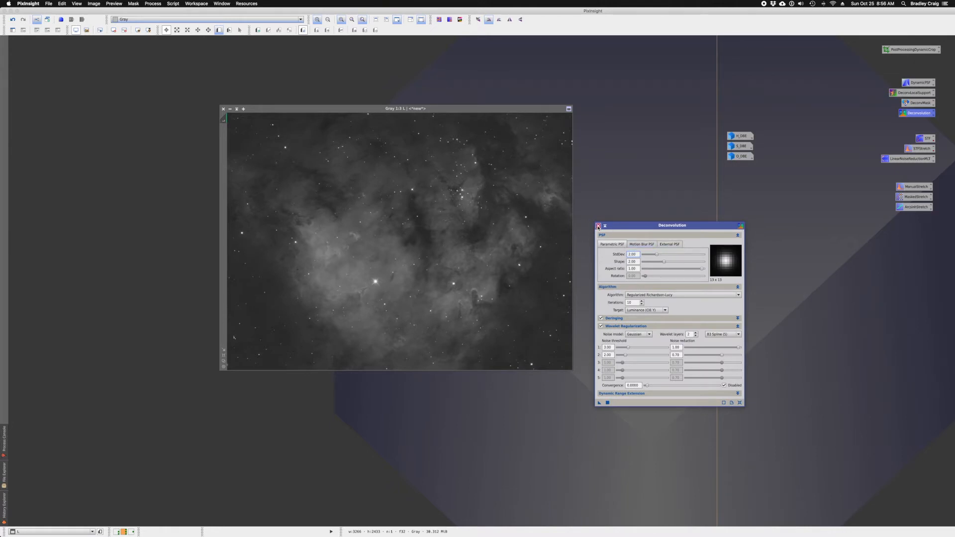
click(599, 226)
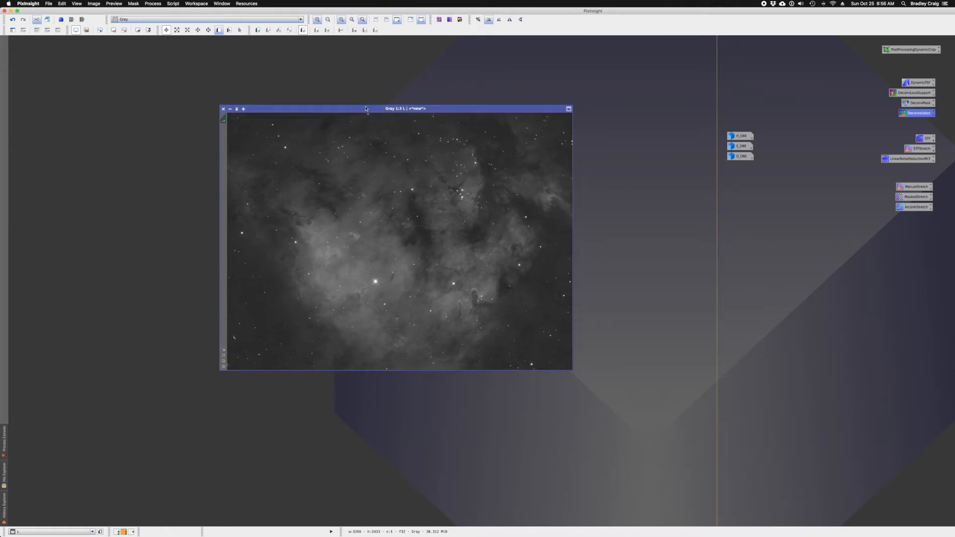
Step: Run the PSFImage script on L, evaluate its stars, create the PSF image and close the script
click(172, 4)
mouse_move(199, 61)
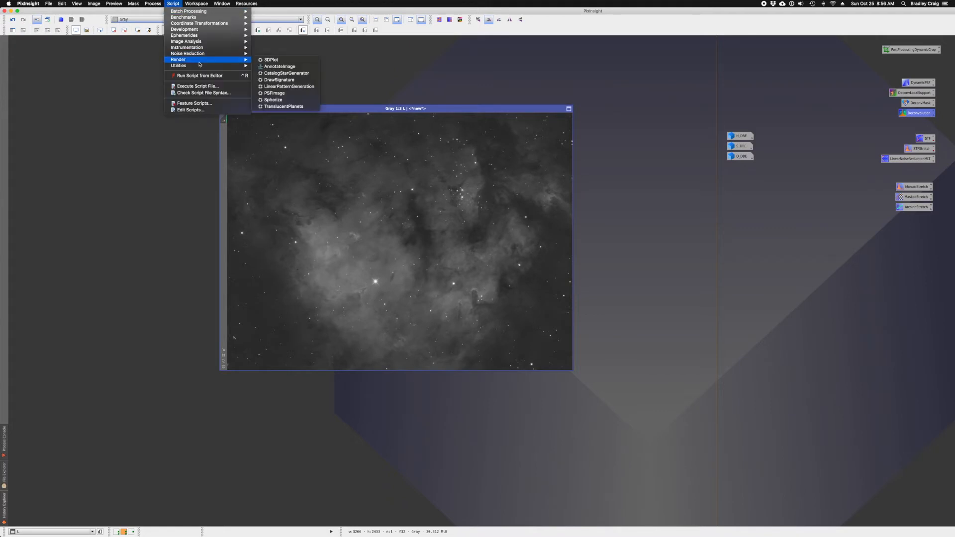
click(275, 93)
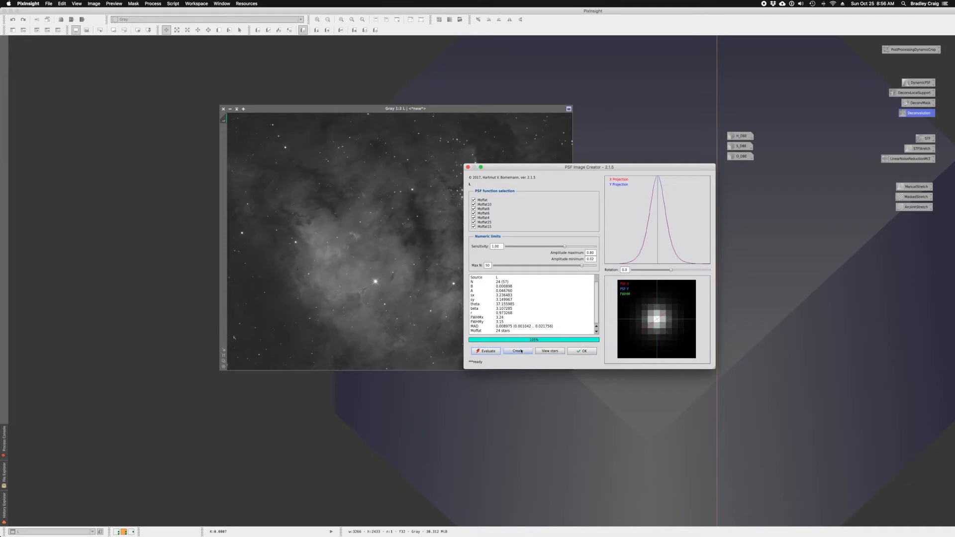
click(518, 351)
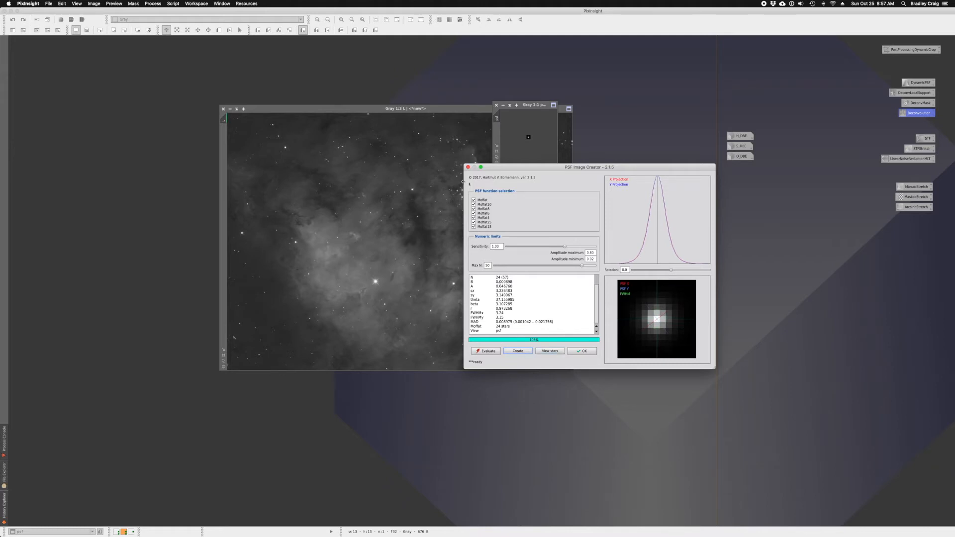
click(468, 167)
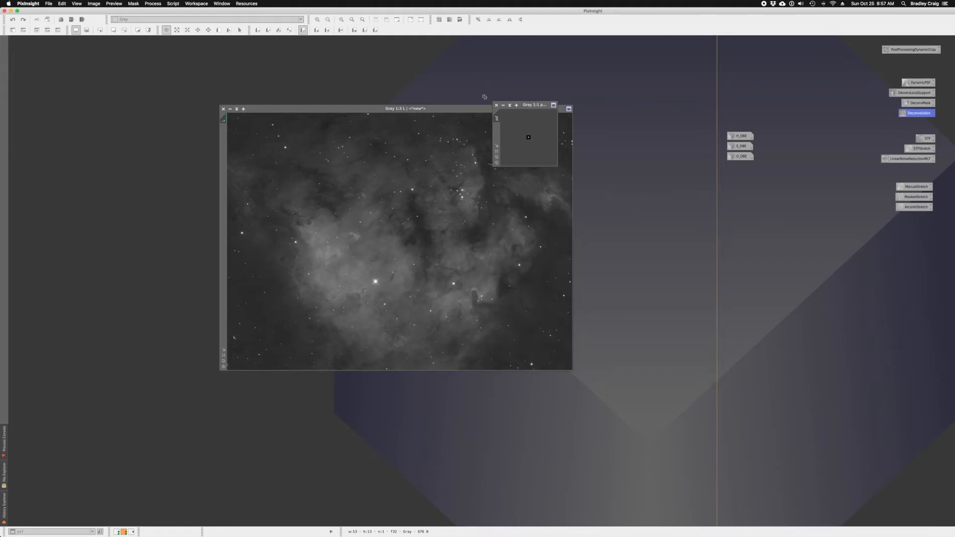
Step: Enlarge the psf image for inspection, iconize it and place its icon above the DBE image icons
scroll(533, 132, up, 11)
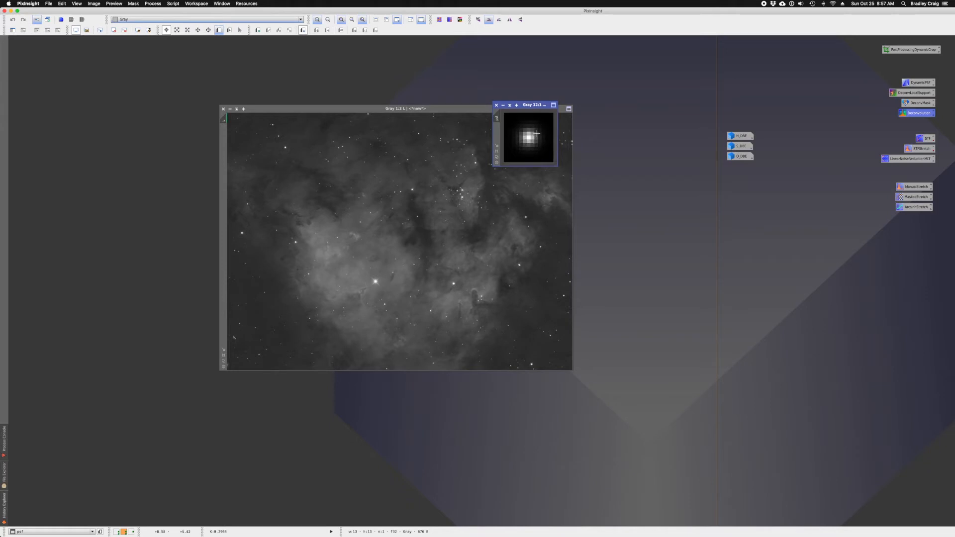
drag(524, 105, 582, 142)
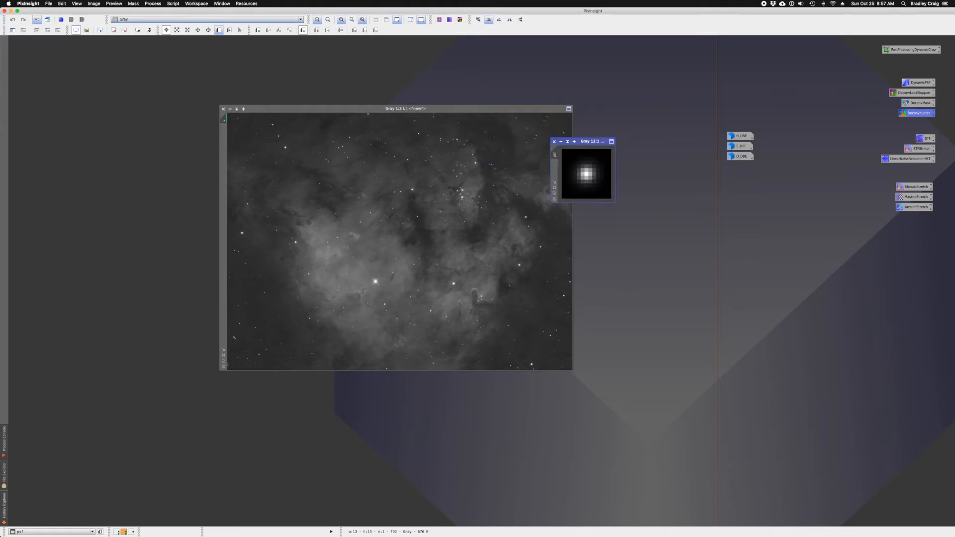
click(560, 143)
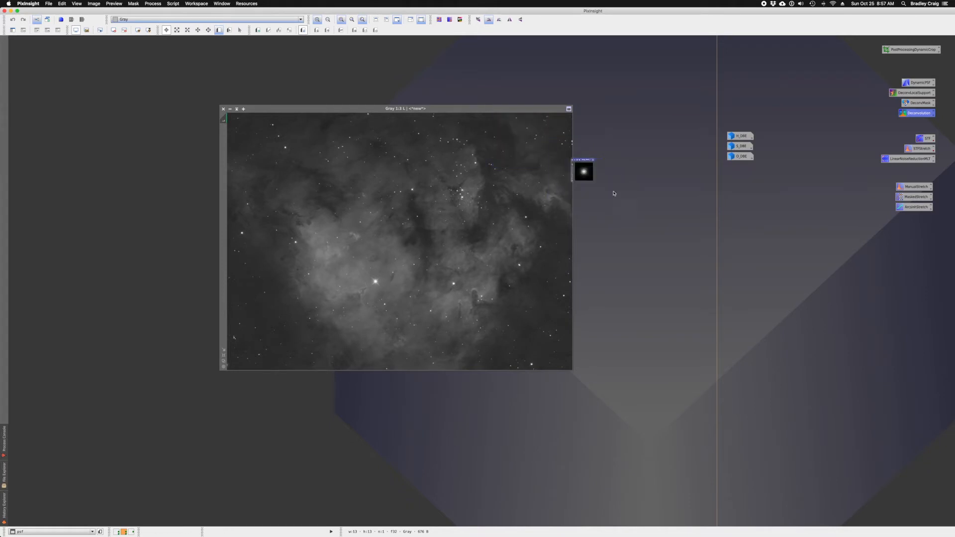
drag(593, 177, 747, 76)
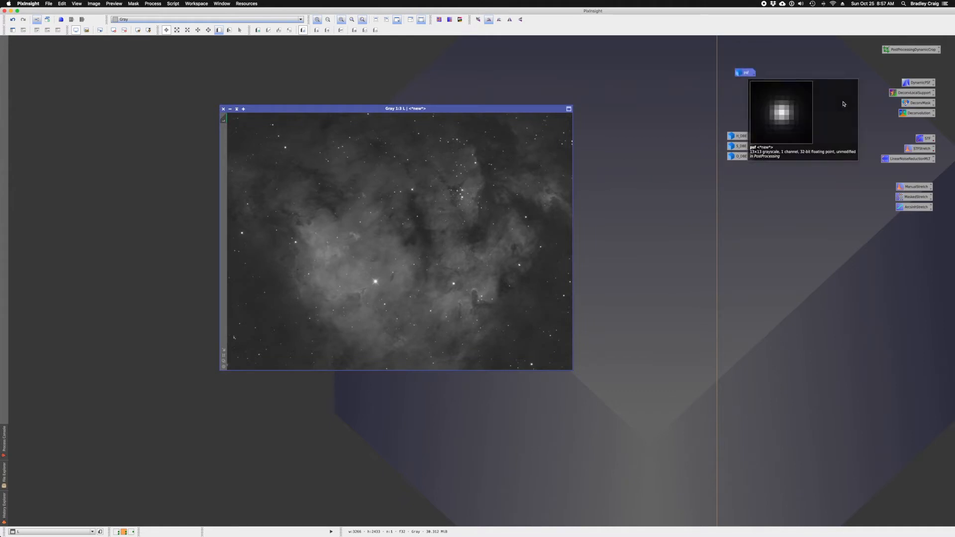
Step: Duplicate the L image and place the clone beside the original
drag(378, 111, 314, 103)
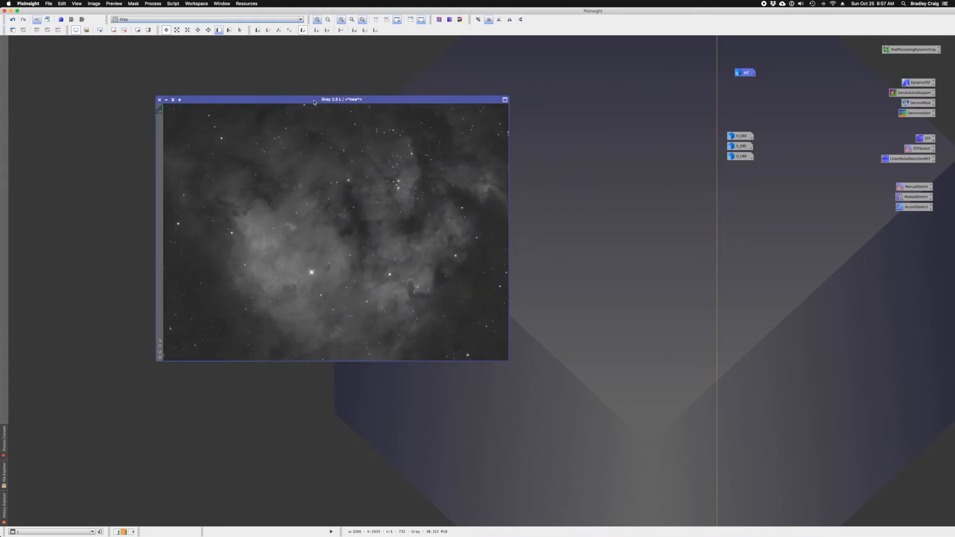
click(45, 22)
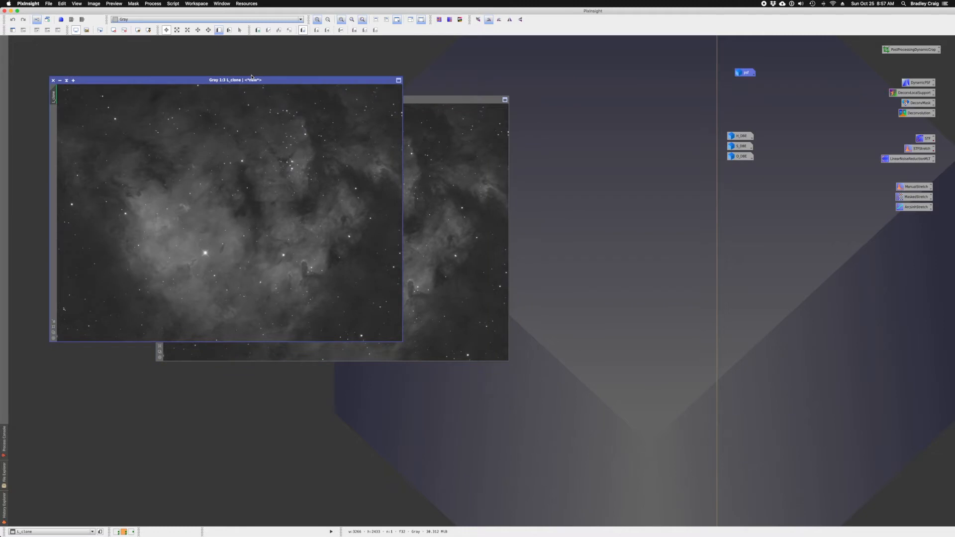
drag(255, 80, 496, 126)
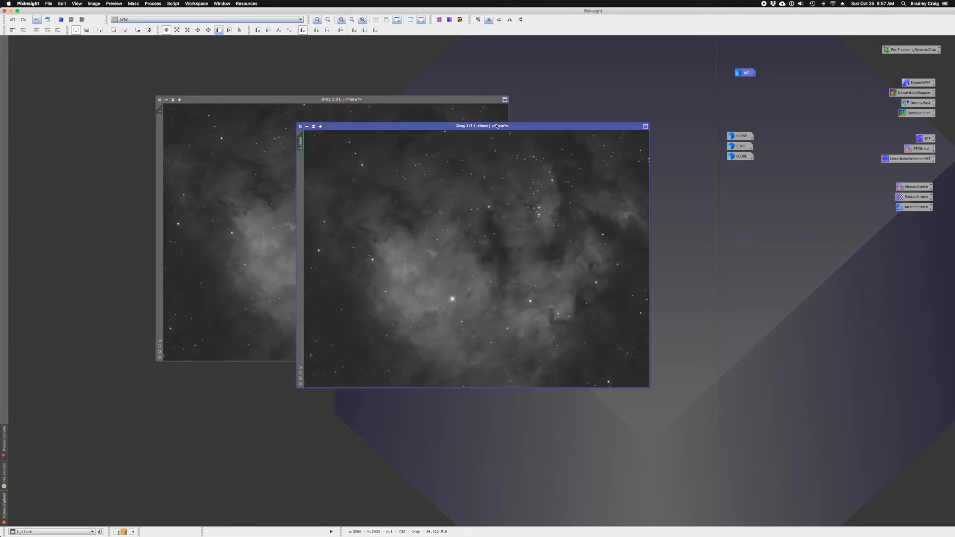
Step: Transfer L_clone's screen stretch from ScreenTransferFunction to HistogramTransformation, and reset the clone's screen stretch
double_click(922, 140)
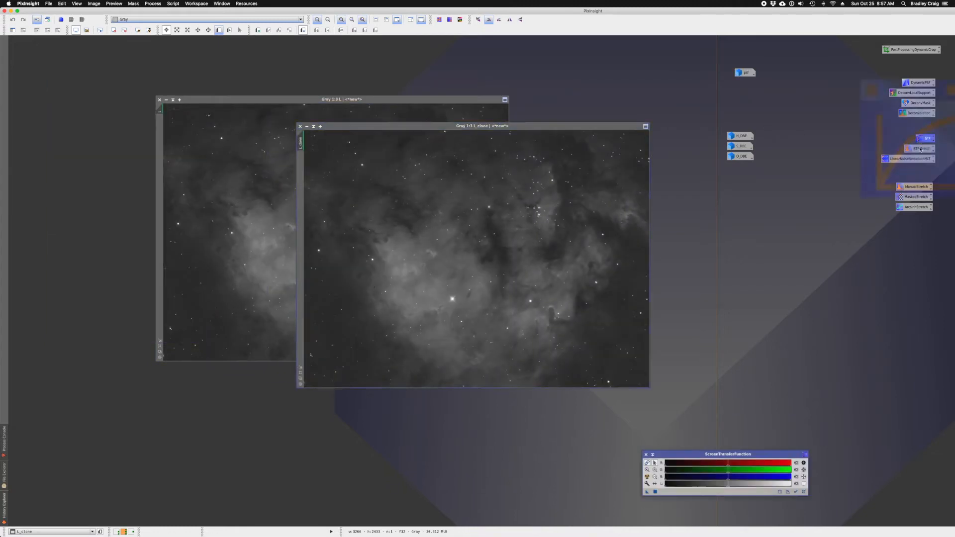
double_click(922, 149)
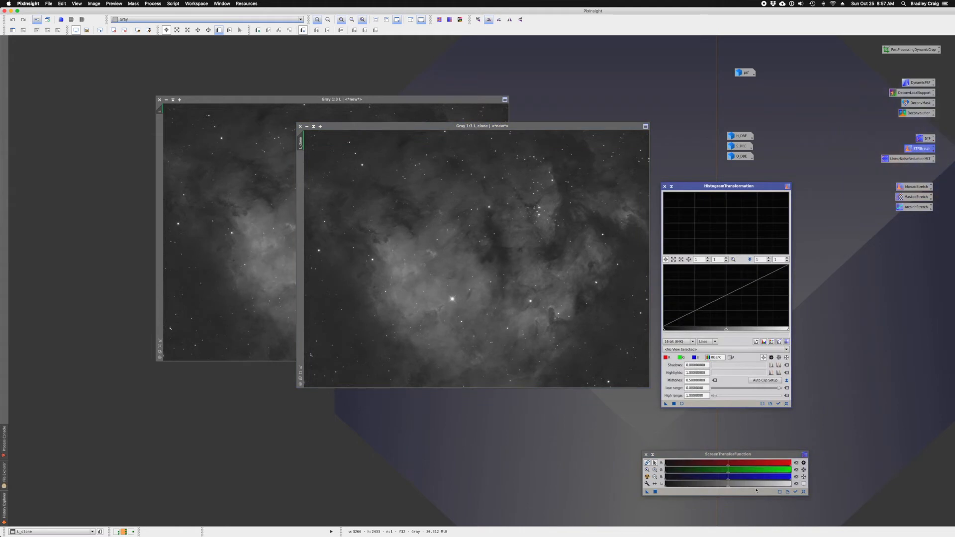
click(793, 492)
click(650, 477)
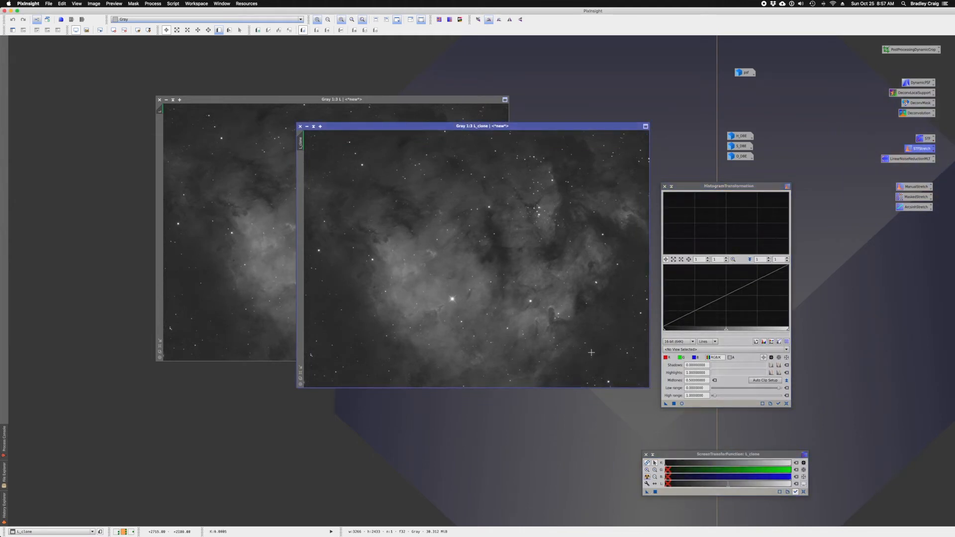
drag(647, 492, 691, 407)
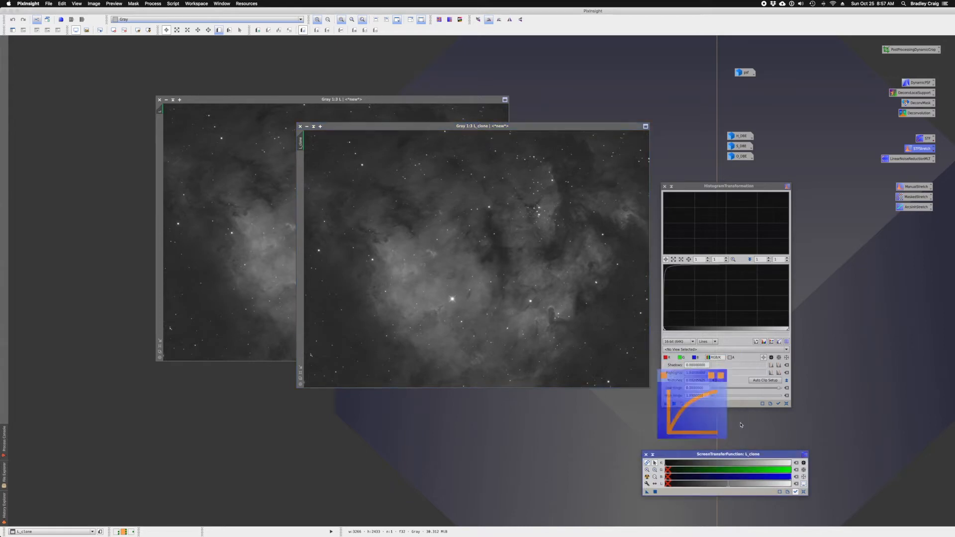
click(804, 492)
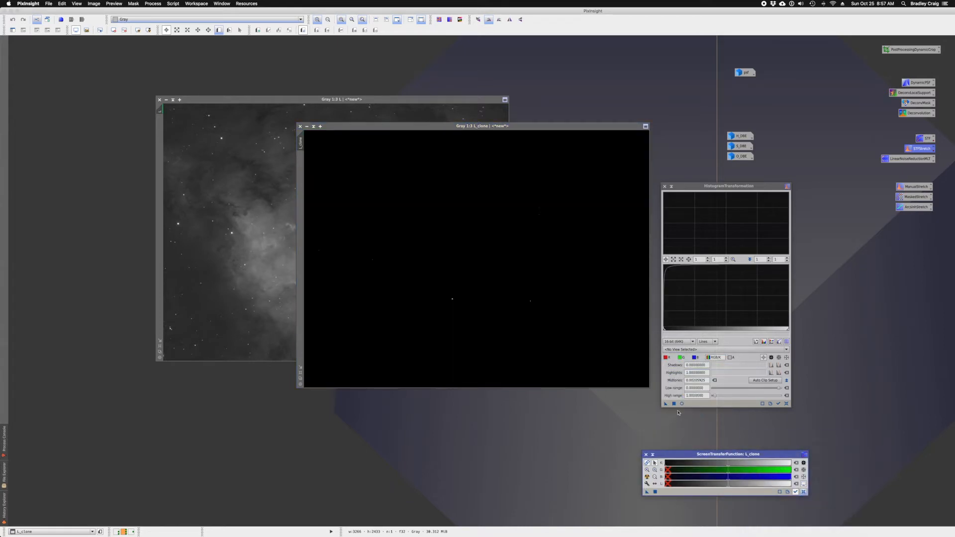
Step: Apply the HistogramTransformation stretch to L_clone, close both stretch tools and shift the clone away from L
drag(665, 404, 566, 326)
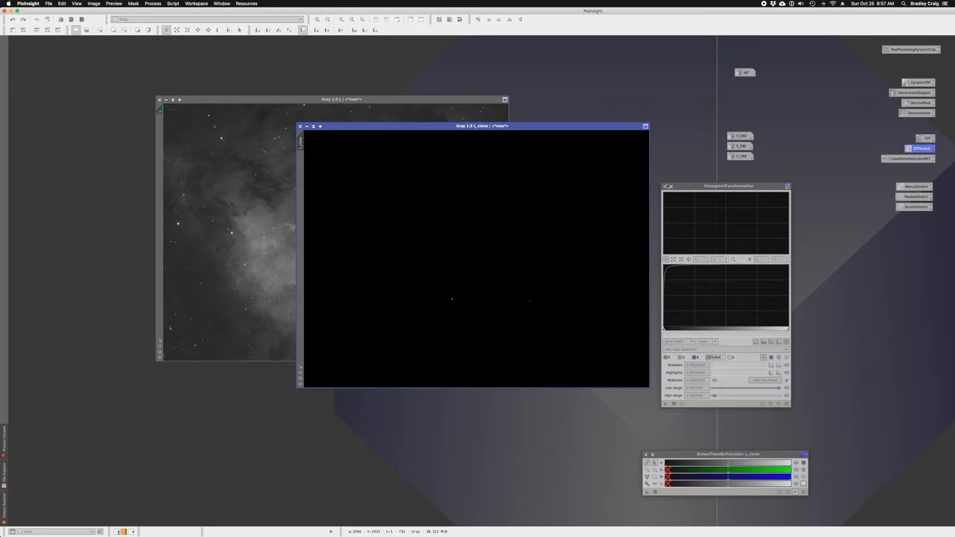
click(646, 455)
click(665, 186)
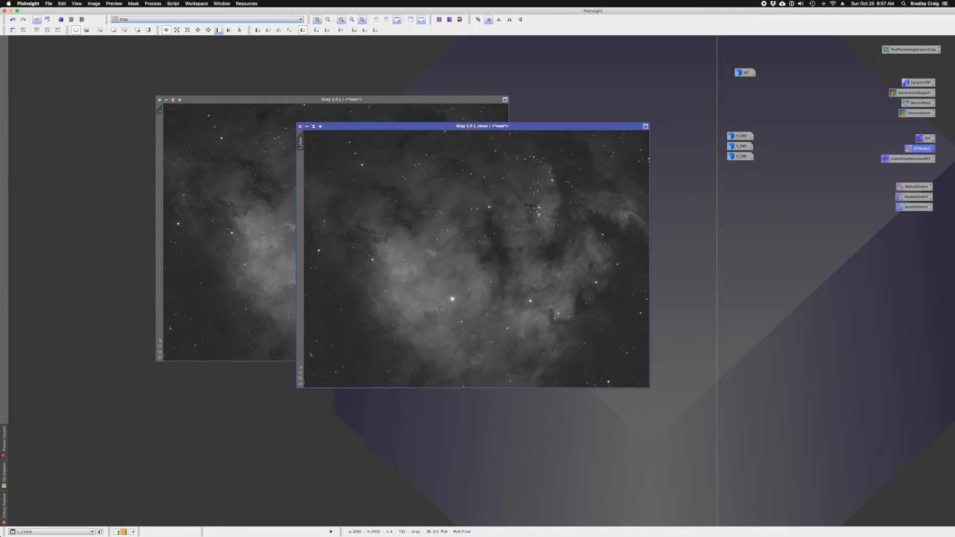
drag(561, 127, 597, 156)
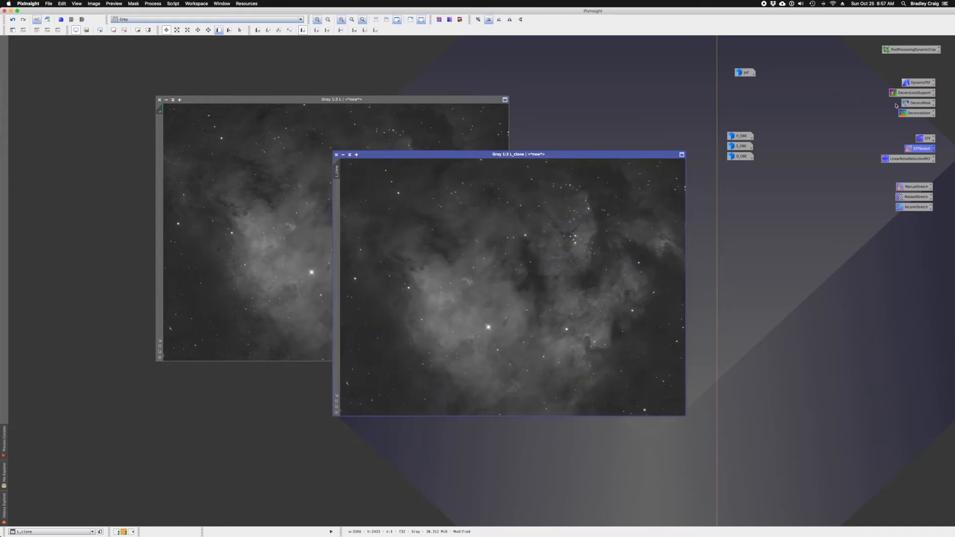
Step: Open StarMask from the saved local support process, set Smoothness to 8 and generate a star mask from L_clone
double_click(917, 92)
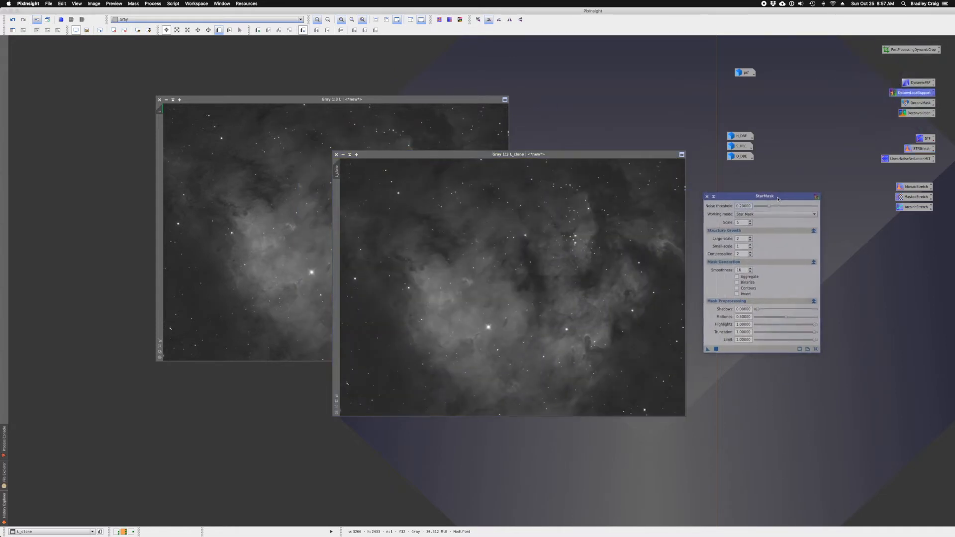
drag(757, 275, 729, 277)
text(8)
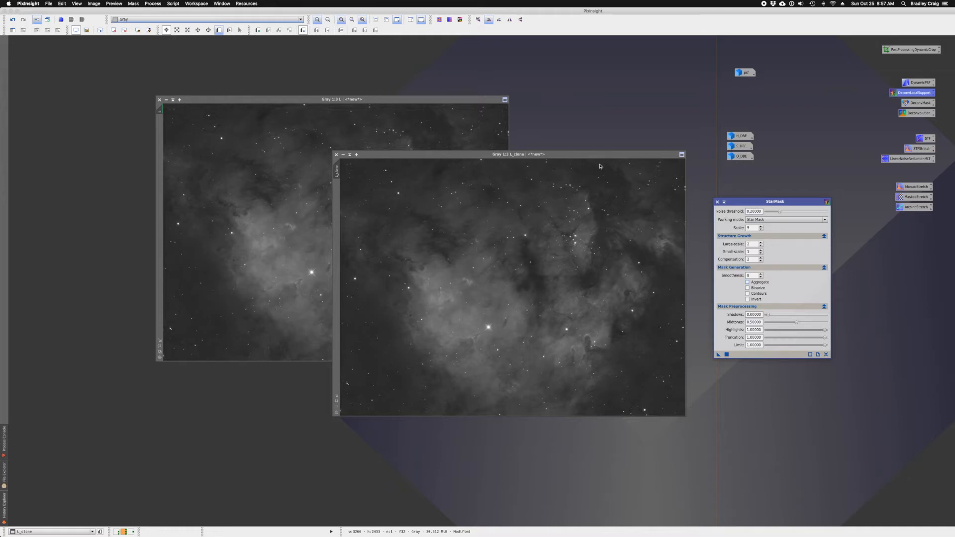
drag(718, 354, 627, 318)
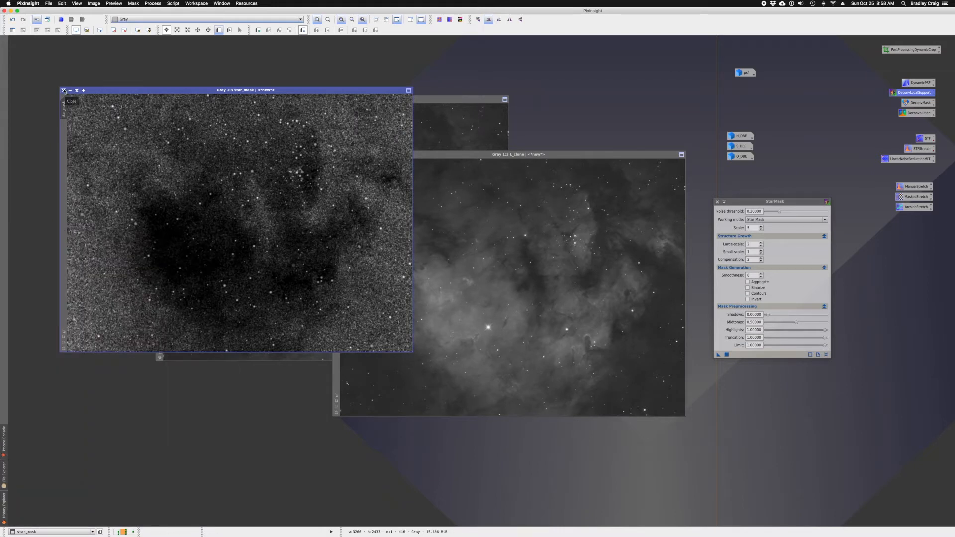
Step: Discard the star mask, raise the Noise threshold to 0.42 and generate a new star mask from L_clone
click(63, 91)
drag(779, 212, 793, 213)
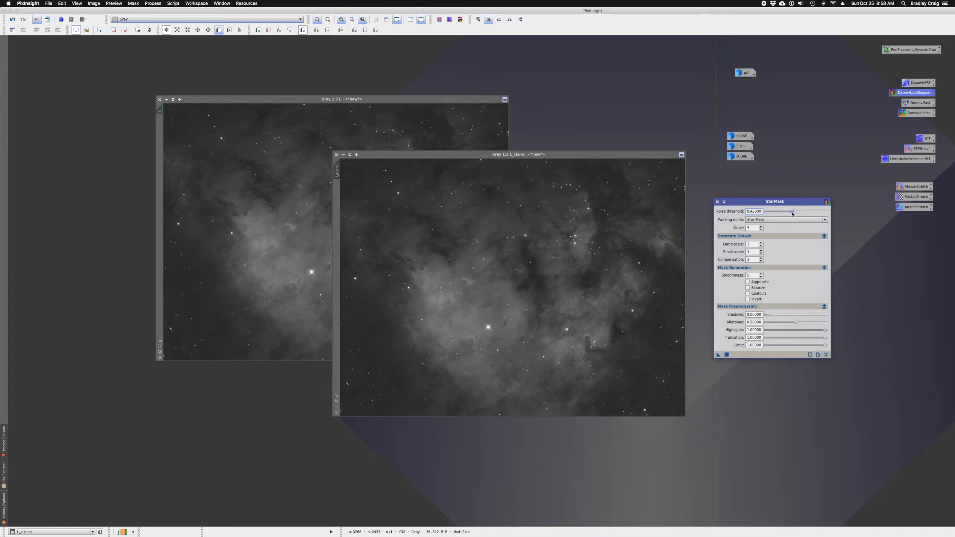
drag(717, 354, 597, 264)
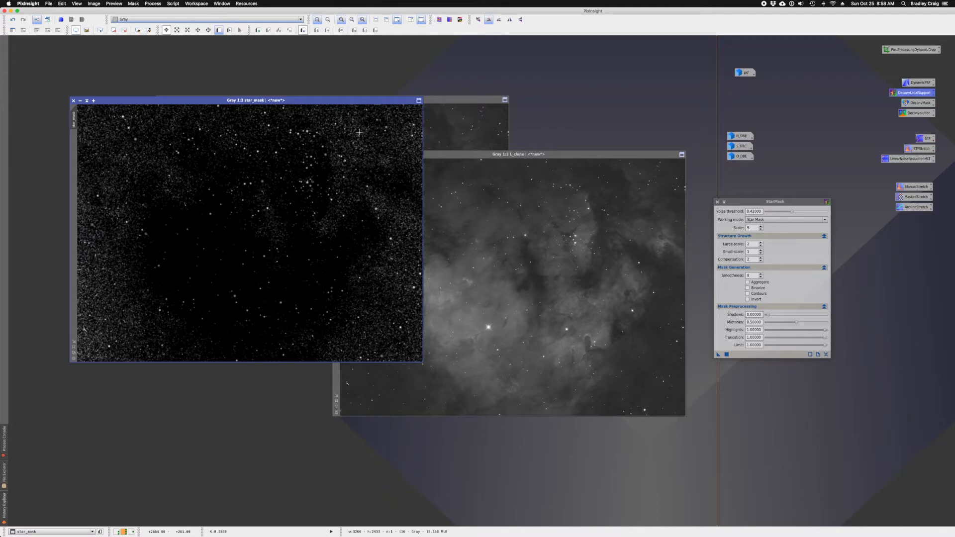
Step: Move the new star mask image clear of the L_clone controls and close L_clone without saving
drag(314, 107, 465, 175)
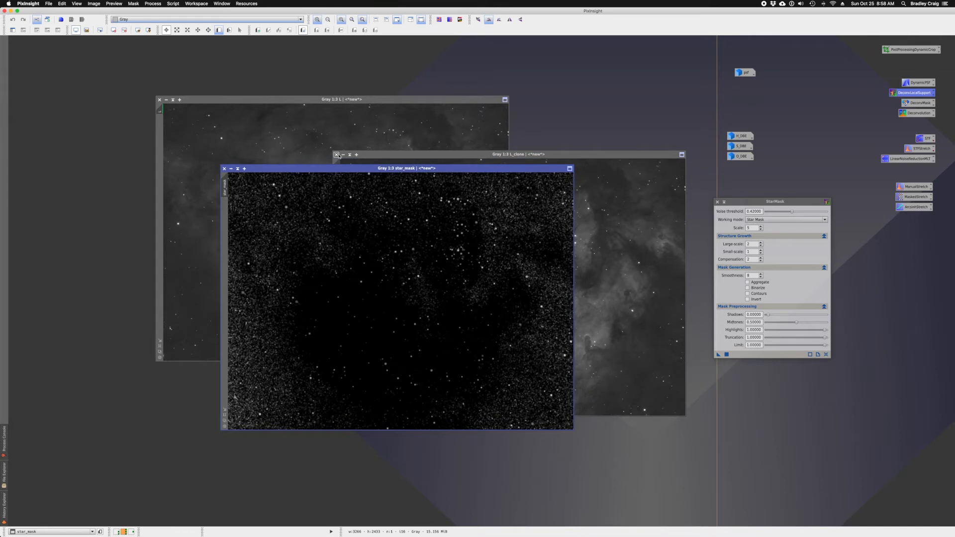
click(337, 155)
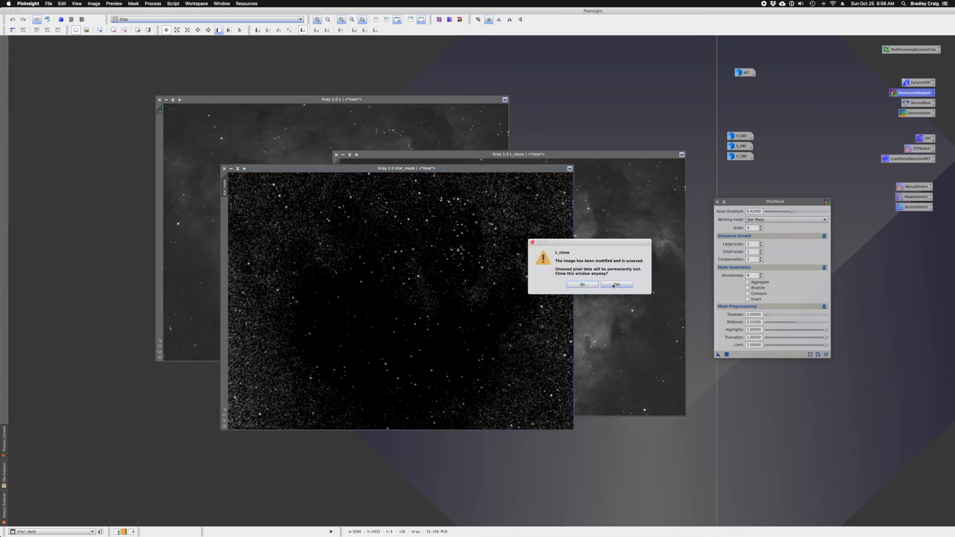
click(617, 284)
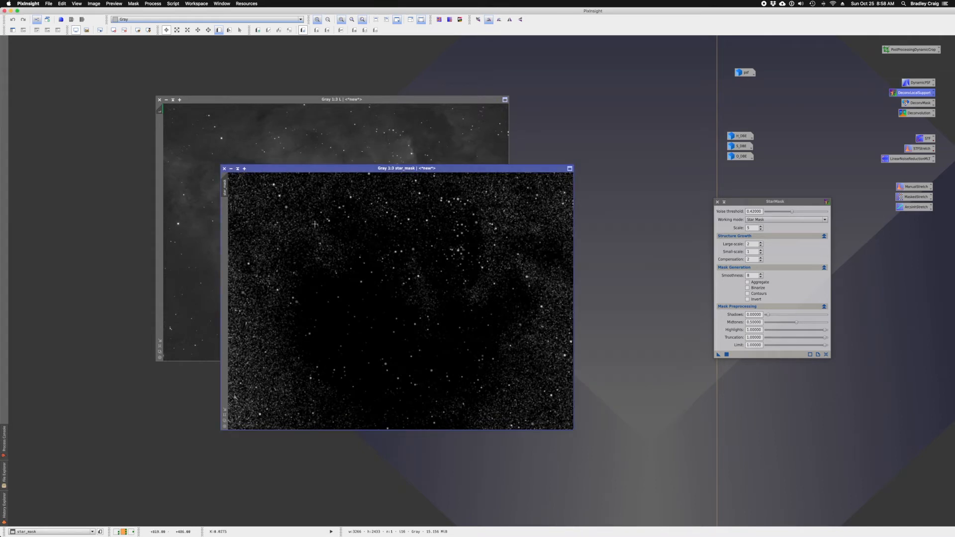
Step: Rename the star mask decon_local_support, iconize it and place its icon directly below the psf icon
double_click(225, 189)
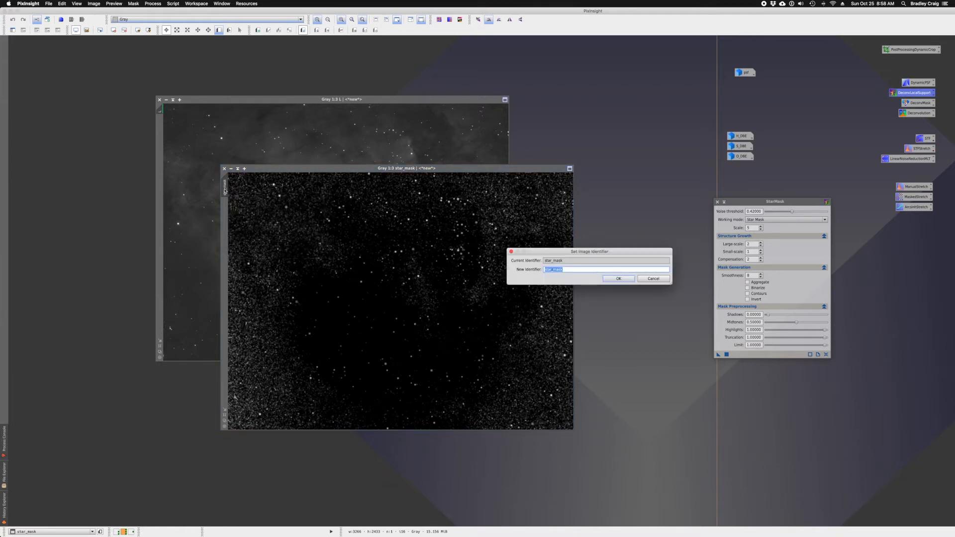
text(de)
key(Return)
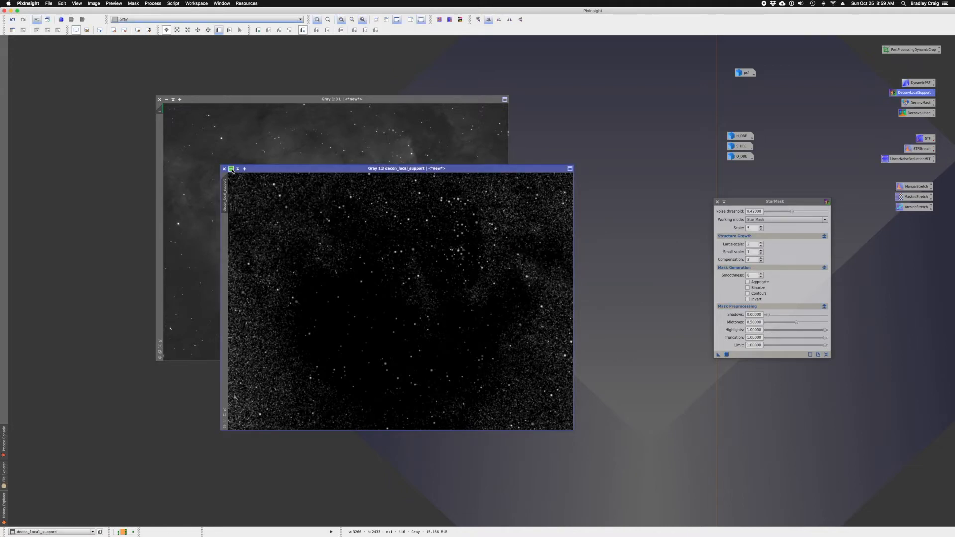
click(232, 169)
drag(602, 200, 759, 83)
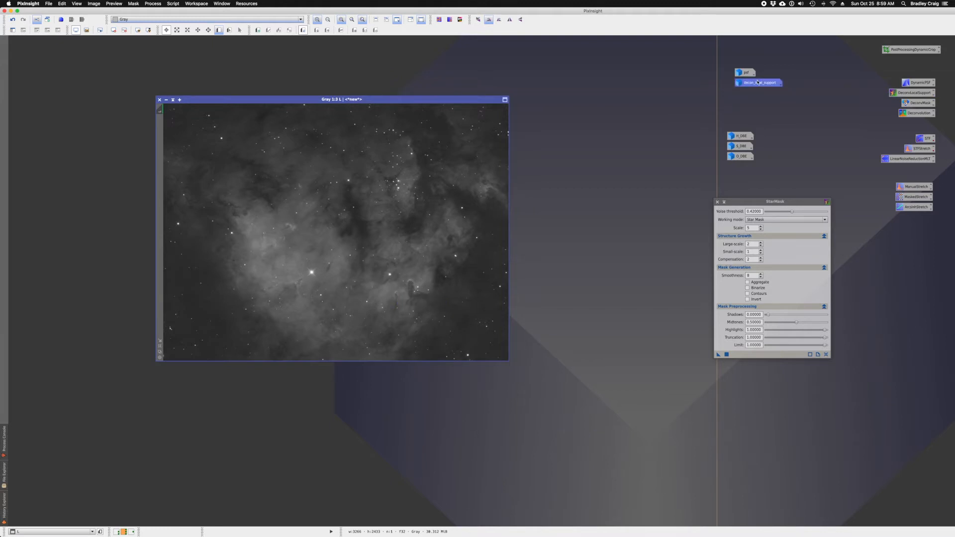
Step: Close StarMask and reposition the L image in the workspace
click(717, 202)
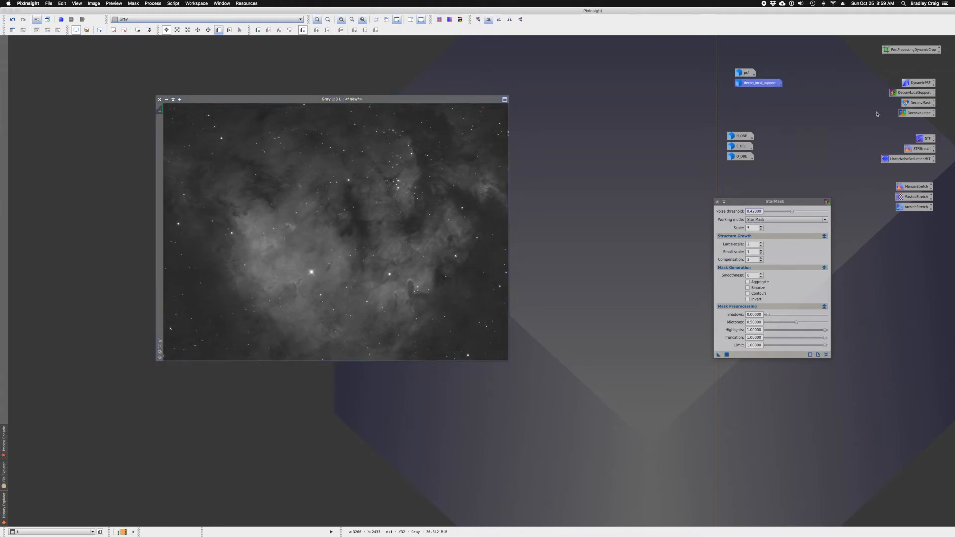
click(718, 202)
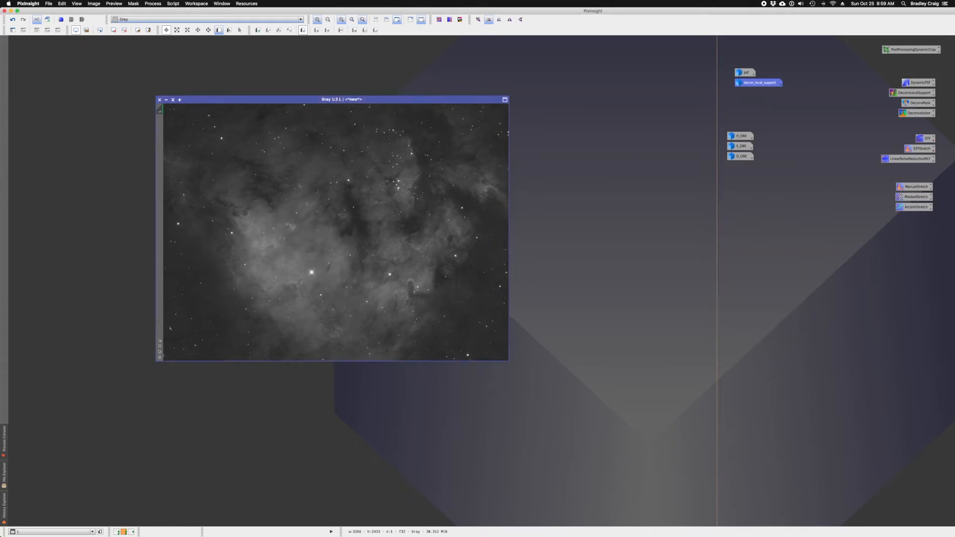
drag(414, 102, 448, 110)
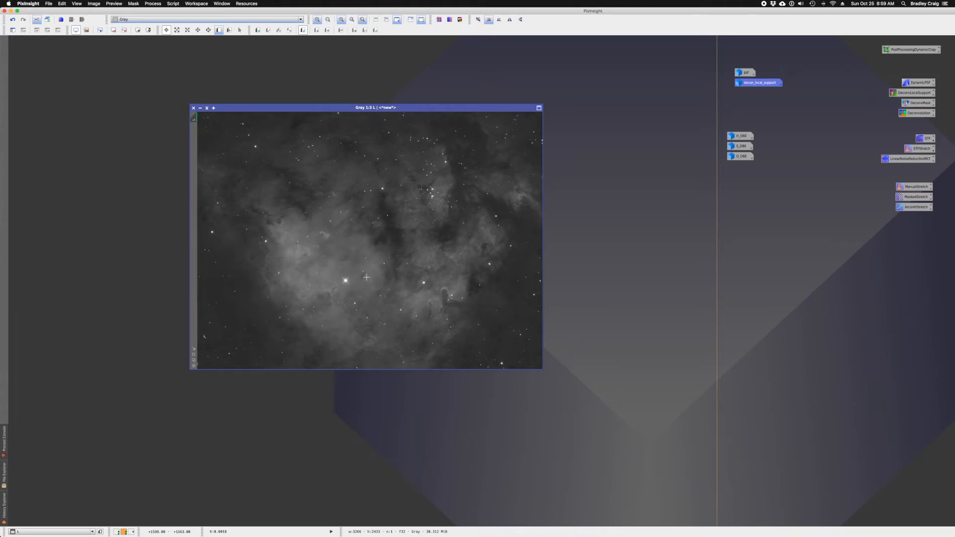
drag(330, 108, 287, 111)
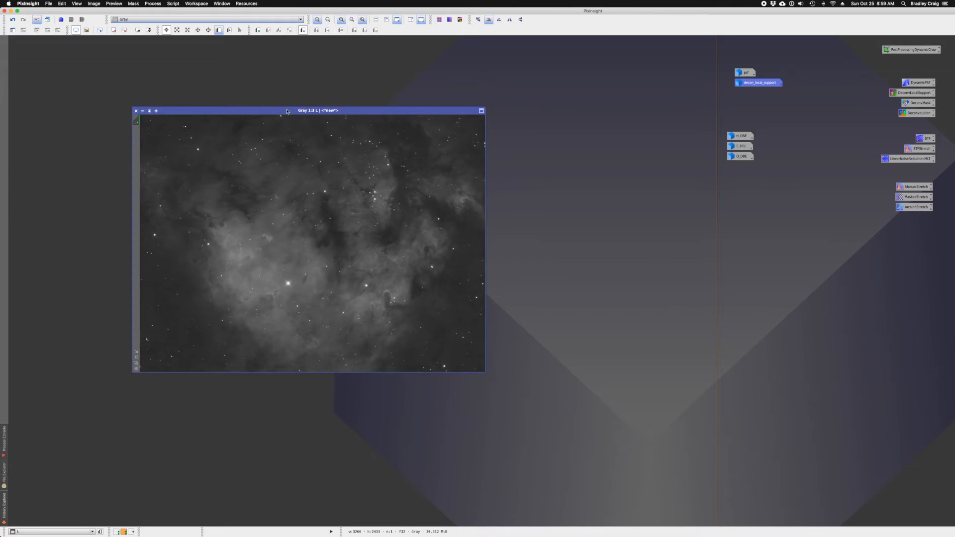
double_click(921, 103)
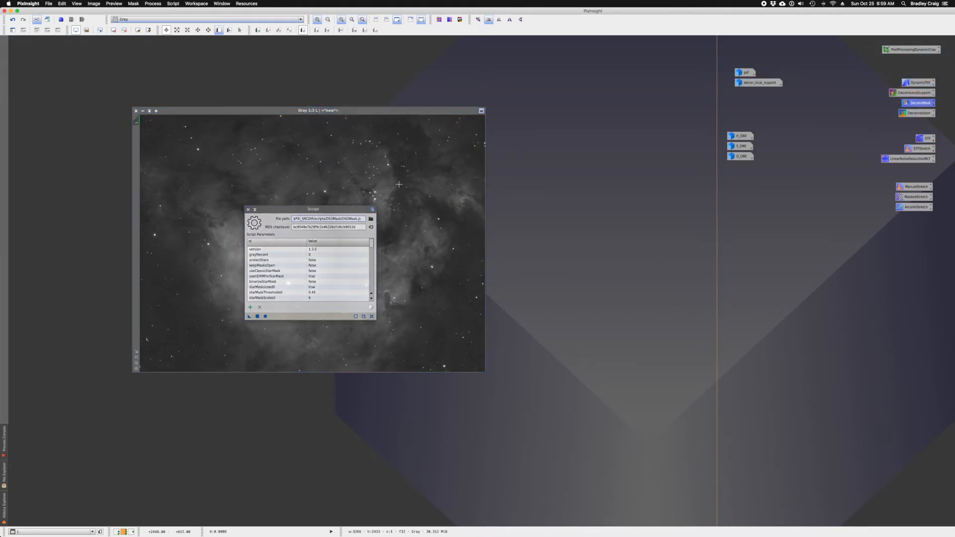
click(266, 316)
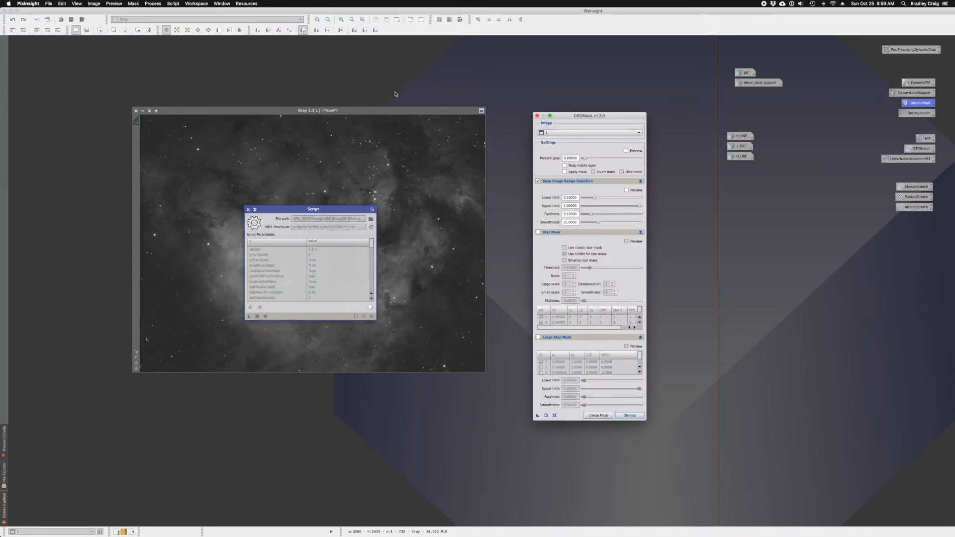
drag(596, 116, 595, 108)
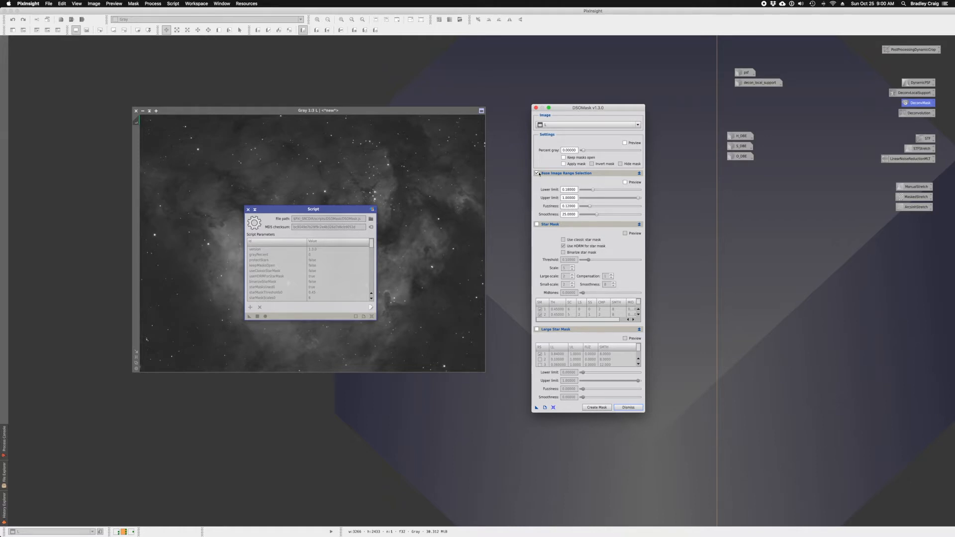
click(538, 173)
drag(586, 150, 597, 152)
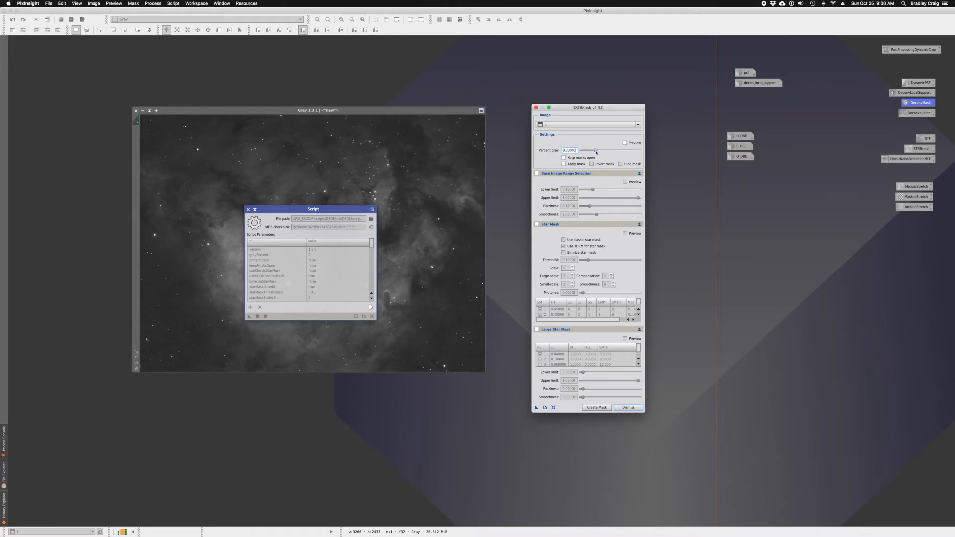
drag(596, 152, 573, 155)
click(629, 407)
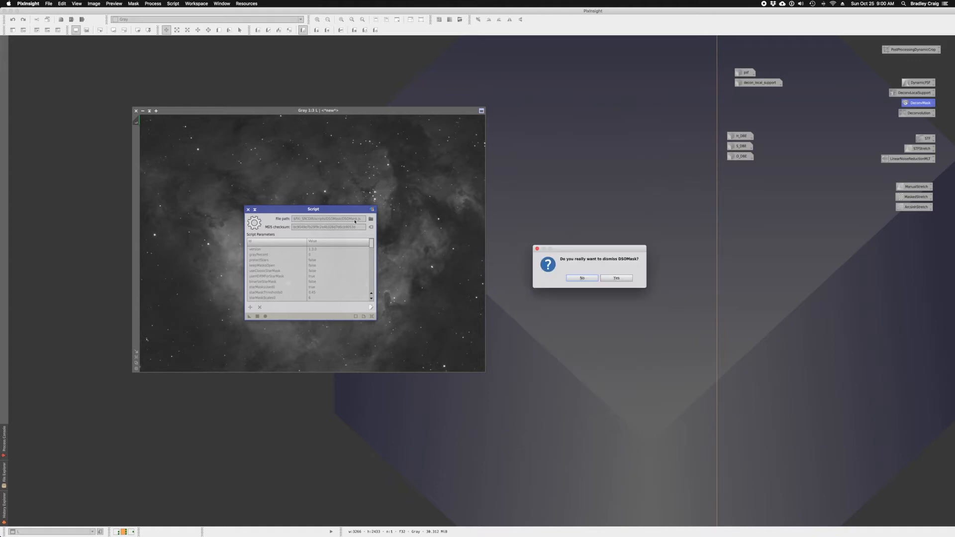
click(617, 278)
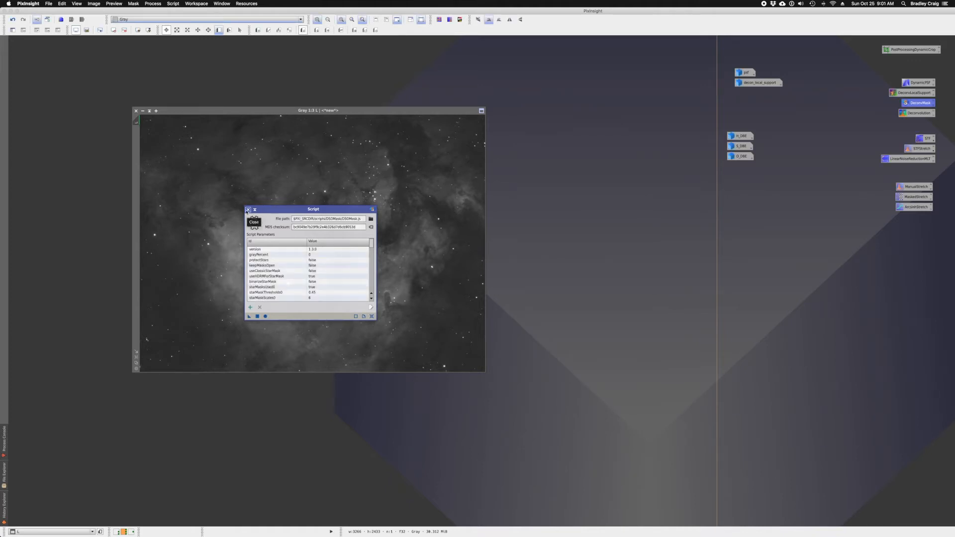
click(247, 210)
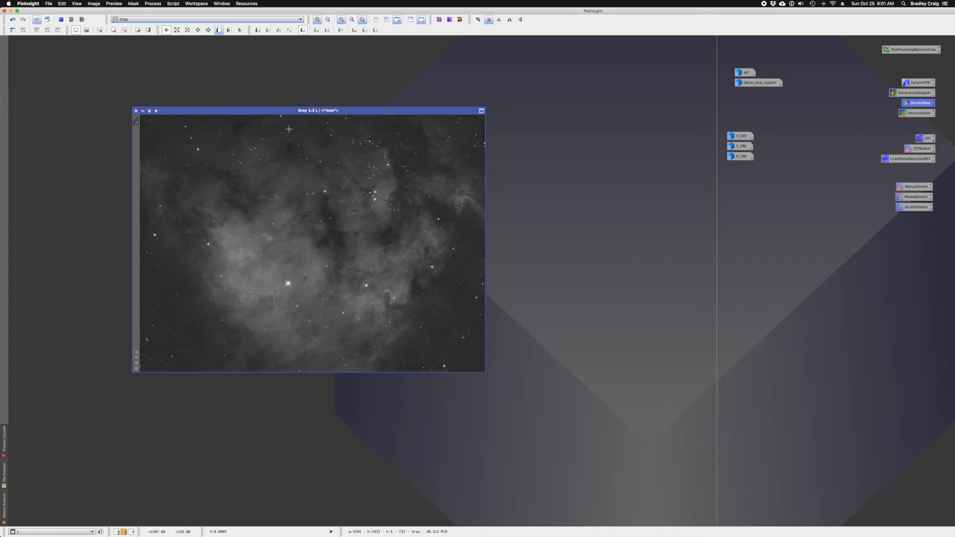
Step: Run the DSOMask script on L and enable Base Image Range Selection, Star Mask and Large Star Mask
click(177, 5)
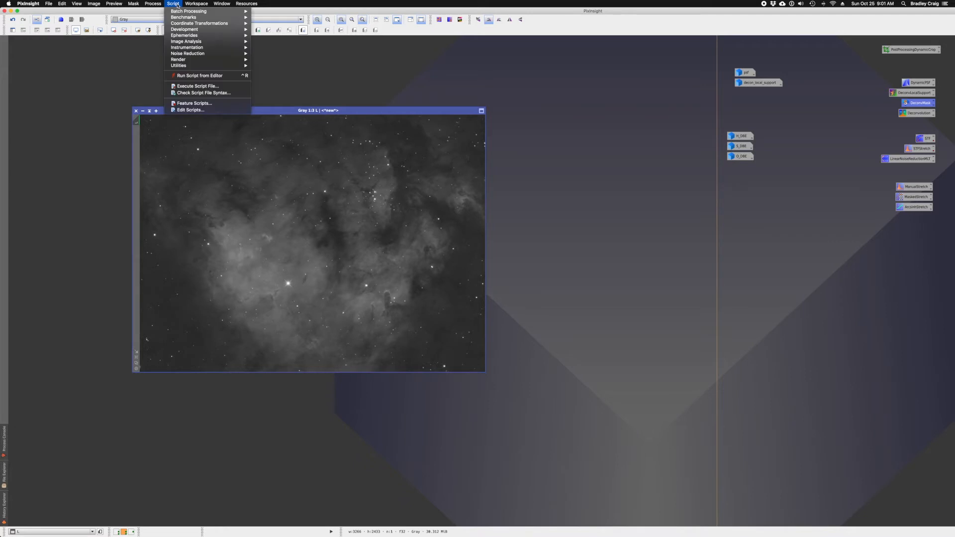
mouse_move(202, 66)
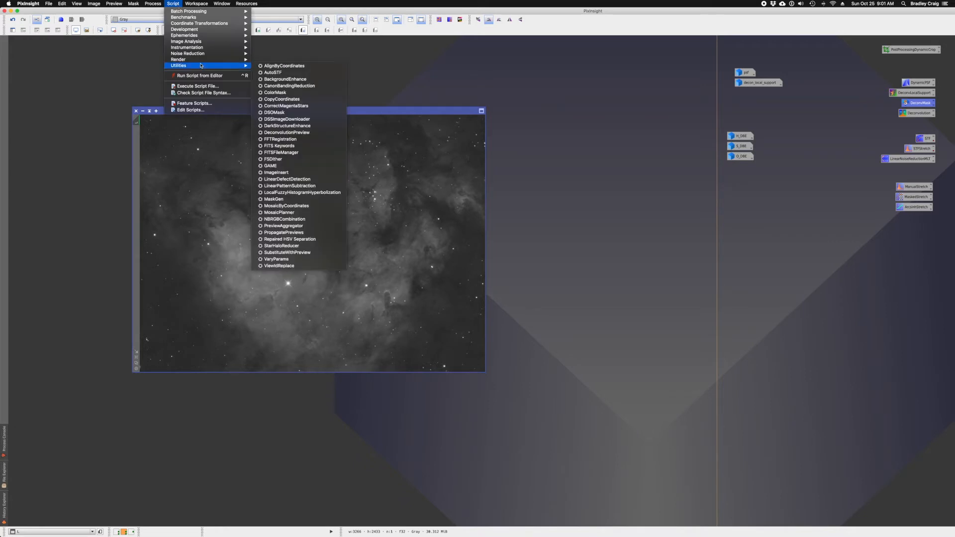
click(281, 113)
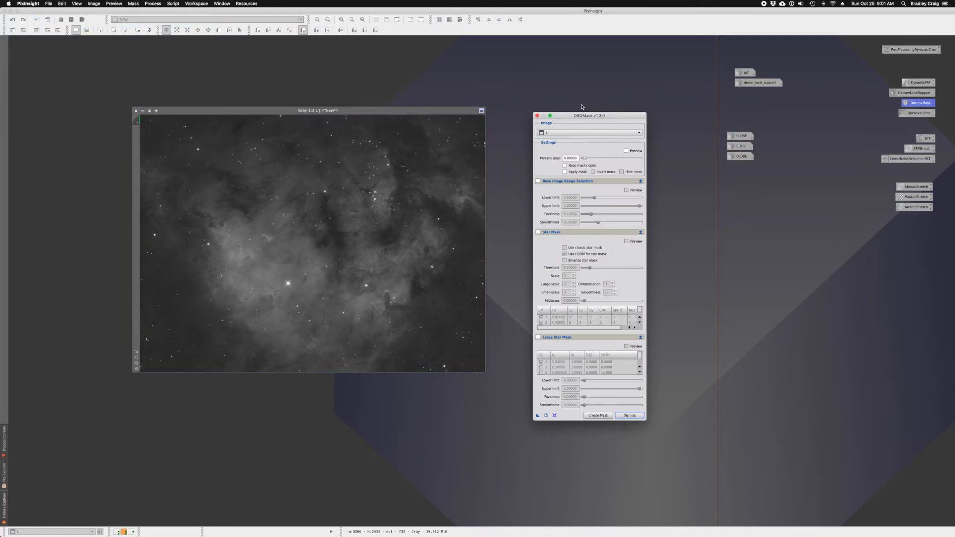
drag(584, 115, 627, 97)
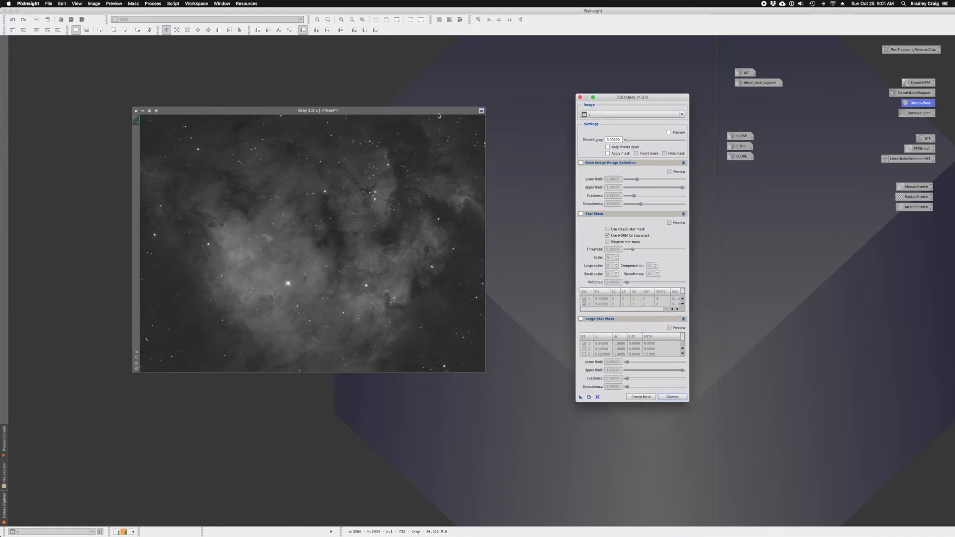
click(582, 163)
click(581, 214)
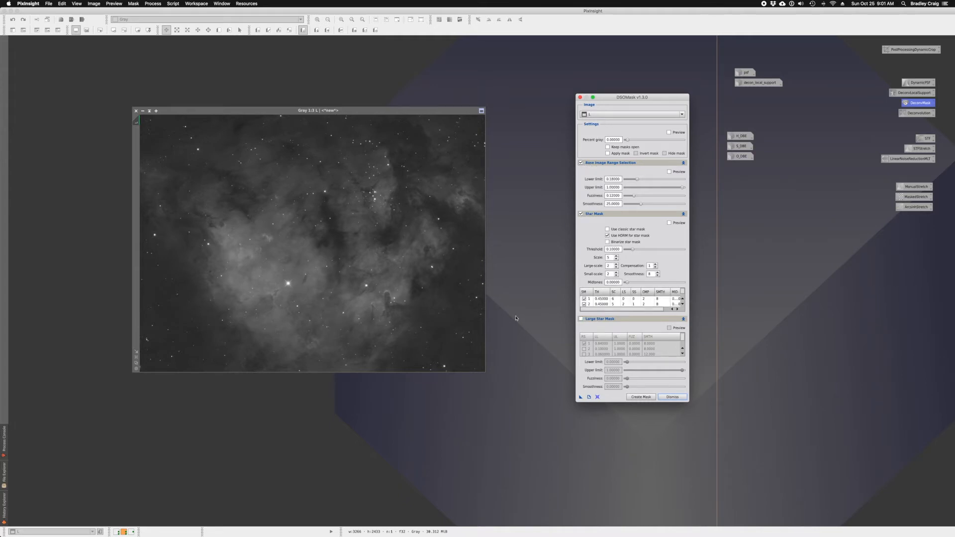
click(581, 320)
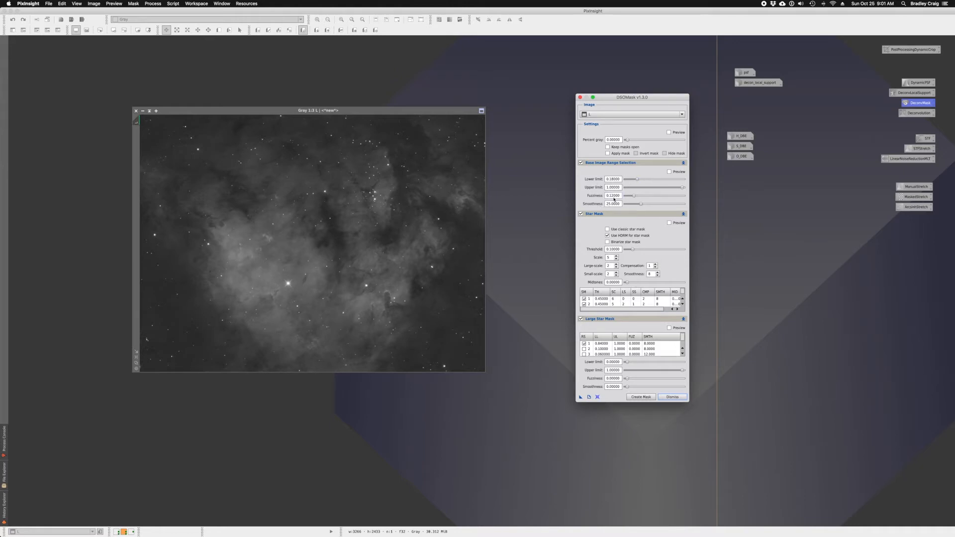
Step: Preview the base range selection on L with Fuzziness 0.16 and Apply mask enabled, and dismiss DSOMask without creating a mask
drag(634, 196, 635, 197)
click(626, 155)
click(669, 173)
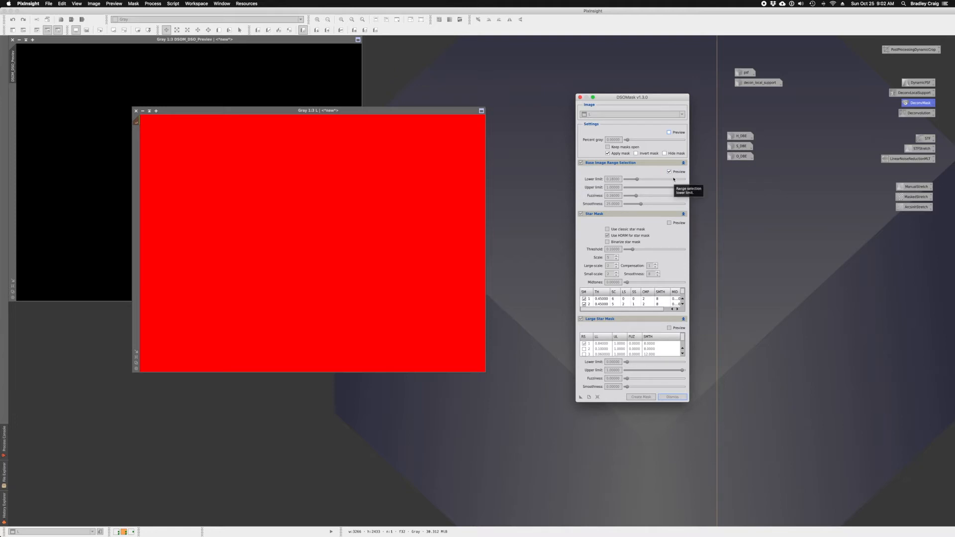
click(620, 153)
click(620, 153)
click(669, 172)
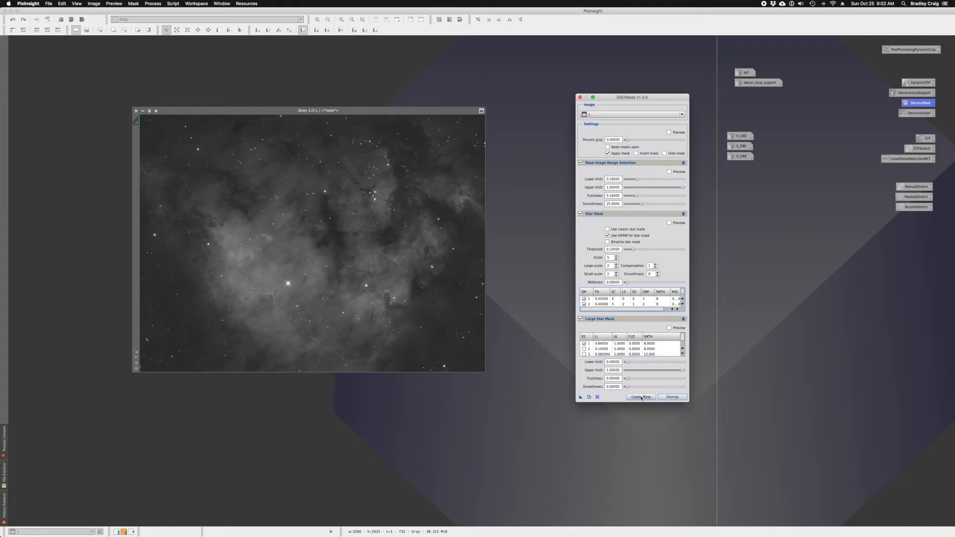
click(673, 397)
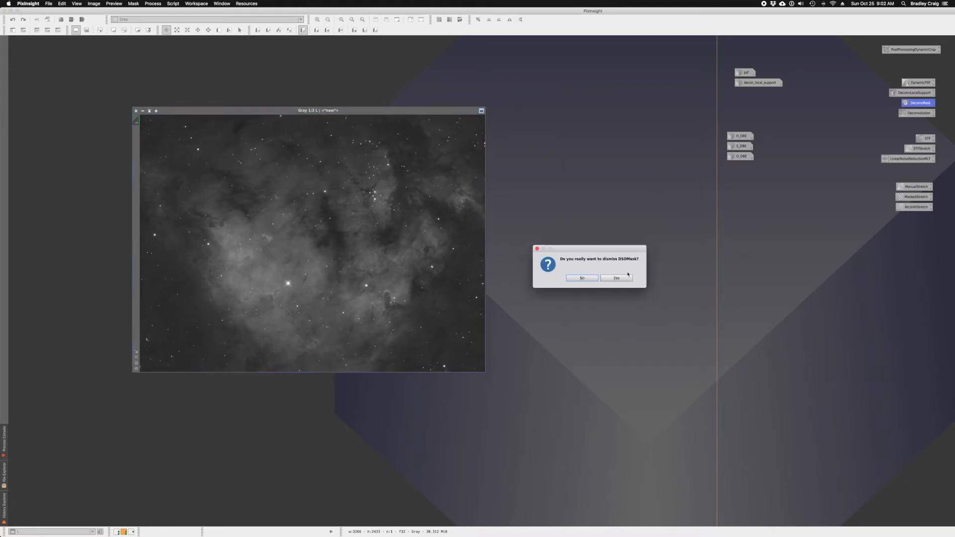
click(623, 279)
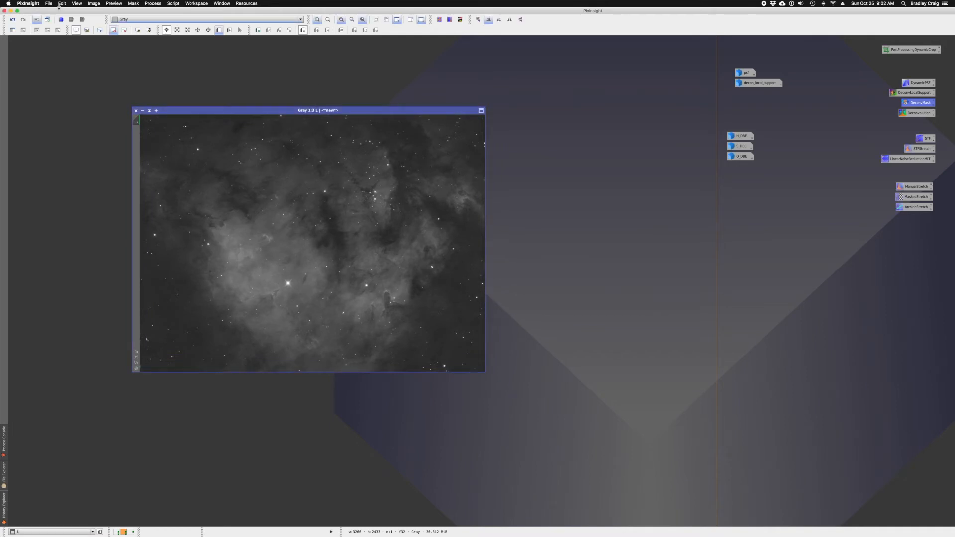
Step: Duplicate the L image and move the clone clear of the original
click(47, 19)
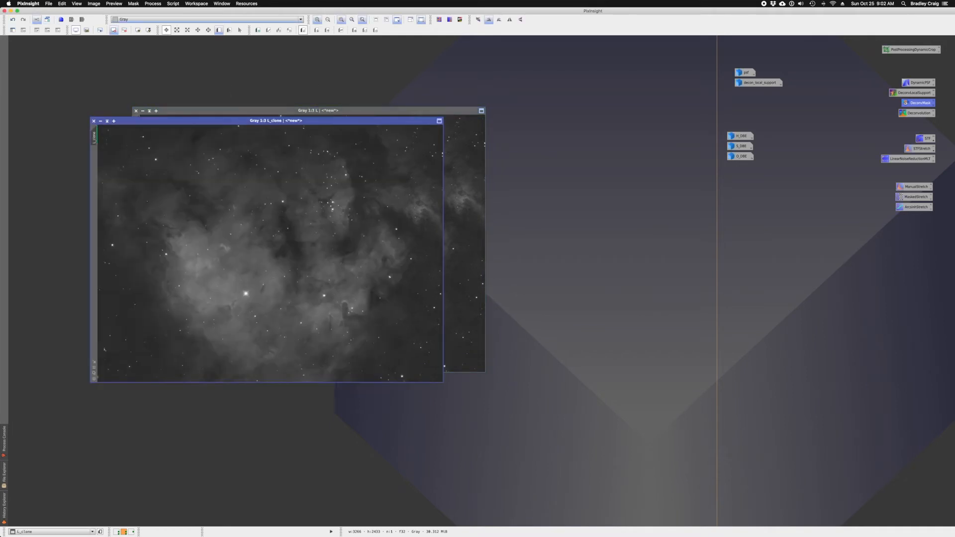
drag(241, 121, 473, 148)
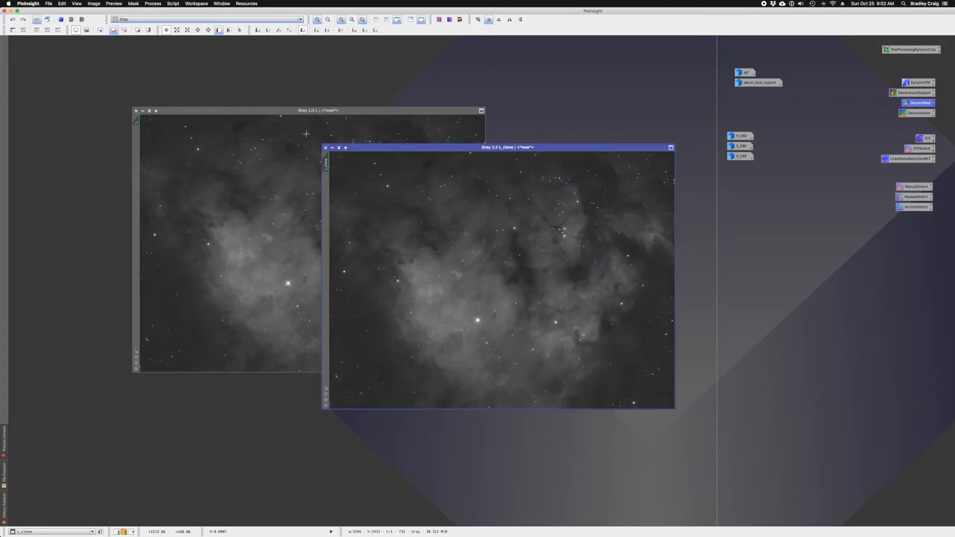
Step: Transfer L_clone's screen stretch to the STFStretch HistogramTransformation, apply it permanently to L_clone, and close both process windows
double_click(926, 138)
double_click(921, 148)
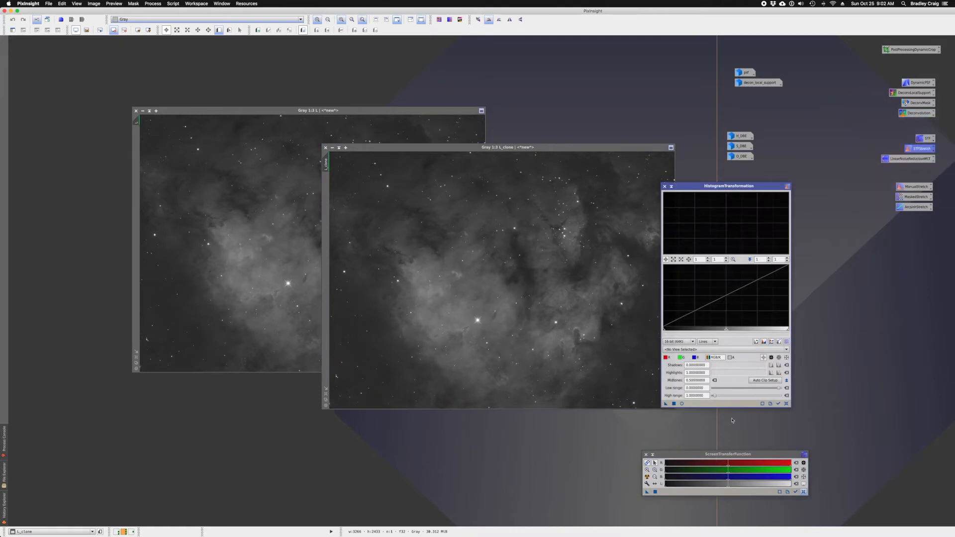
click(796, 492)
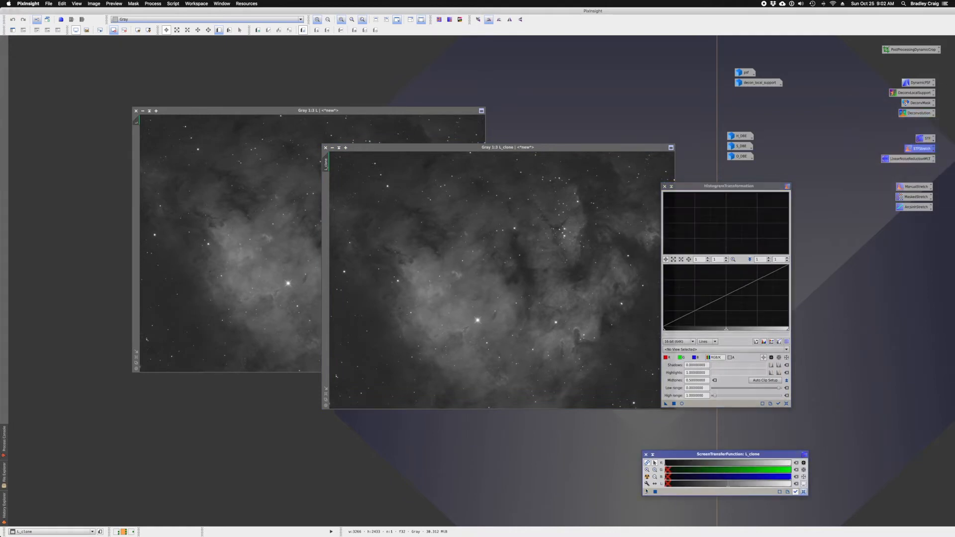
drag(647, 492, 715, 404)
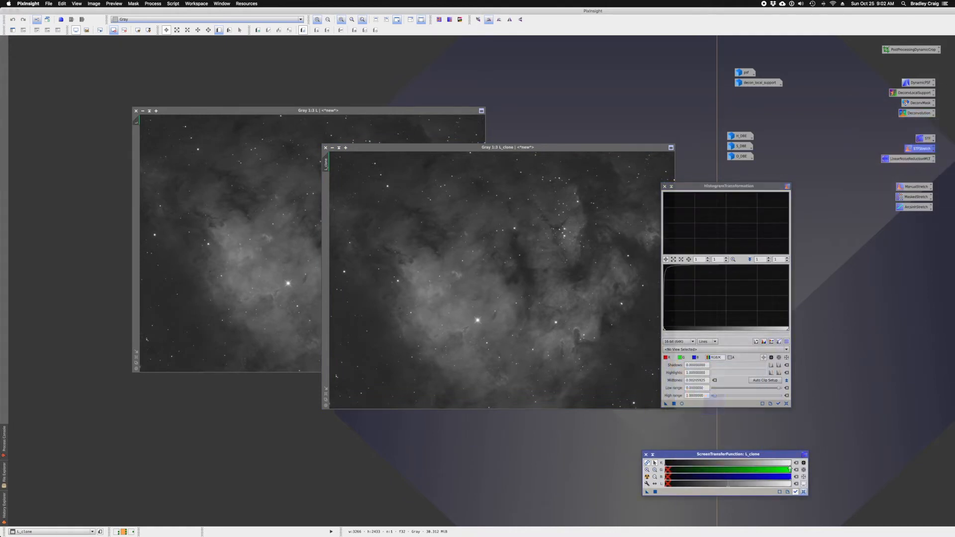
click(803, 492)
drag(666, 403, 602, 385)
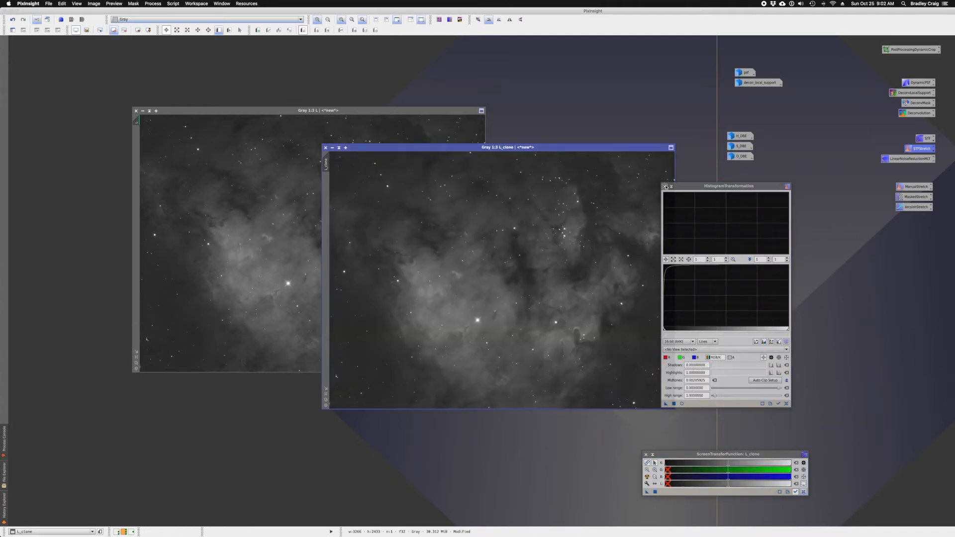
click(646, 454)
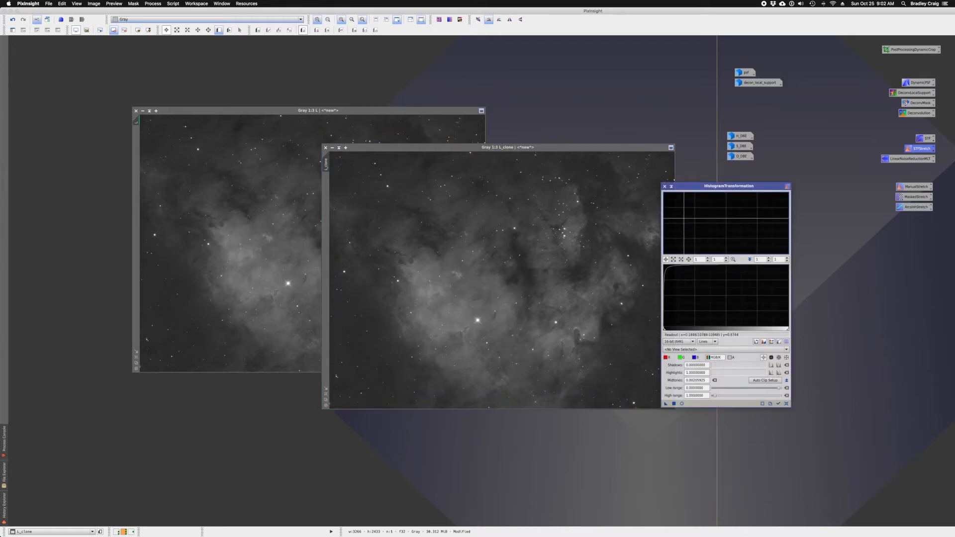
click(665, 186)
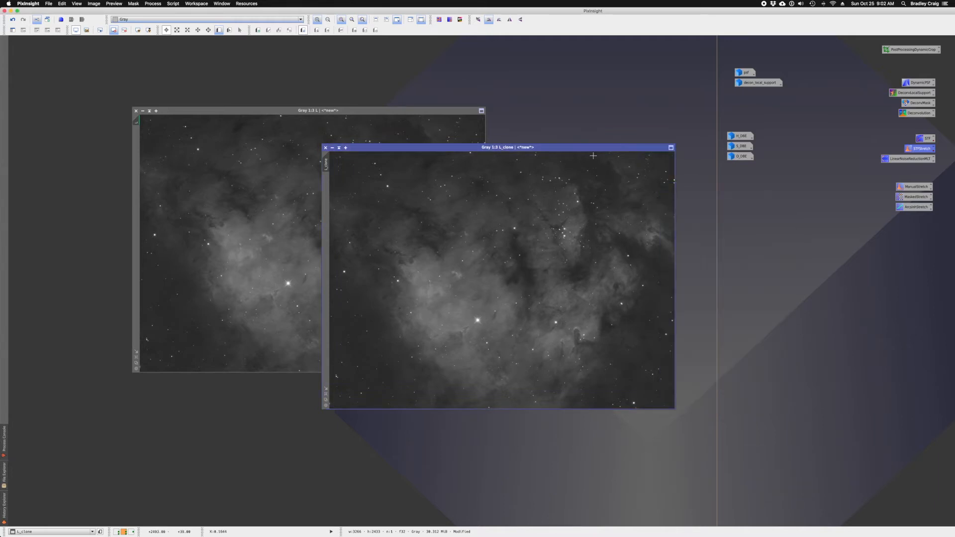
Step: Align L_clone over the L image and run the DSOMask script on L_clone
drag(588, 148, 400, 149)
click(178, 7)
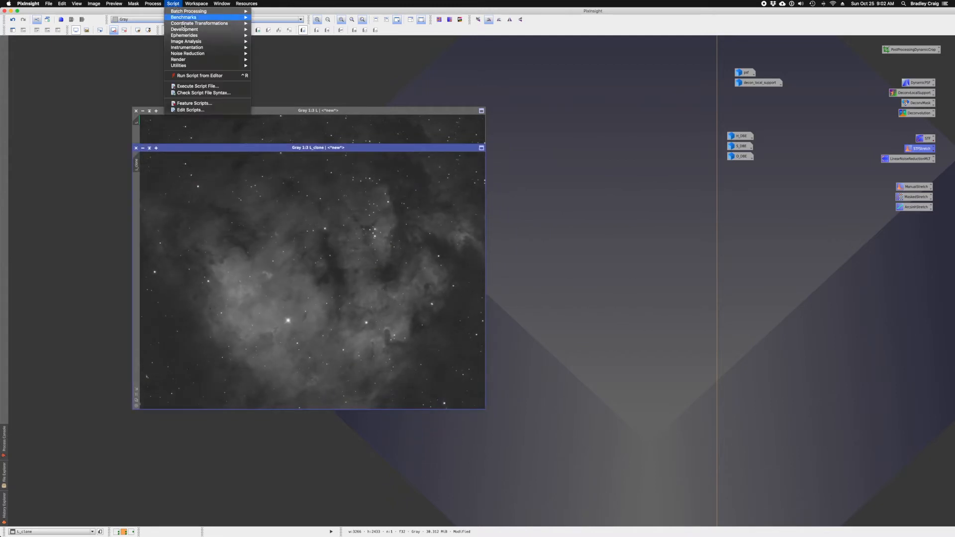
mouse_move(229, 66)
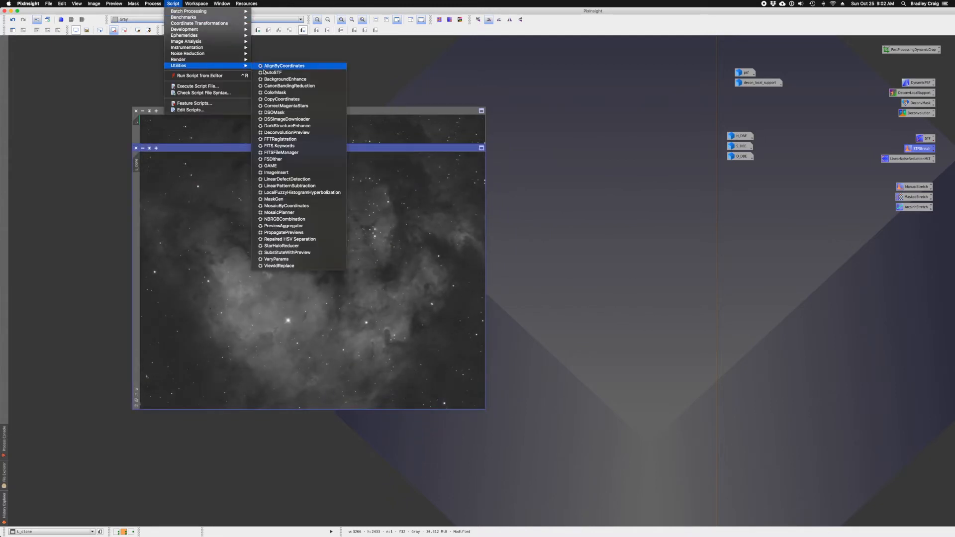
click(294, 117)
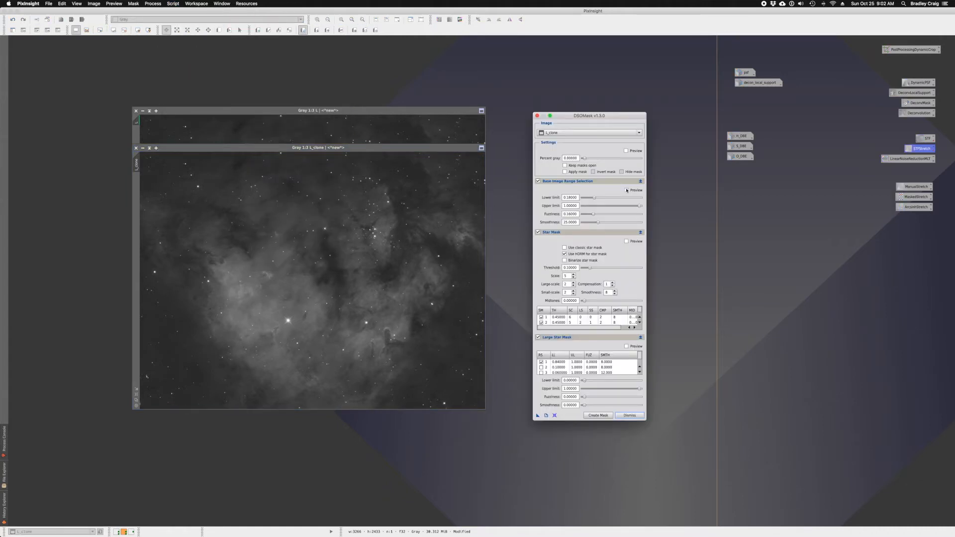
Step: Preview the base range selection on L_clone with Apply mask enabled, toggle Invert mask, and end the preview
click(627, 190)
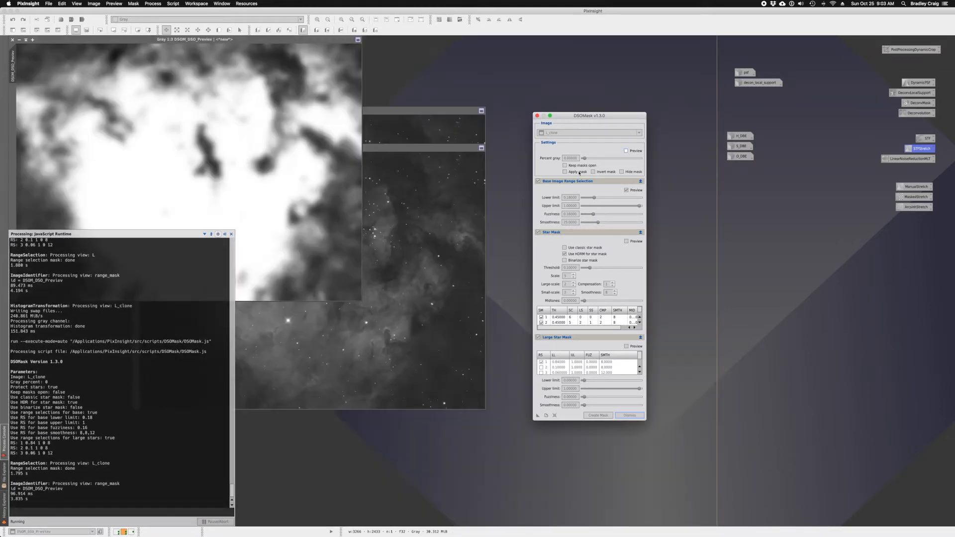
click(579, 171)
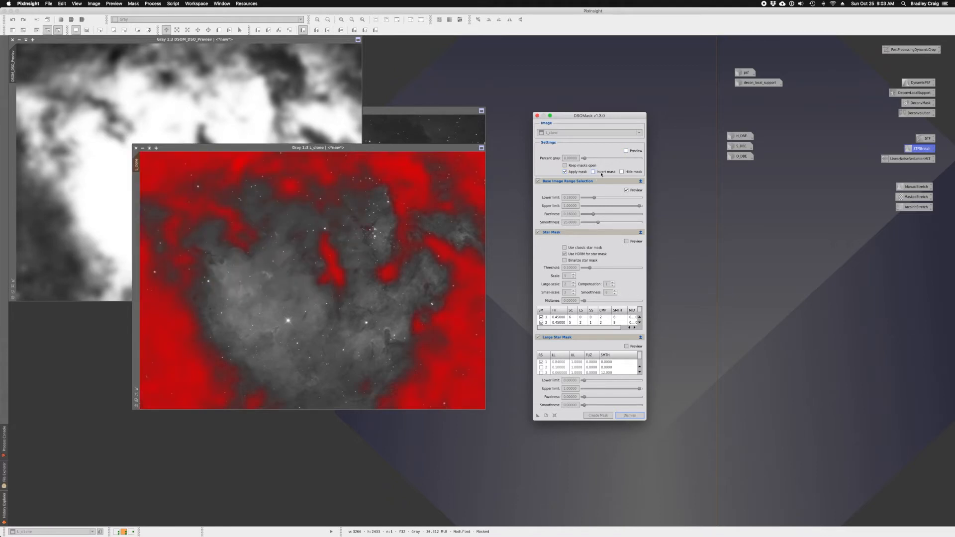
click(594, 172)
click(601, 172)
click(627, 190)
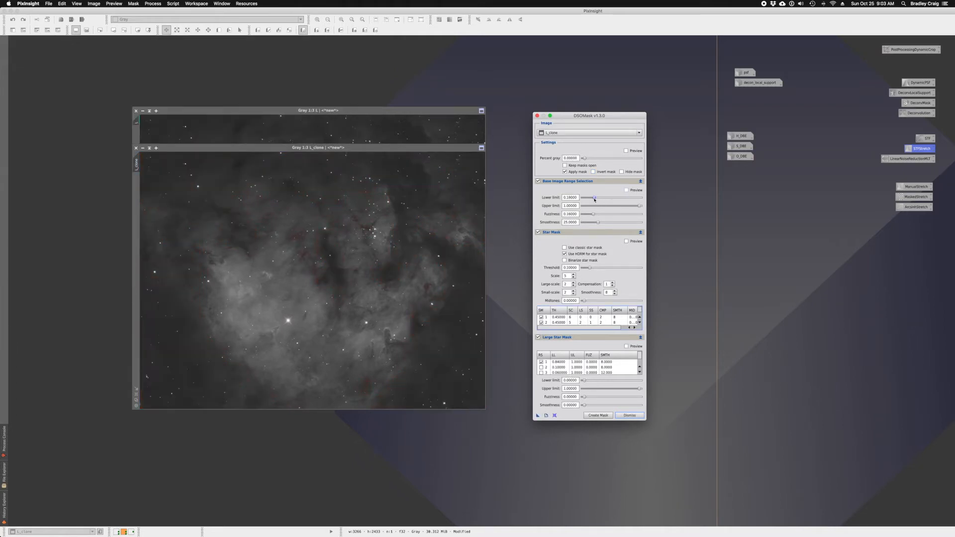
Step: Try a base range selection Lower limit of 0.15 and preview it over L_clone
click(571, 198)
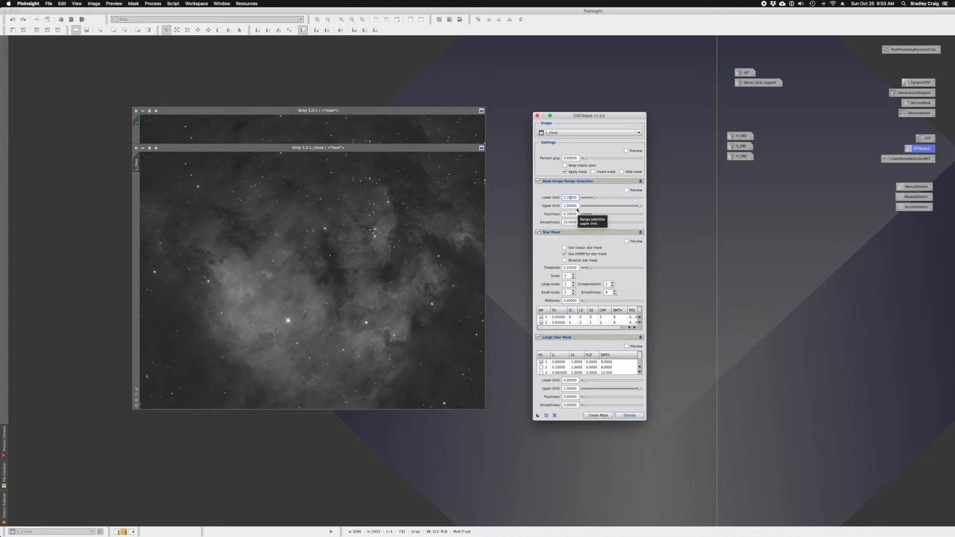
key(BackSpace)
text(5)
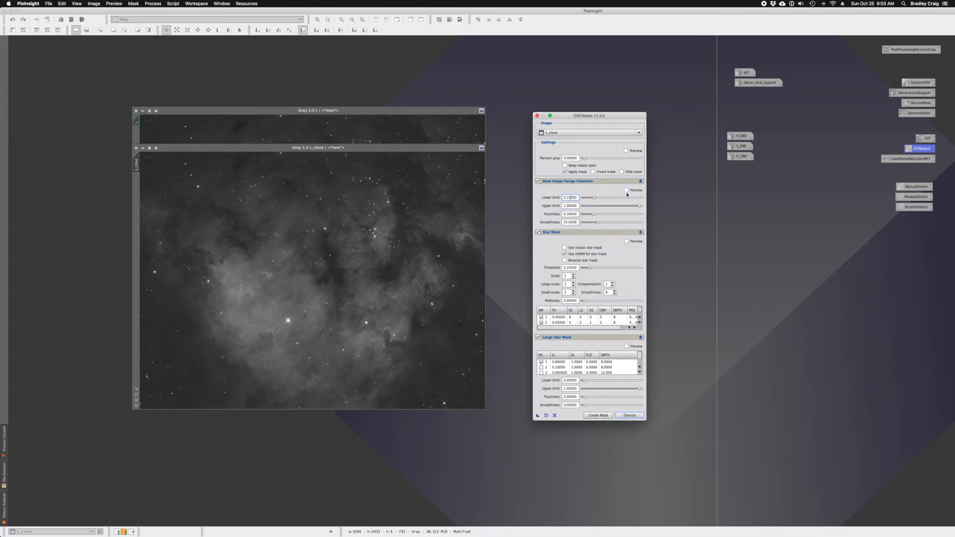
click(627, 191)
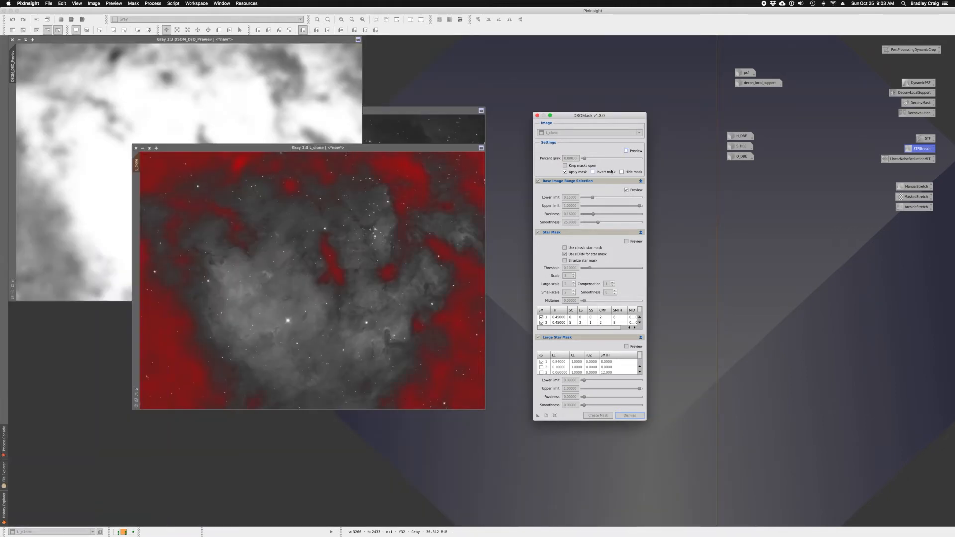
click(626, 190)
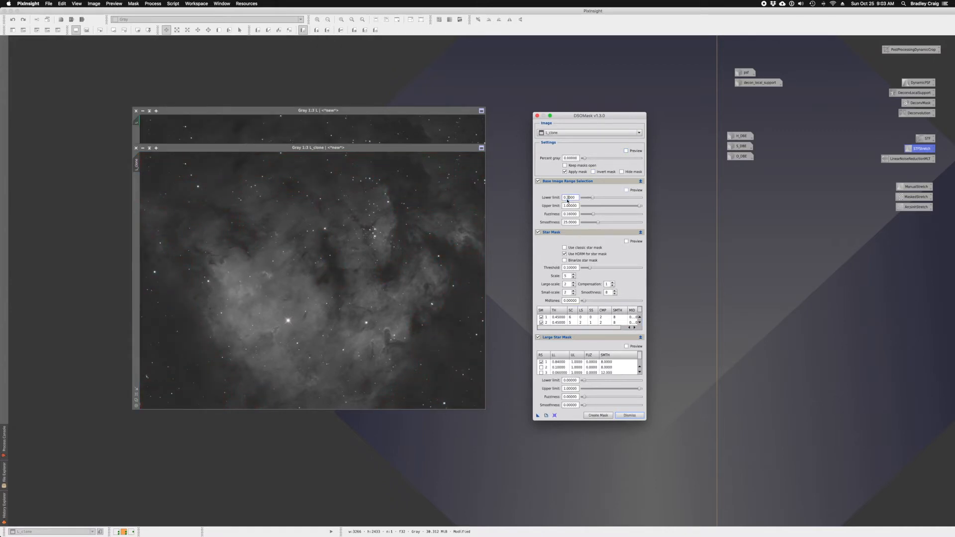
Step: Set the base range selection Lower limit to 0.20 and check its preview over L_clone
key(Tab)
click(627, 190)
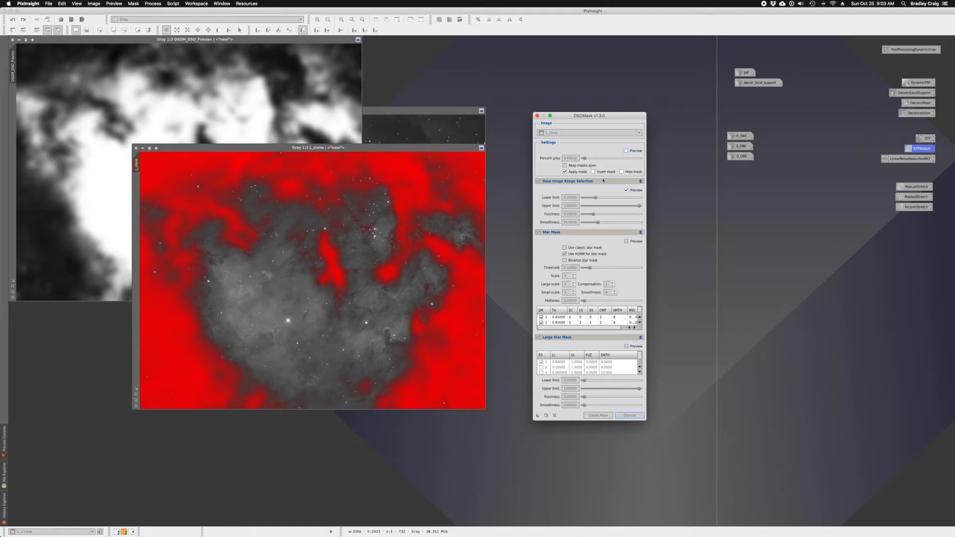
click(627, 191)
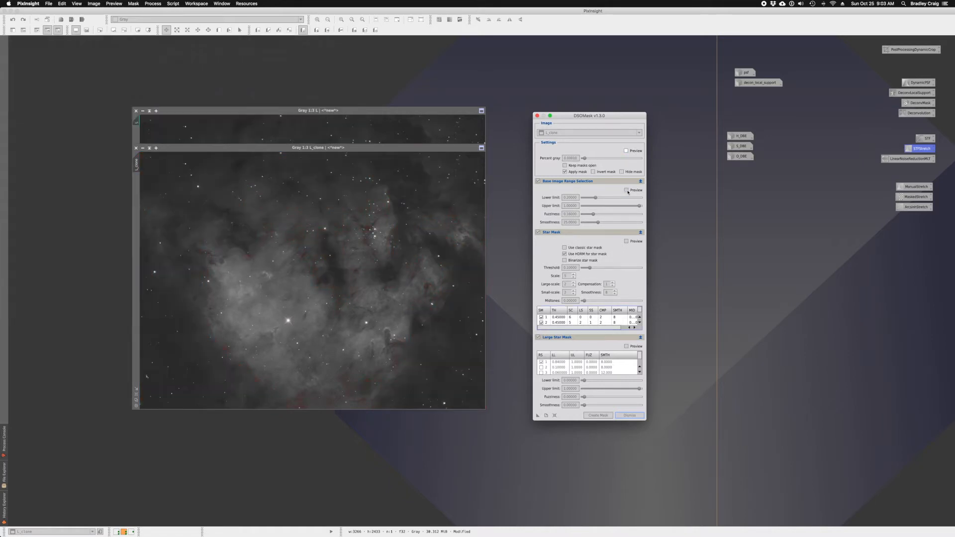
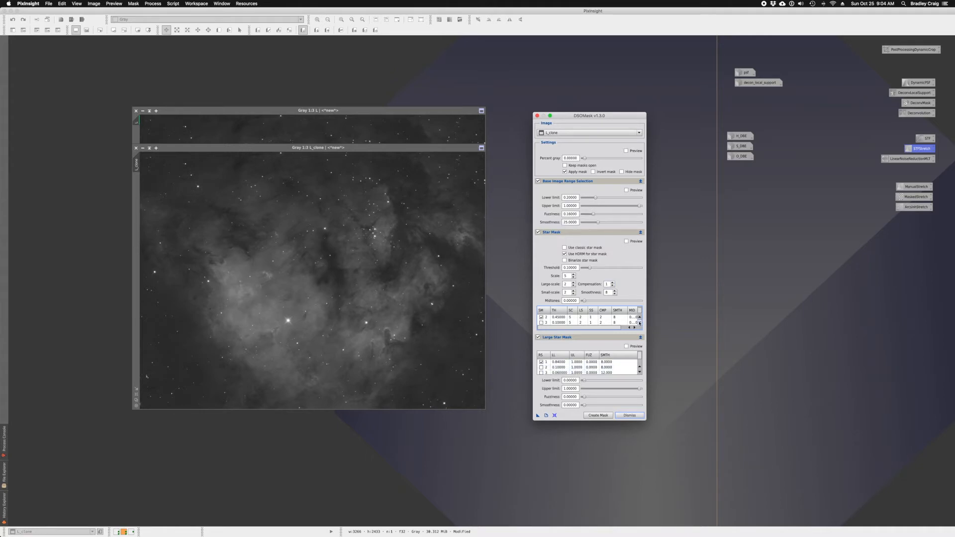
Step: Review the Star Mask layer settings and the first Large Star Mask range entry
scroll(618, 321, up, 1)
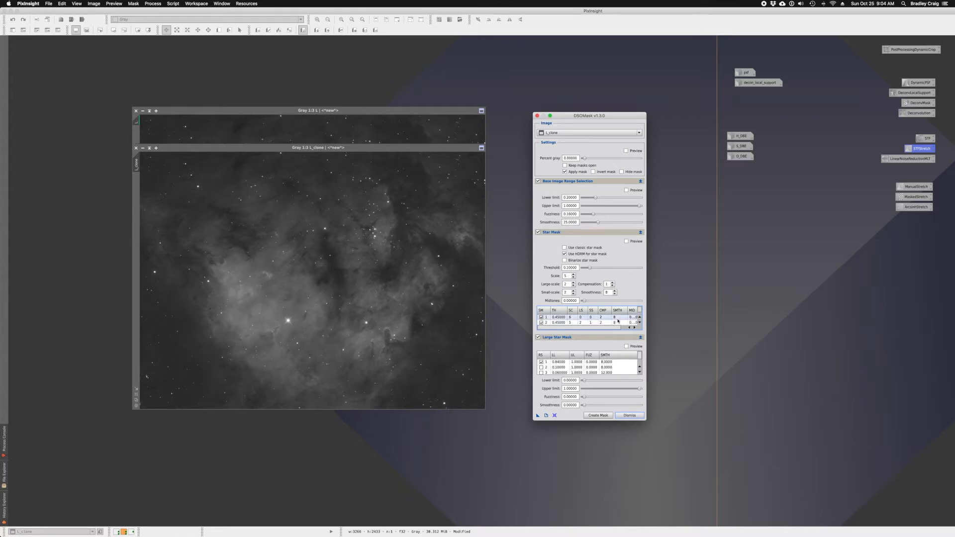
click(641, 323)
scroll(586, 324, up, 2)
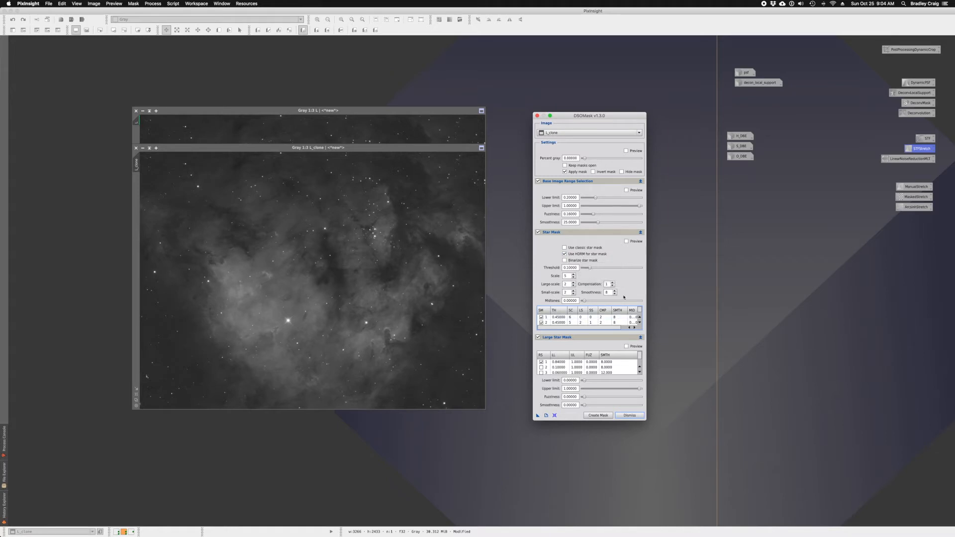
click(551, 322)
click(559, 363)
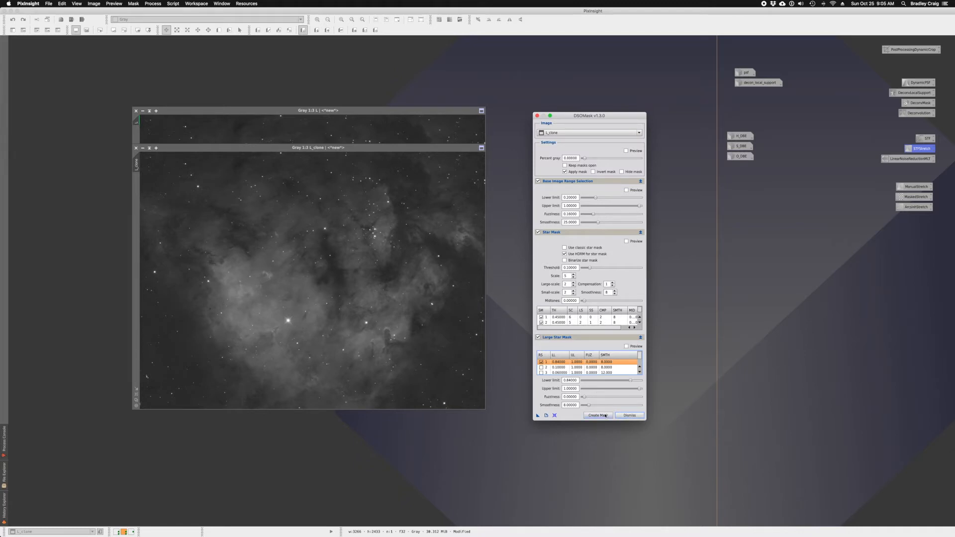
Step: Turn off Apply mask, create the mask from L_clone, and dismiss DSOMask
drag(579, 116, 606, 114)
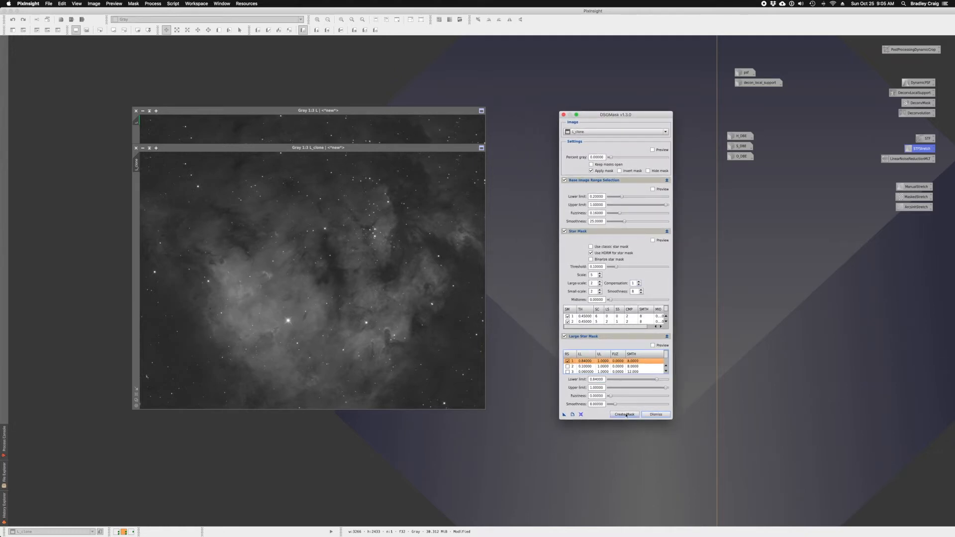
click(592, 171)
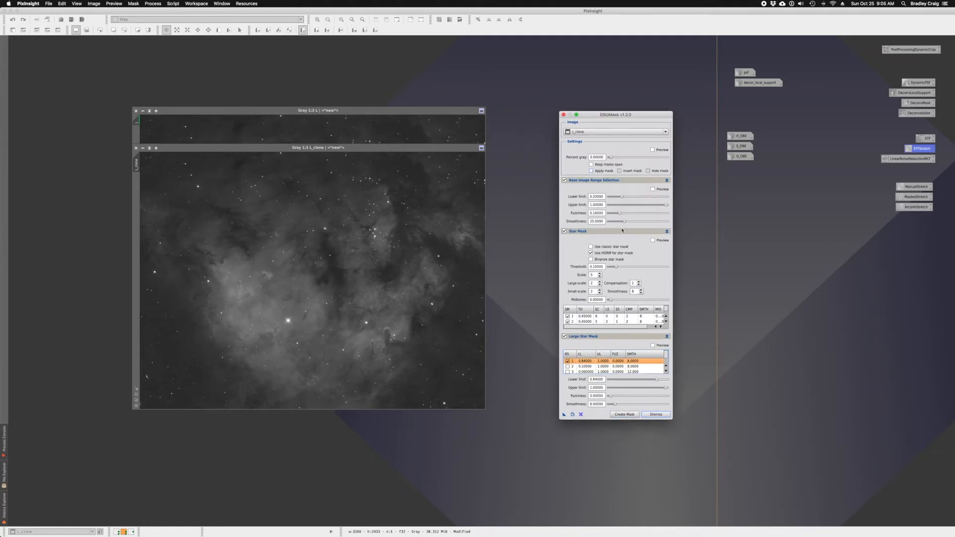
click(633, 415)
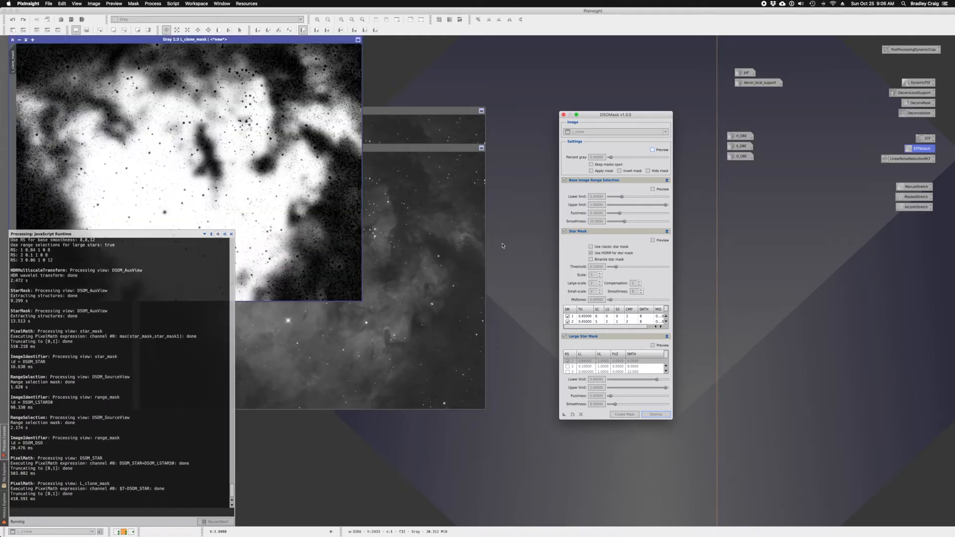
click(654, 416)
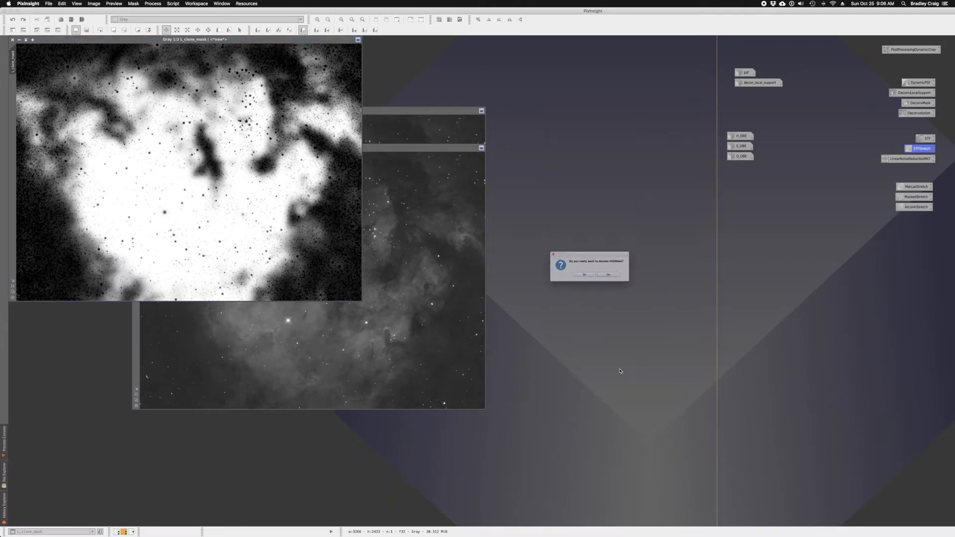
click(616, 278)
Step: Iconize L_clone away from the open images and apply L_clone_mask as the mask on L
drag(148, 41, 458, 169)
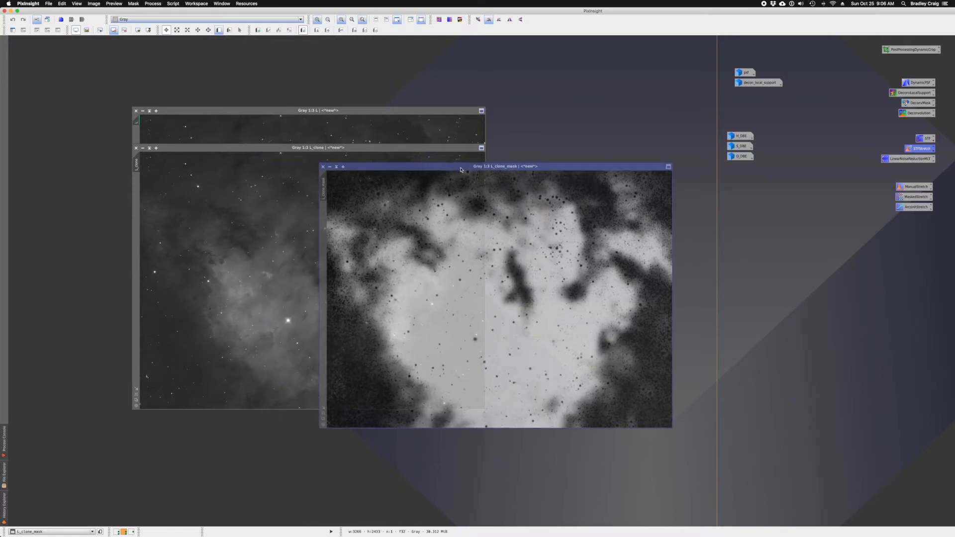
drag(185, 150, 786, 290)
click(742, 290)
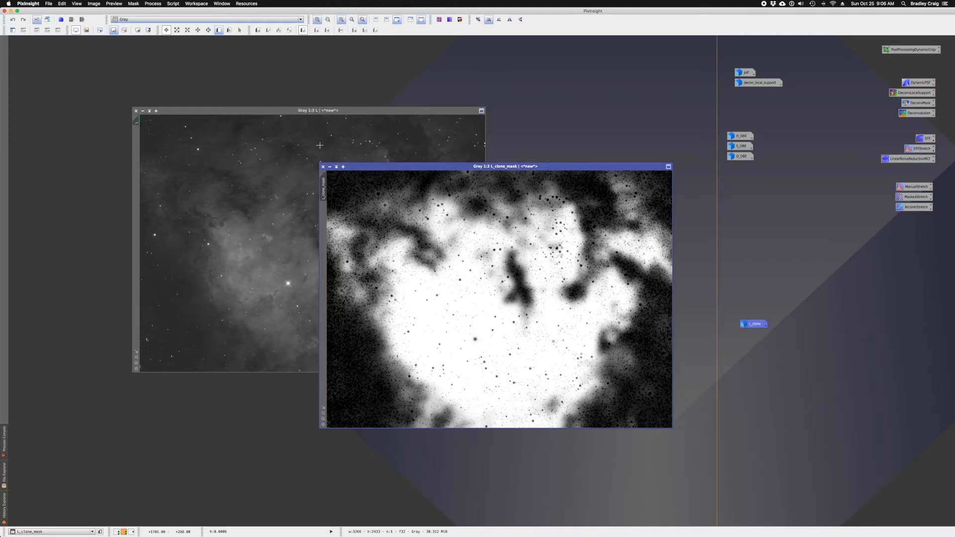
drag(325, 196, 138, 166)
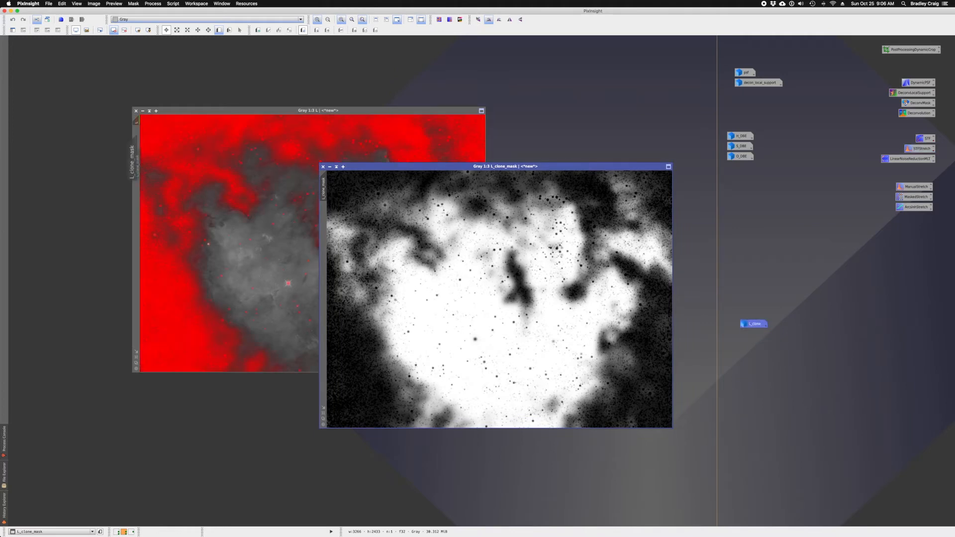
Step: Rename the mask decon_mask, iconize it and place its icon directly below the decon_local_support icon
double_click(321, 190)
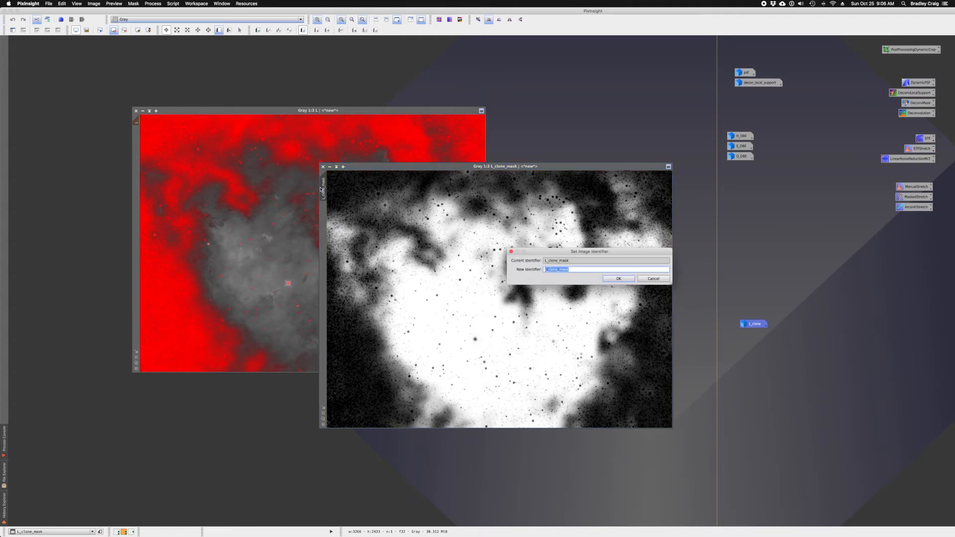
text(de)
key(Return)
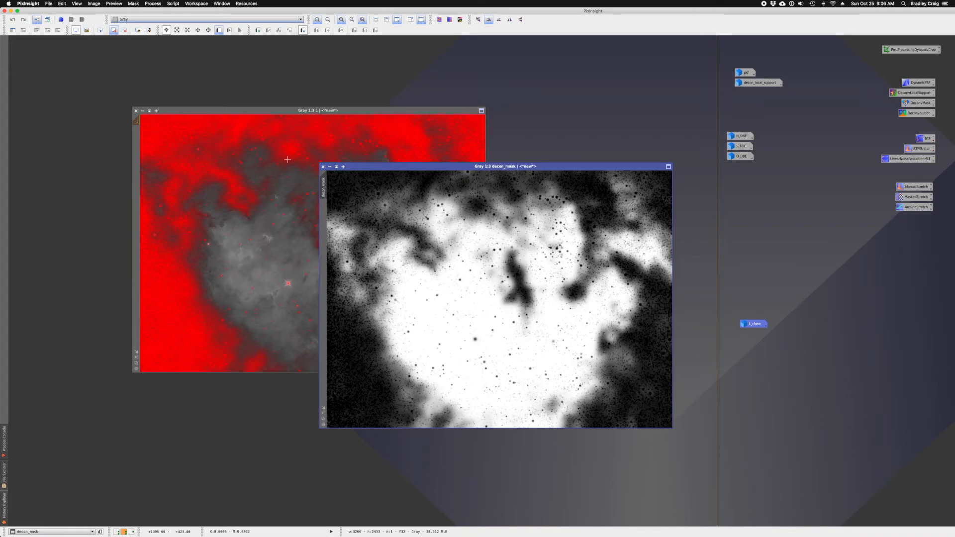
click(330, 167)
drag(515, 299, 752, 94)
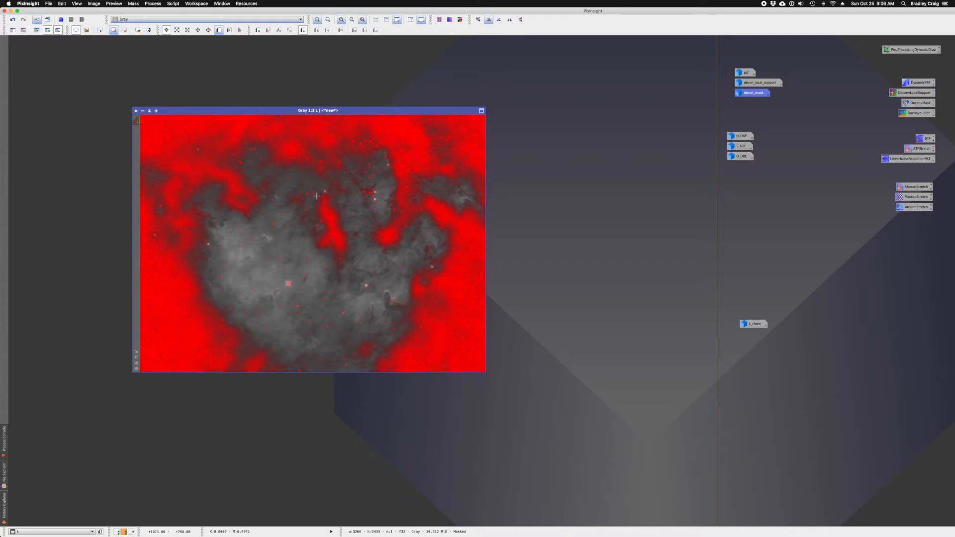
Step: Maximize the masked L image window in the workspace
double_click(292, 111)
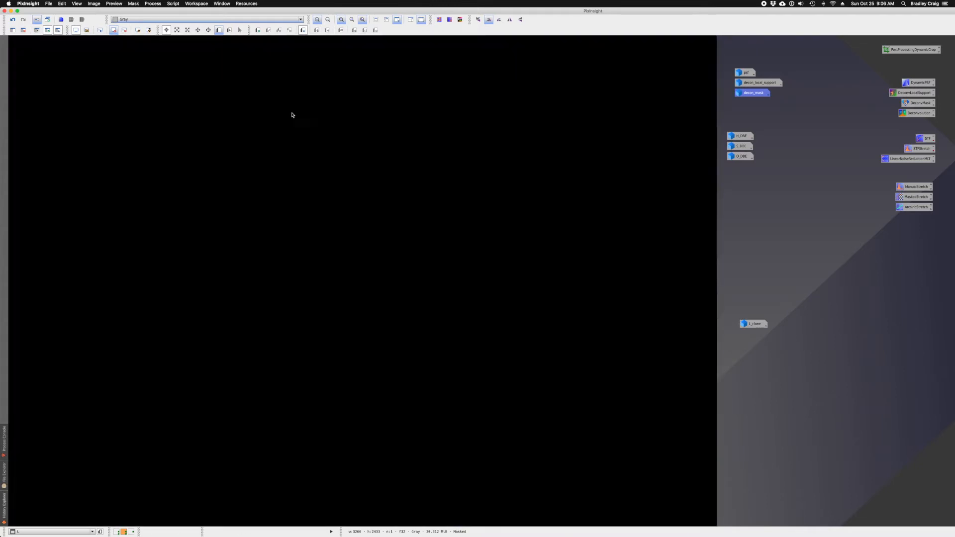
Step: Hide the red mask overlay on the L image while keeping the mask applied
scroll(217, 178, up, 2)
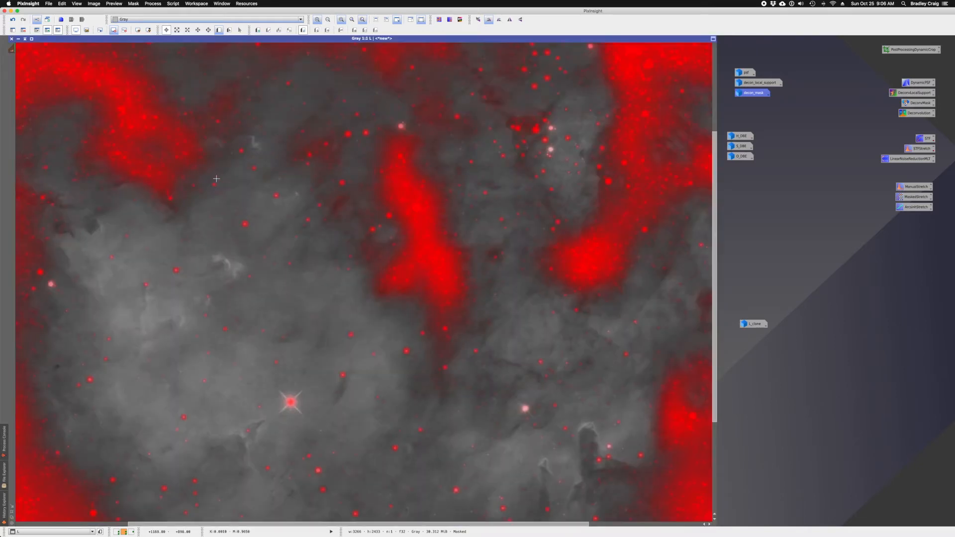
scroll(216, 179, down, 1)
click(59, 30)
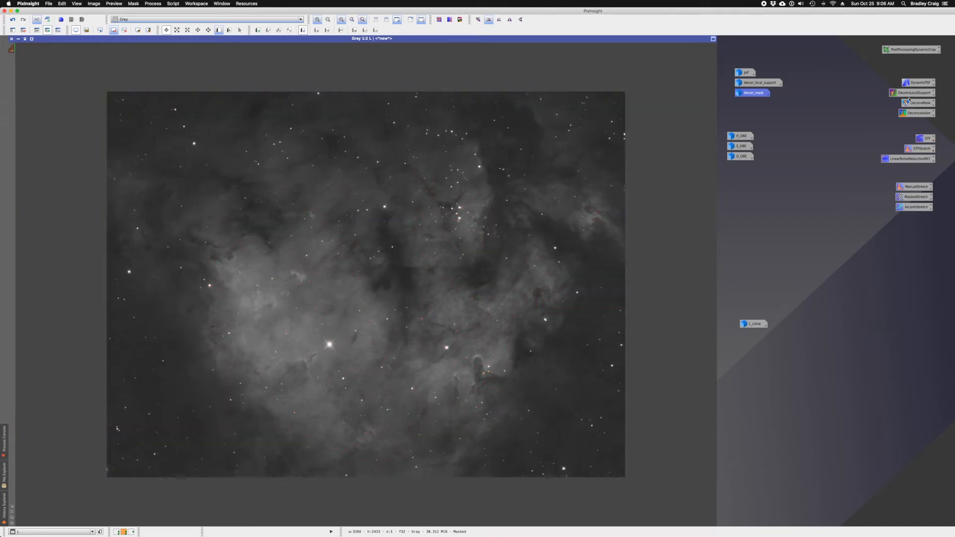
Step: Open the saved Deconvolution process and place its window beside the L image, clear of the picture
double_click(918, 114)
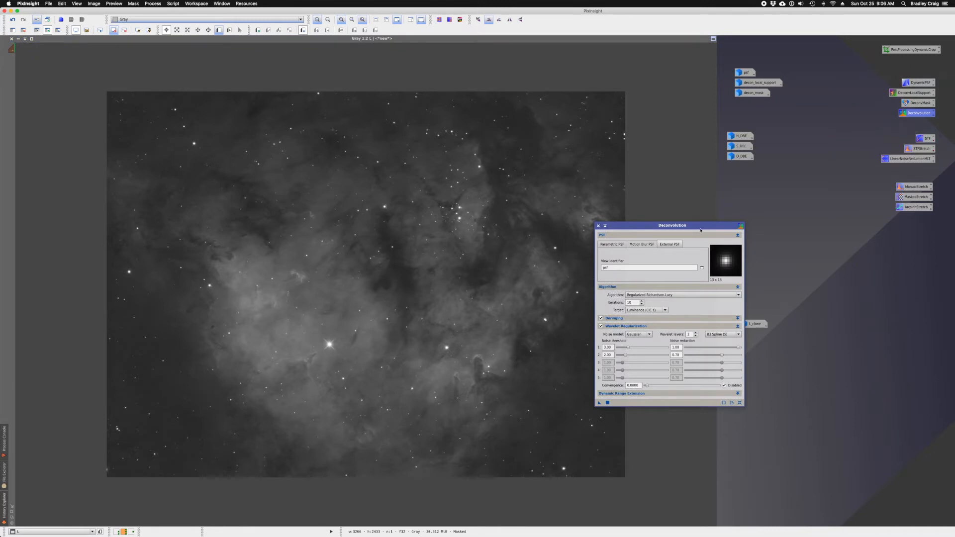
drag(726, 225, 848, 205)
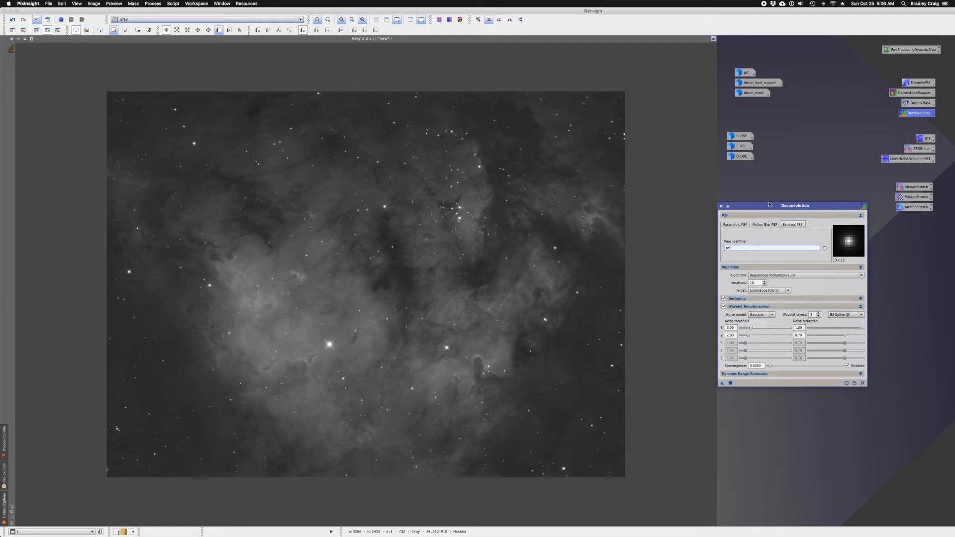
drag(770, 206, 781, 195)
Step: Expand the Deringing settings and assign decon_local_support as the local support image
click(749, 289)
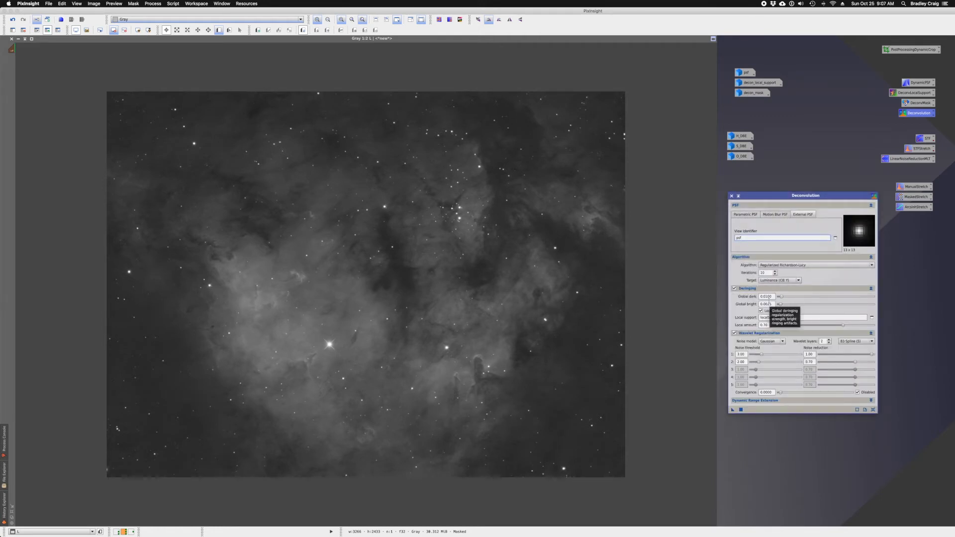
click(768, 297)
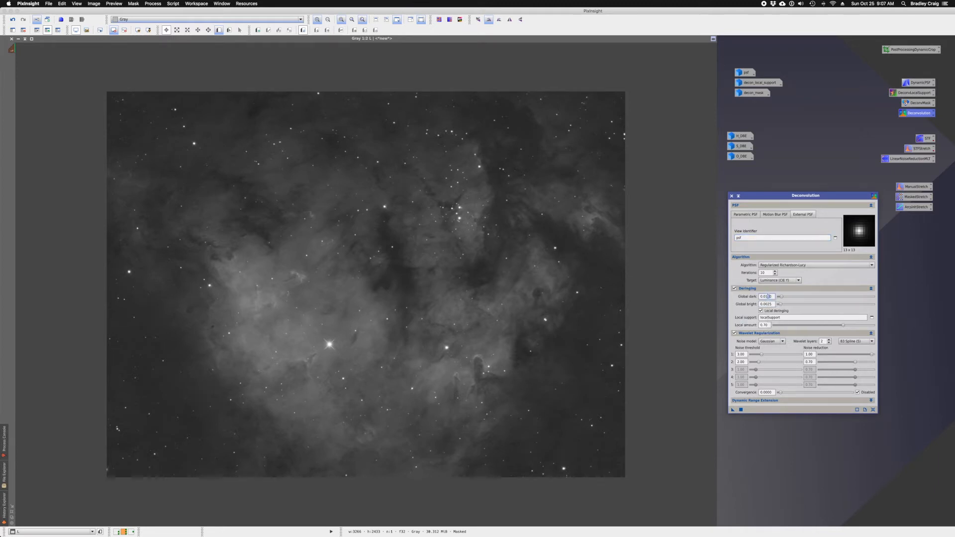
click(767, 296)
drag(756, 84, 795, 319)
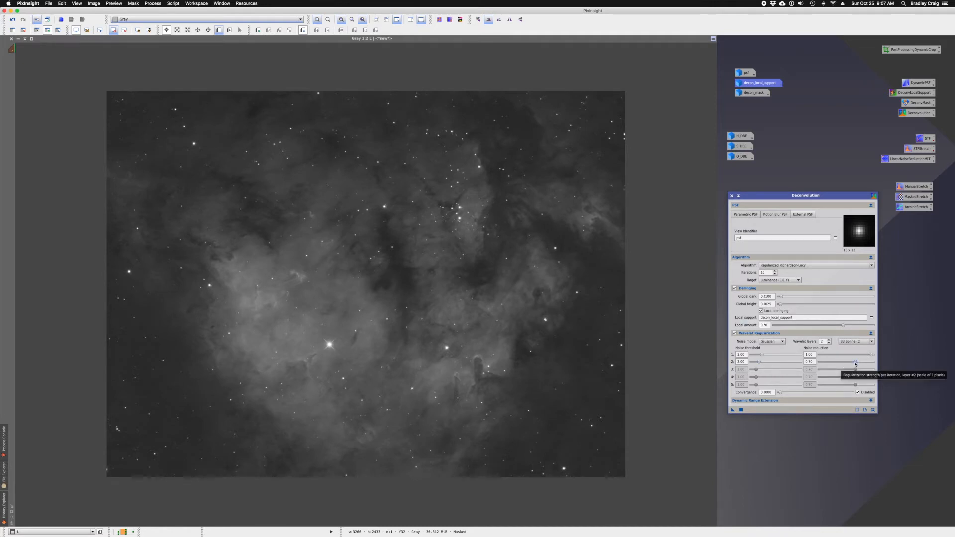
Step: Set the noise reduction of wavelet layer 2 to 1.00, using 2 wavelet layers
drag(855, 362, 875, 366)
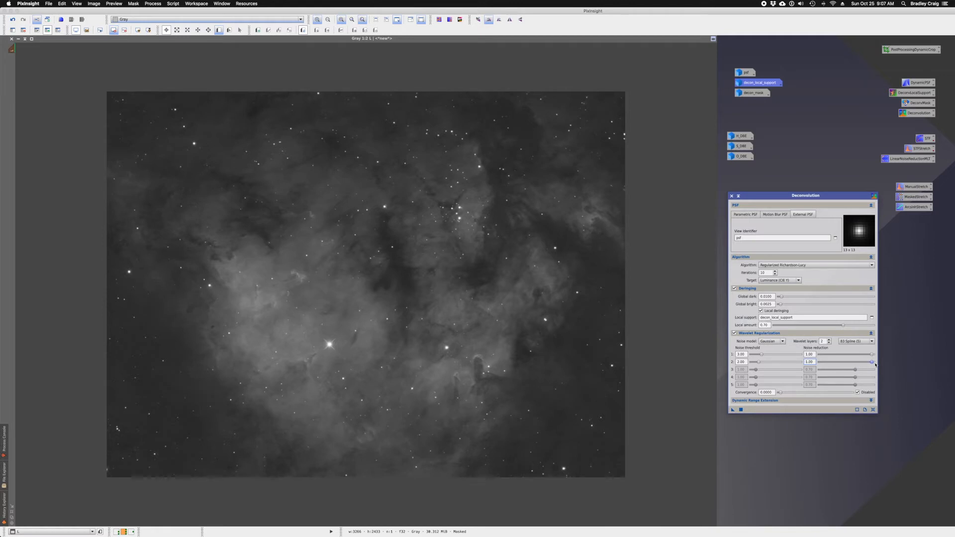
click(829, 340)
click(829, 343)
double_click(767, 273)
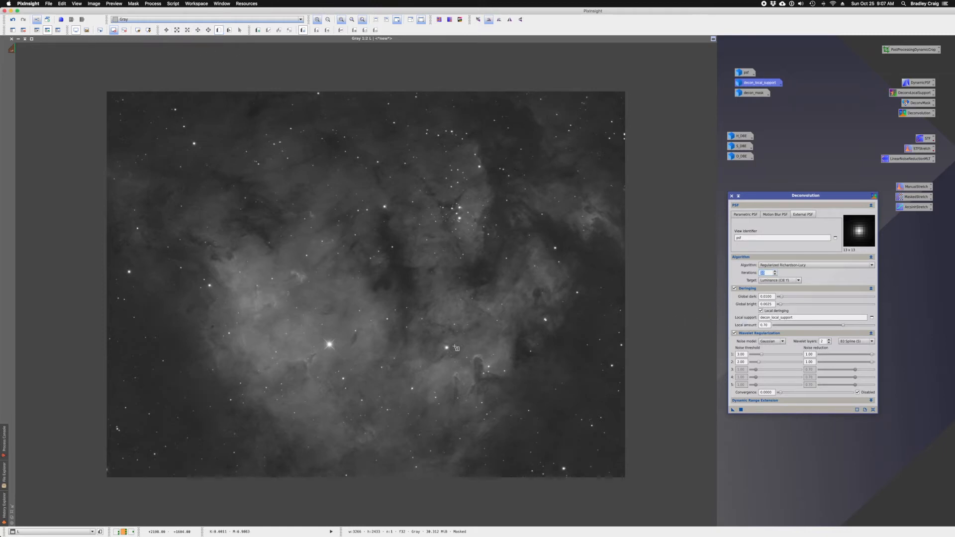
Step: Create a preview about 420 by 430 px around the dark pillars and one about 520 by 330 px over the bright nebula, checking mask coverage
drag(435, 341, 501, 409)
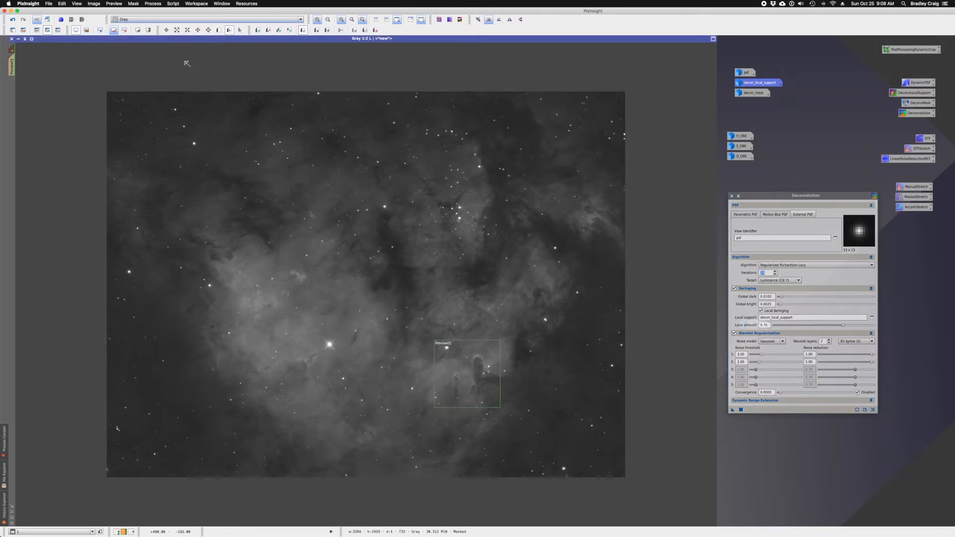
click(219, 30)
drag(239, 266, 322, 319)
click(58, 31)
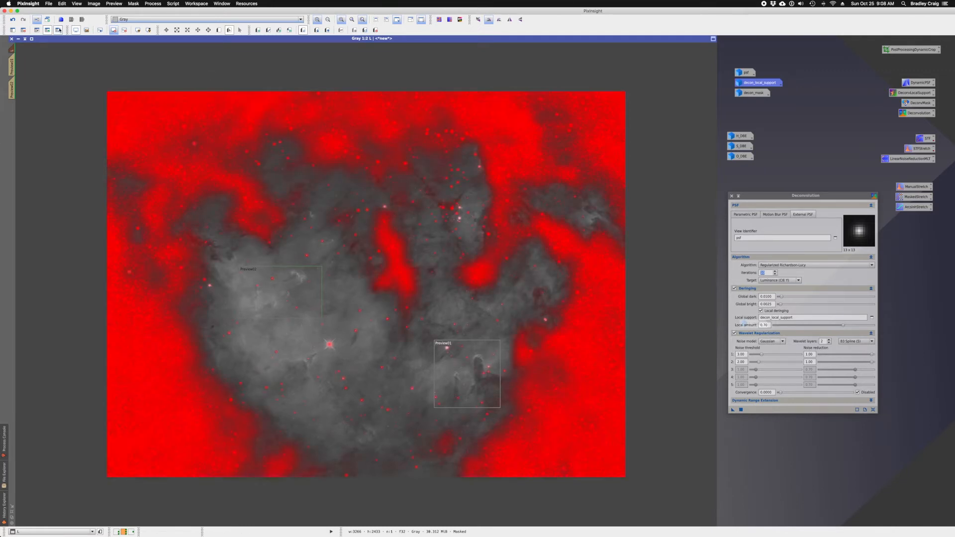
click(59, 30)
Step: Add one preview around the small nebula near the image's right edge and another around the brightest star and its surroundings
click(219, 30)
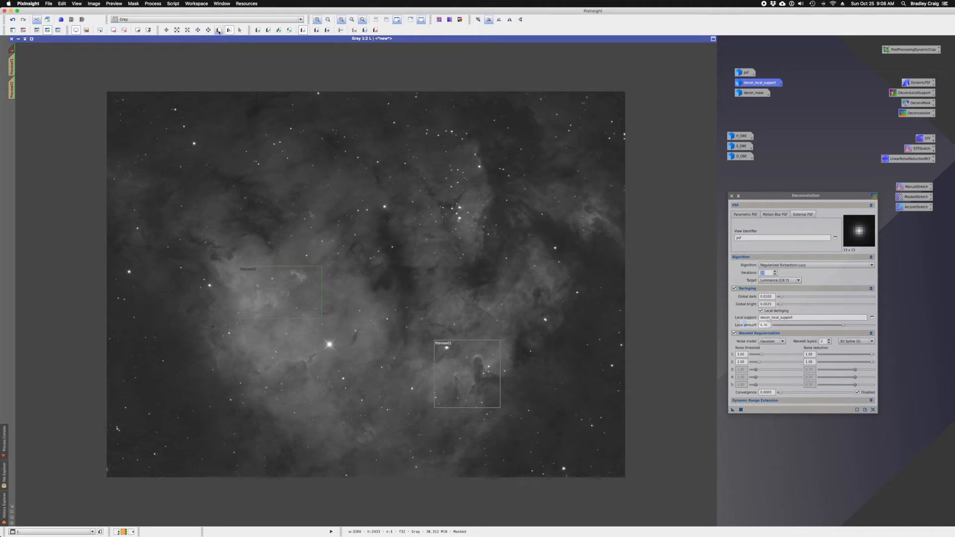
drag(567, 195, 620, 246)
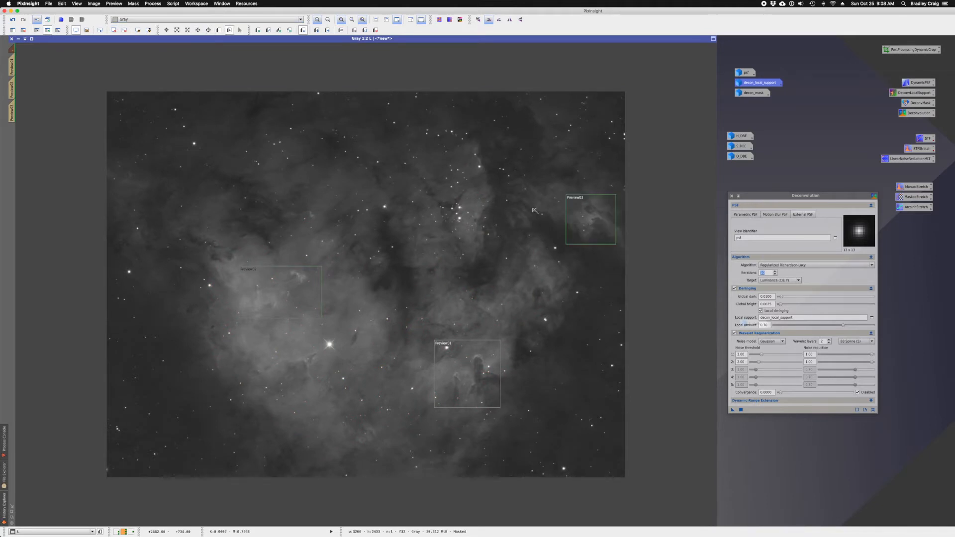
click(58, 30)
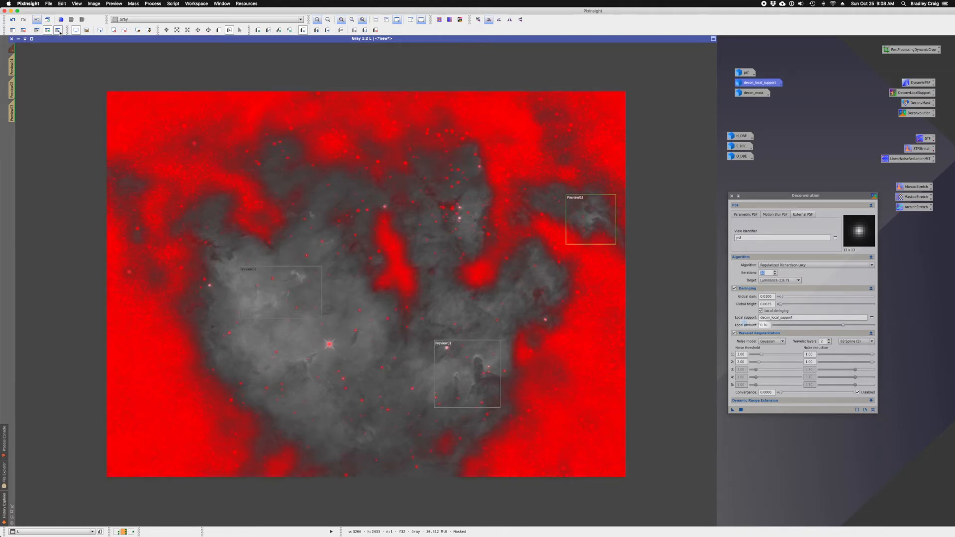
click(58, 31)
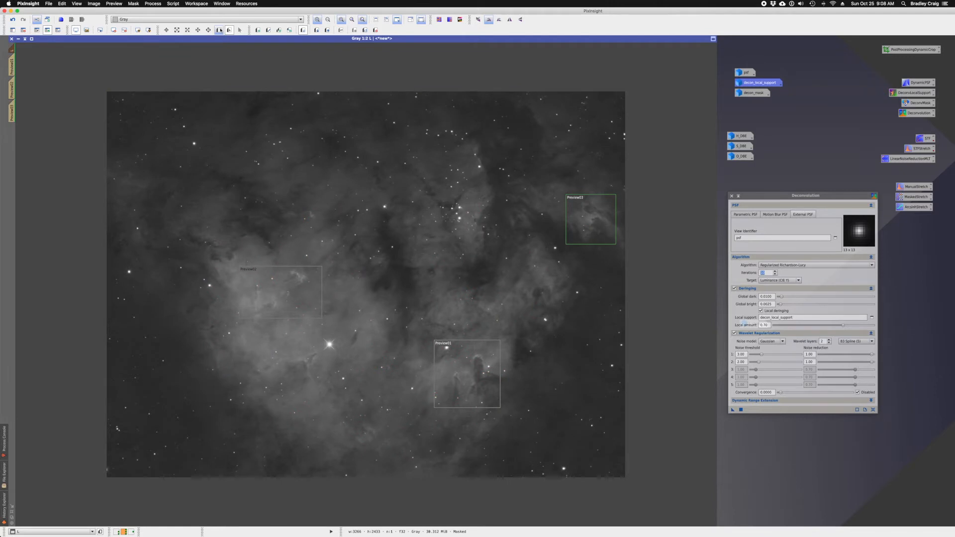
key(alt+n)
drag(277, 324, 364, 401)
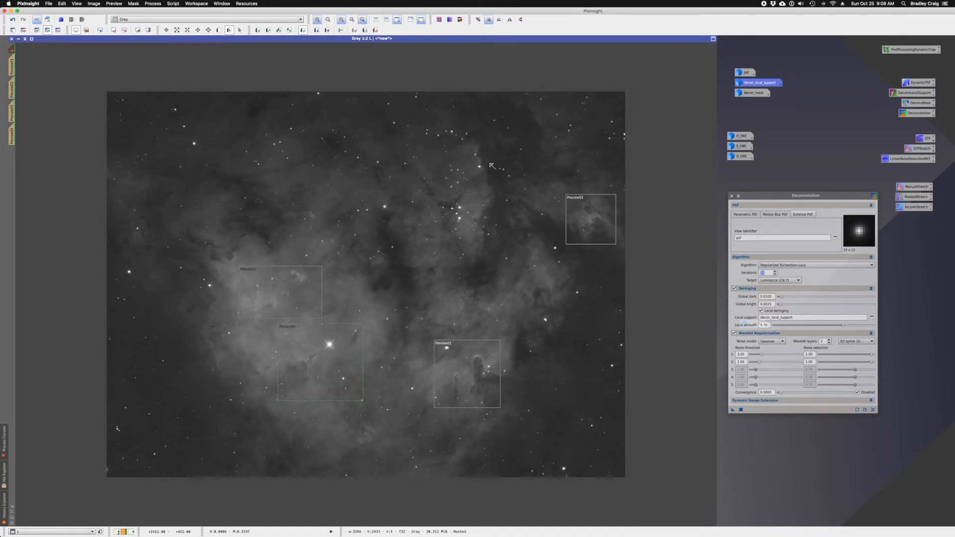
Step: Open Preview01 with the dark pillars and apply Deconvolution to it with 10 iterations
click(14, 71)
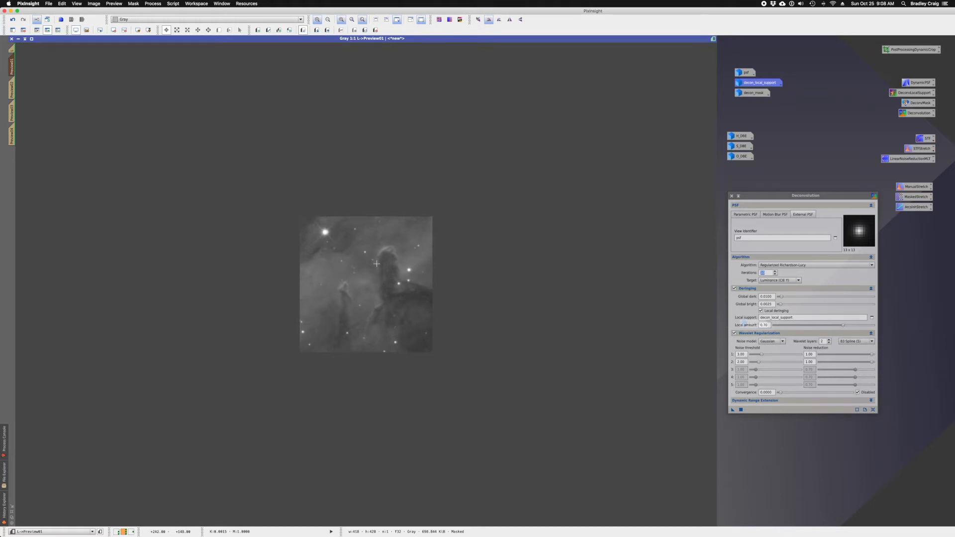
click(734, 410)
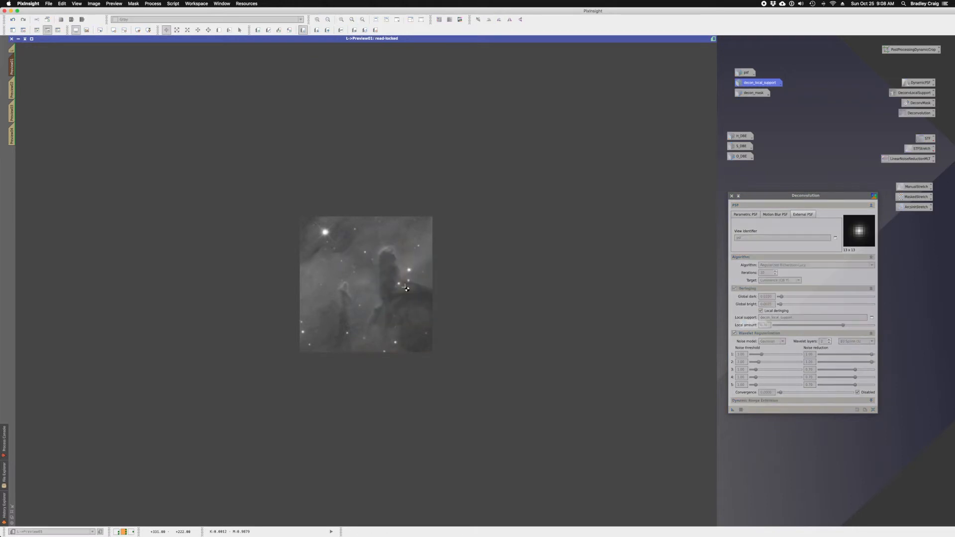
scroll(405, 288, up, 2)
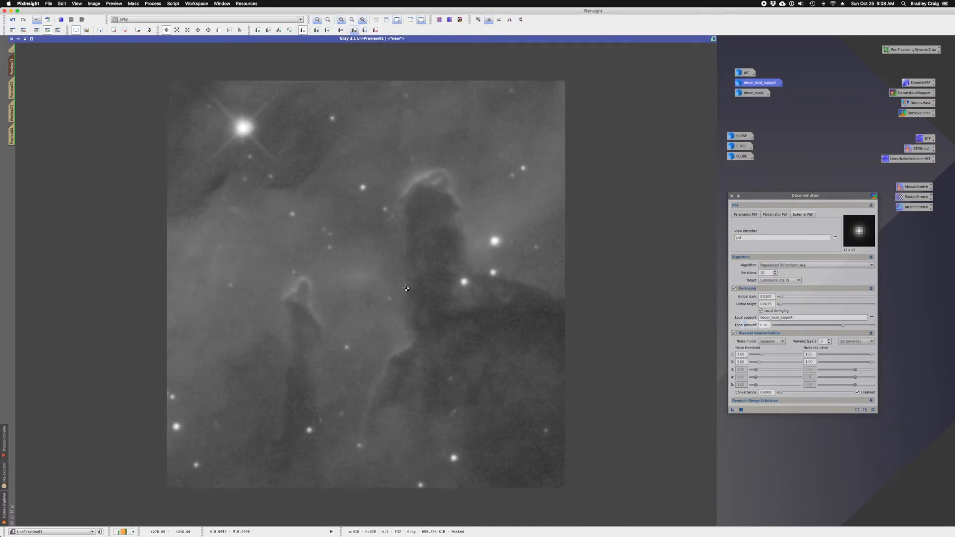
Step: Compare Preview01 before and after deconvolution at several magnifications, examining the pillar edges and stars
key(shift+super+z)
key(shift+super+z)
key(shift+super+z)
key(shift+super+z)
key(shift+super+z)
key(shift+super+z)
scroll(247, 128, down, 1)
key(shift+super+z)
key(shift+super+z)
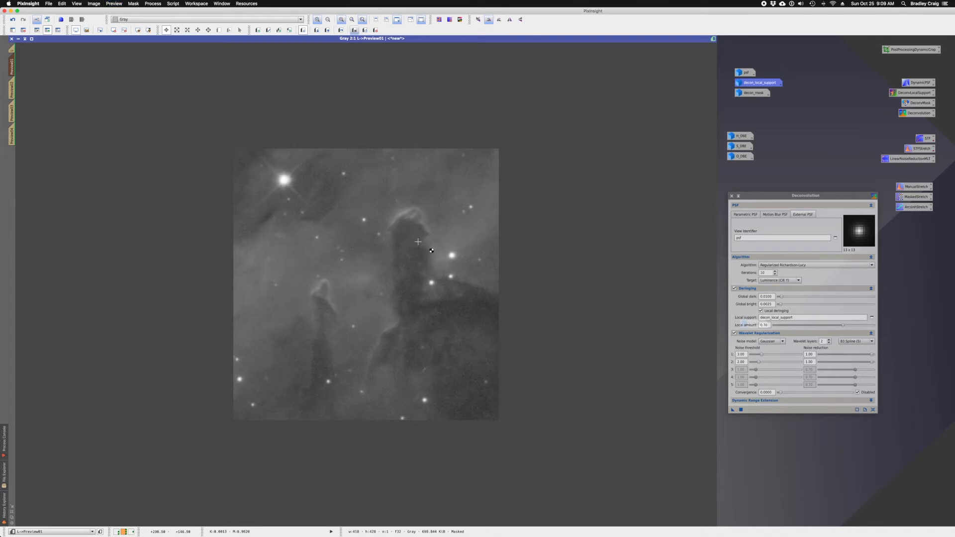
scroll(461, 259, up, 1)
key(shift+super+z)
key(shift+super+z)
key(shift+super+z)
key(shift+super+z)
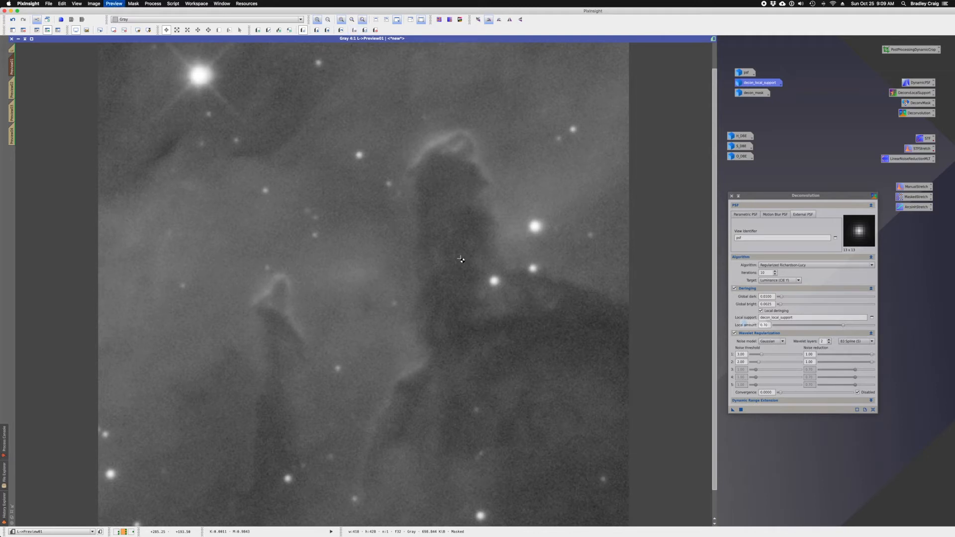
key(shift+super+z)
key(shift+super+z)
key(shift+super+z)
Step: Increase the number of Deconvolution iterations and reapply the process to Preview01
double_click(767, 273)
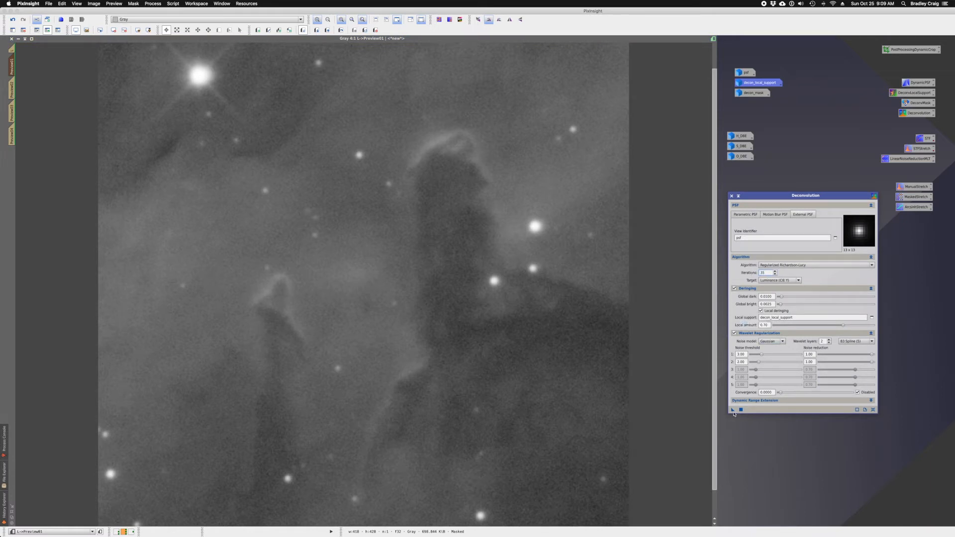
drag(651, 382, 551, 358)
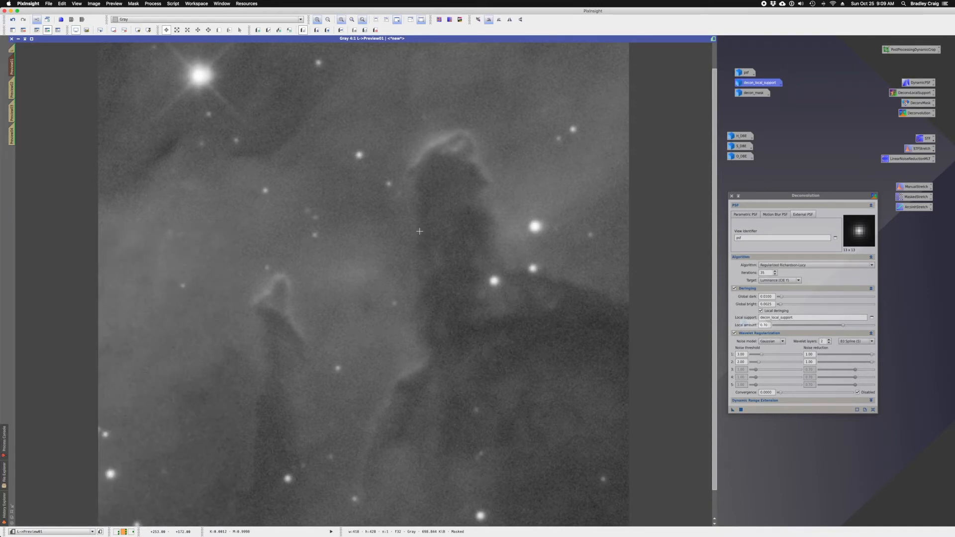
Step: Compare Preview01 before and after the higher-iteration deconvolution, examining pillar detail, stars and background noise
scroll(419, 231, down, 2)
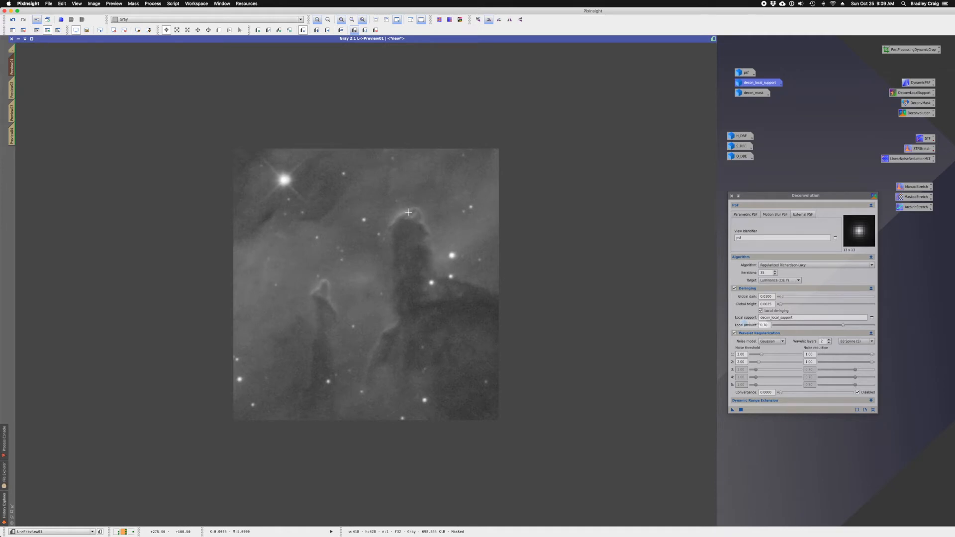
key(super+shift+z)
key(super+shift+z)
key(super+shift+z)
key(super+shift+z)
key(super+shift+z)
key(super+shift+z)
key(super+shift+z)
key(super+plus)
key(super+shift+z)
key(super+shift+z)
key(super+shift+z)
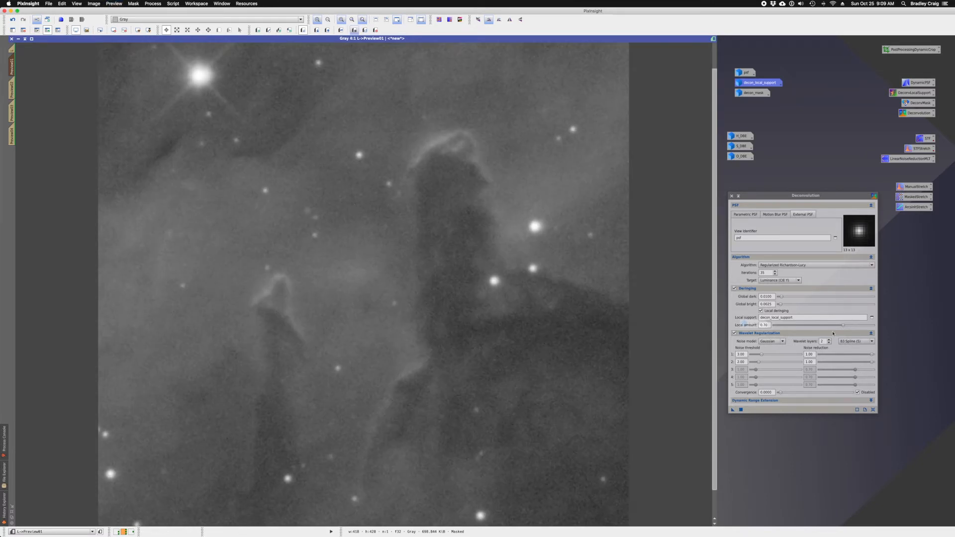
Step: Set the global bright deringing to 0.0000 and reapply Deconvolution to Preview01
click(770, 304)
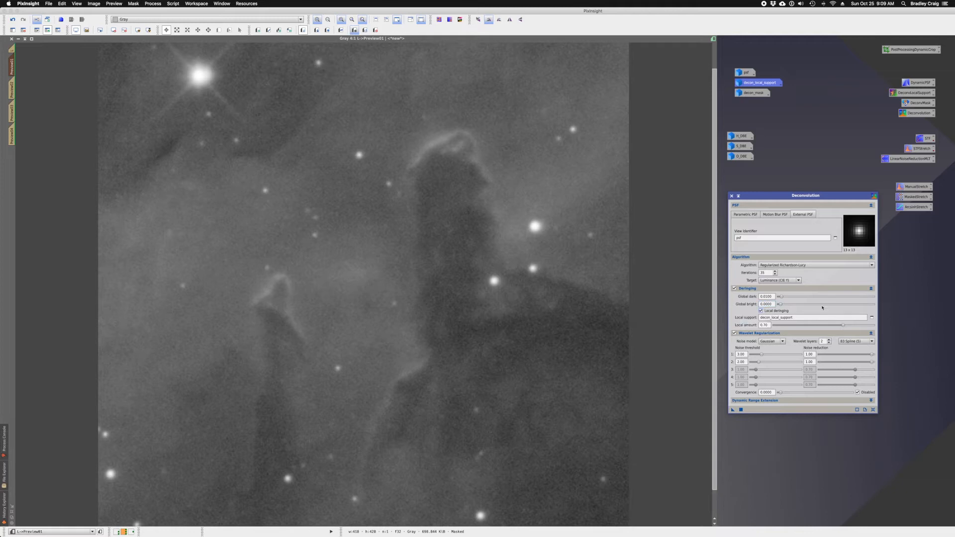
drag(731, 409, 524, 331)
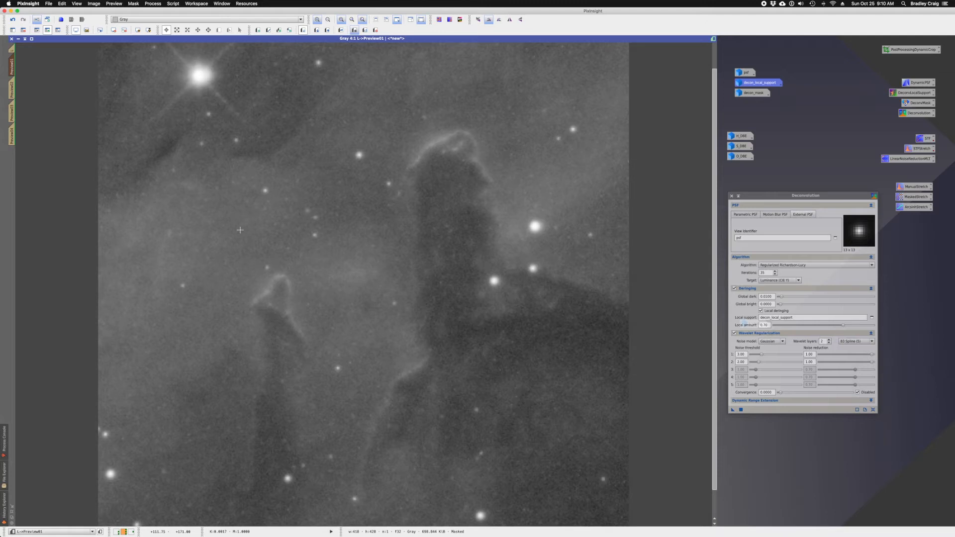
Step: Compare Preview01 with and without the deconvolution that uses no global bright deringing, examining the background for noise and artifacts
key(super+shift+z)
key(super+shift+z)
scroll(382, 200, up, 3)
key(super+shift+z)
key(super+shift+z)
scroll(381, 200, down, 5)
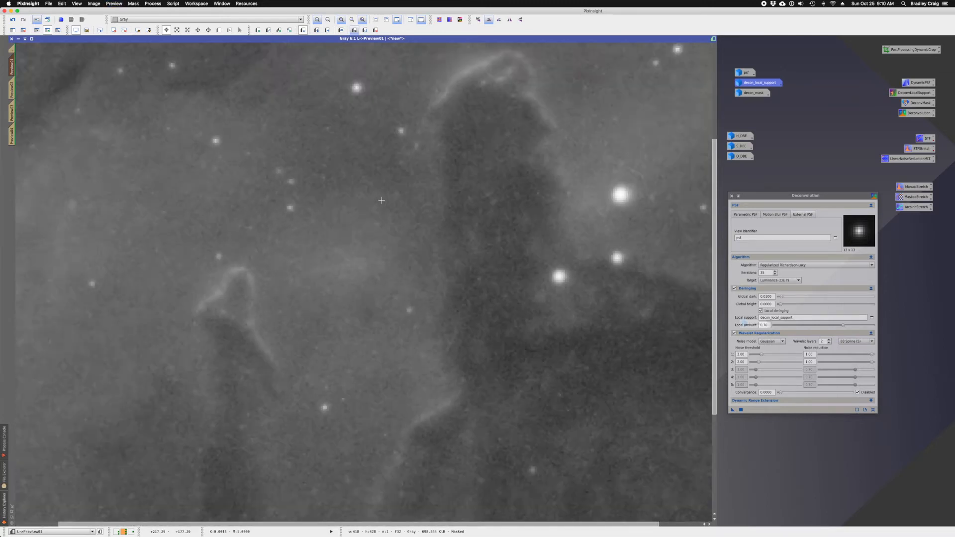
scroll(381, 200, up, 1)
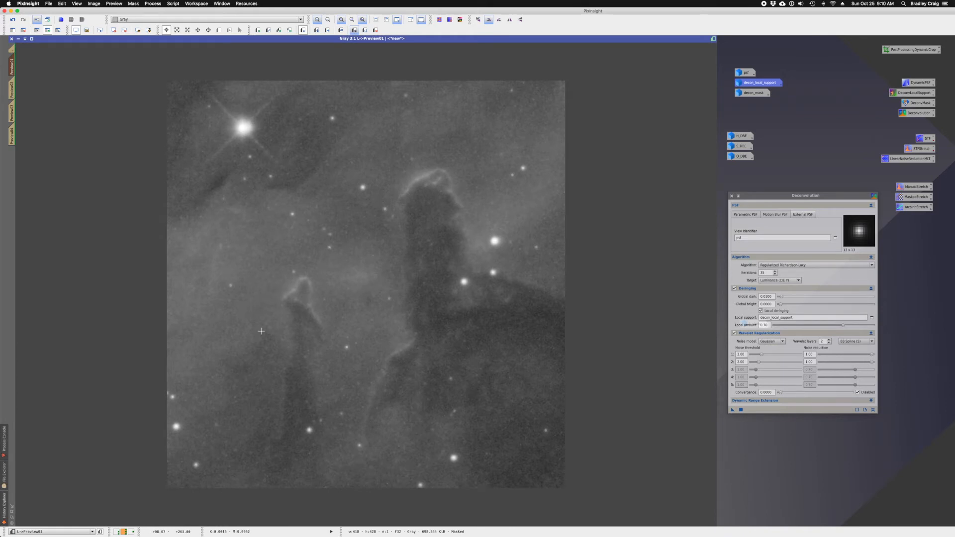
key(super+shift+z)
key(super+shift+z)
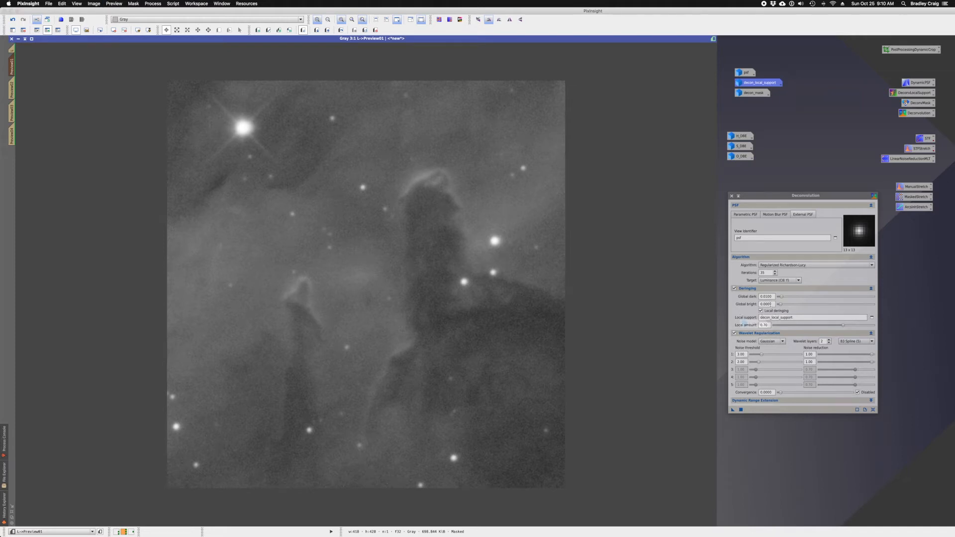
Step: Set the global bright deringing to 0.0025 and reapply Deconvolution to Preview01 with 3 wavelet layers
click(770, 306)
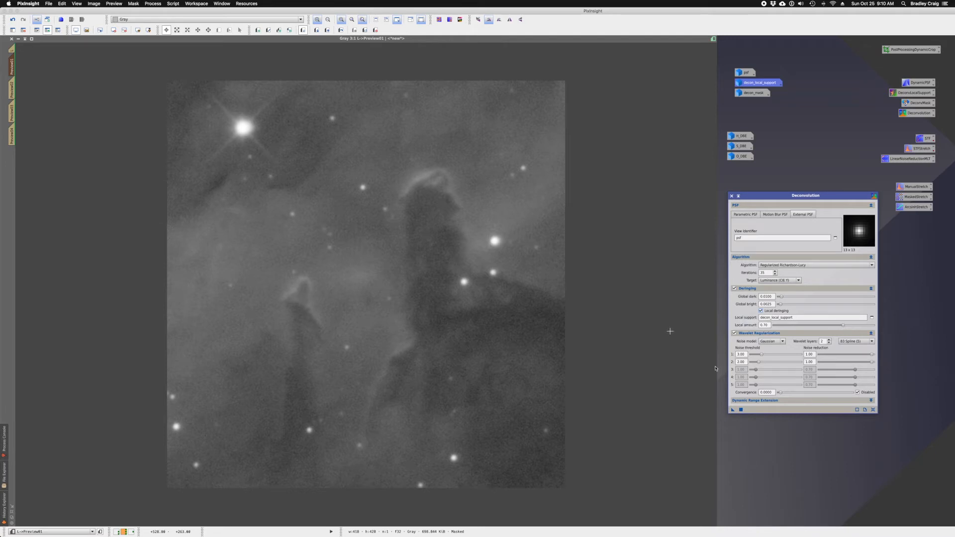
click(830, 340)
drag(365, 290, 366, 290)
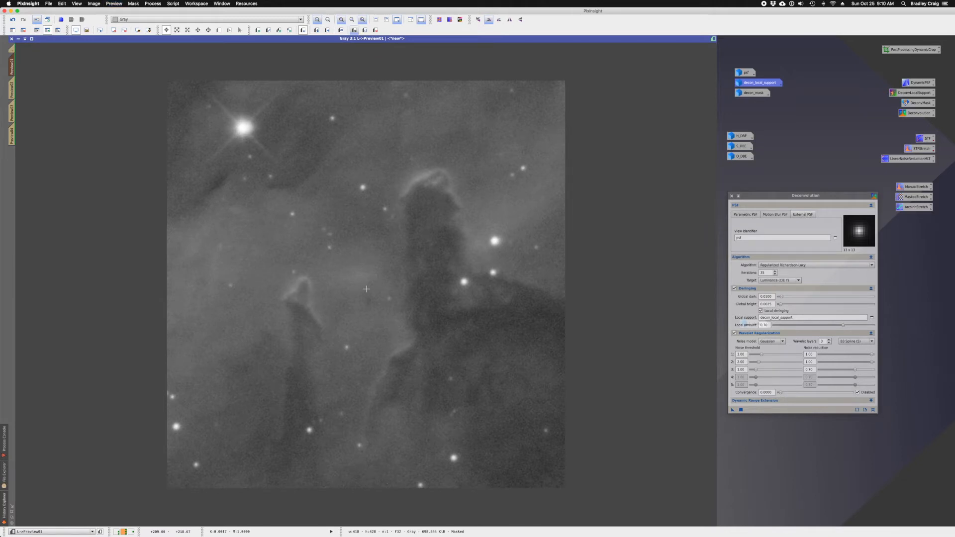
Step: Set the wavelet layers to 2 and apply Deconvolution to Preview02 over the bright nebula
click(829, 343)
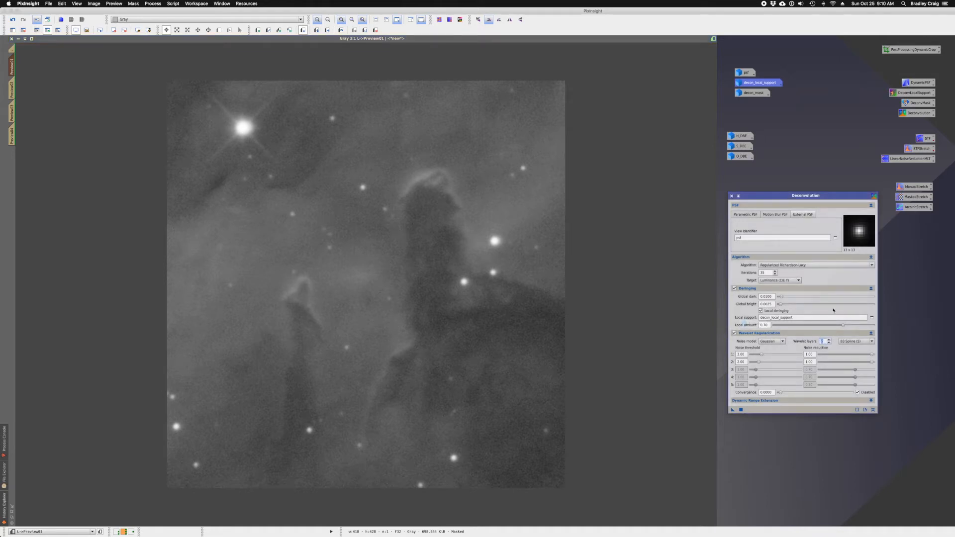
click(12, 90)
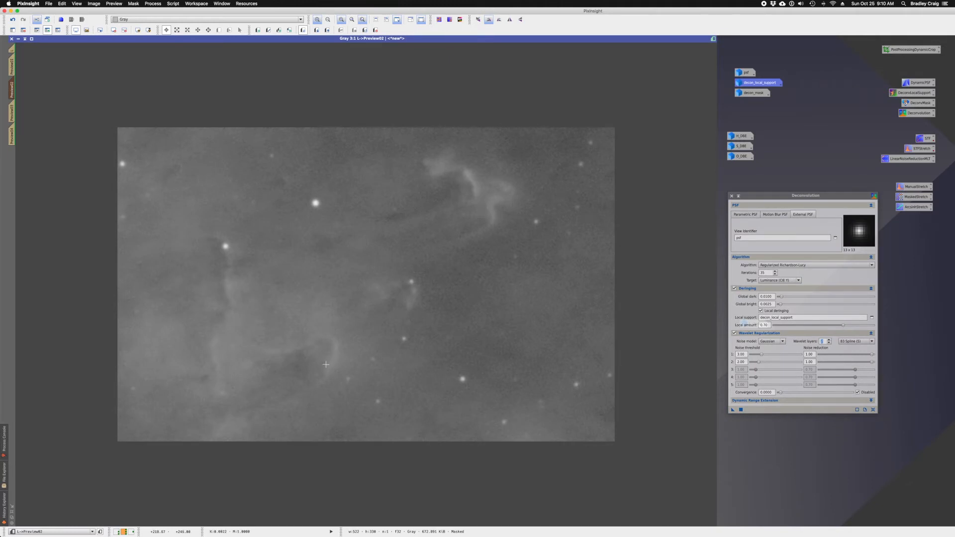
click(733, 410)
Step: Compare Preview02 before and after deconvolution, examining the bright nebula structures and stars
key(shift+super+z)
key(shift+super+z)
key(shift+super+z)
key(shift+super+z)
key(shift+super+z)
key(shift+super+z)
scroll(331, 355, down, 2)
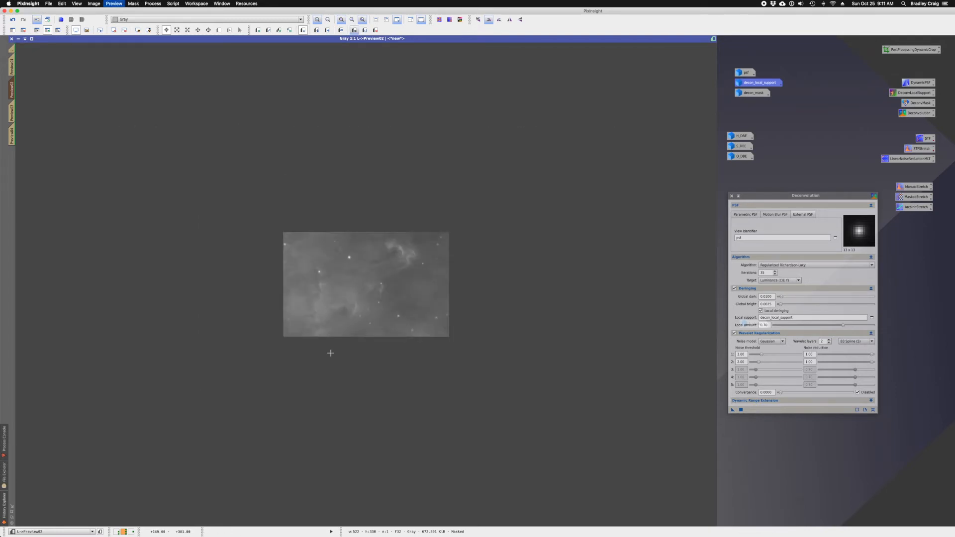
Step: Apply Deconvolution with the current settings to Preview03 and Preview04
key(shift+super+z)
click(12, 113)
scroll(323, 270, up, 2)
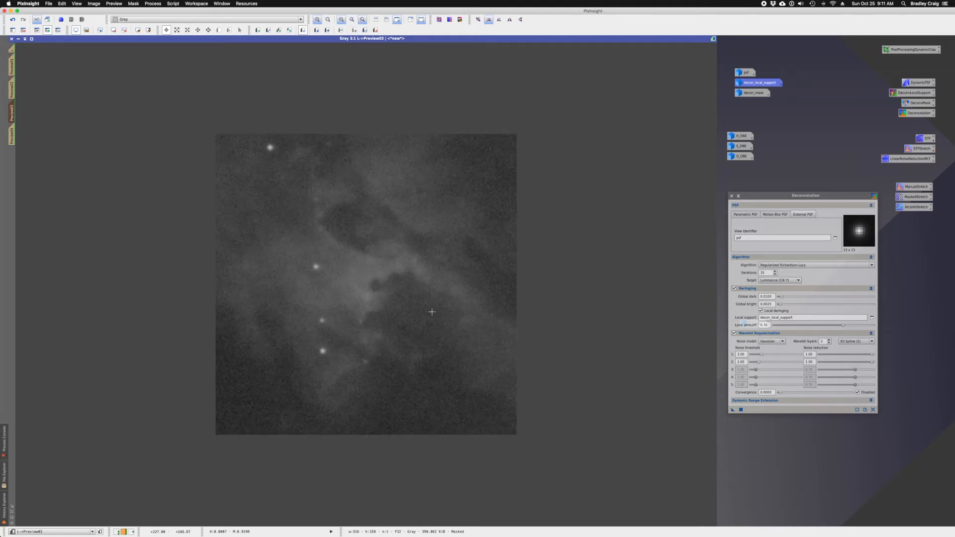
drag(733, 411, 580, 354)
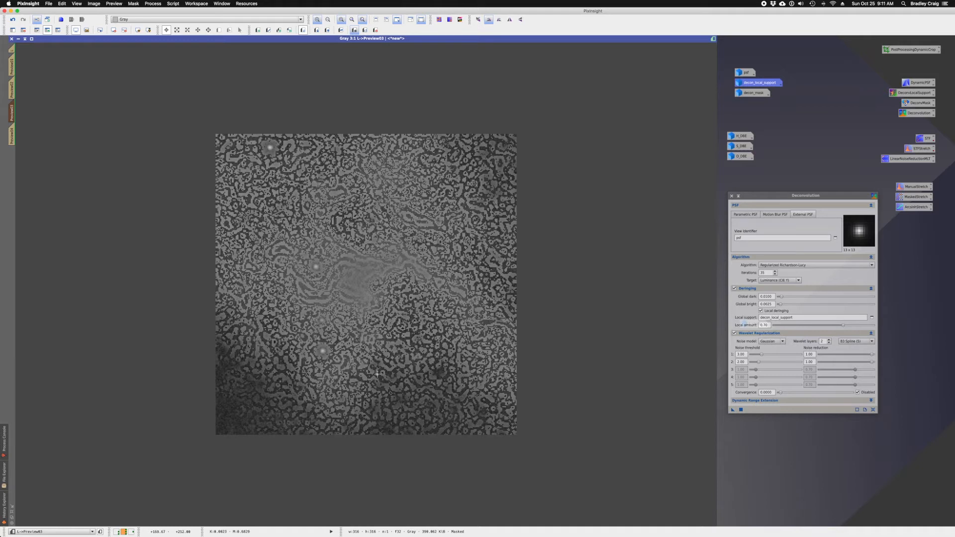
click(12, 133)
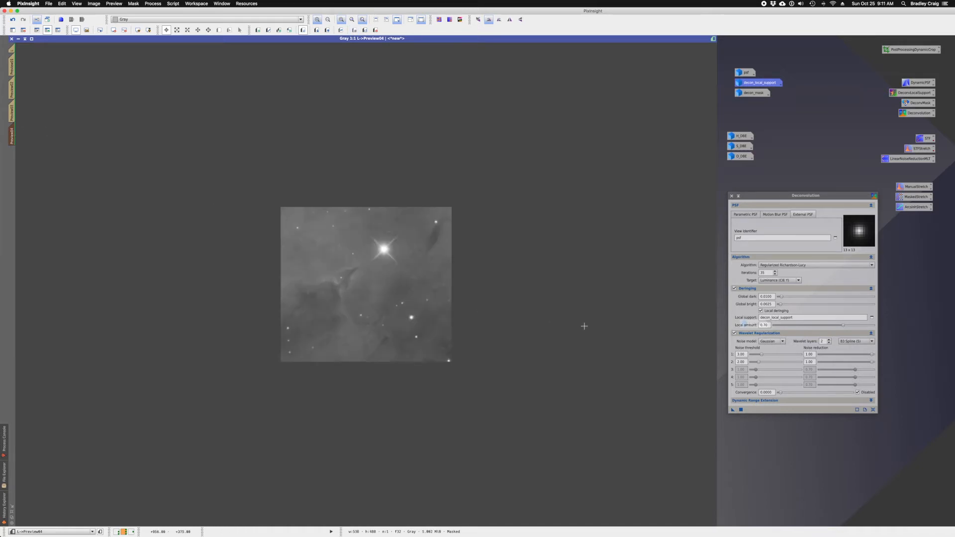
drag(732, 411, 458, 320)
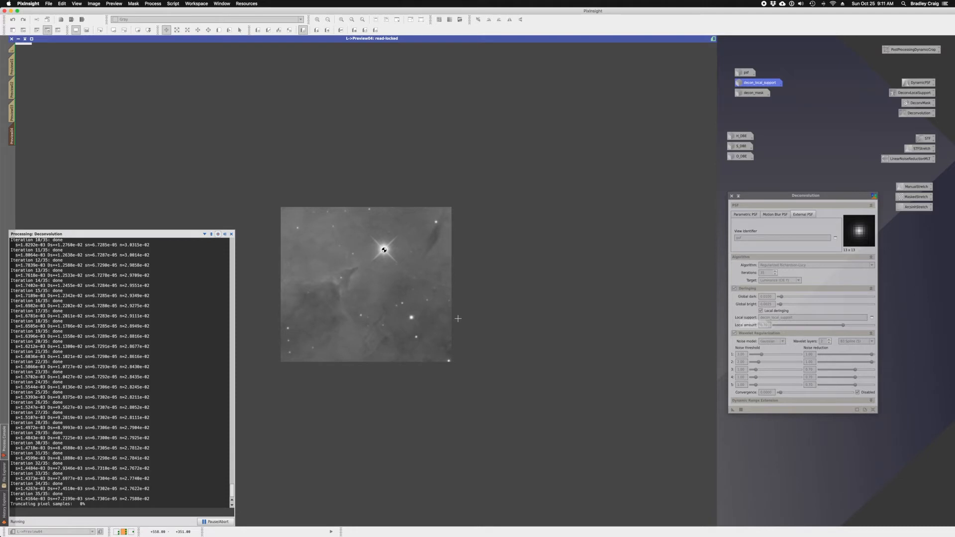
Step: Compare Preview04 with and without deconvolution, examining the bright star, the small stars and the dark nebula structures
scroll(385, 254, down, 1)
scroll(384, 254, up, 1)
scroll(385, 255, up, 2)
scroll(384, 256, down, 1)
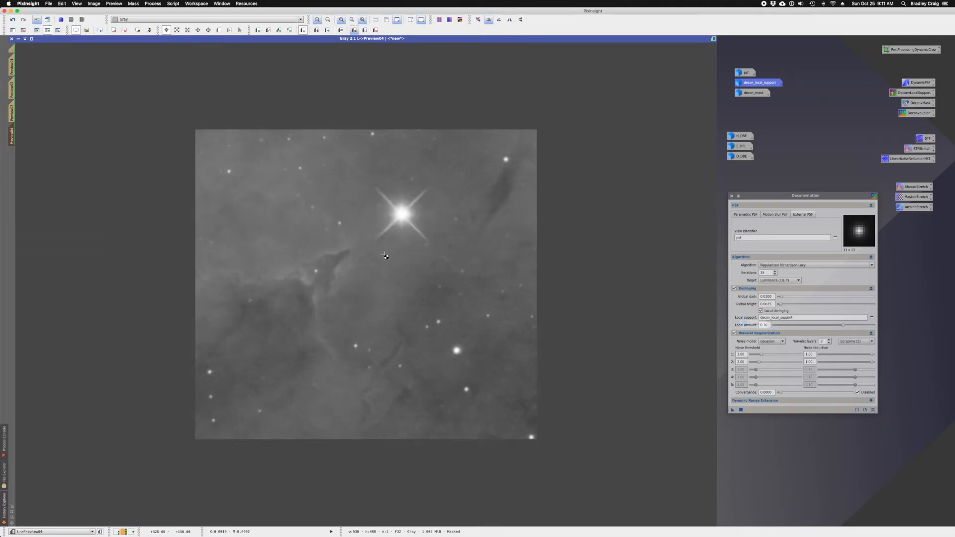
key(shift+super+z)
key(shift+super+z)
key(shift+super+z)
key(shift+super+z)
key(shift+super+z)
key(shift+super+z)
key(shift+super+z)
key(shift+super+z)
key(shift+super+z)
key(shift+super+z)
key(shift+super+z)
key(shift+super+z)
key(shift+super+z)
key(shift+super+z)
key(shift+super+z)
key(shift+super+z)
key(shift+super+z)
key(shift+super+z)
Step: Return to the full L image and delete all of its previews
mouse_move(12, 50)
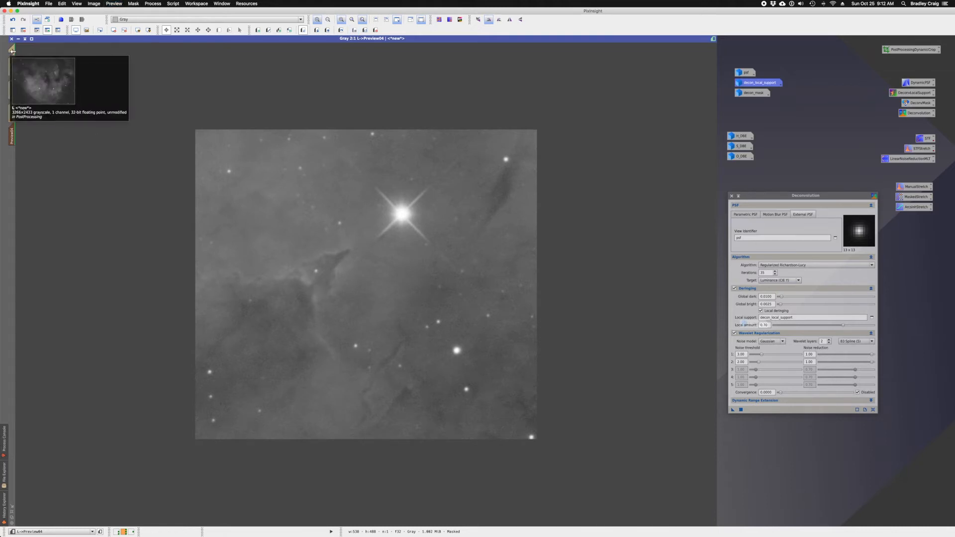
click(12, 50)
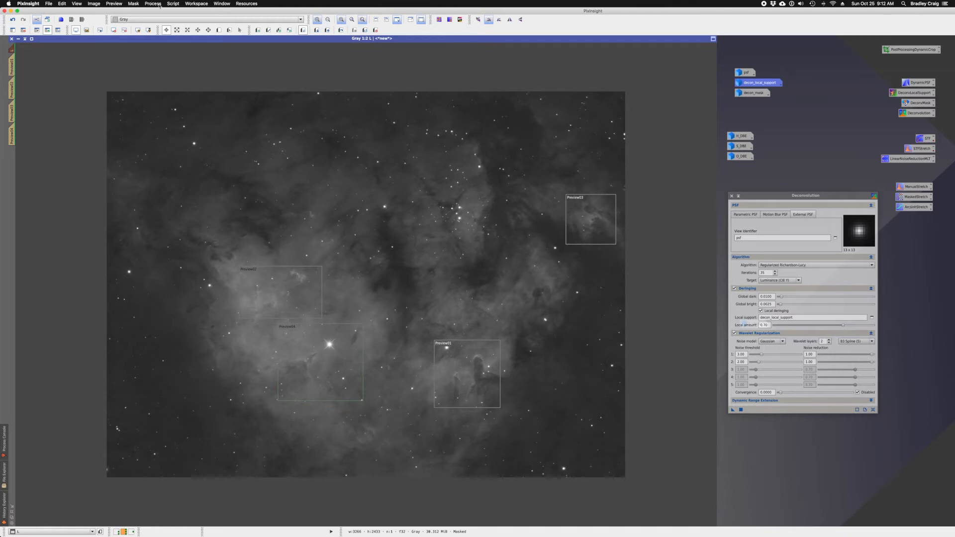
click(114, 3)
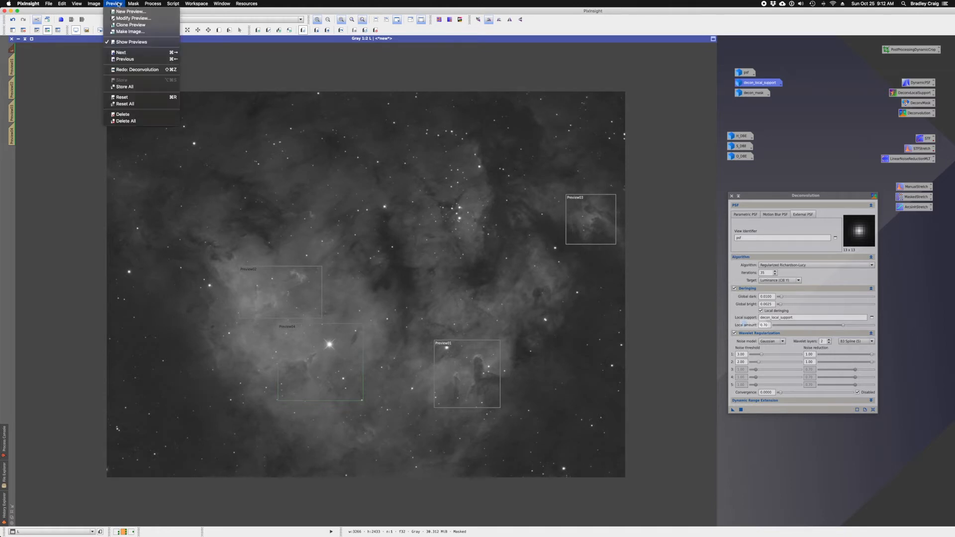
click(140, 123)
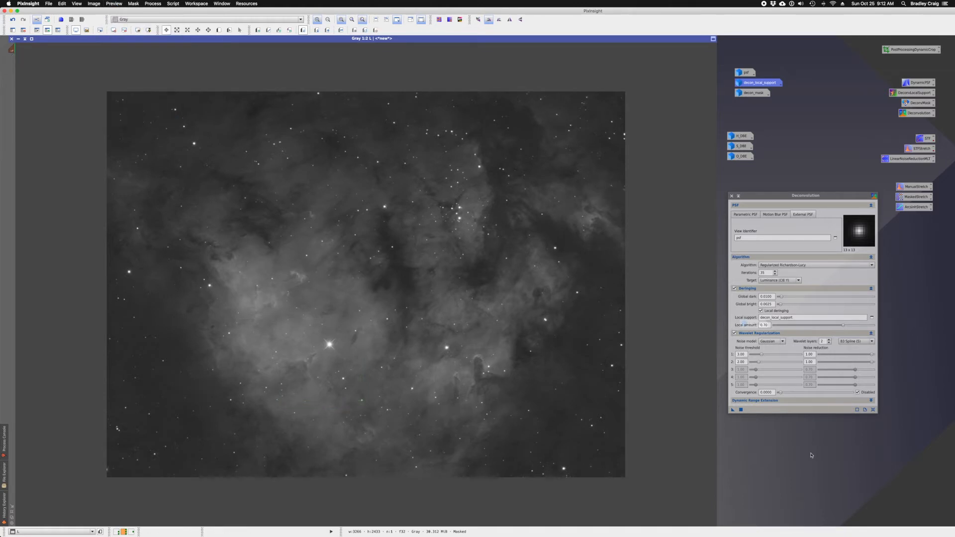
Step: Apply Deconvolution to the full masked L image, remove its mask and close the process window
drag(733, 410, 651, 383)
click(23, 30)
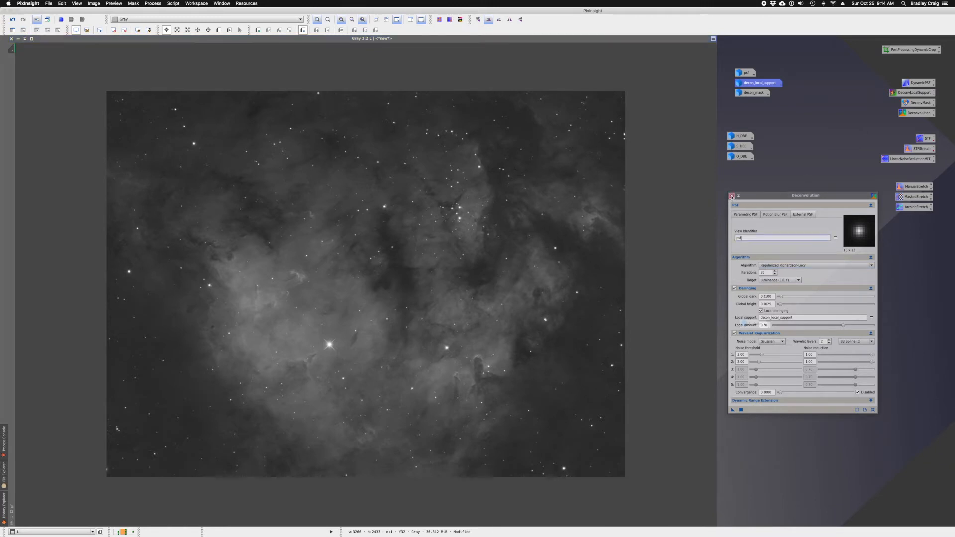
click(732, 196)
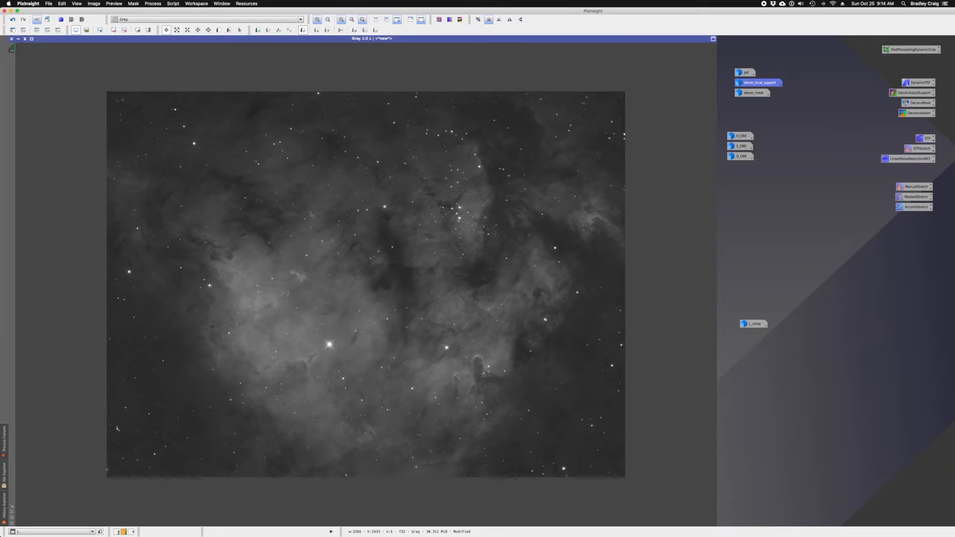
Step: Restore the L window to a fitted floating size and step L's history between the ImageIdentifier and Deconvolution states
double_click(97, 39)
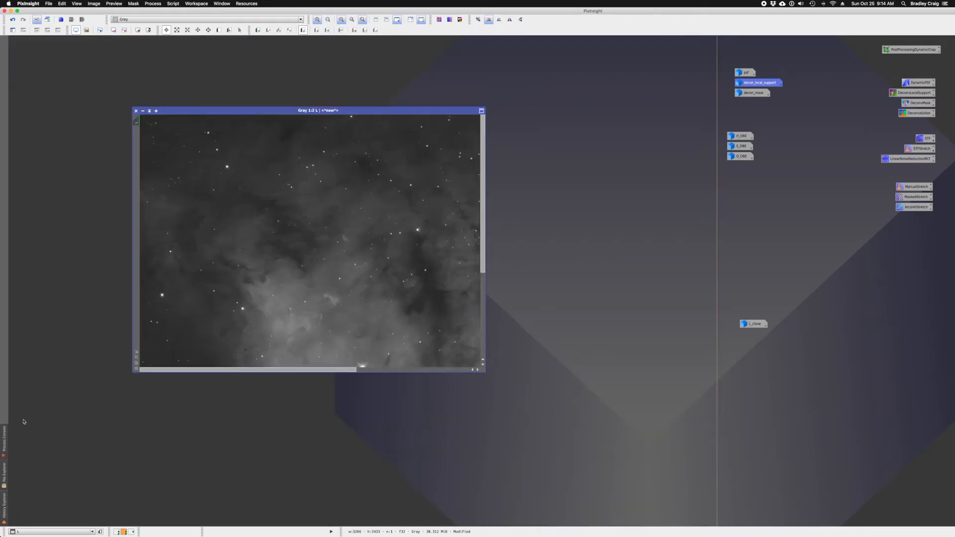
click(136, 358)
click(5, 505)
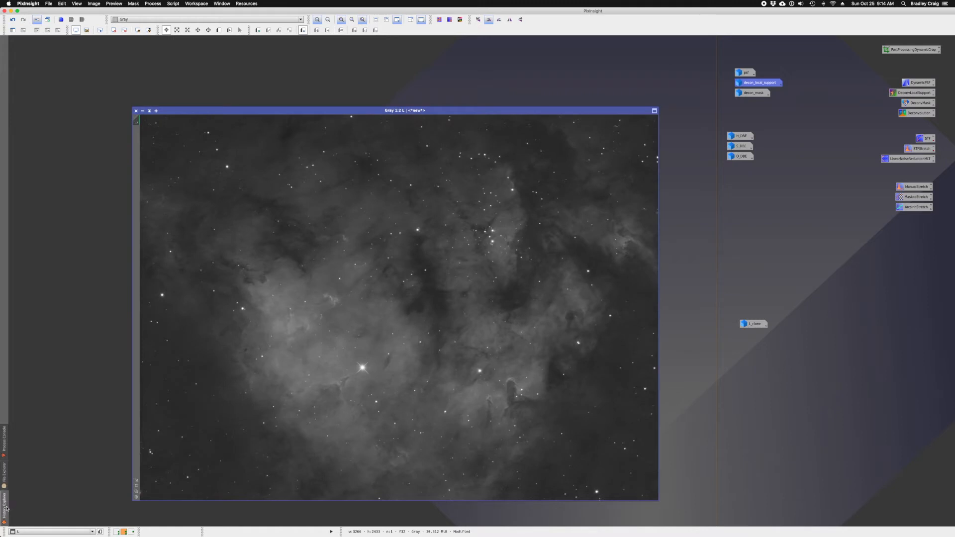
click(28, 522)
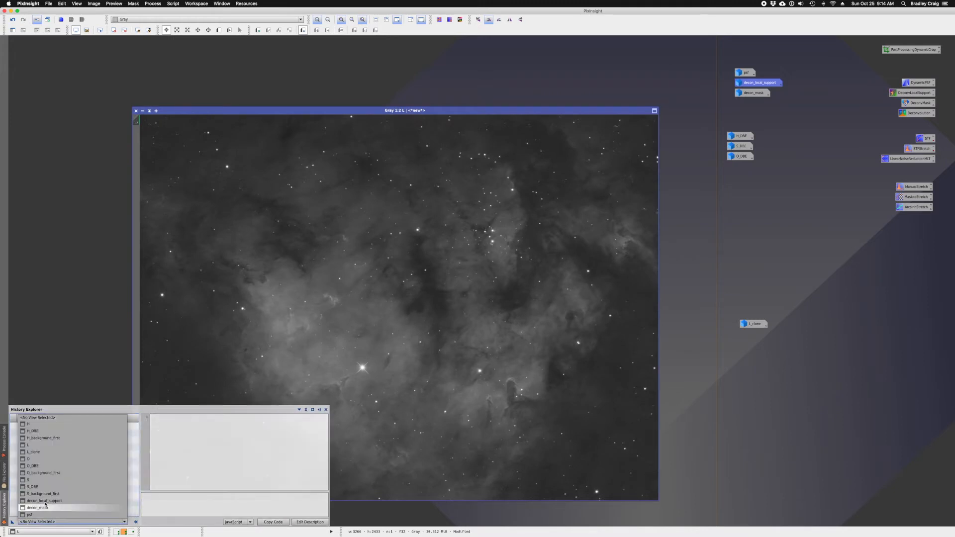
click(51, 445)
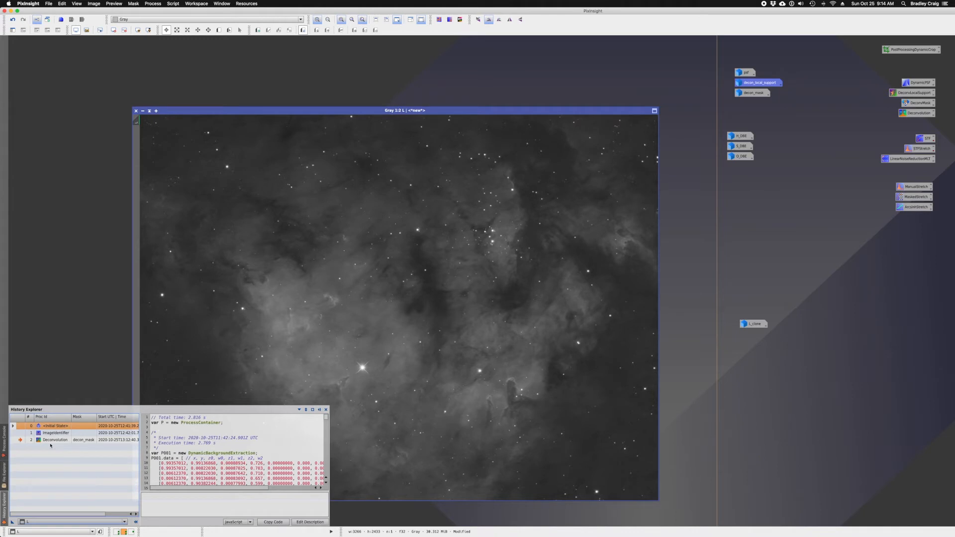
click(24, 434)
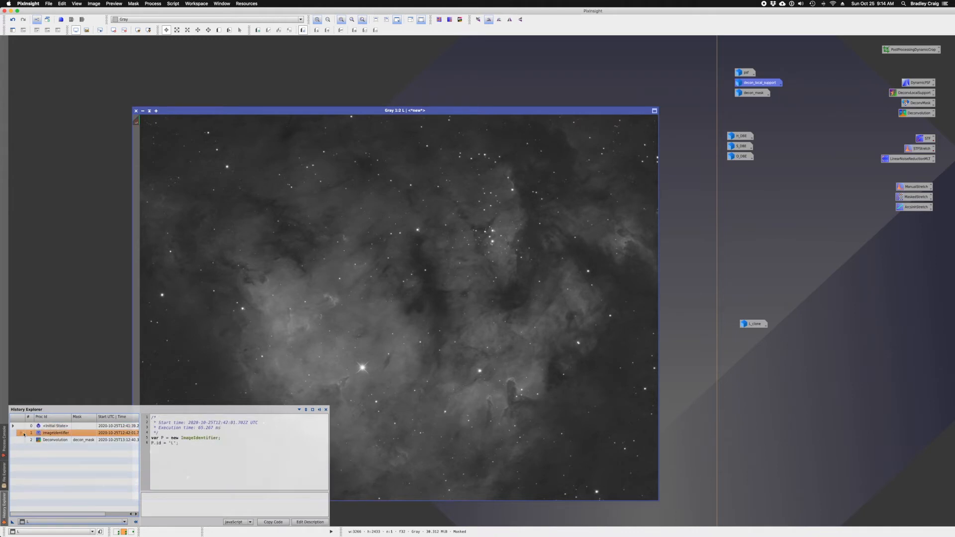
click(24, 440)
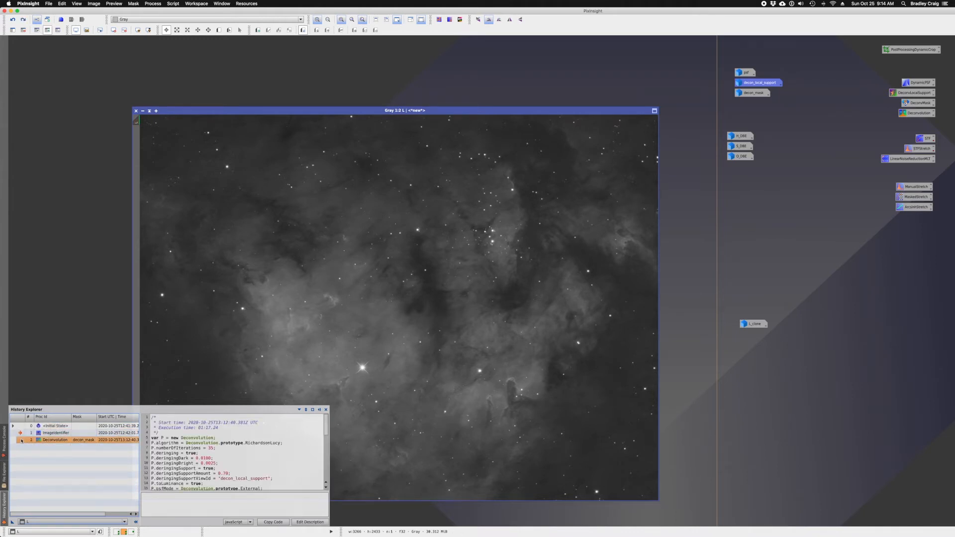
Step: Duplicate the deconvolved L image, rename the copy L_decon and iconize it
click(48, 20)
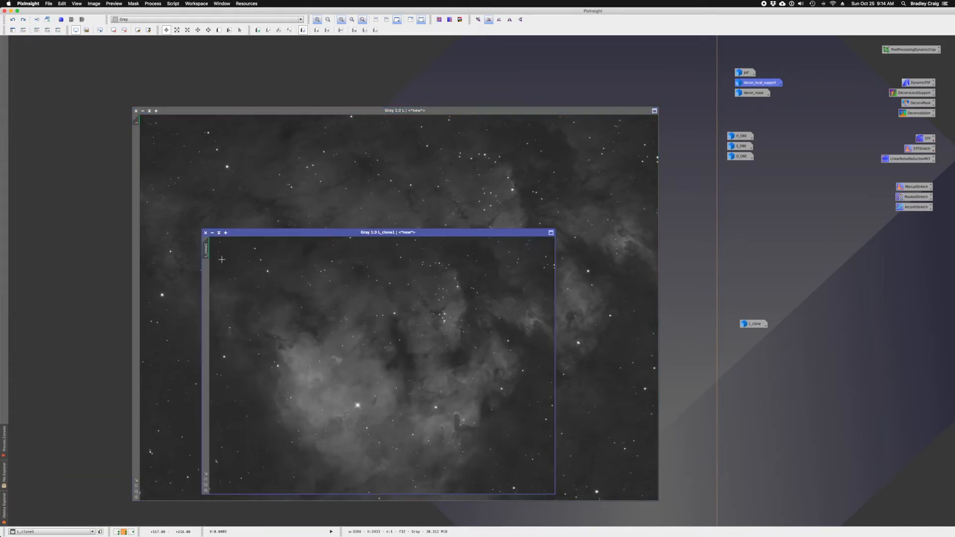
double_click(207, 253)
text(L_decon)
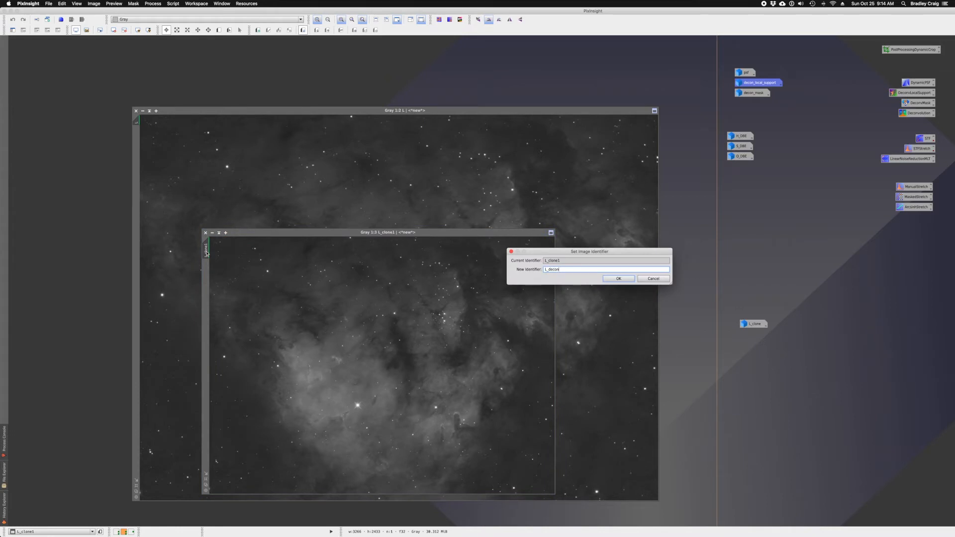
key(Return)
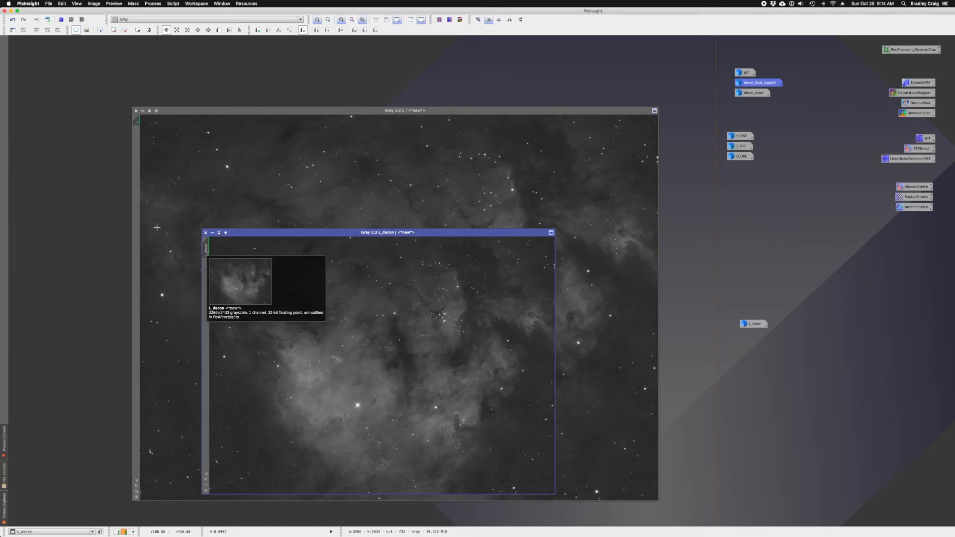
click(212, 233)
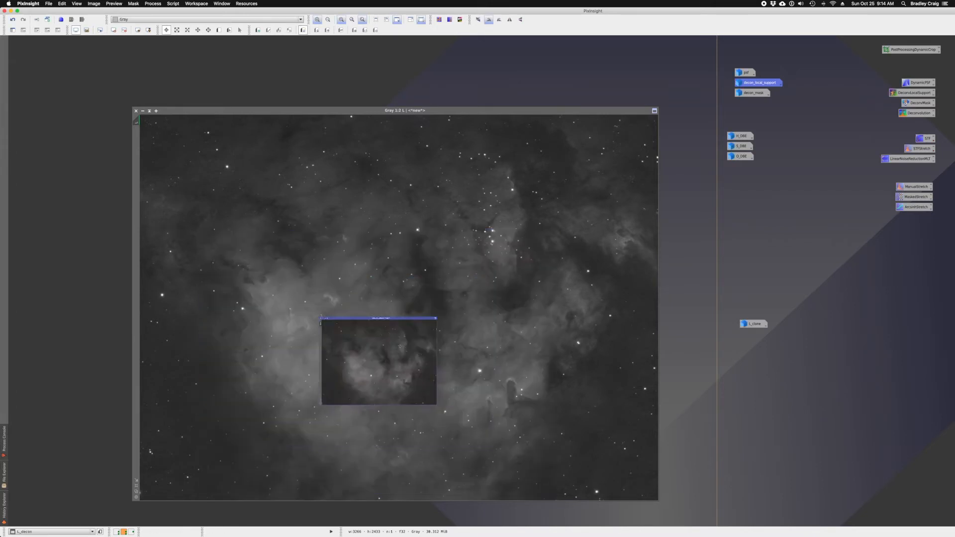
Step: Revert L to its ImageIdentifier history state before Deconvolution and remove its mask
mouse_move(4, 508)
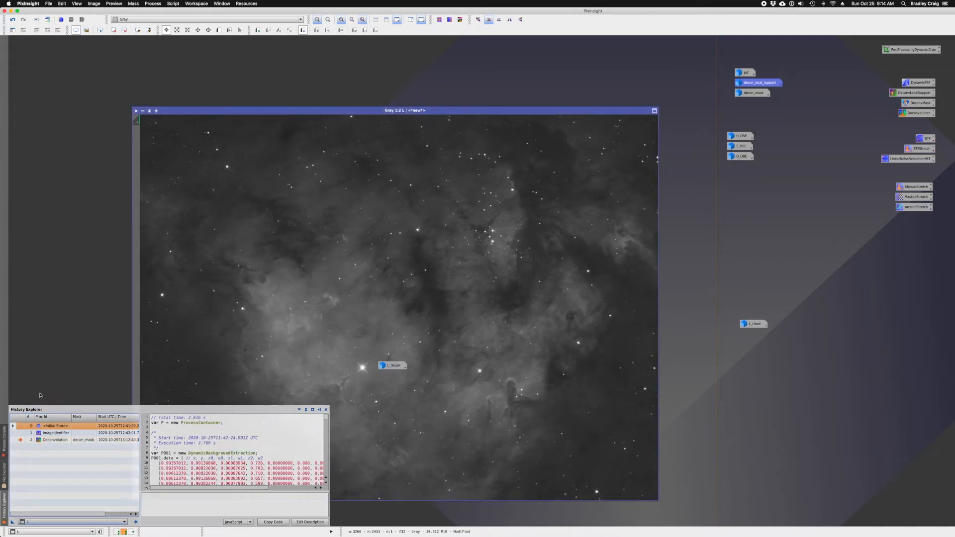
double_click(25, 433)
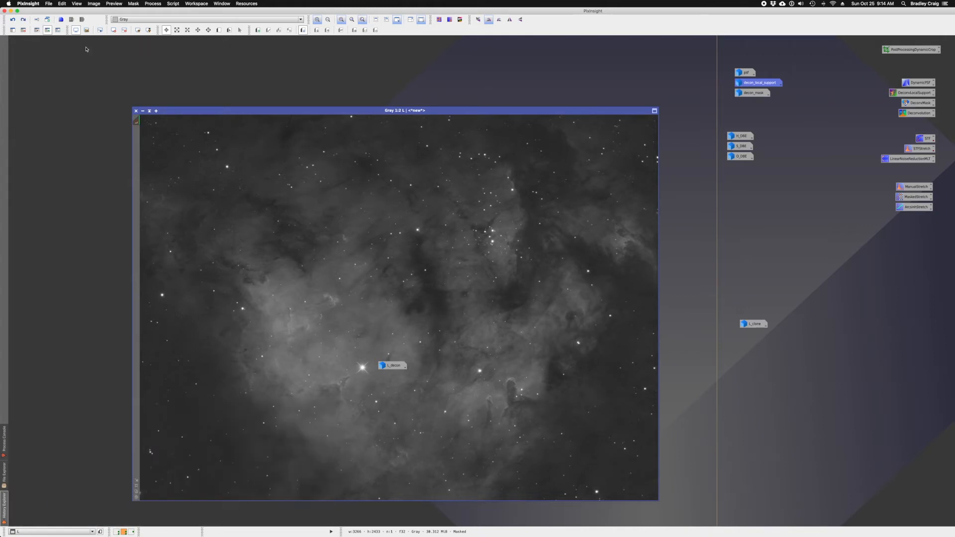
click(24, 31)
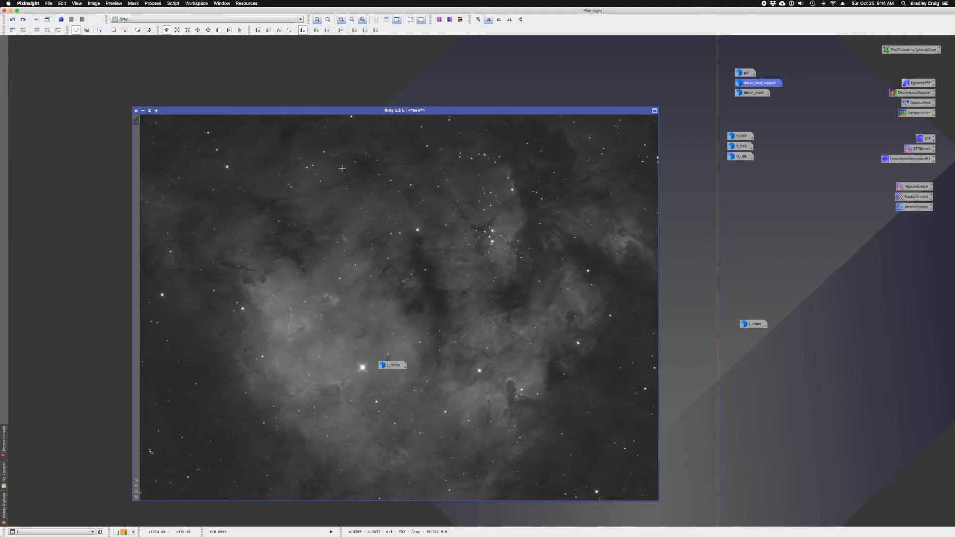
Step: Restore the L_decon window, match its 1:2 zoom to L and align it exactly over the L window
drag(305, 110, 267, 86)
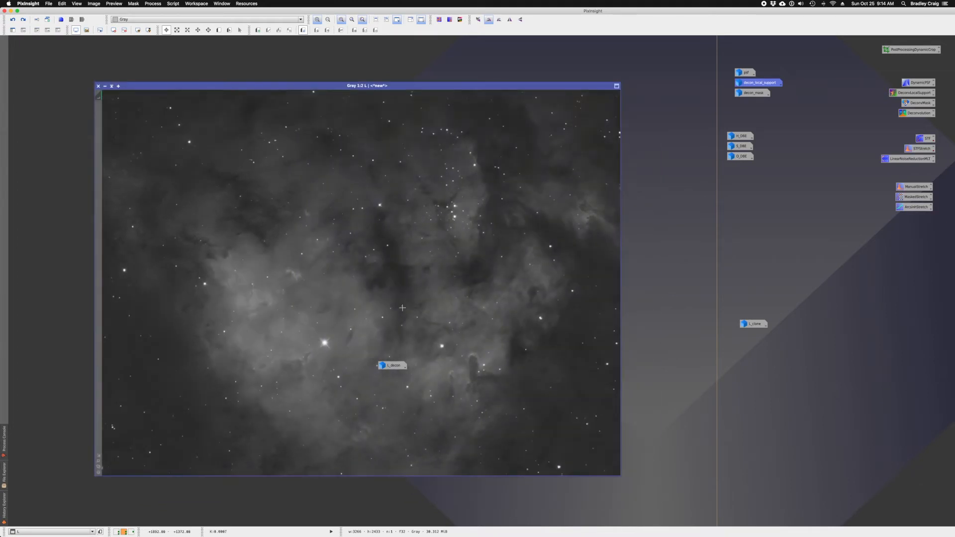
double_click(390, 366)
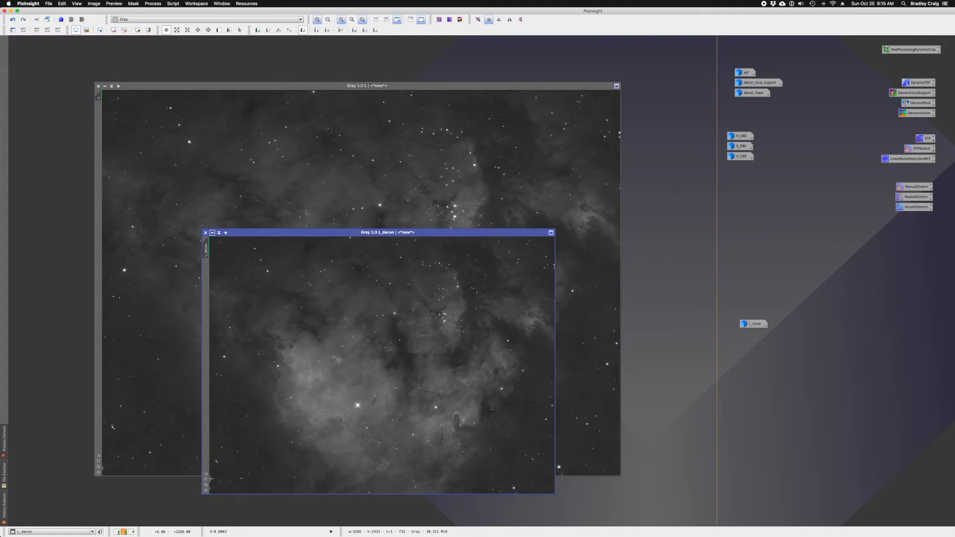
click(206, 479)
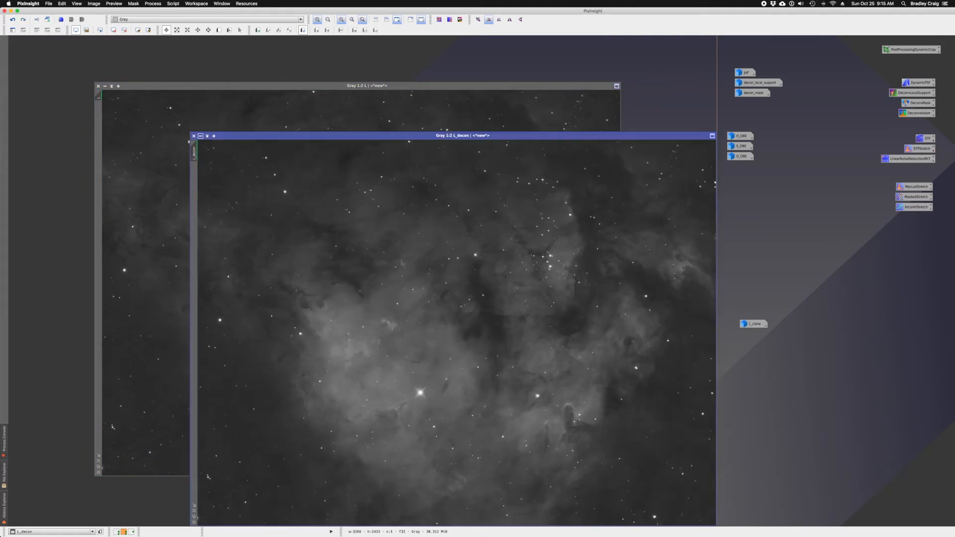
click(98, 467)
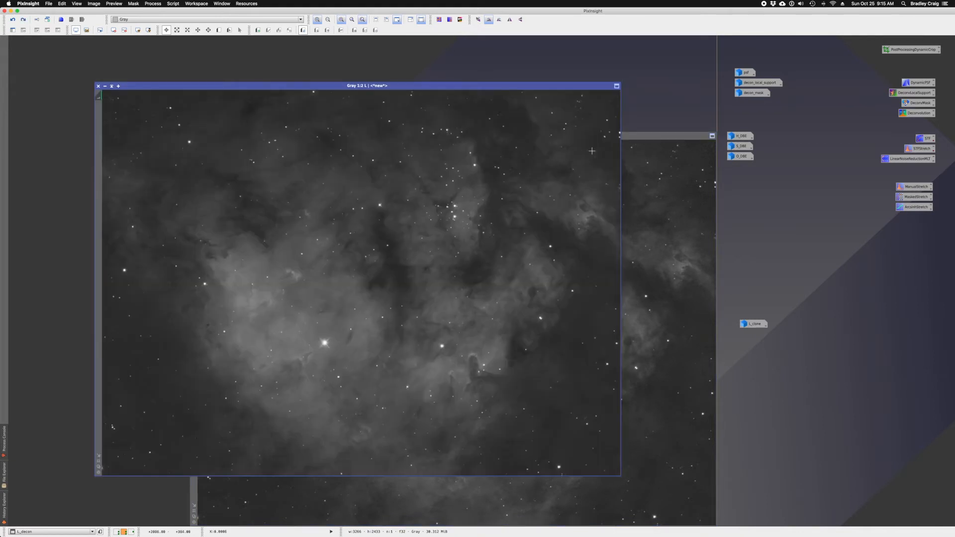
drag(628, 139, 528, 86)
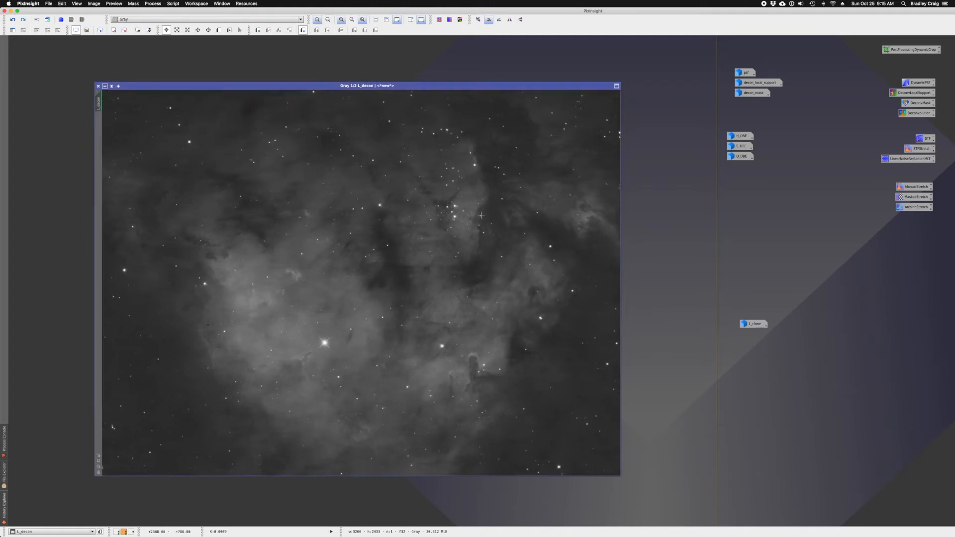
Step: Alternate between L and L_decon at full view, comparing stars and nebula structures before and after deconvolution
key(super+Page_Down)
key(super+Page_Down)
key(super+Page_Down)
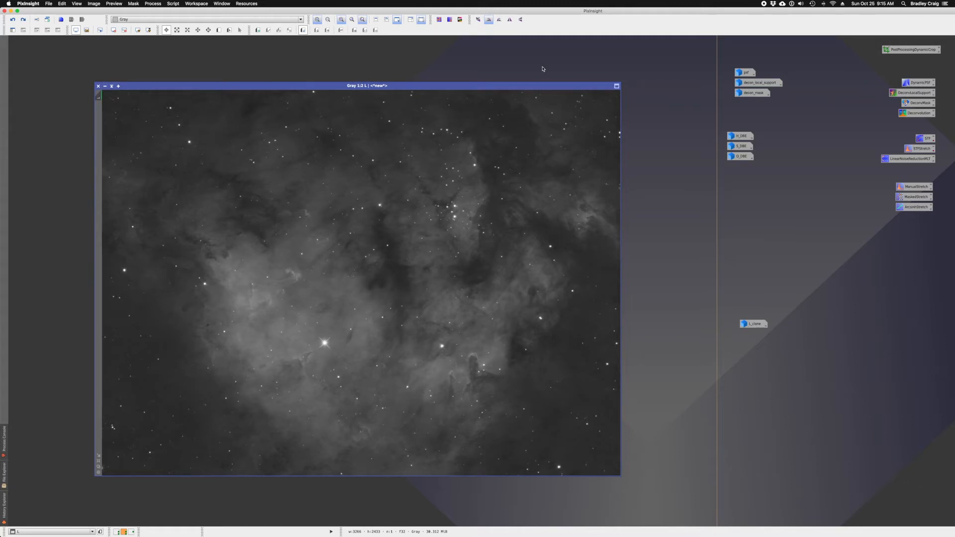
key(super+Page_Down)
key(super+Page_Down)
key(super+Page_Down)
key(super+Page_Down)
key(super+Page_Down)
key(super+Page_Down)
key(super+Page_Down)
key(super+Page_Down)
key(super+Page_Down)
key(super+Page_Down)
key(super+Page_Down)
key(super+Page_Down)
key(super+Page_Down)
key(super+Page_Down)
key(super+Page_Down)
key(super+Page_Down)
key(super+Page_Down)
key(super+Page_Down)
key(super+Page_Down)
key(super+Page_Down)
Step: Compare L and L_decon at 5:1 around the small bright wisp in the nebula, examining fine structure and nearby stars
click(177, 30)
drag(264, 259, 315, 295)
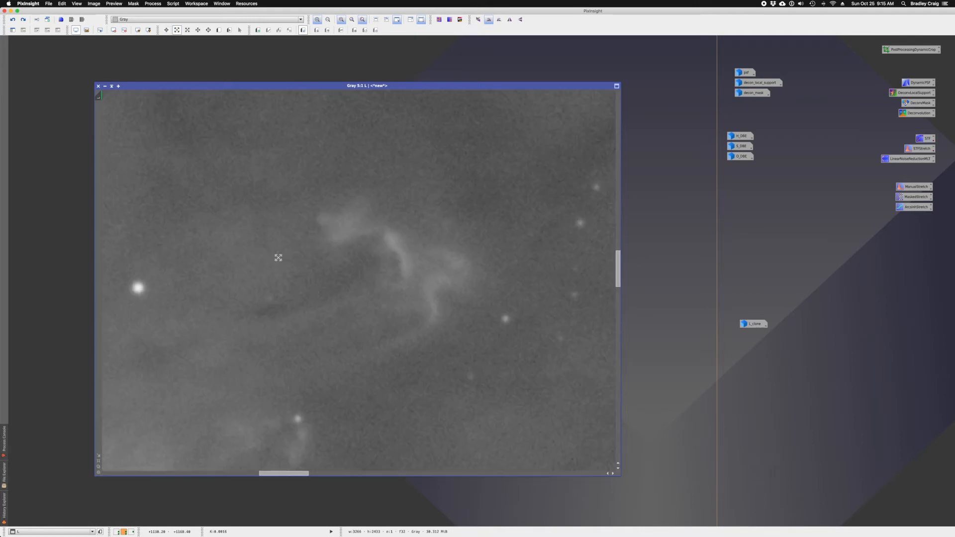
drag(177, 85, 209, 86)
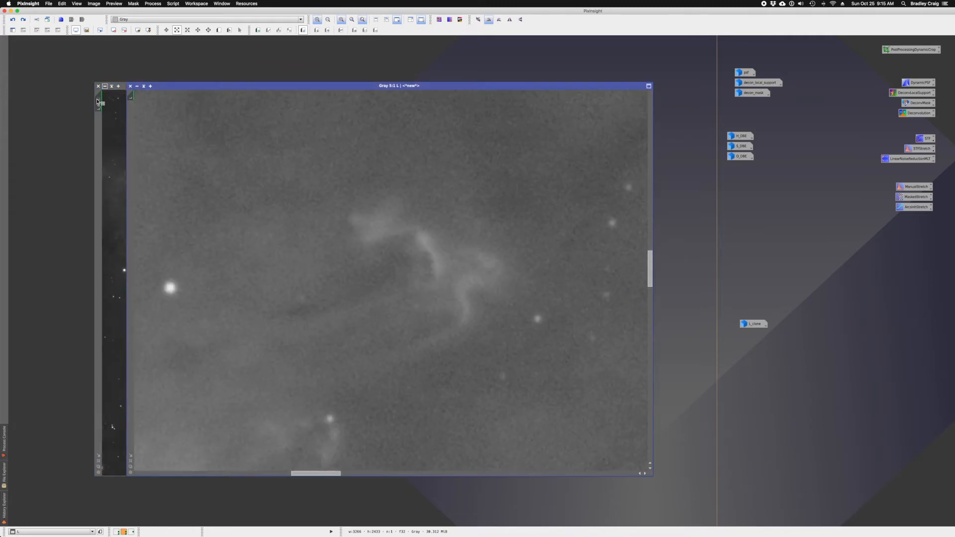
drag(171, 90, 144, 90)
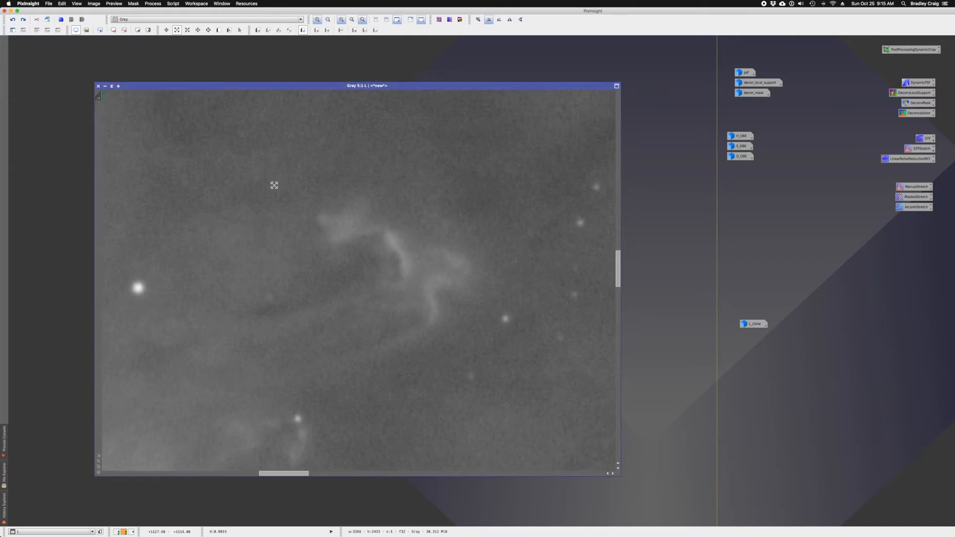
key(super+Page_Down)
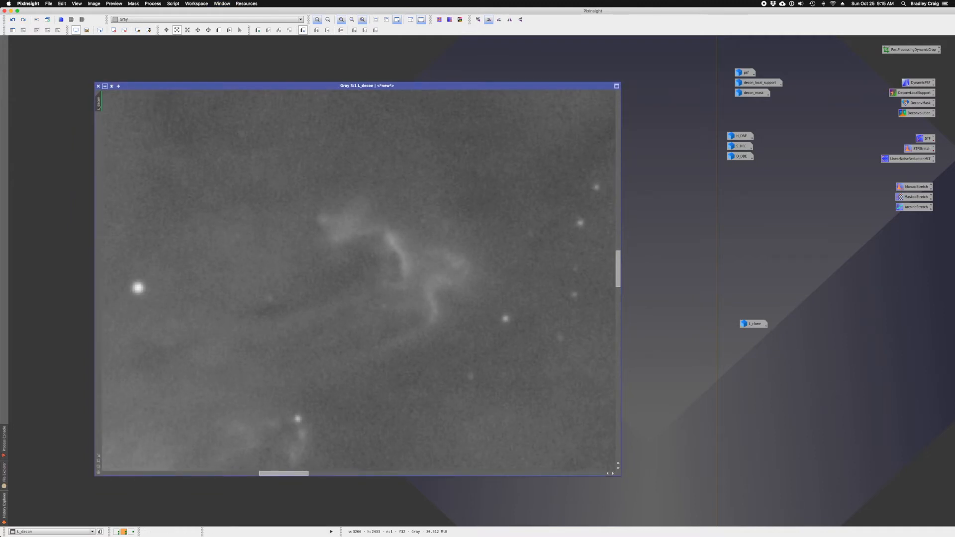
key(super+Page_Down)
key(super+Page_Down)
key(super+Page_Down)
key(super+Page_Down)
key(super+Page_Down)
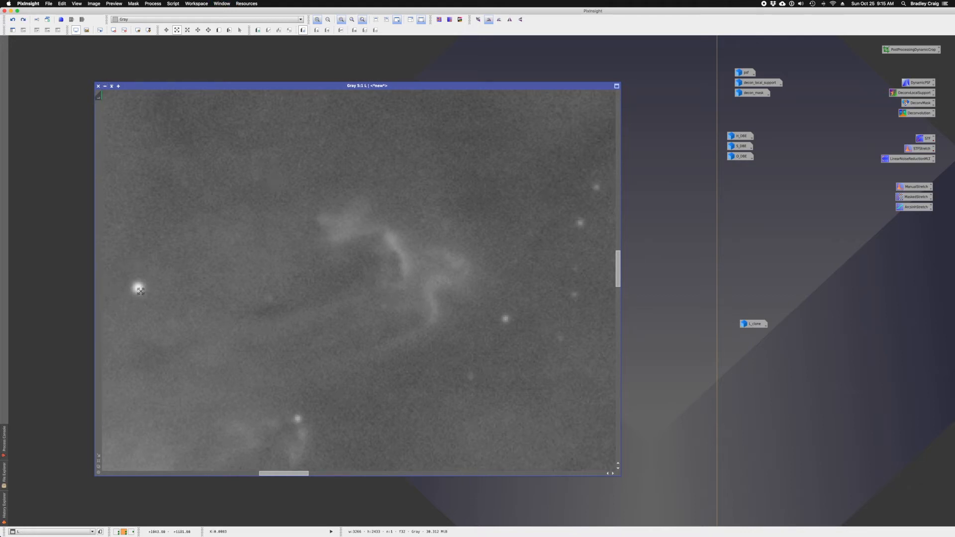
Step: Alternate repeatedly between L and L_decon at 5:1, checking the bright star and the nebula's fine detail
key(super+Page_Down)
key(super+Page_Down)
key(super+Page_Down)
key(super+Page_Down)
key(super+Page_Down)
key(super+Page_Down)
key(ctrl+Tab)
key(ctrl+Tab)
key(ctrl+Tab)
key(ctrl+Tab)
key(ctrl+Tab)
key(ctrl+Tab)
key(ctrl+Tab)
Step: Minimize L, zoom L_decon out to 1:2 and reposition its window to clear workspace
scroll(377, 237, down, 5)
scroll(377, 237, down, 1)
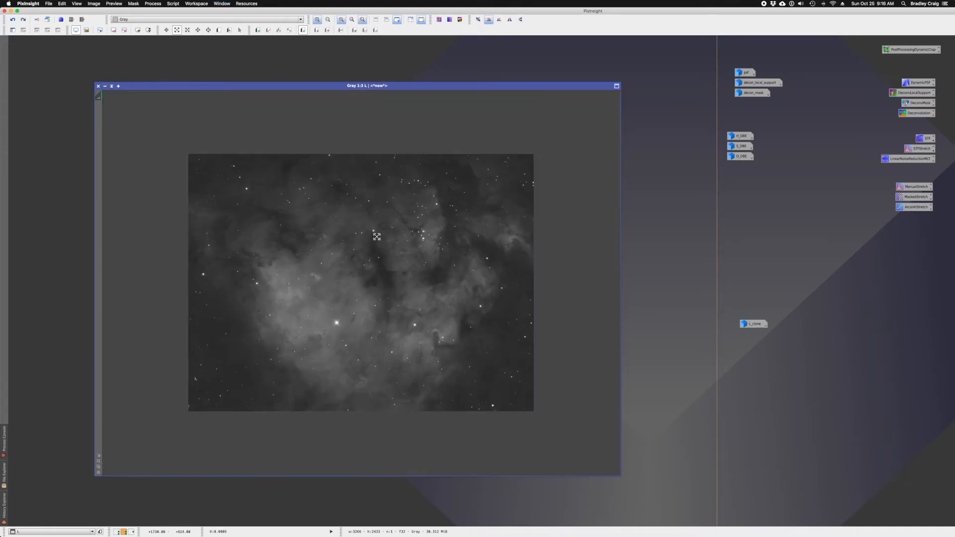
scroll(377, 236, up, 1)
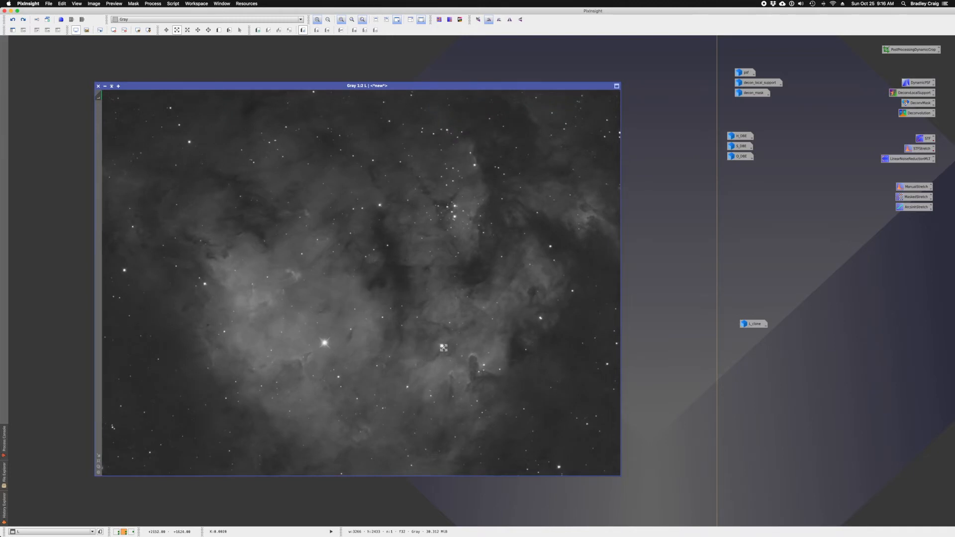
click(105, 86)
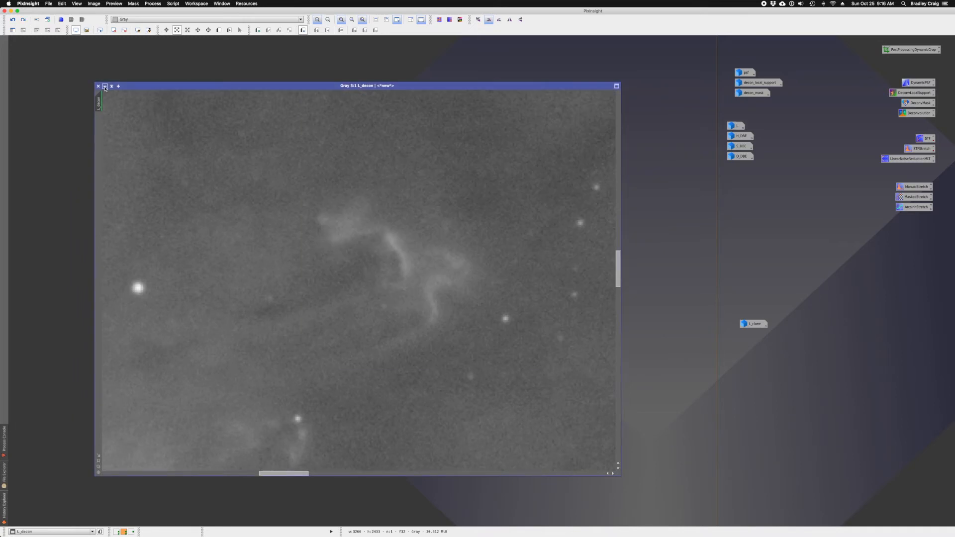
scroll(149, 178, down, 6)
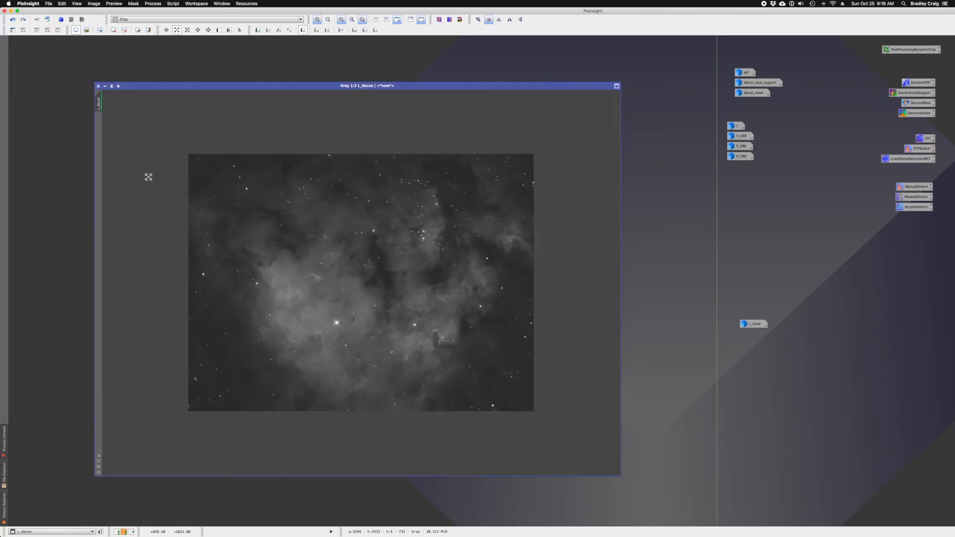
scroll(148, 177, up, 1)
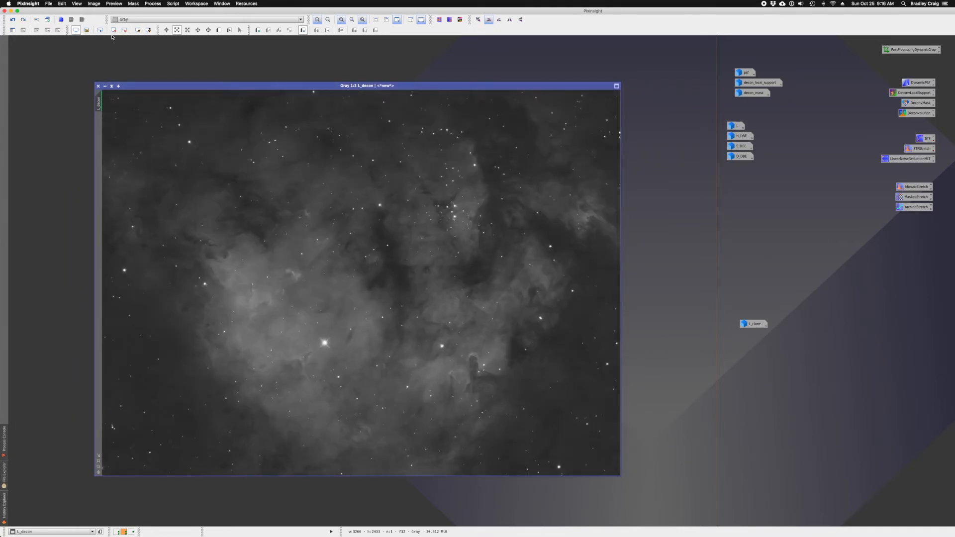
click(167, 30)
drag(157, 86, 162, 74)
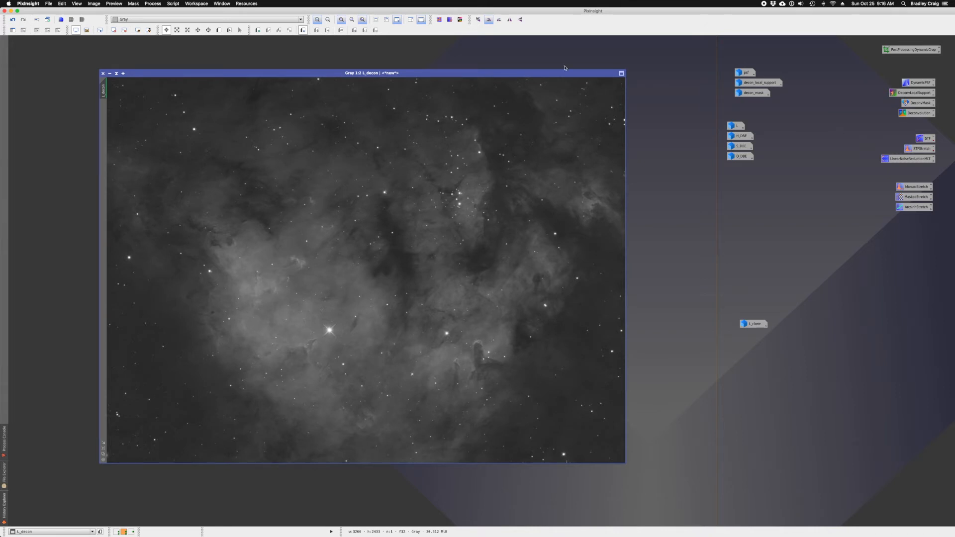
drag(352, 70, 328, 68)
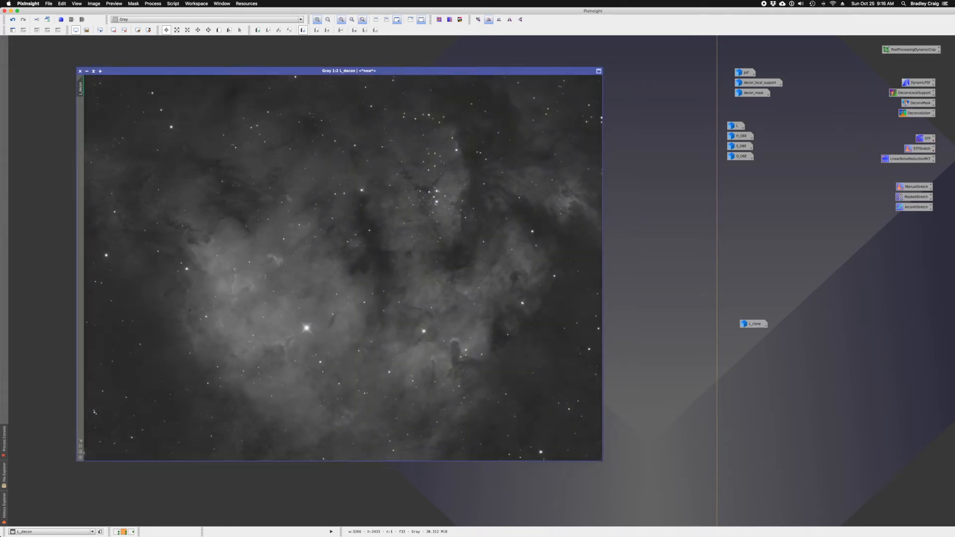
Step: Apply L_clone as an inverted mask to L_decon, with L_clone minimized again and the mask overlay hidden
click(755, 324)
double_click(755, 325)
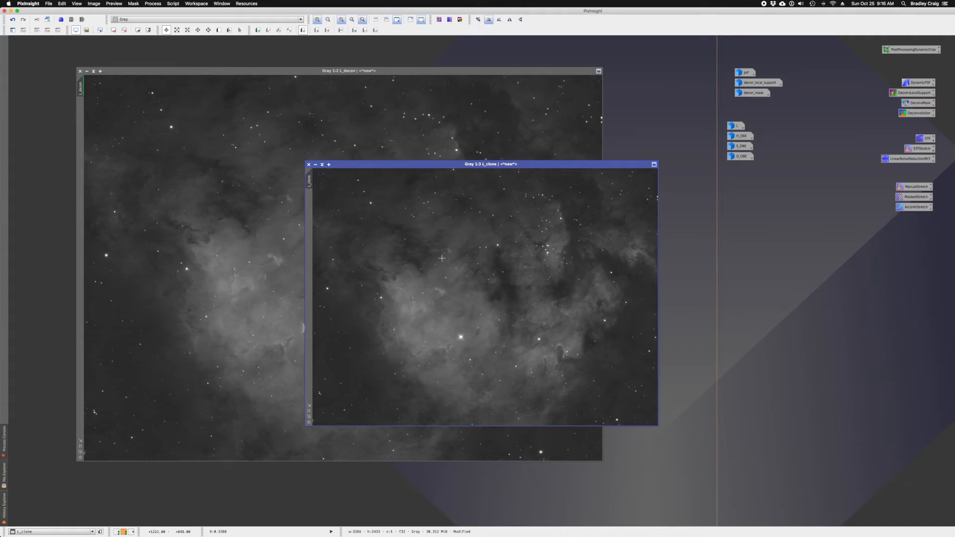
drag(357, 169, 81, 155)
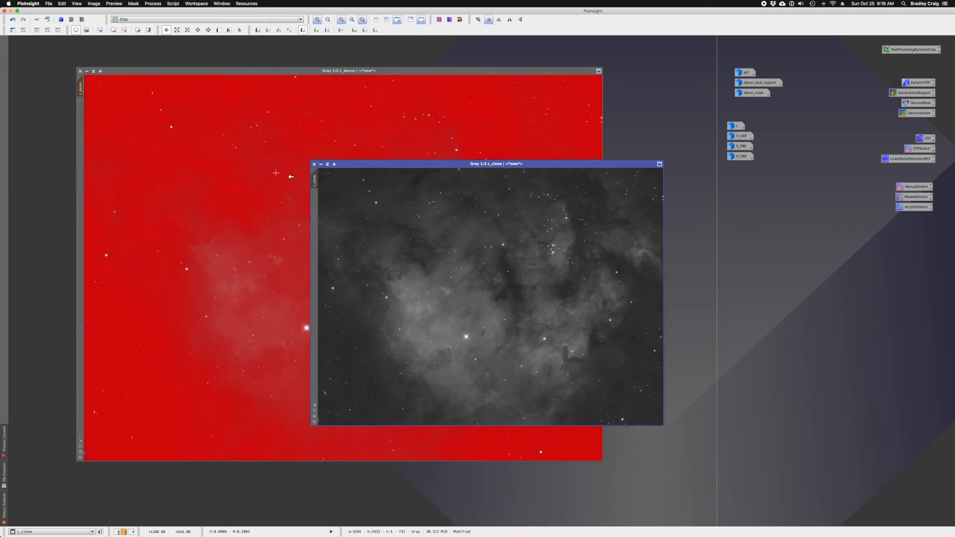
click(321, 164)
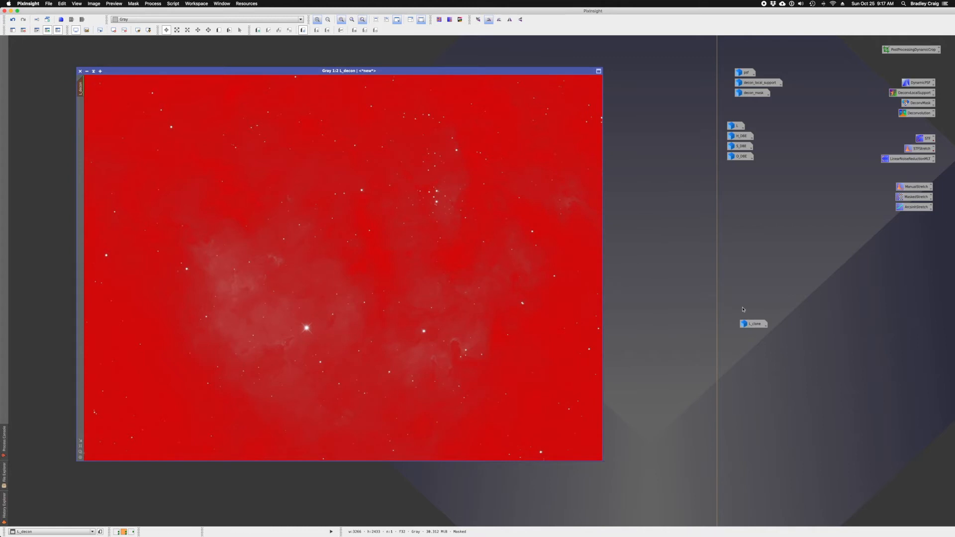
mouse_move(752, 327)
click(37, 30)
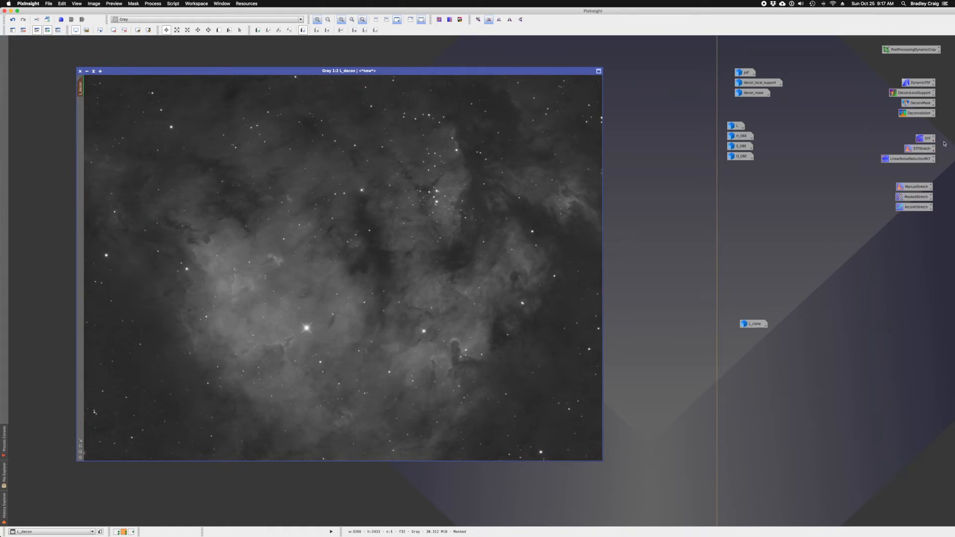
Step: Apply the saved LinearNoiseReductionMLT settings to the masked L_decon image and close the MultiscaleLinearTransform process
double_click(908, 160)
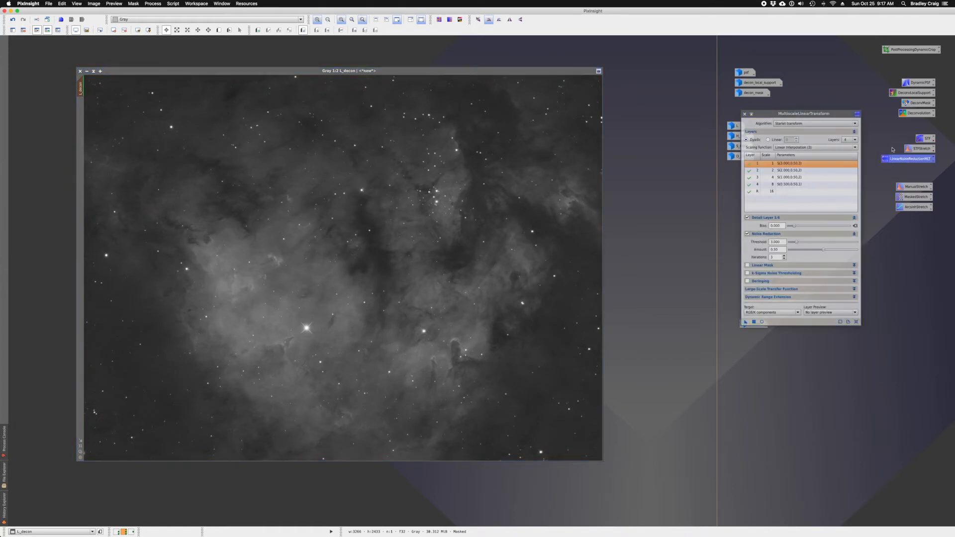
drag(800, 116, 699, 188)
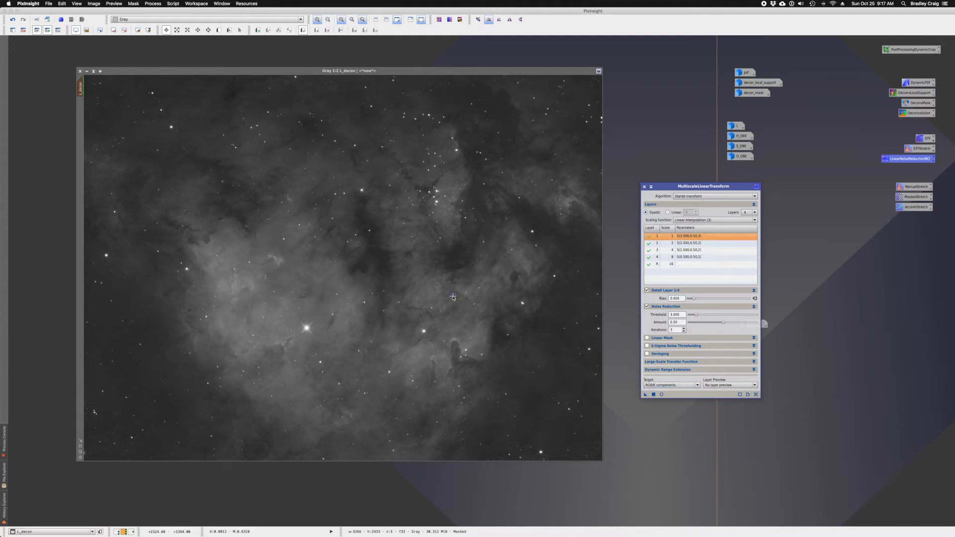
drag(453, 297, 454, 298)
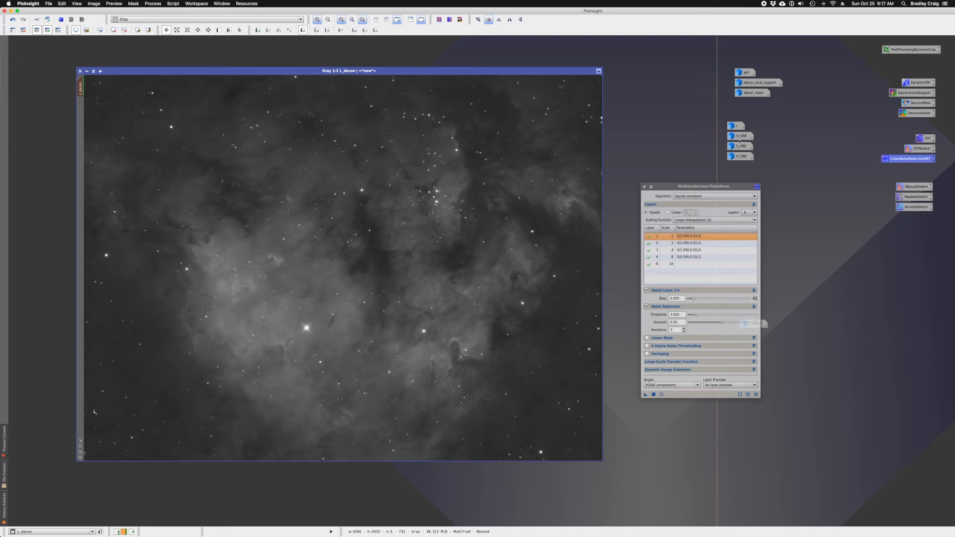
mouse_move(740, 148)
click(645, 188)
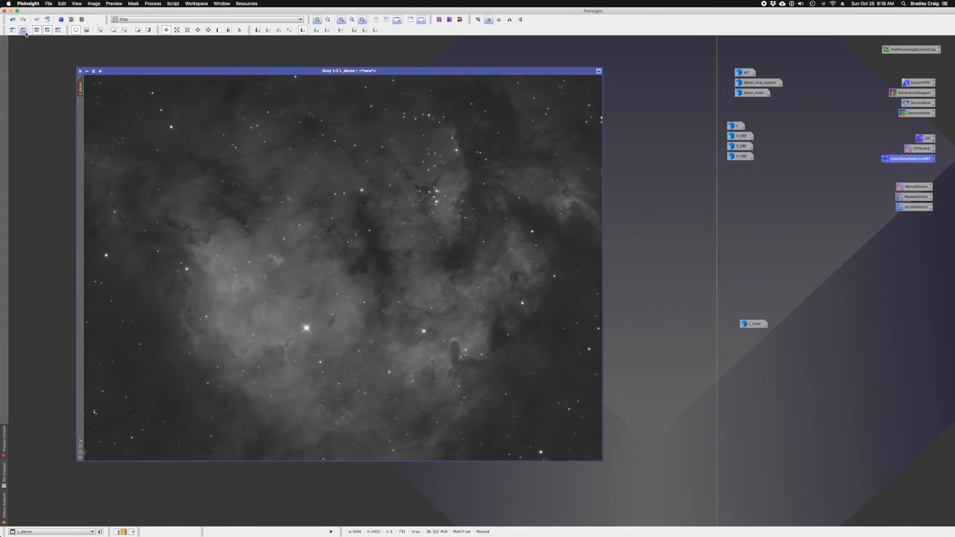
Step: Remove the mask from L_decon and close L_clone without saving it
right_click(747, 324)
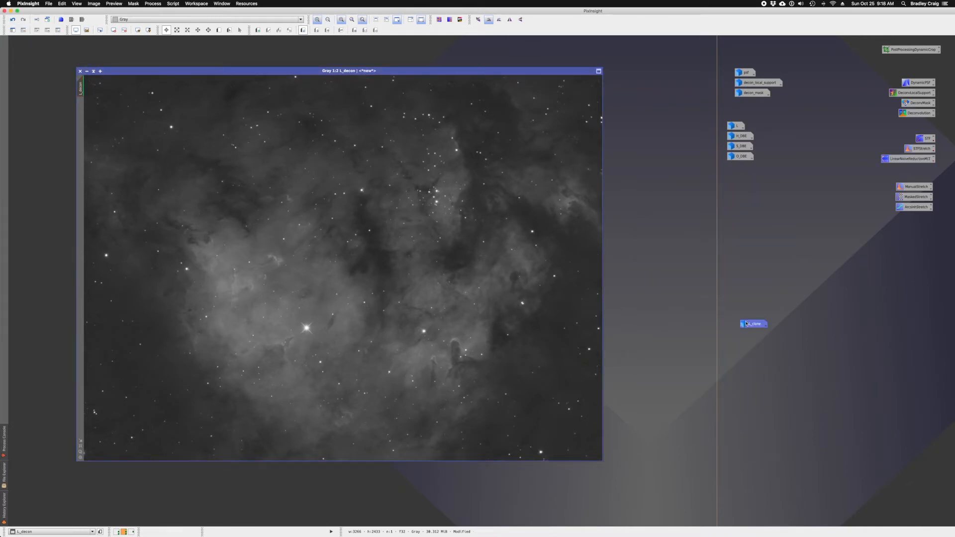
click(776, 366)
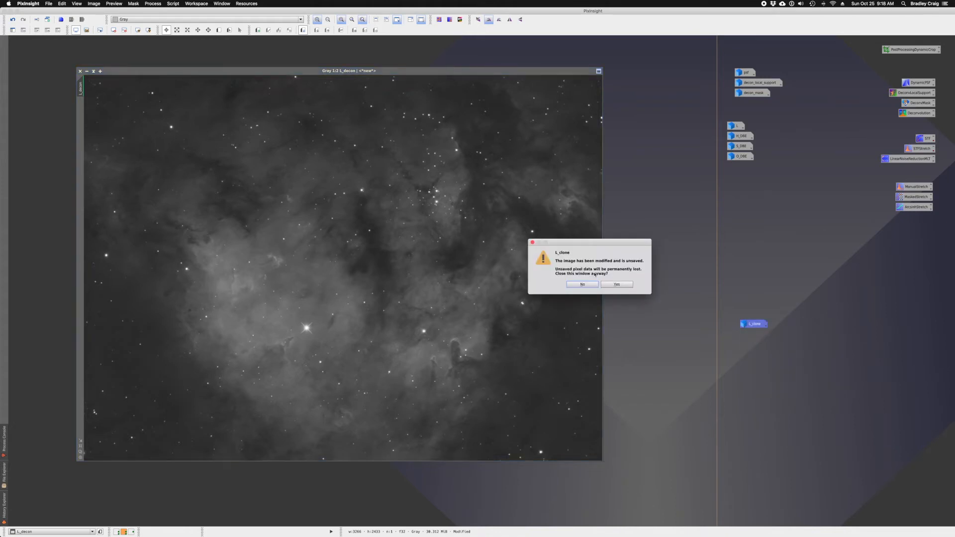
click(621, 286)
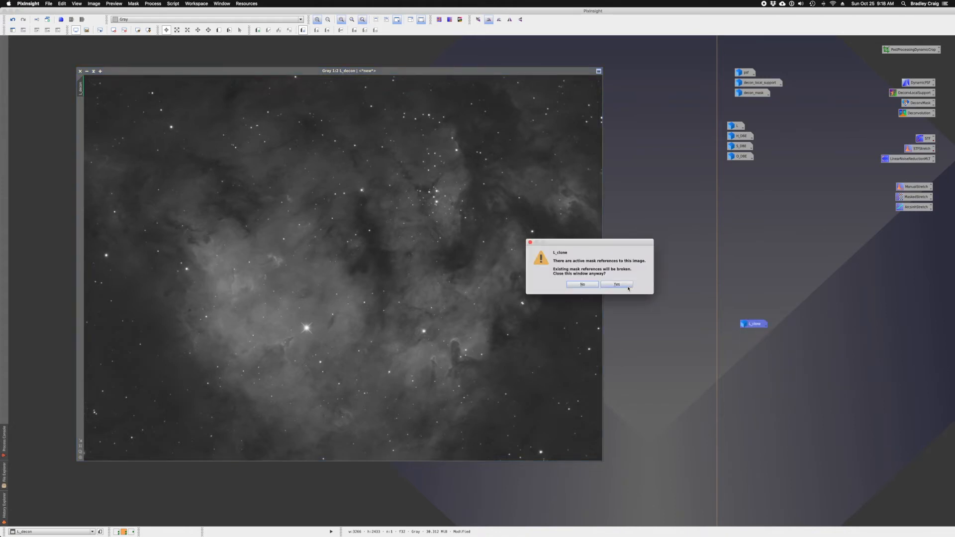
click(627, 285)
Step: Compare L_decon before and after noise reduction at close zoom, in the nebula and the dark background near the image's right edge
scroll(416, 255, up, 5)
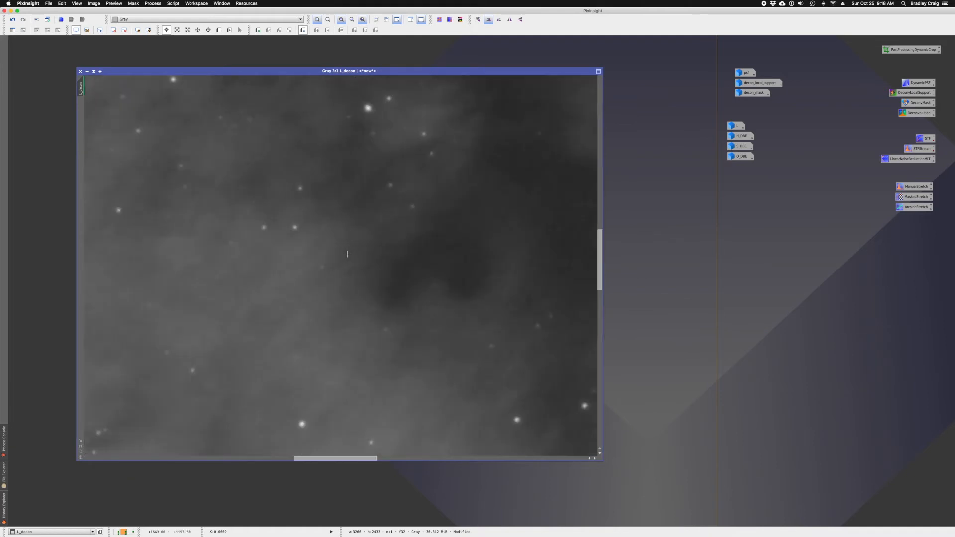
click(13, 20)
click(23, 20)
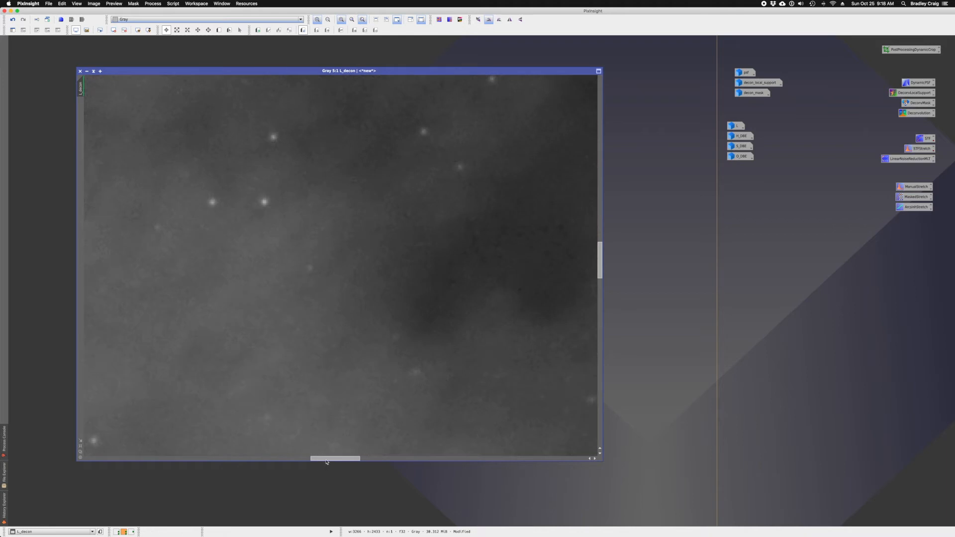
drag(328, 458, 572, 452)
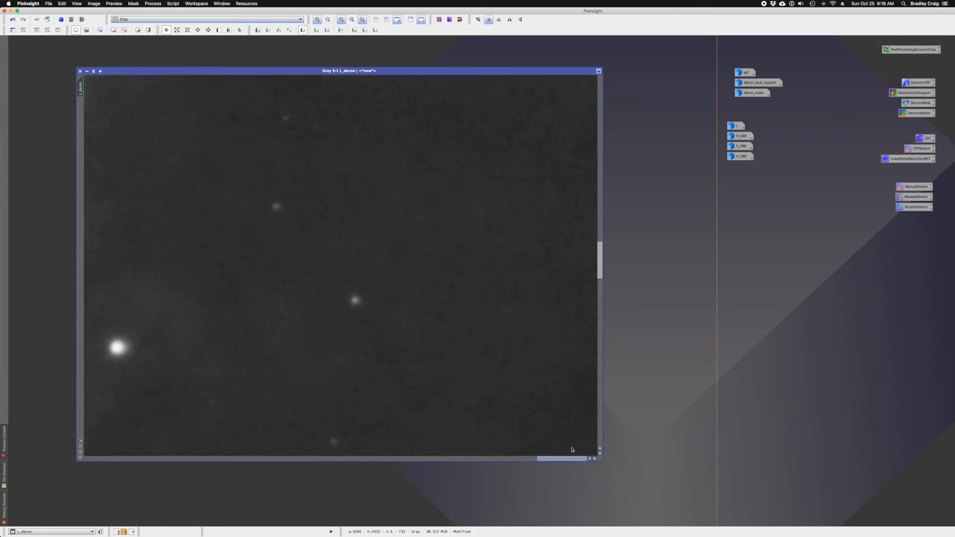
click(12, 21)
click(23, 20)
scroll(342, 240, down, 6)
scroll(343, 240, up, 1)
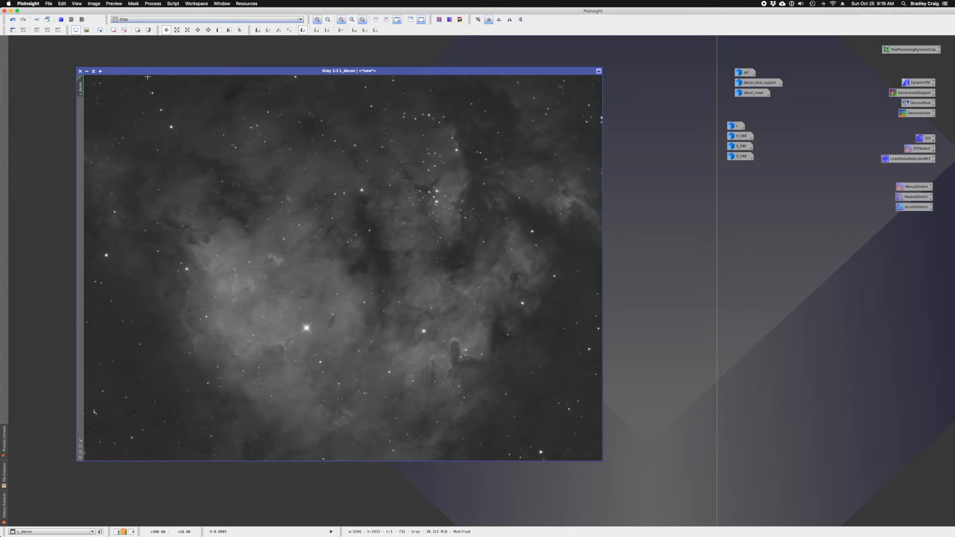
Step: Duplicate L_decon, then minimize the original and park its icon beside the L icon
drag(147, 77, 138, 69)
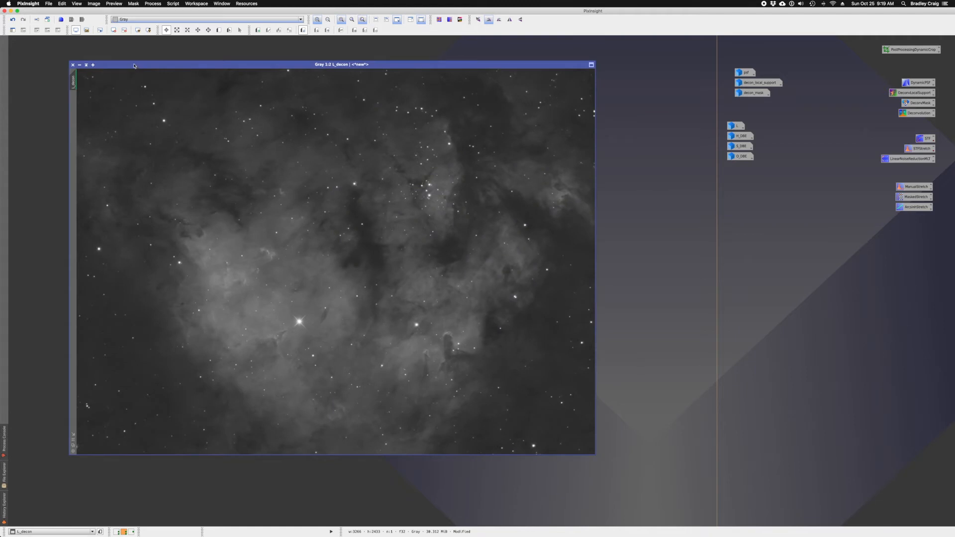
click(47, 19)
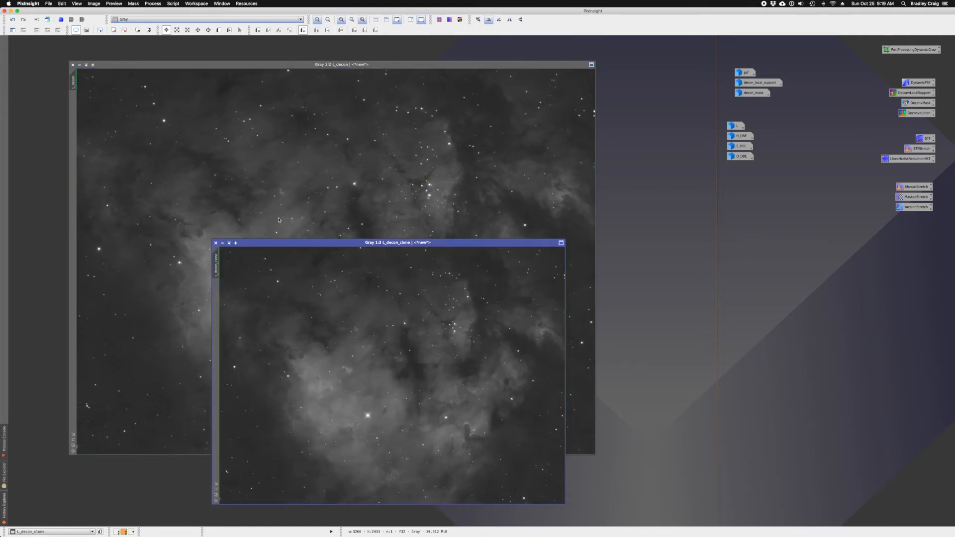
drag(313, 239, 254, 193)
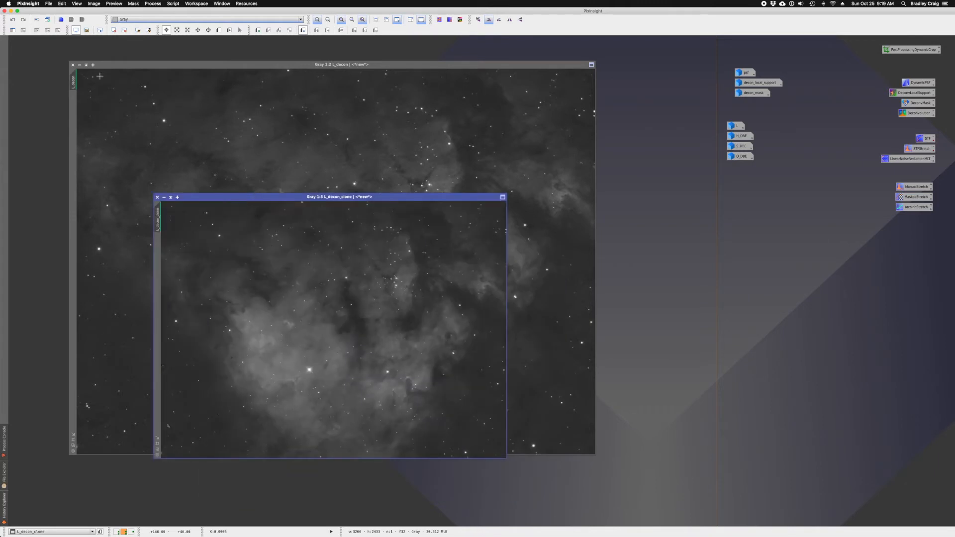
click(80, 65)
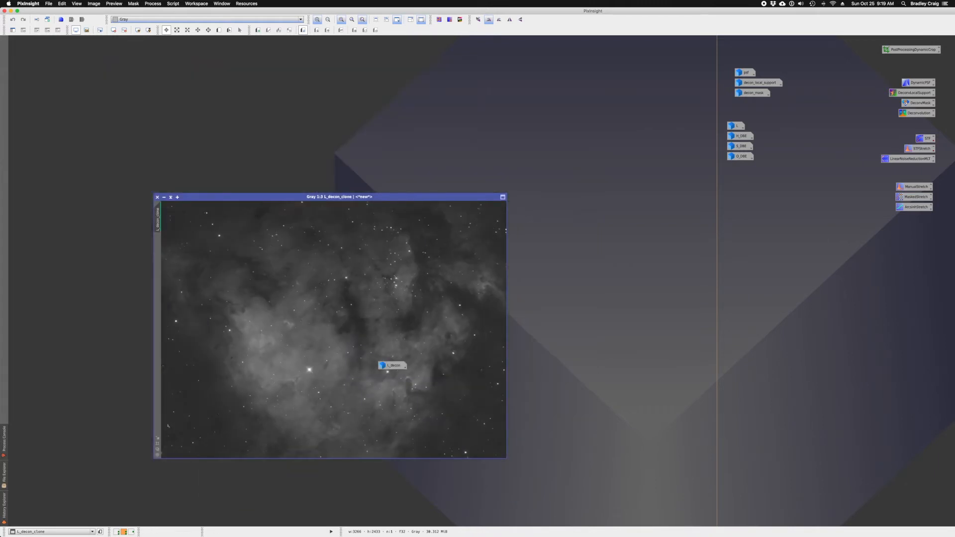
drag(396, 365, 765, 127)
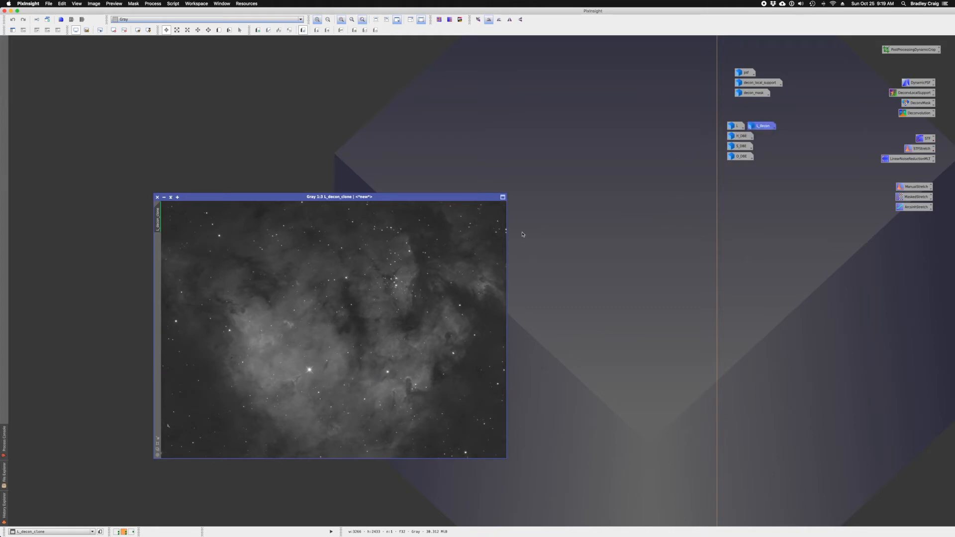
drag(286, 199, 272, 167)
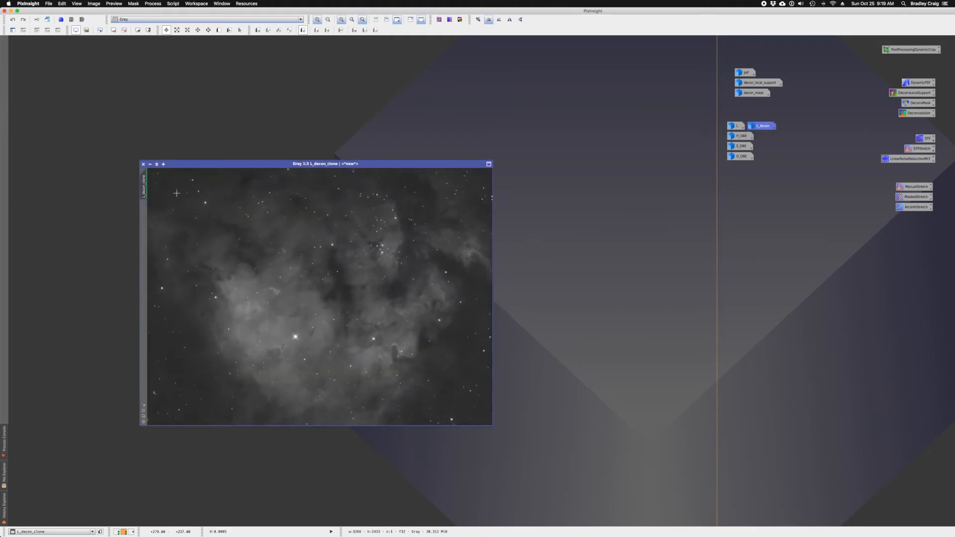
Step: Rename the L_decon duplicate as L_nonlinear
double_click(143, 191)
text(L_nonlinear)
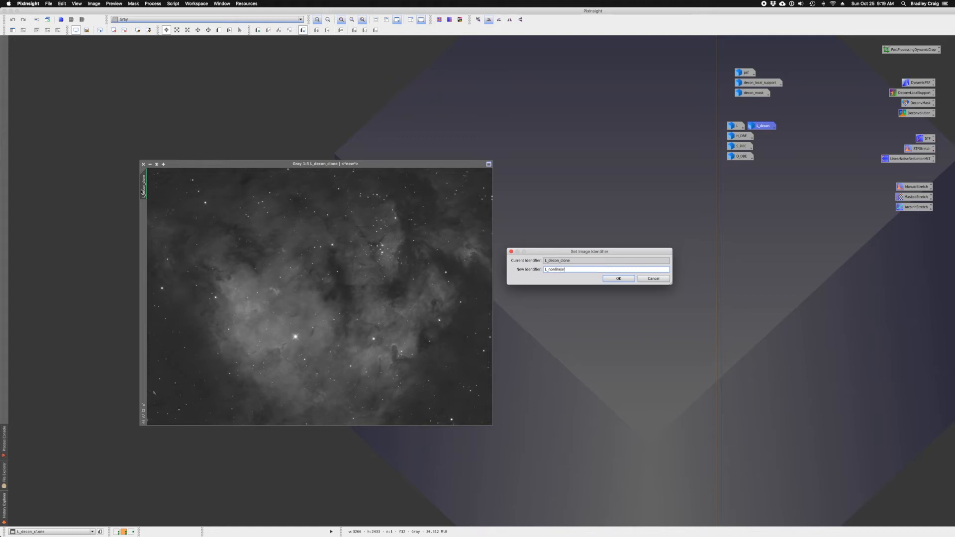
key(Return)
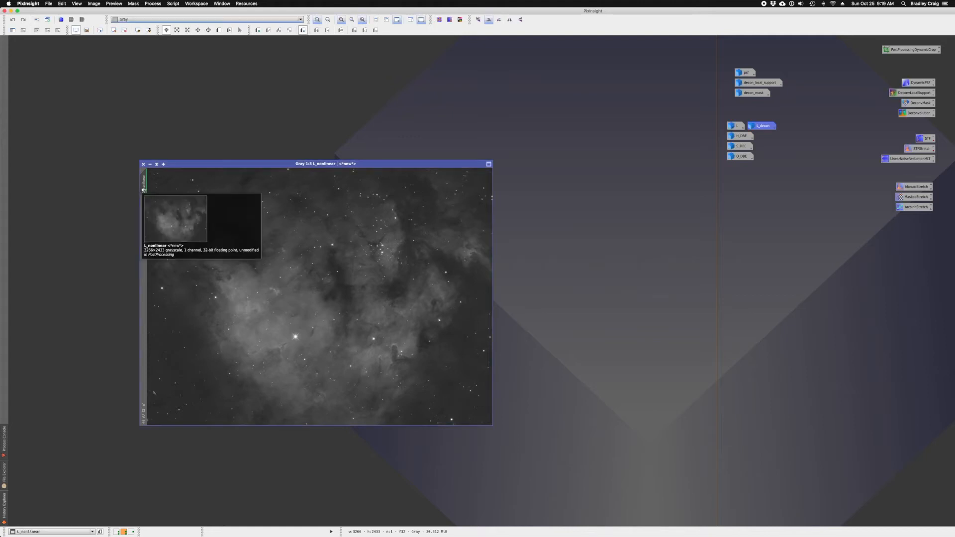
drag(209, 167, 223, 119)
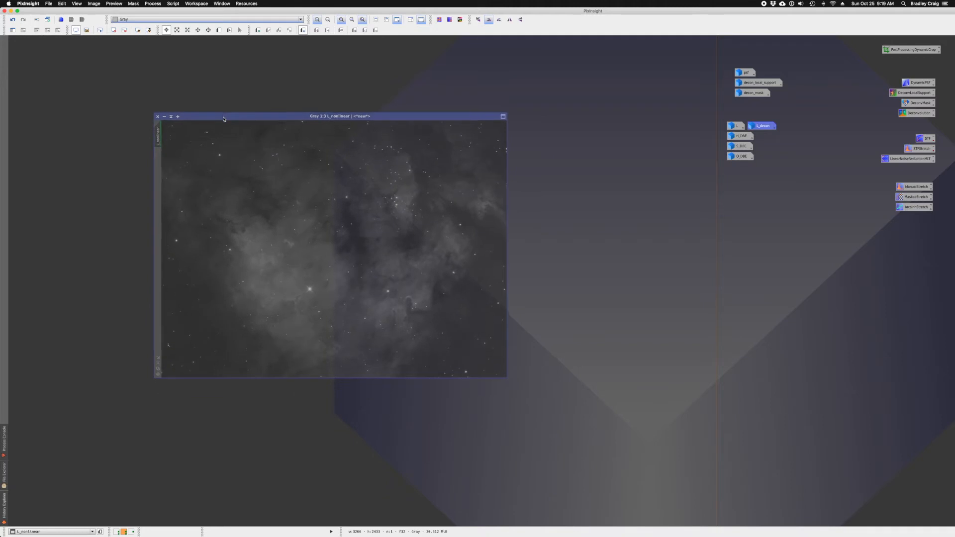
Step: Duplicate L_nonlinear and permanently stretch the copy with the saved STFStretch HistogramTransformation, resetting its screen stretch
click(48, 19)
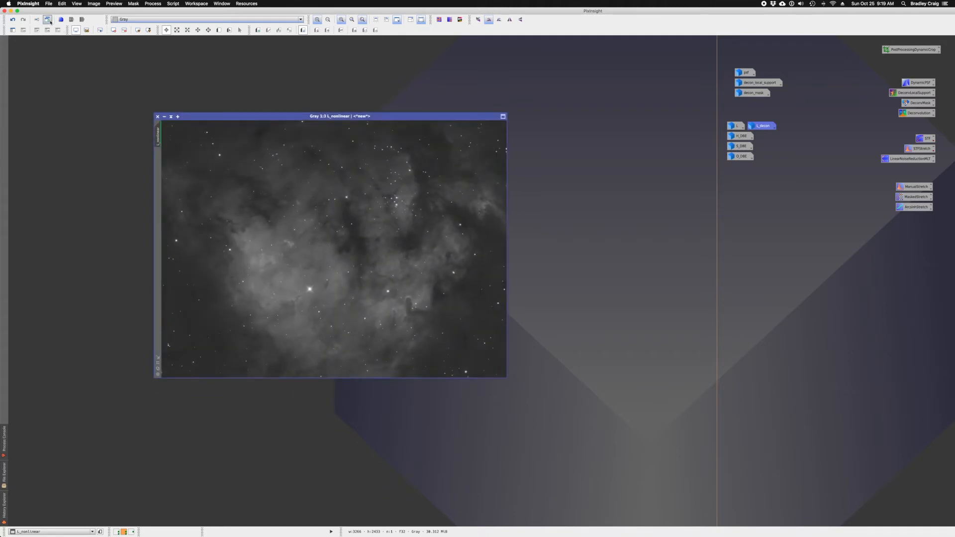
drag(376, 255, 473, 175)
double_click(923, 140)
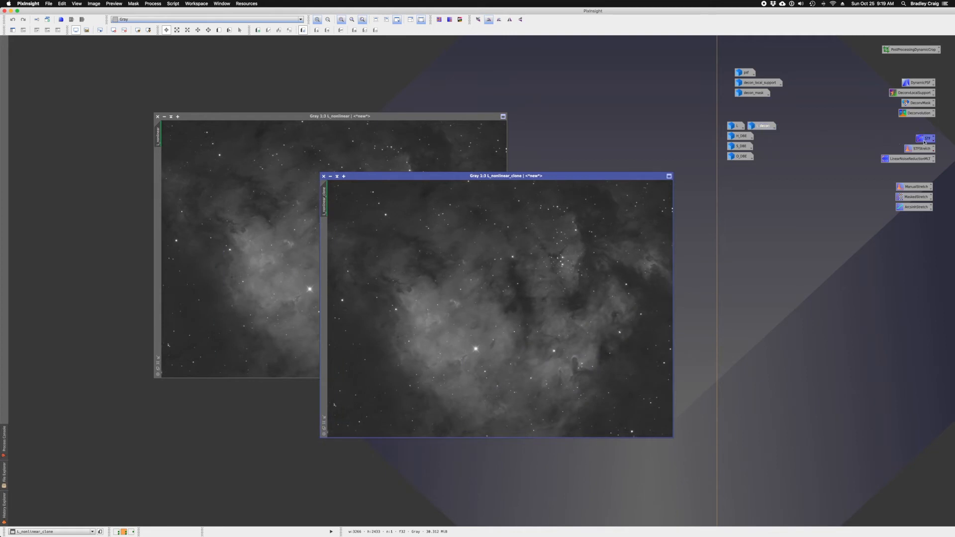
click(795, 491)
double_click(911, 149)
mouse_move(911, 149)
mouse_down()
mouse_move(655, 496)
mouse_move(710, 403)
mouse_move(612, 407)
mouse_move(643, 408)
mouse_up()
click(802, 492)
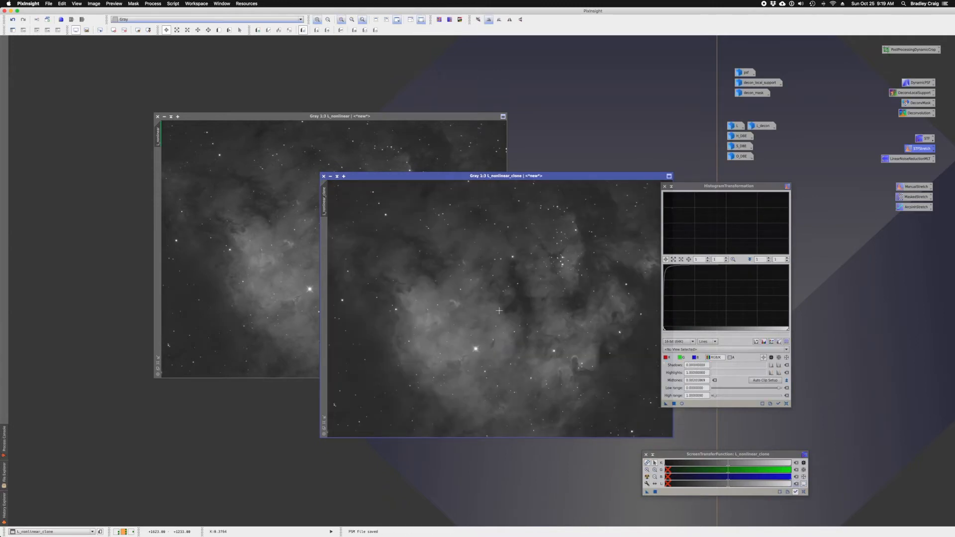
Step: Discard the L_nonlinear clone, then permanently stretch L_nonlinear by transferring its screen stretch to HistogramTransformation and resetting the screen stretch
click(323, 177)
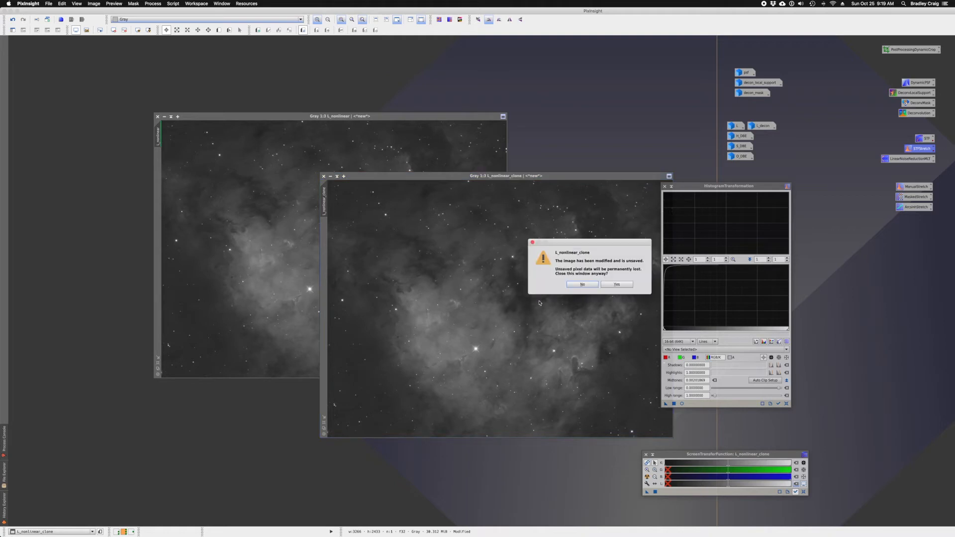
click(617, 284)
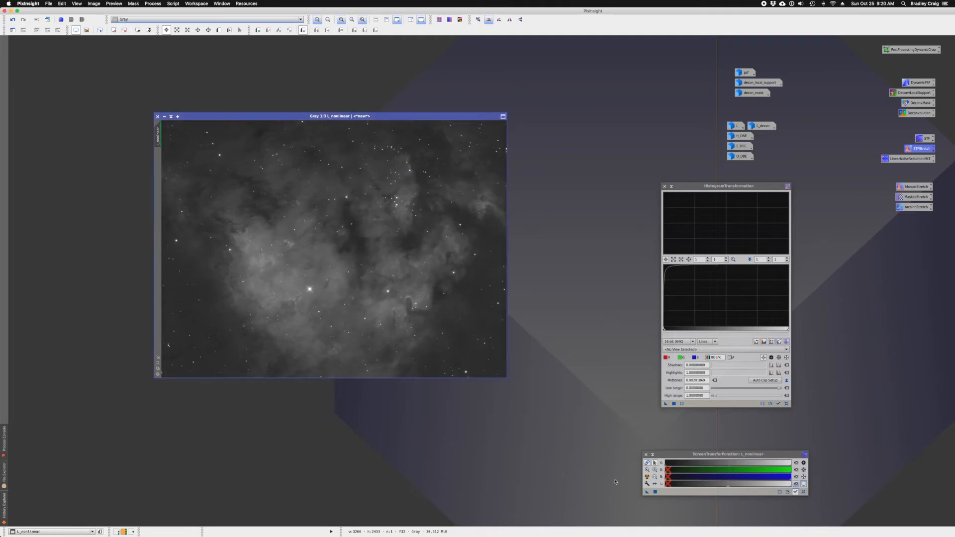
drag(647, 491, 666, 404)
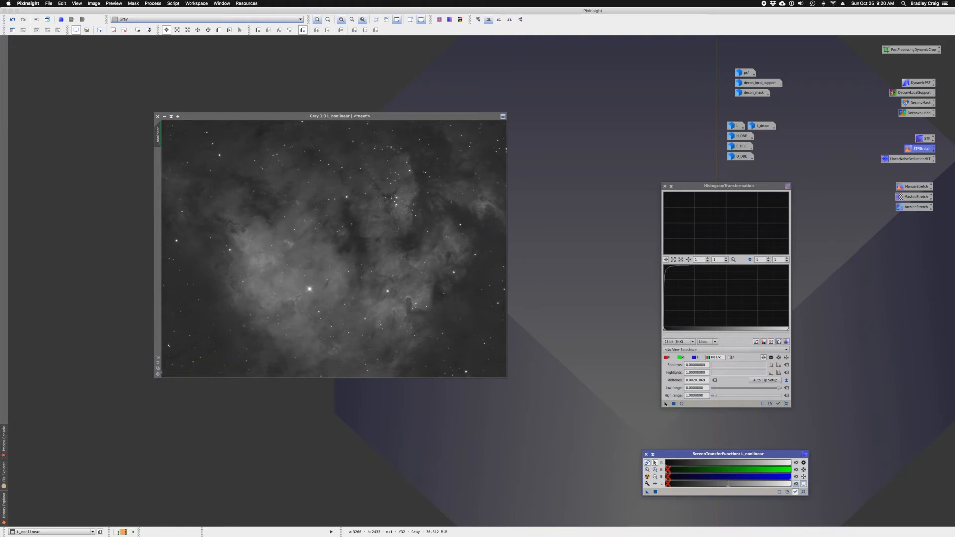
click(804, 492)
drag(666, 404, 482, 320)
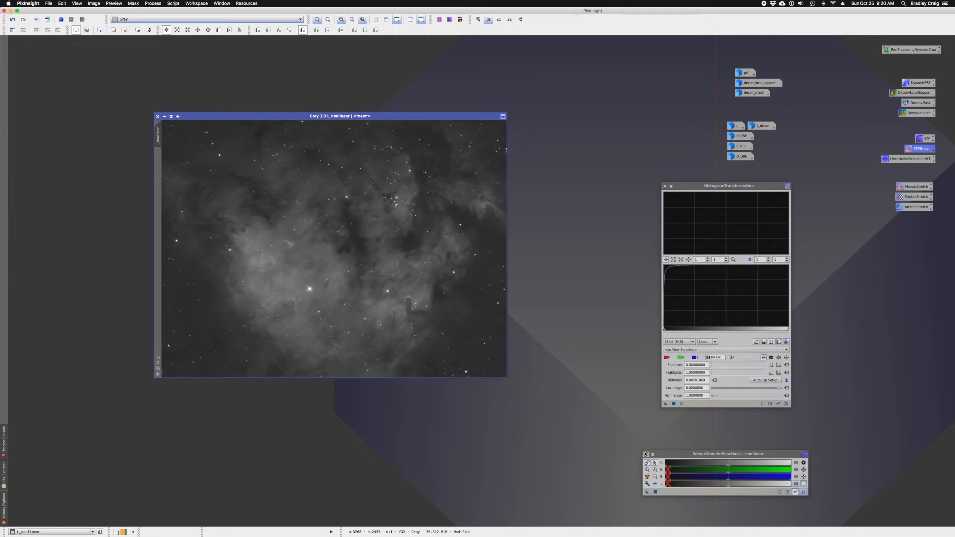
click(647, 454)
Step: Reset HistogramTransformation with L_nonlinear as the tracked view, raise the shadows to about 0.089 and show the real-time preview
click(779, 404)
click(787, 404)
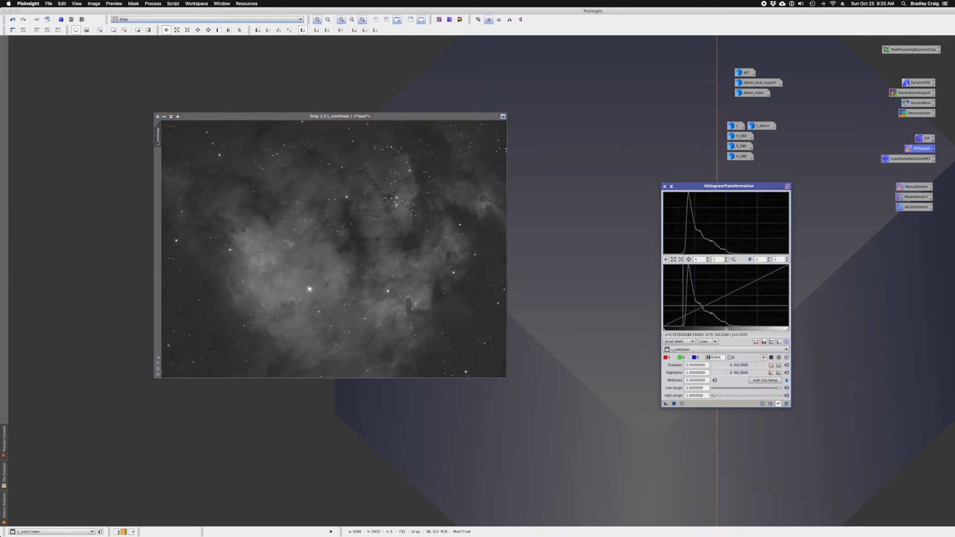
drag(684, 189, 584, 134)
drag(565, 275, 574, 276)
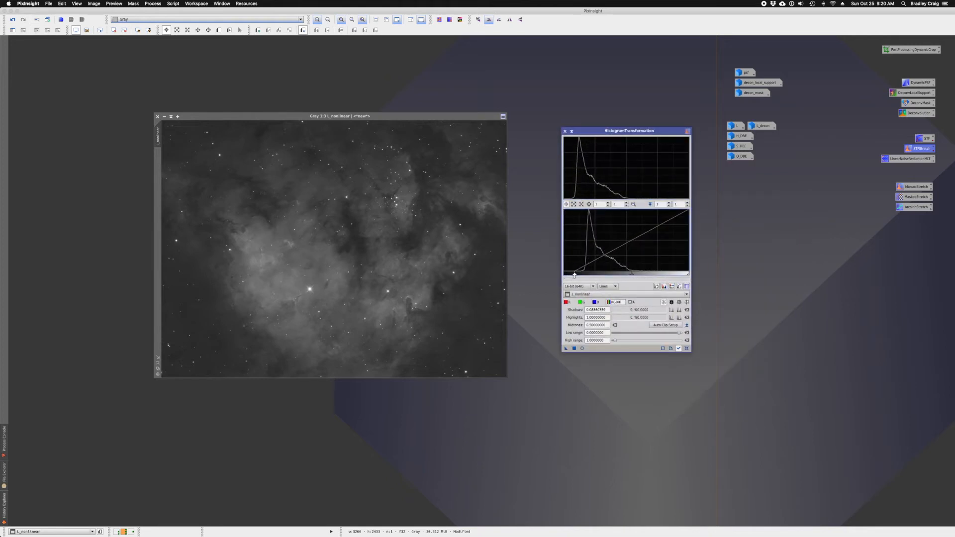
click(583, 349)
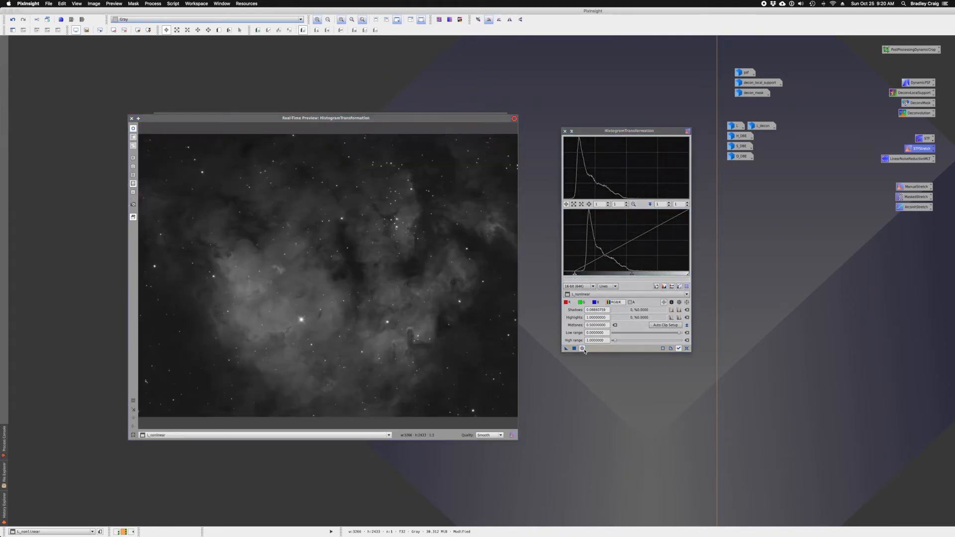
Step: Lower the midtones to about 0.361, comparing the preview with and without the change, and apply the adjustment to L_nonlinear
drag(631, 275, 618, 273)
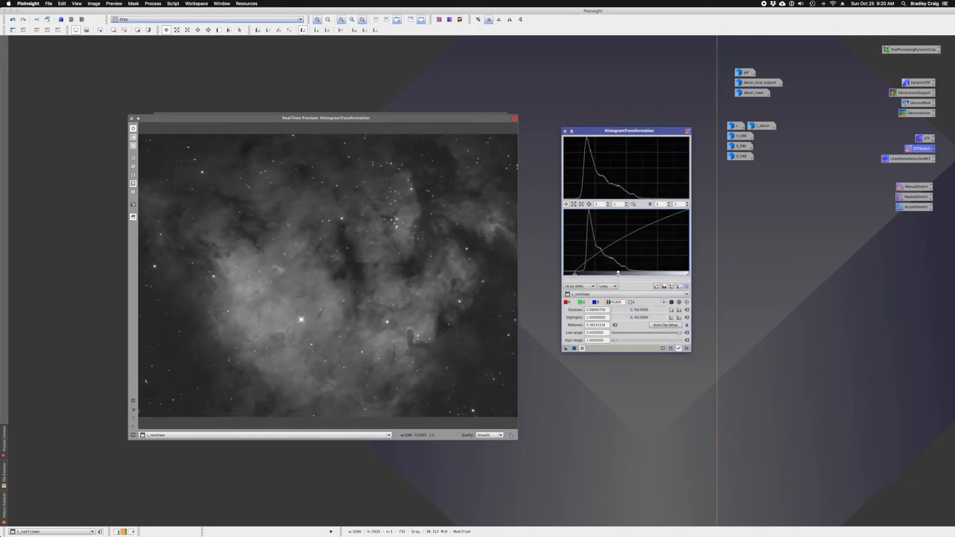
click(582, 349)
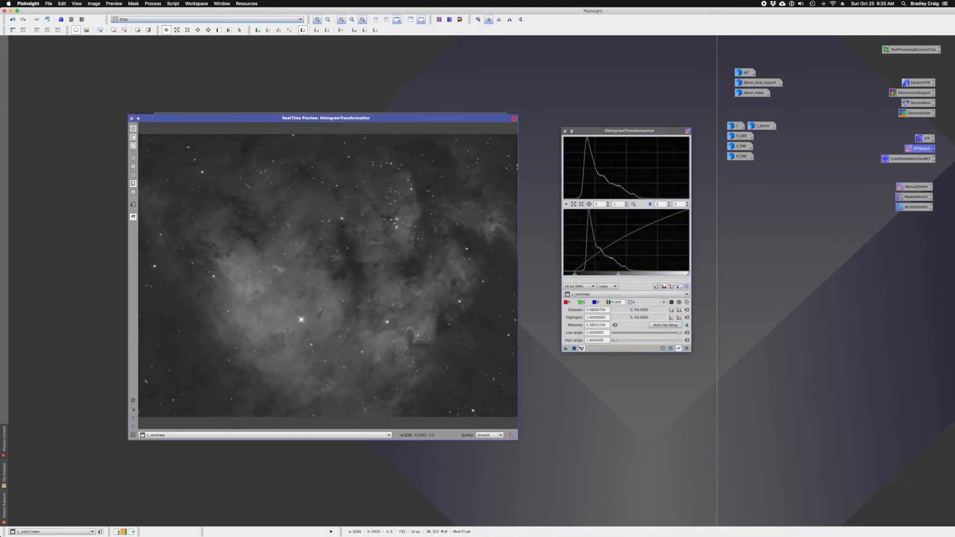
click(582, 349)
click(582, 349)
click(582, 349)
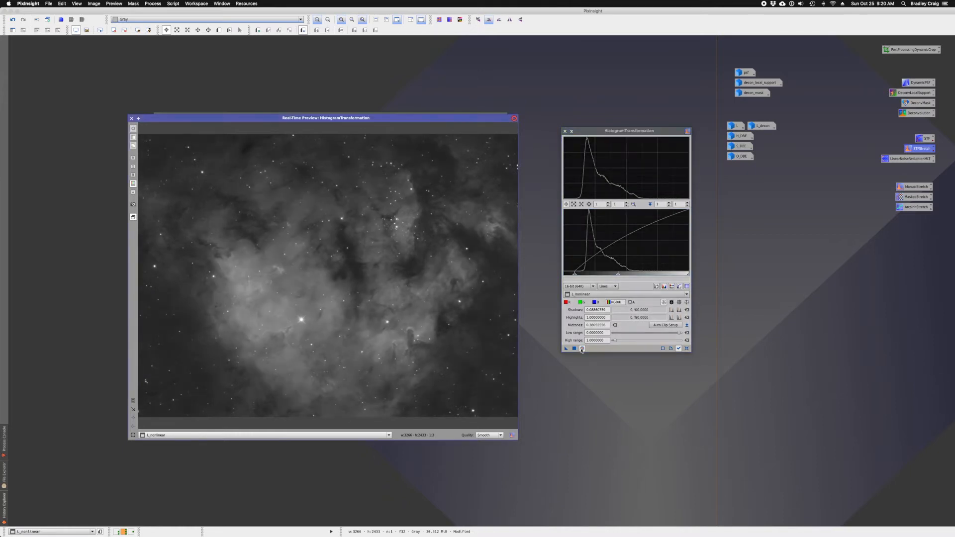
drag(618, 276, 616, 276)
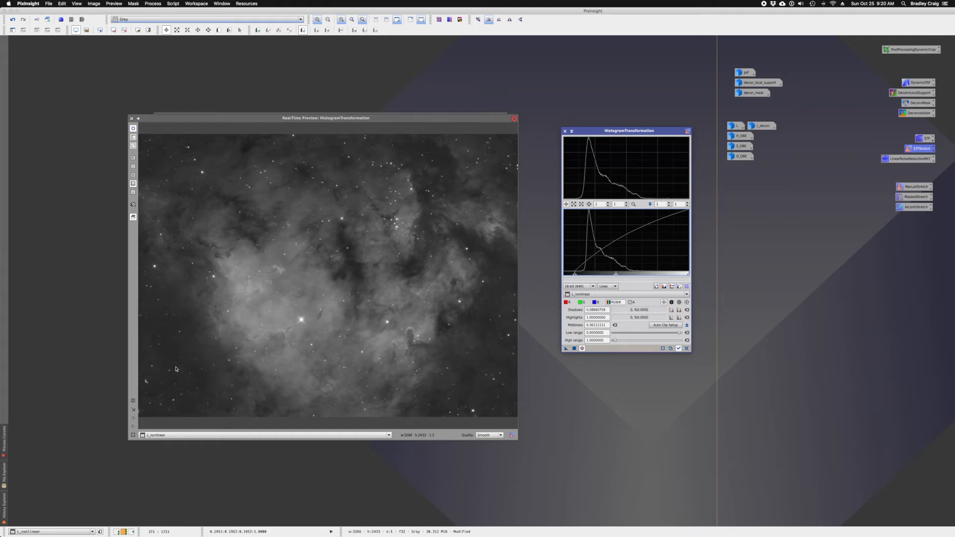
click(583, 348)
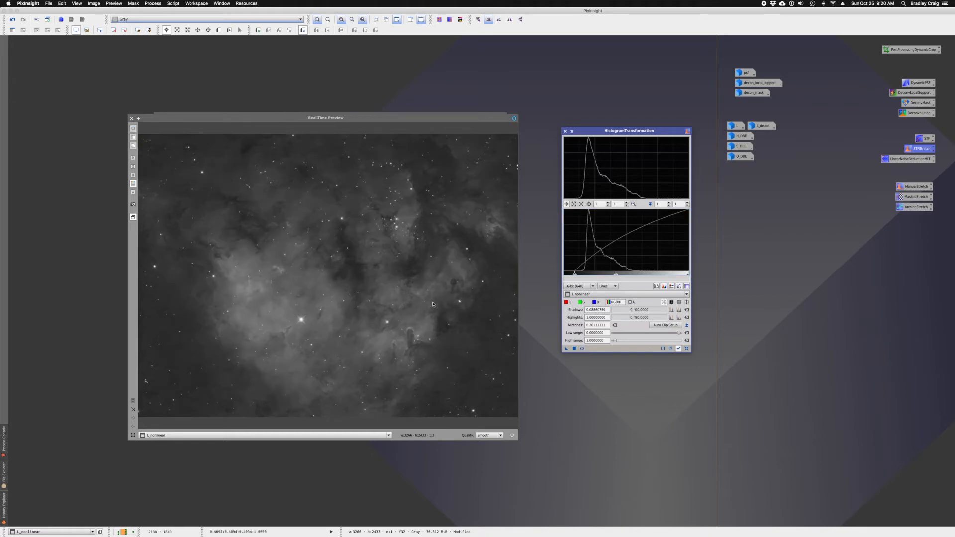
click(582, 348)
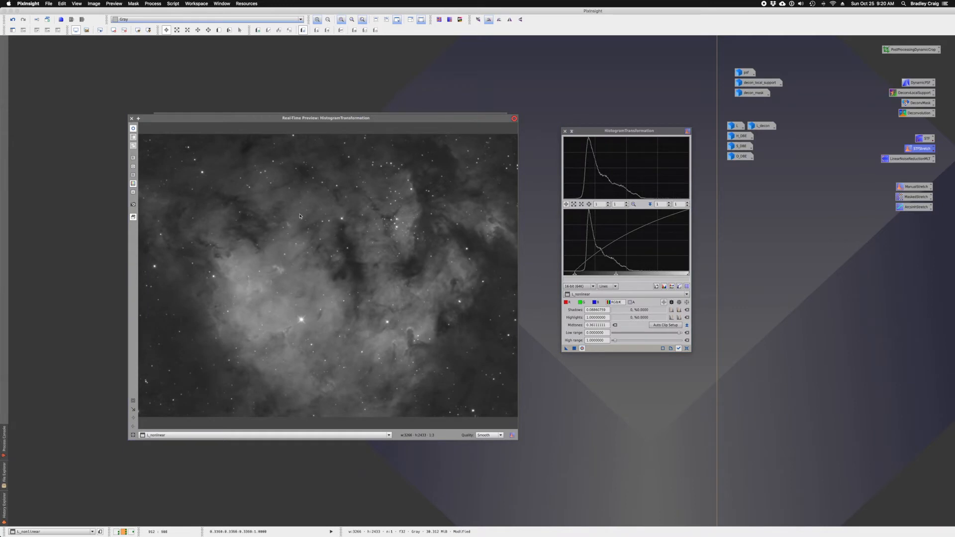
click(574, 349)
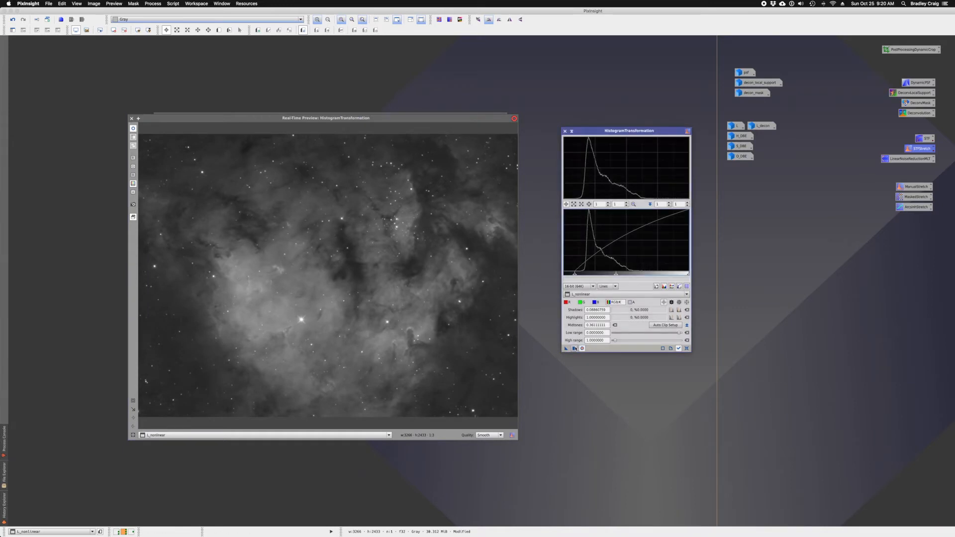
Step: Apply a second histogram adjustment to L_nonlinear with shadows about 0.015 and midtones about 0.488, then close the real-time preview
click(687, 348)
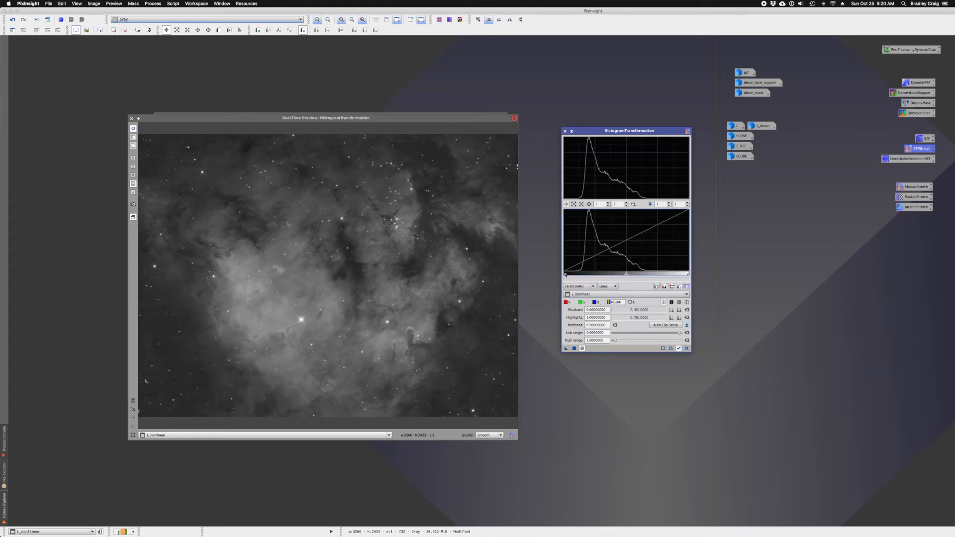
drag(565, 274, 566, 276)
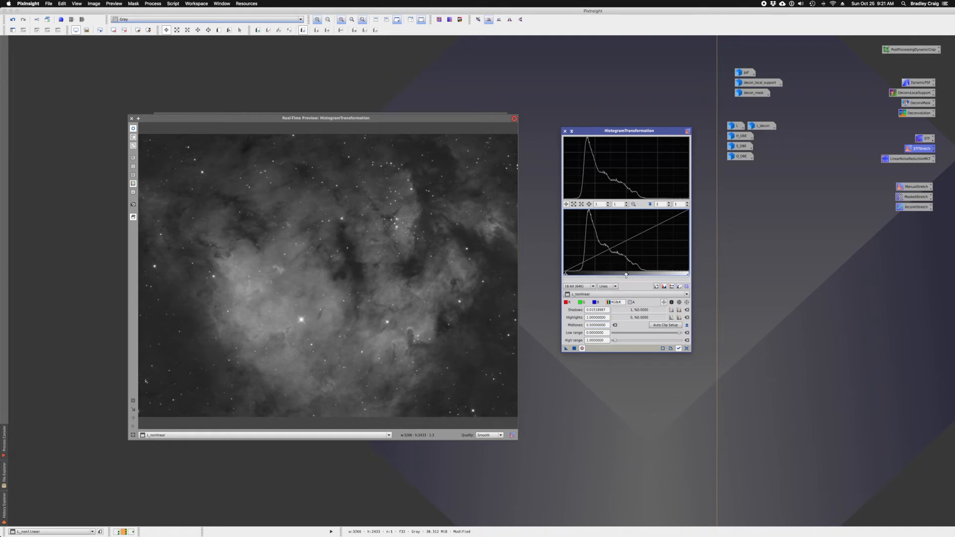
drag(627, 275, 625, 275)
drag(566, 349, 576, 350)
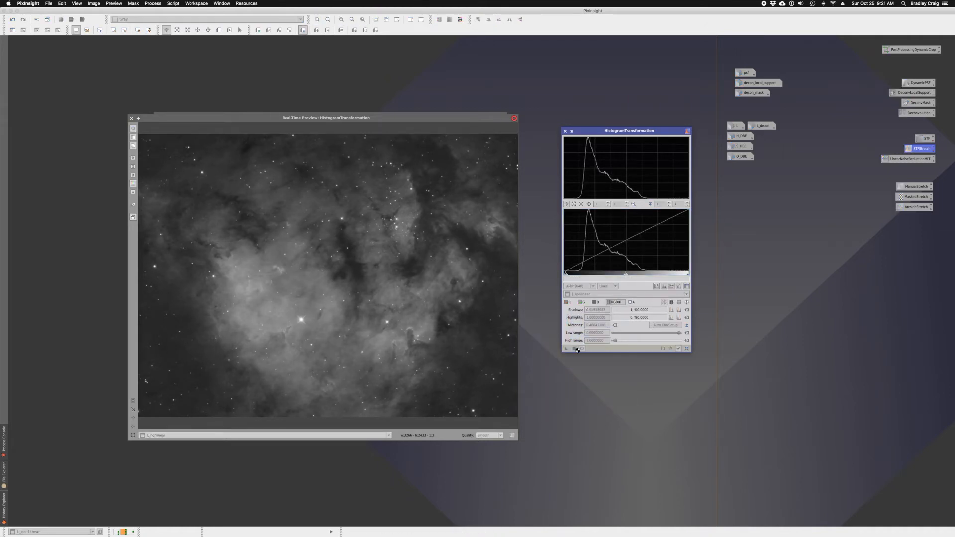
click(131, 119)
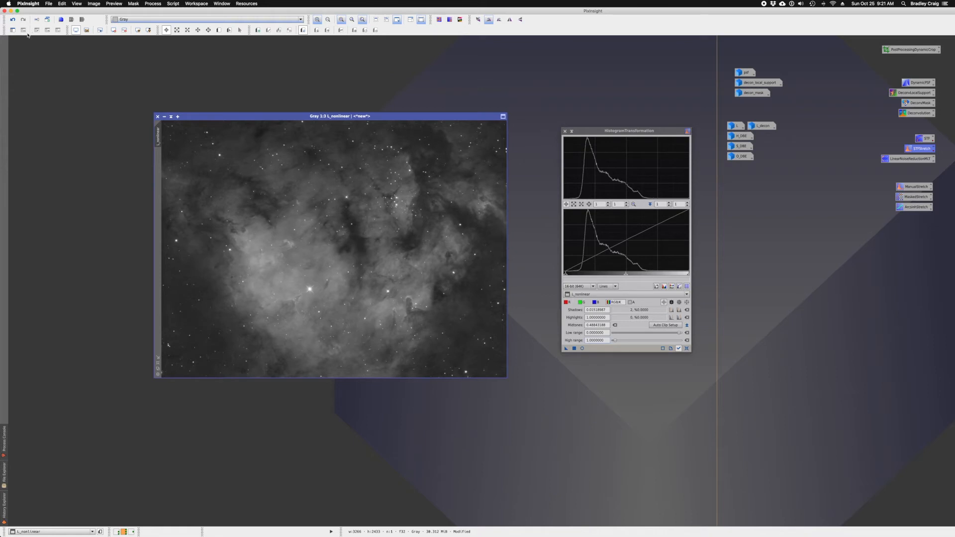
Step: Compare L_nonlinear's unstretched and final states through its processing history, restore the final state and close HistogramTransformation
mouse_move(4, 505)
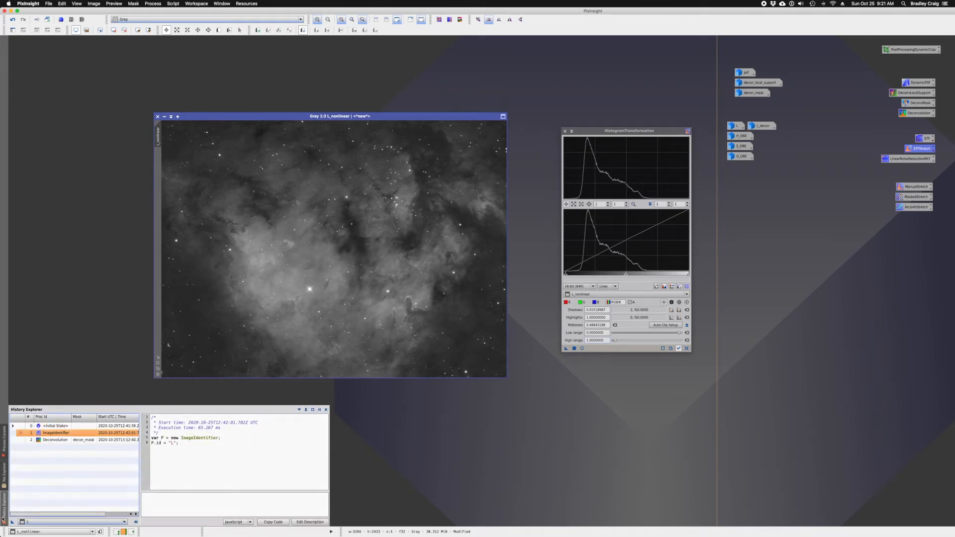
click(44, 523)
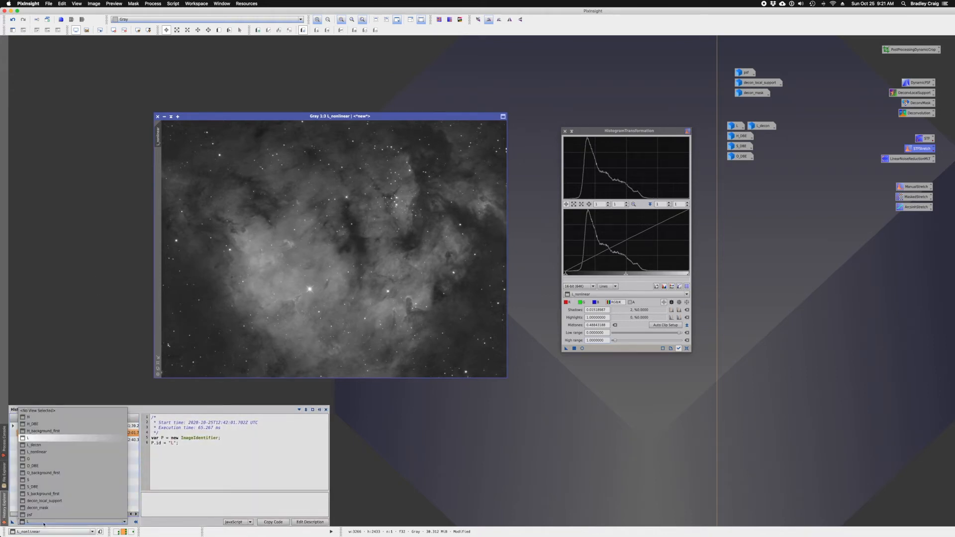
click(39, 452)
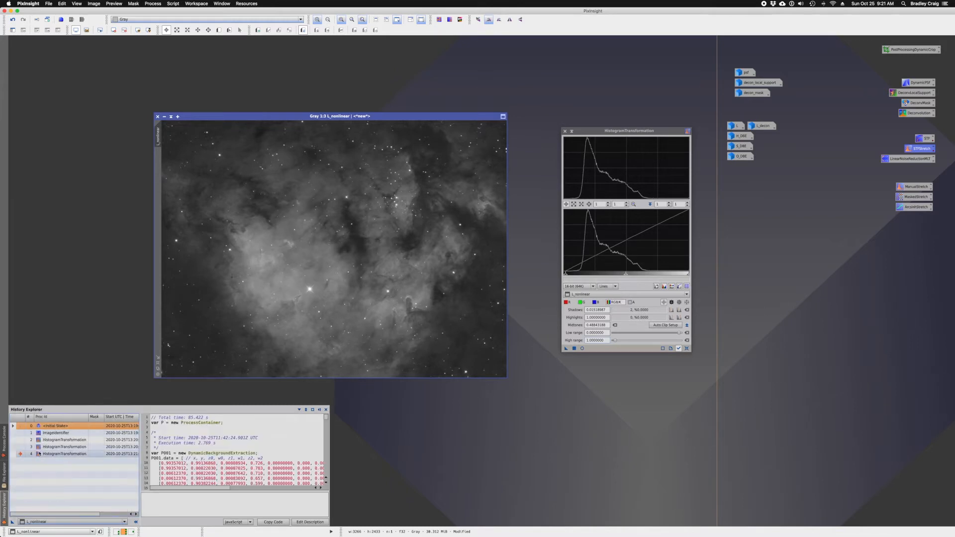
click(21, 433)
click(21, 453)
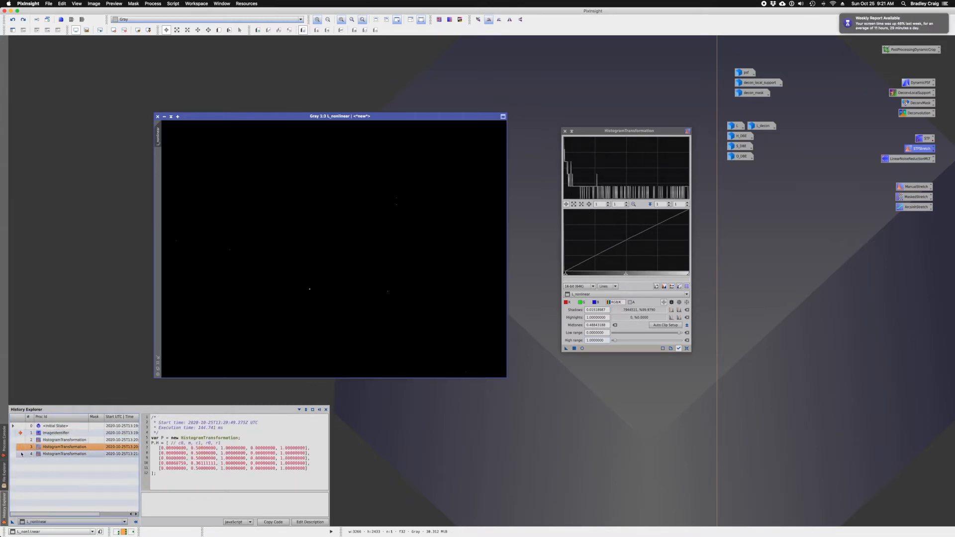
click(386, 439)
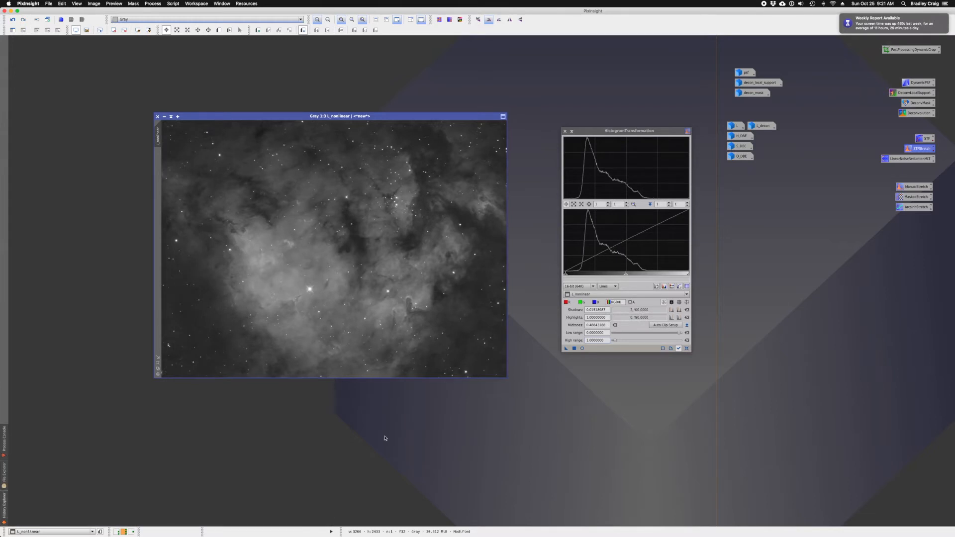
click(565, 131)
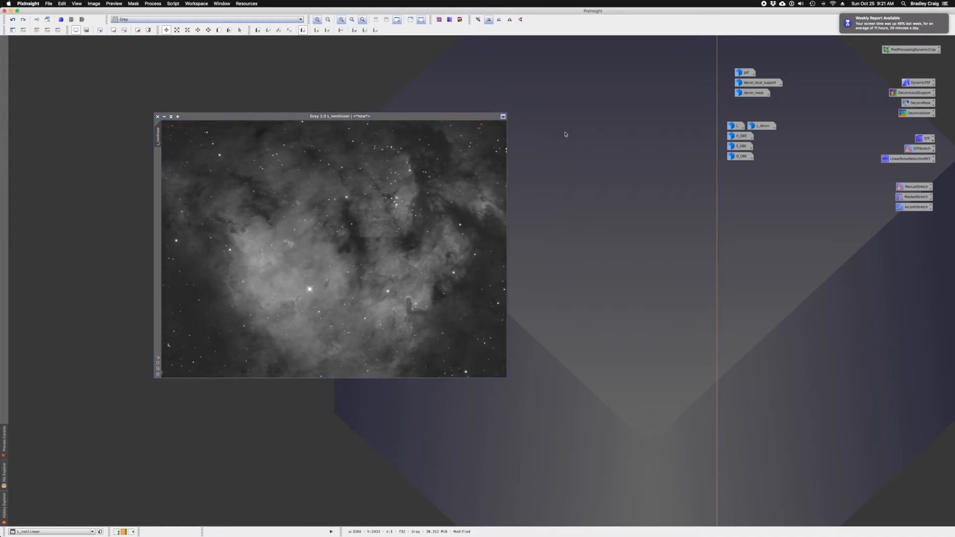
drag(353, 117, 411, 119)
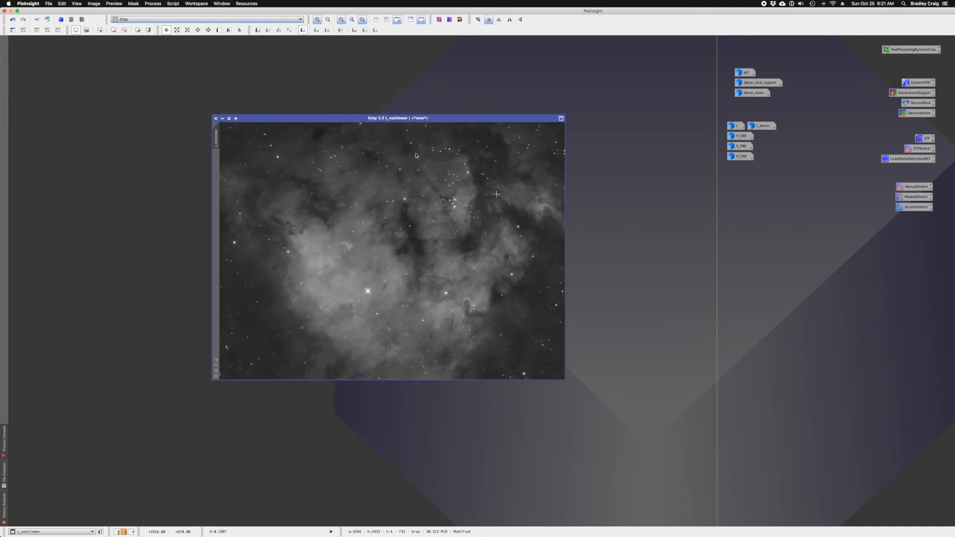
drag(356, 119, 353, 119)
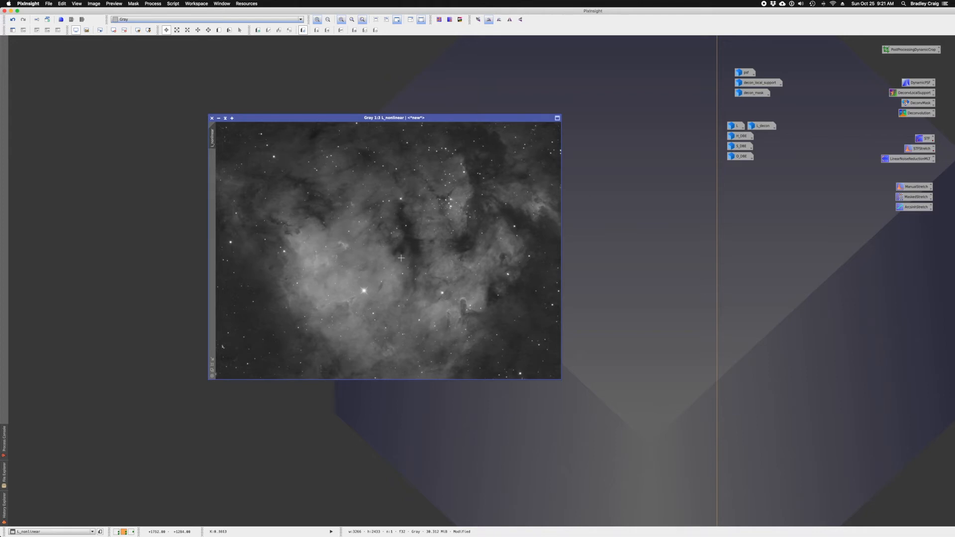
mouse_move(735, 136)
drag(722, 136, 741, 157)
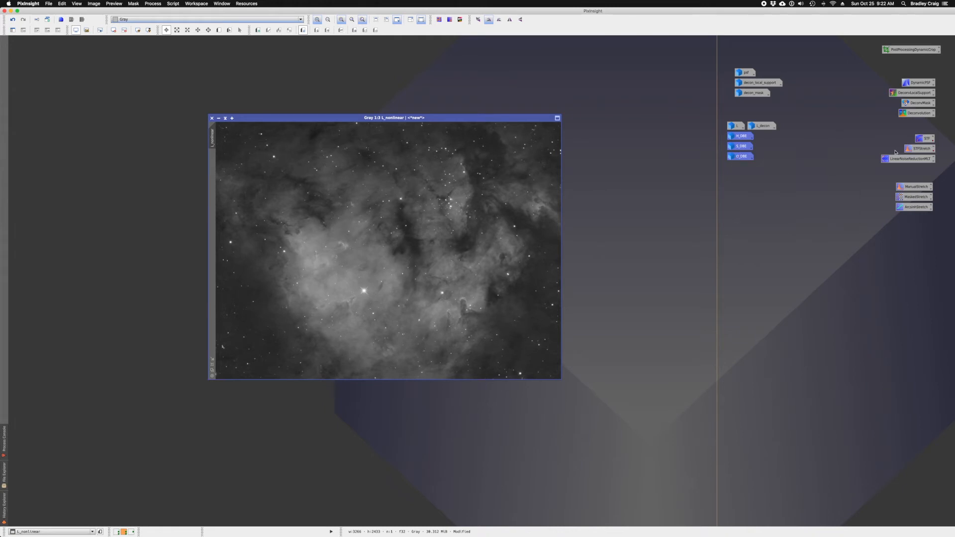
mouse_move(746, 136)
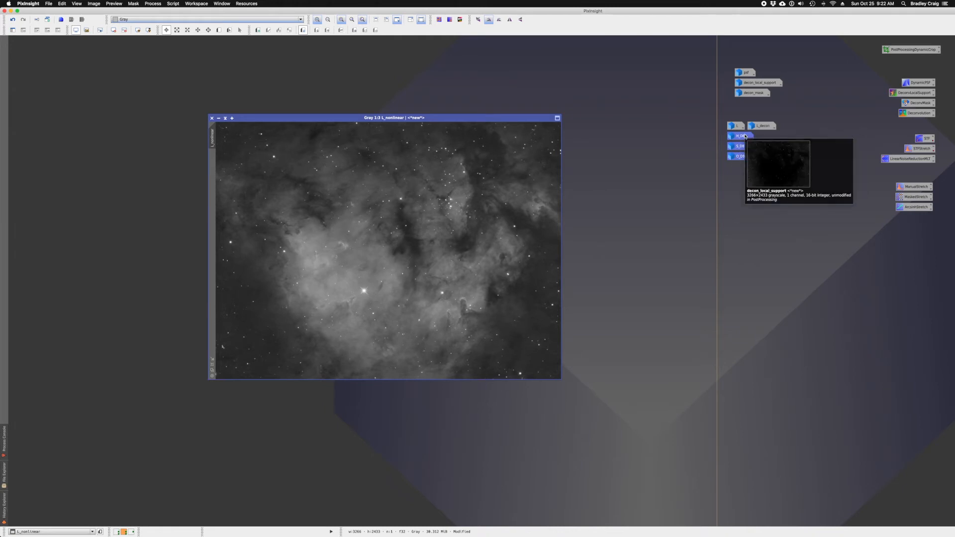
mouse_move(736, 161)
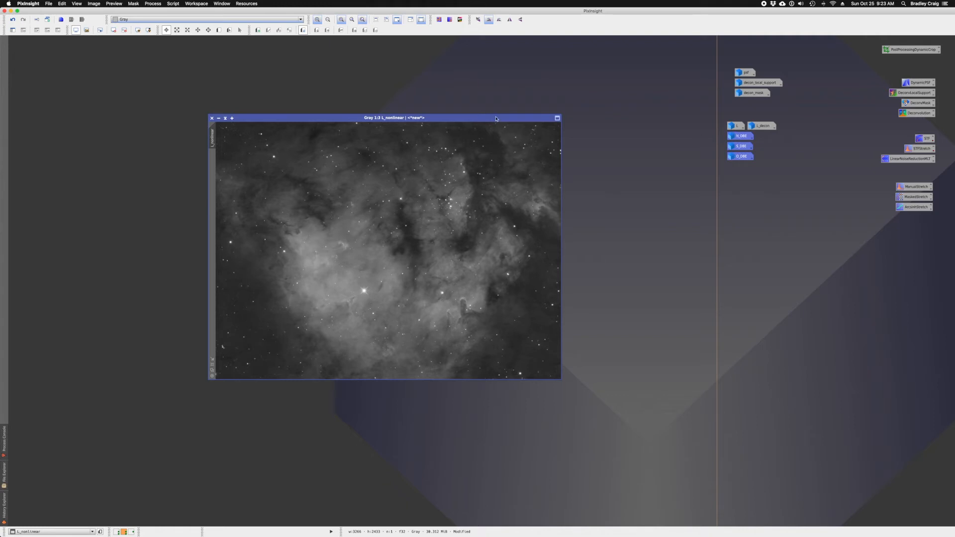
drag(496, 118, 497, 115)
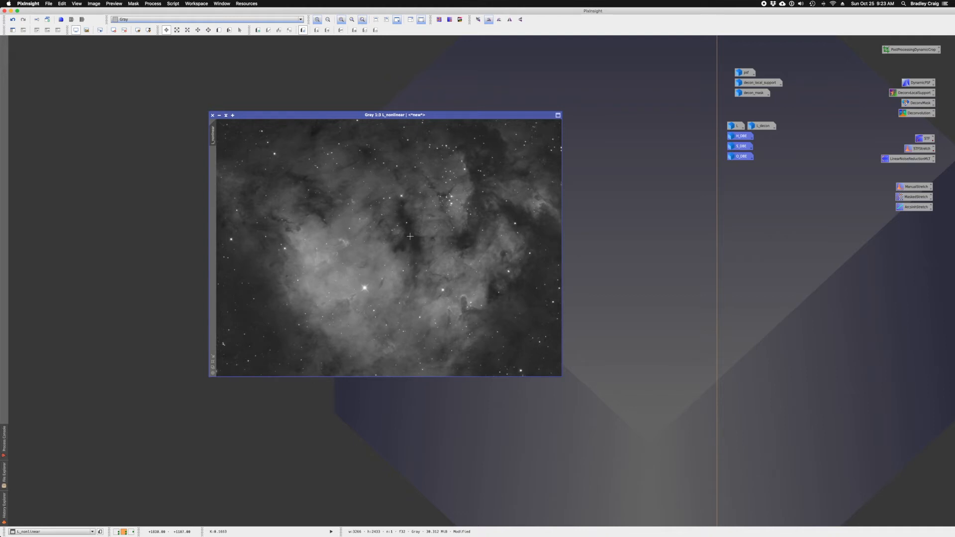
Step: Send L_nonlinear to the Finishing workspace, then open it there and reposition its window
right_click(322, 118)
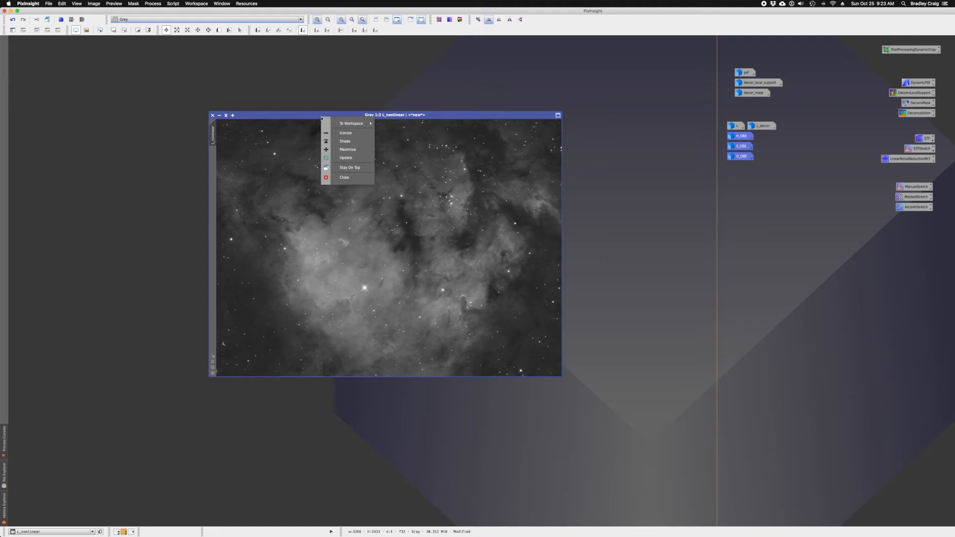
mouse_move(344, 124)
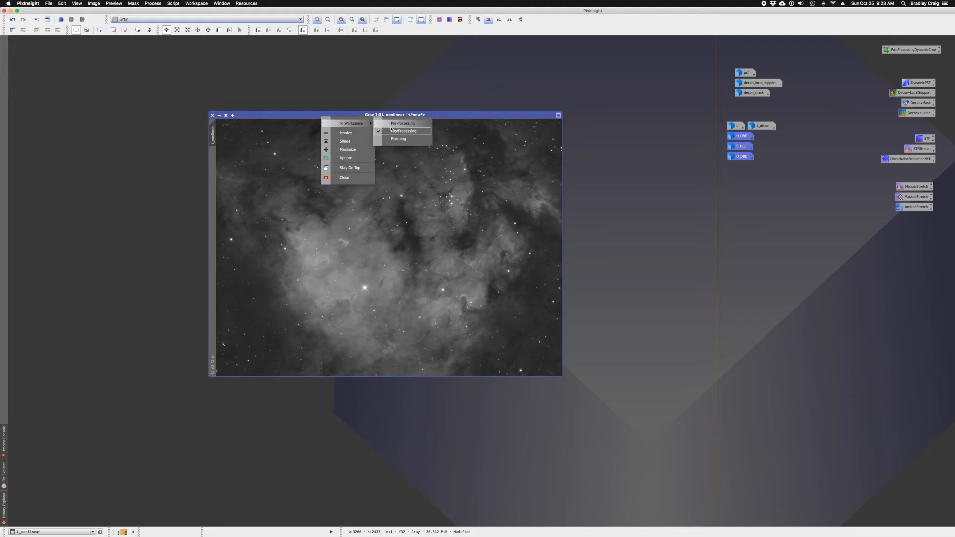
click(398, 139)
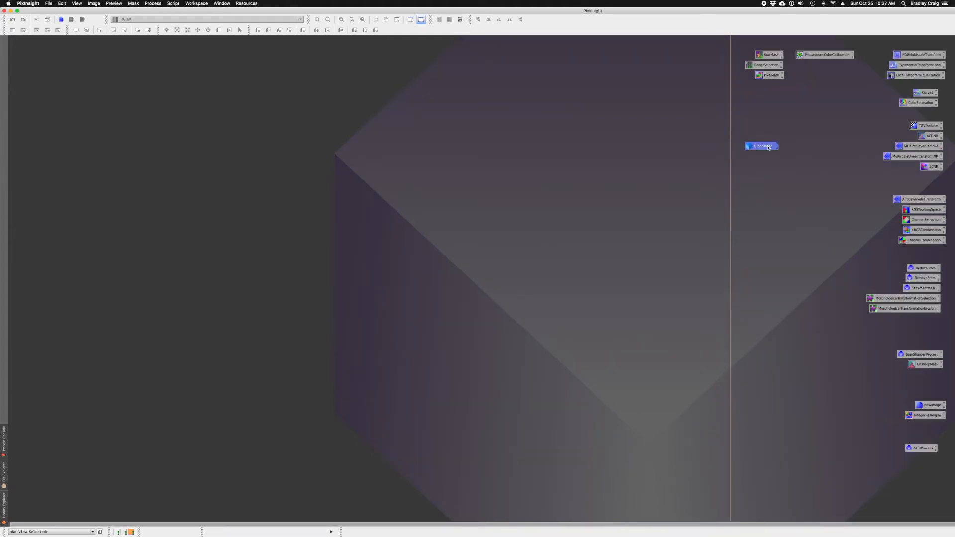
double_click(769, 148)
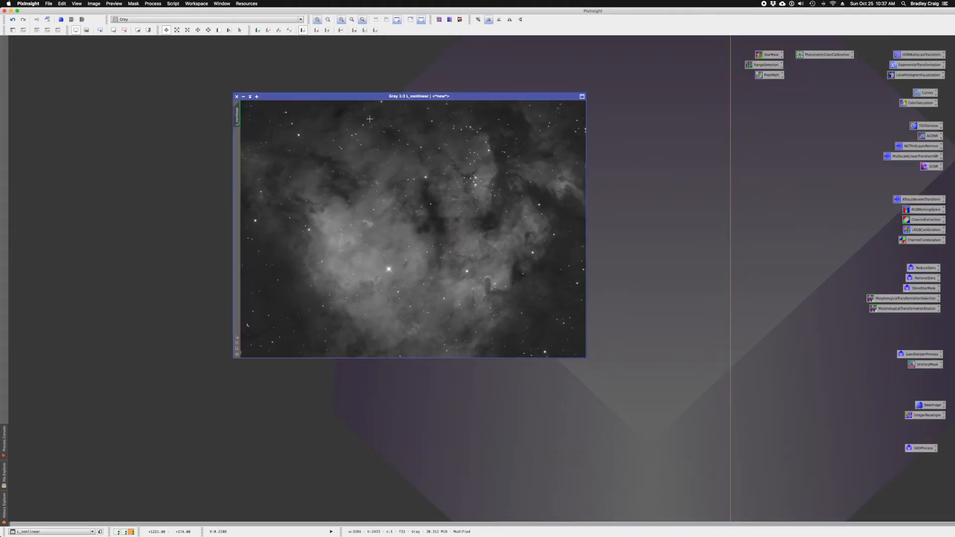
drag(364, 97, 333, 98)
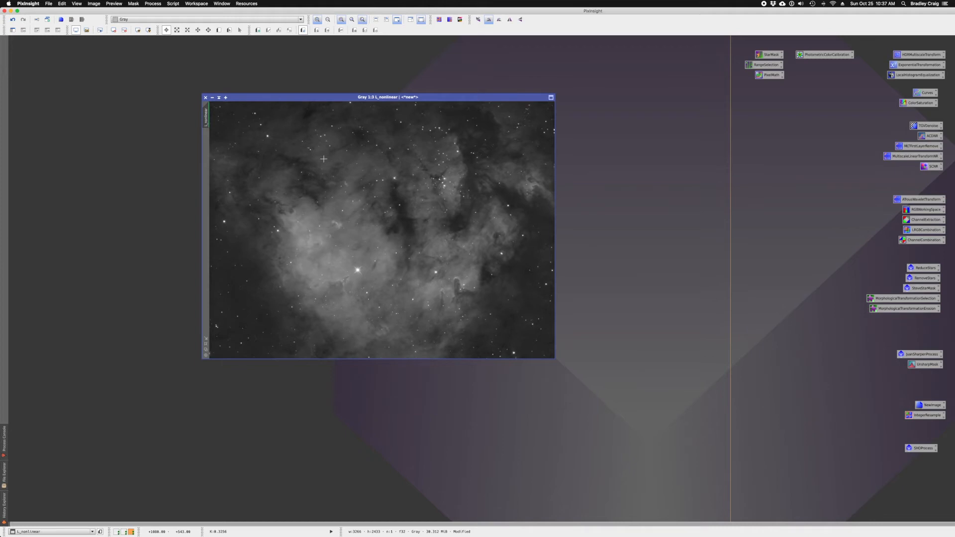
Step: Maximize the L_nonlinear image window and enlarge the image within it
double_click(309, 99)
scroll(399, 250, up, 1)
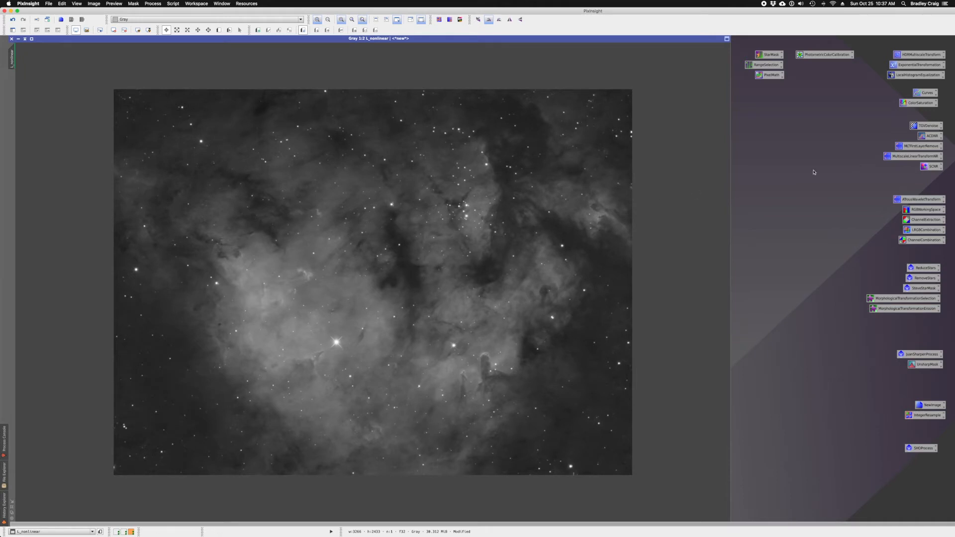
Step: Examine the calibrated IC 1396 frames stored in the PI Calibration folder through the file-opening dialog
double_click(795, 172)
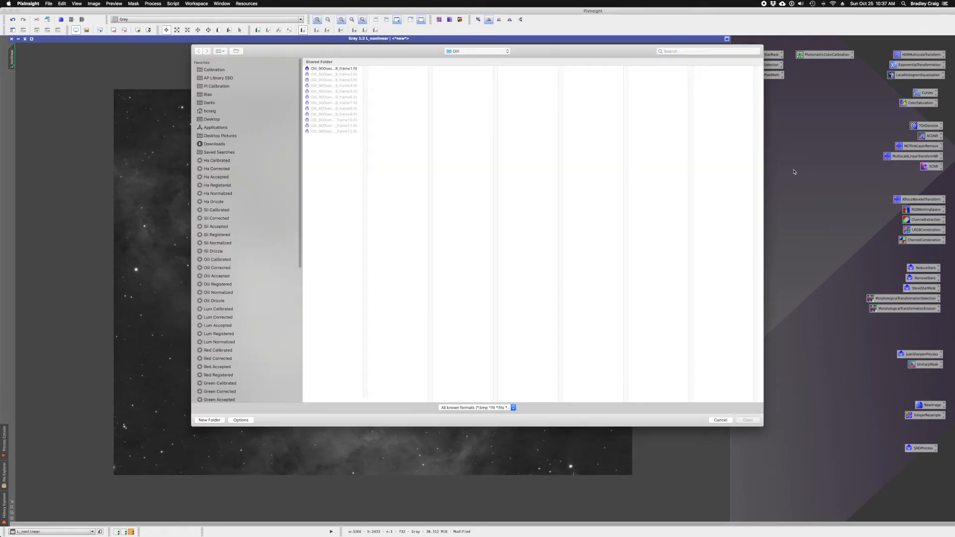
click(222, 79)
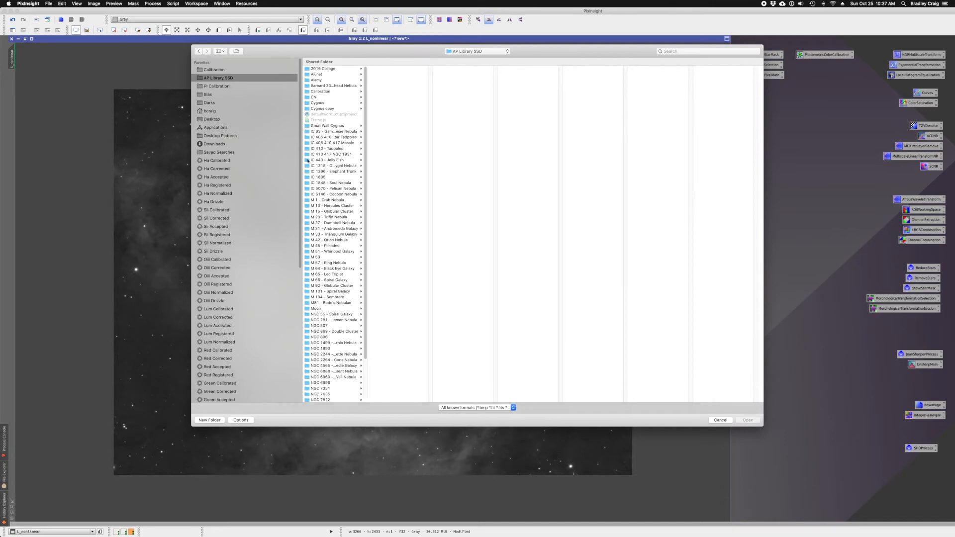
click(226, 87)
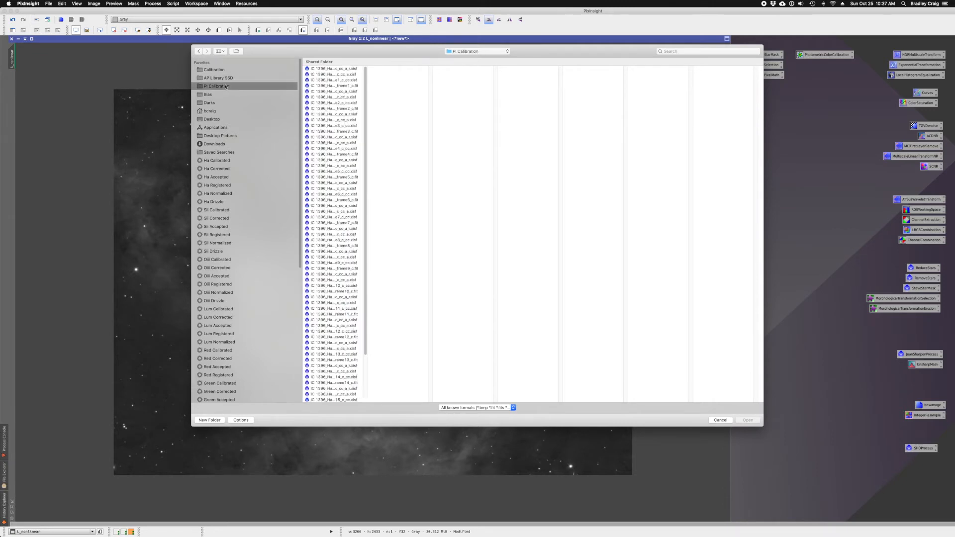
drag(366, 399, 527, 390)
click(349, 286)
scroll(349, 289, down, 3)
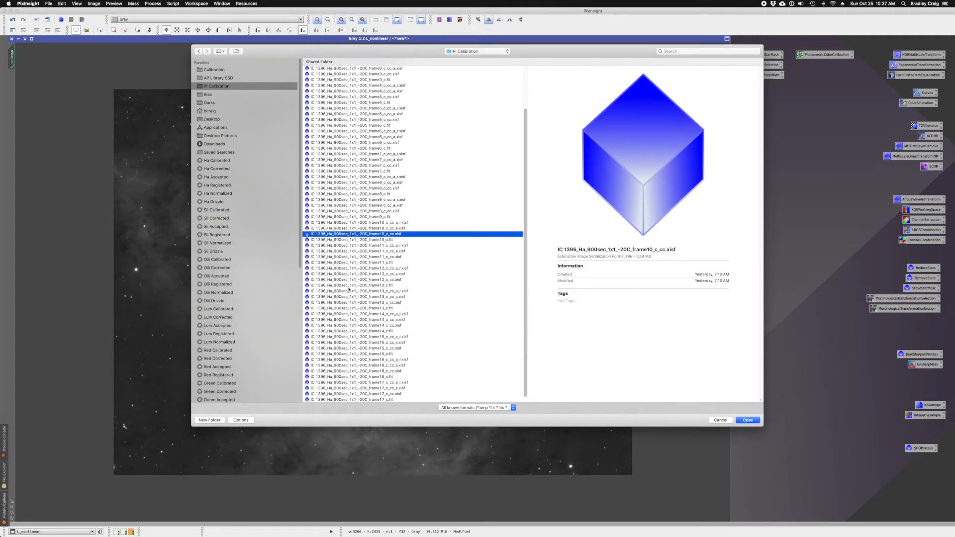
scroll(351, 296, up, 3)
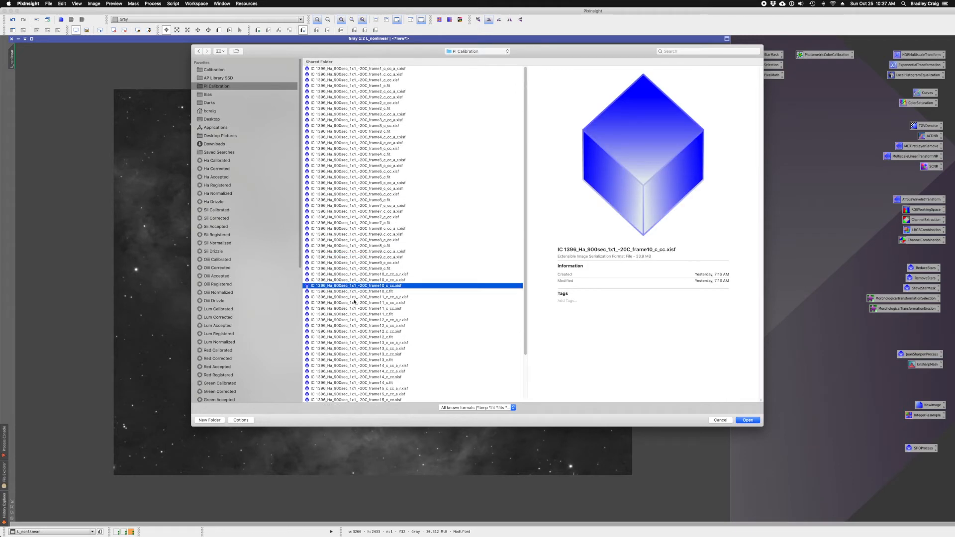
Step: Examine the NGC 7822 equipment folders and Lights frame names in AP Library SSD, then dismiss the file-opening dialog without opening anything
click(219, 79)
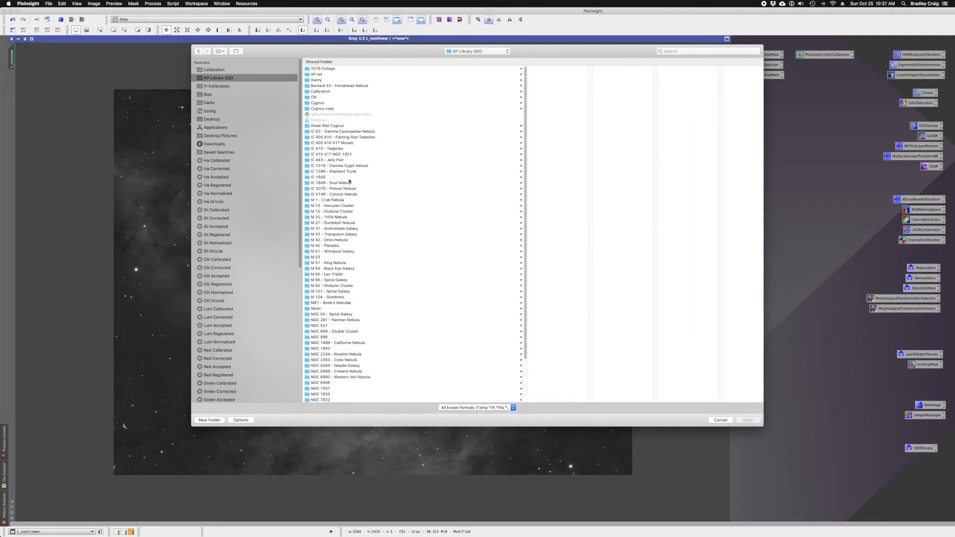
scroll(340, 354, down, 5)
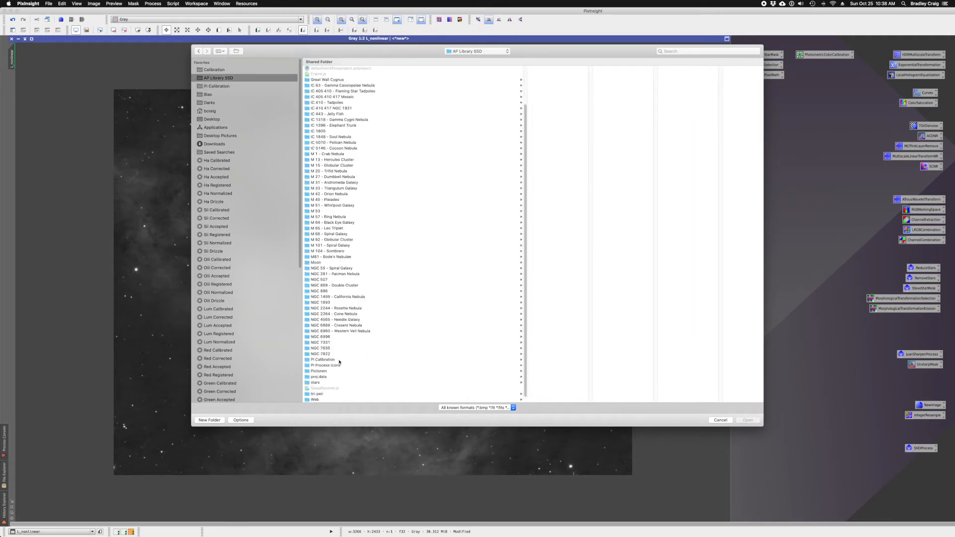
click(332, 354)
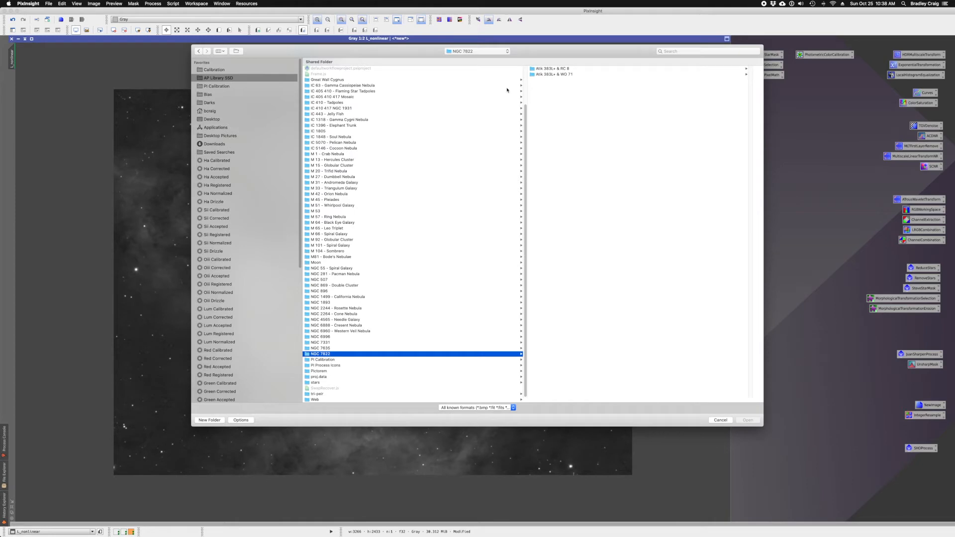
click(550, 74)
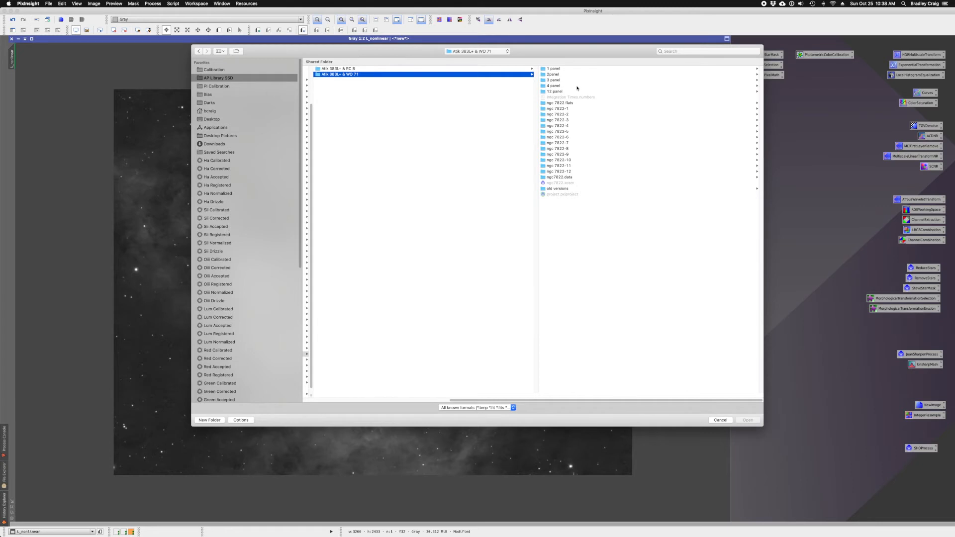
click(326, 68)
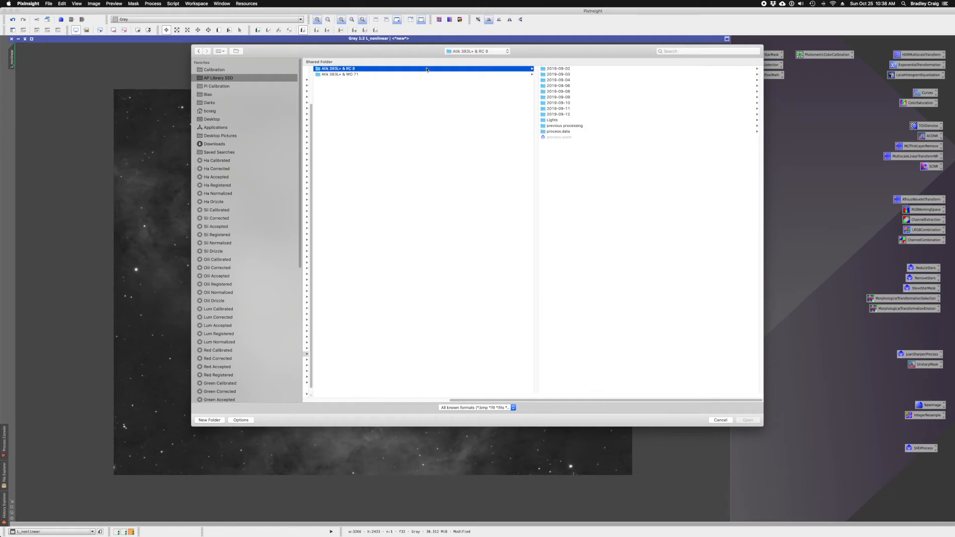
click(356, 75)
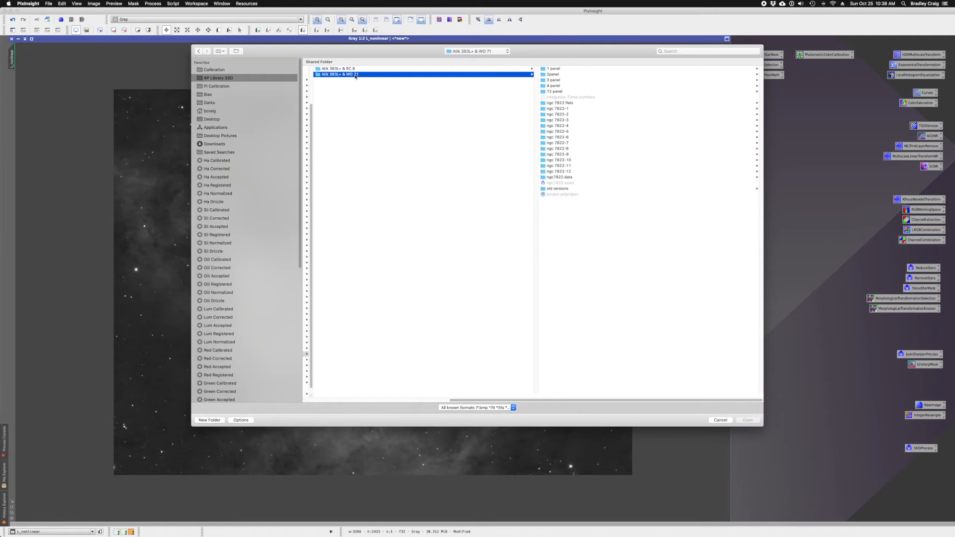
drag(516, 401, 349, 391)
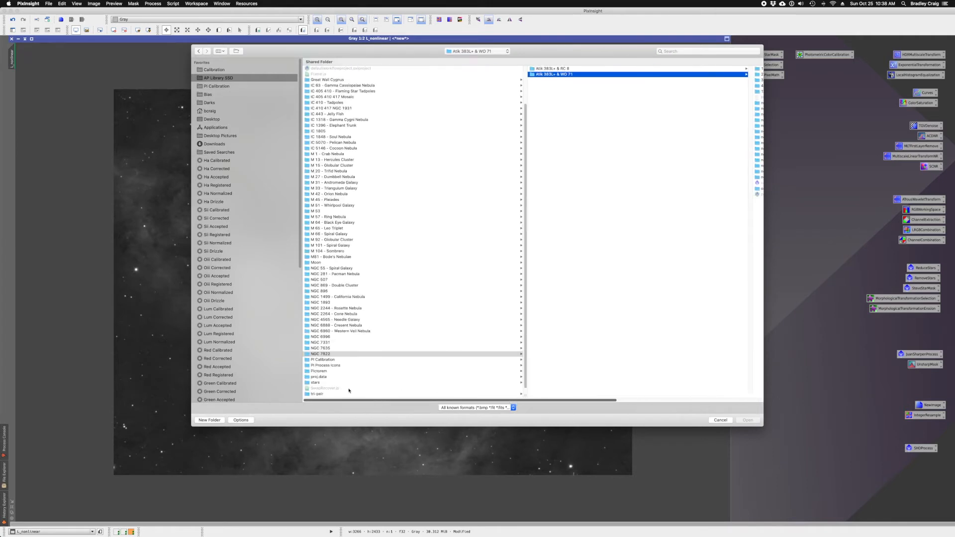
click(346, 354)
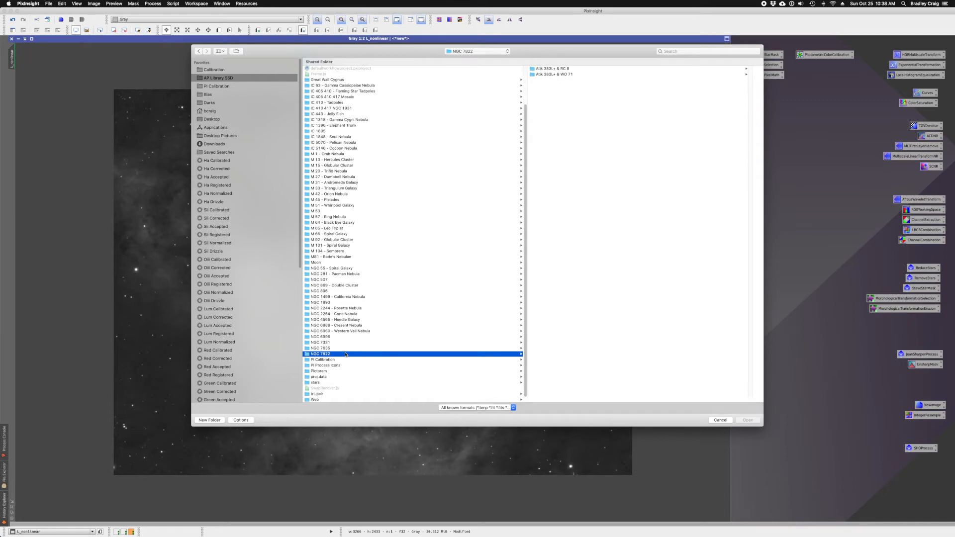
click(536, 69)
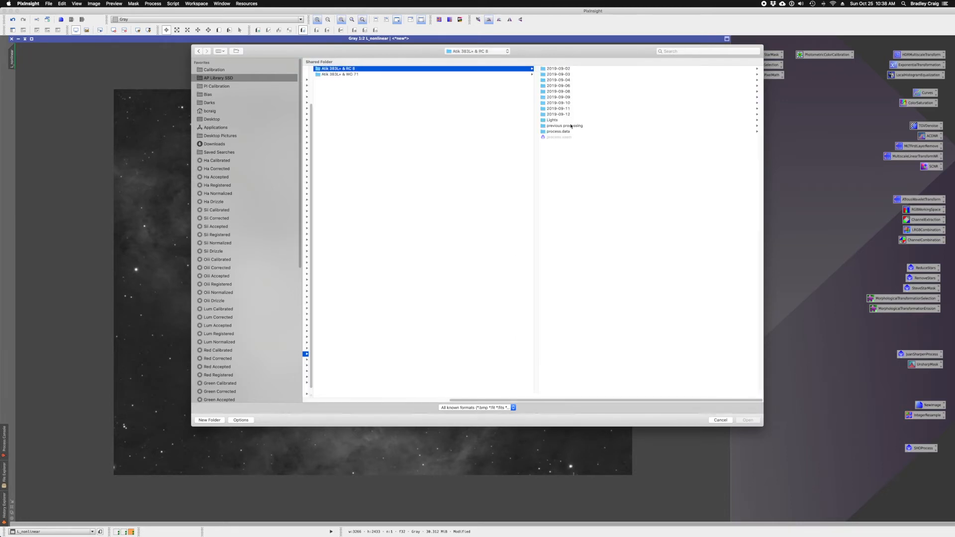
click(552, 120)
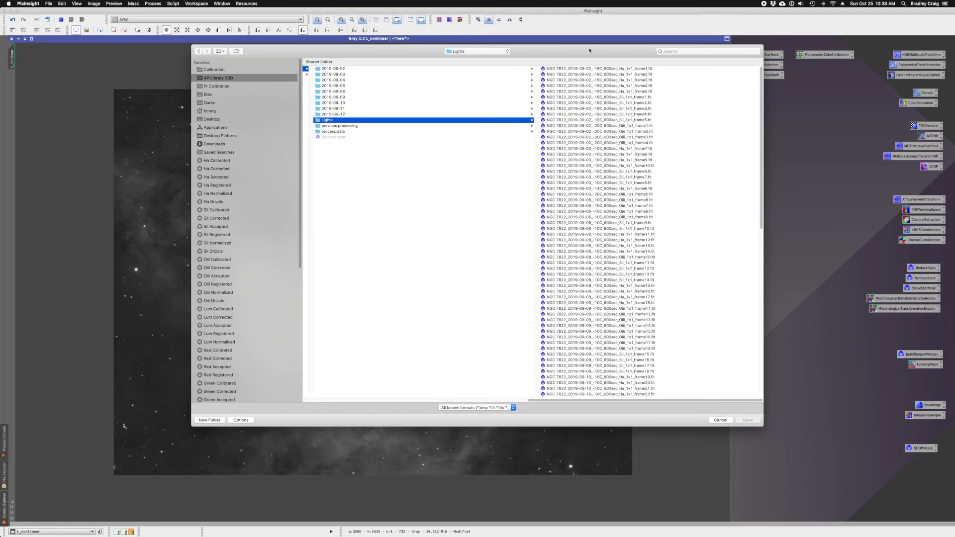
click(608, 70)
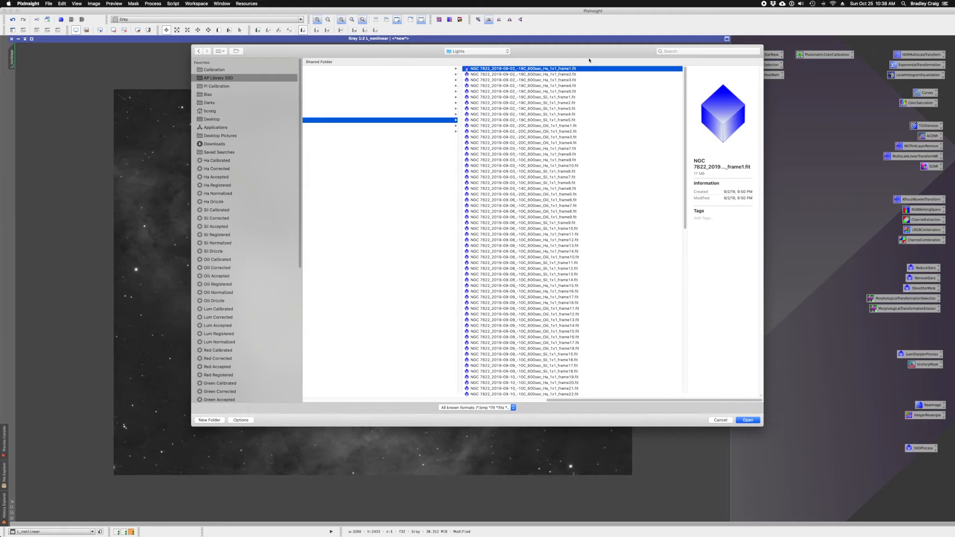
click(721, 421)
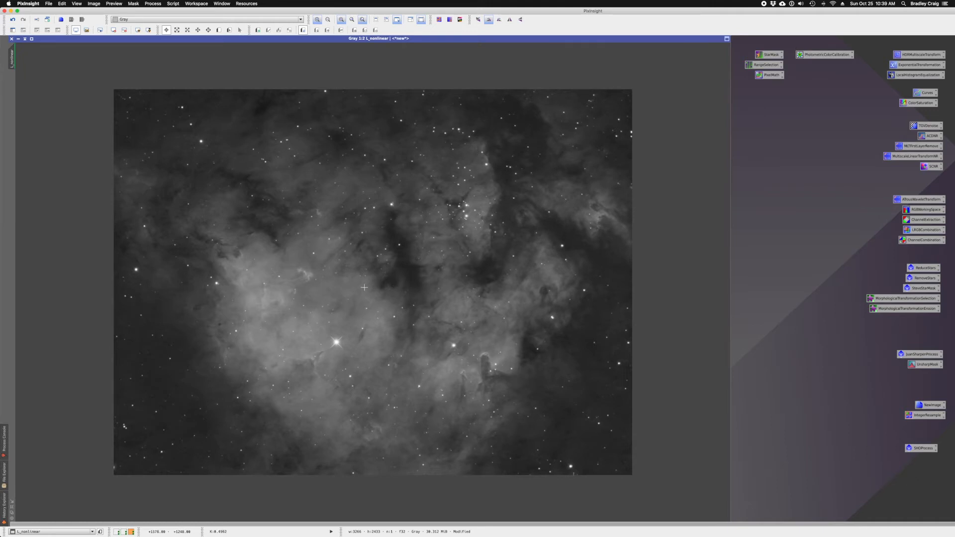
Step: Inspect L_nonlinear up close, duplicate it, iconize the original and maximize the duplicate
scroll(364, 288, up, 2)
scroll(364, 287, up, 1)
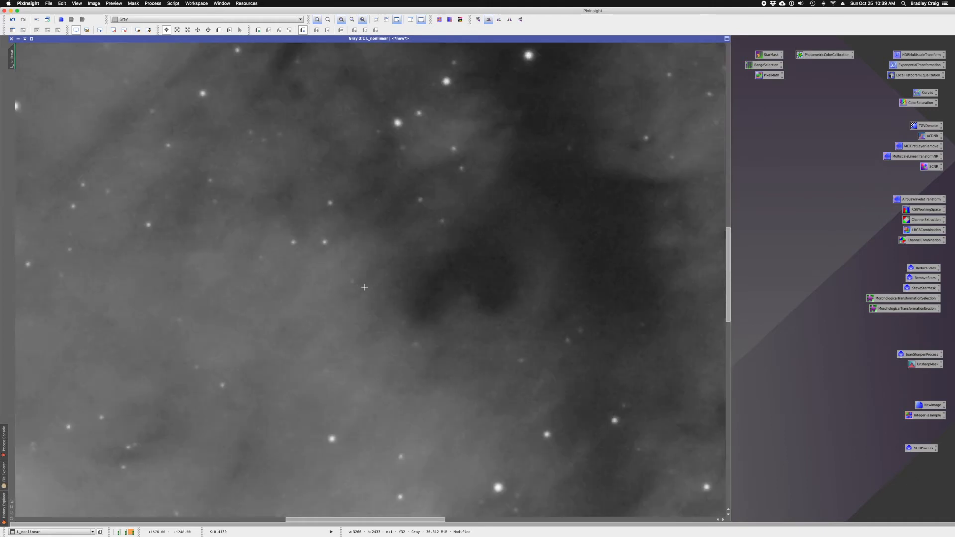
scroll(364, 287, down, 4)
scroll(364, 287, up, 1)
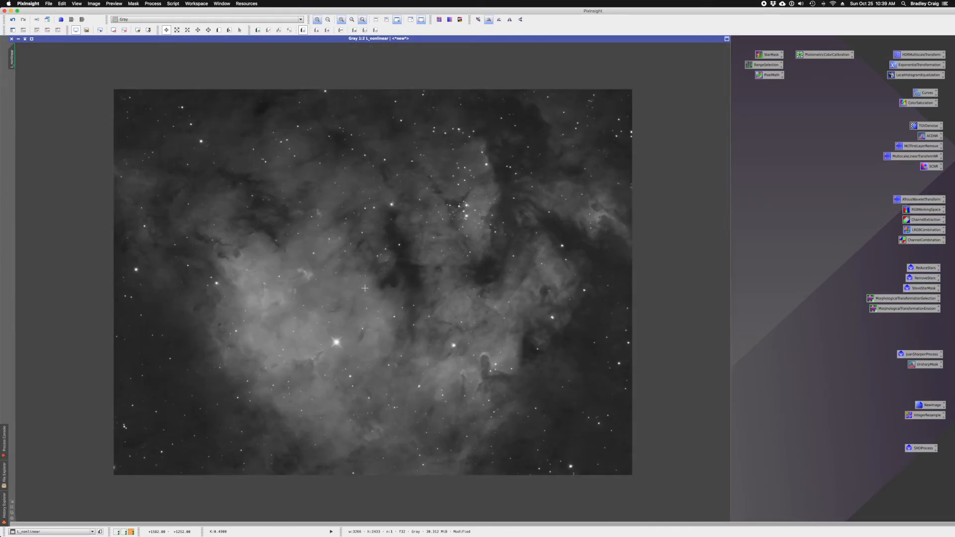
click(48, 19)
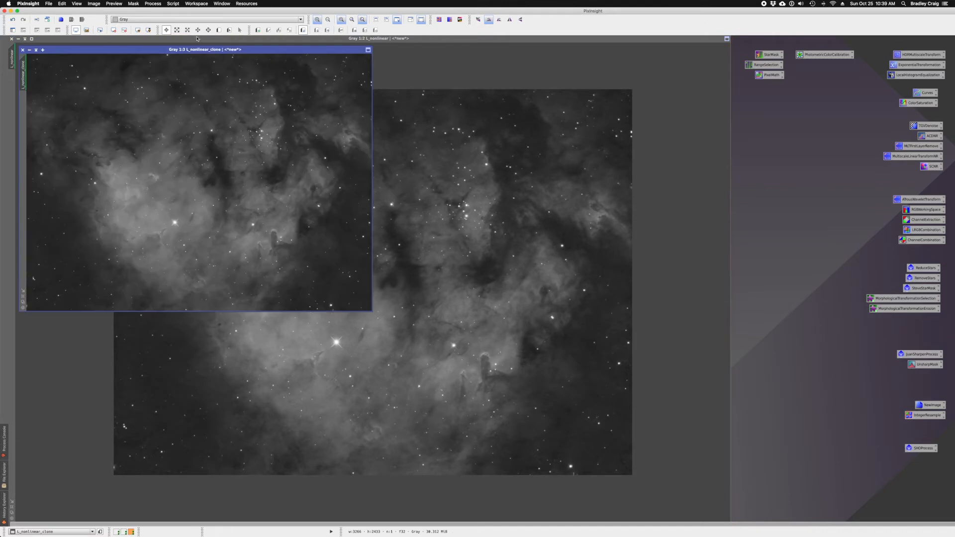
double_click(187, 46)
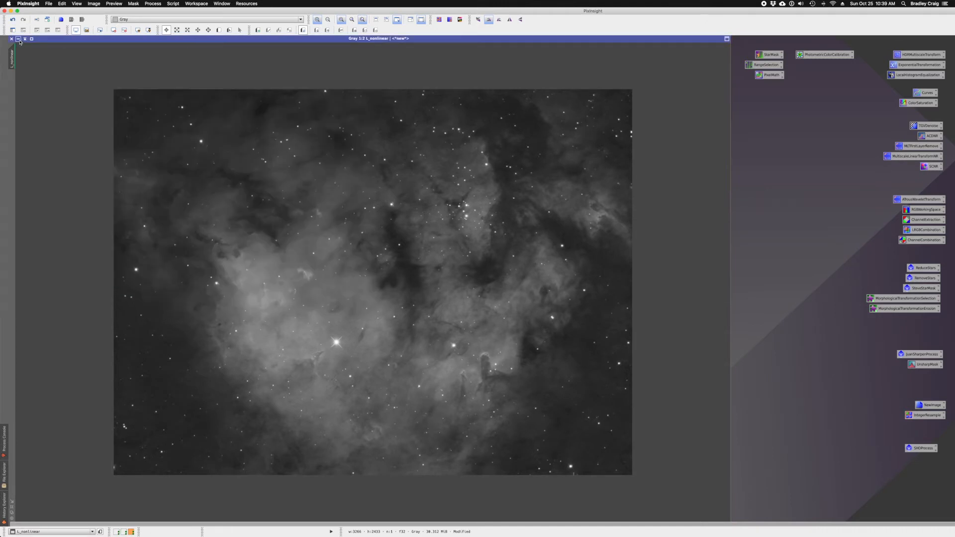
click(18, 38)
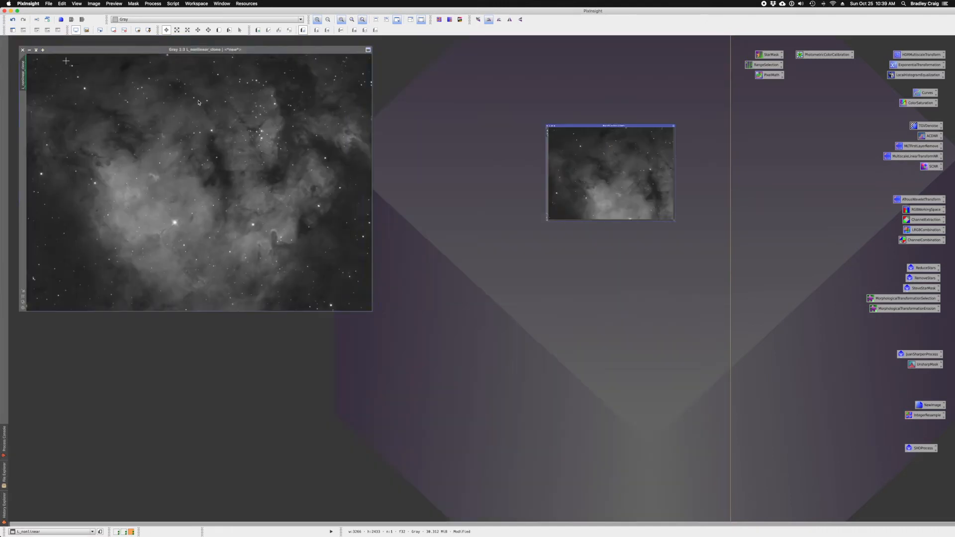
double_click(173, 52)
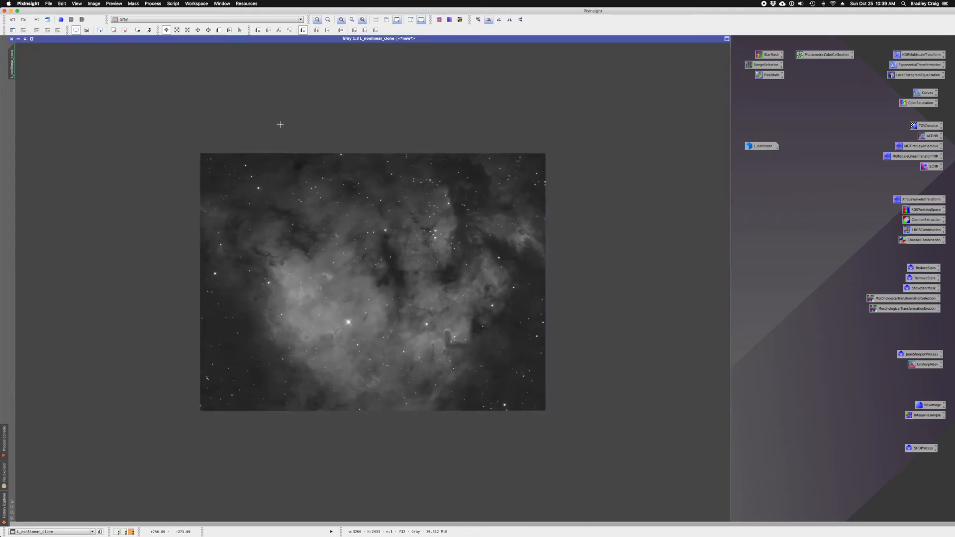
Step: Rename the duplicated luminance image L_finished and fit the whole image in view
scroll(291, 137, up, 2)
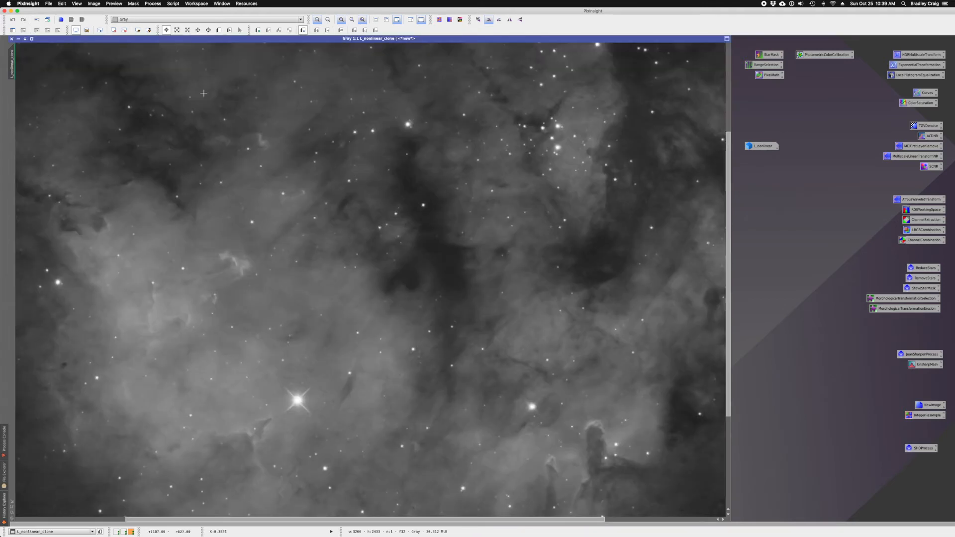
double_click(13, 61)
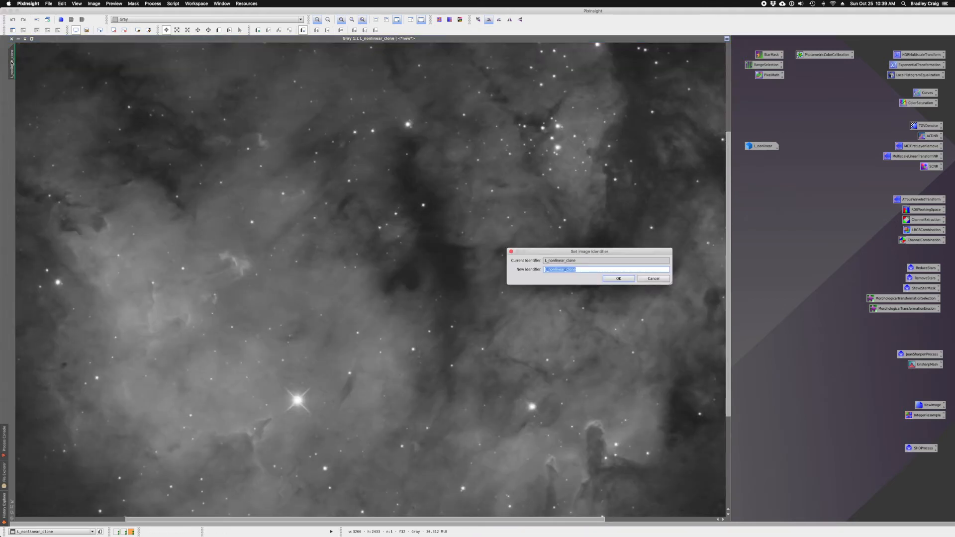
text(L_finished)
key(Return)
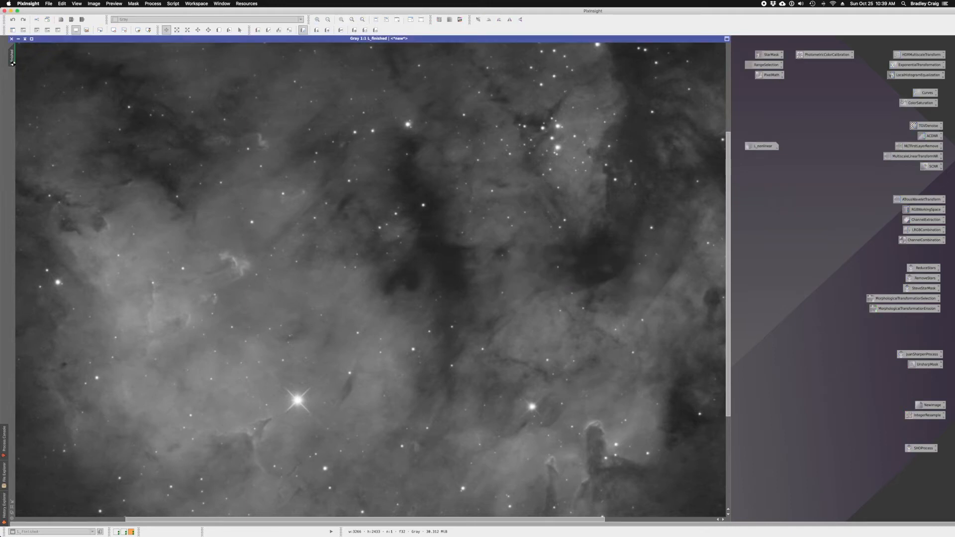
scroll(180, 156, down, 1)
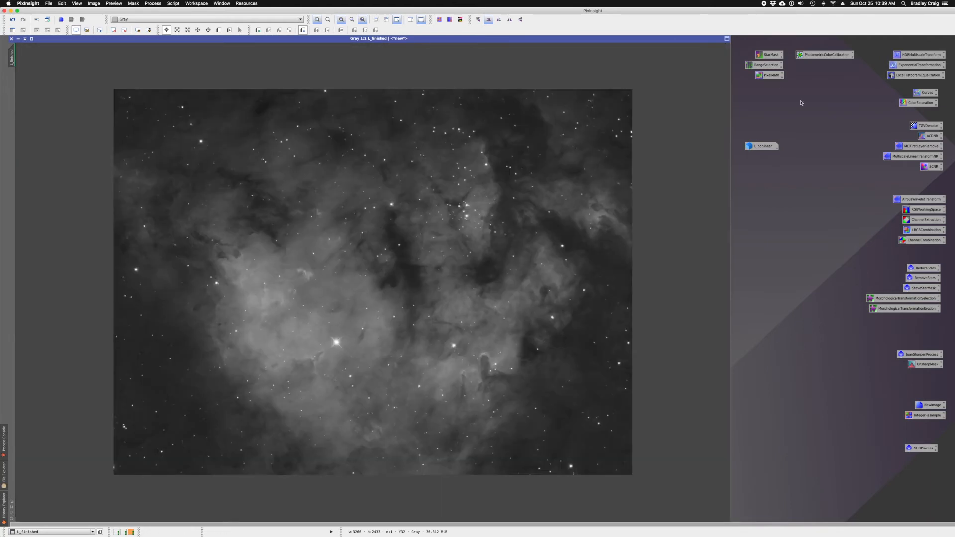
Step: Move the iconized L_nonlinear aside and group the HDRMultiscaleTransform, LocalHistogramEqualization, TGVDenoise, ACDNR, sharpening and UnsharpMask process icons beside the image
drag(764, 148, 954, 320)
drag(908, 58, 756, 146)
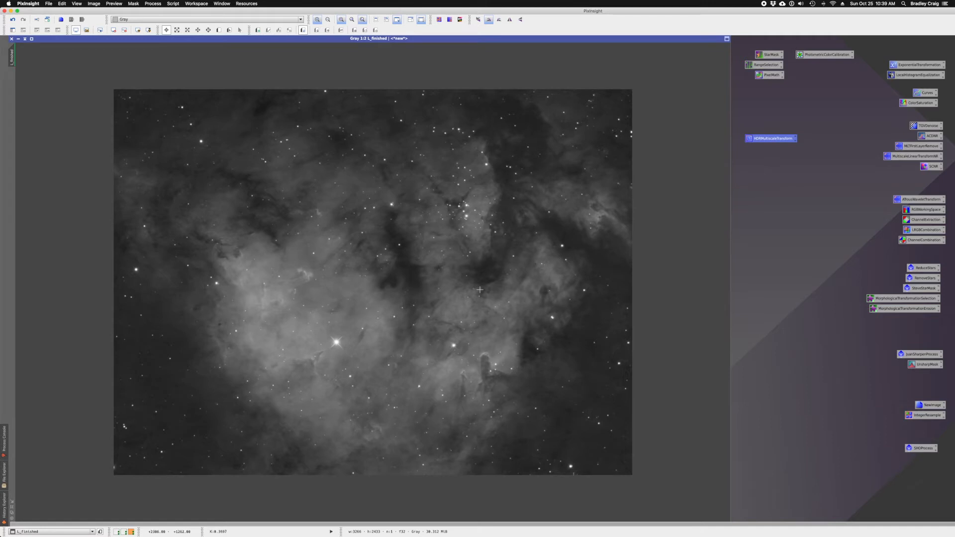
drag(918, 75, 773, 153)
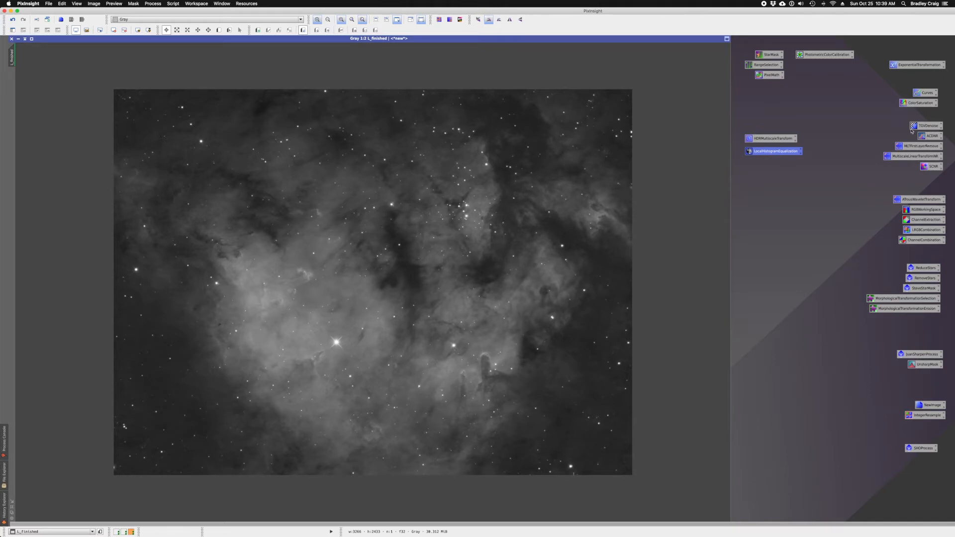
drag(884, 119, 769, 176)
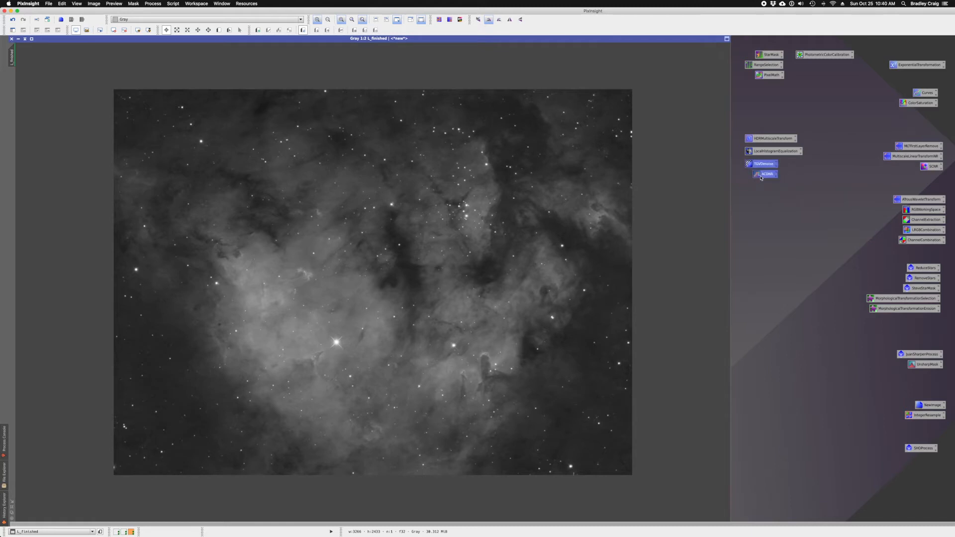
click(771, 181)
click(765, 167)
click(790, 252)
drag(895, 342, 776, 203)
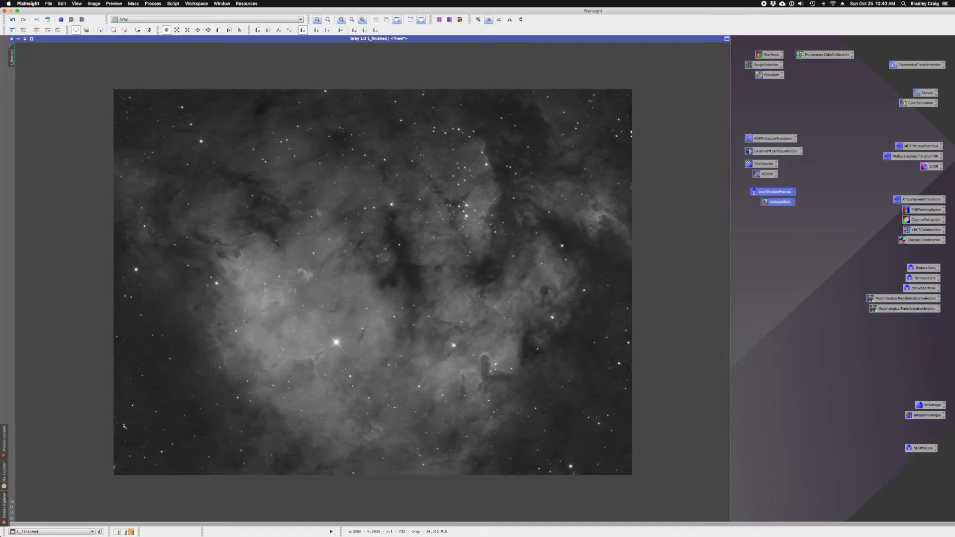
click(779, 235)
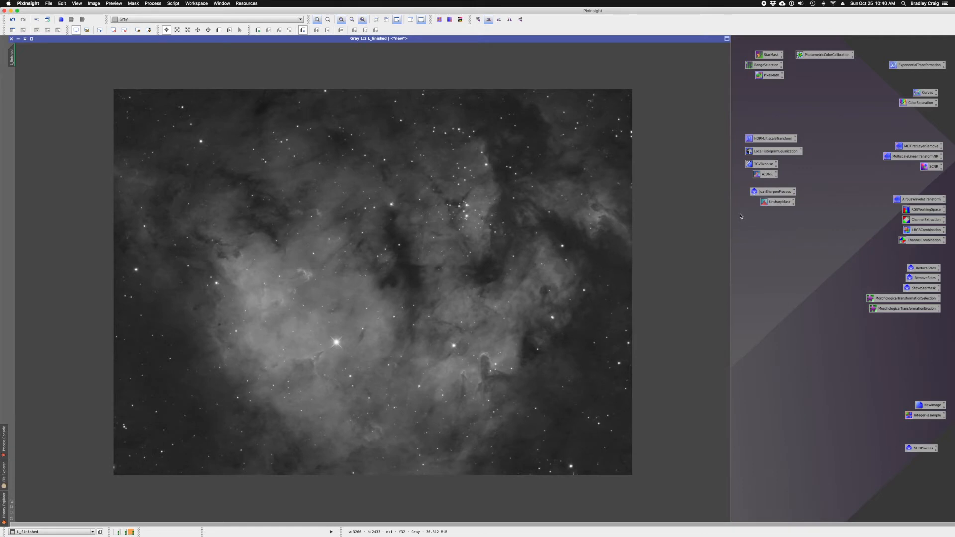
Step: Open HDRMultiscaleTransform beside the image and enable deringing with the small-scale amount set to 0.010
double_click(774, 140)
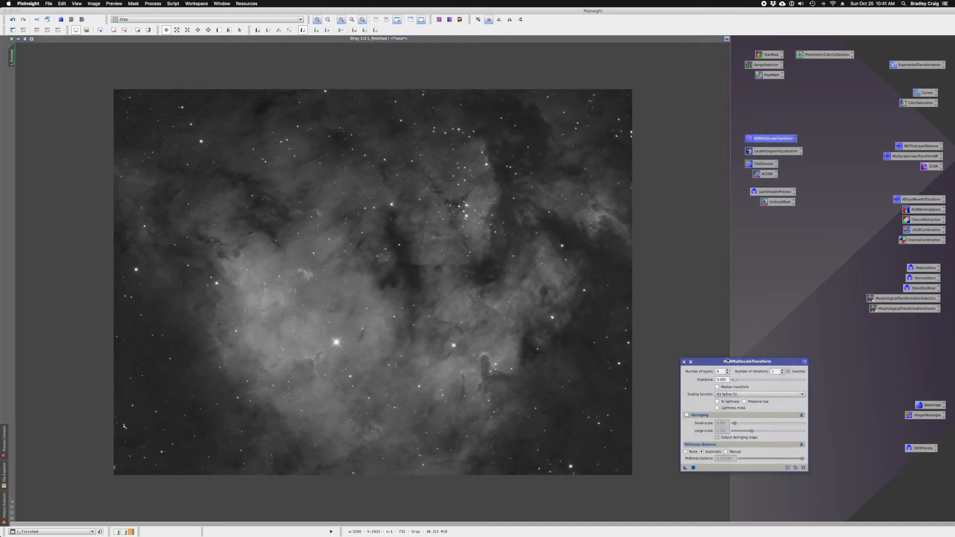
drag(728, 360, 741, 238)
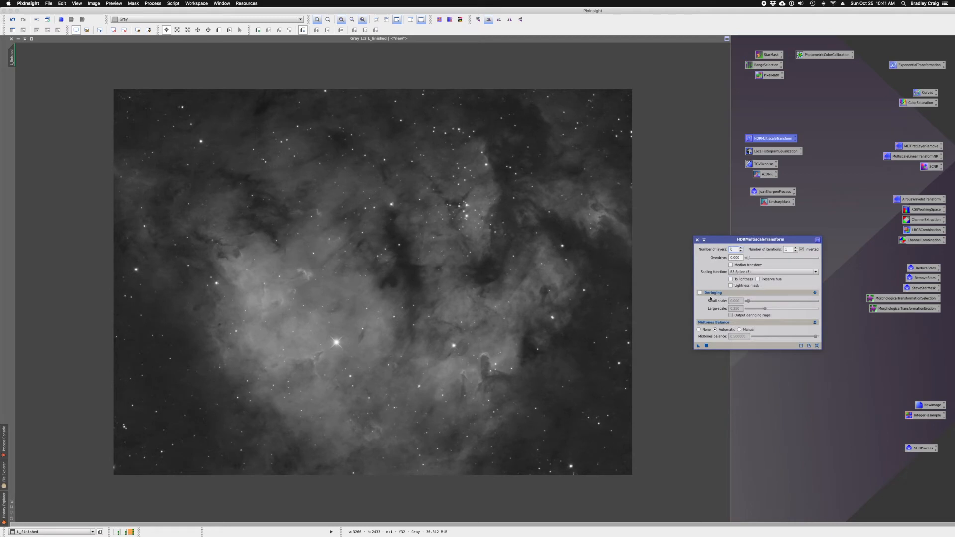
click(700, 293)
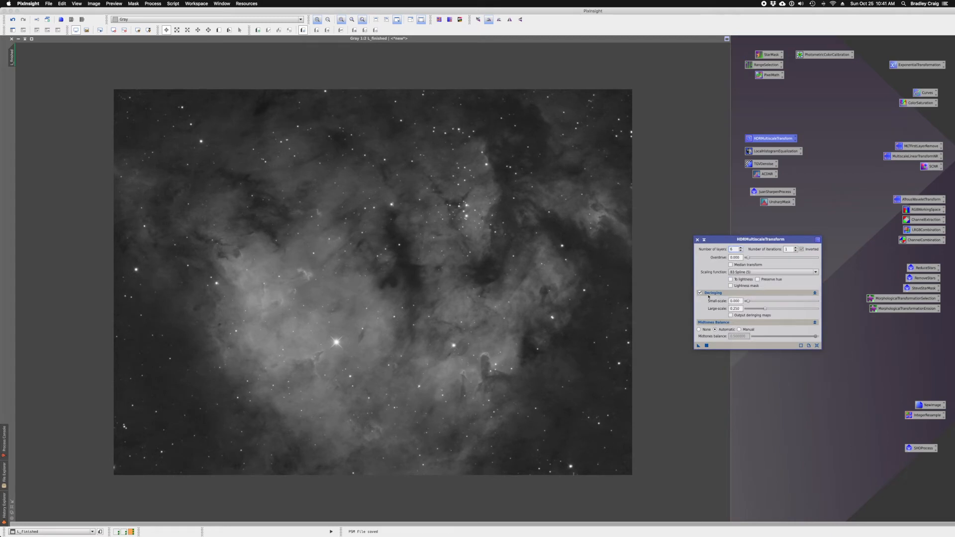
click(741, 301)
key(BackSpace)
key(Tab)
click(817, 345)
click(700, 293)
drag(736, 301, 746, 304)
text(10)
key(Tab)
Step: Set the HDRMultiscaleTransform scaling function to Small Scale 8 (3) and apply the process to L_finished
click(744, 272)
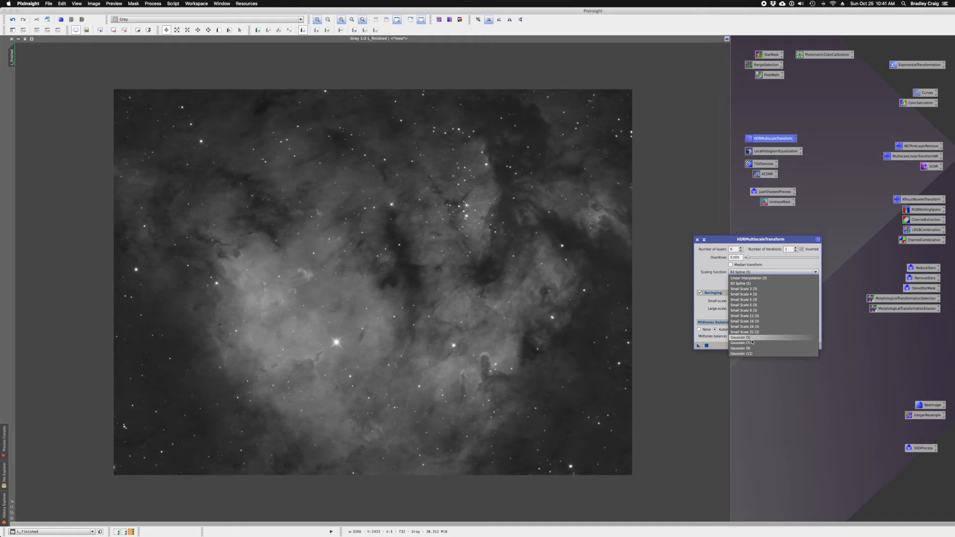
click(747, 311)
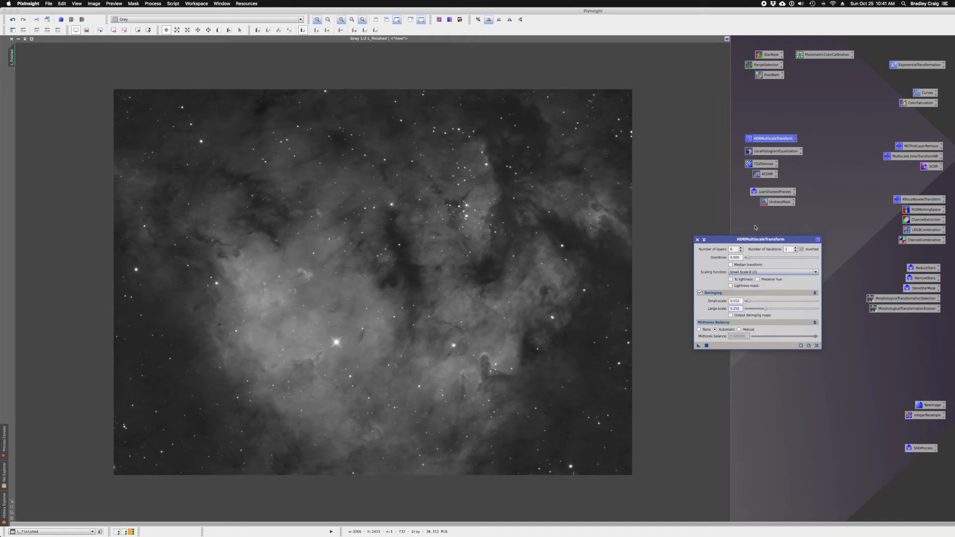
drag(699, 345, 471, 283)
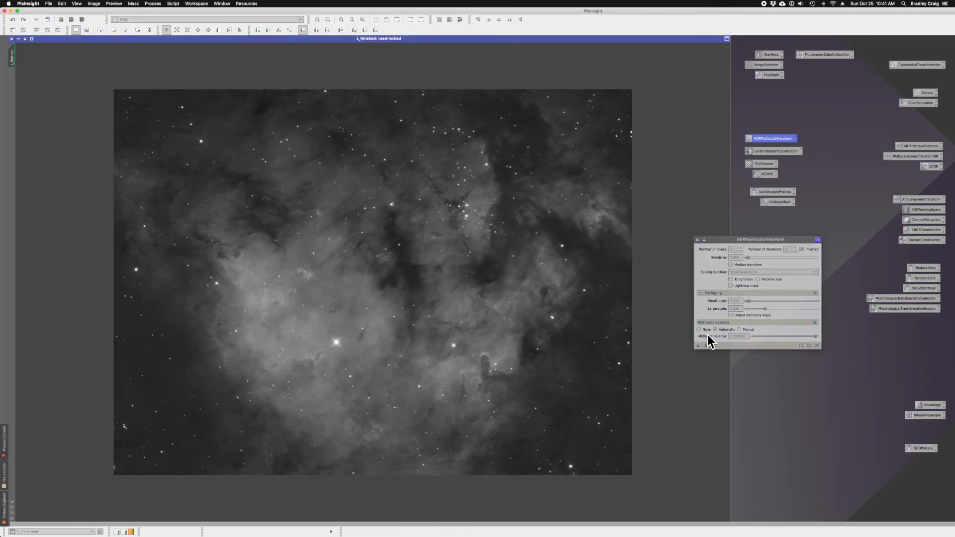
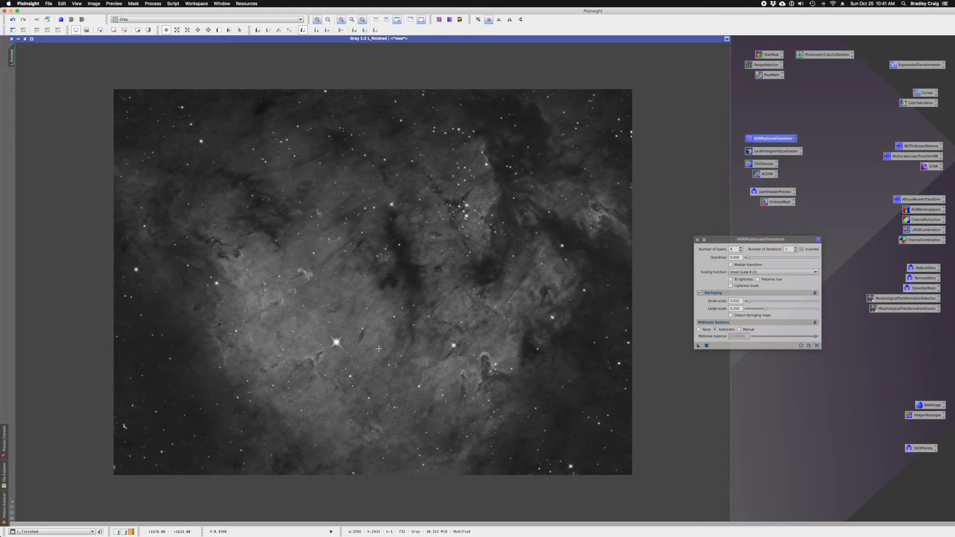
Step: Compare L_finished with and without the HDRMultiscaleTransform by undoing and redoing it, leaving it undone
scroll(379, 349, down, 2)
scroll(381, 349, up, 1)
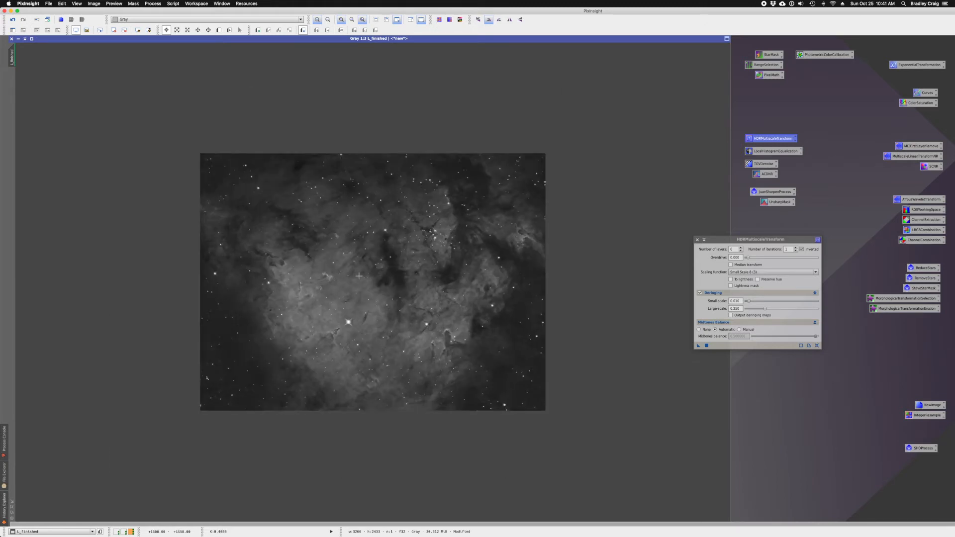
click(13, 20)
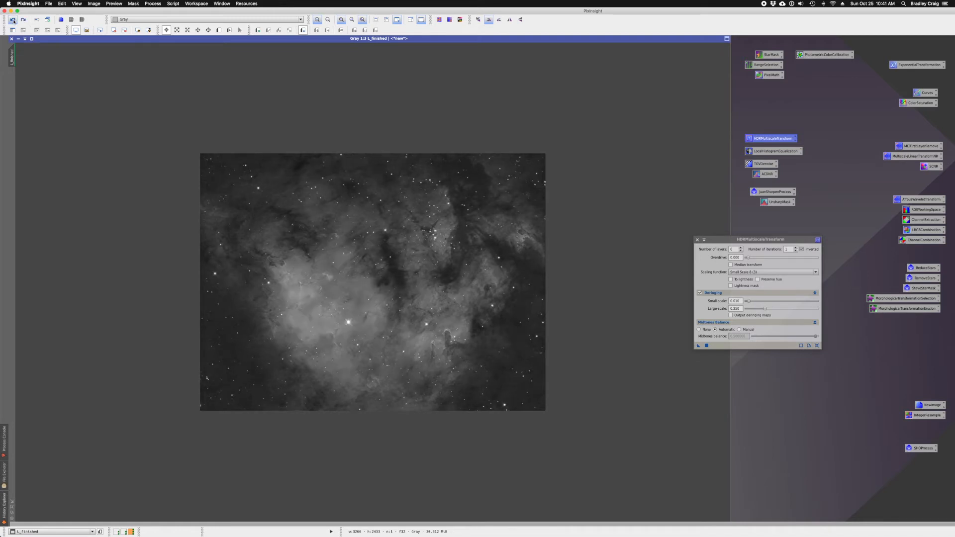
click(21, 20)
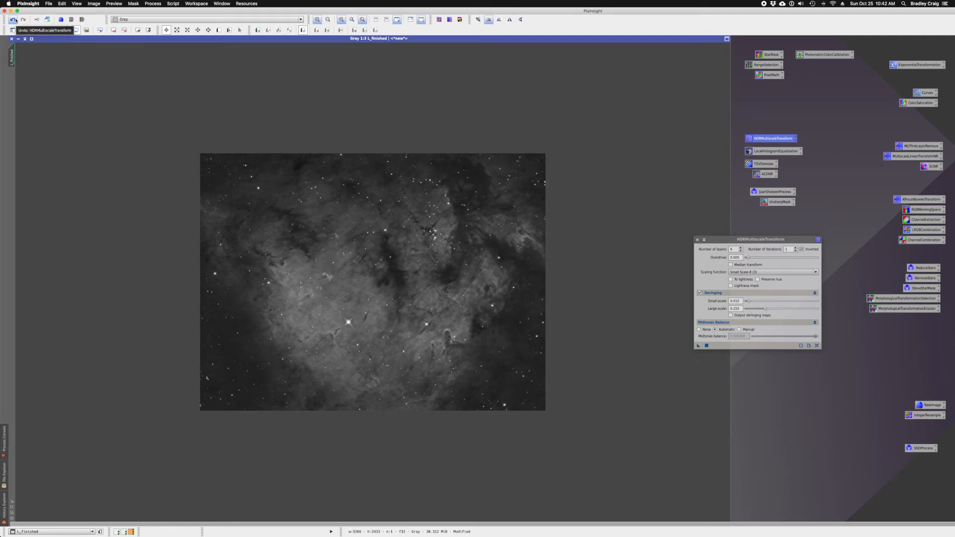
click(15, 20)
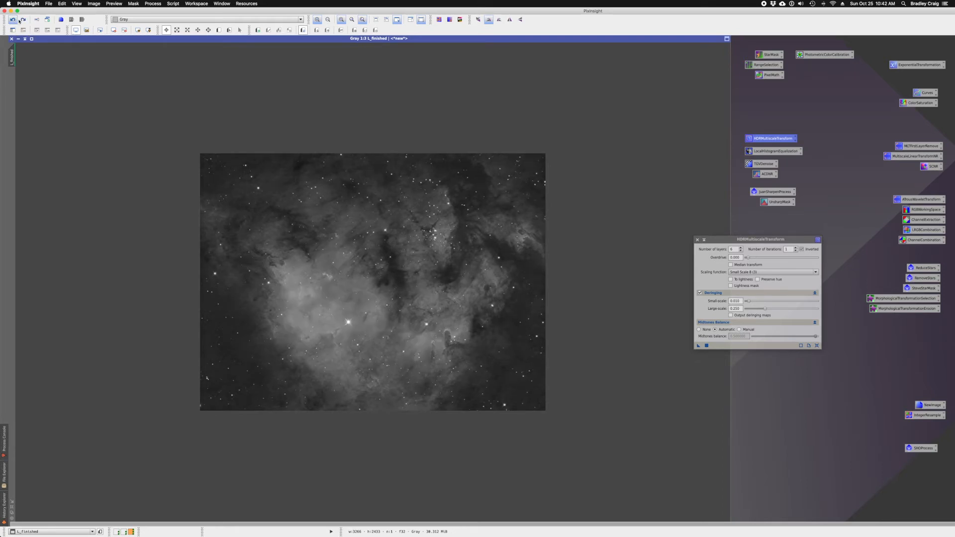
click(23, 21)
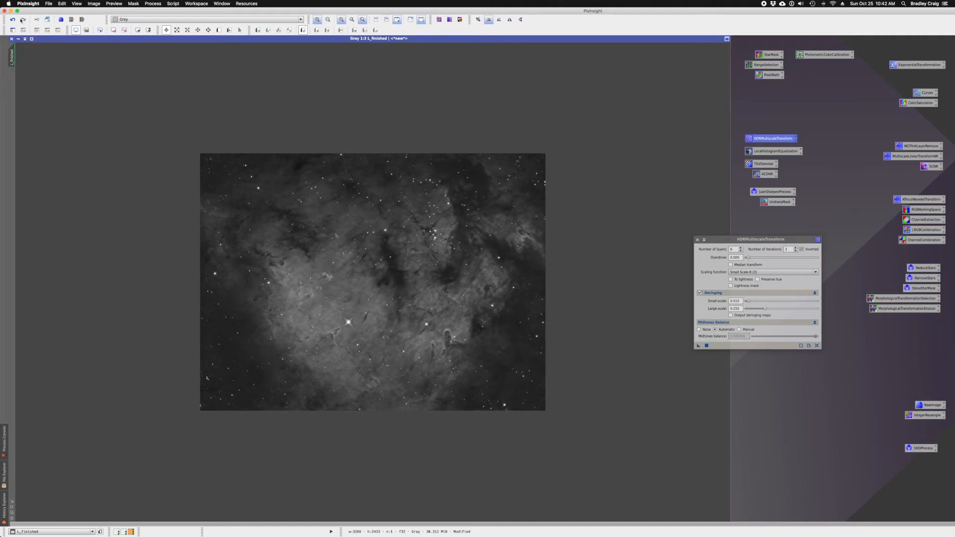
click(16, 20)
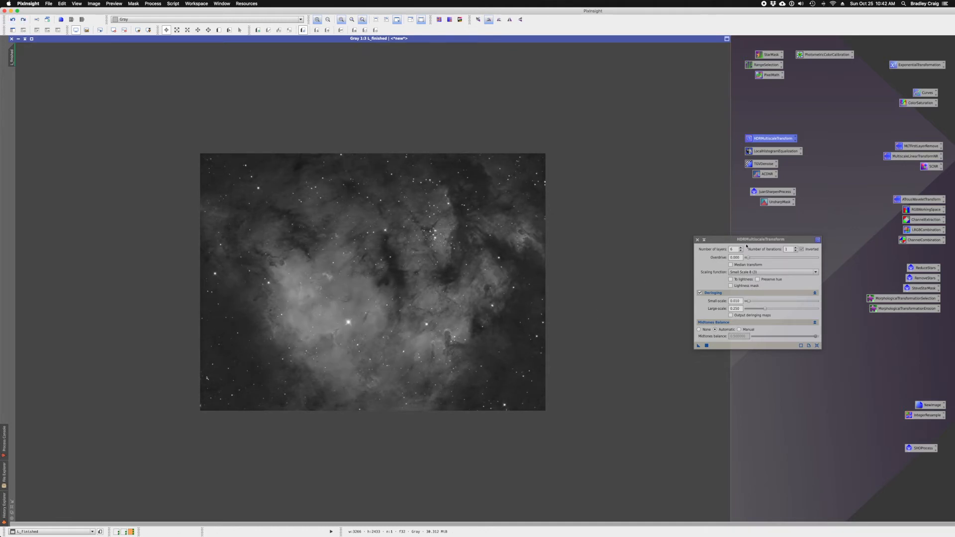
Step: Move the HDRMultiscaleTransform window clear of the image, enable its lightness mask and apply the process to L_finished
drag(745, 243, 785, 239)
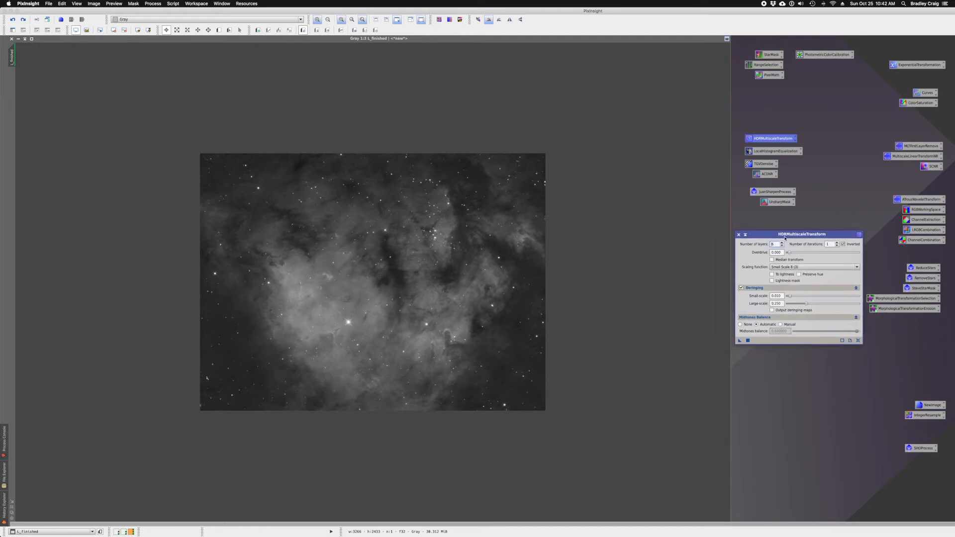
click(772, 280)
drag(740, 341, 512, 316)
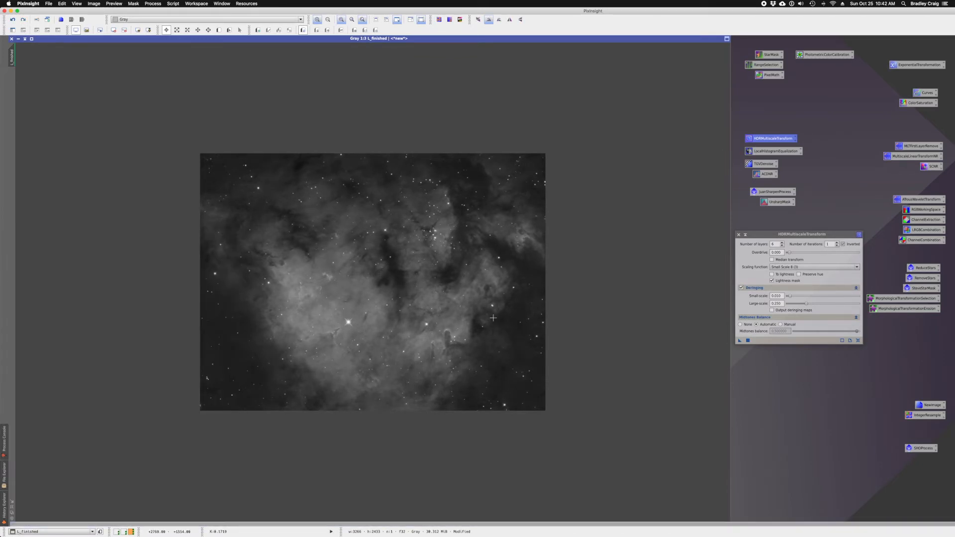
Step: Compare the lightness-masked HDRMultiscaleTransform result with the previous state of L_finished, ending with the transform undone
scroll(493, 318, up, 1)
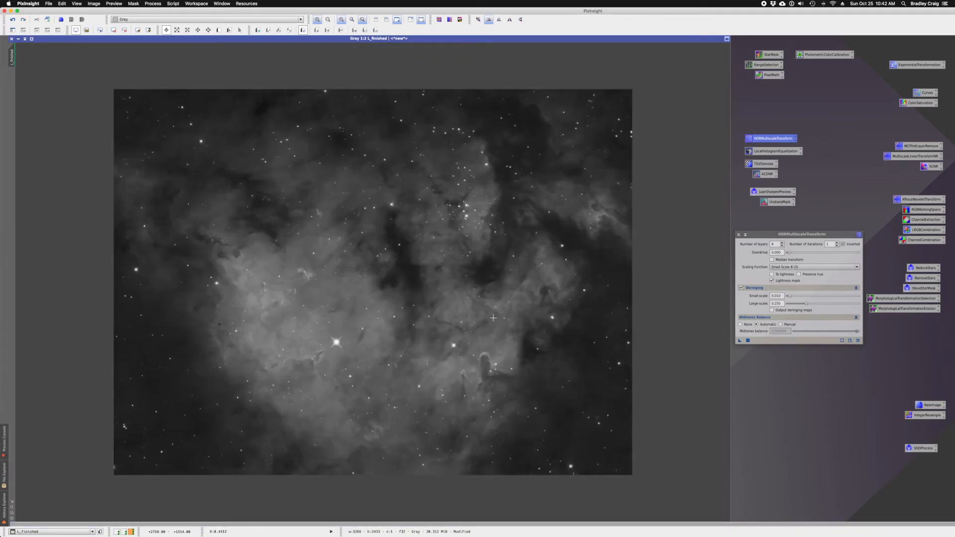
click(13, 20)
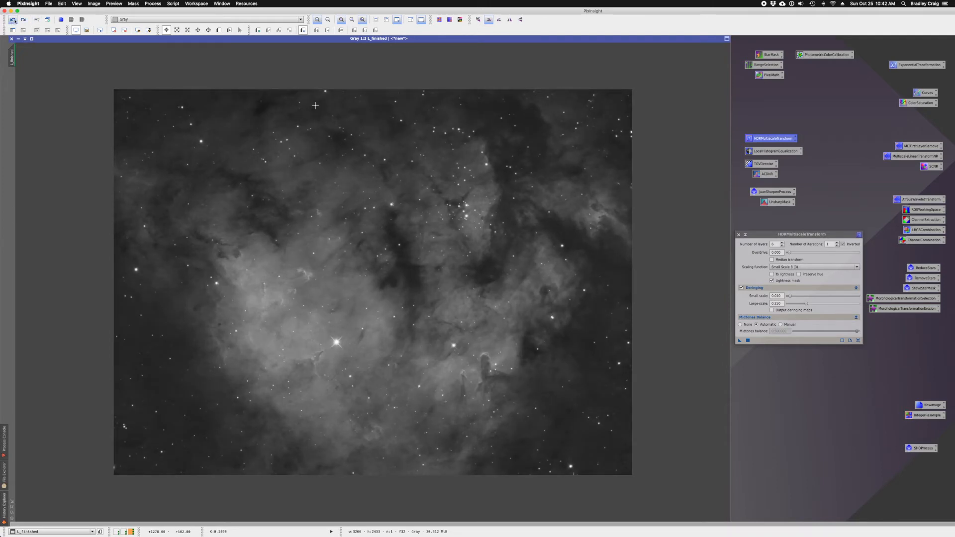
click(22, 20)
click(12, 20)
click(24, 20)
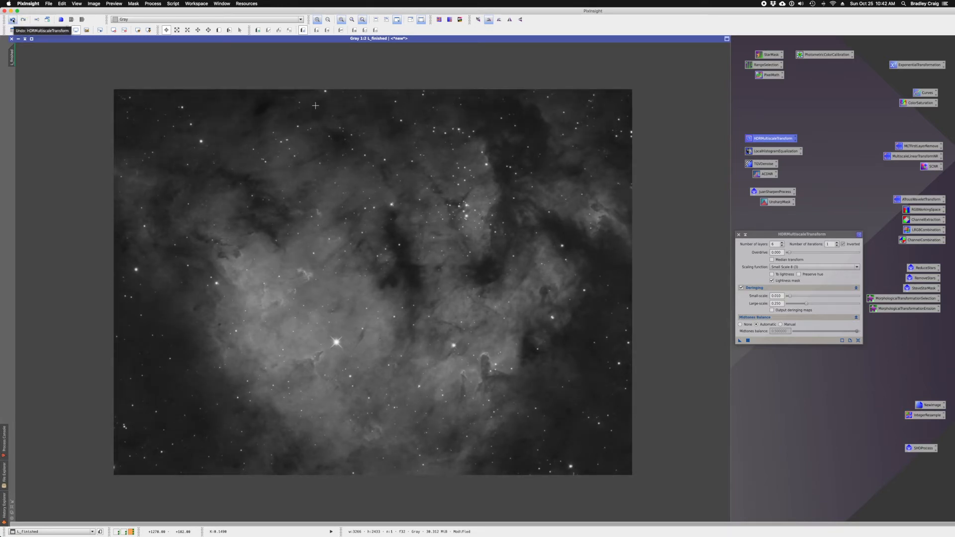
click(12, 20)
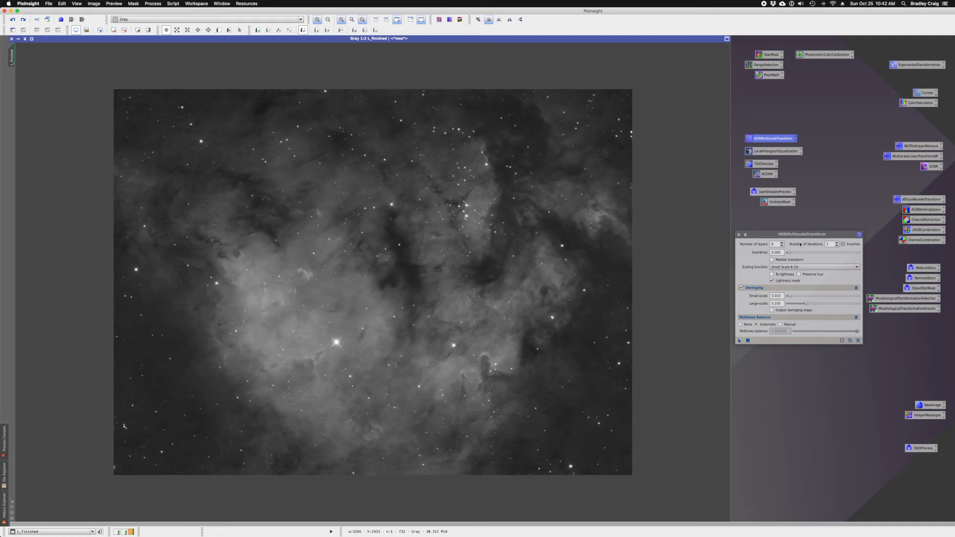
Step: Reset the HDRMultiscaleTransform settings to their defaults and close the process window
click(858, 341)
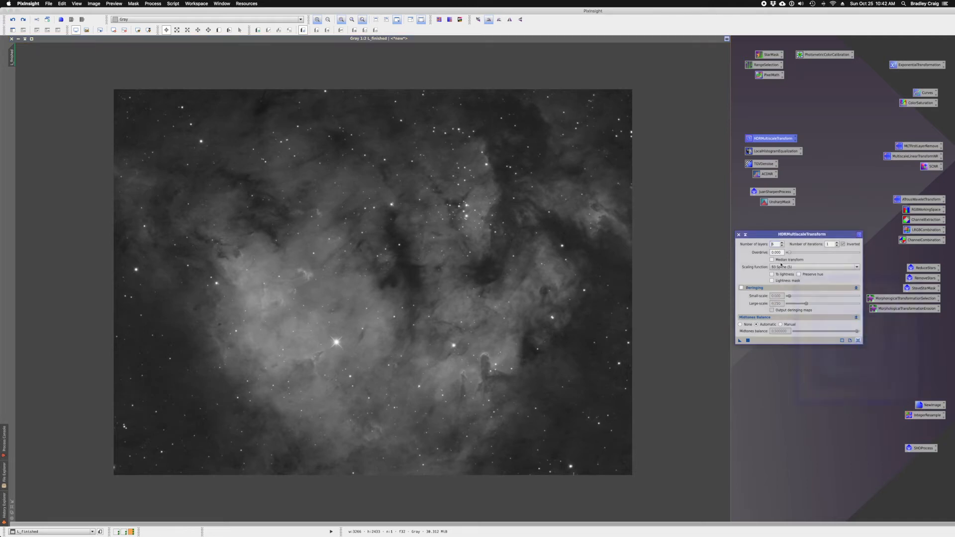
click(739, 235)
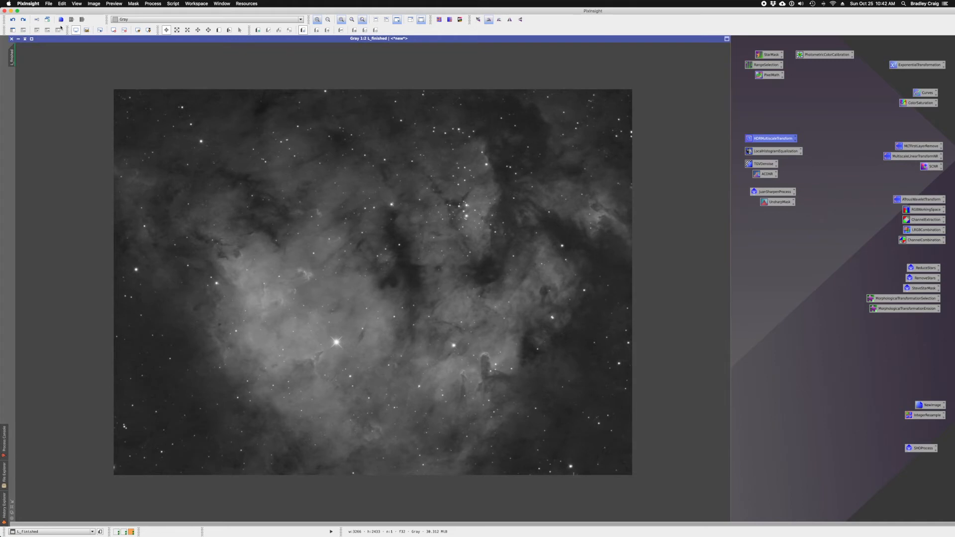
Step: Duplicate the L_finished image and rename the copy L_hdrmt
click(86, 30)
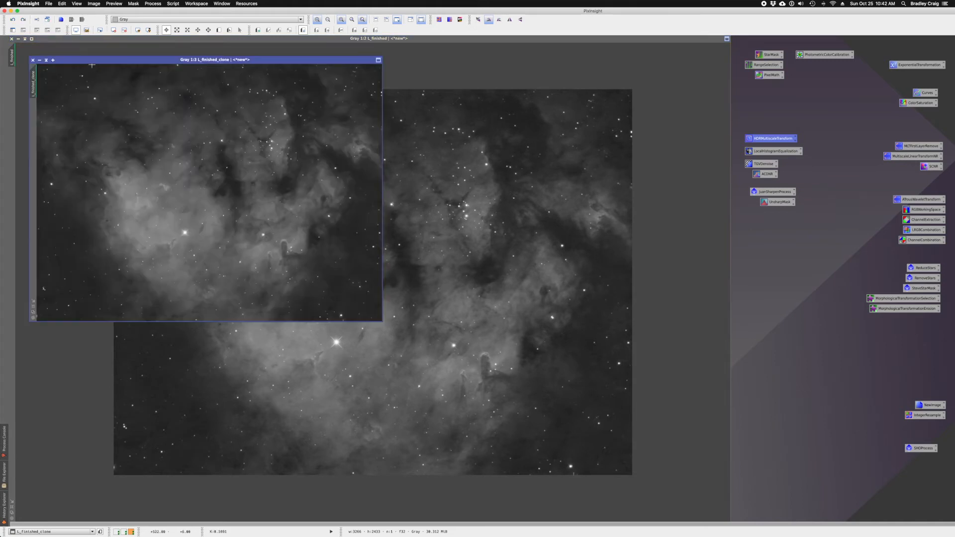
drag(87, 60, 201, 135)
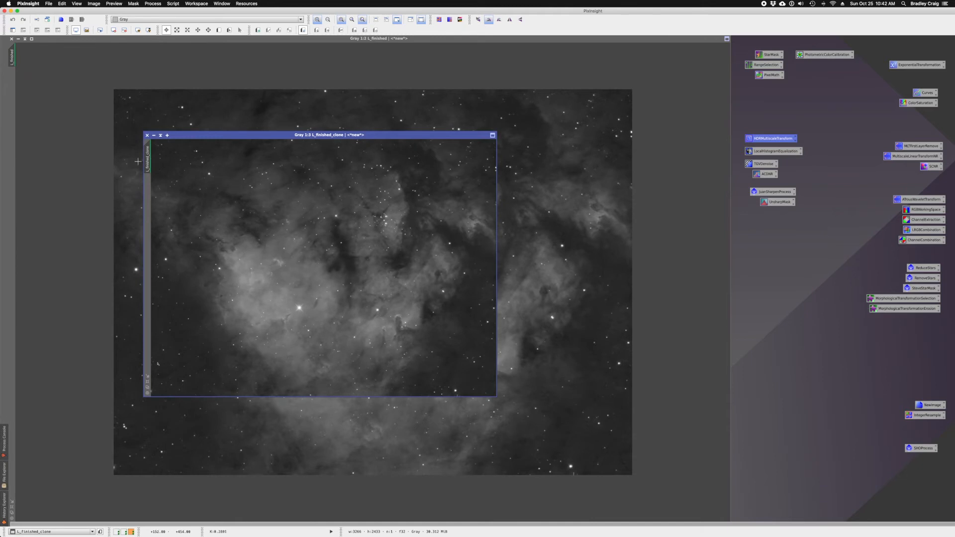
double_click(147, 163)
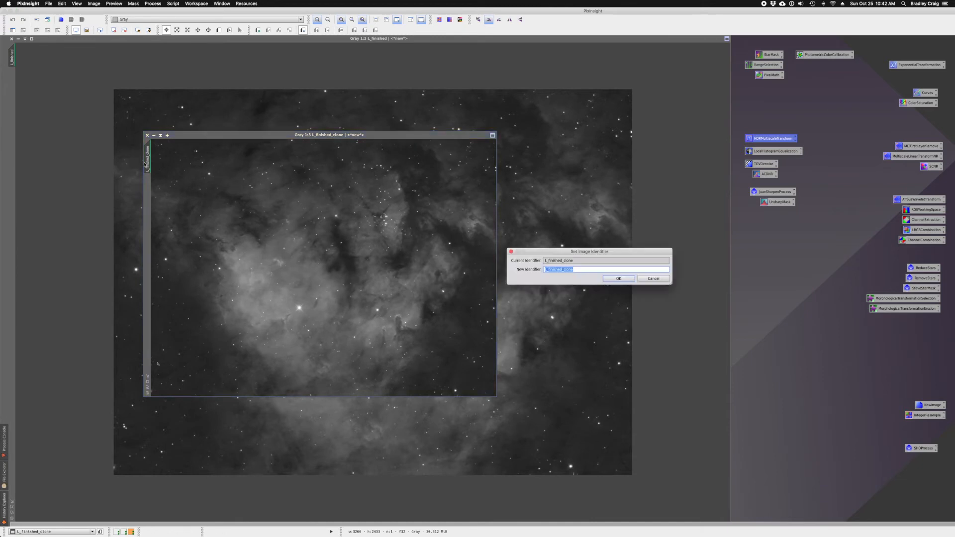
text(L)
click(619, 278)
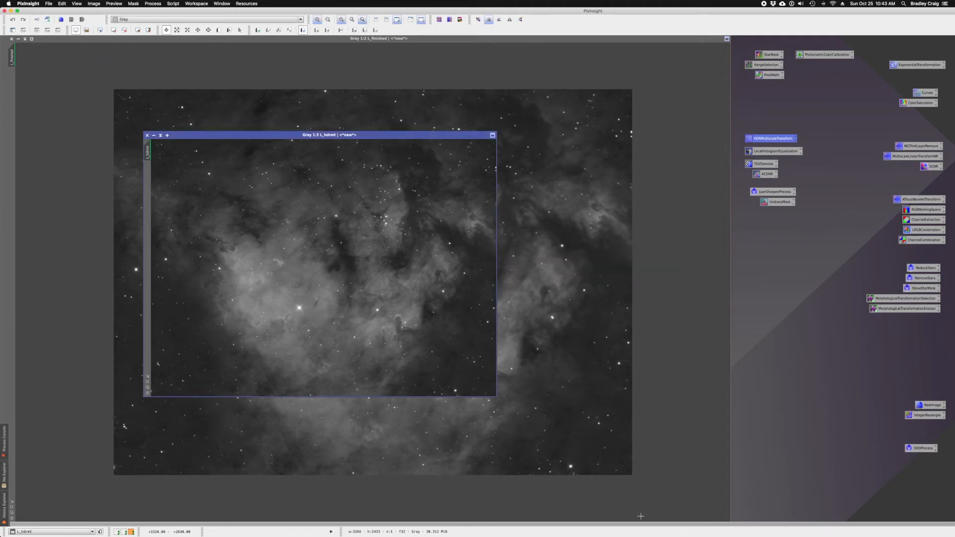
Step: Park the minimized L_finished image below the process icons and maximize the L_hdrmt image with the whole frame in view
click(18, 38)
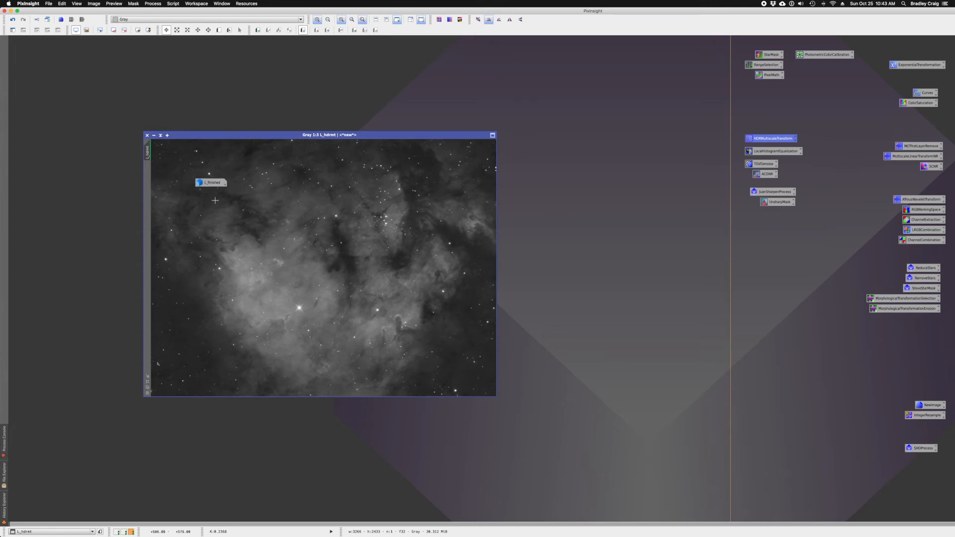
mouse_move(212, 187)
drag(212, 186, 761, 241)
drag(776, 291, 773, 295)
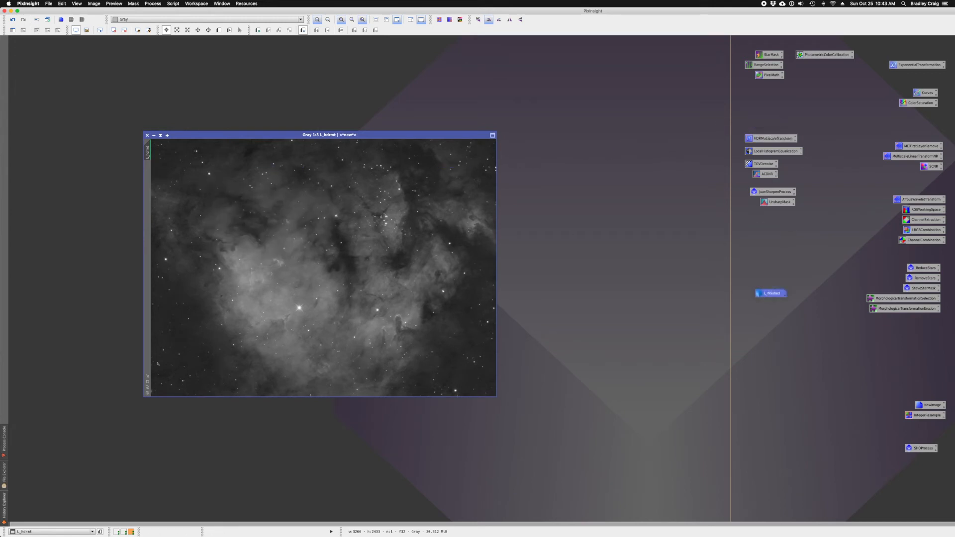
double_click(363, 135)
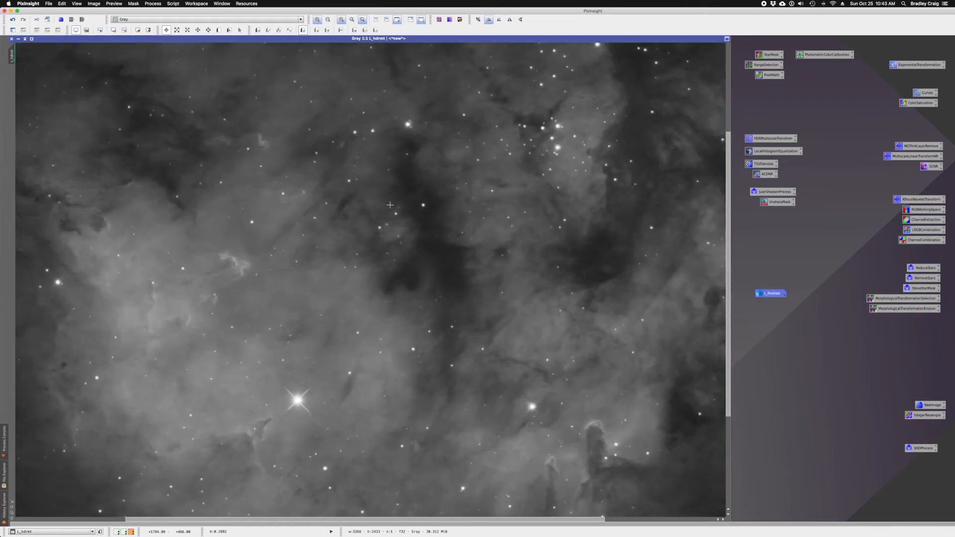
scroll(390, 204, down, 1)
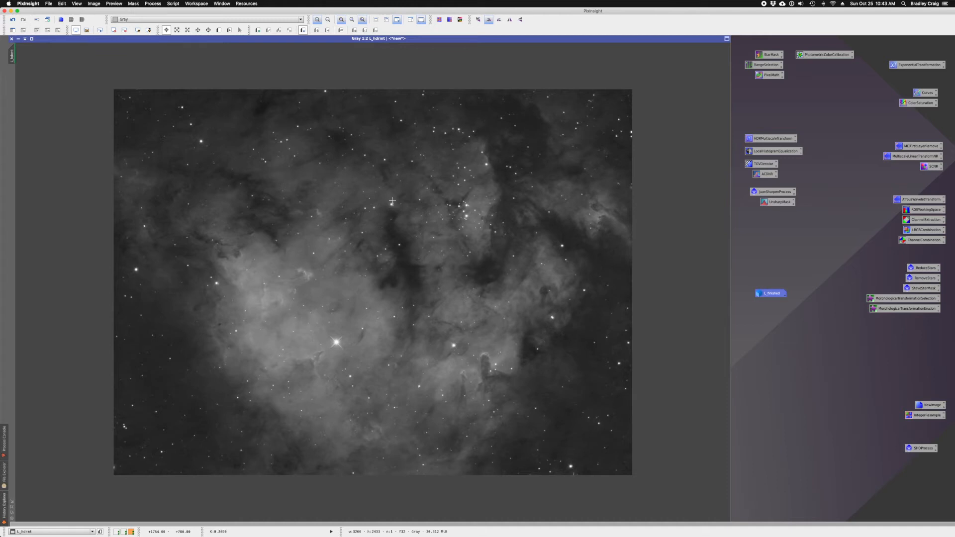
Step: Set up HDRMultiscaleTransform with the Small Scale 8 (3) scaling function and enable deringing
double_click(787, 137)
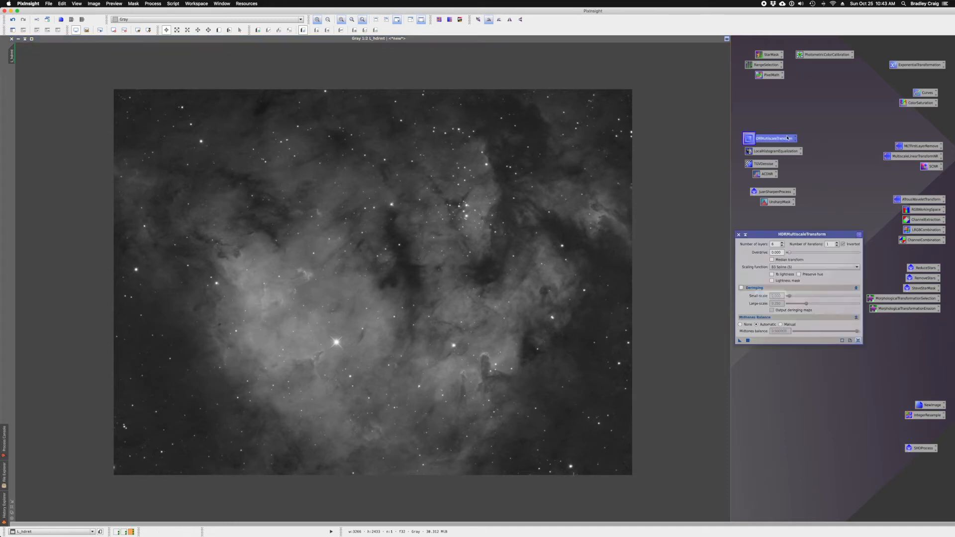
click(806, 267)
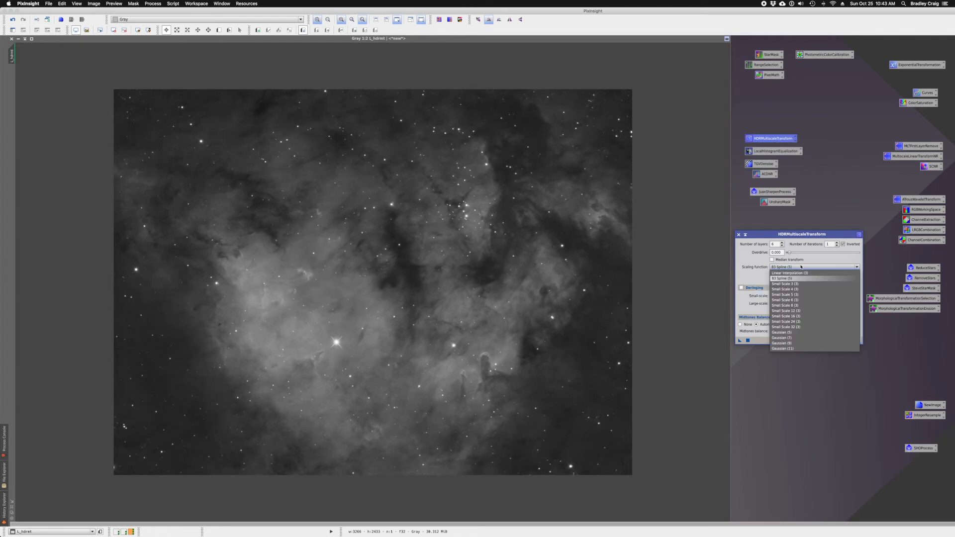
click(801, 305)
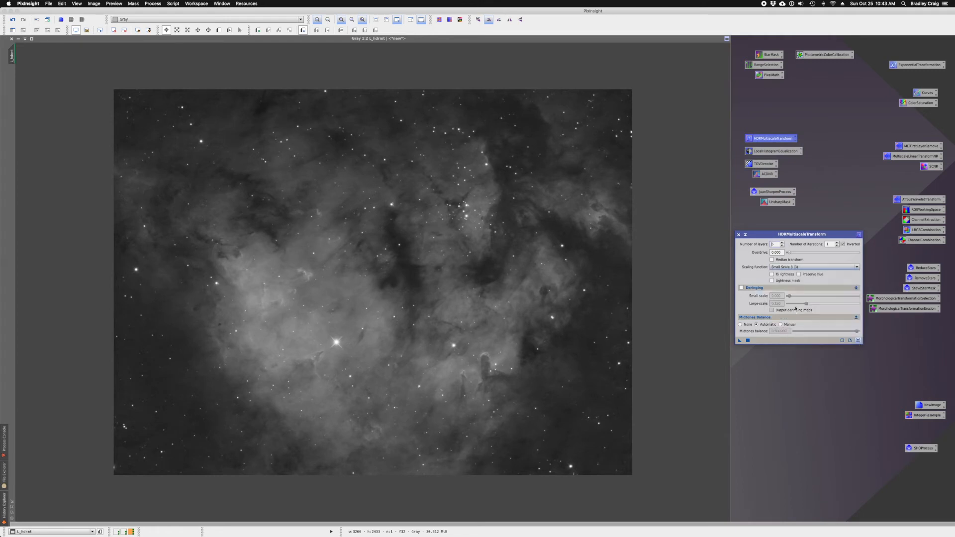
click(758, 289)
key(Tab)
Step: Try HDRMultiscaleTransform with the default number of layers on L_hdrmt, compare before and after, and undo the transform
drag(739, 342, 507, 290)
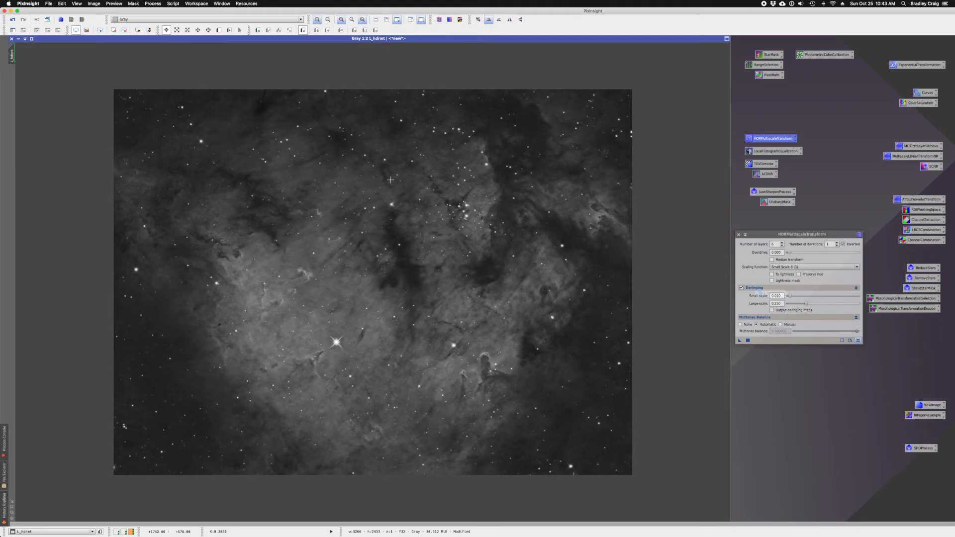
click(13, 19)
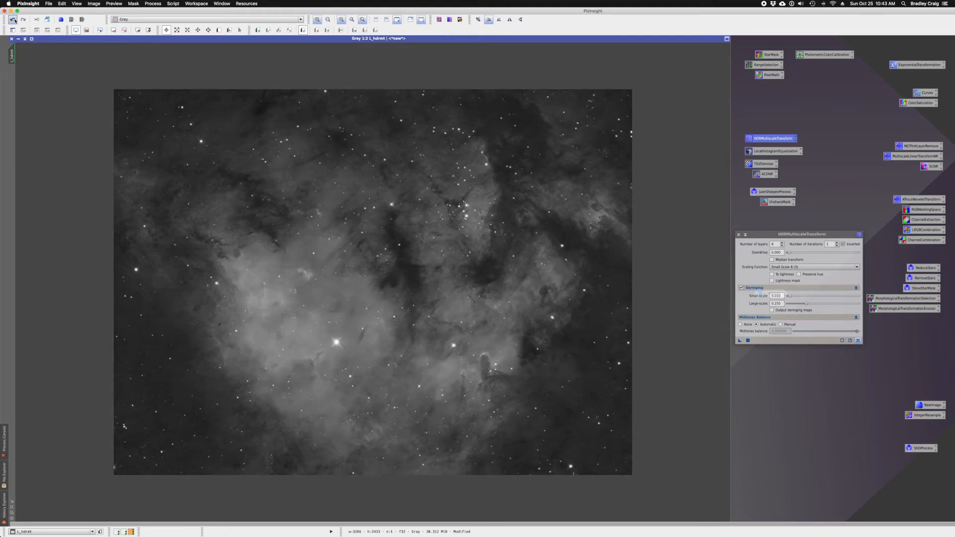
click(23, 20)
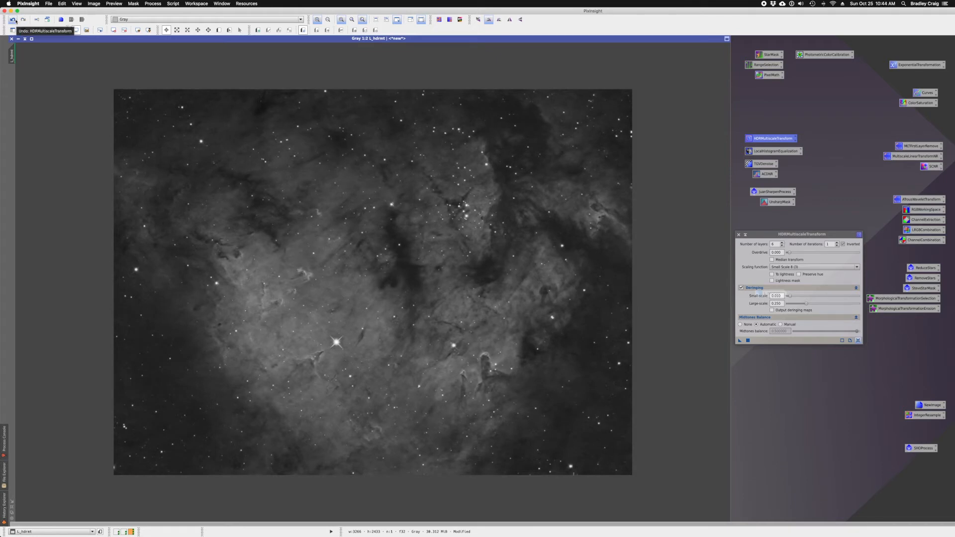
click(16, 21)
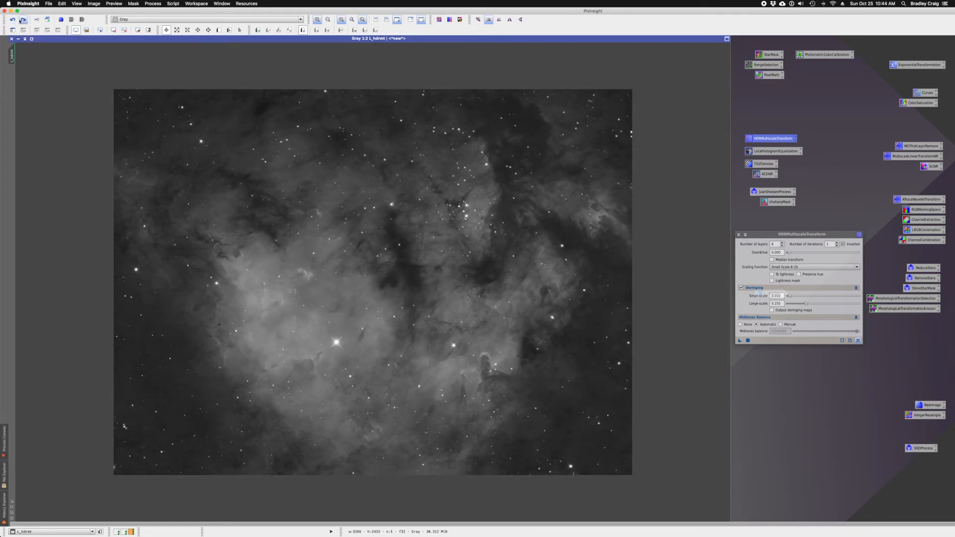
click(23, 20)
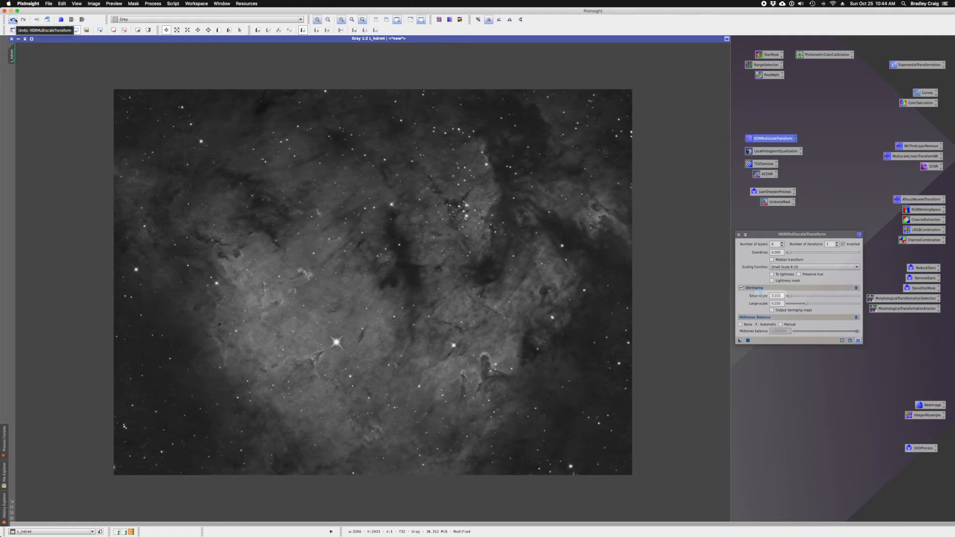
click(16, 20)
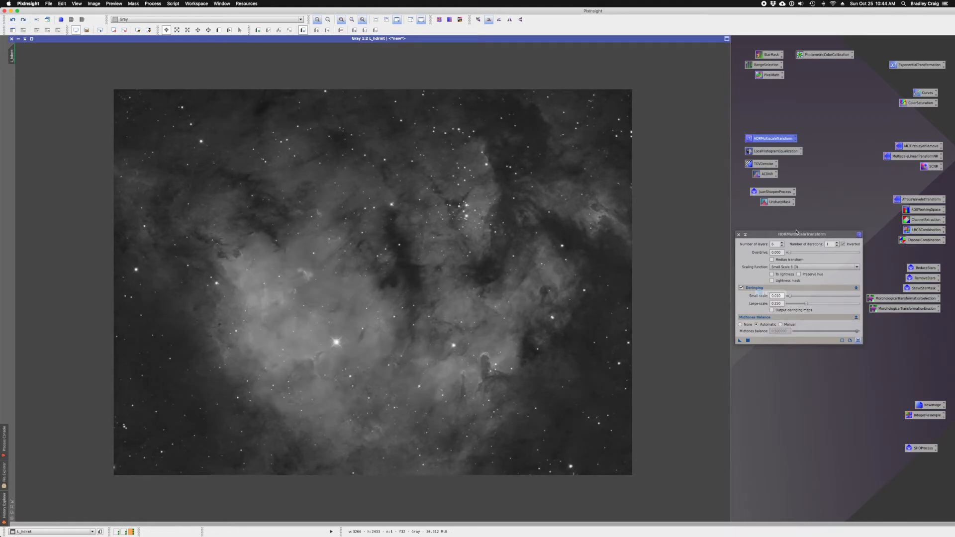
Step: Reduce the number of layers to 3, apply HDRMultiscaleTransform to L_hdrmt and compare the image before and after
click(782, 247)
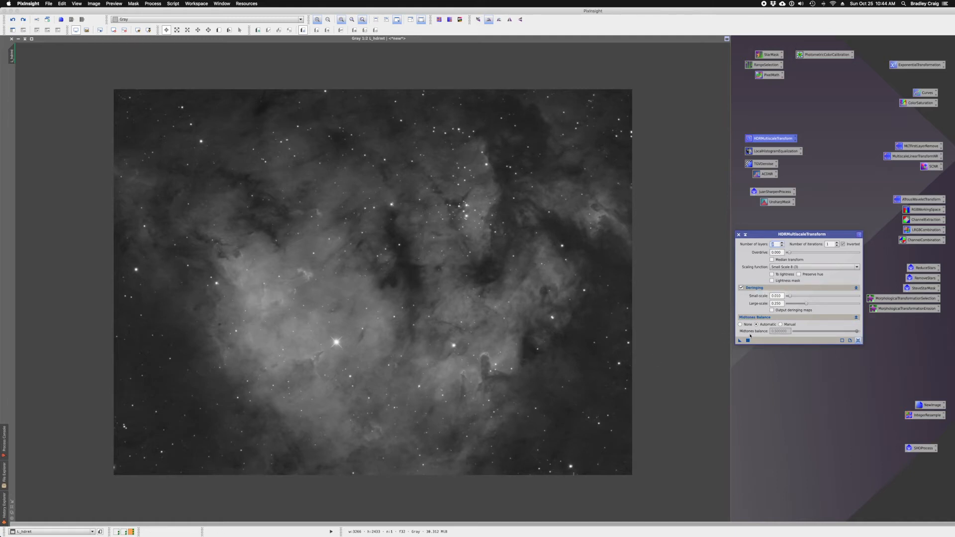
drag(739, 342, 469, 317)
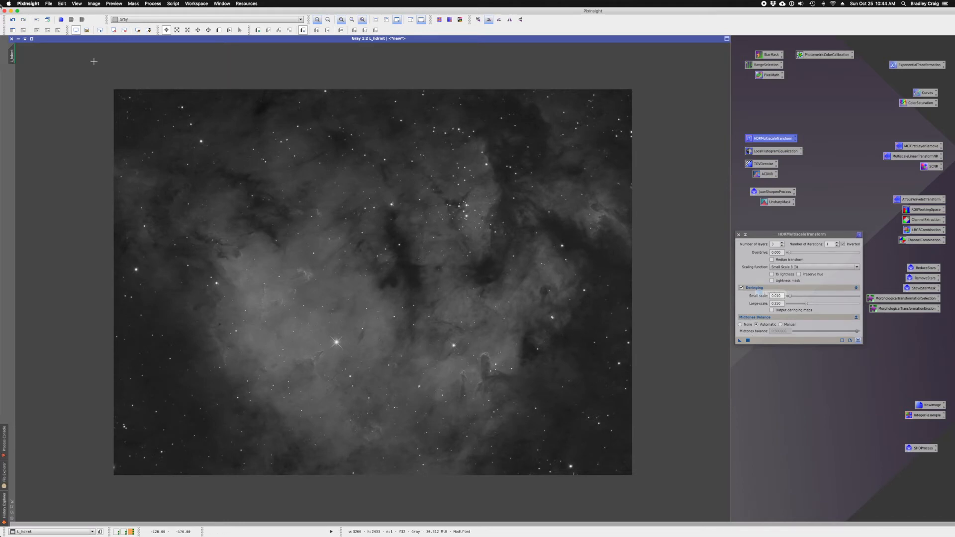
click(13, 20)
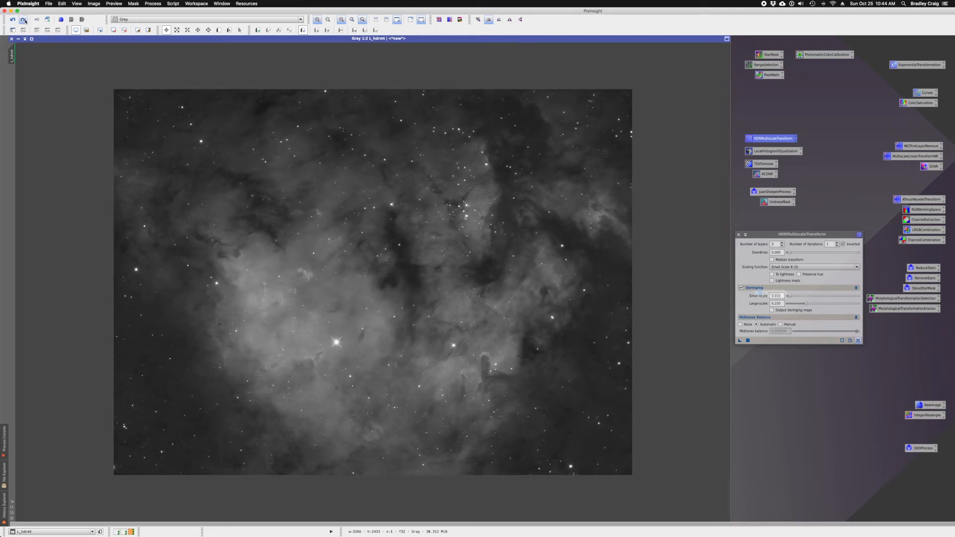
click(23, 20)
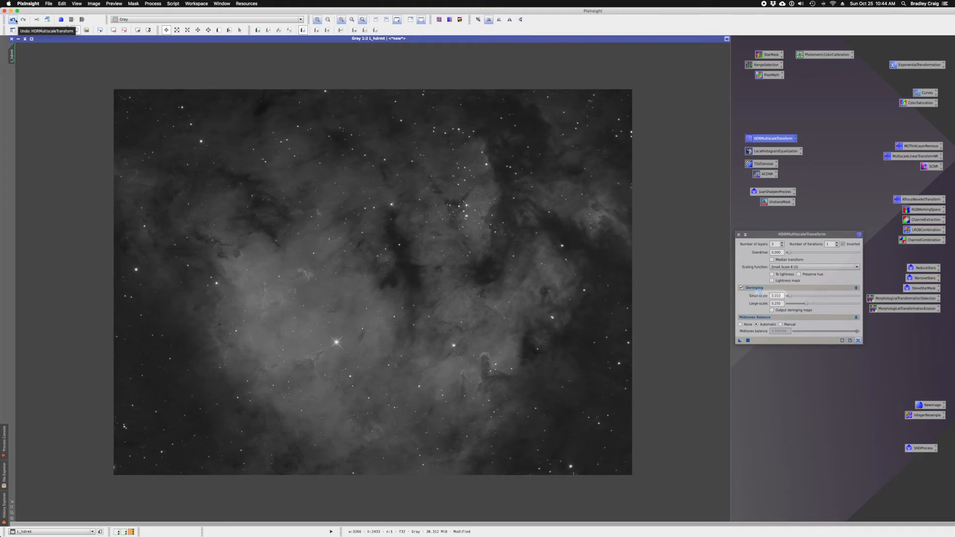
click(15, 21)
click(22, 20)
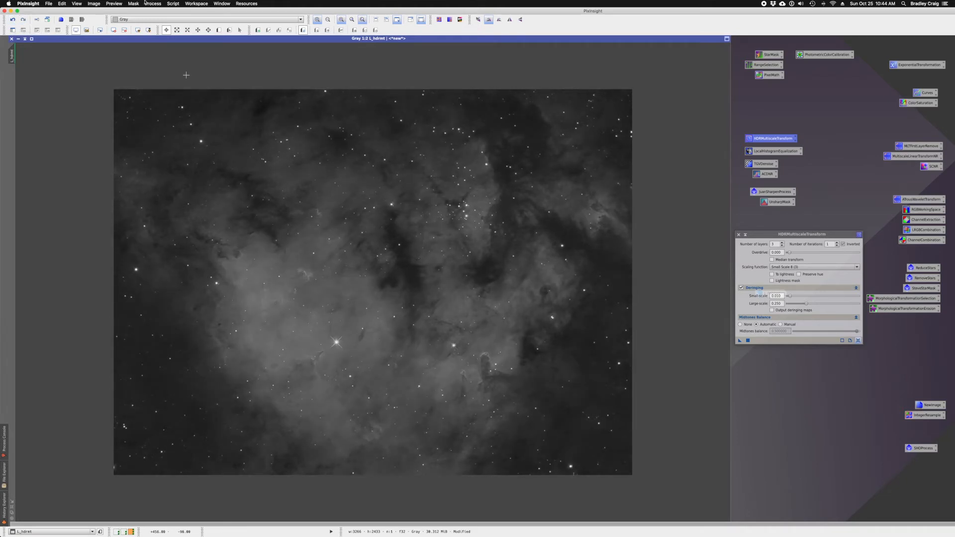
Step: Compare the 3-layer transform before and after at close zoom around the bright star, and leave the transform undone
click(176, 30)
drag(288, 313, 313, 339)
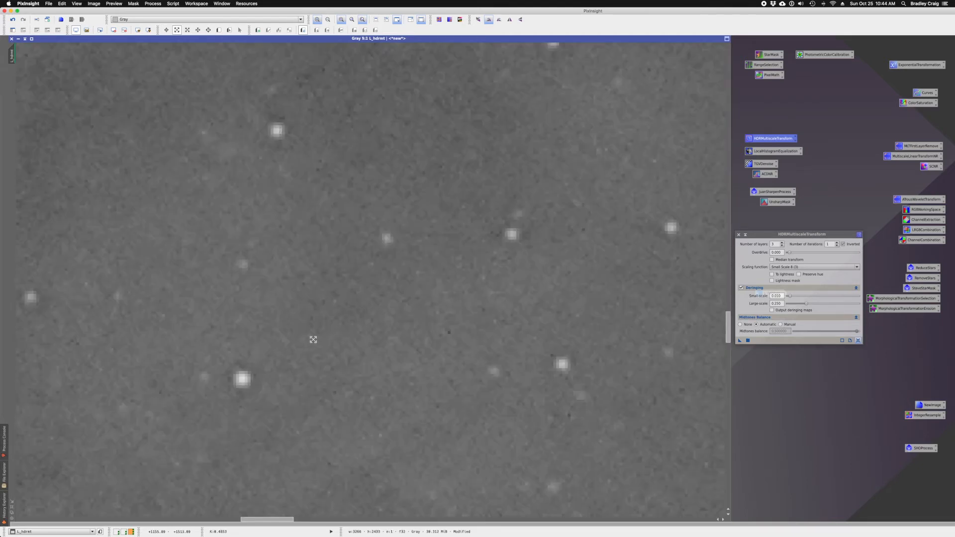
click(13, 19)
click(23, 21)
scroll(102, 142, down, 4)
scroll(102, 142, down, 3)
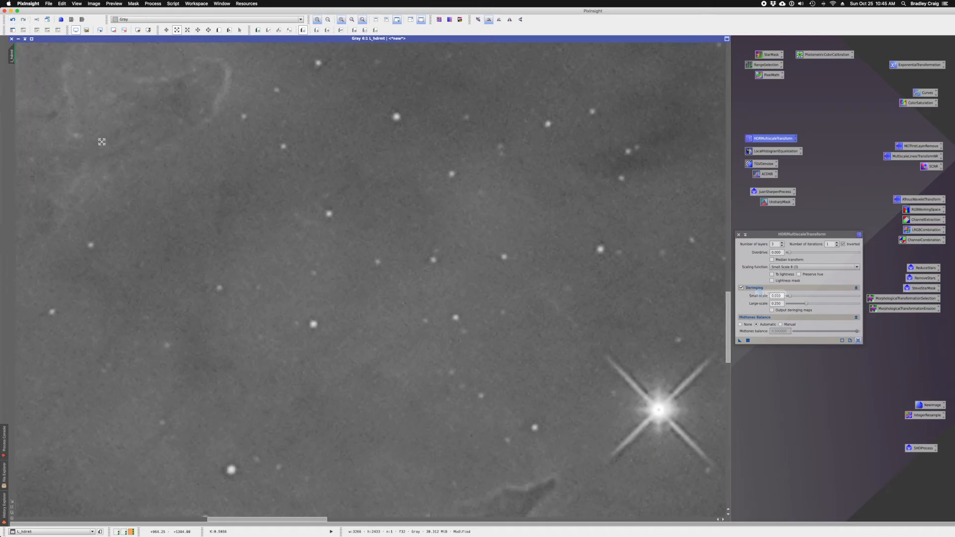
click(13, 19)
click(23, 21)
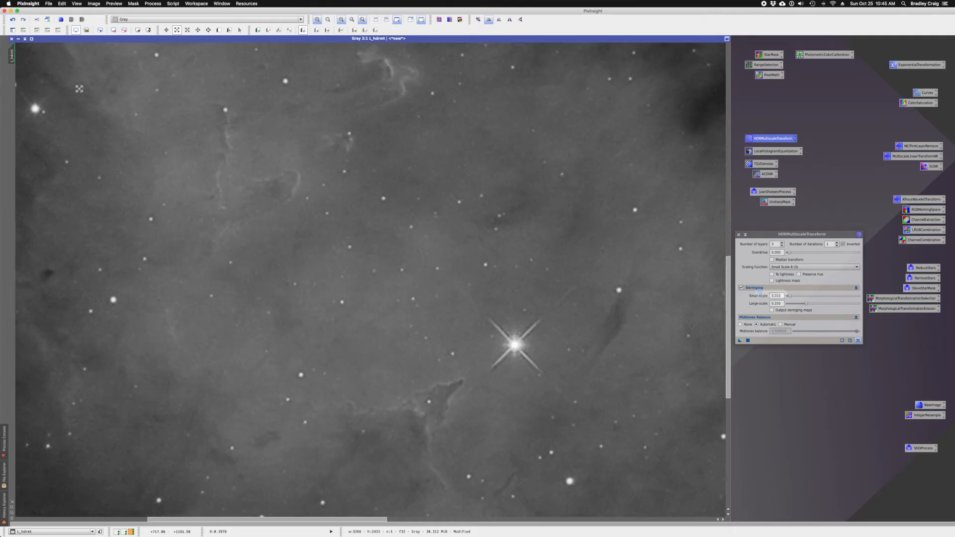
click(14, 20)
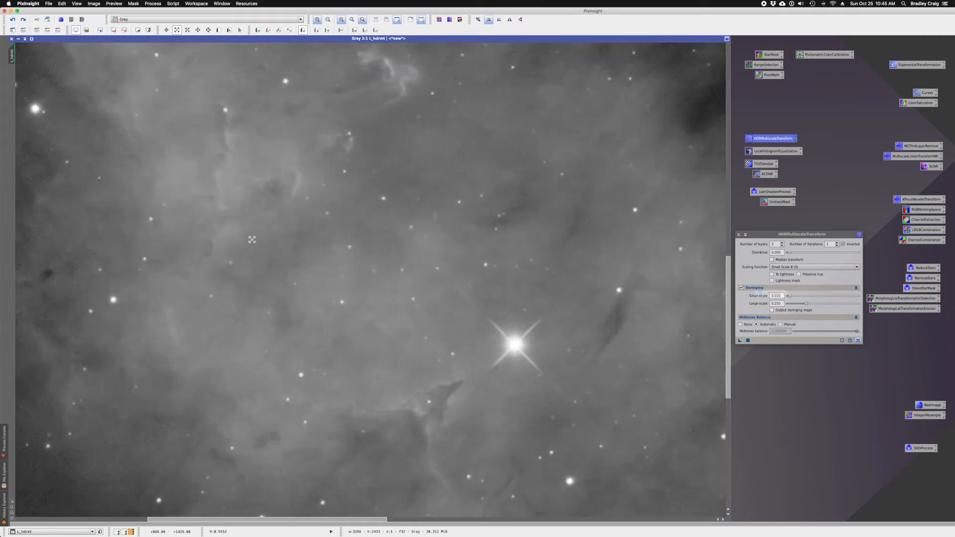
Step: Raise the number of layers above the default and apply HDRMultiscaleTransform to the whole L_hdrmt image
scroll(300, 309, down, 4)
scroll(300, 309, up, 2)
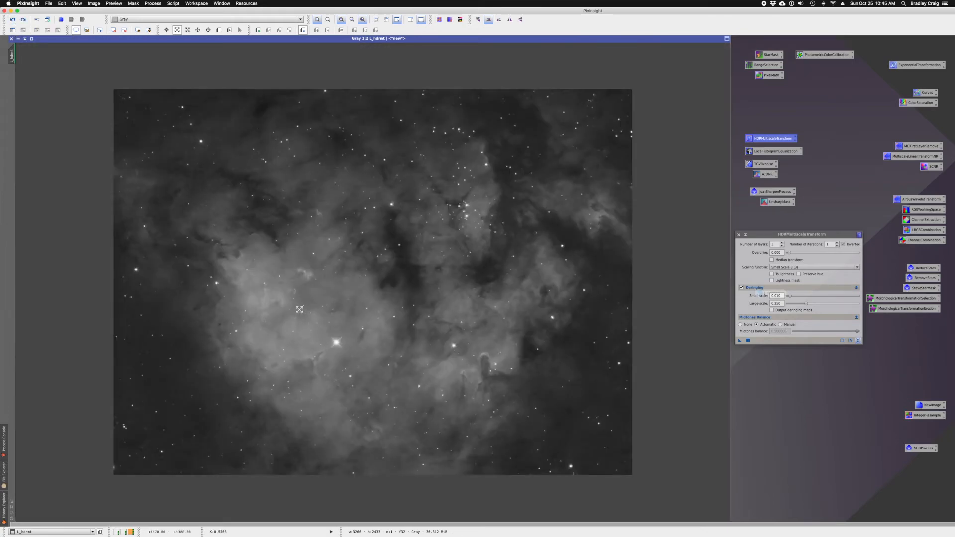
scroll(275, 350, down, 1)
click(783, 244)
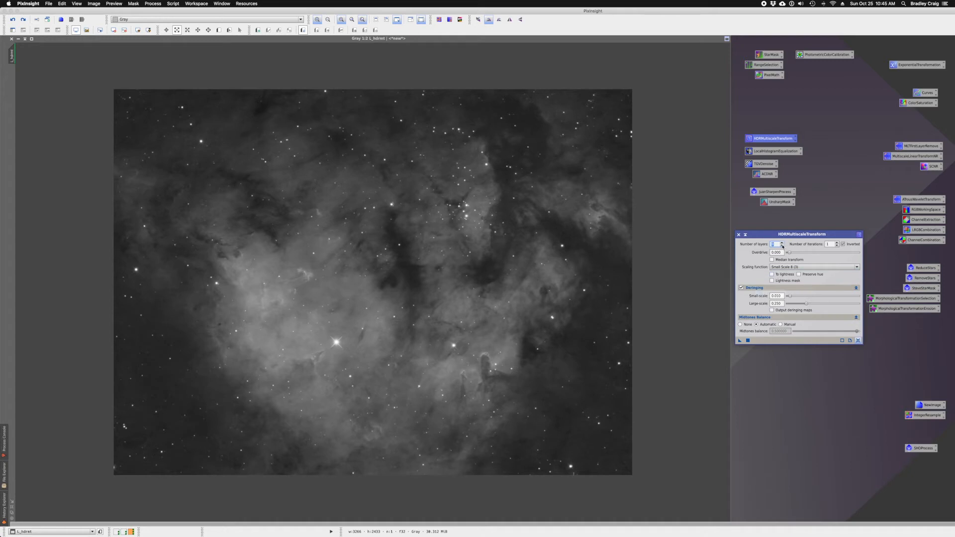
click(740, 341)
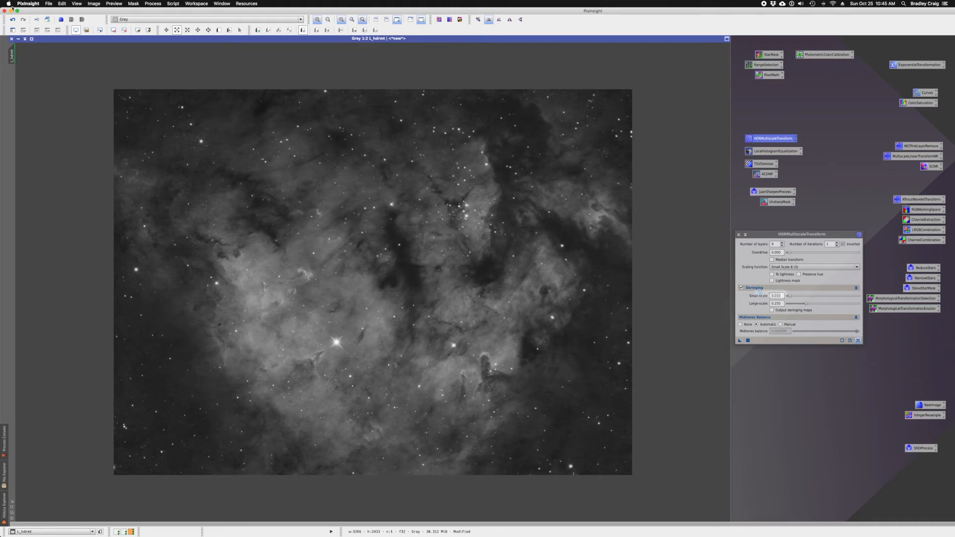
Step: Compare L_hdrmt before and after the higher-layer transform by undoing and redoing it, and leave it applied
click(13, 20)
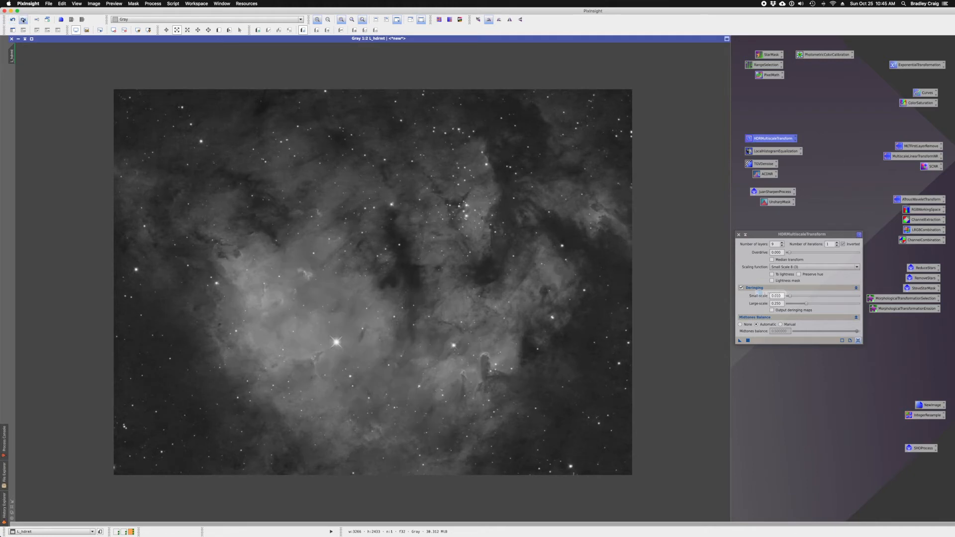
click(23, 20)
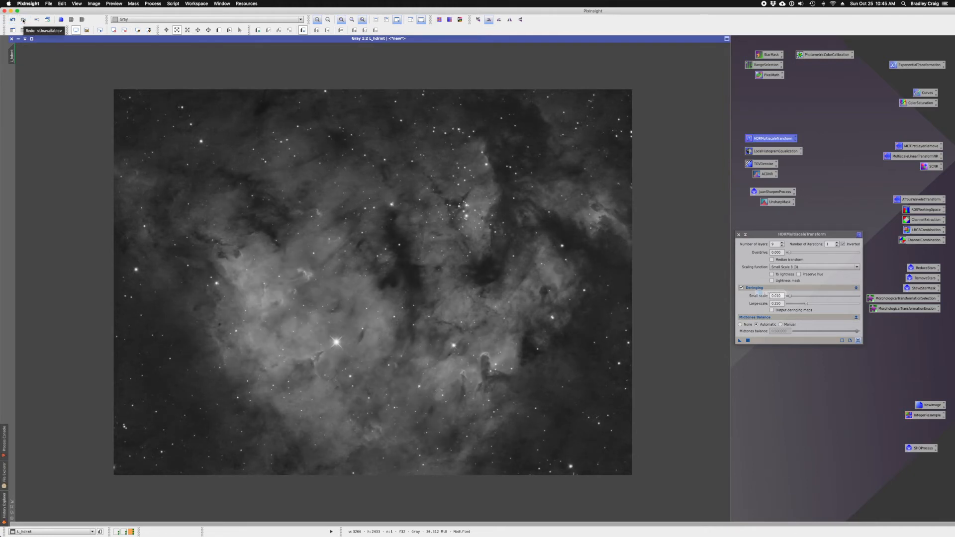
click(12, 20)
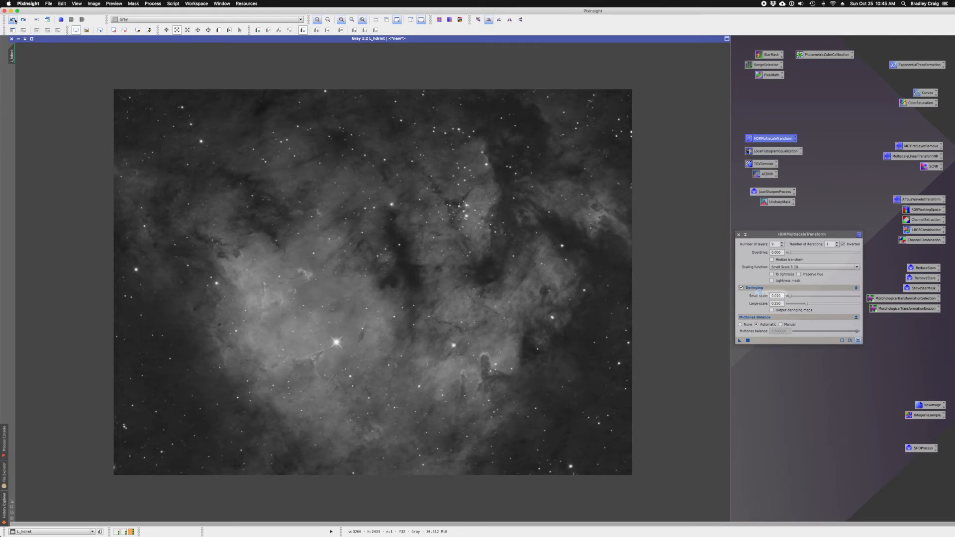
click(25, 21)
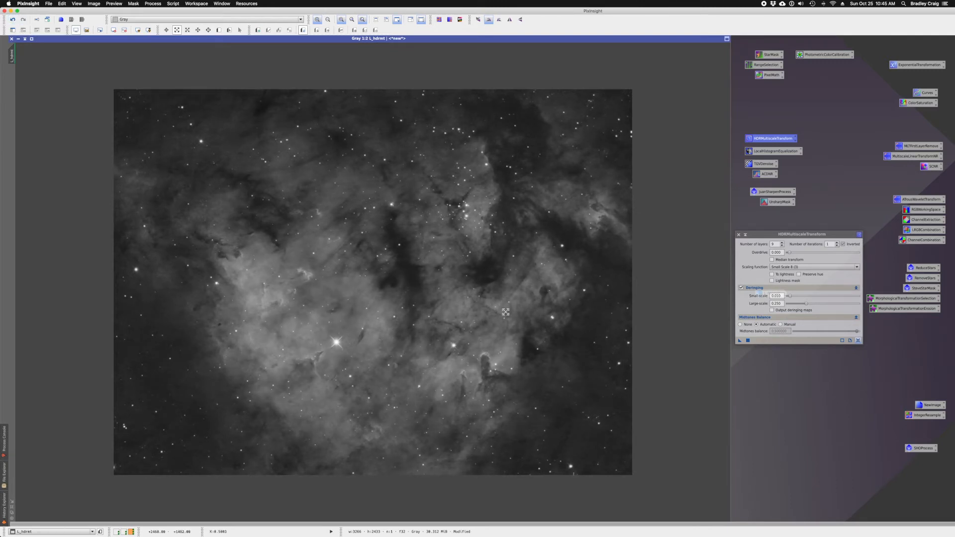
Step: Undo and redo the HDRMultiscaleTransform on L_hdrmt twice more to examine its effect on the nebula, ending with it applied
click(12, 20)
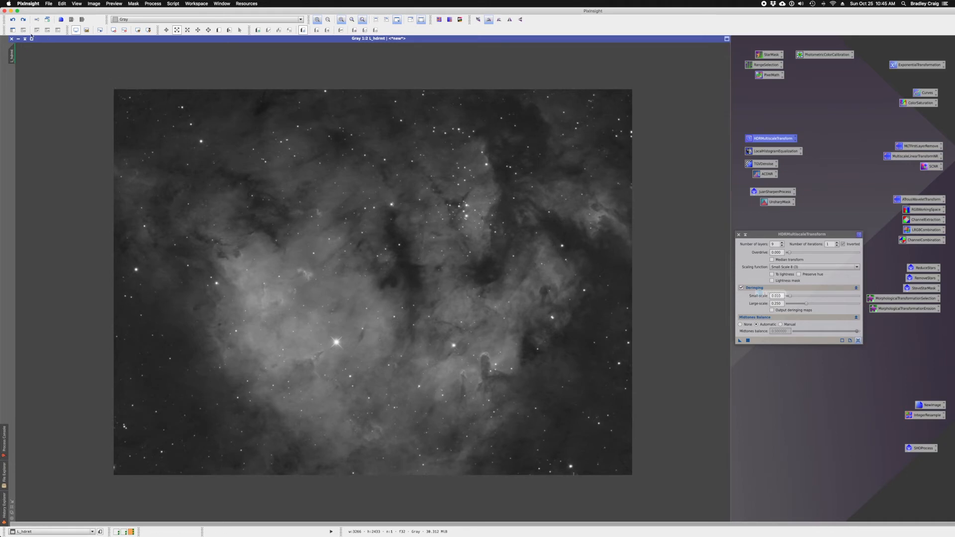
click(22, 20)
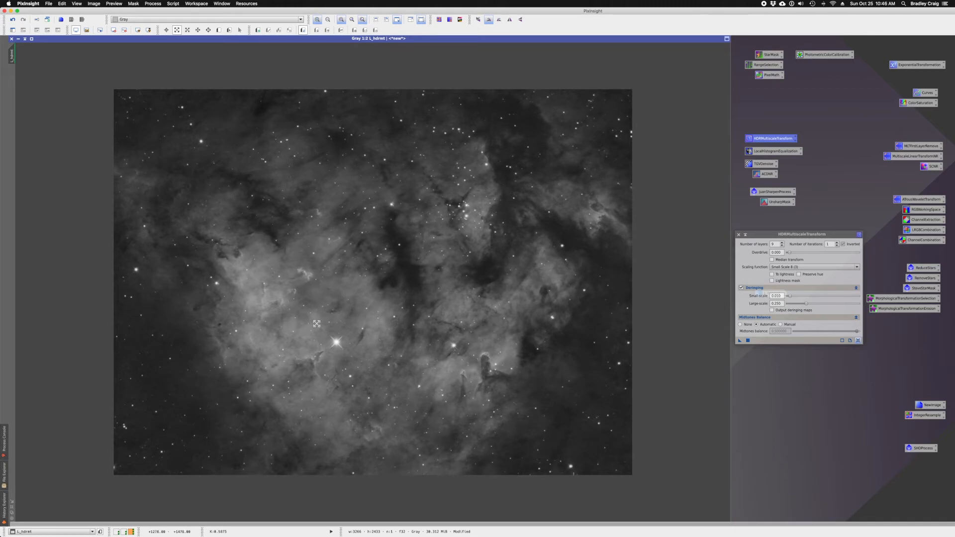
click(14, 21)
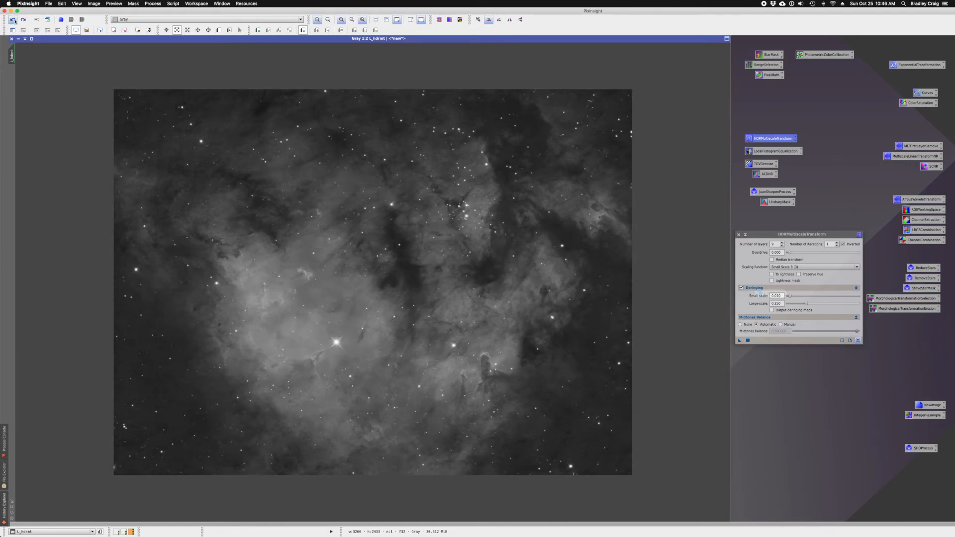
click(23, 20)
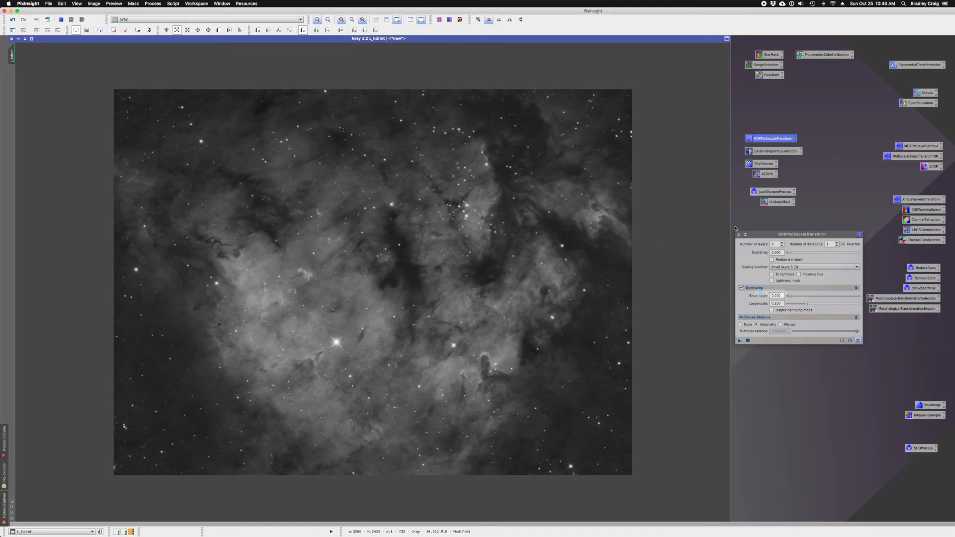
Step: Save the current HDRMultiscaleTransform settings as a process icon, and put away the L_hdrmt image and the process window
drag(750, 367, 754, 393)
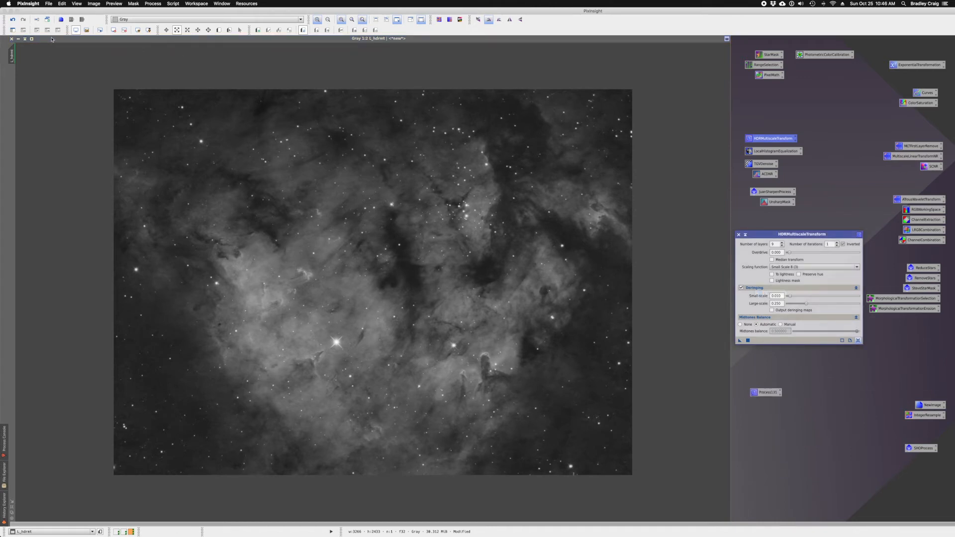
click(32, 38)
scroll(241, 196, down, 2)
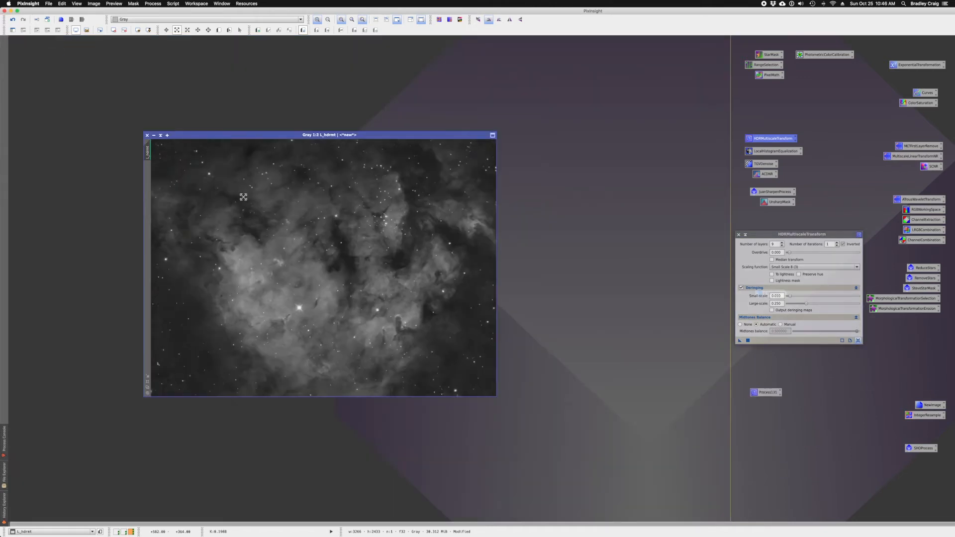
scroll(241, 196, up, 1)
drag(277, 140, 345, 95)
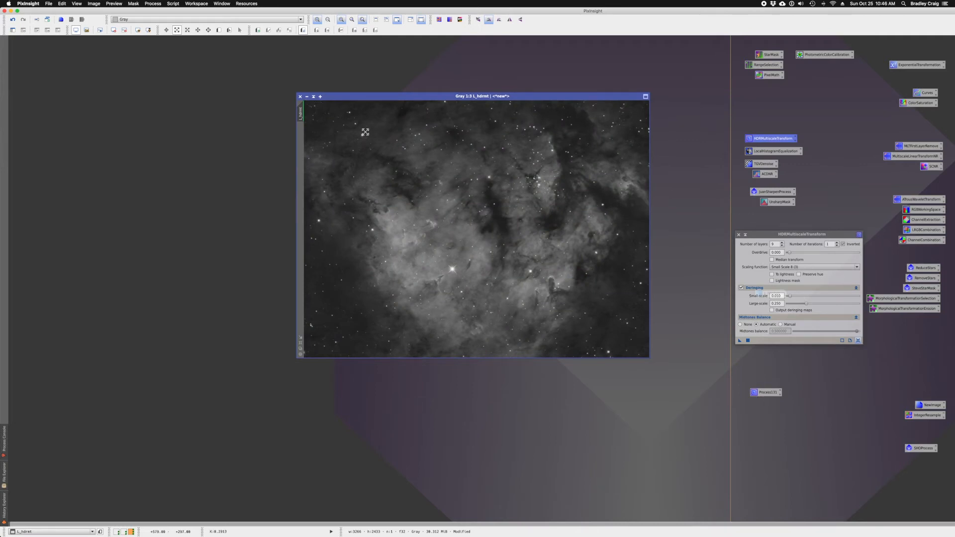
click(166, 30)
click(306, 97)
drag(486, 229, 769, 365)
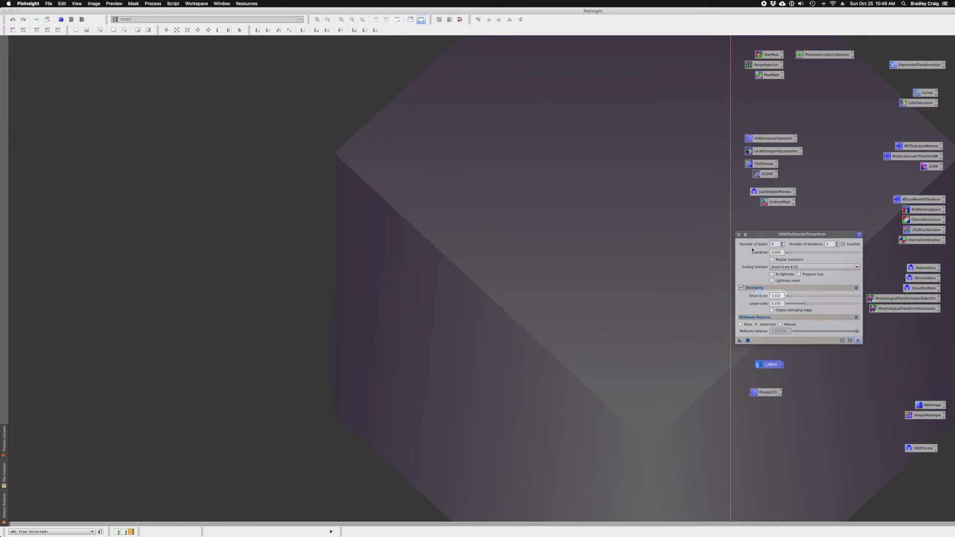
click(739, 234)
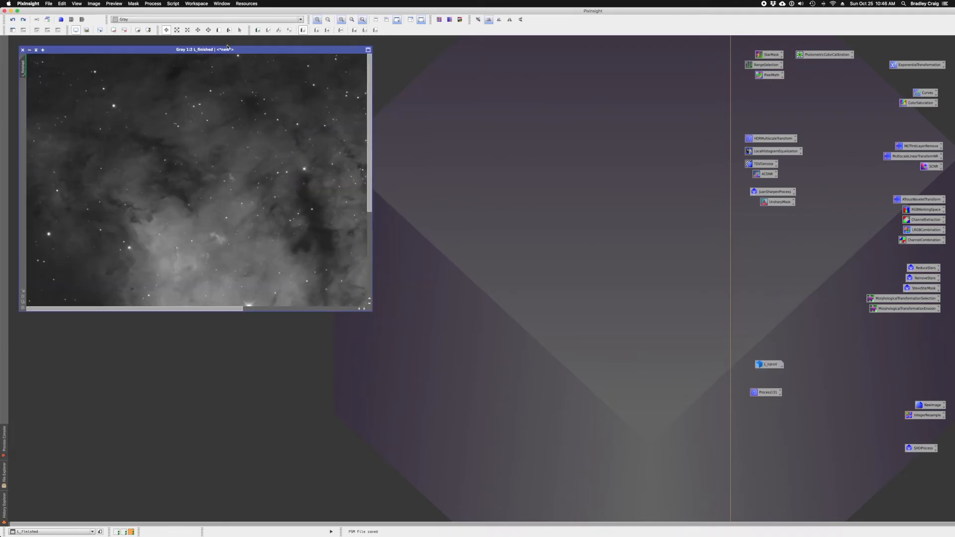
Step: Compare L_finished and L_hdrmt with both images maximised, and review the settings stored in the saved HDRMultiscaleTransform icon
double_click(228, 50)
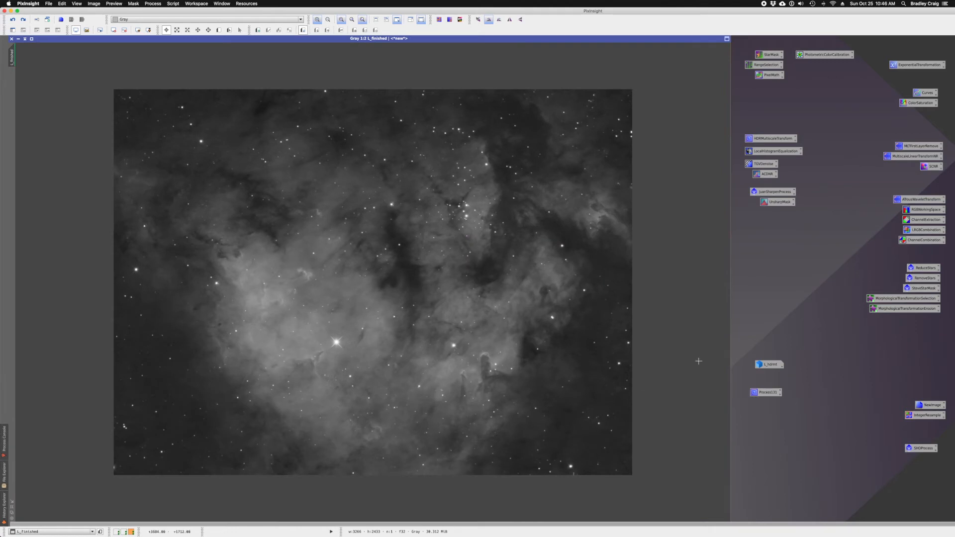
double_click(769, 364)
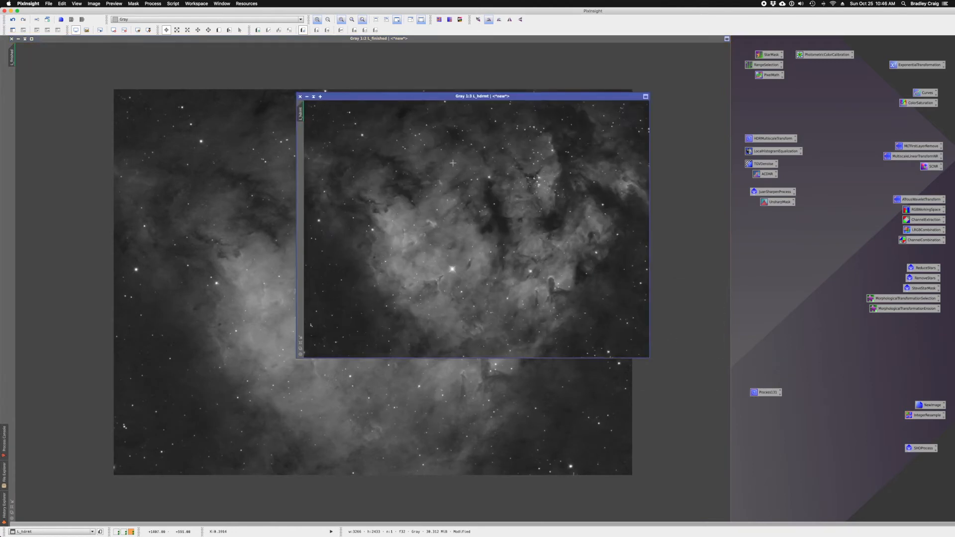
double_click(395, 97)
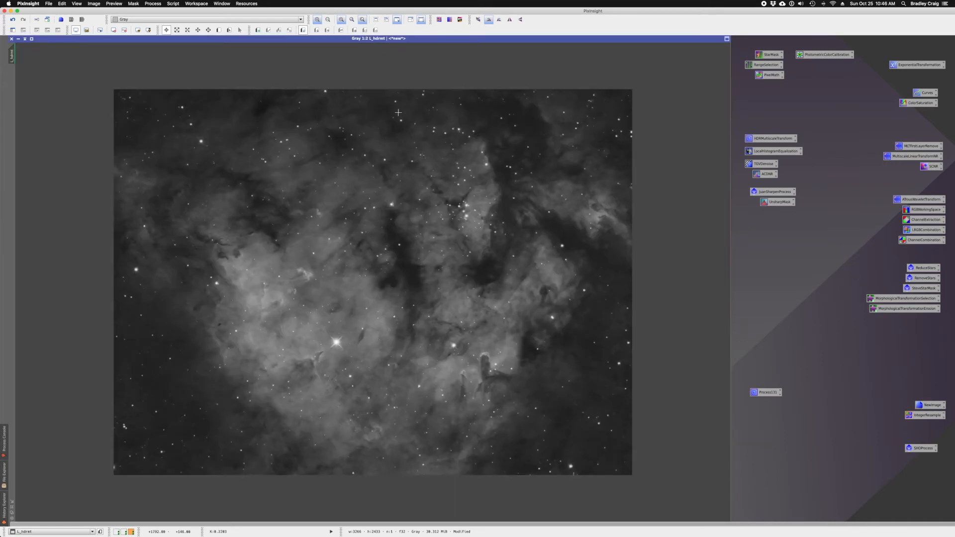
key(super+Page_Down)
key(super+Page_Down)
key(super+Page_Down)
double_click(770, 393)
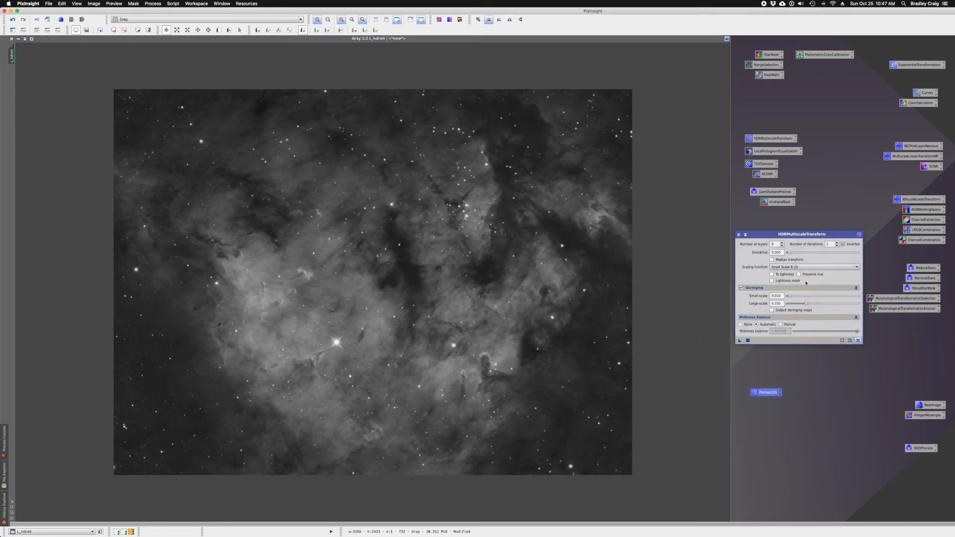
click(739, 235)
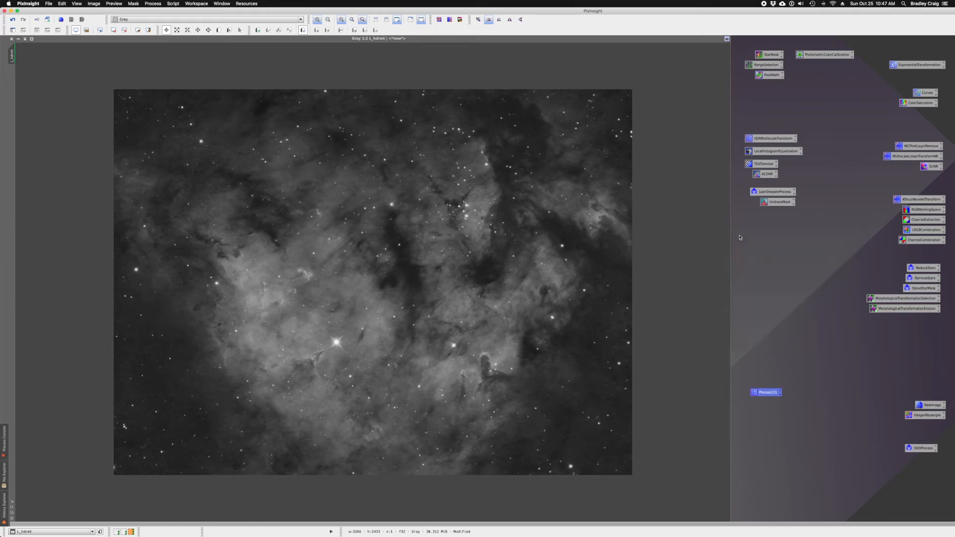
Step: Minimise L_hdrmt to an icon and place that icon below the JuanSharpenProcess and UnsharpMask process icons
click(18, 40)
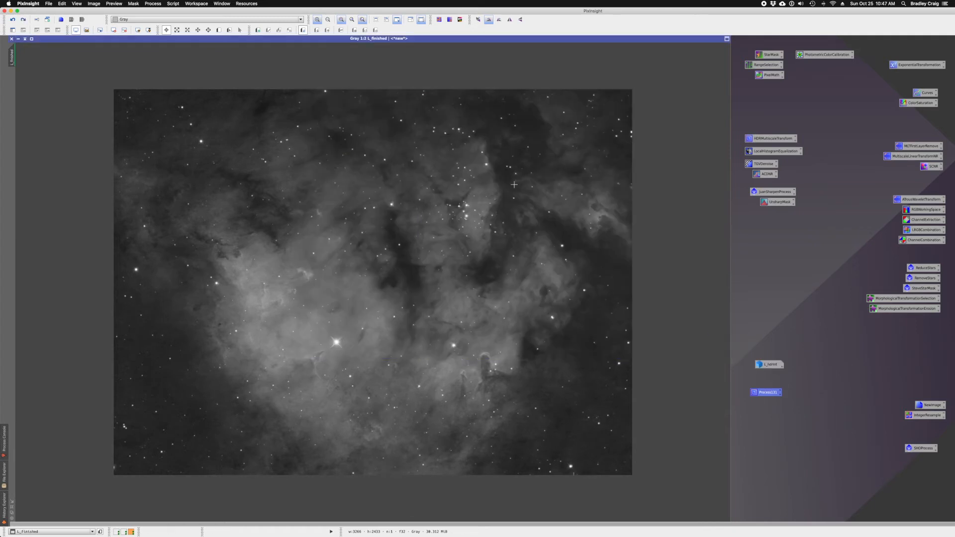
drag(774, 369, 771, 269)
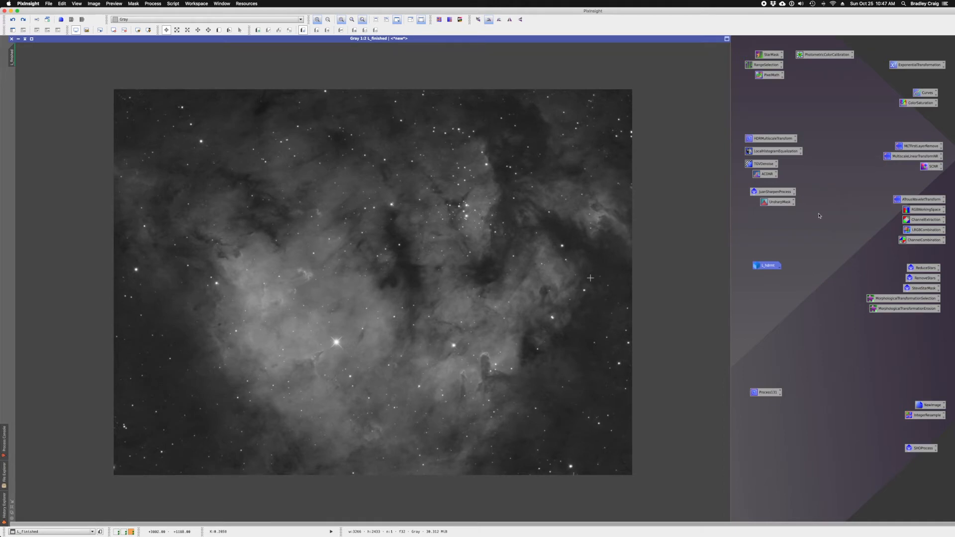
mouse_move(767, 269)
Step: Find the decon_mask image and move it to the workspace that holds L_finished, and switch to that workspace
click(36, 532)
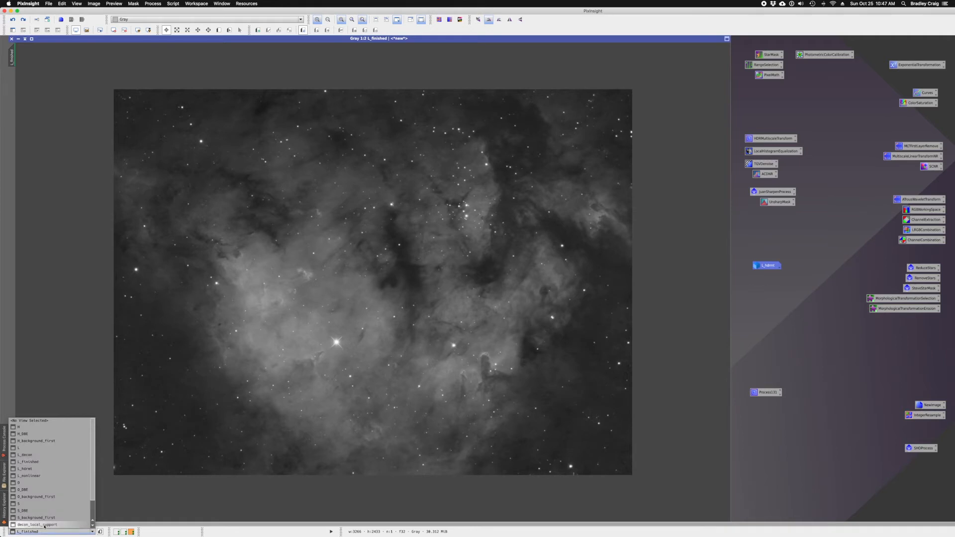
scroll(50, 481, down, 1)
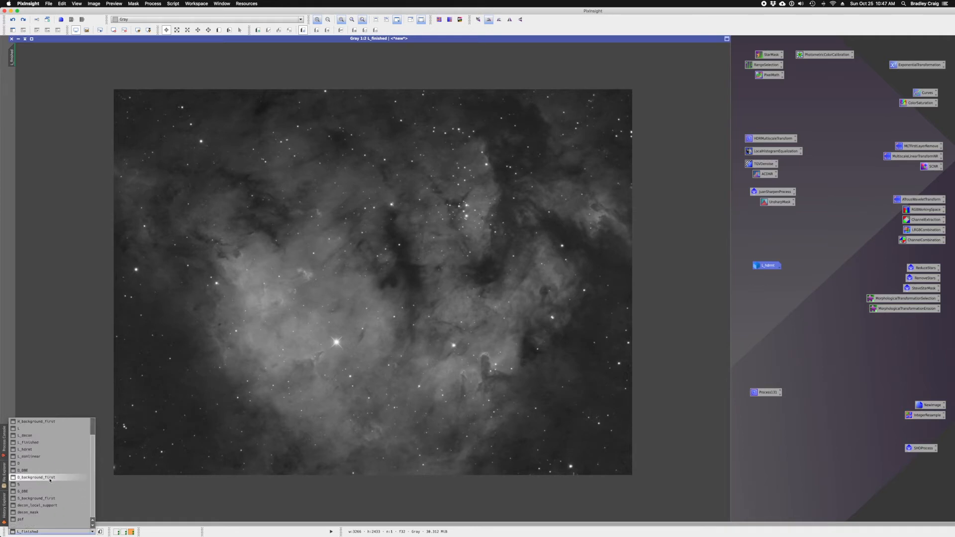
click(50, 513)
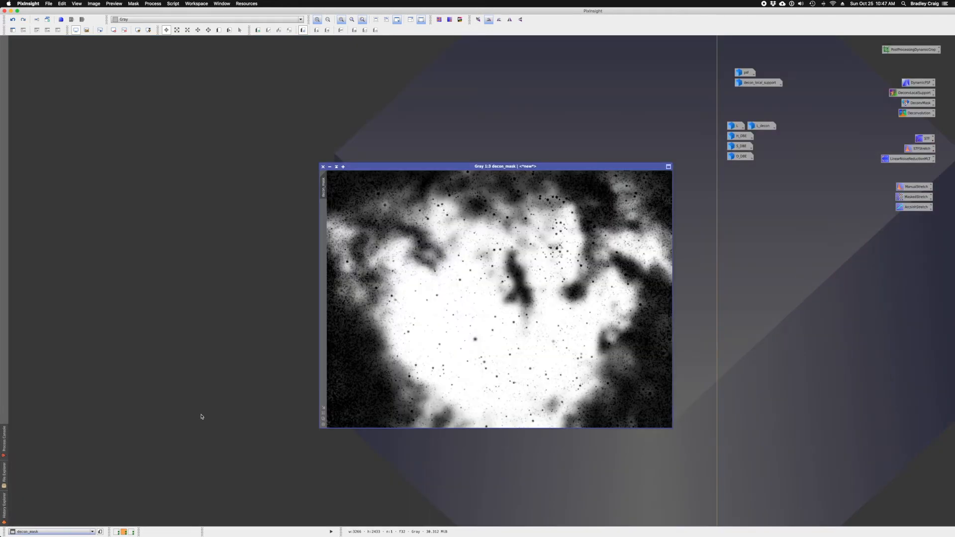
right_click(427, 166)
mouse_move(464, 172)
click(502, 187)
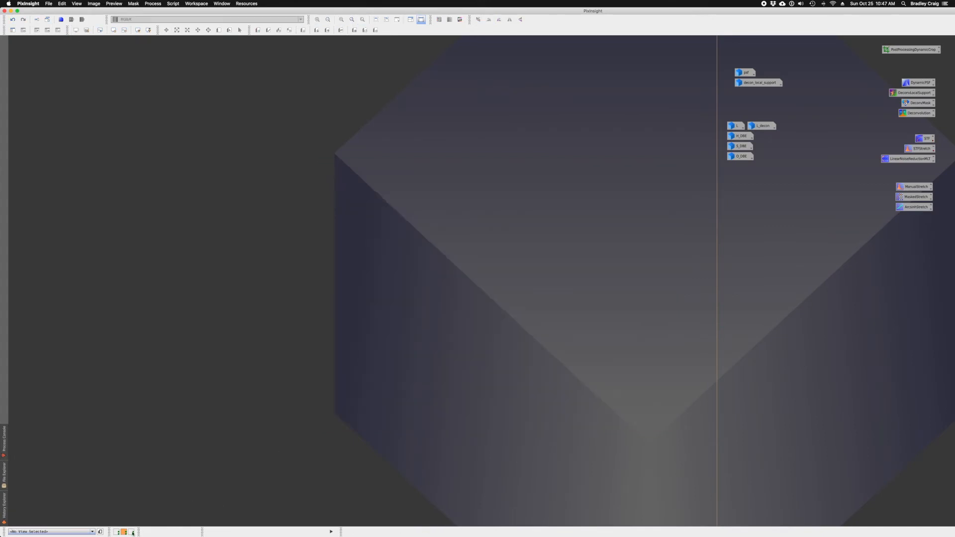
click(132, 531)
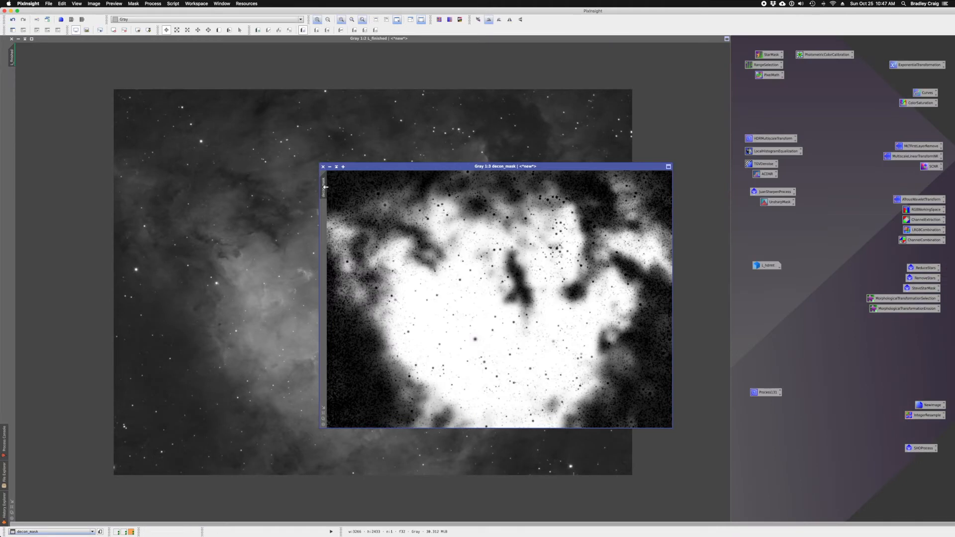
Step: Apply decon_mask as a mask to L_finished, stow the mask image as an icon, and hide the red mask overlay
drag(324, 187, 8, 106)
click(330, 167)
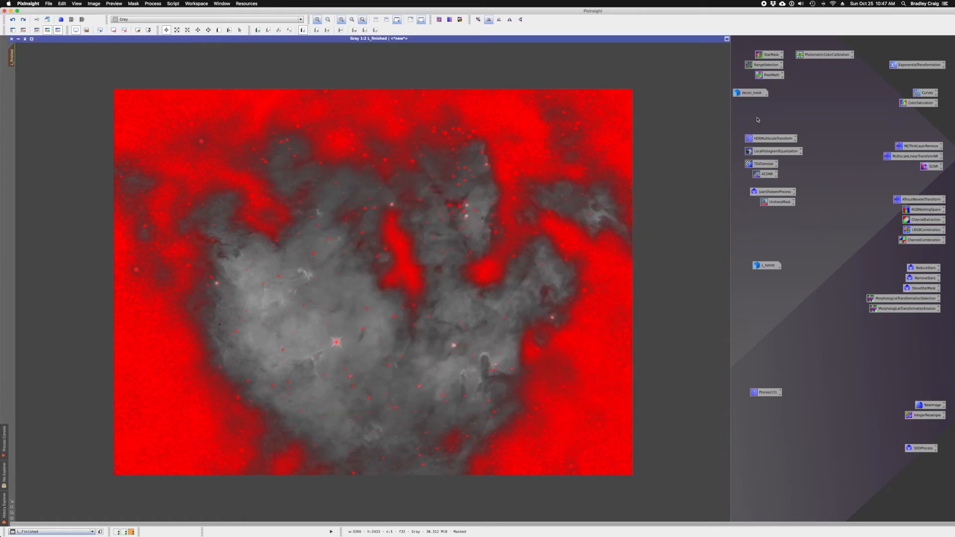
drag(751, 97, 823, 232)
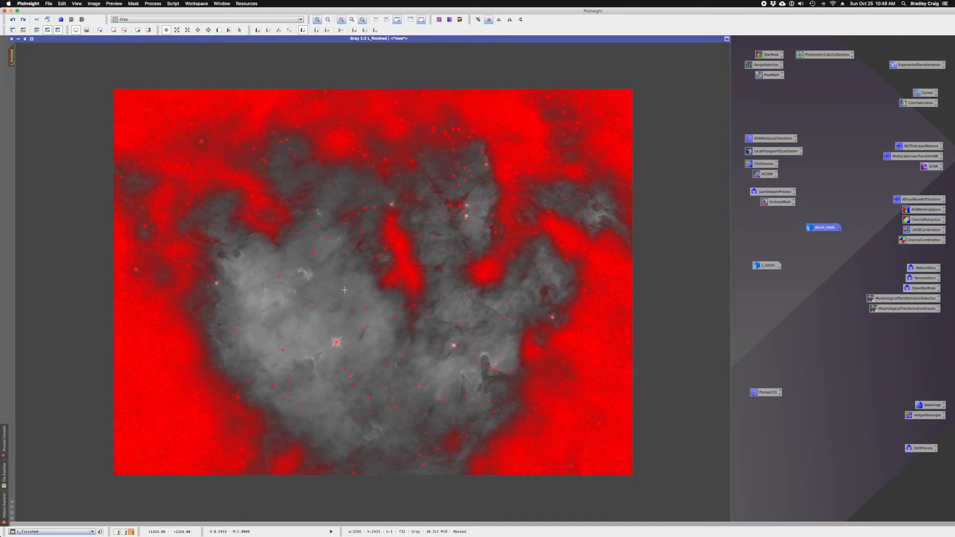
click(58, 30)
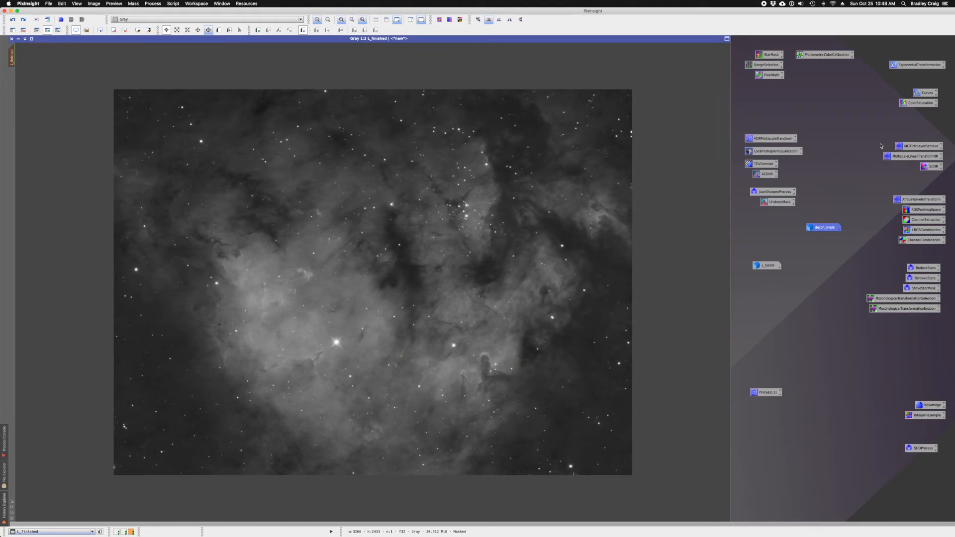
Step: Load PixelMath with the expression start ($T*0.50)+( and open it in the expression editor
double_click(772, 75)
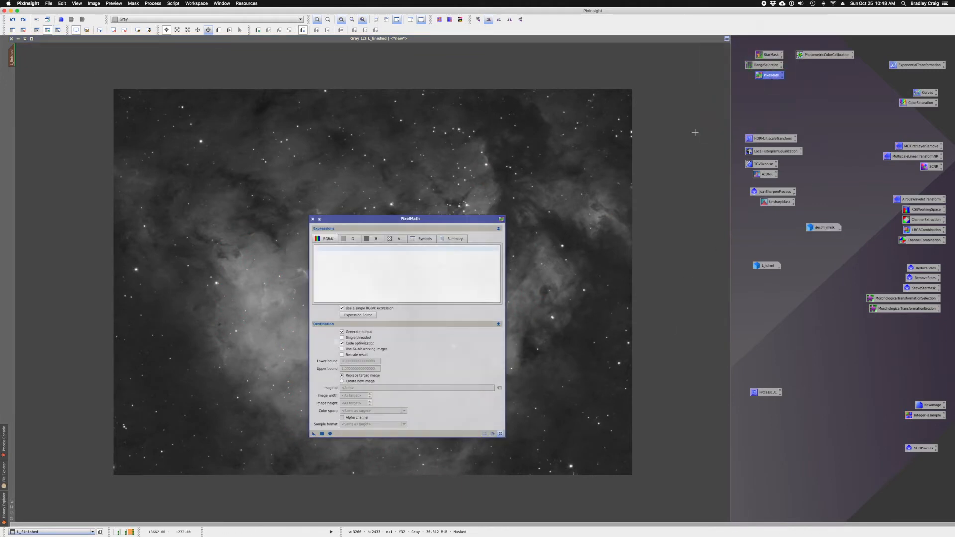
drag(366, 222, 786, 265)
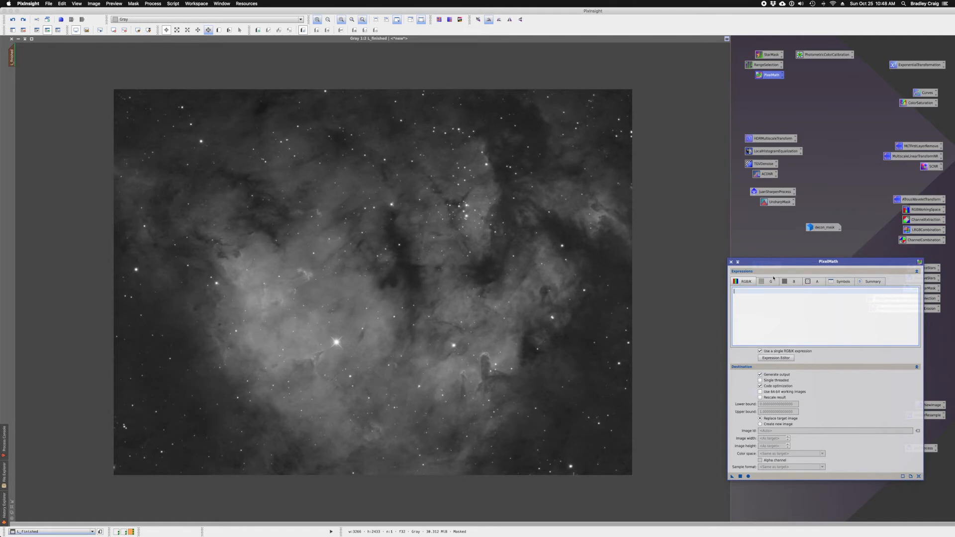
drag(763, 264, 781, 276)
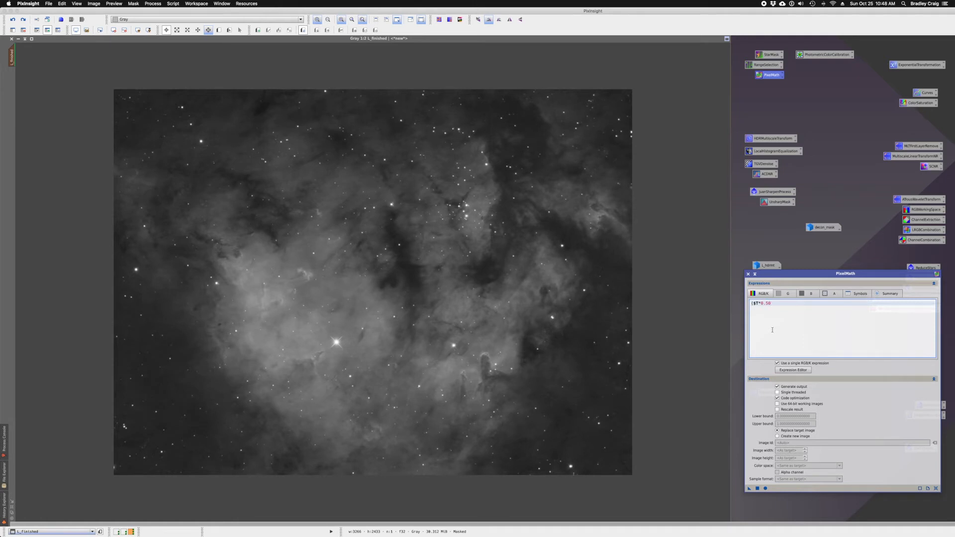
text(+()
click(796, 369)
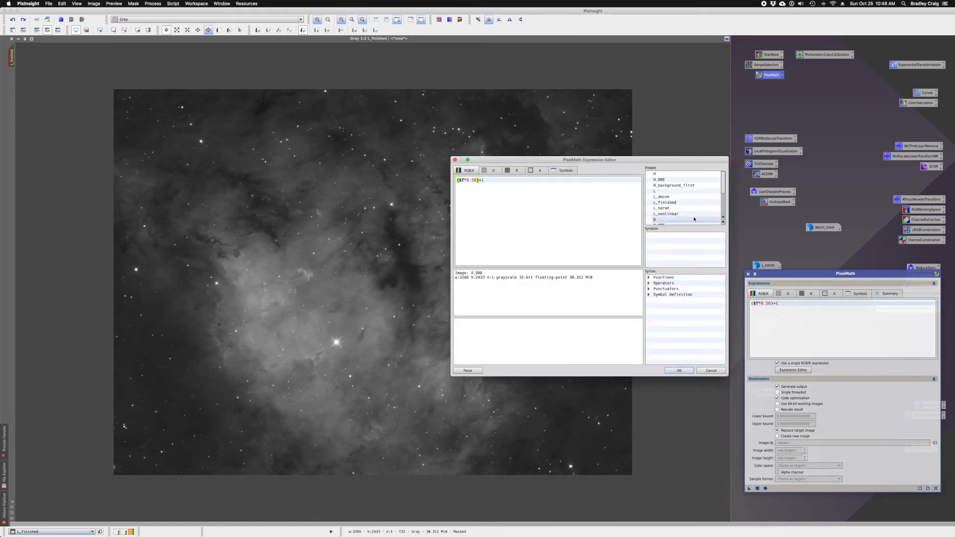
double_click(695, 208)
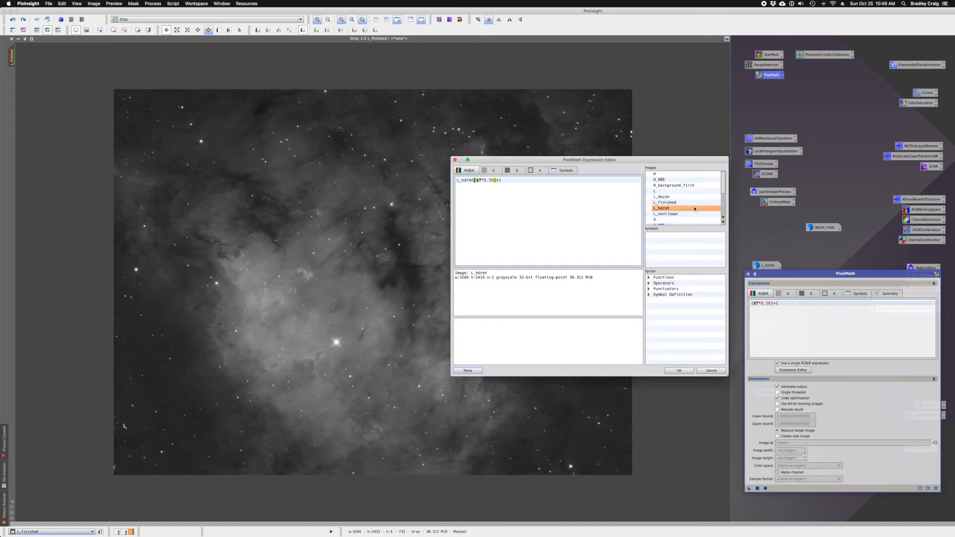
key(BackSpace)
key(BackSpace)
key(BackSpace)
key(BackSpace)
key(BackSpace)
key(BackSpace)
key(BackSpace)
Step: Complete the expression as ($T*0.50)+(L_hdrmt*.50), check its syntax and accept it
double_click(666, 209)
text(*0.5)
key(BackSpace)
click(465, 372)
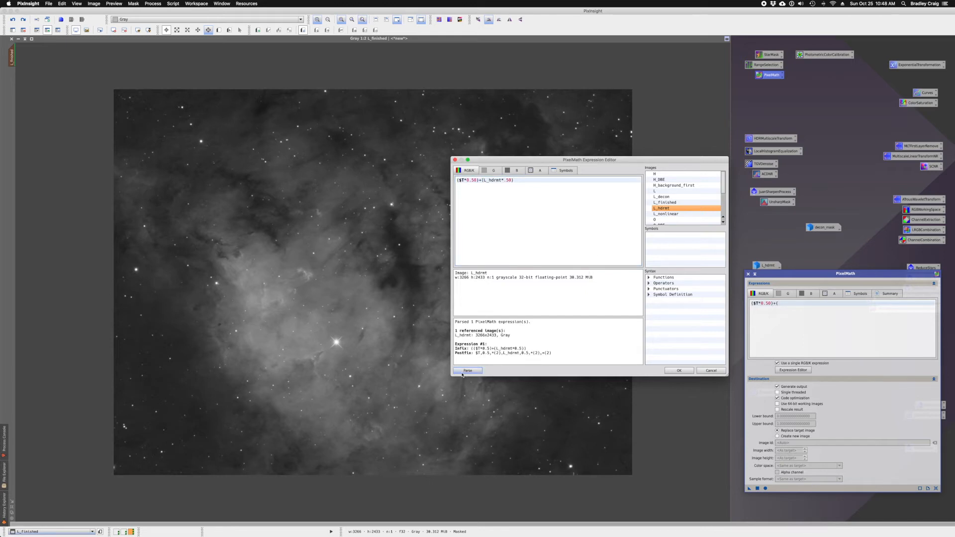
click(679, 371)
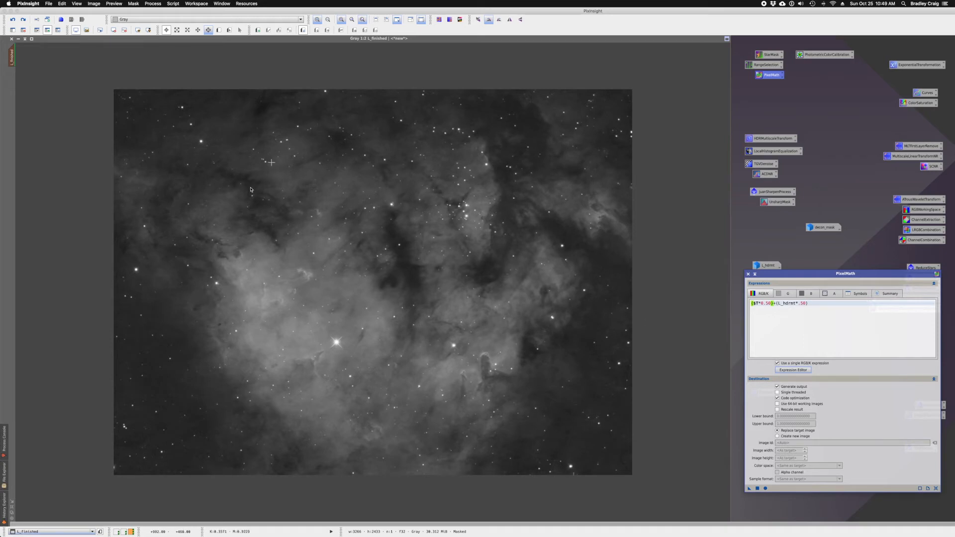
Step: Apply the PixelMath blend to L_finished, compare the image before and after, keep the blend, and restore the image window from full size
drag(750, 488, 380, 373)
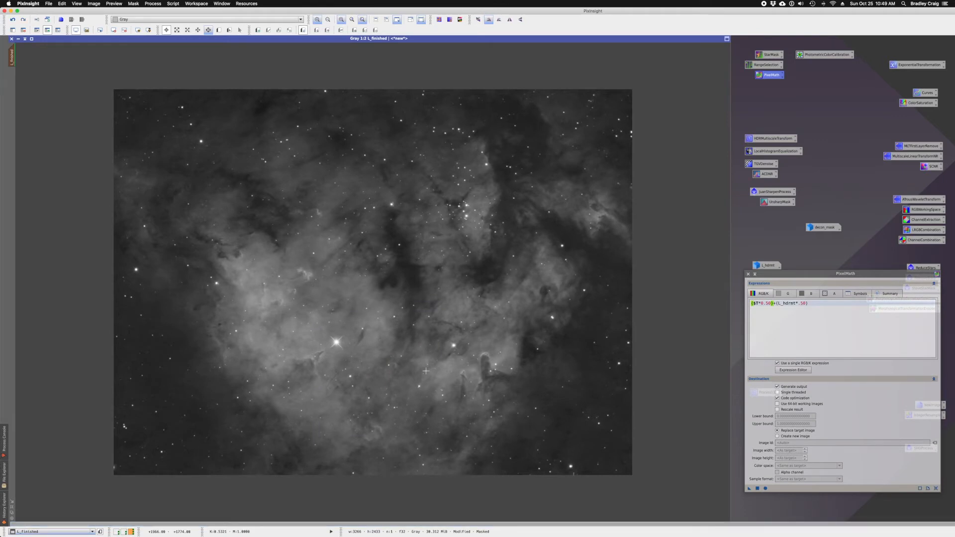
scroll(426, 371, up, 1)
scroll(426, 371, down, 2)
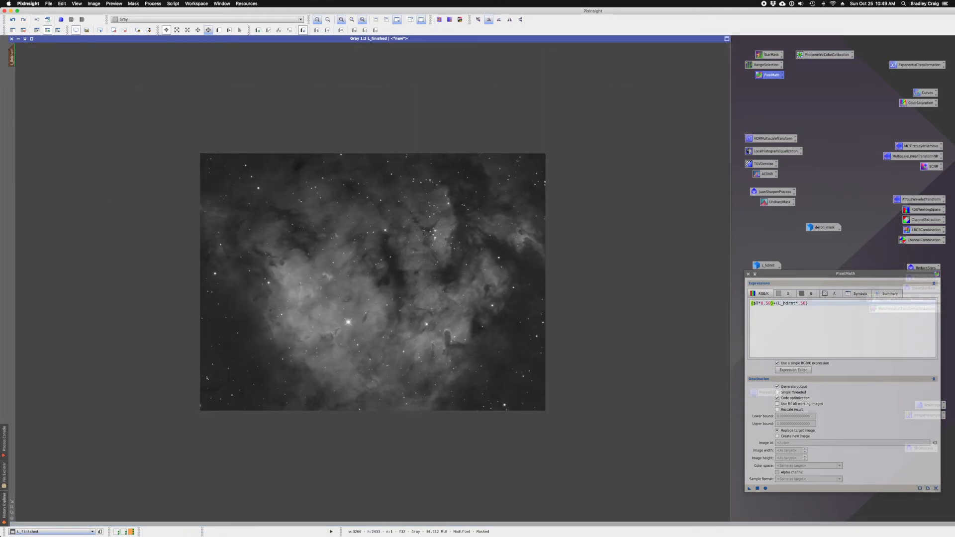
click(12, 19)
click(25, 19)
scroll(327, 198, up, 1)
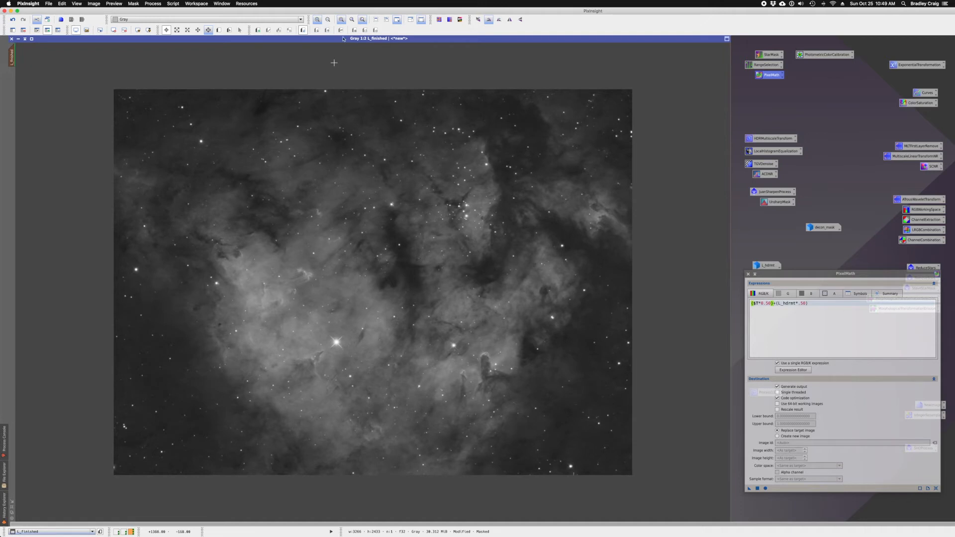
double_click(325, 41)
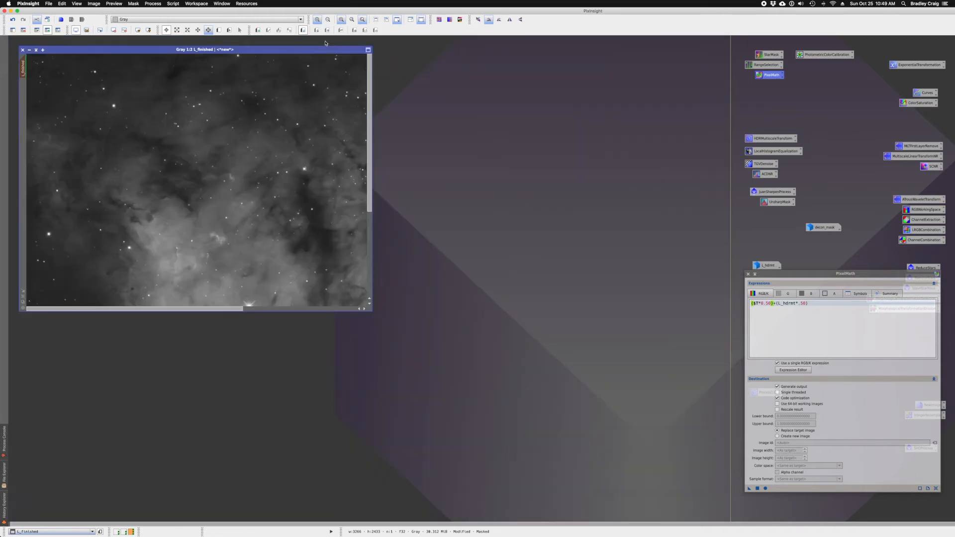
Step: Open the L_hdrmt image from its icon and enlarge both L_finished and L_hdrmt to fill the workspace
drag(760, 270, 773, 269)
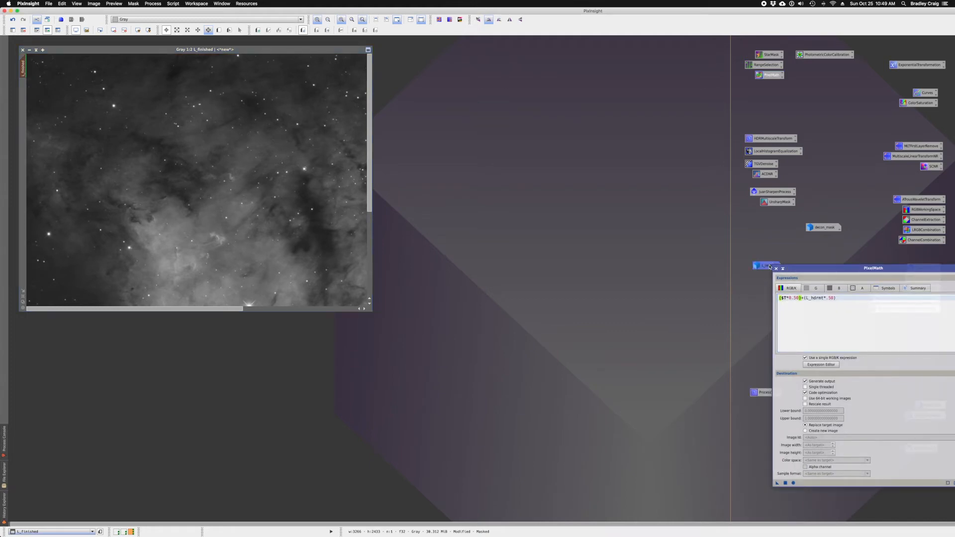
double_click(771, 266)
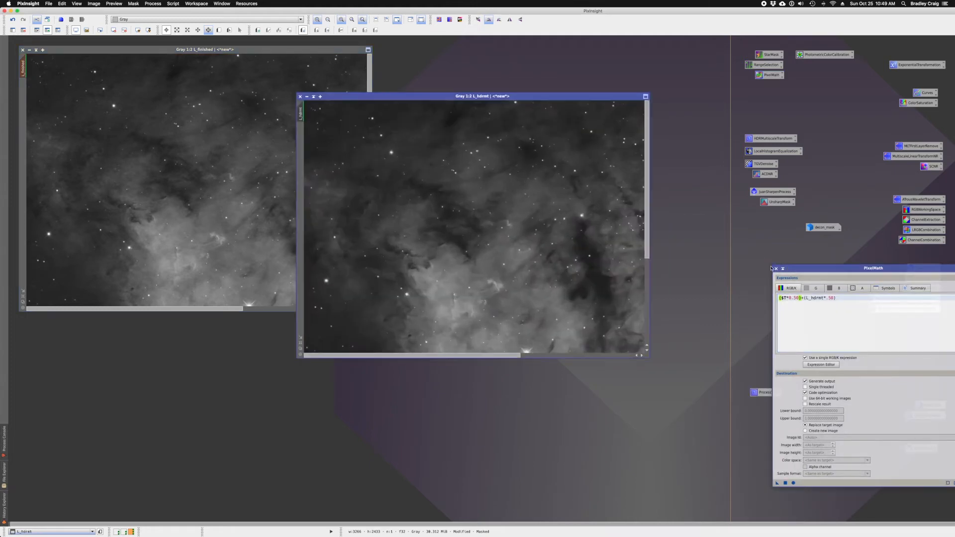
double_click(291, 52)
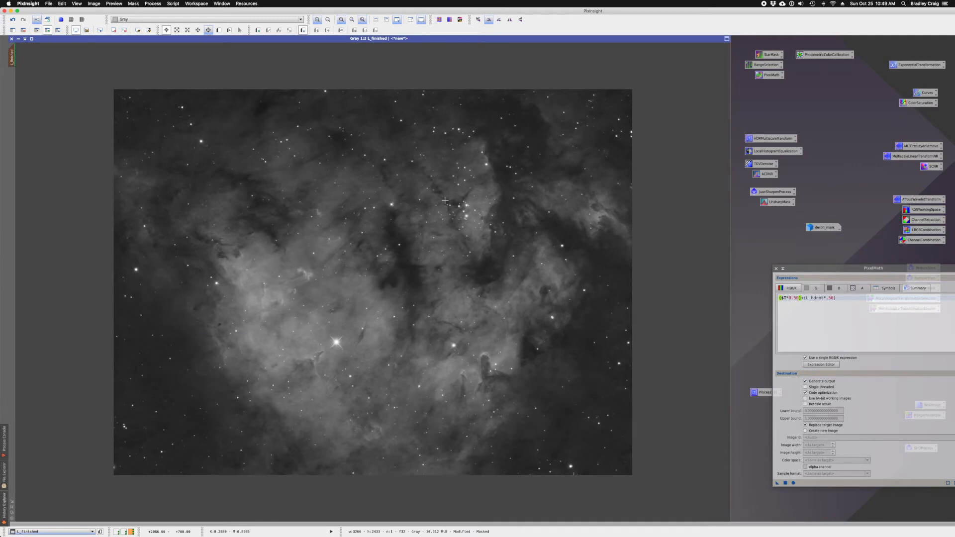
key(ctrl+Tab)
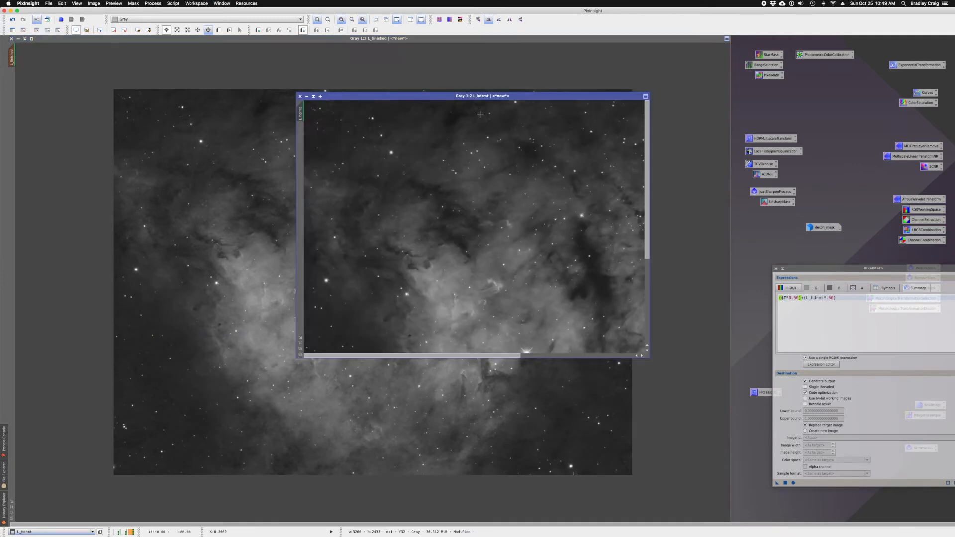
double_click(478, 97)
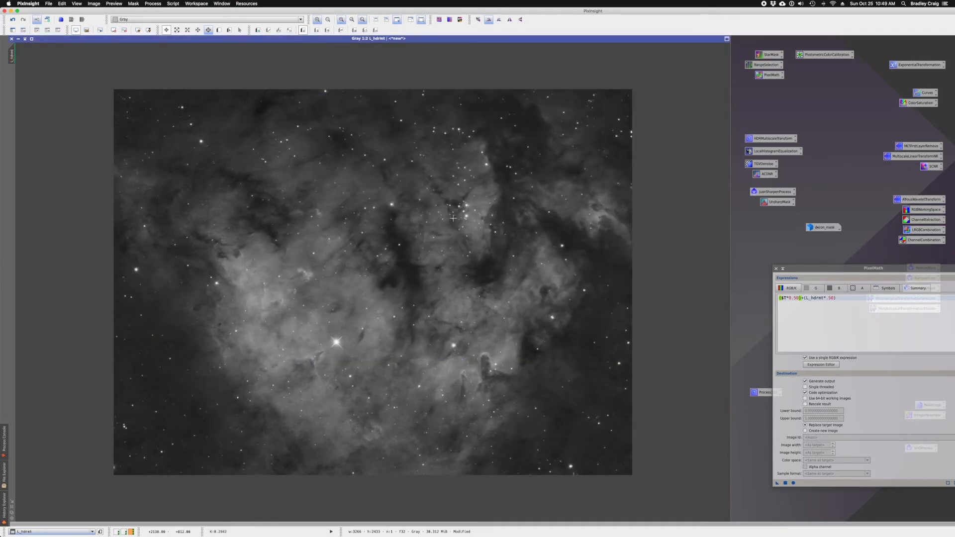
Step: Compare the blended L_finished with L_hdrmt by switching repeatedly between the two images
key(ctrl+Tab)
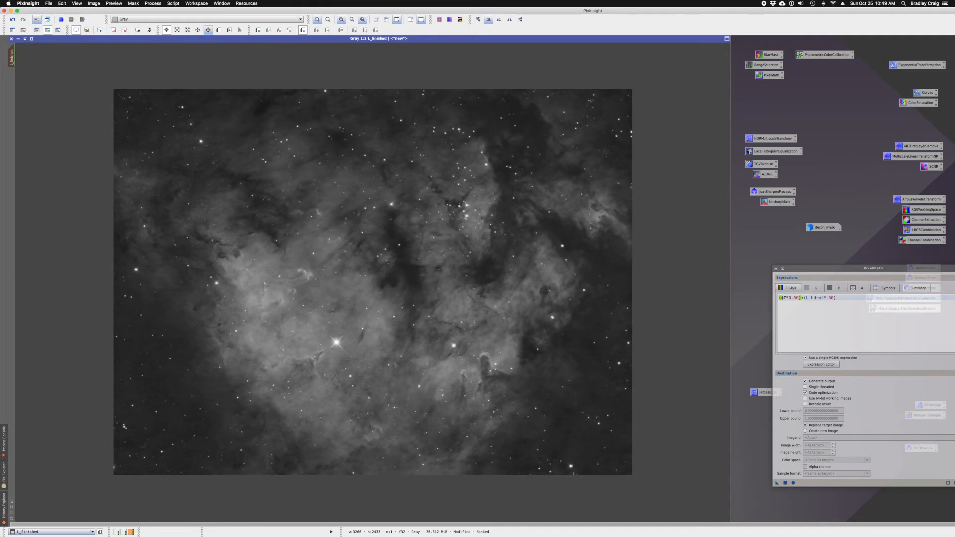
key(ctrl+Tab)
key(ctrl+Tab)
key(ctrl+Tab)
key(ctrl+Tab)
key(ctrl+Tab)
key(ctrl+Tab)
key(ctrl+Tab)
key(ctrl+Tab)
key(ctrl+Tab)
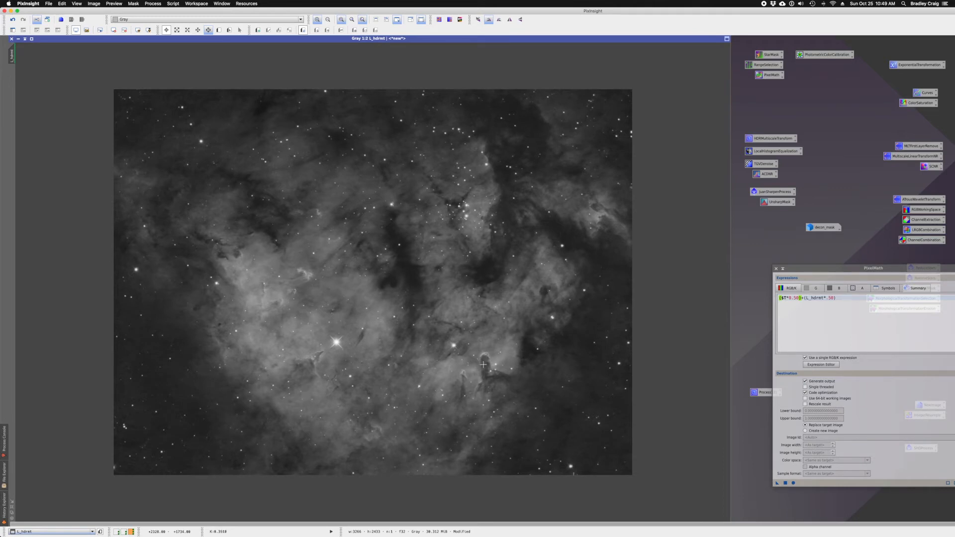
Step: Return to the L_finished image and undo its half-and-half PixelMath blend
drag(814, 270, 786, 252)
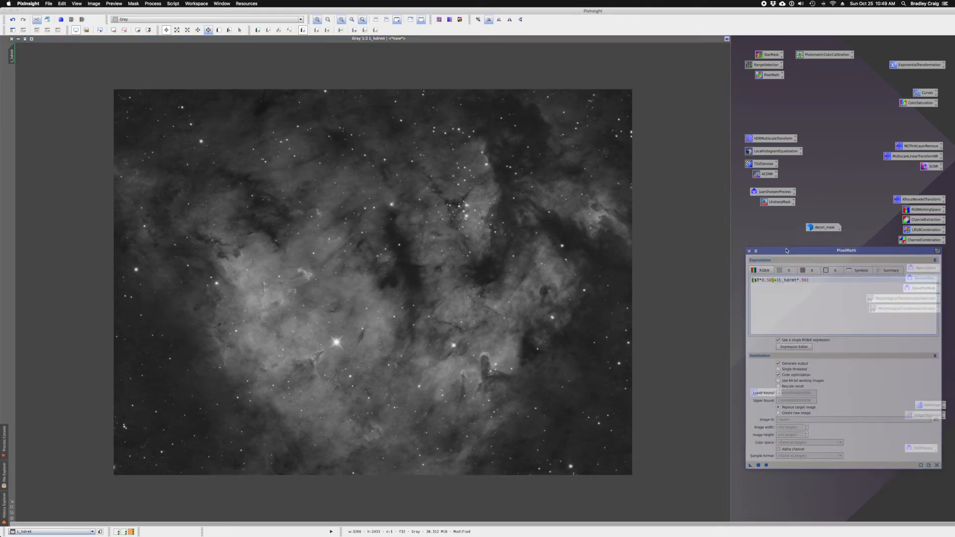
click(84, 58)
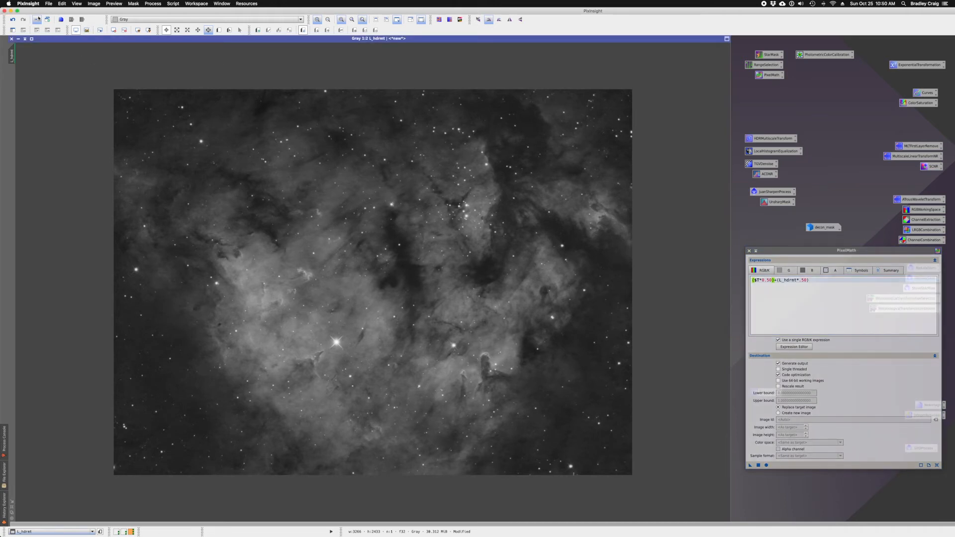
key(super+Page_Down)
click(47, 30)
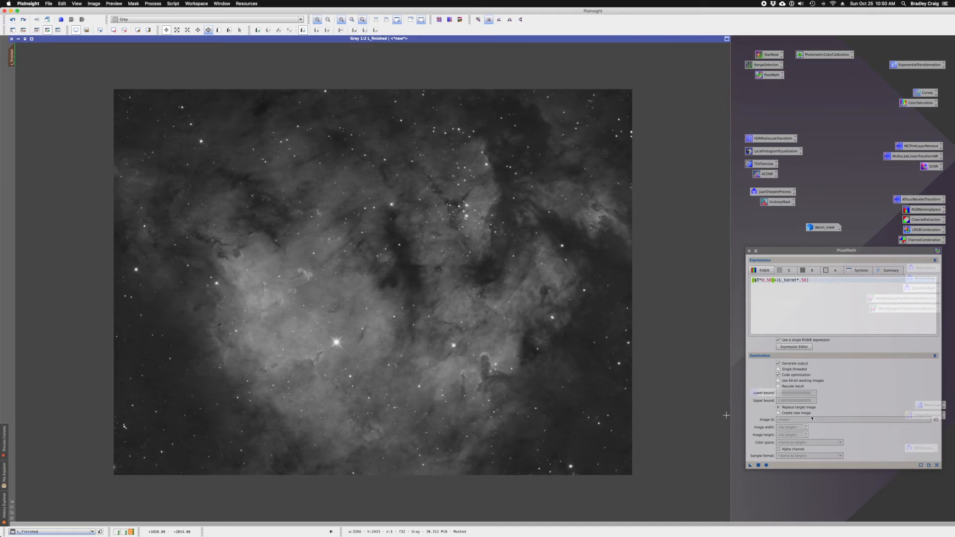
Step: Reweight the PixelMath expression to ($T*0.8)+(L_hdrmt*.20) and apply it to L_finished
click(773, 281)
key(BackSpace)
key(BackSpace)
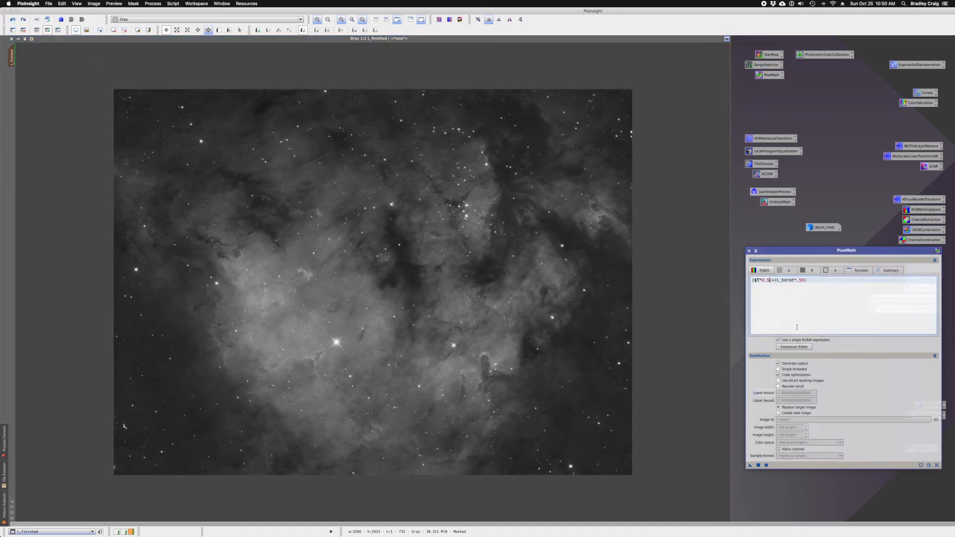
text(8)
drag(750, 465, 393, 345)
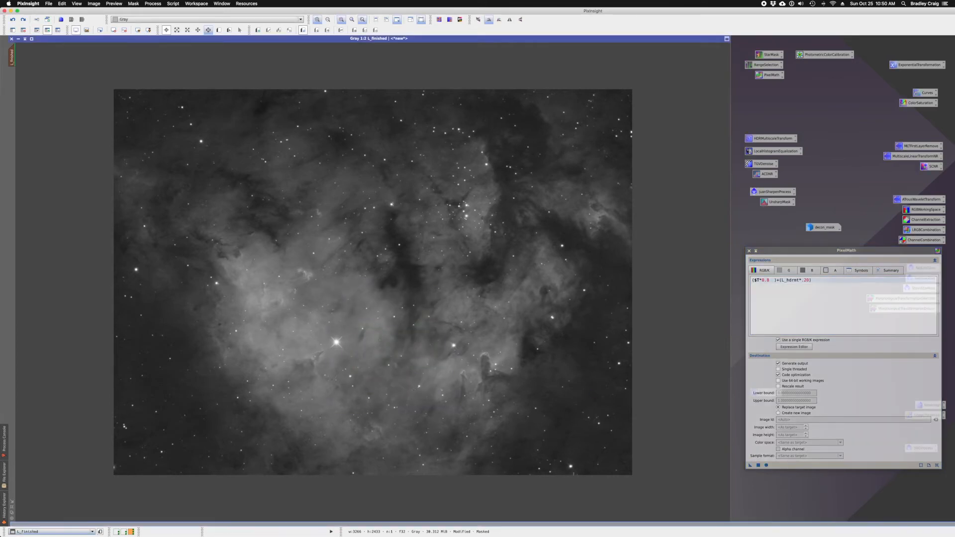
Step: Compare L_finished with and without the 80/20 blend, and undo the blend
key(super+Page_Down)
key(super+Page_Up)
key(super+Page_Down)
key(super+Page_Up)
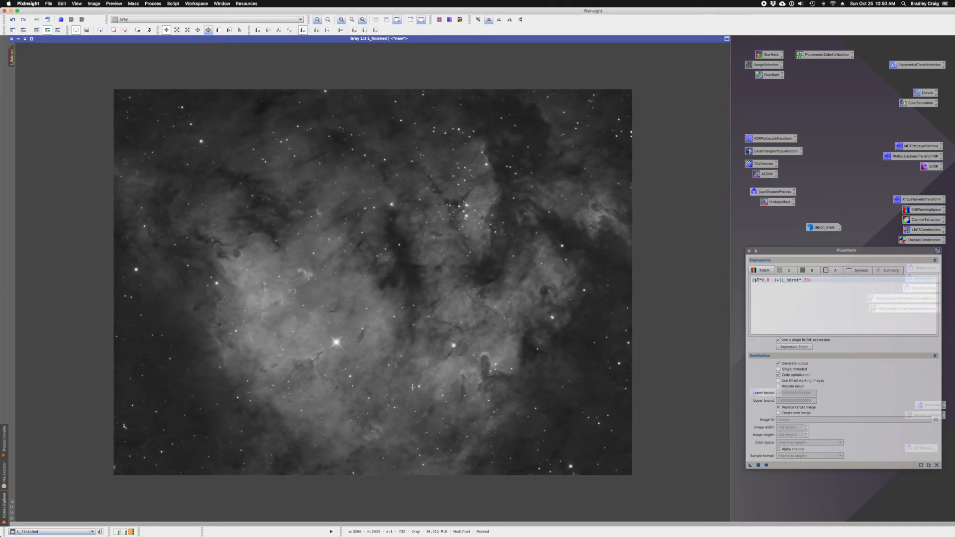
key(super+Page_Down)
key(super+Page_Up)
click(12, 20)
click(23, 20)
click(13, 21)
click(23, 21)
click(13, 20)
Step: Change the PixelMath expression to ($T*0.6)+(L_hdrmt*.40) and apply it to L_finished
click(807, 281)
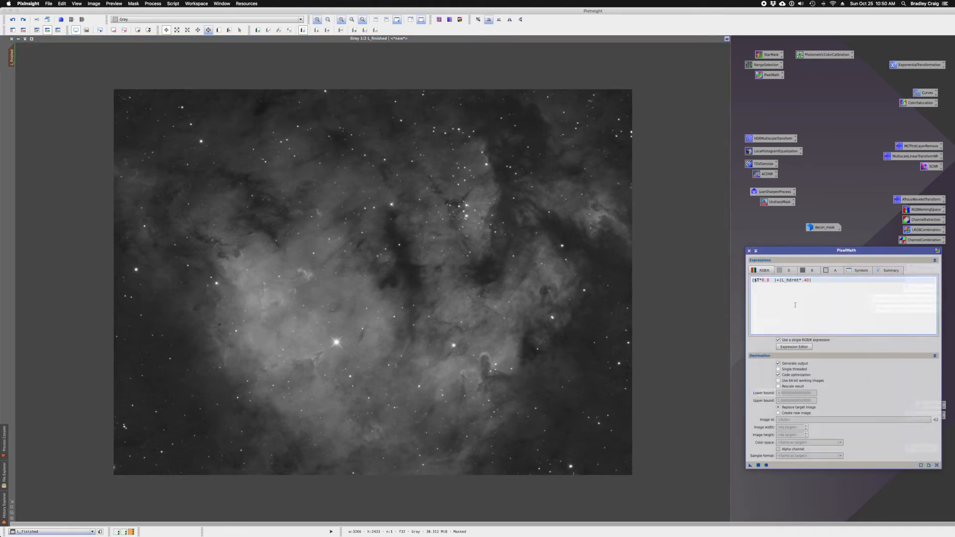
text(00)
key(BackSpace)
key(BackSpace)
key(BackSpace)
text(6)
key(BackSpace)
drag(751, 466, 422, 331)
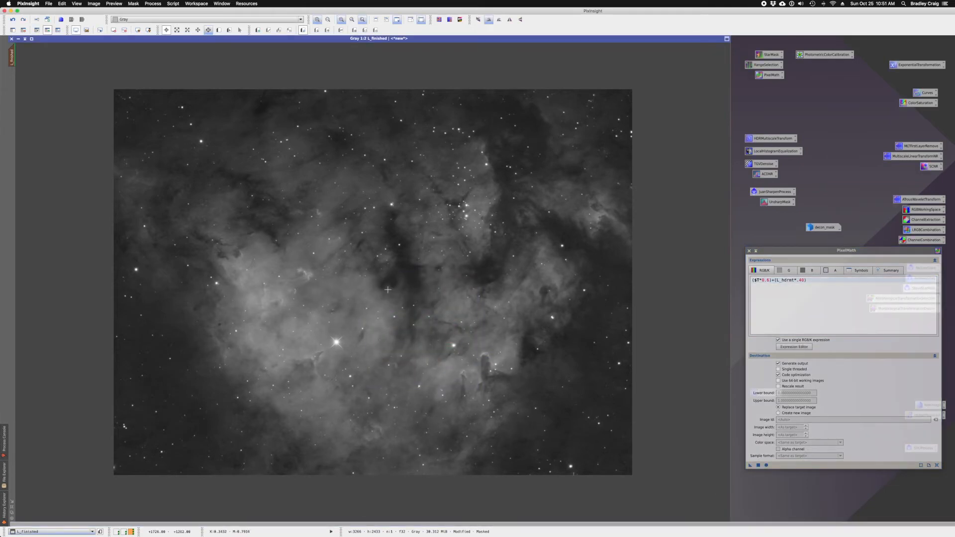
Step: Compare L_finished before and after the 60/40 blend, and undo the blend
click(12, 21)
click(22, 20)
click(12, 20)
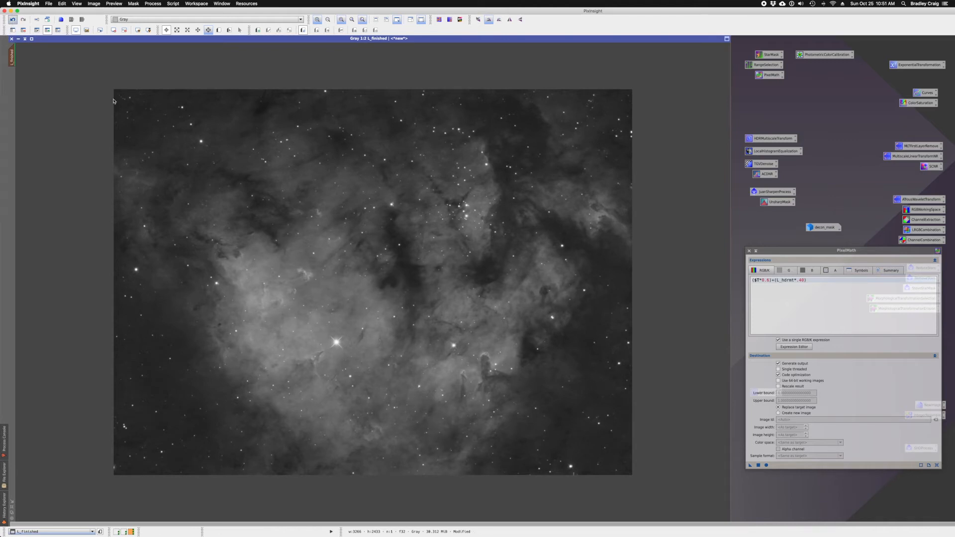
Step: Set the PixelMath expression to ($T*0.7)+(L_hdrmt*.30) and apply it to L_finished
click(769, 282)
key(BackSpace)
text(6)
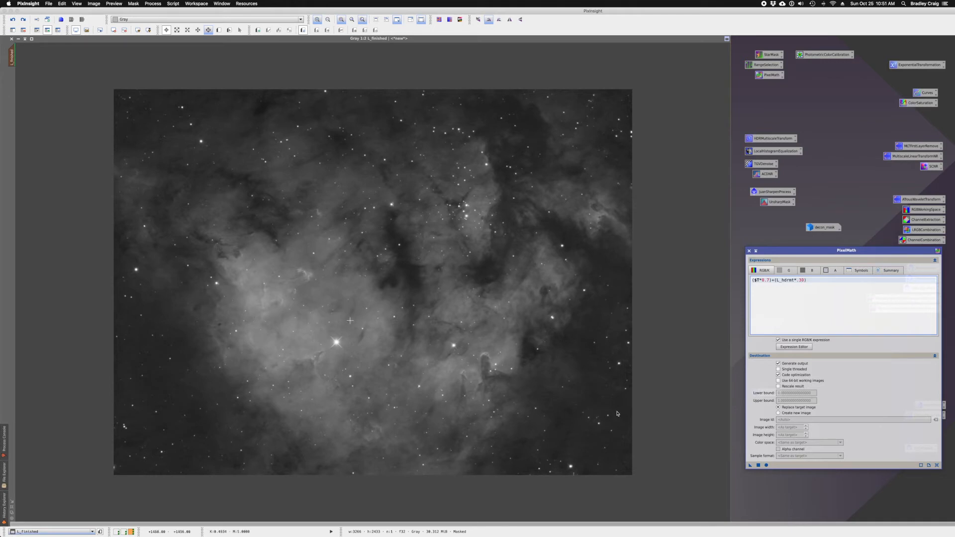
drag(751, 465, 481, 359)
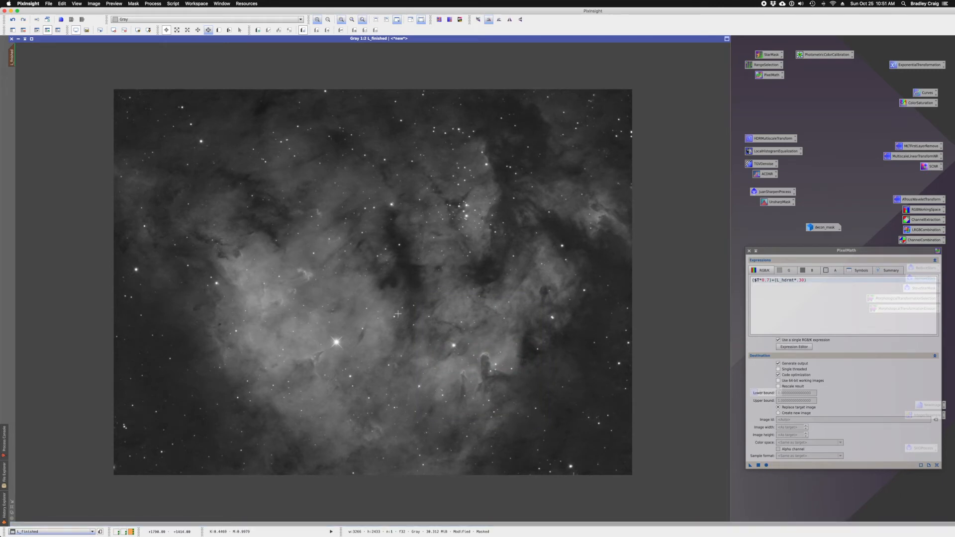
Step: Close PixelMath and remove the decon mask from L_finished
drag(766, 252, 763, 252)
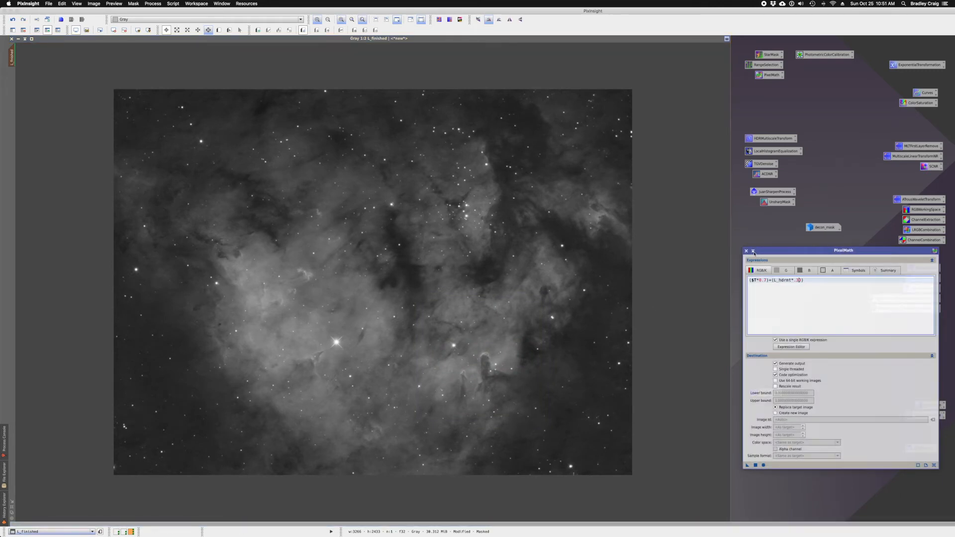
click(747, 251)
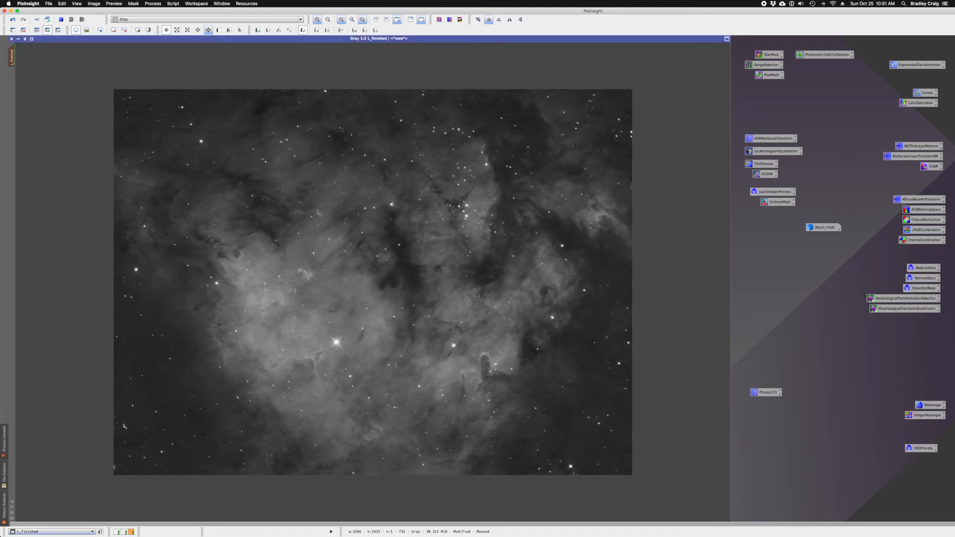
click(25, 31)
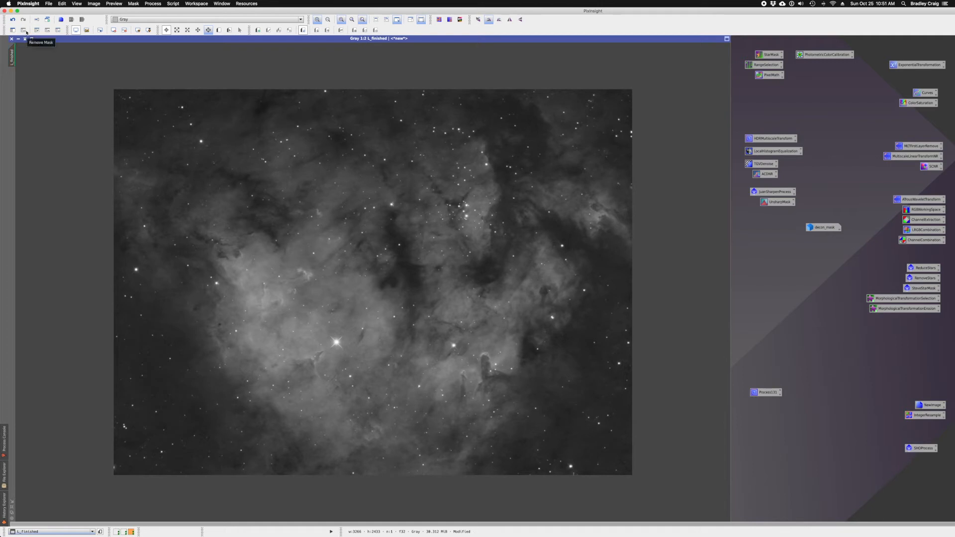
Step: Examine how decon_mask covers the nebula and stars, and stow the mask image as an icon again
double_click(827, 228)
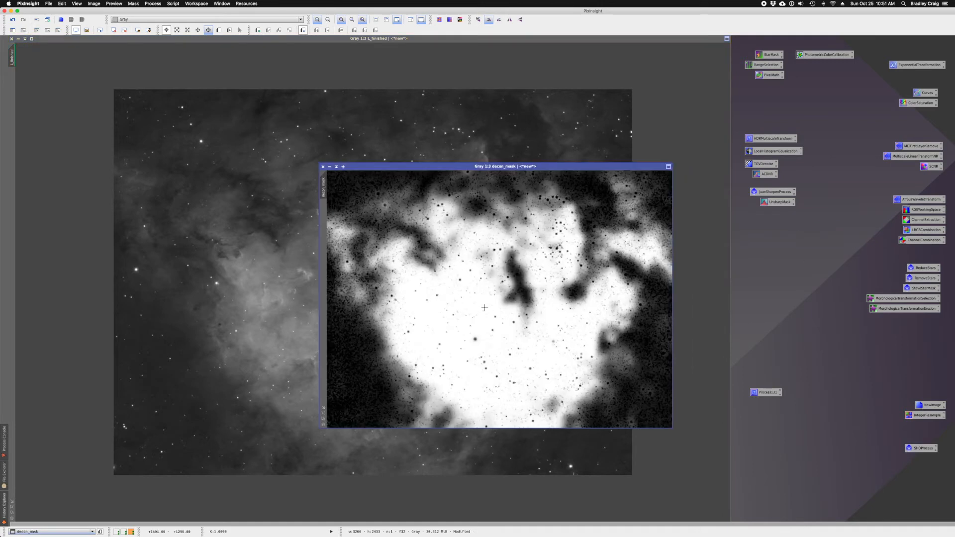
mouse_move(432, 311)
mouse_down()
mouse_move(481, 360)
mouse_move(430, 312)
mouse_up()
click(330, 167)
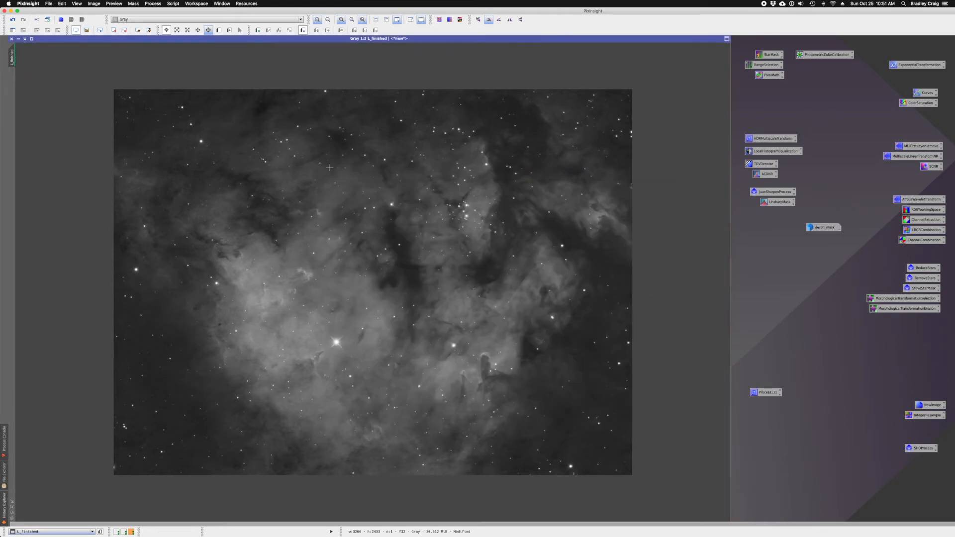
Step: Open the DSOMask script for L_finished, set its percent gray to 0.25 and have the mask applied
click(176, 7)
mouse_move(238, 68)
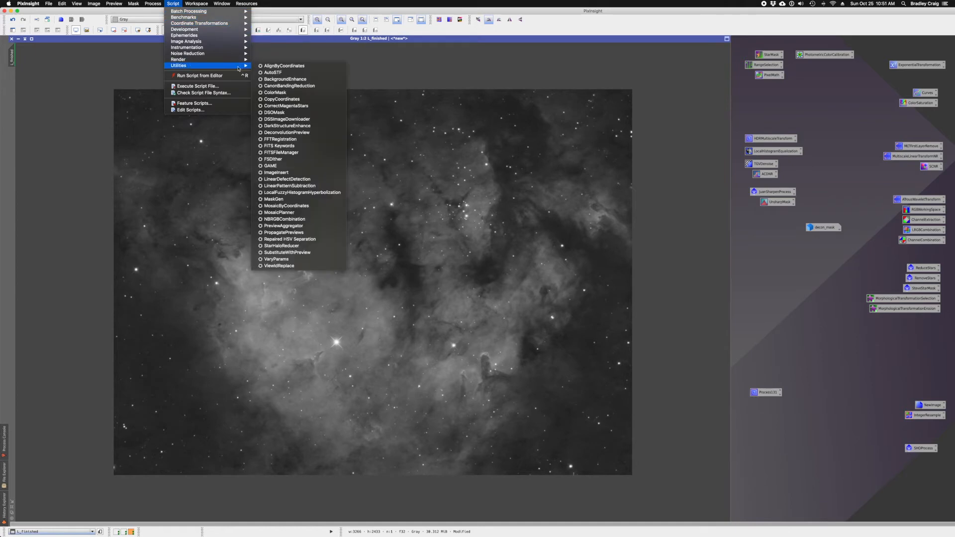
click(274, 112)
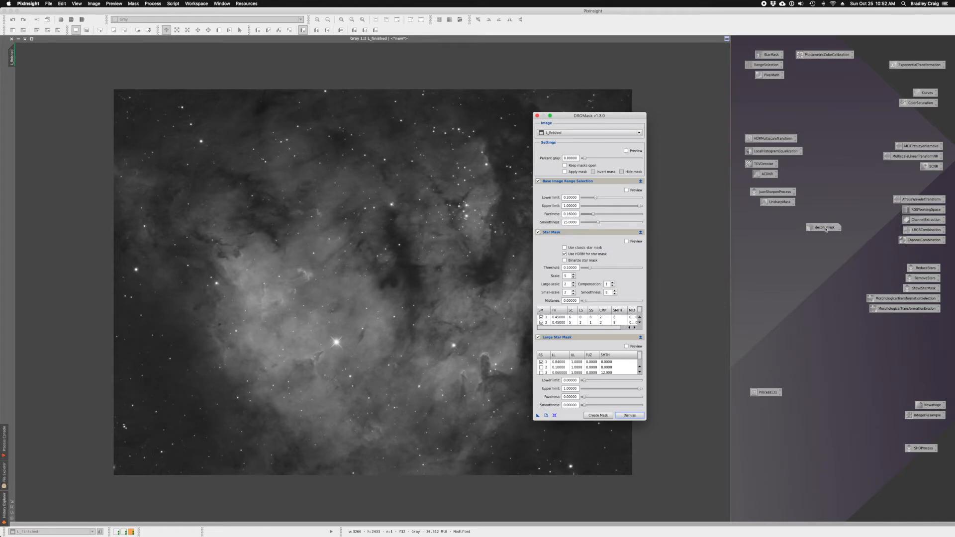
click(587, 160)
drag(587, 159, 593, 159)
drag(594, 159, 600, 159)
Step: Preview the DSOMask on L_finished both normally and inverted, leave it uninverted, and turn the preview off
click(632, 153)
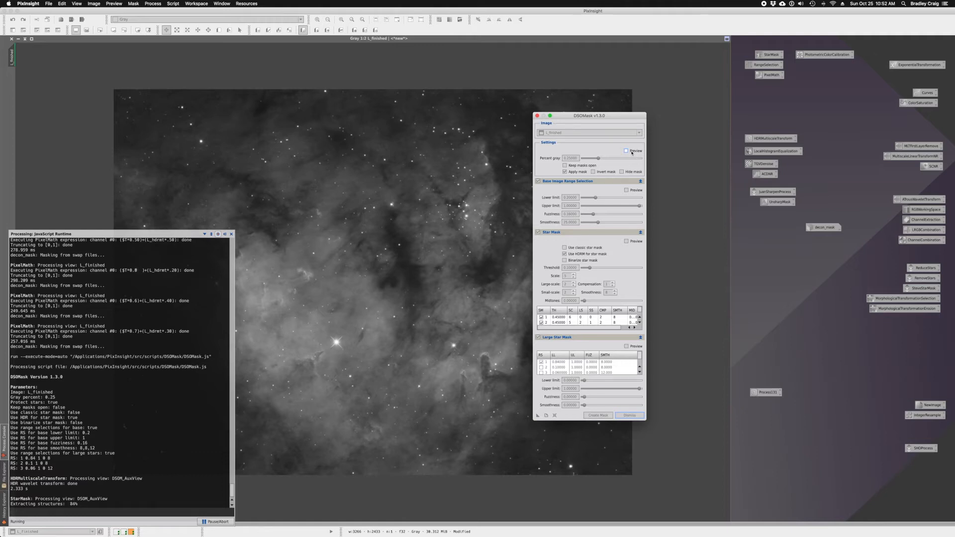
click(632, 151)
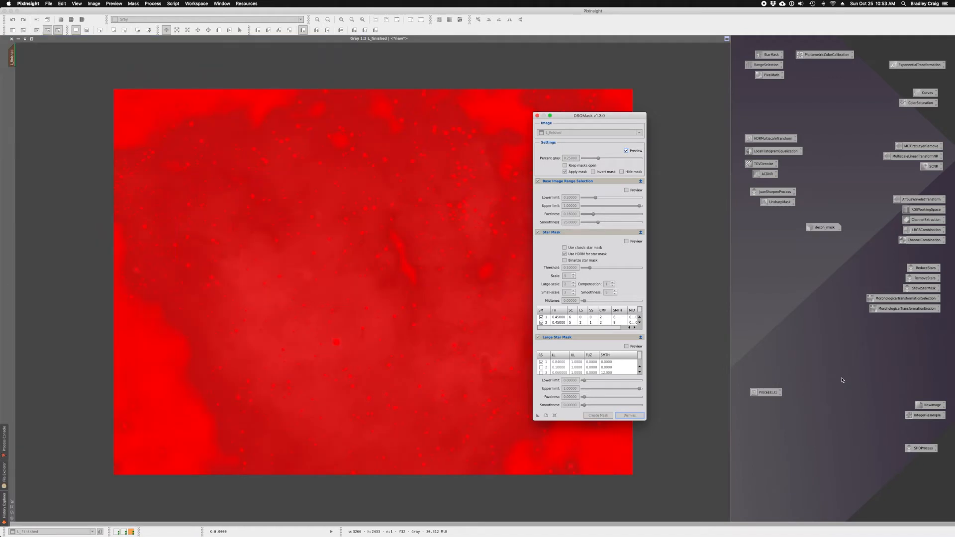
click(593, 172)
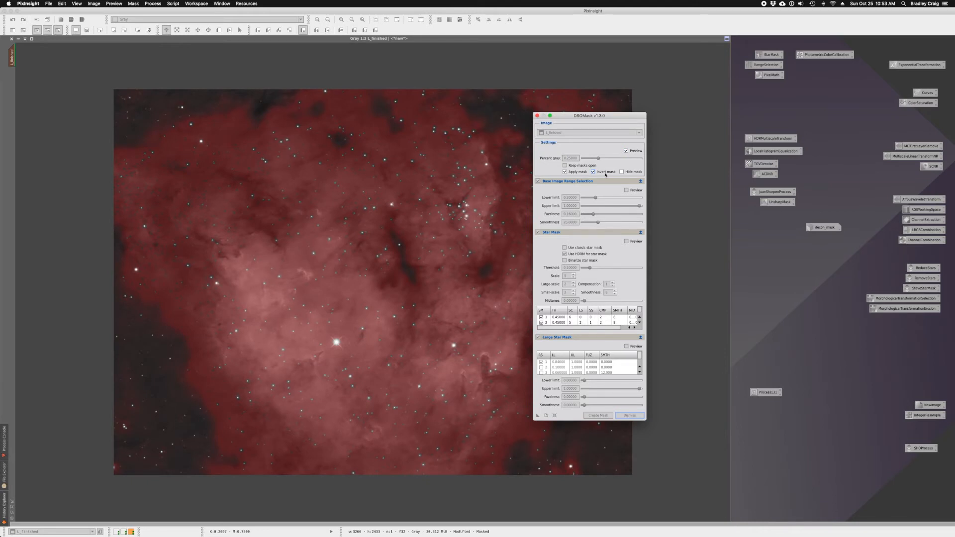
click(606, 172)
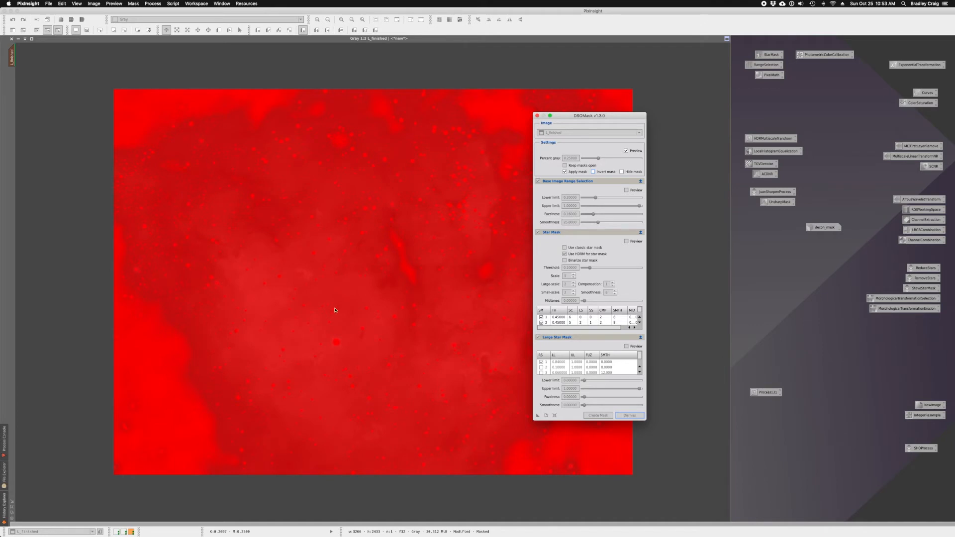
click(626, 151)
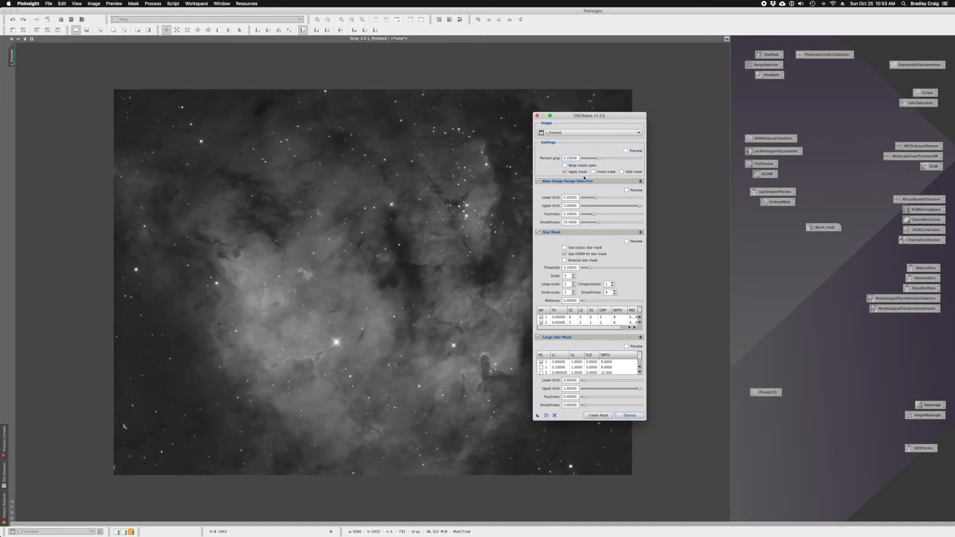
Step: Set percent gray to 0.20, create the mask on L_finished, dismiss DSOMask, and hide the red mask overlay
key(Return)
click(601, 415)
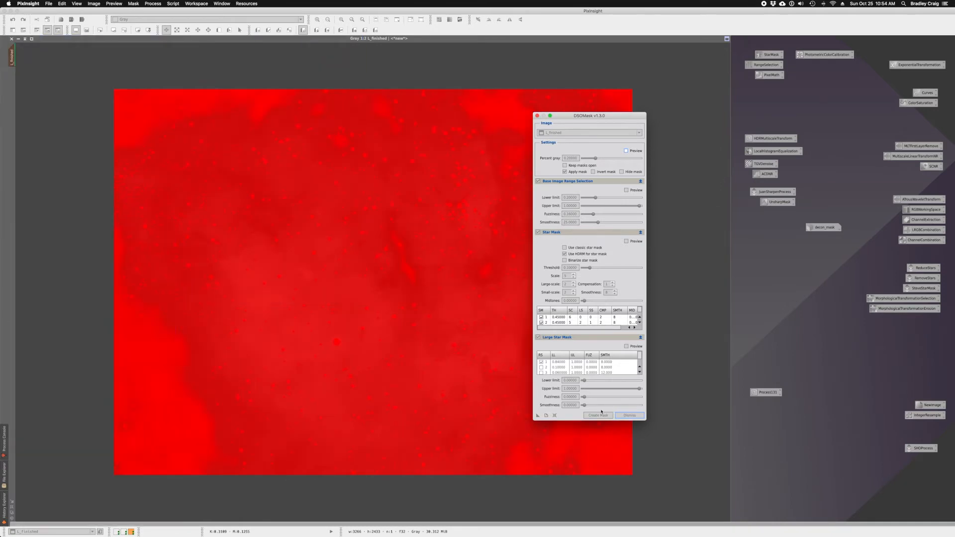
click(631, 416)
click(617, 279)
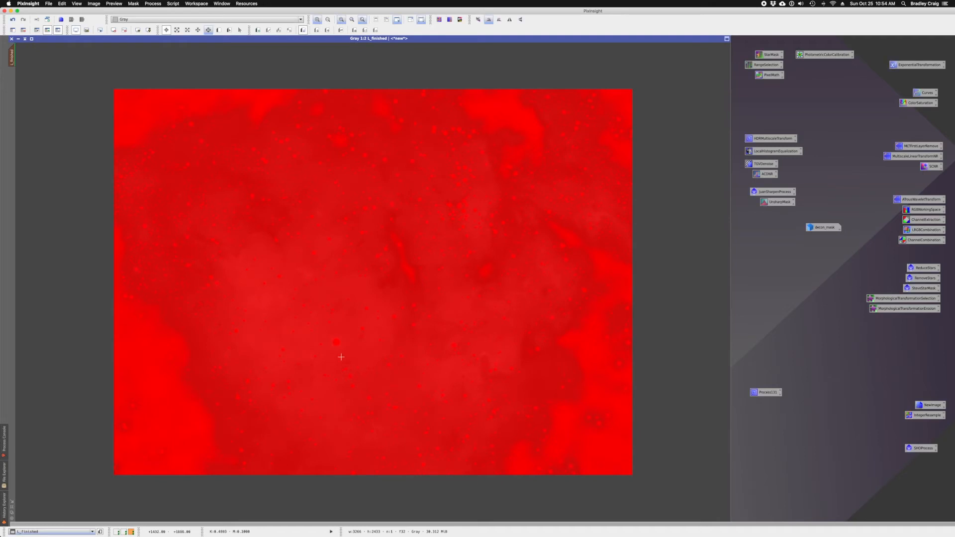
click(59, 30)
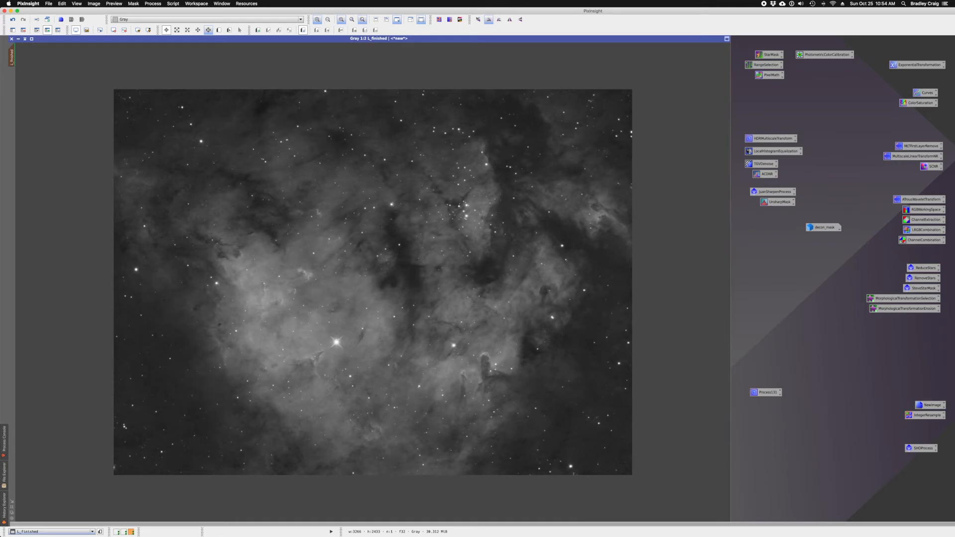
Step: Open PixelMath, set the expression to ($T*0.1)+(L_hdrmt*.90), and apply it to the masked L_finished image
click(157, 4)
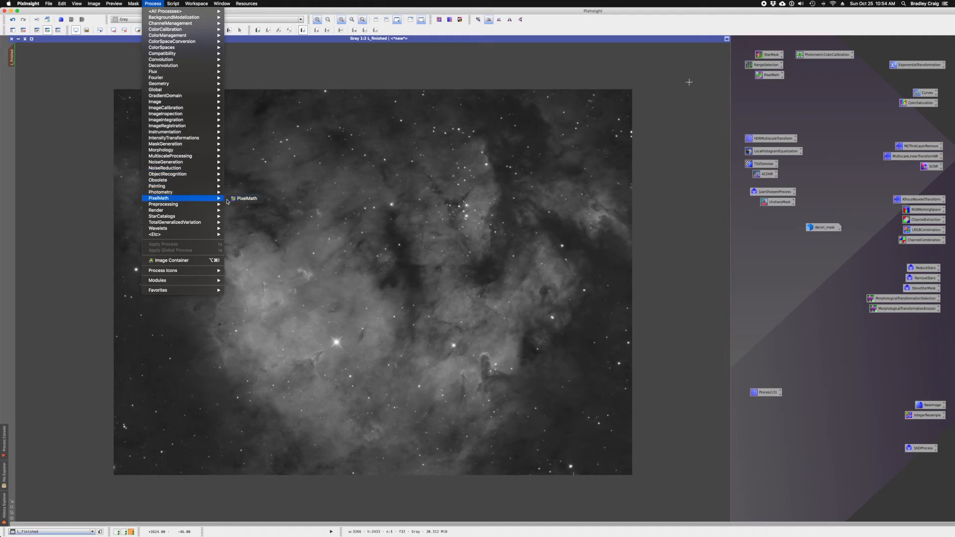
click(235, 200)
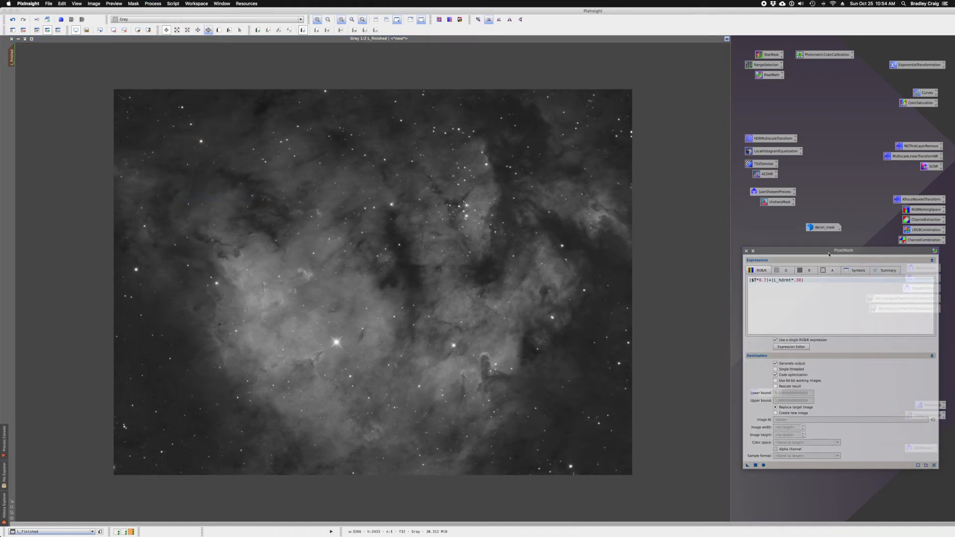
drag(829, 254, 767, 250)
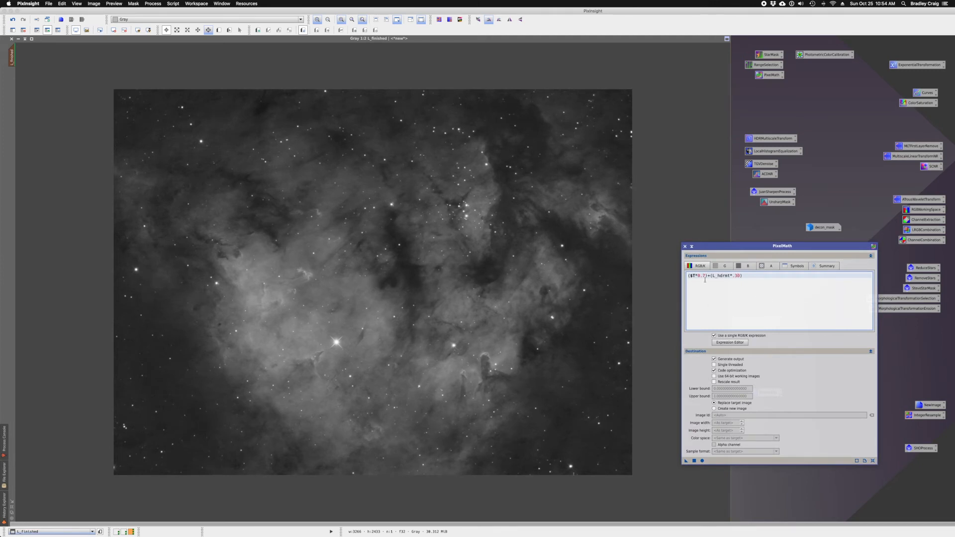
drag(705, 280, 707, 284)
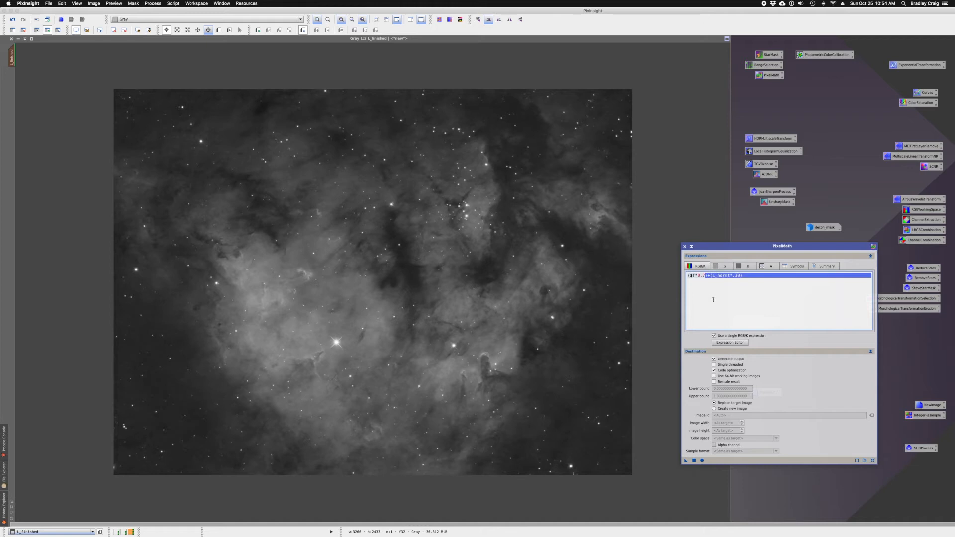
key(Left)
key(BackSpace)
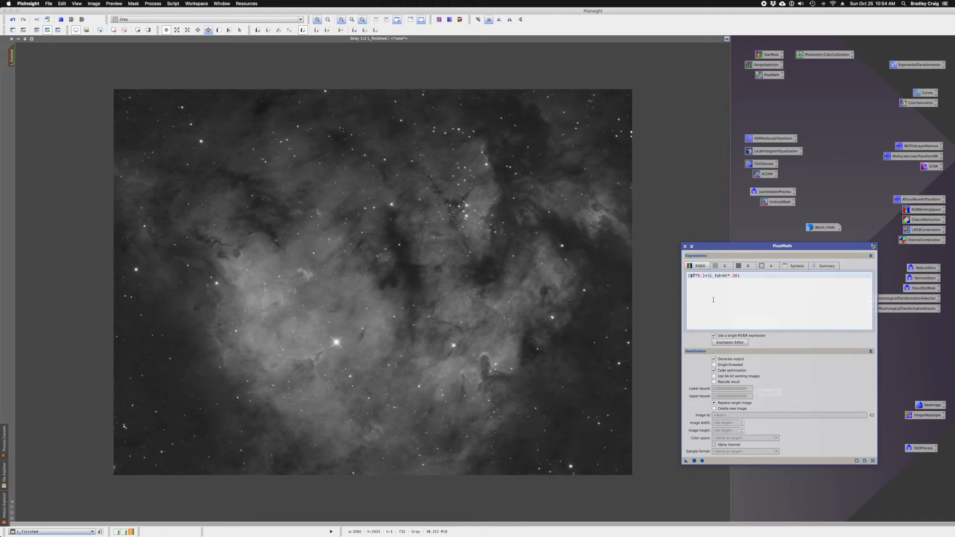
text(1)
key(Right)
key(Right)
text(9)
drag(688, 462, 447, 341)
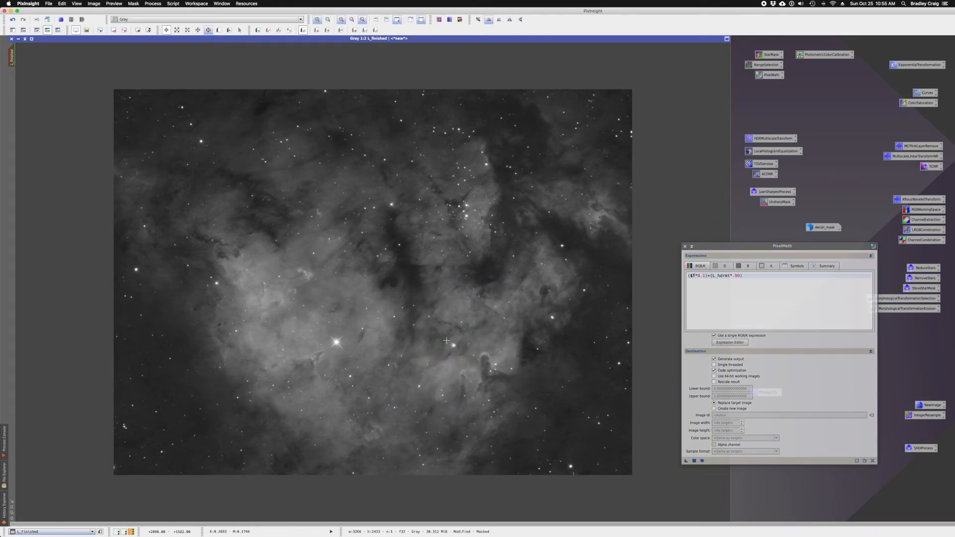
Step: Compare L_finished before and after the PixelMath blend, both on the dark pillars up close and across the whole frame
click(14, 21)
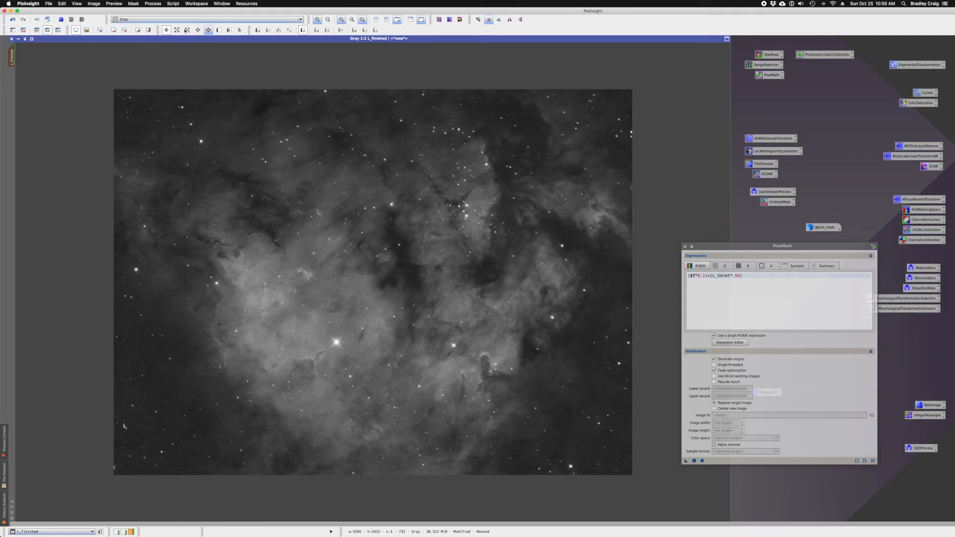
click(177, 30)
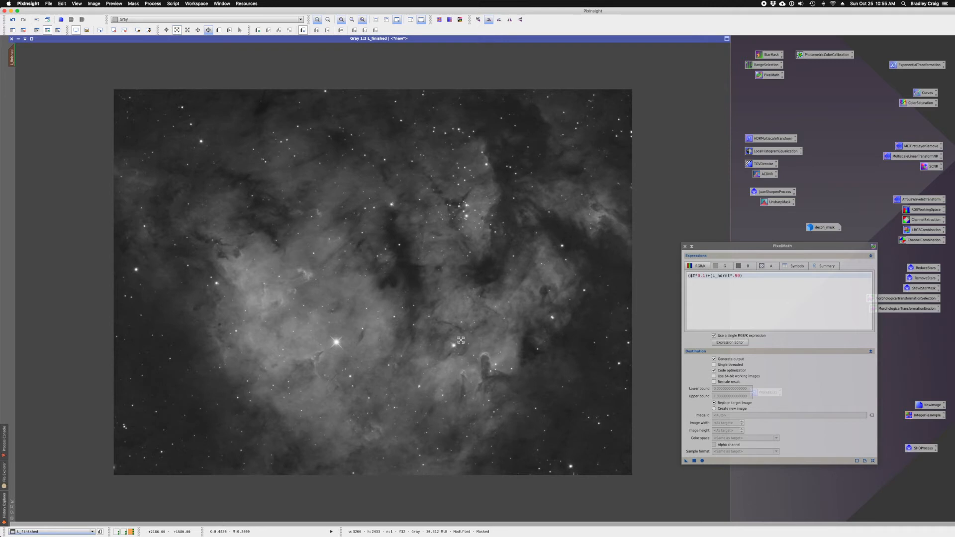
drag(462, 340, 503, 399)
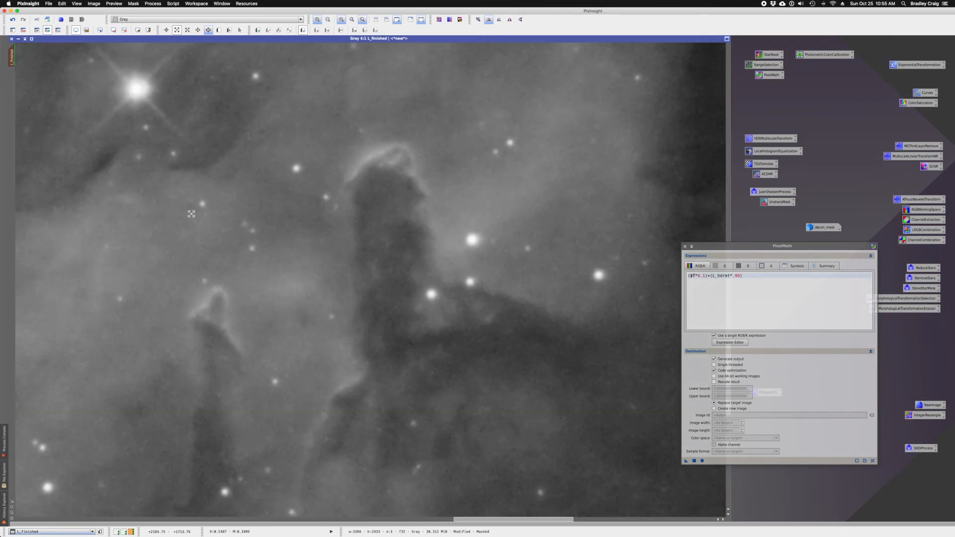
click(12, 20)
click(22, 22)
click(12, 20)
click(22, 22)
scroll(133, 285, down, 3)
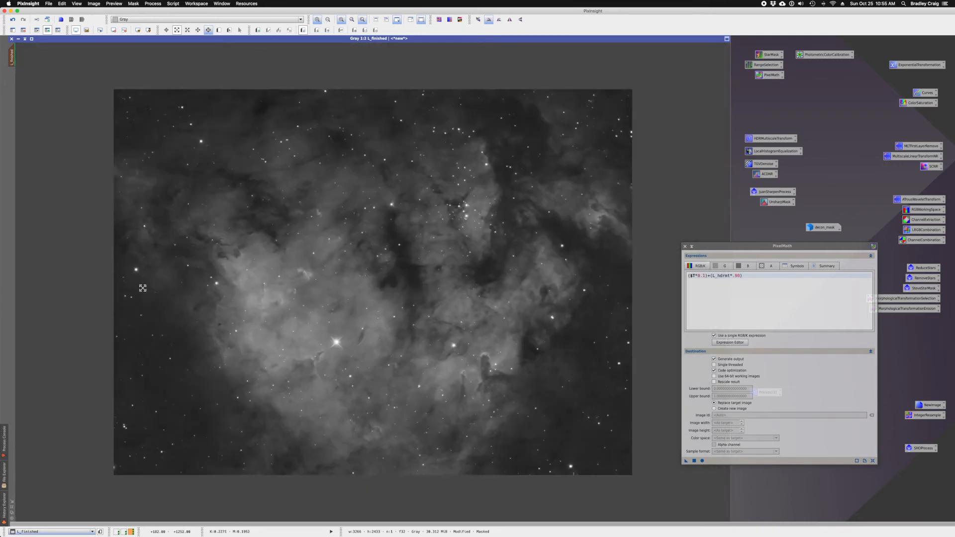
scroll(142, 288, up, 1)
scroll(144, 288, down, 1)
Step: Apply the same PixelMath blend to L_finished again and load L_finished in the History Explorer
drag(687, 463, 427, 337)
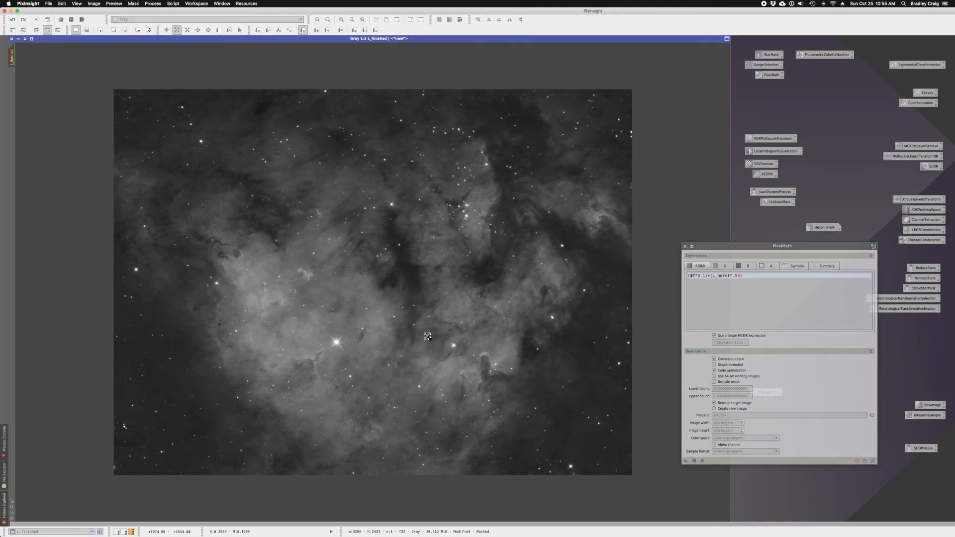
click(4, 508)
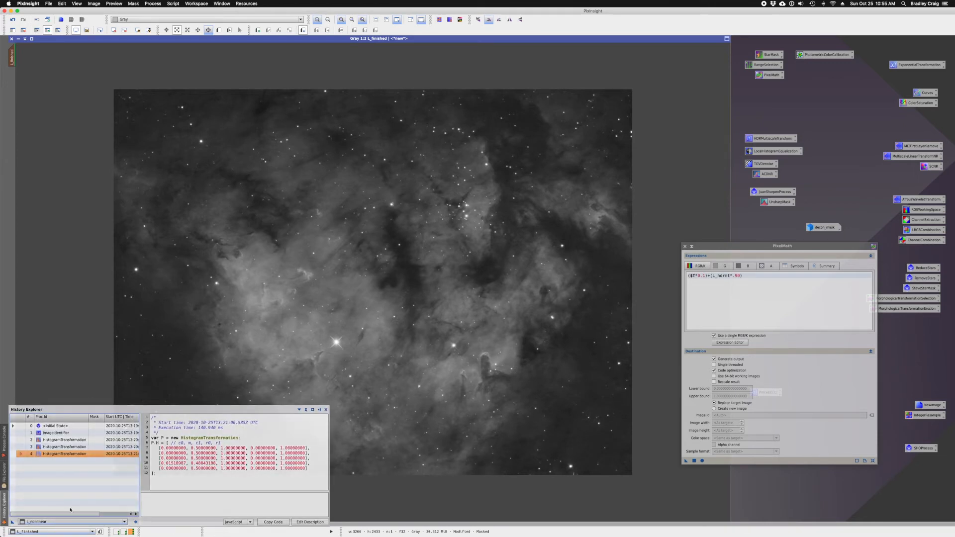
click(57, 522)
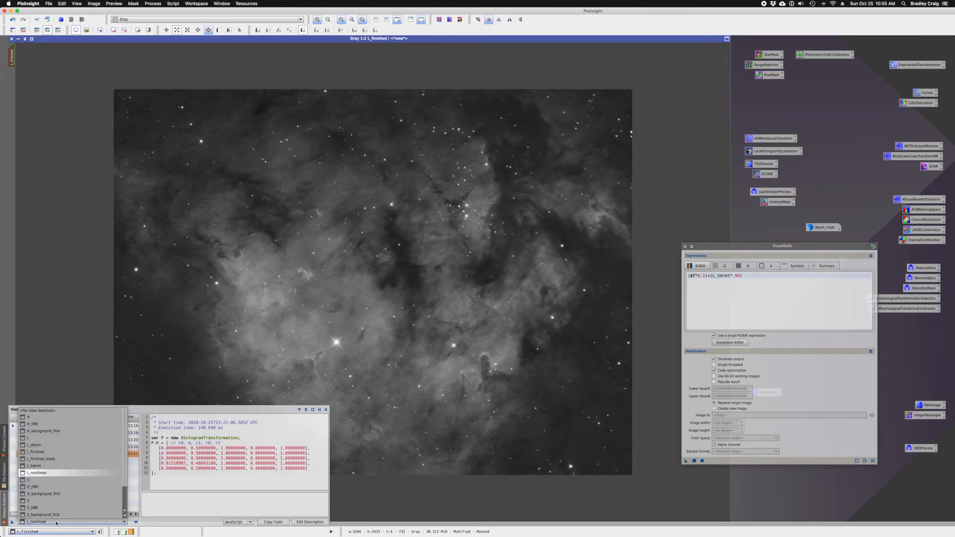
scroll(57, 518, down, 2)
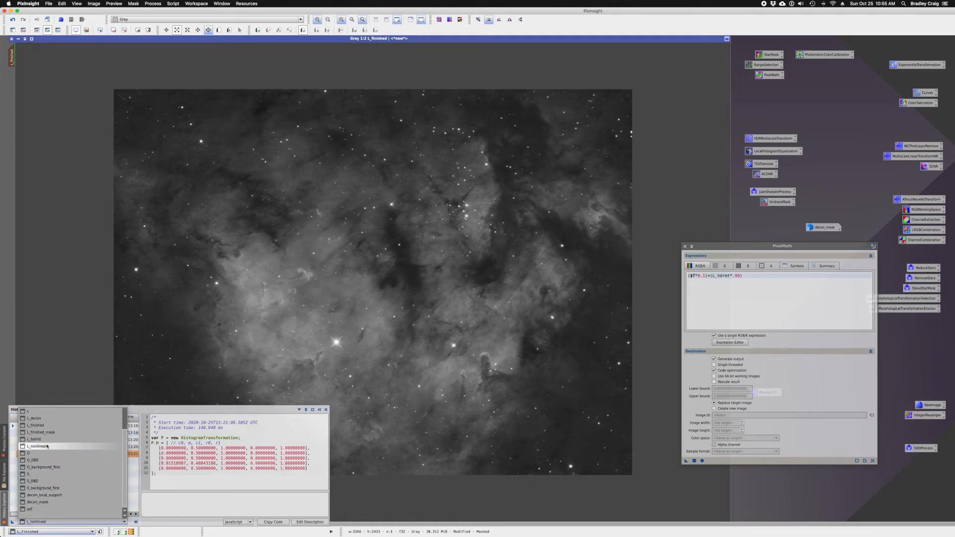
click(47, 427)
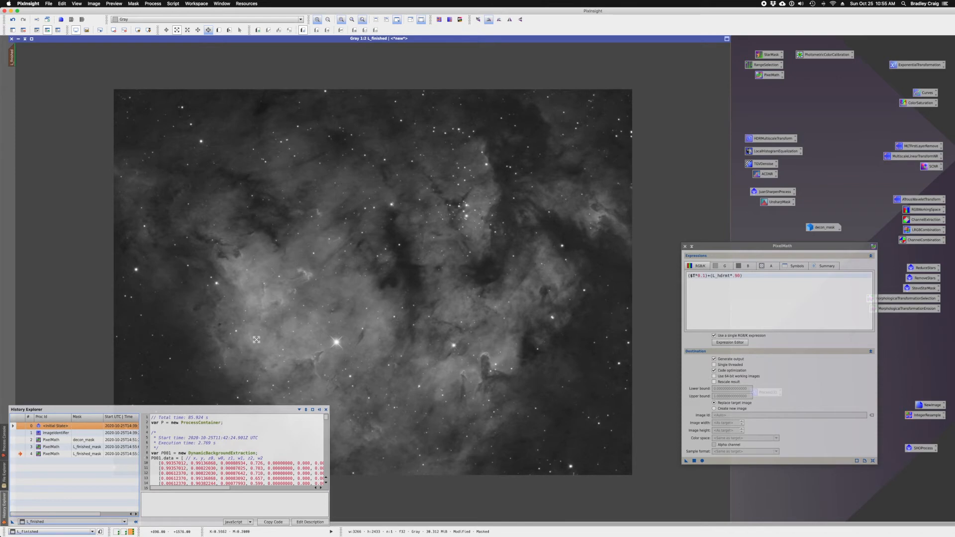
Step: Restore L_finished to a floating 1:3 window, iconize L_hdrmt and L_finished_mask, and stow the mask icon beside decon_mask
scroll(257, 340, up, 1)
scroll(258, 339, down, 2)
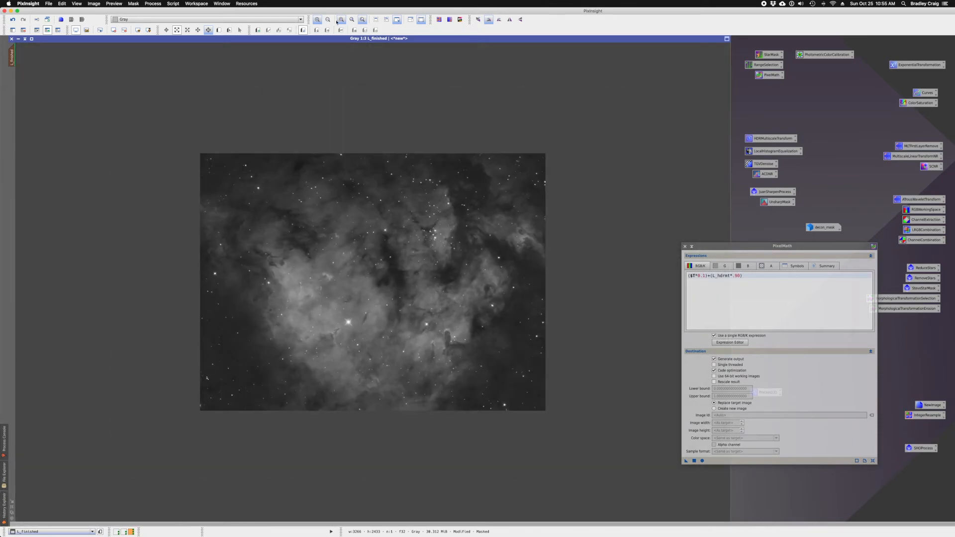
double_click(327, 38)
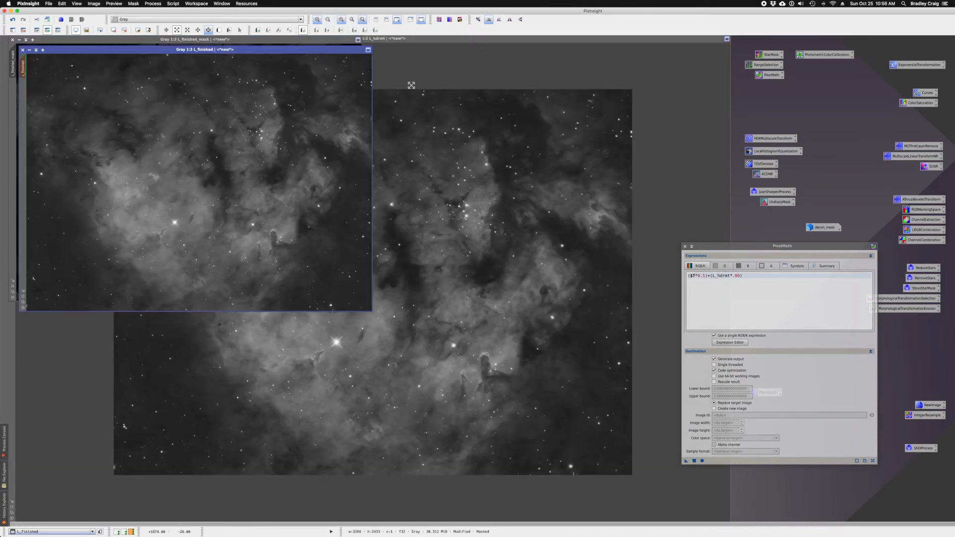
click(381, 42)
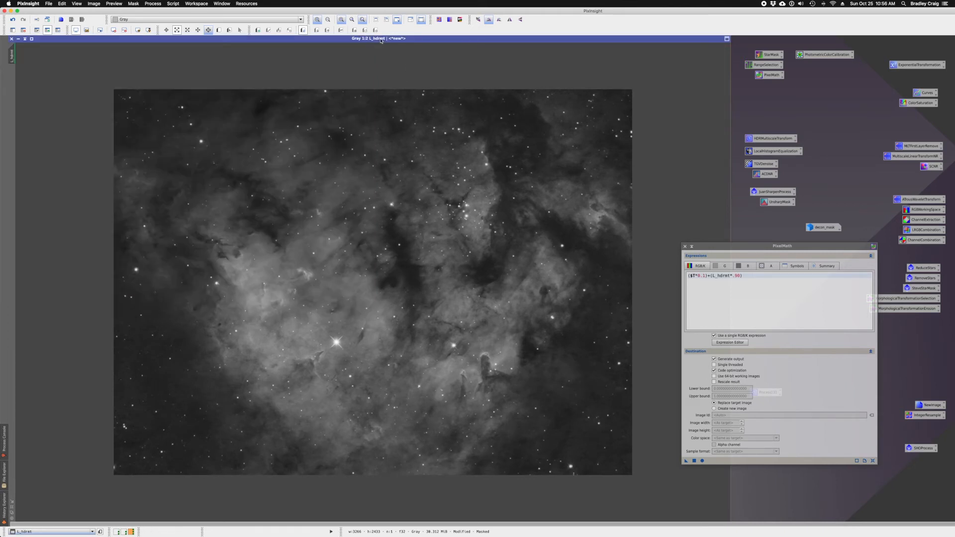
click(18, 39)
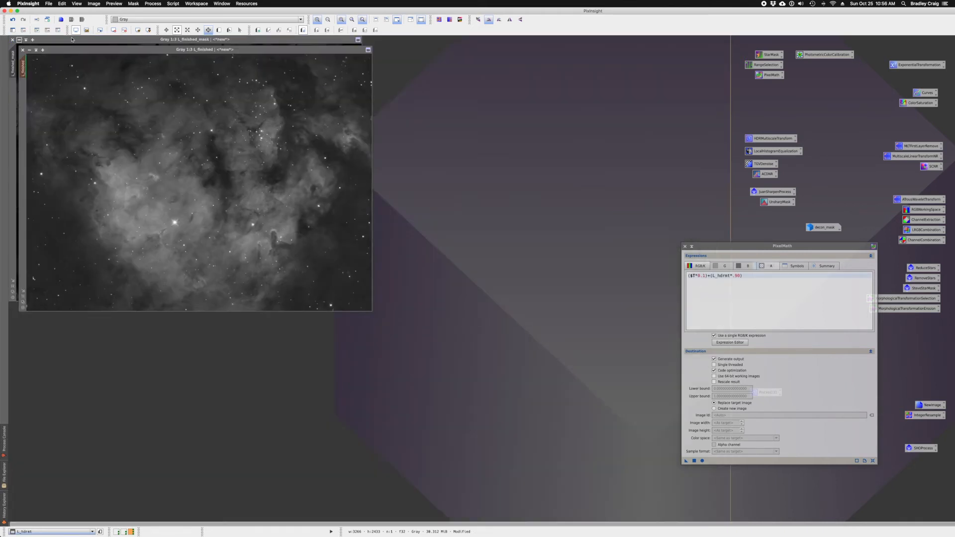
click(19, 39)
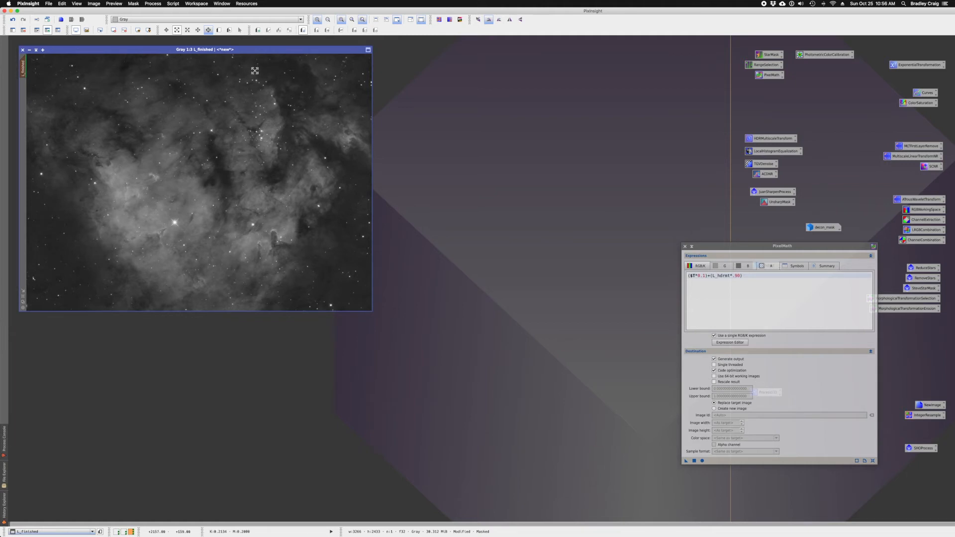
drag(283, 53, 391, 53)
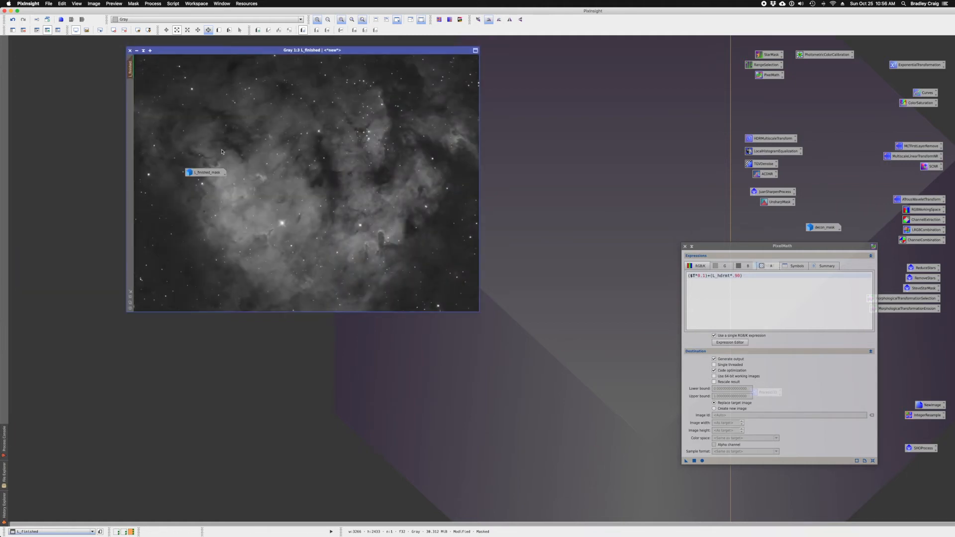
drag(206, 172, 771, 228)
Step: Switch L_finished repeatedly between its ImageIdentifier and latest PixelMath history states to compare the nebula structure
click(4, 508)
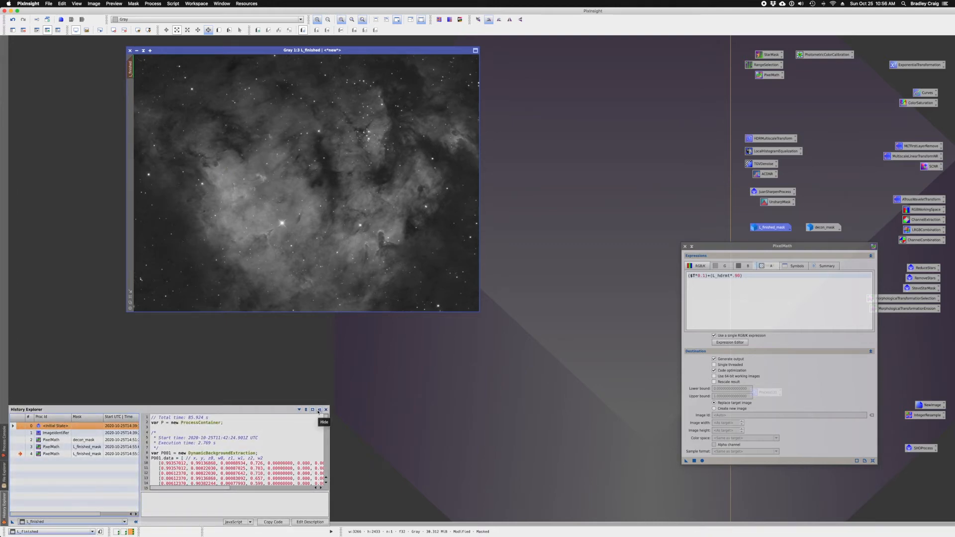
click(22, 434)
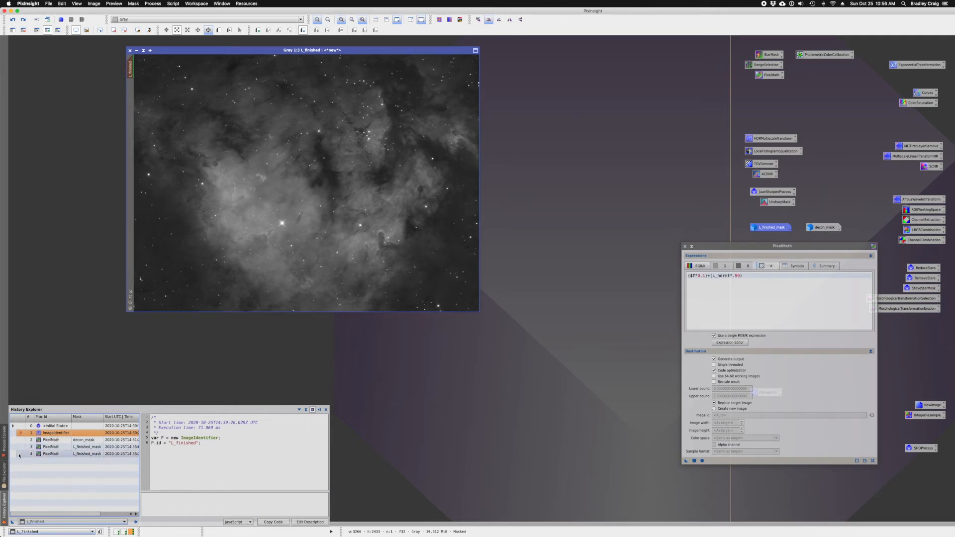
click(19, 454)
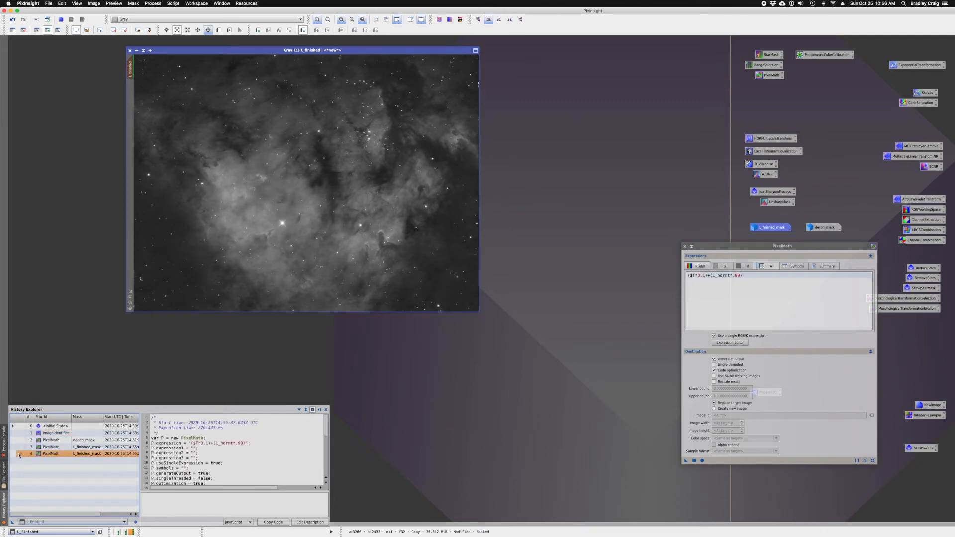
click(21, 433)
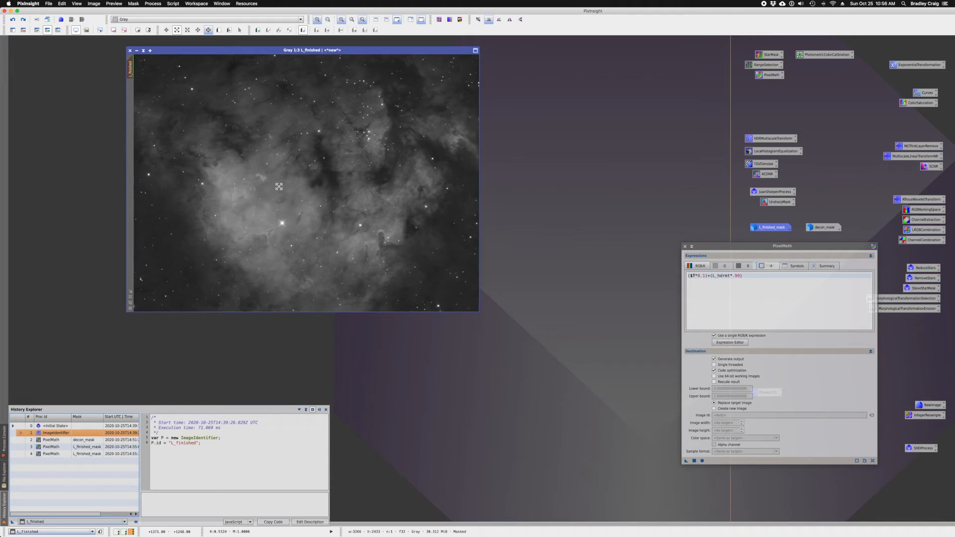
click(22, 455)
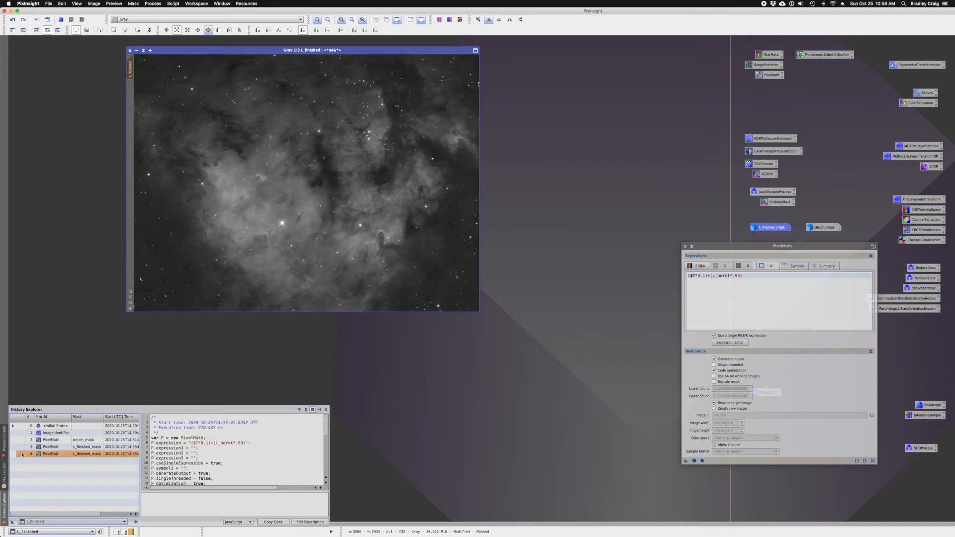
click(20, 433)
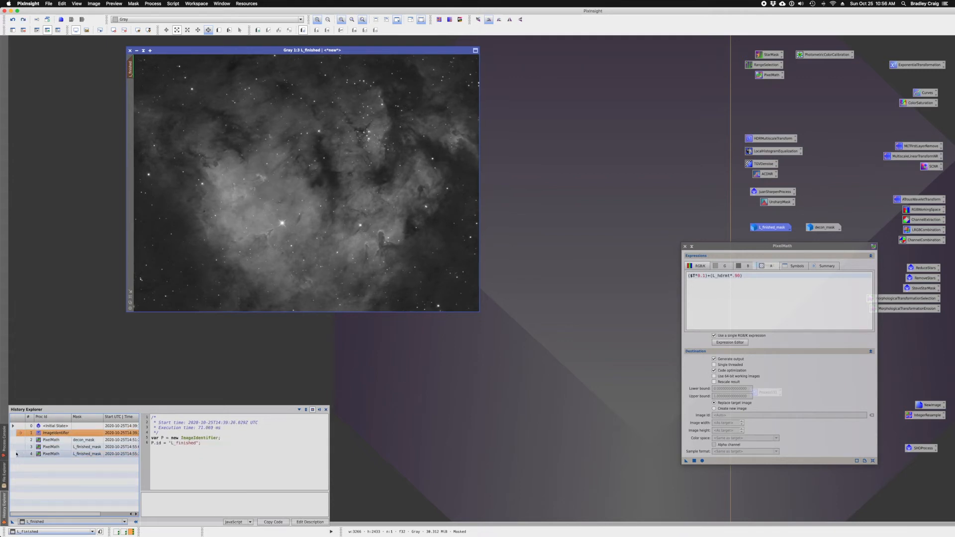
click(22, 454)
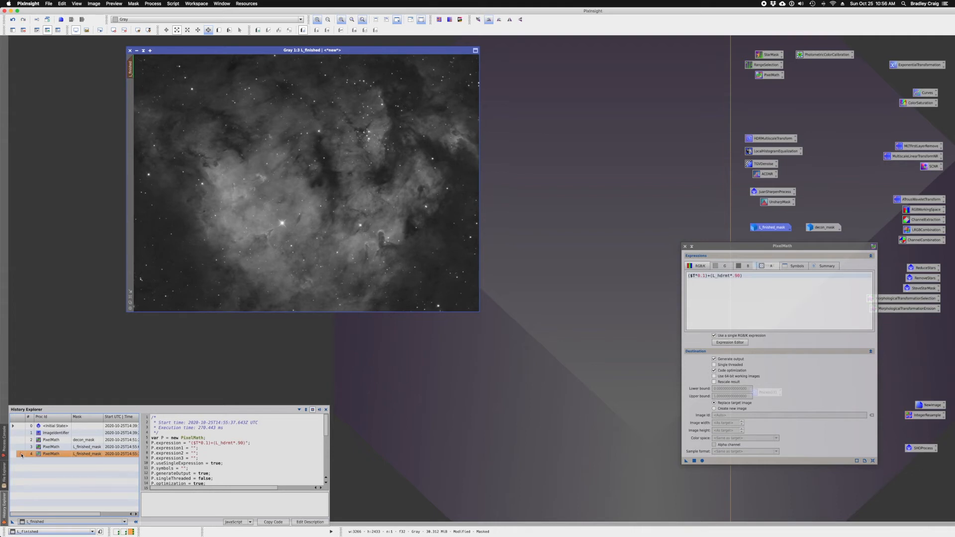
click(21, 433)
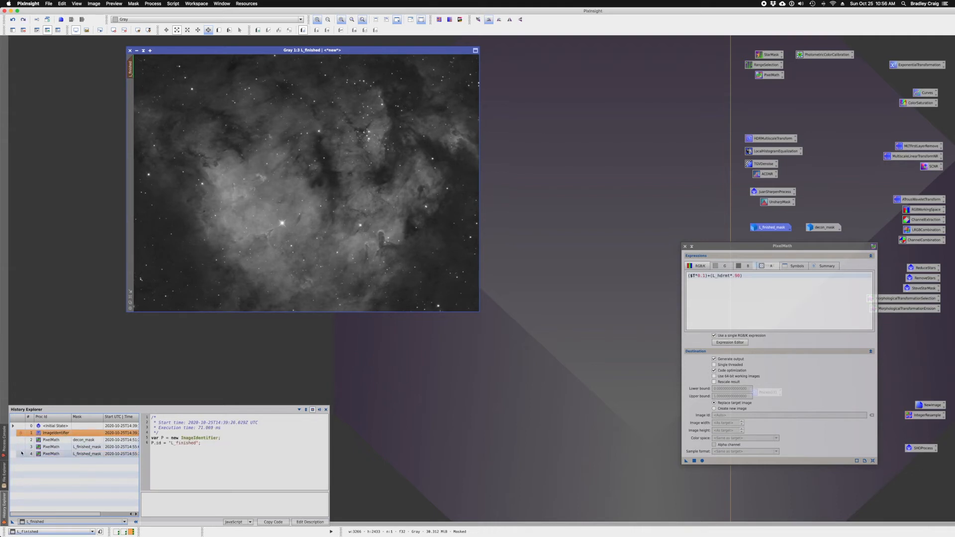
click(22, 454)
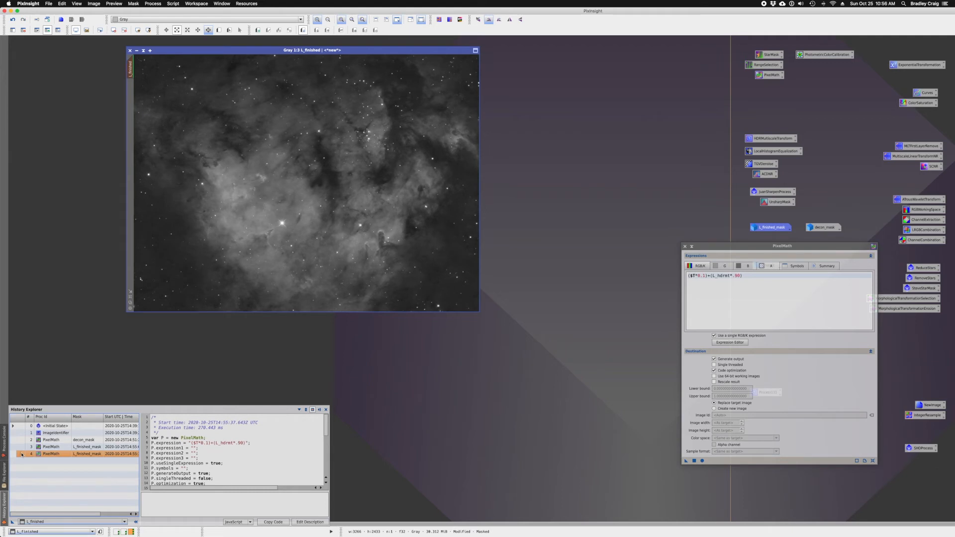
Step: Revert L_finished to its ImageIdentifier history state and remove its mask
click(22, 433)
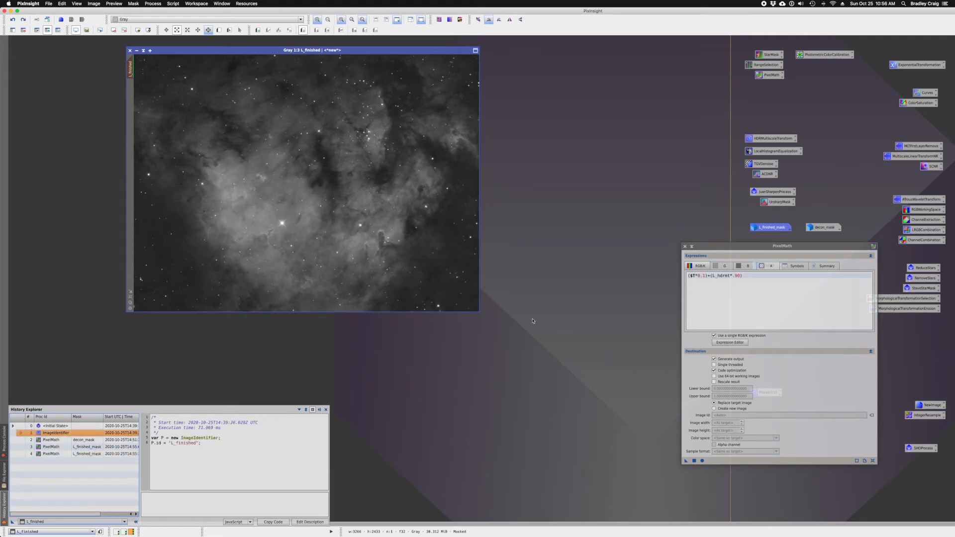
drag(706, 246, 774, 266)
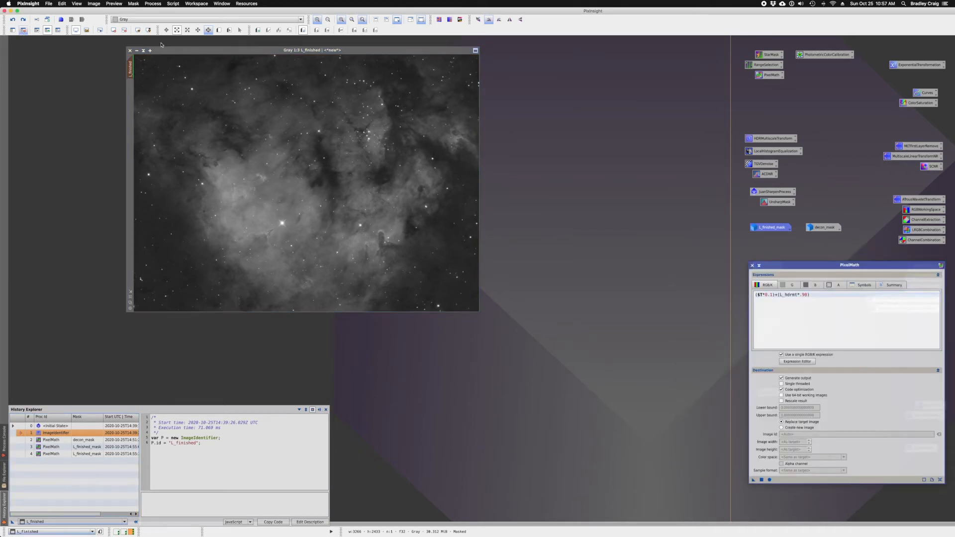
drag(204, 53, 193, 74)
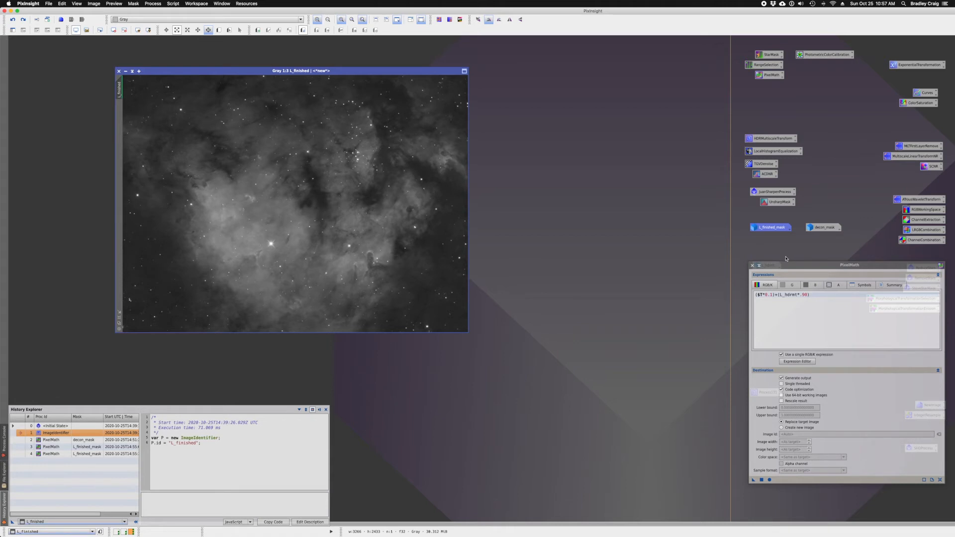
Step: Move PixelMath clear of the L_hdrmt icon and duplicate the L_finished image
drag(791, 266, 787, 281)
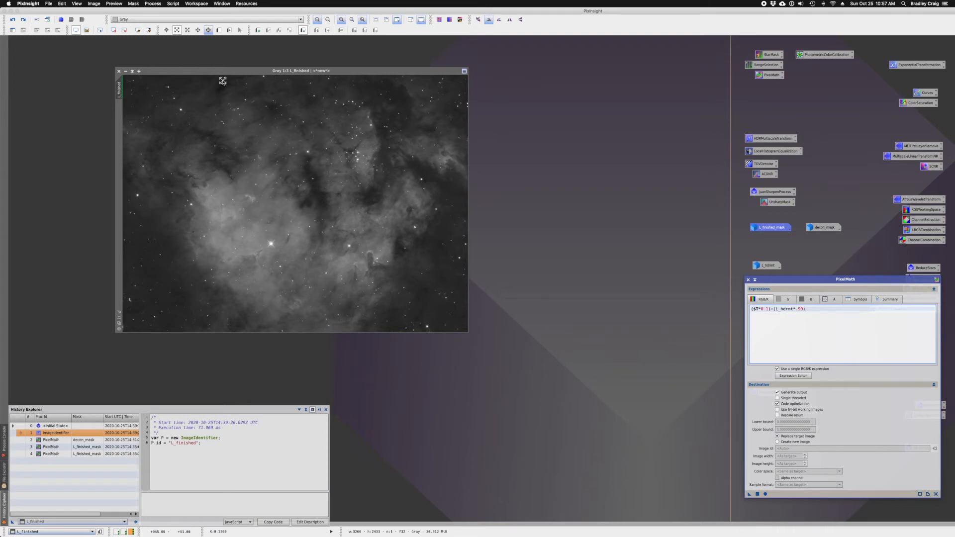
click(49, 20)
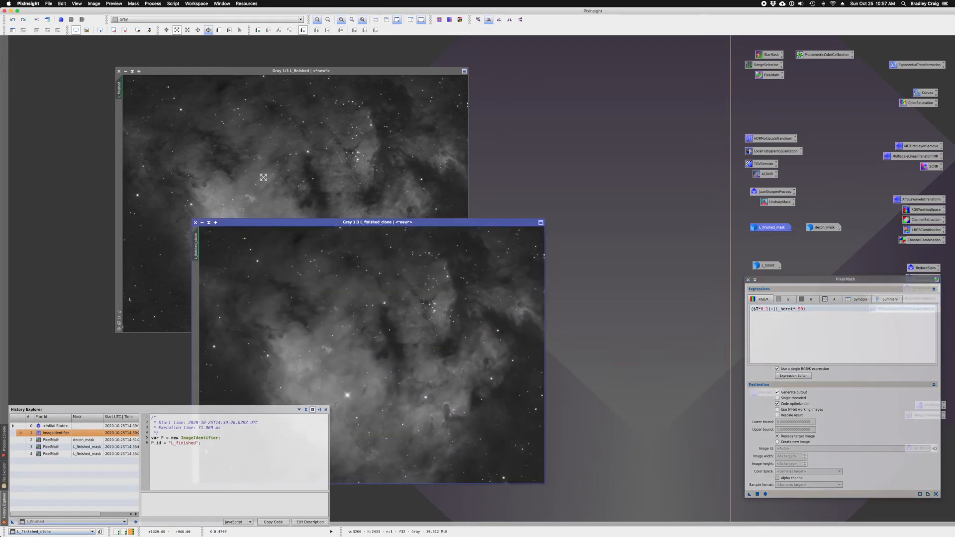
Step: Move the L_finished duplicate clear of the original and rename it L_lhe
drag(252, 225, 325, 182)
double_click(269, 205)
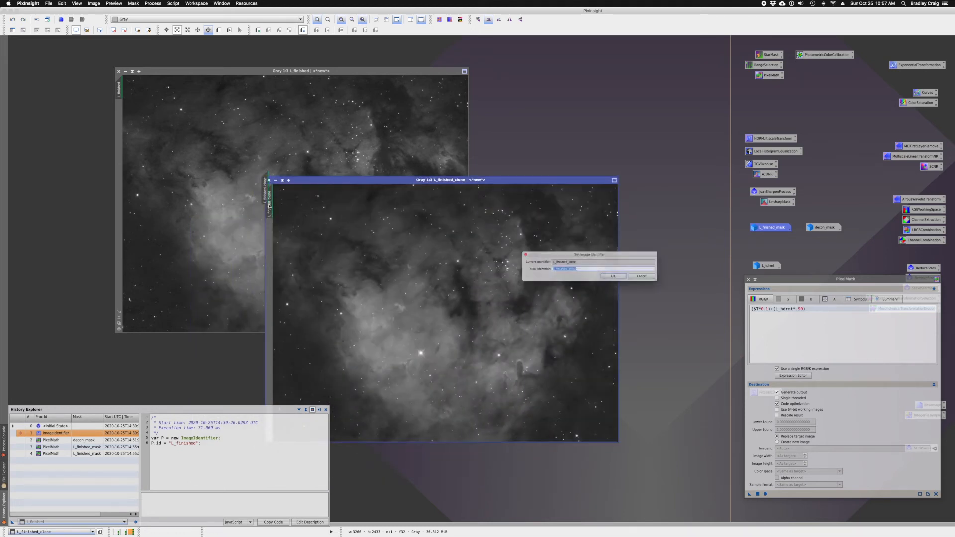
key(End)
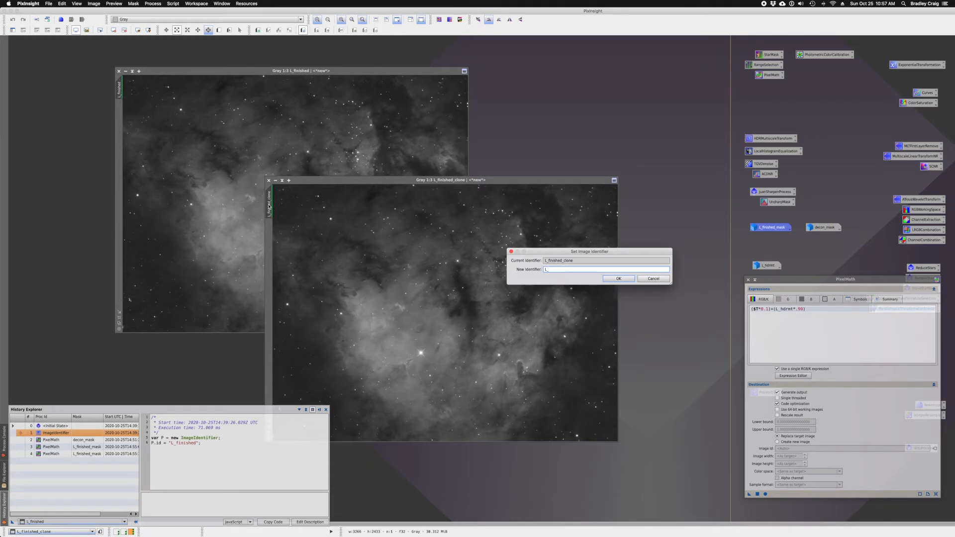
key(Return)
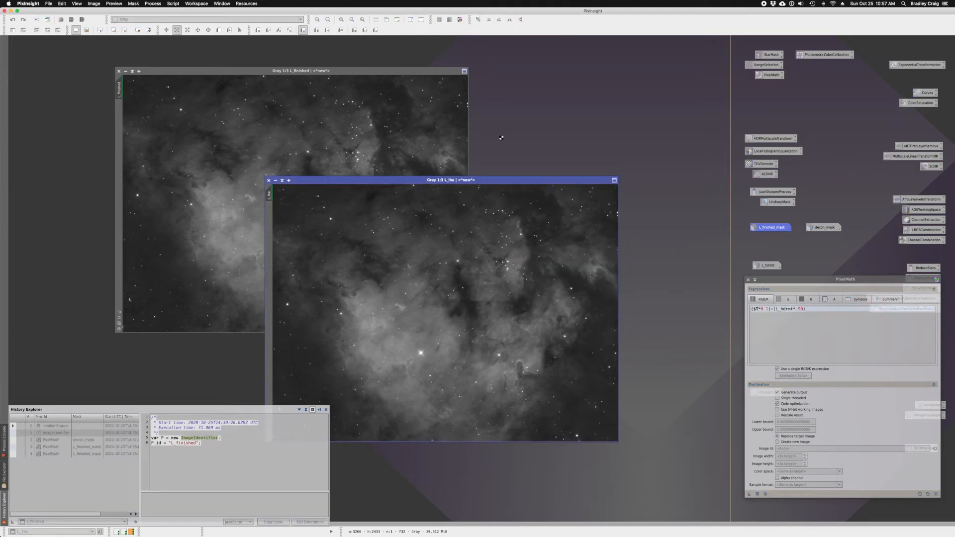
Step: Place L_lhe over L_finished, hide the History Explorer, and maximize L_lhe at 1:2 zoom
drag(407, 182, 256, 76)
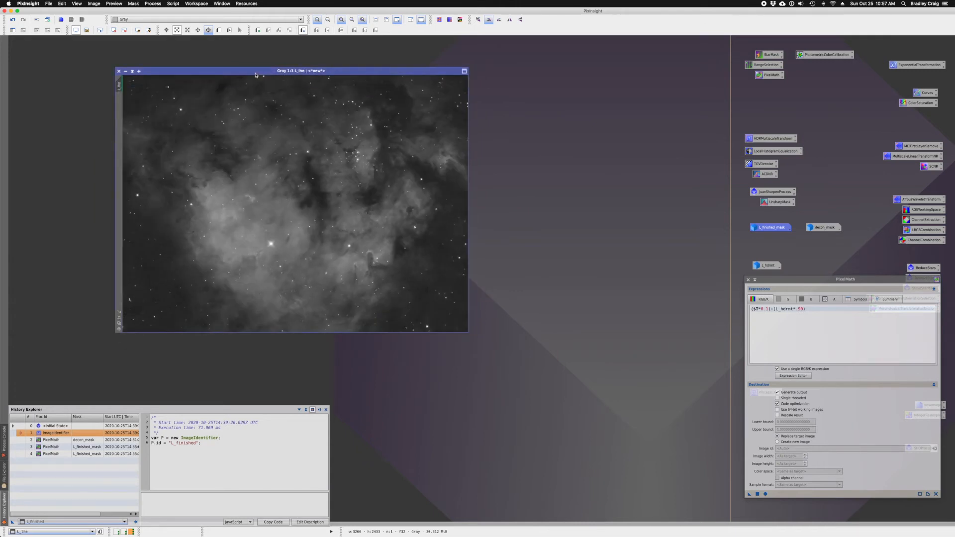
click(313, 409)
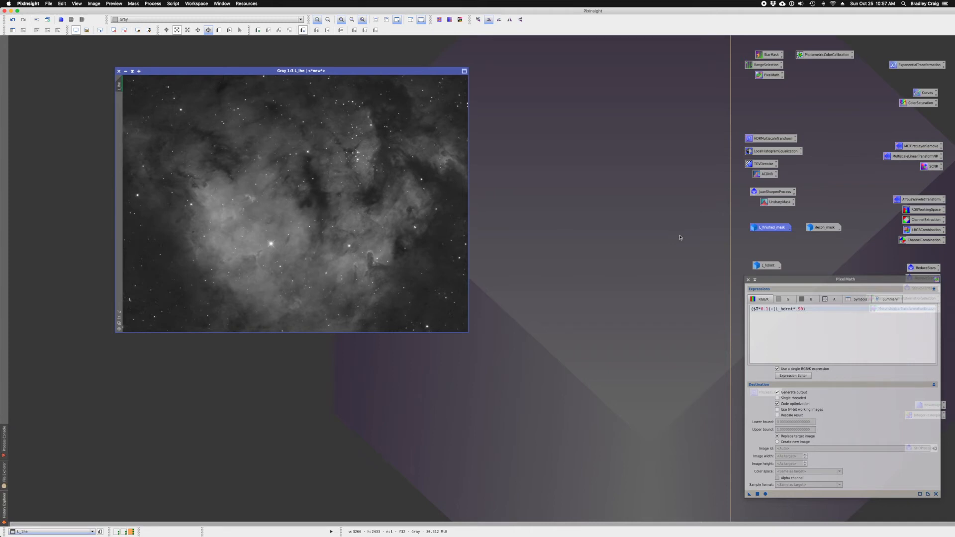
double_click(335, 73)
scroll(472, 231, up, 2)
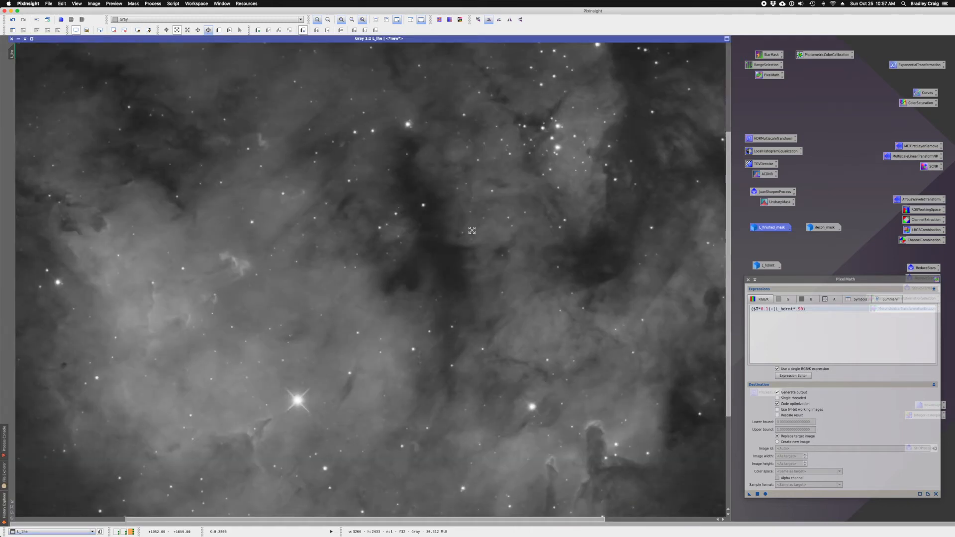
scroll(472, 230, down, 1)
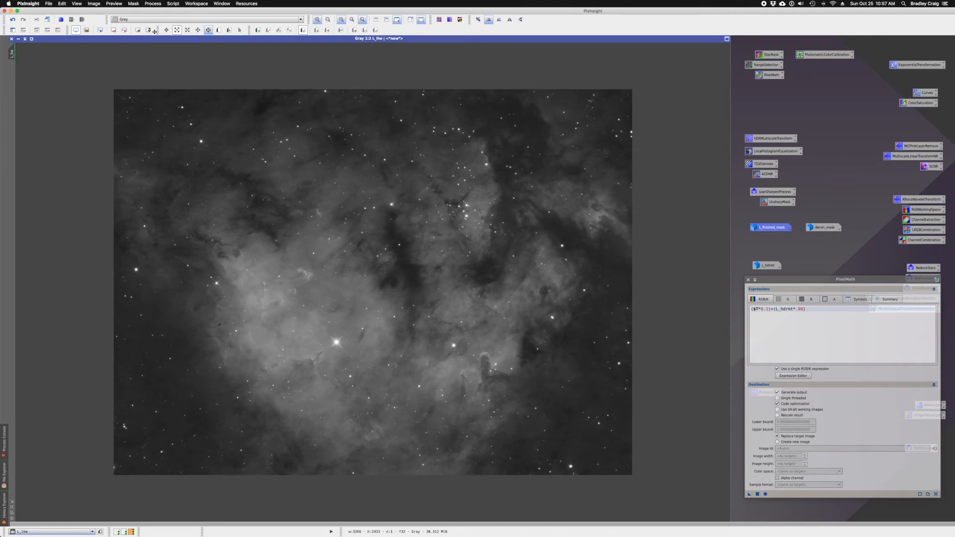
Step: Open LocalHistogramEqualization beside the L_lhe image and start a maximized real-time preview
double_click(780, 152)
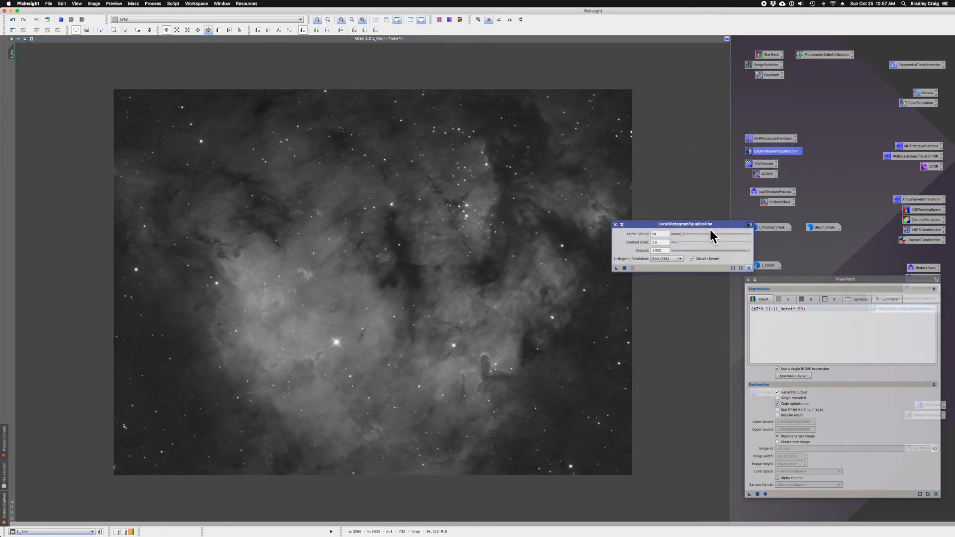
drag(712, 224, 775, 233)
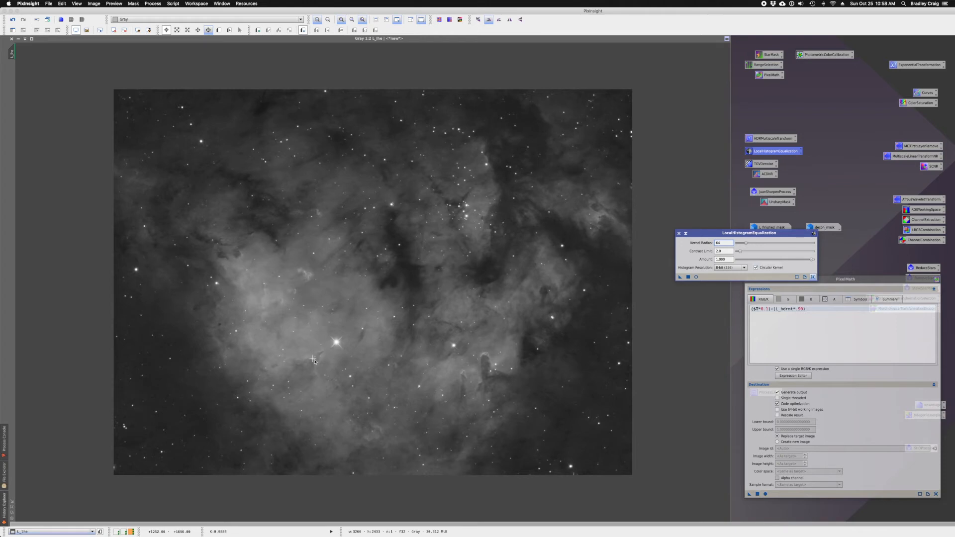
click(697, 277)
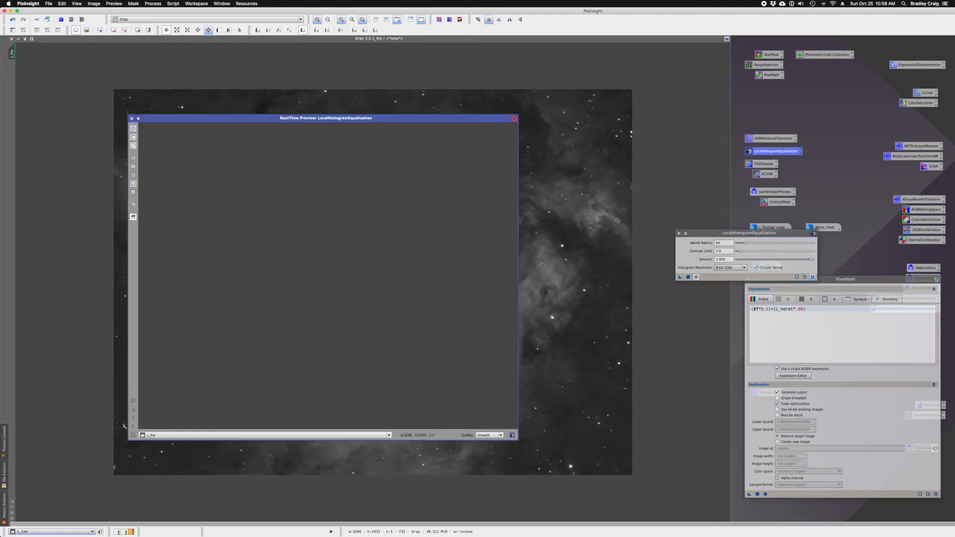
click(444, 122)
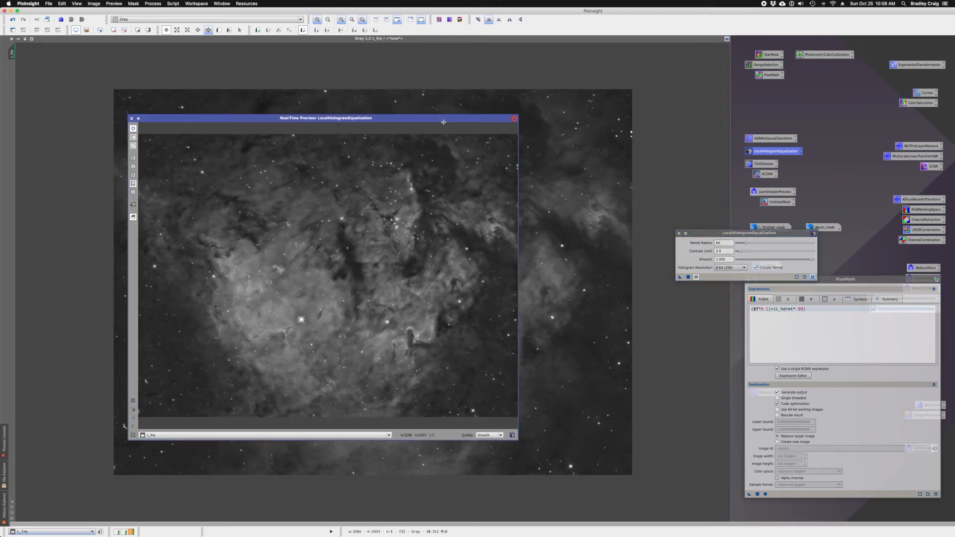
double_click(443, 122)
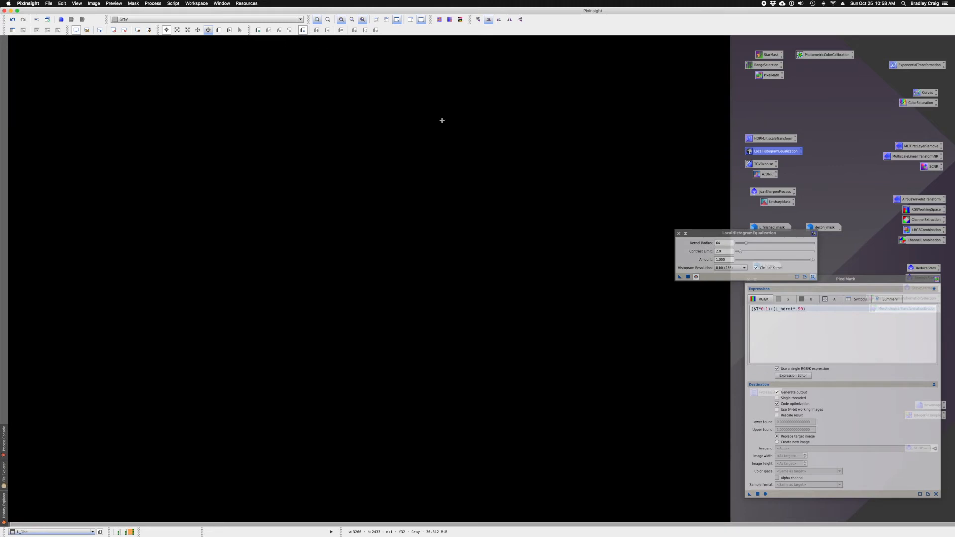
Step: Set the LocalHistogramEqualization contrast limit to 1.3
double_click(726, 252)
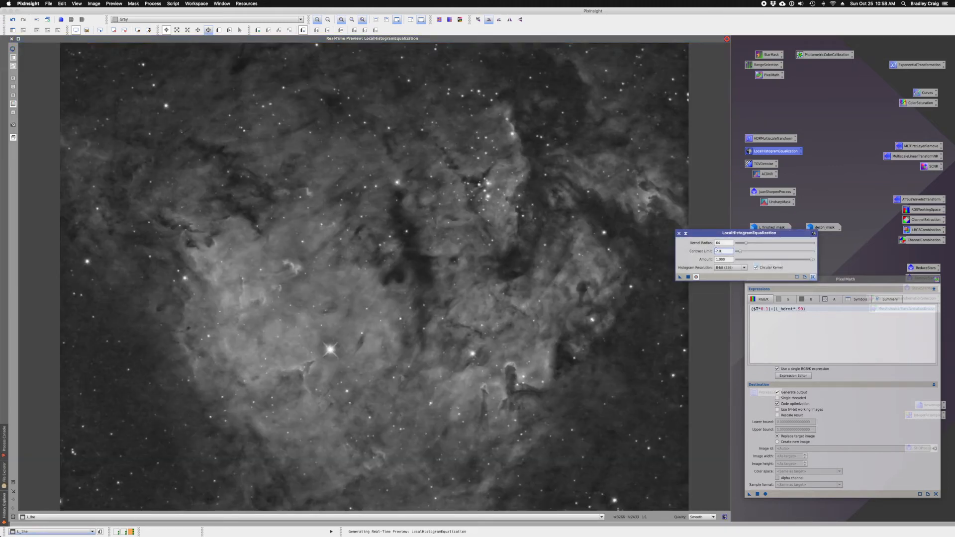
drag(723, 251, 714, 251)
text(1.3)
click(711, 292)
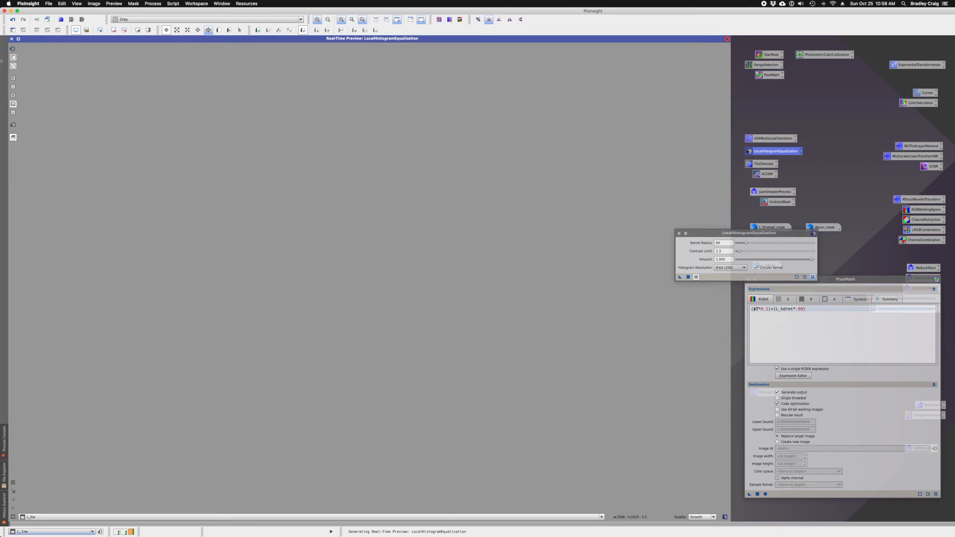
Step: Turn the LocalHistogramEqualization real-time preview off and on again, and restore its window to floating size
click(698, 277)
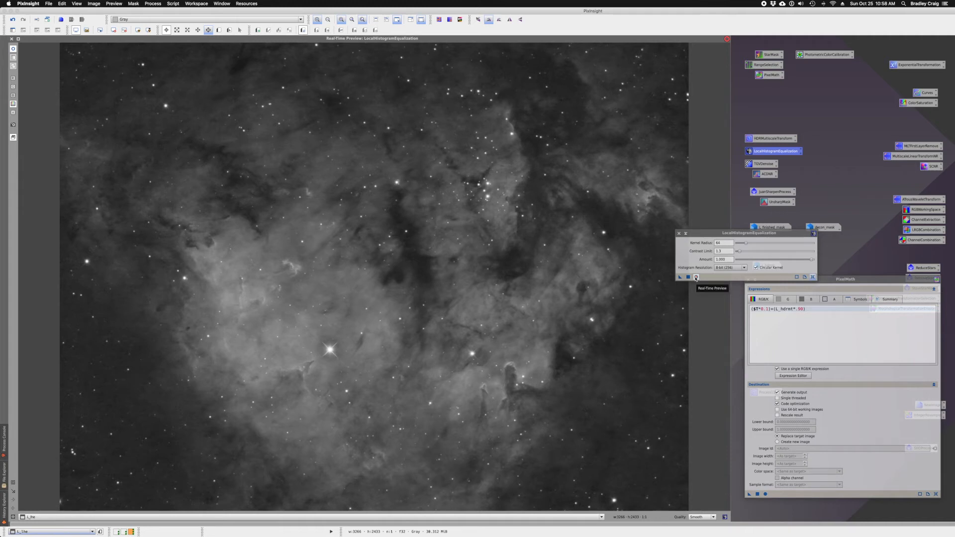
click(696, 278)
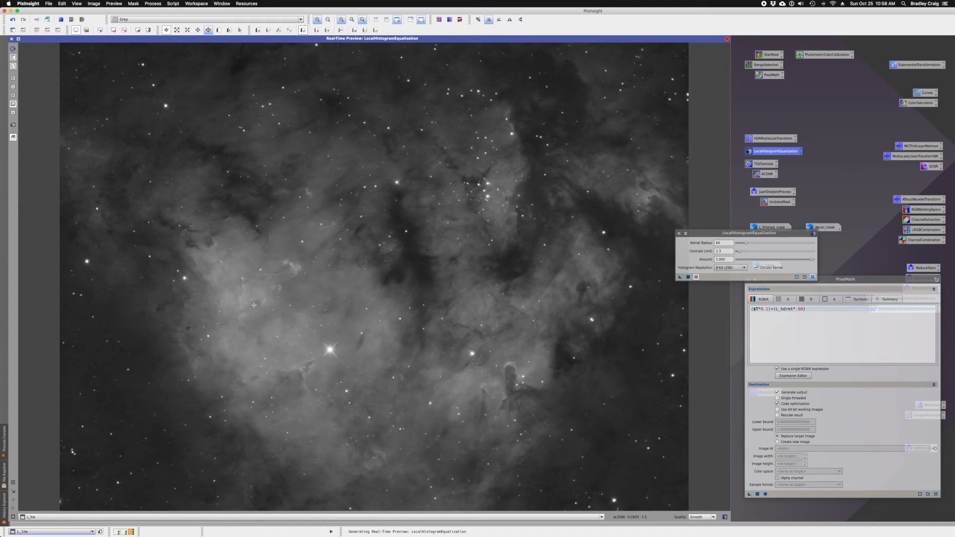
double_click(296, 40)
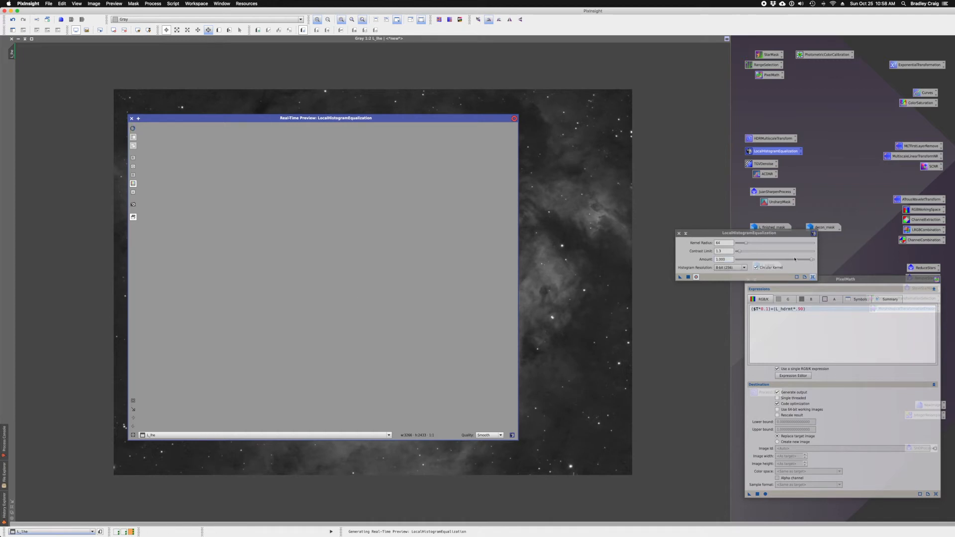
Step: Set the equalization amount to 0.500 and the kernel radius to 136, and close the real-time preview
drag(797, 262, 779, 263)
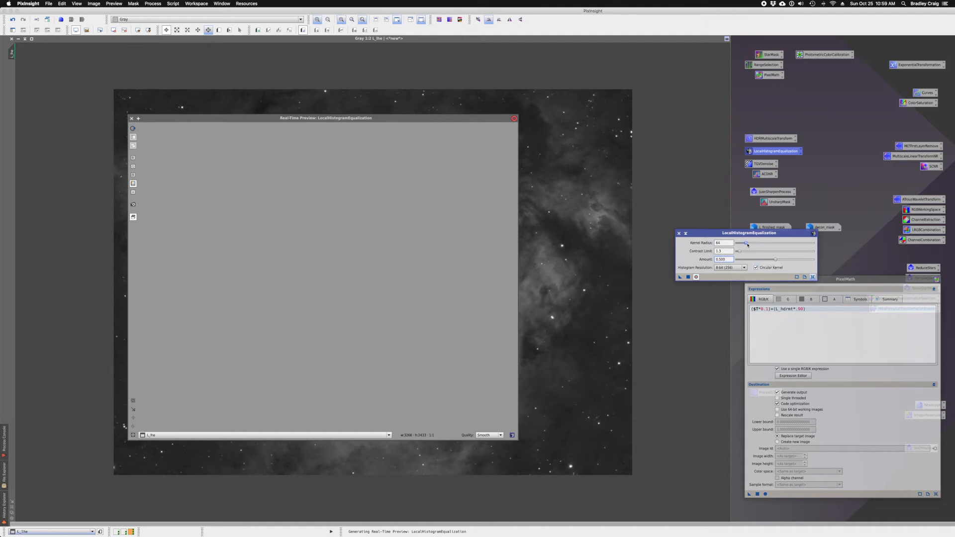
drag(747, 245, 757, 244)
drag(760, 245, 758, 245)
click(133, 119)
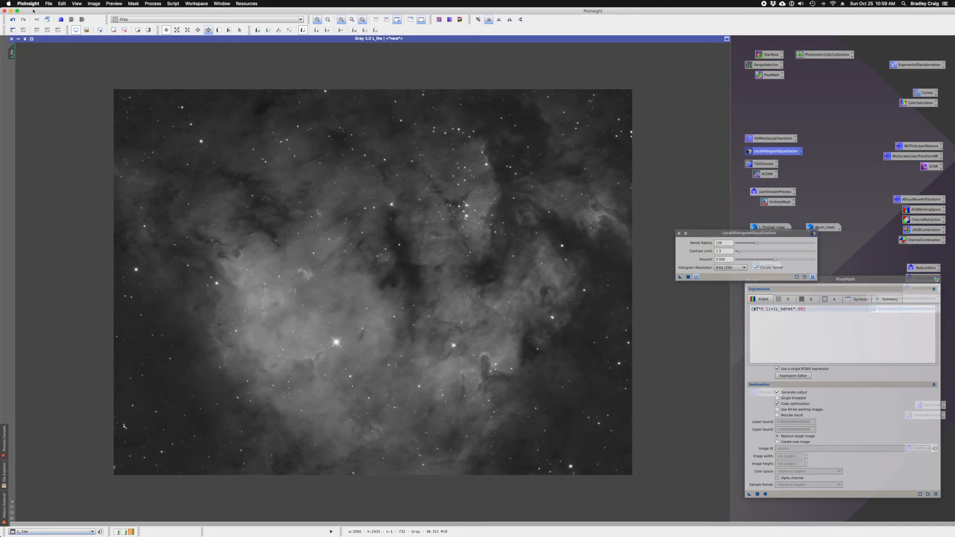
Step: Save the project with the current options, overwriting the existing project file
click(46, 5)
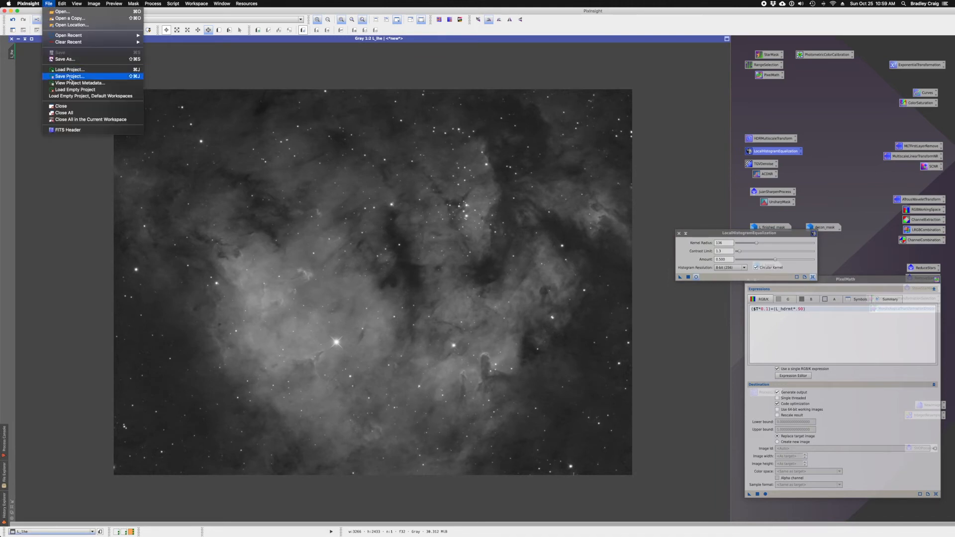
click(70, 77)
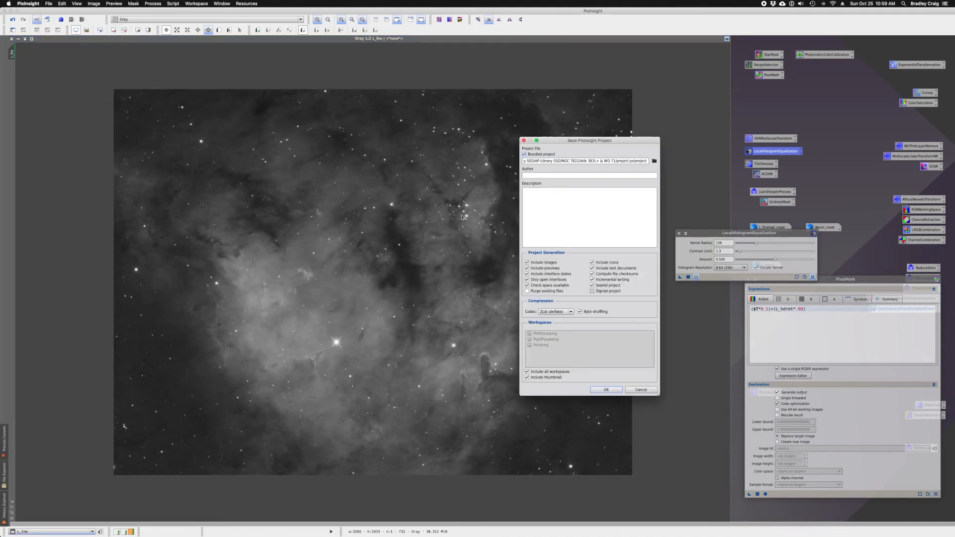
click(603, 390)
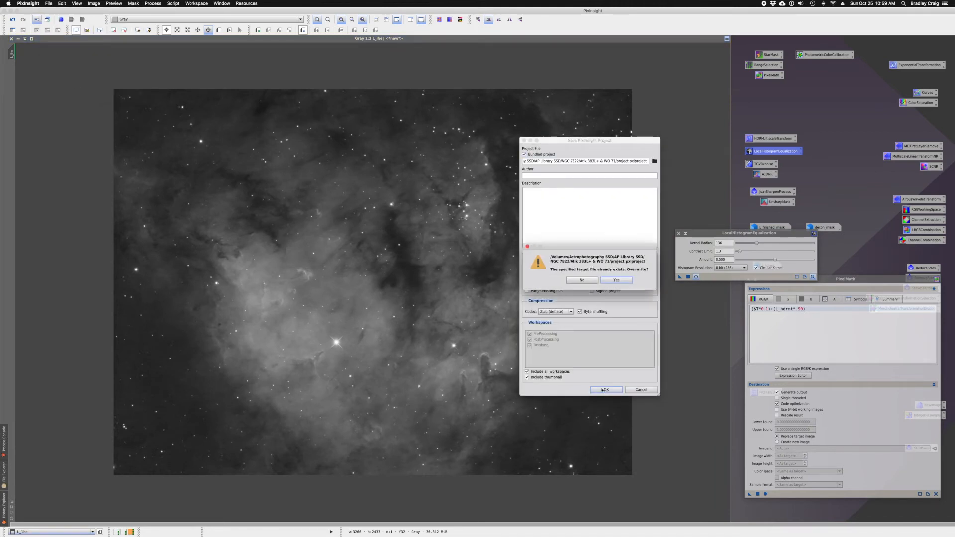
click(616, 280)
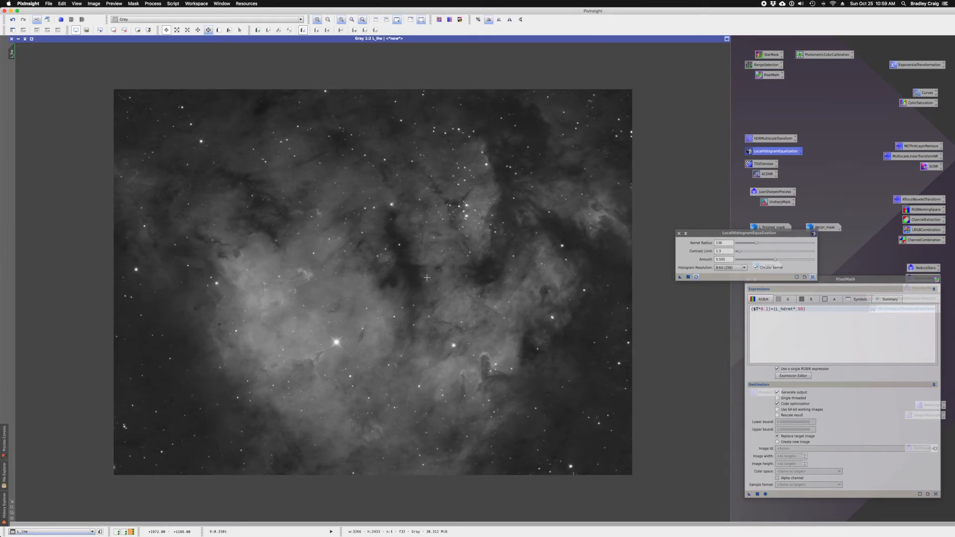
Step: Reopen the real-time preview, set the equalization amount to 0.800, and toggle the preview to compare with the original
click(698, 277)
click(697, 277)
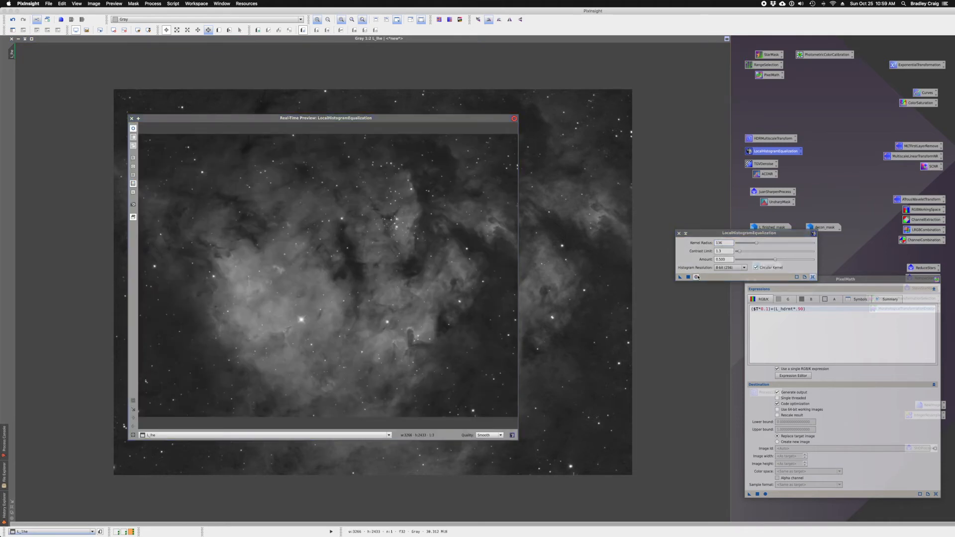
drag(776, 260, 798, 260)
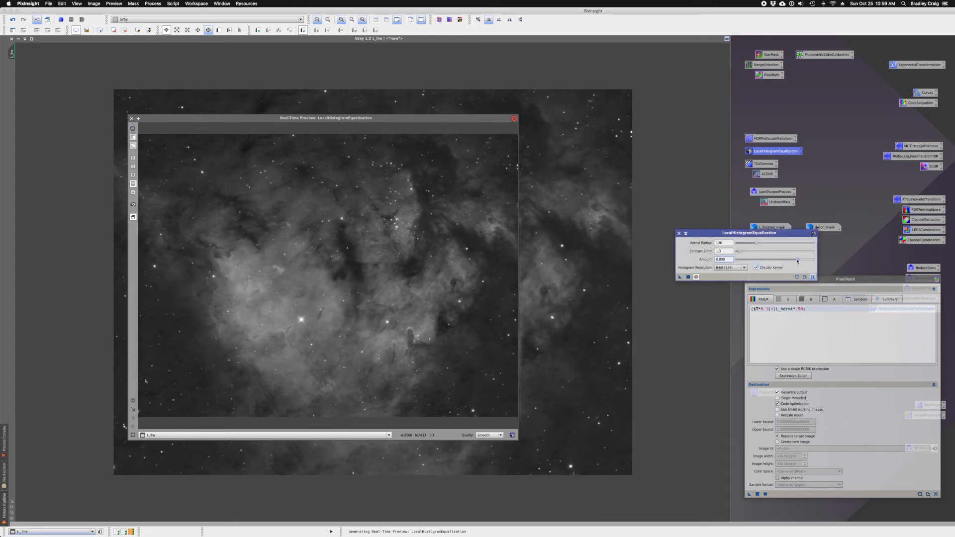
click(697, 277)
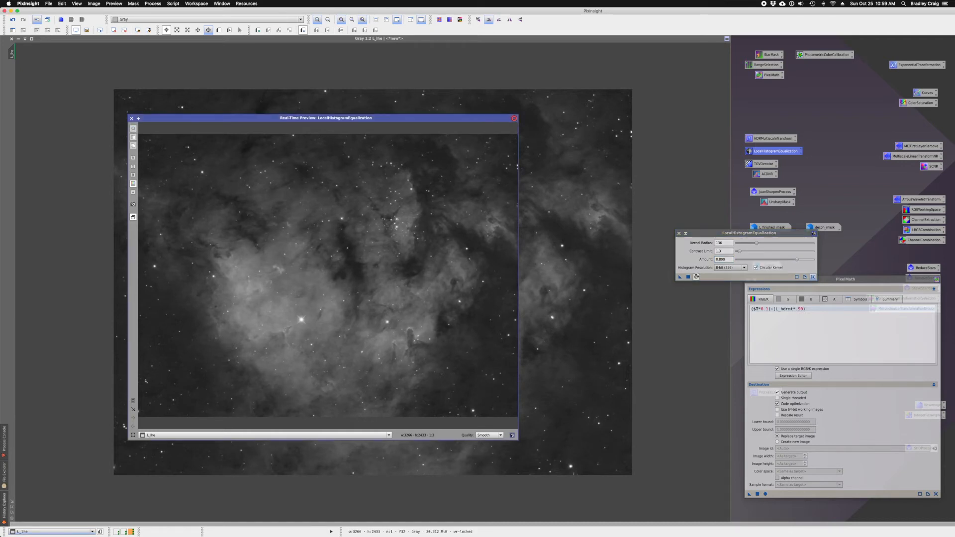
click(697, 277)
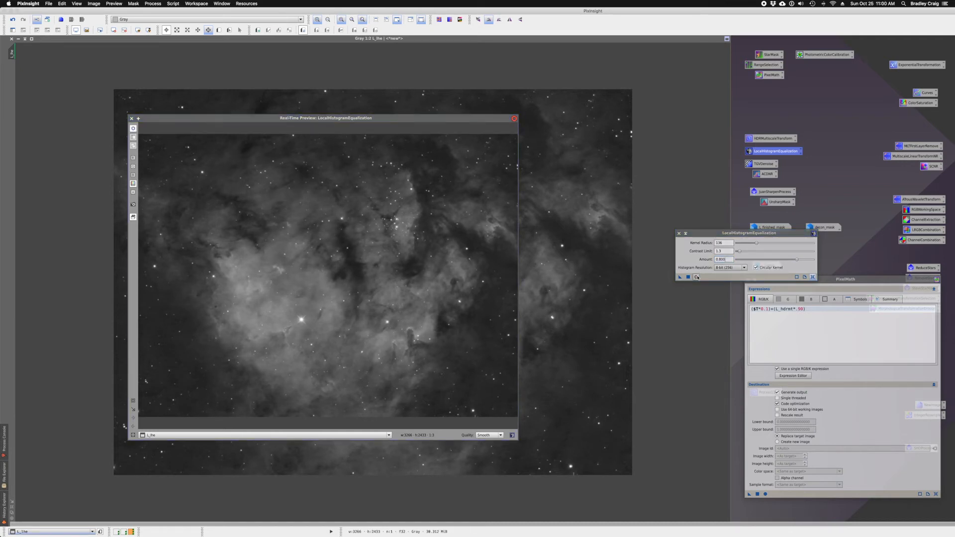
click(697, 277)
Step: Raise the kernel radius to 142 and toggle the real-time preview to check the contrast
drag(756, 244, 758, 244)
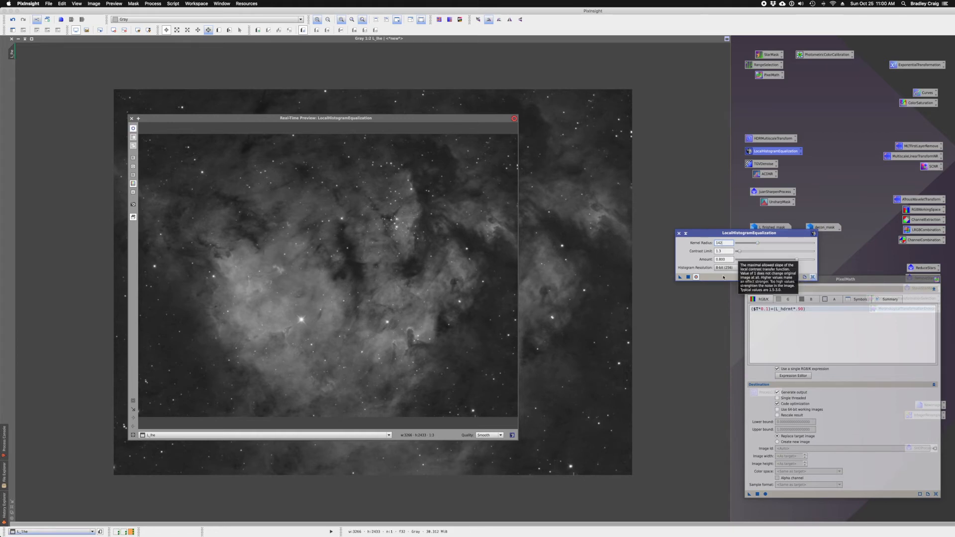
click(696, 277)
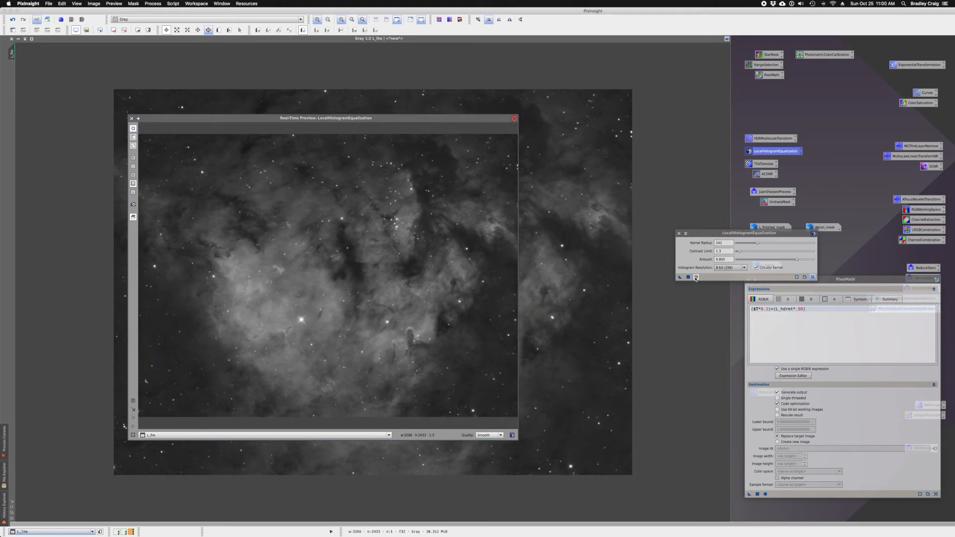
click(696, 278)
Step: Try a kernel radius of 48, toggling the real-time preview repeatedly to compare the fine nebula structure
drag(758, 245, 744, 246)
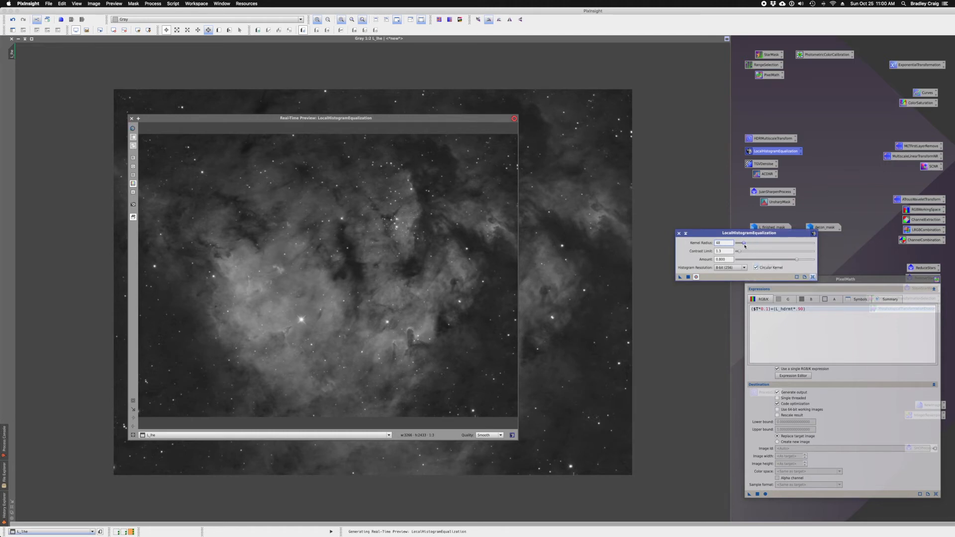
click(696, 277)
click(696, 278)
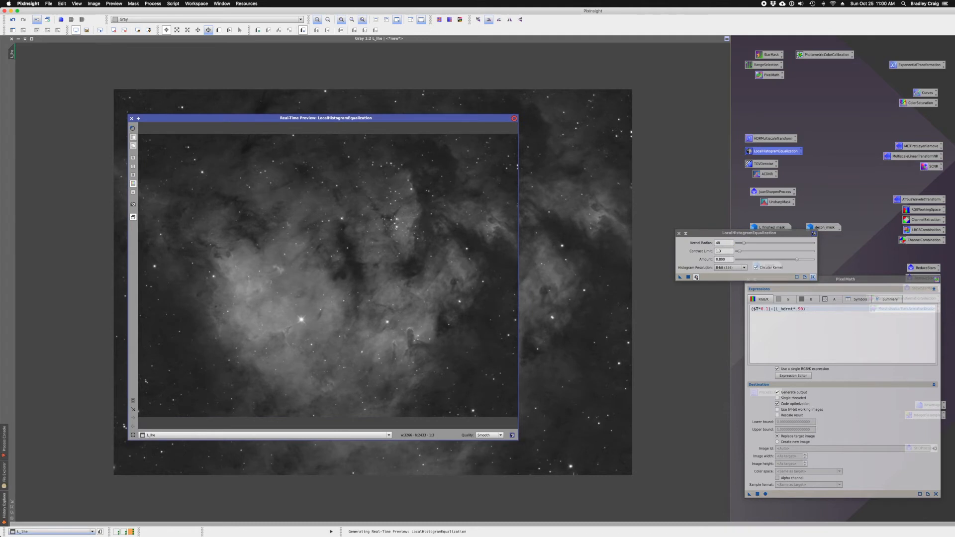
click(696, 277)
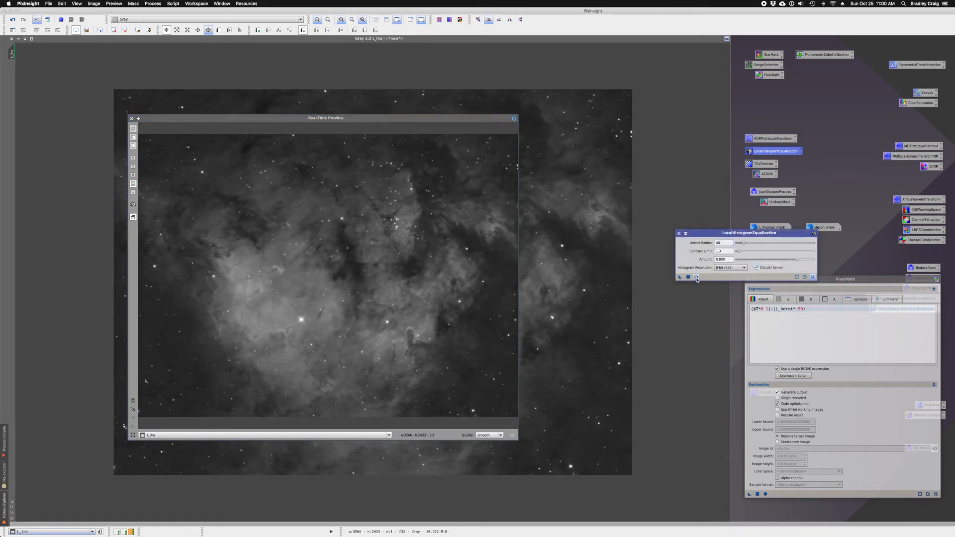
click(696, 278)
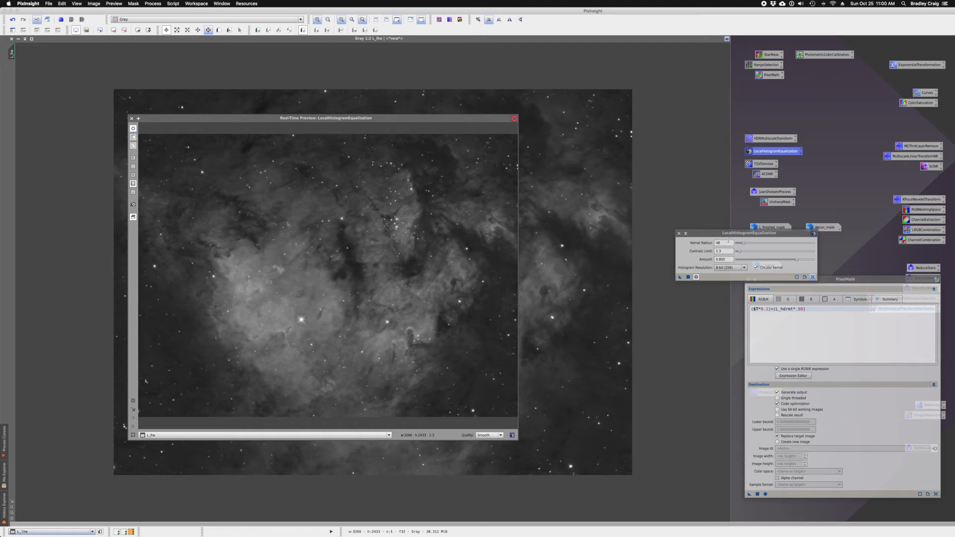
Step: Return the kernel radius to 142 and refresh the real-time preview
drag(746, 244, 758, 244)
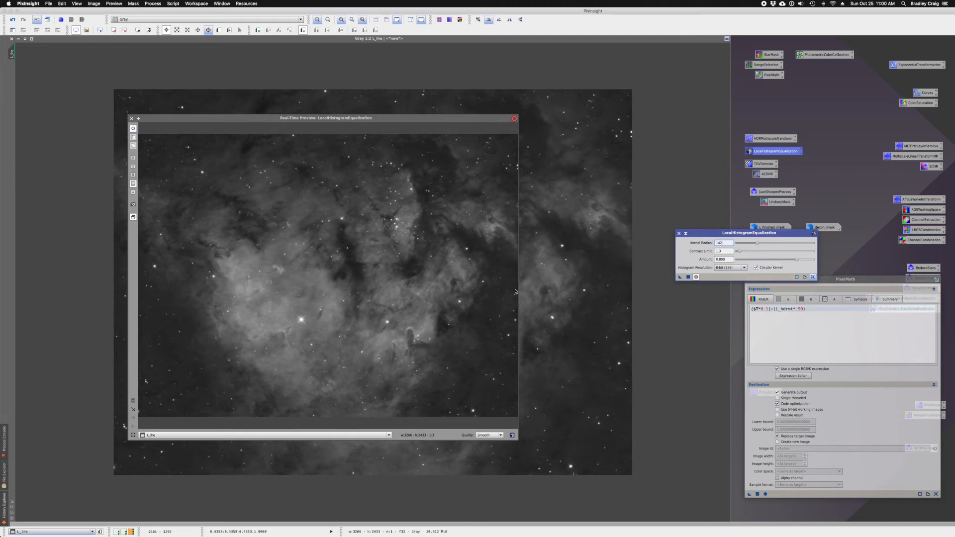
click(696, 277)
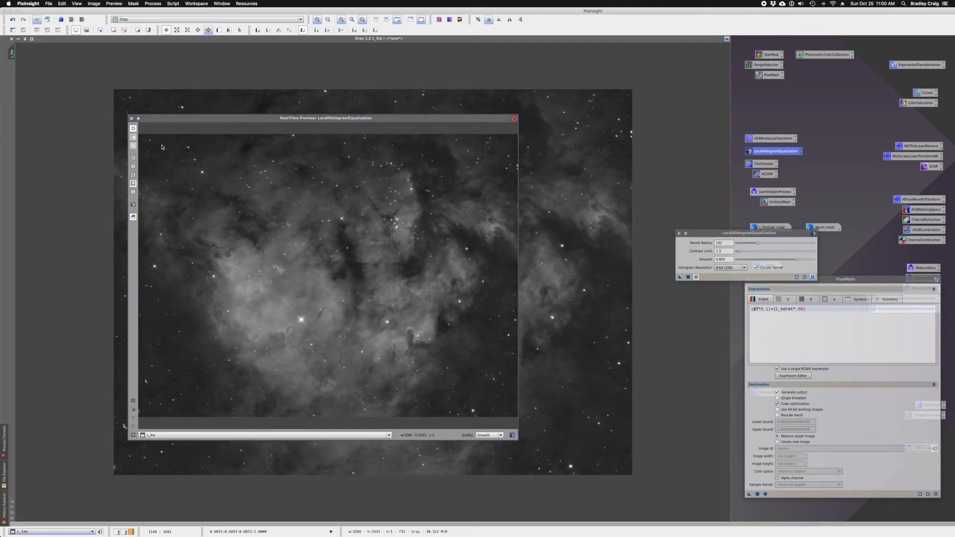
Step: Close the real-time preview and PixelMath, and save the LocalHistogramEqualization settings as a process icon below the HDR one
click(131, 119)
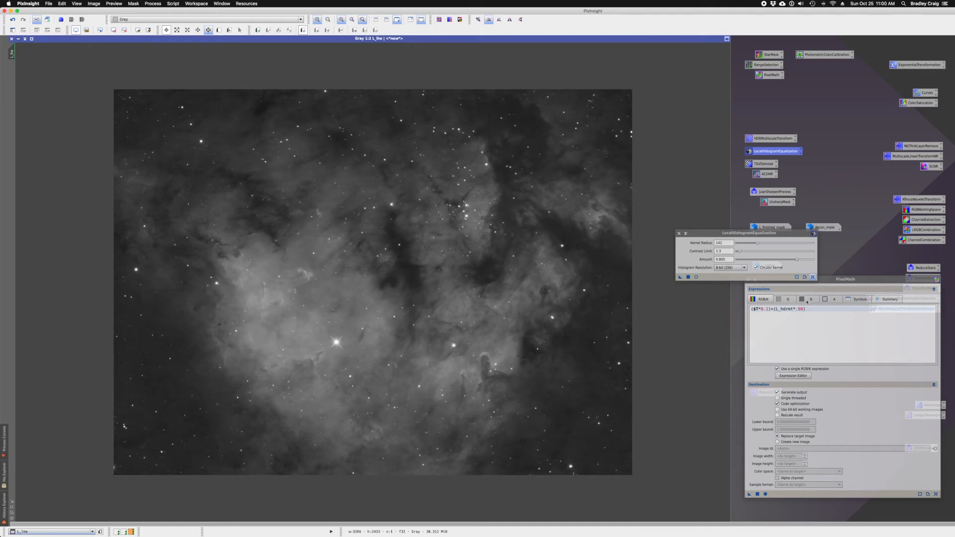
click(840, 279)
click(748, 279)
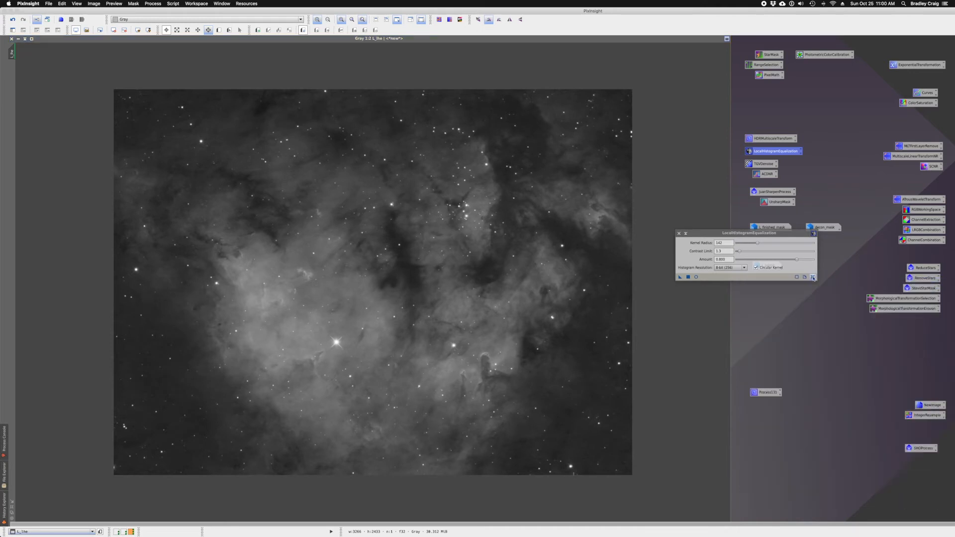
drag(681, 277, 755, 408)
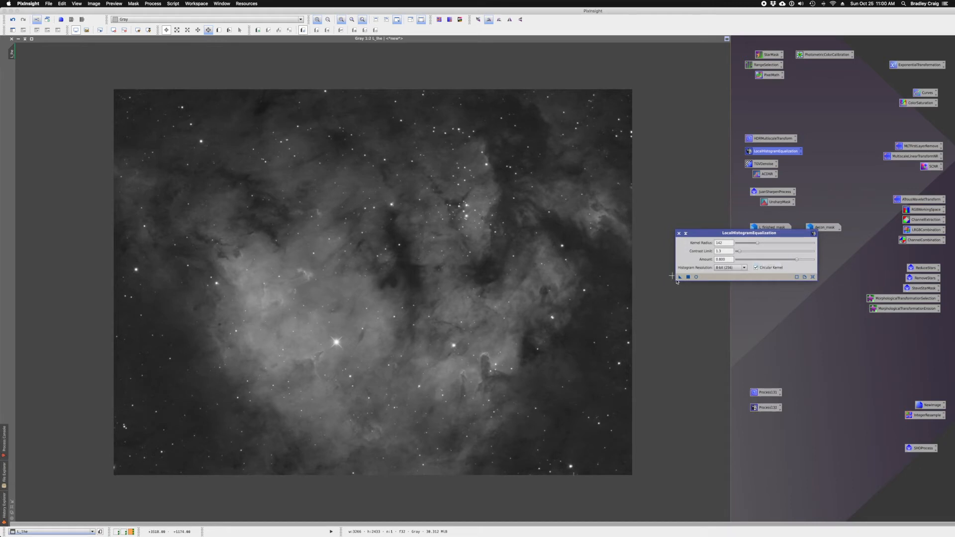
Step: Apply LocalHistogramEqualization to L_lhe, close the process, and stow the image as an icon beneath L_hdrmt
drag(680, 277, 529, 267)
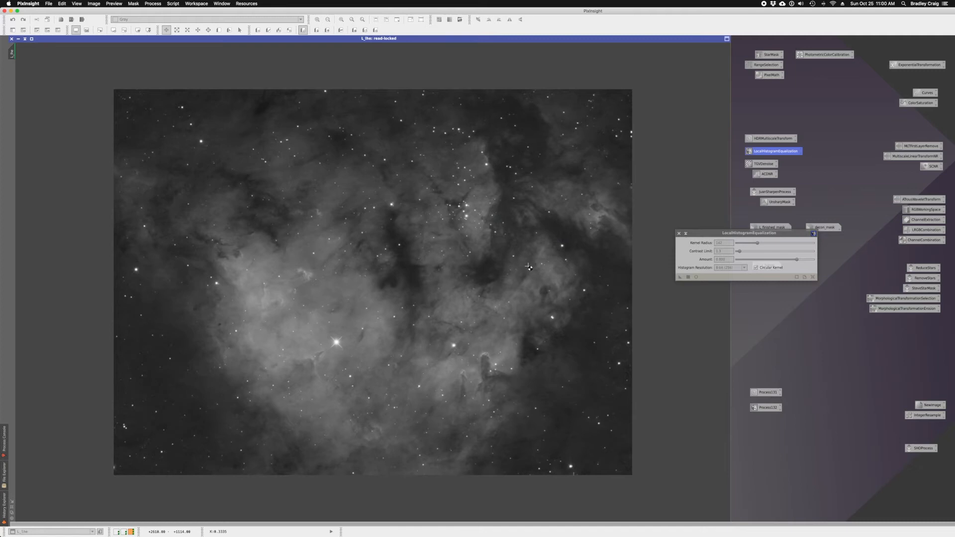
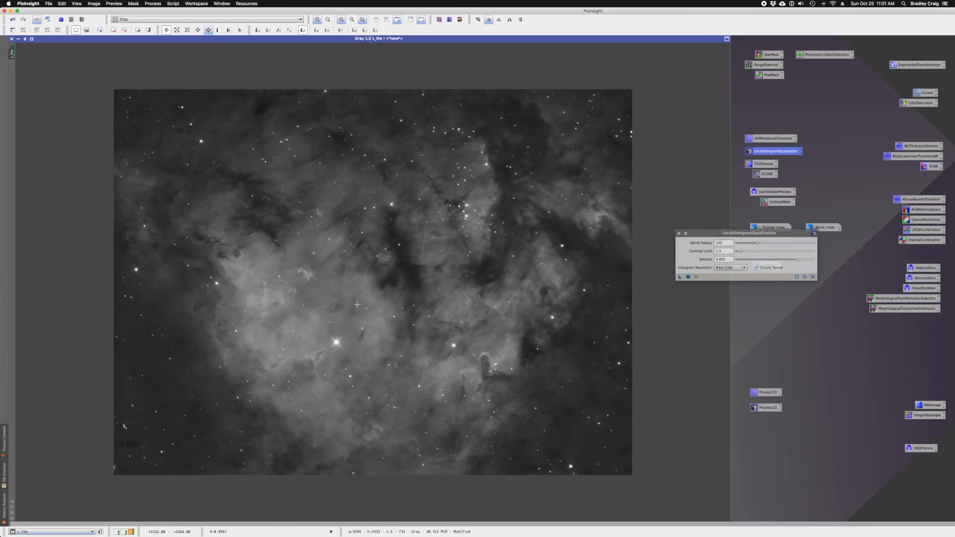
click(679, 233)
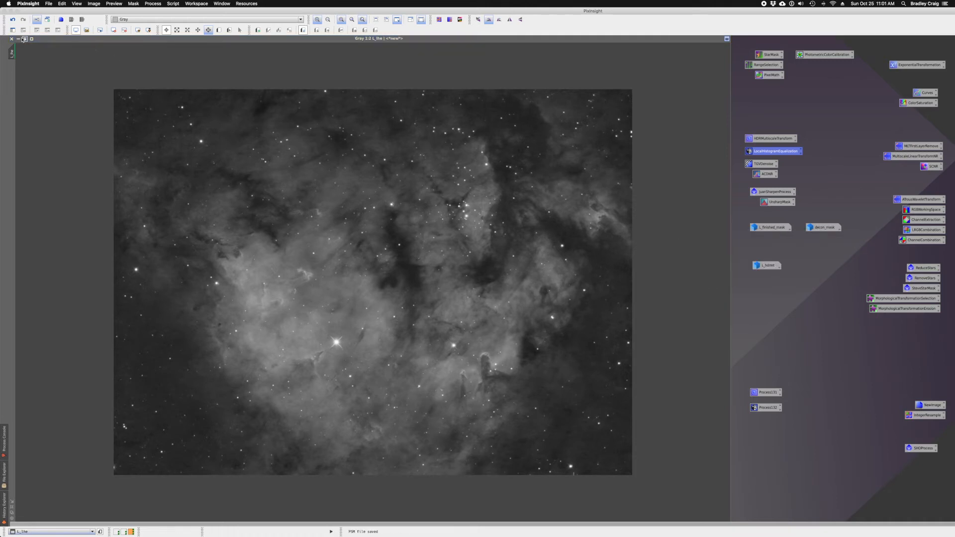
click(18, 40)
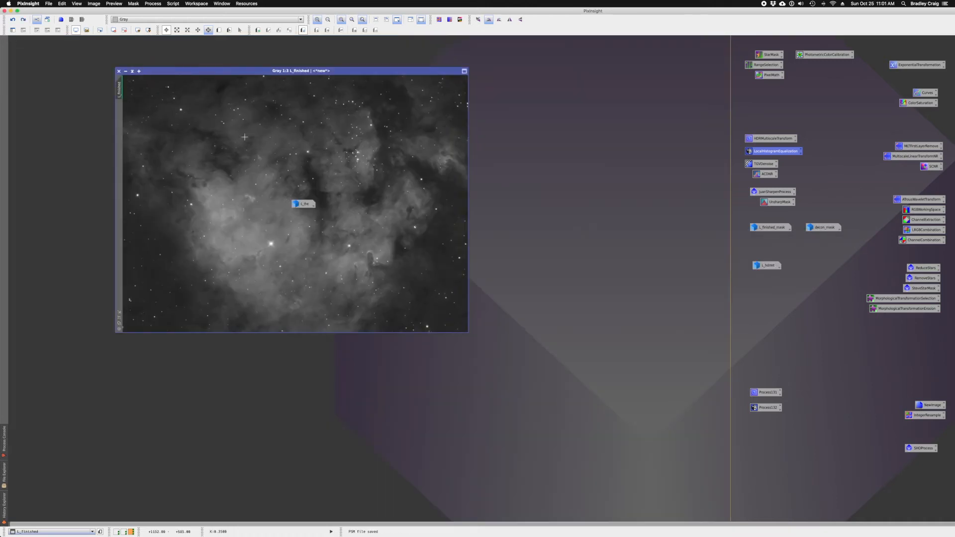
drag(311, 205, 766, 275)
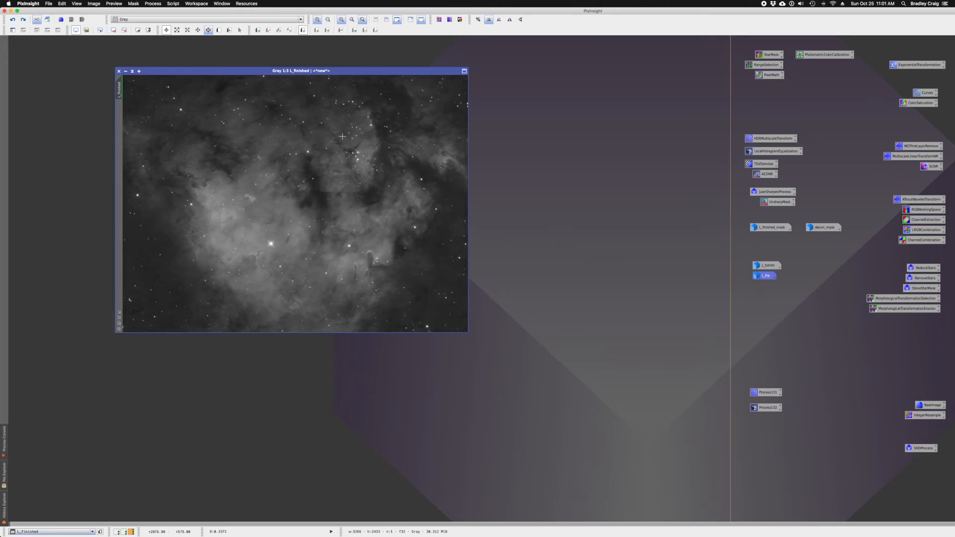
Step: Maximize L_finished and briefly open L_finished_mask to inspect its coverage
double_click(305, 72)
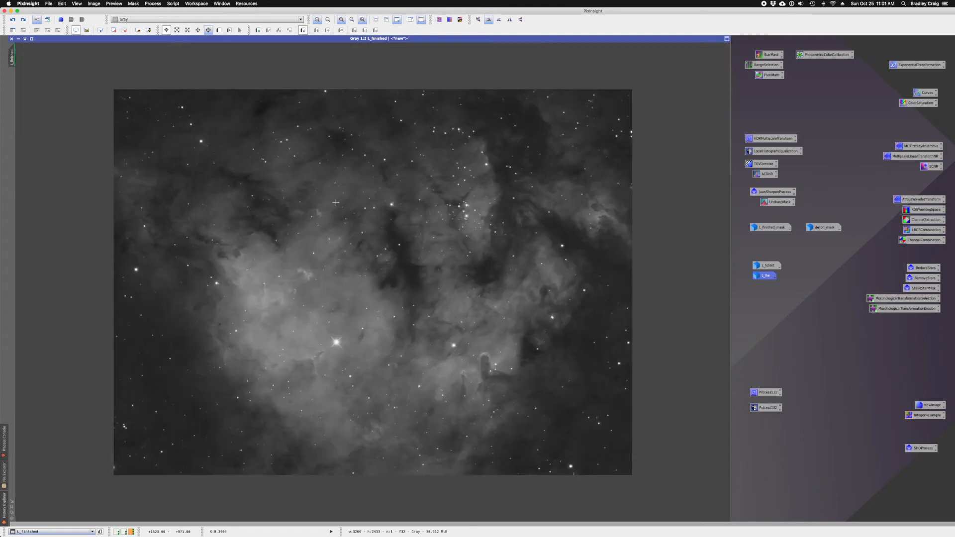
double_click(775, 229)
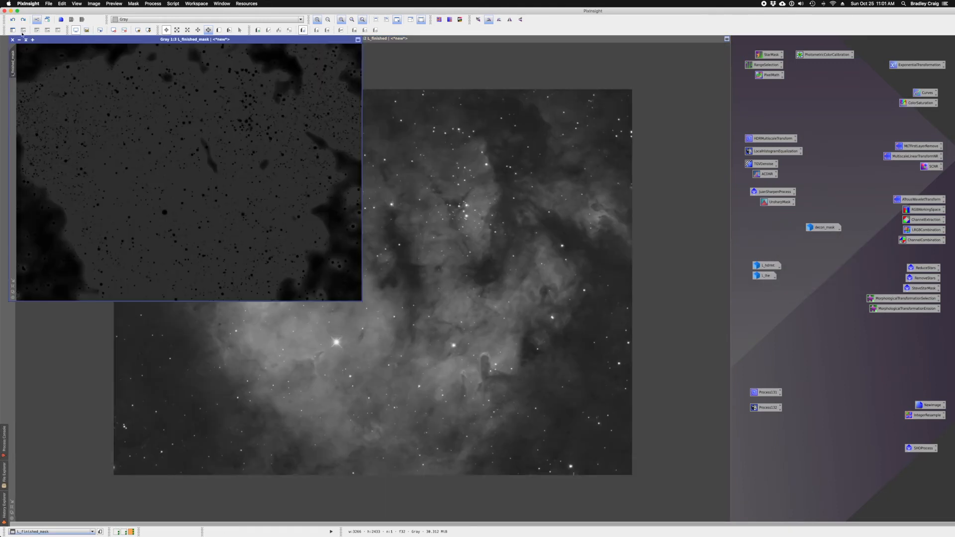
click(19, 39)
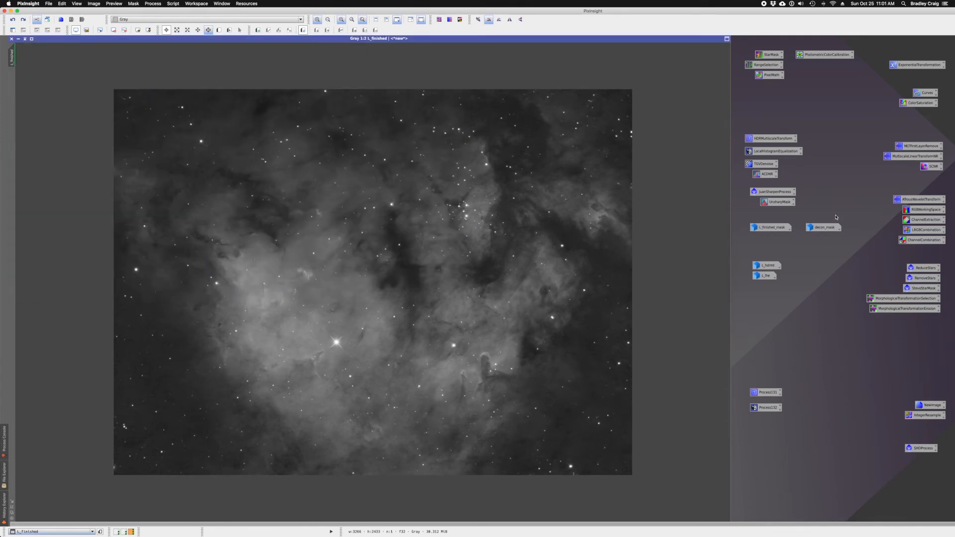
Step: Apply decon_mask as the mask on L_finished and iconize the mask image
double_click(823, 227)
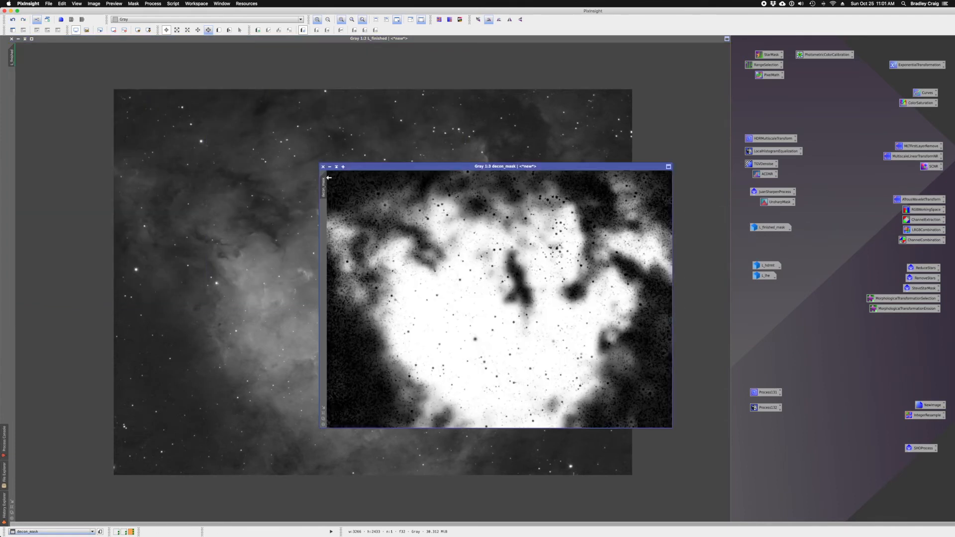
drag(323, 184, 13, 90)
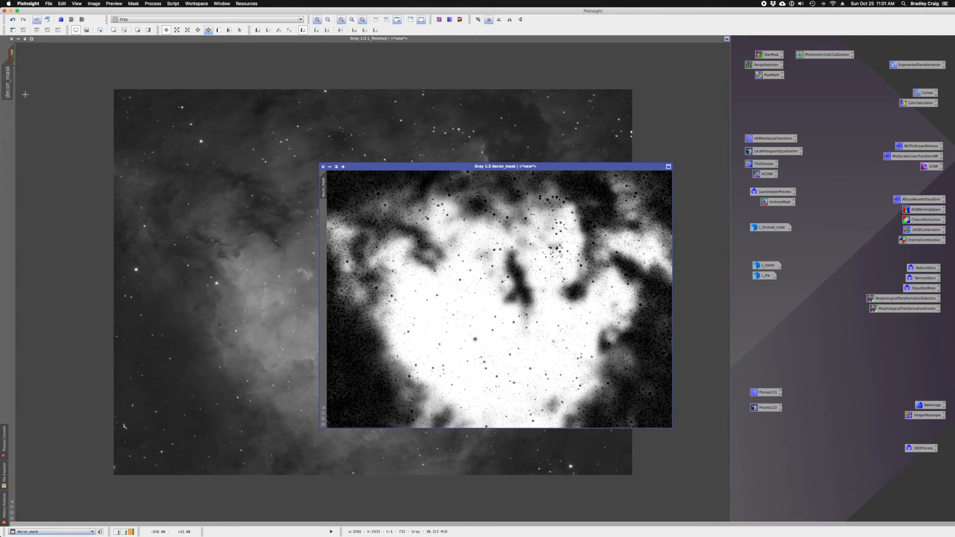
click(331, 167)
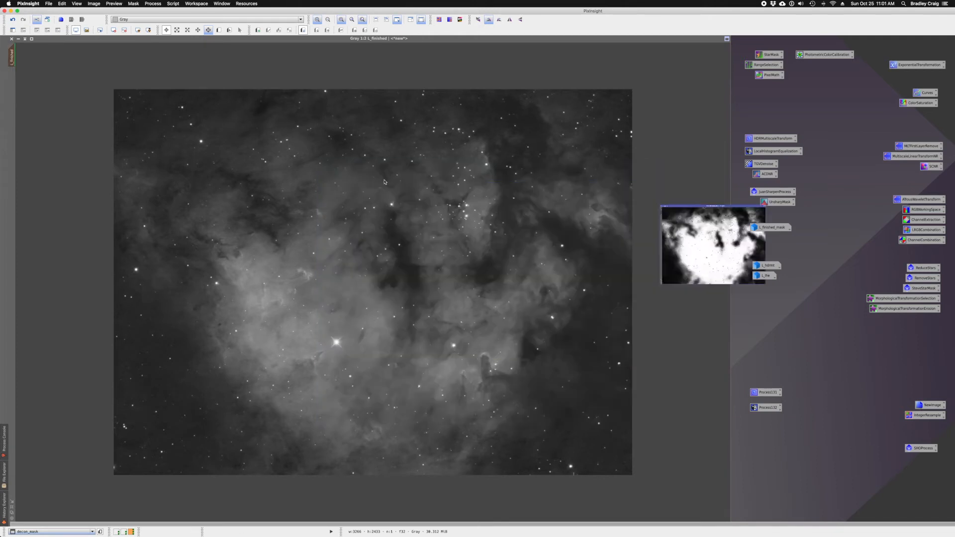
Step: Change the PixelMath expression to the equal blend ($T*0.5)+(L_lhe*0.5)
drag(812, 271, 776, 271)
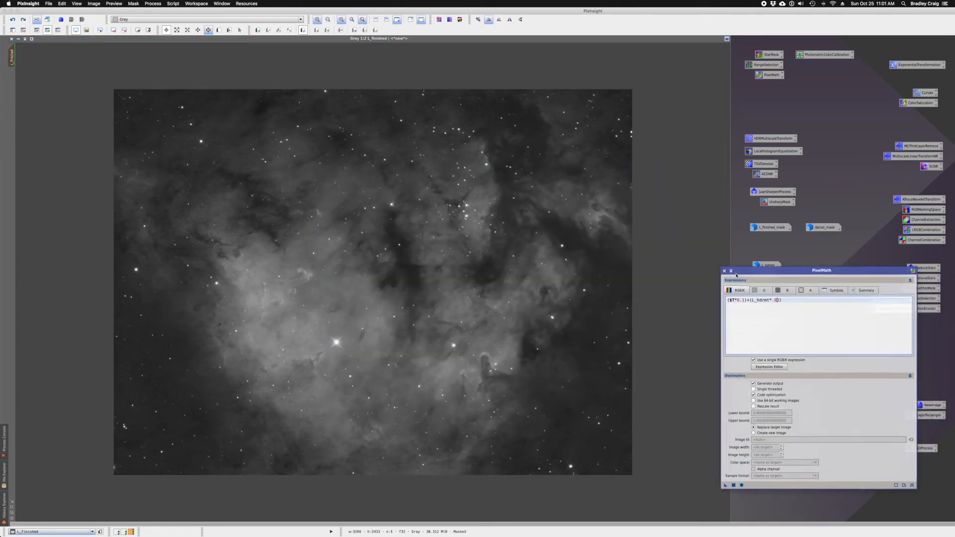
drag(749, 302, 758, 302)
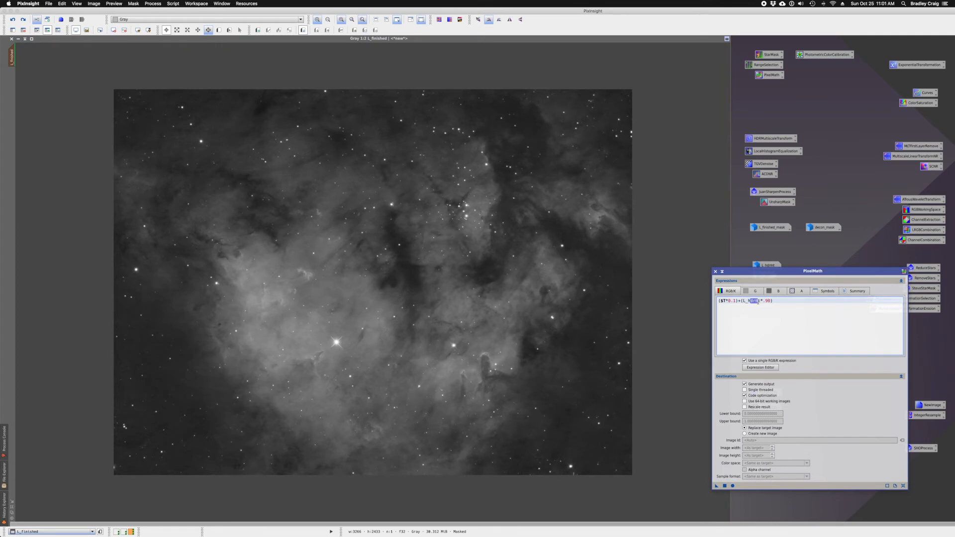
key(BackSpace)
text(lhe)
text(5)
text(0.)
drag(762, 274, 812, 276)
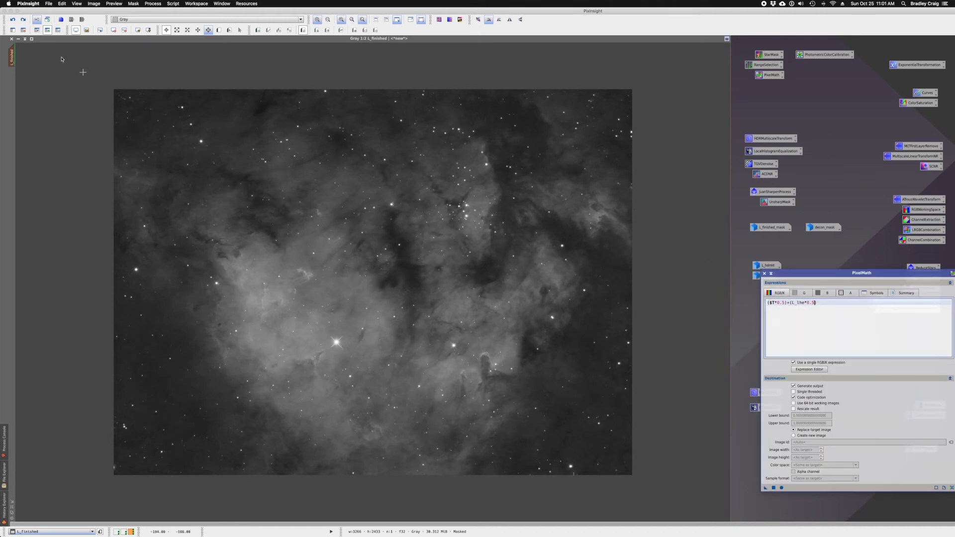
Step: Toggle the mask overlay on L_finished and apply the equal PixelMath blend to the image
click(57, 30)
click(58, 29)
click(515, 411)
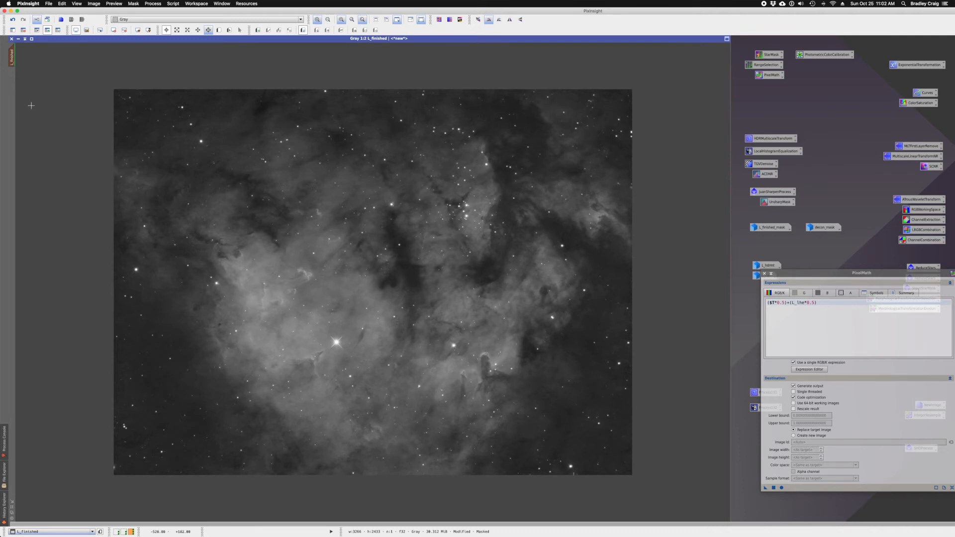
Step: Undo and redo the equal blend on L_finished to compare the results, and leave it undone
click(14, 21)
click(22, 21)
click(16, 22)
click(27, 23)
click(19, 22)
Step: Change the PixelMath expression to ($T*0.4)+(L_lhe*0.6) and apply it to L_finished
click(828, 339)
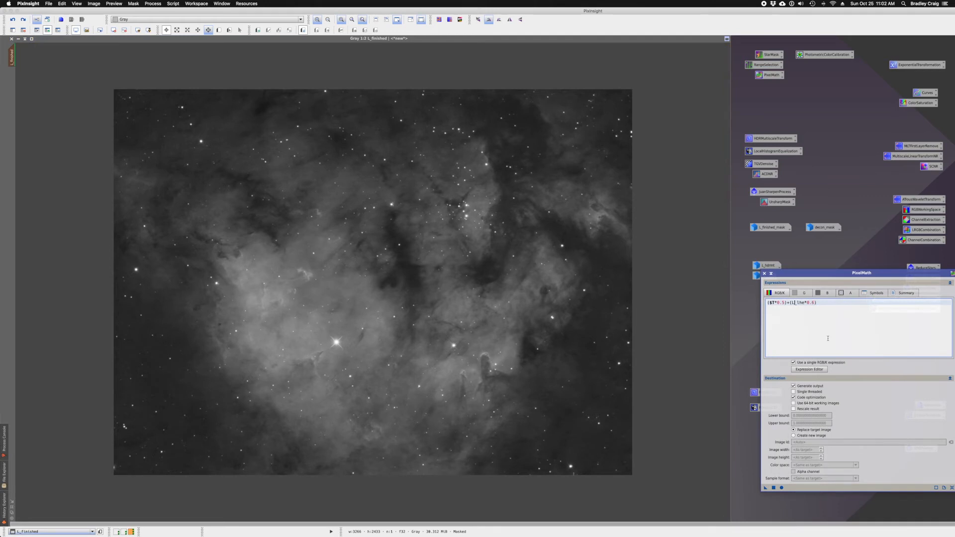
key(Left)
key(Left)
key(Left)
key(Left)
key(Left)
key(Left)
key(Left)
key(Left)
key(Left)
key(Left)
key(Left)
key(Left)
key(Left)
key(BackSpace)
text(4)
drag(765, 488, 394, 364)
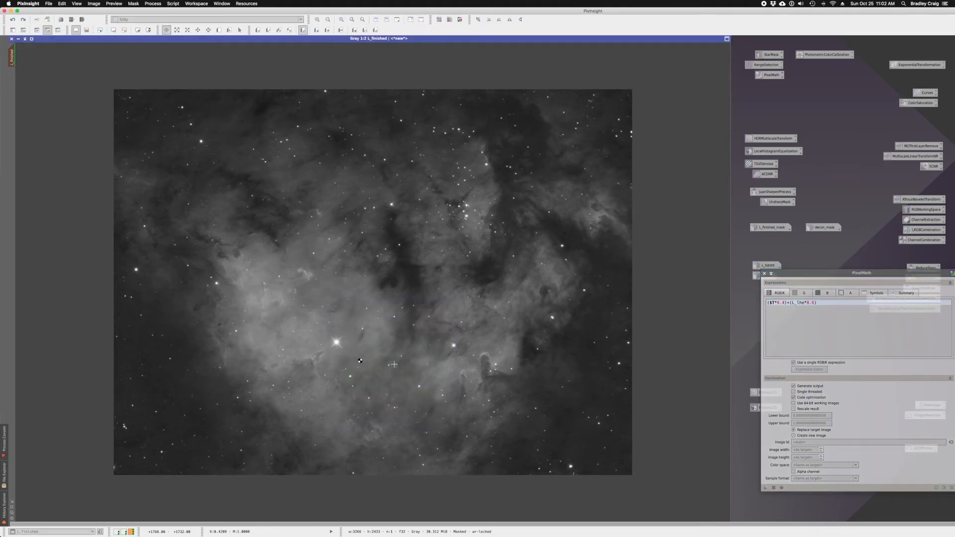
Step: Undo and redo the 0.4/0.6 blend on L_finished to compare the nebula contrast
click(12, 20)
click(24, 22)
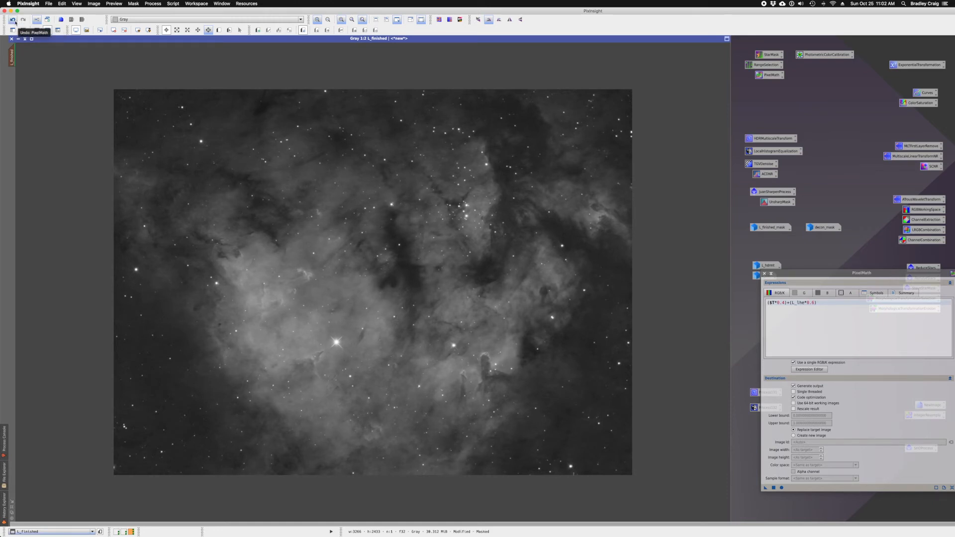
click(34, 21)
click(23, 20)
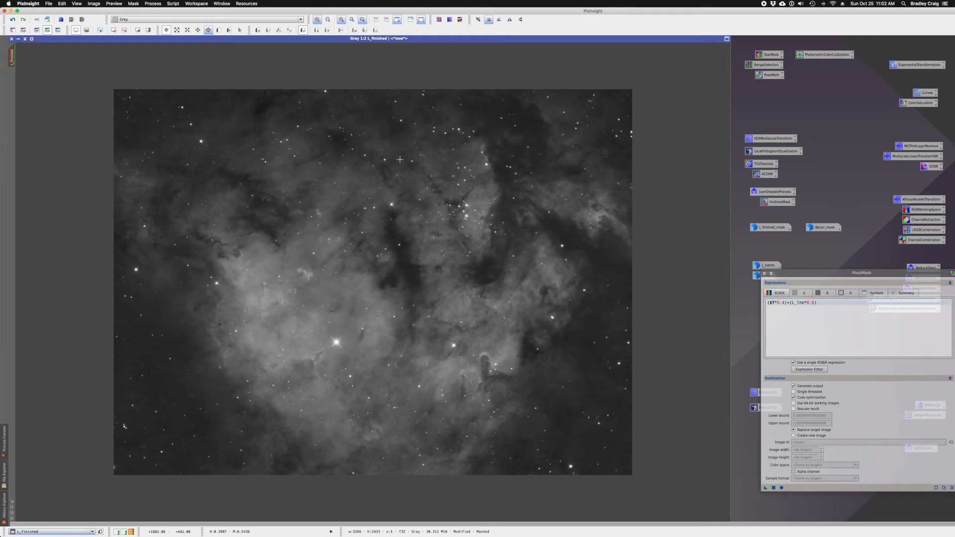
Step: Reopen L_lhe maximized and flip repeatedly between it and the blended L_finished to compare their contrast
double_click(328, 43)
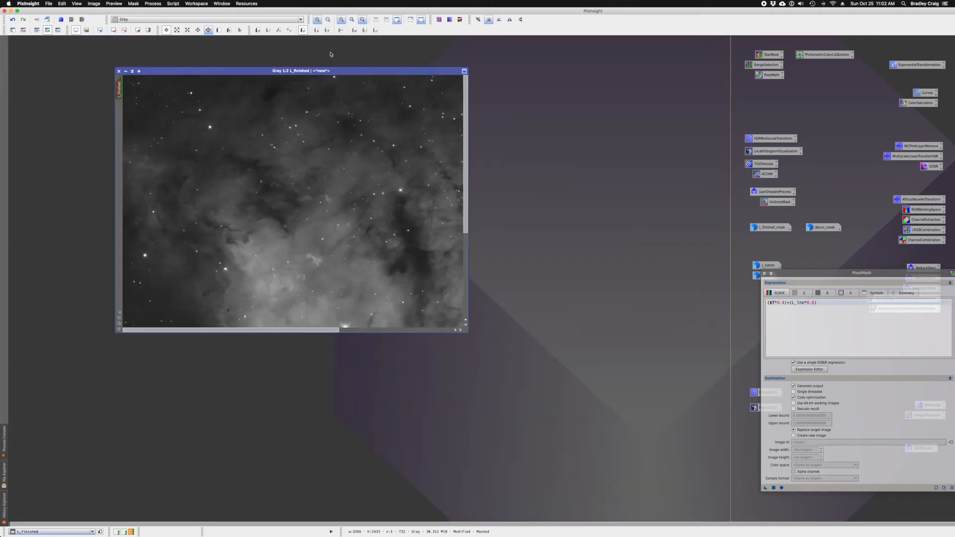
double_click(330, 71)
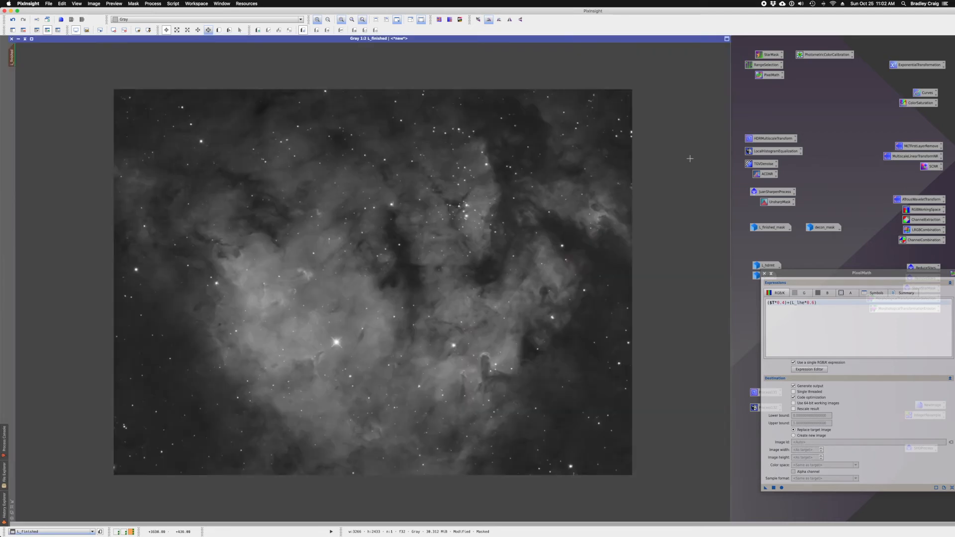
drag(797, 273, 820, 273)
double_click(767, 277)
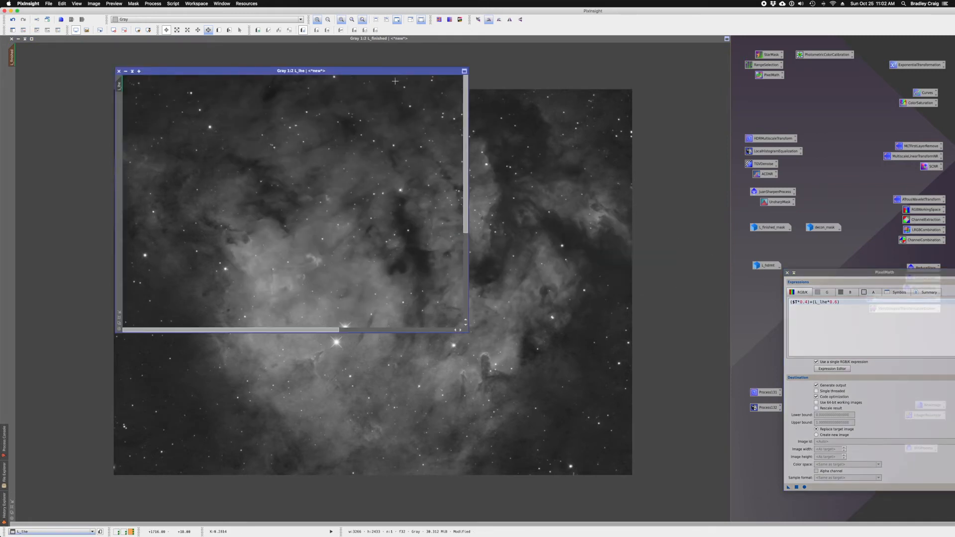
double_click(384, 71)
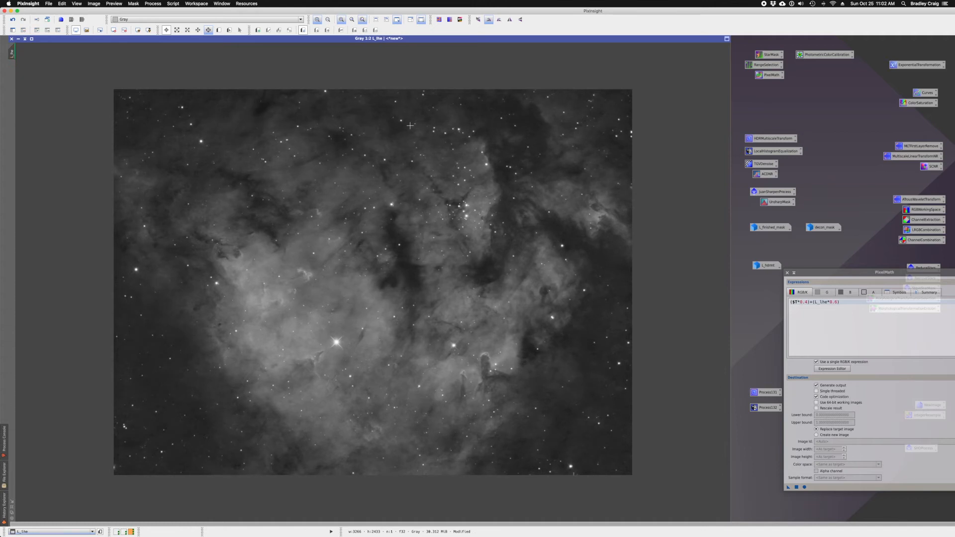
key(super+Page_Down)
key(super+Page_Down)
key(super+Page_Down)
key(super+Page_Down)
key(super+Page_Down)
key(super+Page_Down)
key(super+Page_Down)
key(super+Page_Down)
key(super+Page_Down)
key(super+Page_Down)
key(super+Page_Down)
Step: Undo the blend on L_finished and flip between the unblended image and L_lhe to compare them
click(13, 20)
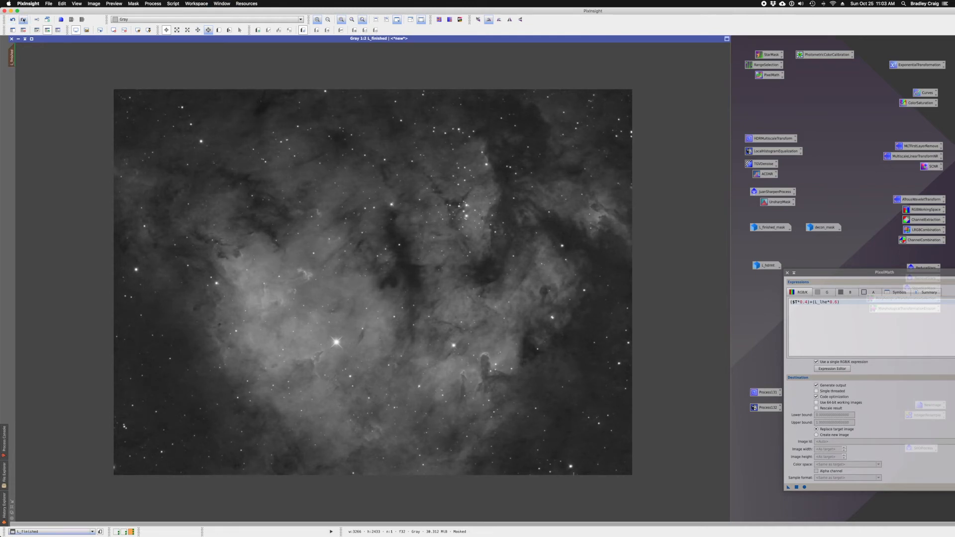
key(super+Page_Down)
key(super+Page_Down)
key(super+Page_Down)
key(super+Page_Down)
key(super+Page_Down)
key(super+Page_Down)
key(super+Page_Down)
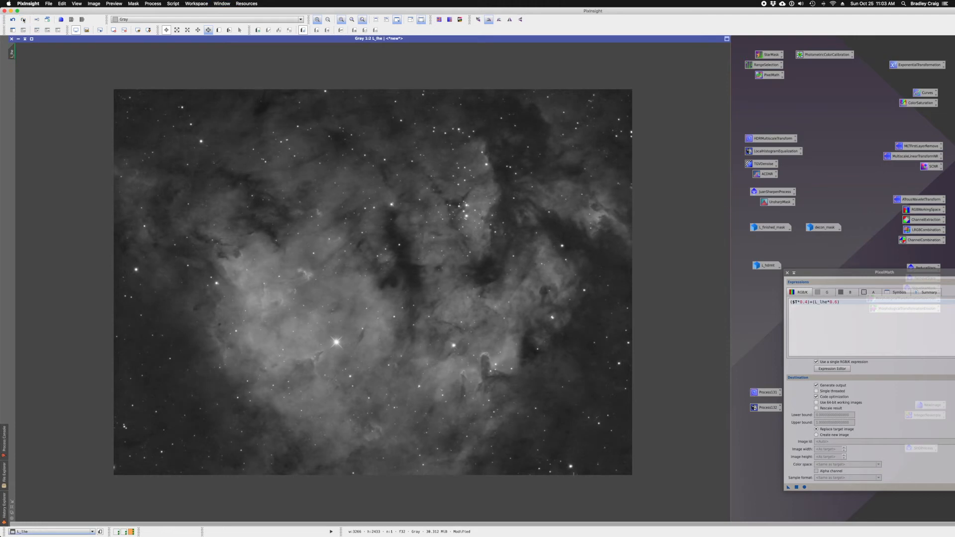
key(super+Page_Down)
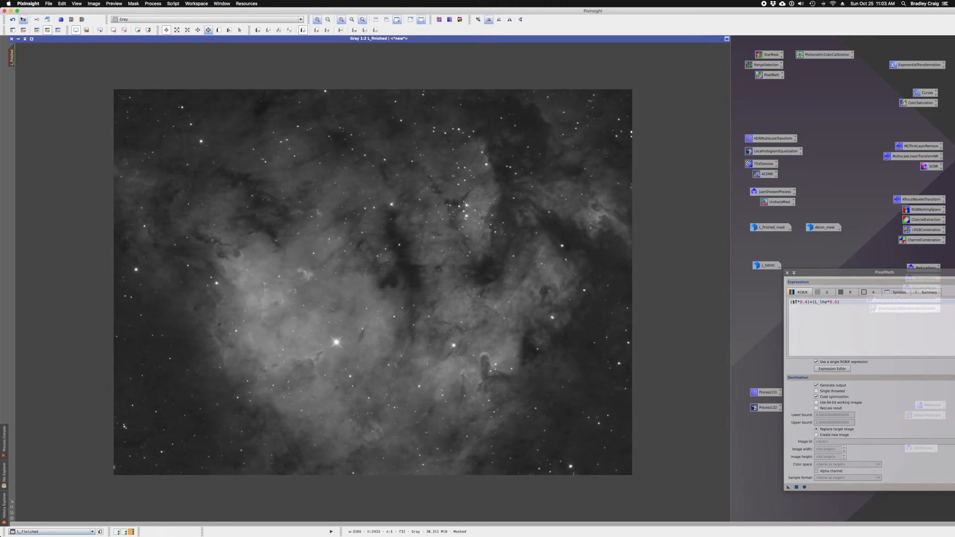
Step: Redo the blend on L_finished and flip between it and L_lhe to judge the blend strength
click(23, 20)
key(super+Page_Down)
key(super+Page_Down)
key(super+Page_Down)
key(super+Page_Down)
key(super+Page_Down)
key(super+Page_Down)
key(super+Page_Down)
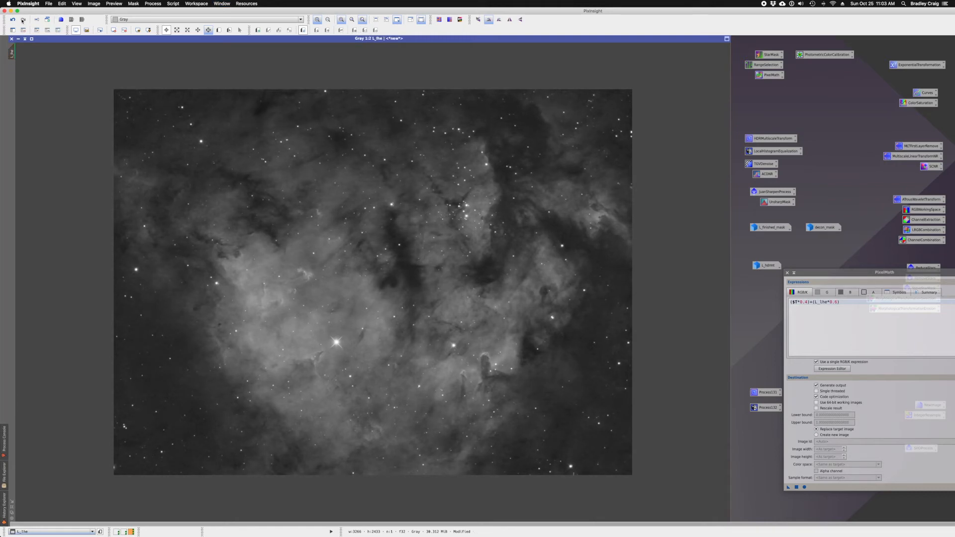
key(super+Page_Down)
key(super+Page_Down)
key(super+Page_Down)
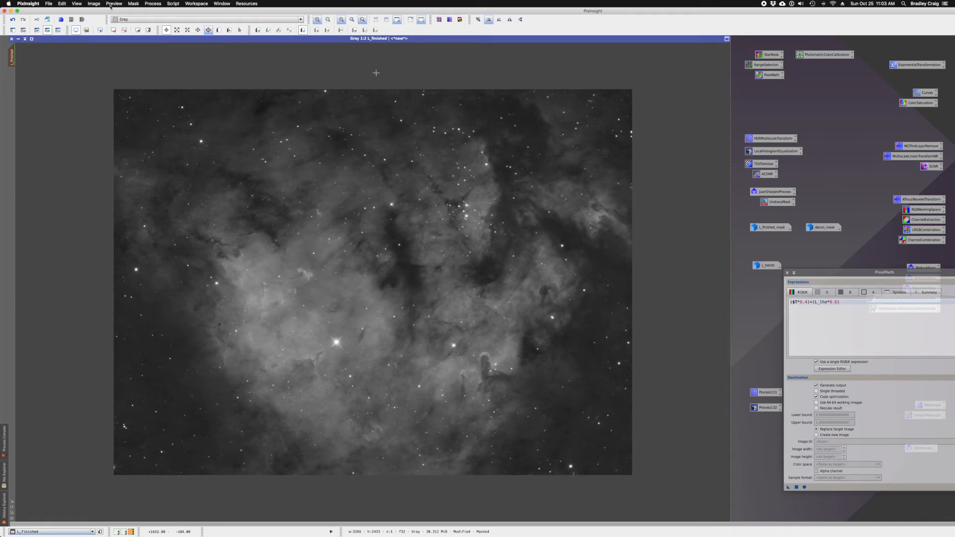
Step: Replace the mask on L_finished with L_finished_mask and iconize the mask image
click(23, 30)
click(768, 229)
double_click(769, 229)
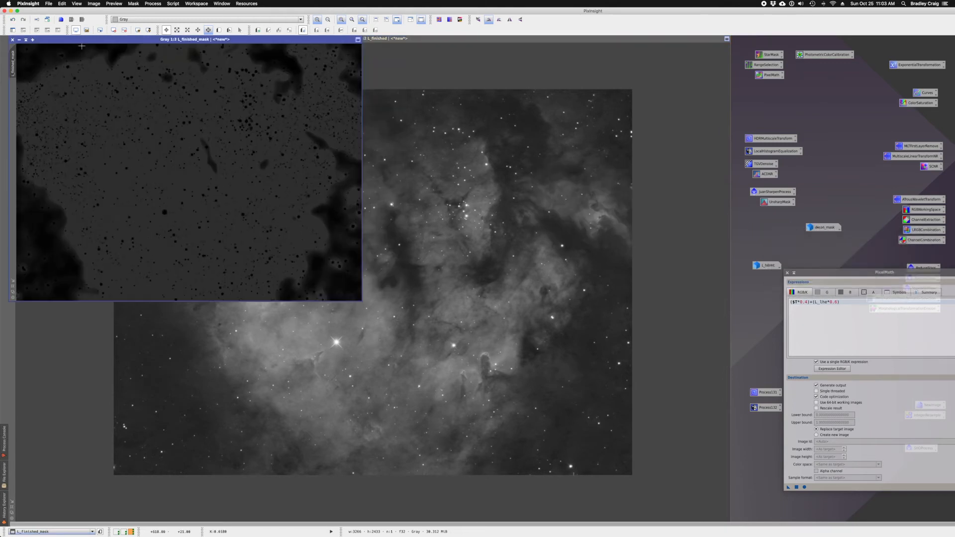
drag(82, 40, 230, 122)
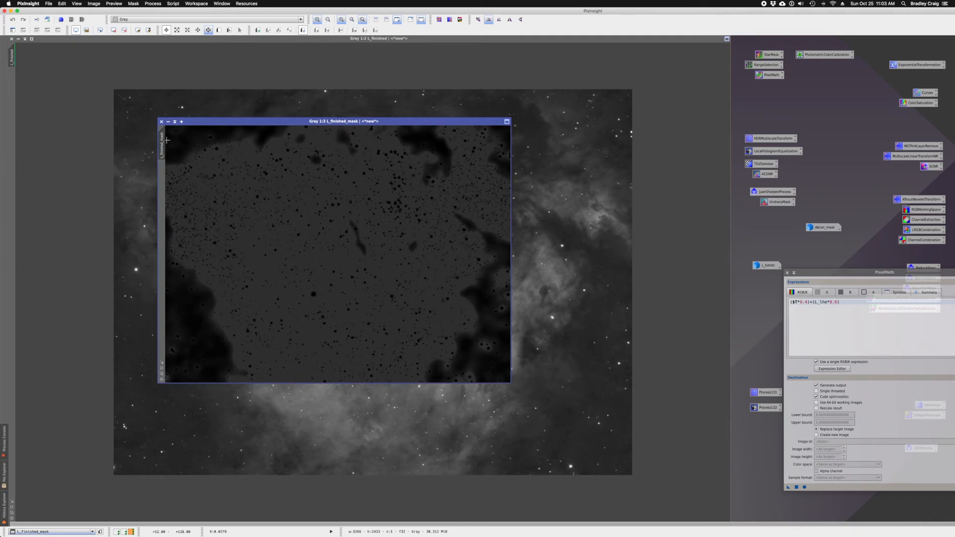
drag(163, 141, 15, 90)
click(168, 122)
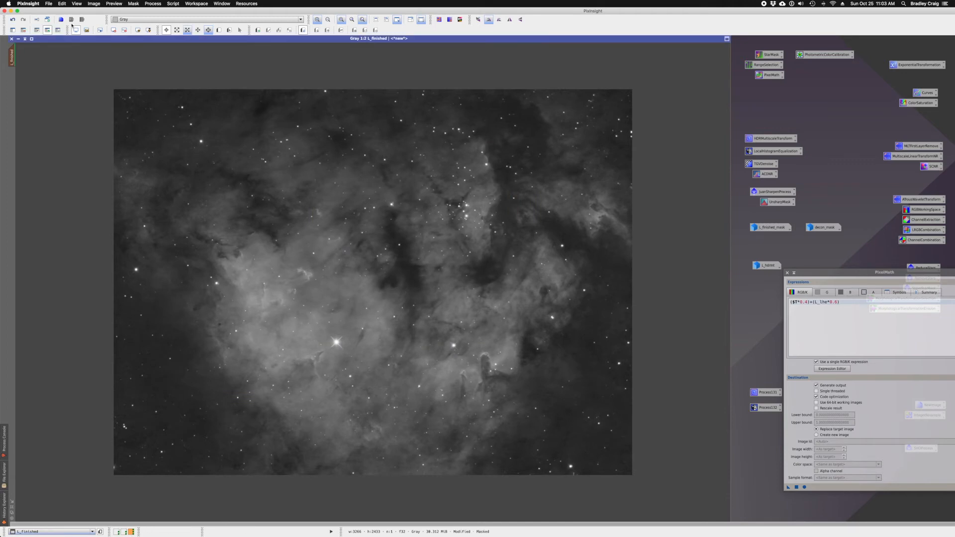
Step: Toggle the mask overlay on L_finished to check its coverage, and bring the whole PixelMath window into view
click(58, 30)
click(57, 29)
drag(846, 272, 759, 257)
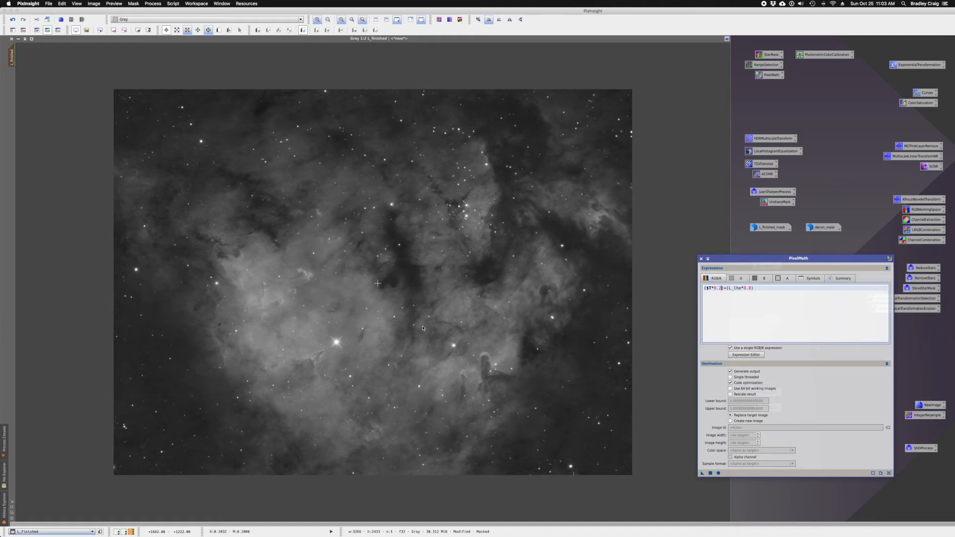
Step: Apply the PixelMath blend ($T*0.2)+(L_lhe*0.8) to L_finished and compare it with the unblended image using undo and redo
drag(701, 475, 371, 303)
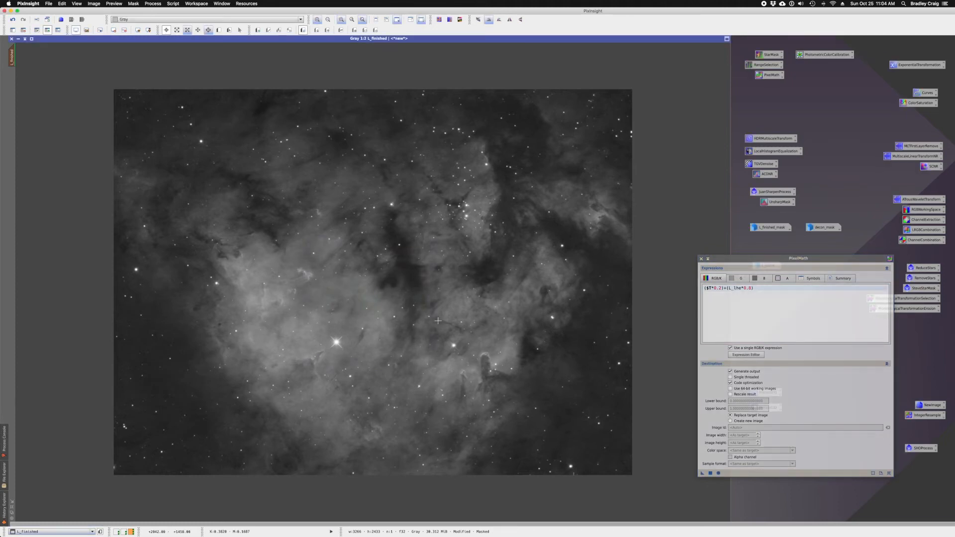
click(13, 21)
click(25, 22)
scroll(404, 272, up, 2)
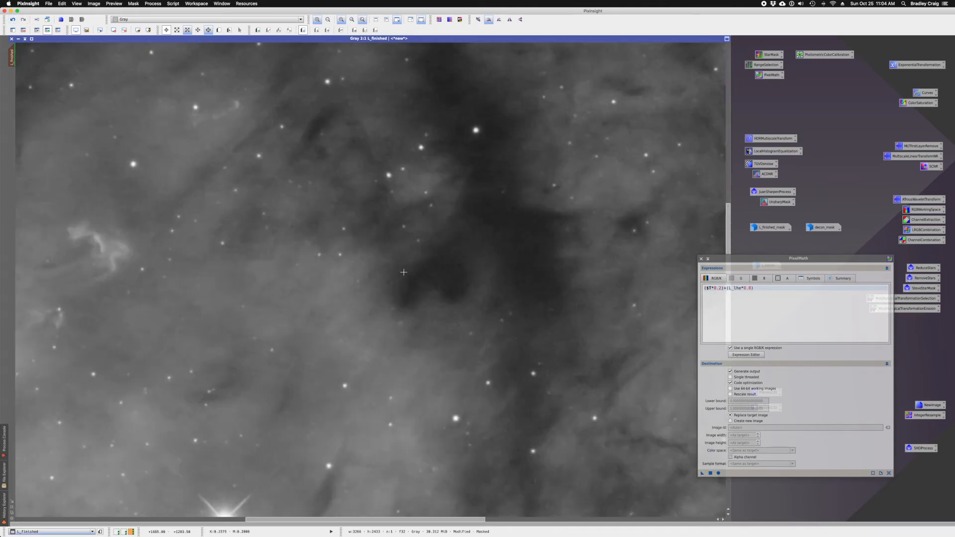
click(14, 19)
click(24, 21)
scroll(159, 205, down, 1)
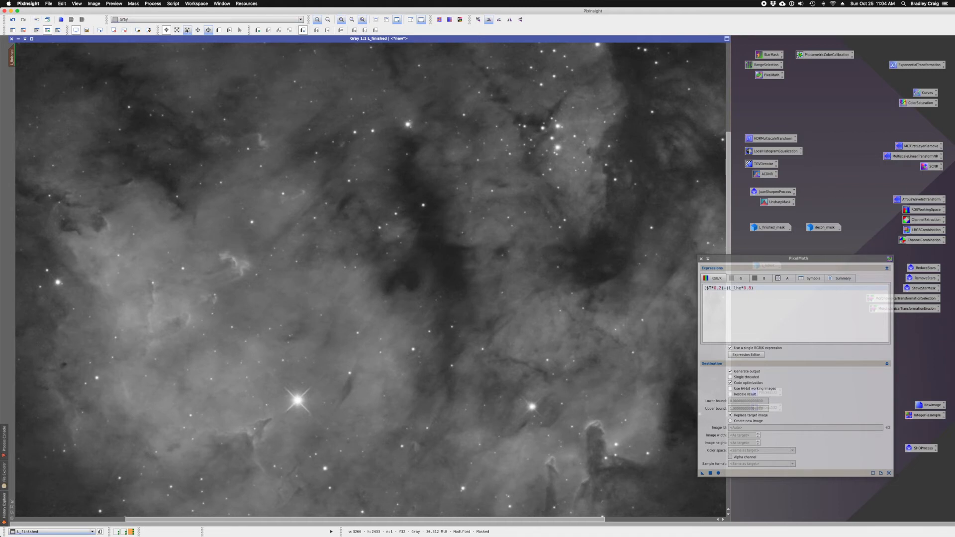
Step: Compare the blend with the unblended image on the bright wispy filament in L_finished, and leave the blend undone
click(177, 30)
drag(206, 234, 259, 291)
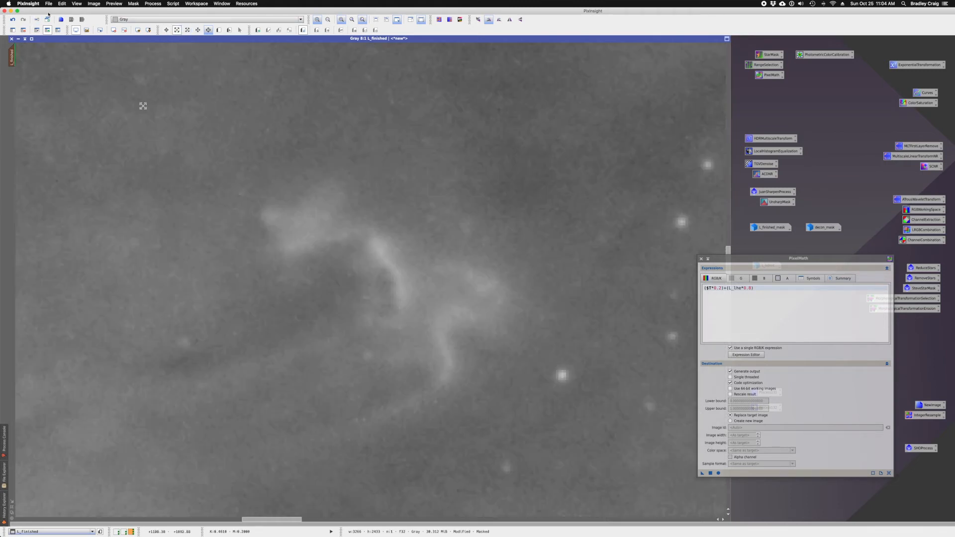
click(13, 20)
click(22, 21)
click(13, 20)
Step: Set the PixelMath expression to ($T*0.1)+(L_lhe*0.9) and apply it to L_finished
click(722, 288)
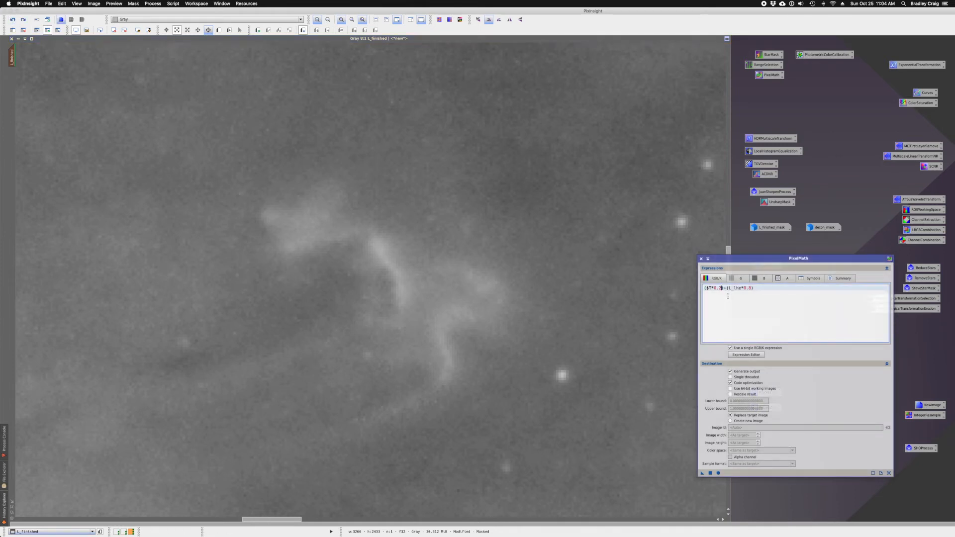
key(BackSpace)
text(1)
drag(703, 474, 497, 386)
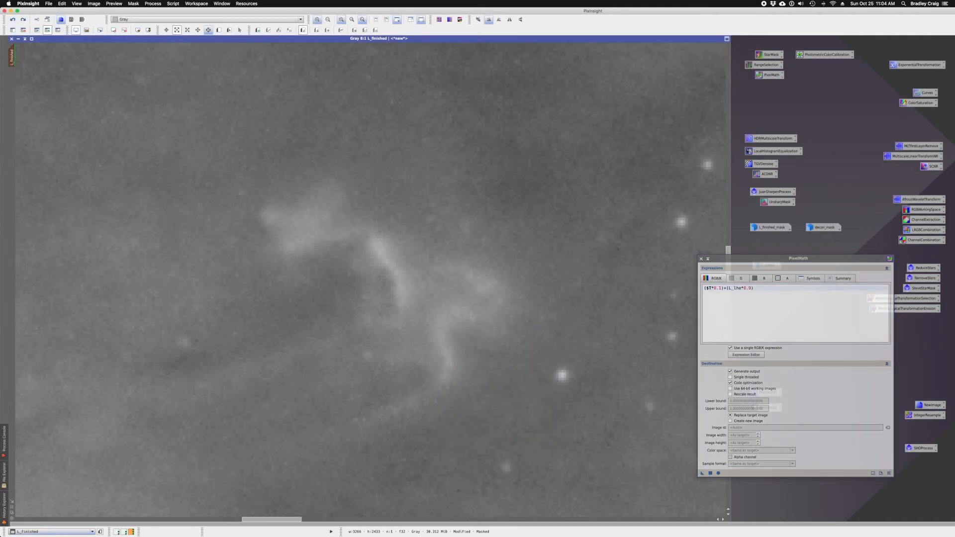
scroll(457, 321, down, 2)
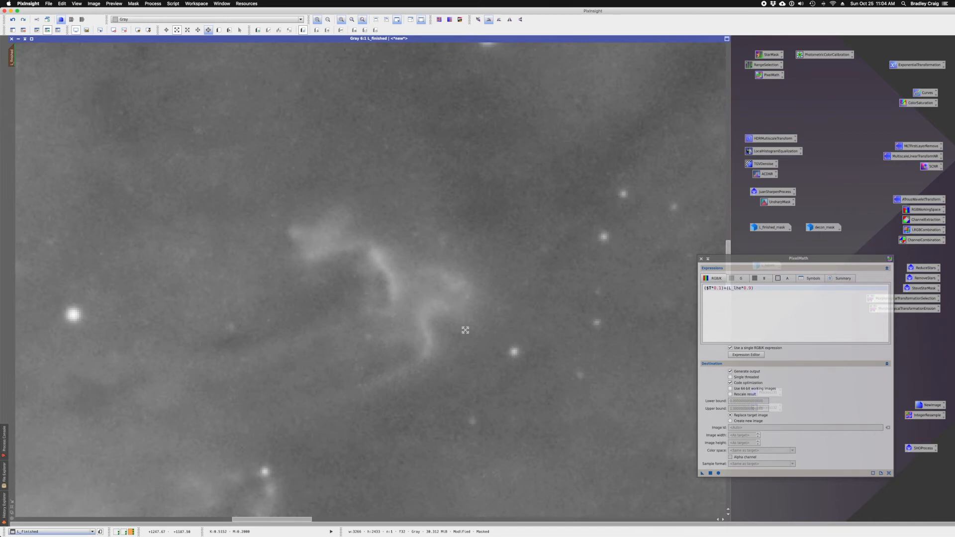
scroll(465, 330, down, 6)
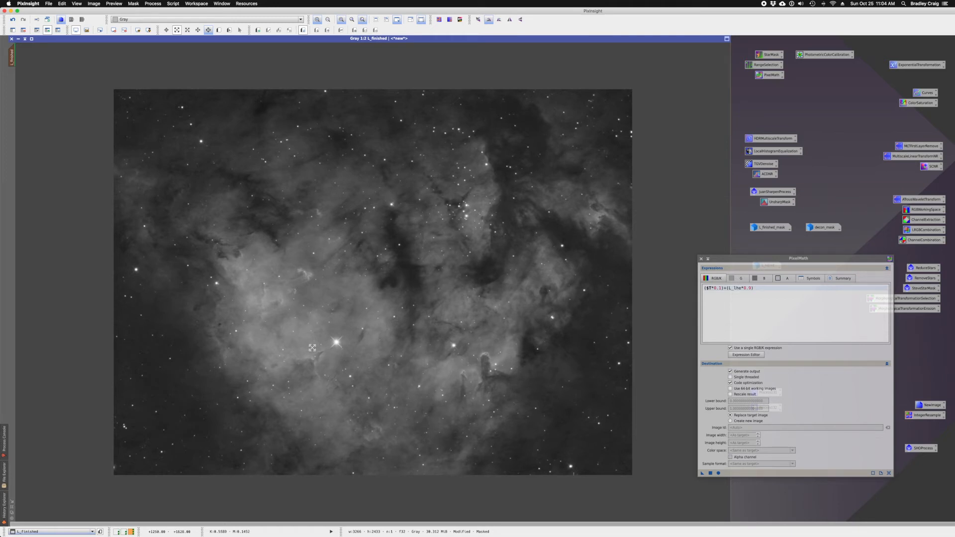
Step: Check the iconized mask thumbnails, close PixelMath, and remove the mask from L_finished
drag(753, 261, 784, 268)
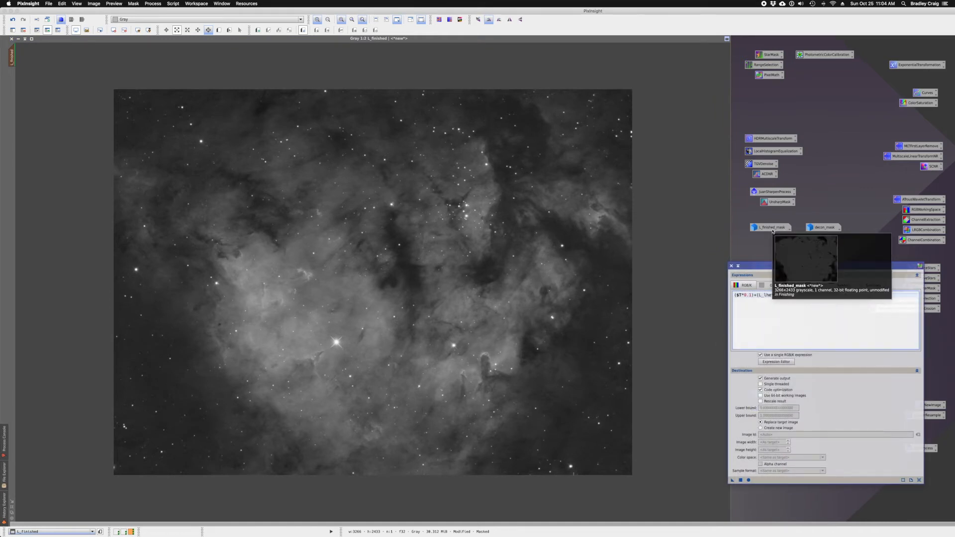
mouse_move(817, 228)
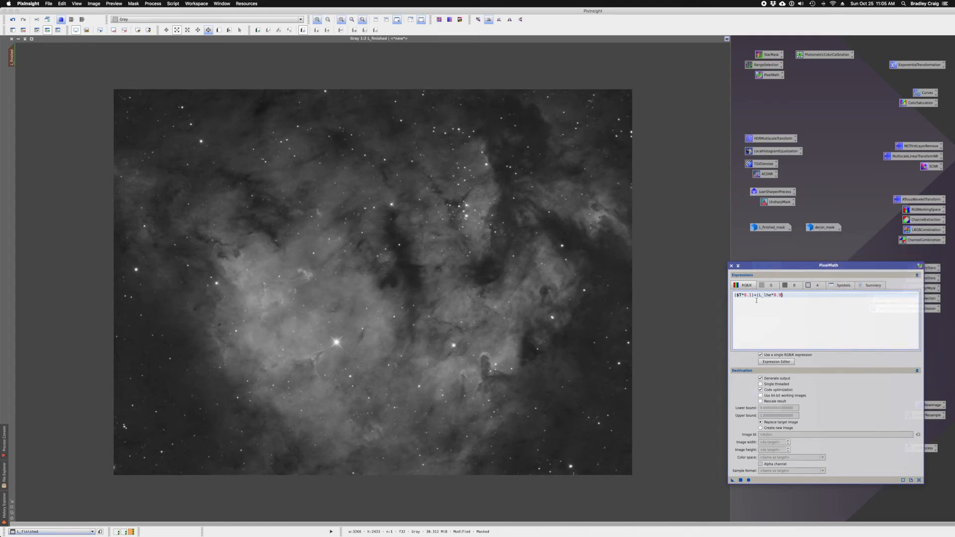
mouse_move(772, 232)
click(731, 265)
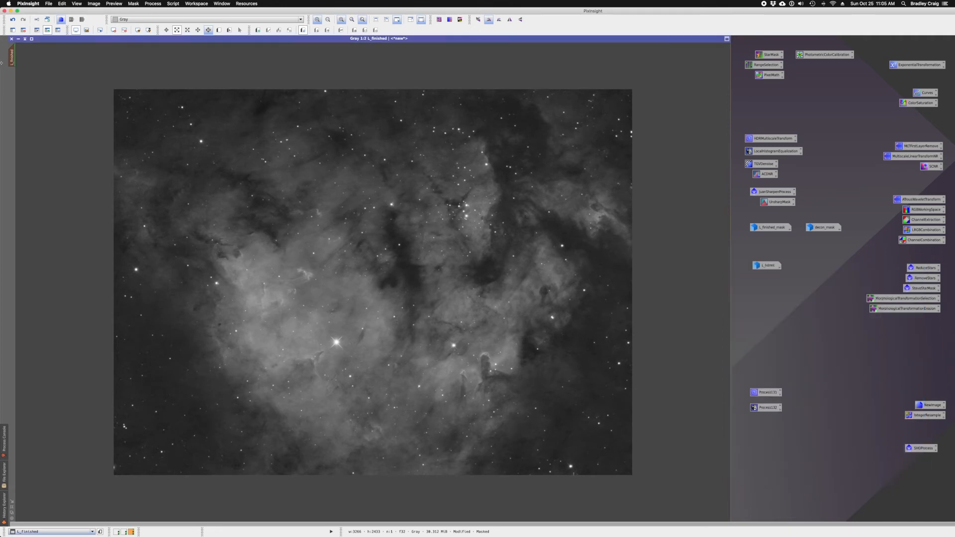
click(23, 30)
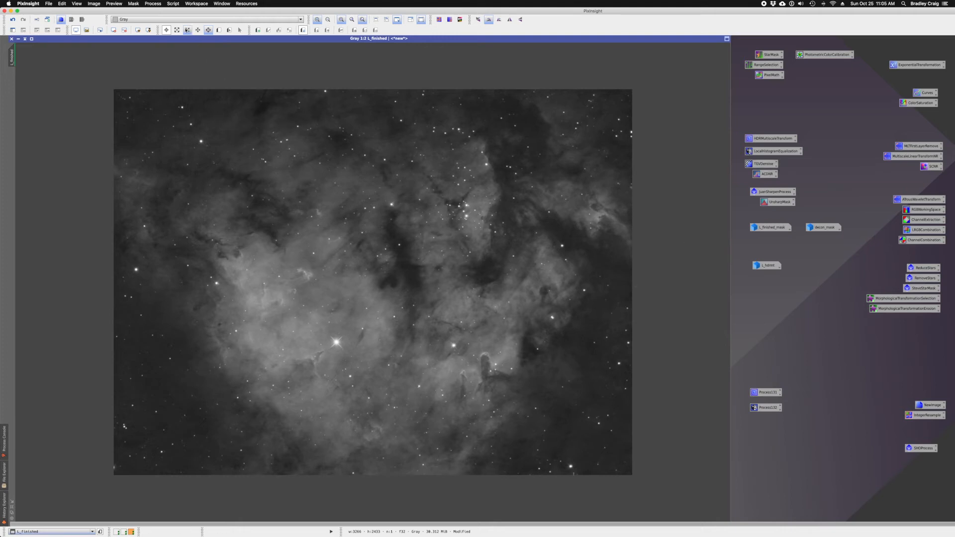
Step: Examine the noise in the bright nebula area around the brightest star of L_finished
click(177, 30)
drag(293, 290, 363, 346)
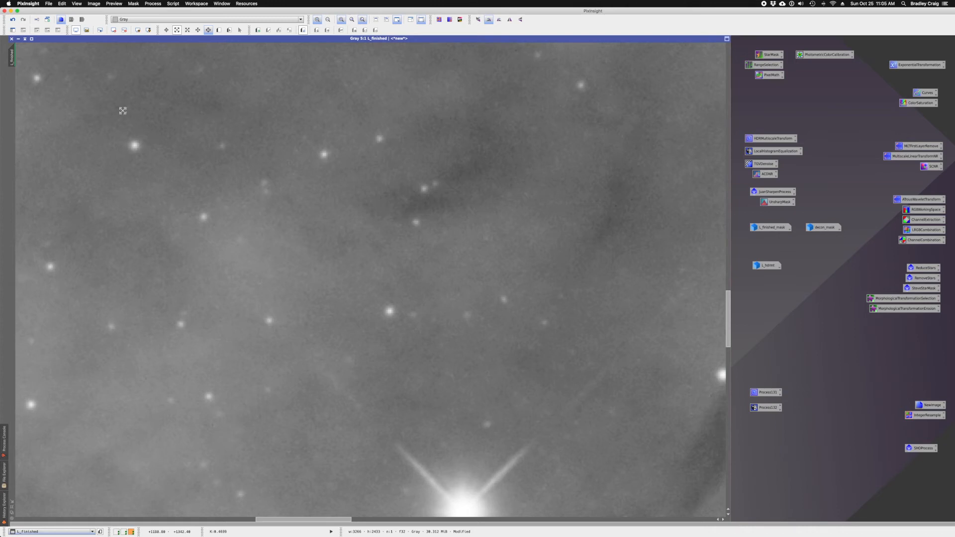
scroll(392, 266, down, 1)
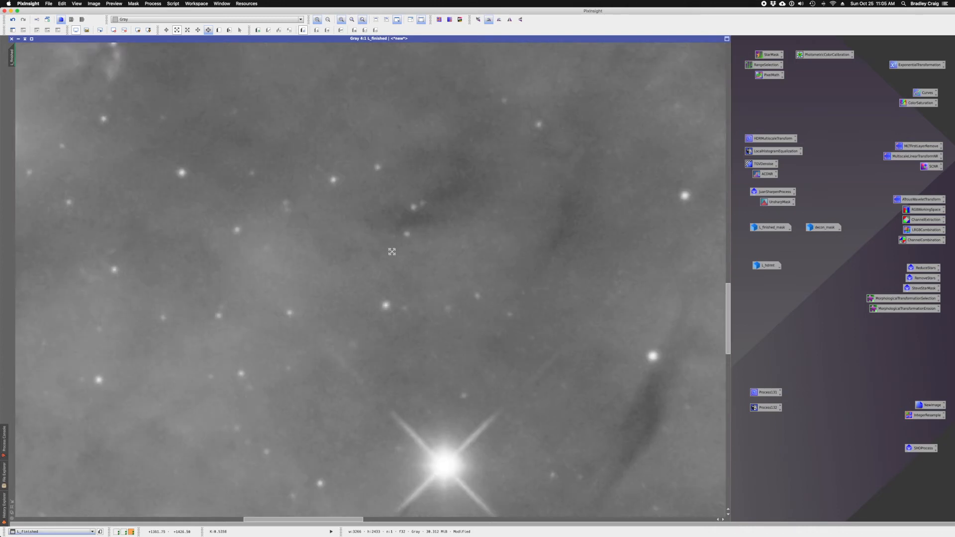
scroll(392, 254, down, 1)
scroll(392, 255, down, 3)
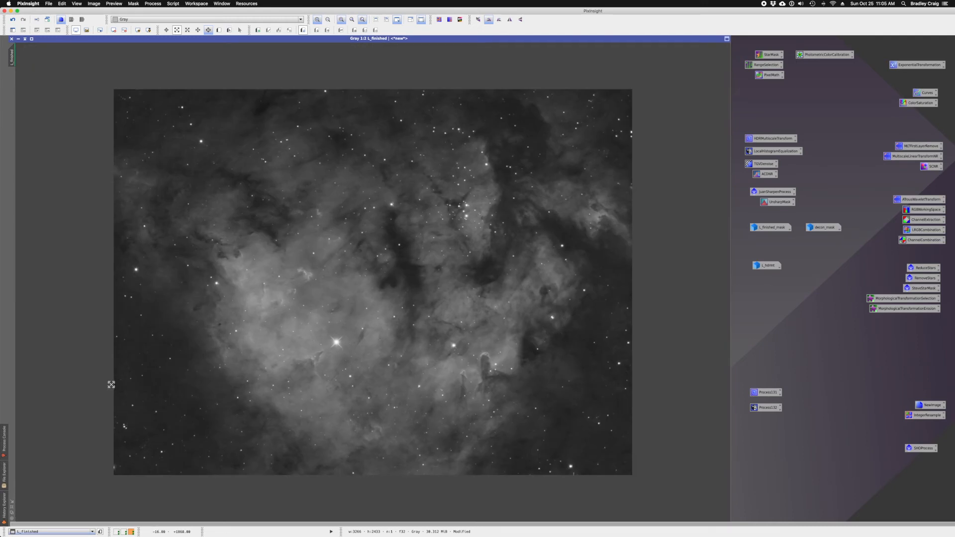
Step: Examine the noise in the dark lower-left background and the dark central lane of L_finished, and check the decon_mask thumbnail
drag(115, 380, 193, 467)
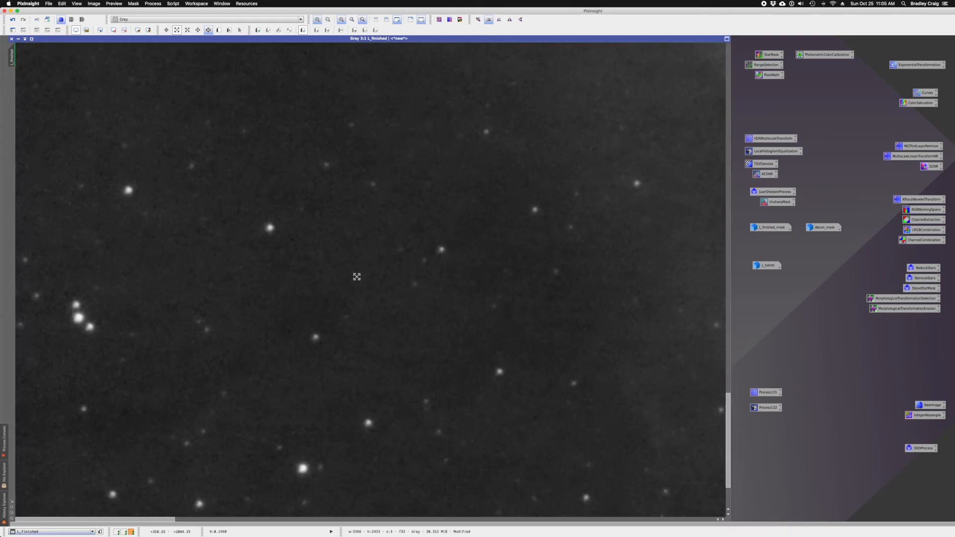
click(356, 276)
click(357, 278)
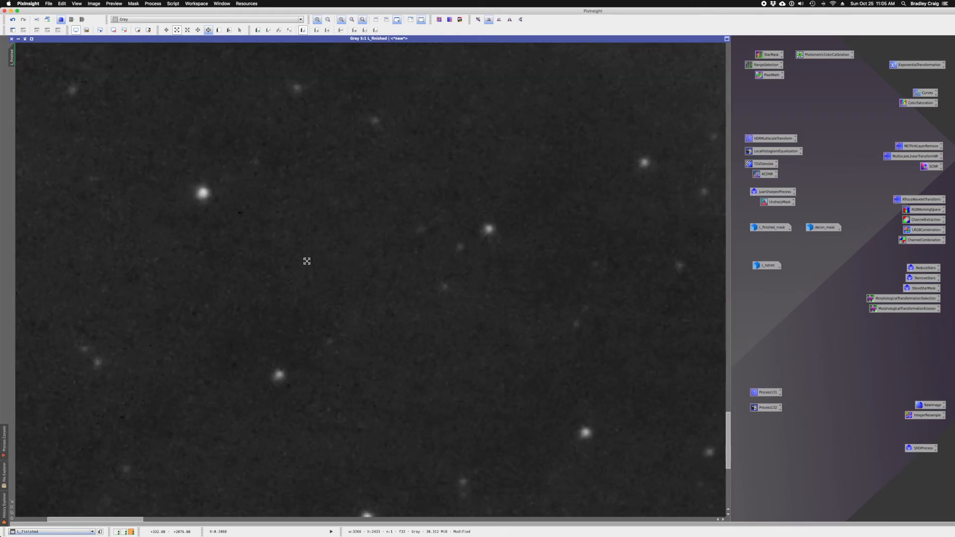
click(167, 30)
scroll(389, 320, down, 1)
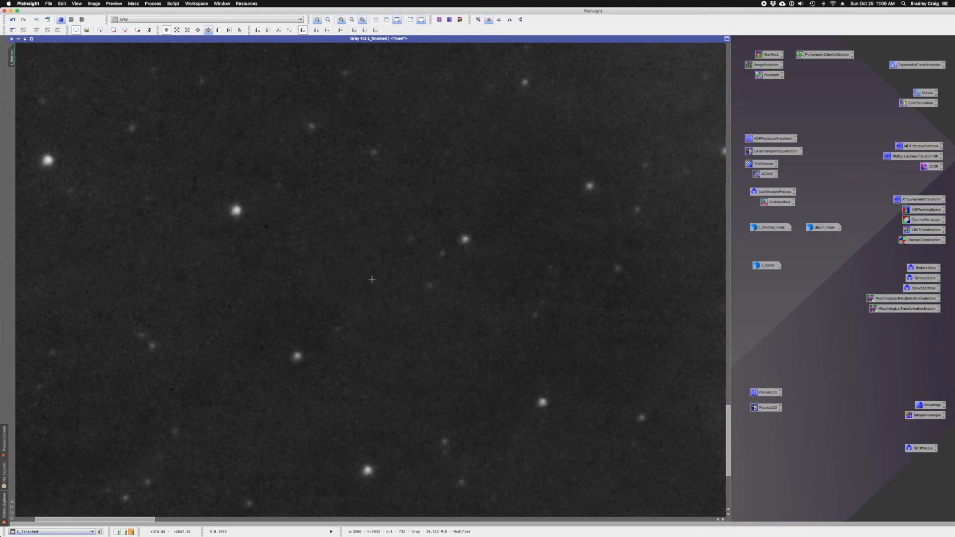
scroll(199, 336, up, 2)
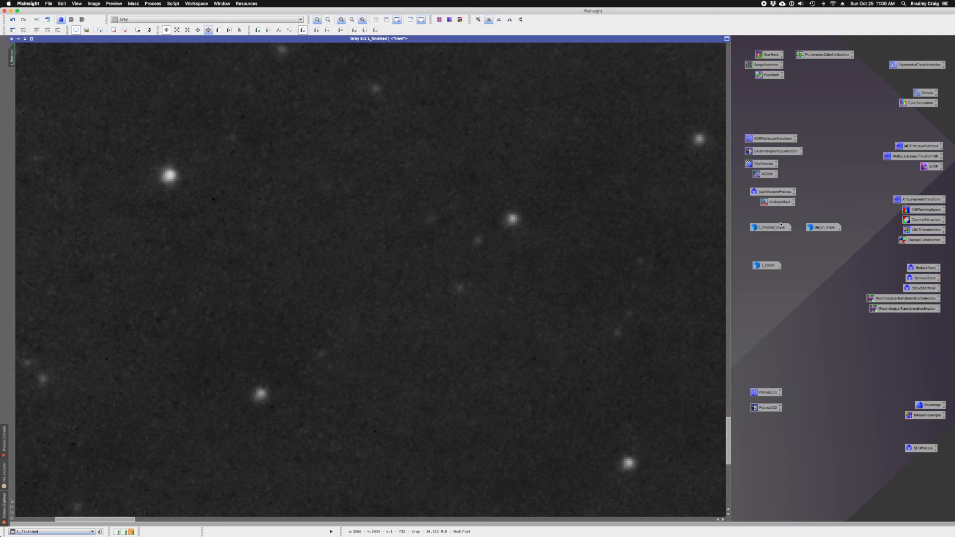
mouse_move(833, 229)
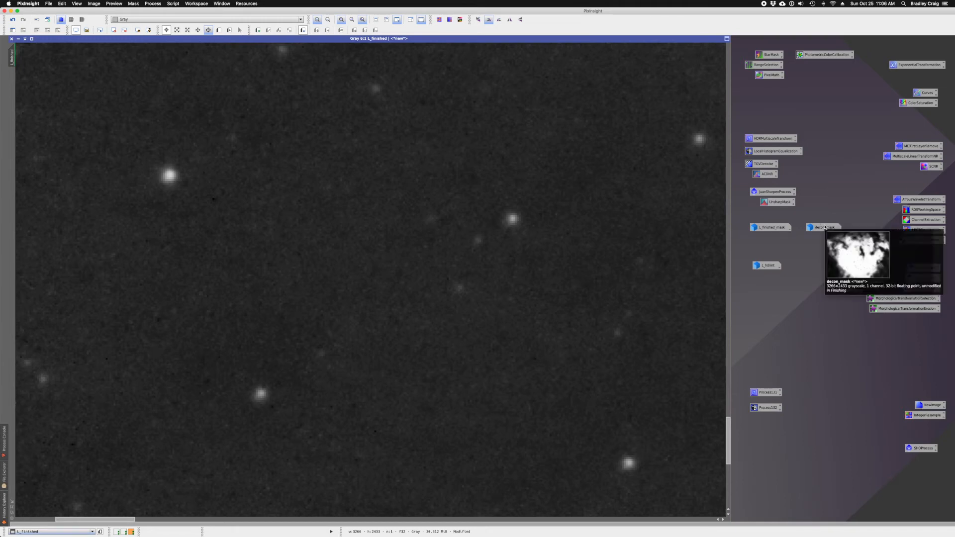
scroll(572, 256, down, 3)
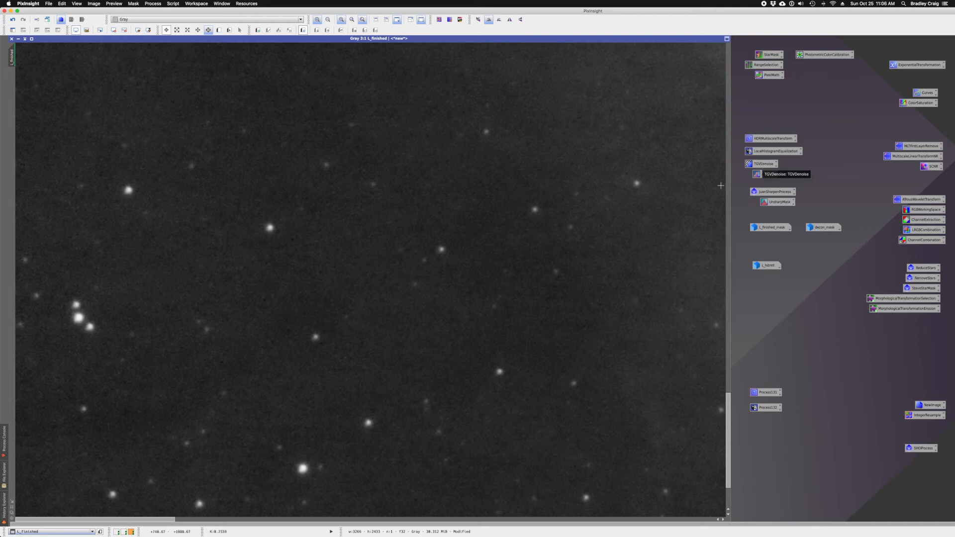
scroll(471, 259, down, 3)
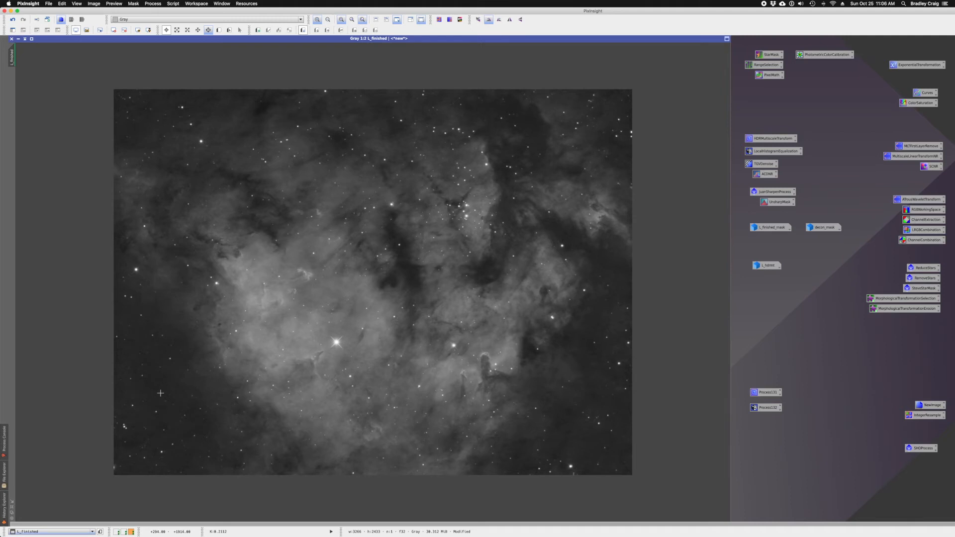
scroll(161, 394, up, 3)
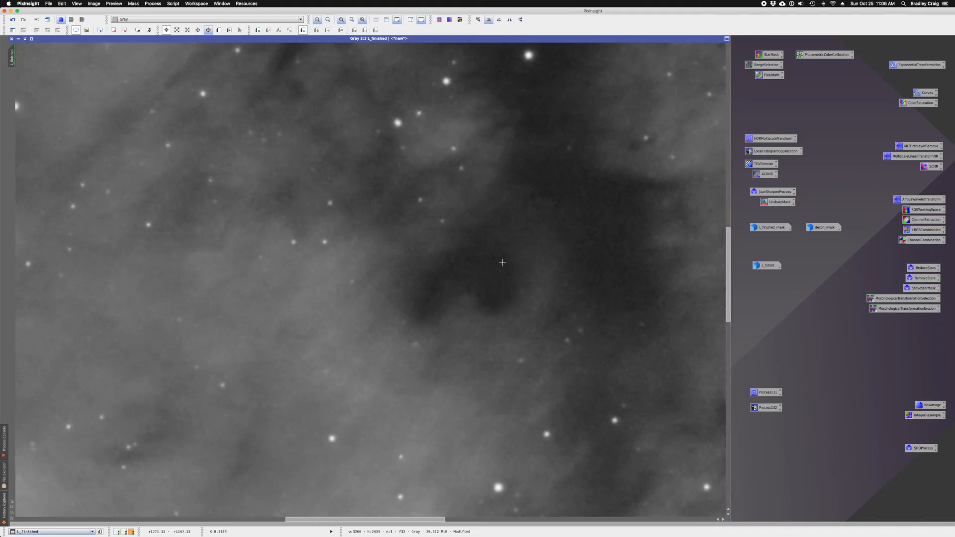
scroll(503, 263, down, 2)
scroll(512, 271, down, 2)
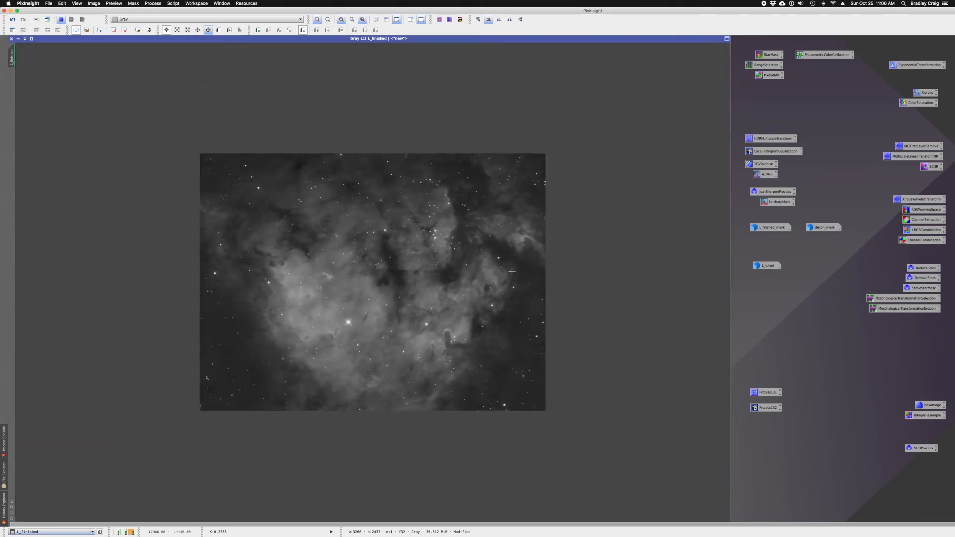
scroll(512, 272, up, 1)
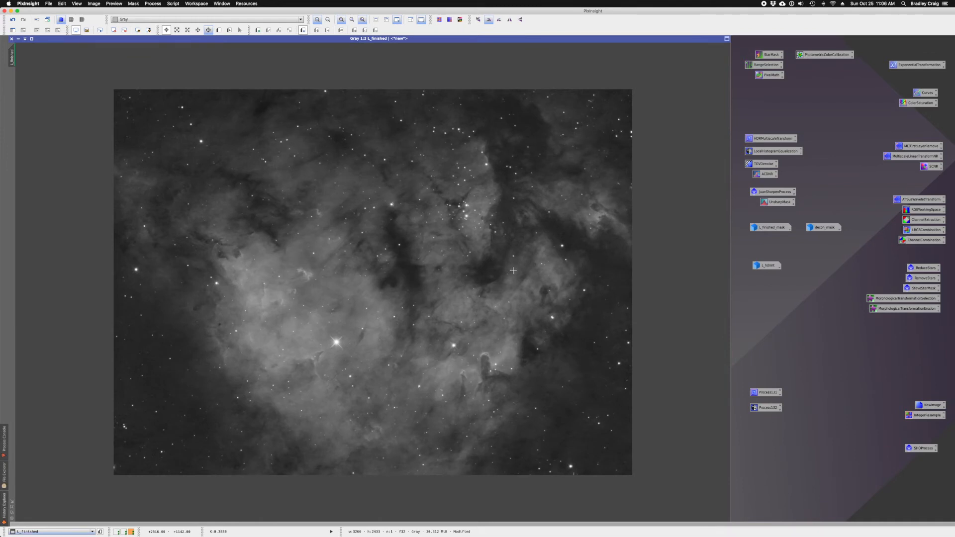
Step: Open the saved TGVDenoise process and narrow the L_finished window so both fit side by side
double_click(764, 165)
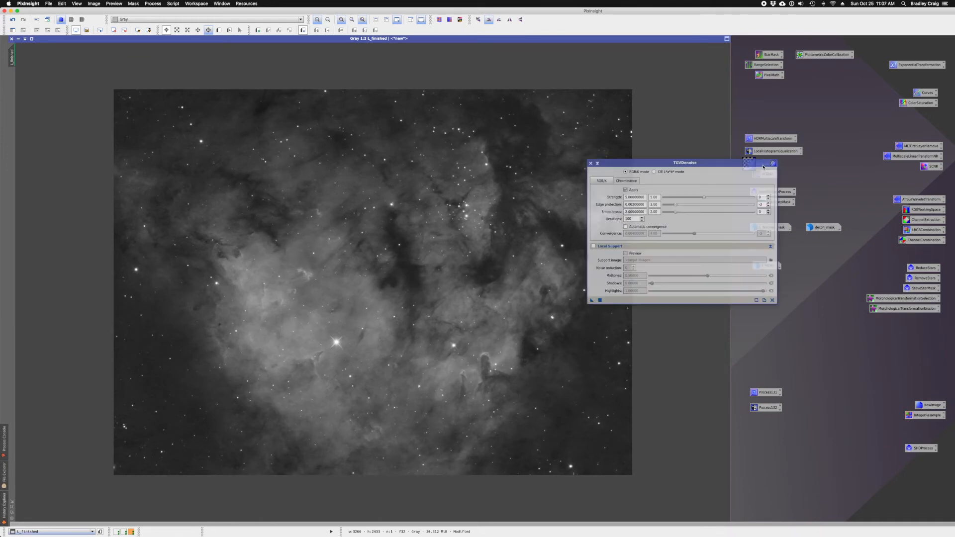
drag(703, 164, 827, 338)
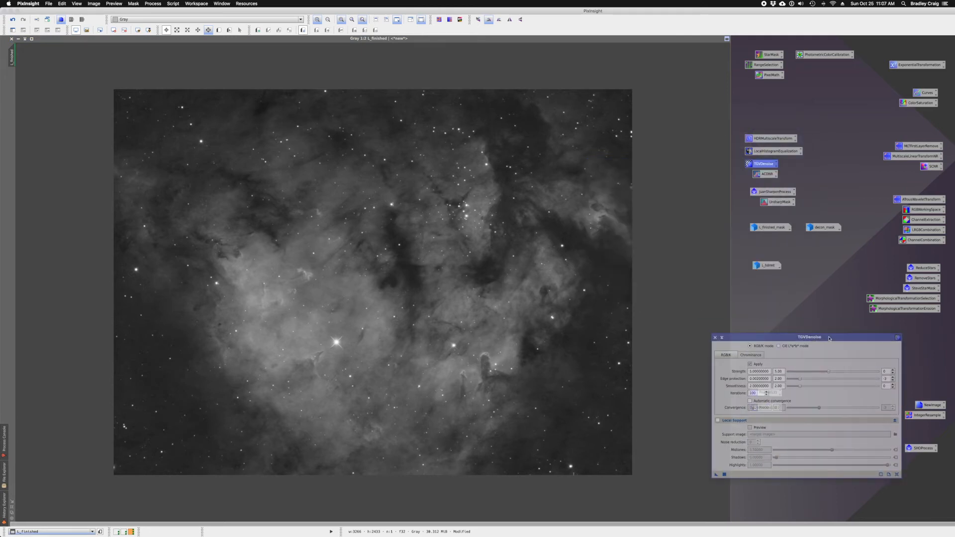
click(687, 288)
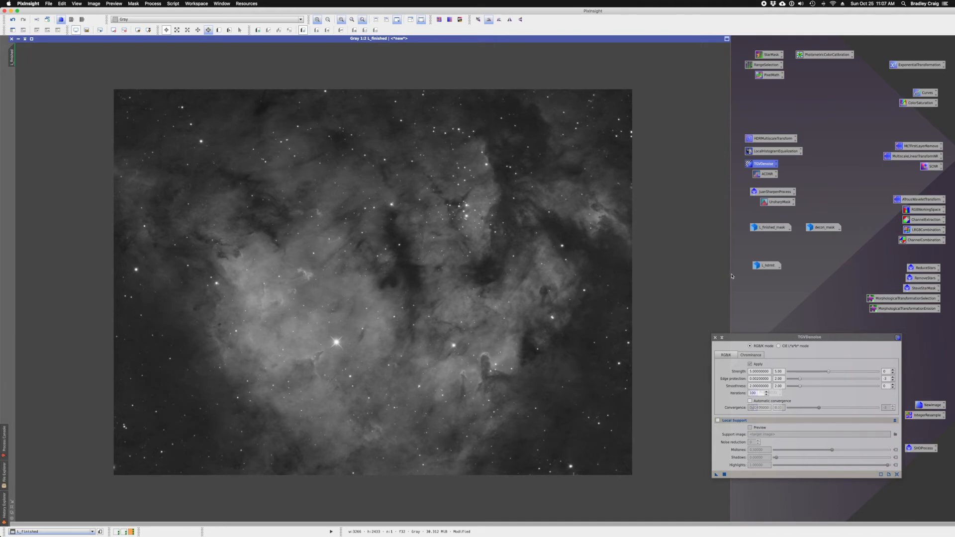
drag(730, 274, 643, 278)
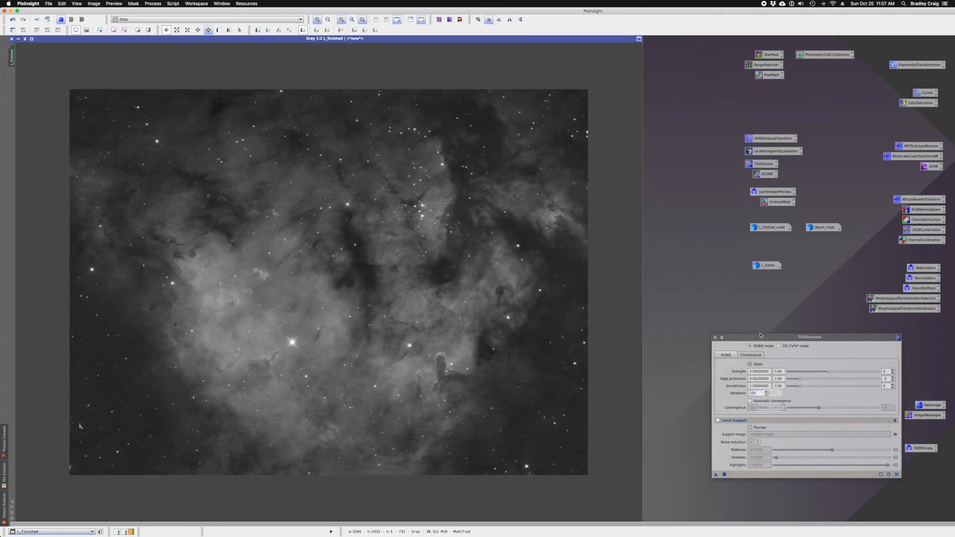
drag(762, 340, 722, 288)
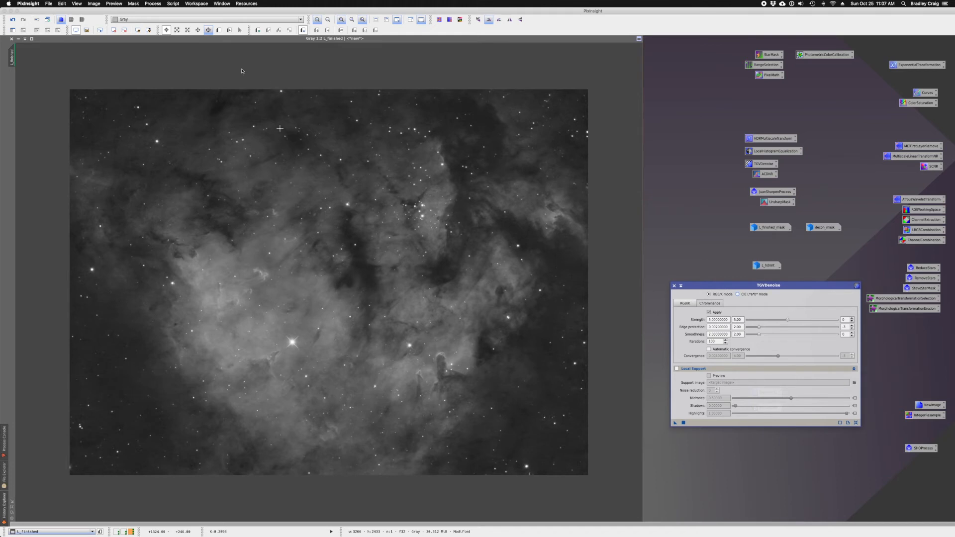
Step: Create a small preview on a star-free patch of dark background near the lower-right corner of L_finished
click(198, 30)
click(176, 30)
drag(550, 442, 612, 495)
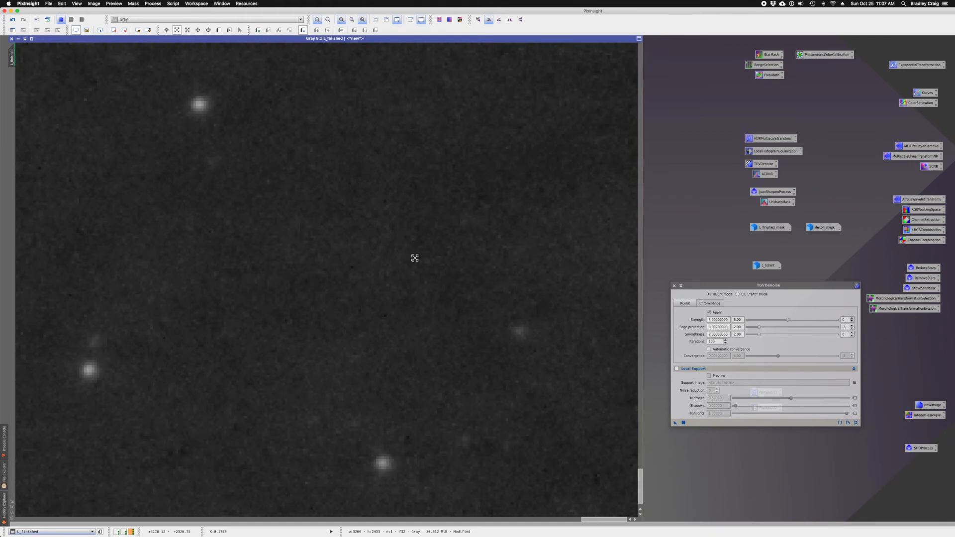
click(219, 30)
drag(233, 224, 326, 326)
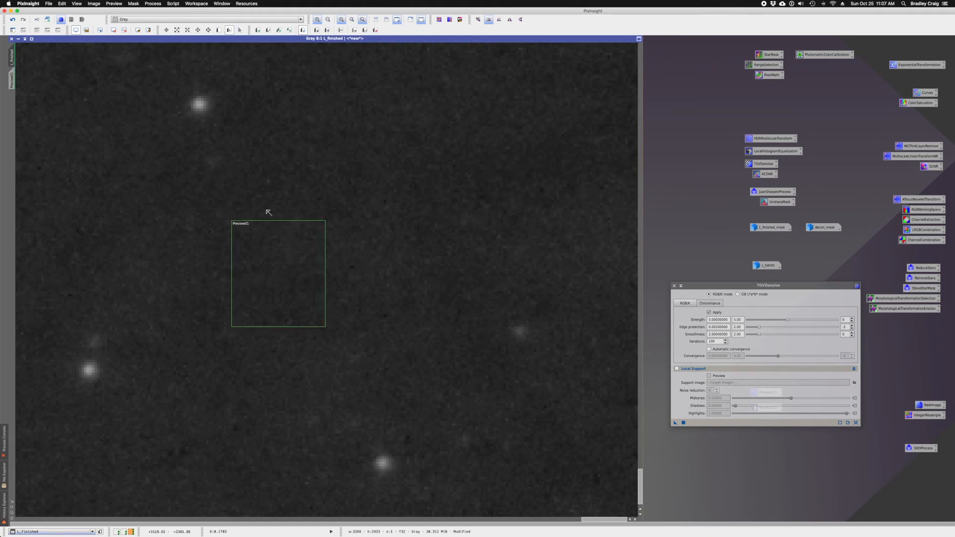
scroll(271, 211, down, 5)
scroll(279, 218, down, 4)
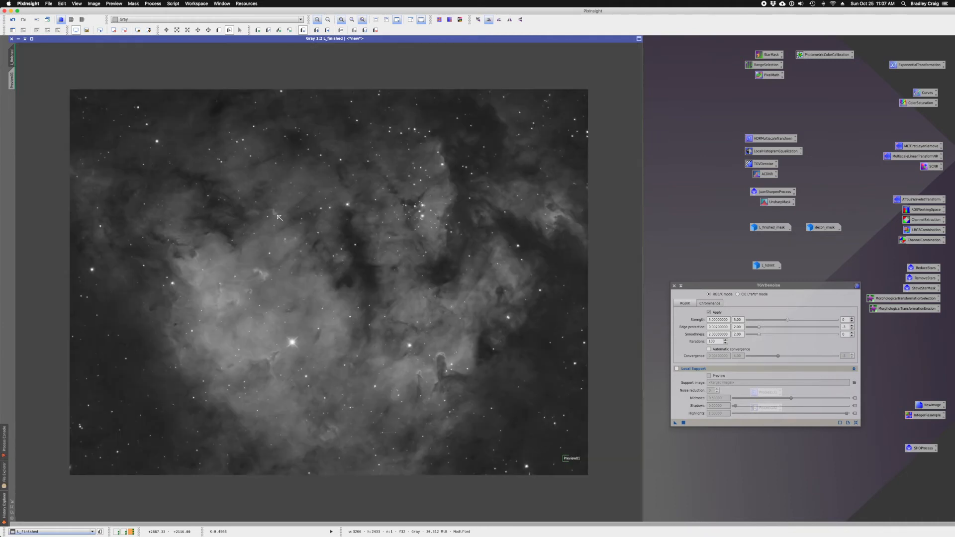
Step: Open the Statistics process and show the statistics of the L_finished background preview, Preview01
scroll(280, 217, up, 2)
scroll(280, 218, down, 1)
click(157, 5)
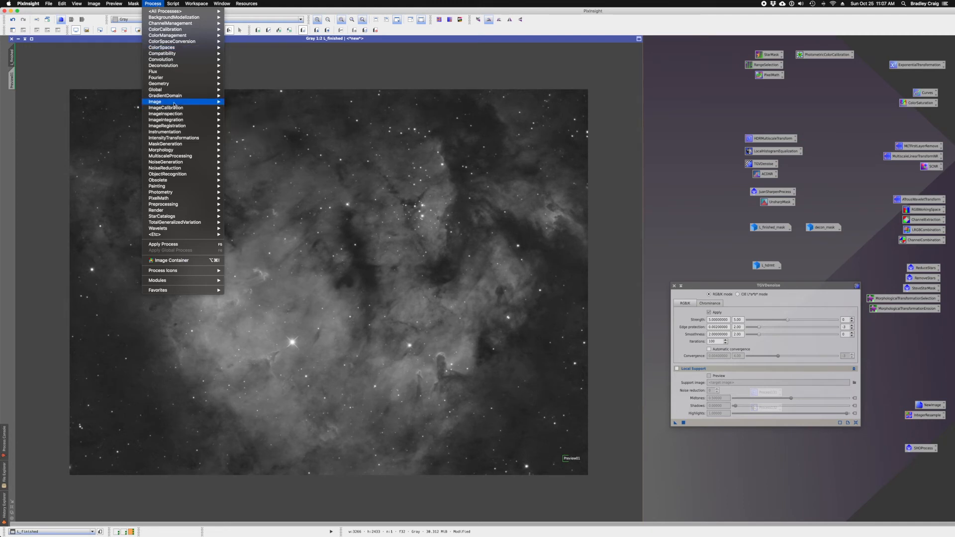
mouse_move(209, 102)
click(243, 149)
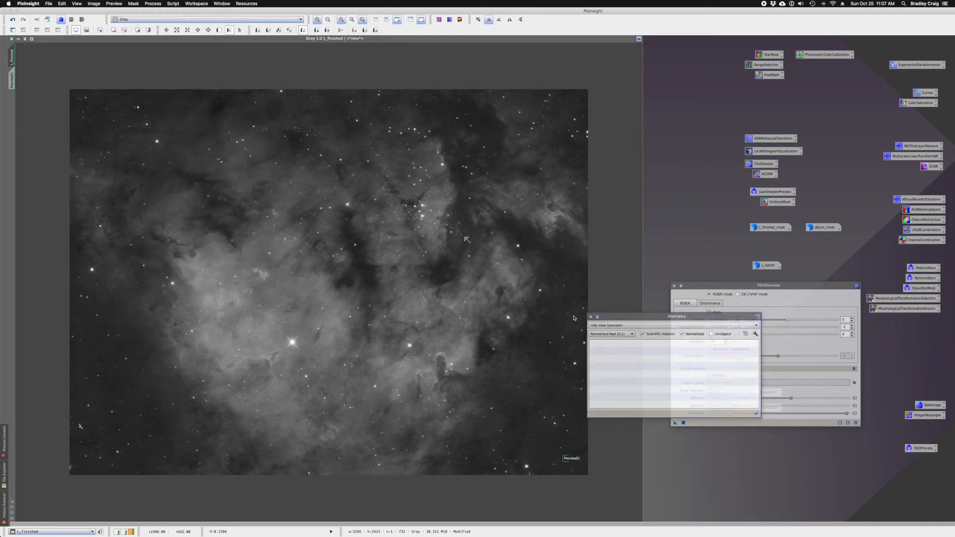
click(708, 151)
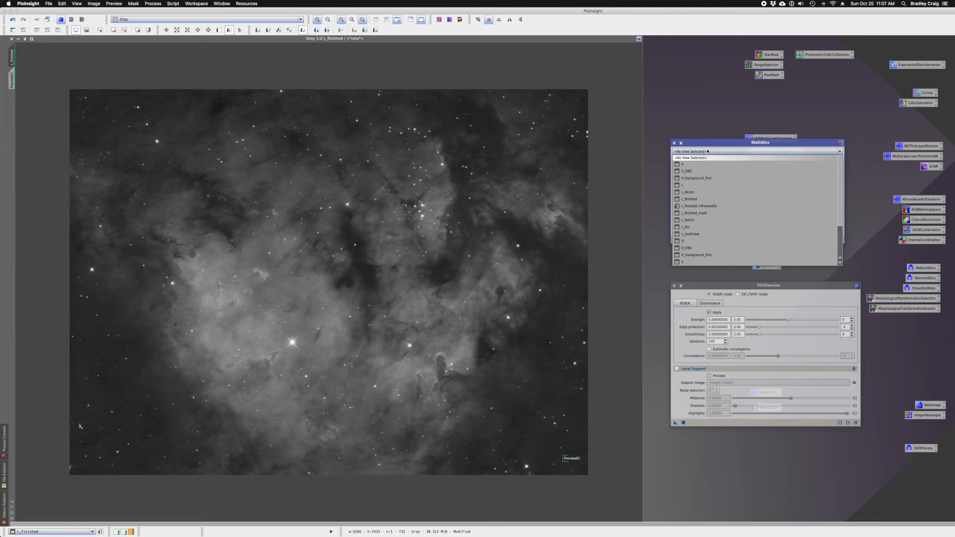
click(742, 206)
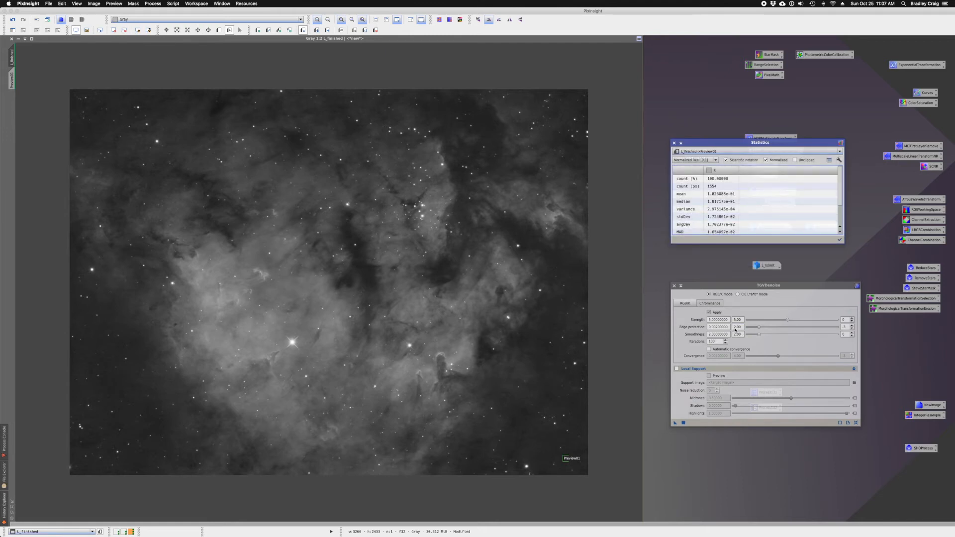
Step: Set the TGVDenoise edge protection to 1.72 with exponent -2, matching the preview's stdDev, and close Statistics
drag(734, 326, 747, 324)
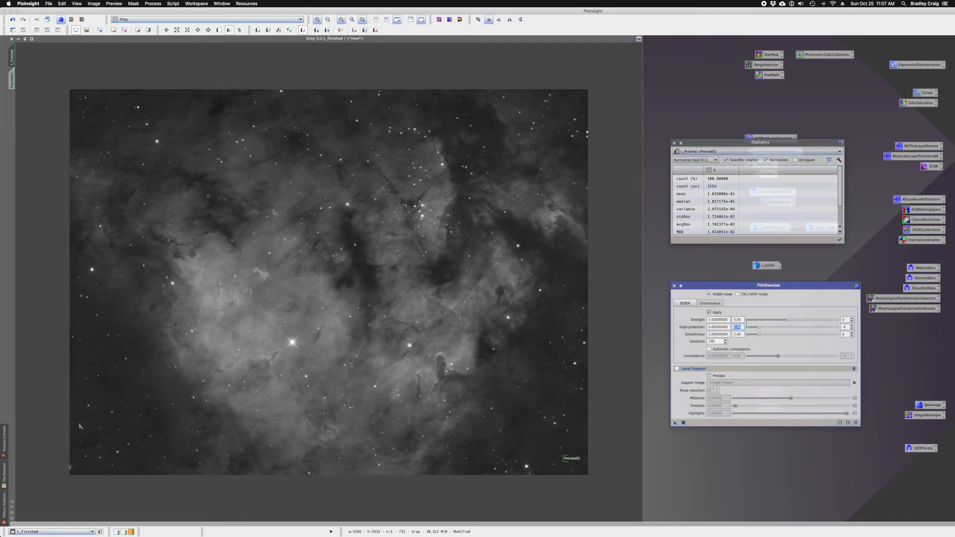
click(708, 218)
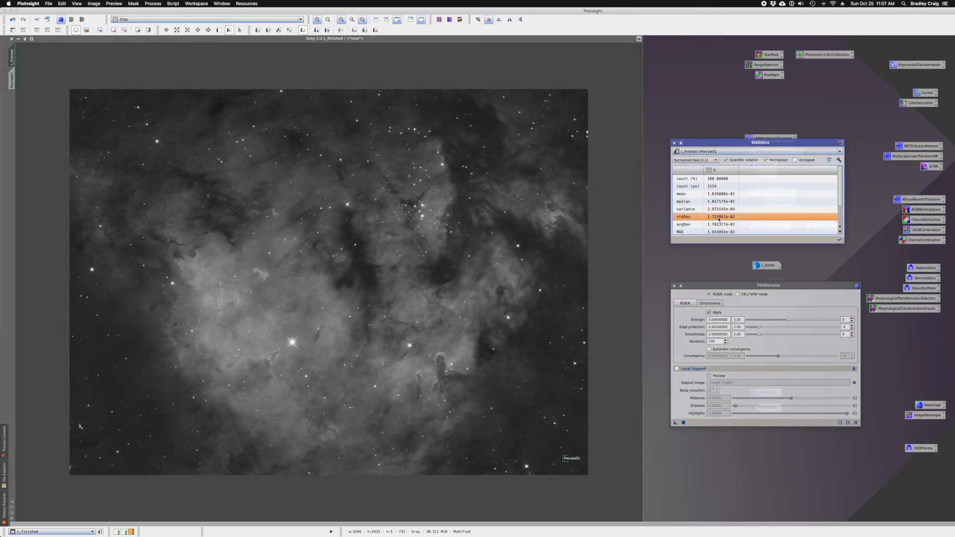
double_click(741, 328)
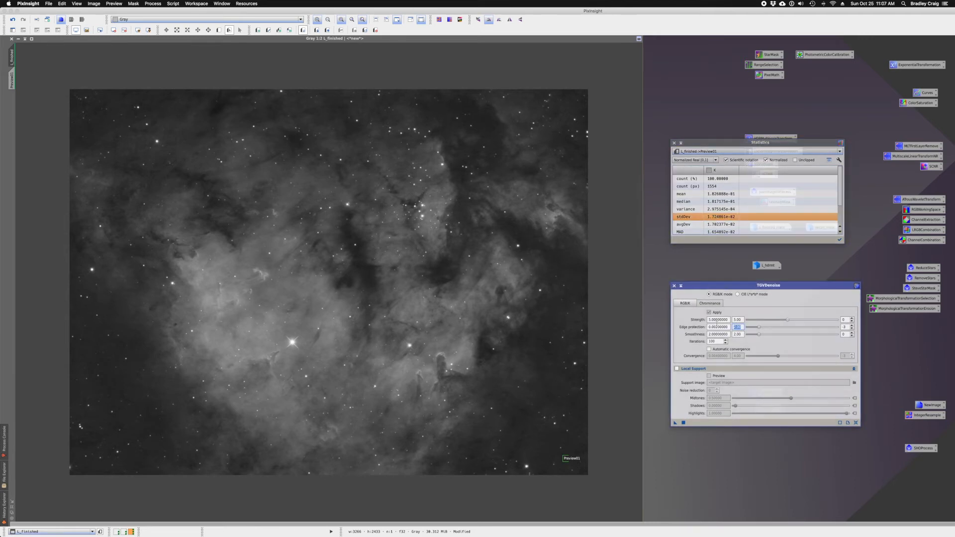
text(1.72)
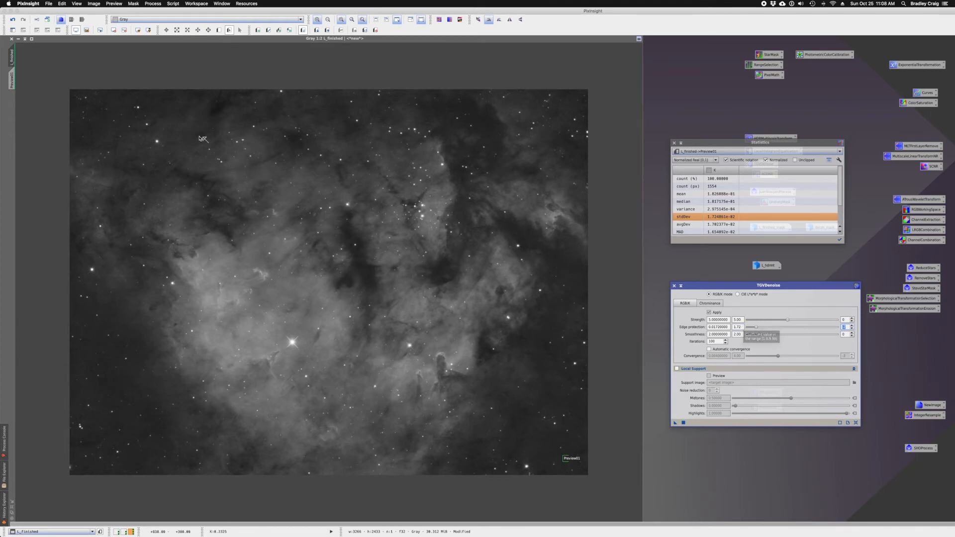
mouse_move(11, 60)
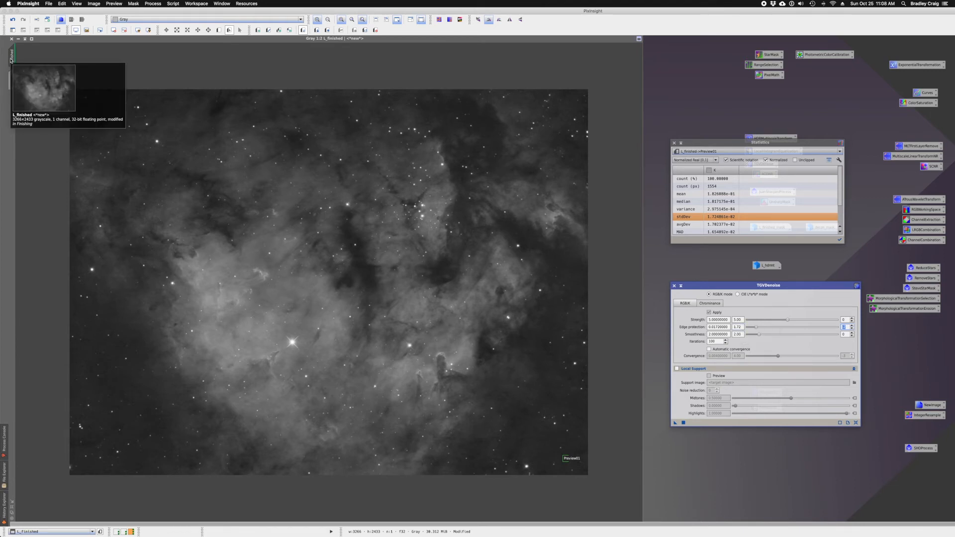
click(674, 143)
Step: Apply decon_mask as the mask on L_finished, minimise the mask image, and check the mask overlay before hiding it
drag(742, 288, 743, 294)
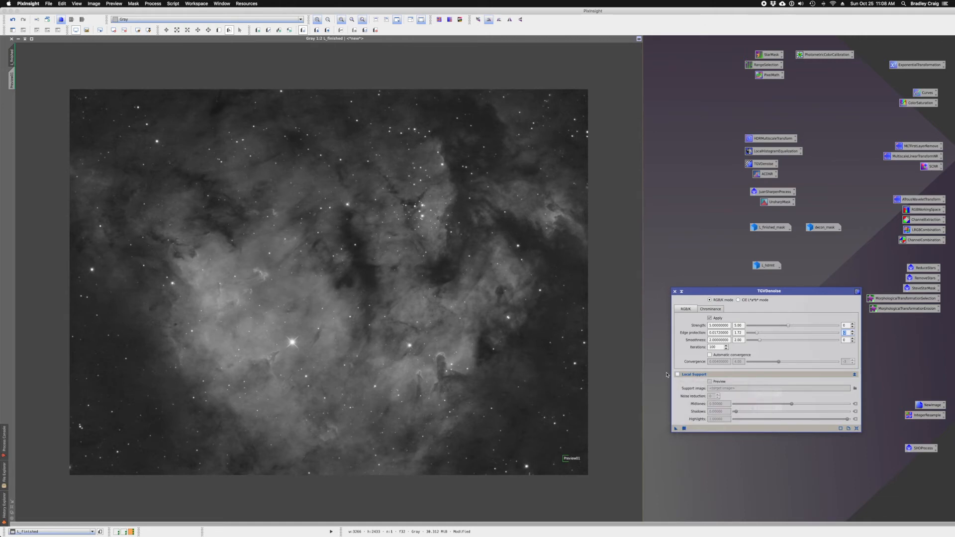
drag(724, 292, 721, 311)
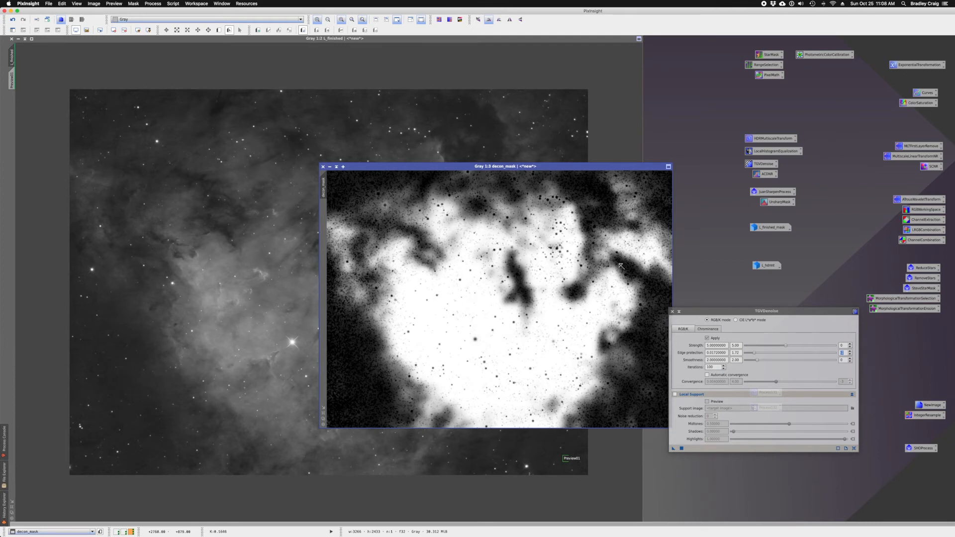
drag(324, 185, 10, 100)
click(329, 167)
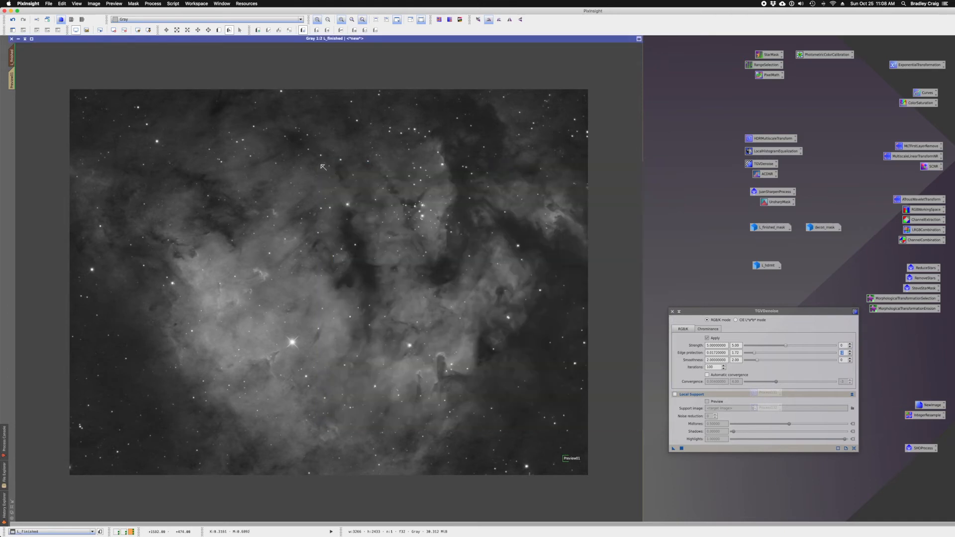
click(57, 30)
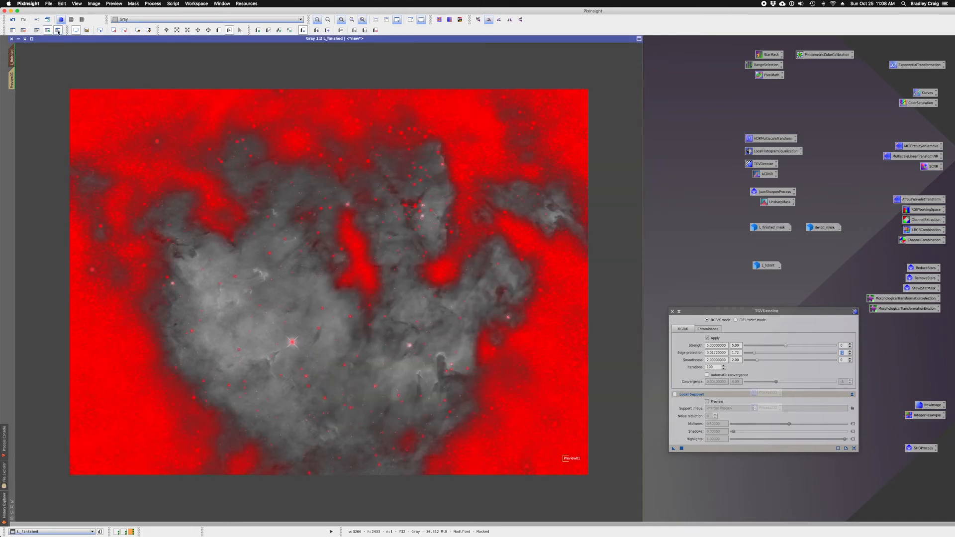
click(57, 31)
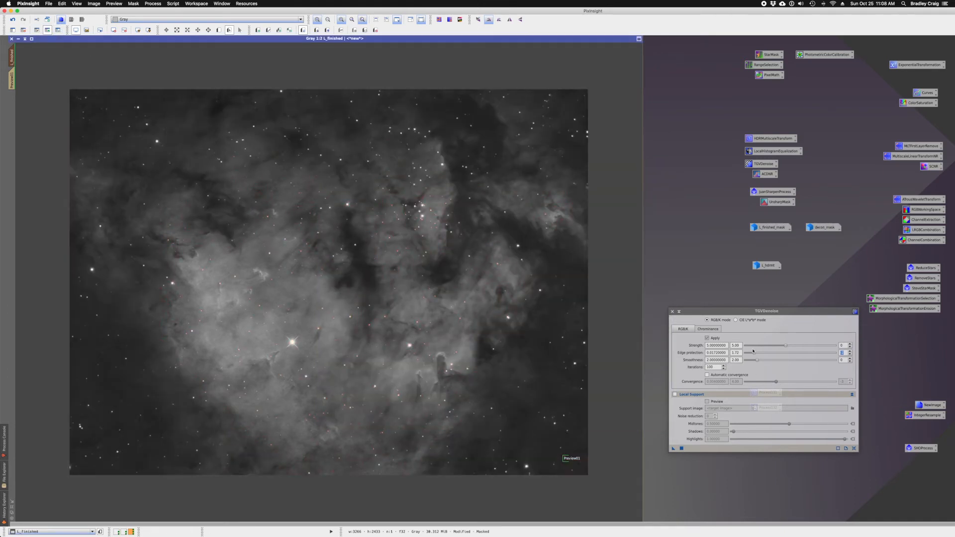
Step: Create four more previews on L_finished: a small bright nebula patch, the dark pillars, the upper-left bright nebula, and the brightest star's surroundings
drag(725, 314, 716, 296)
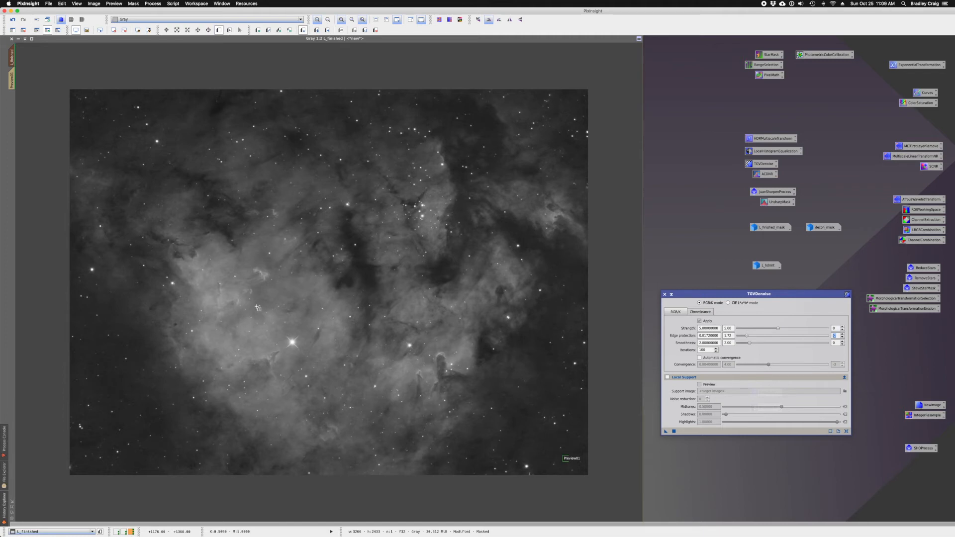
drag(251, 307, 282, 338)
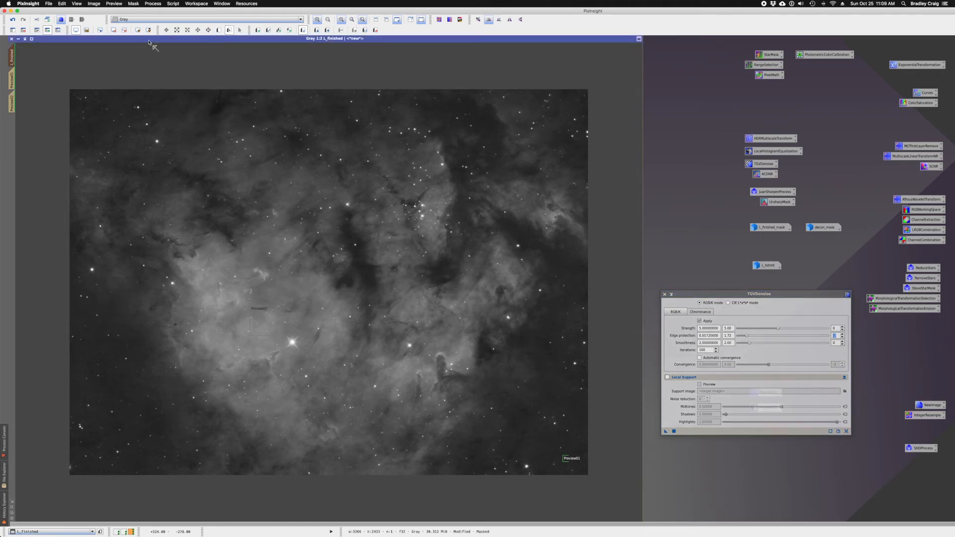
click(218, 30)
drag(399, 340, 462, 400)
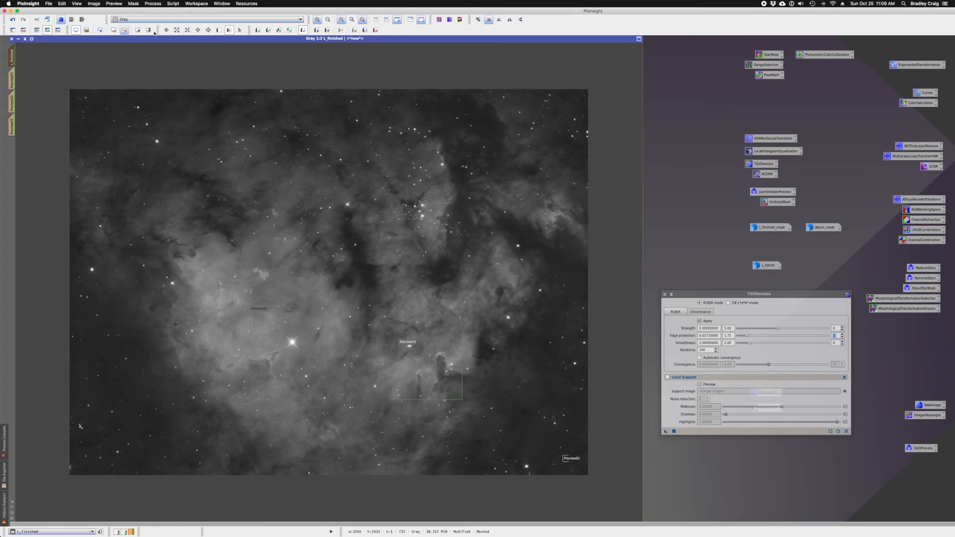
click(217, 31)
drag(201, 253, 277, 324)
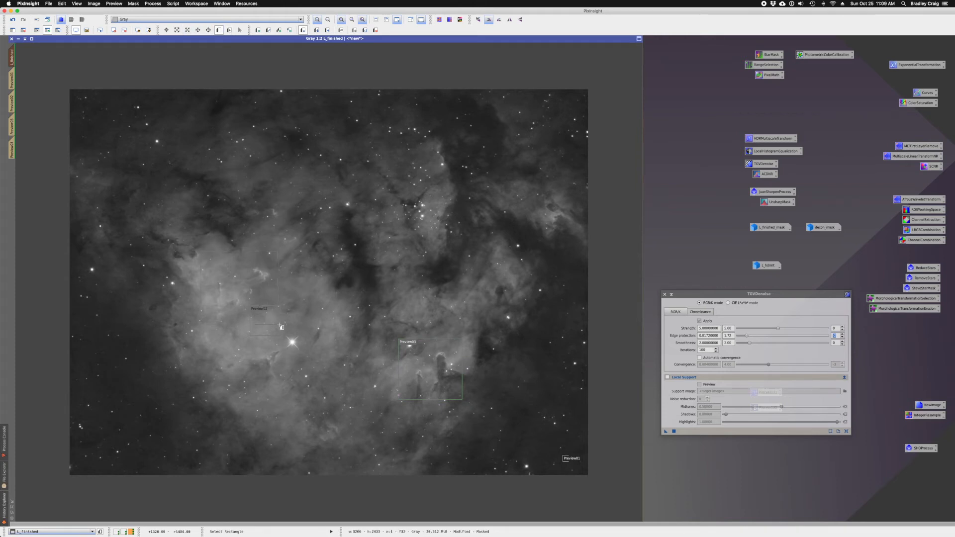
click(219, 31)
drag(330, 325, 221, 400)
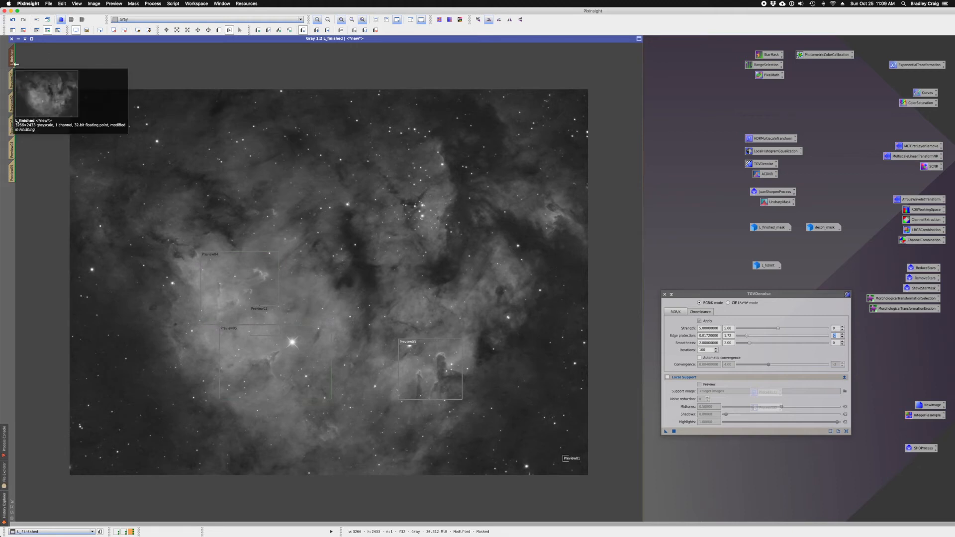
Step: Apply TGVDenoise to Preview01 on the dark background and examine the result at high magnification
click(13, 83)
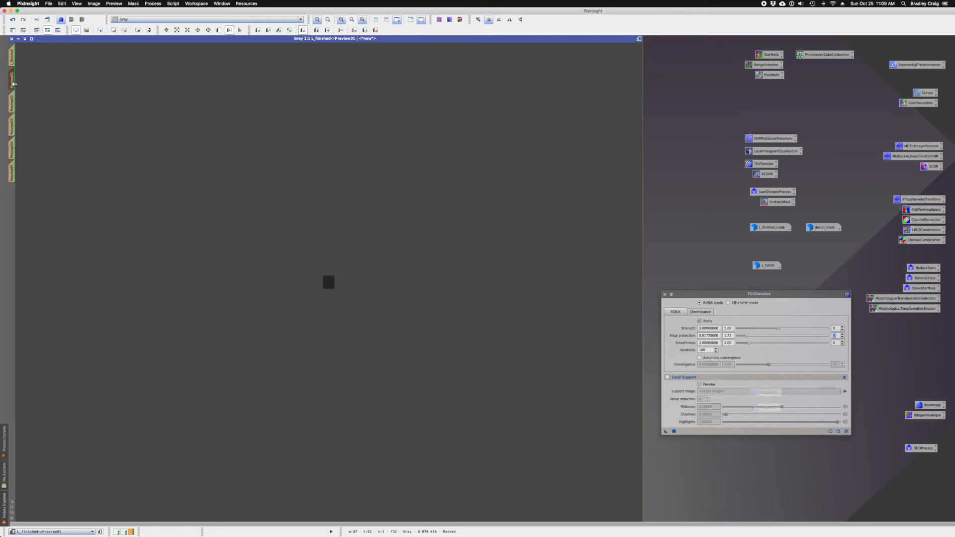
scroll(288, 226, up, 8)
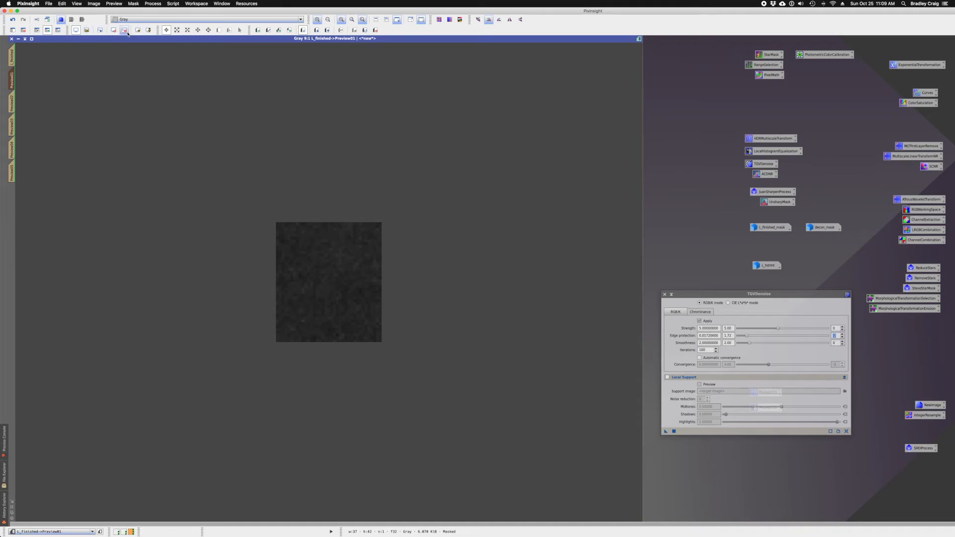
click(58, 30)
click(58, 30)
drag(667, 432, 364, 302)
scroll(365, 302, up, 3)
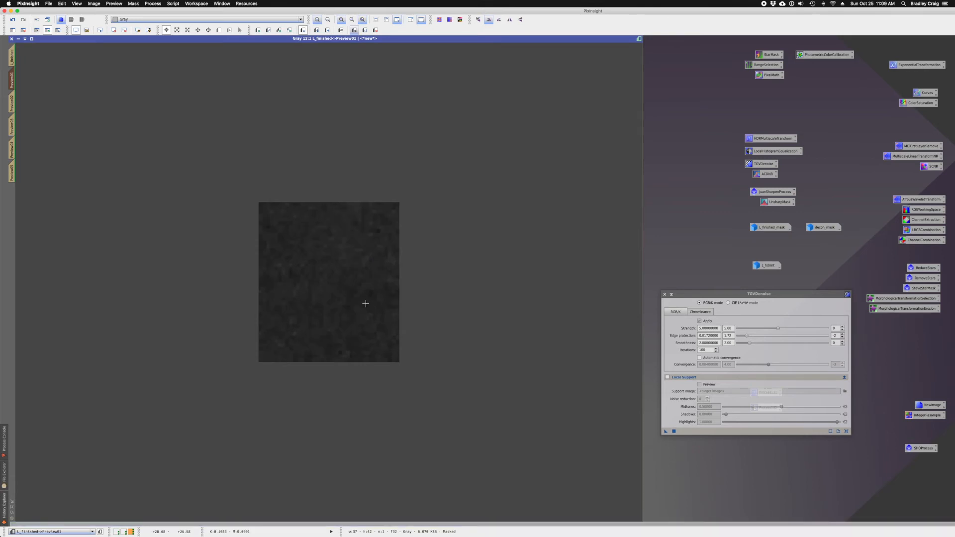
scroll(366, 304, up, 2)
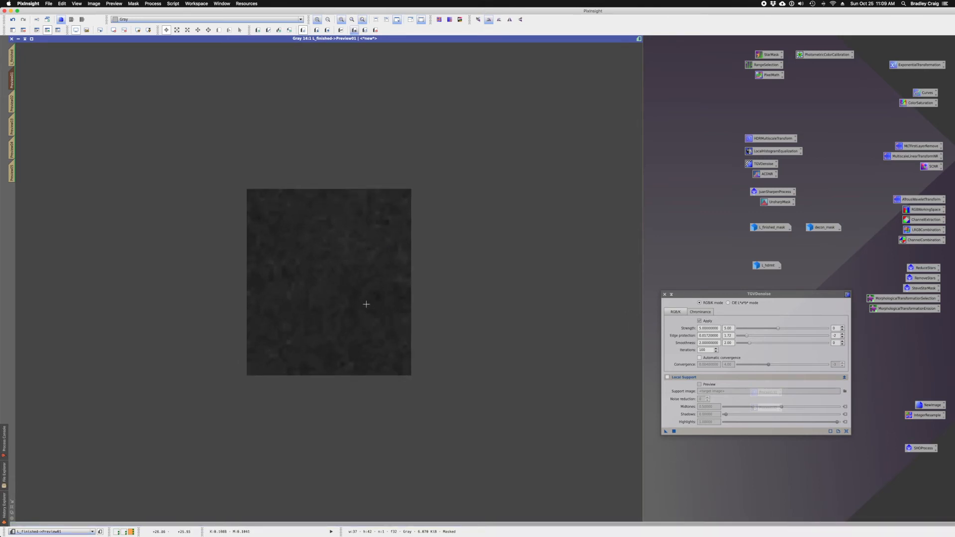
scroll(366, 304, up, 3)
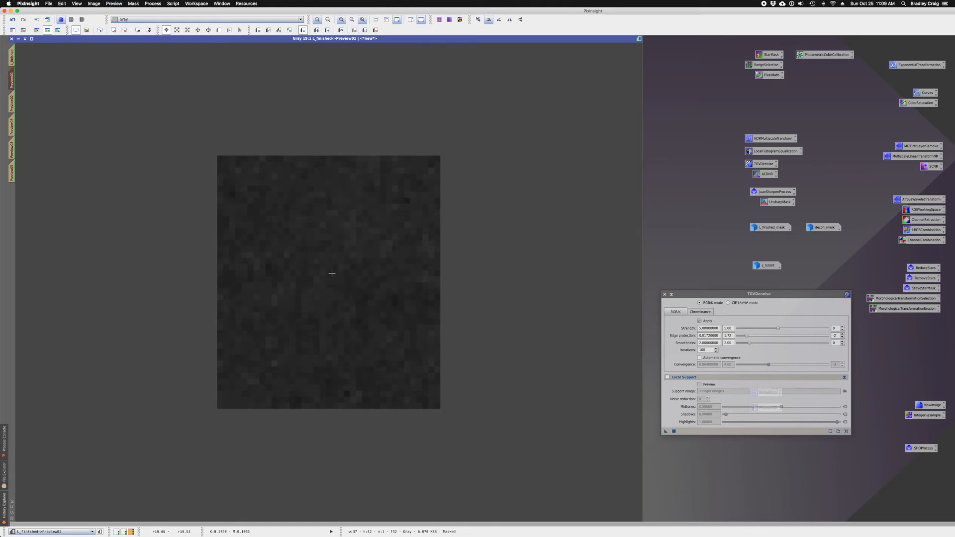
Step: Open the bright nebula preview, Preview02, enlarge it, and apply TGVDenoise to it at strength 5.0
click(12, 104)
scroll(313, 291, up, 3)
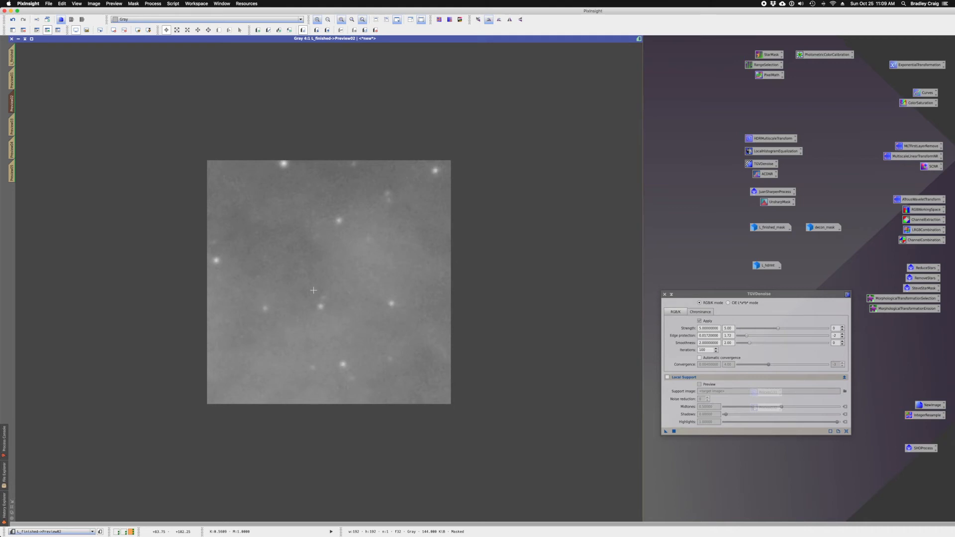
scroll(314, 290, up, 1)
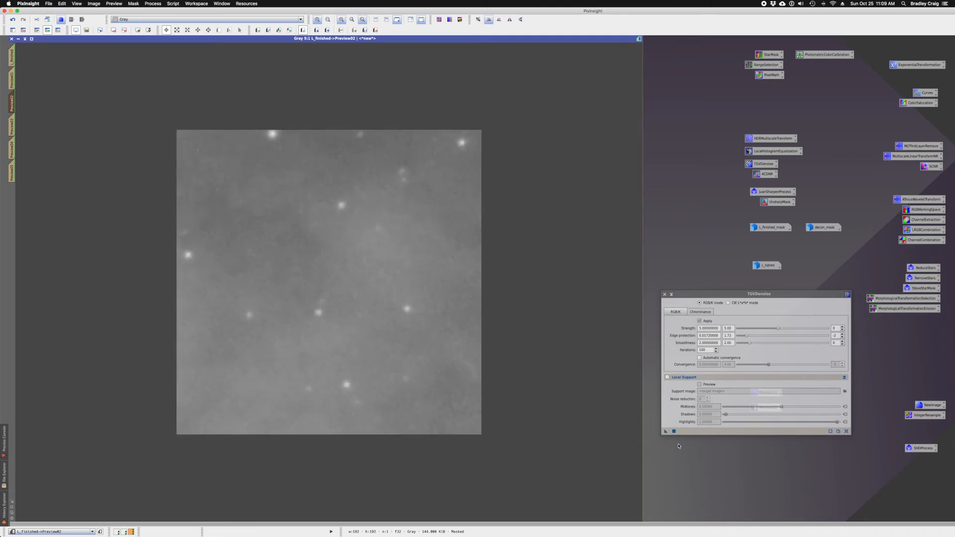
click(666, 432)
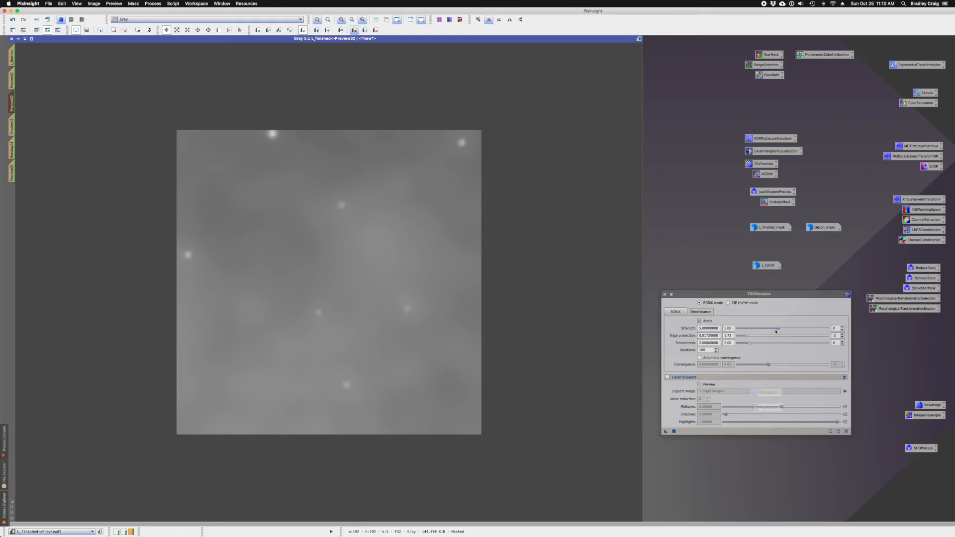
Step: Reapply TGVDenoise to Preview02 at strength 0.5 and again at 0.05, and inspect the remaining noise up close
click(843, 330)
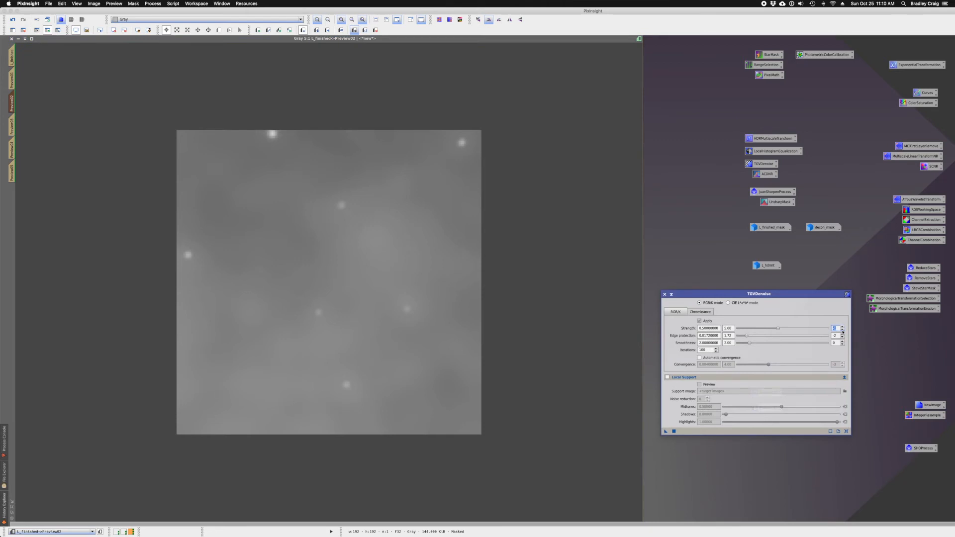
drag(674, 433, 410, 346)
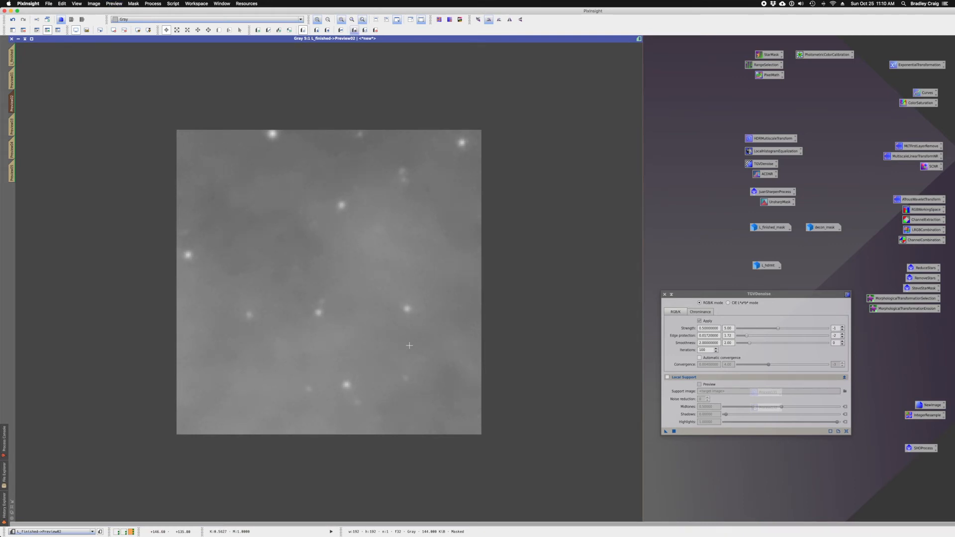
click(843, 332)
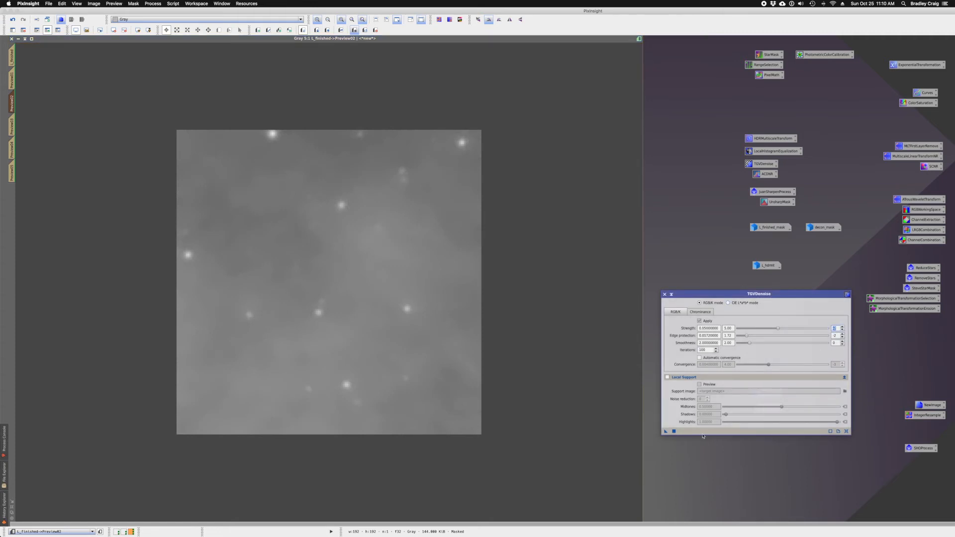
drag(666, 432, 436, 382)
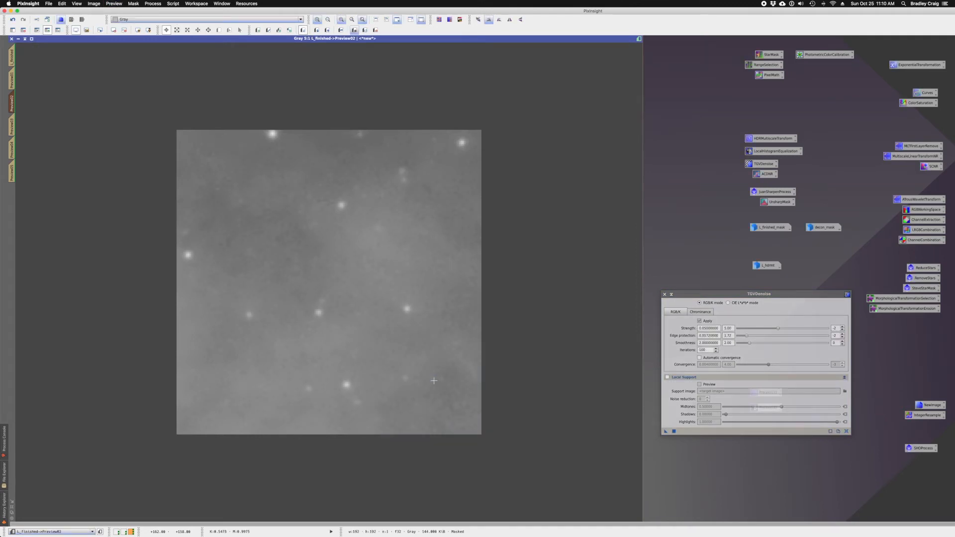
scroll(434, 382, up, 2)
scroll(434, 382, up, 2)
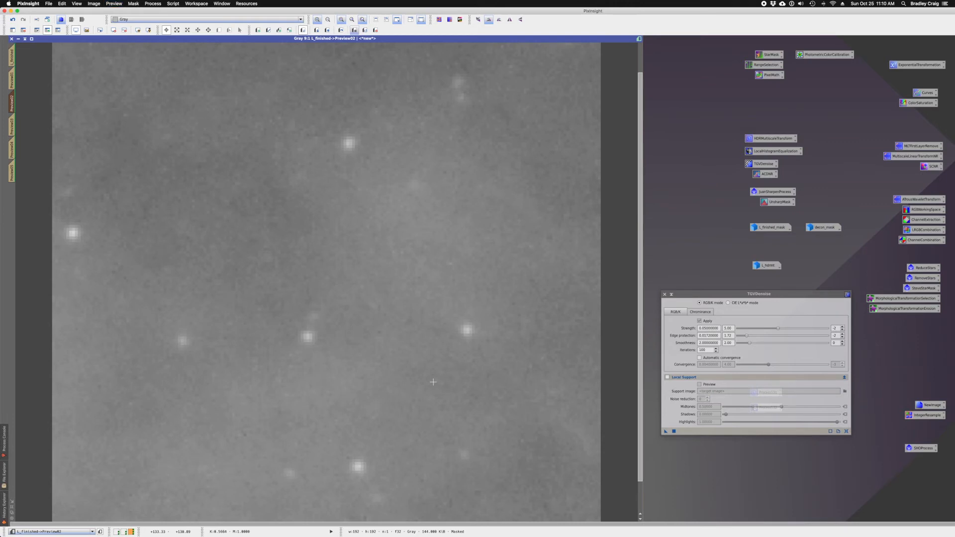
scroll(432, 382, down, 3)
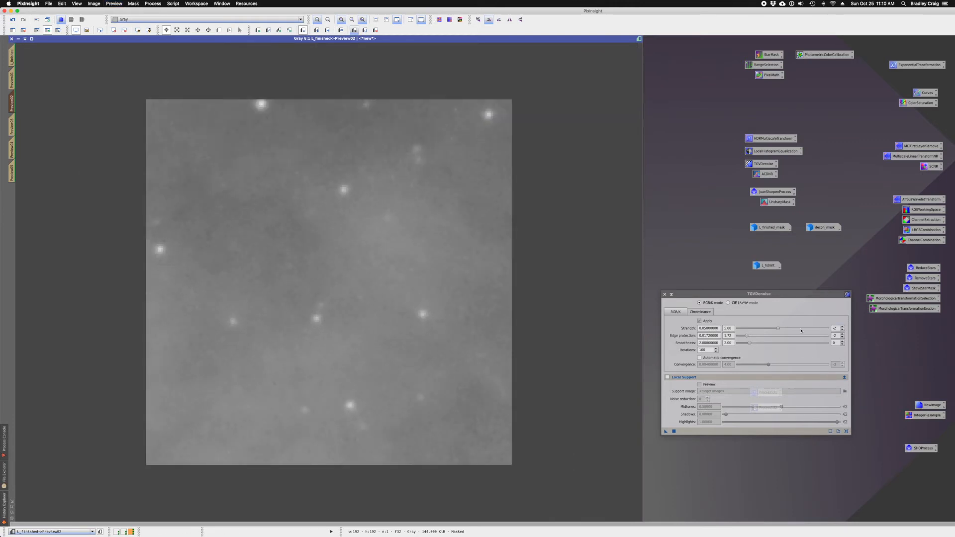
Step: Fine-tune the TGVDenoise strength by its exponent and a lower slider value, and reapply the process to Preview02
click(843, 330)
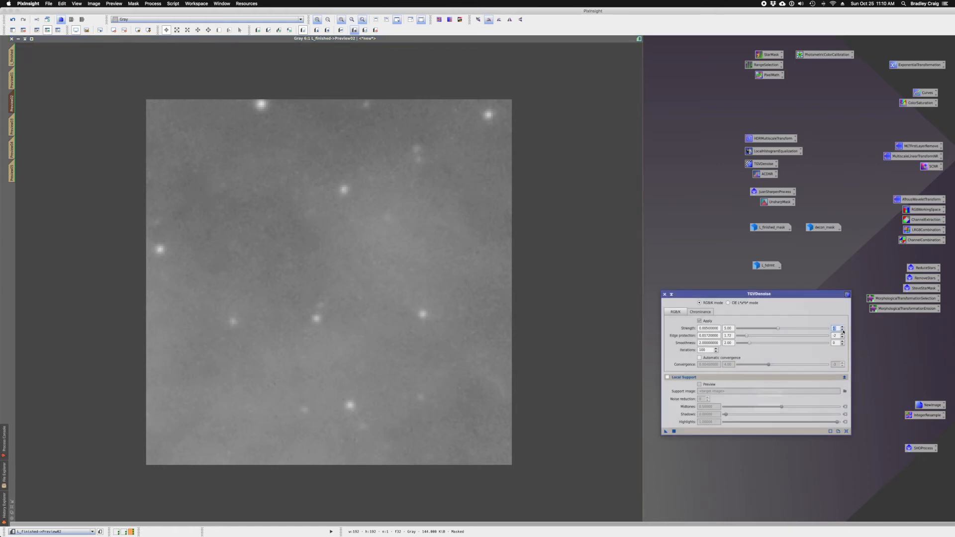
click(778, 330)
drag(778, 329, 756, 330)
drag(667, 433, 389, 334)
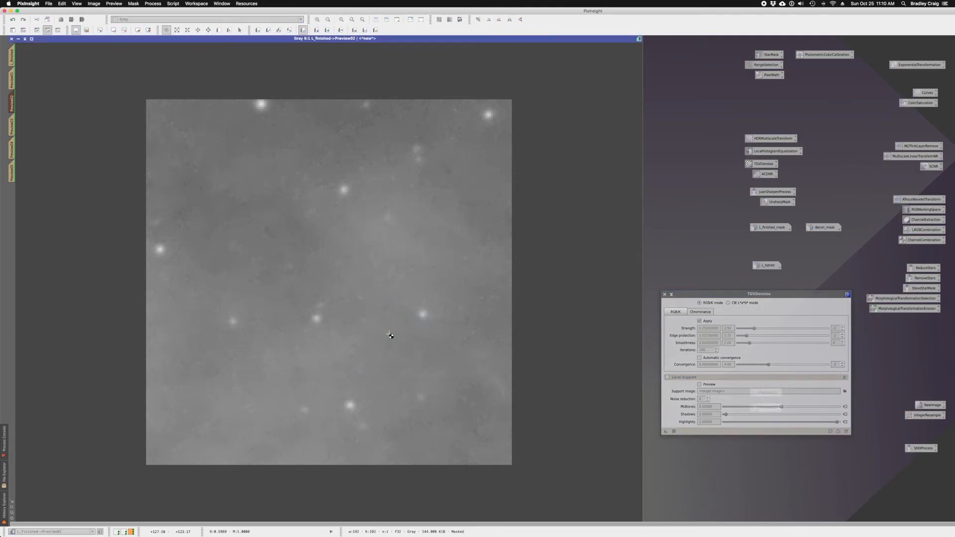
Step: Compare Preview02 before and after noise reduction at several magnifications, checking the remaining noise in the bright nebula
scroll(389, 333, down, 3)
scroll(388, 334, up, 1)
scroll(388, 332, down, 3)
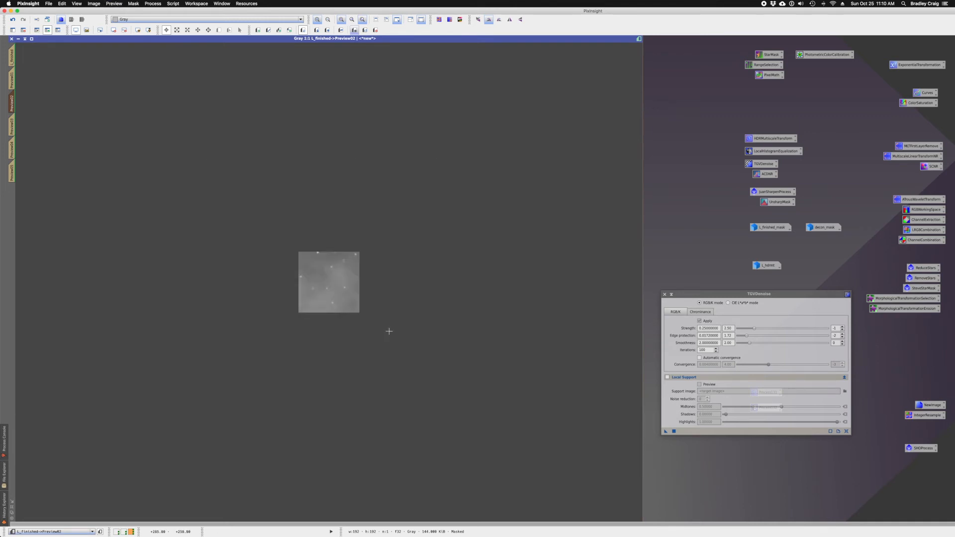
scroll(389, 331, up, 3)
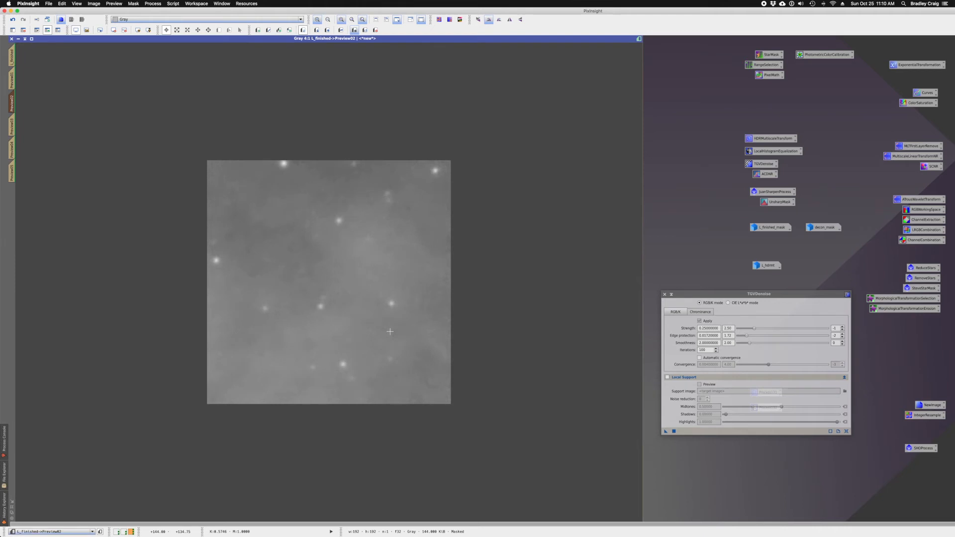
scroll(390, 332, up, 1)
key(super+shift+z)
key(super+shift+z)
key(super+shift+z)
key(super+shift+z)
key(super+shift+z)
key(super+shift+z)
key(super+shift+z)
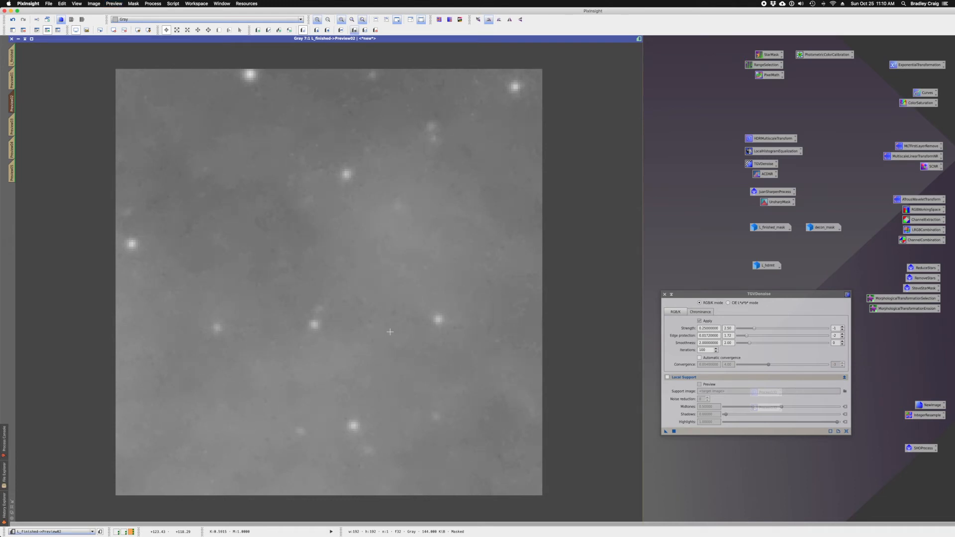
key(super+shift+z)
key(super+shift+z)
key(super+shift+z)
key(super+shift+z)
Step: Reapply TGVDenoise to Preview02 with smoothness 0.2, and again with smoothness 0.5
click(843, 345)
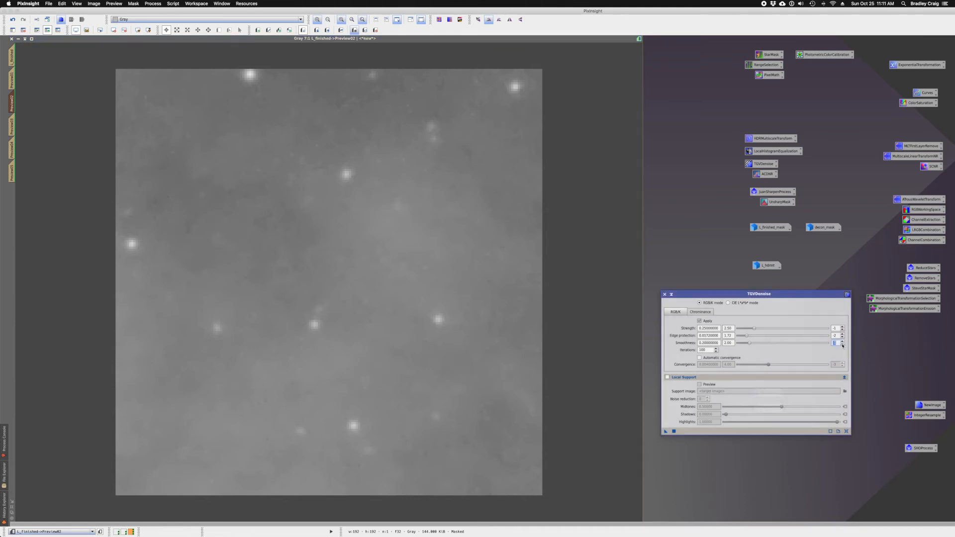
drag(667, 431, 413, 360)
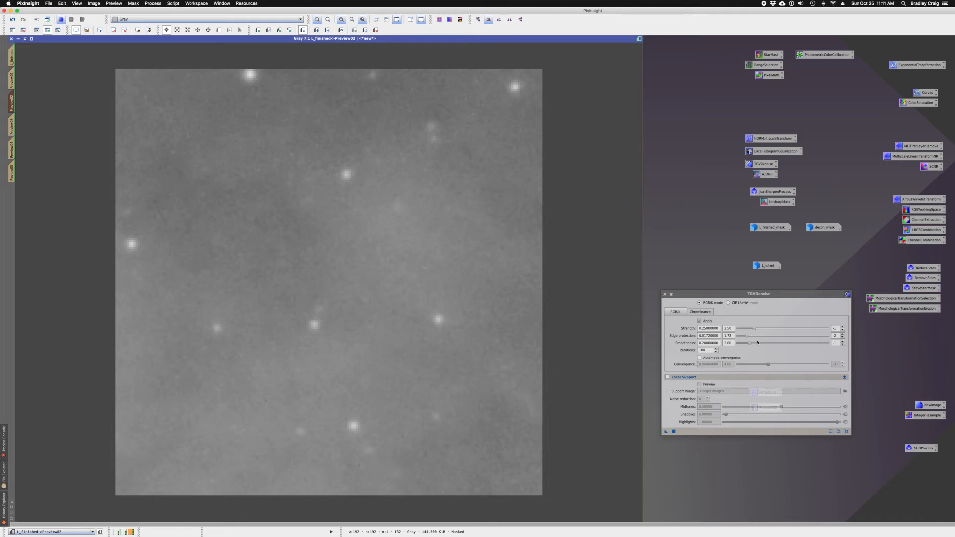
drag(751, 343, 776, 347)
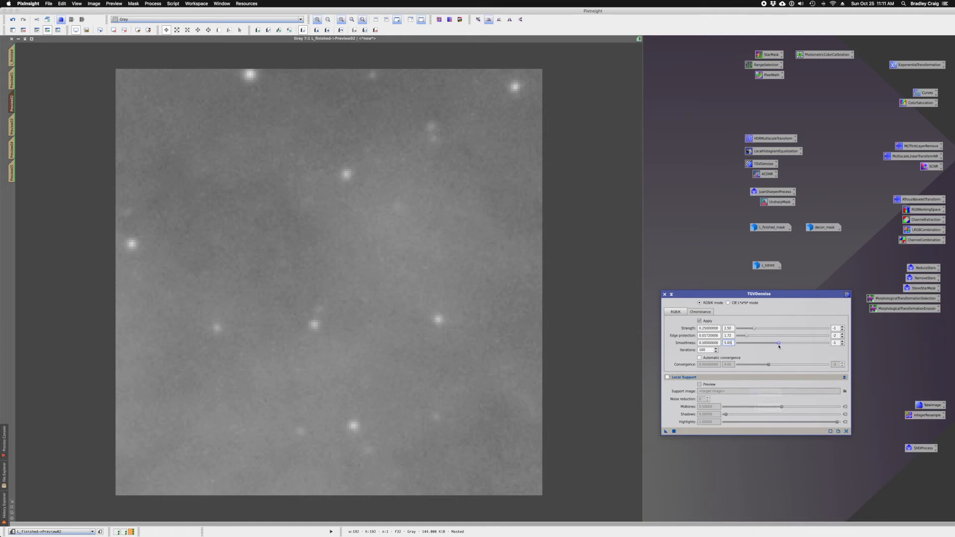
click(779, 344)
text(5)
key(Return)
drag(665, 432, 389, 266)
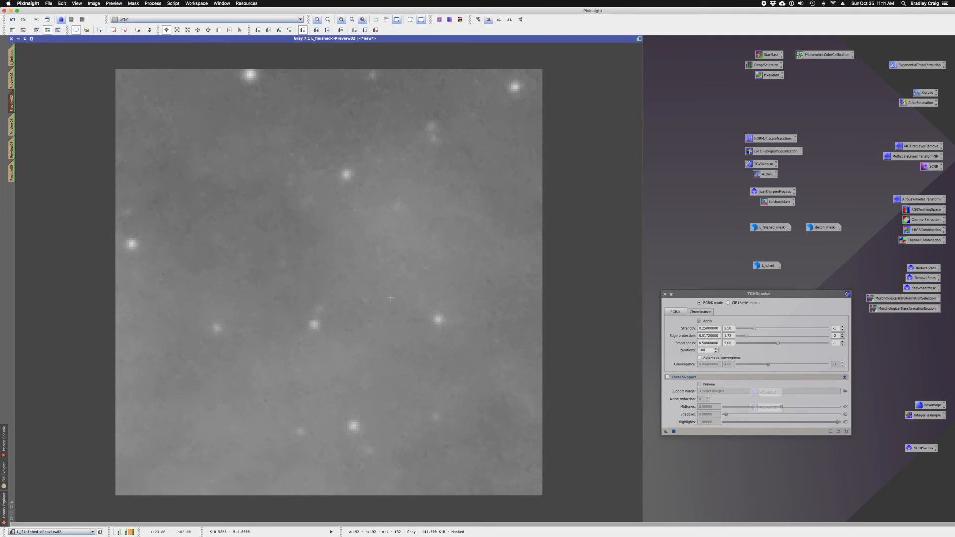
Step: Compare the original and denoised versions of Preview02 at actual size and enlarged to judge the effect of the smoothness change
scroll(391, 298, down, 4)
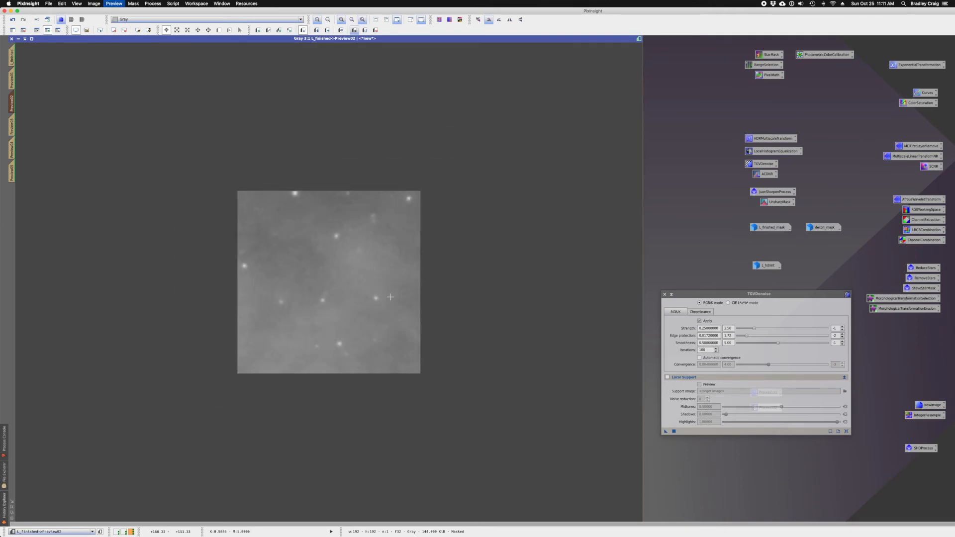
scroll(391, 297, down, 1)
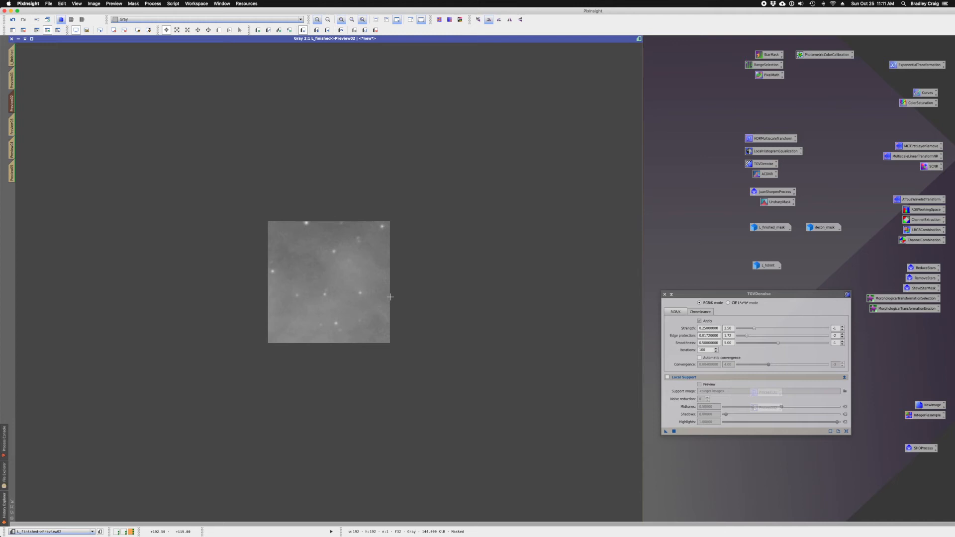
scroll(391, 297, down, 1)
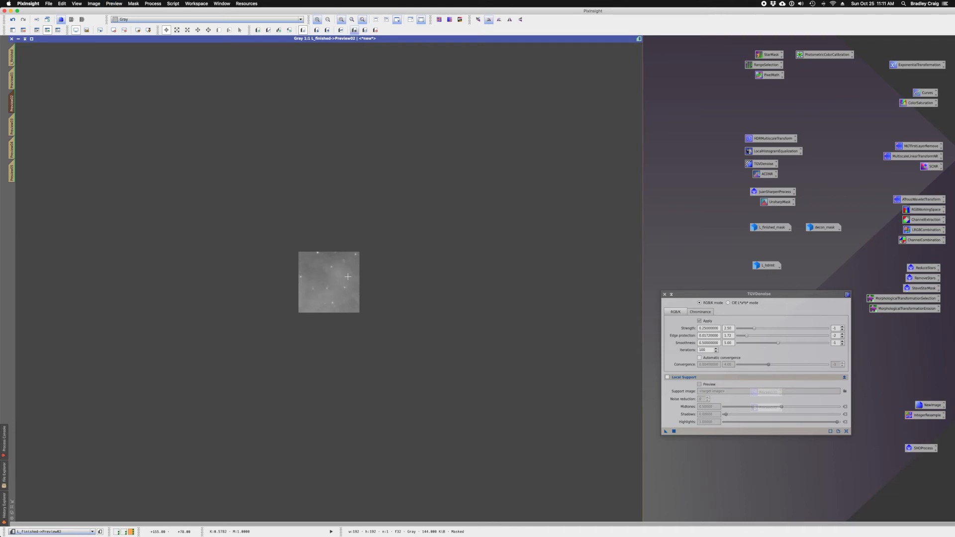
key(shift+super+z)
key(shift+super+z)
key(shift+super+z)
key(shift+super+z)
scroll(348, 277, up, 3)
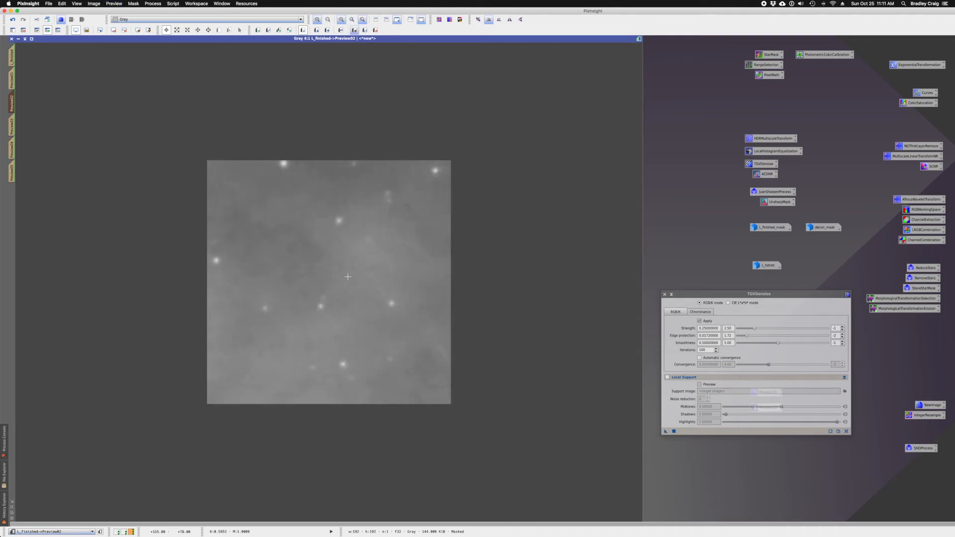
scroll(348, 277, up, 1)
key(shift+super+z)
key(shift+super+z)
key(shift+super+z)
key(shift+super+z)
key(shift+super+z)
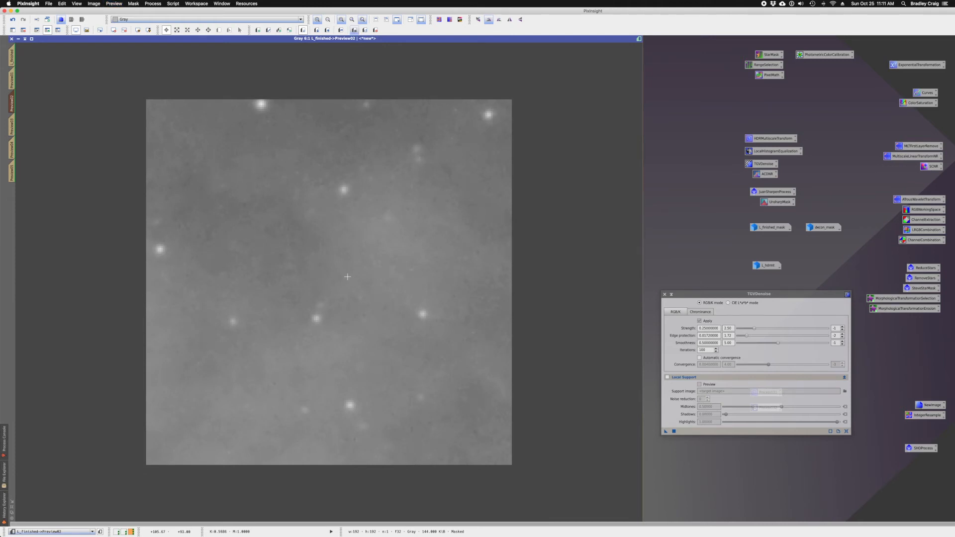
key(shift+super+z)
Step: Open the dark pillar preview, Preview03, enlarge it, and apply TGVDenoise to it with the current settings
click(13, 125)
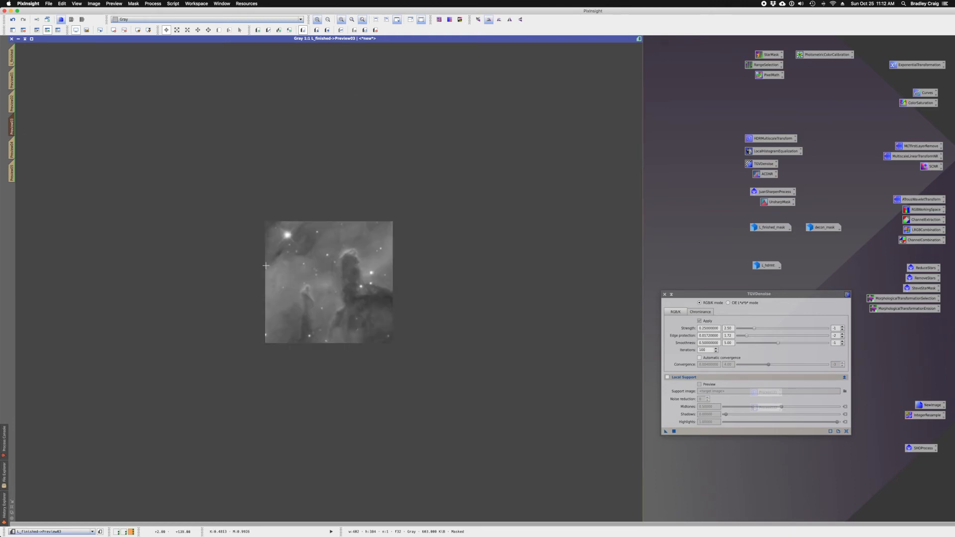
scroll(264, 263, up, 2)
scroll(263, 262, down, 1)
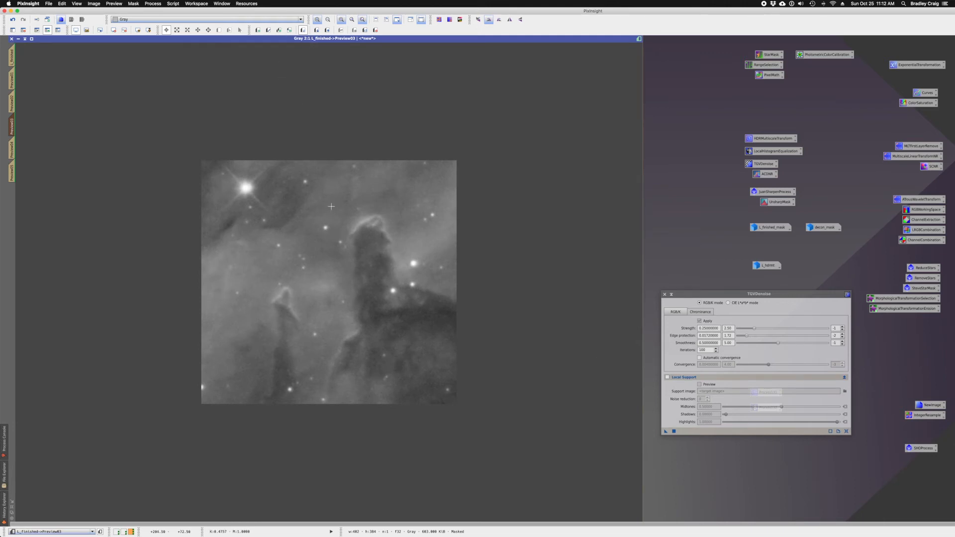
click(666, 432)
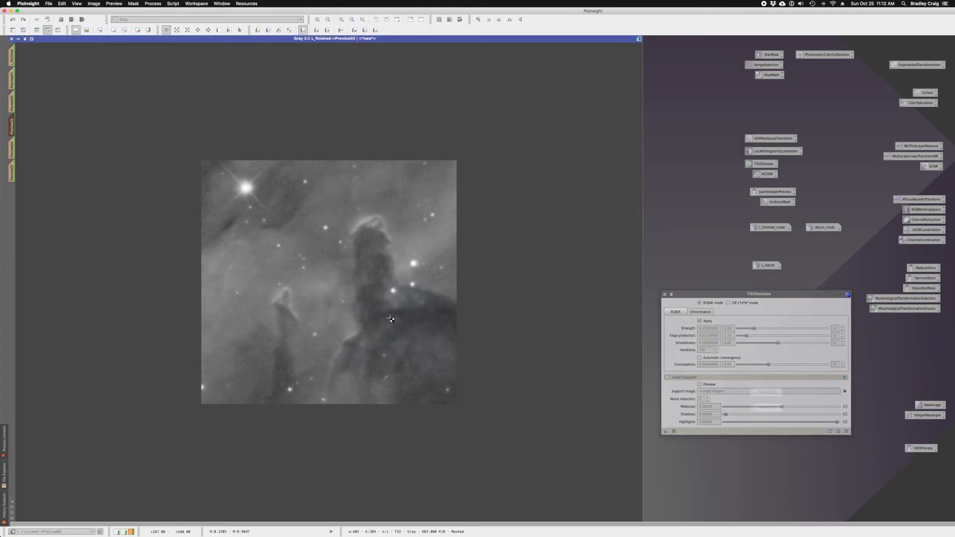
Step: Examine the pillars in Preview03 up close, comparing the image before and after noise reduction
scroll(389, 317, up, 2)
key(shift+super+z)
key(shift+super+z)
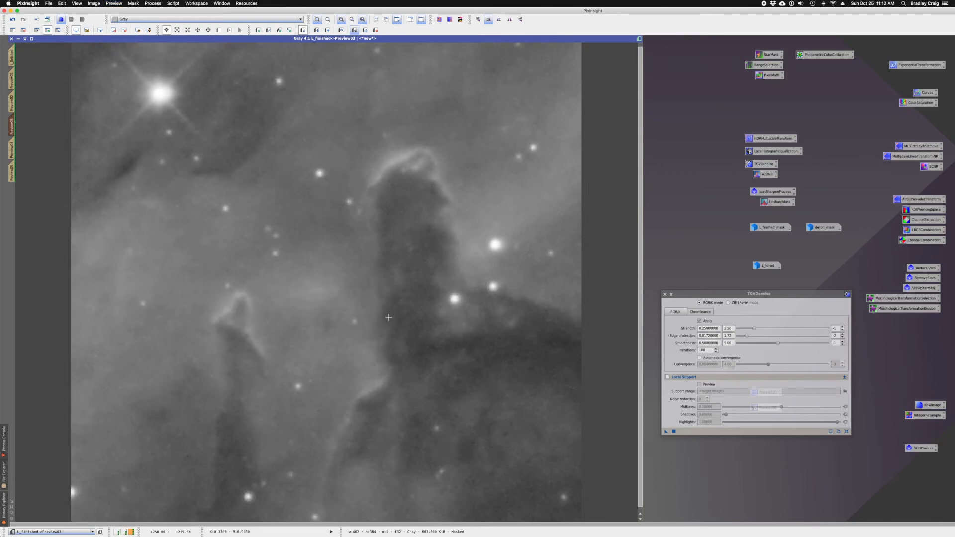
scroll(388, 317, up, 2)
key(shift+super+z)
key(shift+super+z)
key(shift+super+z)
key(shift+super+z)
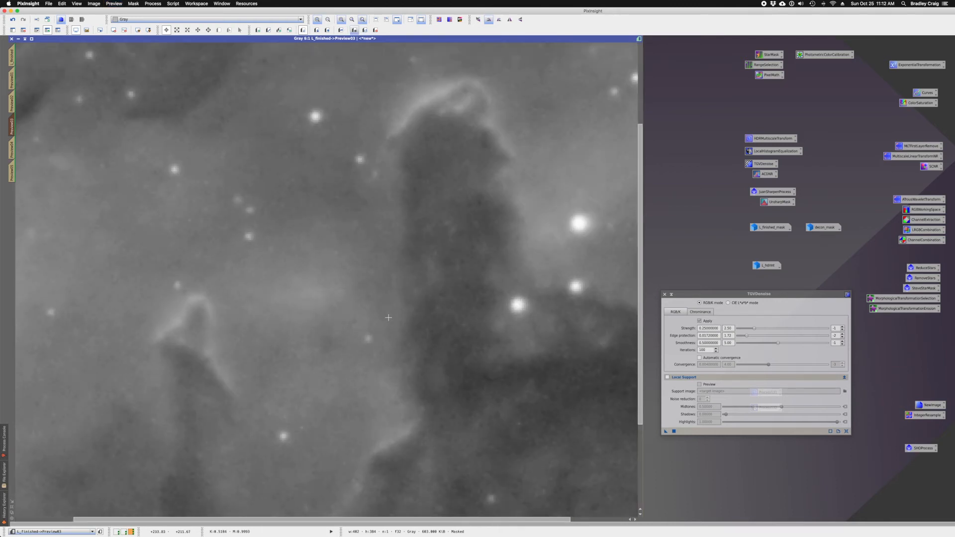
scroll(388, 318, down, 2)
scroll(389, 318, down, 1)
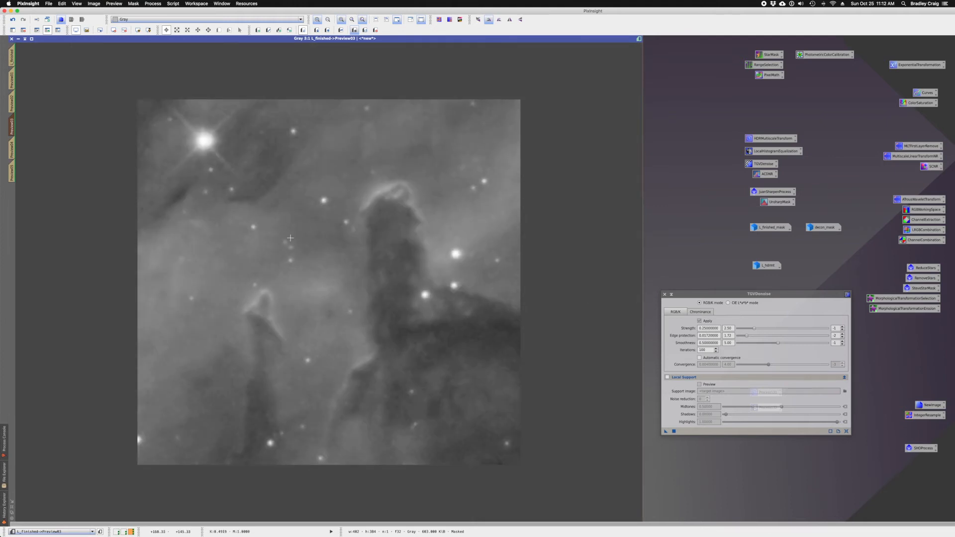
Step: Return to Preview02 and compare its original and denoised versions once more
click(11, 103)
key(shift+super+z)
key(shift+super+z)
key(shift+super+z)
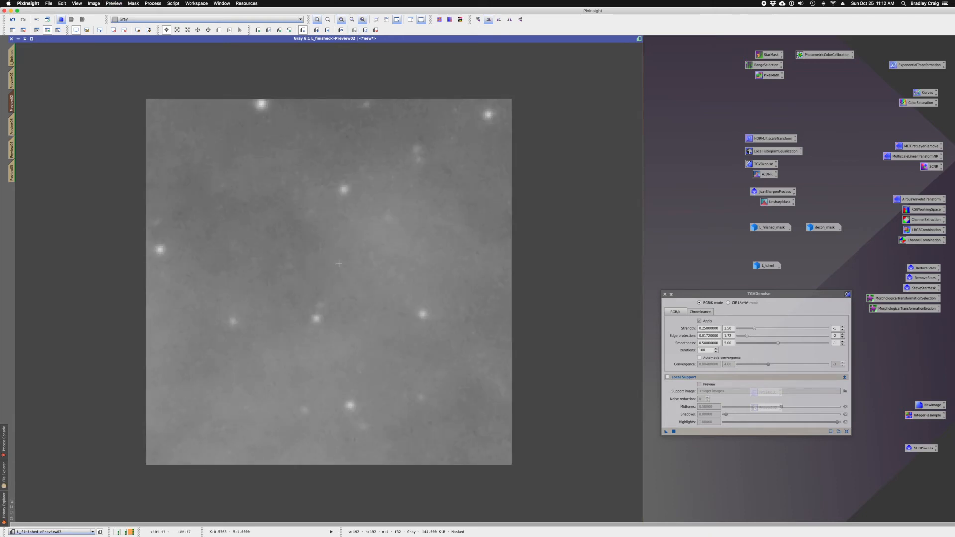
key(shift+super+z)
key(shift+super+z)
Step: Switch back to Preview03 and compare its pillar detail with and without the noise reduction at different magnifications
click(9, 127)
key(shift+super+z)
key(shift+super+z)
key(shift+super+z)
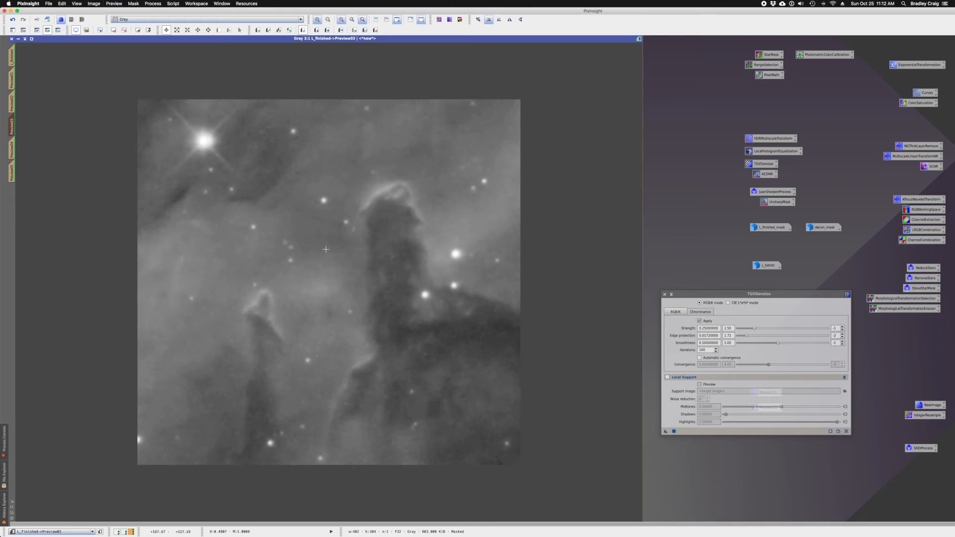
key(shift+super+z)
key(shift+super+z)
key(shift+super+z)
key(shift+super+z)
scroll(320, 307, up, 3)
scroll(320, 306, down, 4)
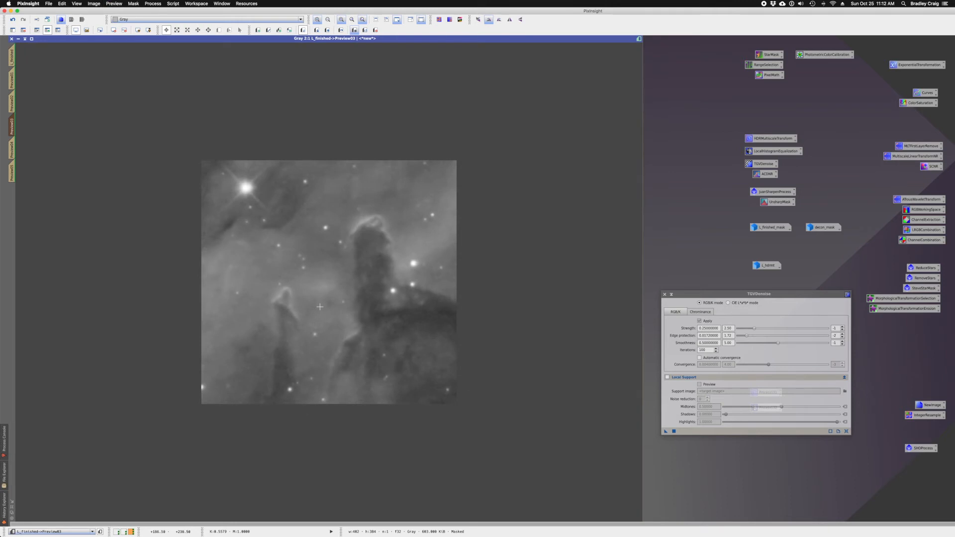
scroll(320, 307, up, 1)
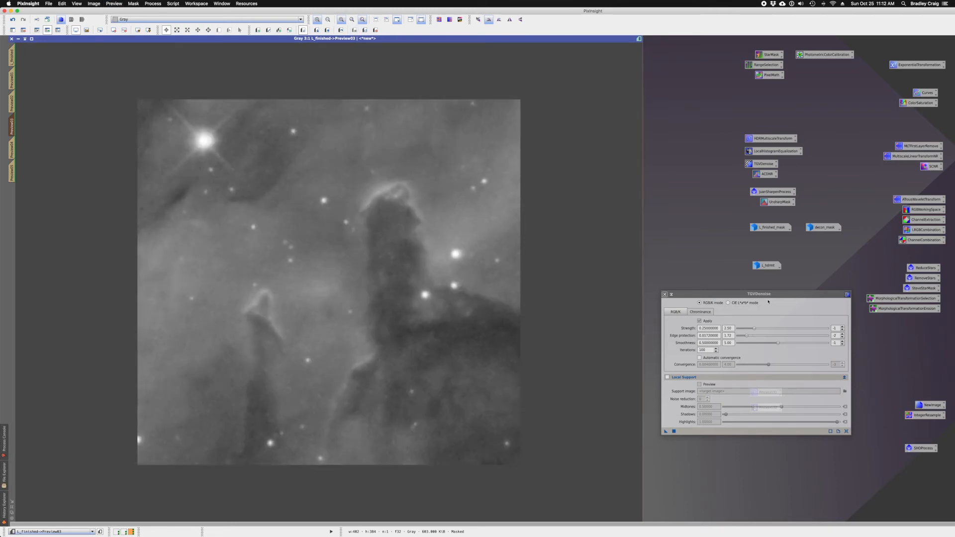
Step: Reapply TGVDenoise to Preview03 at strength 0.1 and inspect the pillars and surrounding nebula up close
drag(756, 329, 722, 326)
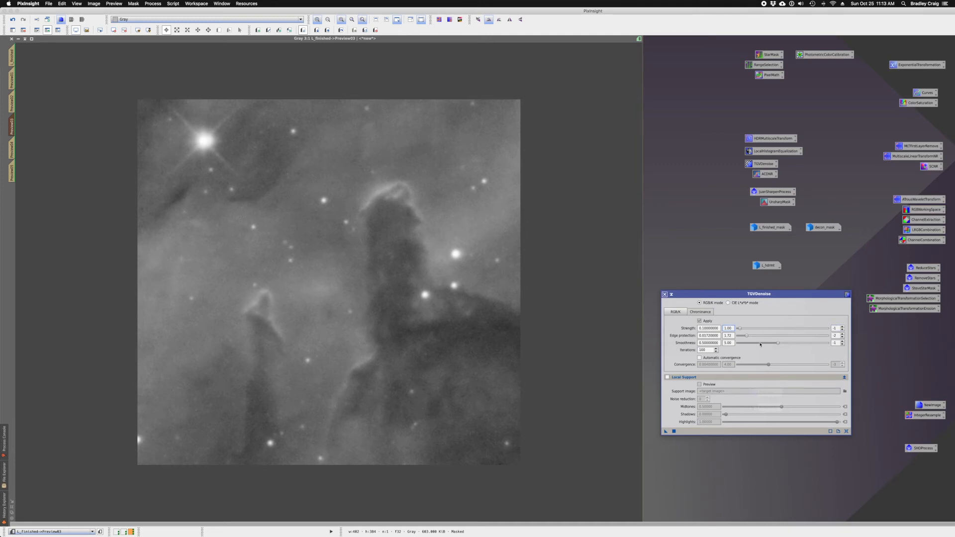
drag(667, 434, 343, 296)
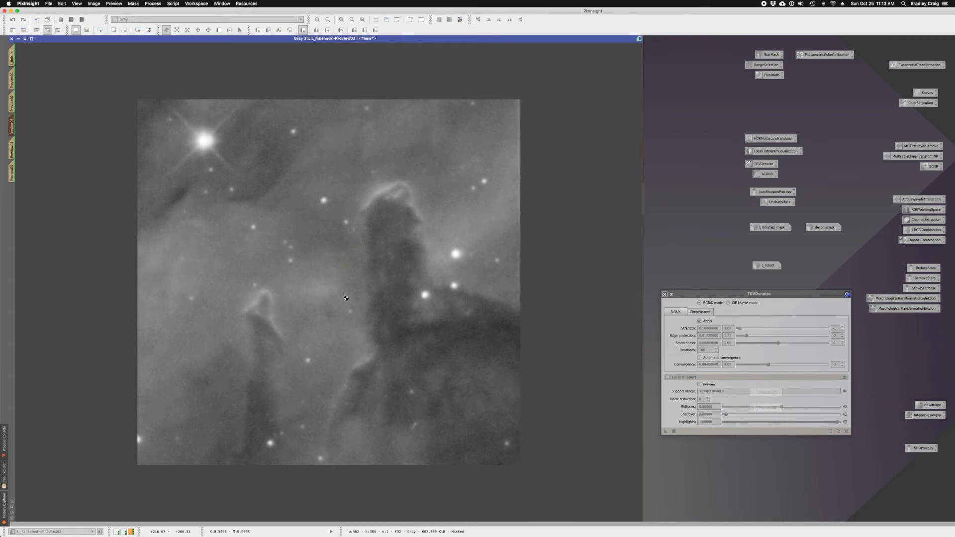
scroll(344, 296, up, 2)
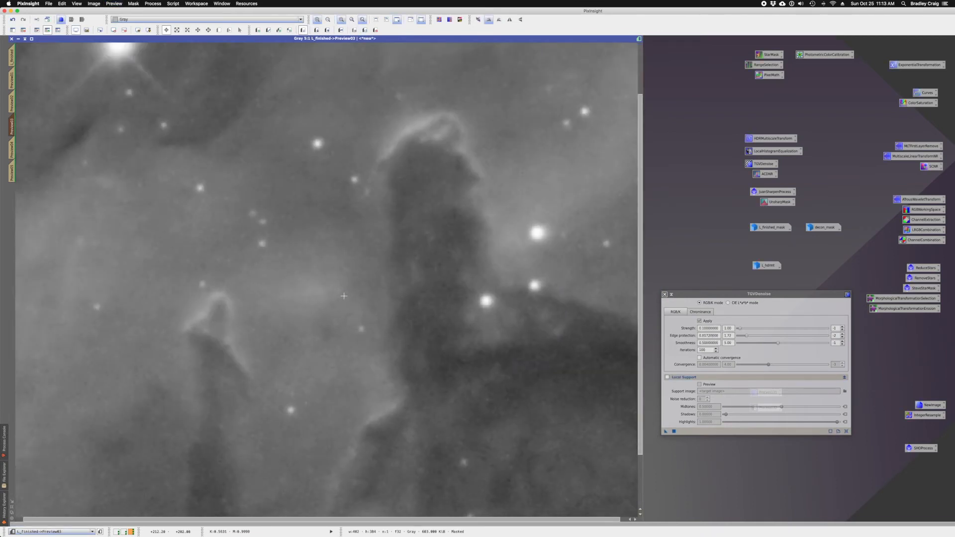
scroll(344, 296, down, 2)
scroll(344, 296, up, 1)
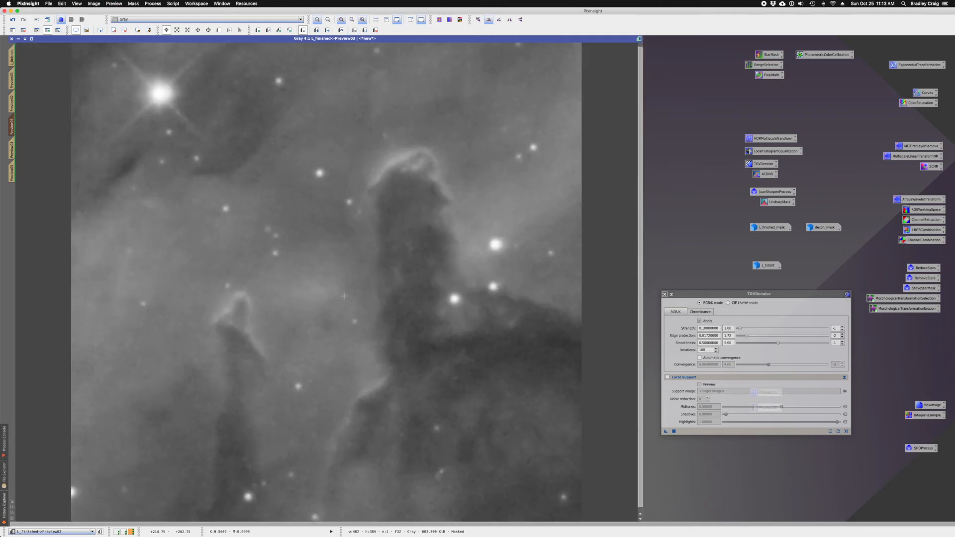
scroll(343, 296, up, 1)
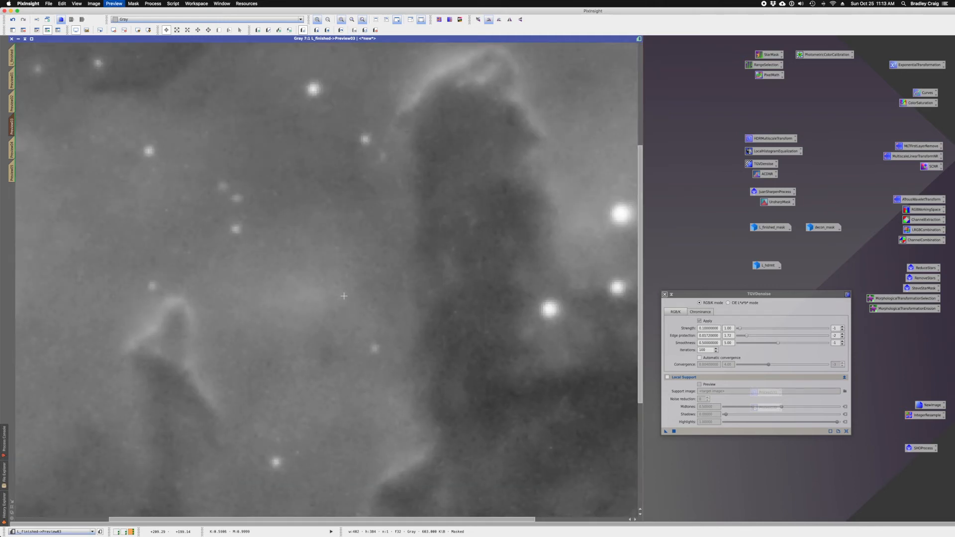
scroll(344, 296, down, 1)
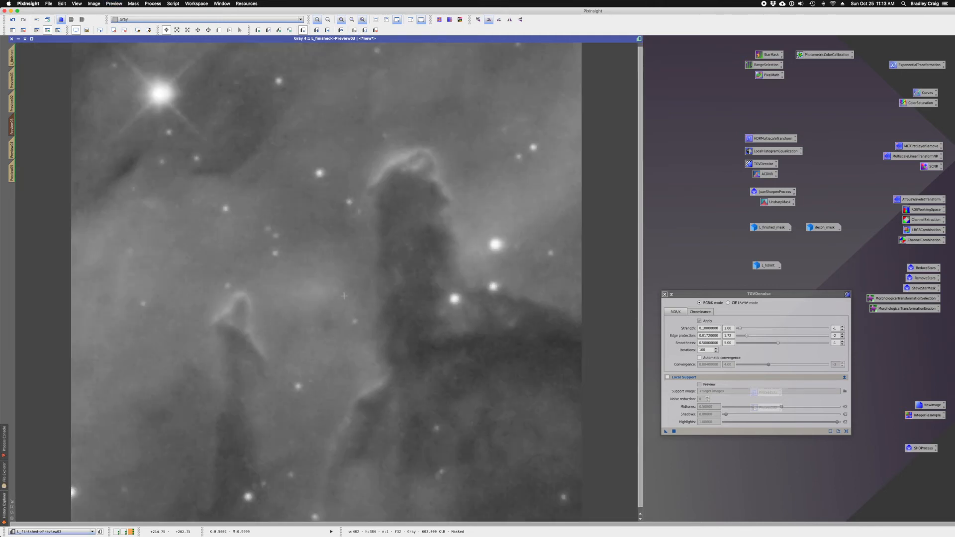
Step: Set the TGVDenoise strength to 0.145, reapply the process to Preview03, and view the result at a smaller scale
drag(741, 330, 745, 330)
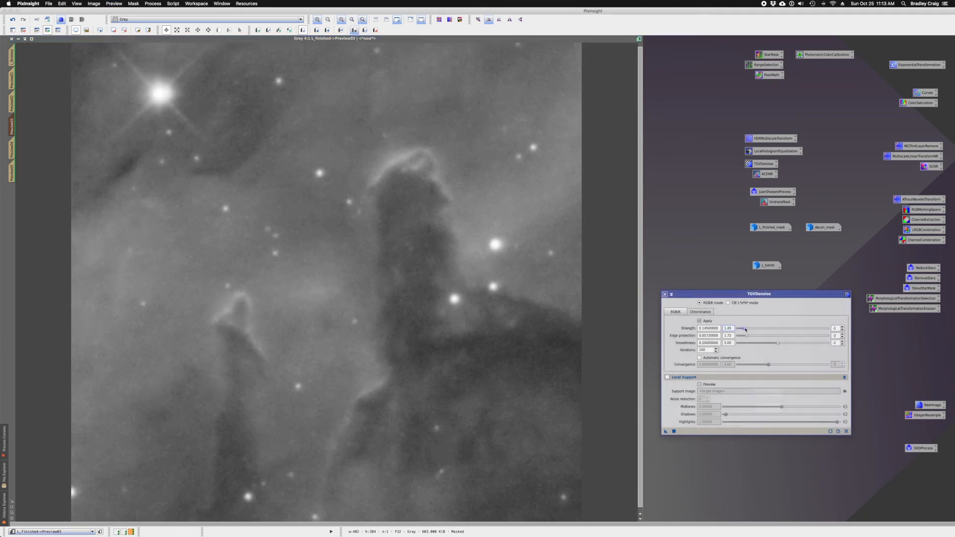
drag(667, 432, 411, 290)
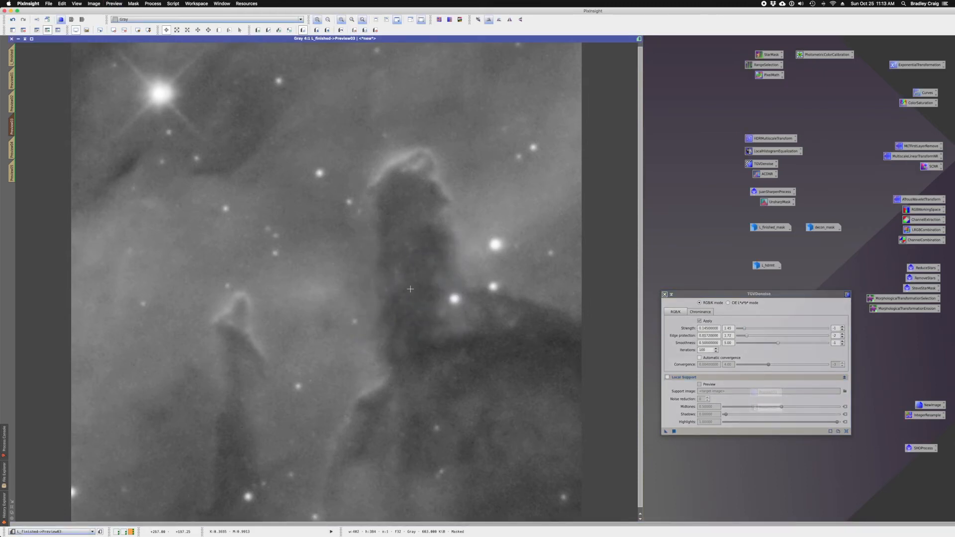
scroll(411, 289, down, 2)
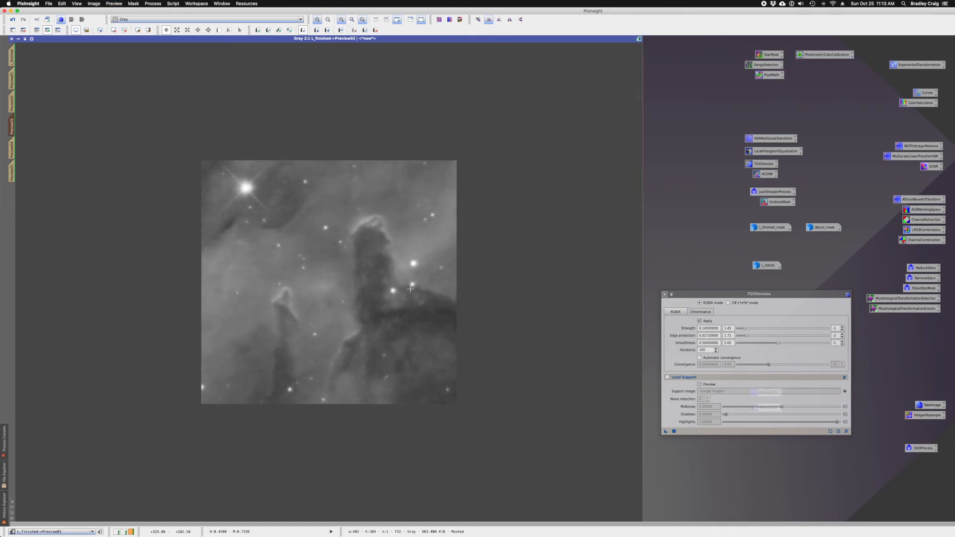
Step: Open Preview04, enlarge it, apply TGVDenoise to it, and compare the result with the original
click(12, 149)
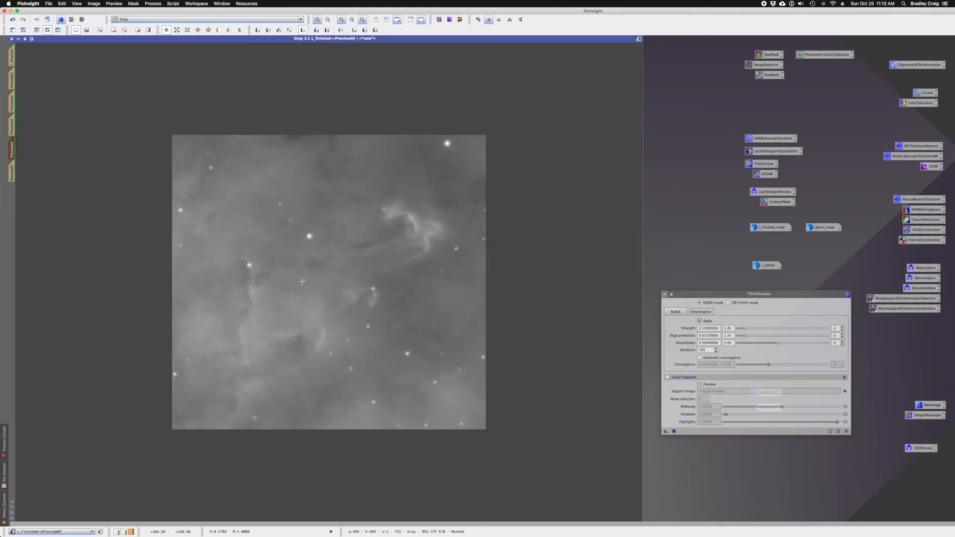
scroll(302, 282, up, 1)
click(665, 433)
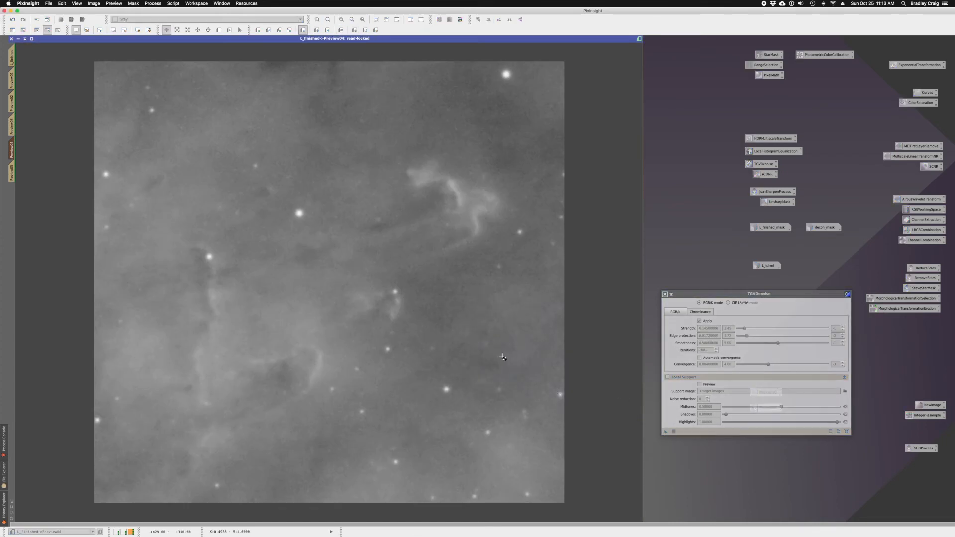
key(shift+super+z)
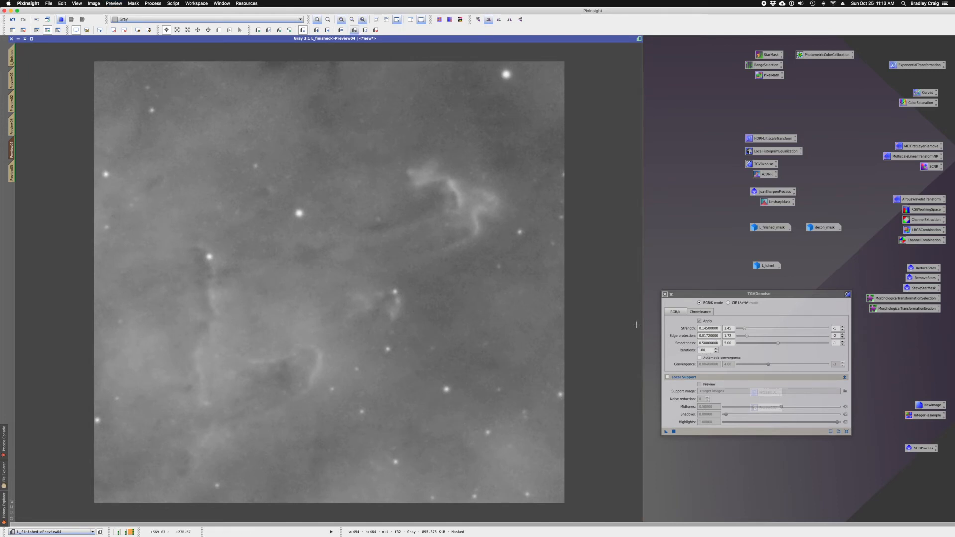
Step: Open Preview05, enlarge it, apply TGVDenoise, and repeatedly compare the denoised nebula and stars with the original
click(12, 173)
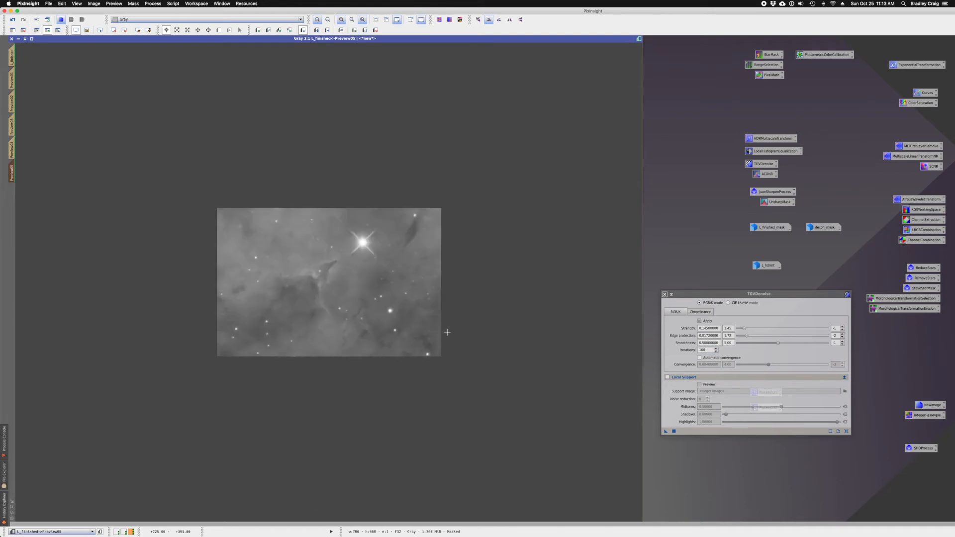
scroll(448, 332, up, 2)
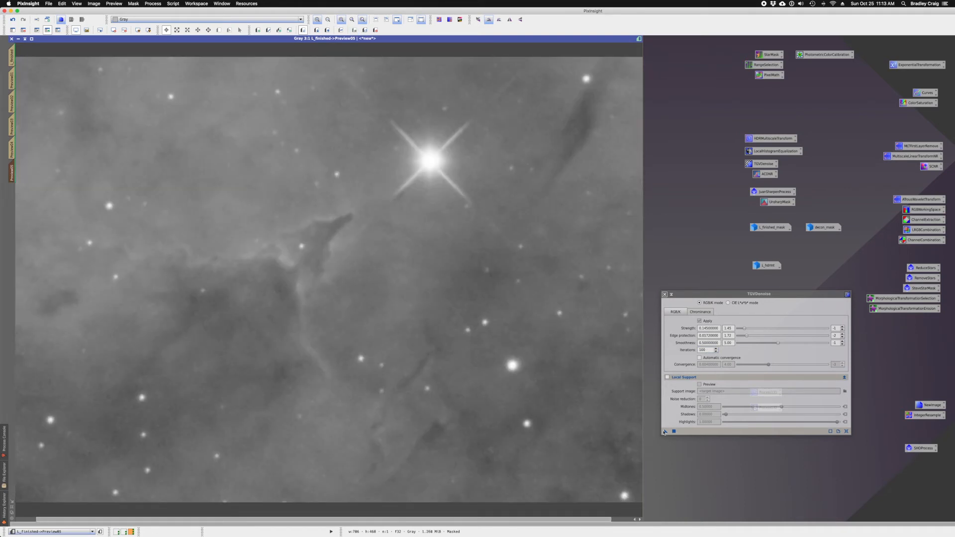
drag(666, 432, 492, 321)
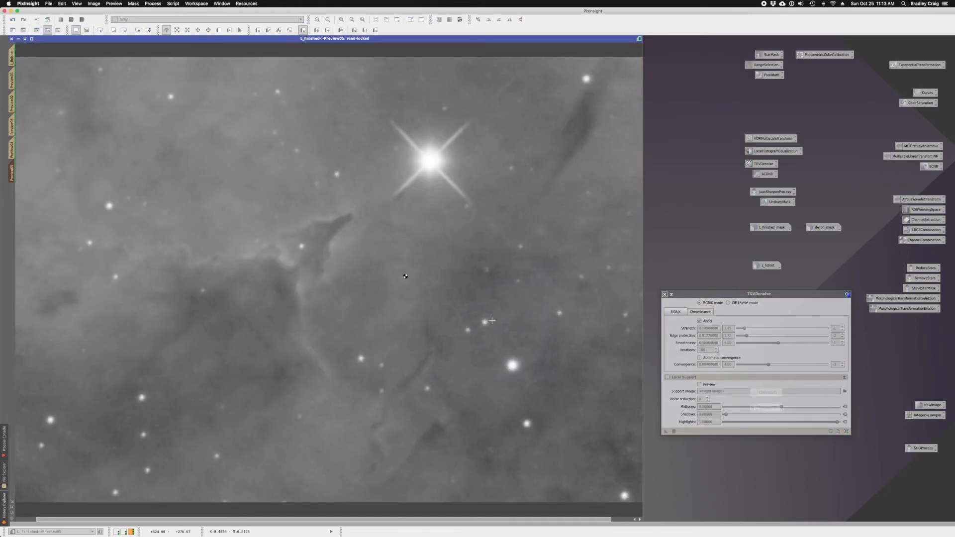
key(shift+super+z)
key(shift+super+z)
key(shift+super+z)
key(shift+super+z)
key(shift+super+z)
key(shift+super+z)
key(shift+super+z)
key(shift+super+z)
key(shift+super+z)
key(shift+super+z)
key(shift+super+z)
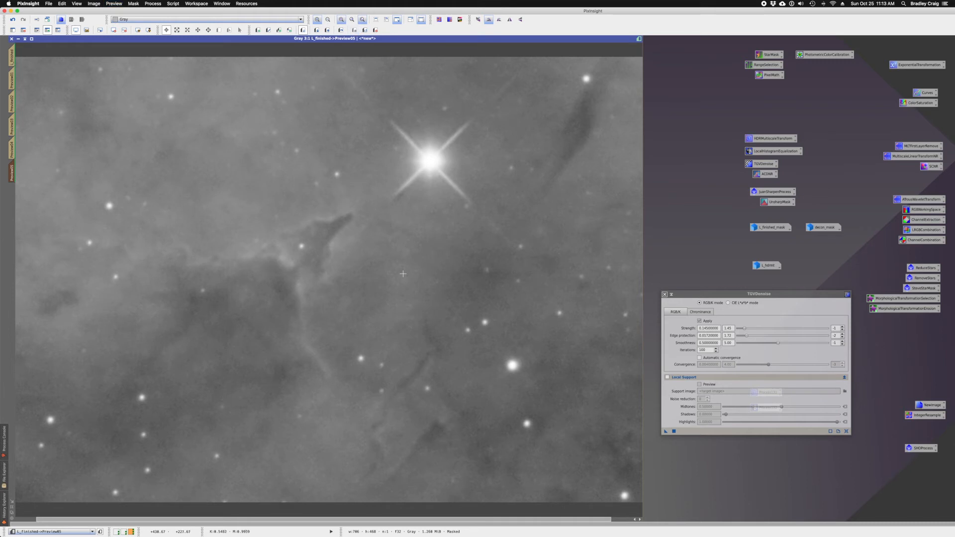
Step: Delete all previews from the main L_finished image and apply TGVDenoise to the full image
click(14, 59)
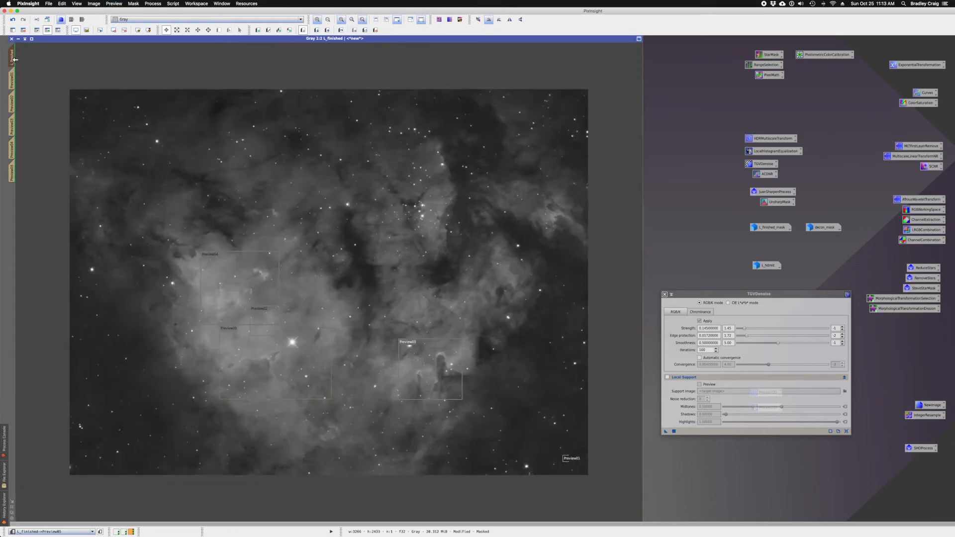
click(111, 5)
click(128, 120)
click(667, 432)
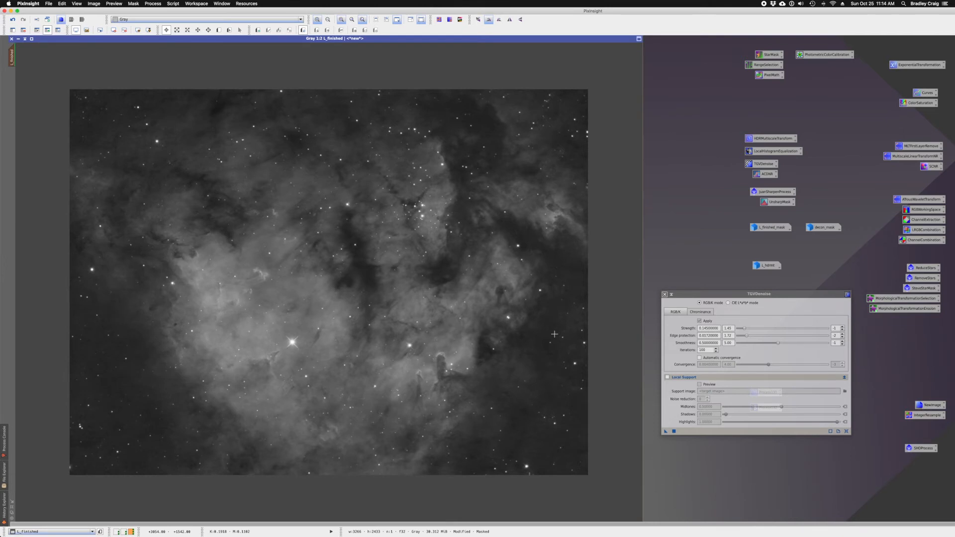
Step: Magnify the bright wispy structure in L_finished and compare it with and without the noise reduction
click(177, 29)
drag(237, 251, 290, 315)
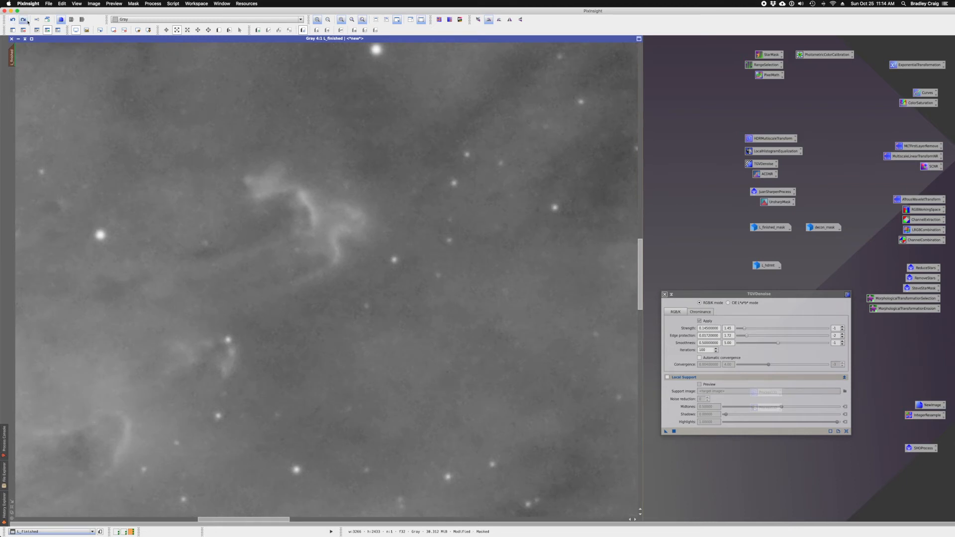
click(27, 21)
click(14, 21)
click(23, 20)
click(14, 21)
scroll(209, 199, down, 2)
scroll(204, 194, down, 2)
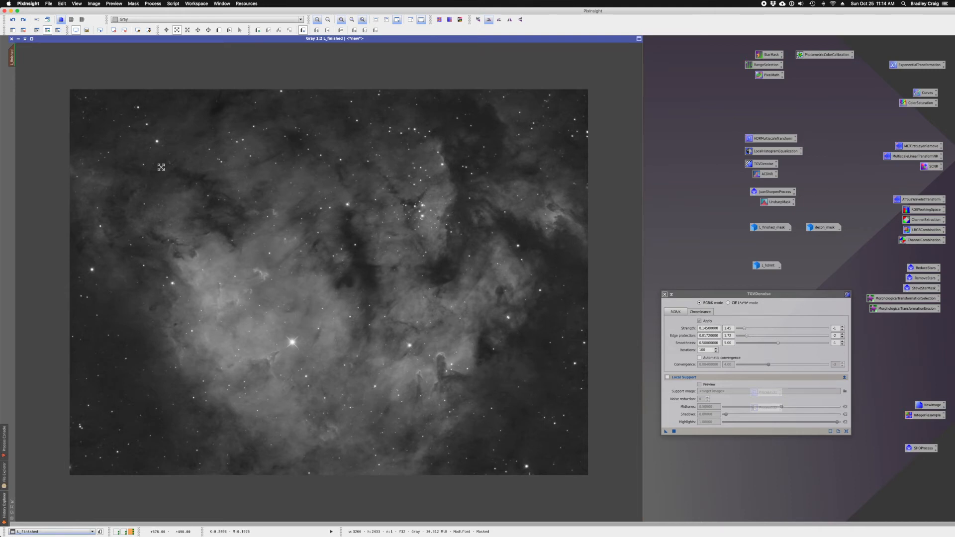
Step: Examine the dark lower-left background of L_finished up close with and without the noise reduction
drag(74, 382, 136, 452)
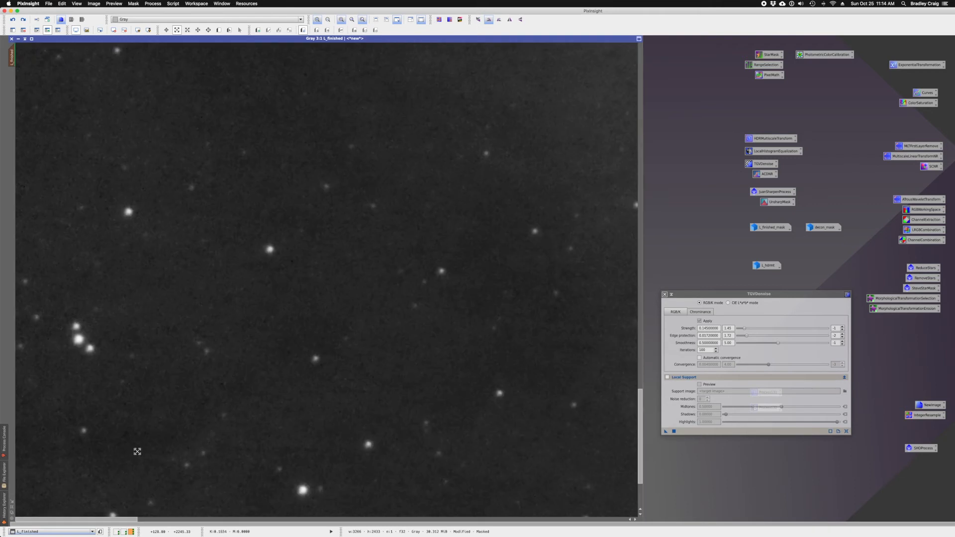
click(12, 20)
scroll(132, 150, up, 4)
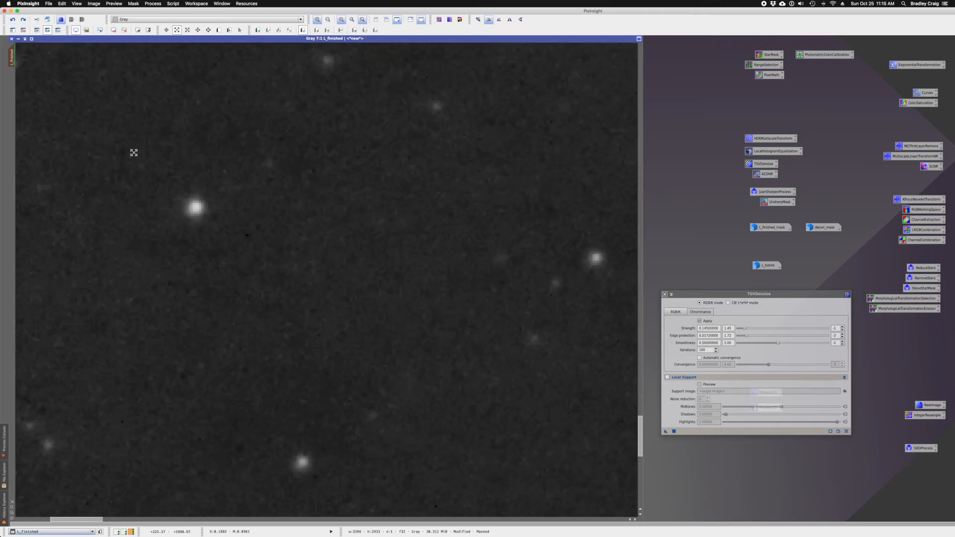
click(25, 20)
click(23, 20)
scroll(272, 244, down, 1)
scroll(271, 244, down, 1)
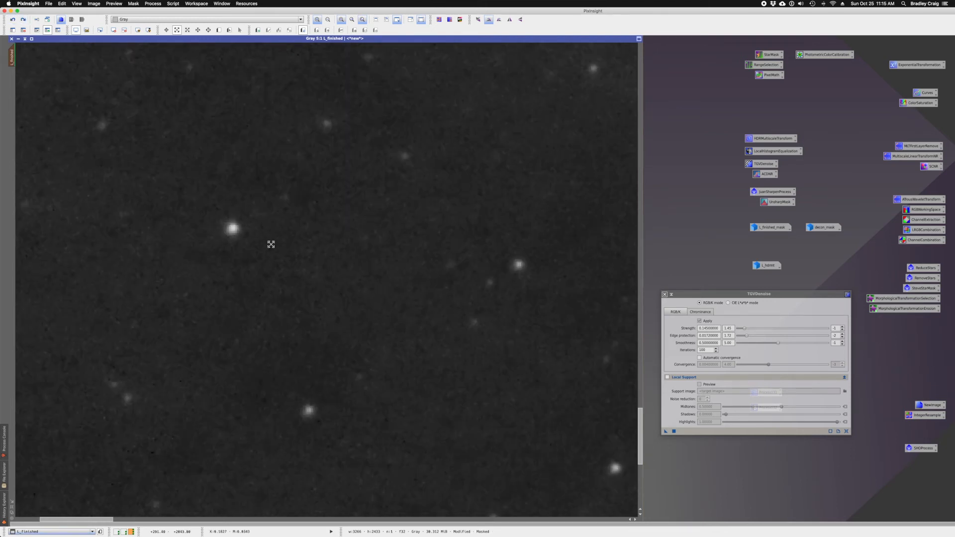
scroll(312, 292, down, 3)
scroll(311, 293, down, 2)
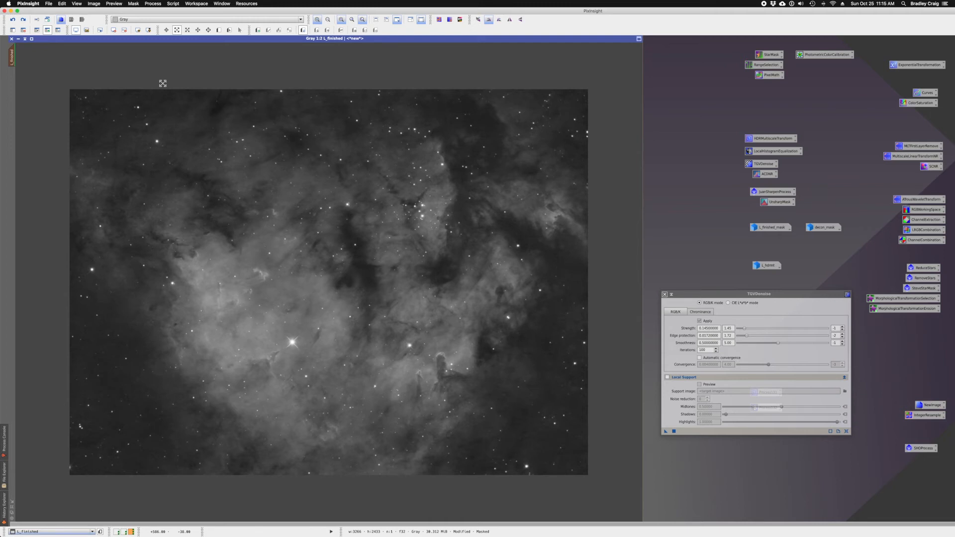
Step: Inspect the nebula around the brightest star in the denoised L_finished image at several magnifications
drag(239, 277, 352, 368)
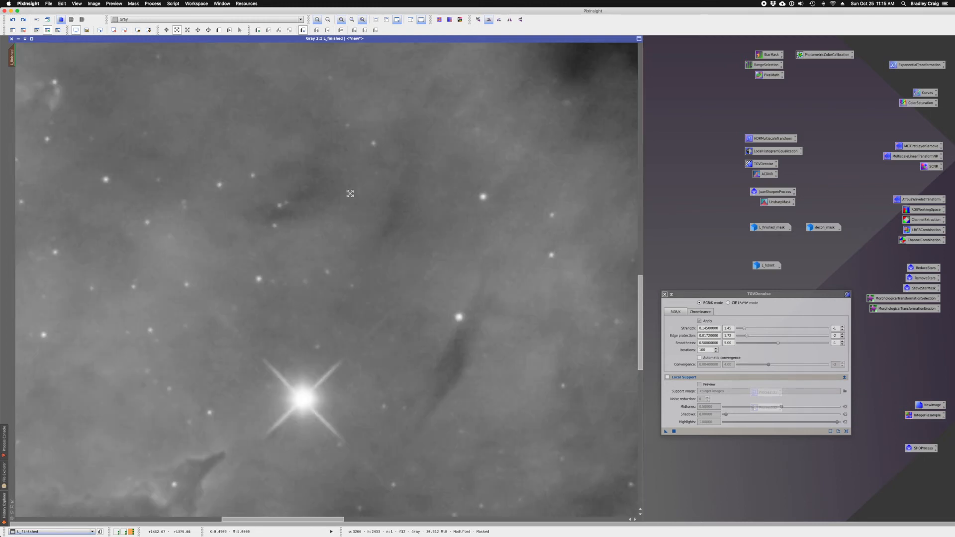
scroll(439, 237, up, 4)
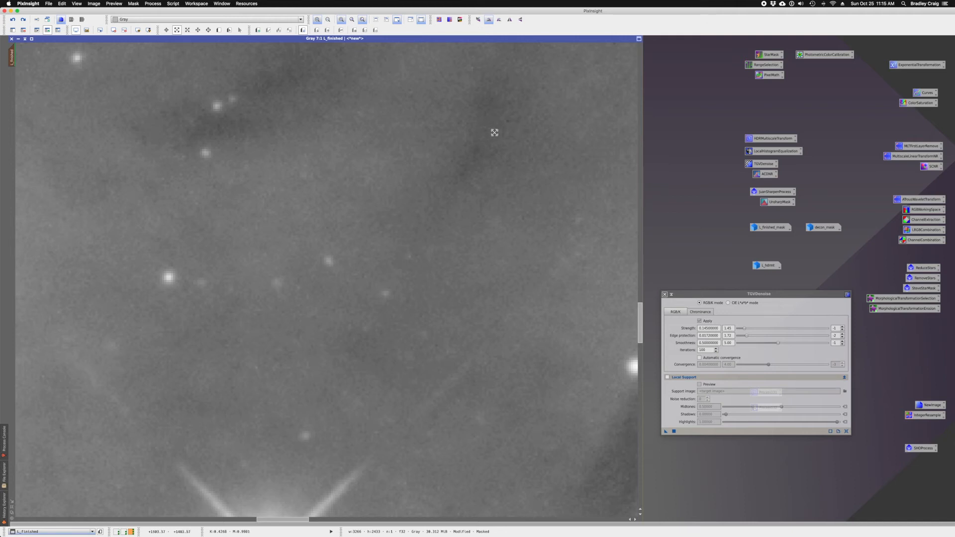
scroll(498, 141, down, 6)
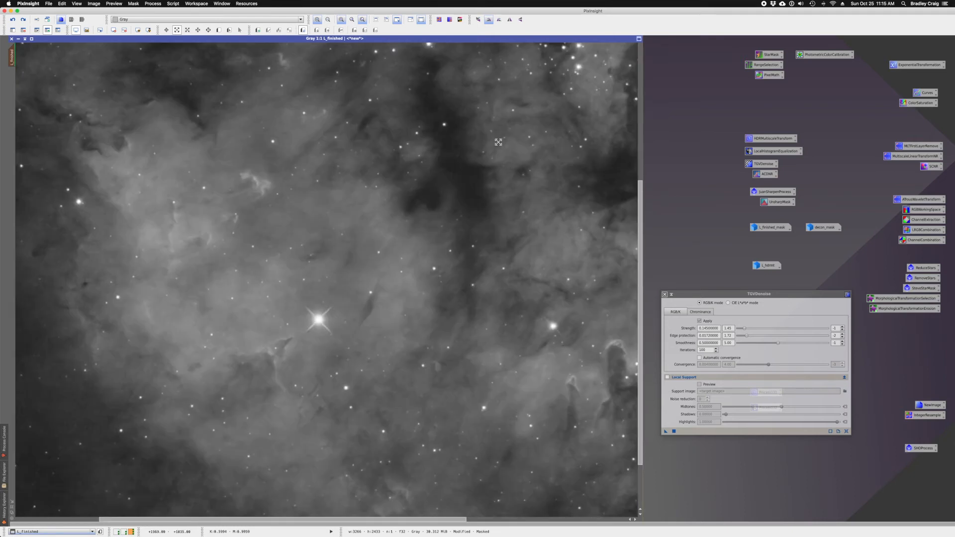
scroll(498, 142, down, 2)
scroll(498, 142, up, 2)
scroll(498, 142, down, 2)
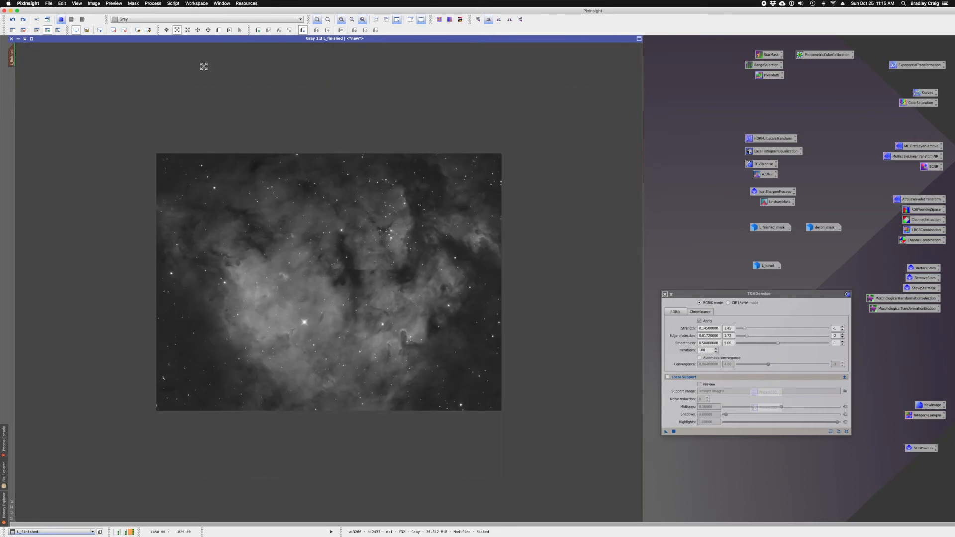
Step: Show the mask on L_finished, invert it, and inspect its coverage around a star up close
click(59, 31)
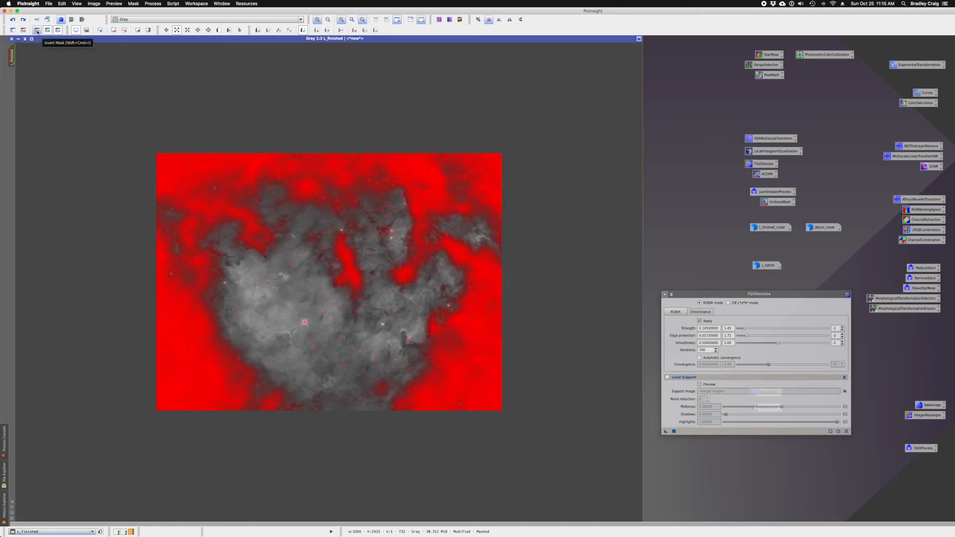
click(36, 31)
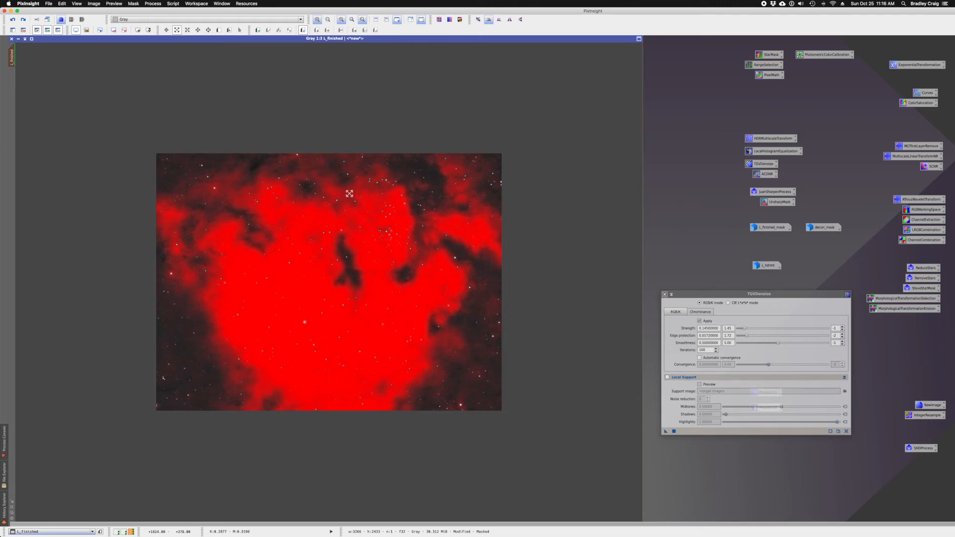
drag(347, 193, 363, 208)
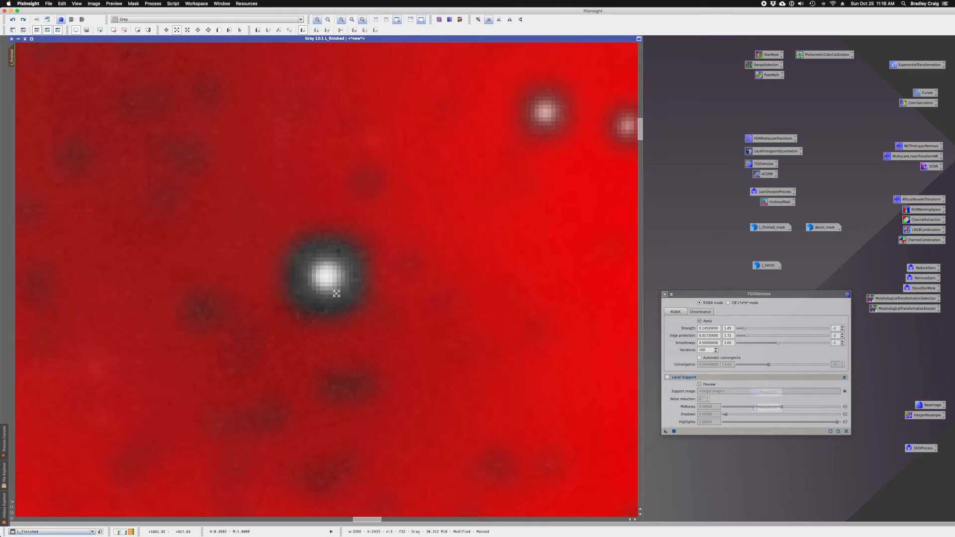
scroll(344, 293, down, 9)
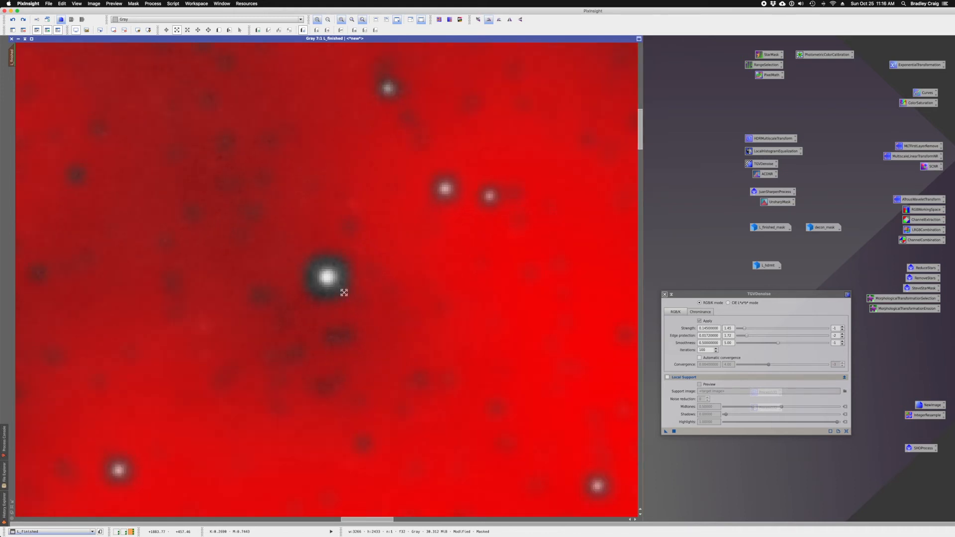
Step: Check the mask coverage on L_finished, put the TGVDenoise window away and remove the mask from the image
scroll(342, 292, down, 1)
scroll(343, 293, down, 4)
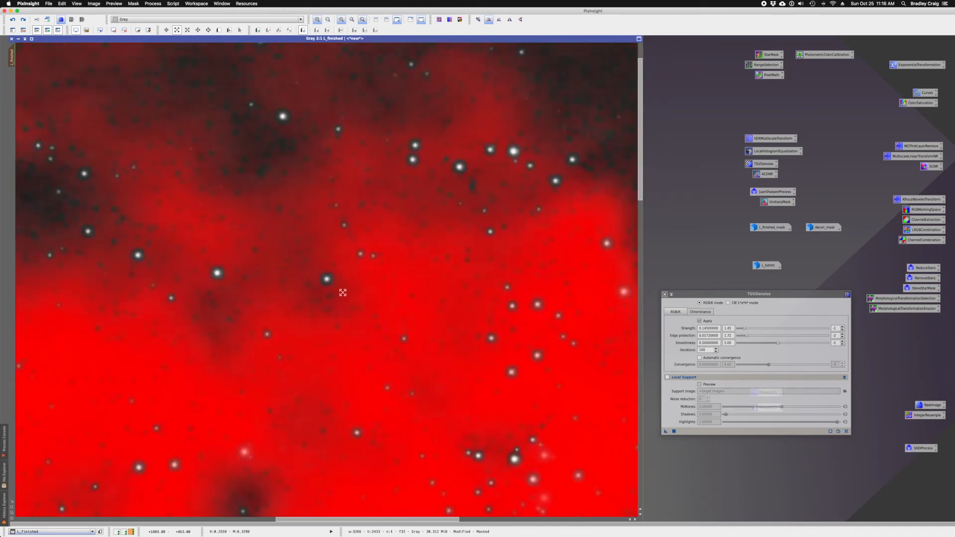
scroll(343, 292, up, 1)
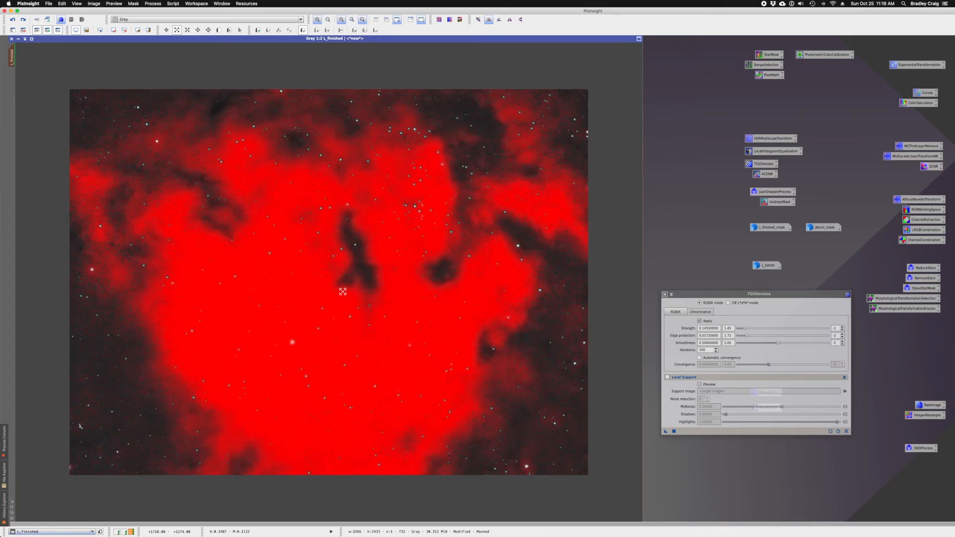
drag(710, 291, 720, 309)
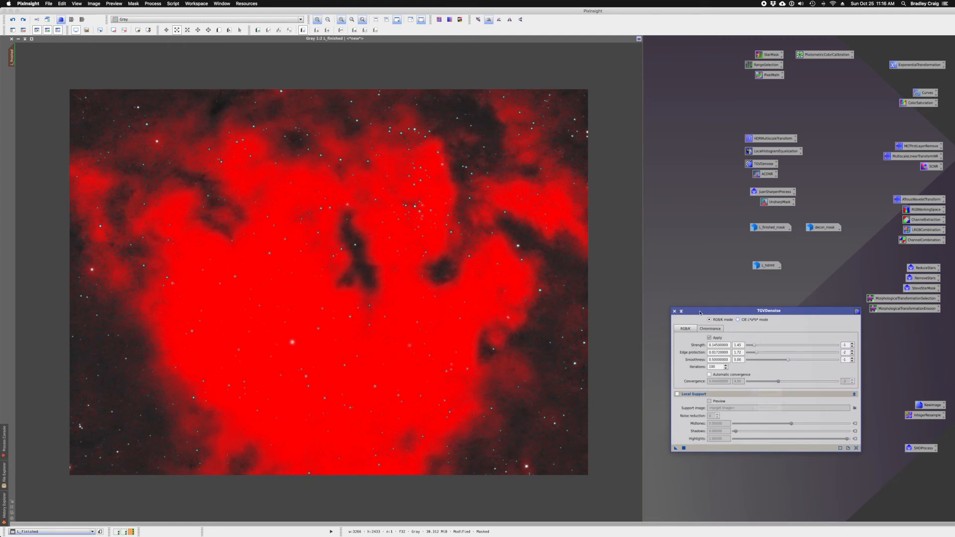
click(681, 312)
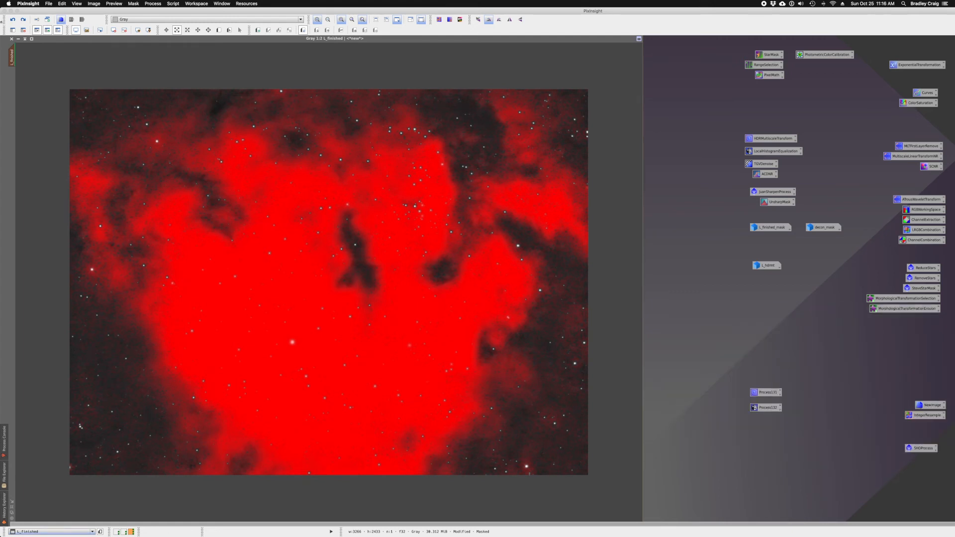
click(23, 31)
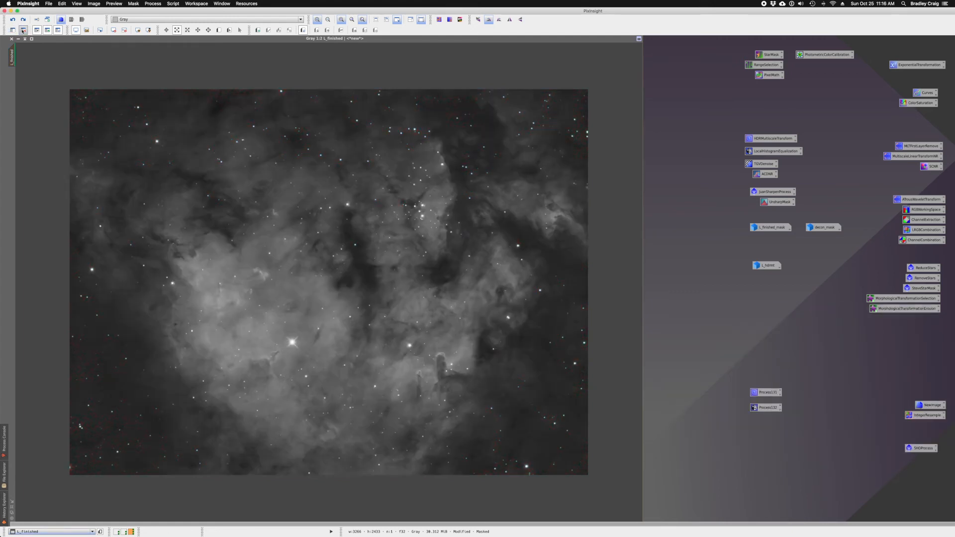
Step: Duplicate the decon_mask image, iconize the original and invert the duplicate
double_click(824, 228)
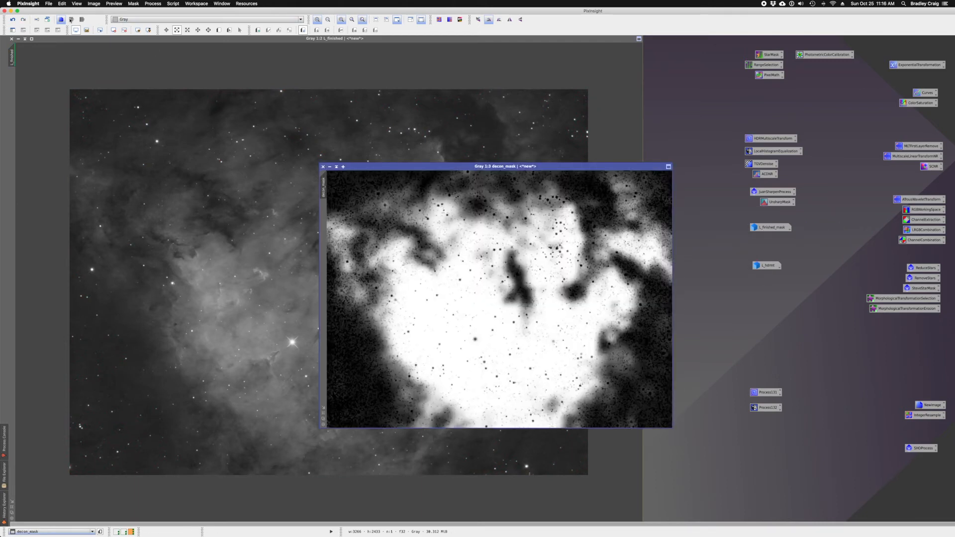
click(47, 19)
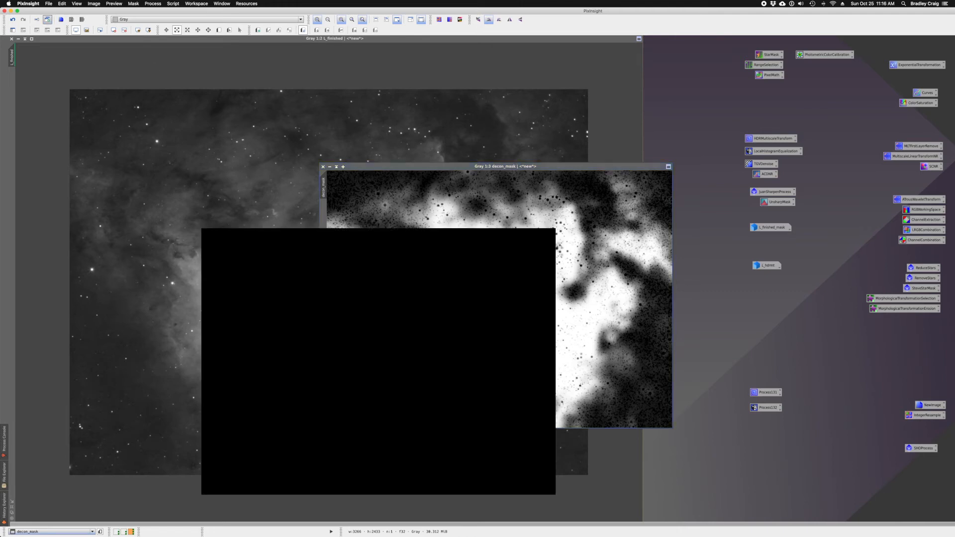
click(330, 168)
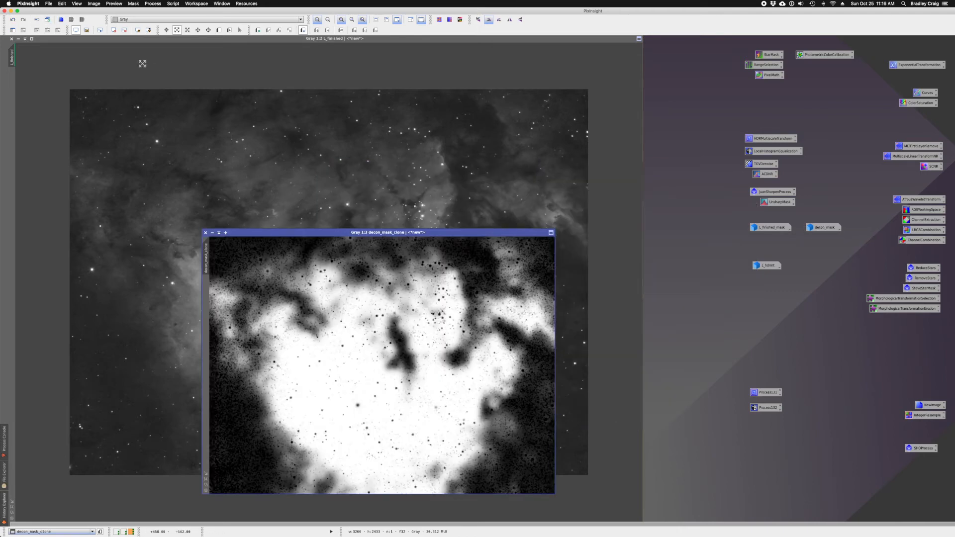
click(438, 20)
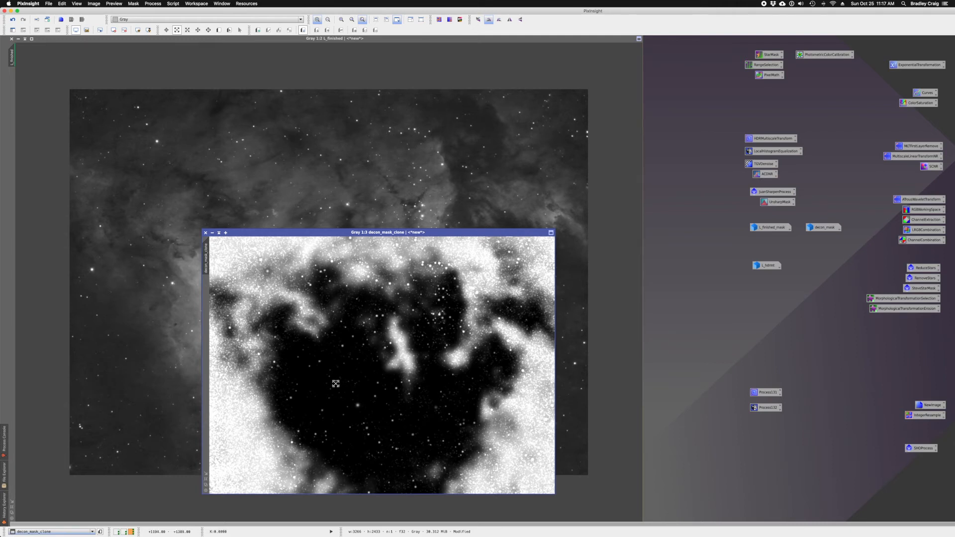
Step: Send the decon_local_support image to the Finishing workspace and place it there beside the inverted mask clone
click(16, 532)
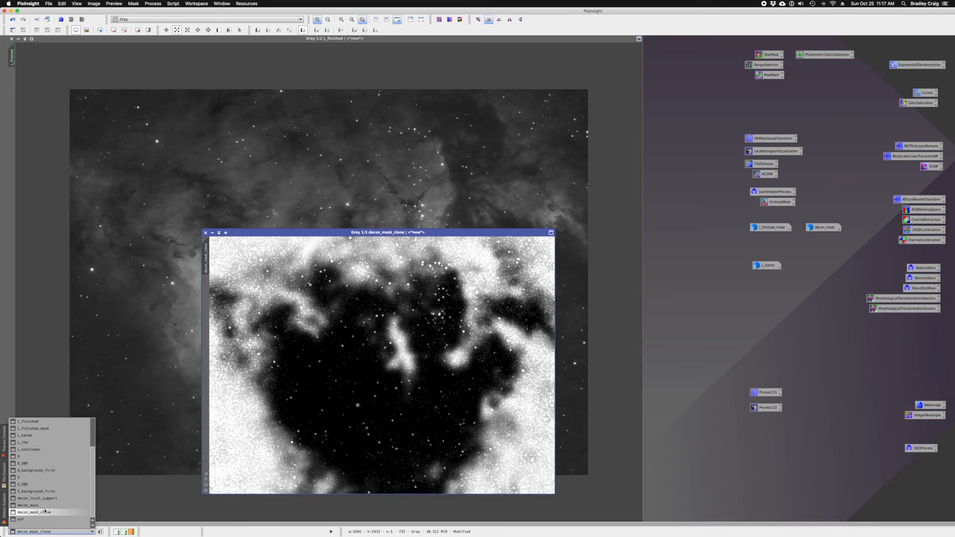
scroll(42, 442, up, 3)
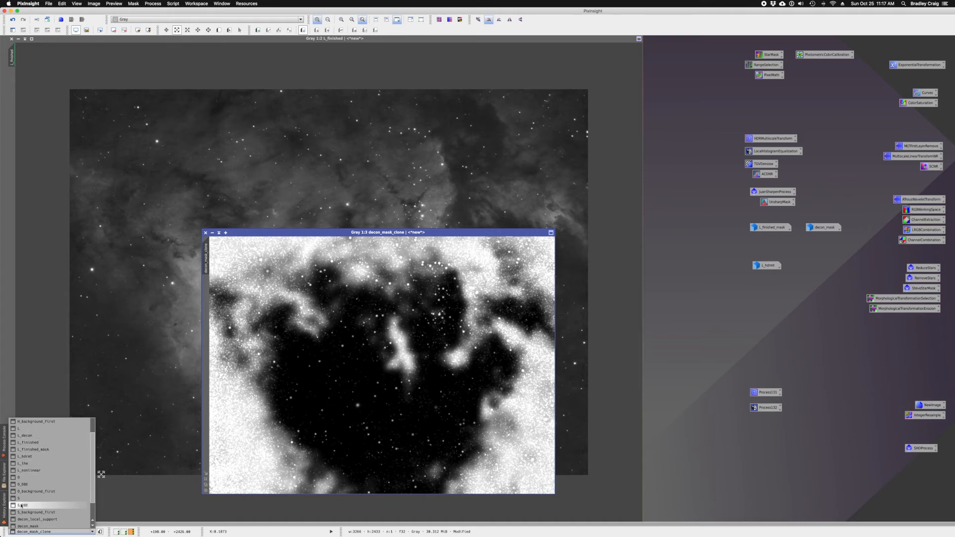
scroll(36, 517, down, 1)
click(37, 499)
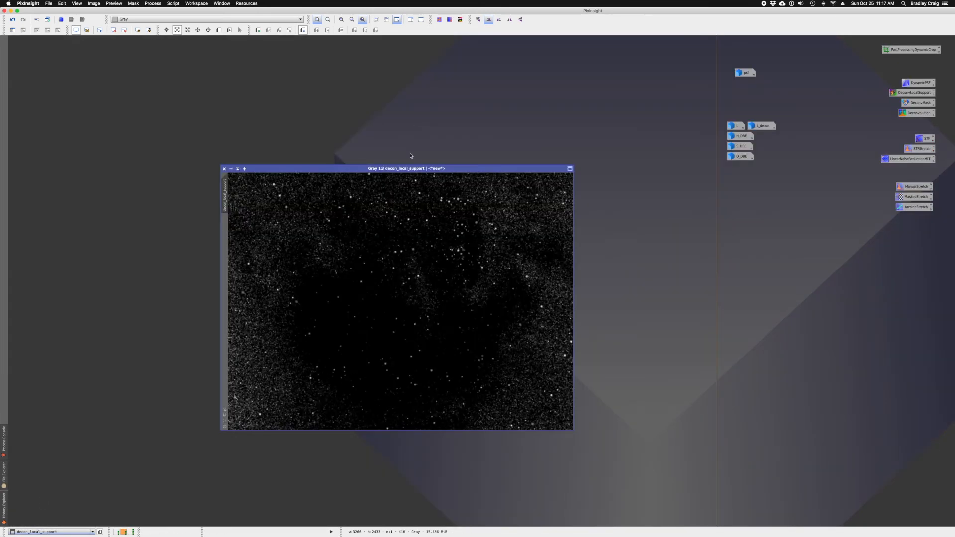
right_click(407, 169)
mouse_move(438, 176)
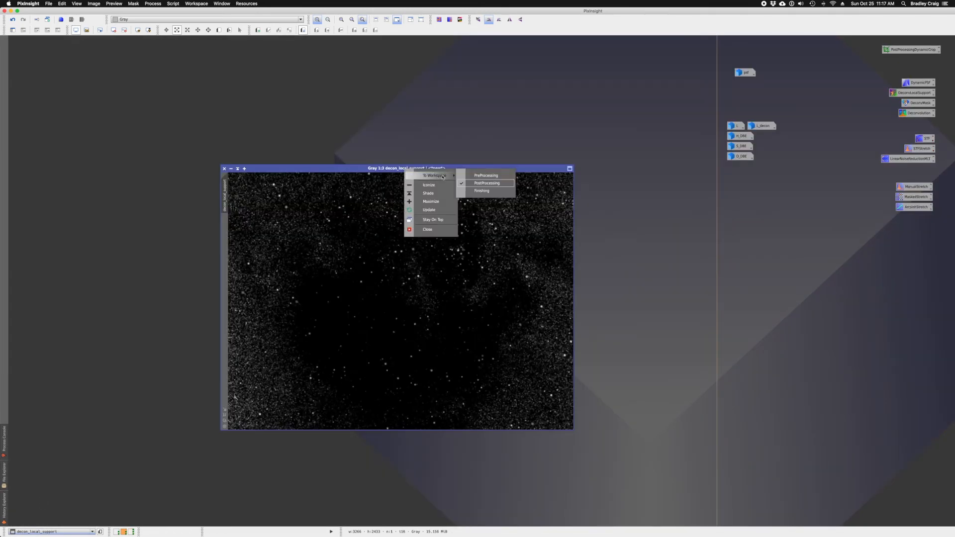
click(474, 195)
click(130, 532)
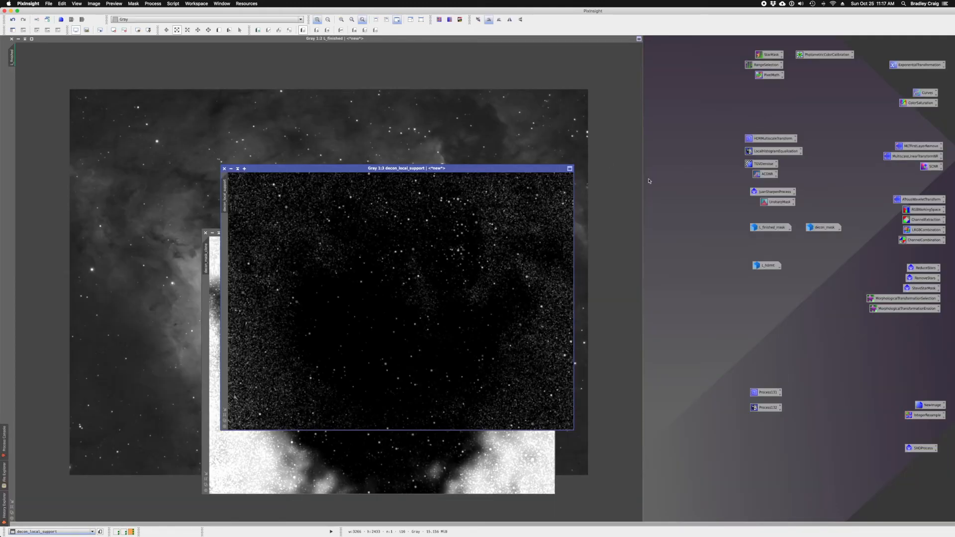
drag(398, 170, 615, 110)
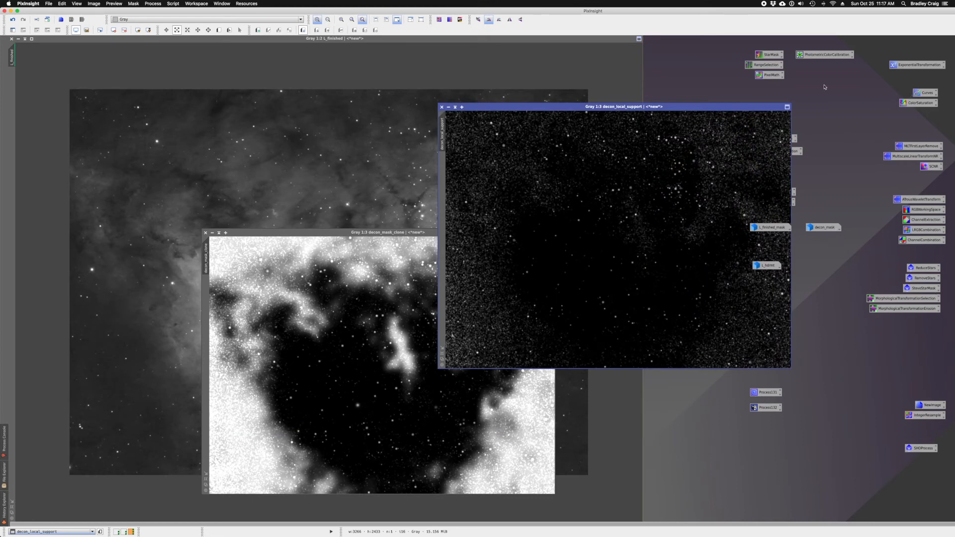
Step: Apply the PixelMath expression $T-decon_local_support to decon_mask_clone and iconize the decon_local_support image
double_click(772, 75)
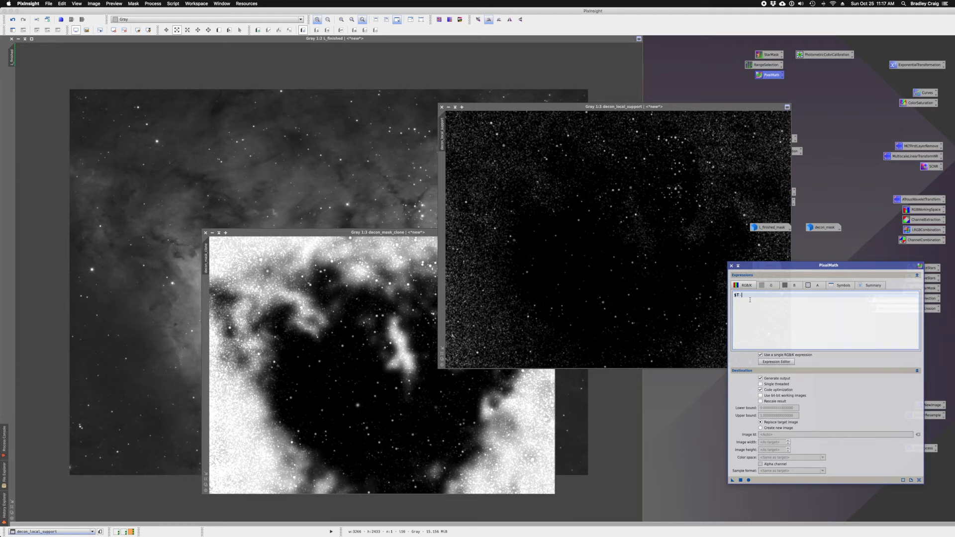
click(777, 363)
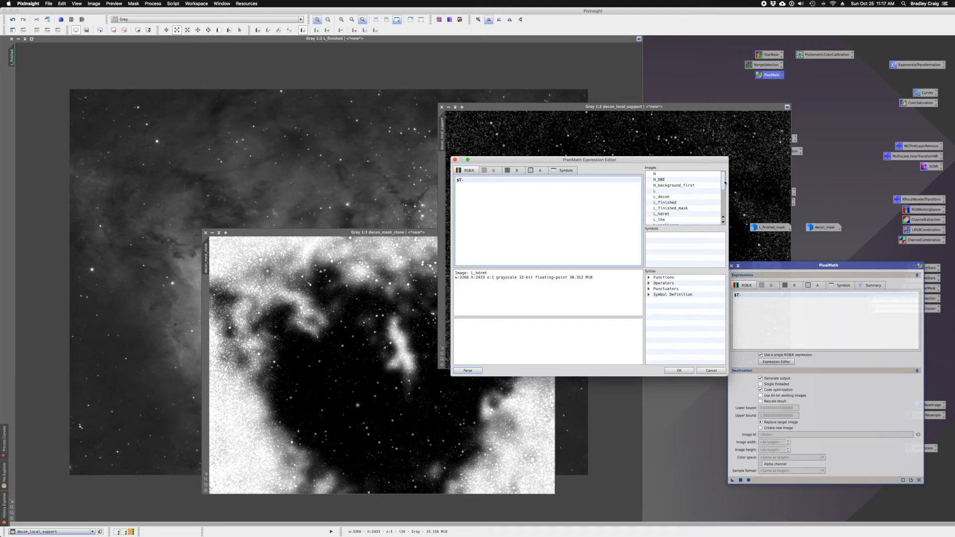
scroll(722, 200, down, 5)
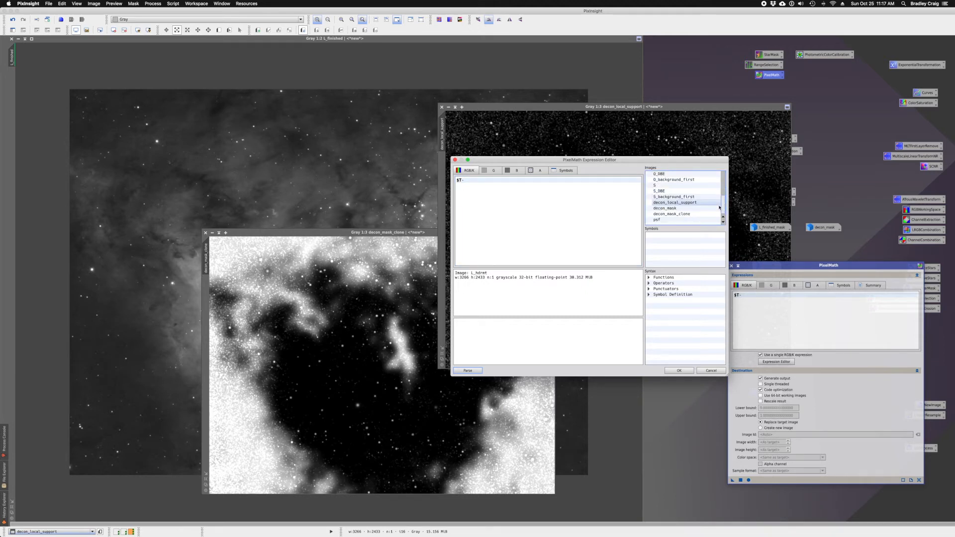
double_click(676, 204)
click(689, 373)
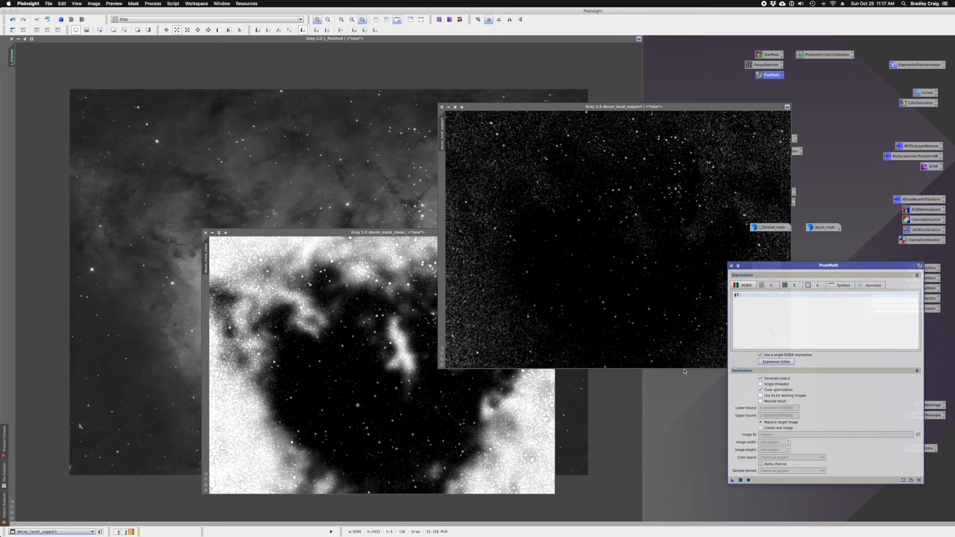
drag(734, 481, 464, 415)
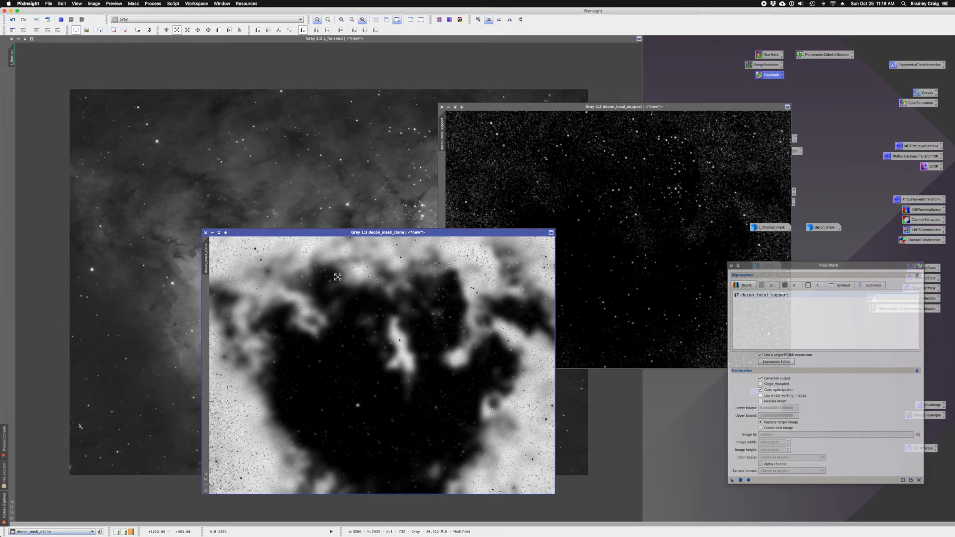
drag(326, 233, 492, 229)
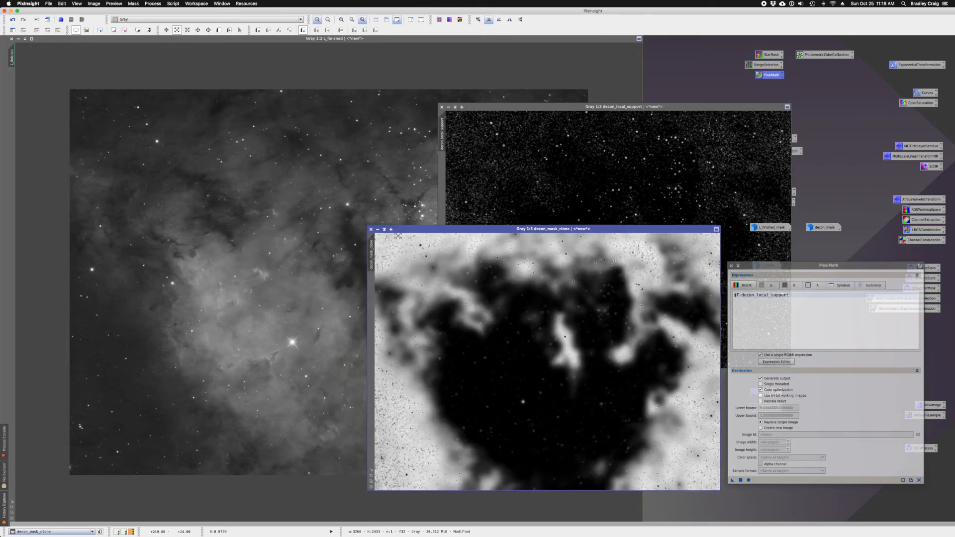
click(448, 107)
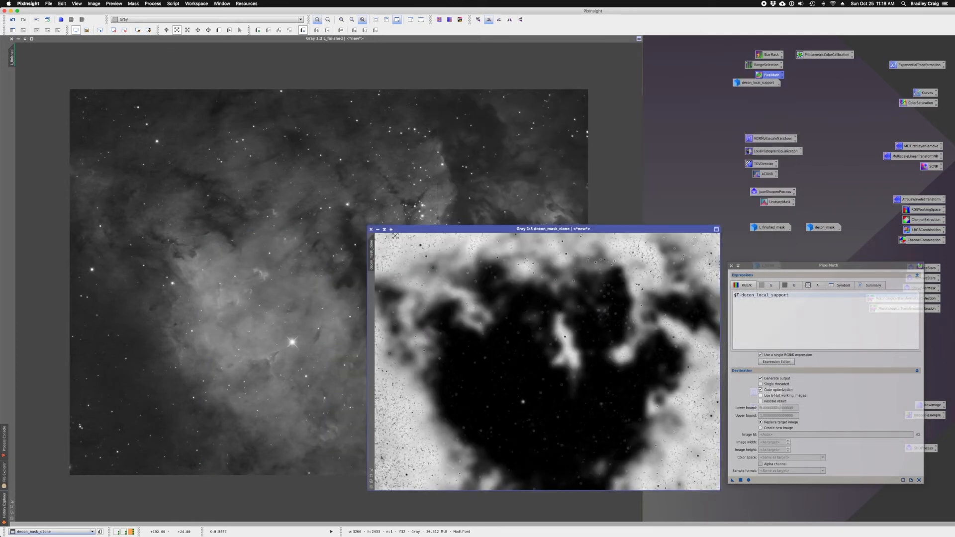
Step: Assign decon_mask_clone as the mask of L_finished and park the iconized clone beneath L_finished_mask
click(167, 31)
drag(254, 221, 17, 99)
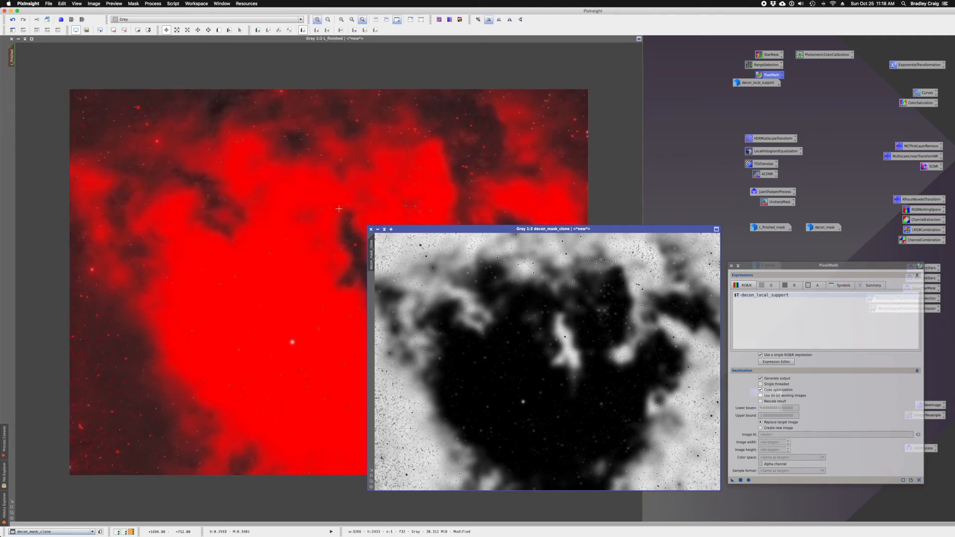
click(378, 230)
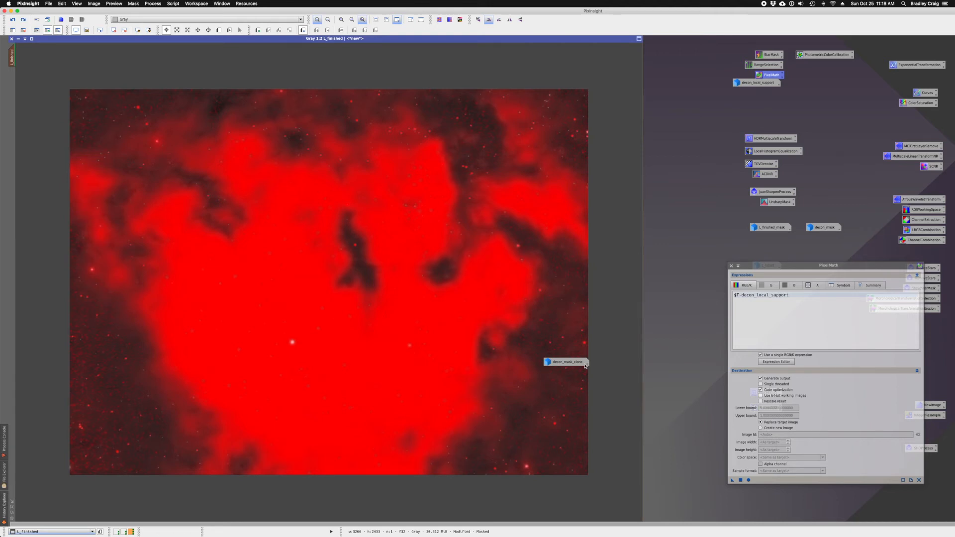
drag(579, 365, 782, 245)
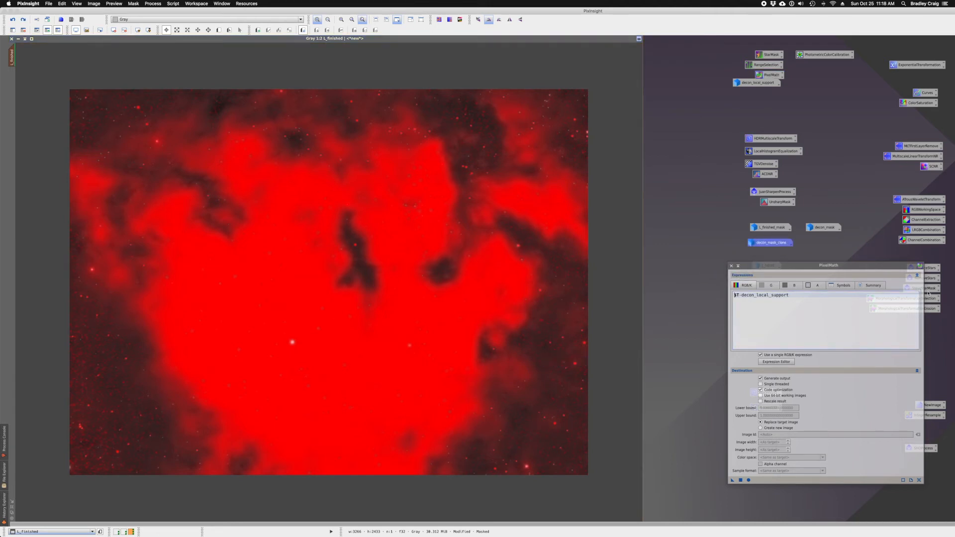
Step: Close PixelMath and open TGVDenoise beside the image
click(731, 266)
double_click(764, 164)
drag(749, 315, 693, 291)
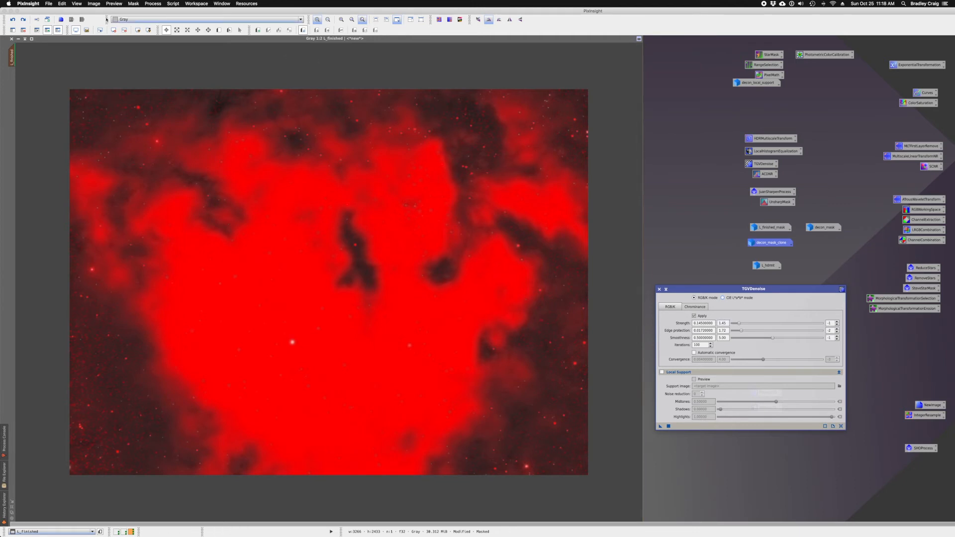
Step: Hide the mask overlay on L_finished, then create and open a preview of about 316 × 377 pixels over the image's lower-right corner
click(58, 30)
click(219, 31)
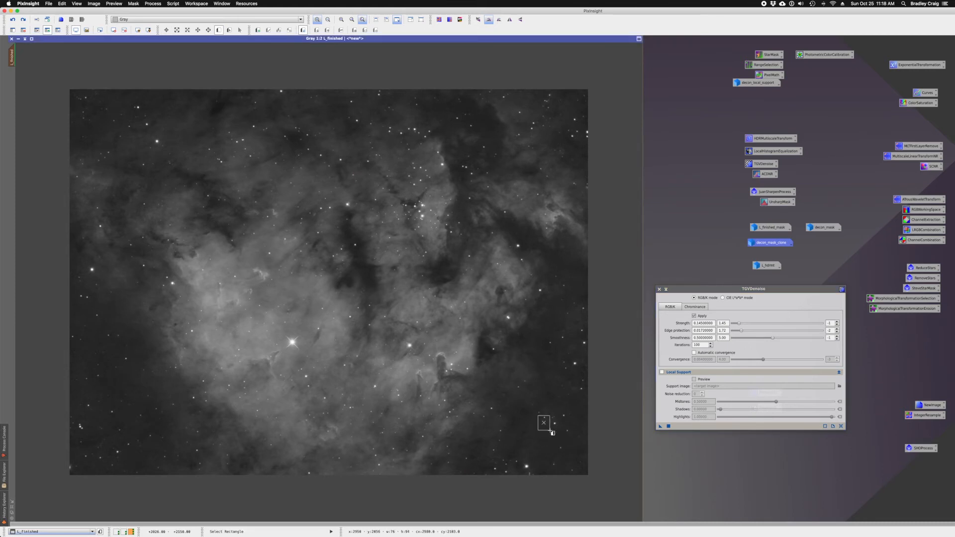
drag(538, 416, 591, 482)
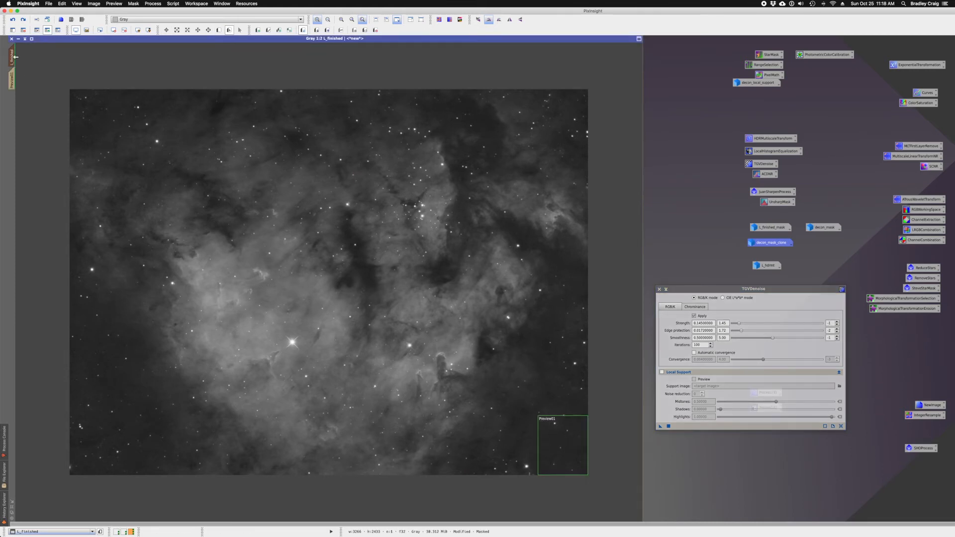
click(12, 79)
Step: Try TGVDenoise with its current settings on the preview and inspect the background noise up close
scroll(291, 201, up, 4)
scroll(338, 281, down, 1)
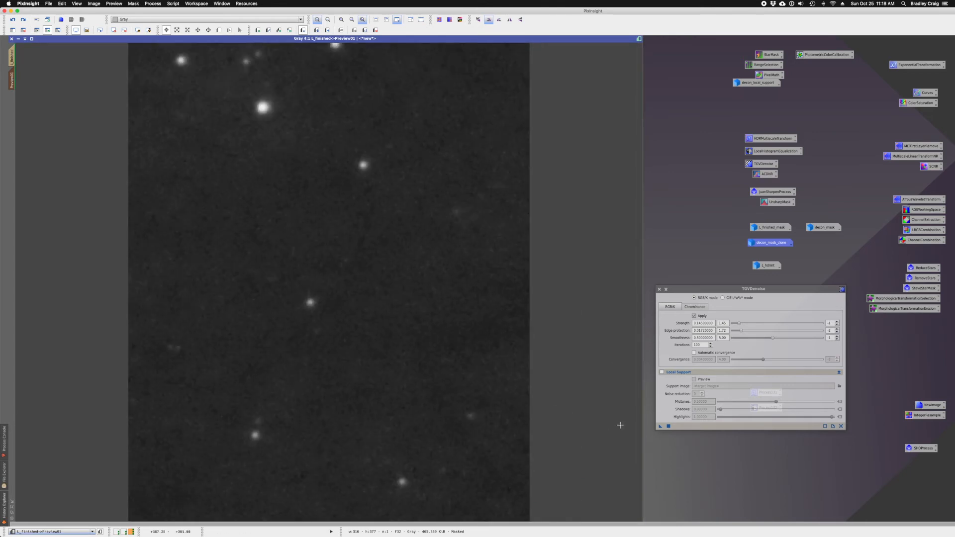
drag(661, 427, 529, 384)
scroll(443, 350, up, 3)
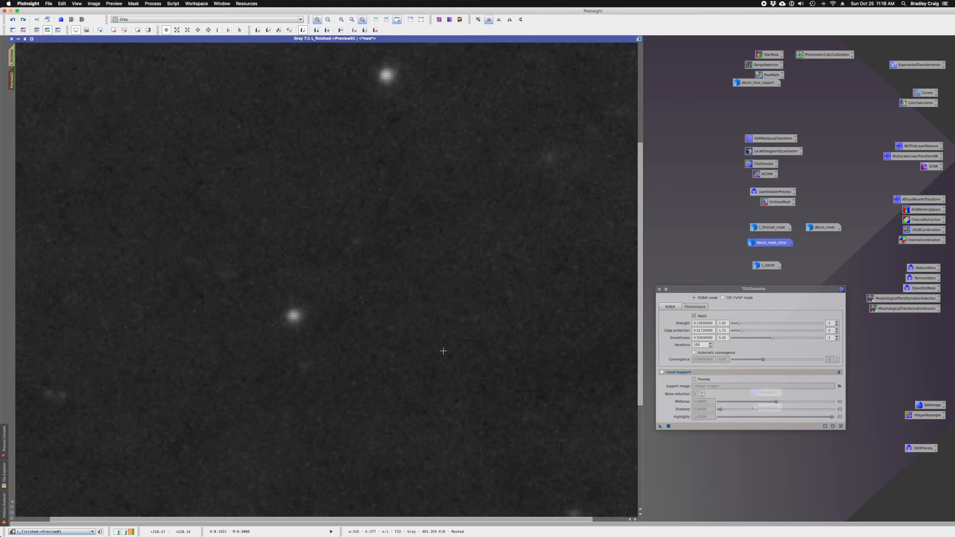
scroll(443, 351, down, 5)
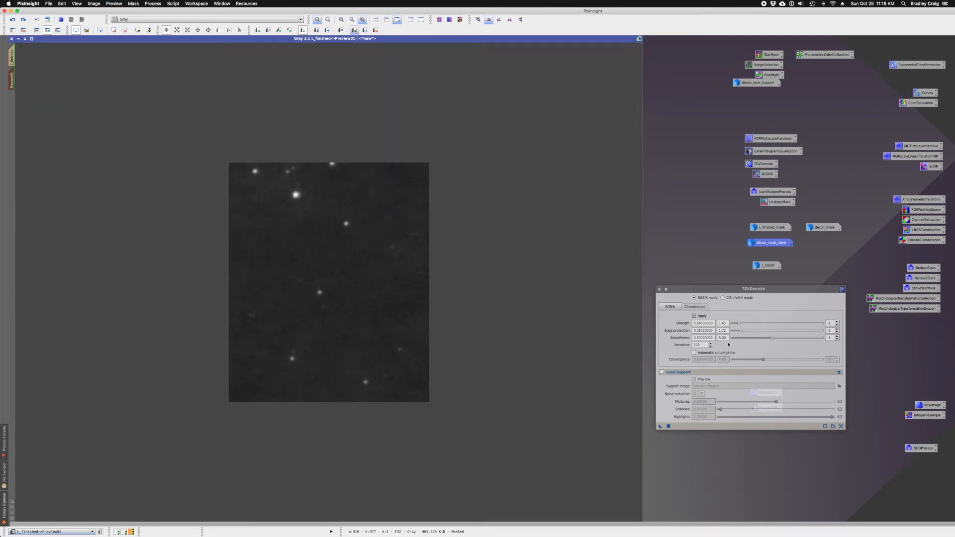
Step: Set the TGVDenoise strength to 5.00, apply it to the preview and compare the background before and after
drag(740, 324, 773, 324)
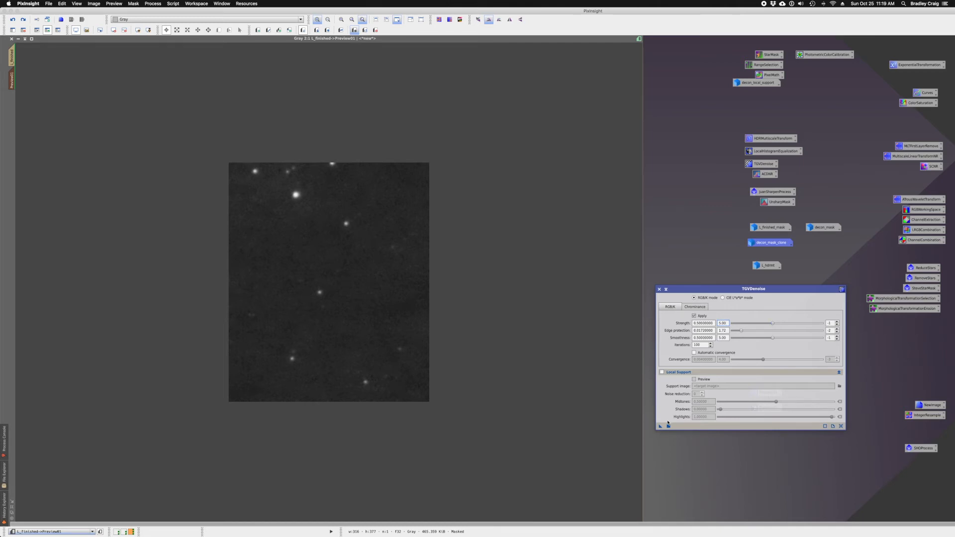
drag(660, 427, 401, 324)
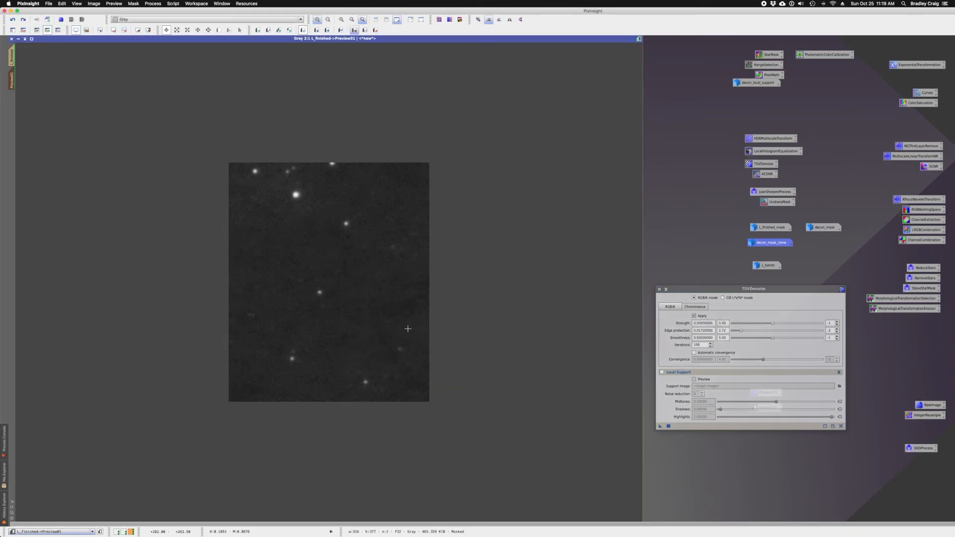
key(super+shift+z)
key(super+shift+z)
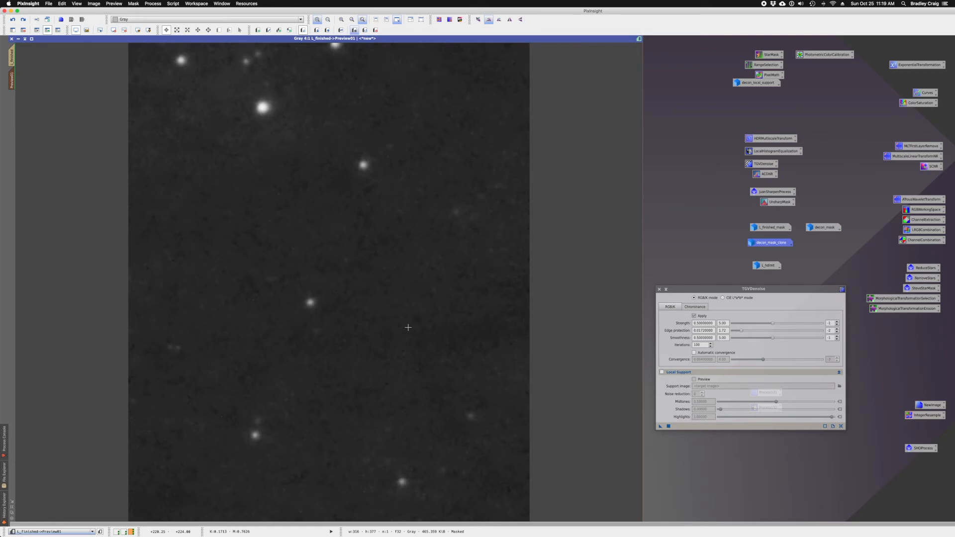
scroll(408, 327, up, 2)
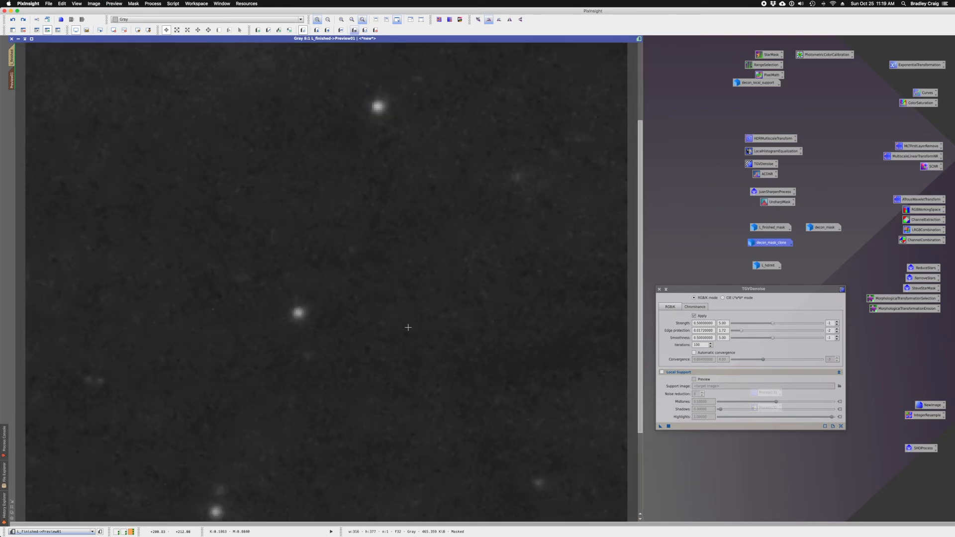
Step: Compare the background preview before and after the current noise reduction at closer and wider magnification
scroll(408, 327, up, 3)
key(super+shift+z)
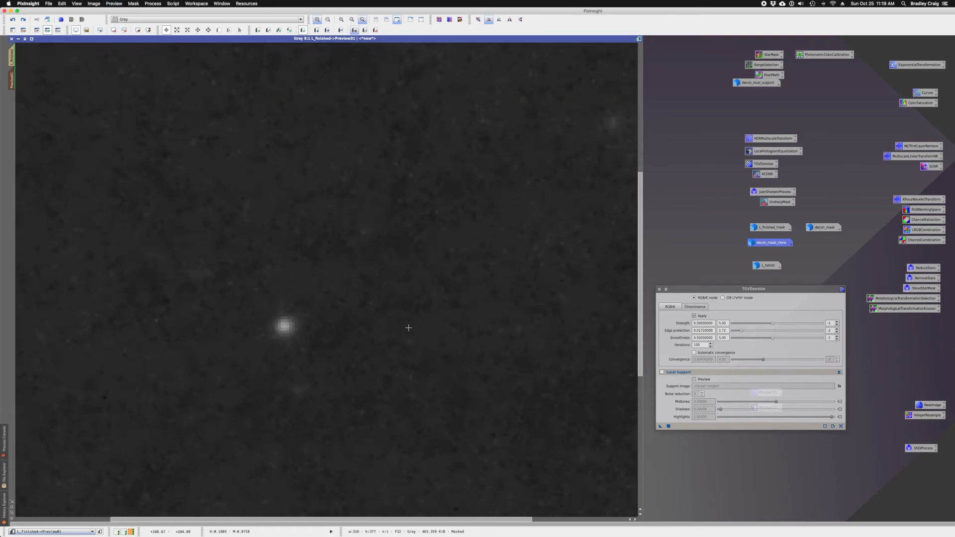
scroll(408, 328, down, 2)
key(super+shift+z)
key(super+shift+z)
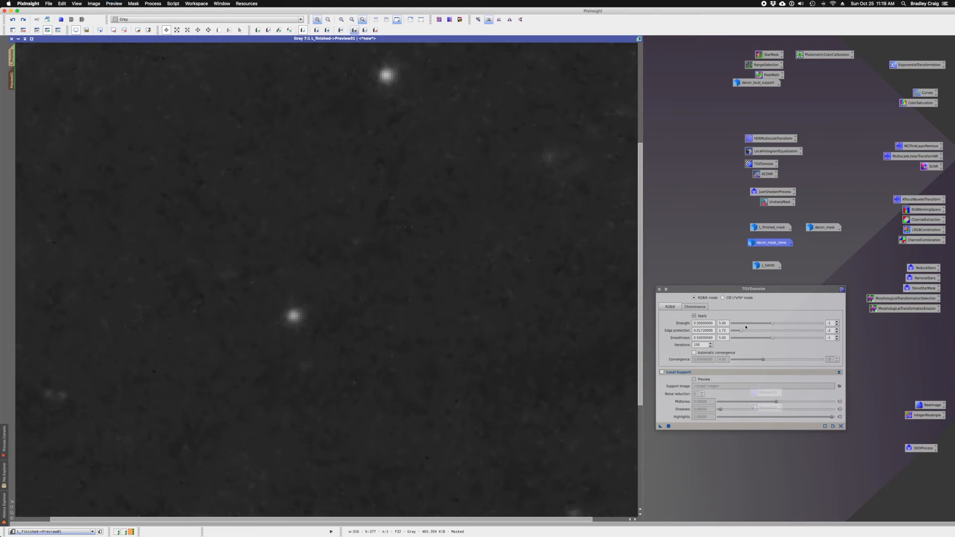
Step: Set the TGVDenoise strength to 3.00, apply it to the preview and compare the background with and without it
drag(773, 325, 760, 324)
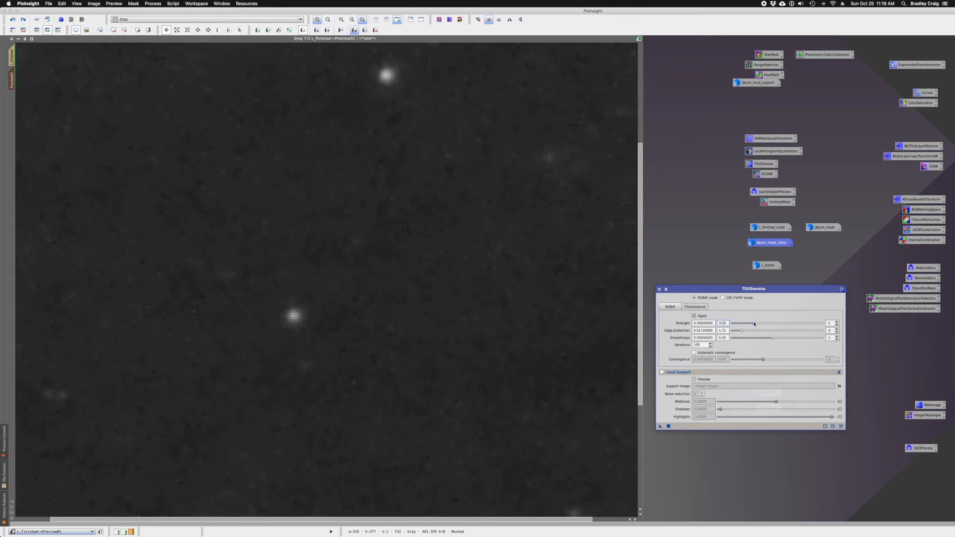
drag(659, 427, 455, 329)
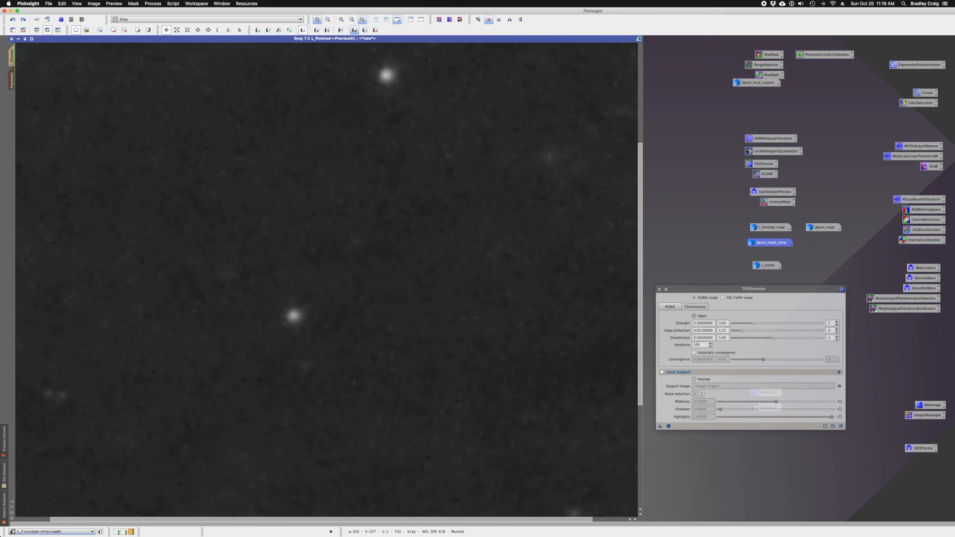
scroll(457, 330, down, 2)
key(shift+super+z)
key(shift+super+z)
key(shift+super+z)
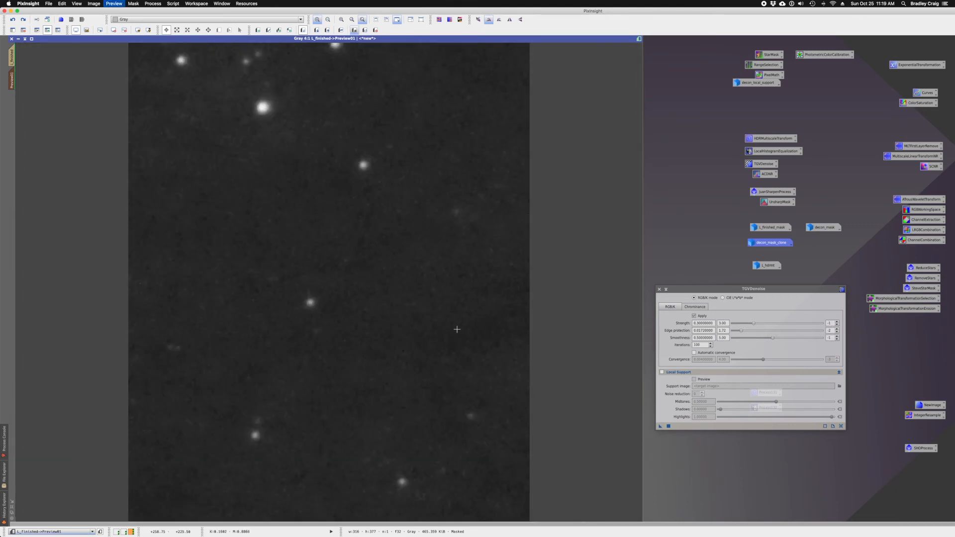
key(shift+super+z)
Step: Relocate the preview to the mask's transition area in the upper nebula, resize it to about 232 × 237 pixels and open it without the mask overlay
click(12, 56)
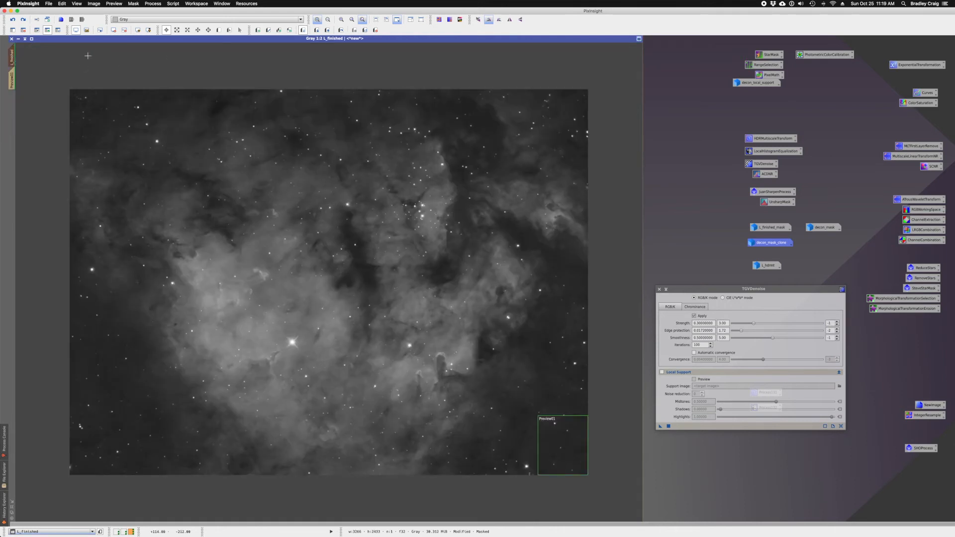
click(58, 30)
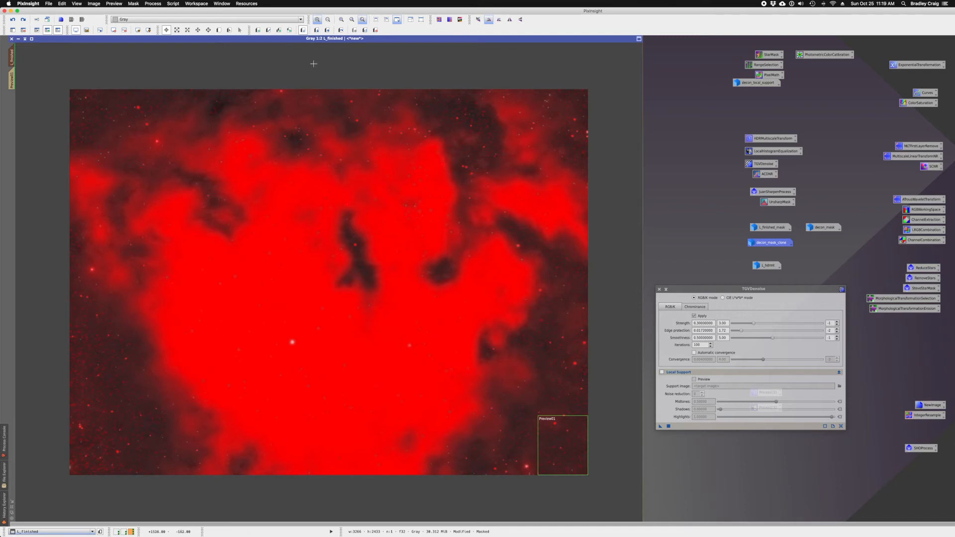
click(230, 30)
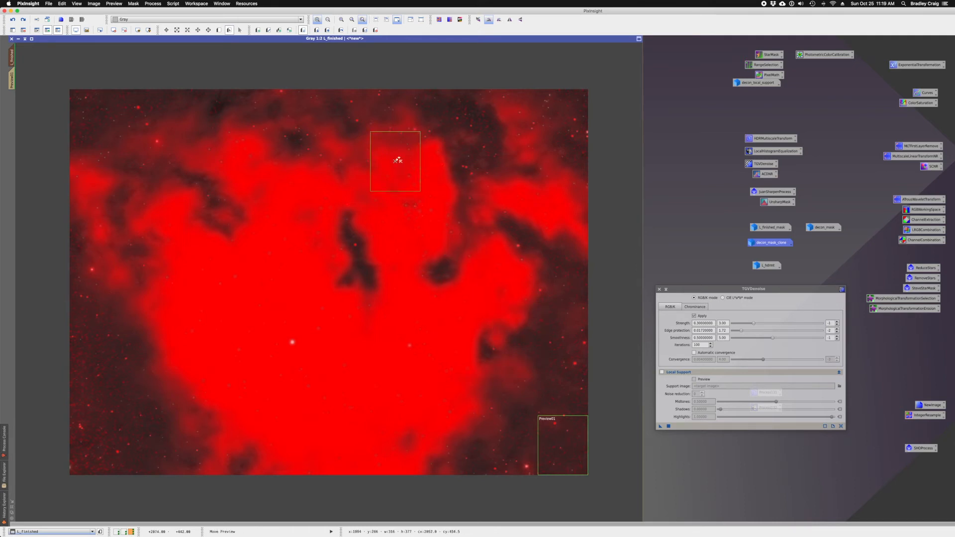
click(370, 160)
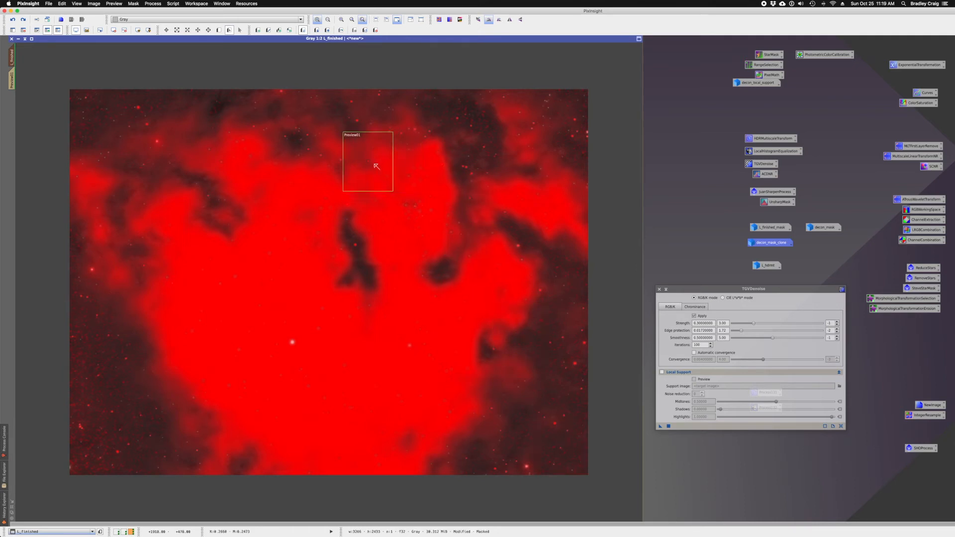
drag(394, 191, 368, 161)
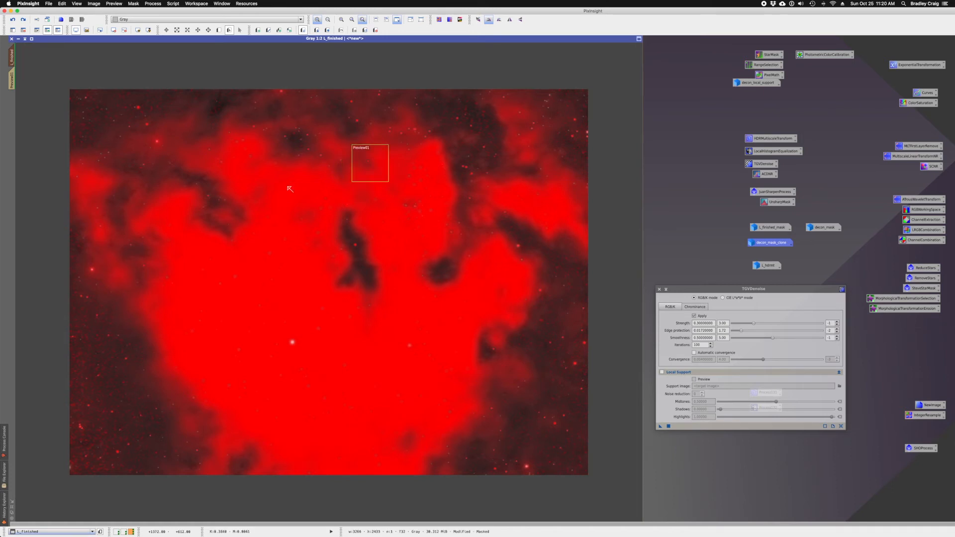
click(11, 75)
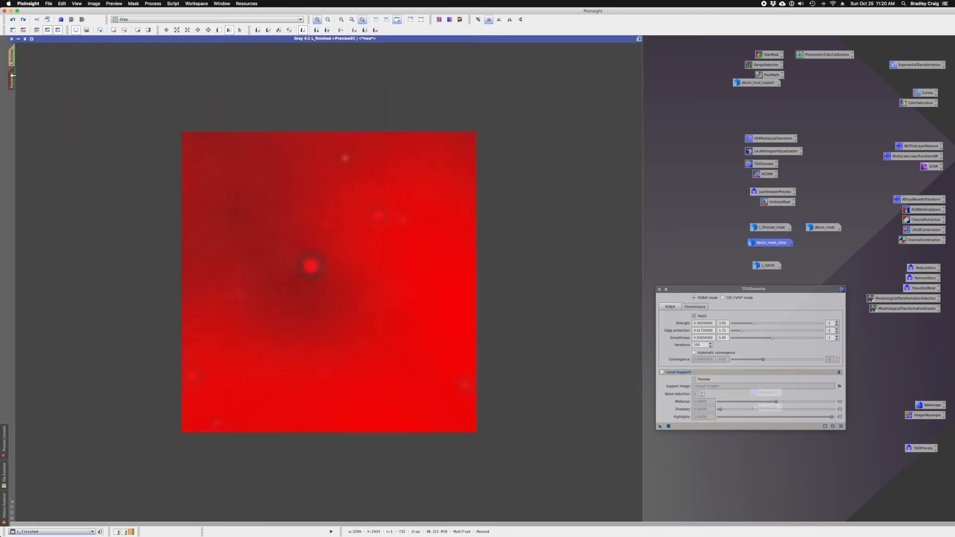
click(59, 31)
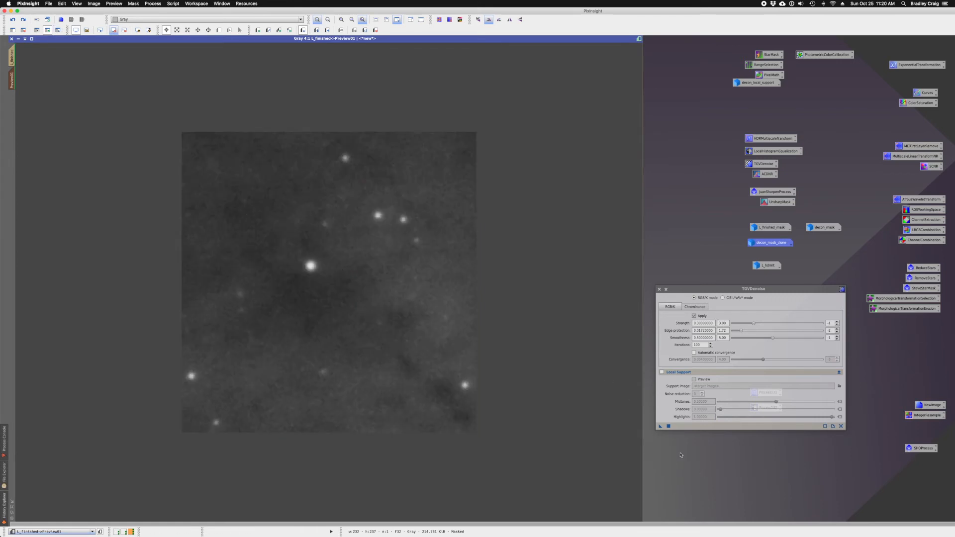
Step: Try TGVDenoise on the transition-area preview and compare the noise around the bright star before and after up close
click(661, 427)
scroll(347, 282, up, 3)
scroll(290, 256, up, 4)
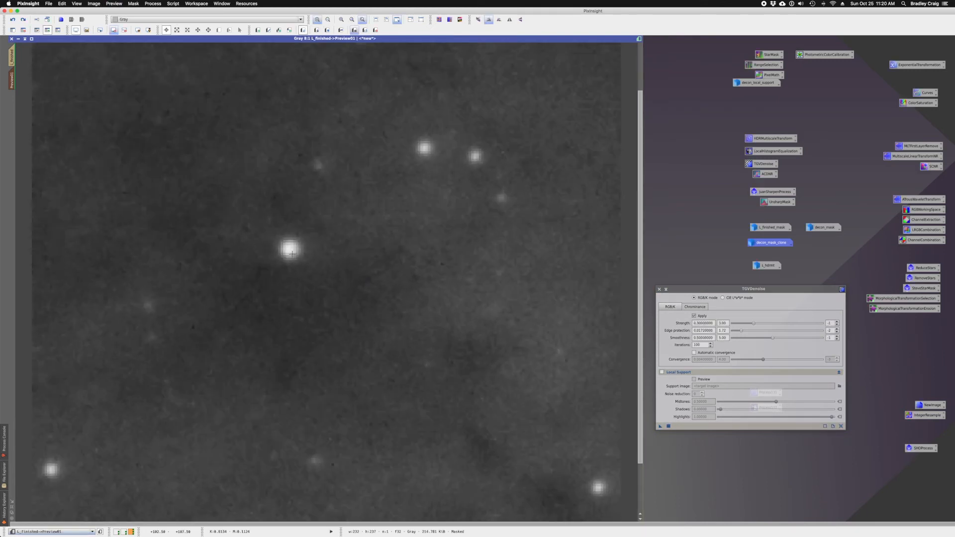
scroll(291, 256, up, 4)
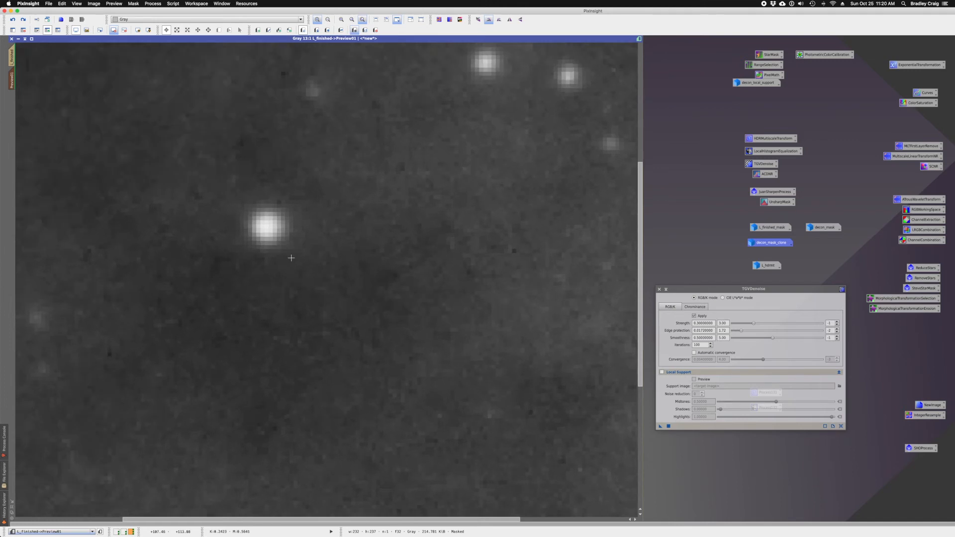
key(super+shift+z)
key(super+shift+z)
key(super+shift+z)
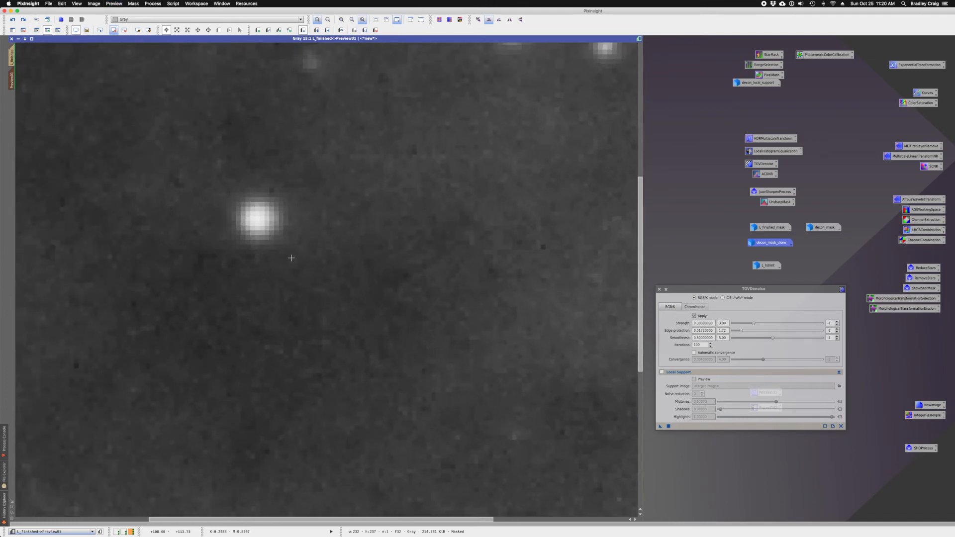
key(super+shift+z)
scroll(291, 258, down, 8)
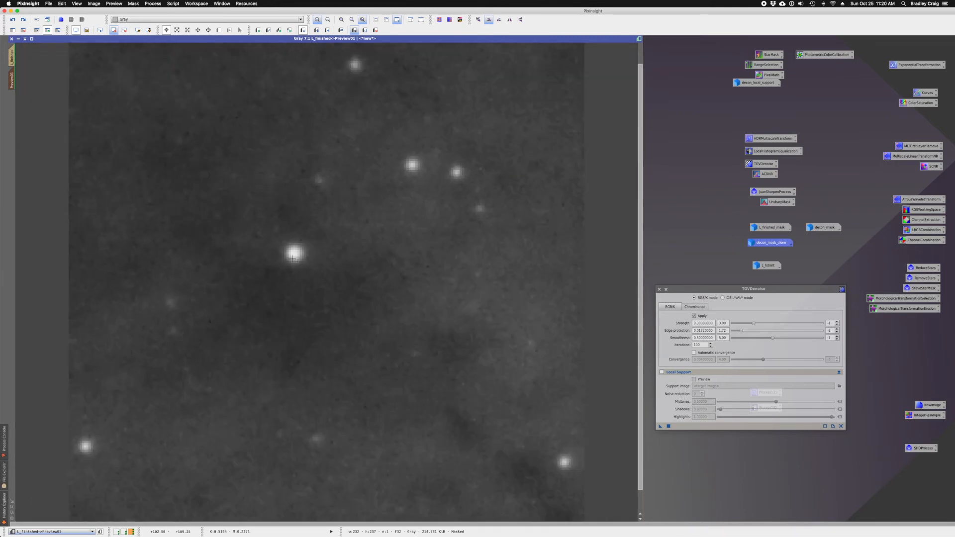
scroll(293, 257, down, 2)
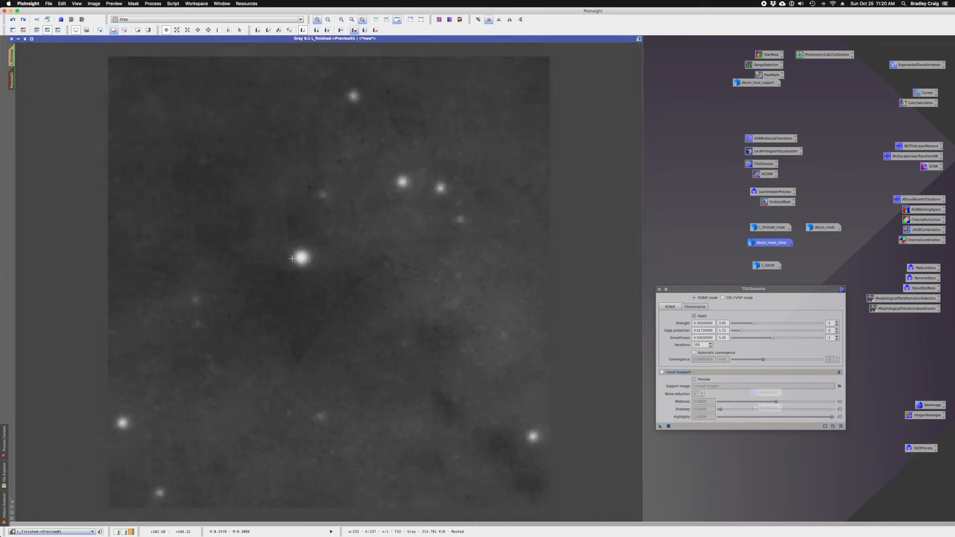
Step: Delete the preview from L_finished and check the mask coverage, leaving the overlay hidden
click(12, 57)
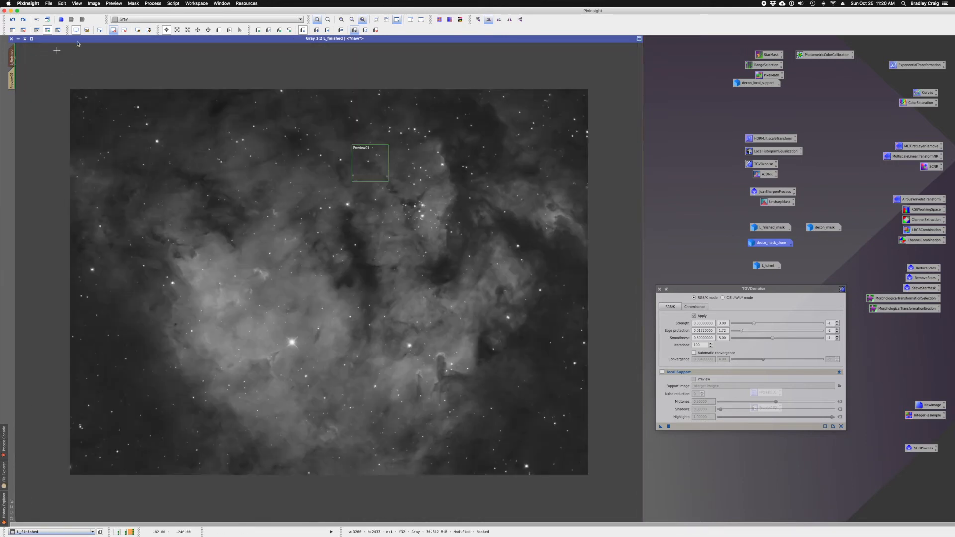
click(376, 31)
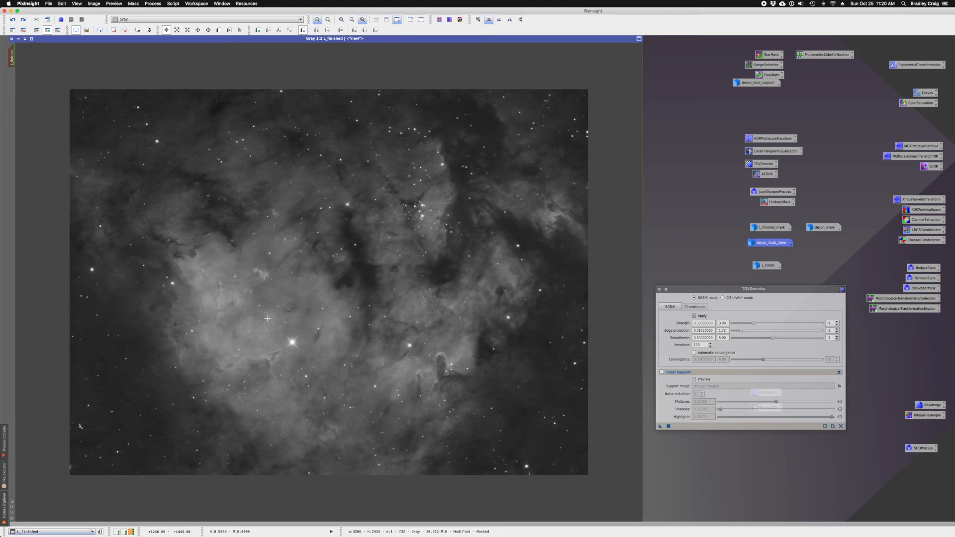
click(58, 31)
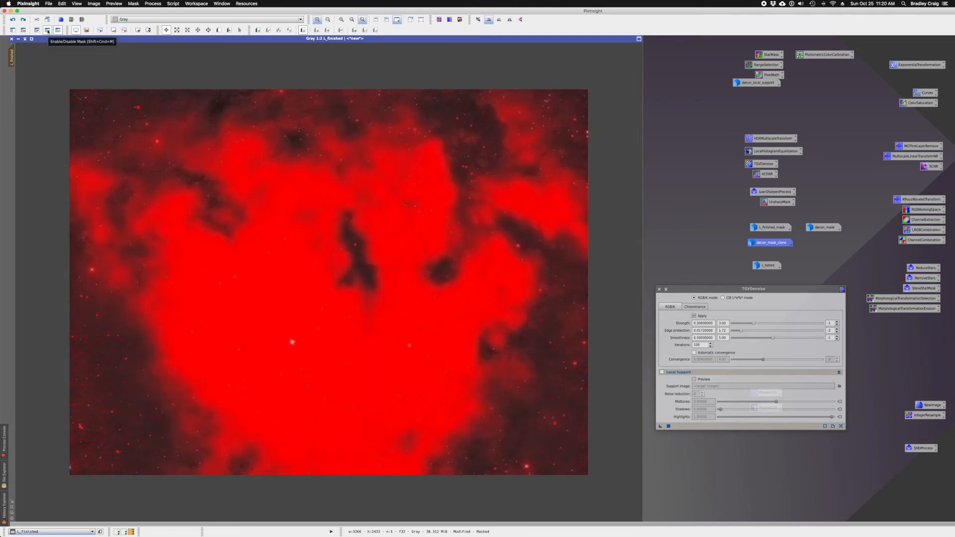
click(58, 31)
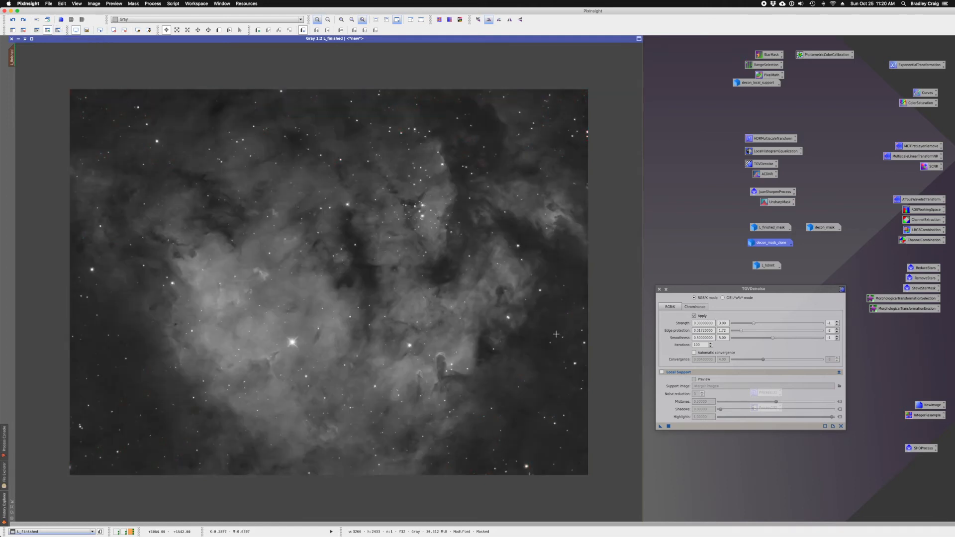
Step: Apply TGVDenoise to the whole L_finished image, close the process and remove the mask from the image
drag(661, 427, 560, 380)
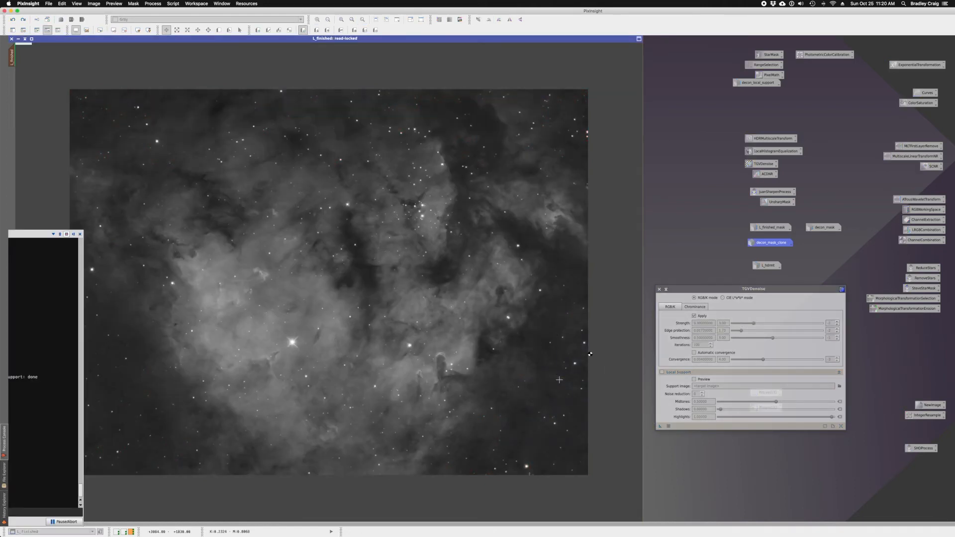
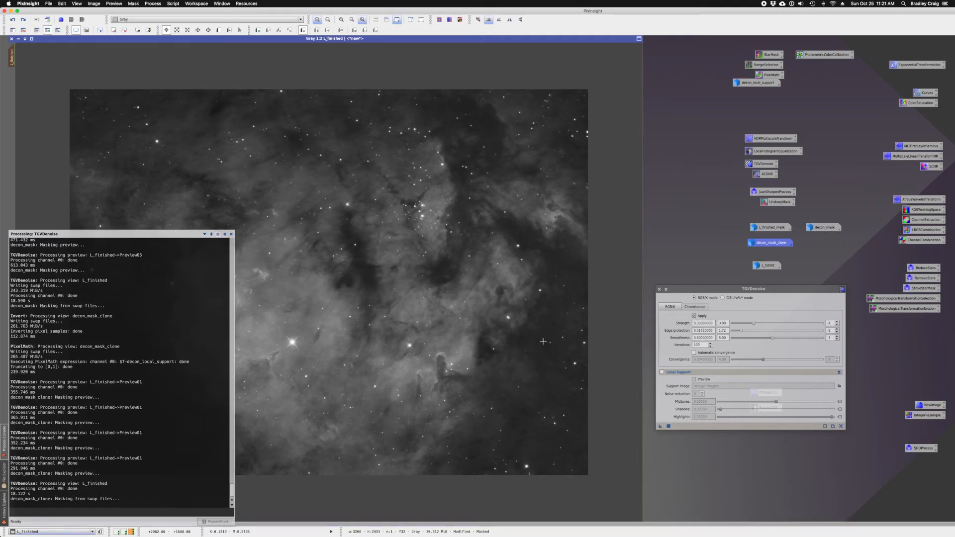
click(660, 290)
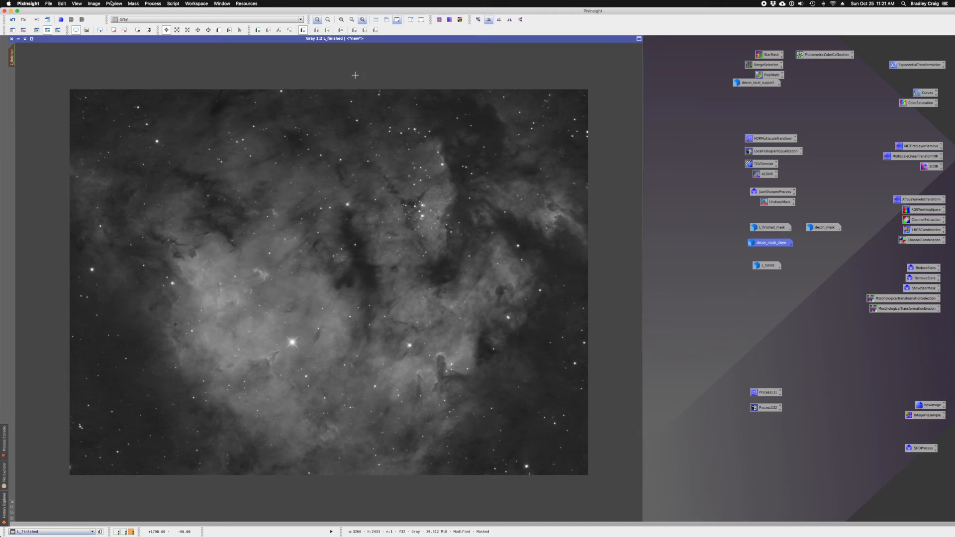
click(23, 31)
Step: Create a preview of about 206 × 292 pixels on the bright nebula and another in the dark lower-left background, and open the nebula preview
click(219, 30)
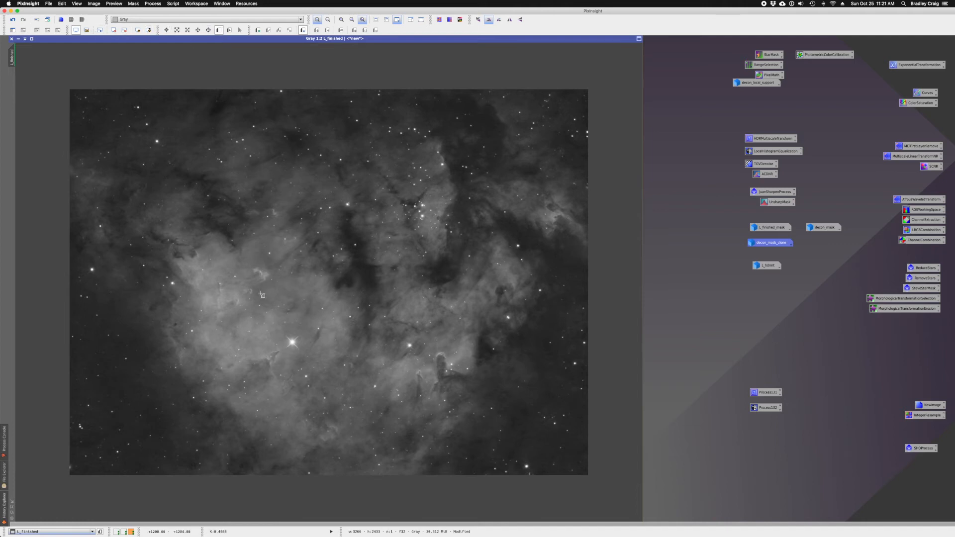
drag(250, 304, 272, 332)
click(218, 30)
drag(89, 386, 138, 449)
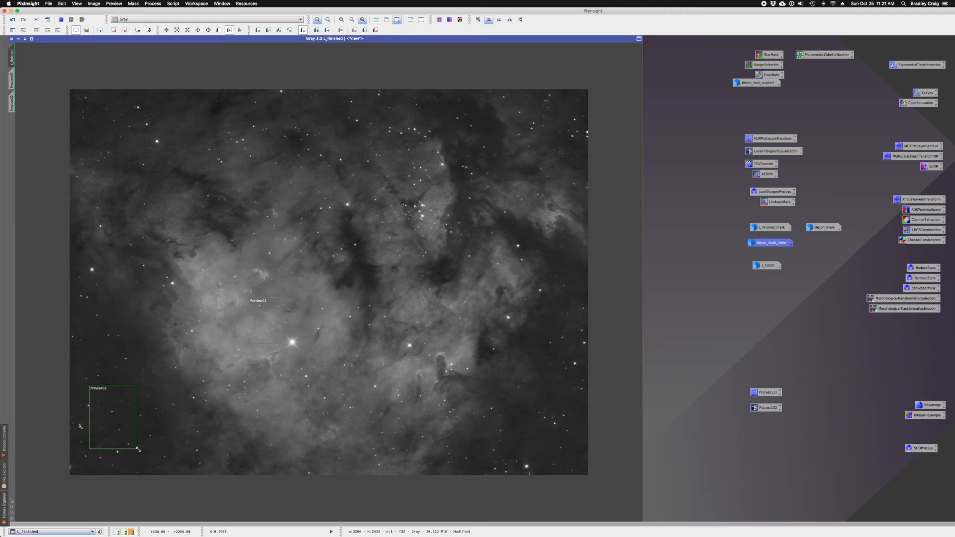
click(12, 81)
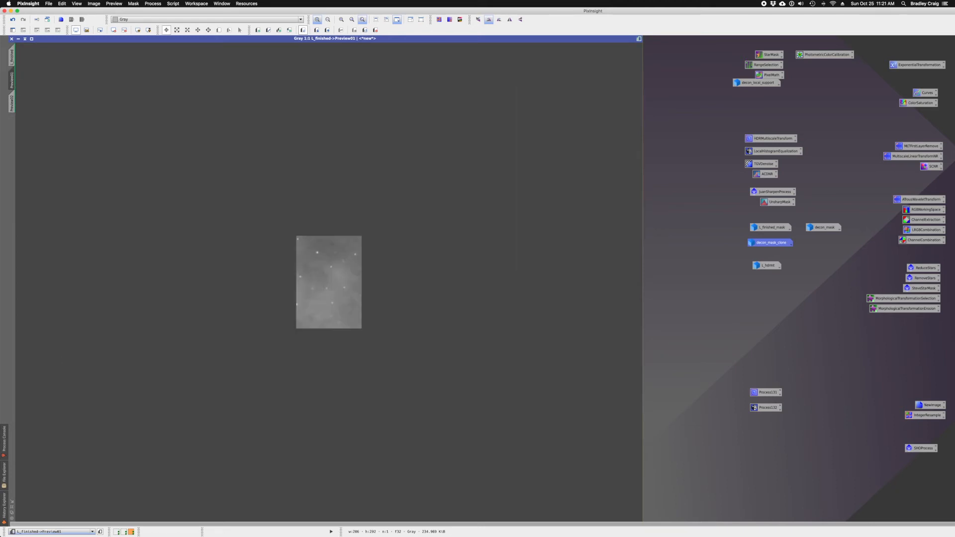
scroll(192, 231, up, 1)
scroll(193, 232, up, 1)
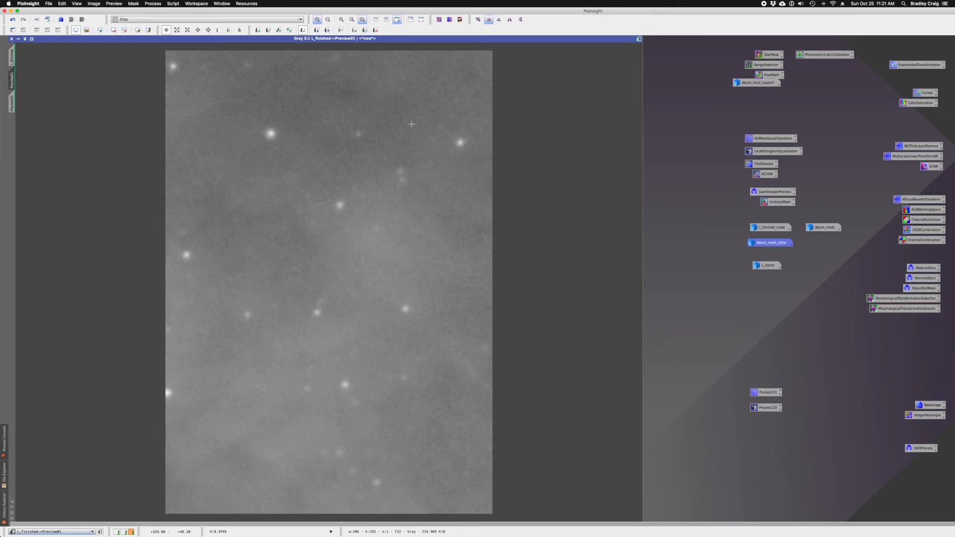
Step: Open ACDNR and apply its current lightness settings to the nebula preview
double_click(767, 174)
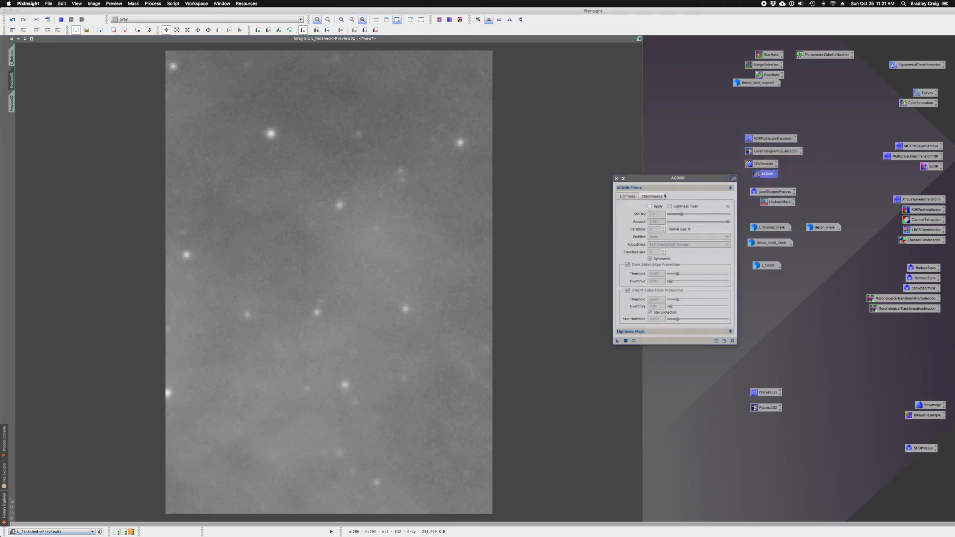
click(619, 215)
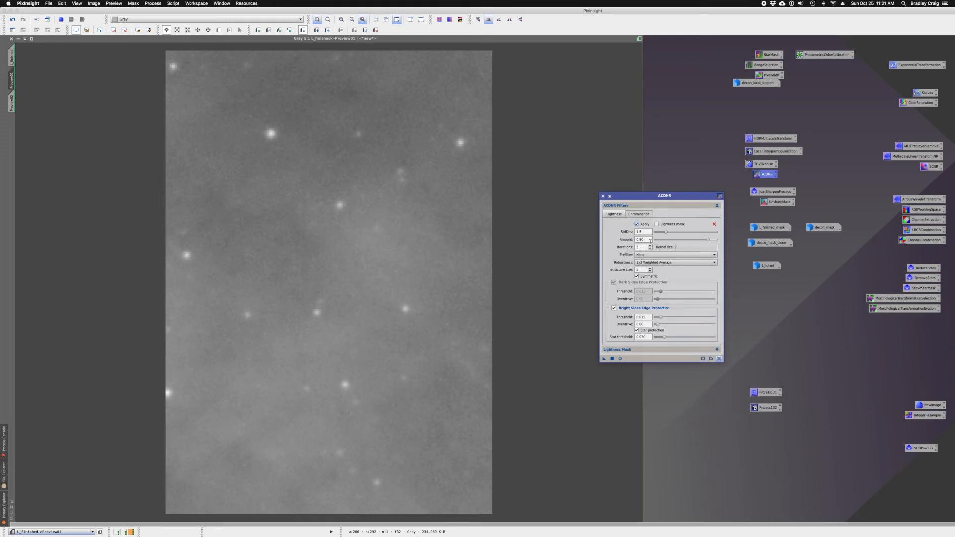
click(639, 215)
click(615, 215)
drag(604, 358, 369, 256)
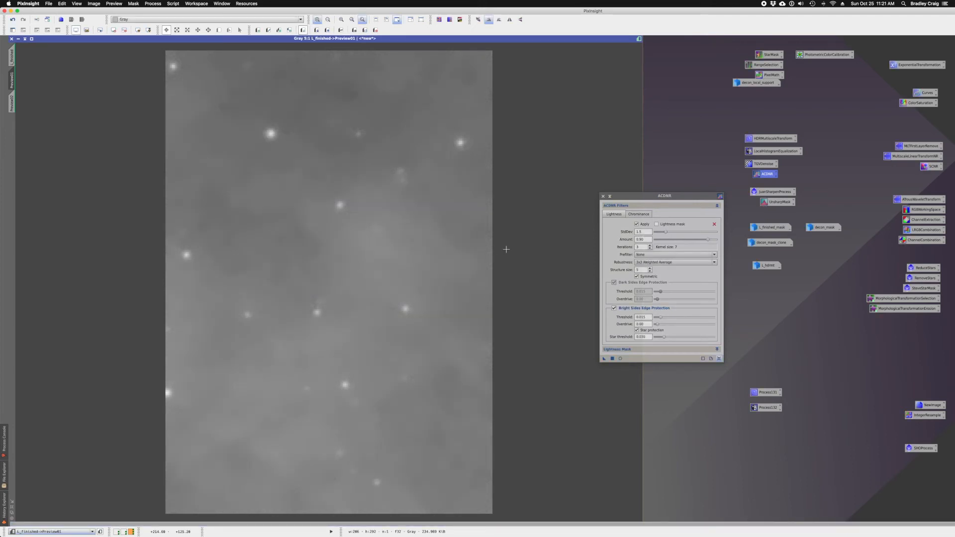
Step: Set the ACDNR lightness amount to 0.20, apply it to the nebula preview and compare before and after
drag(710, 240, 666, 242)
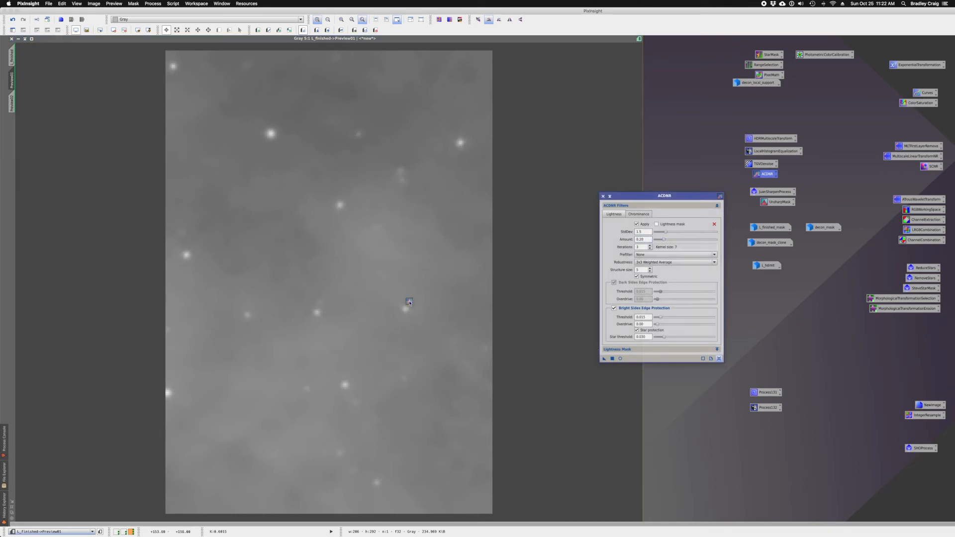
drag(409, 302, 409, 302)
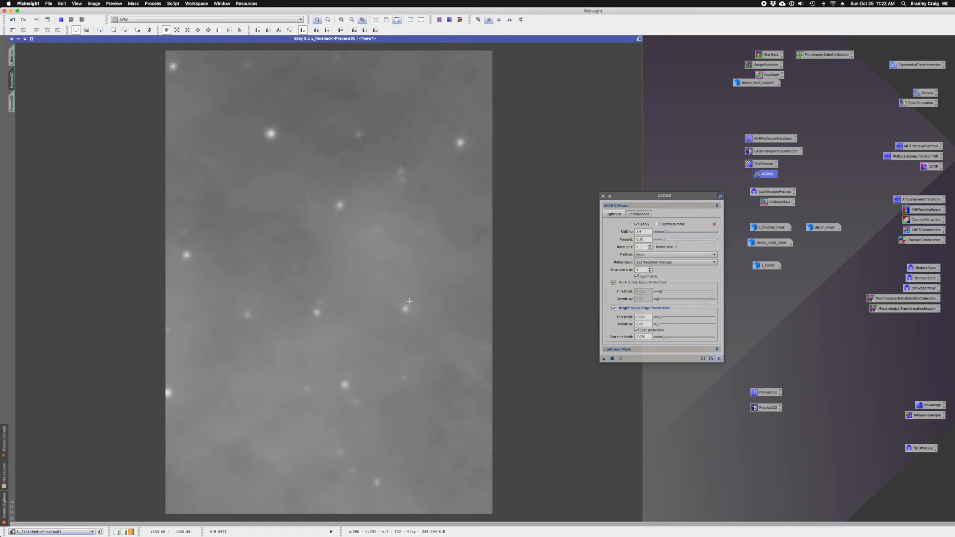
key(super+shift+z)
key(super+shift+z)
key(super+shift+z)
key(super+shift+z)
key(super+shift+z)
key(super+shift+z)
Step: Set the ACDNR lightness StdDev to 1.3 and apply it to the nebula preview
click(640, 232)
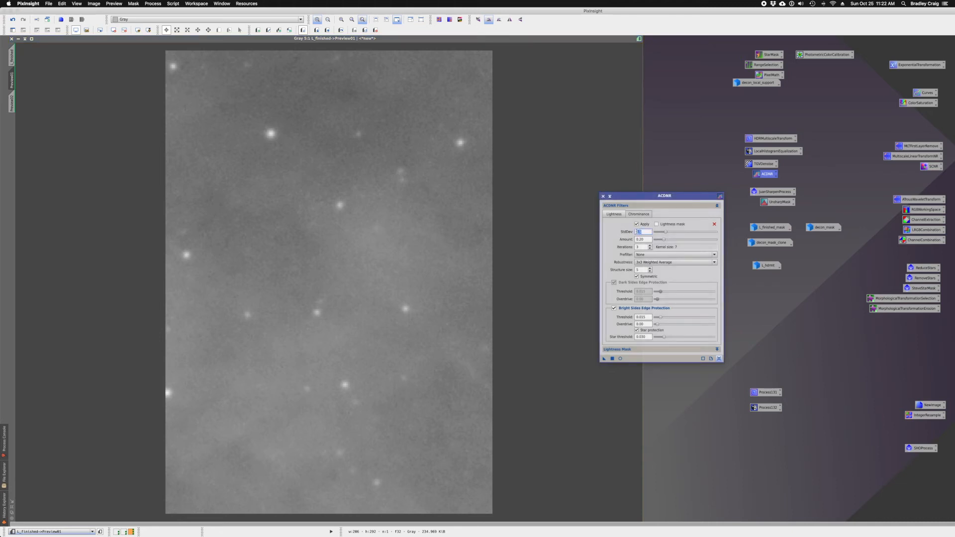
text(.3)
key(Tab)
drag(604, 358, 387, 264)
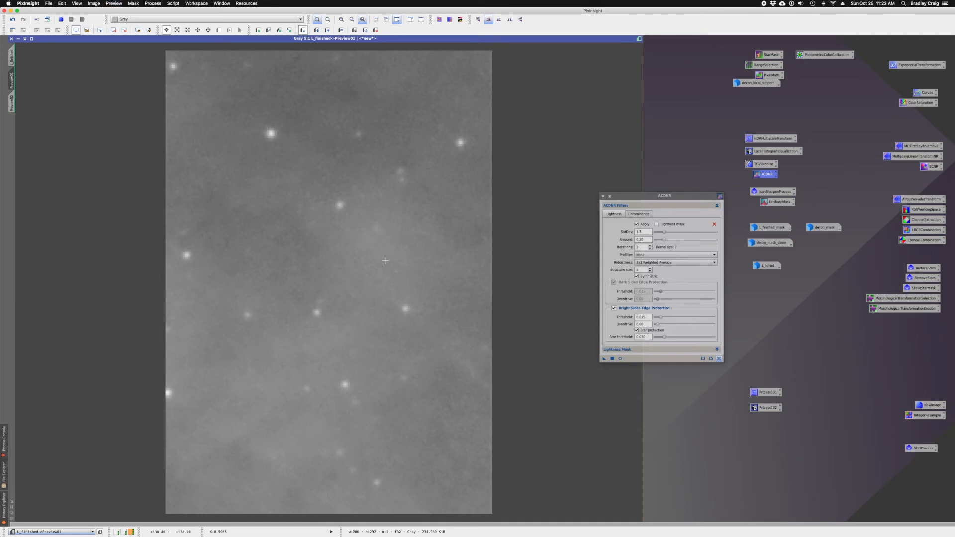
Step: Compare the nebula preview before and after the last ACDNR application
key(shift+super+z)
key(shift+super+z)
key(shift+super+z)
key(shift+super+z)
Step: Apply ACDNR to the dark background preview, fine-tune the lightness StdDev slightly and reapply it to the same preview
click(13, 106)
scroll(358, 261, up, 3)
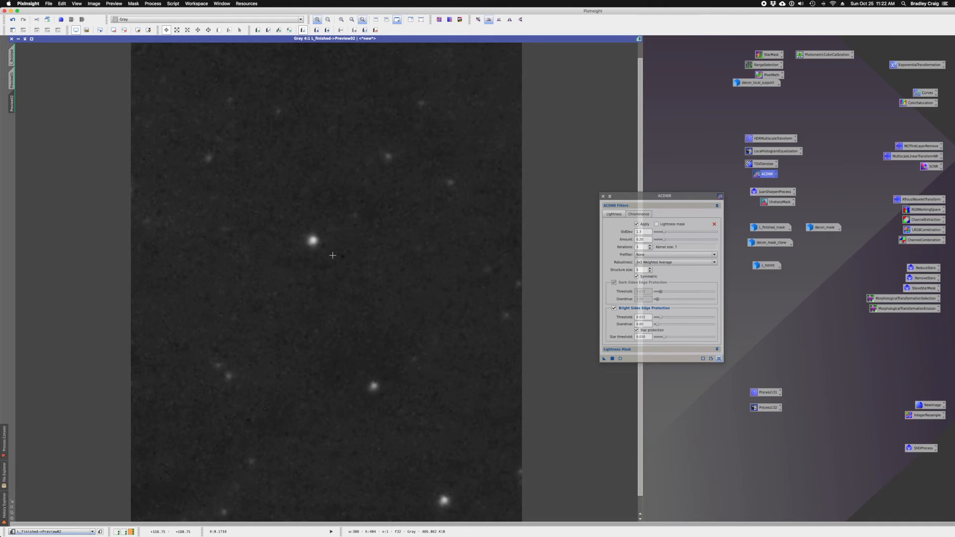
drag(605, 359, 454, 312)
drag(664, 234, 666, 234)
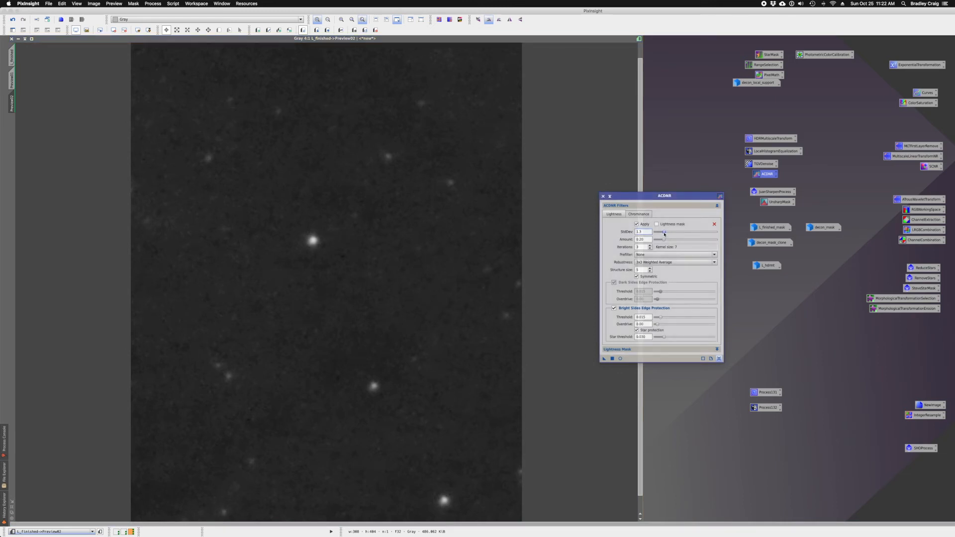
drag(605, 359, 428, 267)
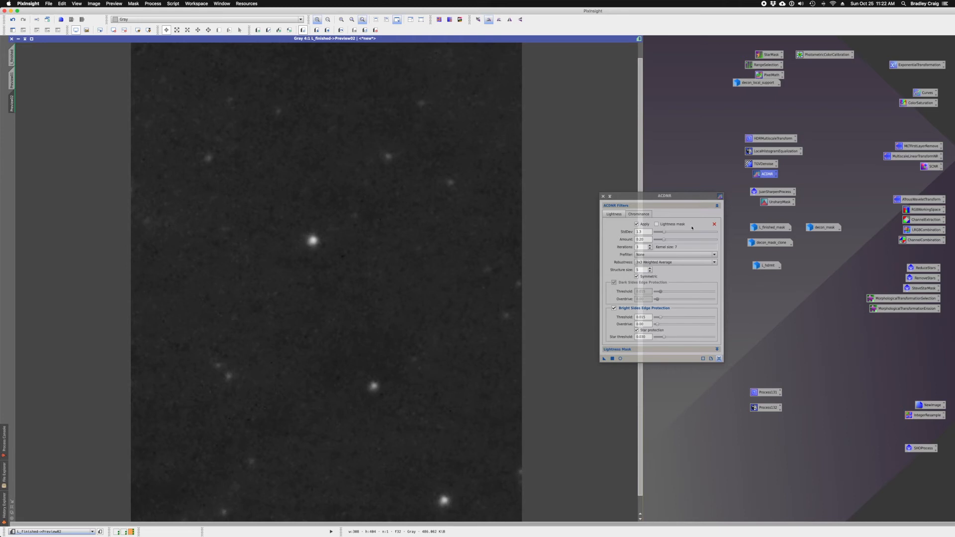
Step: Set the ACDNR lightness amount to 0.32 and apply it to the background preview and the nebula preview
drag(666, 241, 673, 242)
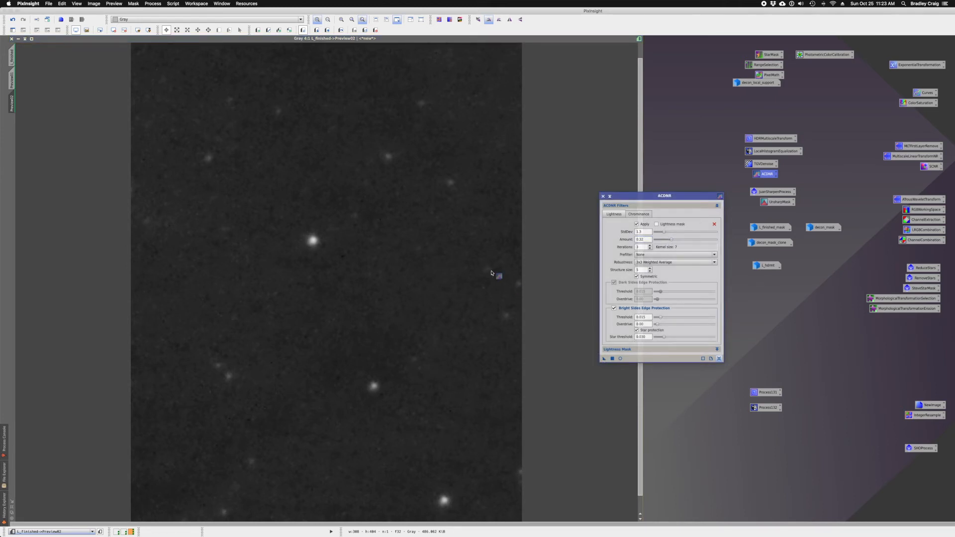
drag(467, 260, 468, 259)
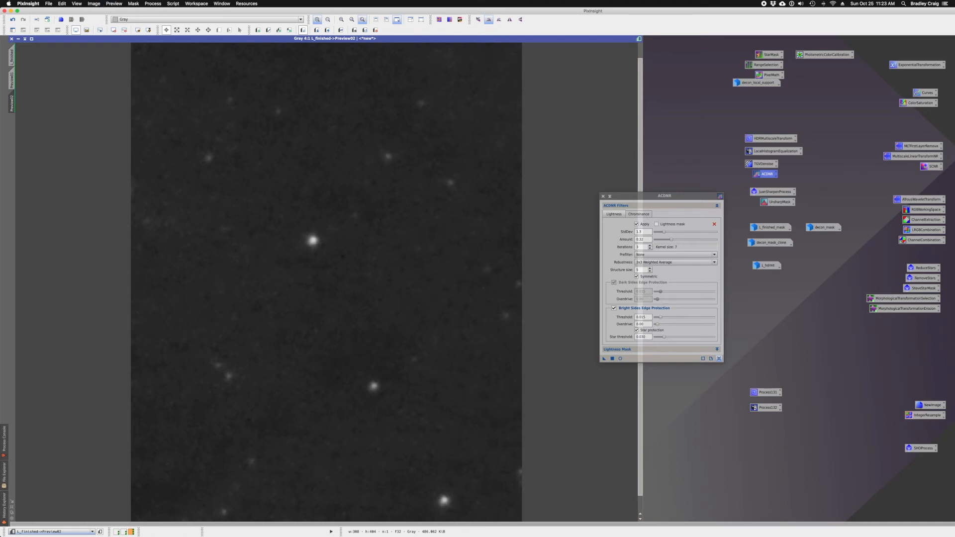
click(11, 81)
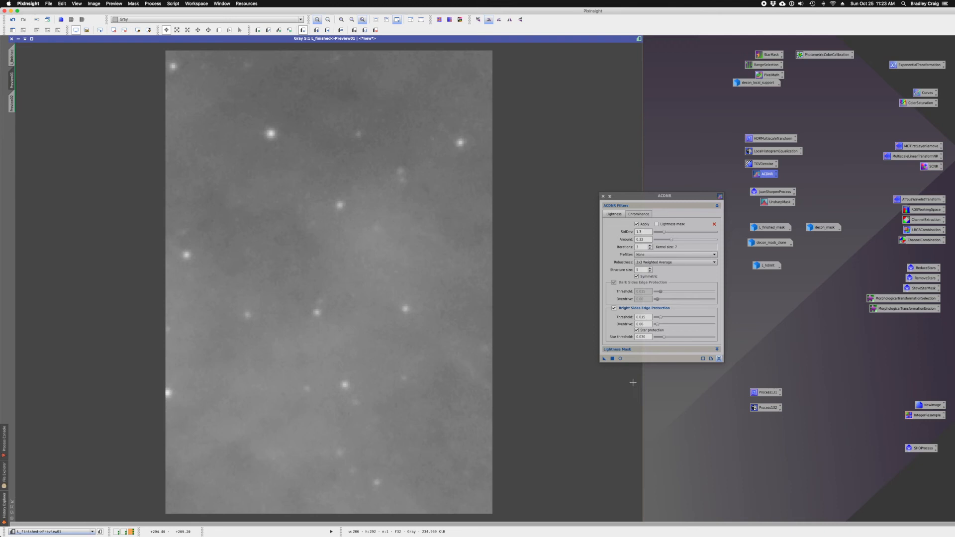
drag(602, 358, 457, 311)
Step: Move the nebula preview on L_finished upward so it covers the small bright filament
click(12, 57)
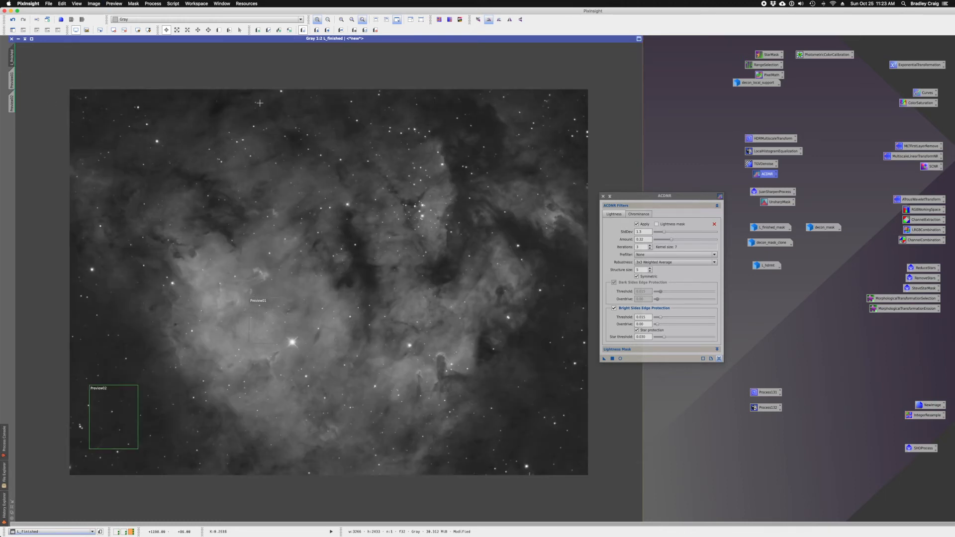
click(229, 30)
drag(267, 332, 255, 294)
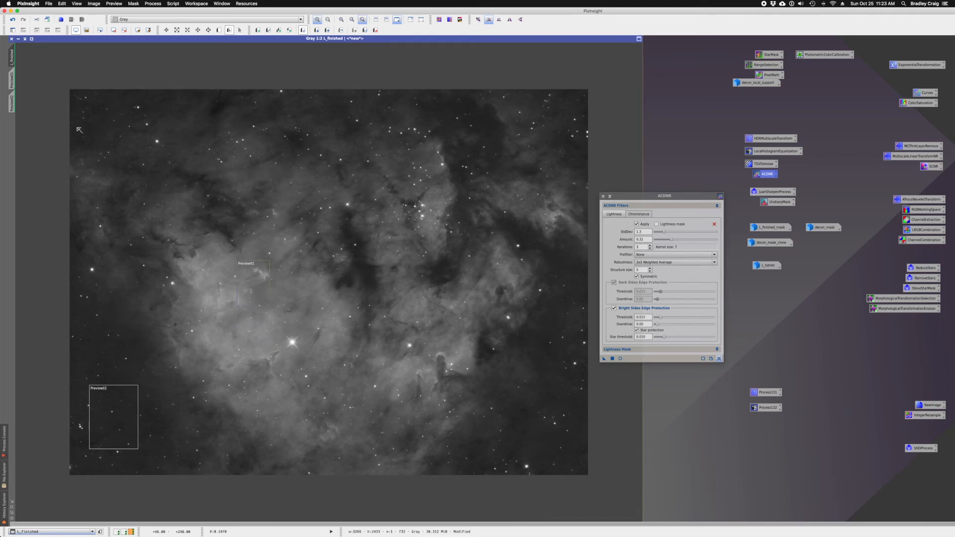
Step: Apply ACDNR to the repositioned nebula preview and inspect the smoothing around the filament up close
click(13, 79)
drag(604, 358, 476, 331)
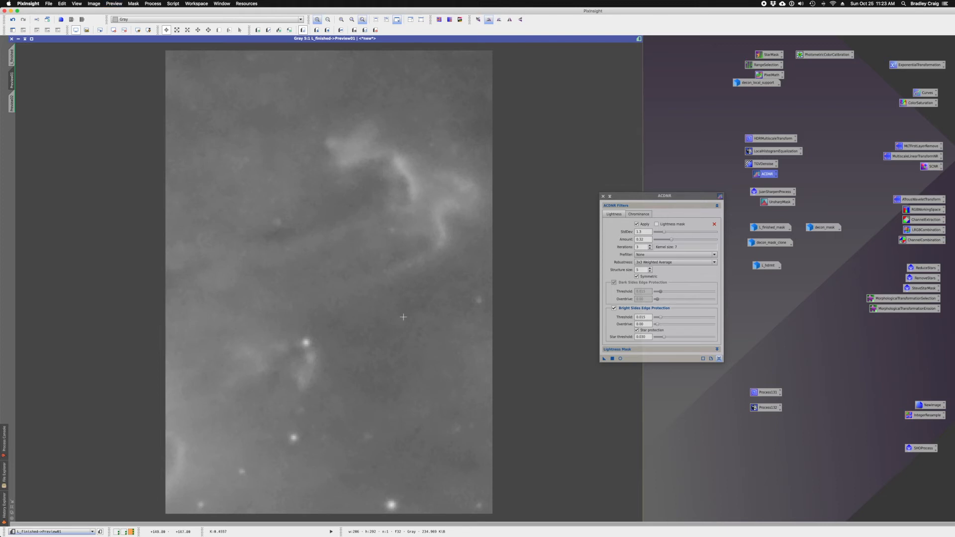
scroll(403, 317, up, 7)
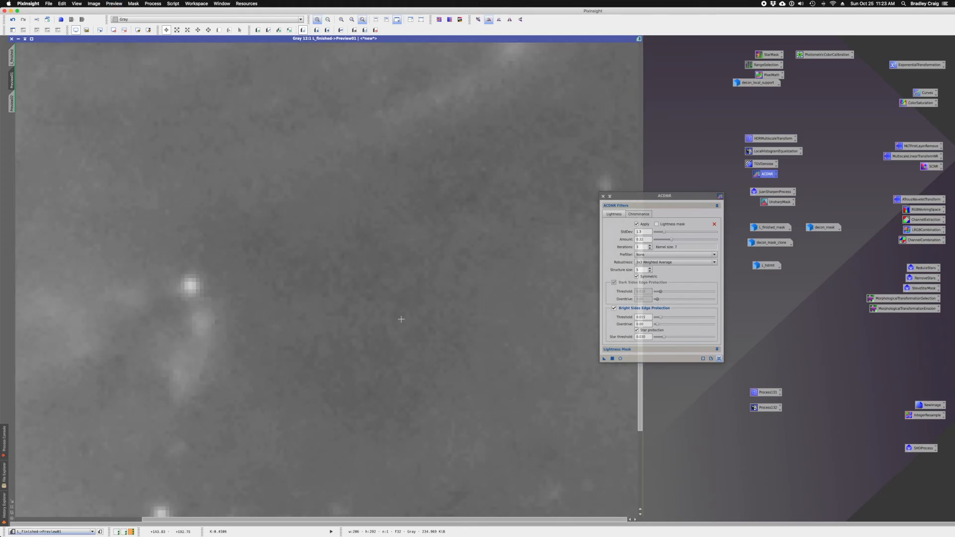
scroll(402, 319, down, 2)
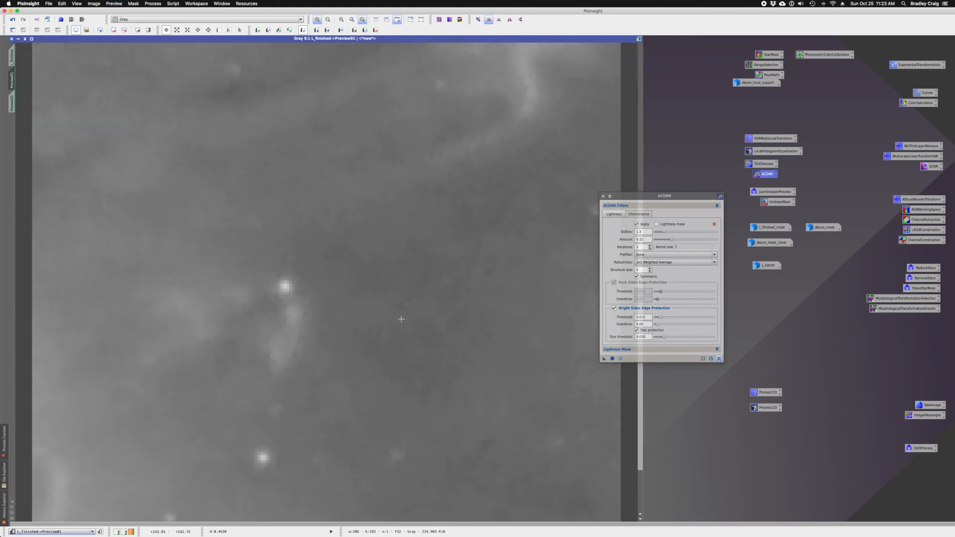
scroll(401, 319, down, 3)
scroll(401, 319, down, 3)
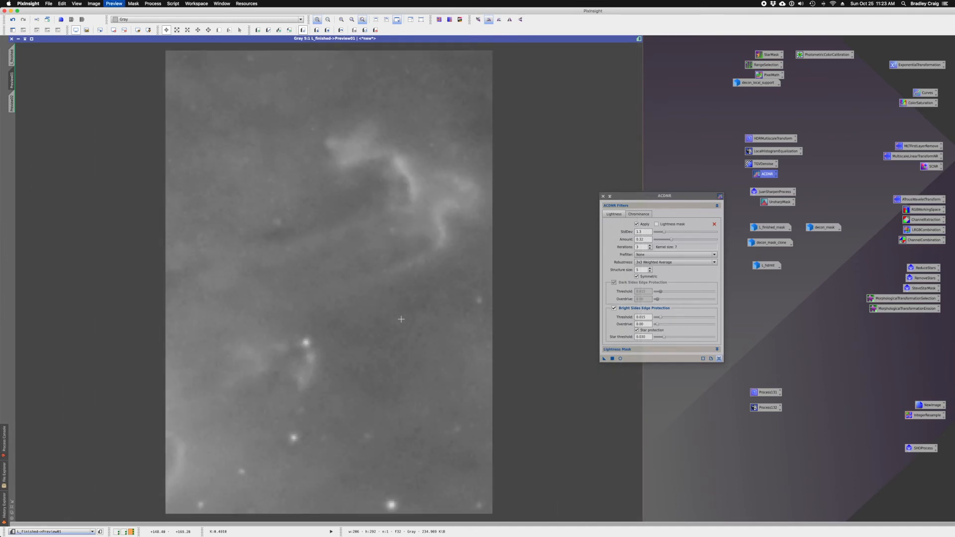
scroll(401, 319, down, 2)
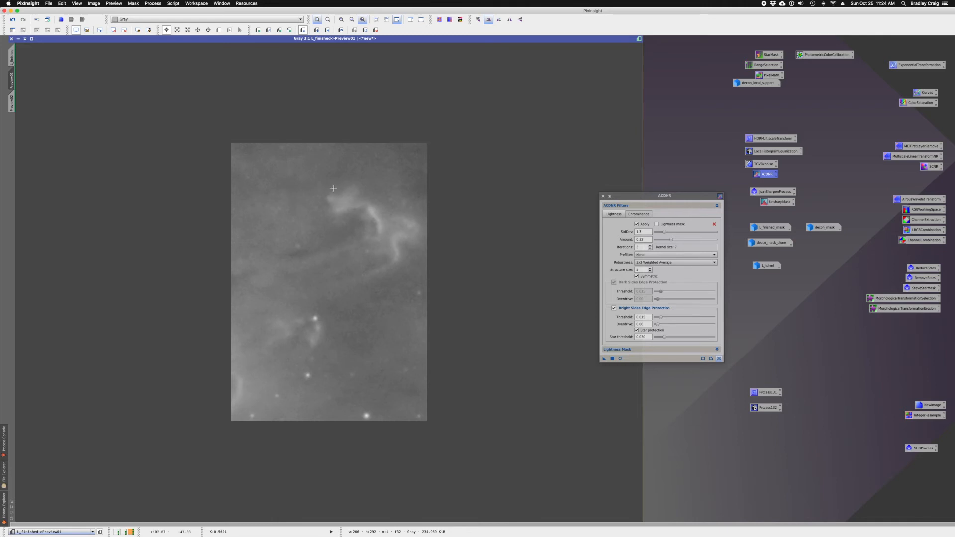
Step: Open the decon_mask image, assign it as the mask of L_finished and hide the mask overlay
drag(662, 197, 720, 279)
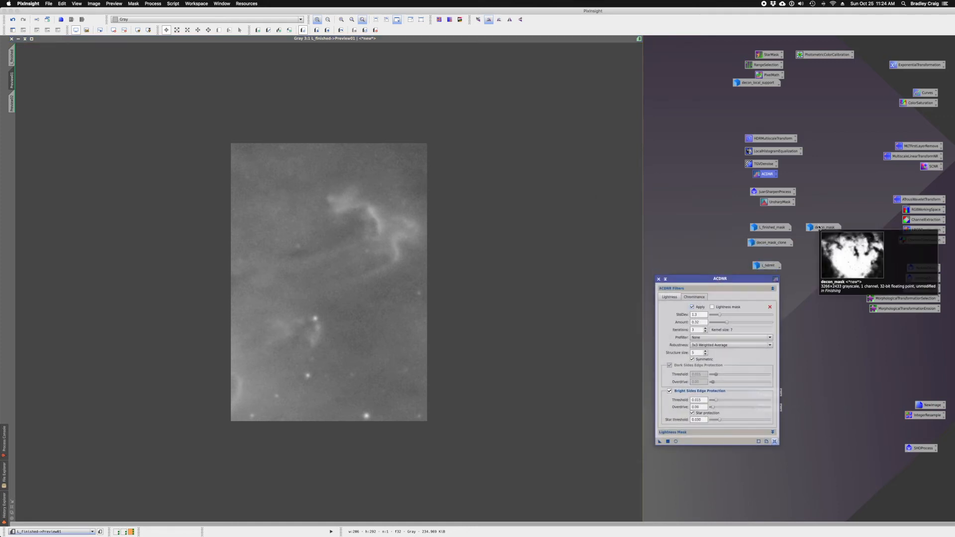
mouse_move(777, 244)
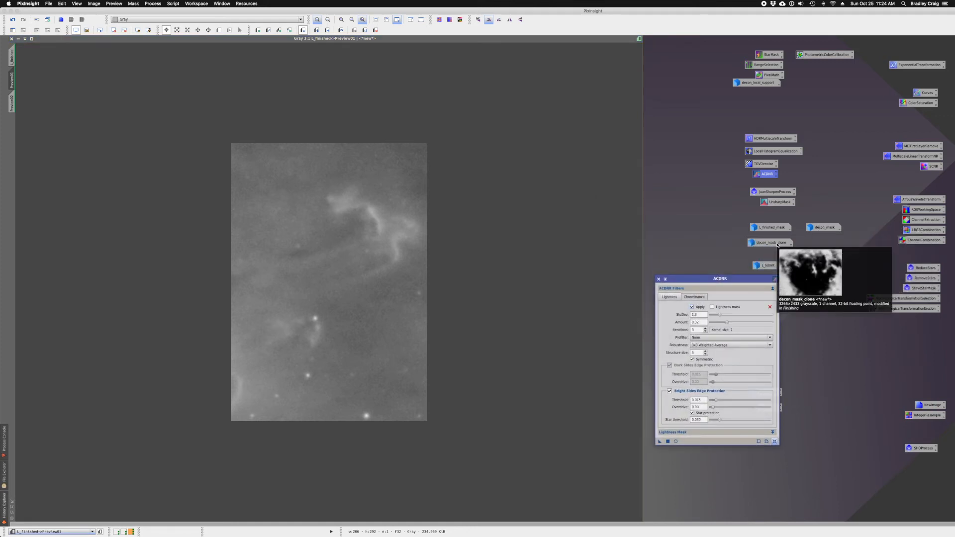
double_click(816, 227)
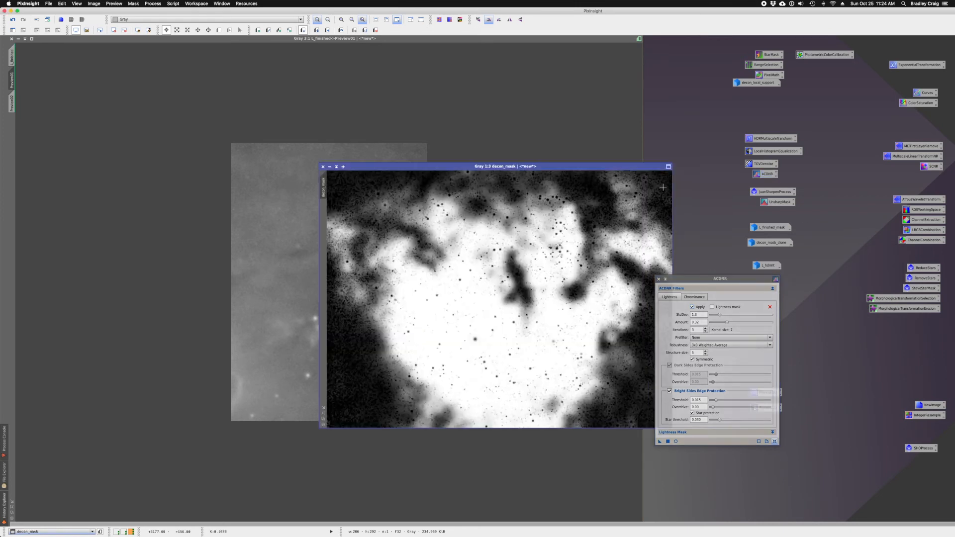
mouse_move(328, 186)
click(114, 38)
click(57, 30)
click(58, 30)
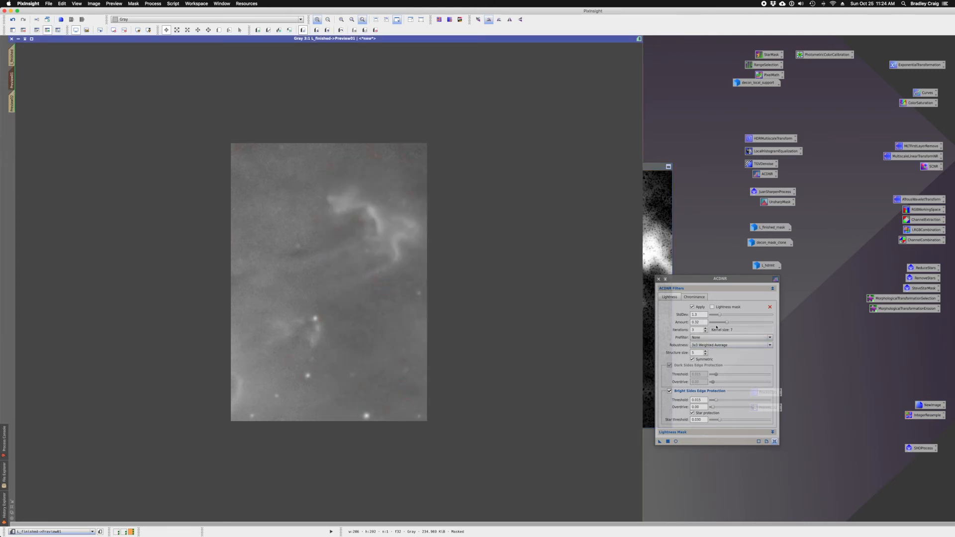
Step: Set the ACDNR lightness amount to 0.25 and apply it to the masked nebula preview and the whole L_finished image
drag(727, 323, 722, 325)
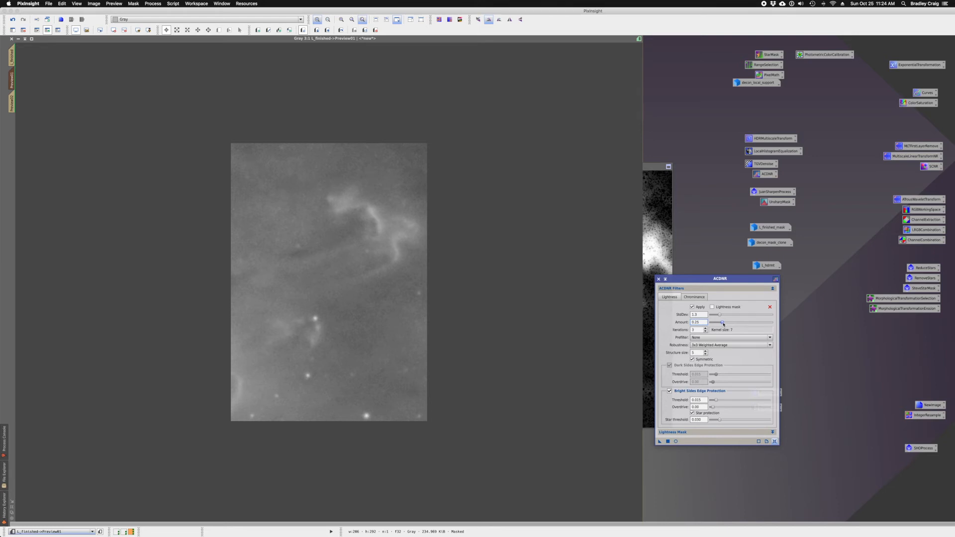
drag(660, 441, 362, 288)
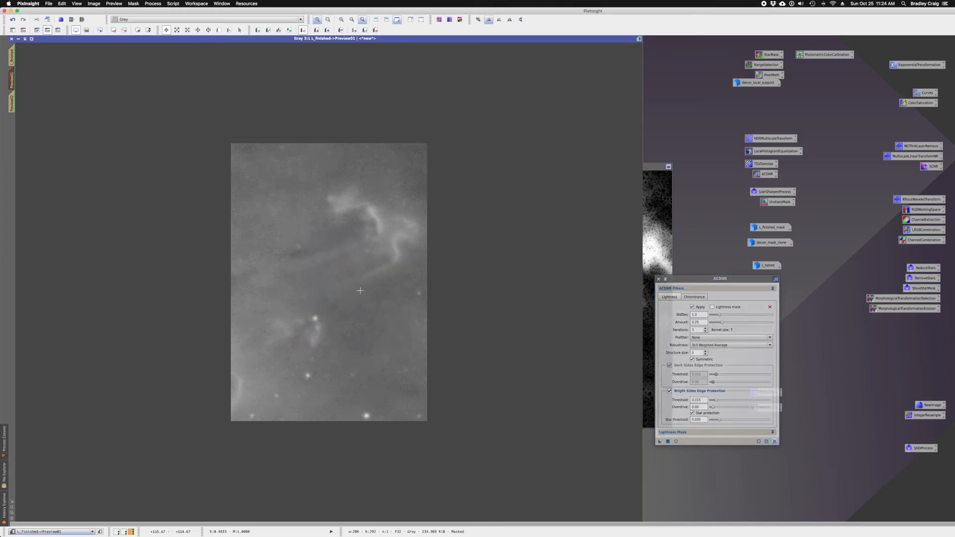
scroll(360, 290, up, 3)
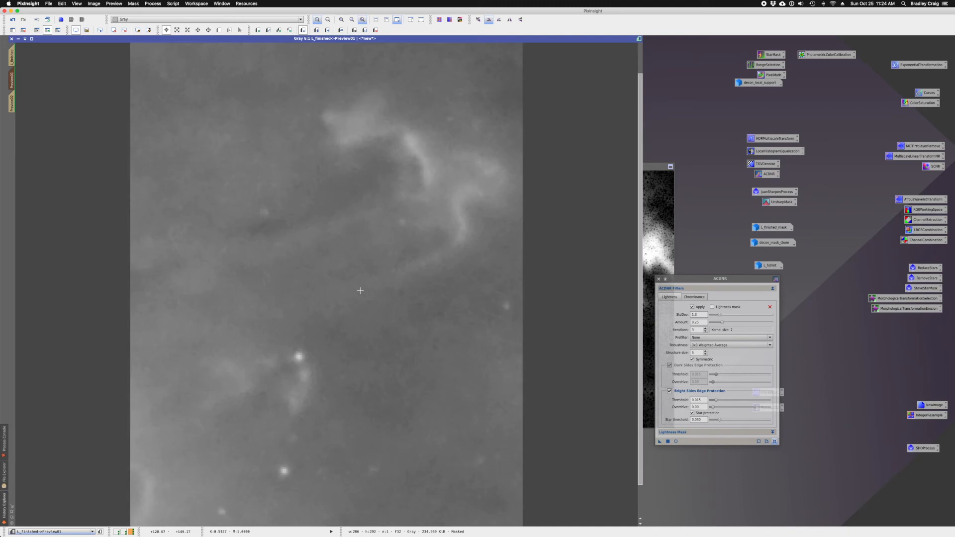
scroll(360, 291, down, 2)
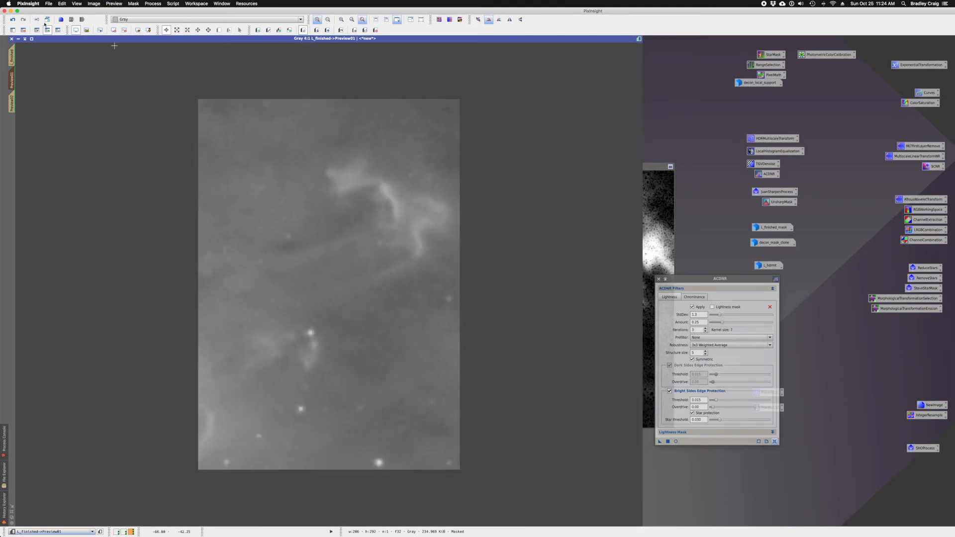
click(11, 52)
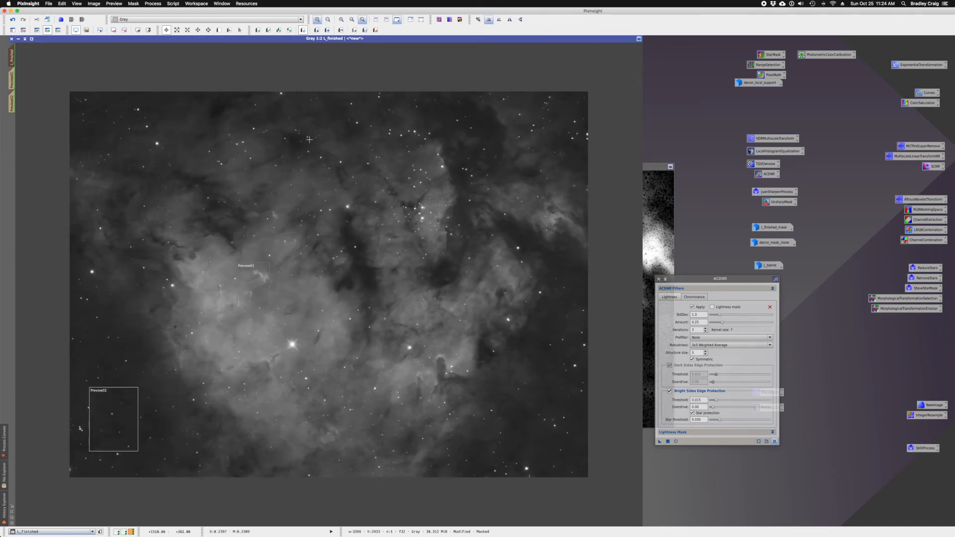
click(660, 441)
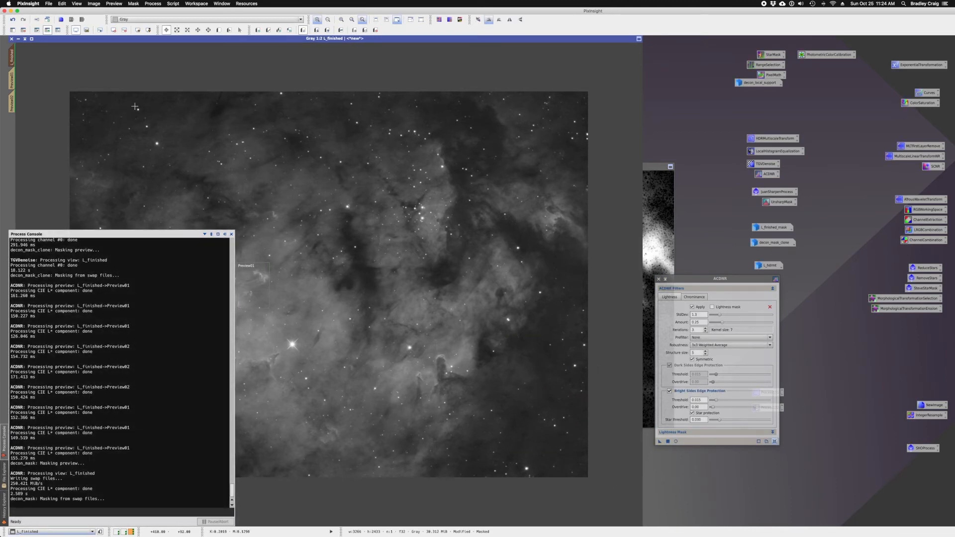
Step: Replace the L_finished mask with decon_mask_clone and check its coverage, leaving the overlay hidden
click(16, 32)
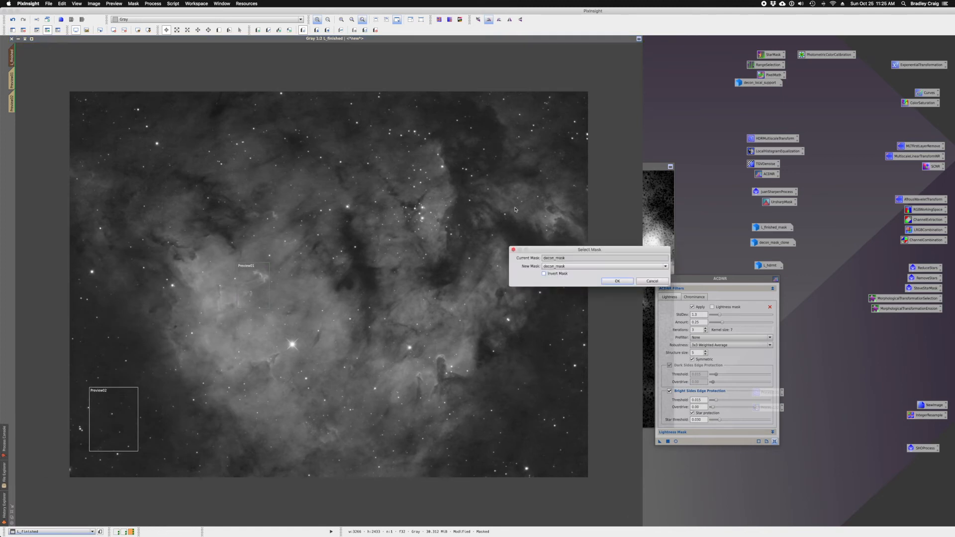
click(575, 266)
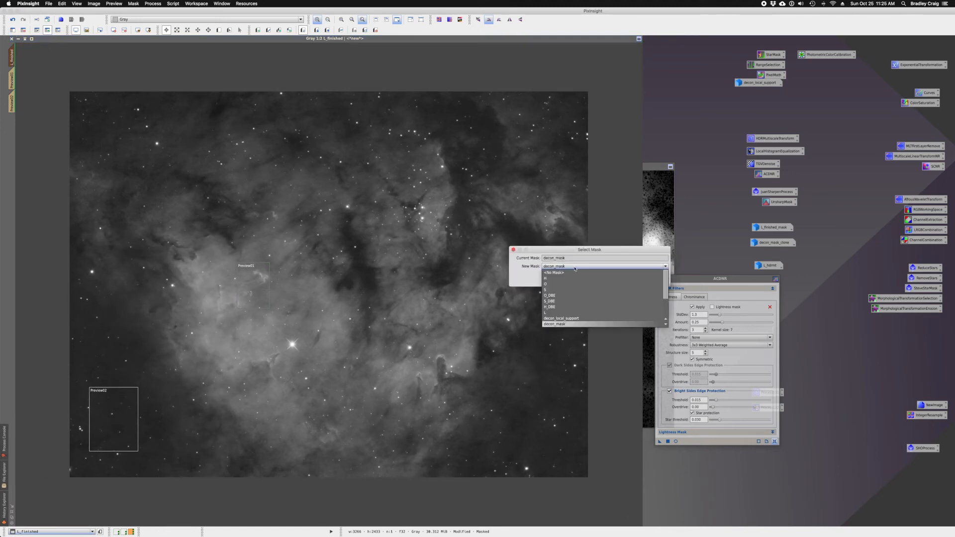
scroll(580, 308, down, 1)
scroll(580, 311, down, 3)
click(581, 318)
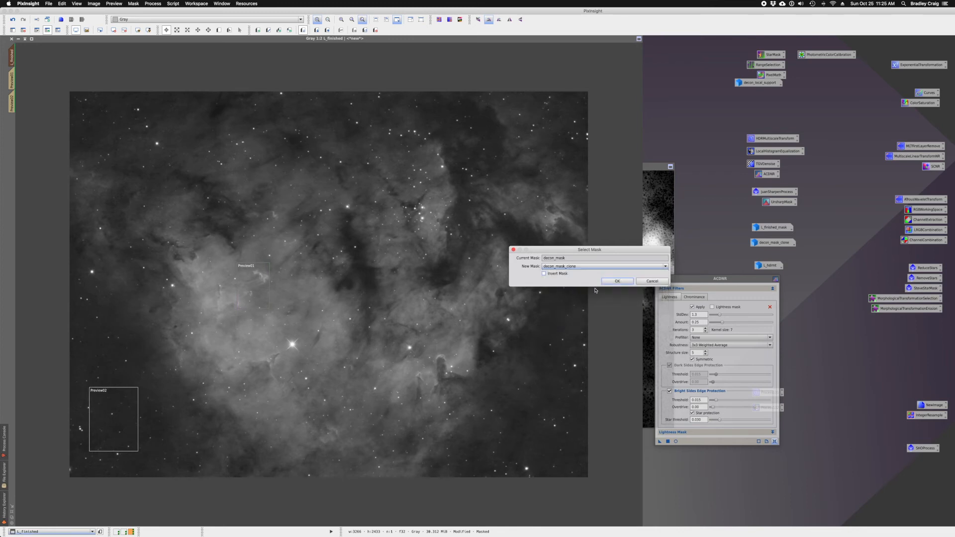
click(617, 281)
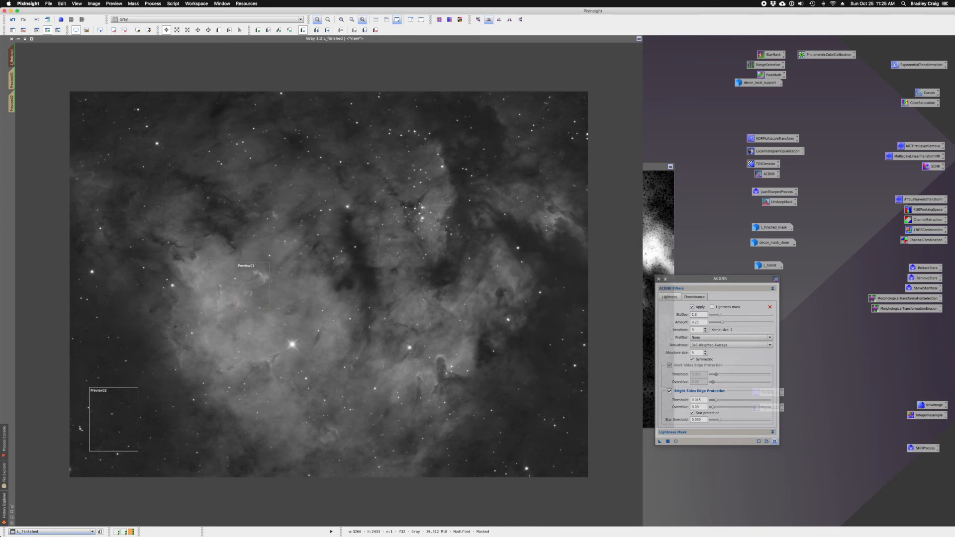
click(58, 30)
click(57, 30)
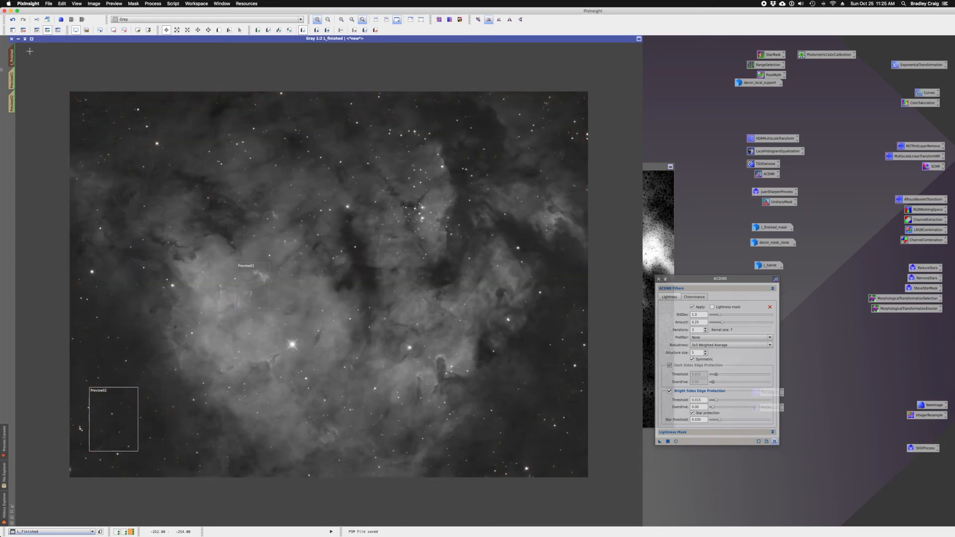
Step: Set the ACDNR lightness amount to 0.33 and apply it to the masked background preview
click(11, 102)
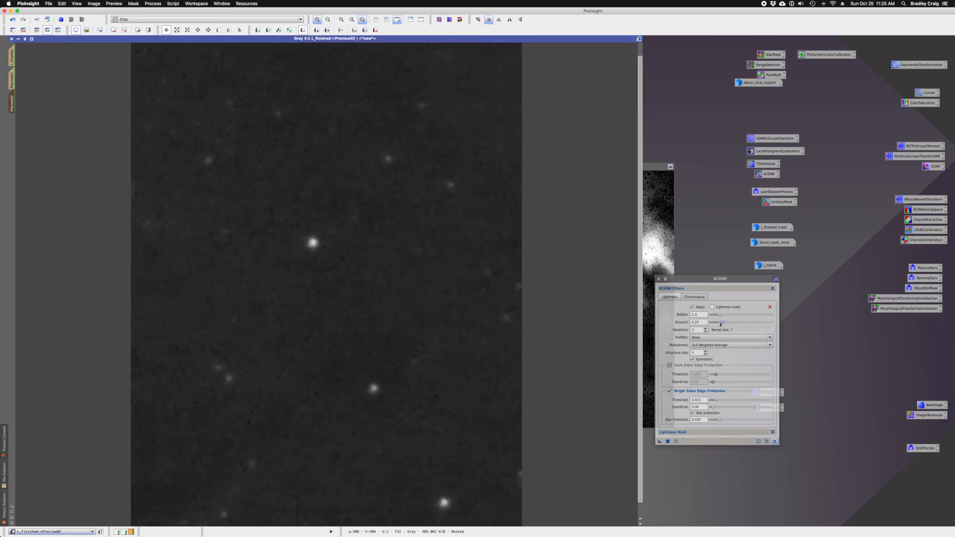
drag(724, 324, 729, 324)
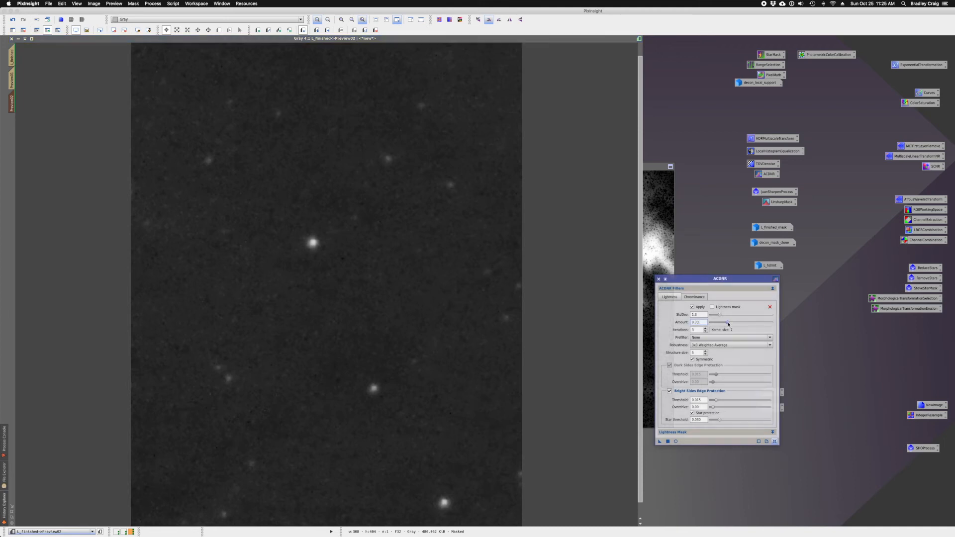
drag(663, 440, 453, 314)
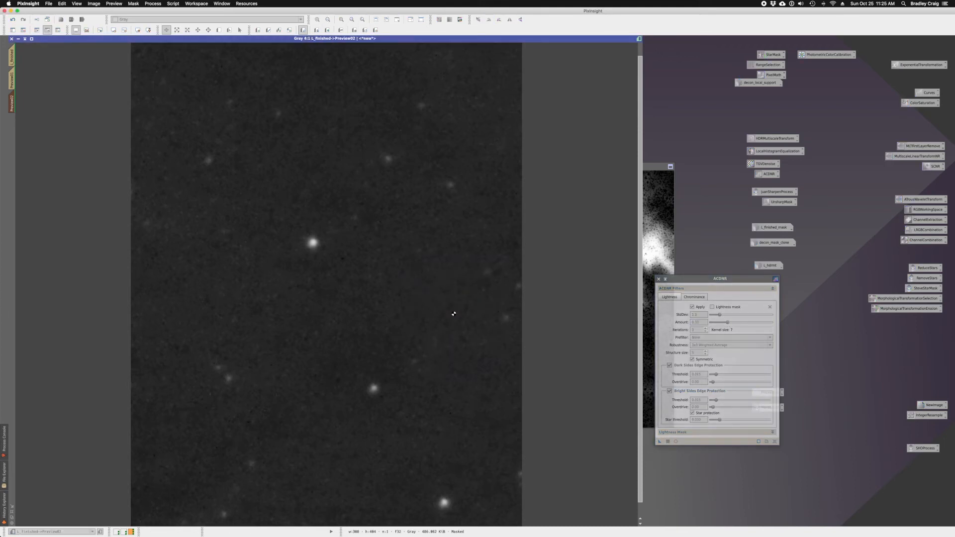
Step: Delete all previews from the L_finished image
click(8, 60)
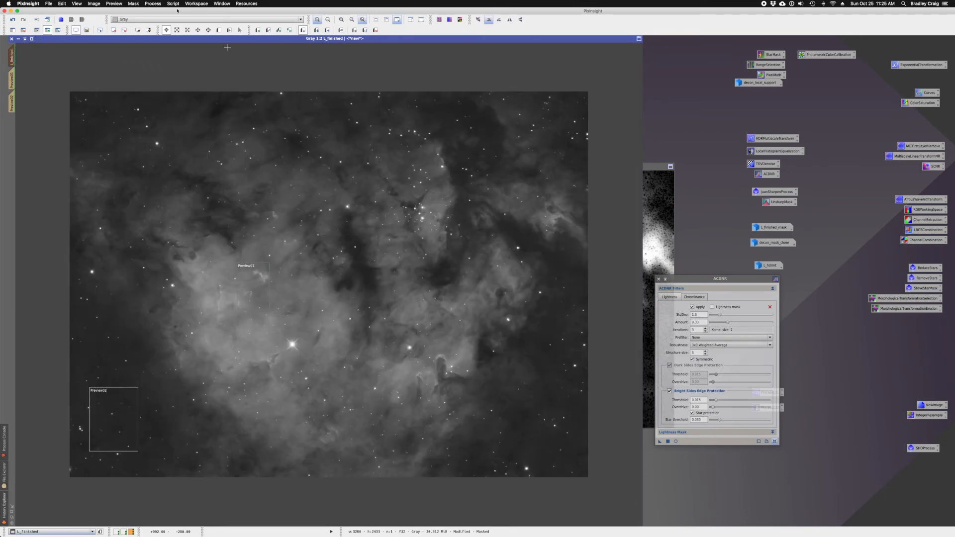
click(111, 2)
click(132, 124)
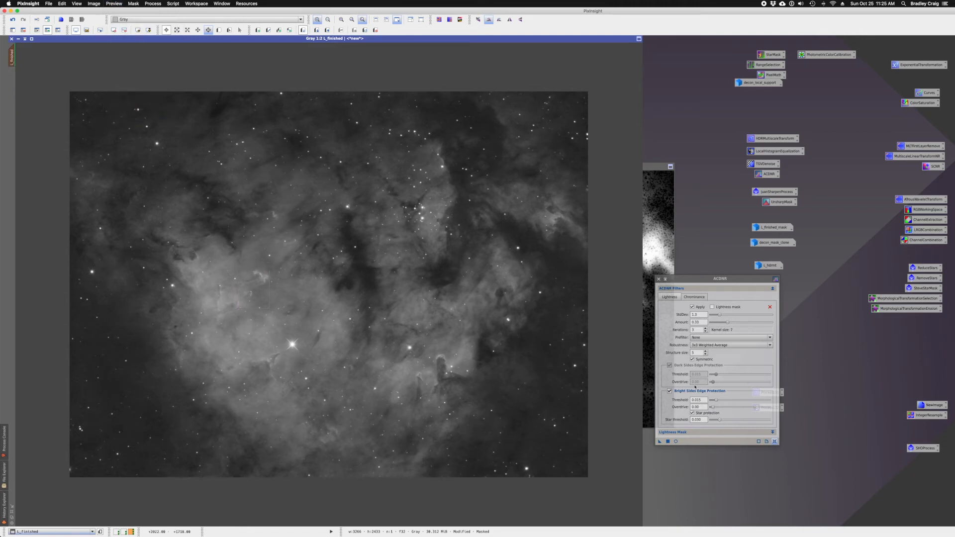
Step: Apply ACDNR to the whole masked L_finished image and iconize the decon_mask window
drag(602, 413, 548, 386)
click(647, 165)
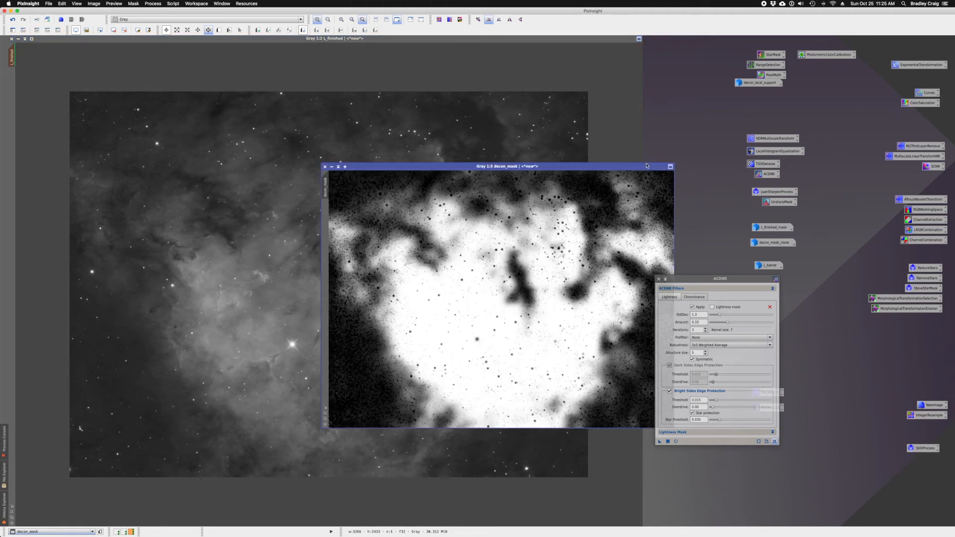
click(332, 166)
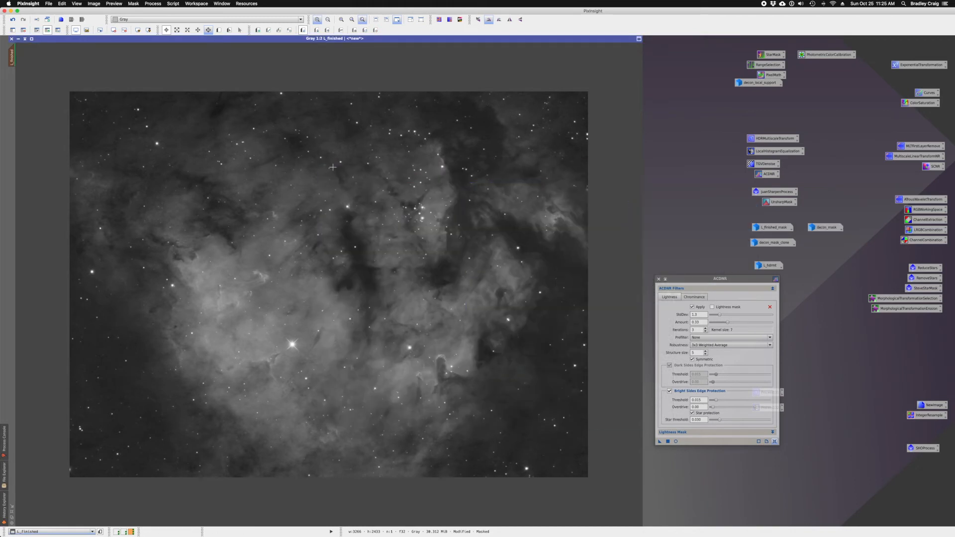
Step: Close ACDNR and examine the noise reduction across the unmasked L_finished image, both in close-up and as a whole
click(659, 279)
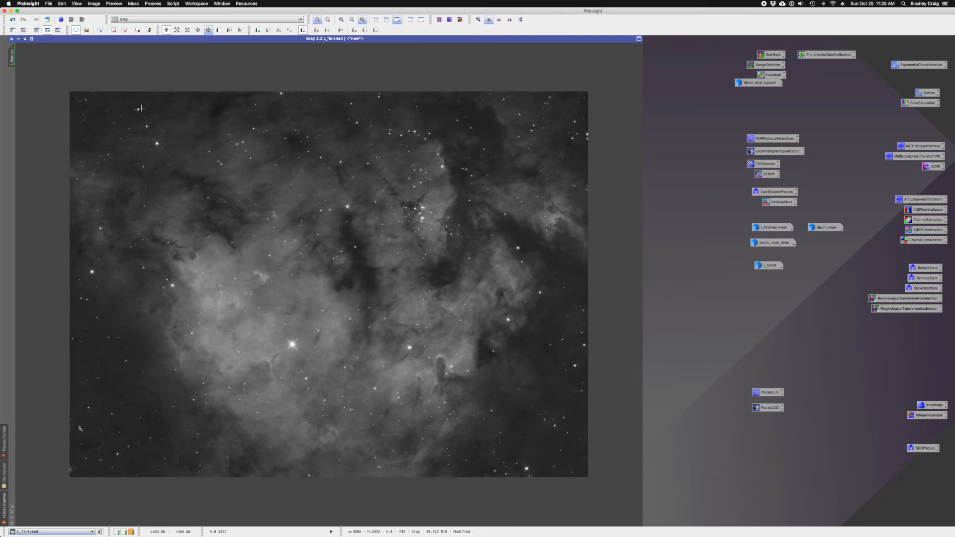
scroll(276, 217, up, 5)
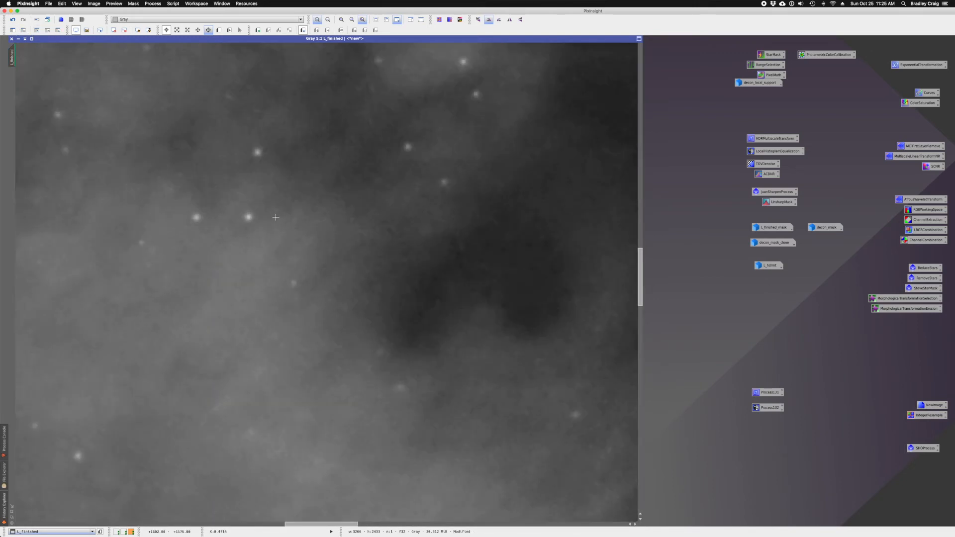
scroll(276, 217, down, 2)
scroll(275, 217, down, 4)
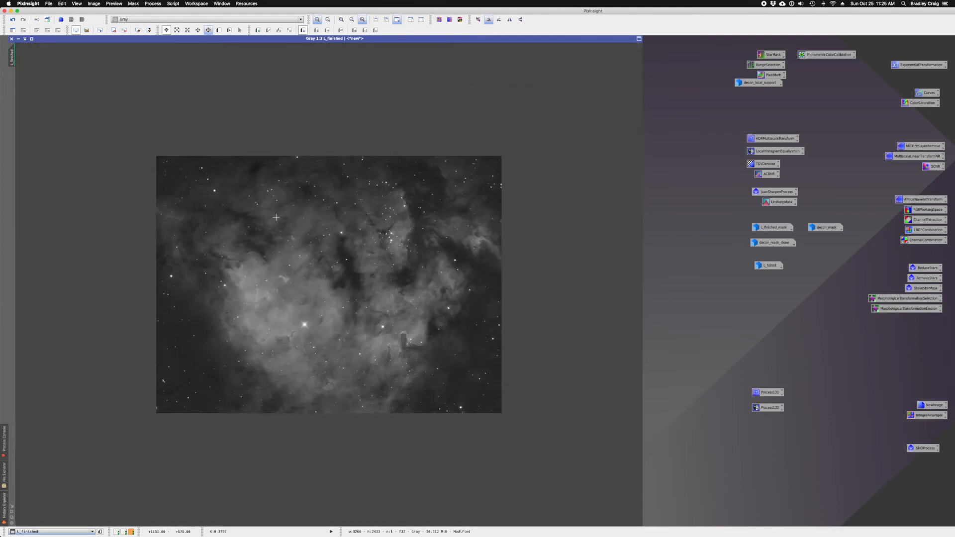
scroll(276, 217, up, 1)
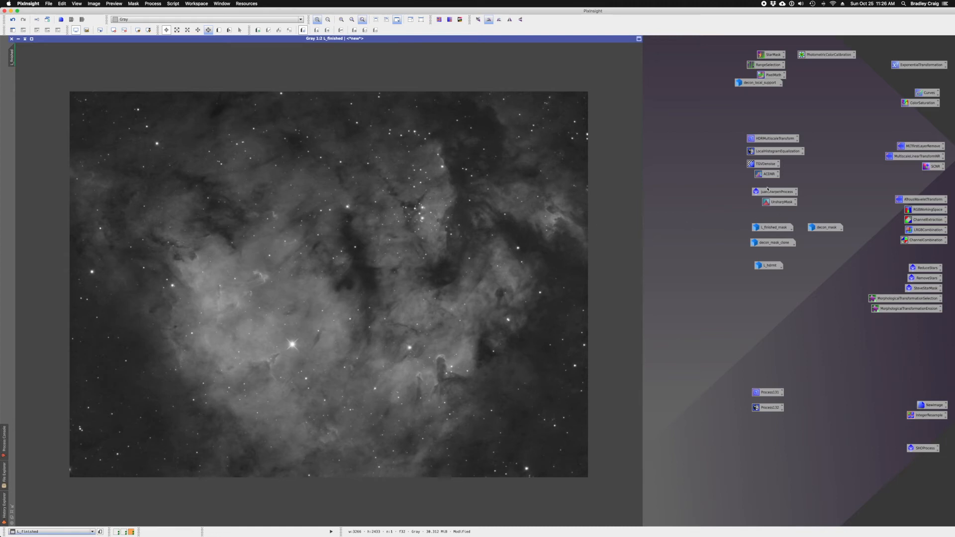
Step: Tidy the workspace by placing the lowest image icon beside HDRMultiscaleTransform and the decon_mask_clone icon beneath decon_mask
drag(741, 185, 798, 206)
click(732, 198)
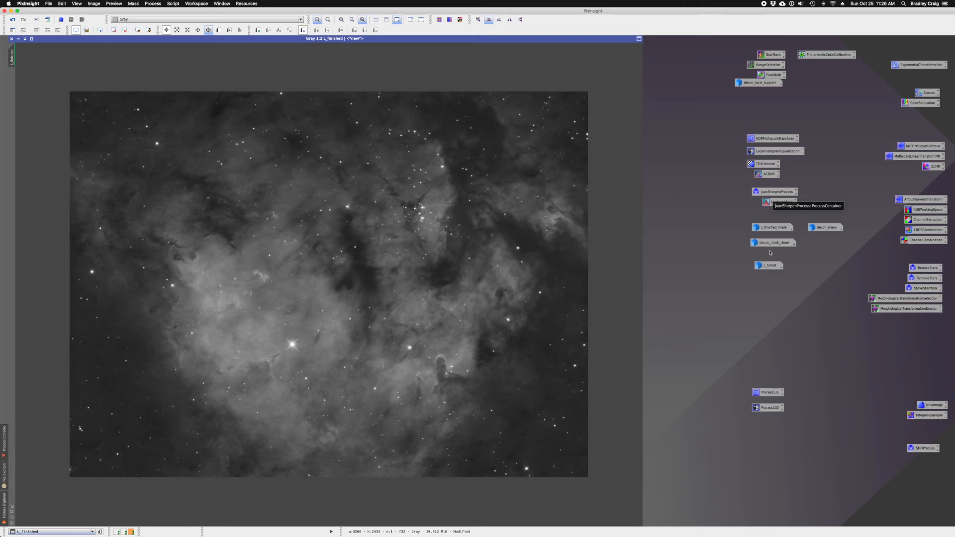
drag(769, 266, 710, 142)
mouse_move(814, 230)
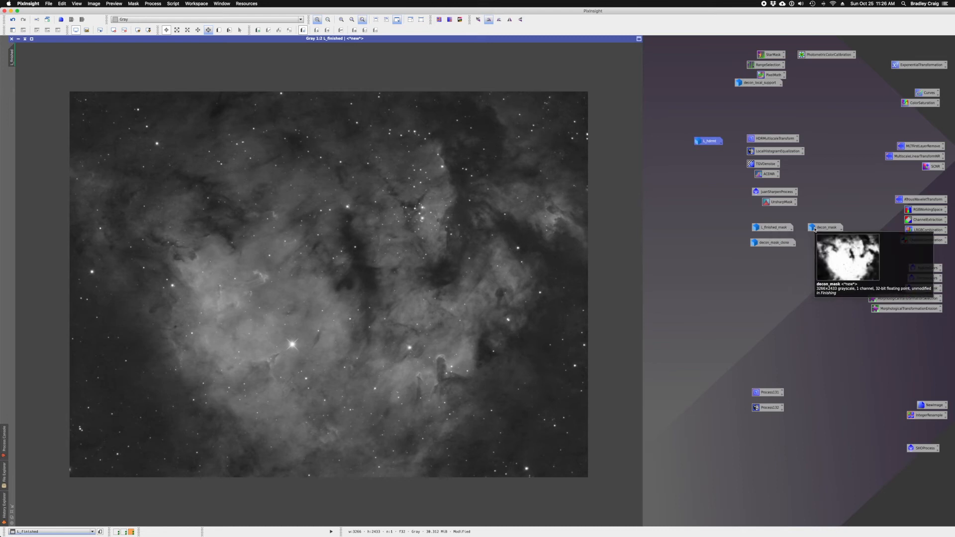
drag(773, 242, 806, 242)
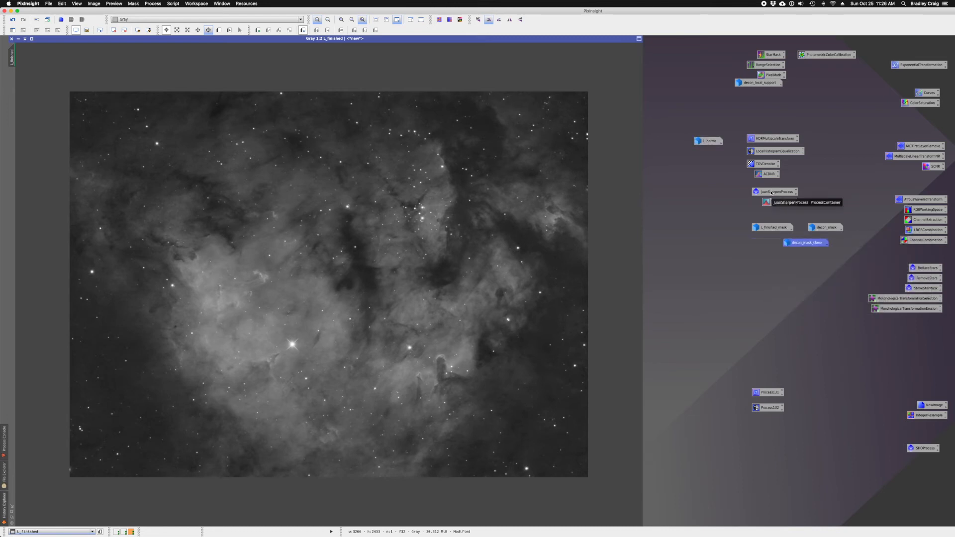
Step: Open the JuanSharpenProcess container and place its window clear of the L_finished image
double_click(772, 192)
drag(657, 221, 791, 292)
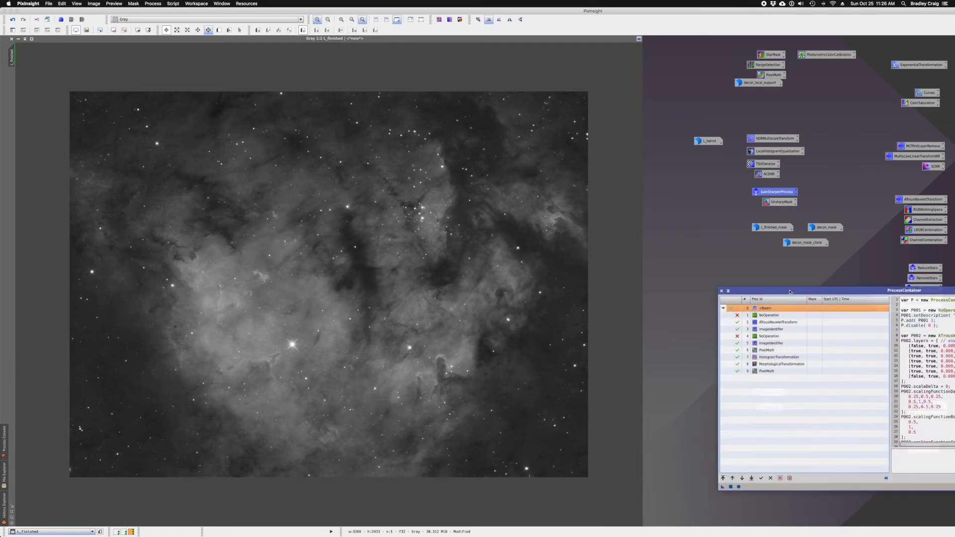
drag(791, 292, 775, 297)
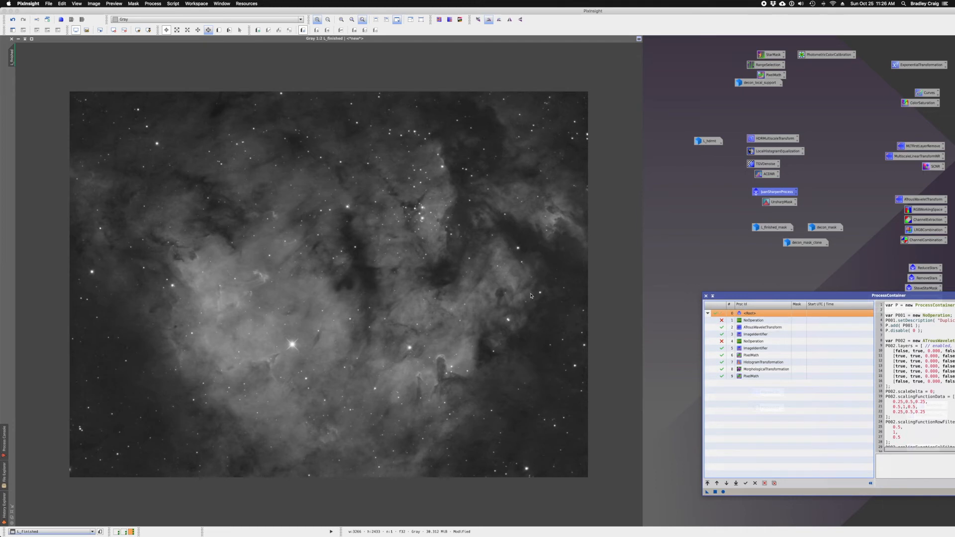
Step: Duplicate L_finished and then its clone, and arrange both copies so they can be targeted separately
click(449, 276)
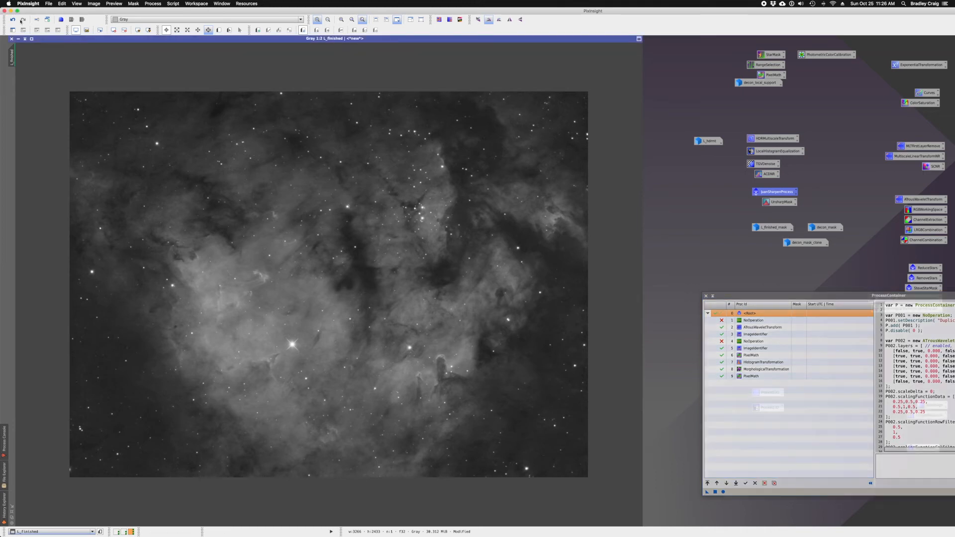
click(52, 23)
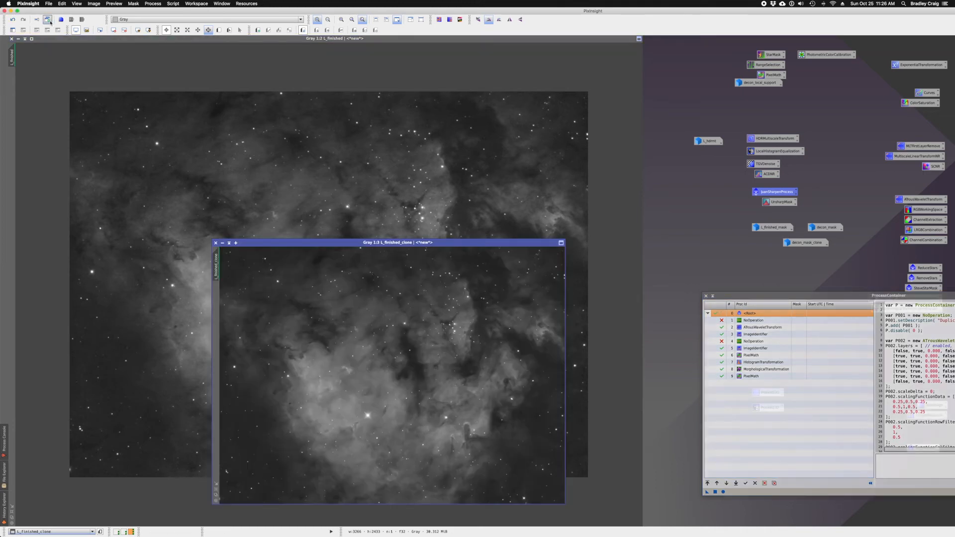
click(52, 23)
drag(325, 243, 252, 148)
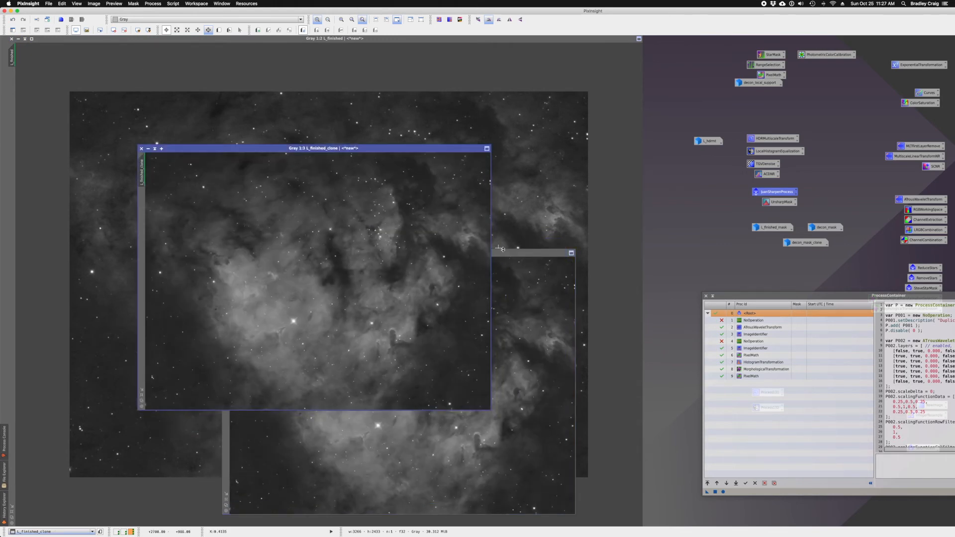
drag(505, 253, 500, 202)
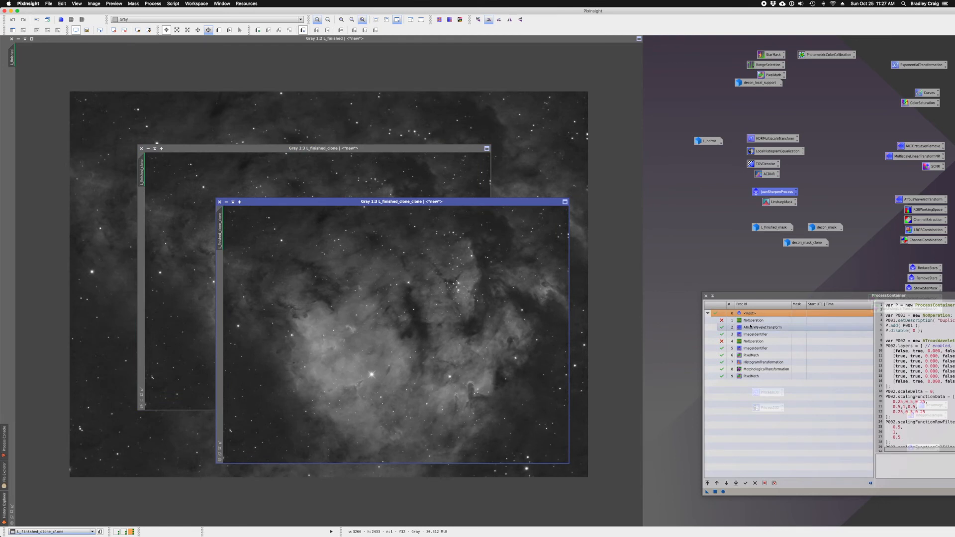
Step: Load the container's ATrousWaveletTransform and apply it to the L_finished_clone_clone image
double_click(751, 327)
drag(582, 239, 710, 150)
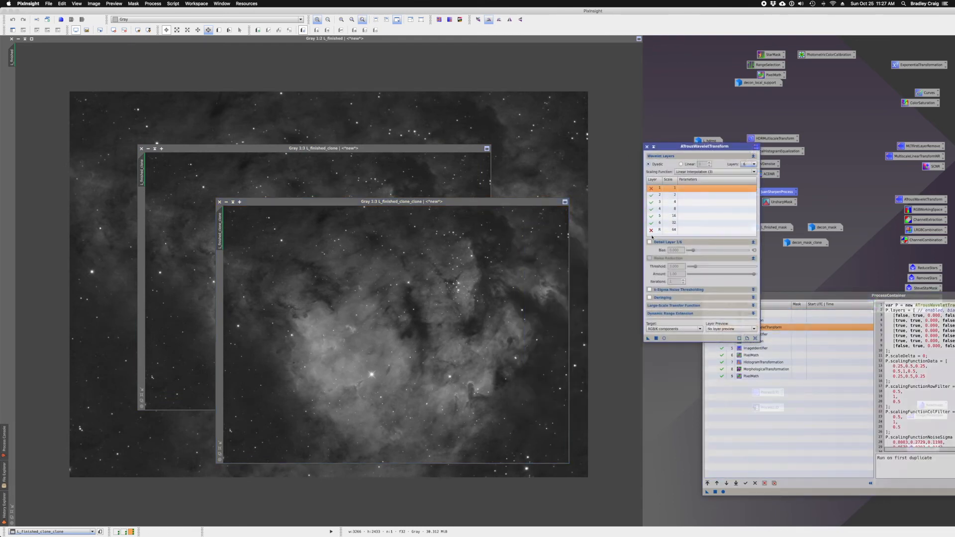
drag(648, 340, 525, 325)
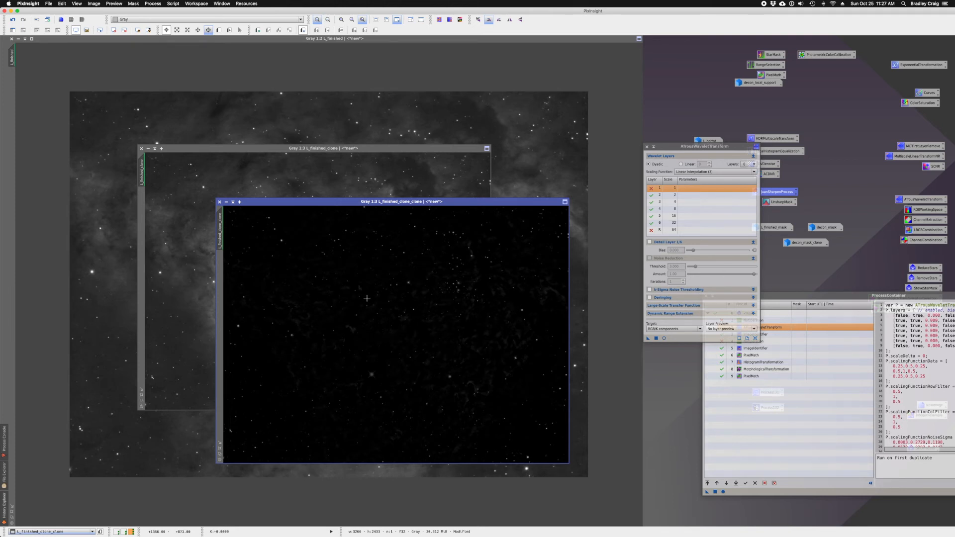
Step: Rename the wavelet-filtered clone n and the untouched clone q using the container's ImageIdentifier steps, and close ATrousWaveletTransform
click(760, 299)
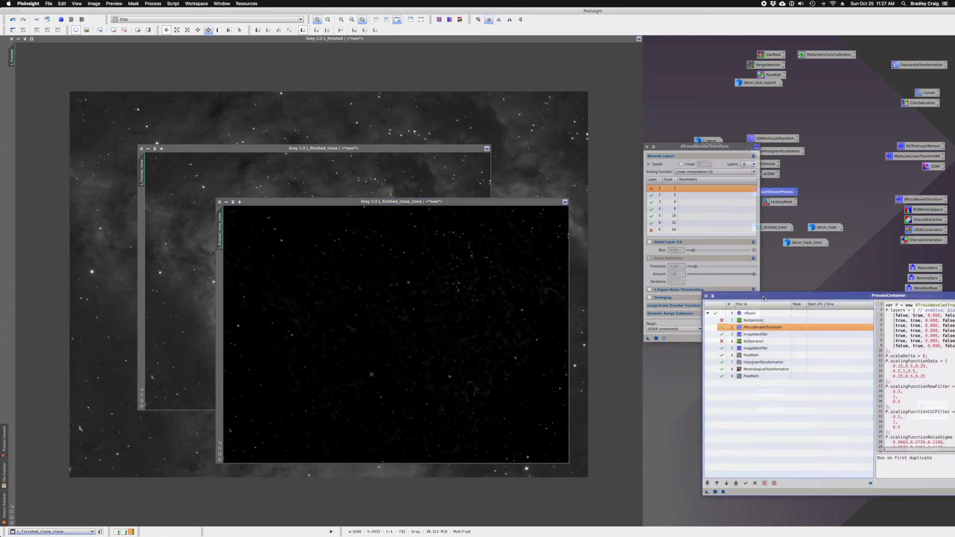
click(757, 335)
drag(756, 337, 431, 315)
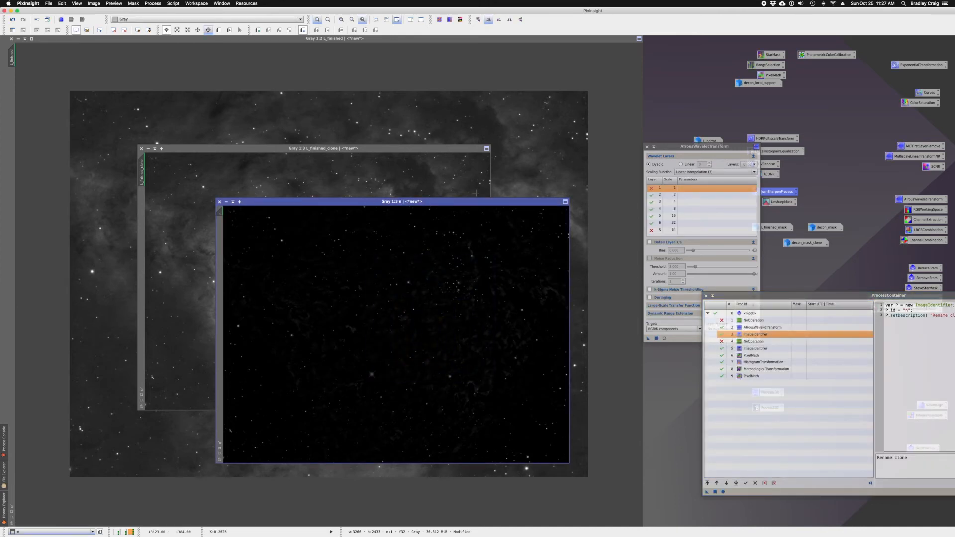
click(409, 151)
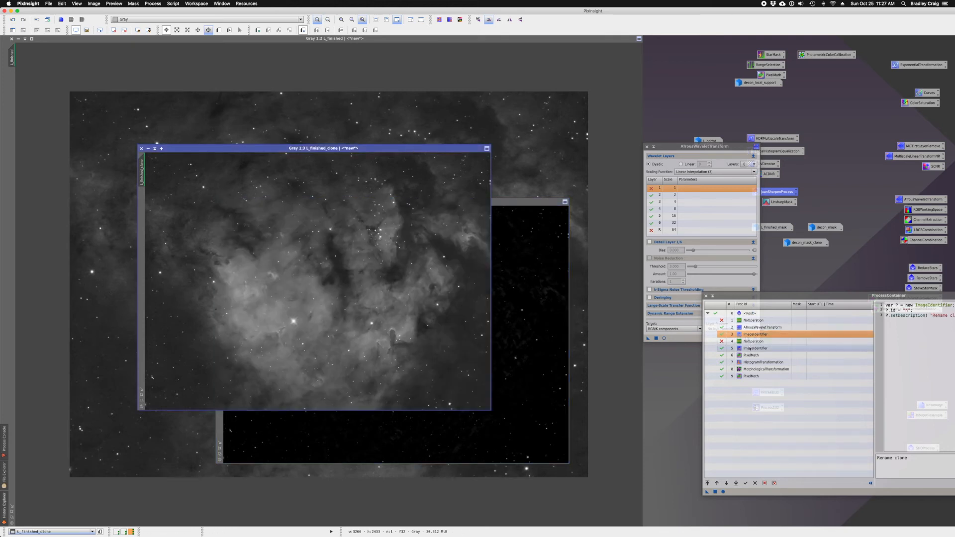
click(752, 350)
drag(752, 349, 329, 267)
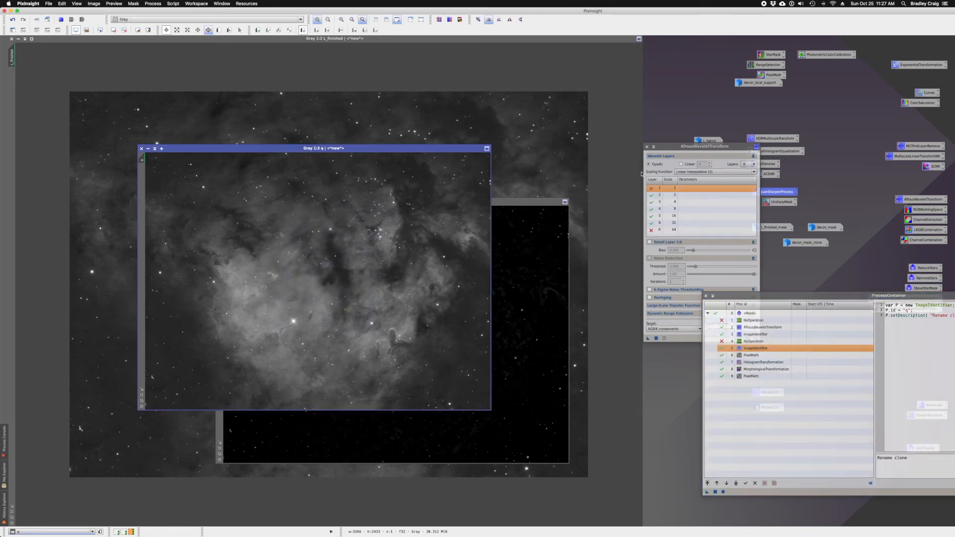
click(647, 147)
Step: Apply the container's first PixelMath step, q-n, to image q, compare the result with n, and close PixelMath
drag(751, 355, 753, 356)
double_click(754, 356)
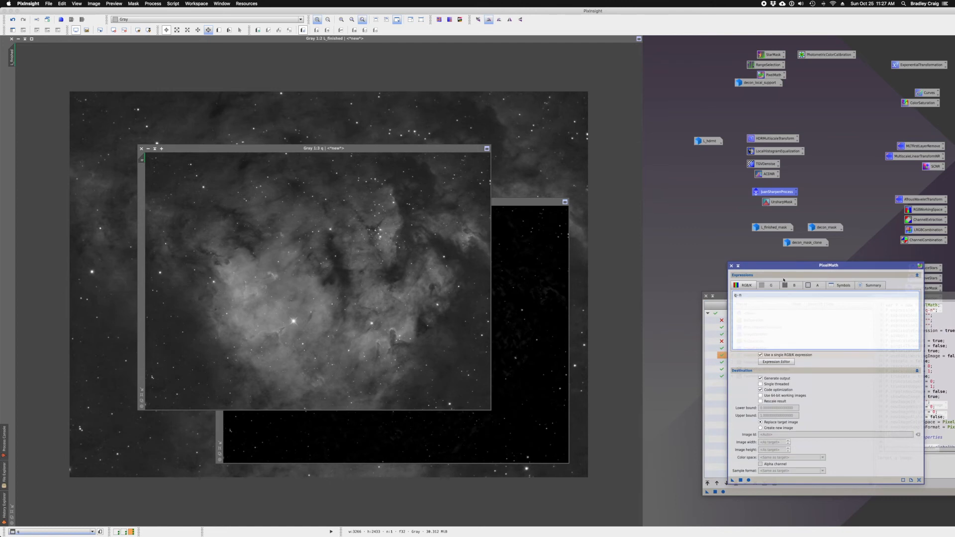
drag(778, 270, 706, 212)
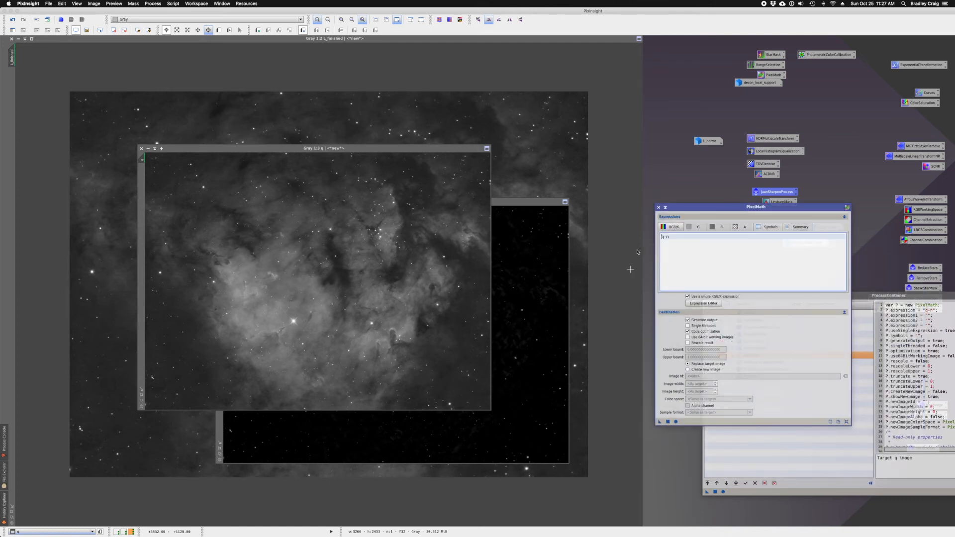
drag(660, 422, 428, 315)
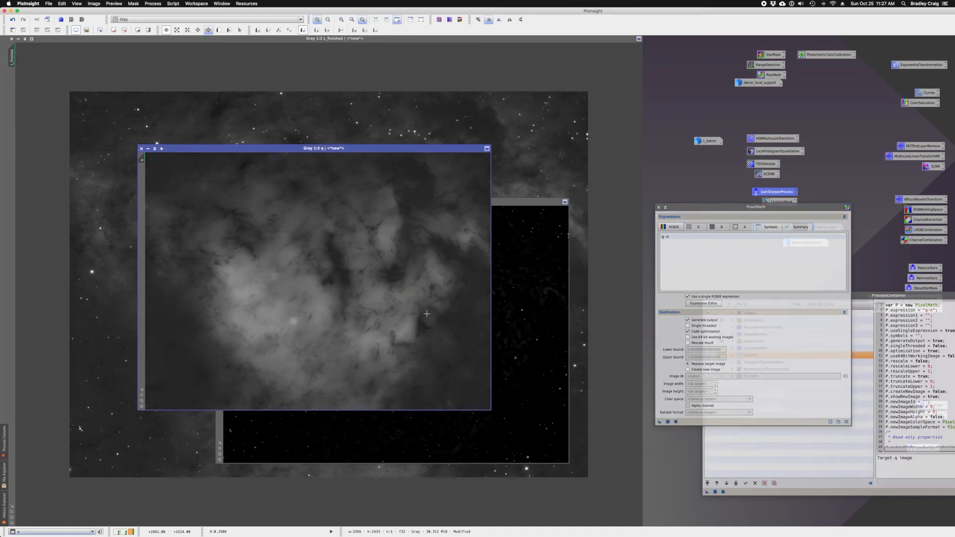
drag(342, 149, 328, 148)
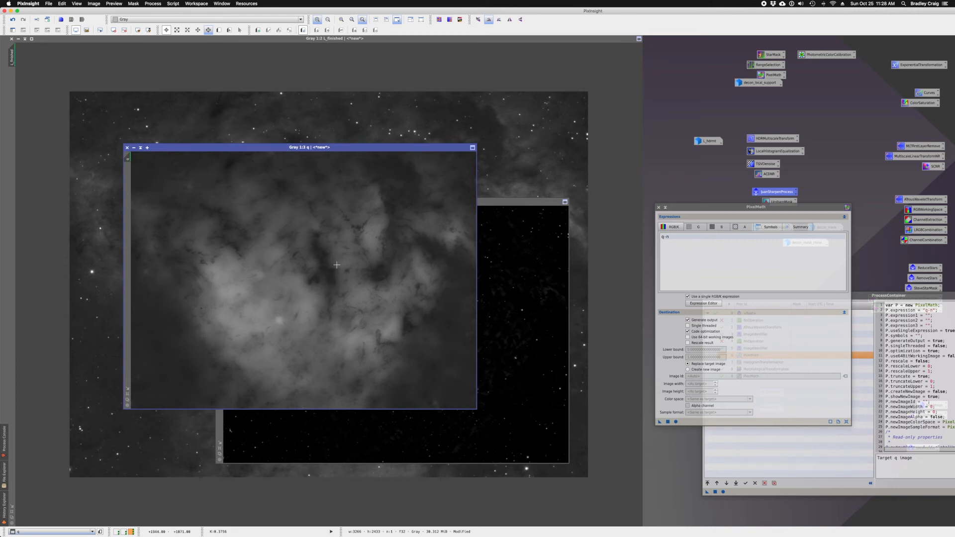
click(506, 206)
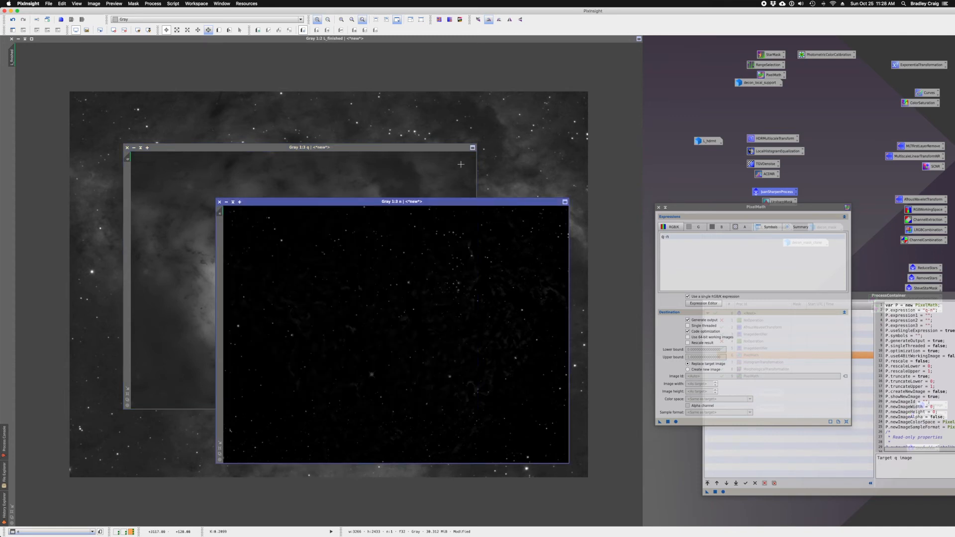
click(430, 157)
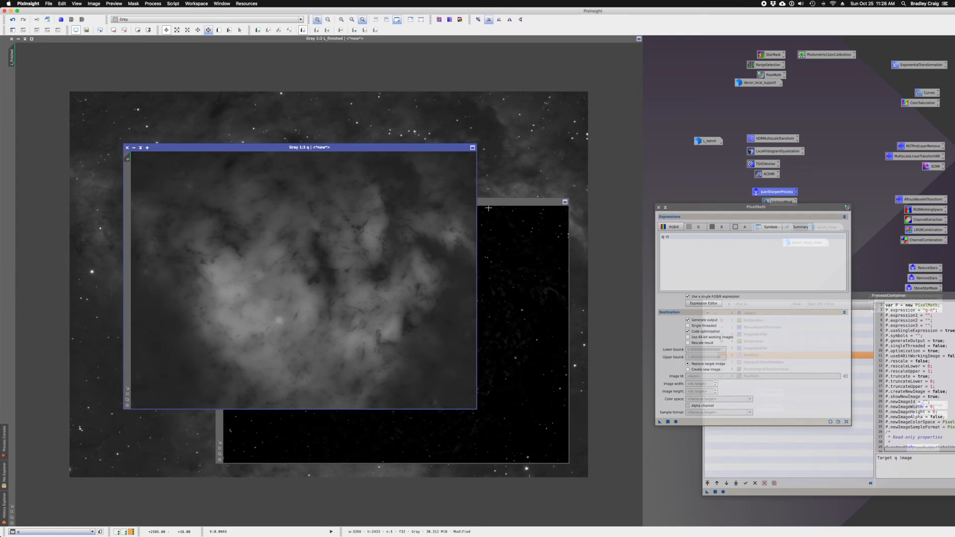
click(488, 209)
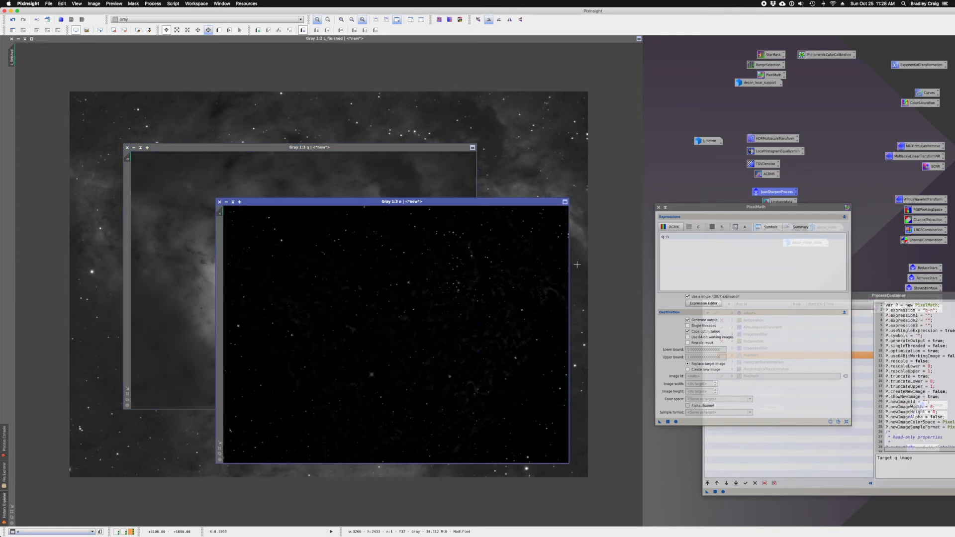
click(659, 208)
Step: Load the container's HistogramTransformation, start a real-time preview of image n, and reset the histogram settings
click(751, 362)
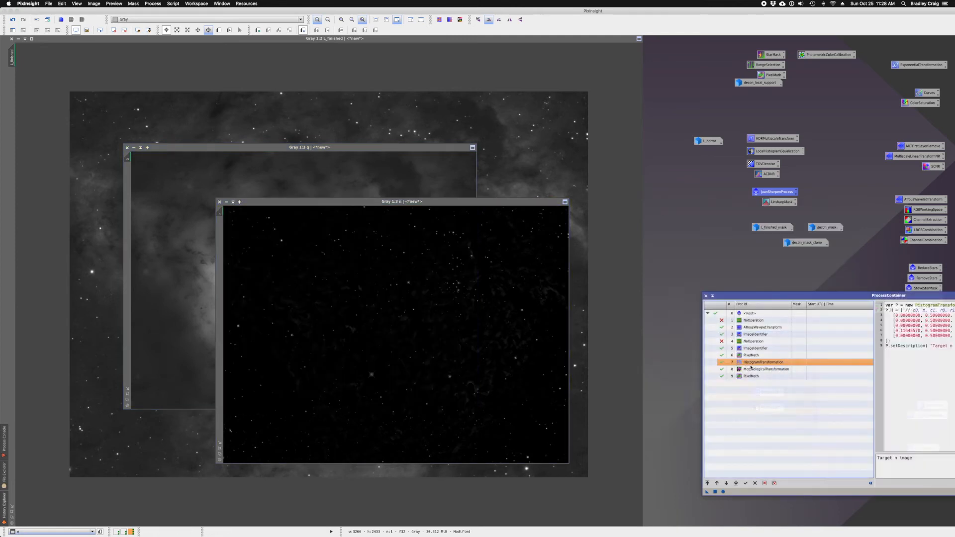
double_click(751, 364)
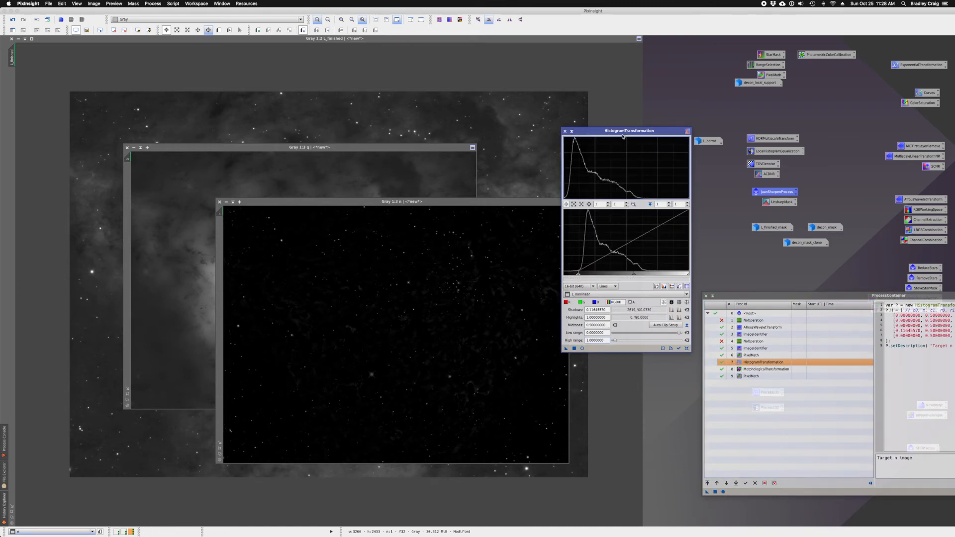
drag(622, 136, 651, 140)
click(611, 352)
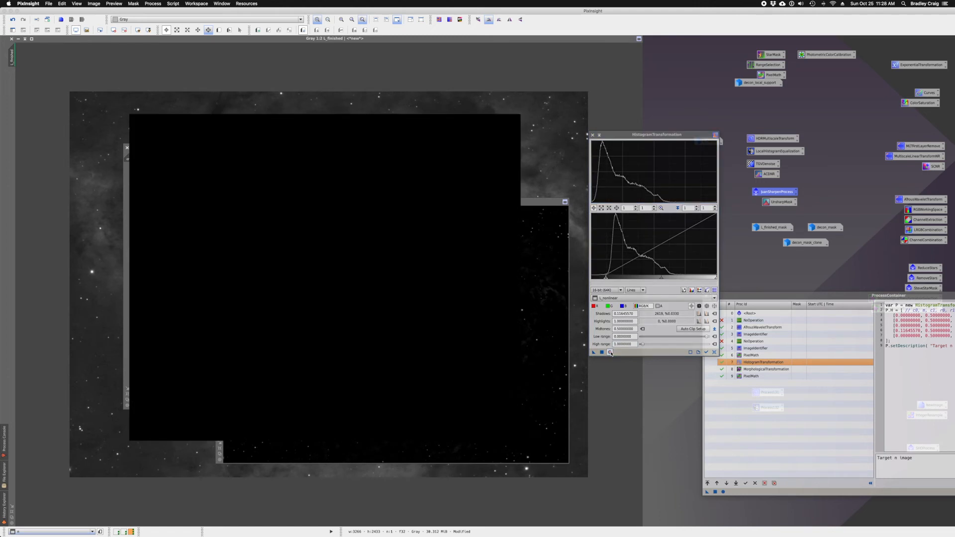
click(714, 352)
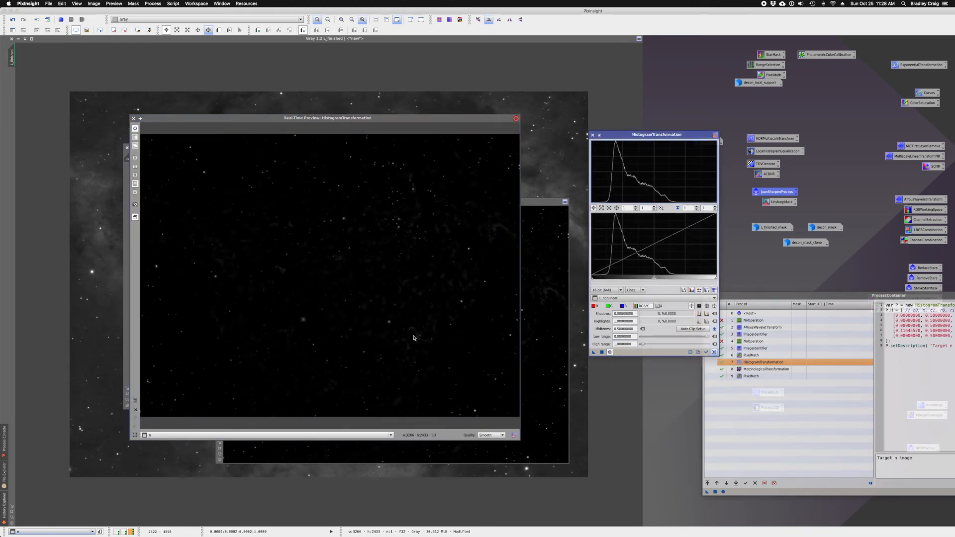
Step: Raise the shadows clipping to about 0.09, apply it to image n, and close the preview and HistogramTransformation
drag(593, 277, 603, 278)
click(601, 352)
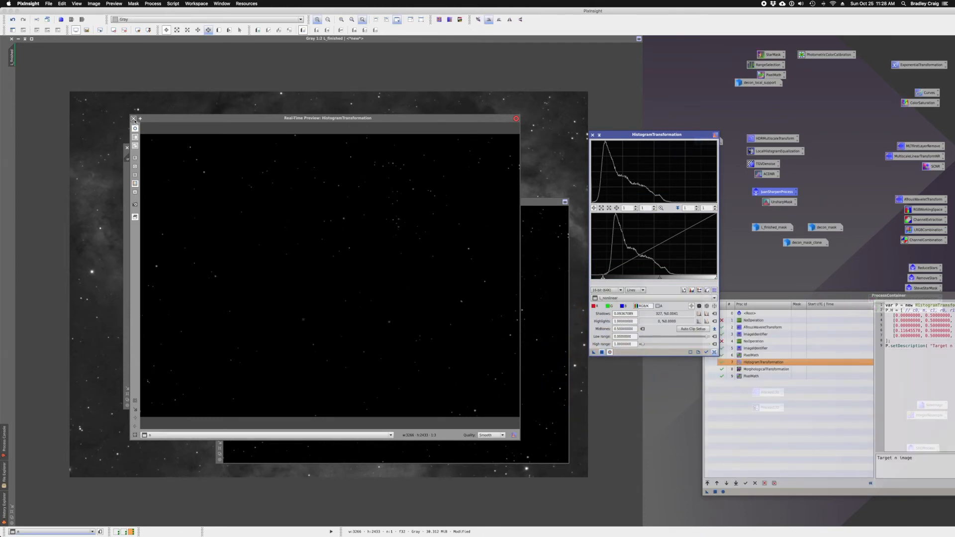
click(134, 119)
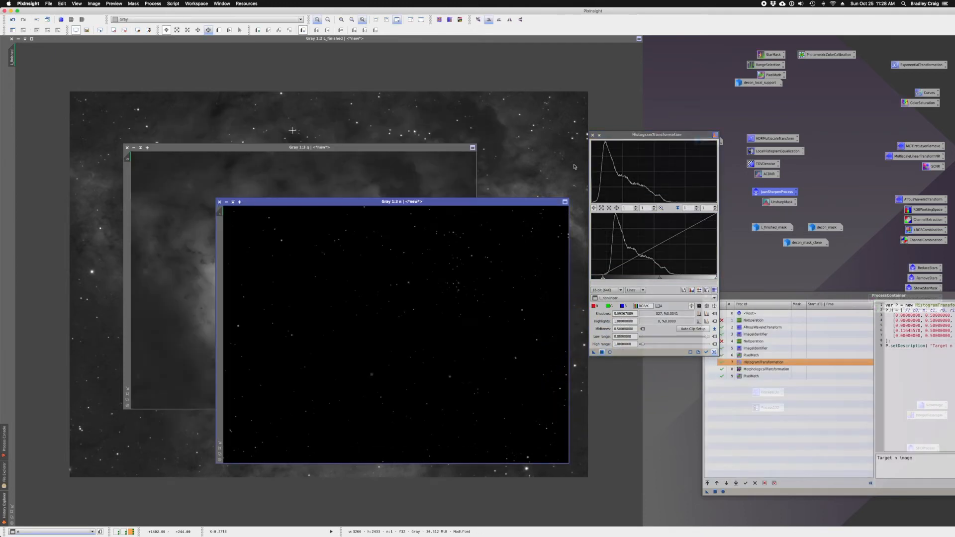
click(593, 135)
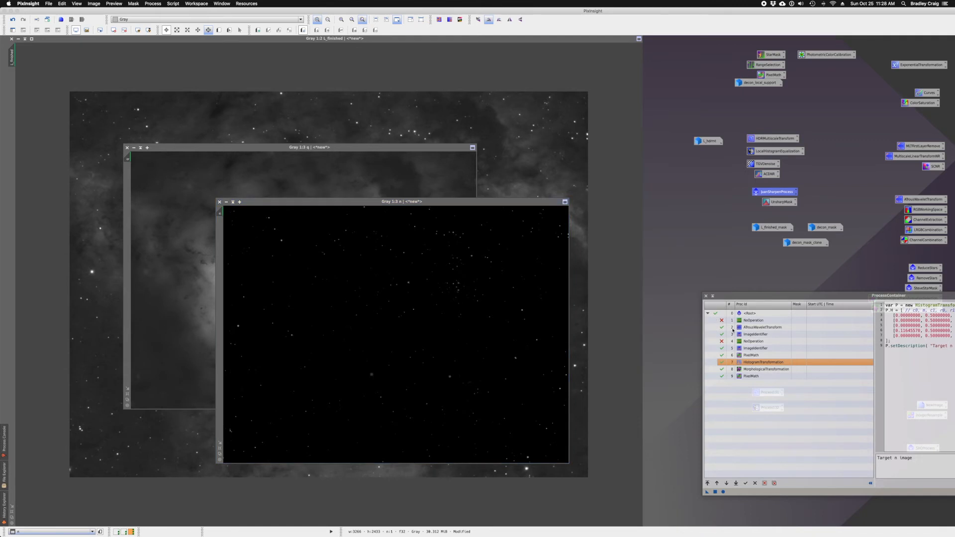
Step: Load the container's MorphologicalTransformation with the Dilation operator, apply it to image n, and close the tool
click(765, 369)
double_click(765, 371)
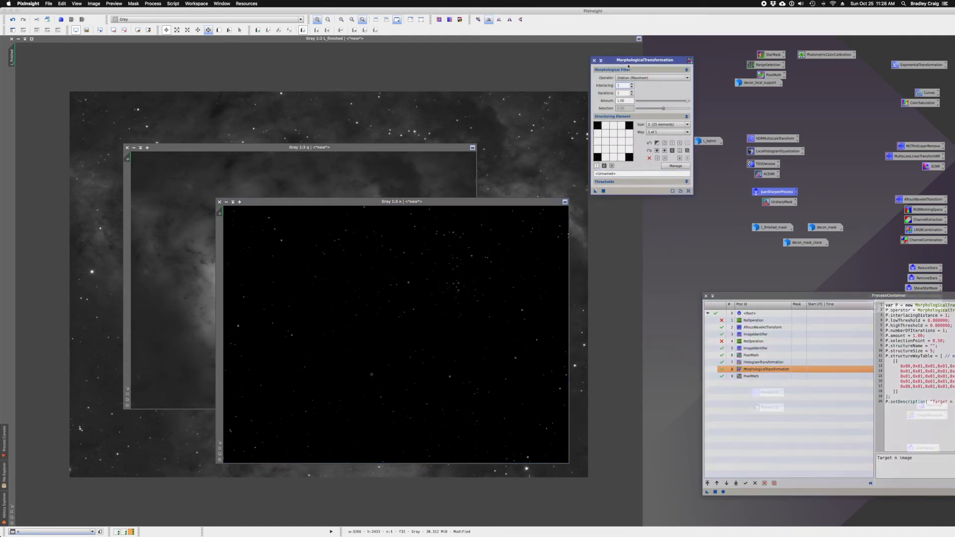
drag(627, 60, 662, 149)
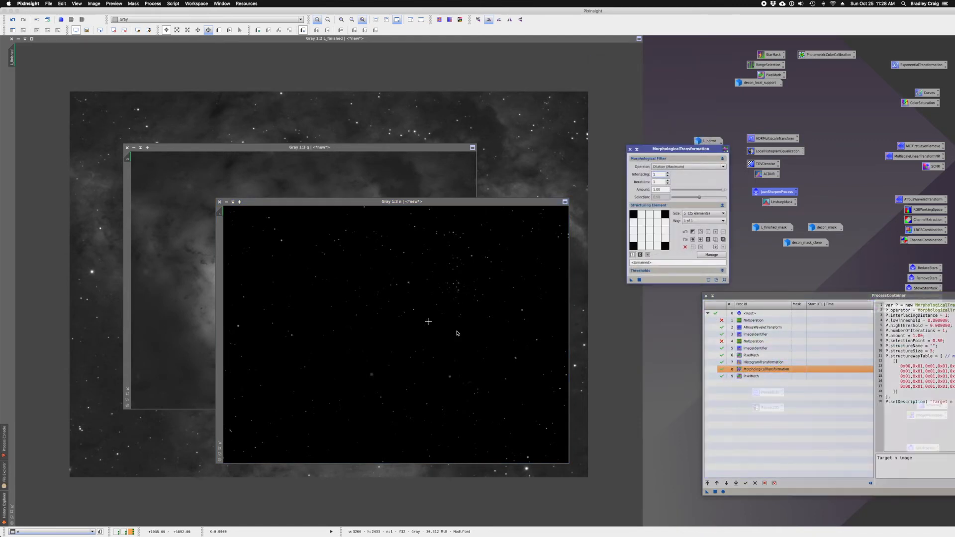
drag(631, 279, 478, 312)
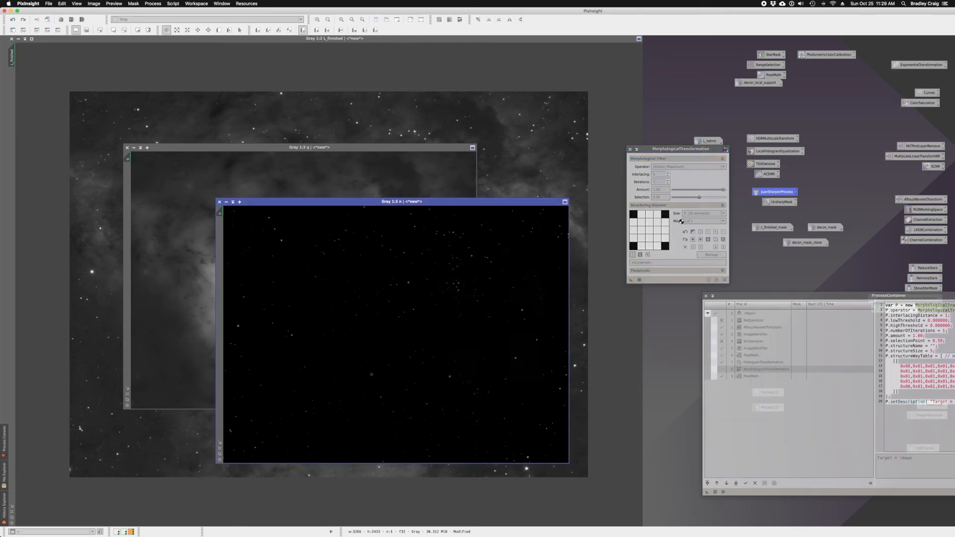
click(630, 150)
click(402, 154)
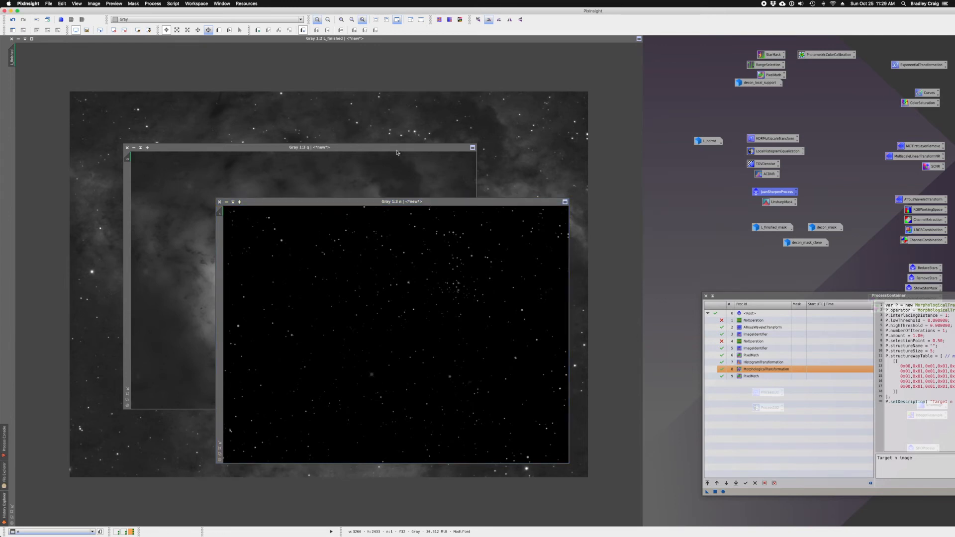
Step: Apply the container's last PixelMath step, q-n, to image q and close PixelMath
double_click(751, 376)
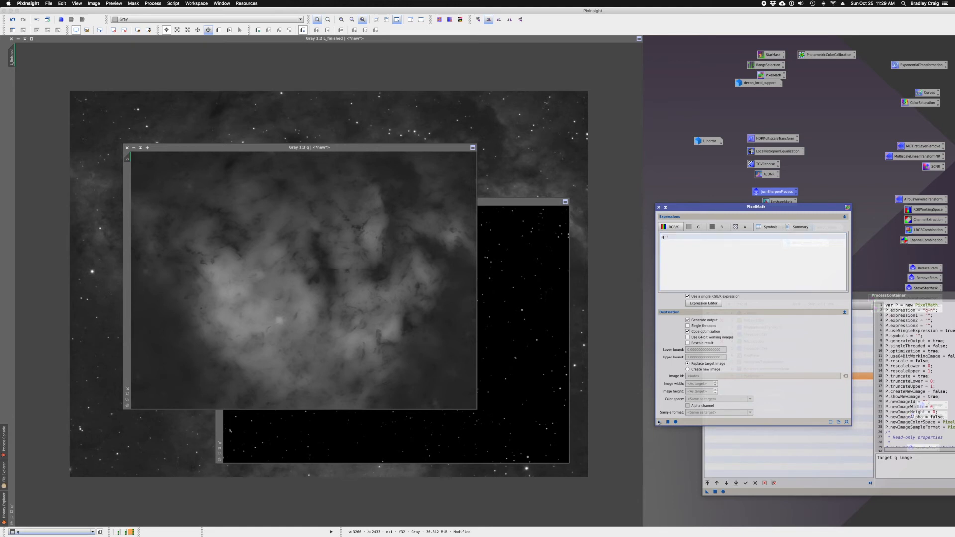
drag(284, 323, 280, 320)
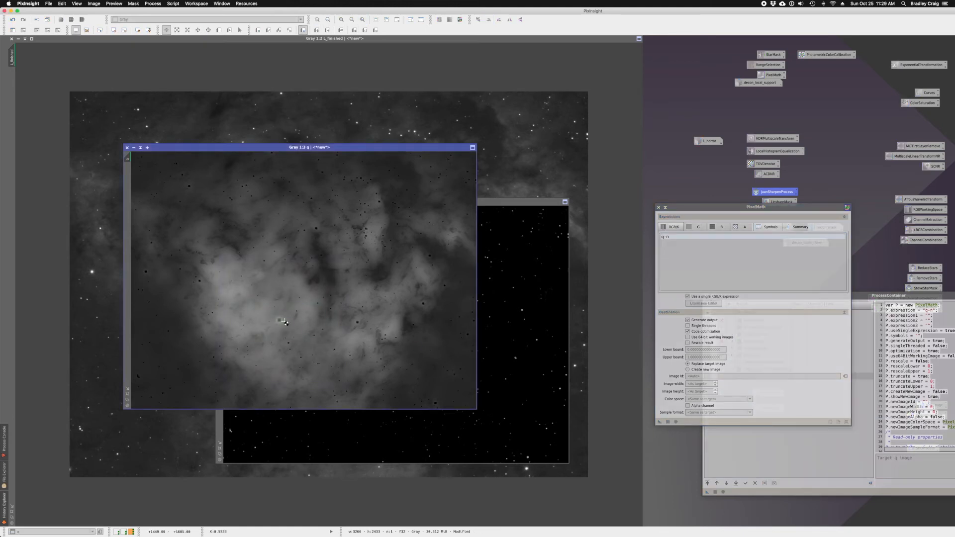
click(657, 210)
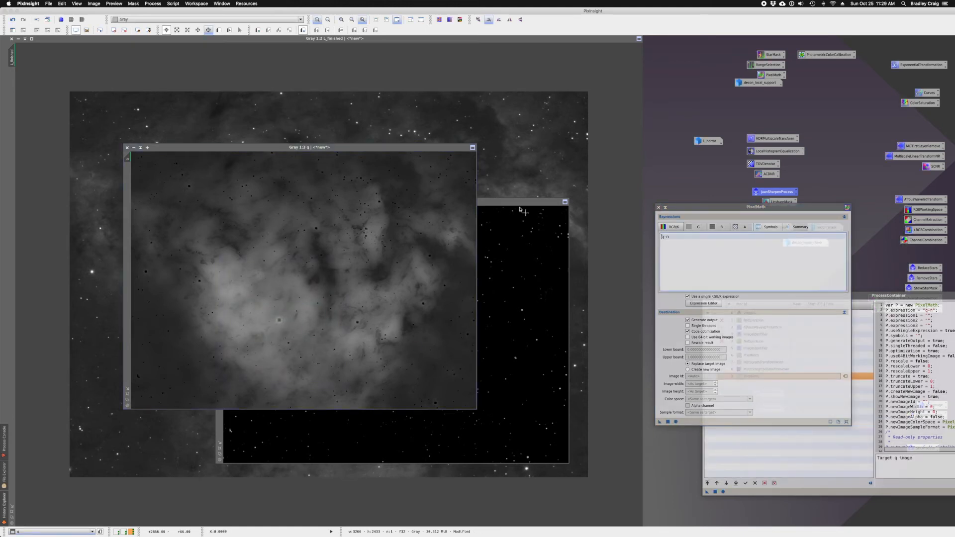
click(659, 207)
click(521, 207)
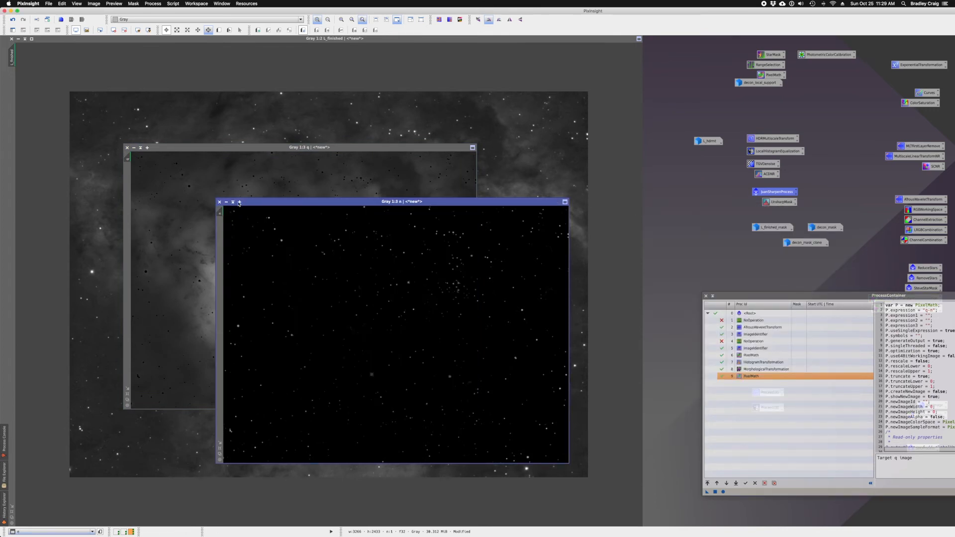
Step: Close image n without saving it and close the ProcessContainer
click(220, 202)
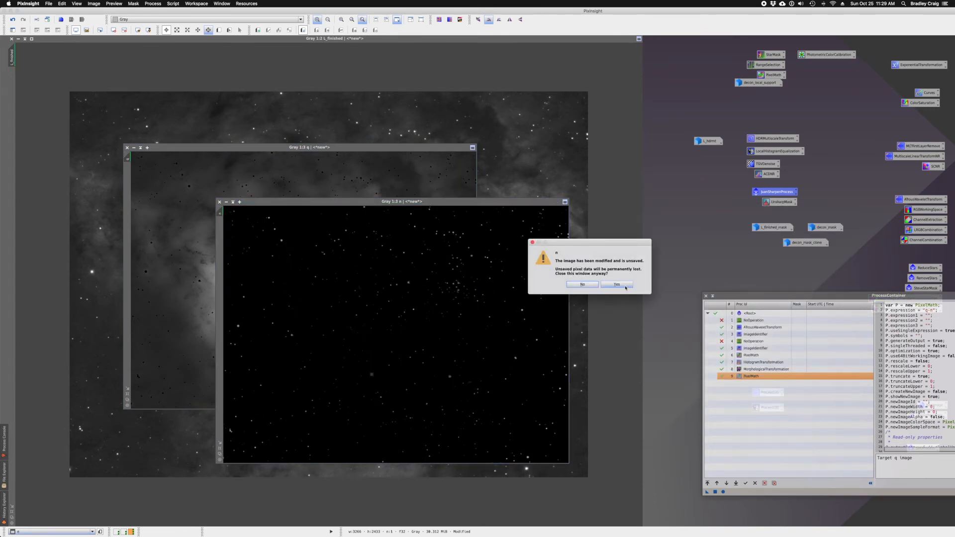
click(617, 285)
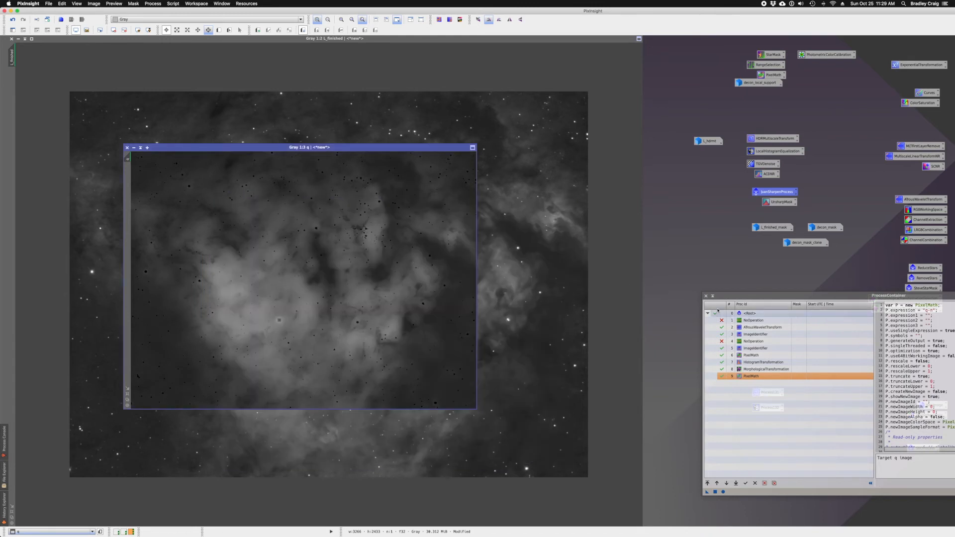
click(706, 296)
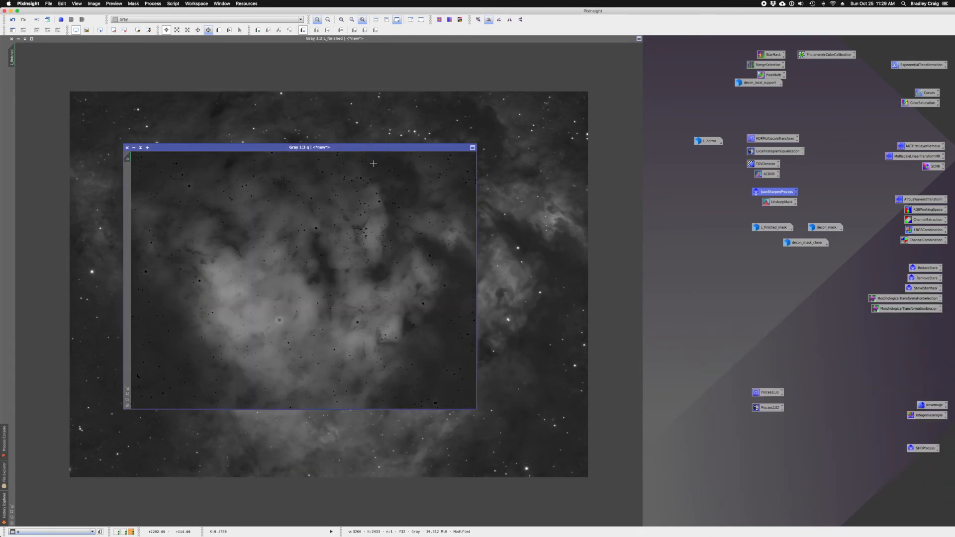
Step: Mask L_finished with image q, store q as an icon below the other mask icons, and check the mask overlay
drag(336, 151, 761, 260)
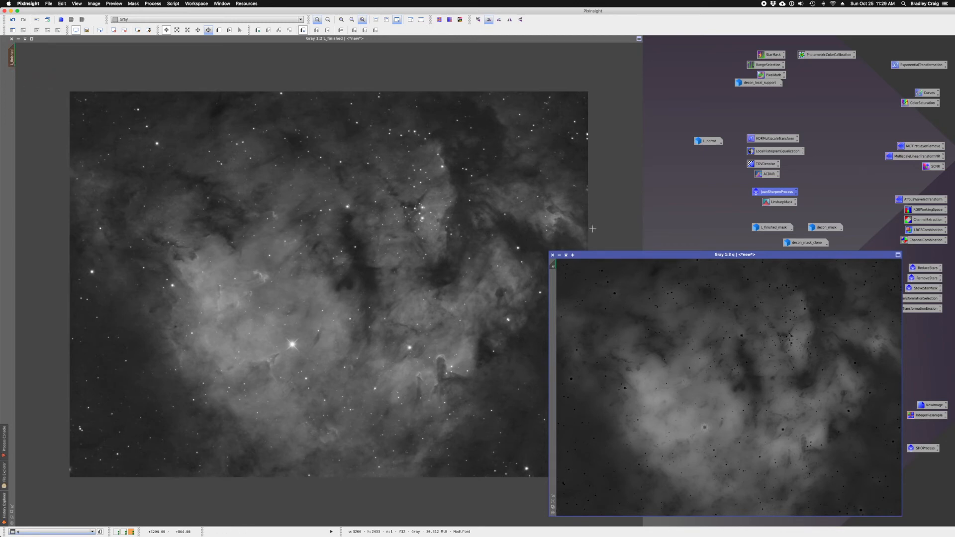
click(561, 257)
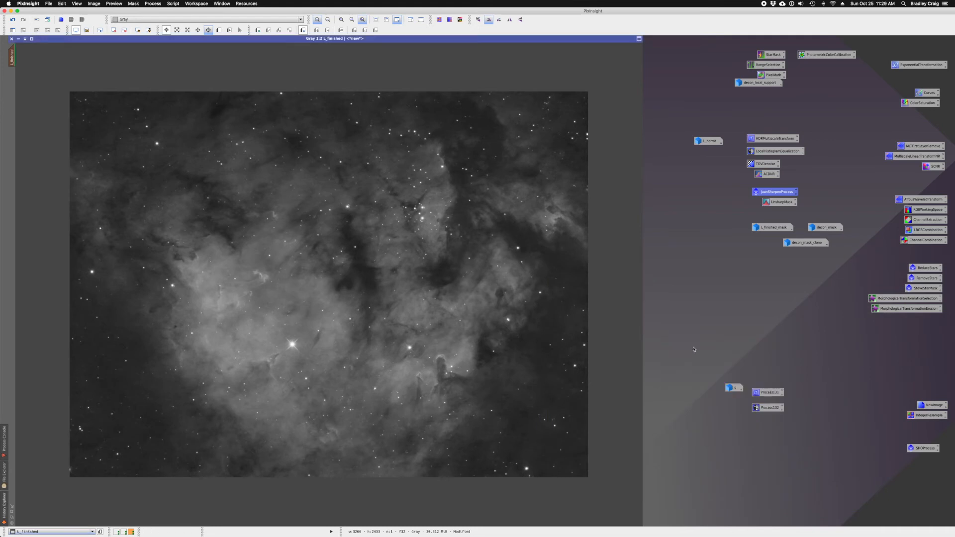
drag(731, 389, 767, 269)
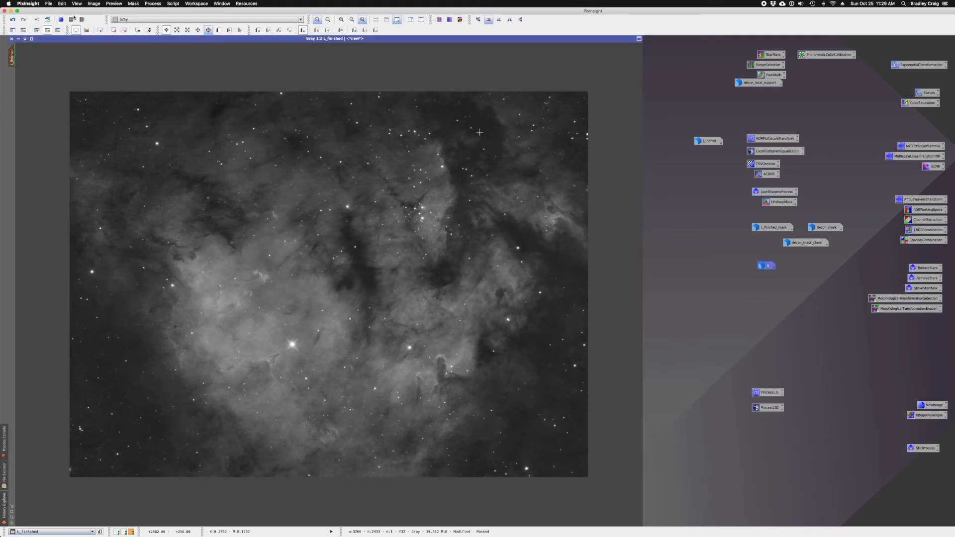
click(58, 31)
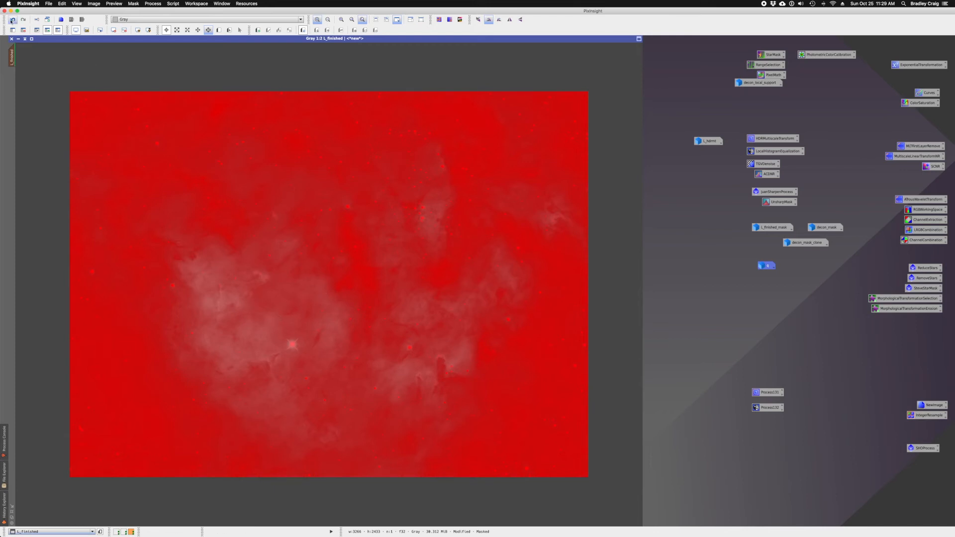
click(59, 30)
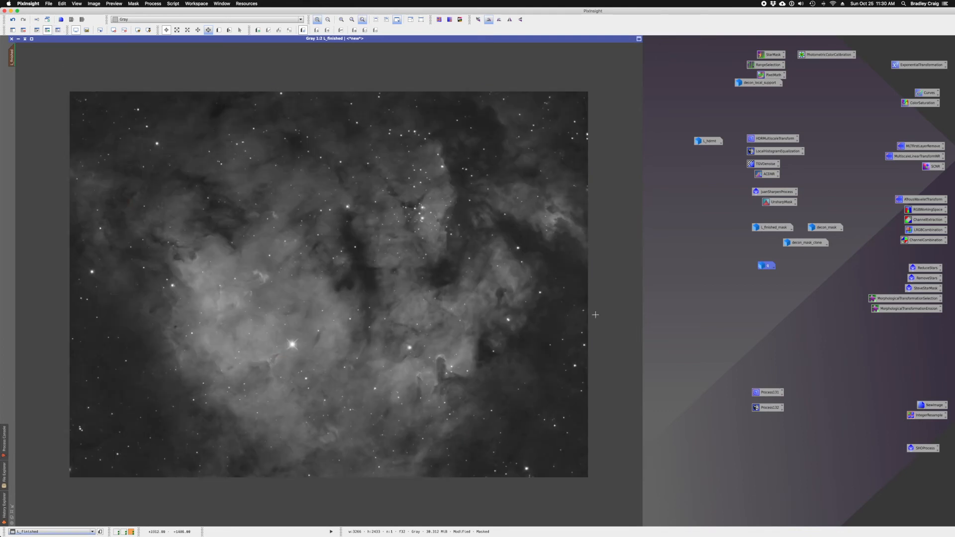
Step: Load the saved Curves process, reset its curve, and open an enlarged real-time preview of L_finished
double_click(925, 95)
click(829, 413)
click(676, 389)
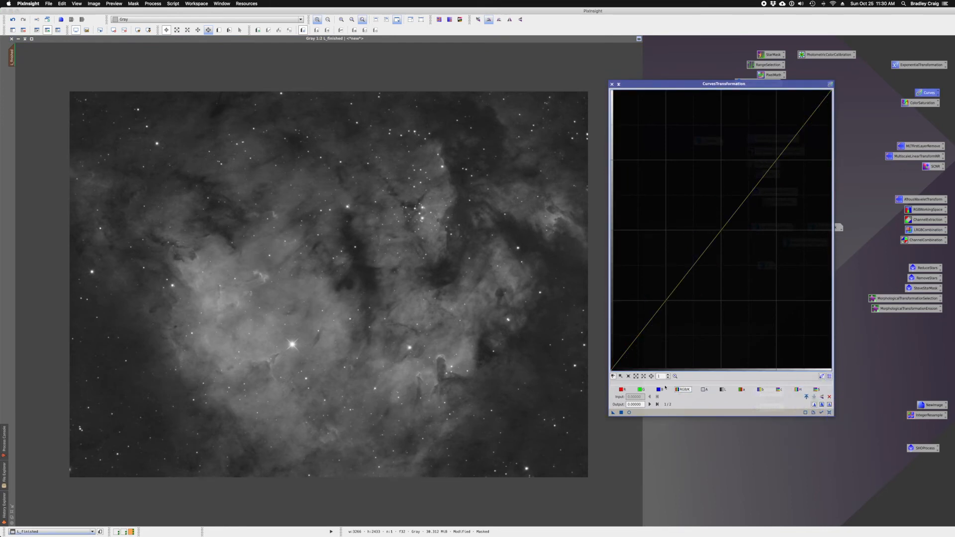
click(629, 413)
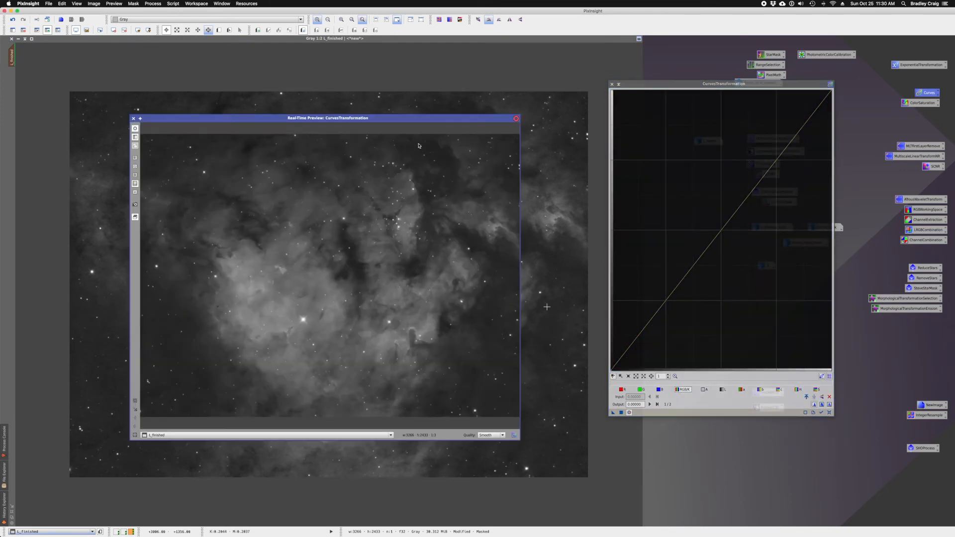
drag(409, 121, 375, 102)
double_click(376, 102)
Step: Shape an RGB/K S-curve with a shadow point near 0.25 in, 0.16 out and a highlight point near 0.74 in, 0.85 out
drag(666, 302, 666, 326)
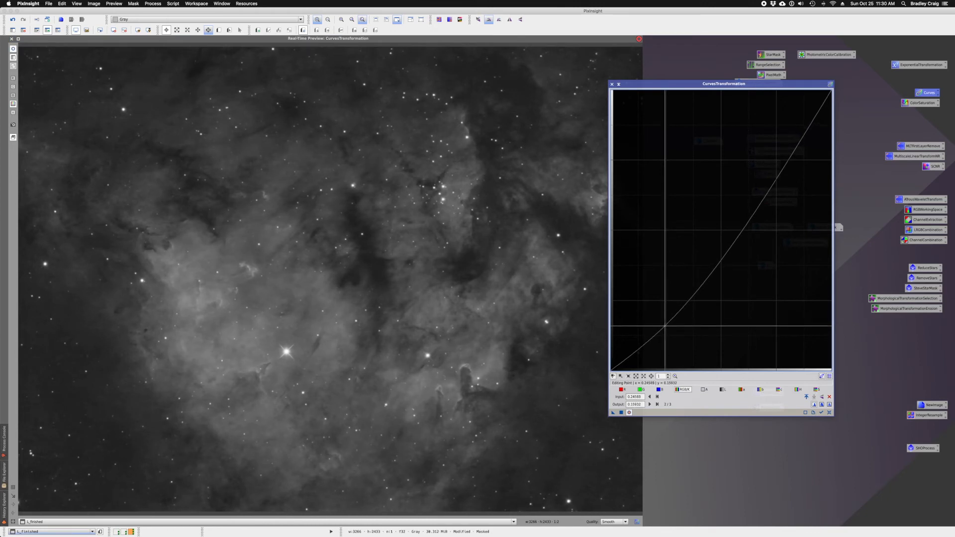
drag(776, 177, 775, 131)
drag(696, 88, 769, 72)
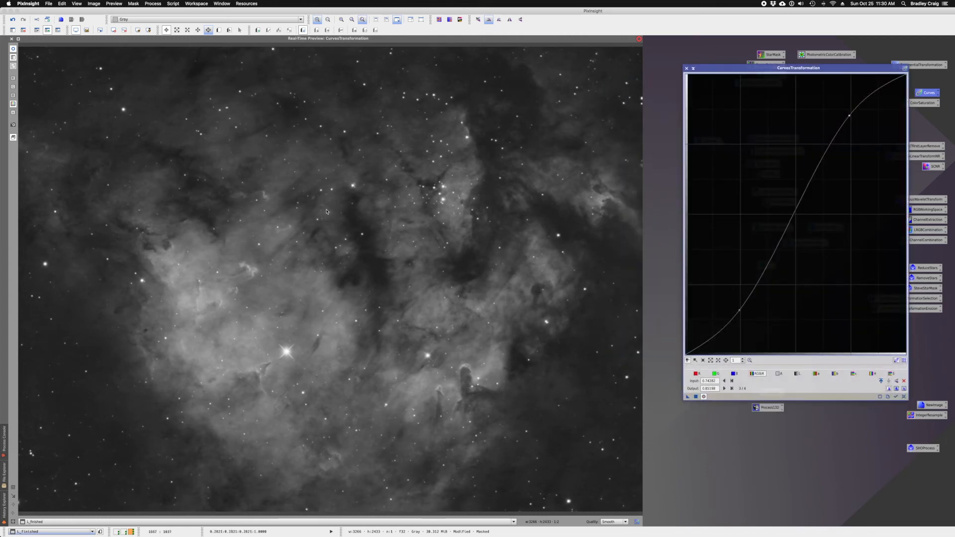
Step: Compare the curves preview with the mask disabled and enabled, and with the curve adjustment off and on
click(48, 30)
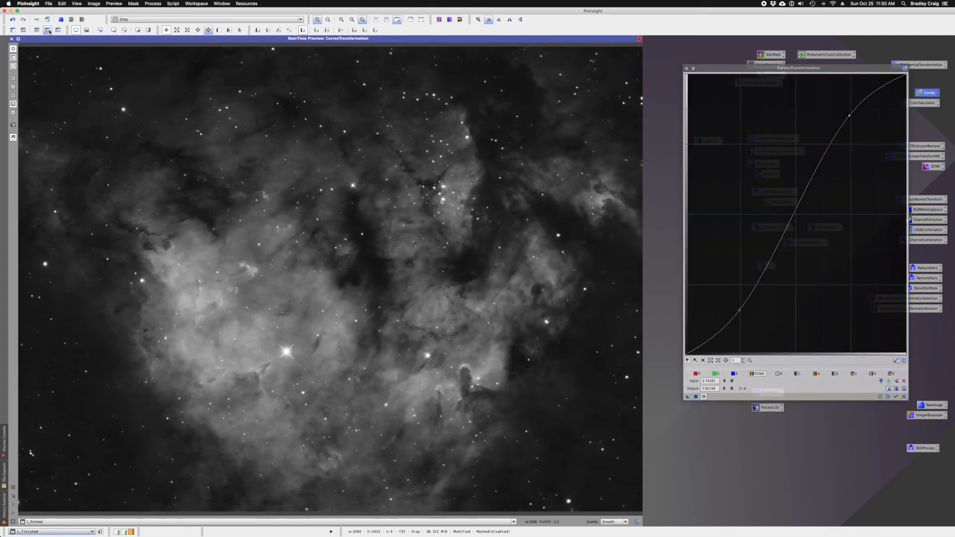
click(48, 30)
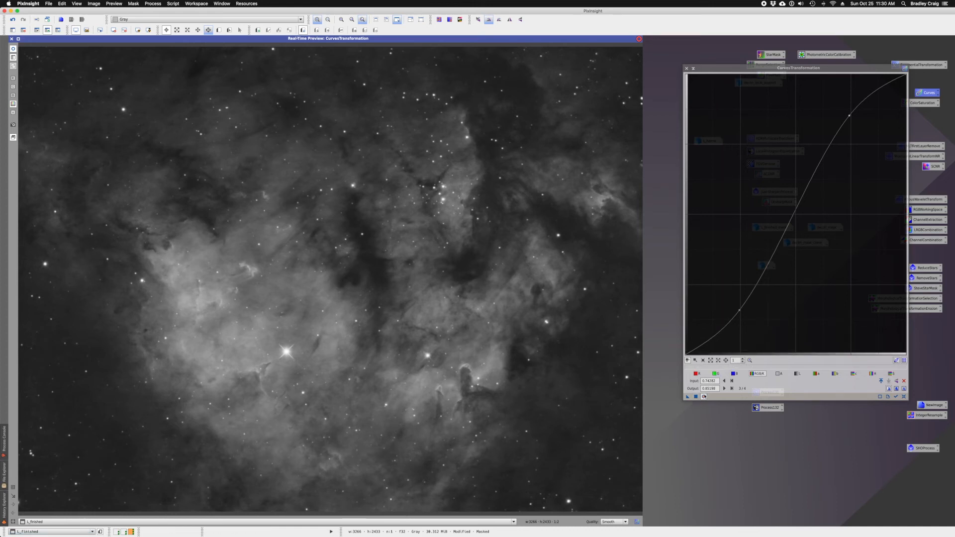
click(704, 397)
click(704, 397)
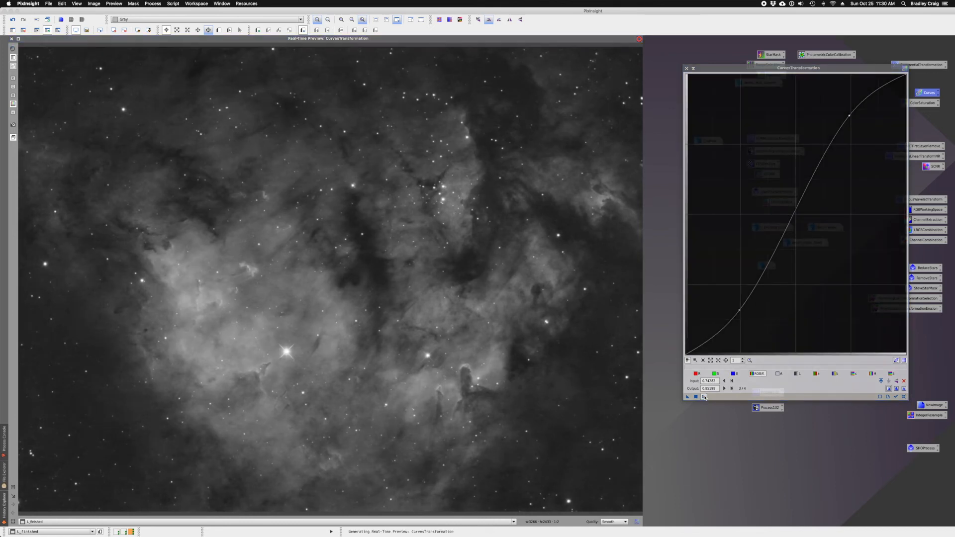
click(704, 397)
click(704, 397)
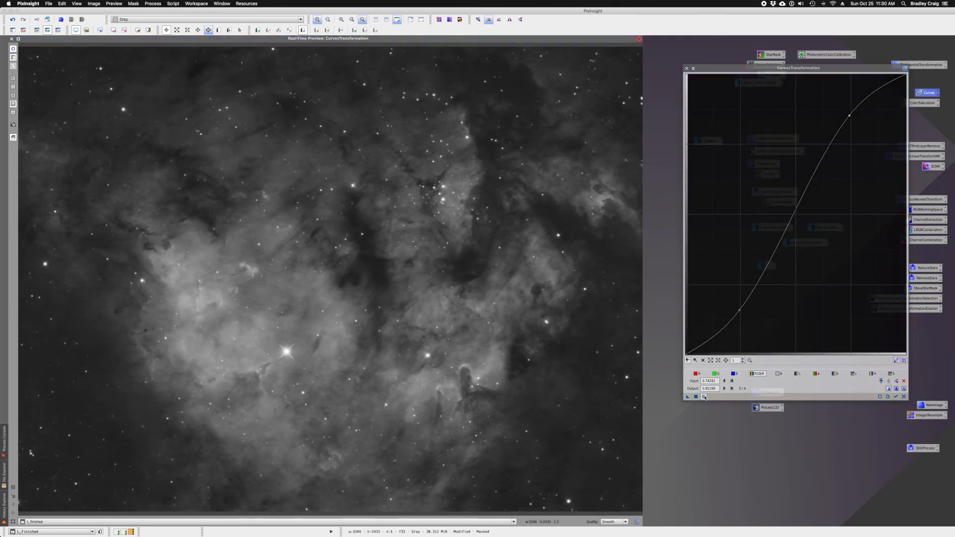
click(705, 397)
click(704, 397)
click(704, 397)
click(705, 397)
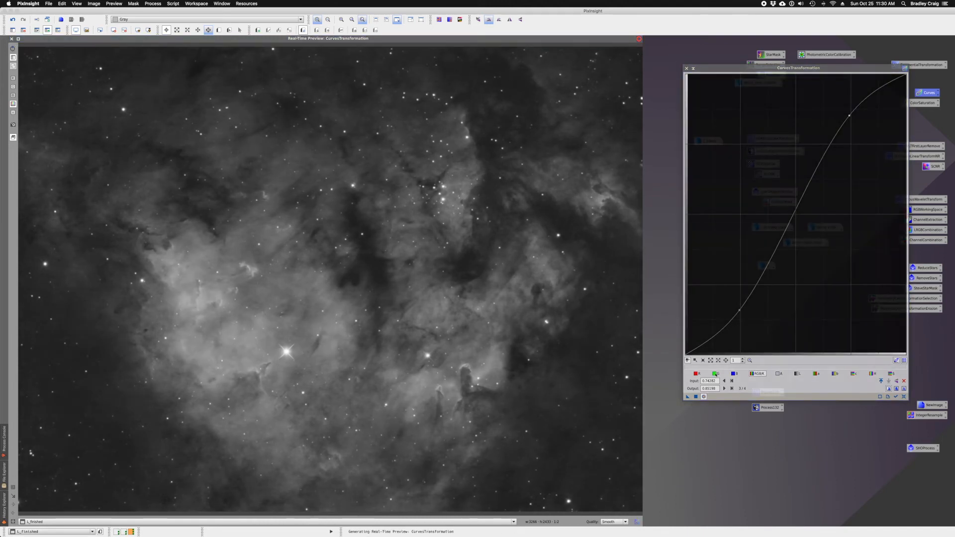
Step: Nudge the shadow point to about 0.254 input and 0.162 output, apply the curve to L_finished, and close the preview and CurvesTransformation
click(741, 309)
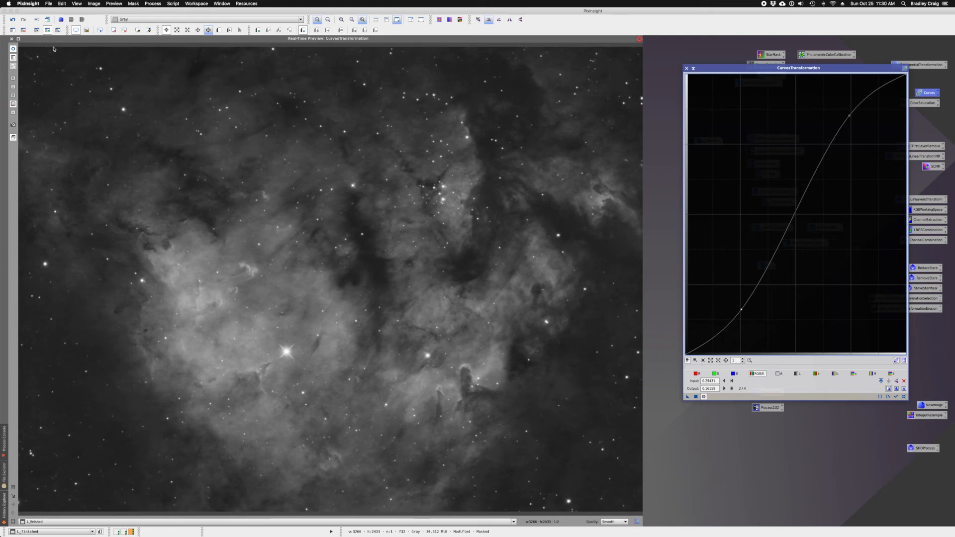
click(4, 46)
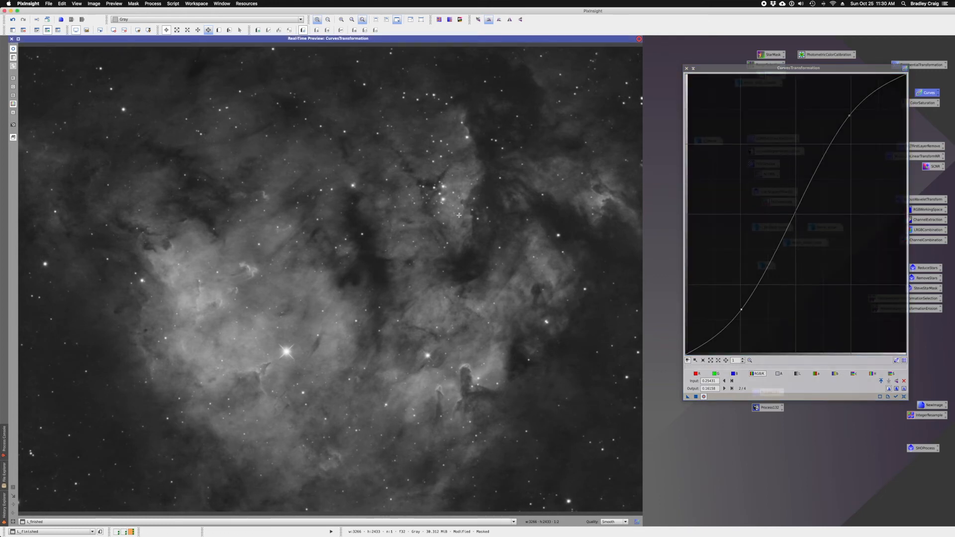
click(11, 38)
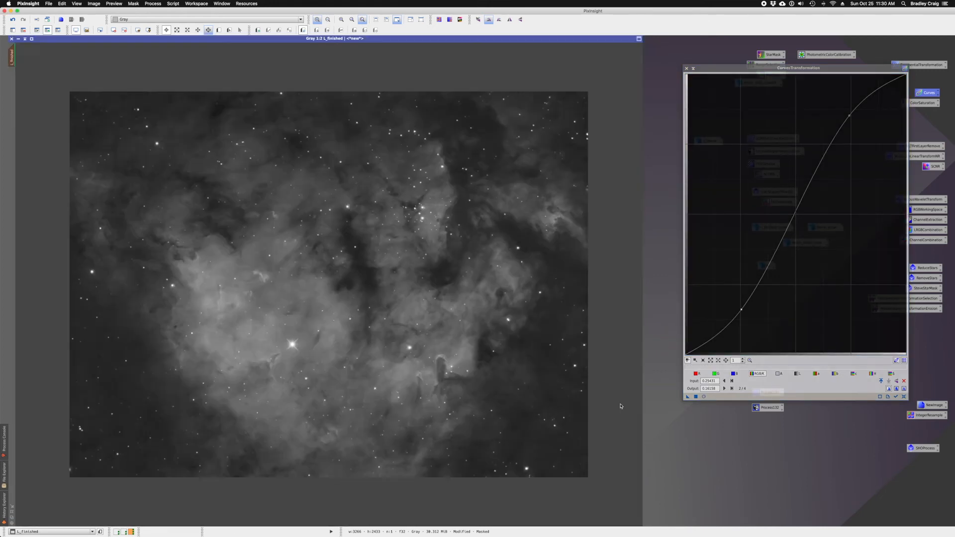
click(695, 397)
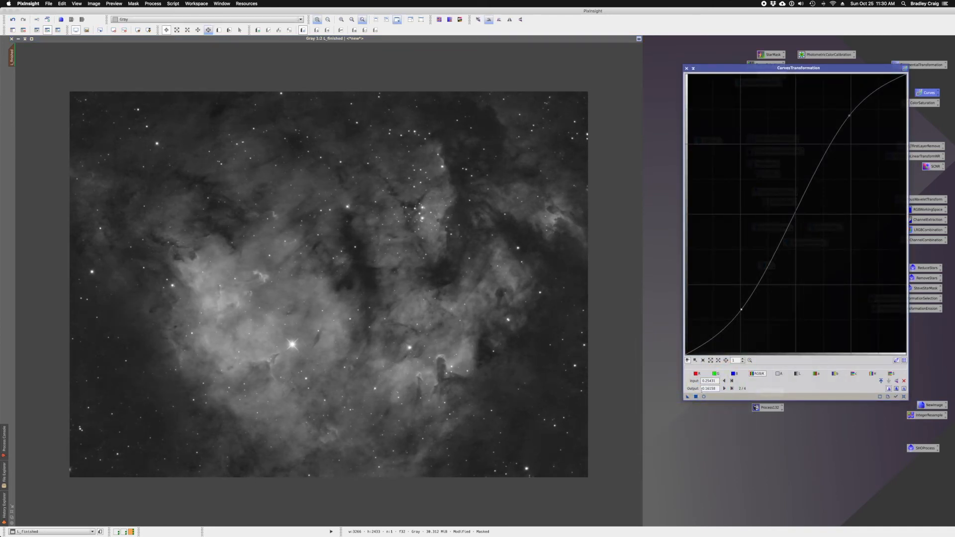
click(686, 69)
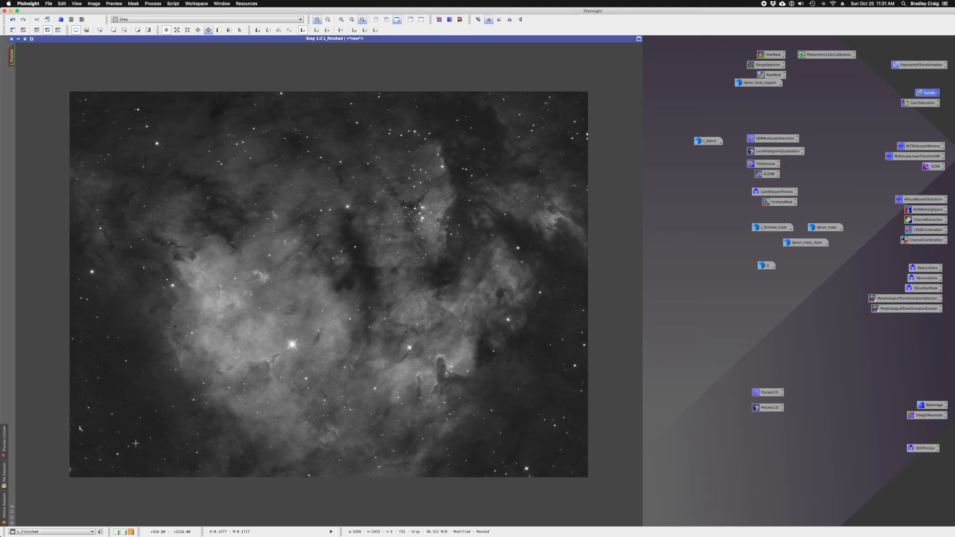
Step: Load the saved UnsharpMask process and enable deringing with dark set to 0.01 and bright raised to 0.0025
double_click(777, 203)
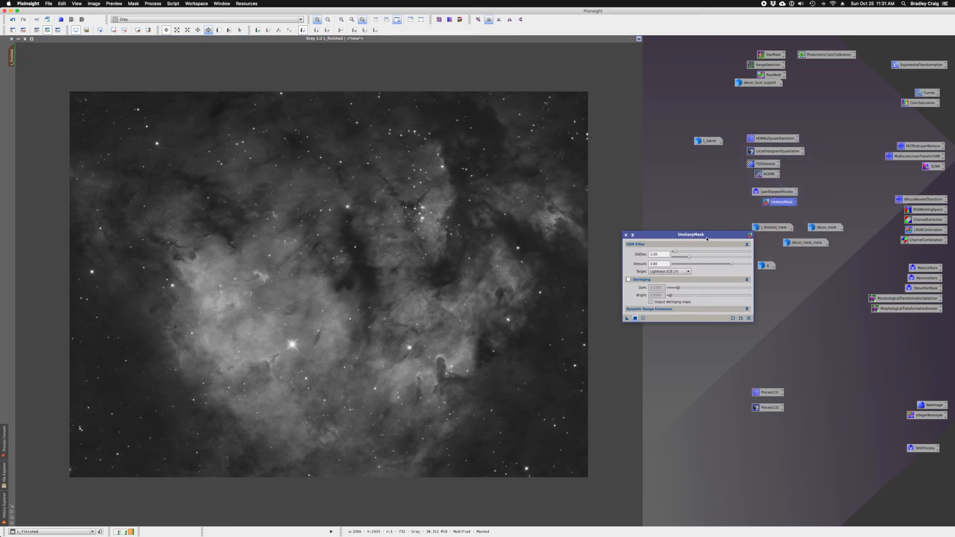
drag(707, 239, 752, 255)
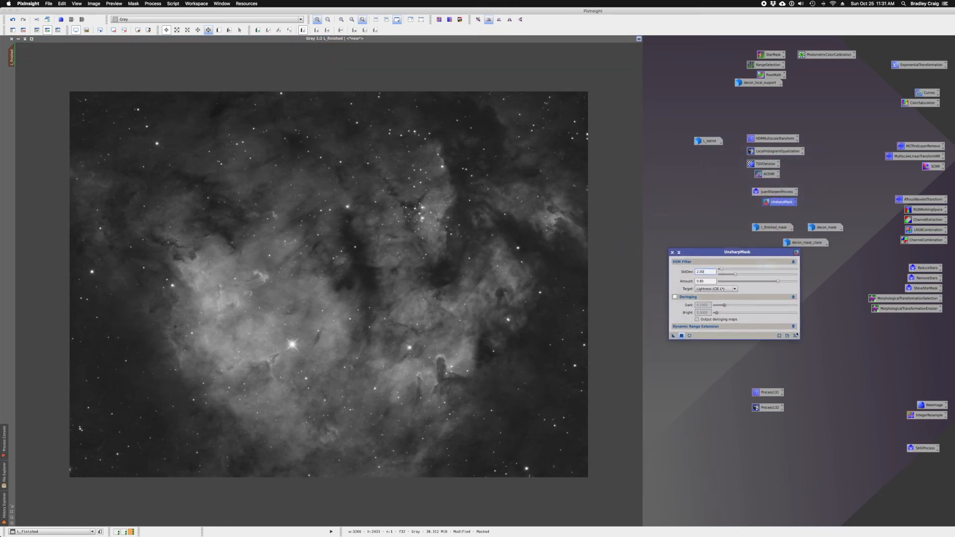
click(675, 298)
drag(702, 305, 720, 308)
text(01)
key(Tab)
key(Right)
Step: Open an enlarged real-time preview of UnsharpMask on L_finished and compare the image with the sharpening off and on
click(690, 336)
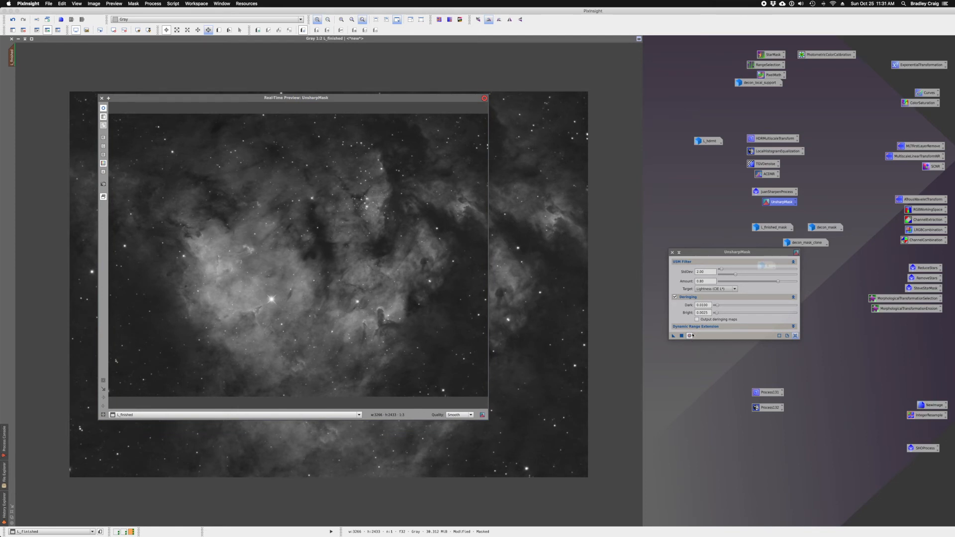
double_click(428, 101)
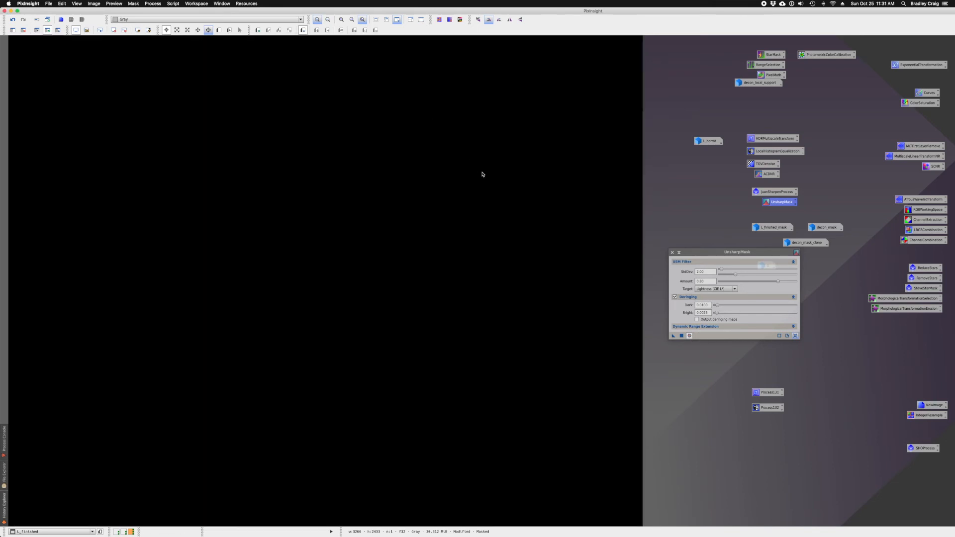
click(690, 337)
click(690, 337)
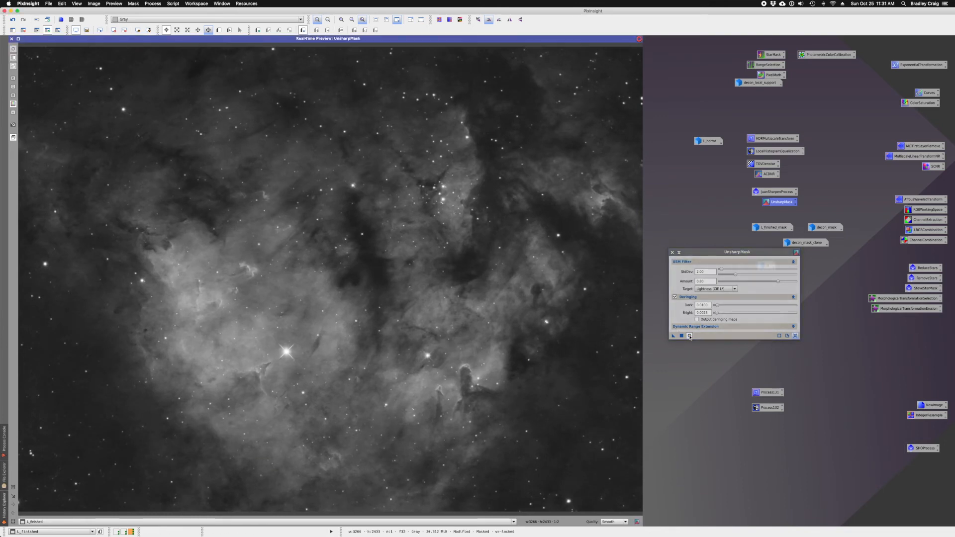
Step: Compare the UnsharpMask preview with the sharpening off and on, and with the mask disabled and enabled
click(690, 337)
click(690, 337)
click(690, 337)
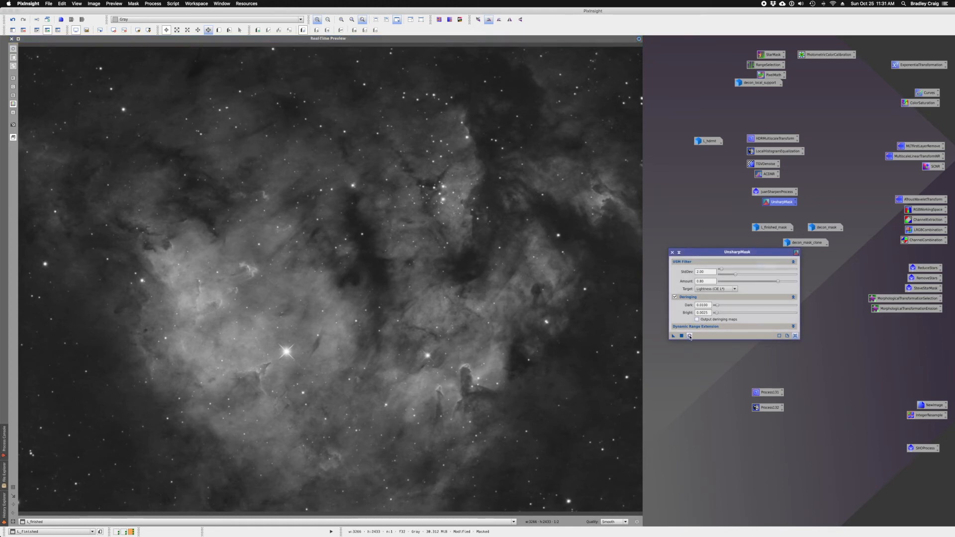
click(689, 337)
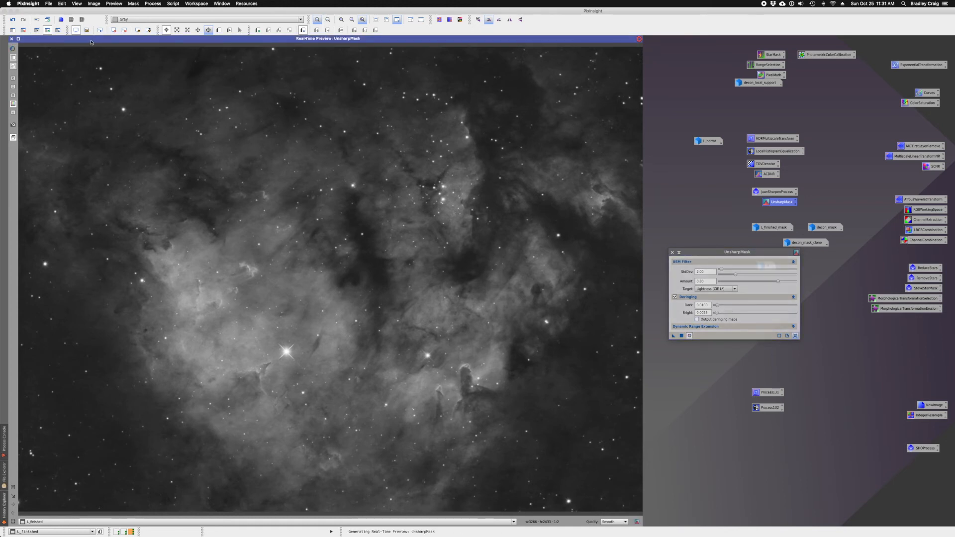
click(48, 31)
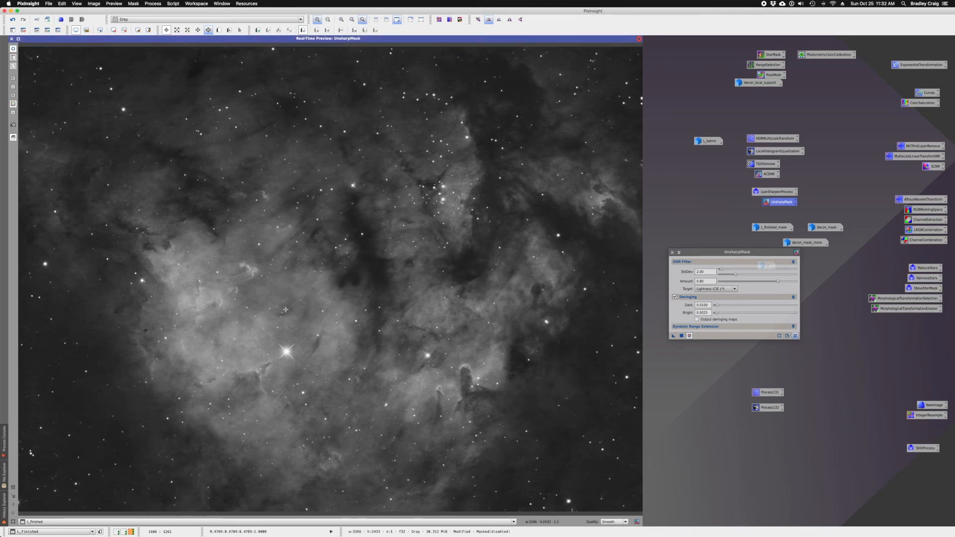
click(47, 30)
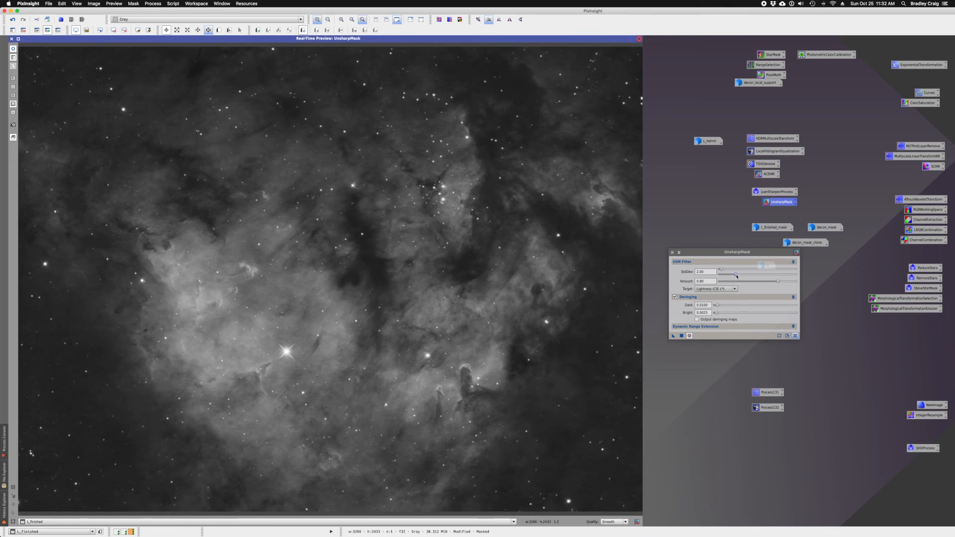
Step: Raise the UnsharpMask StdDev to about 3.5 and compare the preview with the sharpening off and on
click(737, 275)
drag(737, 277, 748, 278)
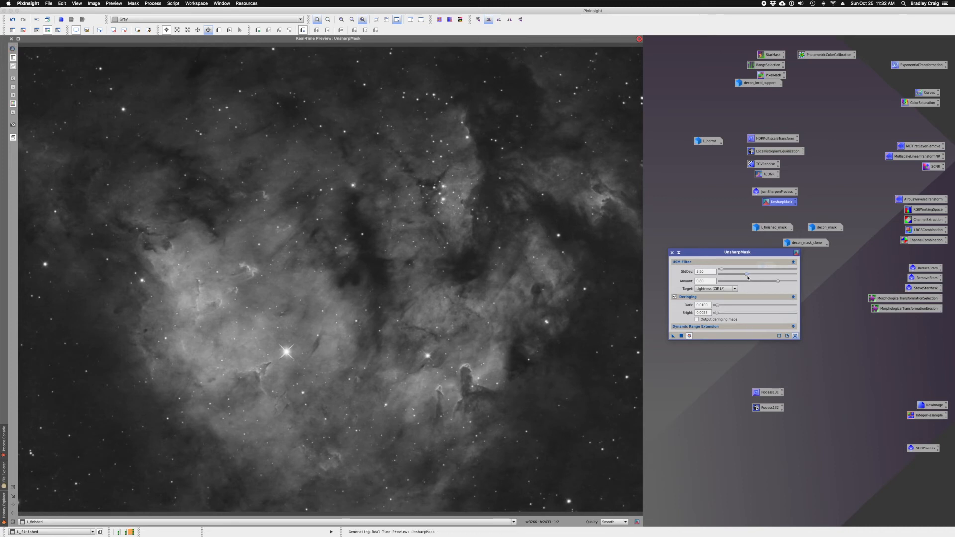
click(690, 337)
click(690, 337)
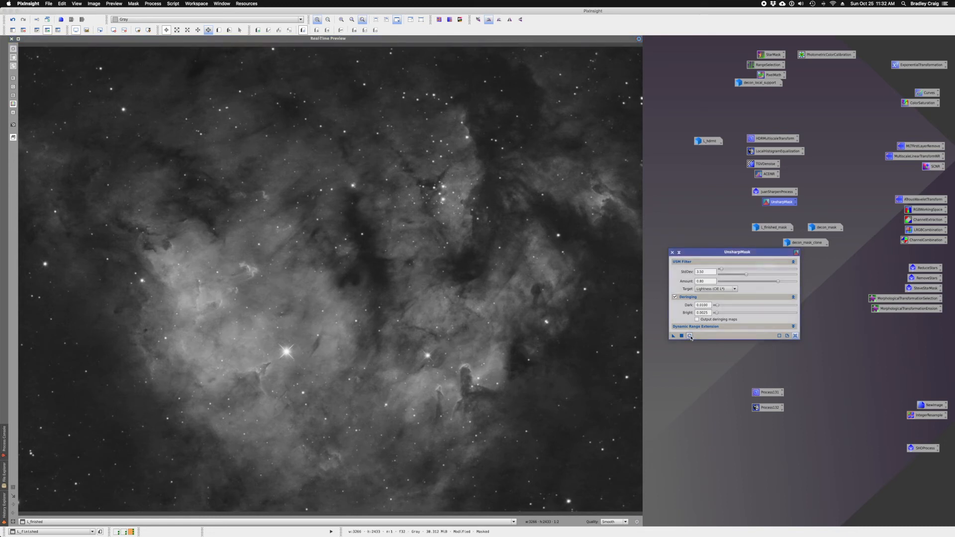
click(690, 337)
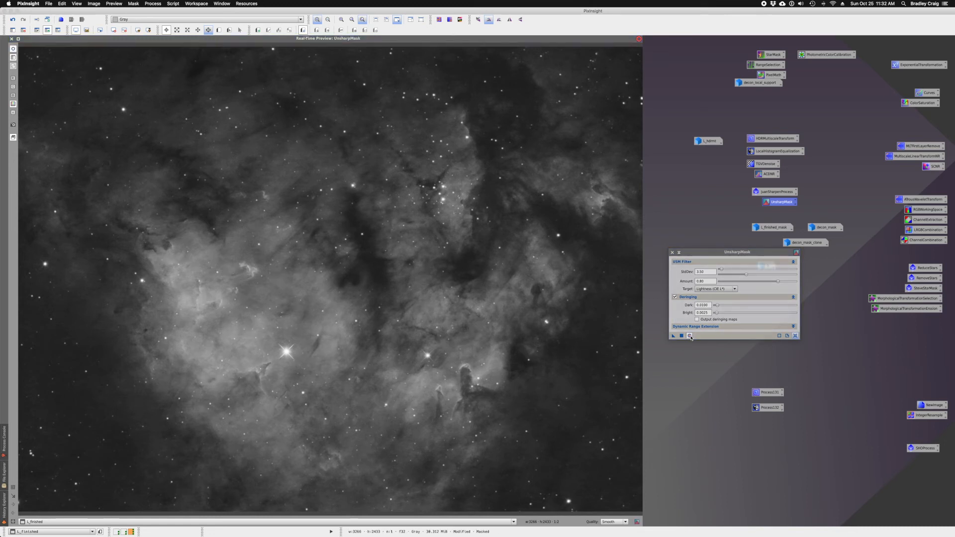
click(690, 337)
click(690, 336)
Step: Lower the UnsharpMask amount to 0.60 and compare the preview with the sharpening off and on
drag(779, 282, 768, 283)
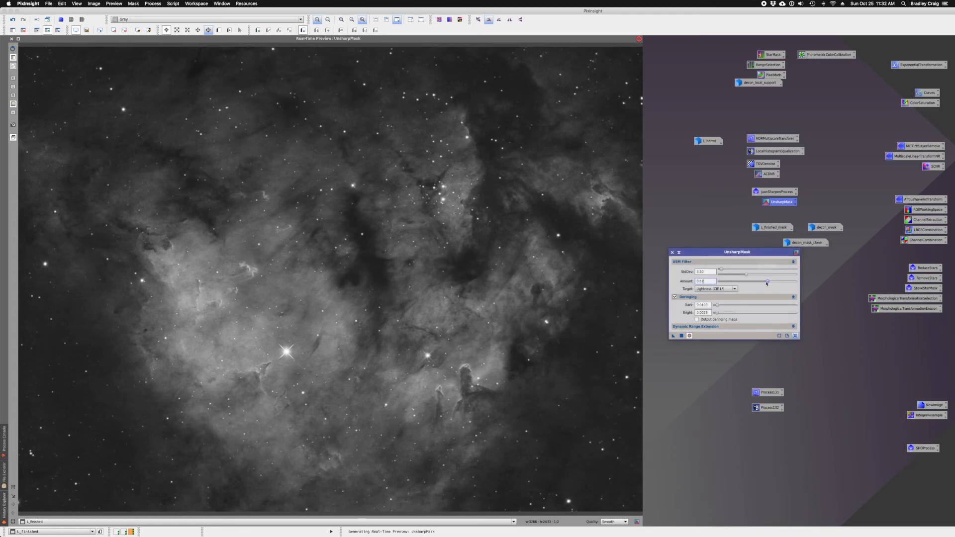
drag(765, 284, 761, 284)
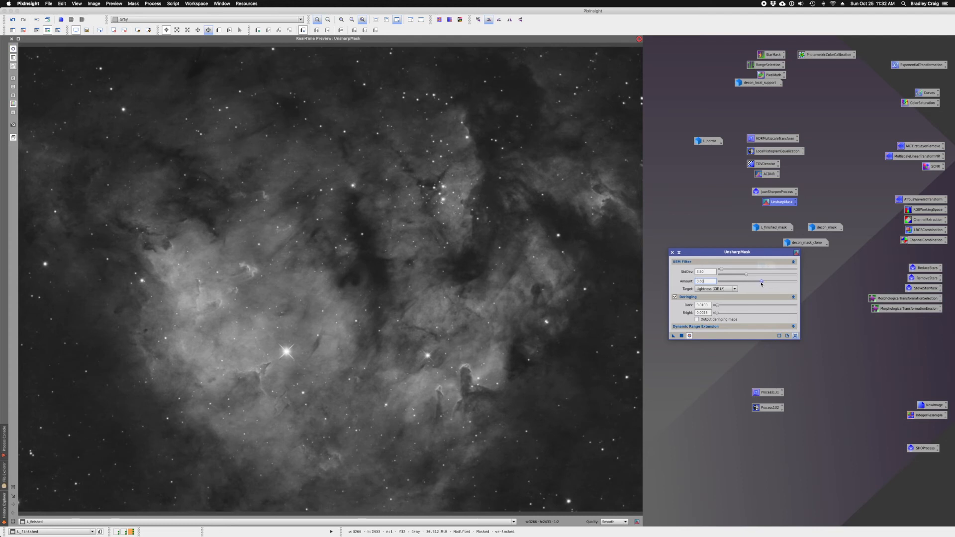
click(690, 336)
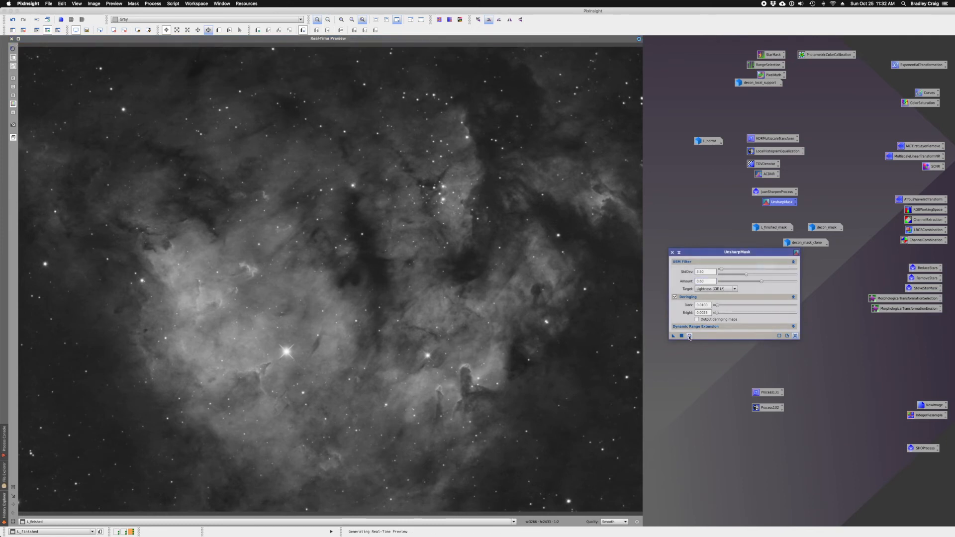
click(690, 336)
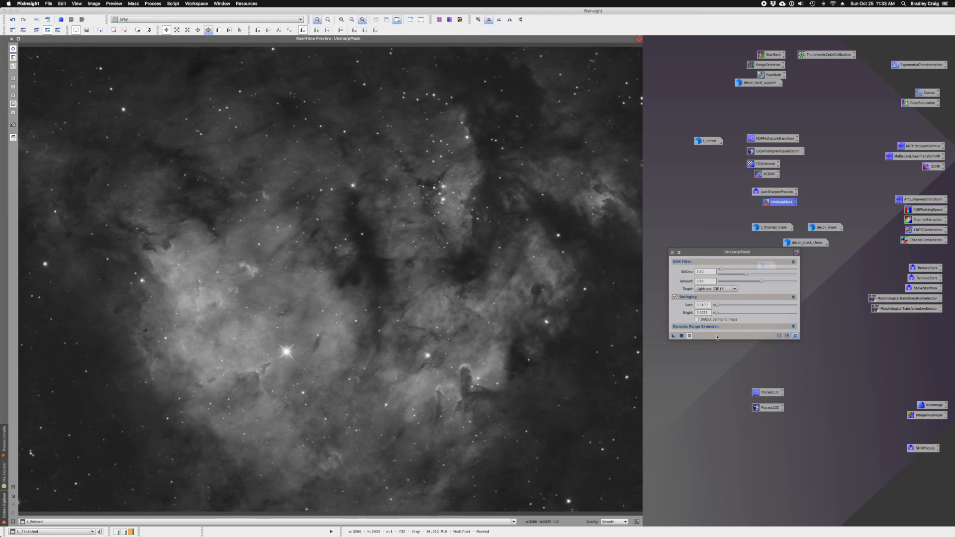
click(690, 336)
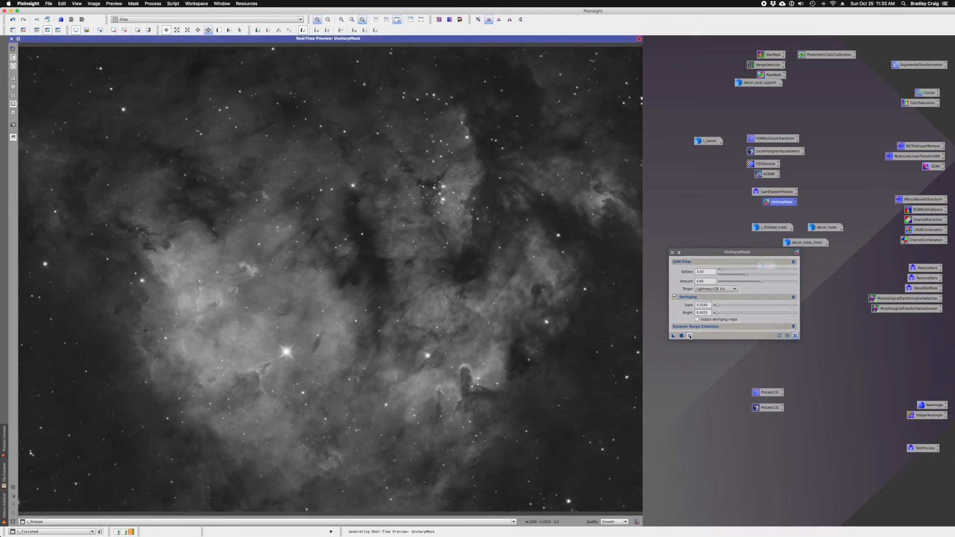
click(690, 337)
click(690, 337)
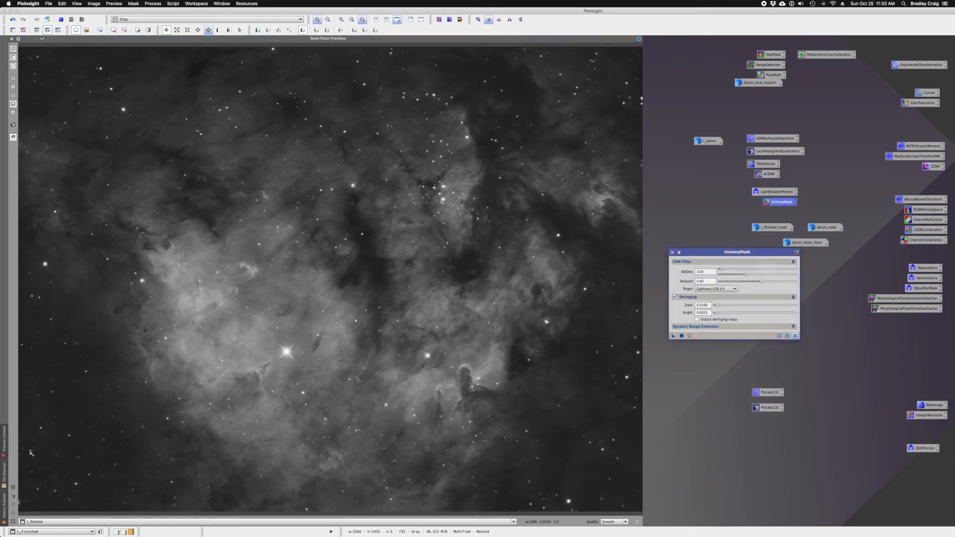
Step: Close the real-time preview, apply UnsharpMask to L_finished, and close the process window
click(12, 39)
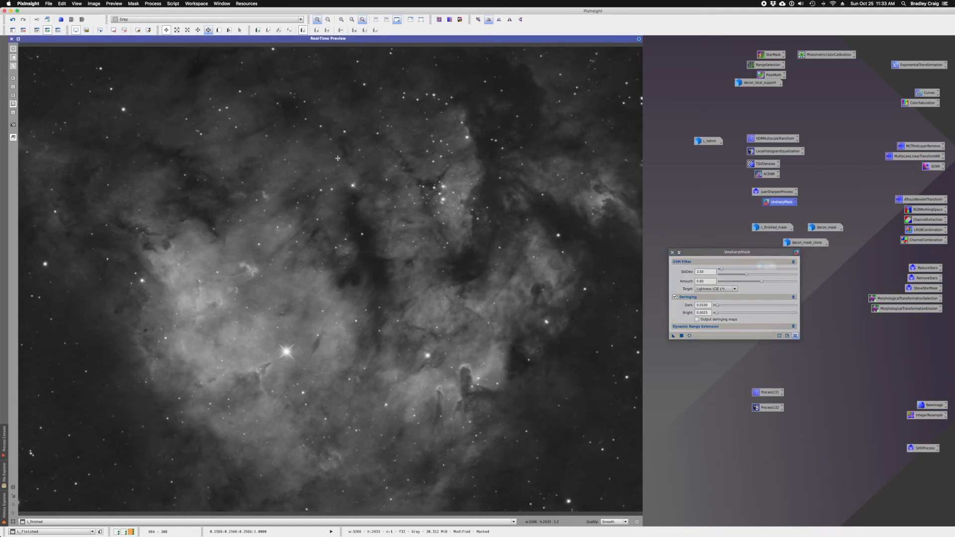
click(12, 39)
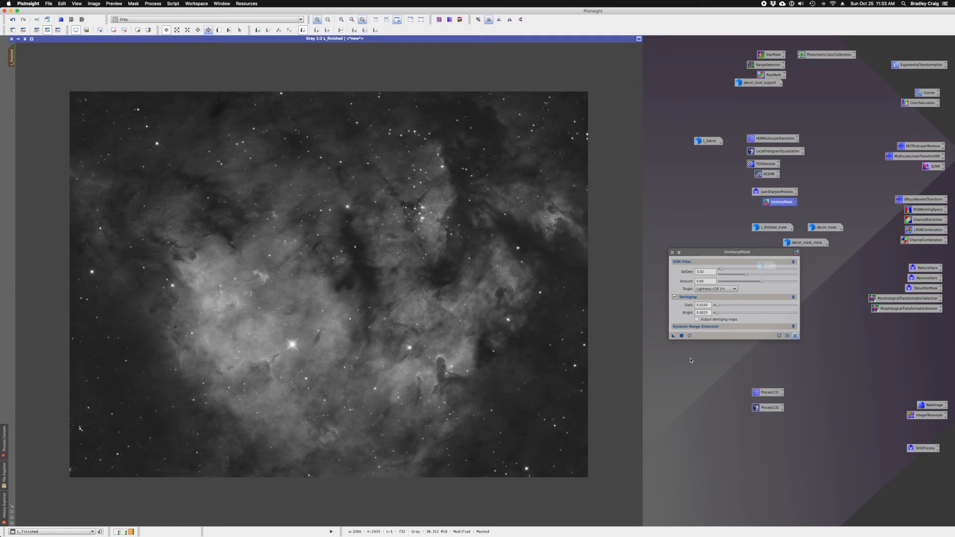
drag(673, 337, 544, 312)
click(673, 252)
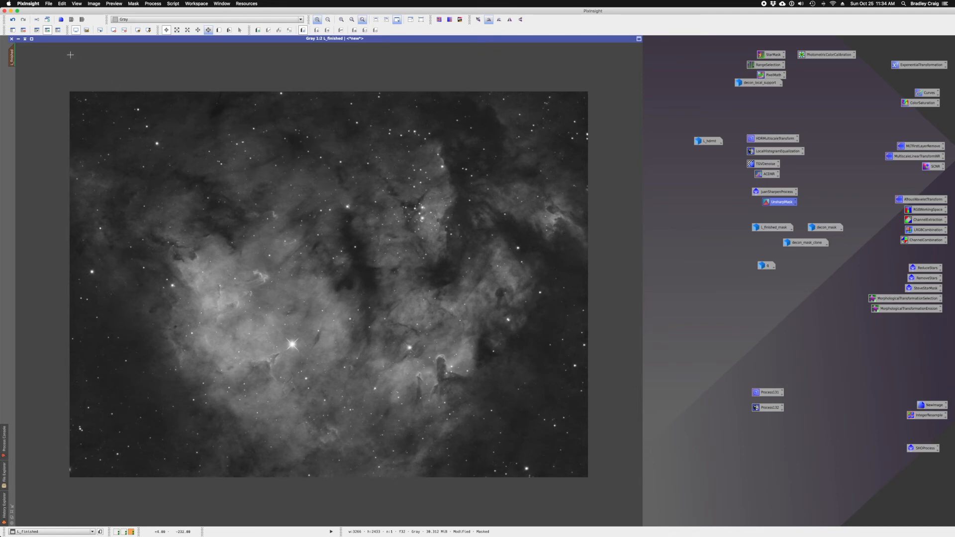
Step: Remove the mask from L_finished and save the project under its existing file with the current options
click(24, 30)
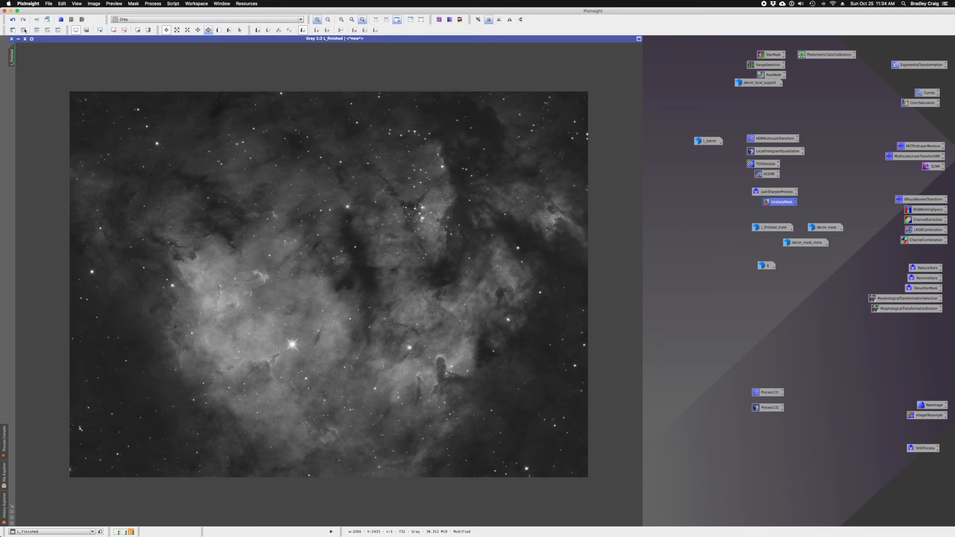
click(49, 3)
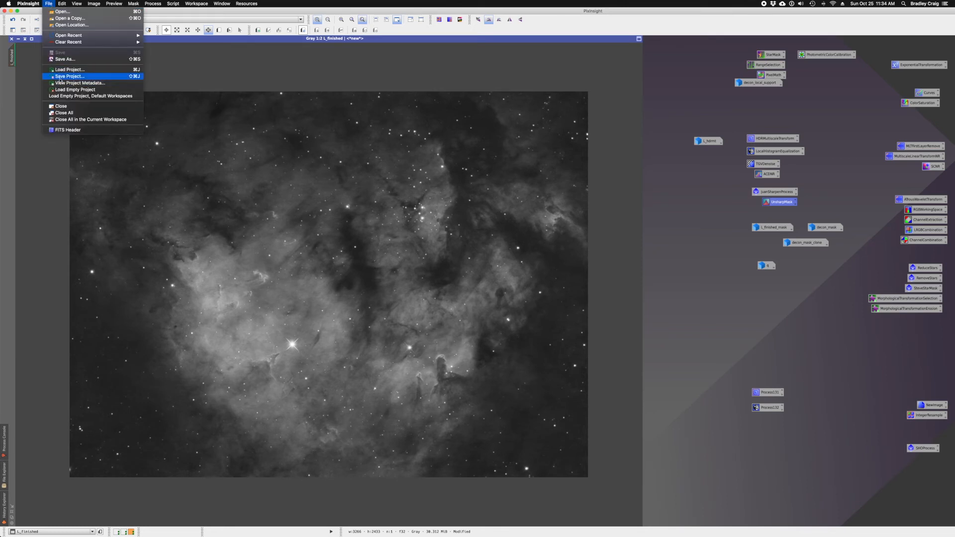
click(60, 78)
click(603, 391)
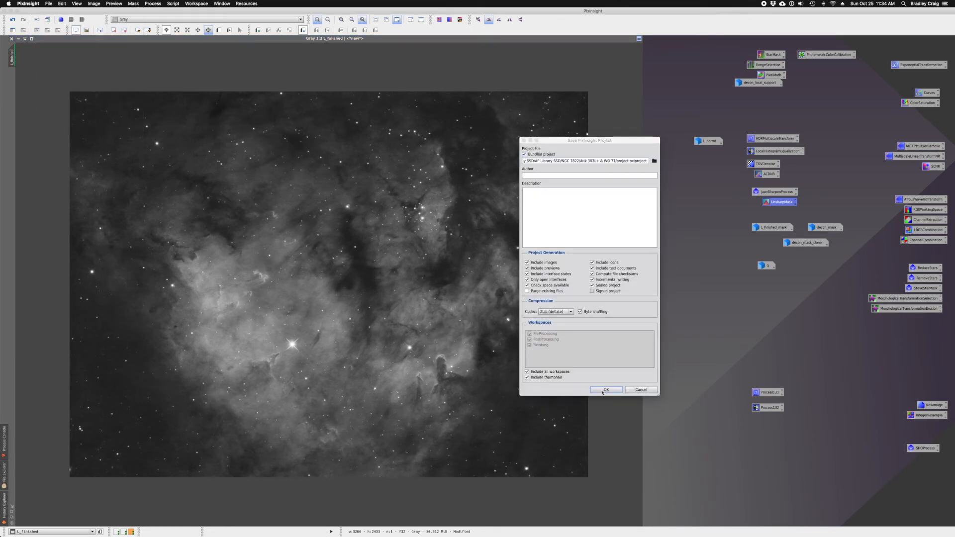
click(616, 281)
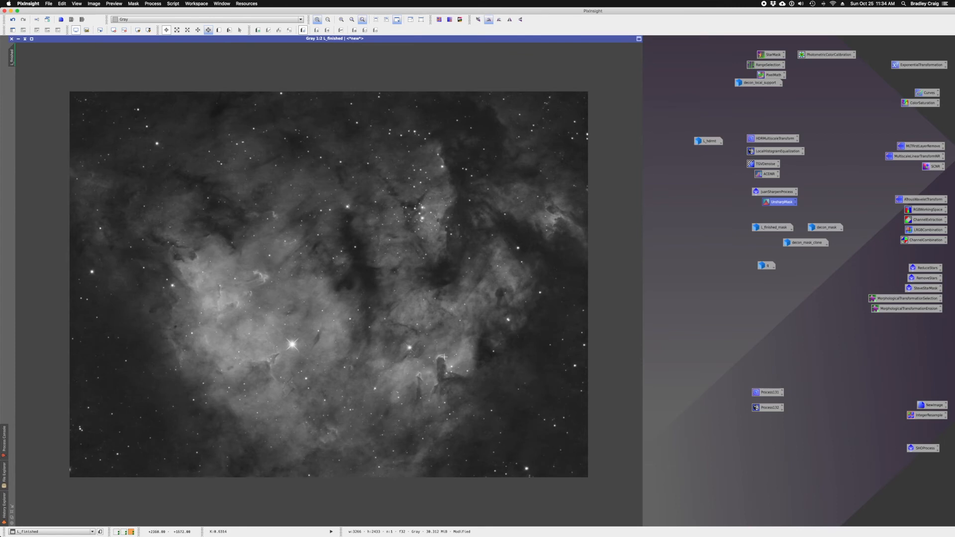
Step: Examine the dark pillars and the whole L_finished image before and after sharpening by undoing and redoing the process
click(177, 31)
drag(405, 331, 473, 410)
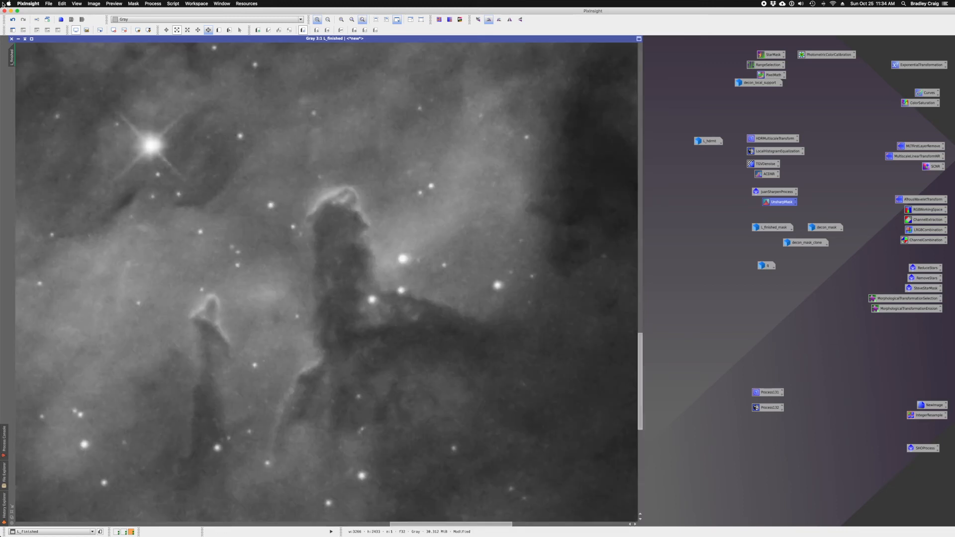
click(12, 21)
click(23, 20)
click(13, 21)
scroll(420, 294, down, 3)
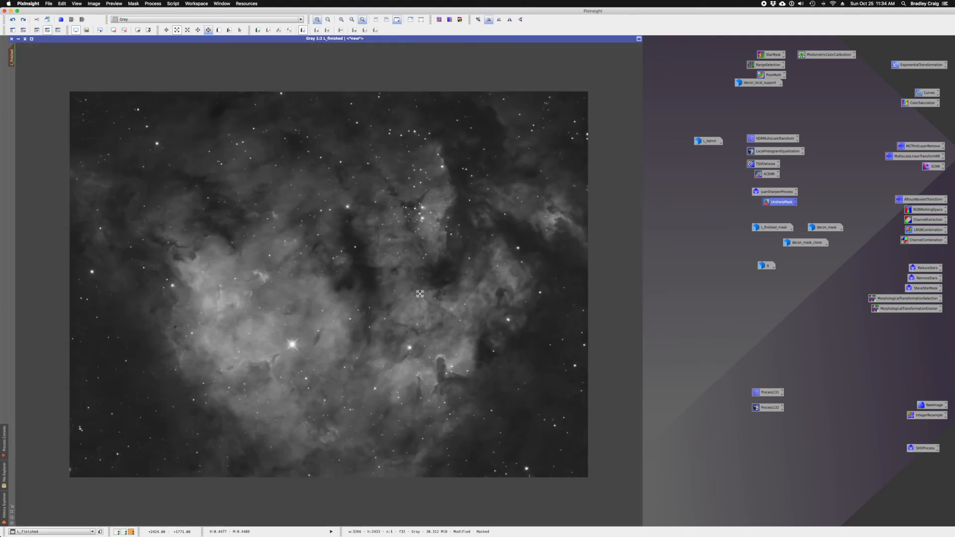
scroll(420, 295, up, 1)
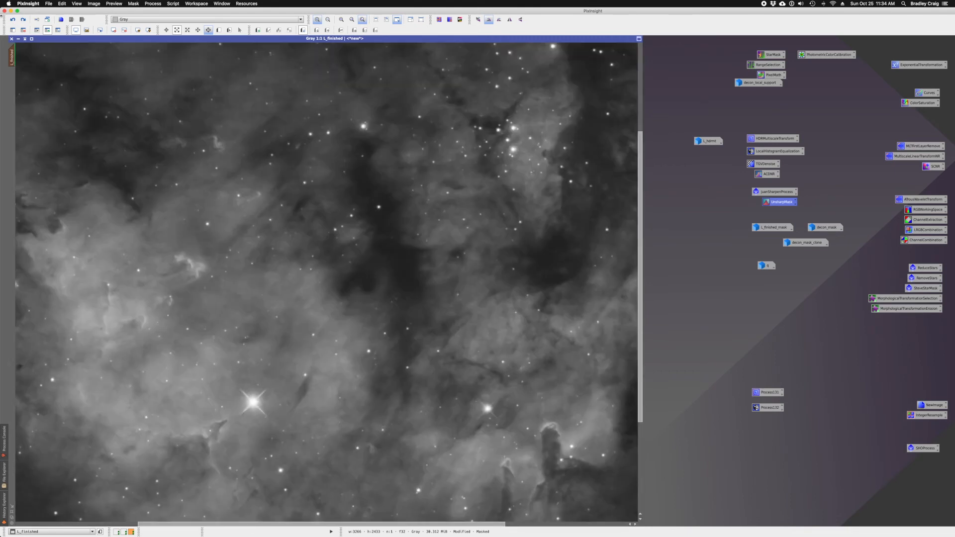
scroll(262, 226, down, 1)
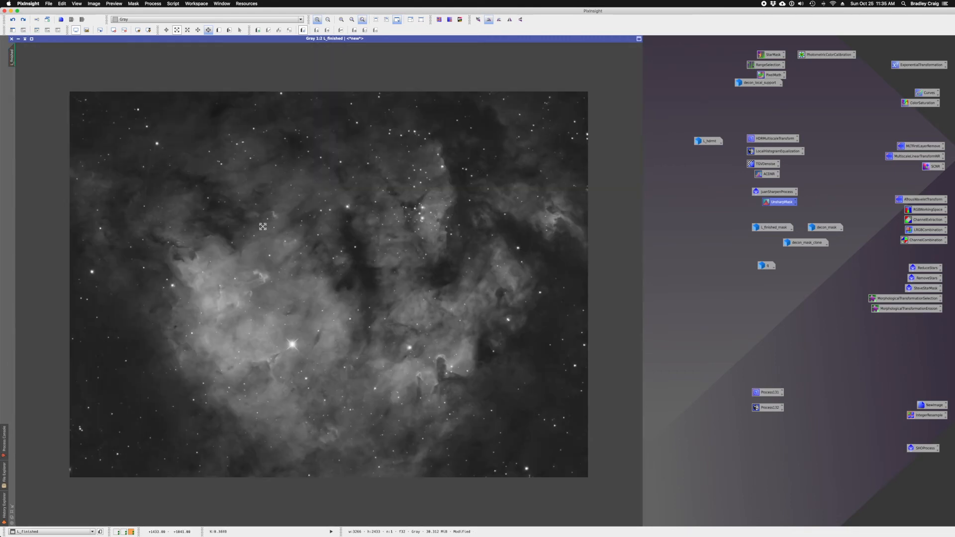
click(167, 29)
Step: Run the GAME mask editor script on L_finished and reposition its window over the image
click(172, 4)
mouse_move(209, 65)
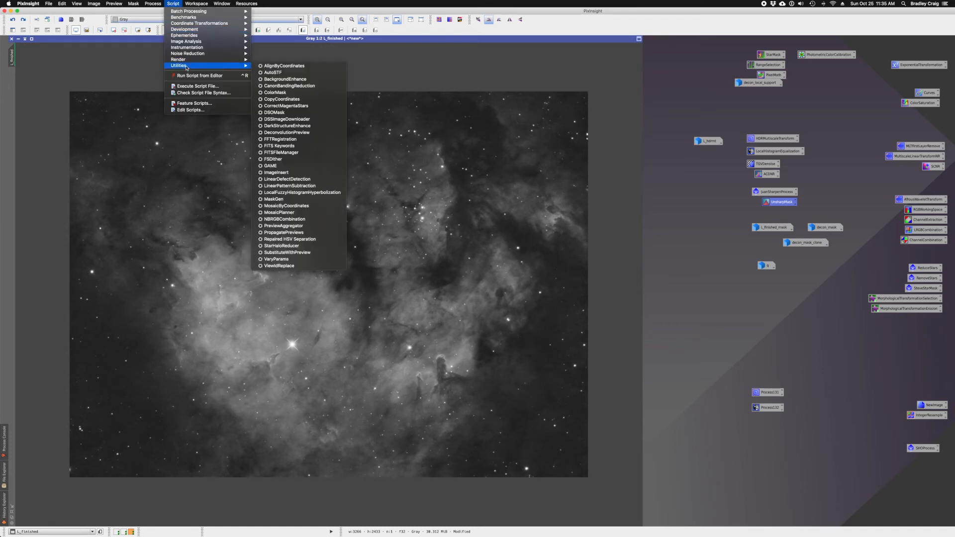
click(282, 167)
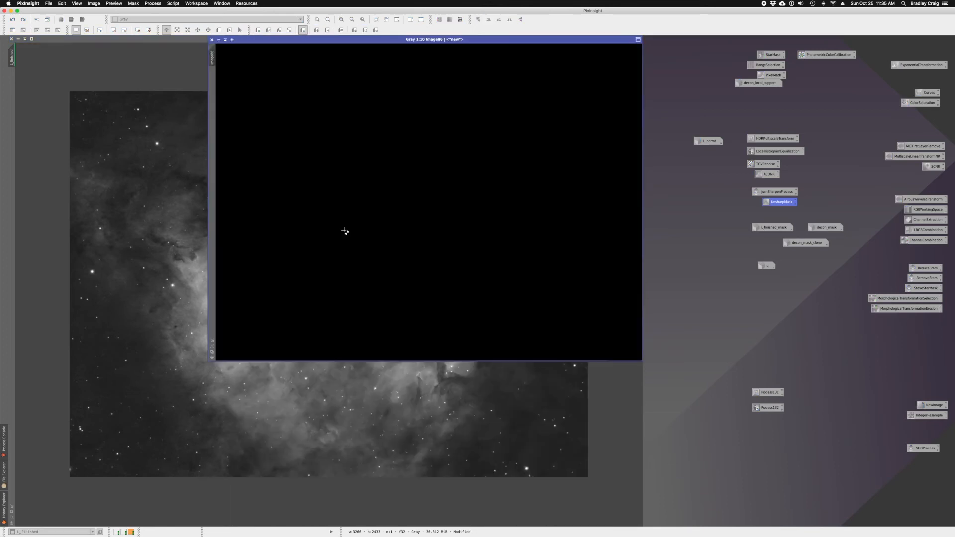
drag(426, 89, 209, 80)
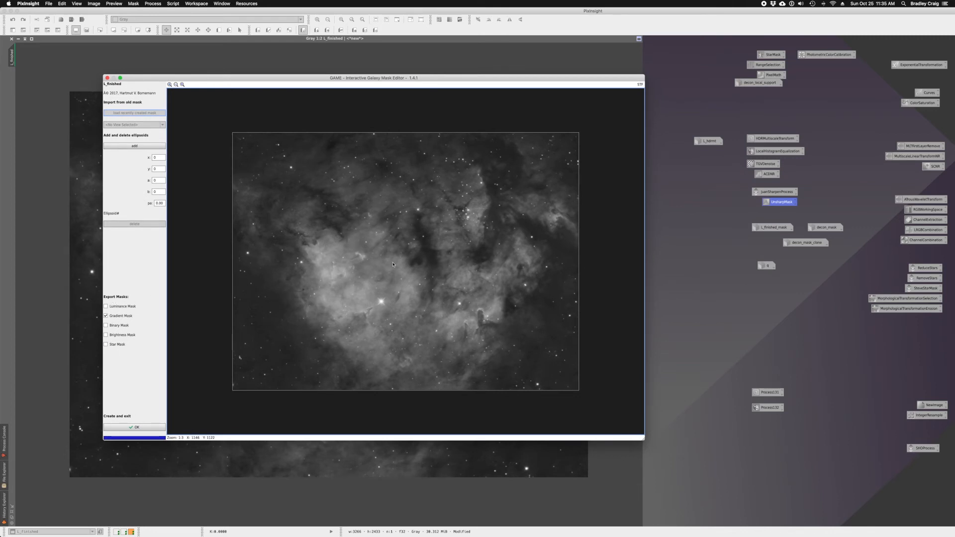
Step: Add an ellipse in GAME and move it onto the large dark pillar in the enlarged view
click(136, 146)
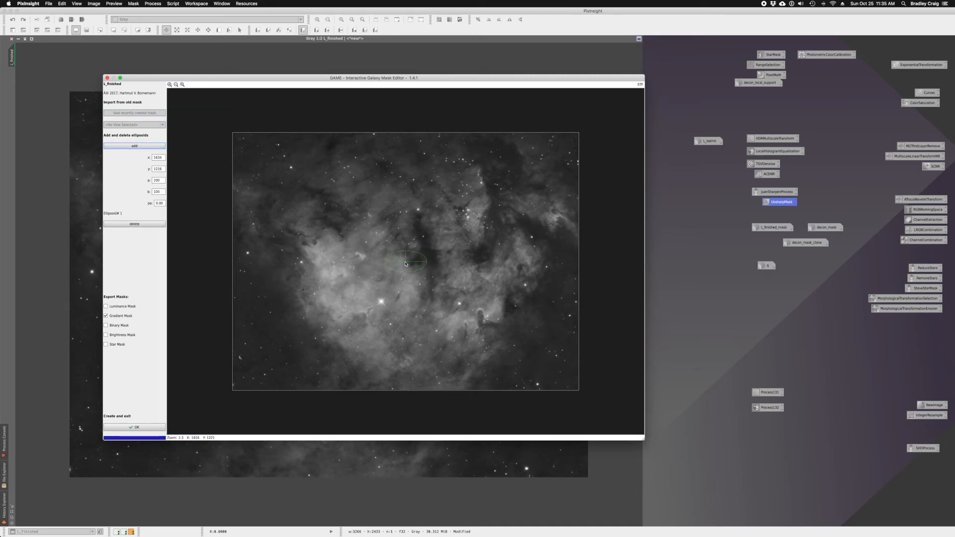
drag(403, 263, 426, 297)
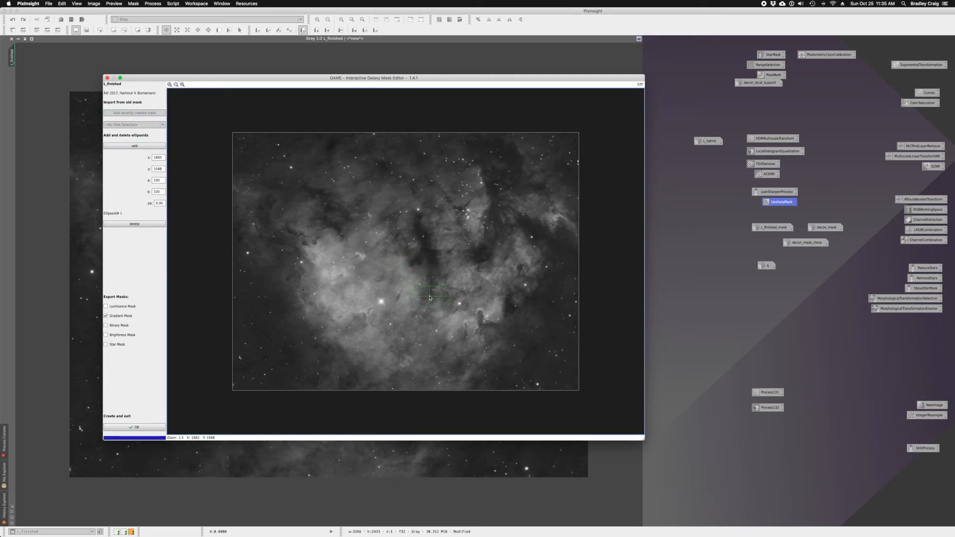
click(169, 84)
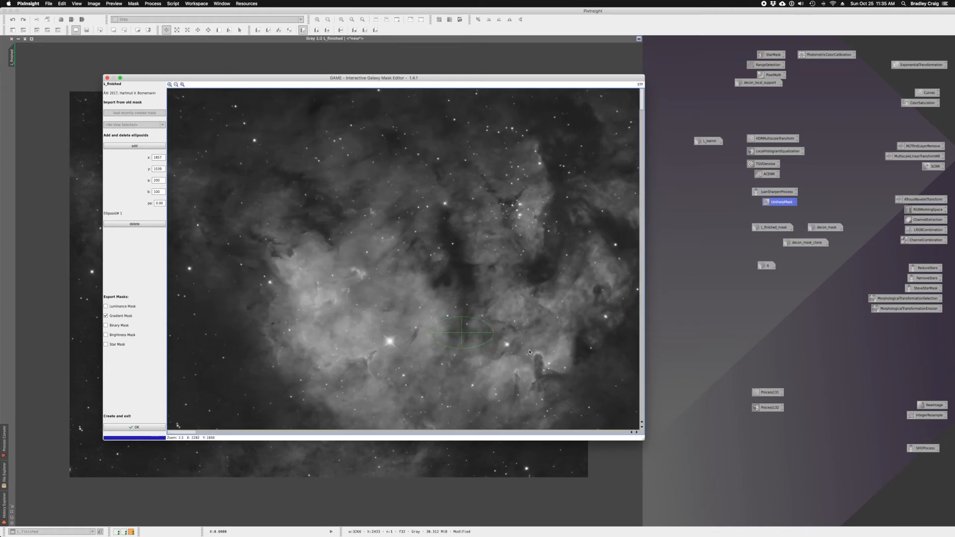
click(170, 85)
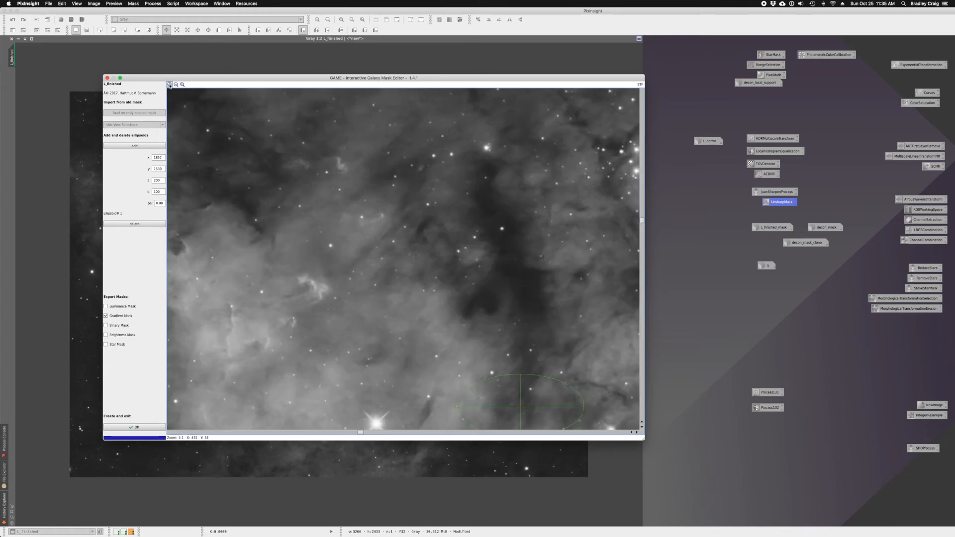
drag(649, 439, 612, 410)
drag(650, 446, 677, 483)
scroll(654, 350, up, 1)
drag(675, 284, 677, 364)
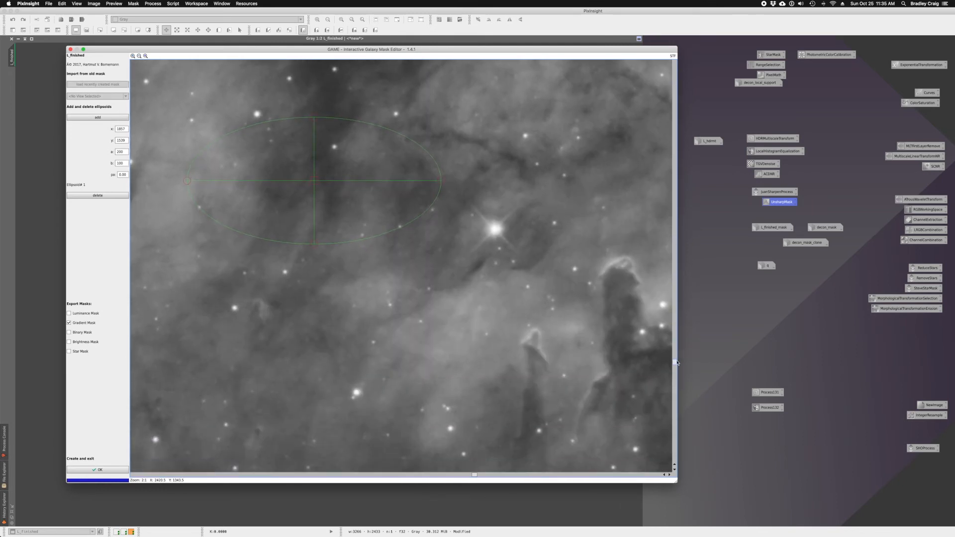
drag(314, 180, 619, 297)
Step: Reshape the first ellipse into a narrow upright oval centred around the large dark pillar
click(139, 56)
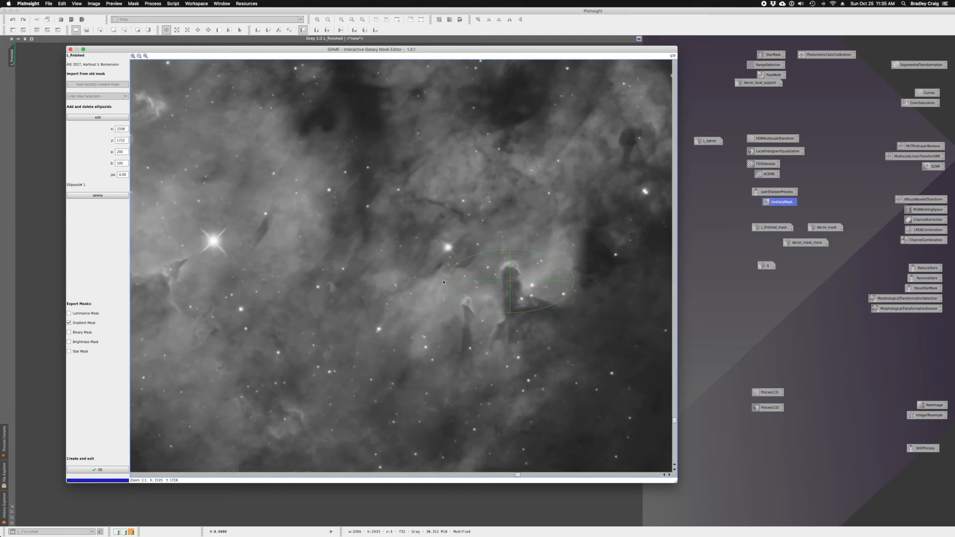
drag(459, 333, 474, 353)
mouse_move(543, 377)
mouse_down()
mouse_move(513, 370)
mouse_move(511, 332)
mouse_up()
drag(511, 284, 512, 295)
Step: Add a second ellipse, shrink it to a near-circle of about 98 by 100, and place it around x 2438, y 1800 beside the pillar
click(100, 118)
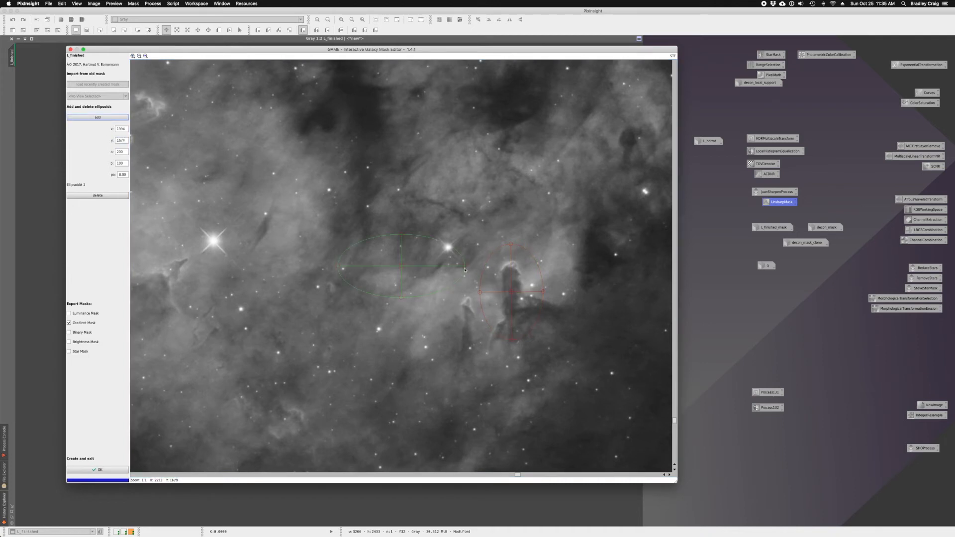
drag(464, 269, 401, 298)
drag(504, 309, 544, 308)
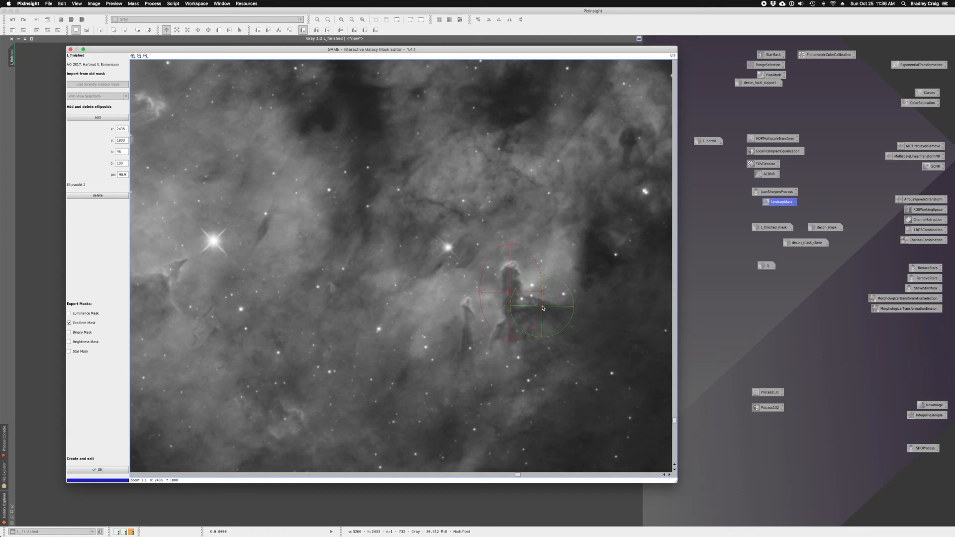
Step: Add a third ellipse, shape it into an upright oval about 148 by 100, and centre it over the smaller dark pillar
click(102, 118)
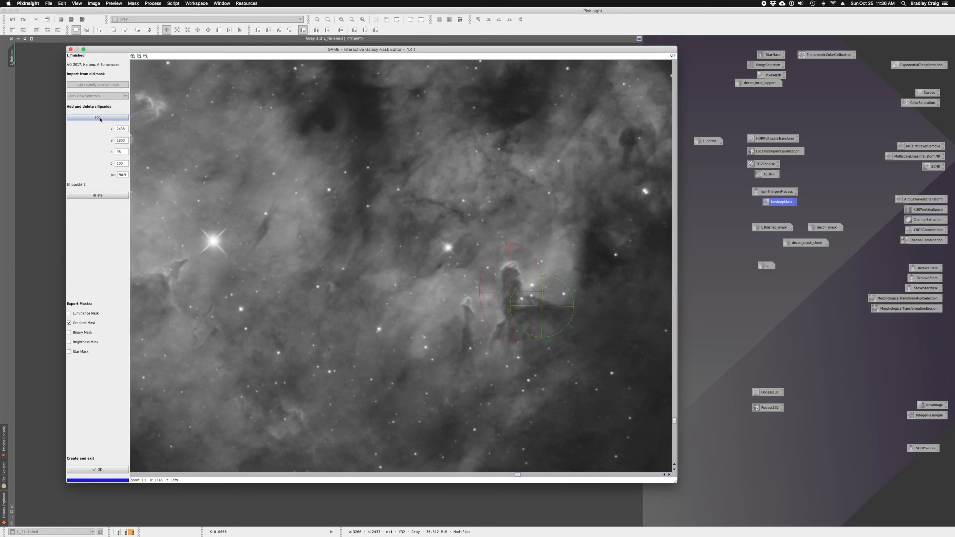
mouse_move(468, 354)
mouse_down()
mouse_move(477, 348)
mouse_move(466, 338)
mouse_up()
drag(405, 338, 464, 292)
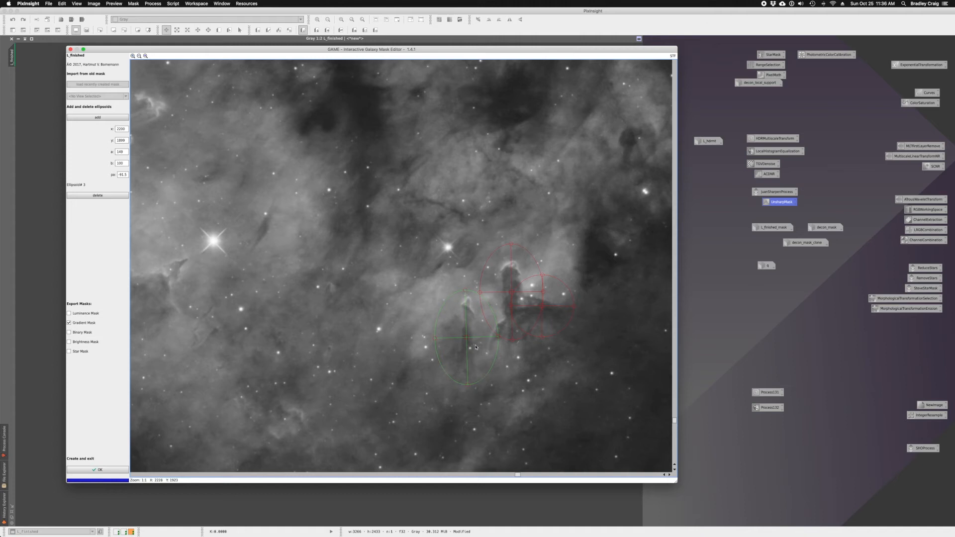
drag(467, 339, 461, 337)
Step: Add a fourth ellipse, shrink and tilt it, and fit it over the gap between the two dark pillars
click(93, 118)
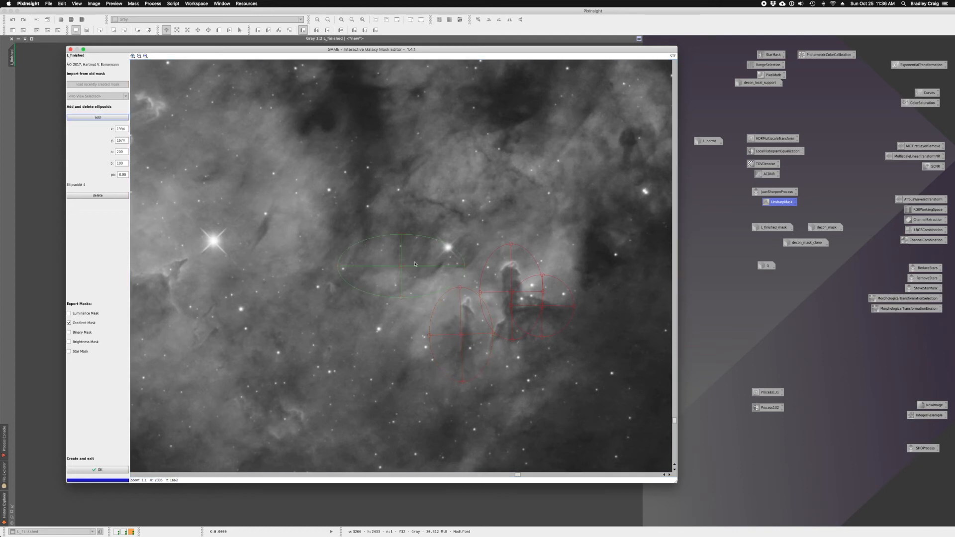
drag(415, 265, 523, 357)
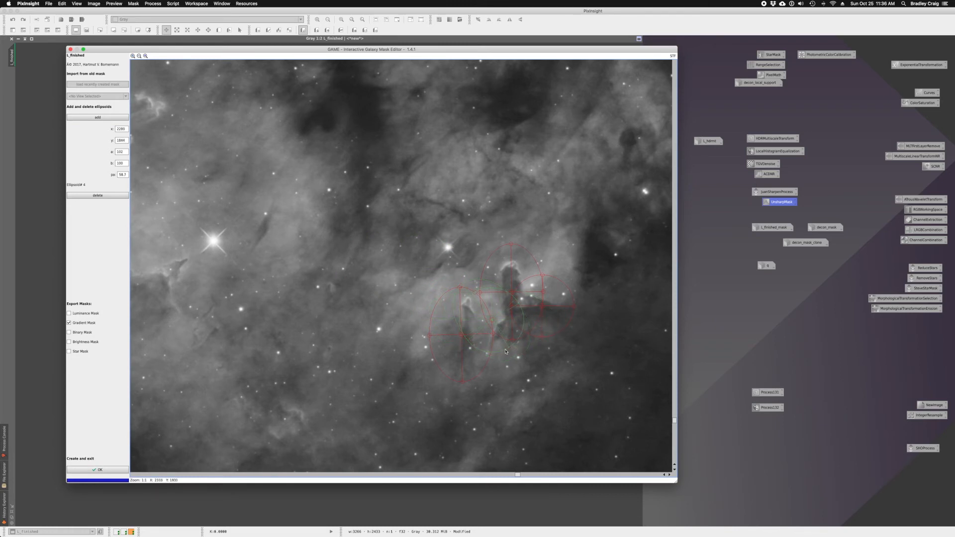
drag(506, 363, 511, 368)
Step: Add a fifth ellipse, shrink it to about 98 by 100, and place it around x 2399, y 1871 below the large pillar
click(98, 117)
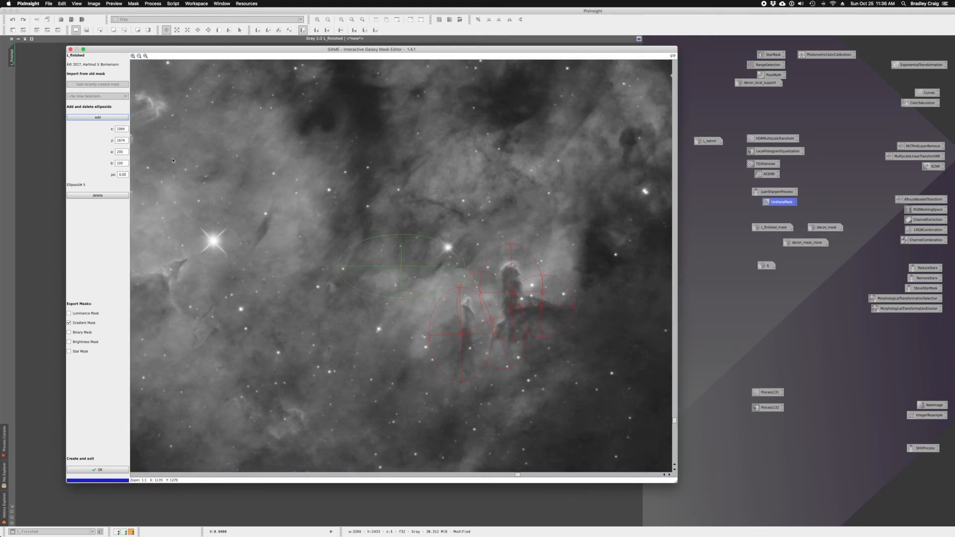
drag(466, 269, 426, 276)
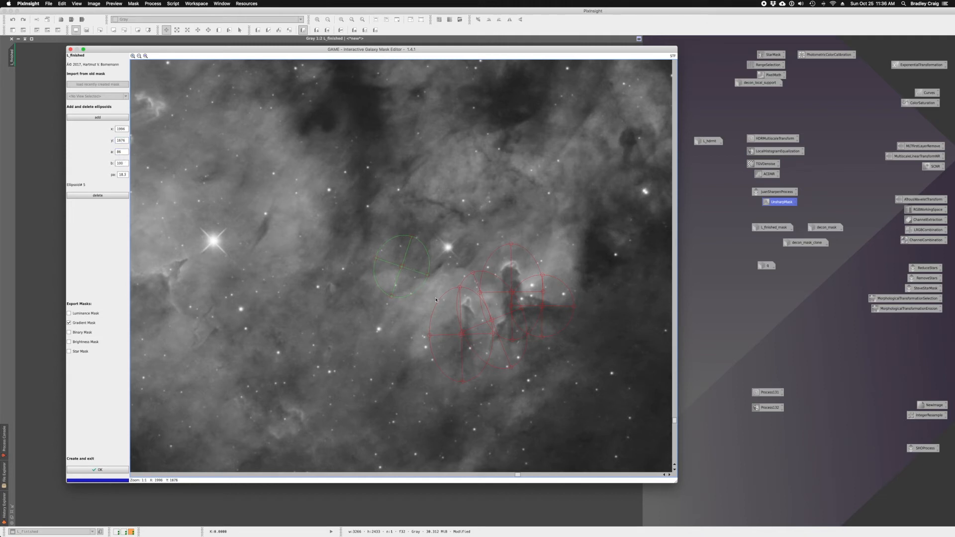
drag(521, 354, 532, 332)
Step: Include luminance, brightness and star masks along with the gradient mask in the export and generate them
click(69, 313)
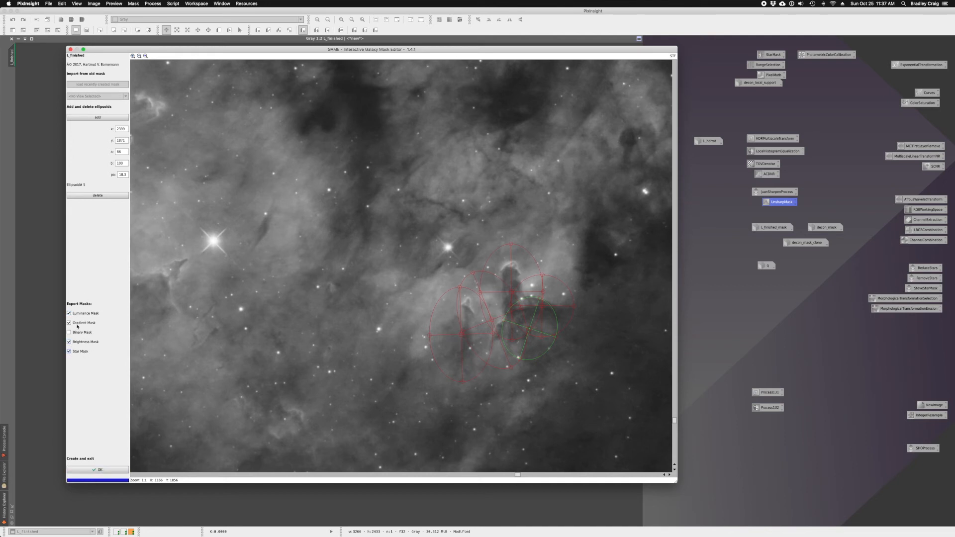
click(103, 470)
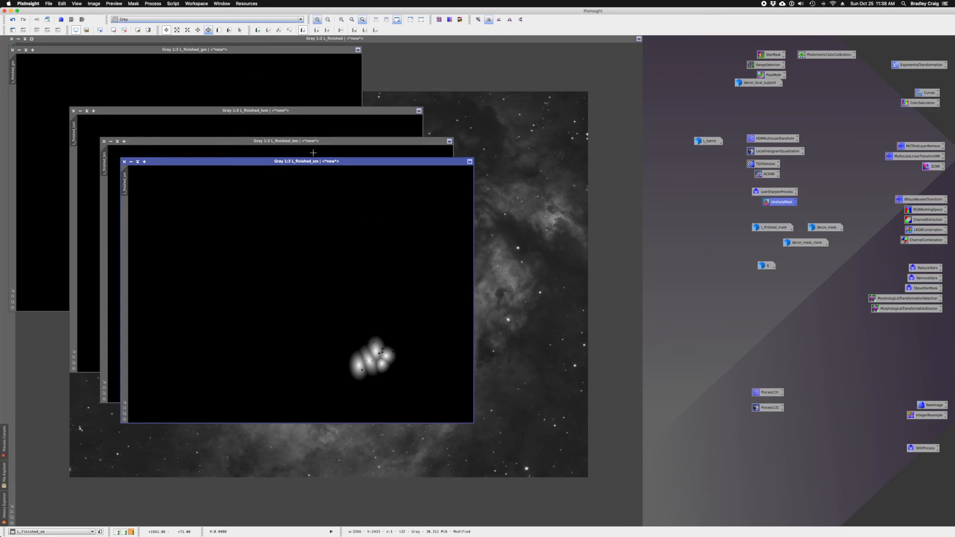
Step: Set the star mask L_finished_sm aside and close the brightness mask L_finished_bm without saving it
drag(312, 161, 434, 242)
click(268, 195)
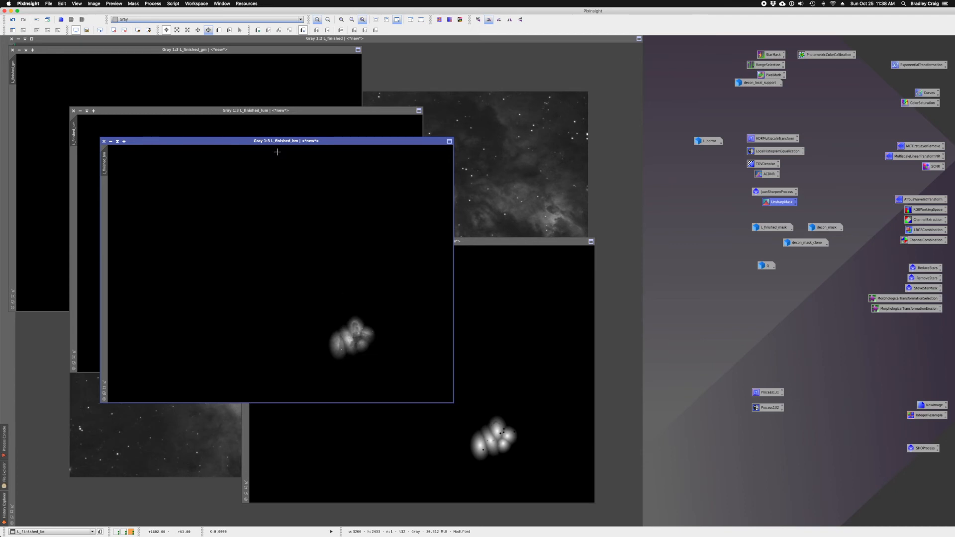
click(104, 141)
click(617, 284)
click(268, 185)
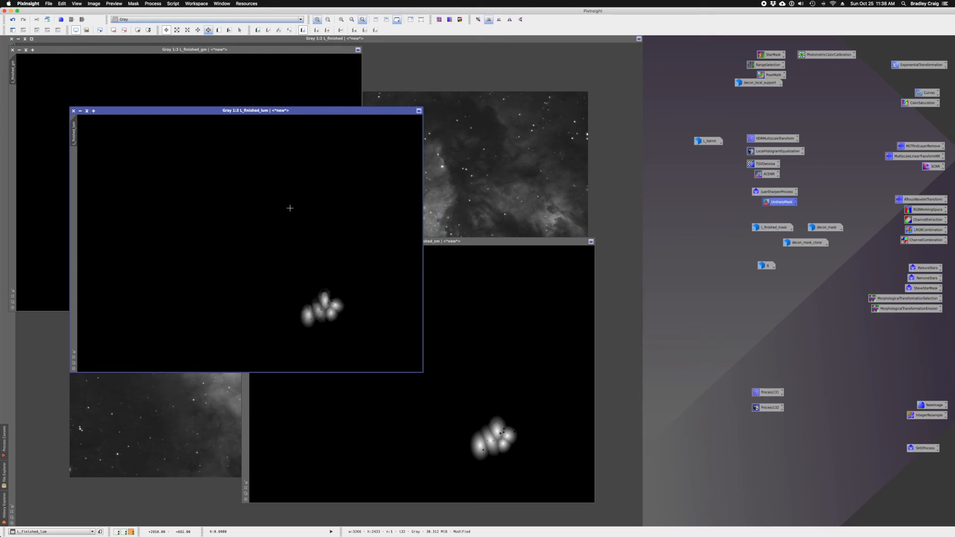
Step: Compare the luminance mask with the gradient mask and close L_finished_lum without saving it
drag(216, 110, 188, 199)
click(188, 199)
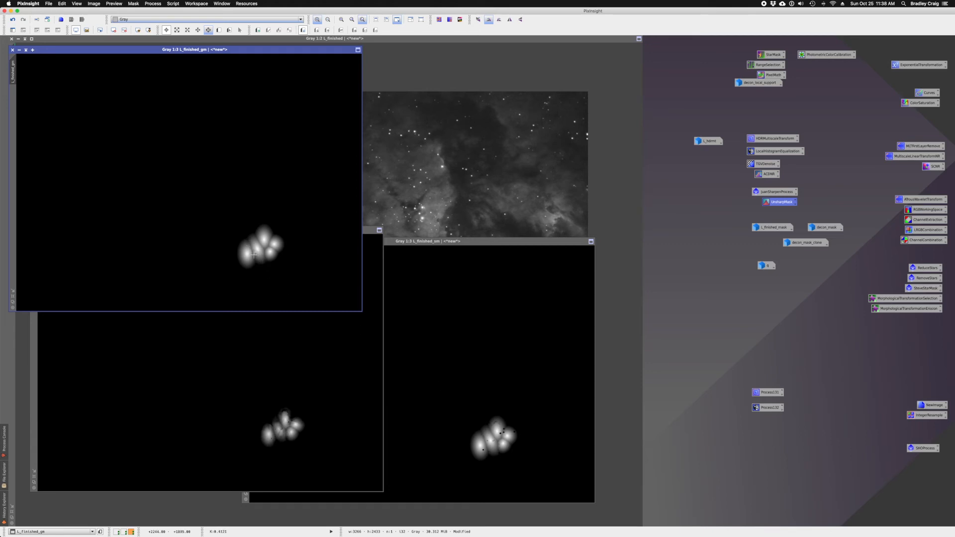
click(214, 370)
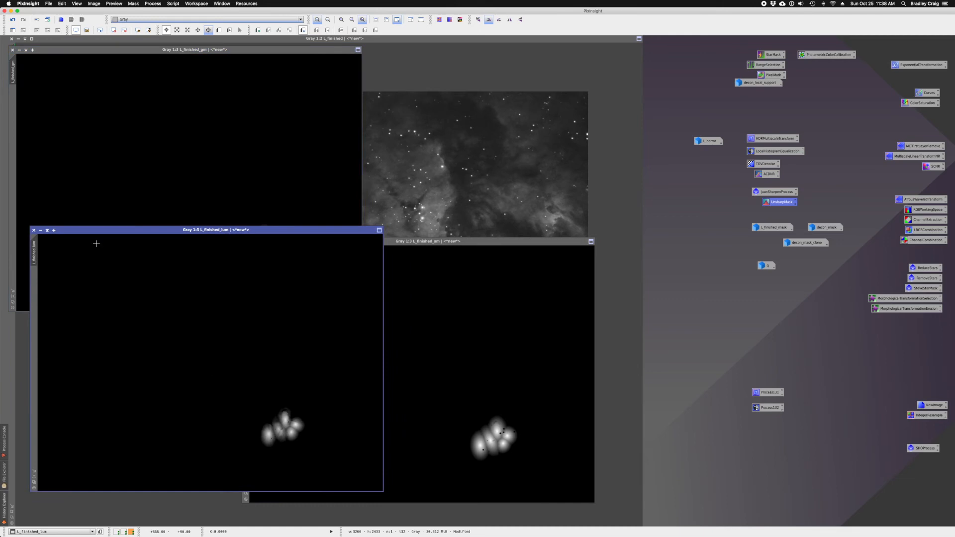
click(34, 231)
click(618, 284)
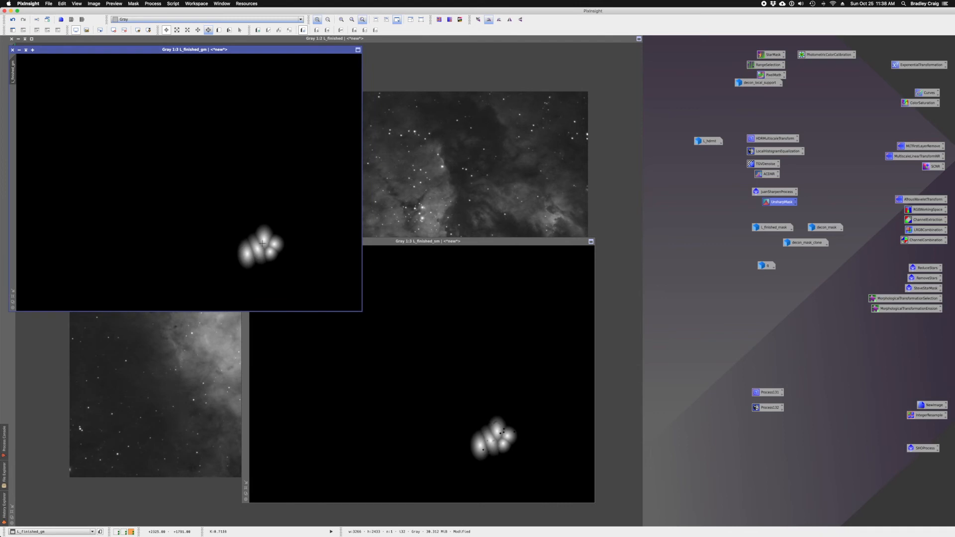
Step: Move the gradient and star masks off the image, apply L_finished_sm as the mask on L_finished, and check its coverage with the overlay
drag(232, 49, 896, 239)
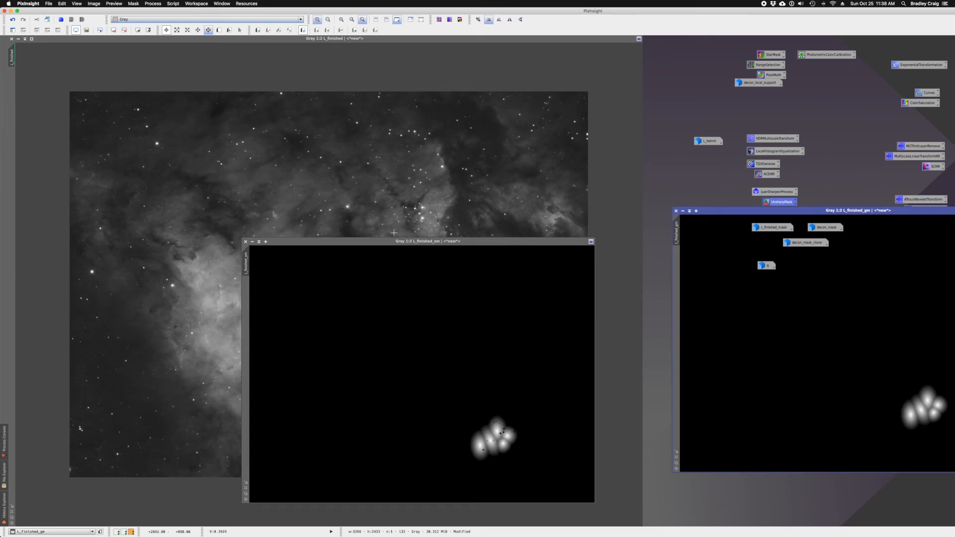
drag(386, 243, 797, 246)
drag(18, 95, 13, 88)
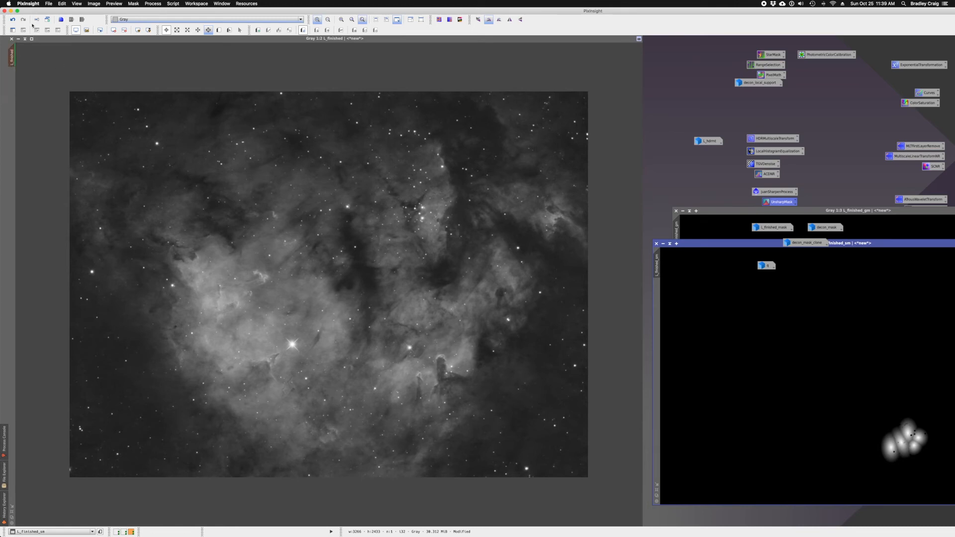
click(58, 30)
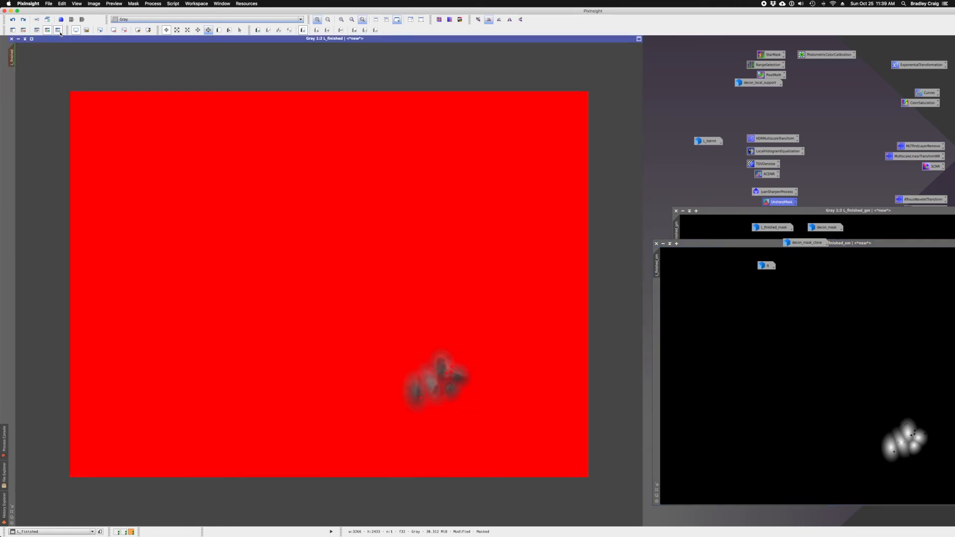
click(60, 31)
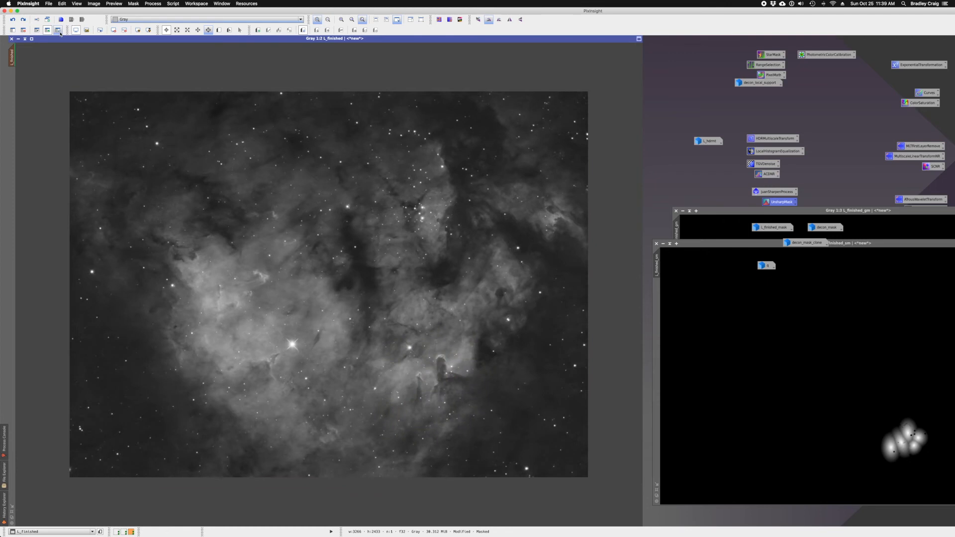
Step: Enlarge the pillar region of L_finished and iconize the L_finished_gm and L_finished_sm masks on the workspace
click(177, 31)
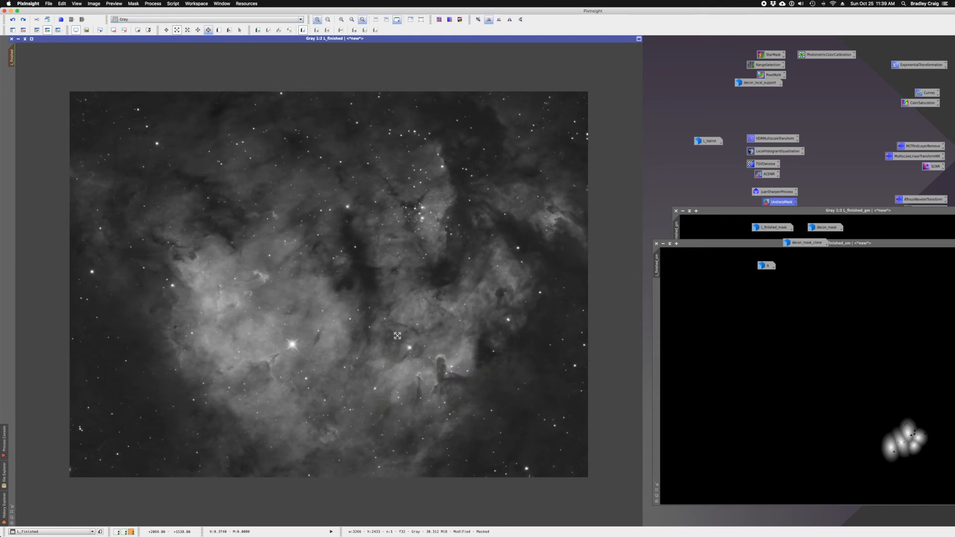
drag(393, 331, 483, 424)
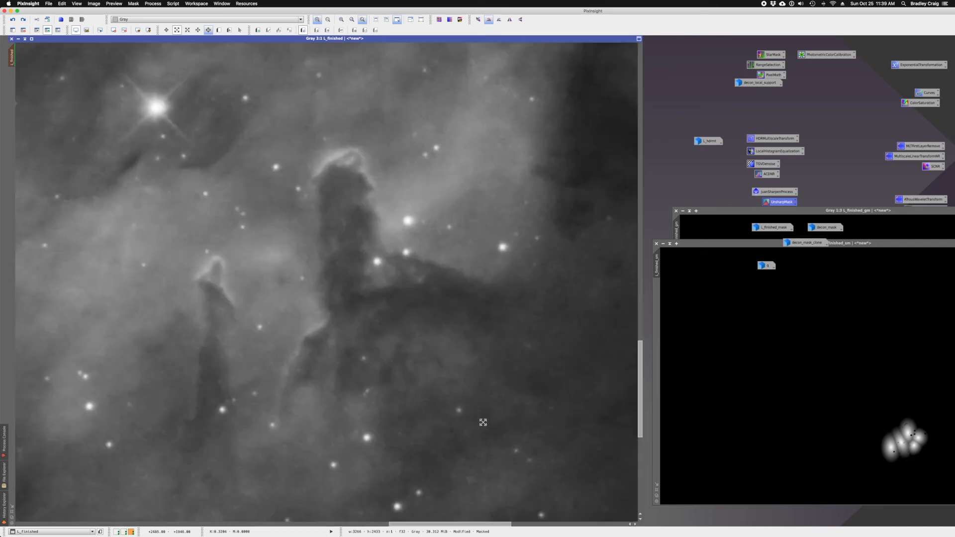
scroll(453, 329, down, 1)
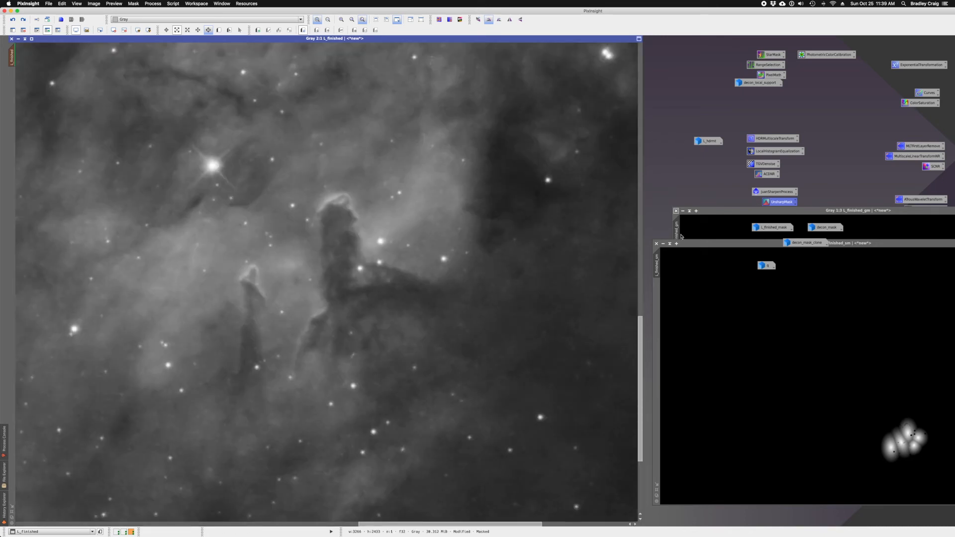
click(683, 211)
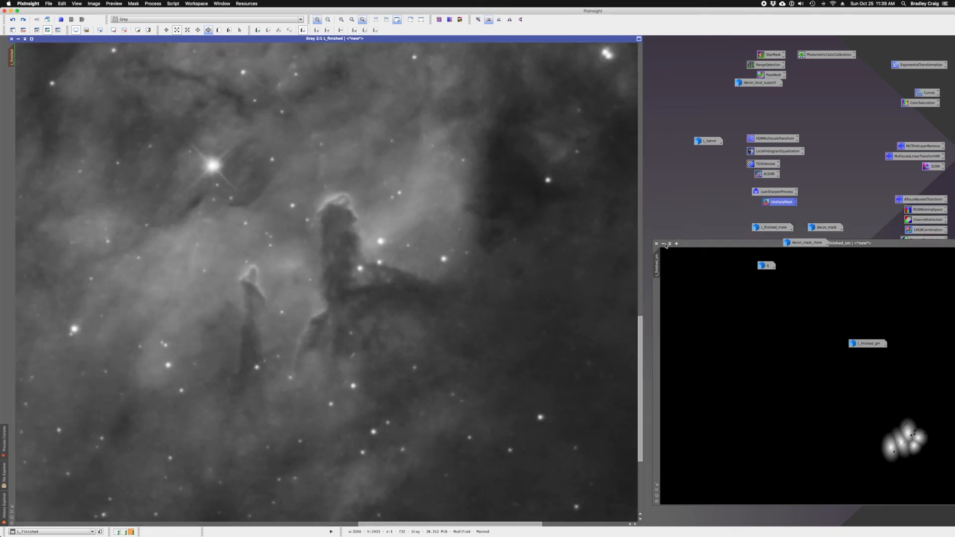
click(664, 243)
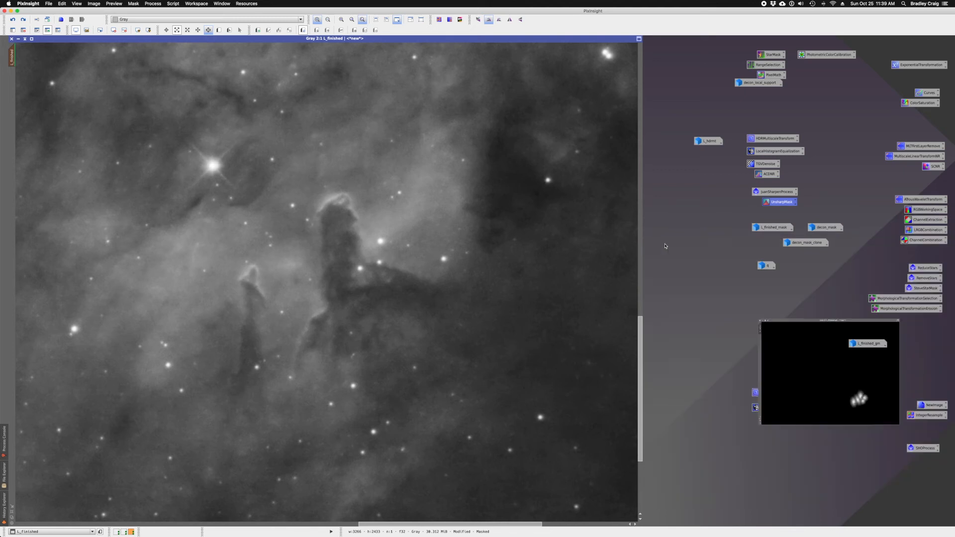
double_click(781, 206)
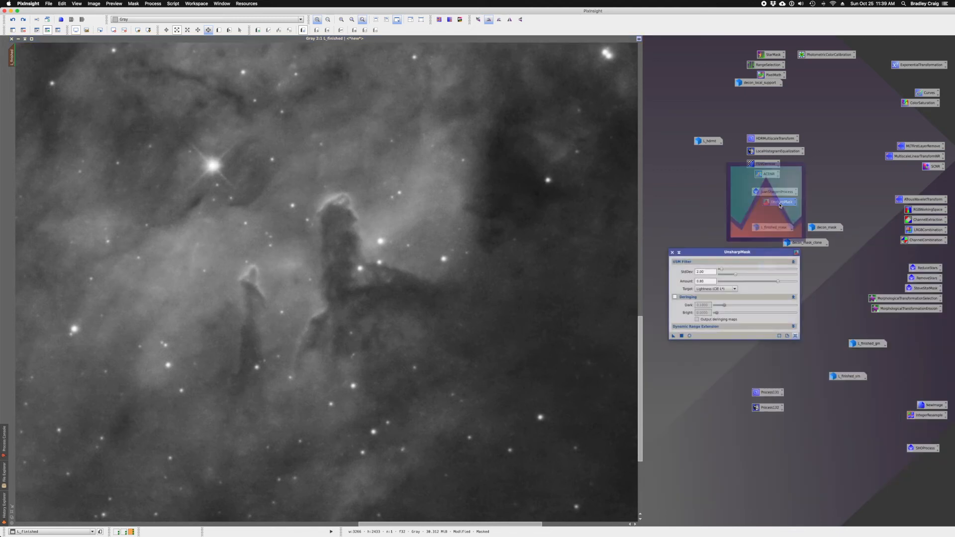
click(685, 299)
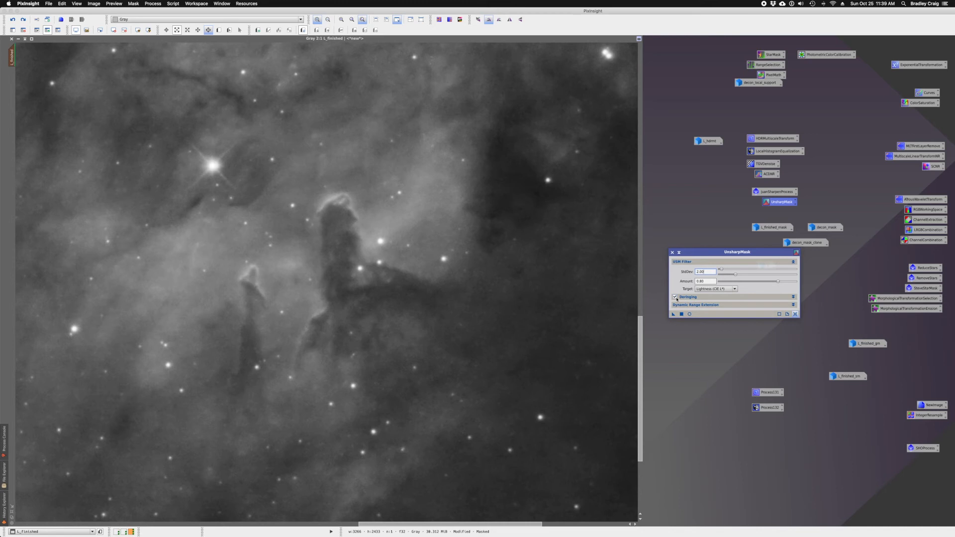
click(673, 253)
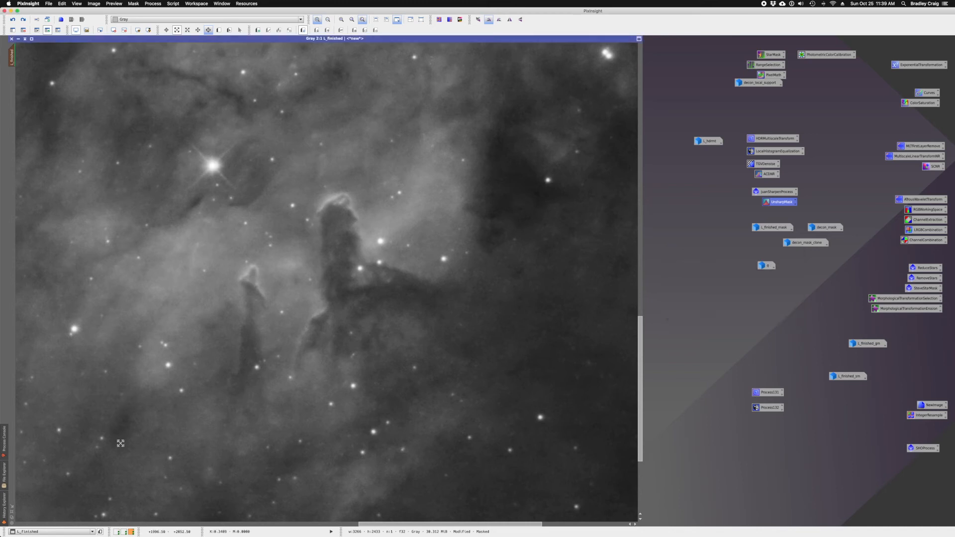
Step: Go to the UnsharpMask entry in L_finished's history and load its settings of StdDev 3.50 and amount 0.60
click(3, 512)
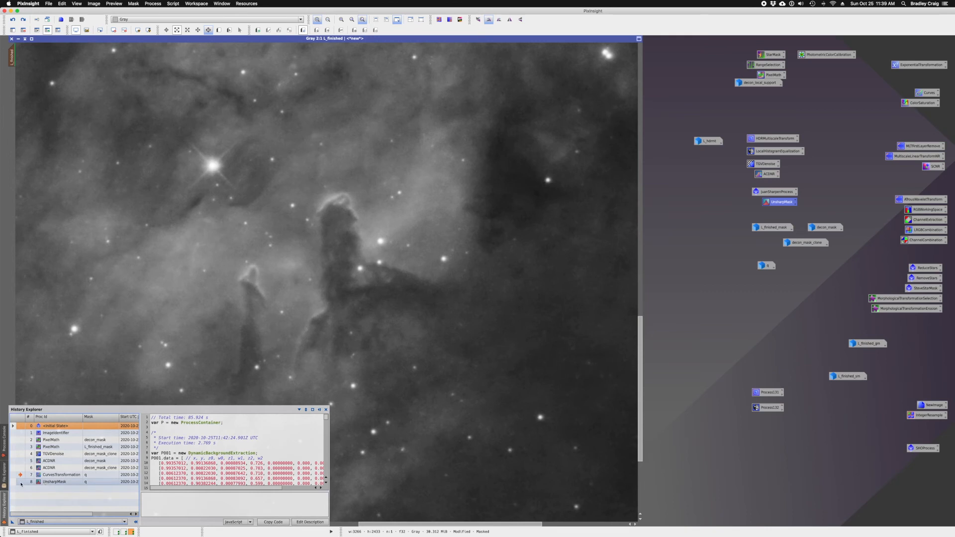
click(21, 483)
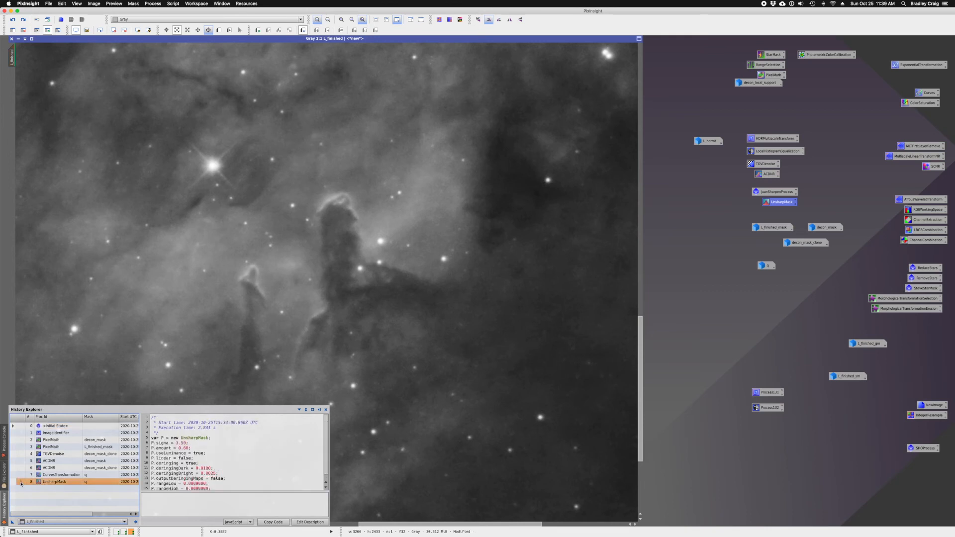
double_click(52, 482)
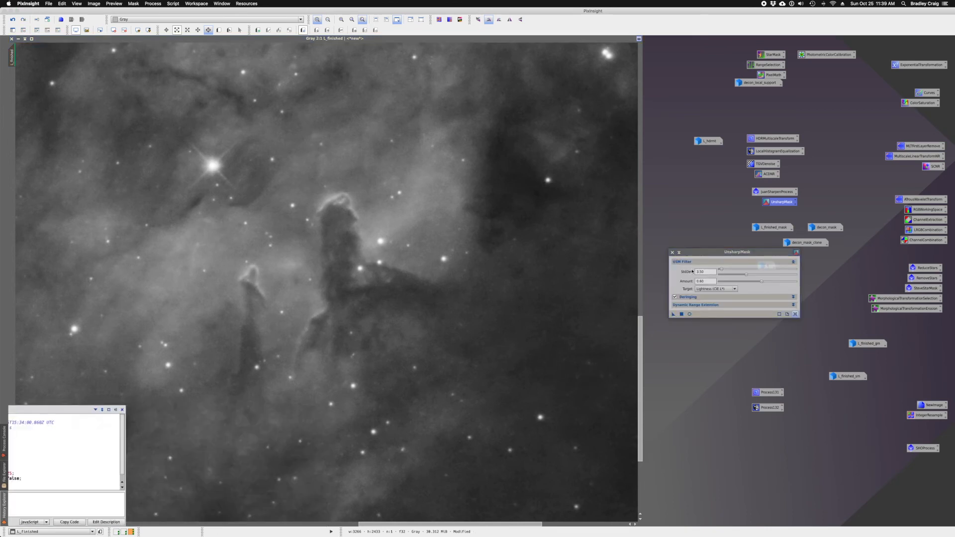
click(24, 20)
click(23, 20)
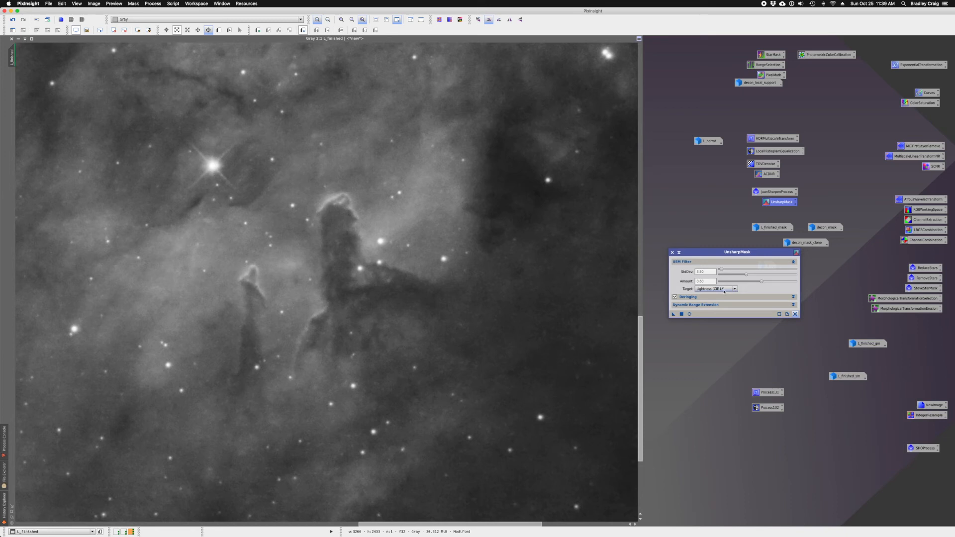
Step: Try UnsharpMask with StdDev 3.50, amount 0.60 and deringing on L_finished, examine the sharpened nebula, and undo the sharpening
drag(621, 305, 419, 279)
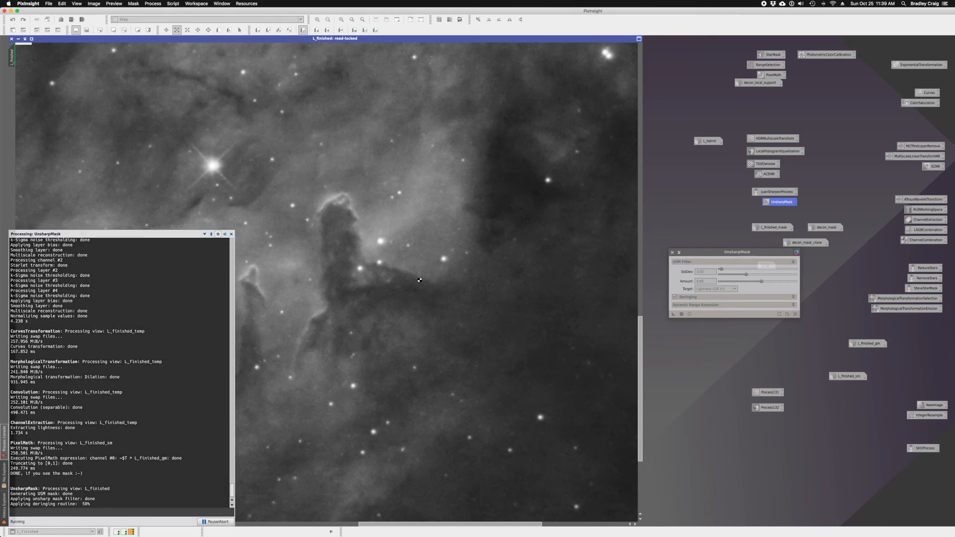
scroll(417, 278, down, 1)
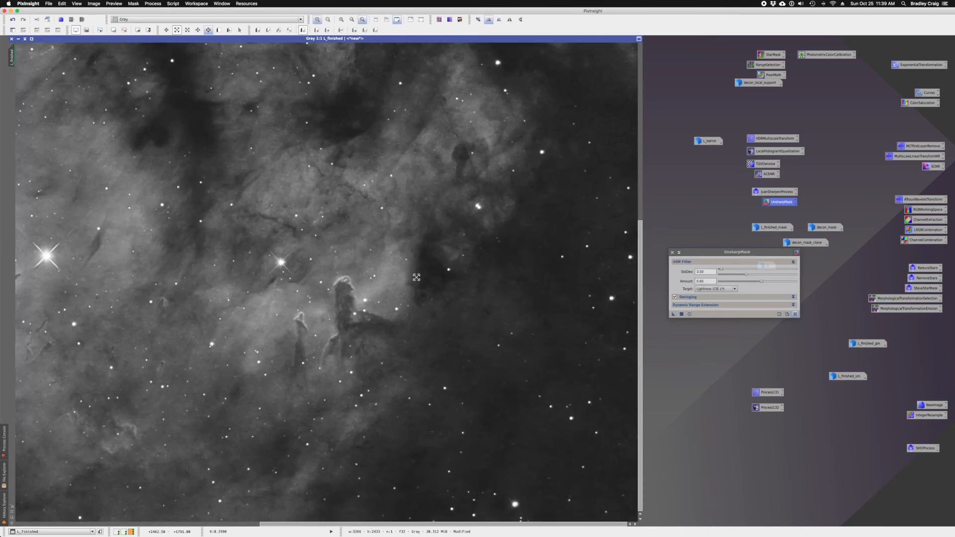
scroll(417, 277, down, 2)
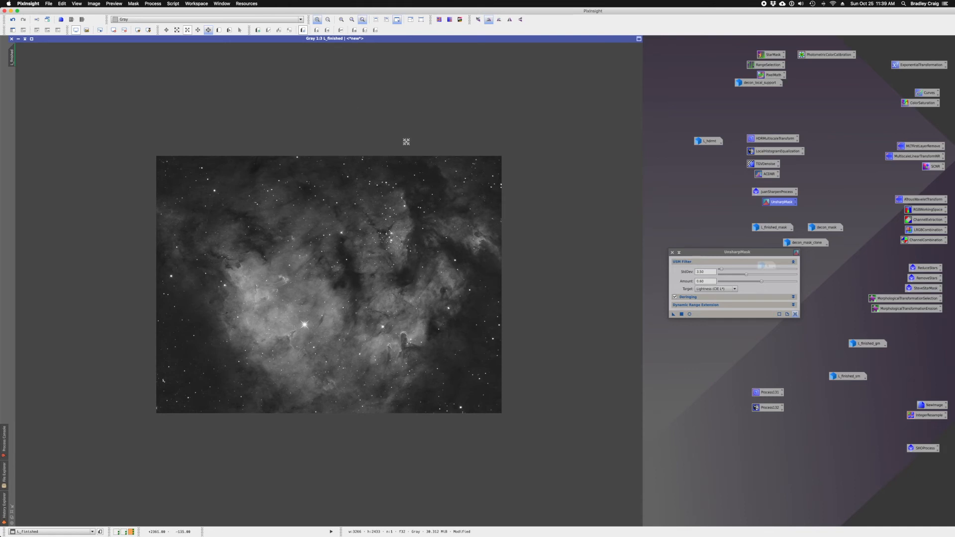
scroll(249, 159, up, 1)
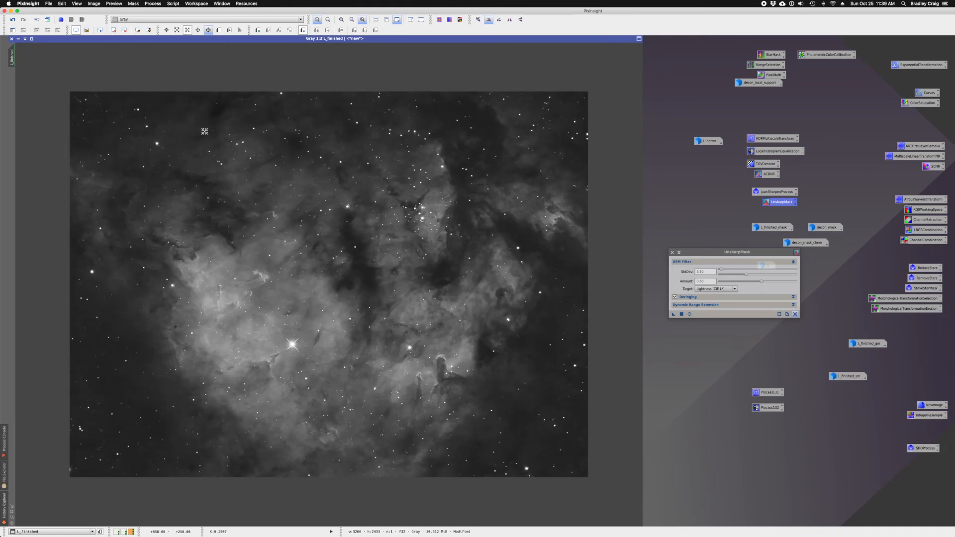
scroll(205, 133, up, 1)
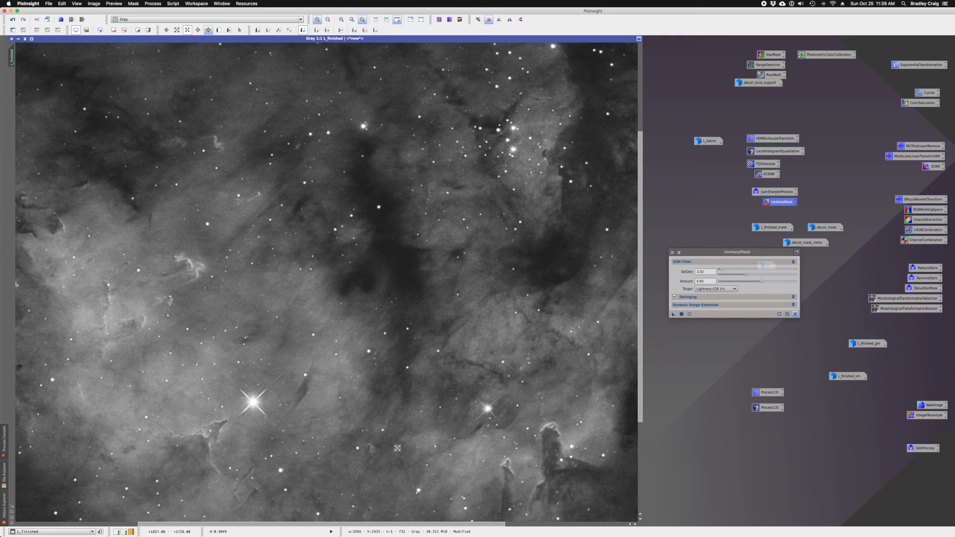
click(15, 20)
Step: Set the UnsharpMask StdDev to 1.30 and sharpen L_finished with an amount of 0.60
drag(746, 275, 723, 277)
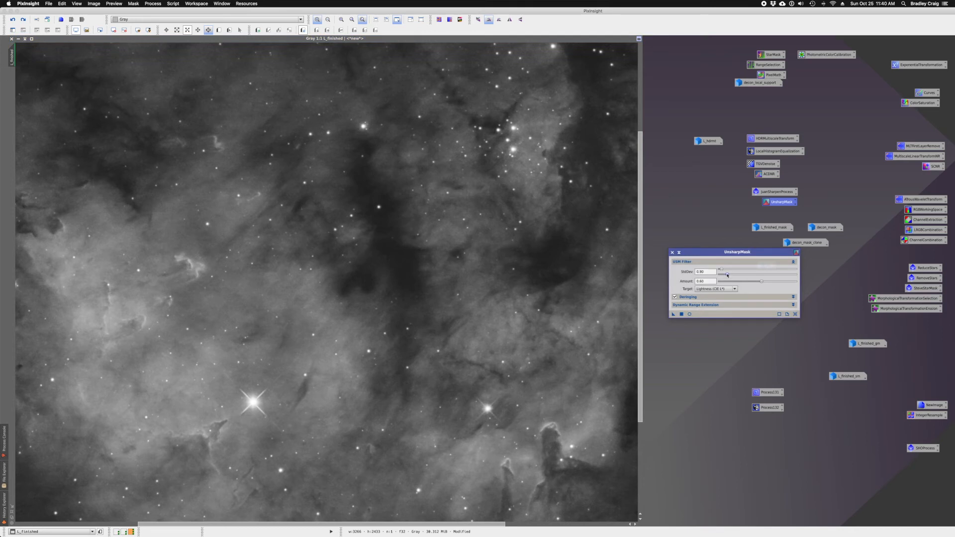
drag(729, 275, 731, 275)
drag(674, 316, 573, 372)
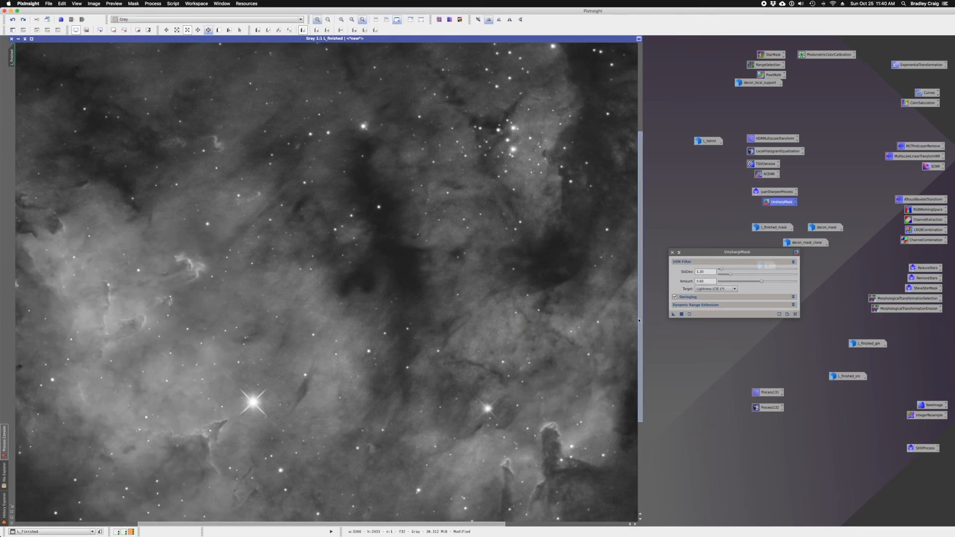
drag(641, 340, 641, 412)
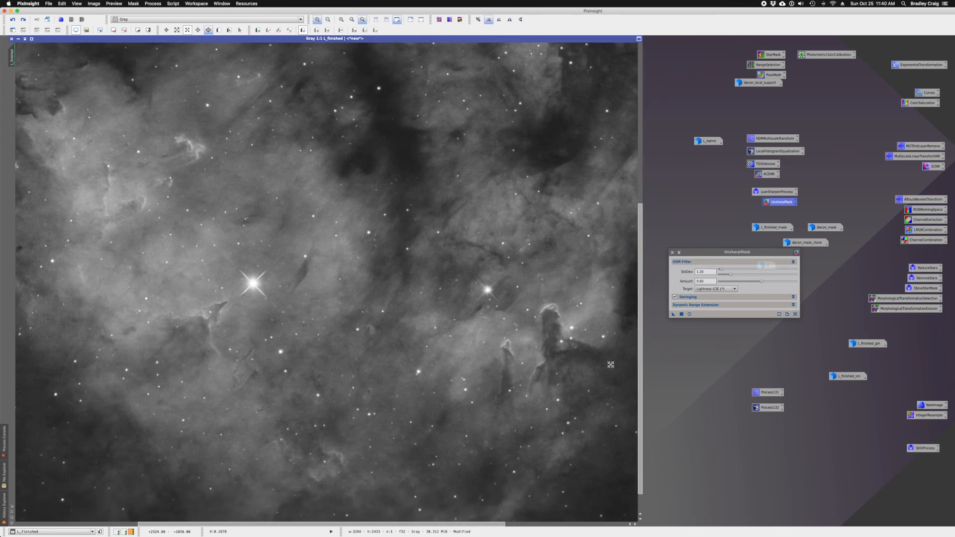
Step: Compare L_finished before and after the sharpening at full size and zoomed out, leaving the sharpening in place
click(12, 20)
click(23, 20)
click(14, 20)
scroll(270, 231, down, 2)
scroll(270, 232, up, 1)
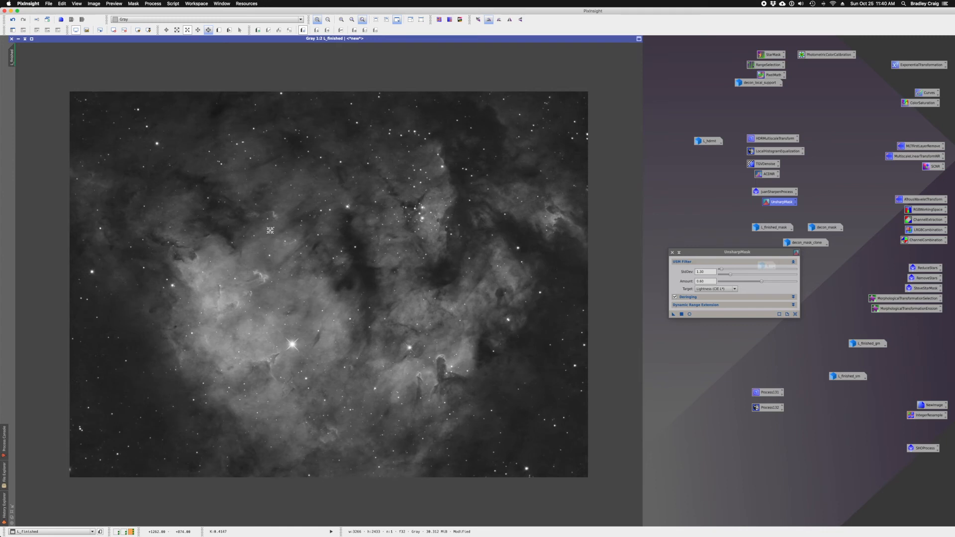
click(14, 20)
click(23, 21)
click(14, 22)
click(47, 30)
click(23, 22)
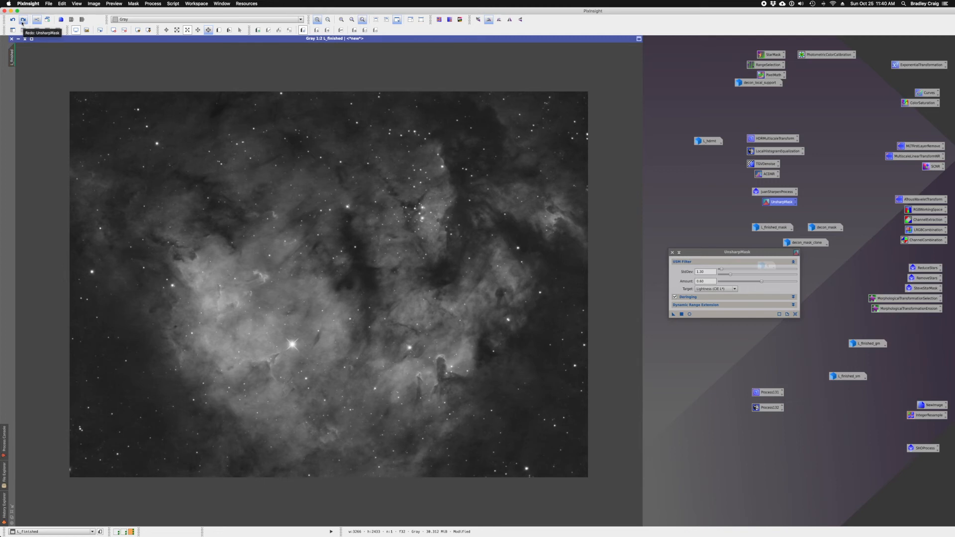
Step: Apply L_finished_sm as the mask on L_finished, iconize the mask image, and briefly check the masked area before hiding the overlay
drag(720, 251, 707, 315)
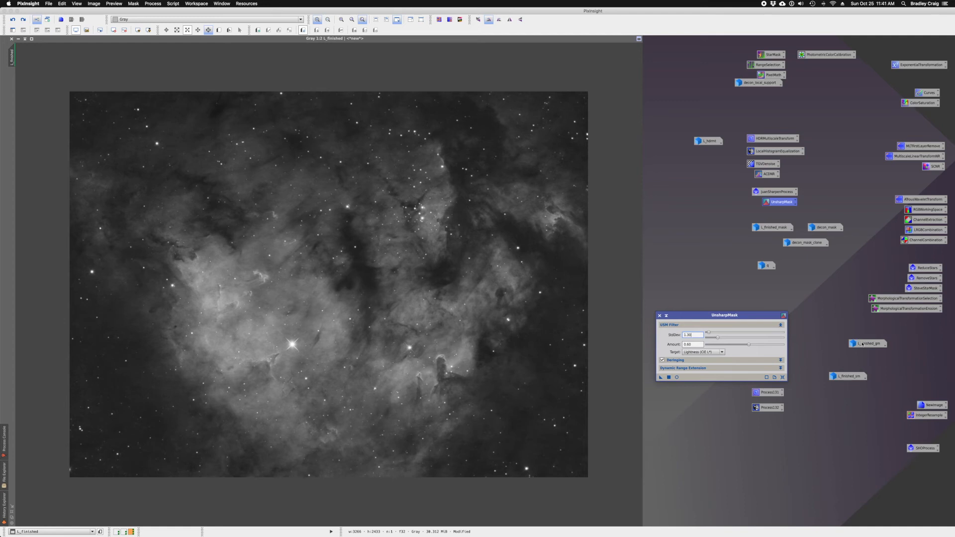
double_click(846, 378)
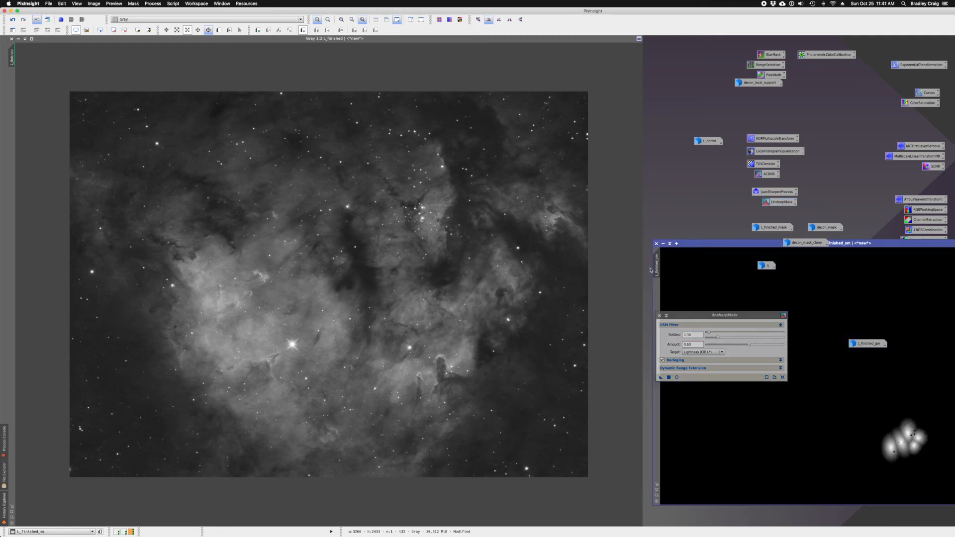
drag(657, 266, 18, 90)
click(664, 244)
click(58, 31)
click(59, 30)
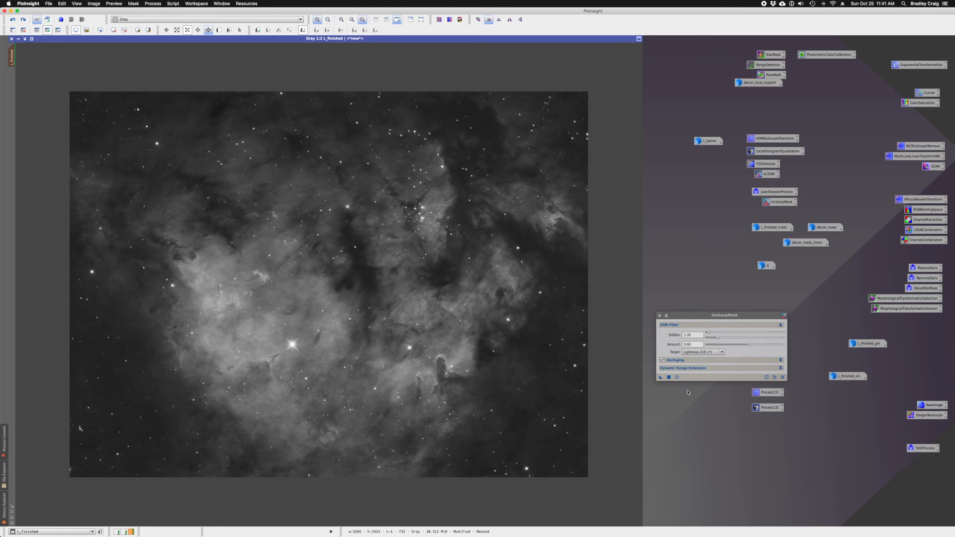
Step: Sharpen the masked L_finished with UnsharpMask at StdDev 1.30 and amount 0.60, and compare the pillar area before and after
drag(662, 378, 537, 335)
scroll(412, 301, up, 1)
click(13, 20)
click(12, 21)
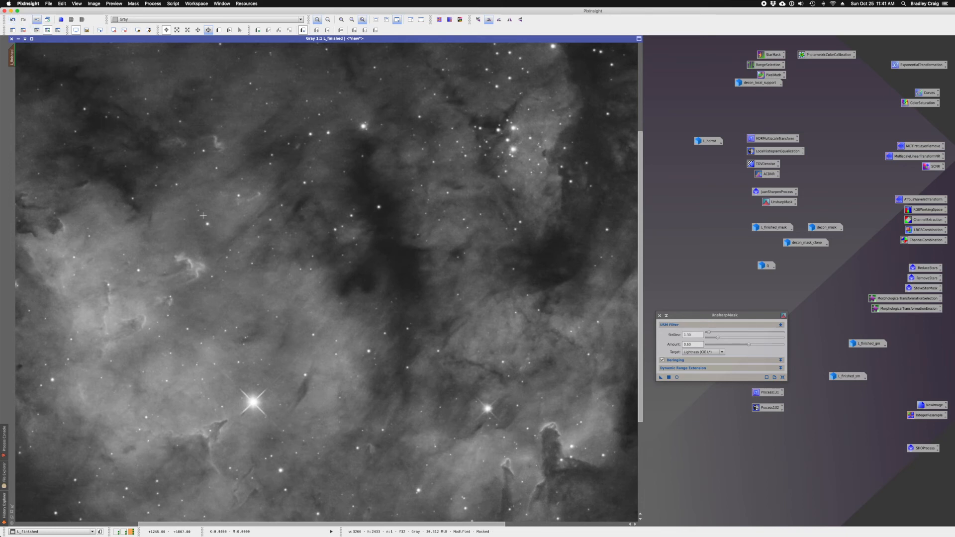
scroll(203, 215, down, 2)
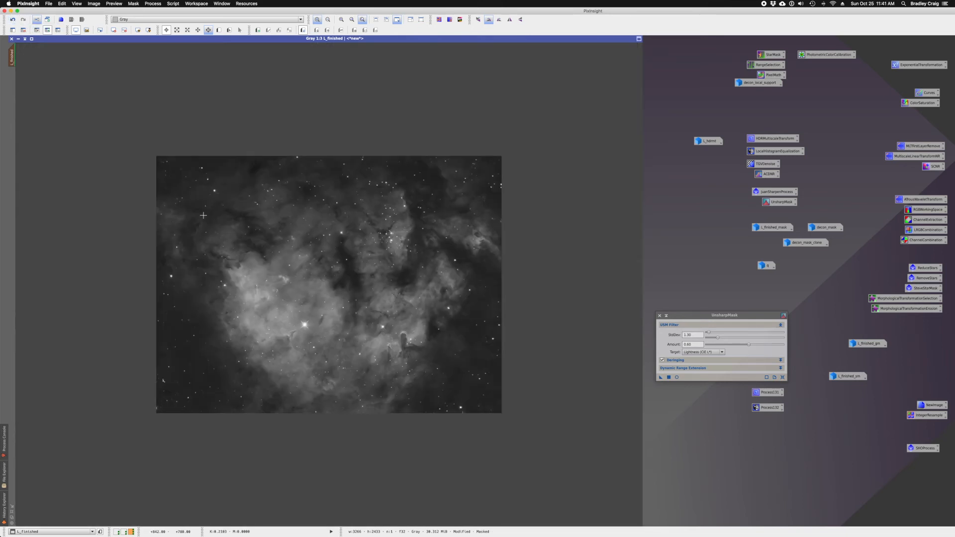
Step: Remove the mask from L_finished and close UnsharpMask
click(22, 31)
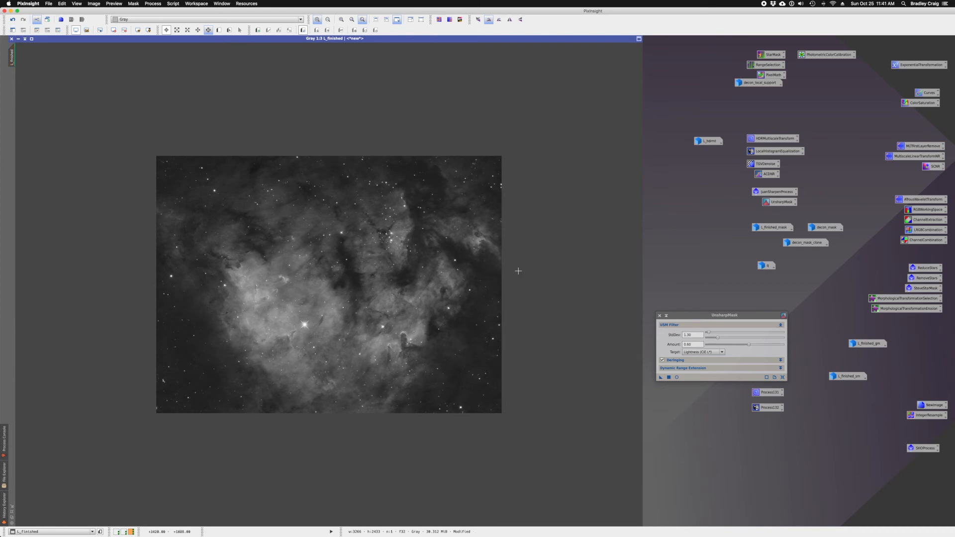
click(659, 316)
scroll(351, 218, up, 1)
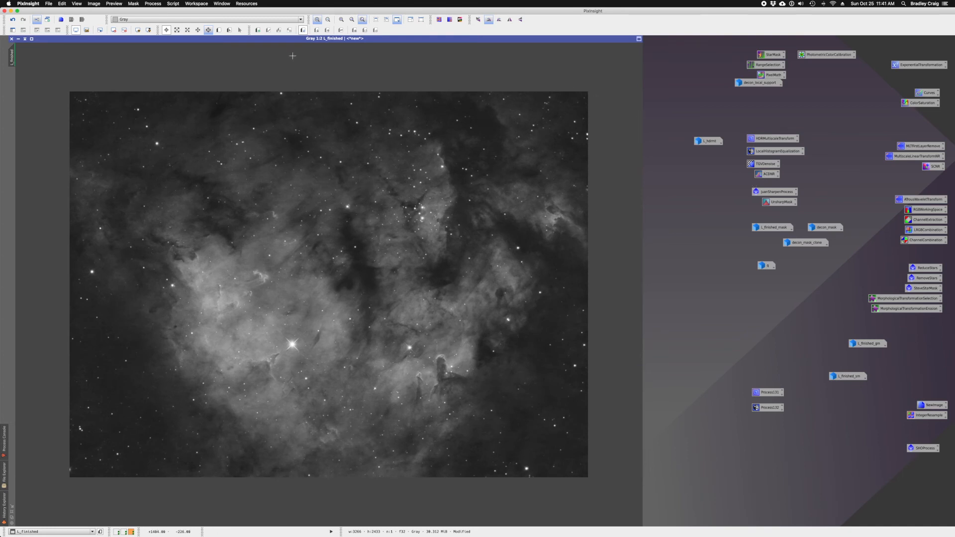
Step: Open HistogramTransformation, reset its settings, place it beside the image, and start a real-time preview of L_finished
click(153, 4)
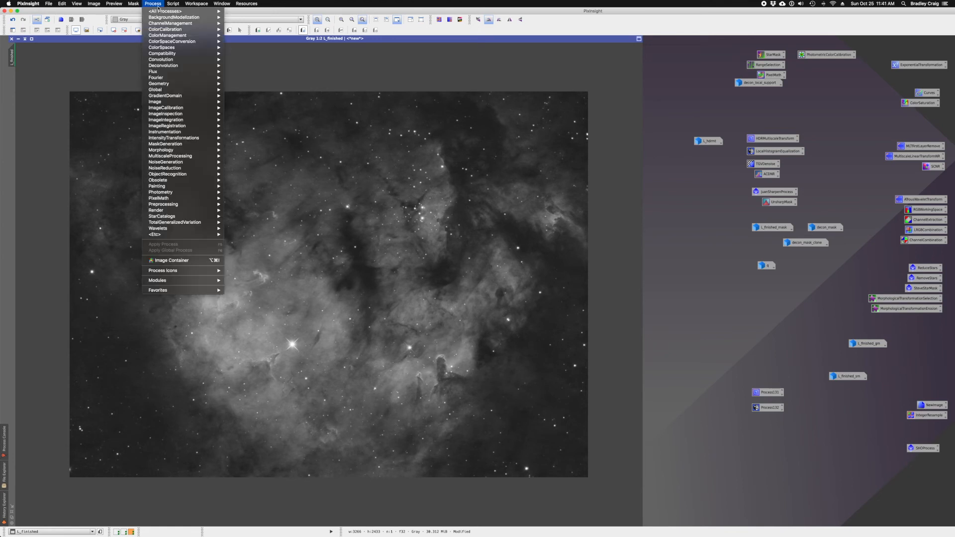
mouse_move(213, 138)
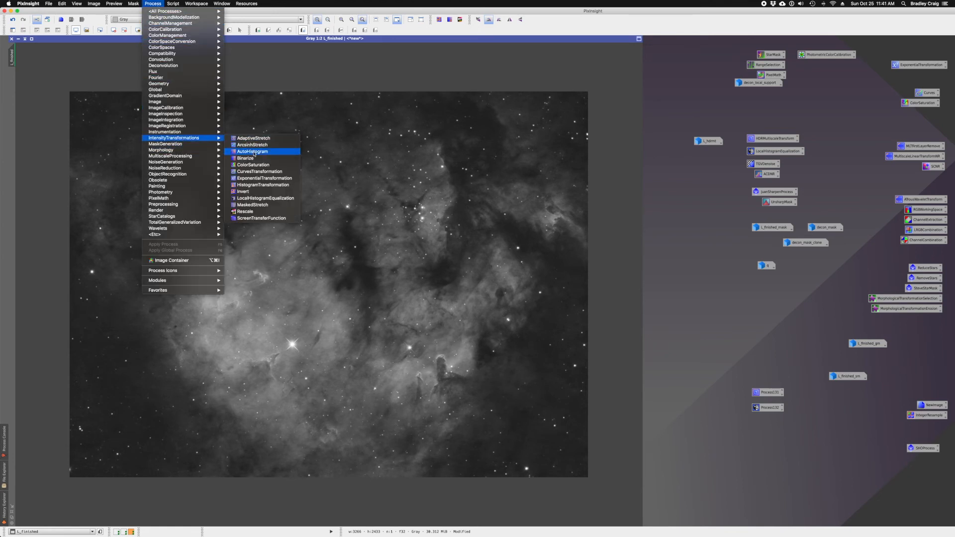
click(274, 186)
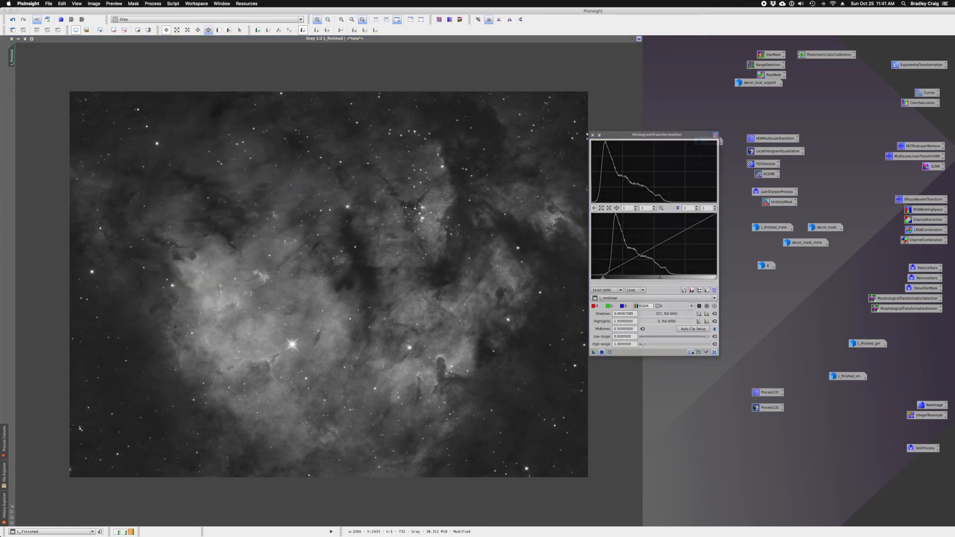
click(715, 353)
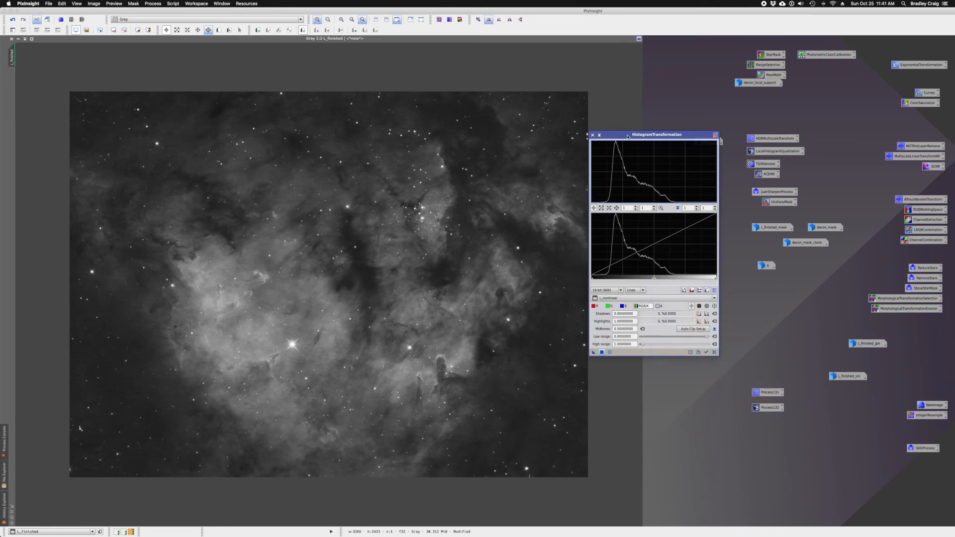
drag(662, 134, 727, 136)
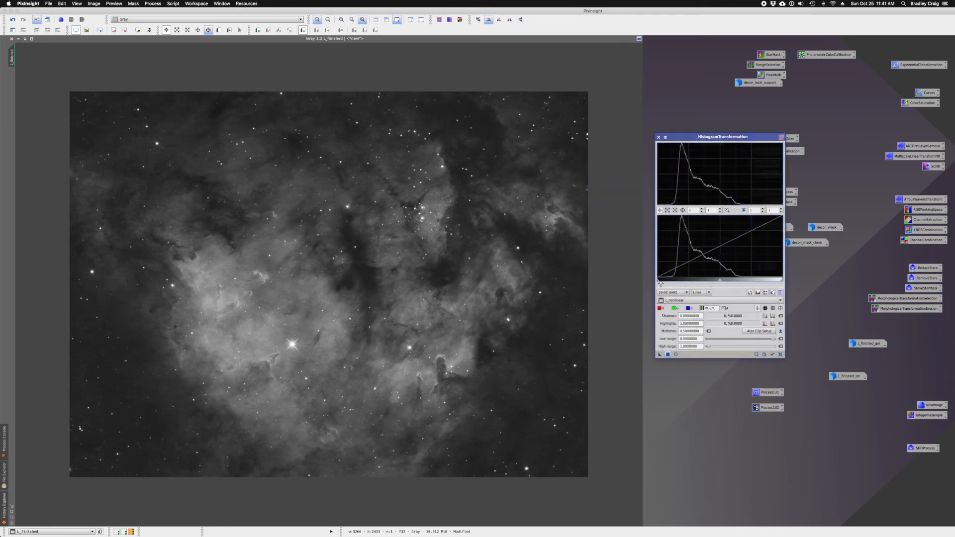
drag(657, 282, 656, 281)
click(676, 354)
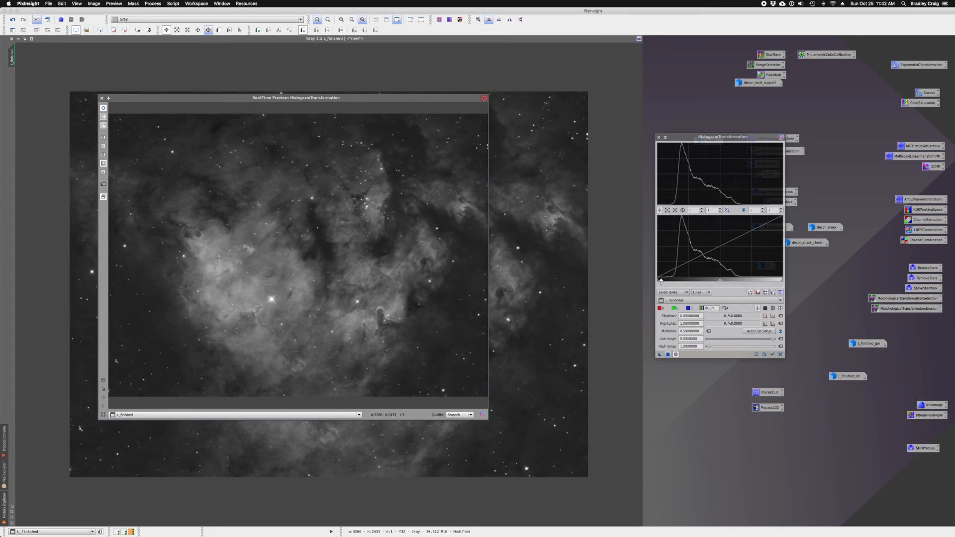
Step: Adjust L_finished with HistogramTransformation using shadows of about 0.04 and midtones of about 0.48, and close the preview and the process
drag(658, 280, 661, 281)
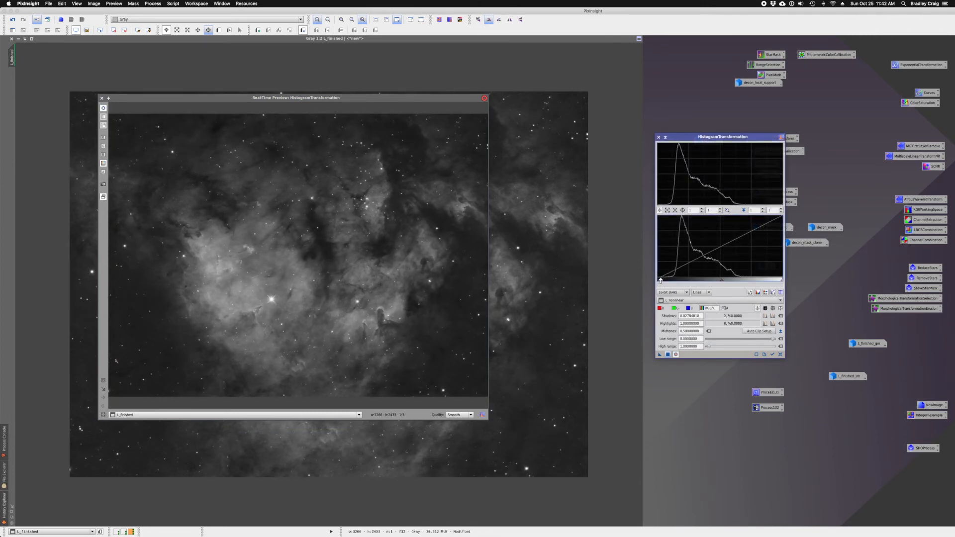
drag(661, 281, 662, 281)
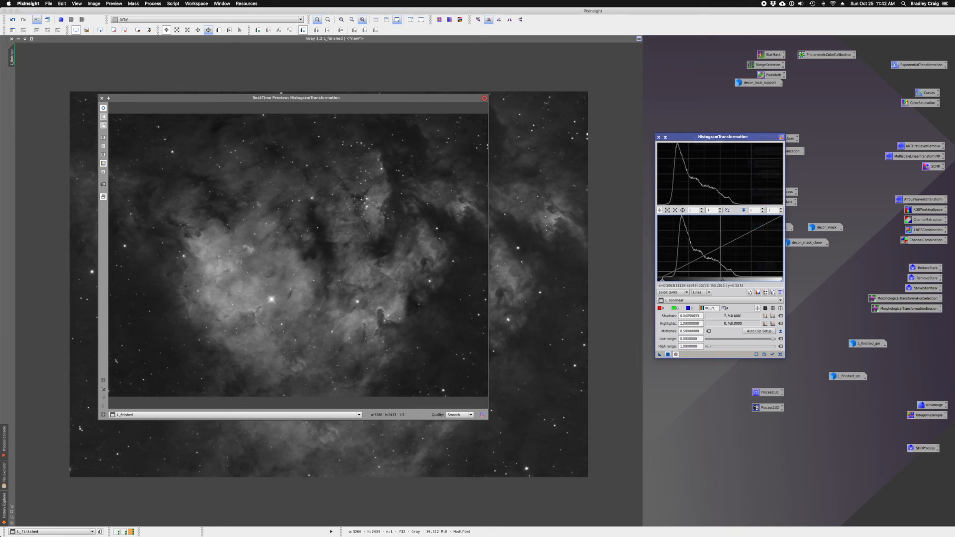
click(780, 354)
drag(659, 281, 717, 283)
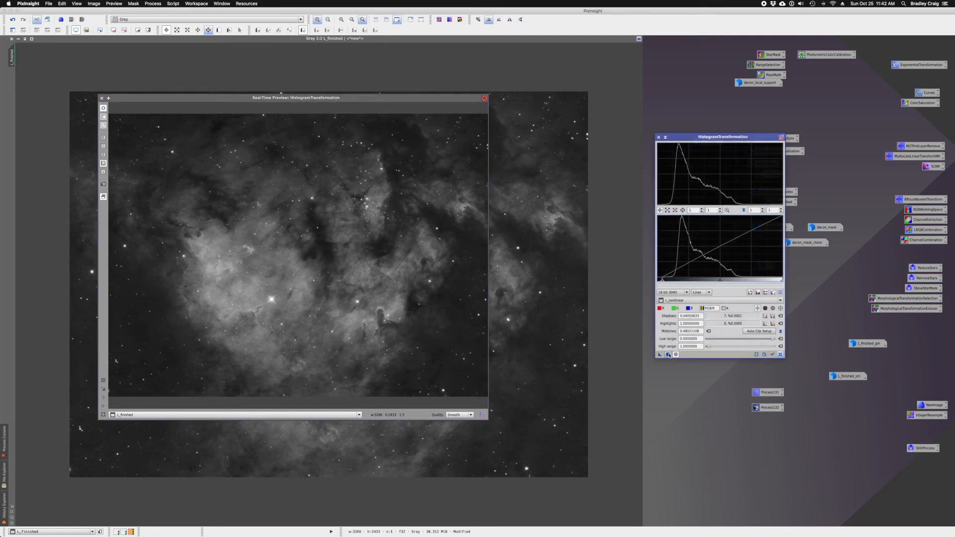
click(102, 99)
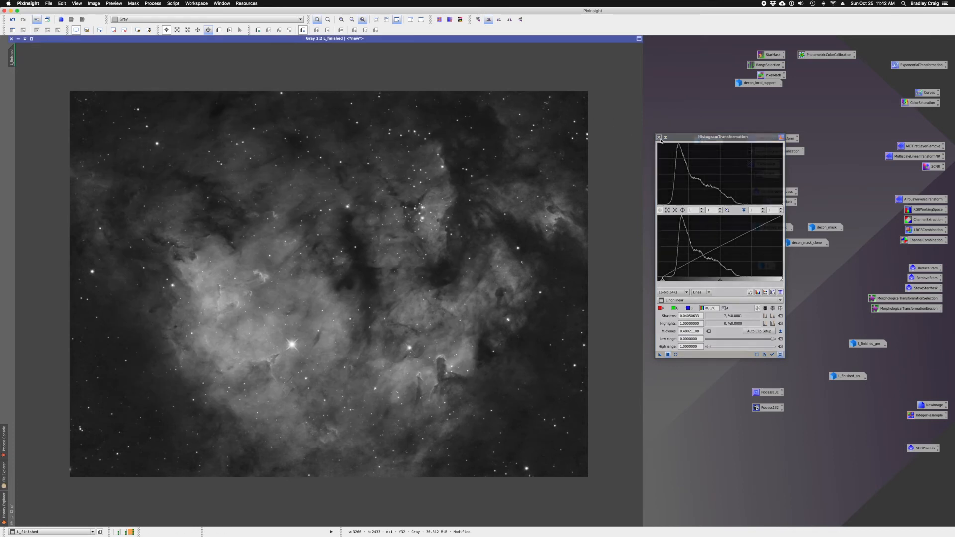
click(659, 137)
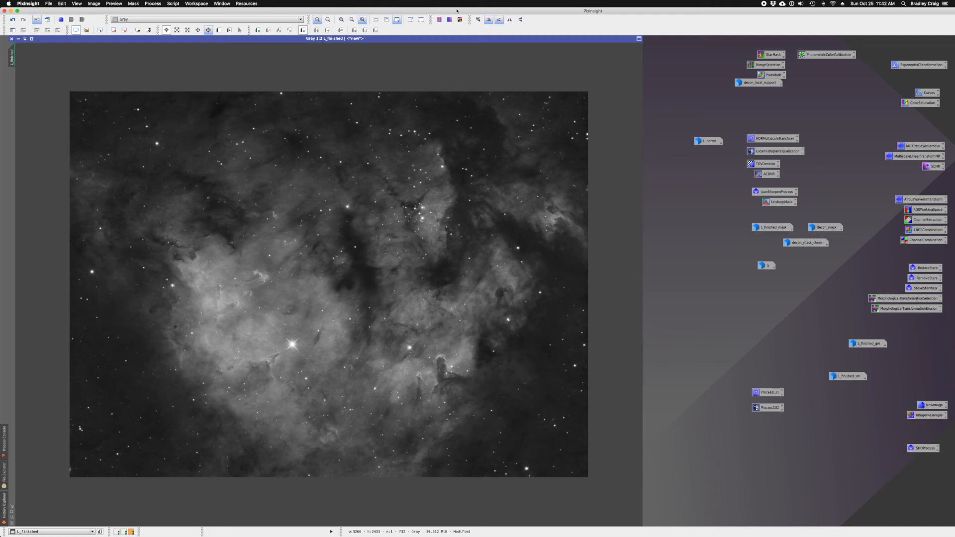
Step: Restore L_finished to a smaller window, iconize L_lhe, and show the whole nebula in the L_finished window
double_click(433, 40)
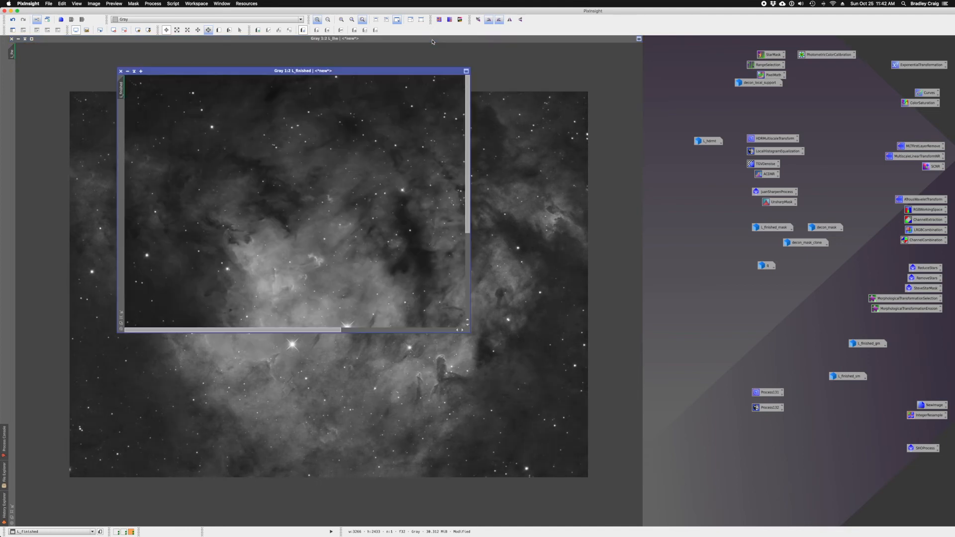
click(19, 40)
scroll(188, 169, up, 3)
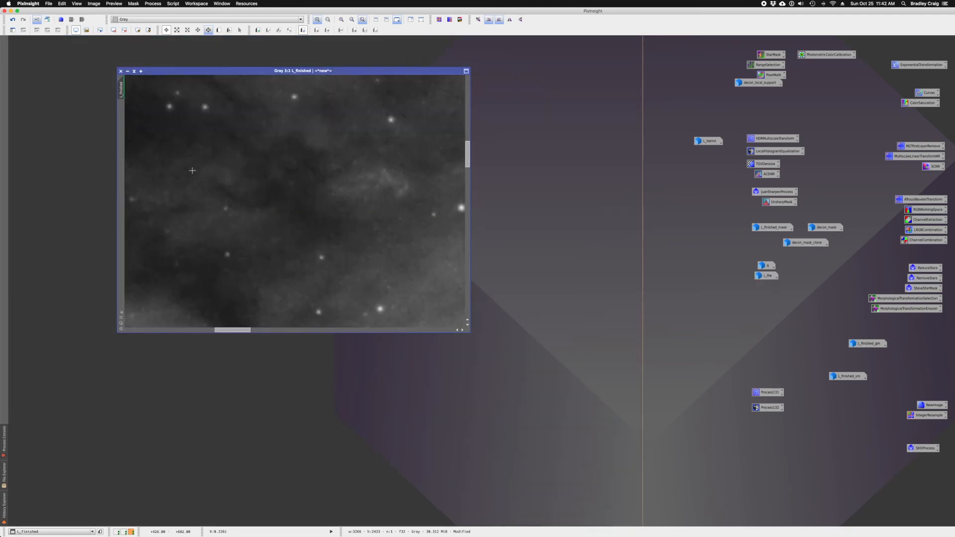
scroll(192, 170, down, 3)
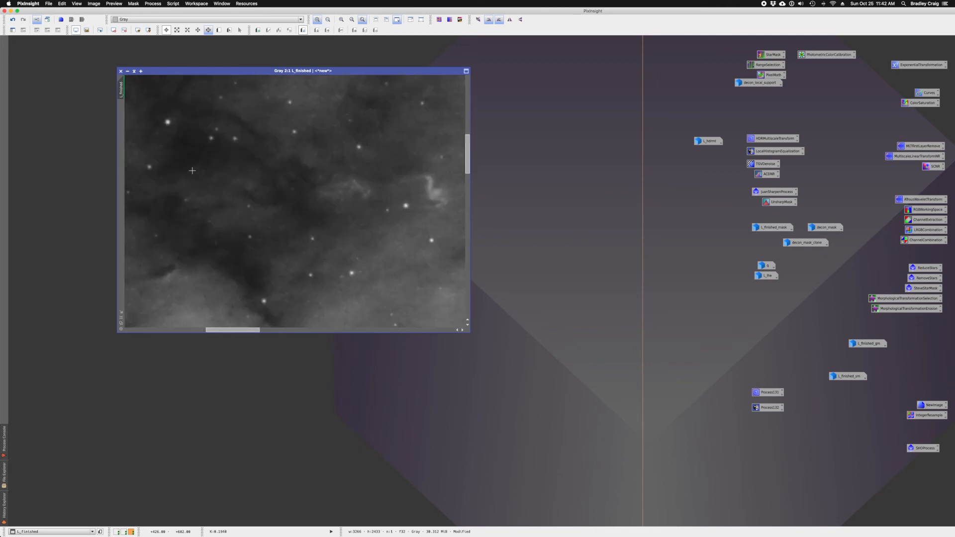
scroll(192, 171, down, 1)
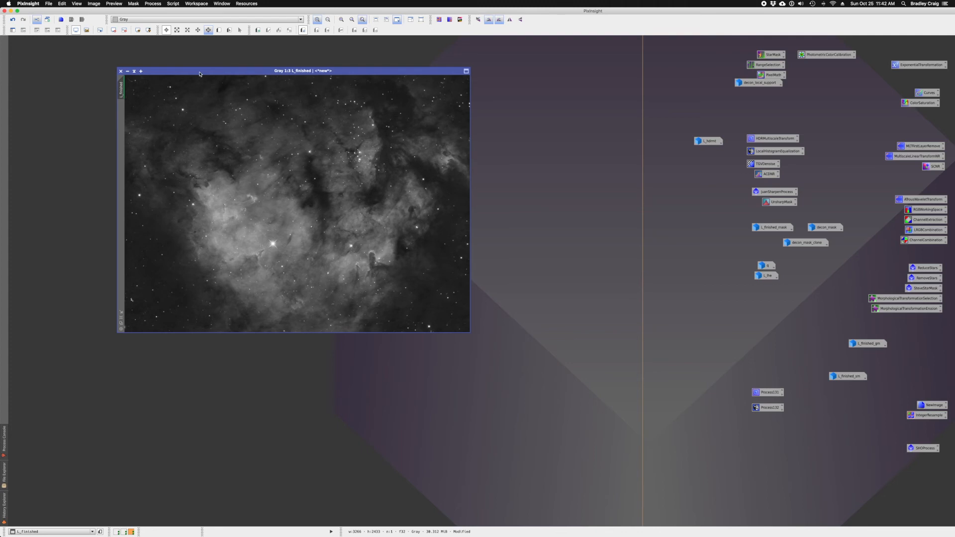
drag(200, 73, 191, 66)
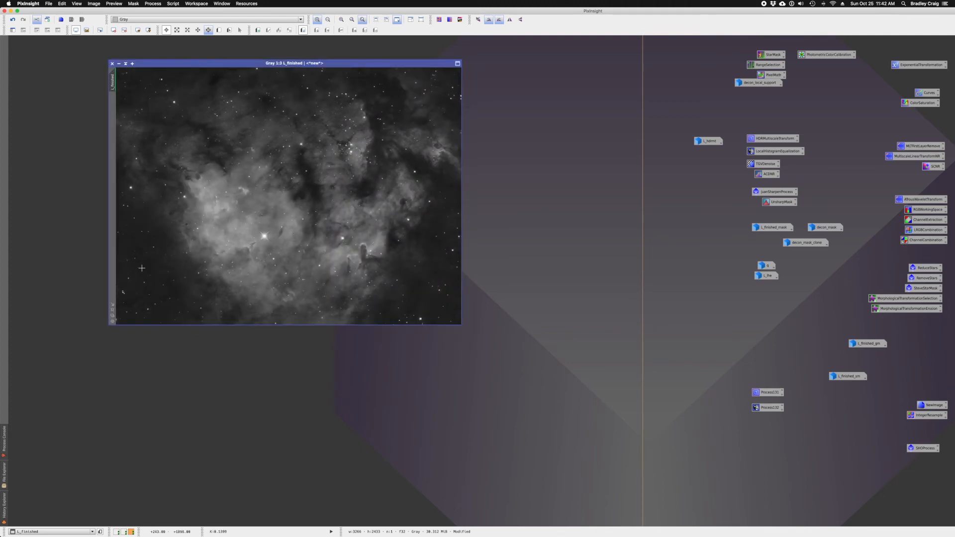
Step: Compare L_finished before and after its last edit, and read pixel values in the dark background below and beside the nebula
click(11, 21)
click(15, 21)
click(157, 297)
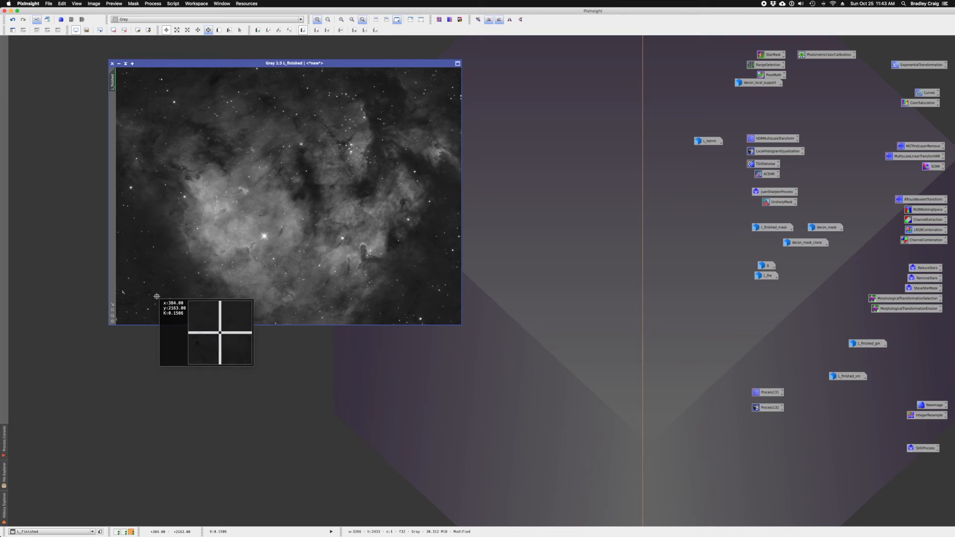
drag(157, 297, 156, 294)
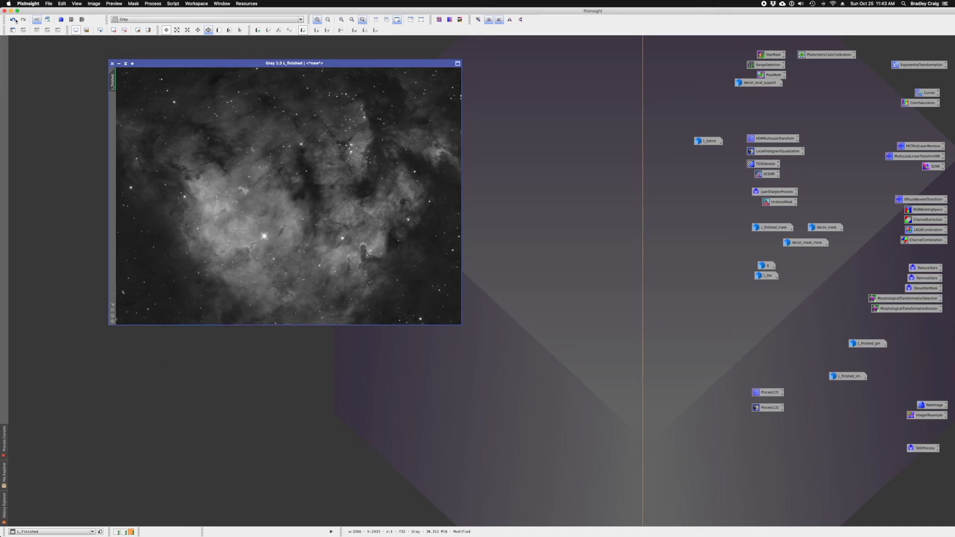
click(159, 300)
drag(159, 300, 155, 288)
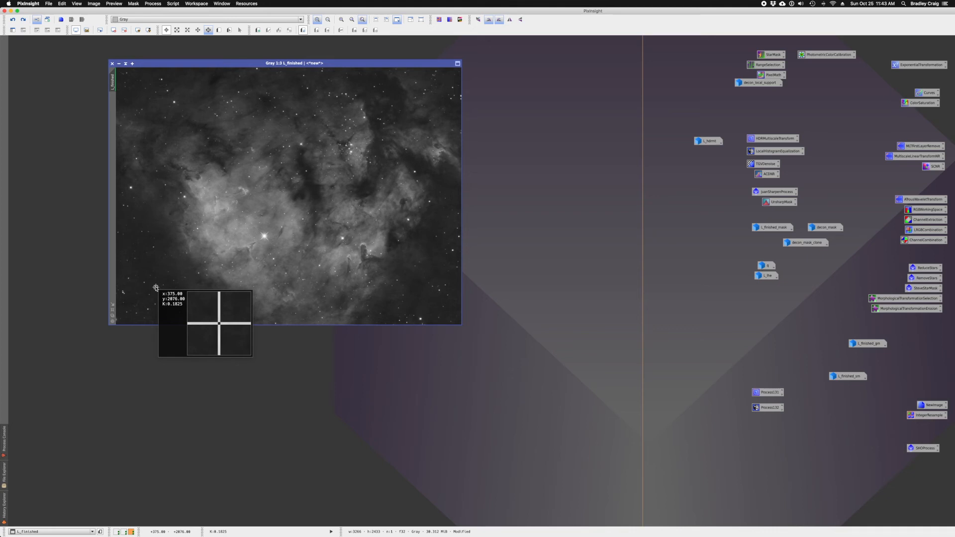
drag(156, 288, 156, 291)
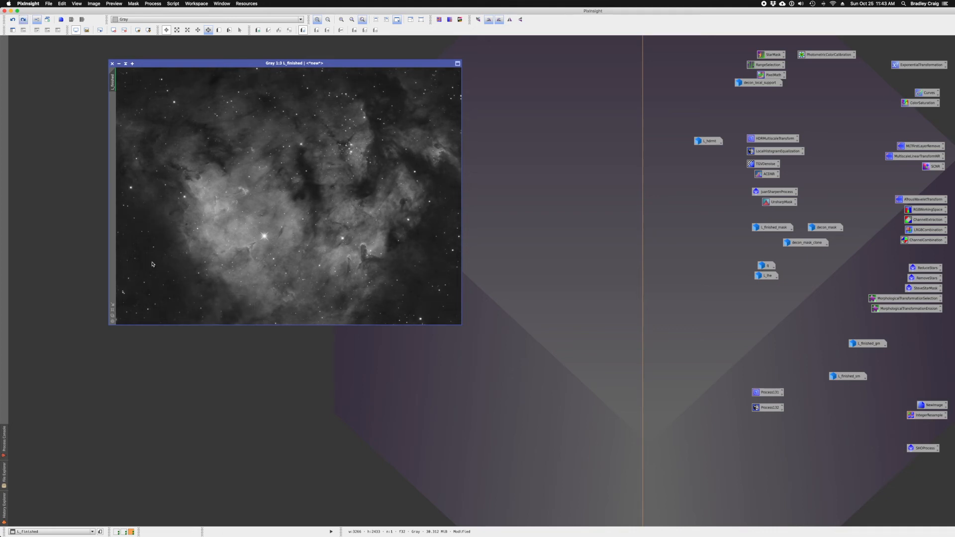
mouse_move(138, 300)
mouse_down()
mouse_move(155, 304)
mouse_move(150, 293)
mouse_up()
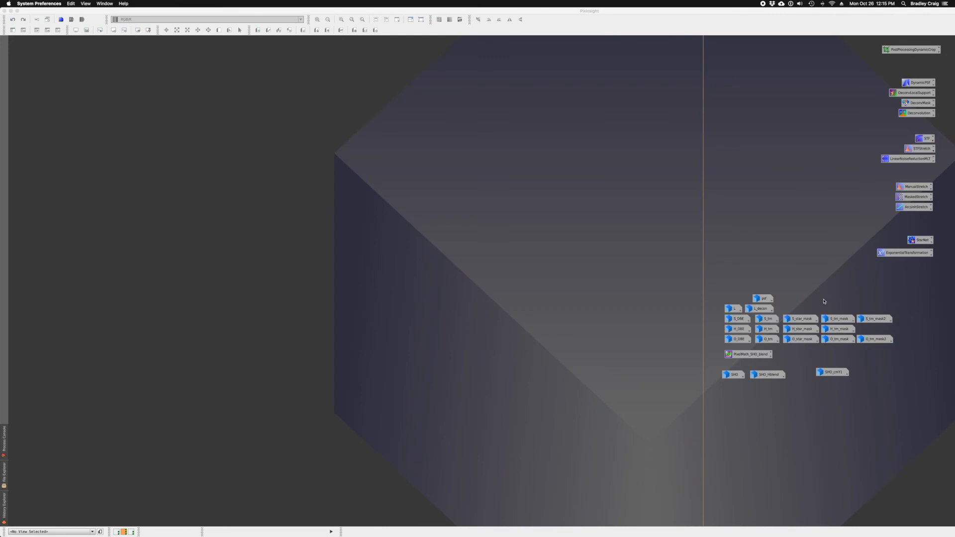
Step: Switch to PixInsight with the SHO workspace and move the MultiscaleLinearTransform and LinearFit windows to the upper part of the workspace
click(825, 302)
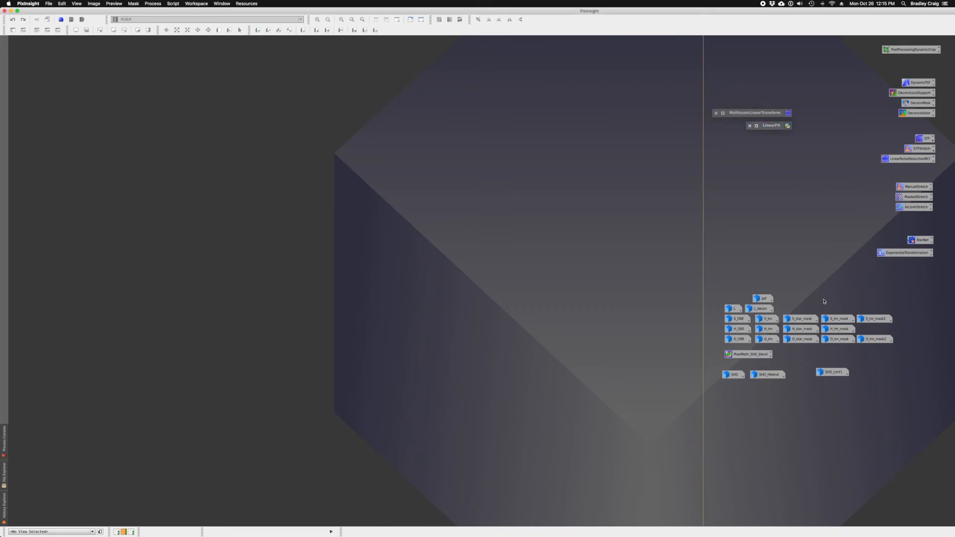
drag(762, 114, 756, 48)
drag(766, 122, 729, 62)
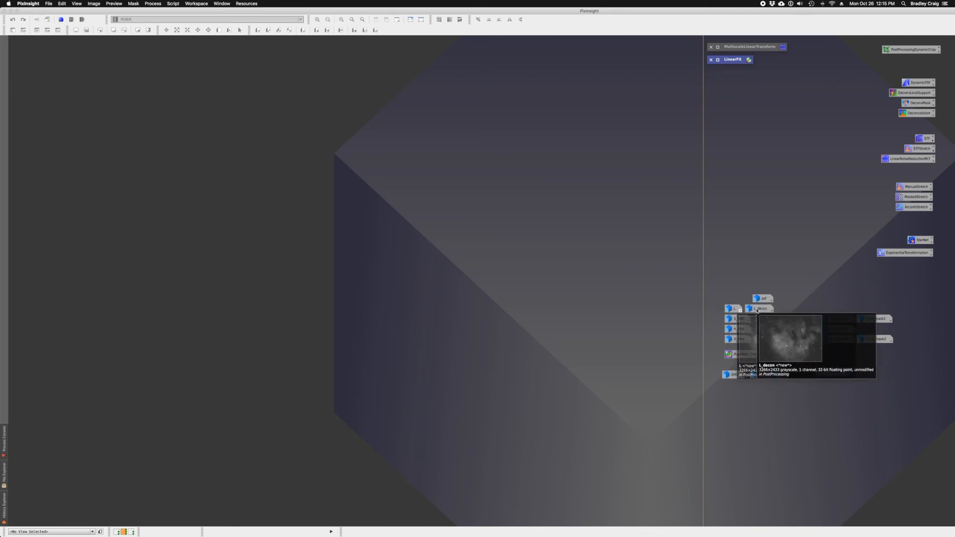
Step: Open the S_DBE image, review the MultiscaleLinearTransform noise reduction settings for its layers, and close that process
mouse_move(742, 319)
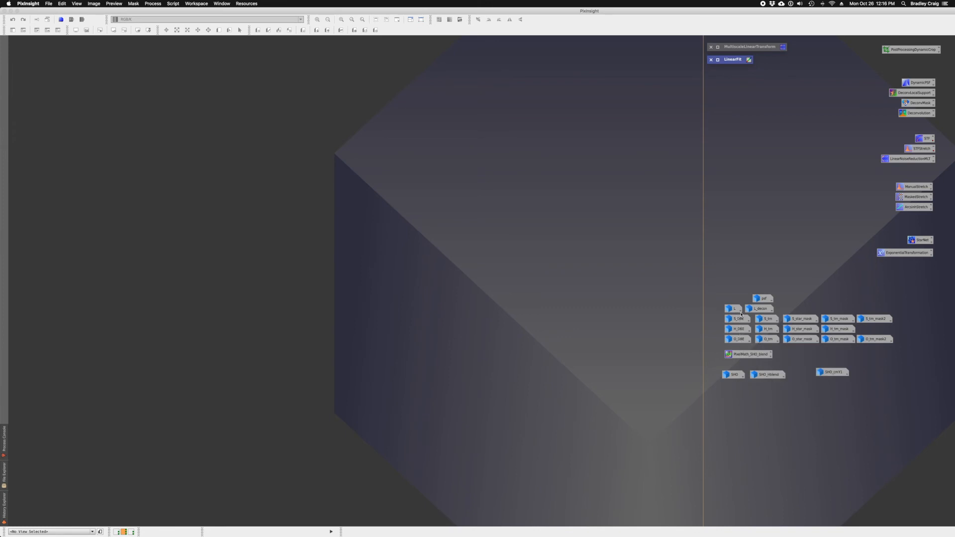
mouse_move(741, 341)
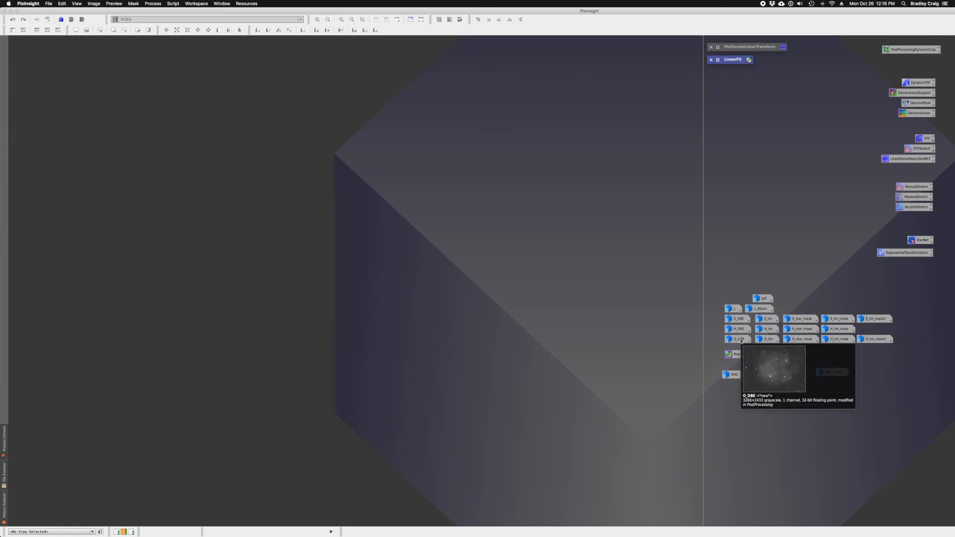
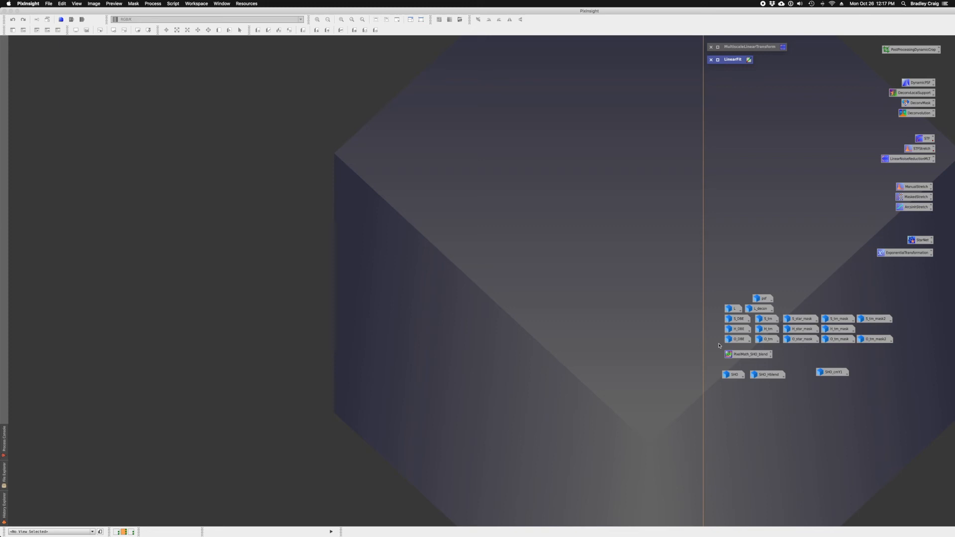
mouse_move(737, 321)
click(741, 323)
double_click(741, 324)
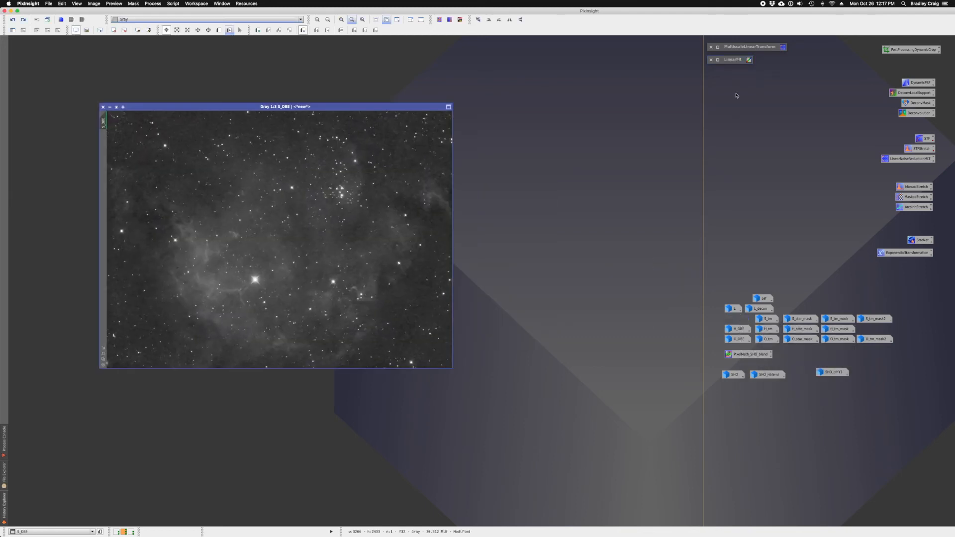
double_click(743, 52)
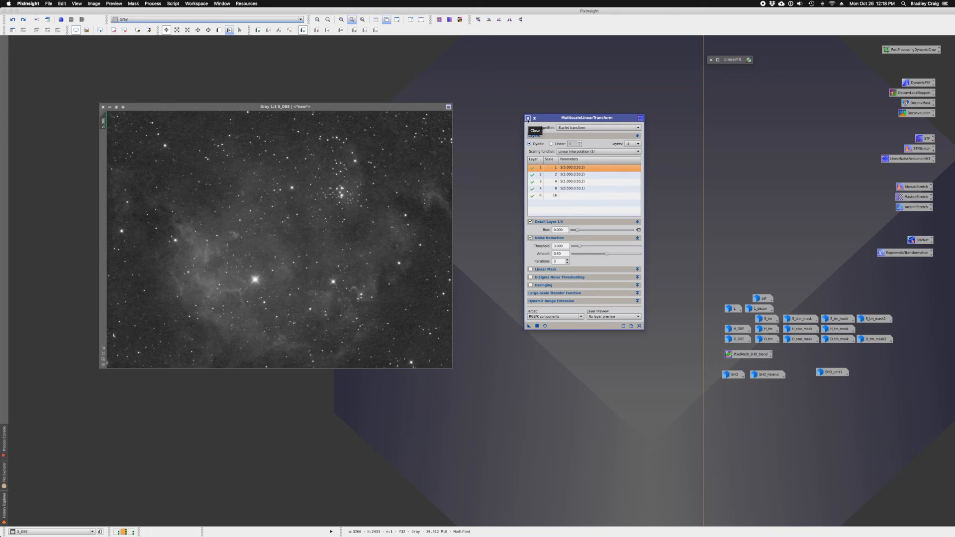
click(529, 119)
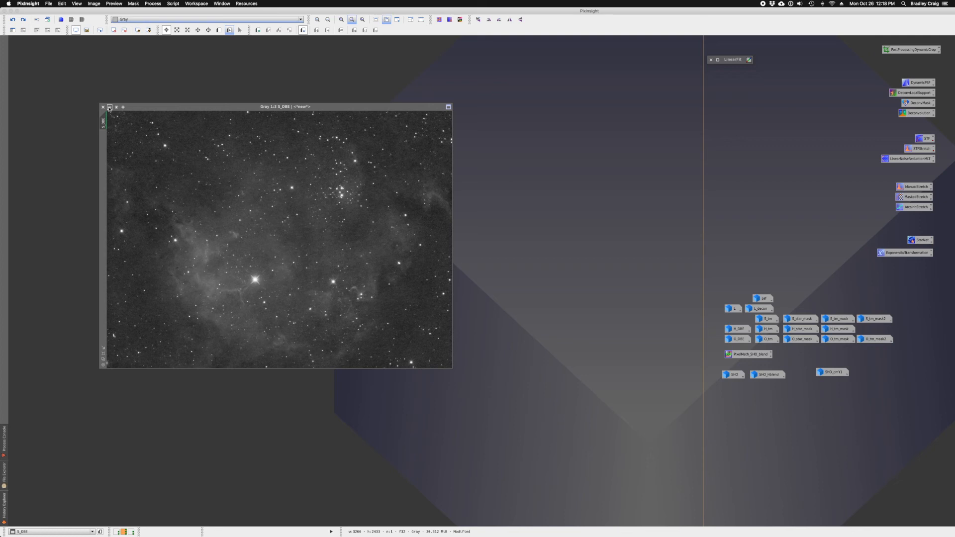
Step: Review the LinearFit settings with H_DBE as the reference image, close the process, and iconize S_DBE
double_click(730, 62)
drag(770, 60, 576, 162)
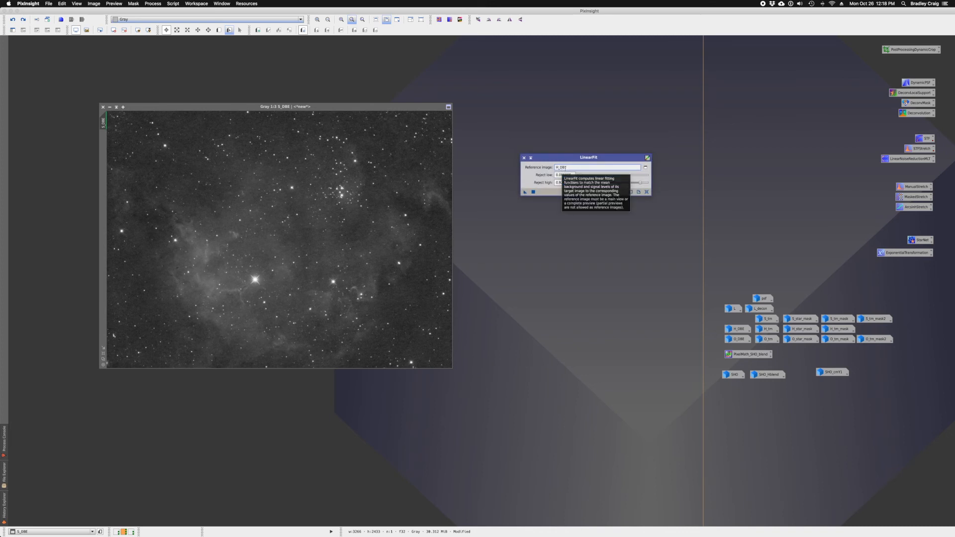
drag(568, 167, 551, 162)
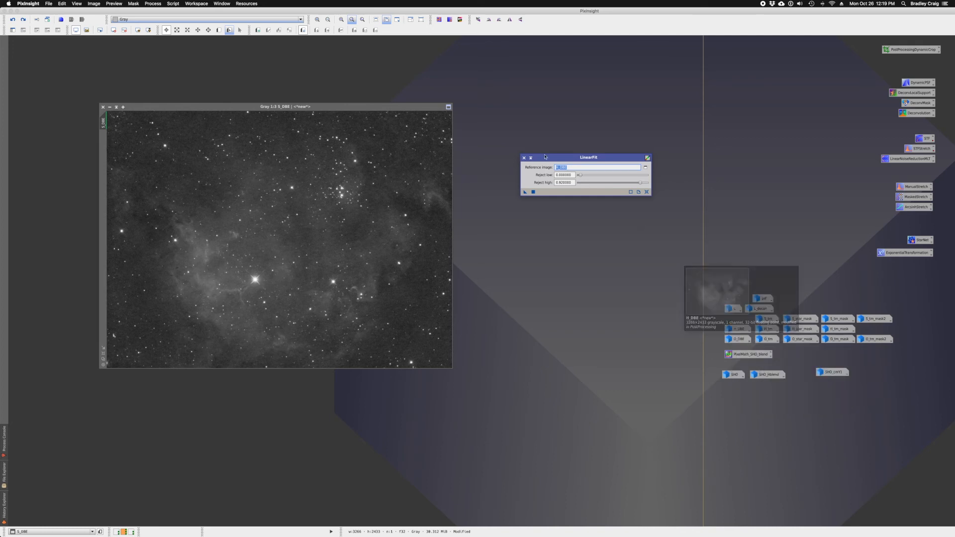
click(524, 158)
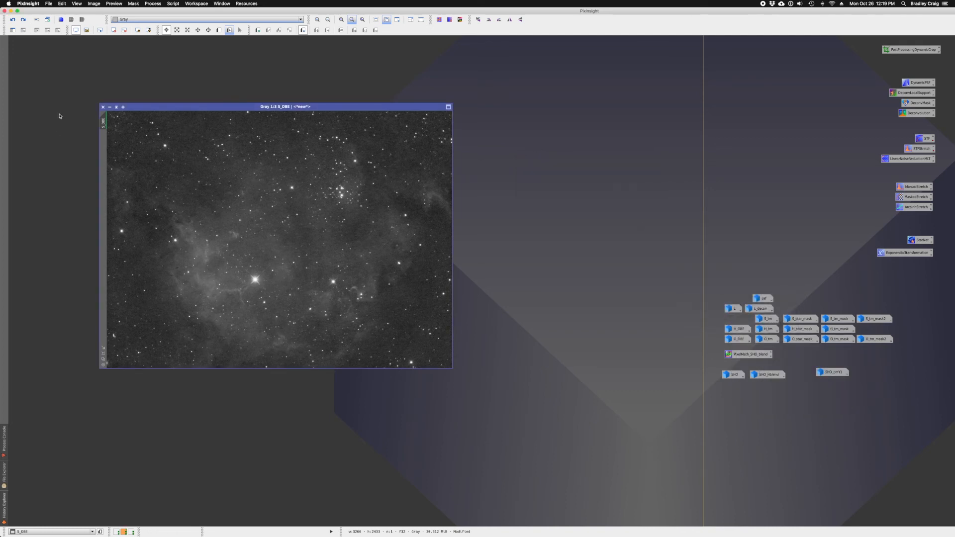
click(110, 108)
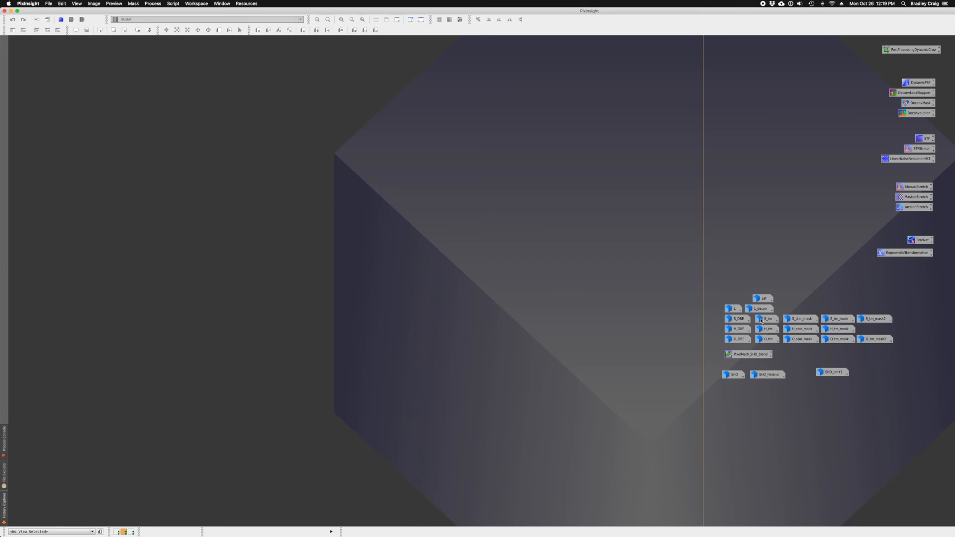
Step: Open the starless S_tm, H_tm and O_tm images, view them one after another, and iconize them again
mouse_move(766, 320)
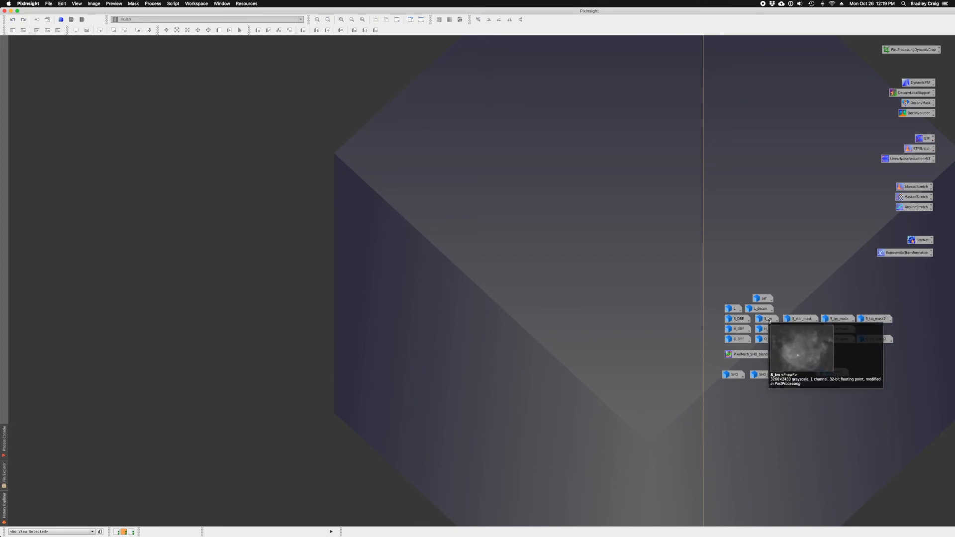
double_click(766, 319)
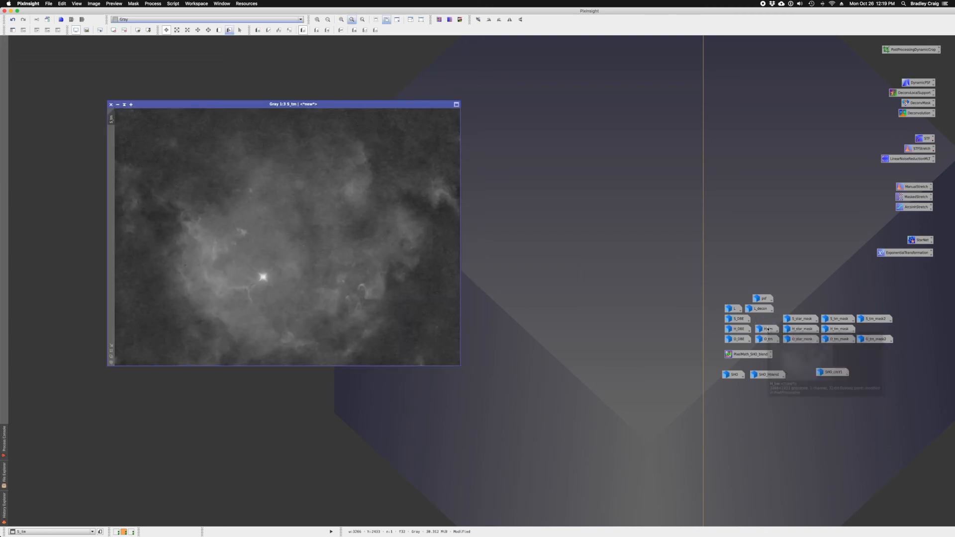
double_click(768, 329)
double_click(768, 340)
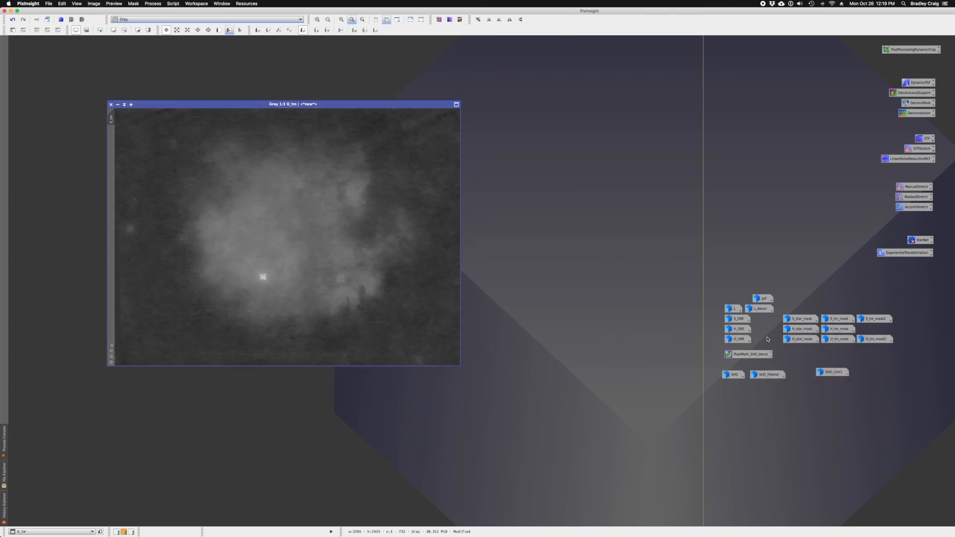
click(118, 105)
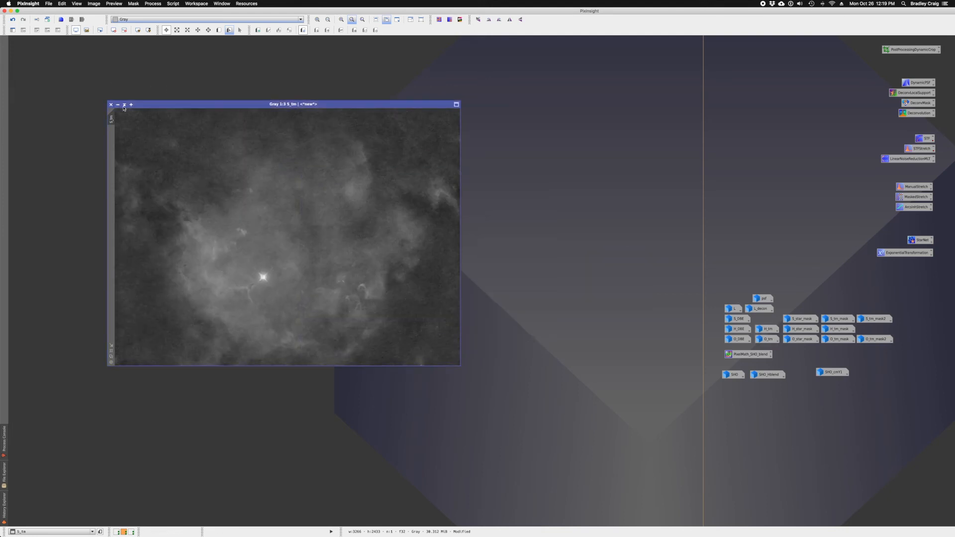
click(119, 105)
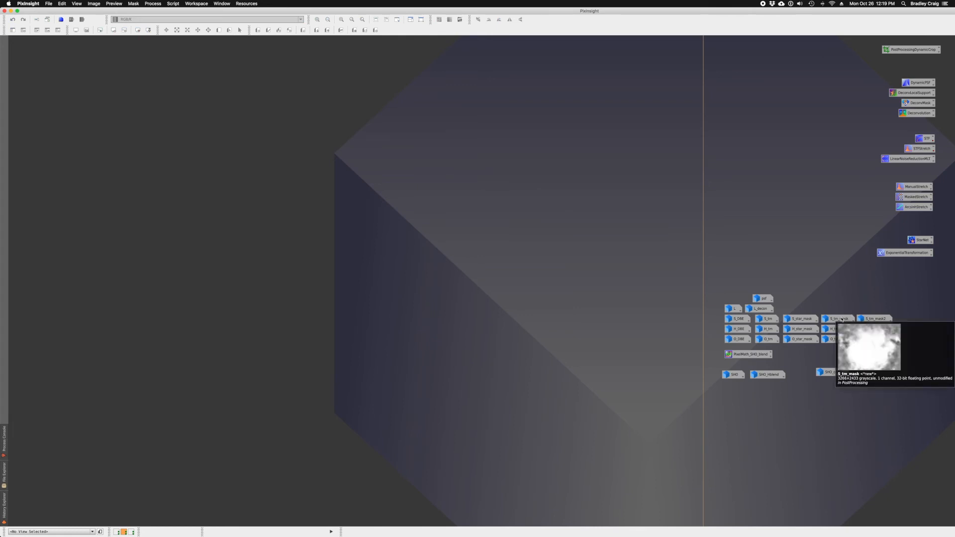
Step: Open S_star_mask to inspect the extracted stars, and iconize it again
mouse_move(804, 322)
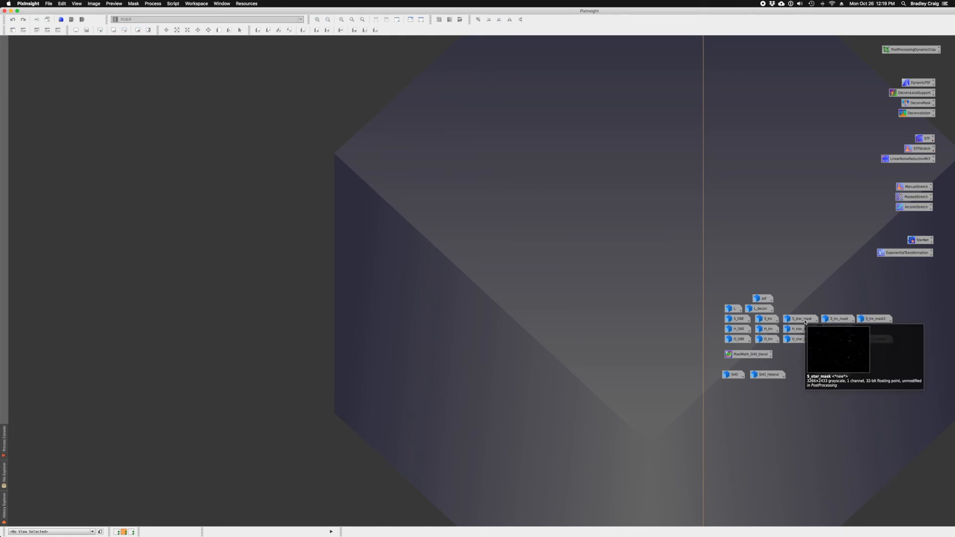
double_click(802, 319)
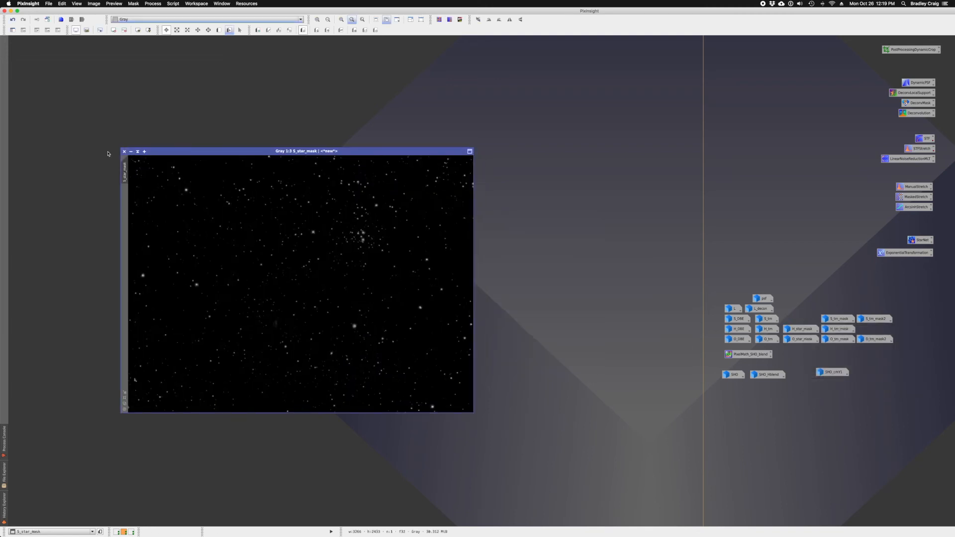
click(131, 151)
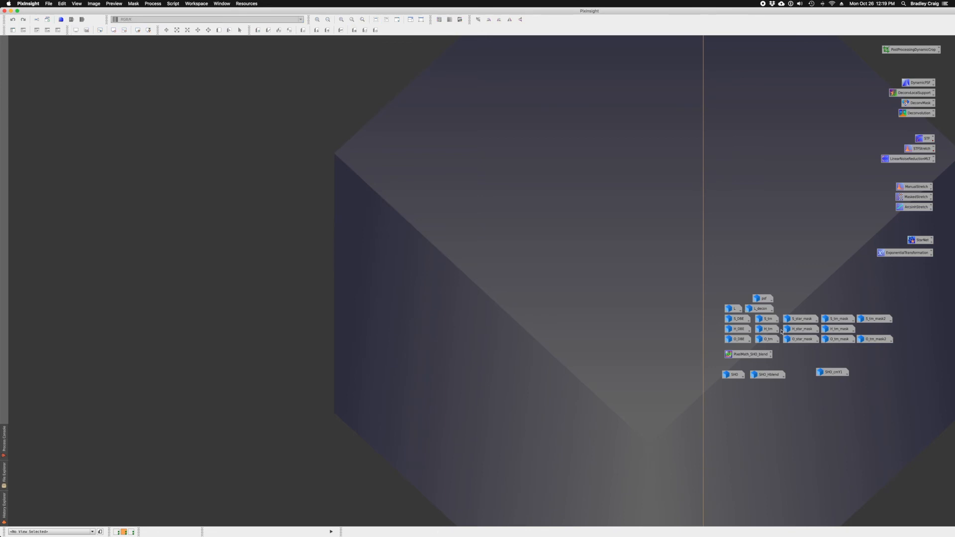
Step: Restore the S_tm image and display its processing history in the History Explorer
double_click(770, 320)
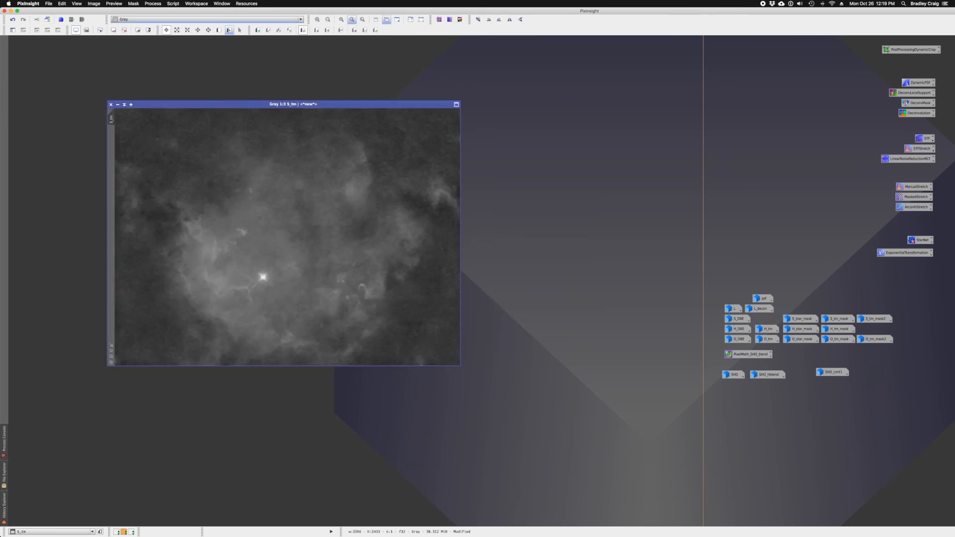
click(5, 505)
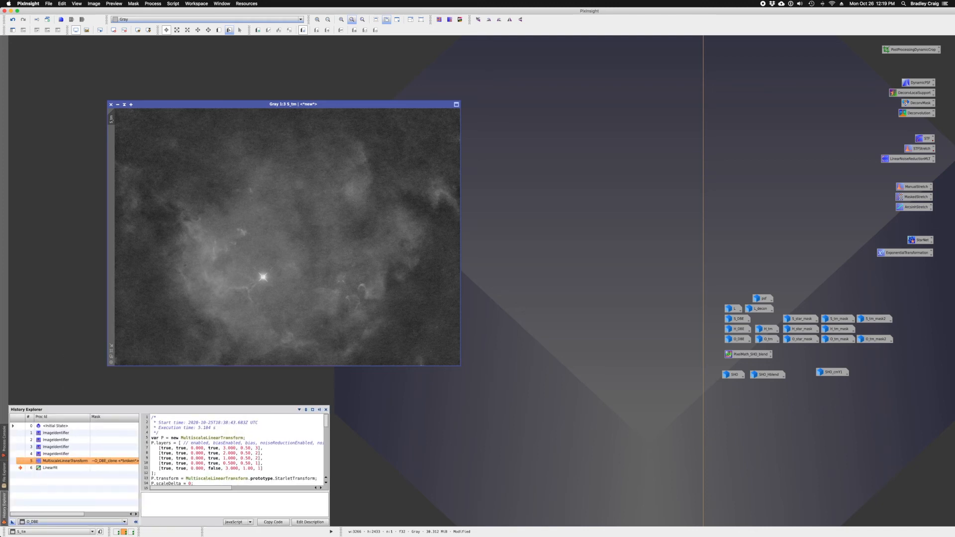
click(46, 523)
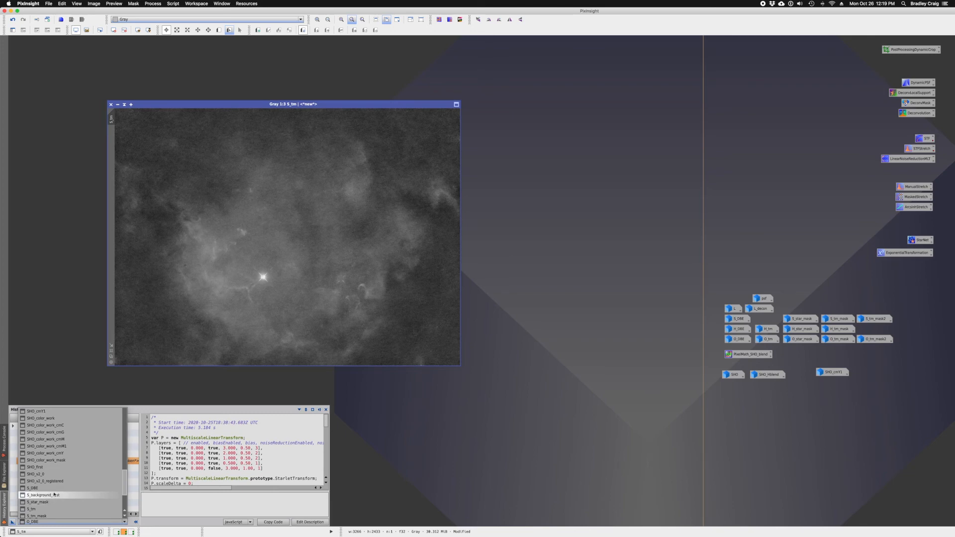
click(50, 509)
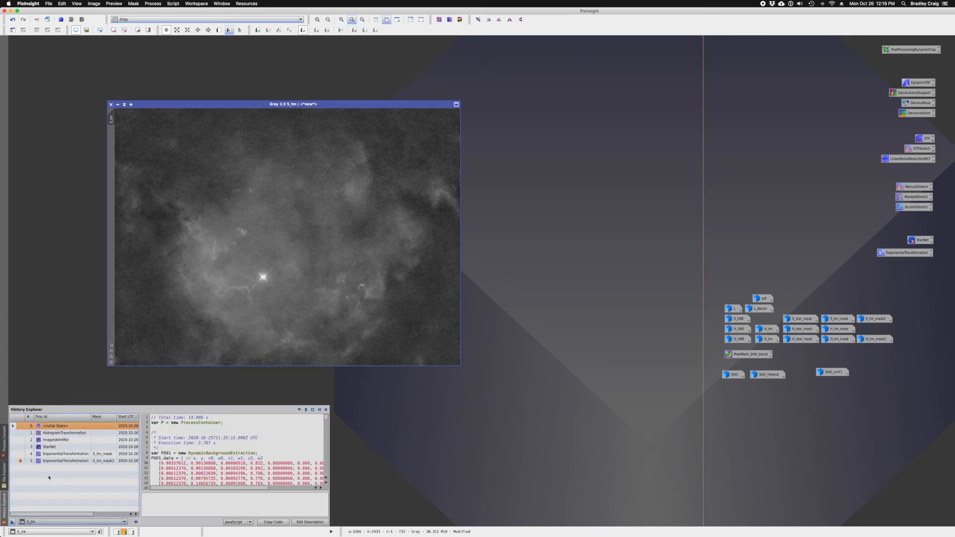
Step: View S_tm at its initial, HistogramTransformation and ImageIdentifier history states, and inspect the processes nested under the initial state
click(21, 428)
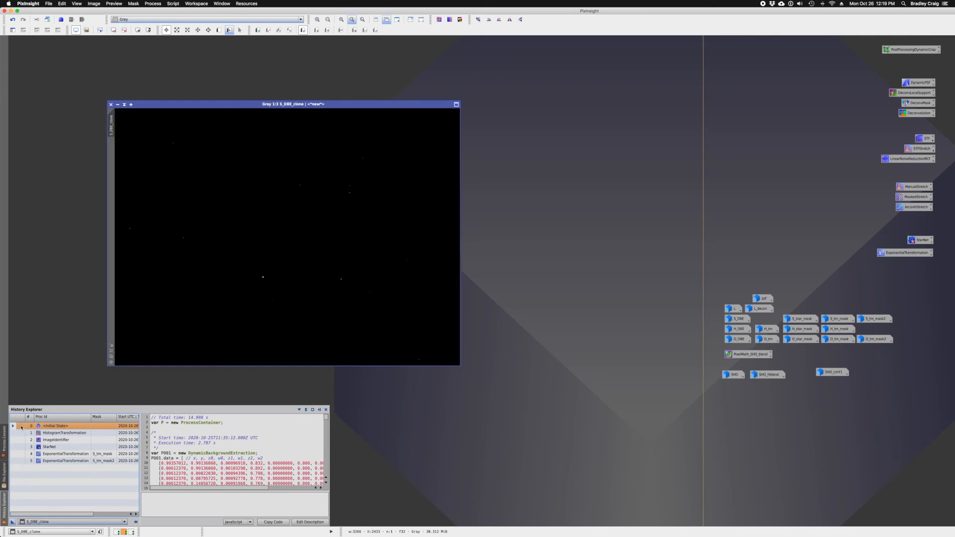
click(26, 433)
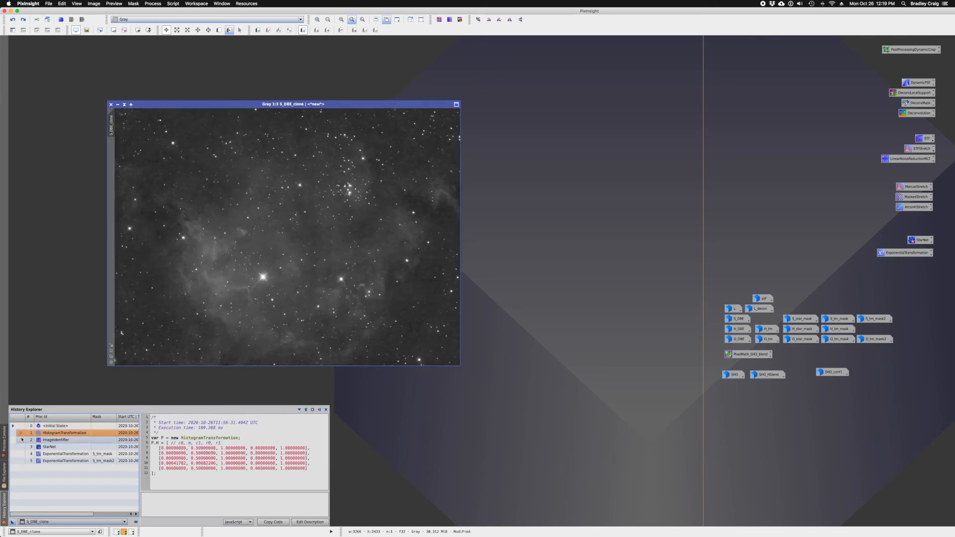
click(22, 440)
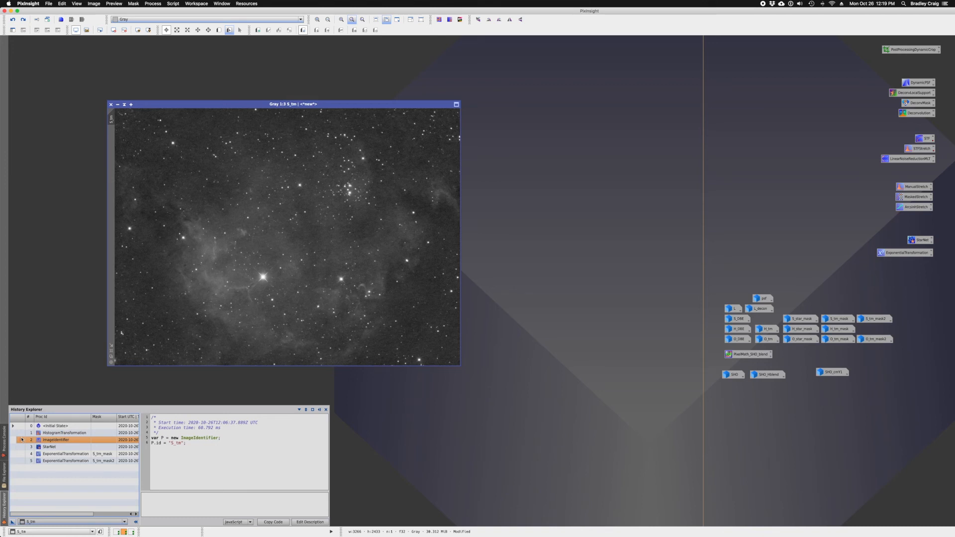
click(13, 426)
click(14, 426)
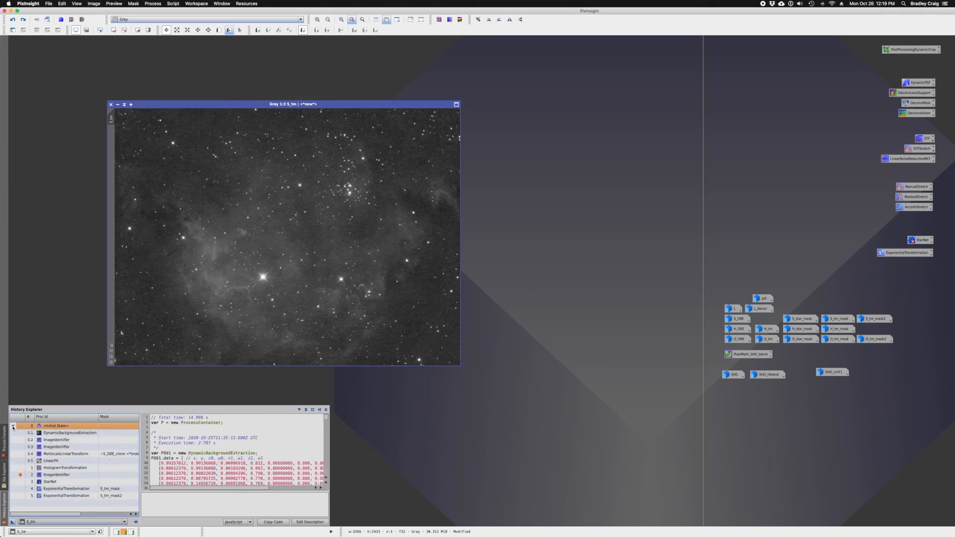
click(14, 426)
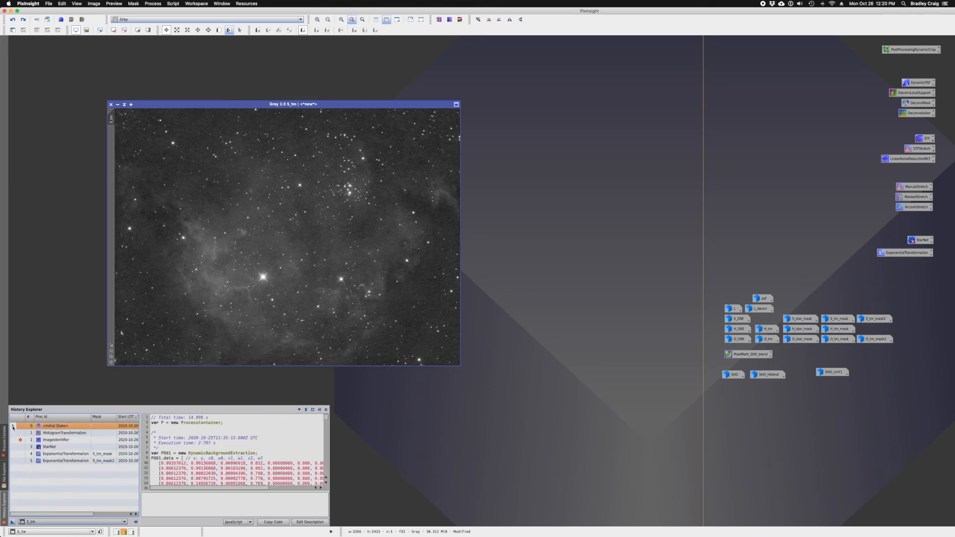
Step: Compare S_tm at its HistogramTransformation history state with its StarNet state, leaving the StarNet state active
click(24, 434)
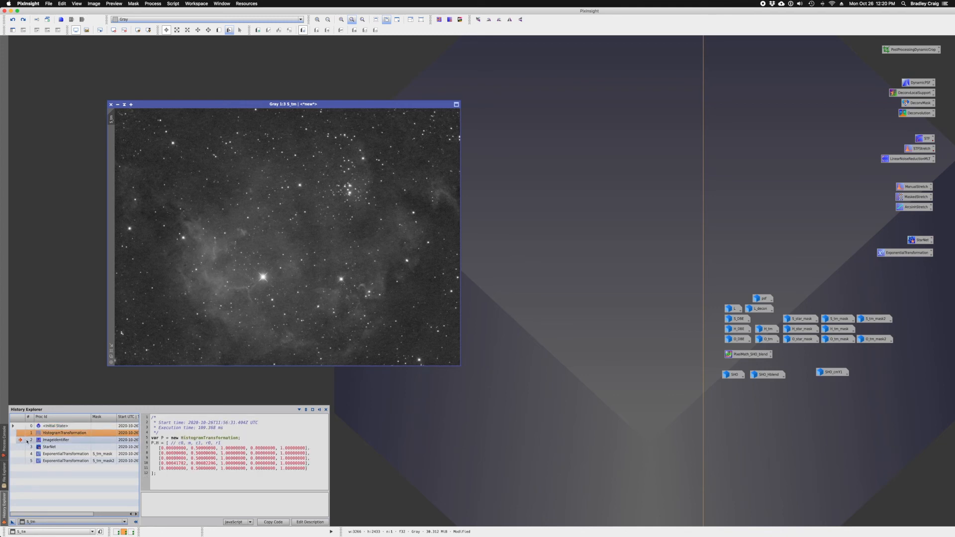
click(22, 440)
click(23, 433)
click(23, 433)
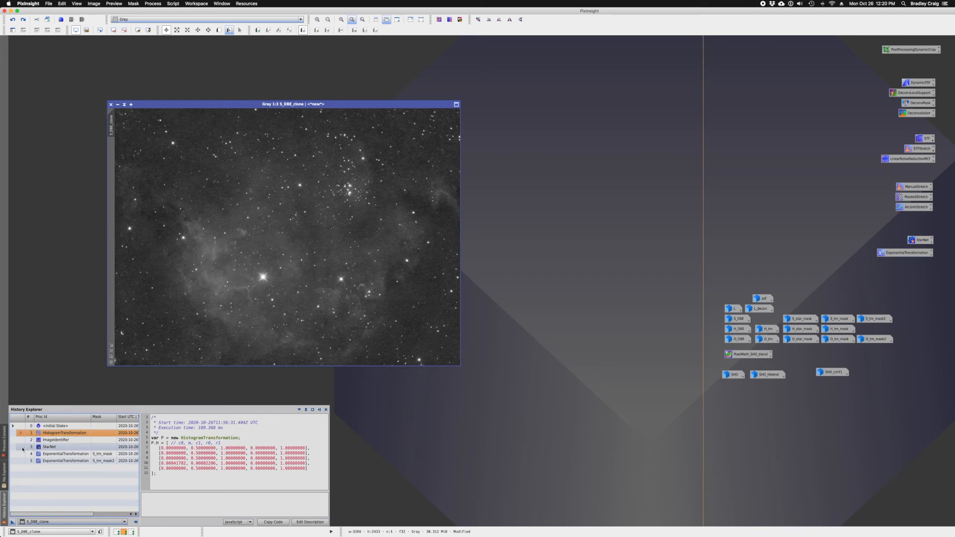
click(22, 447)
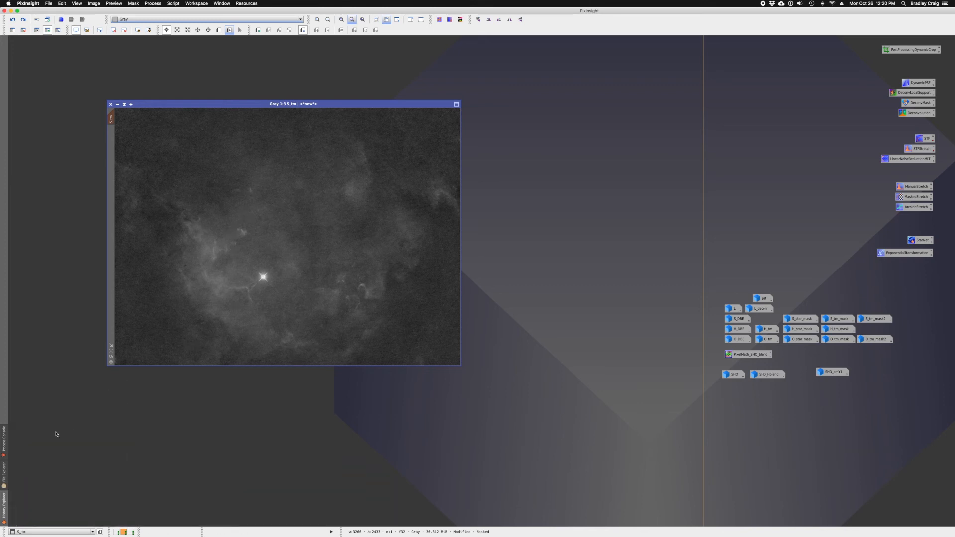
Step: Place S_tm_mask beside S_tm and advance S_tm's history to the first ExponentialTransformation, which uses that mask
click(5, 507)
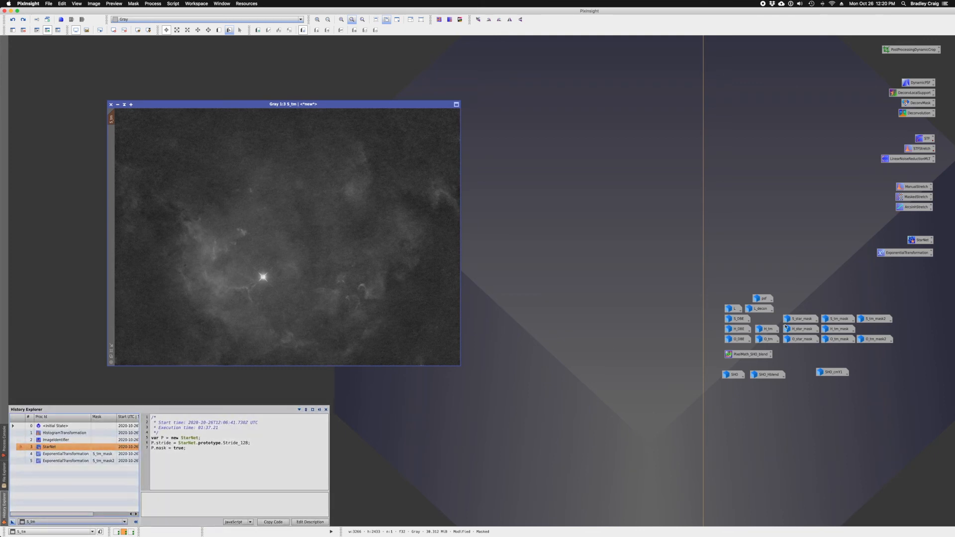
double_click(839, 319)
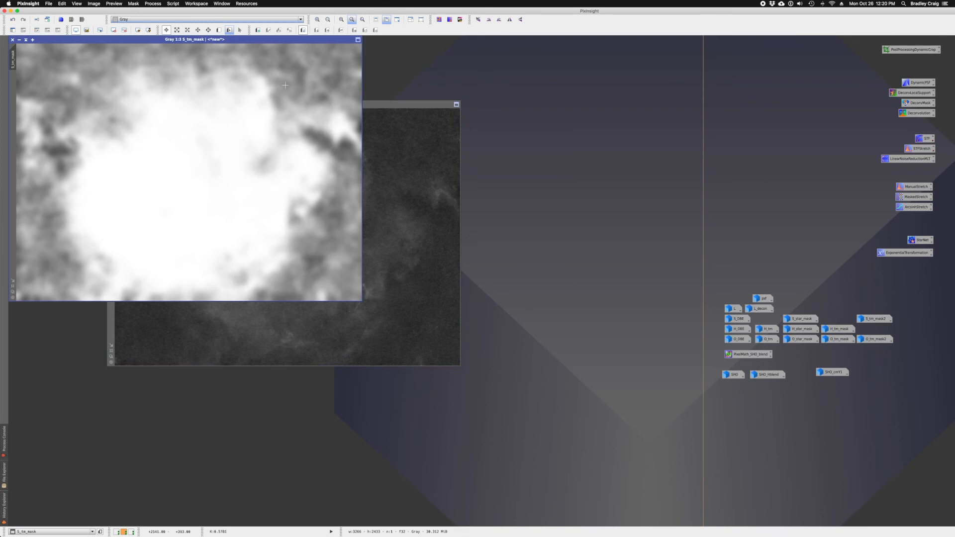
drag(198, 39, 650, 106)
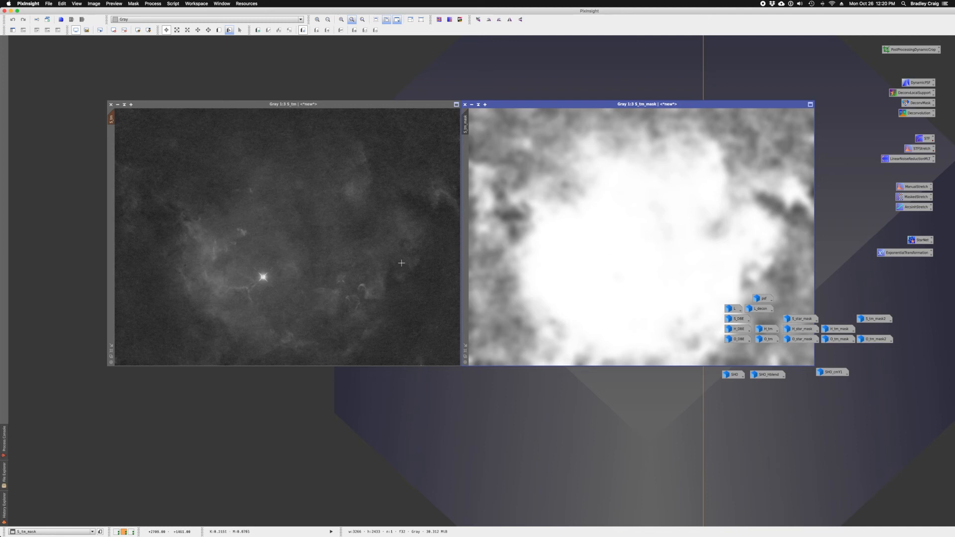
click(5, 506)
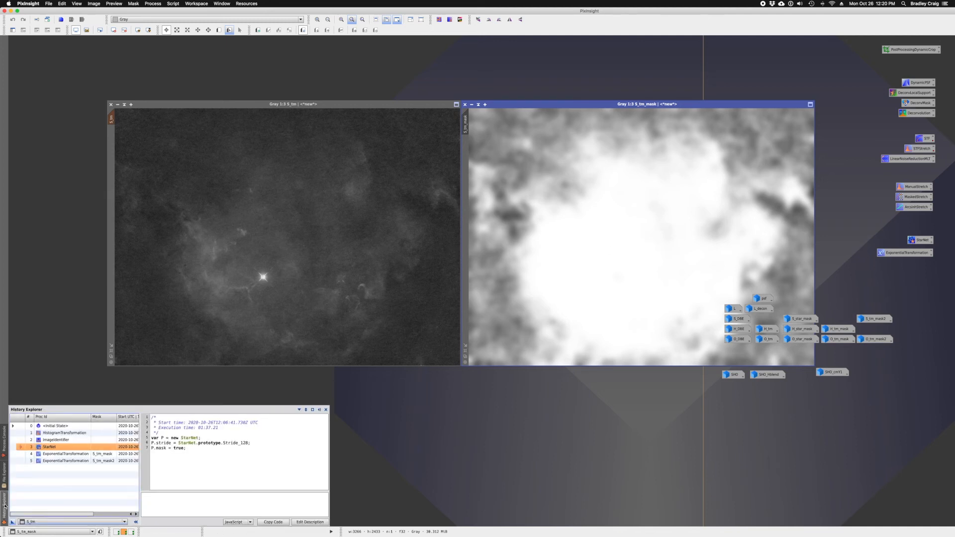
click(17, 455)
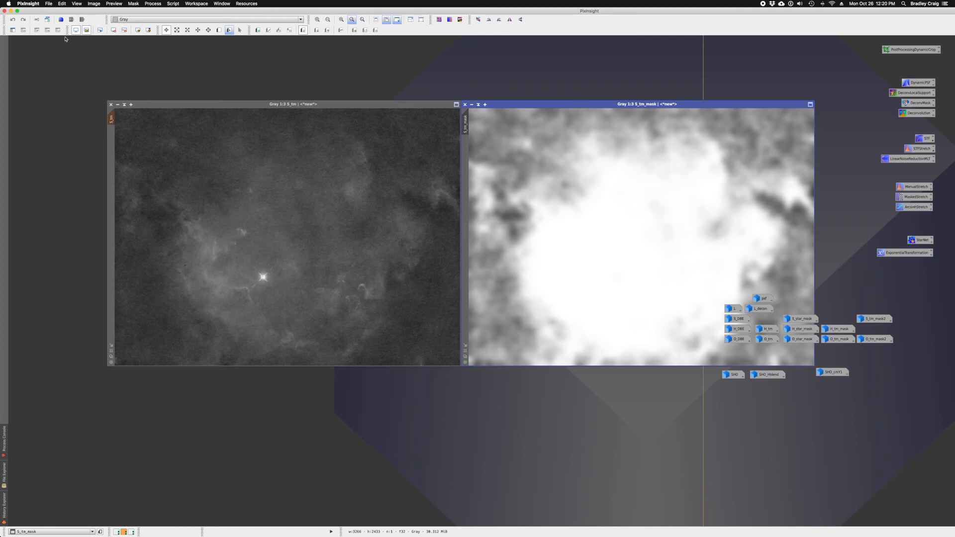
Step: Open the settings of S_tm's first ExponentialTransformation from its processing history and place the dialog below the image windows
click(188, 105)
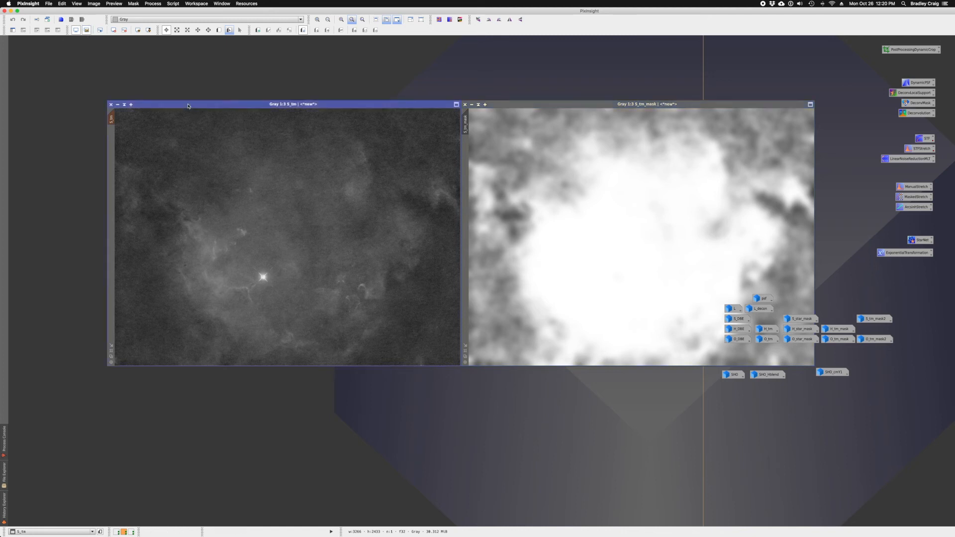
click(58, 31)
click(57, 31)
click(4, 505)
click(52, 455)
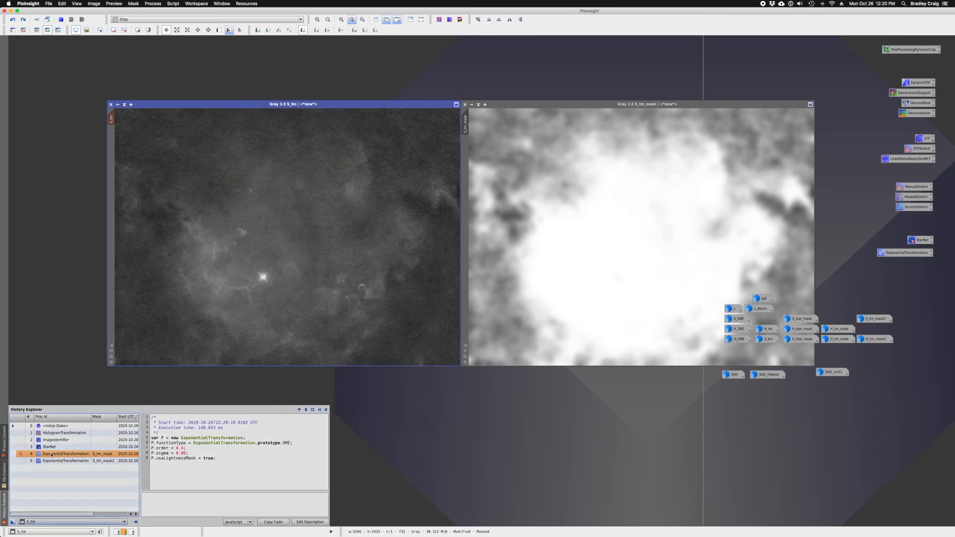
double_click(52, 455)
drag(785, 240, 560, 381)
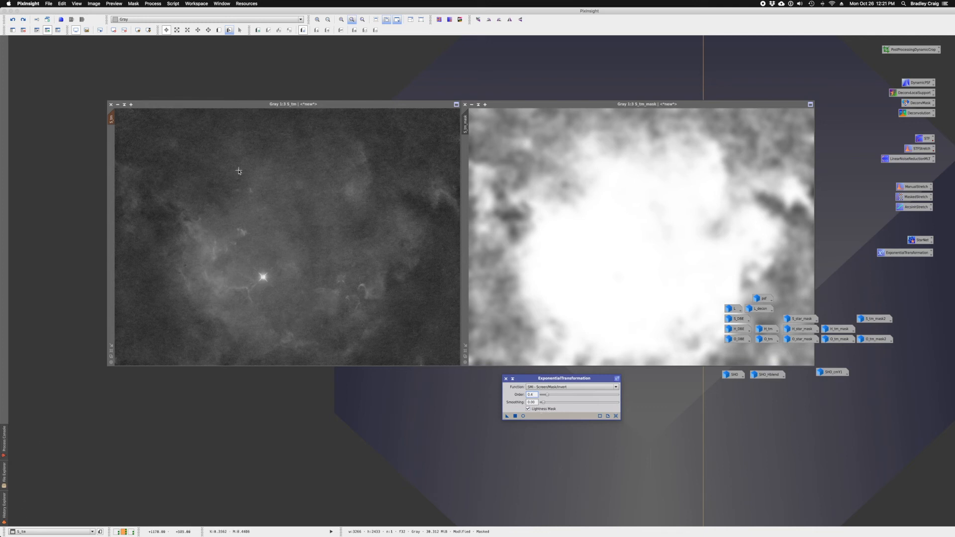
Step: Restore S_tm_mask2 over S_tm_mask beside S_tm, align the two mask windows, and switch between them to compare their coverage
double_click(871, 320)
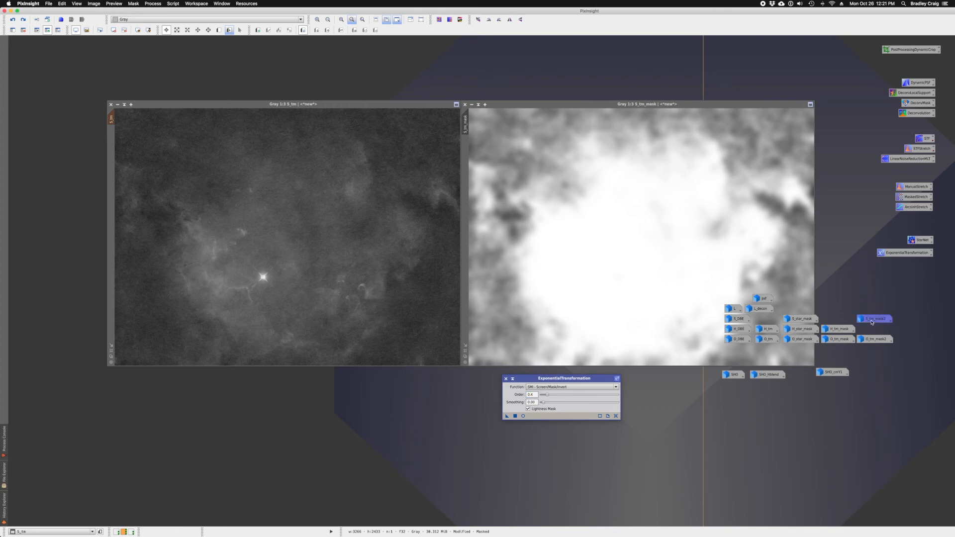
drag(198, 45, 639, 106)
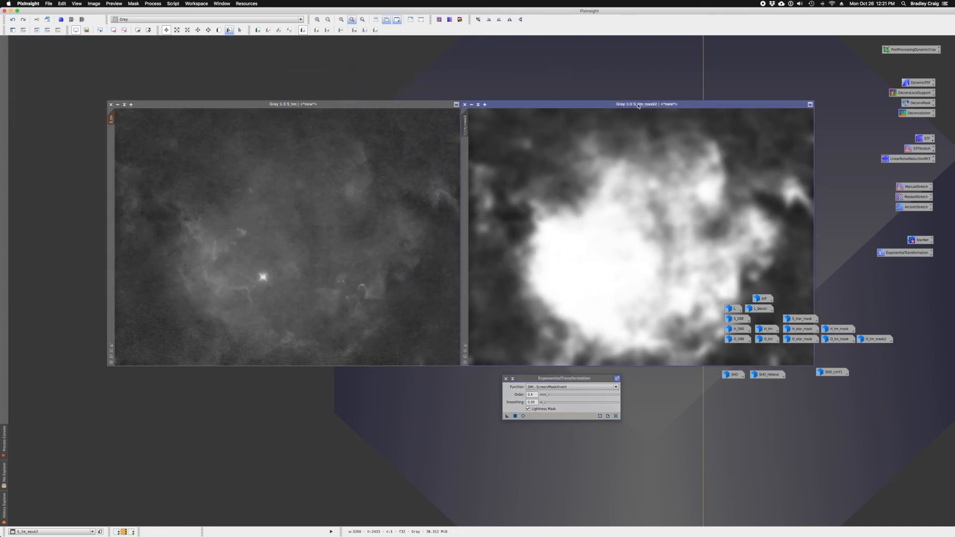
key(ctrl+Tab)
click(612, 106)
drag(612, 106, 612, 110)
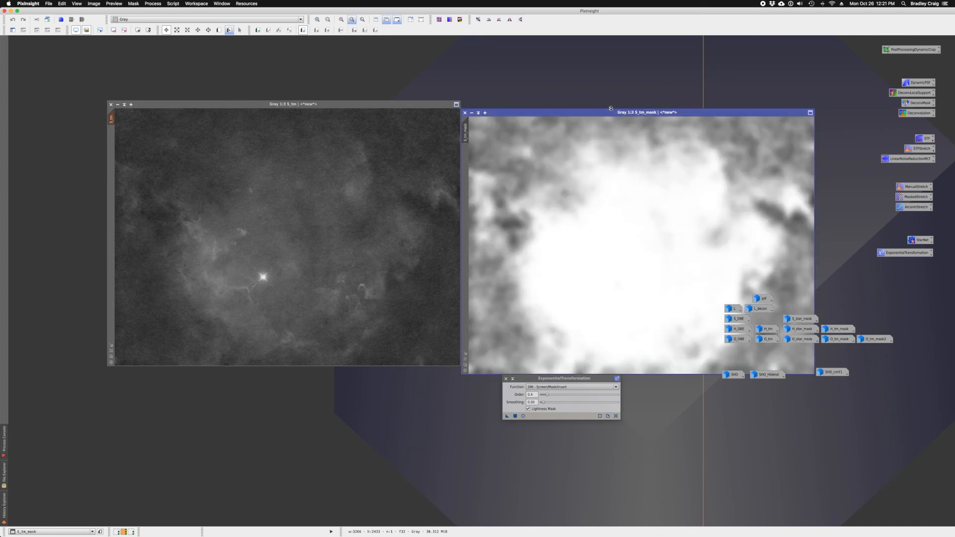
key(super+Page_Down)
key(super+Page_Up)
key(super+Page_Down)
key(super+Page_Up)
key(super+Page_Down)
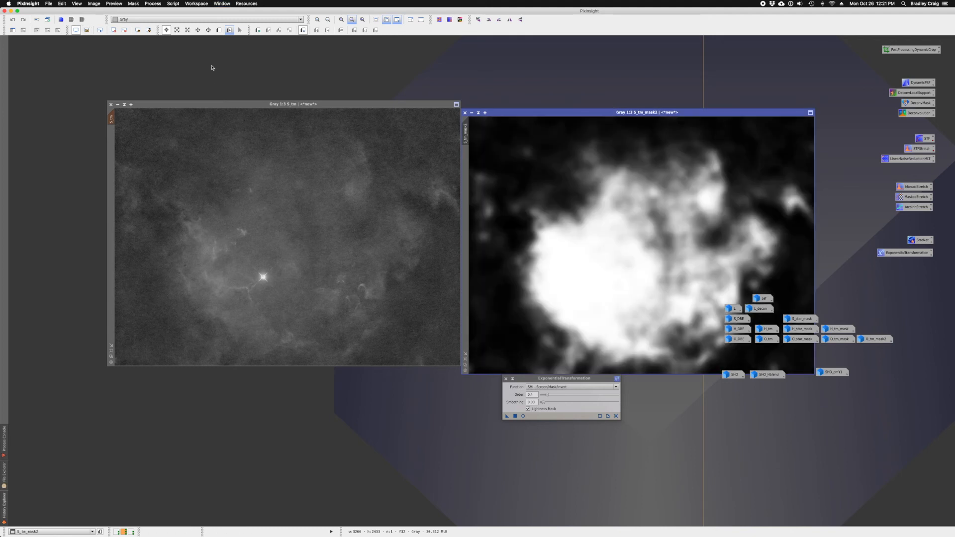
Step: Advance S_tm to its second ExponentialTransformation state, and minimize S_tm and both of its masks
click(208, 104)
click(23, 20)
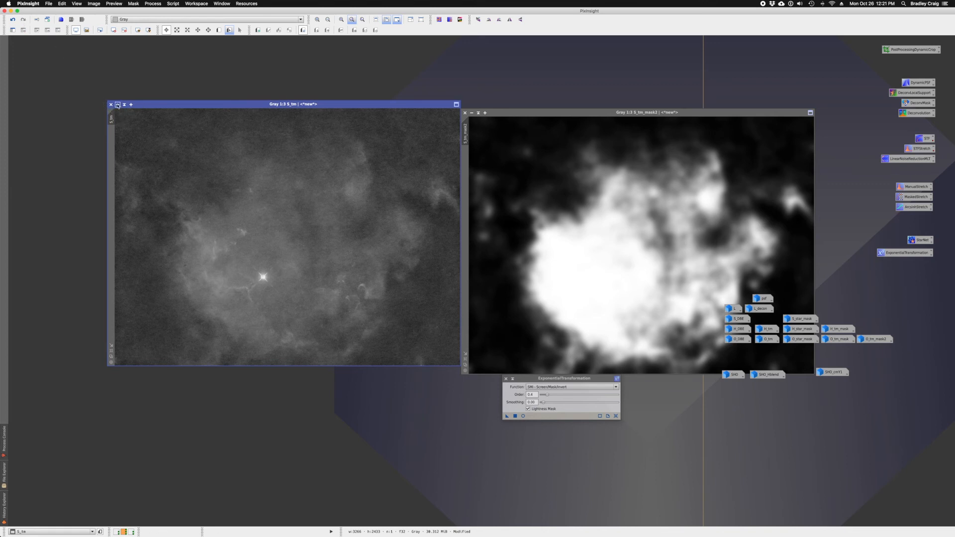
click(118, 105)
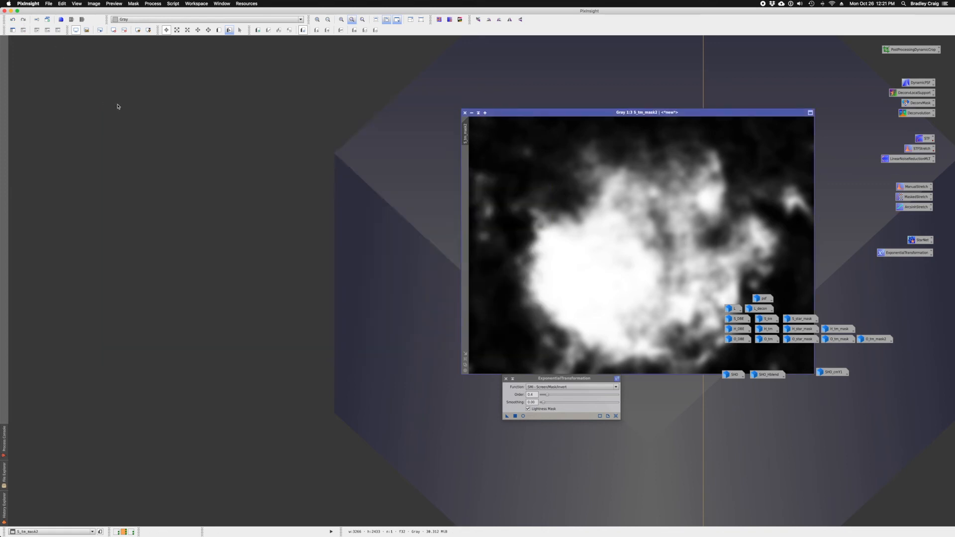
click(472, 113)
click(577, 173)
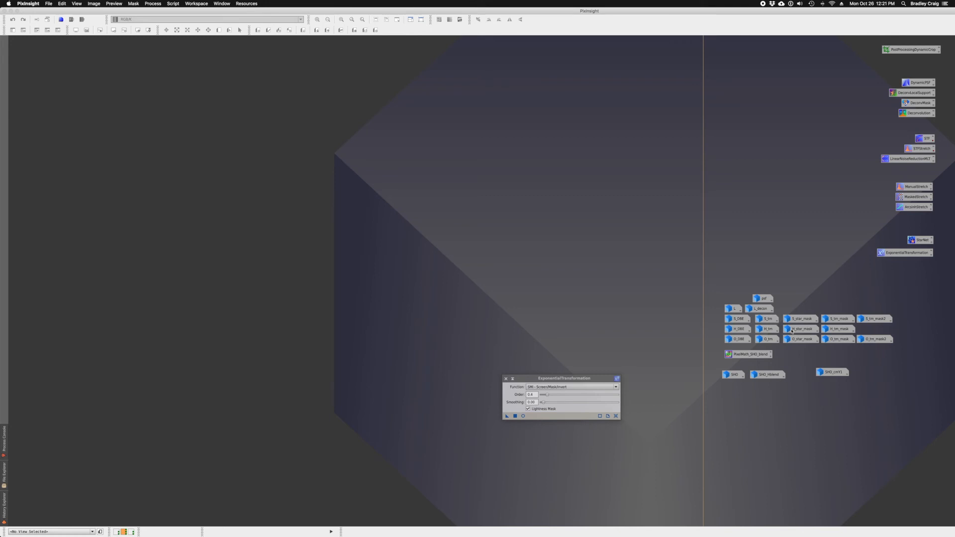
Step: View H_tm_mask, compare H_tm before and after its last history step, and minimize both images
double_click(838, 329)
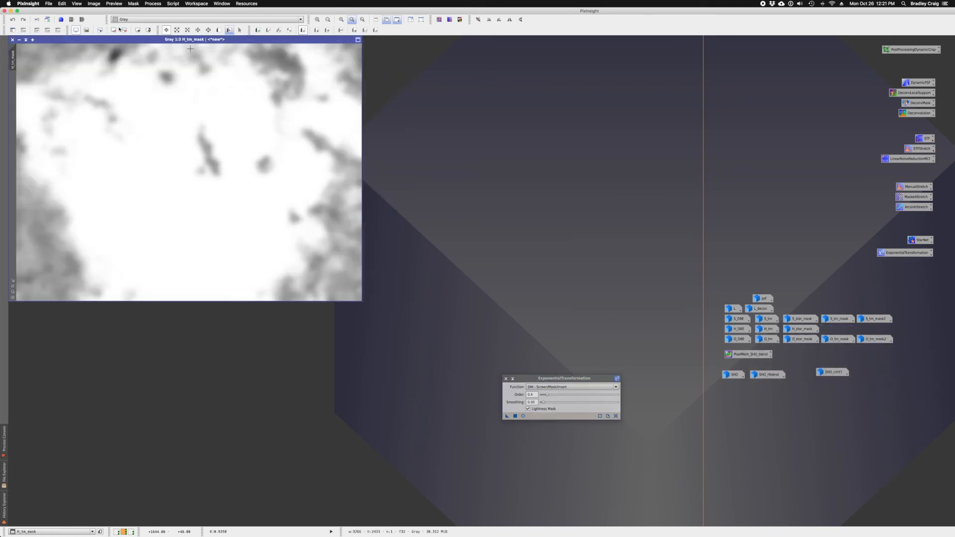
click(19, 40)
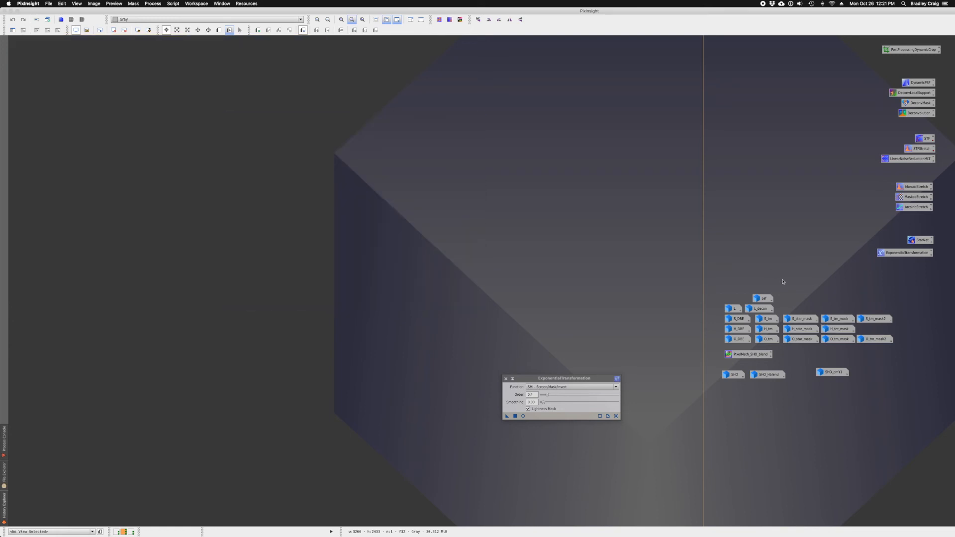
double_click(771, 332)
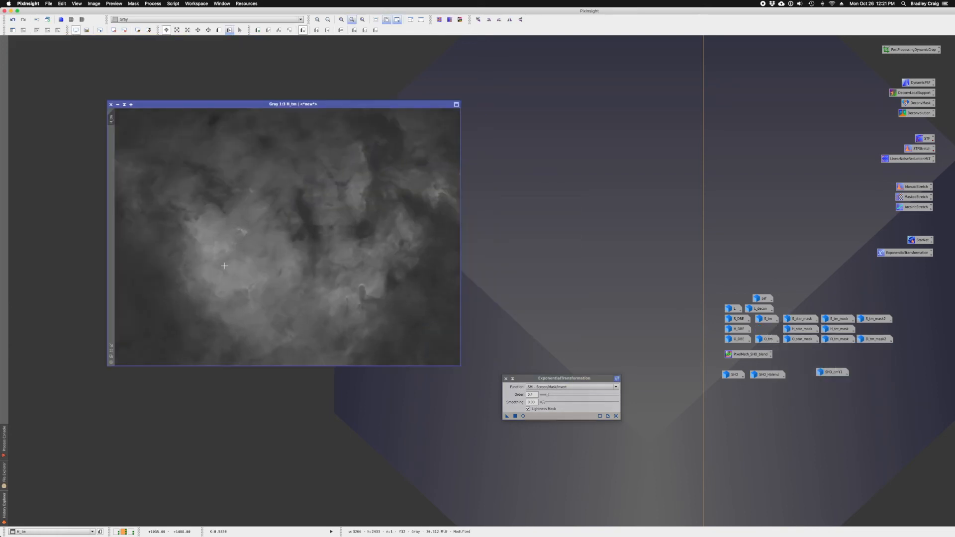
click(13, 20)
click(23, 20)
click(117, 105)
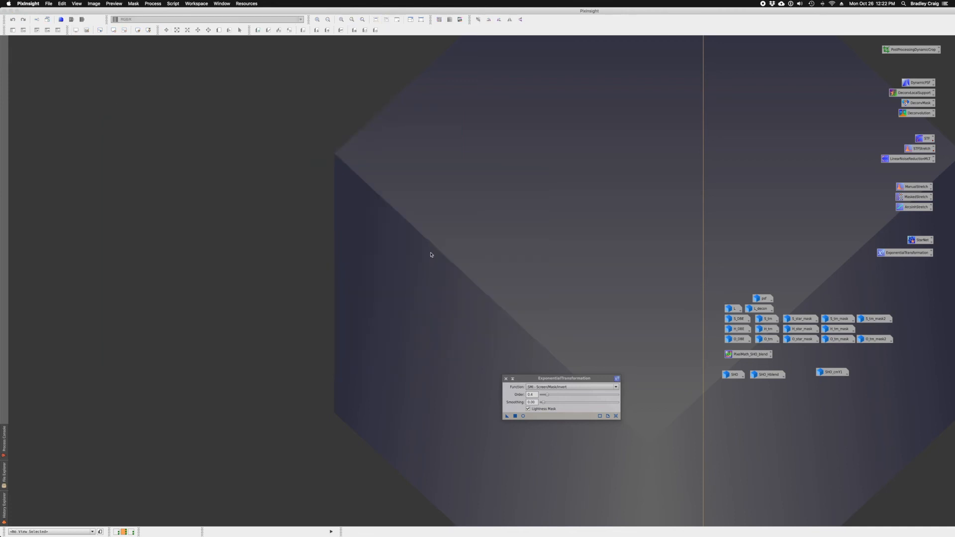
Step: Compare O_tm before and after its last history step, preview O_tm_mask and O_tm_mask2, and minimize O_tm
double_click(772, 343)
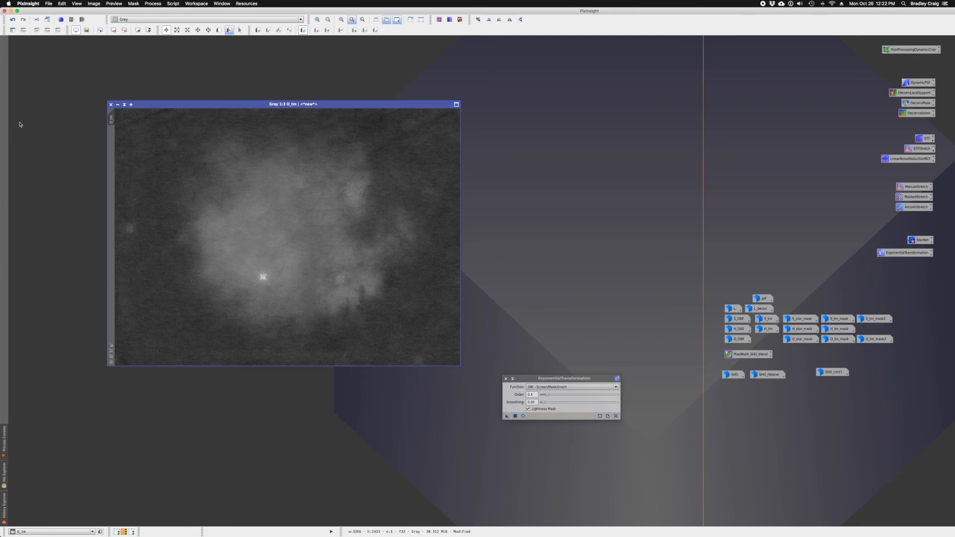
click(12, 20)
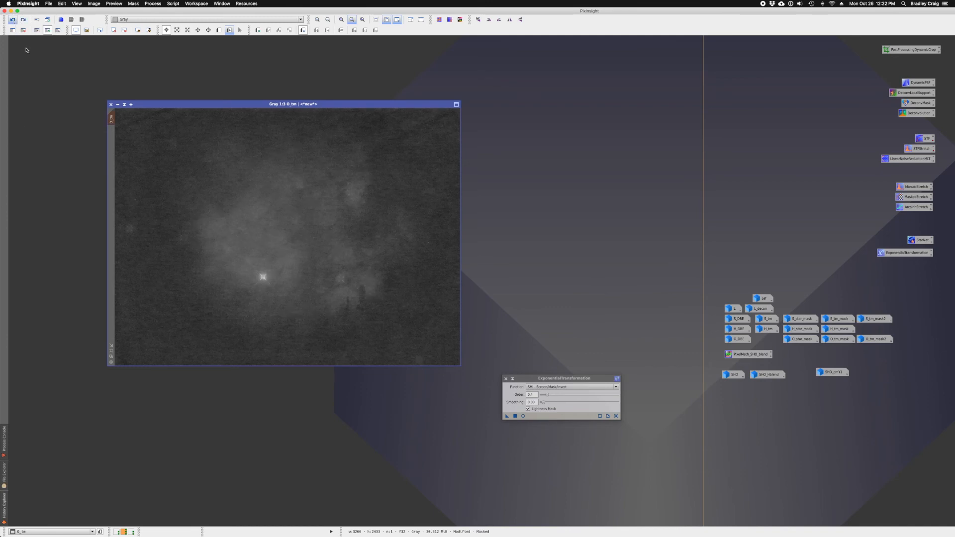
click(27, 23)
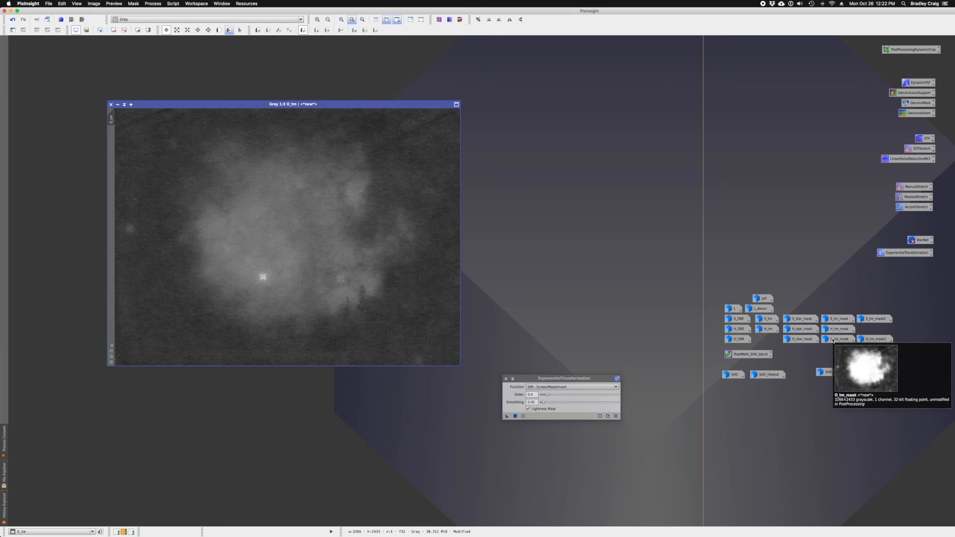
mouse_move(870, 341)
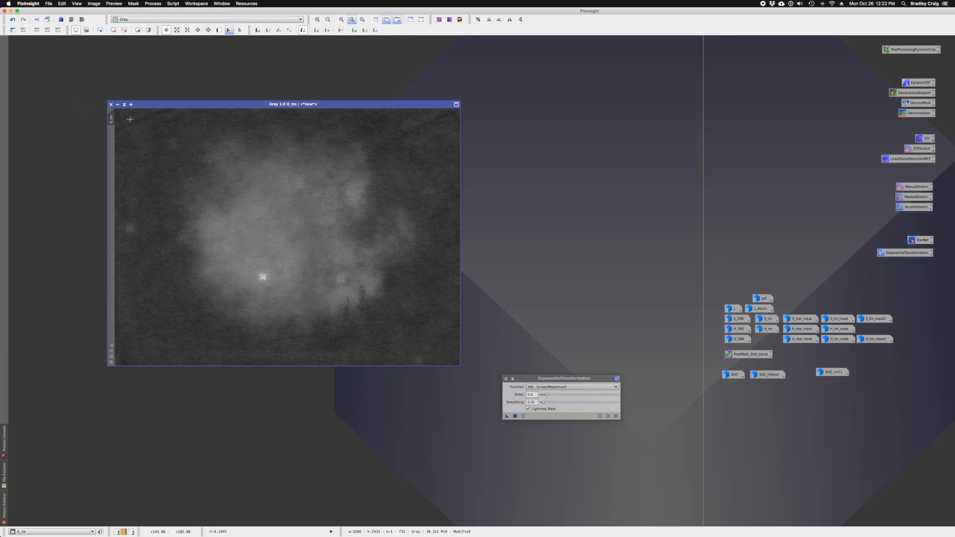
click(119, 105)
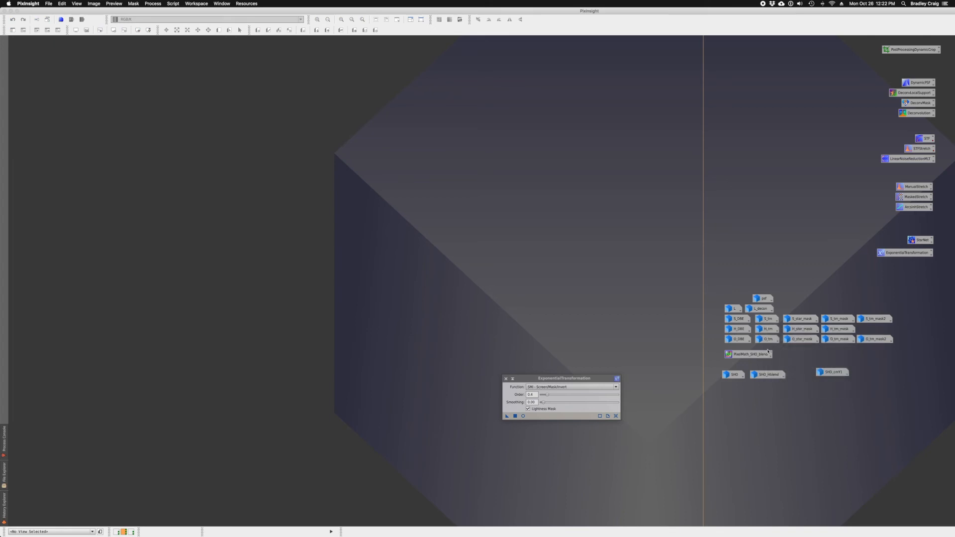
Step: Close the ExponentialTransformation dialog and open the SHO image maximized in the workspace
click(506, 378)
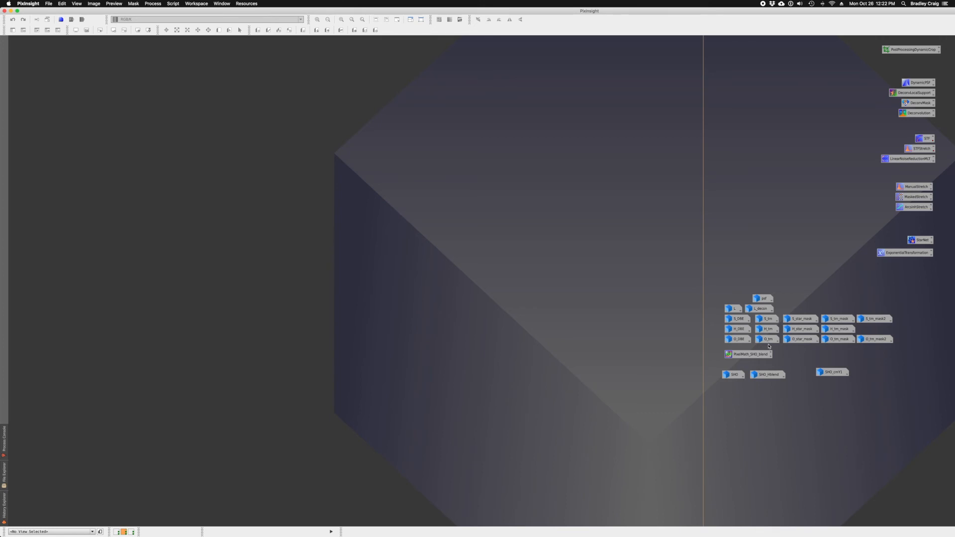
double_click(731, 376)
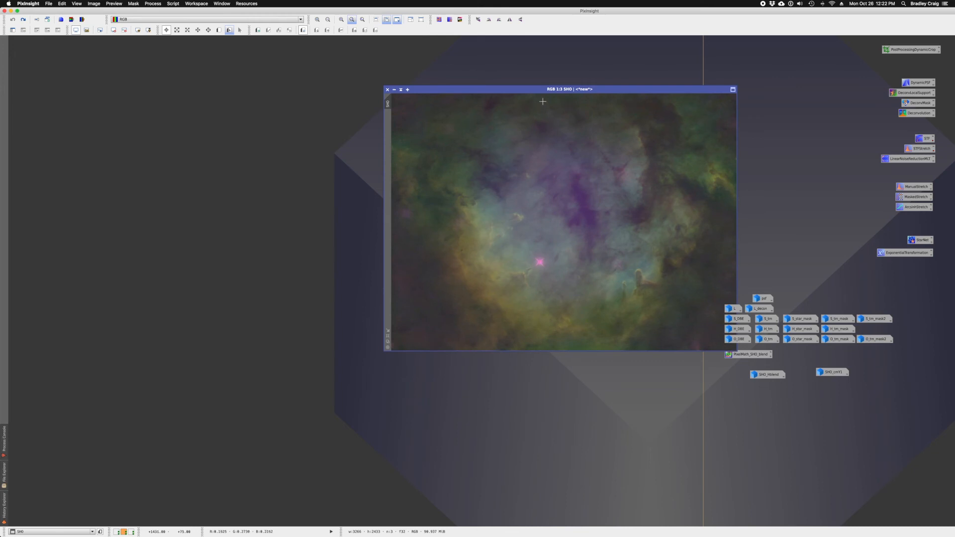
drag(289, 102, 239, 97)
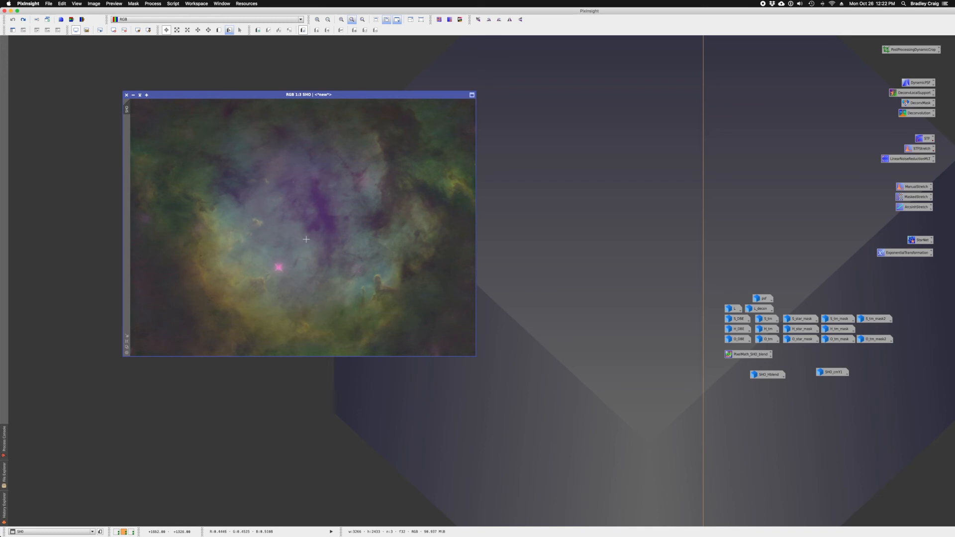
double_click(289, 99)
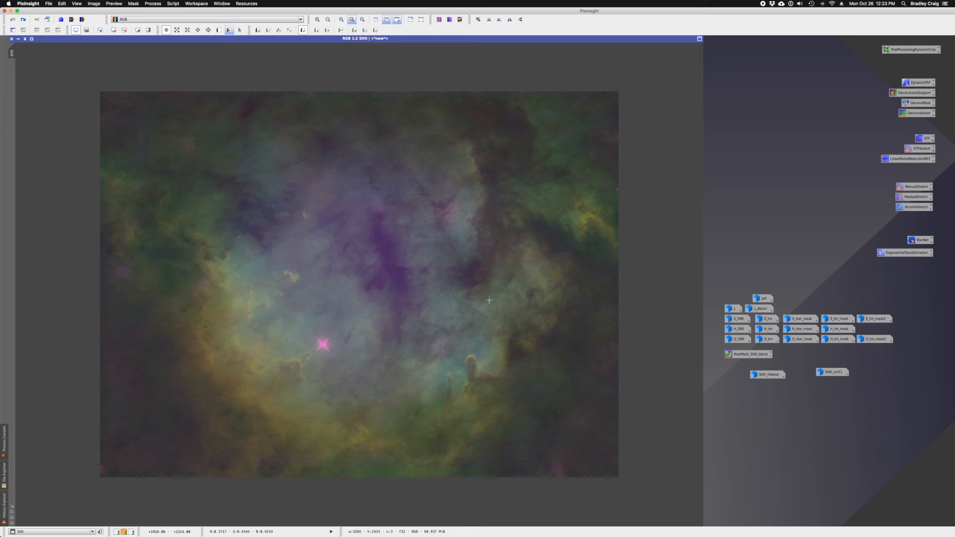
Step: Open the S_tm, H_tm and O_tm channel images to compare their nebula signal, and iconize each one again
double_click(770, 322)
double_click(772, 329)
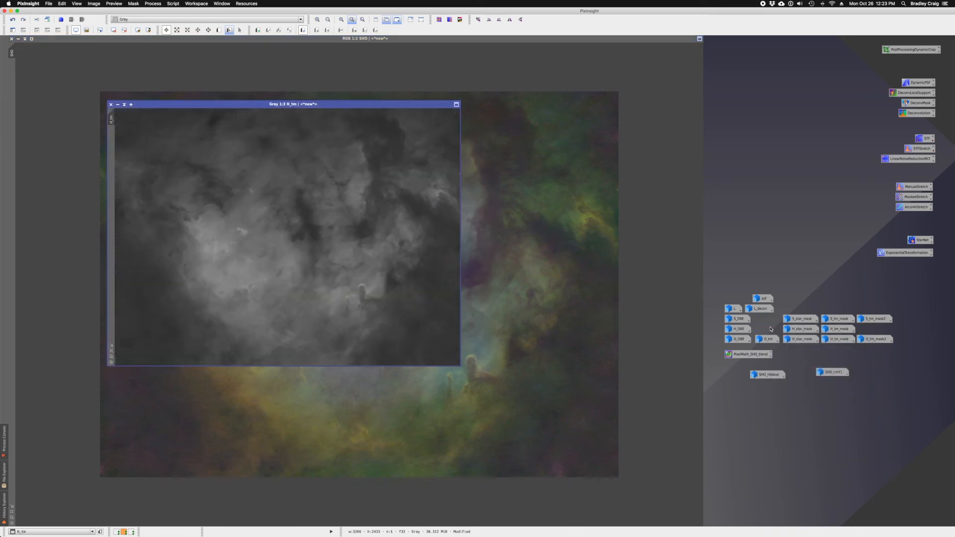
double_click(774, 339)
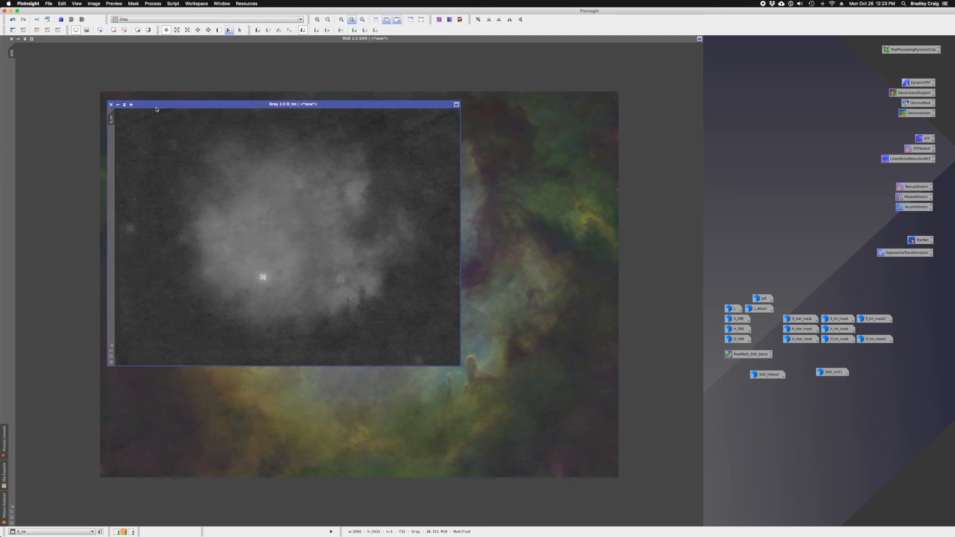
click(117, 105)
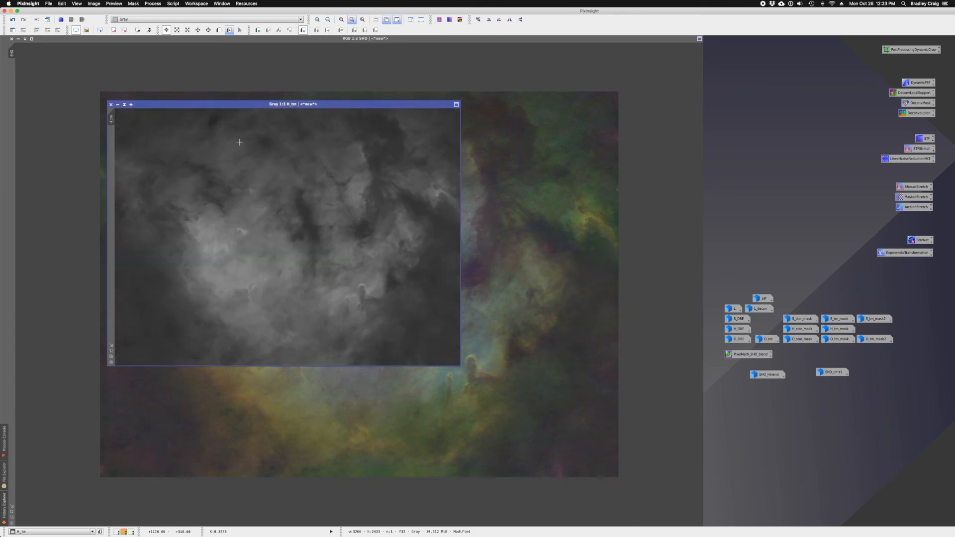
drag(214, 105, 528, 108)
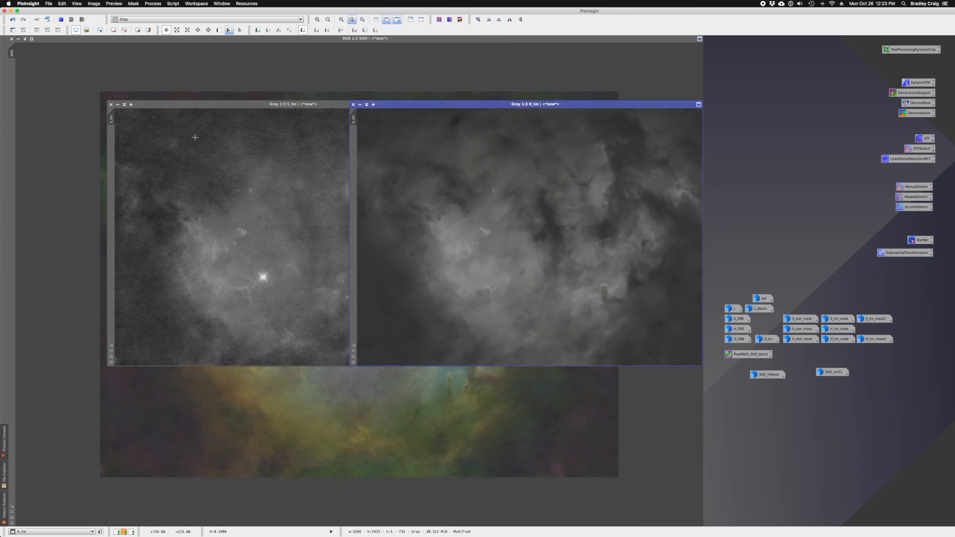
click(117, 105)
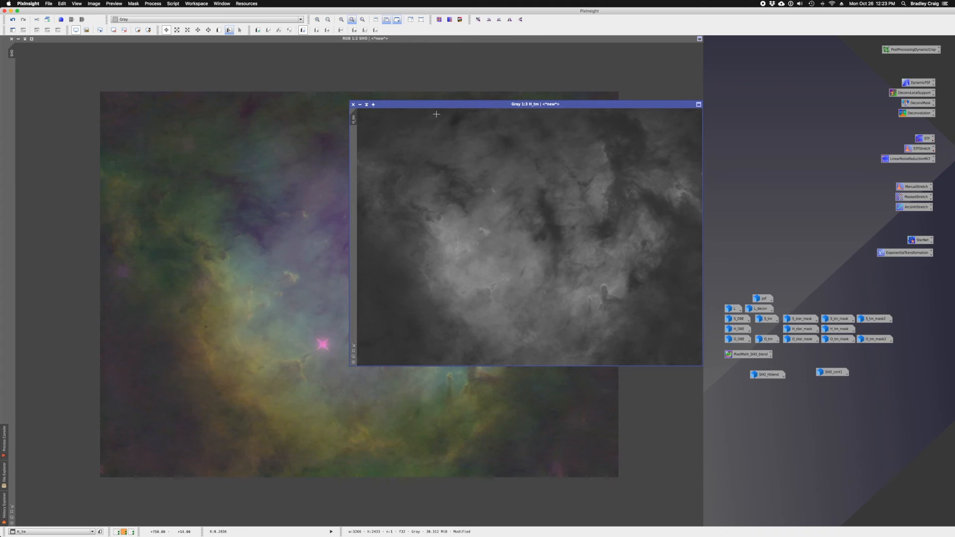
drag(435, 106, 439, 107)
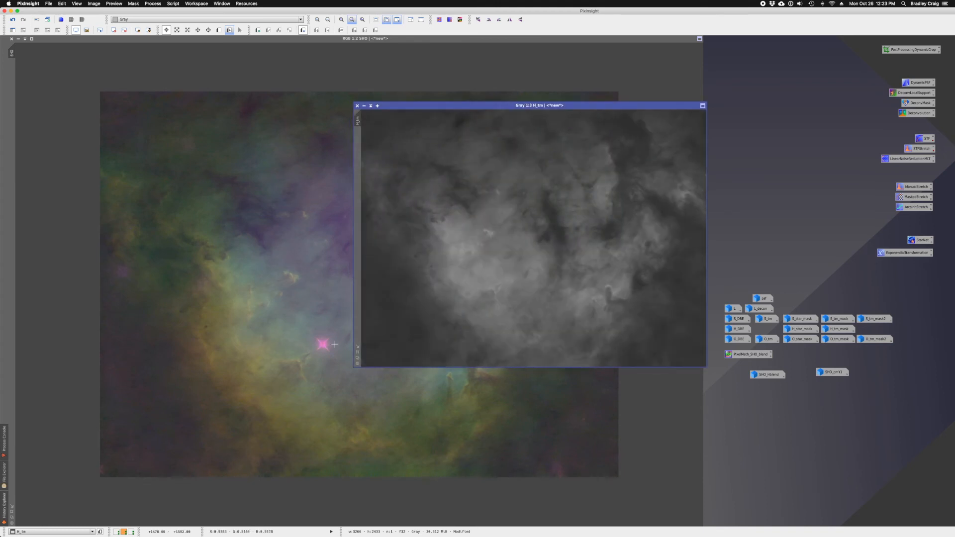
drag(426, 108, 305, 106)
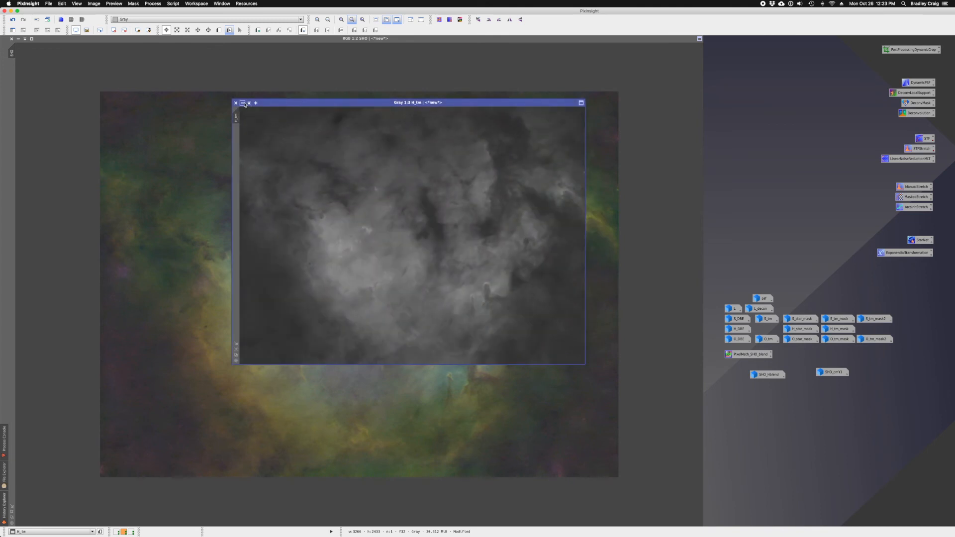
click(243, 103)
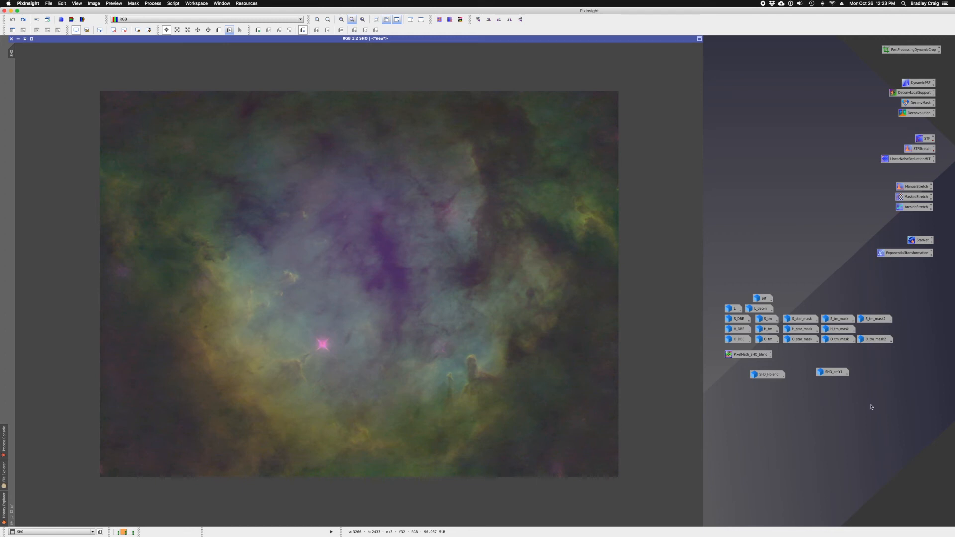
Step: Review the red, green and blue channel expressions saved in the PixelMath_SHO_blend process, and close it
double_click(753, 354)
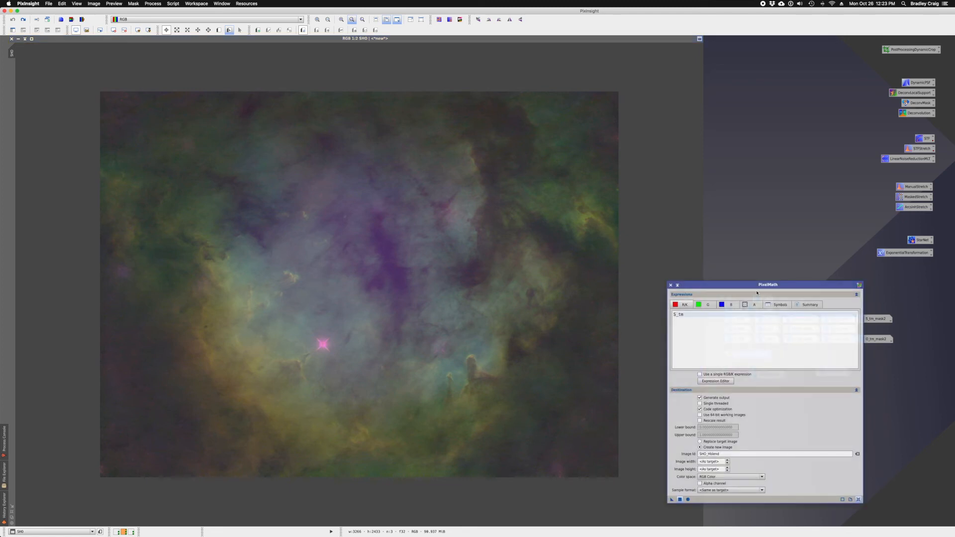
drag(755, 290, 412, 230)
click(367, 245)
click(378, 246)
click(340, 245)
drag(361, 225, 391, 178)
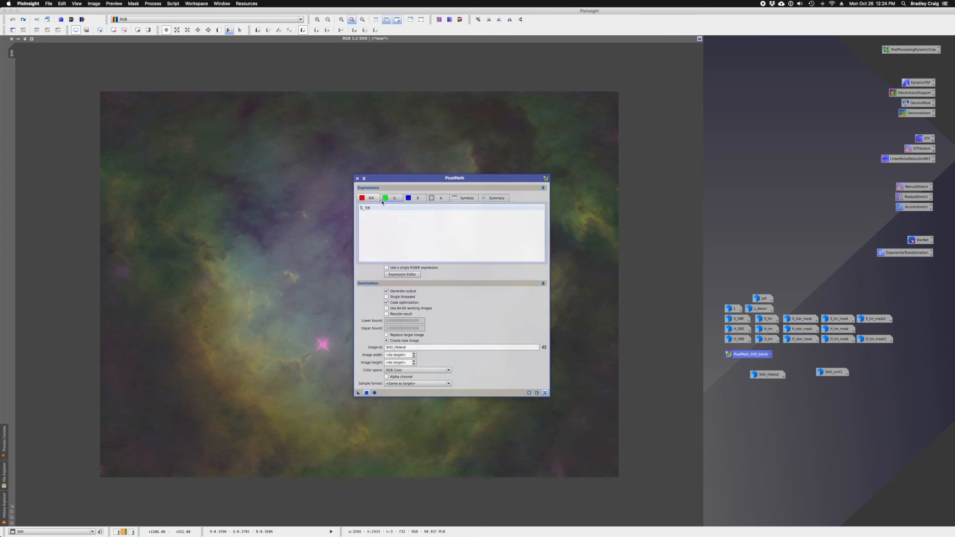
click(391, 200)
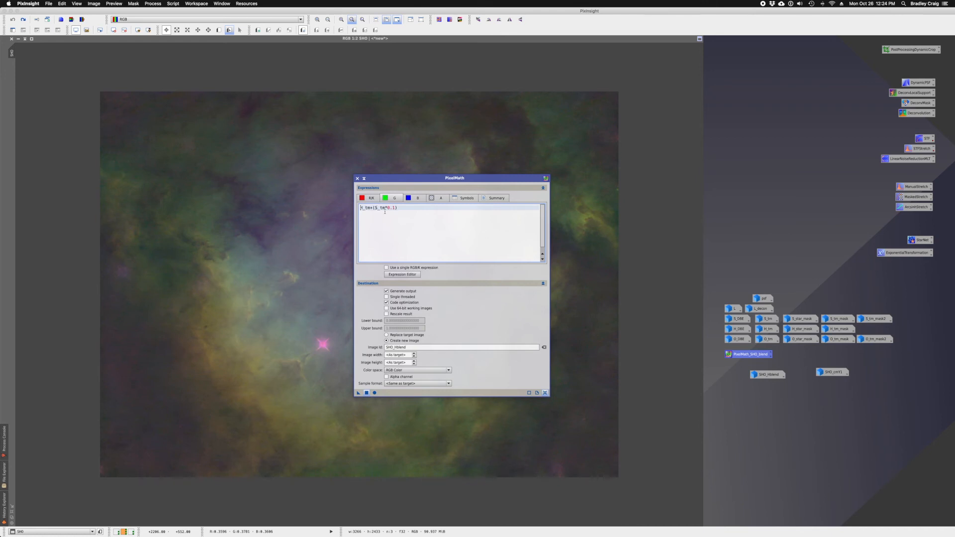
click(410, 200)
click(369, 198)
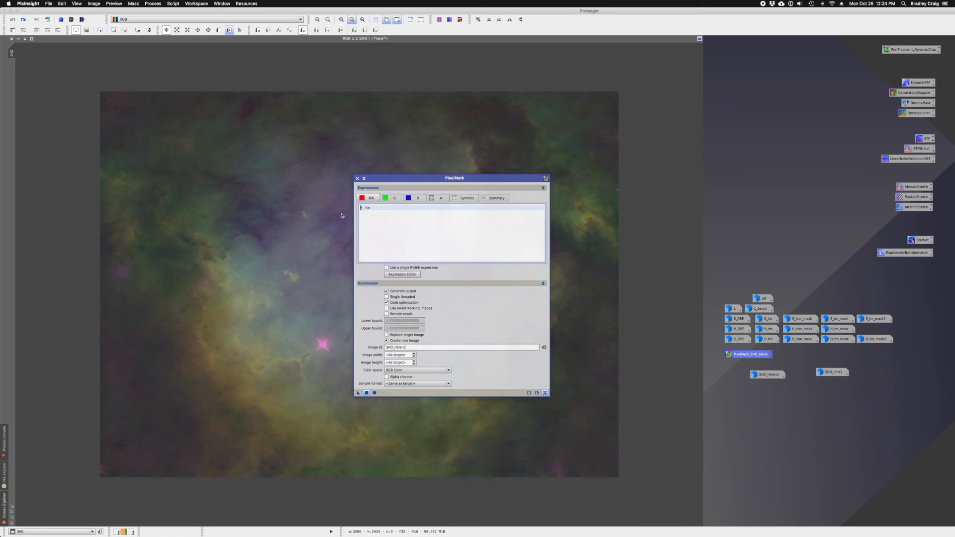
click(357, 178)
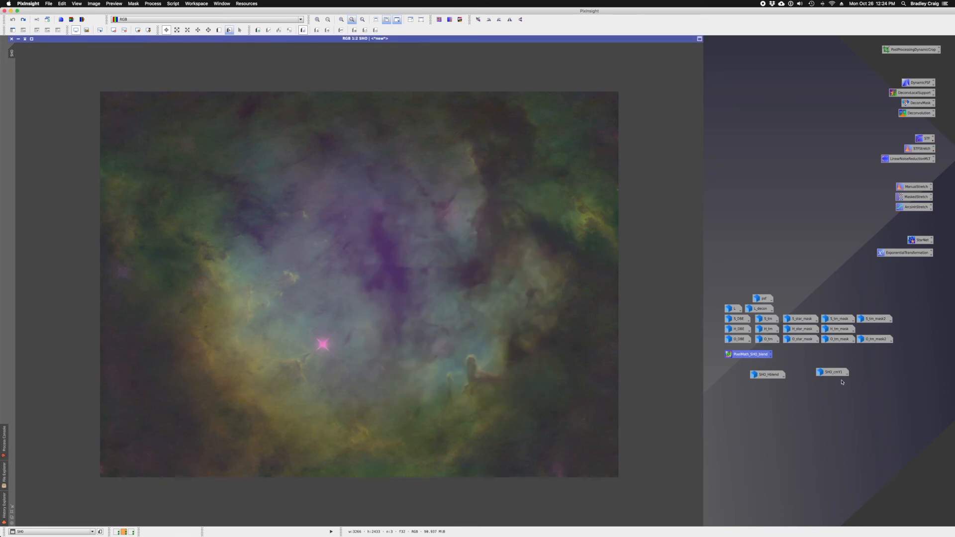
Step: Open the SHO_Hblend image maximized and magnify it to 1:2 like the SHO image
double_click(768, 374)
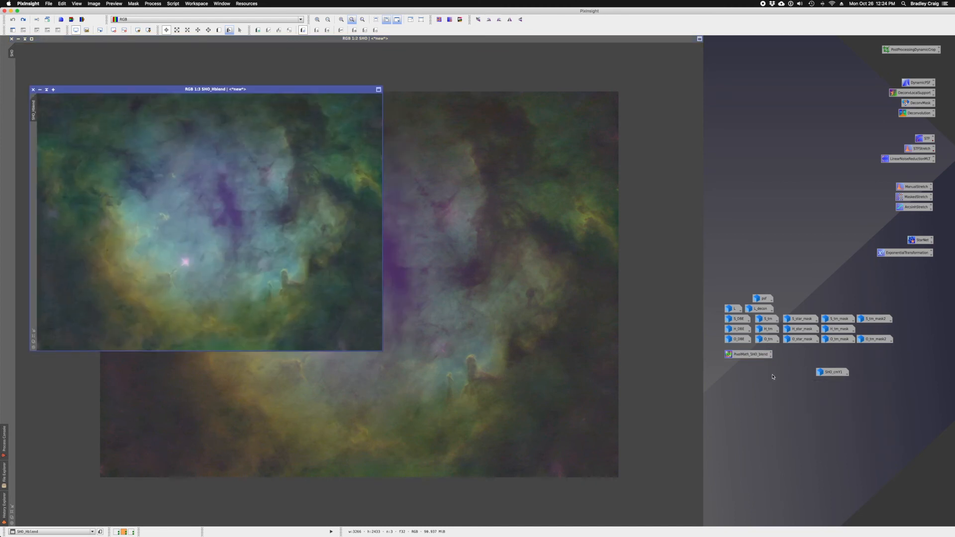
double_click(217, 88)
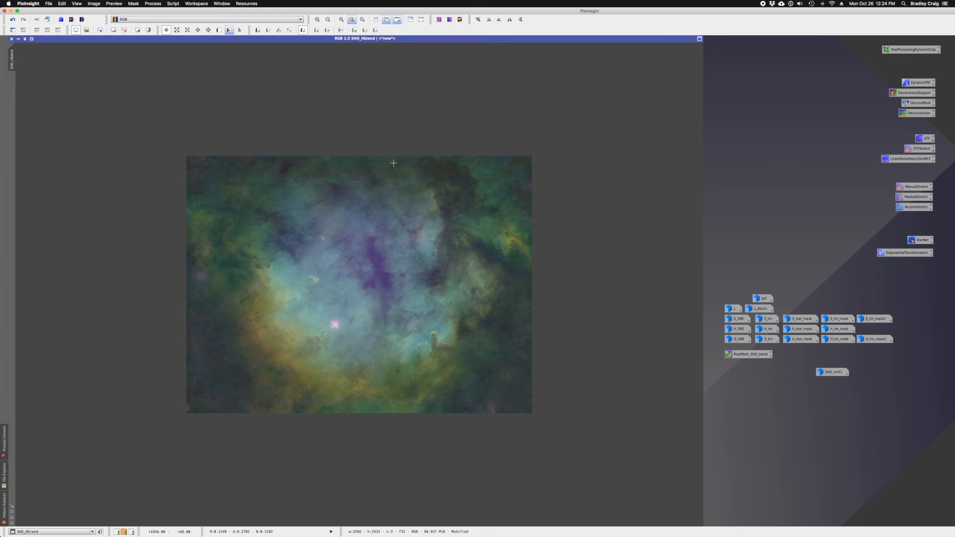
scroll(394, 163, up, 3)
scroll(394, 163, down, 1)
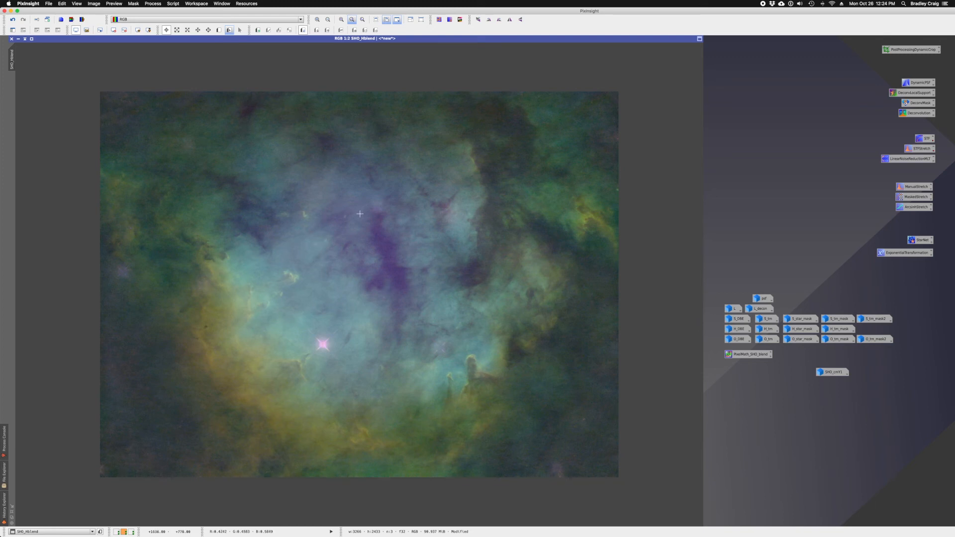
Step: Compare the colours of the SHO and SHO_Hblend images by switching back and forth between them
key(ctrl+Tab)
key(ctrl+Tab)
key(ctrl+Tab)
key(ctrl+Tab)
key(ctrl+Tab)
key(ctrl+Tab)
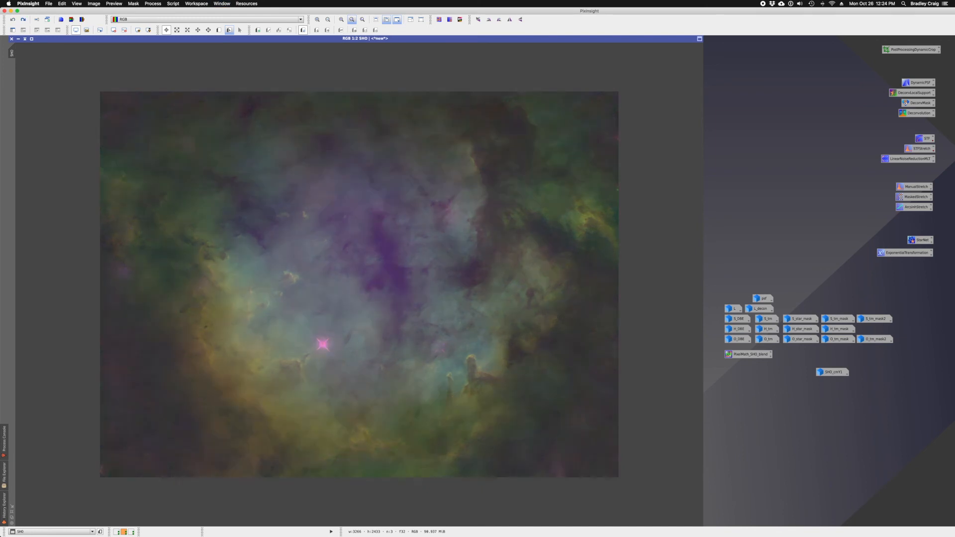
key(ctrl+Tab)
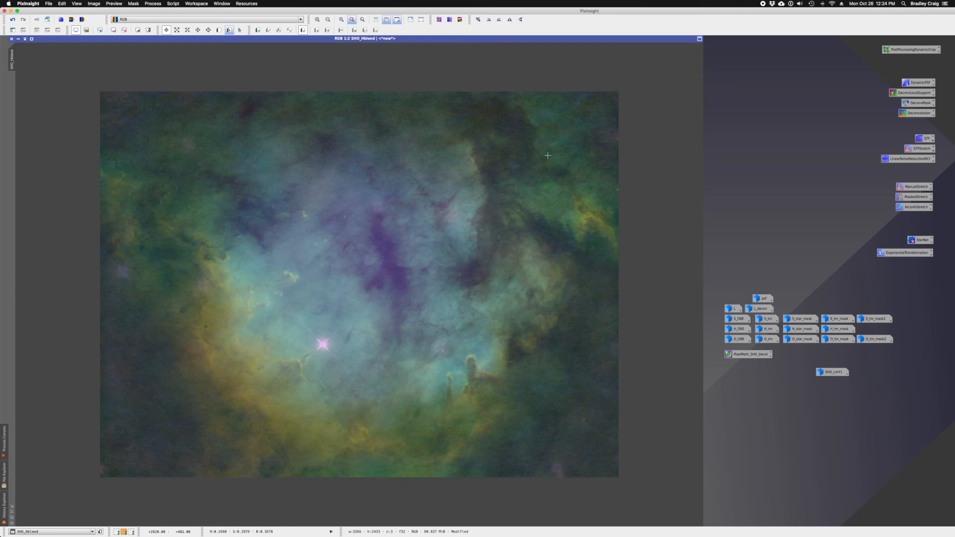
key(ctrl+Tab)
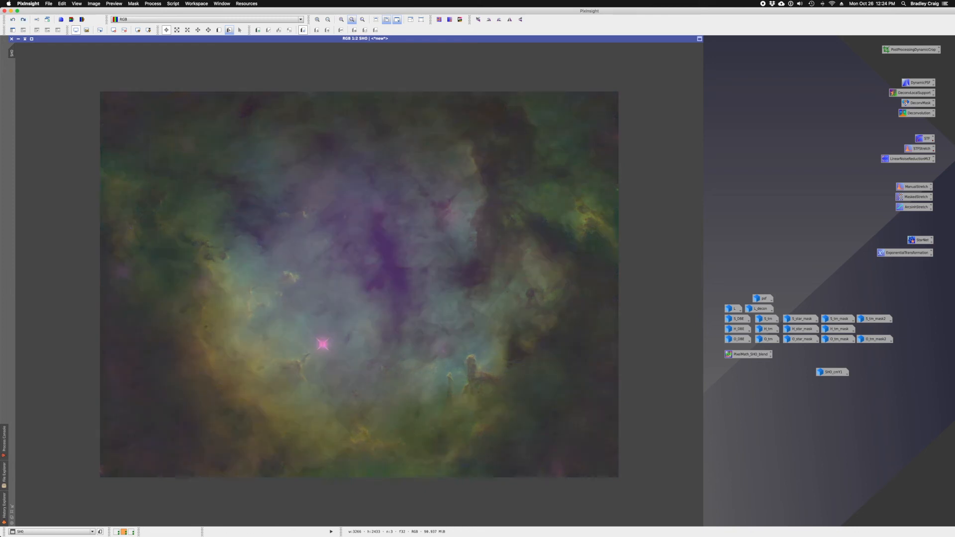
key(ctrl+Tab)
key(ctrl+Tab)
key(ctrl+Tab)
key(ctrl+Tab)
key(ctrl+Tab)
key(ctrl+Tab)
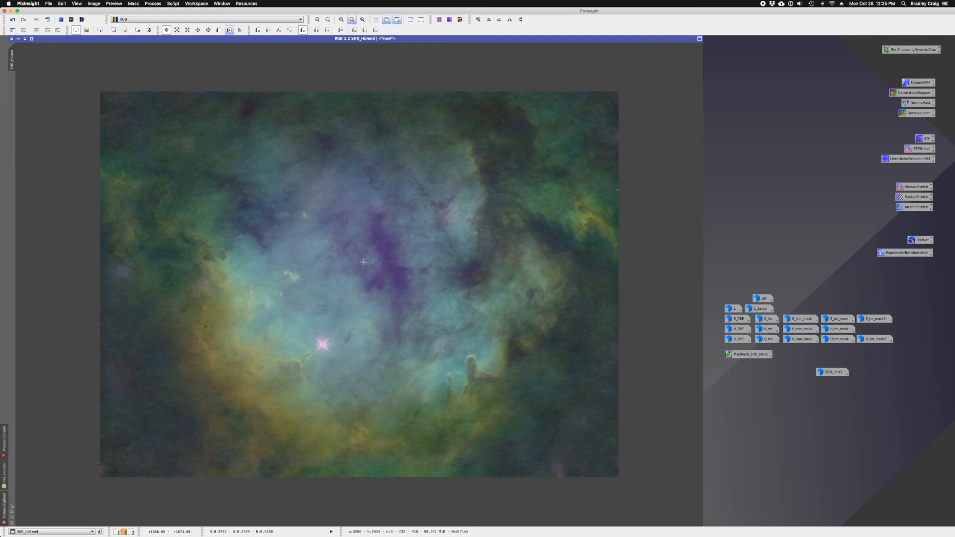
key(ctrl+Tab)
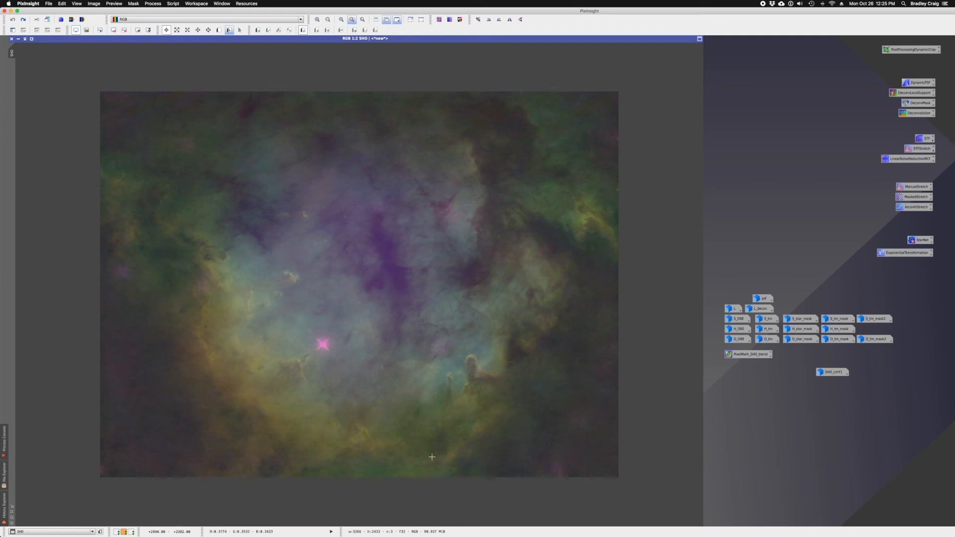
key(super+shift+z)
click(173, 3)
mouse_move(192, 25)
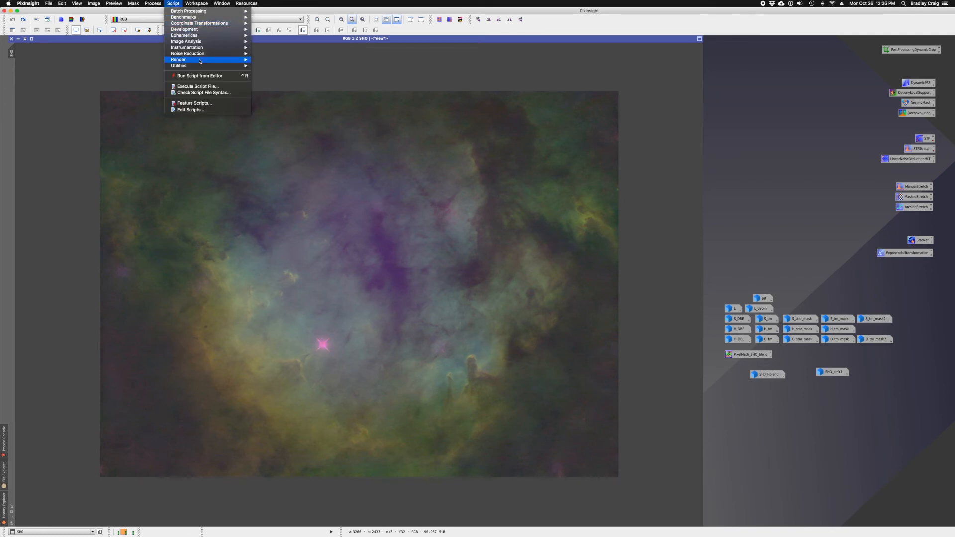
mouse_move(179, 65)
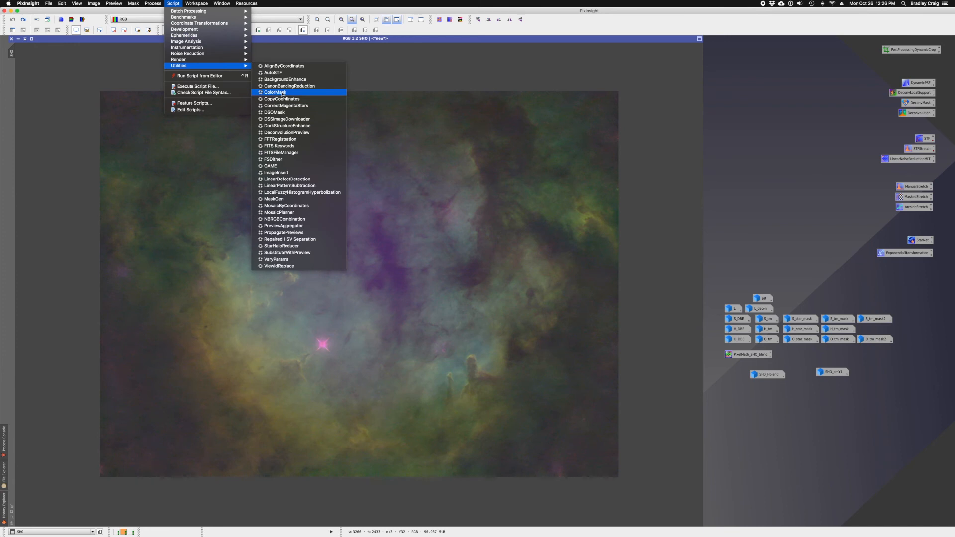
click(281, 94)
click(632, 301)
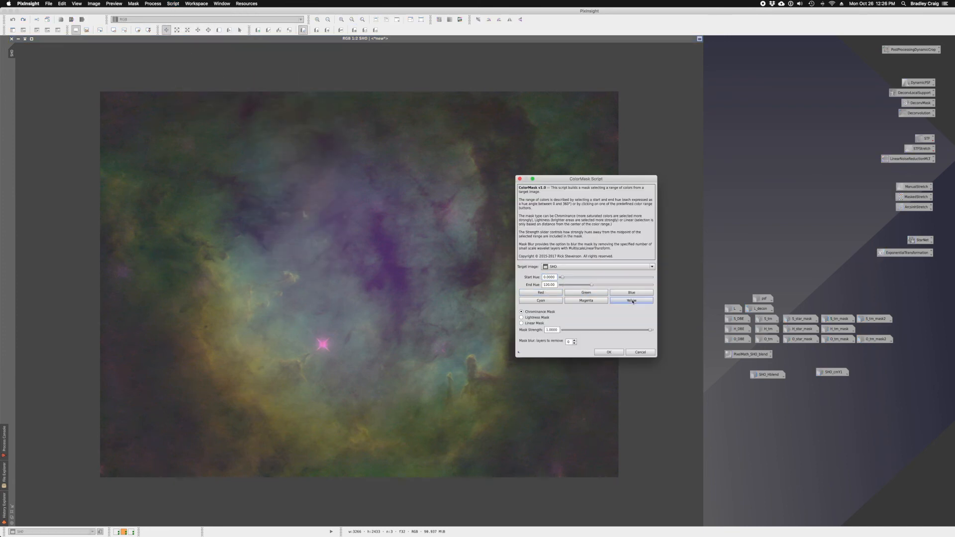
click(574, 341)
click(640, 352)
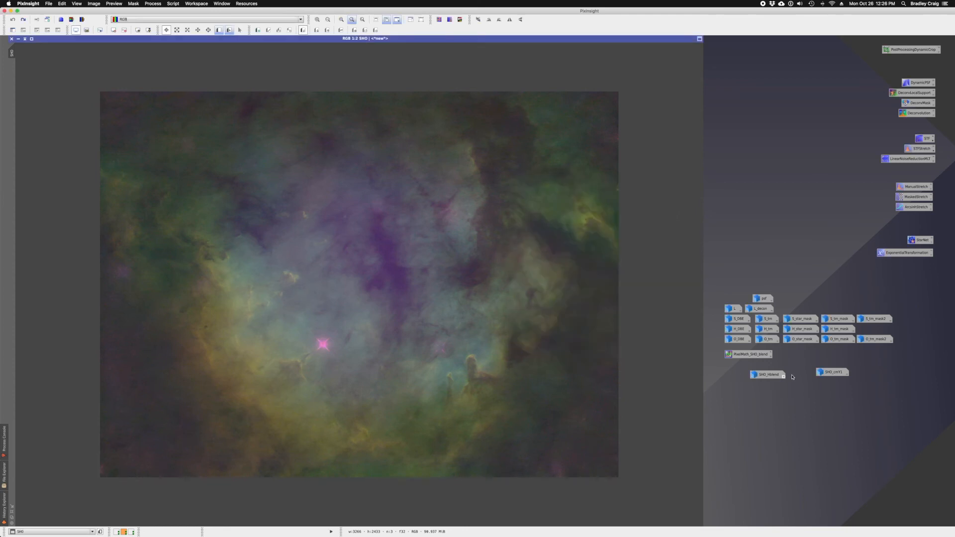
Step: Examine the SHO_cmY1 colour mask, and iconize both it and the SHO image
double_click(832, 373)
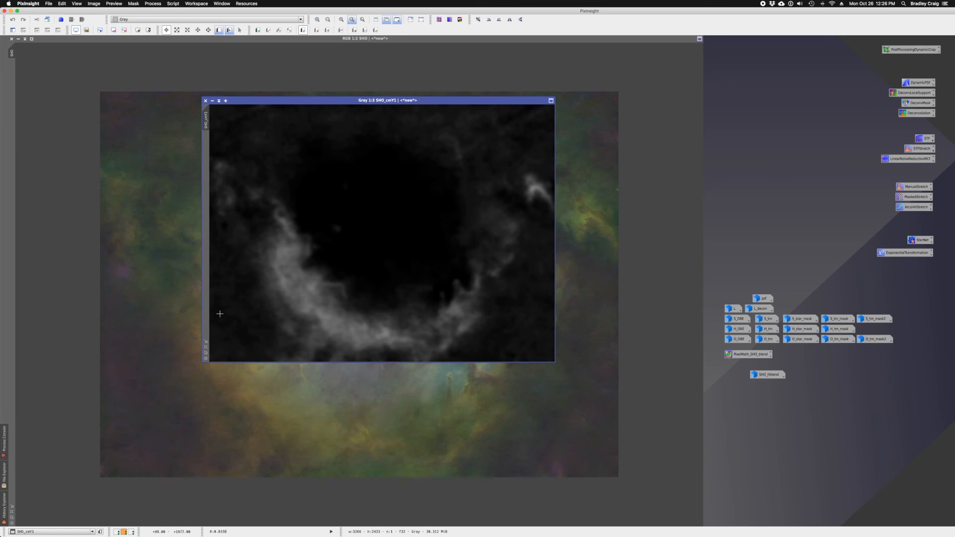
click(213, 100)
click(18, 39)
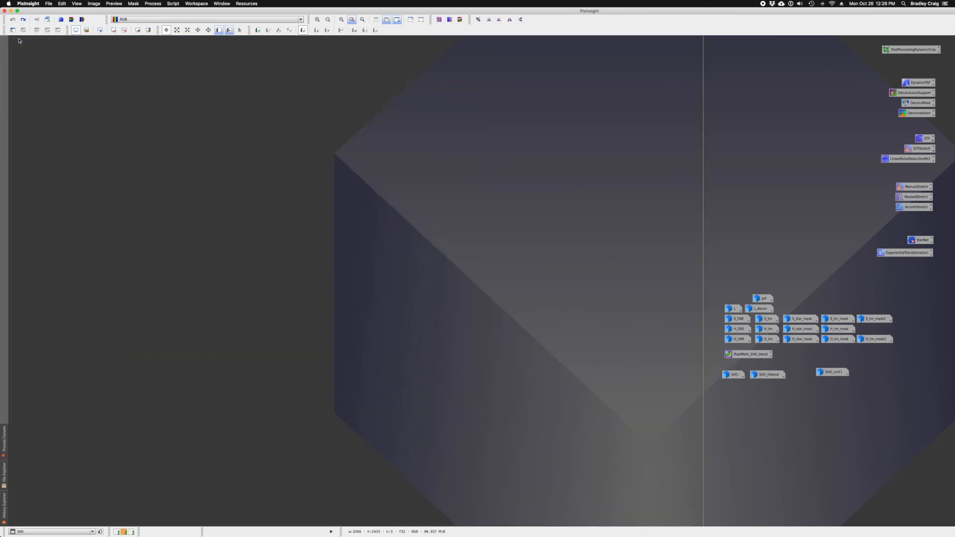
Step: Open the SHO_Hblend image maximized and apply SHO_cmY1 to it as a mask
double_click(771, 379)
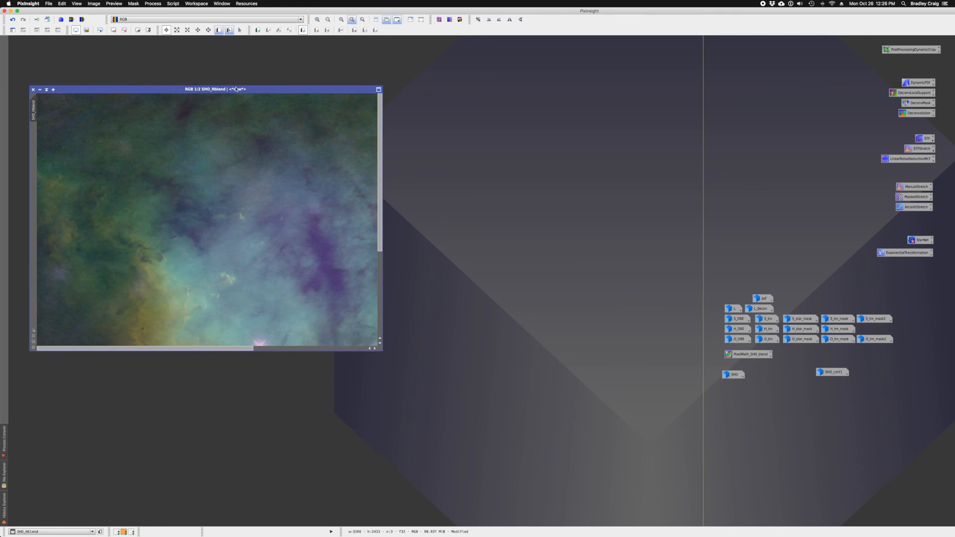
double_click(236, 89)
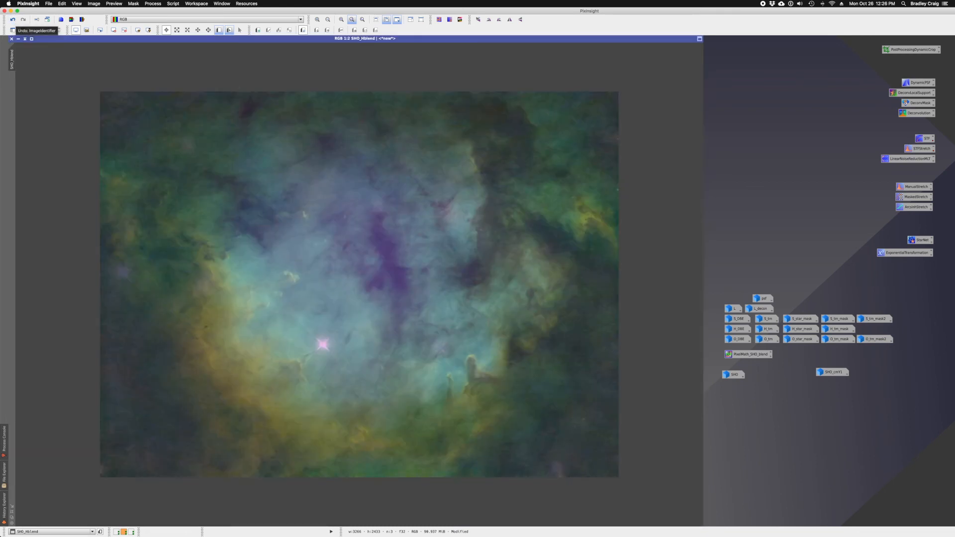
double_click(842, 372)
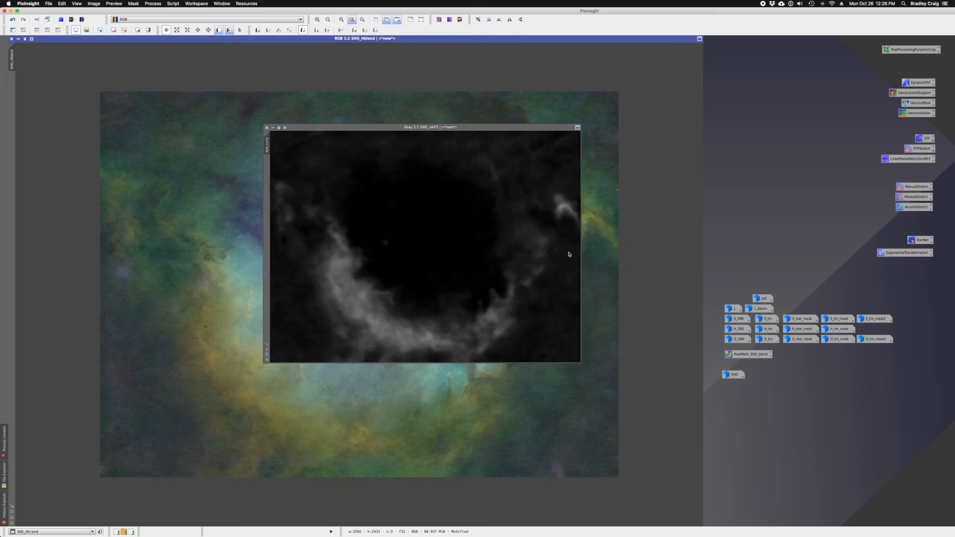
drag(206, 119, 11, 127)
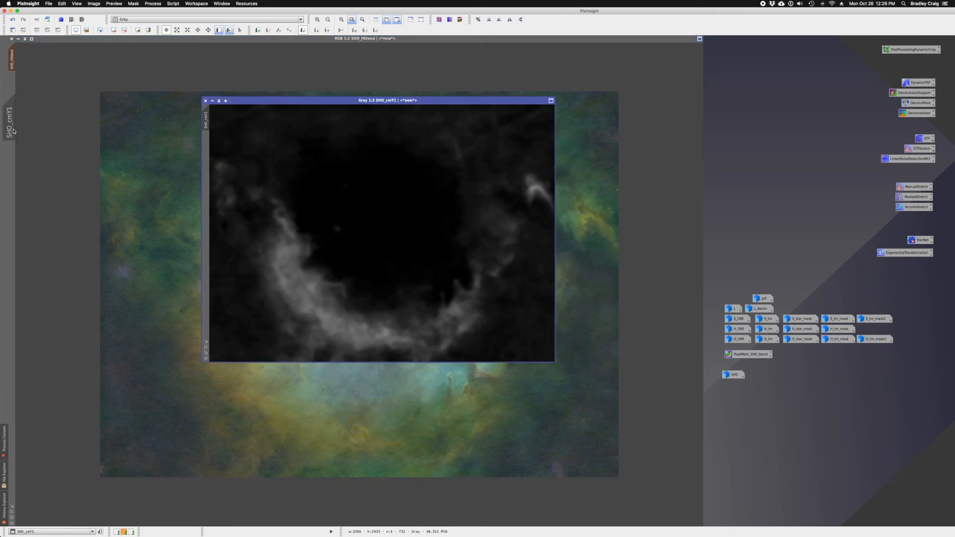
Step: Iconize the SHO_cmY1 mask image and check the mask overlay on SHO_Hblend, hiding it again after viewing
click(212, 101)
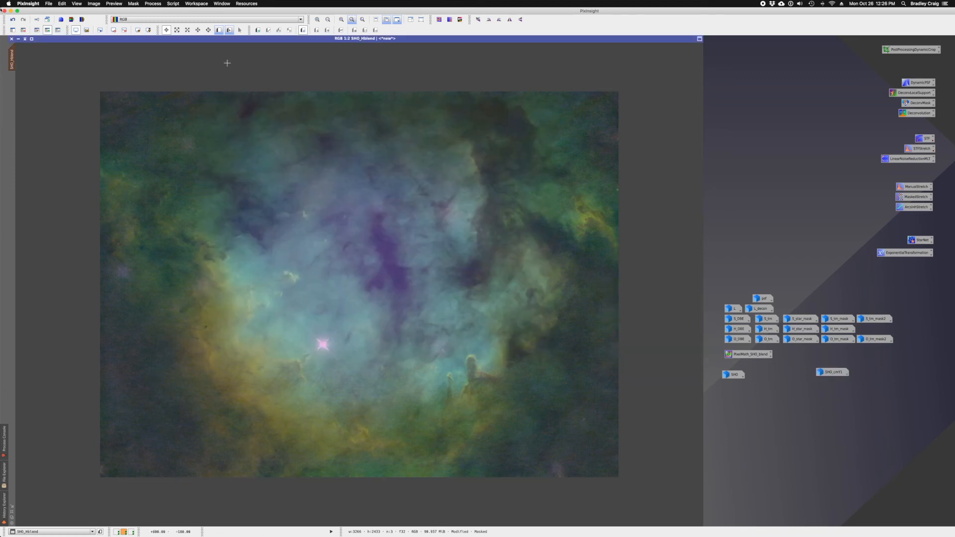
click(57, 30)
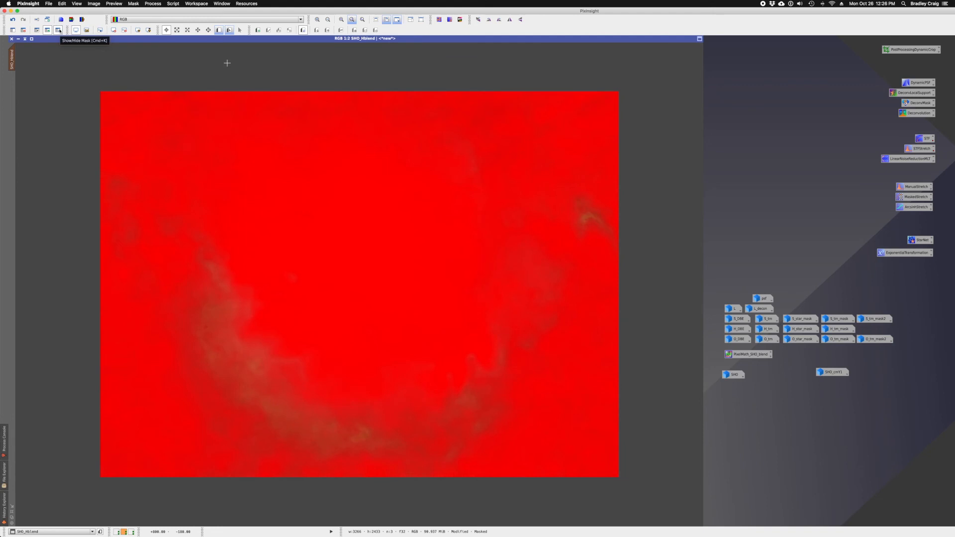
click(59, 30)
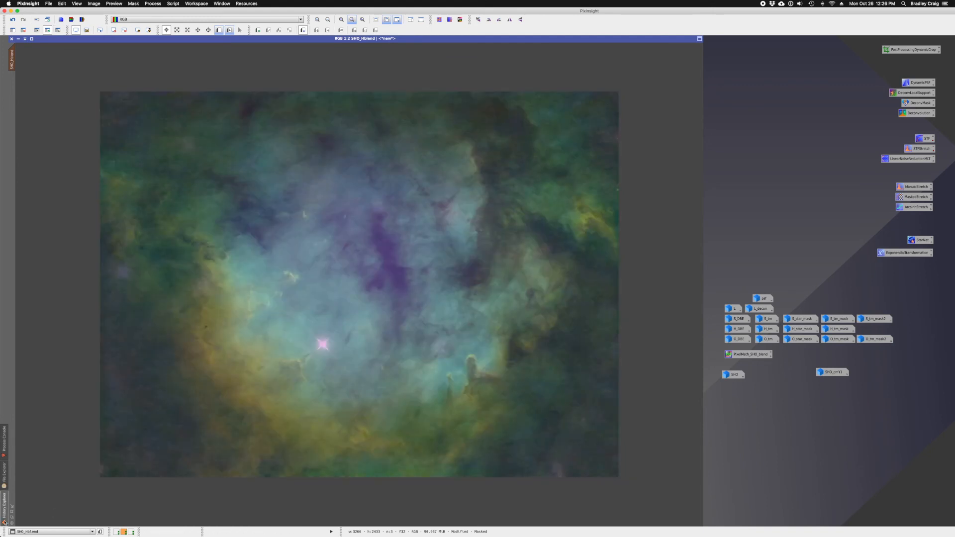
Step: Blend SHO into SHO_Hblend through the yellow mask using PixelMath with the single RGB/K expression SHO, replacing the target image, and close PixelMath
click(4, 507)
click(152, 4)
mouse_move(152, 3)
mouse_move(209, 198)
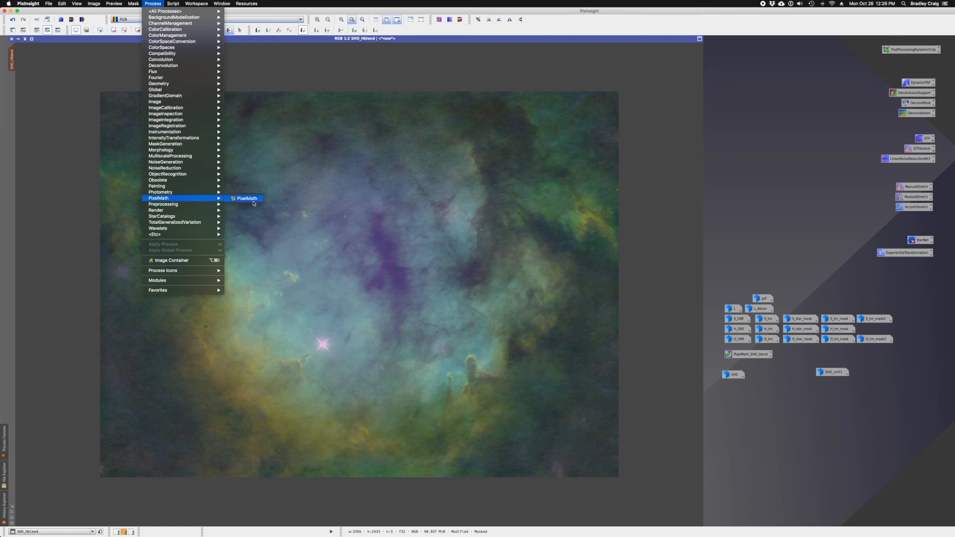
click(255, 199)
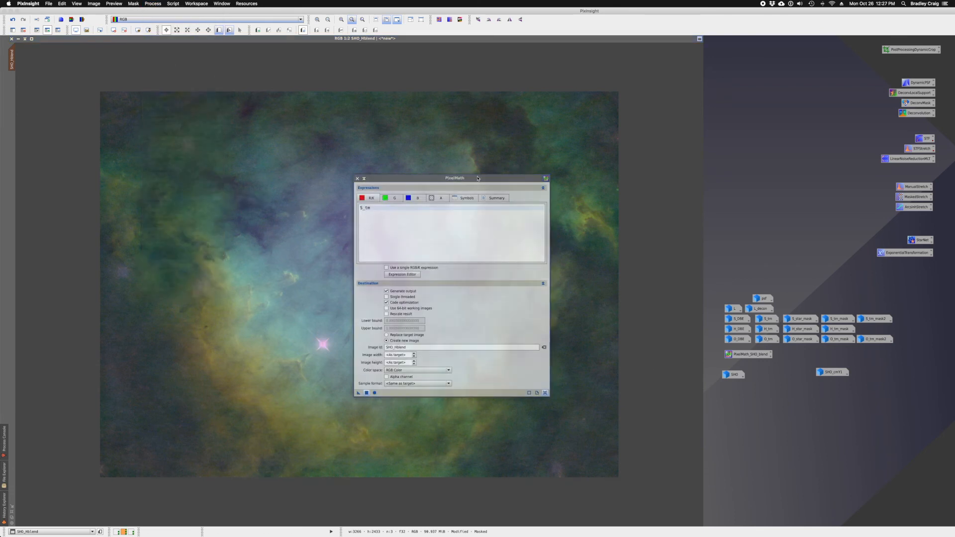
drag(478, 178, 508, 231)
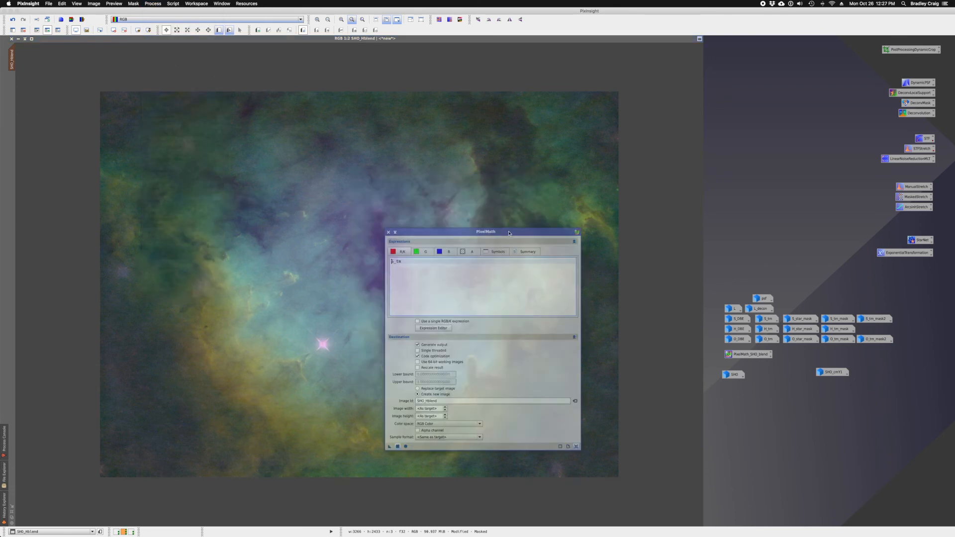
click(576, 445)
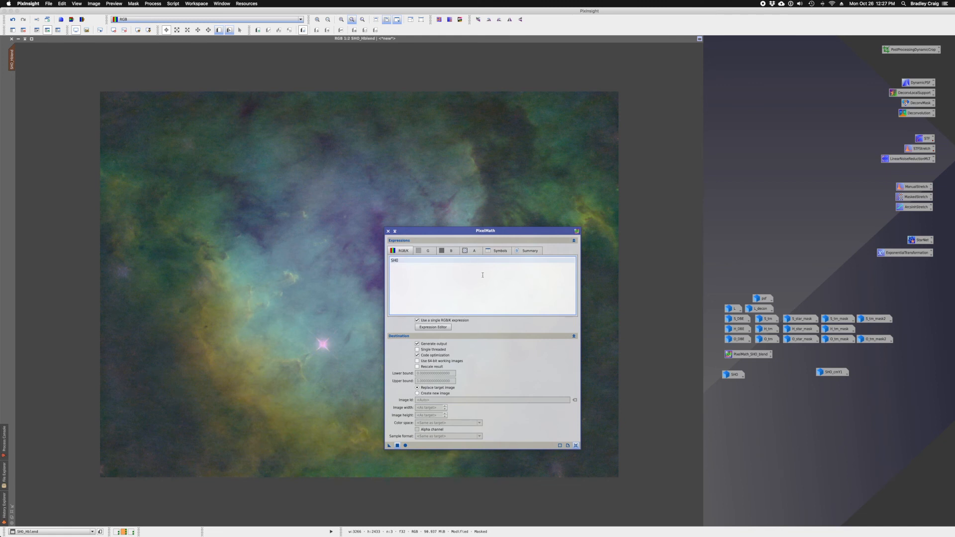
click(390, 446)
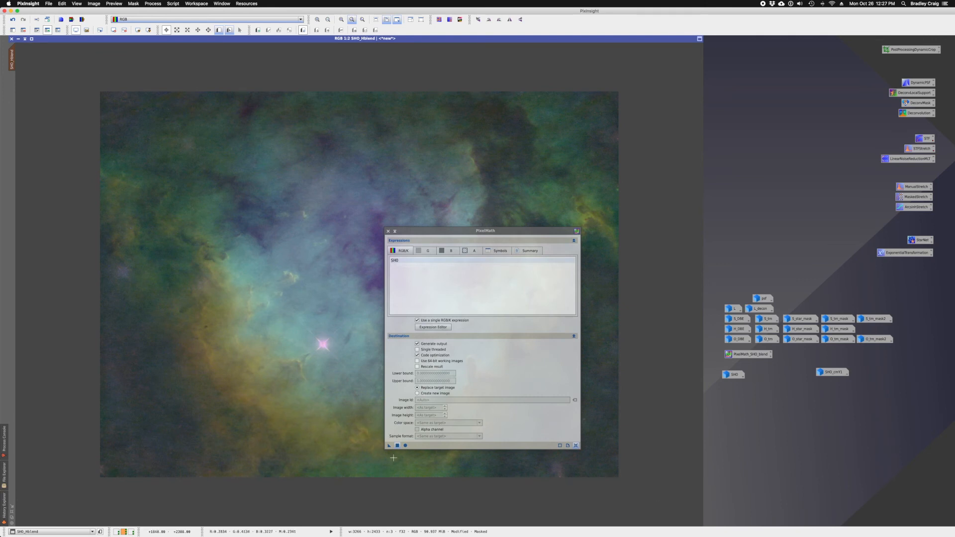
drag(390, 446, 316, 390)
click(388, 232)
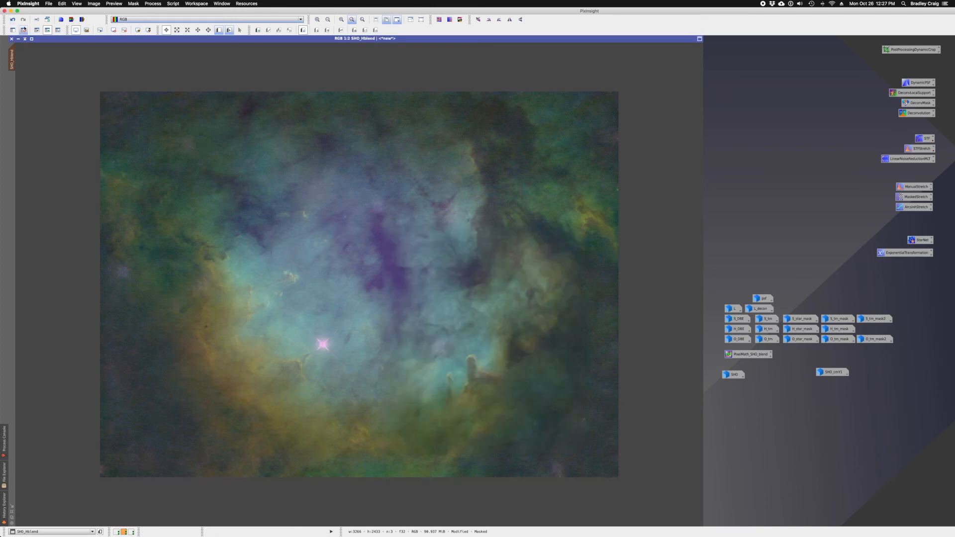
Step: Remove the mask from SHO_Hblend, restore its window from maximized size and set the magnification to 1:3
click(23, 30)
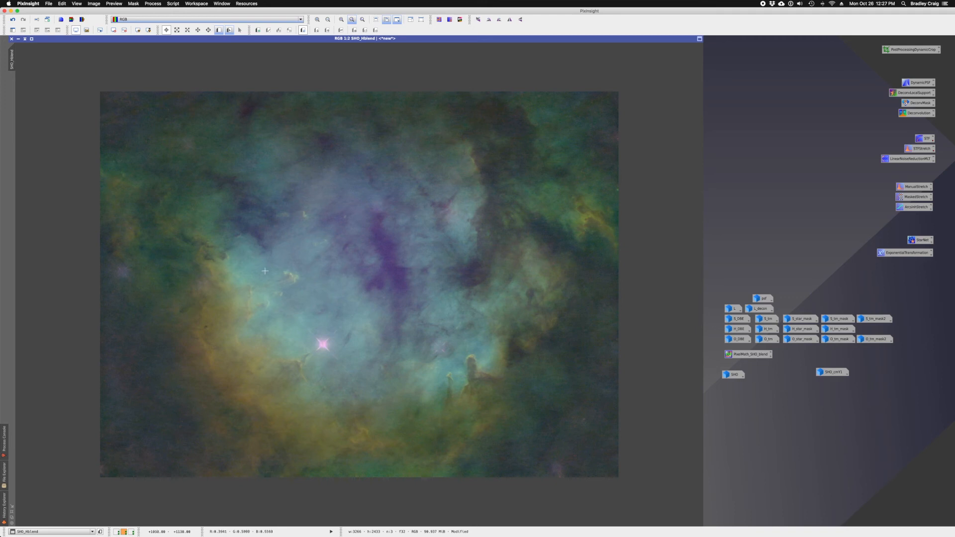
double_click(185, 41)
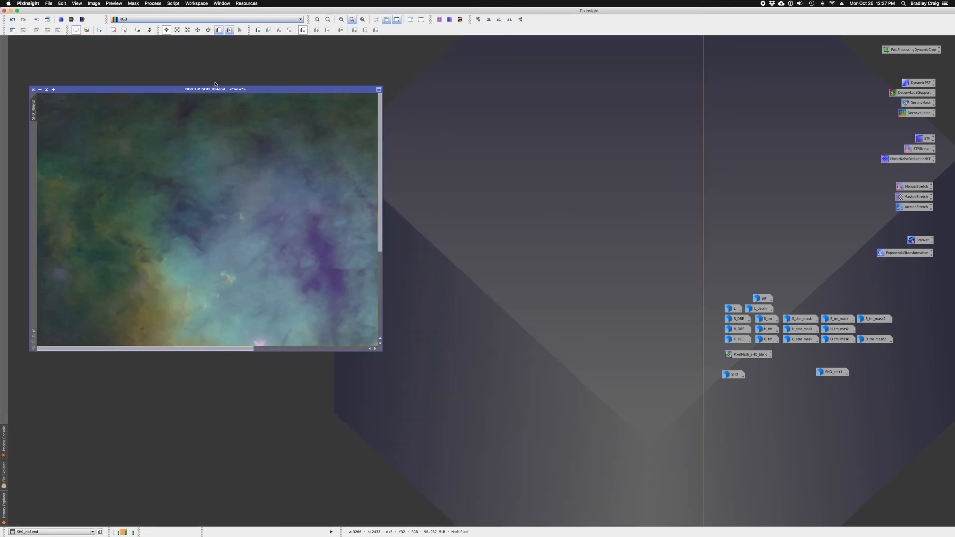
scroll(235, 198, down, 1)
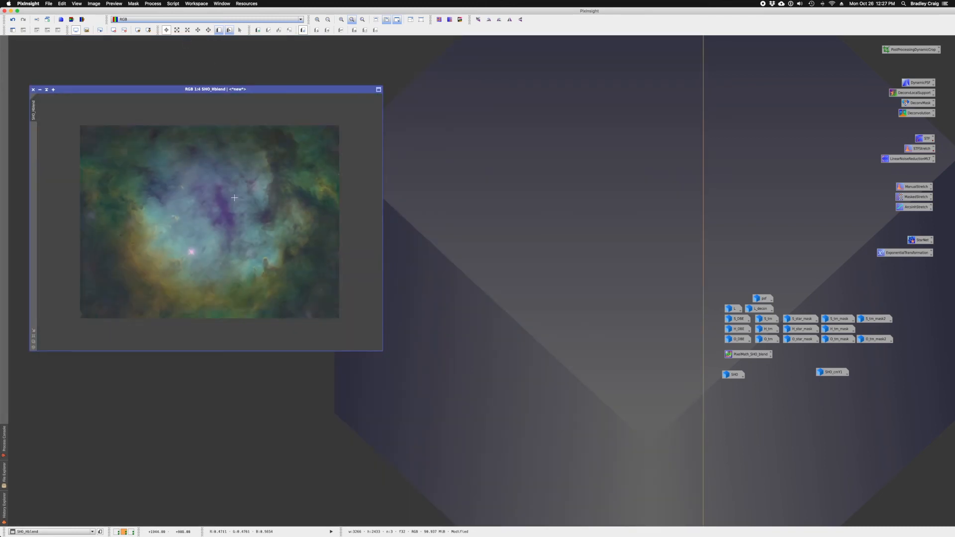
scroll(131, 115, up, 1)
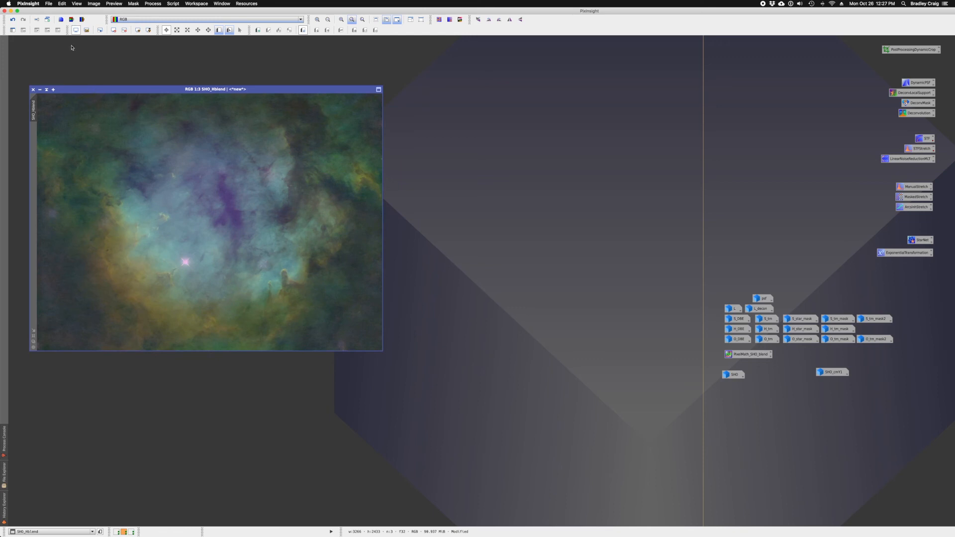
Step: Save the project with all workspaces included, keeping the existing project file name and options
click(48, 4)
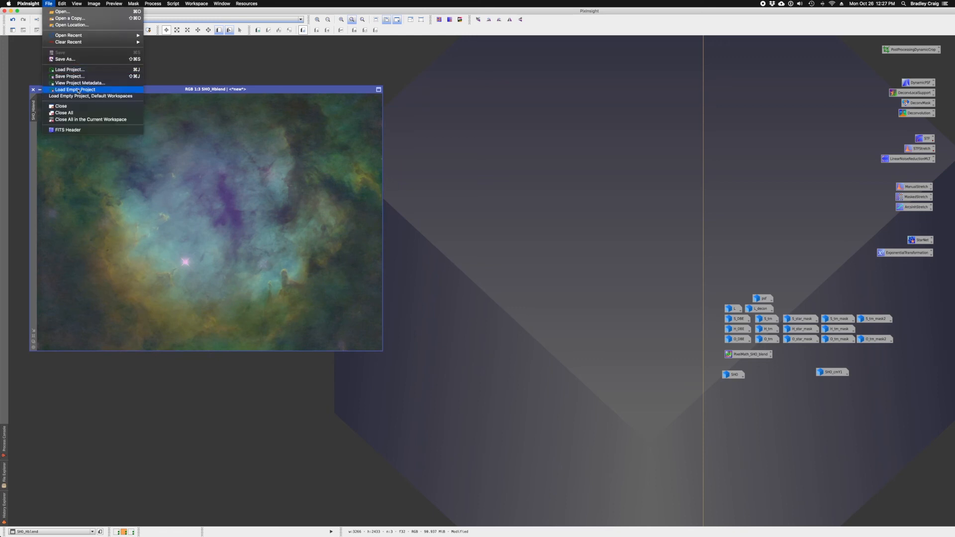
click(80, 76)
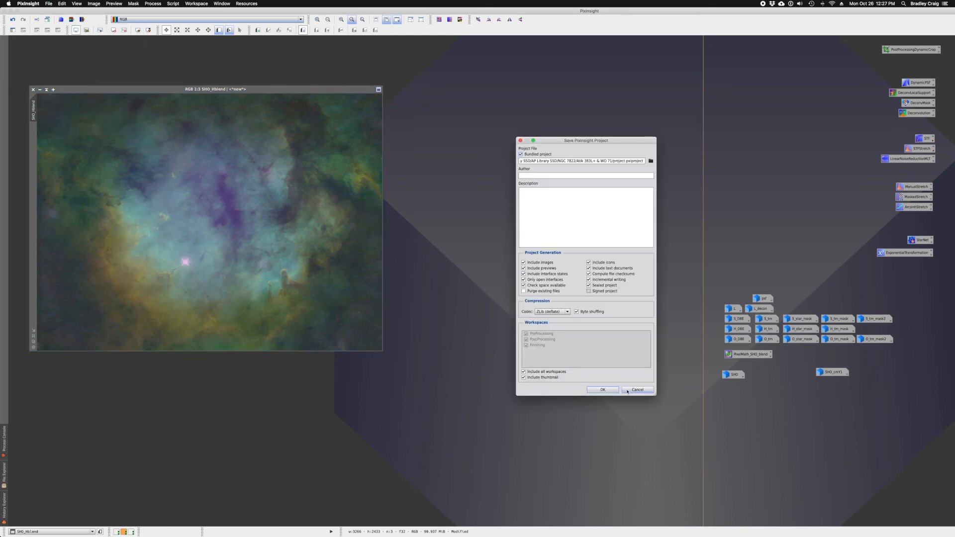
click(603, 391)
click(616, 282)
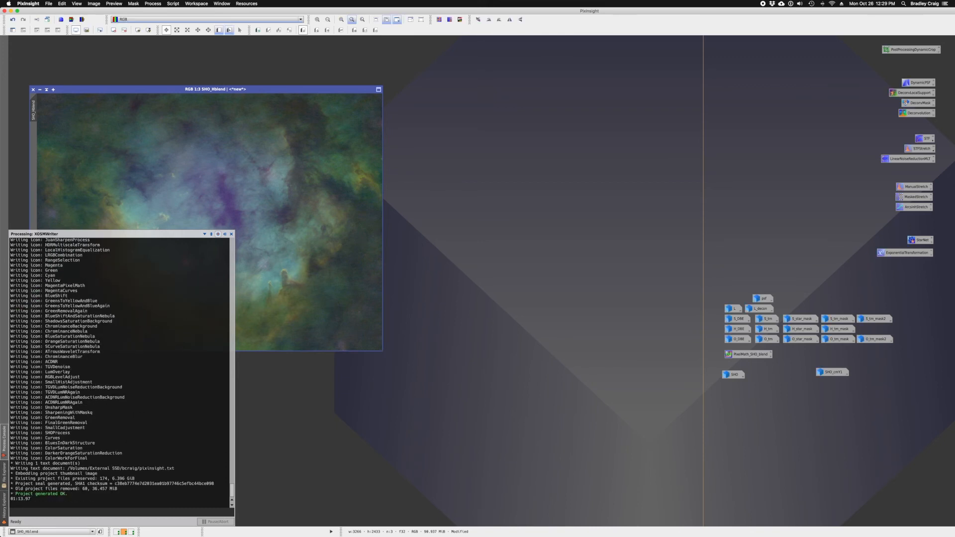
Step: Move the SHO_Hblend image to the Finishing workspace and switch to that workspace
right_click(165, 89)
mouse_move(200, 93)
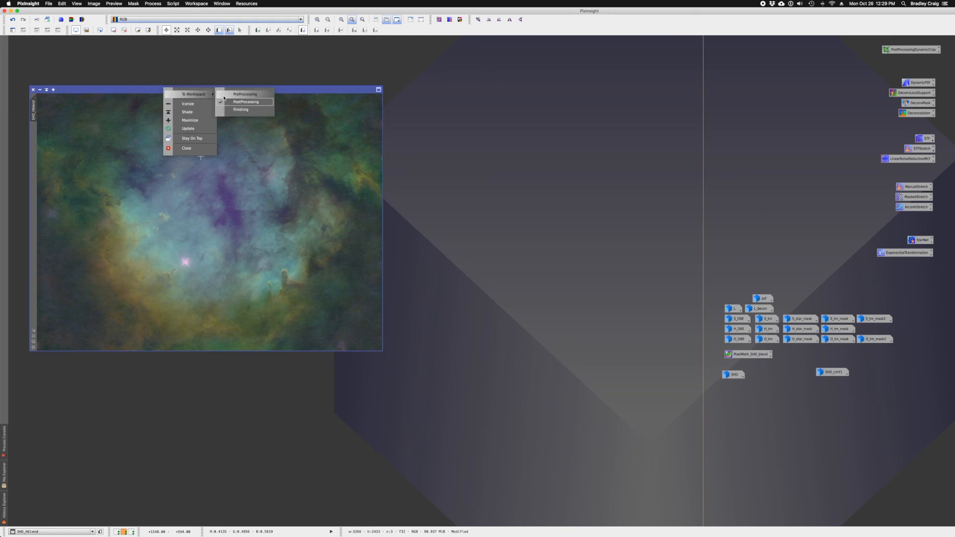
click(244, 102)
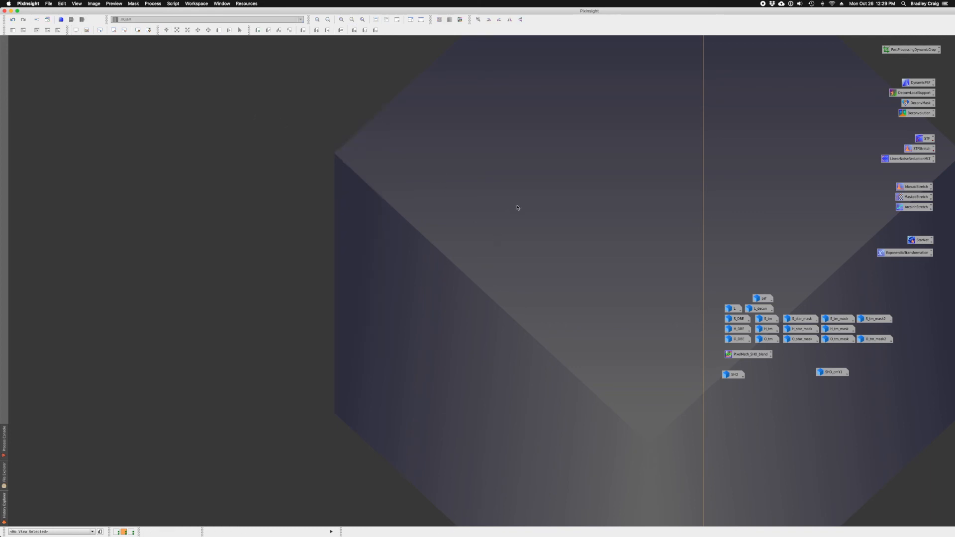
click(131, 532)
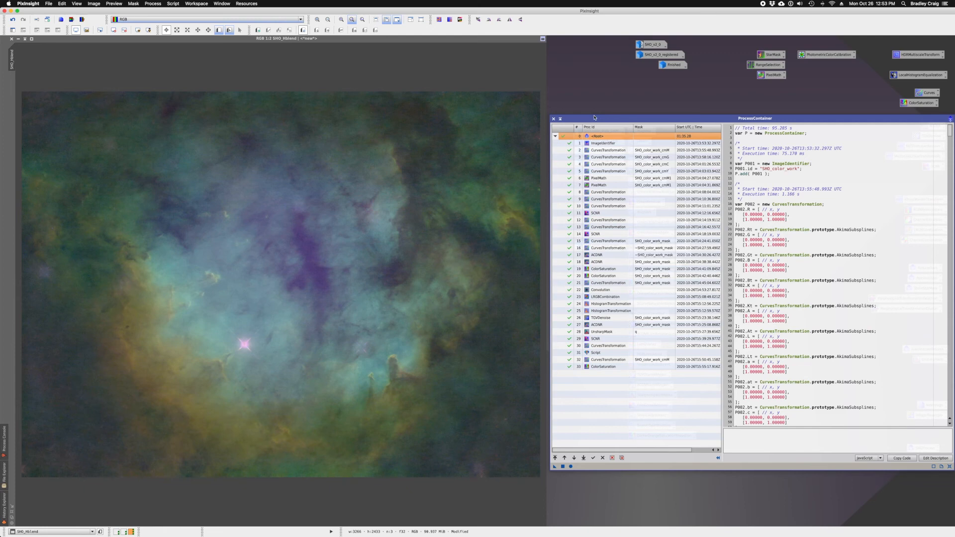
Step: Move the ProcessContainer off the process icons and apply its ImageIdentifier entry to SHO_Hblend, renaming the image SHO_color_work
drag(594, 118, 719, 131)
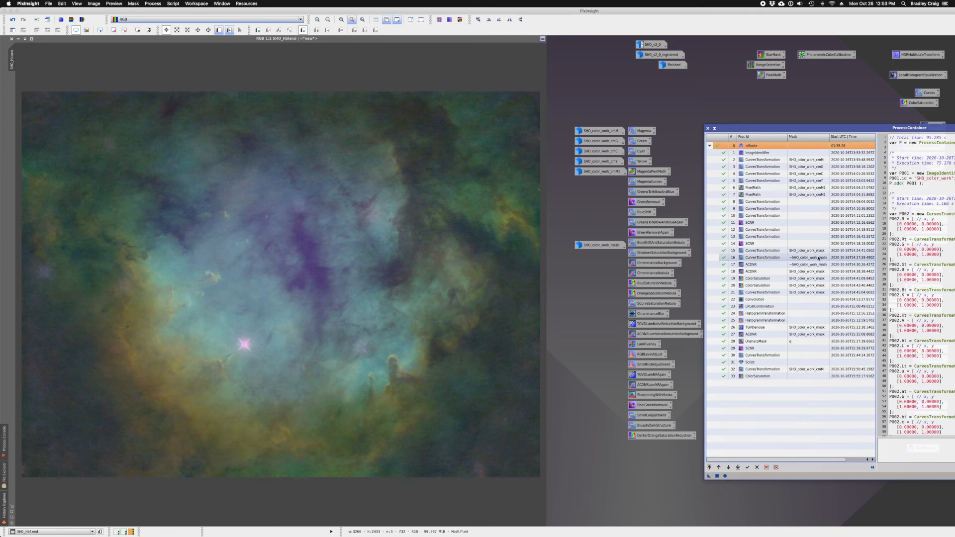
click(758, 154)
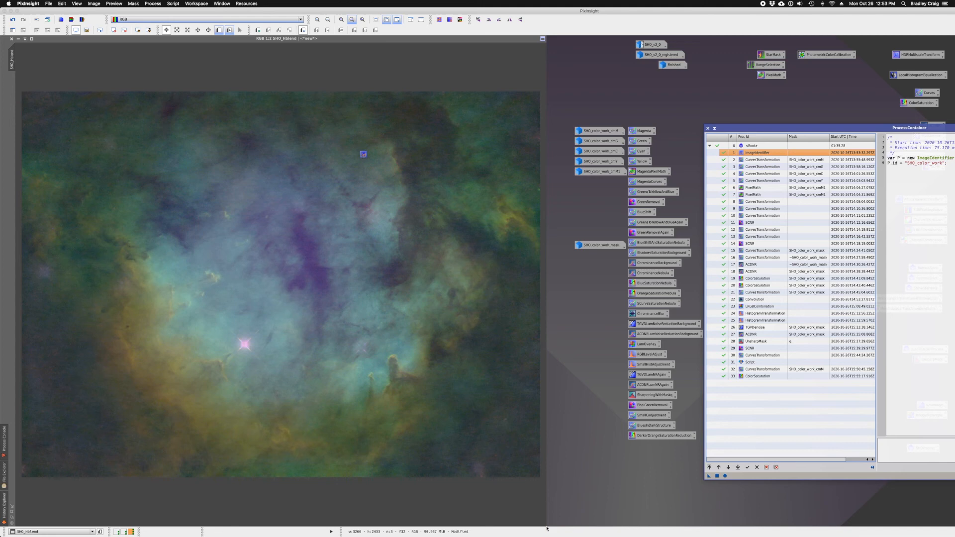
click(365, 155)
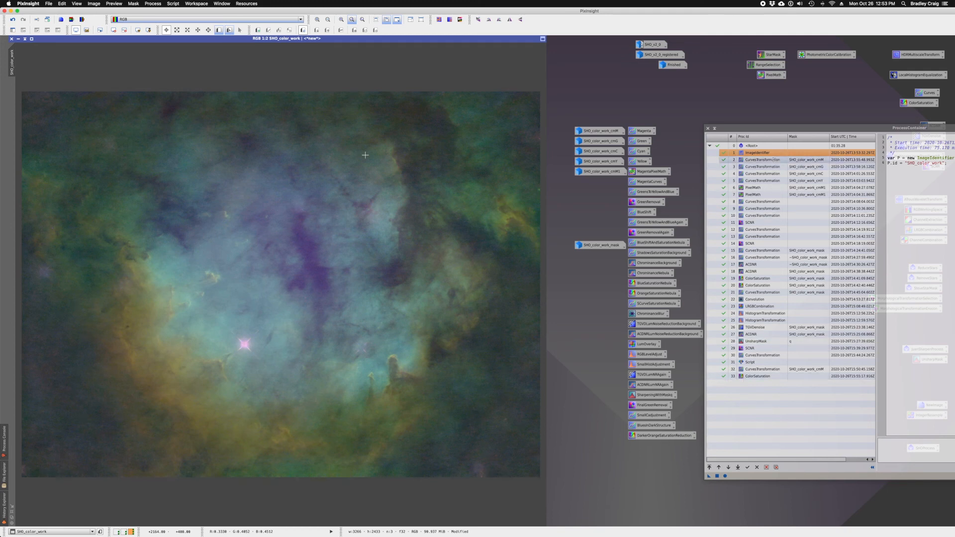
drag(766, 129, 768, 131)
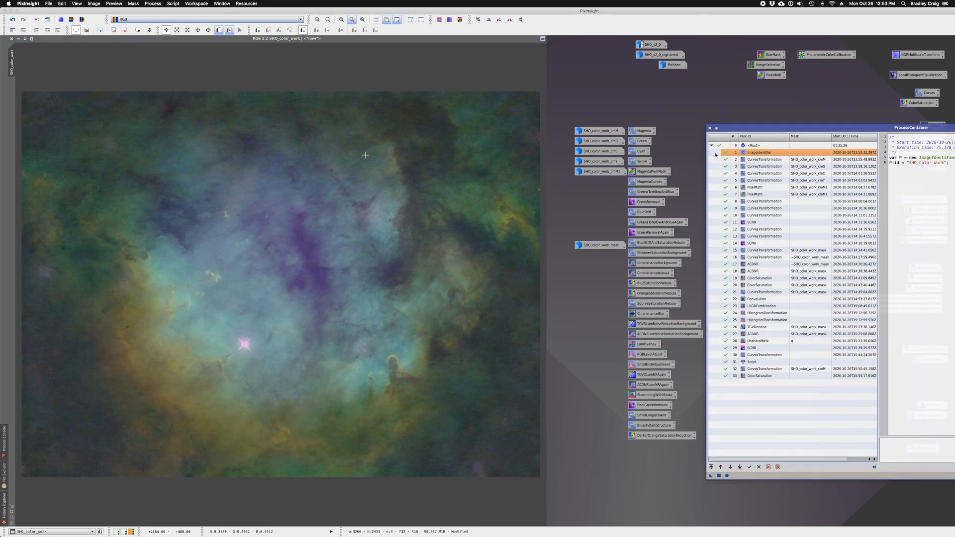
Step: Preview the colour mask icons, apply the magenta mask SHO_color_work_cmM to SHO_color_work, and iconize the mask image
drag(564, 123, 636, 175)
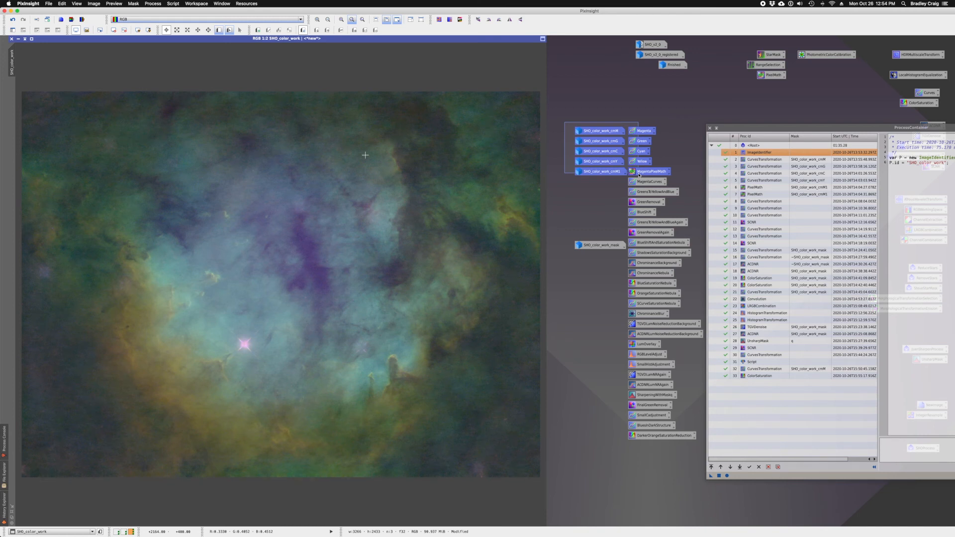
drag(640, 176, 638, 175)
drag(638, 173, 604, 128)
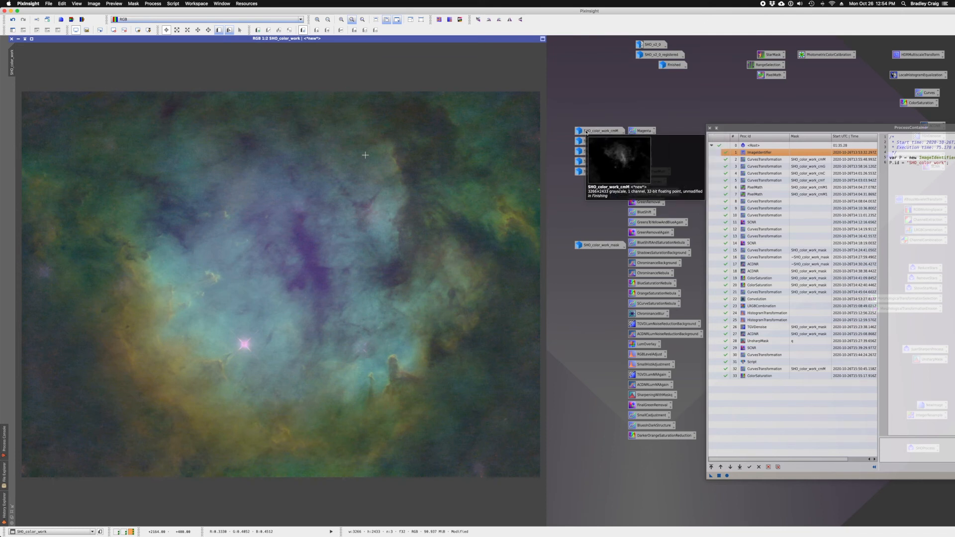
mouse_move(600, 143)
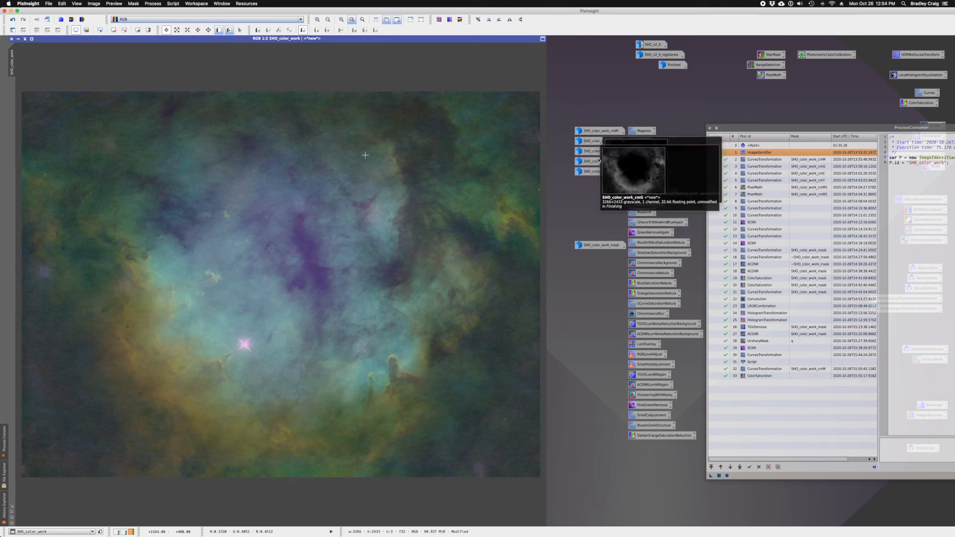
double_click(590, 131)
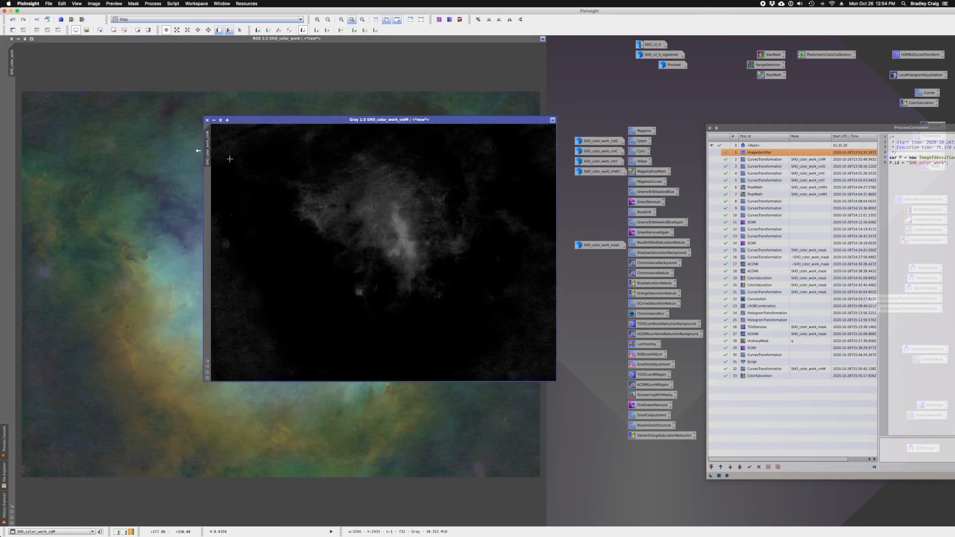
drag(182, 144, 23, 107)
click(214, 120)
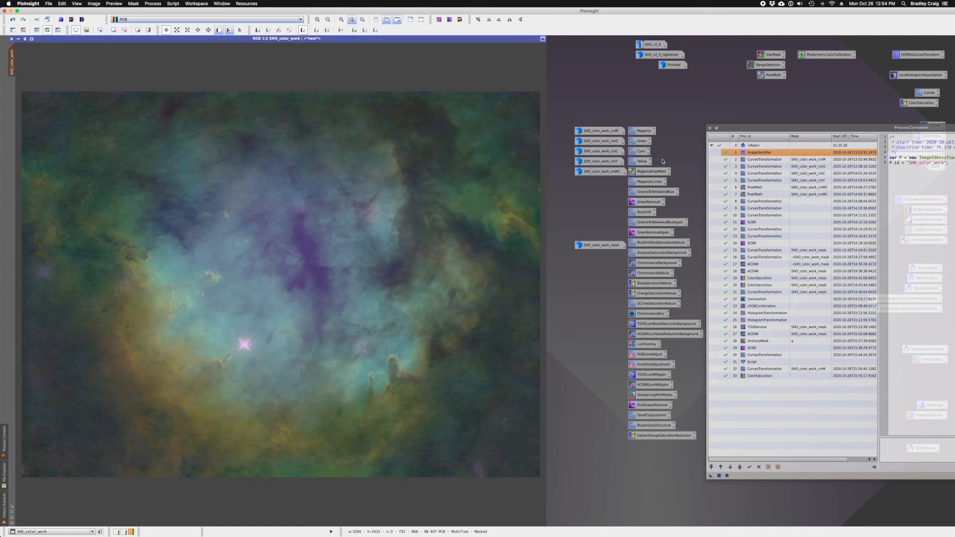
Step: Apply the saved Magenta CurvesTransformation to the masked SHO_color_work image, compare before and after, and close the process
double_click(641, 130)
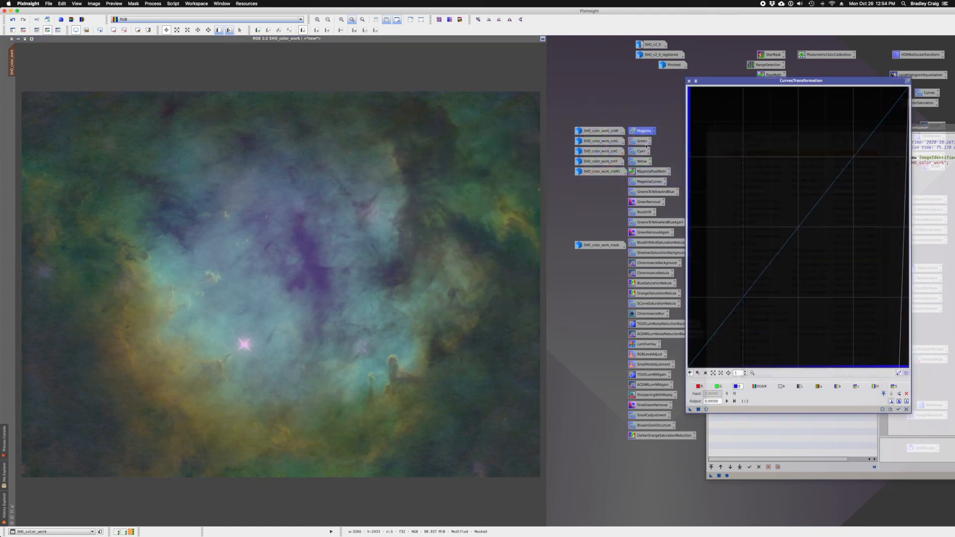
click(894, 387)
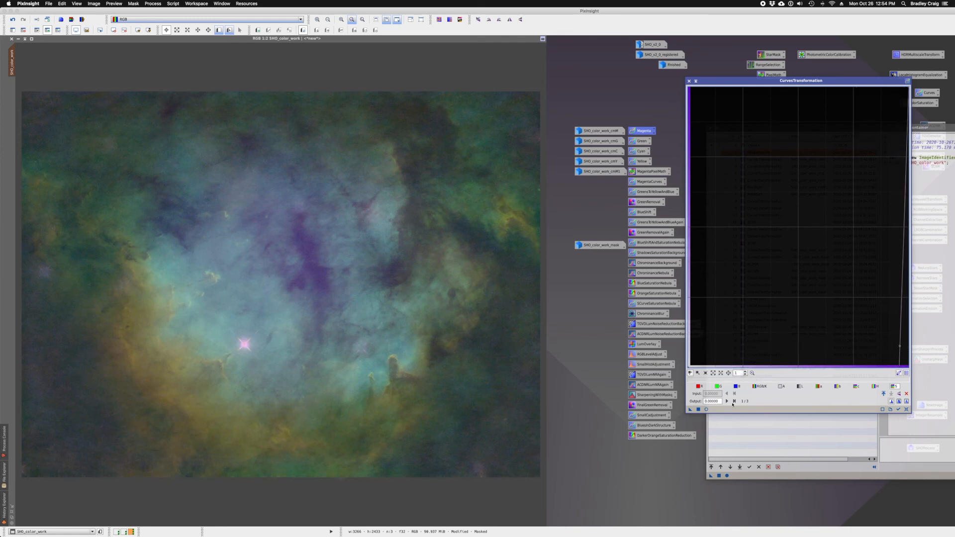
drag(691, 411, 420, 302)
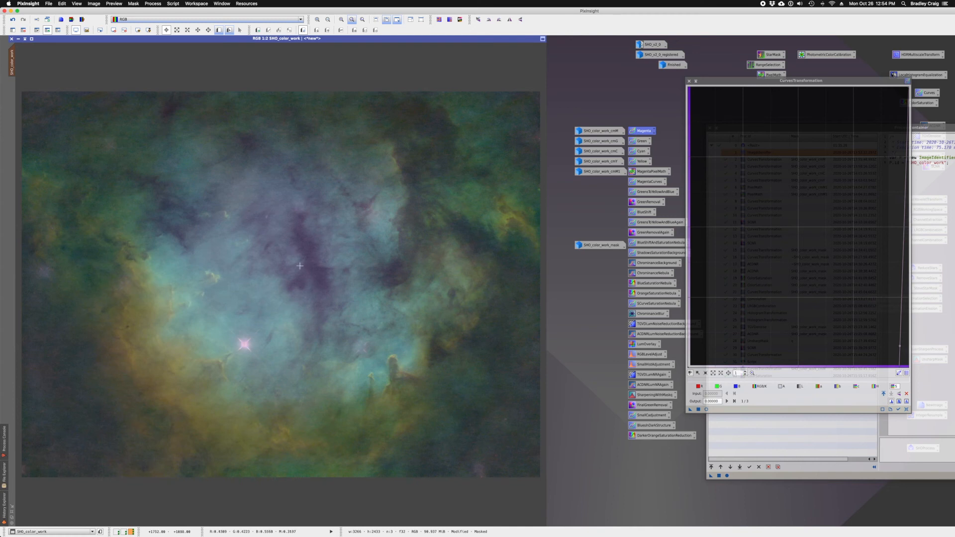
click(12, 21)
click(22, 19)
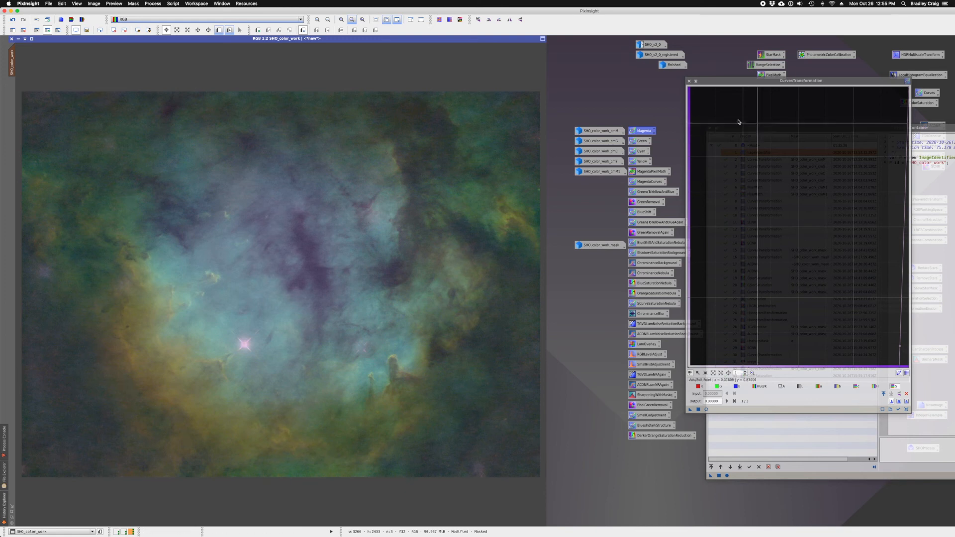
click(689, 81)
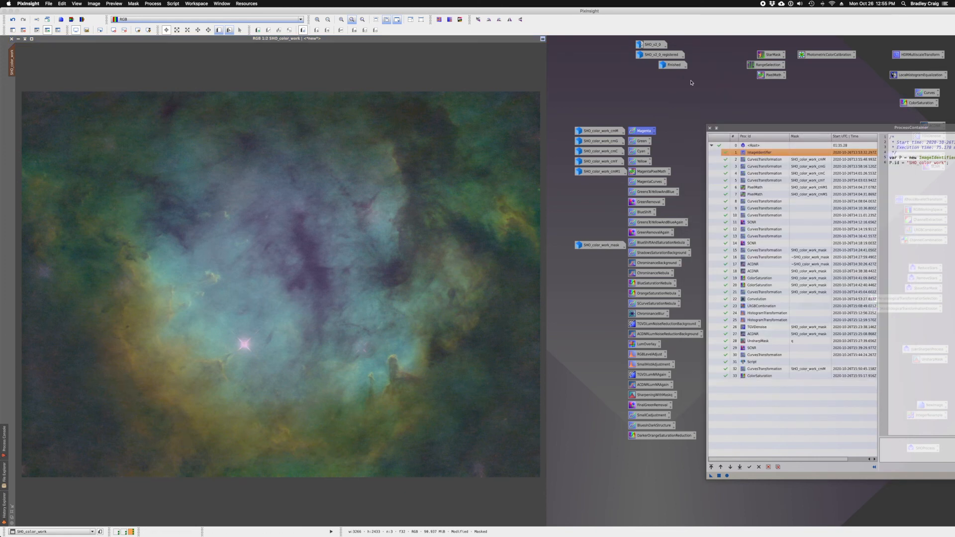
Step: Replace the mask on SHO_color_work with the green mask SHO_color_work_cmG, iconize the mask image, and show the mask overlay
double_click(601, 141)
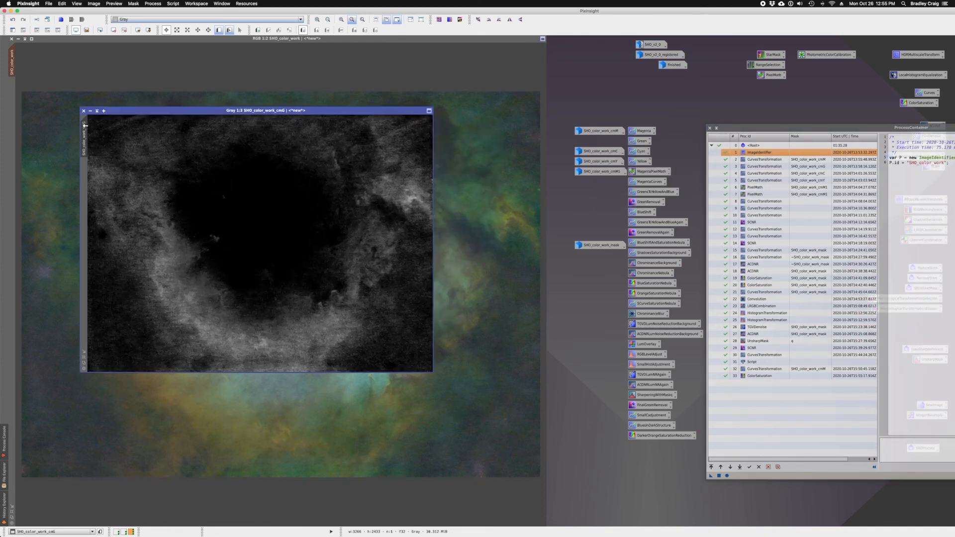
drag(85, 127, 13, 117)
click(90, 112)
click(58, 31)
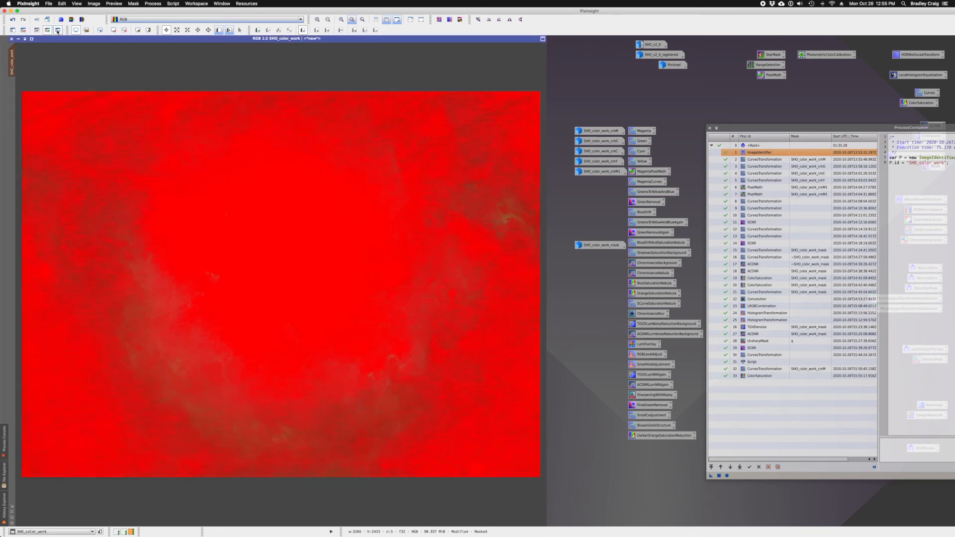
Step: Hide the mask overlay, open the saved Green CurvesTransformation, and review its green and red channel curves
click(58, 30)
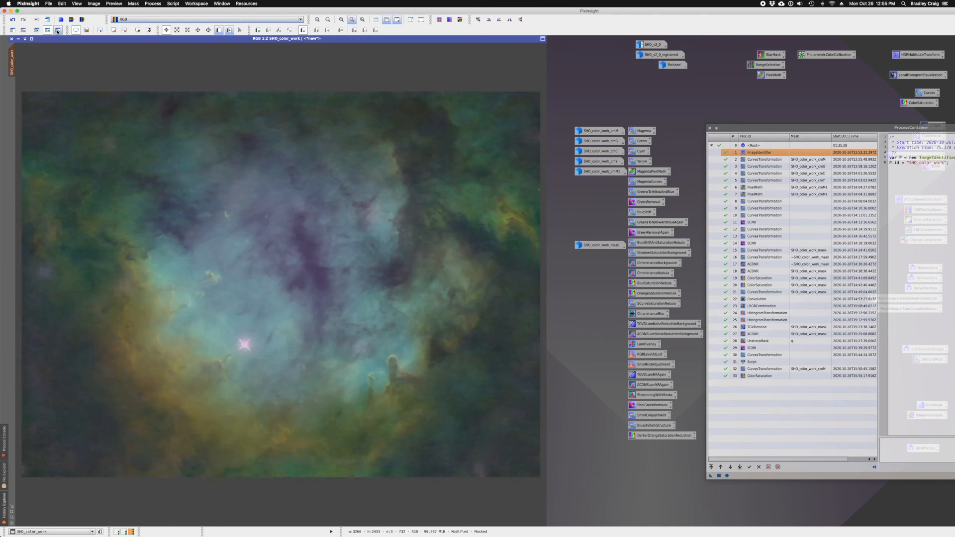
double_click(637, 142)
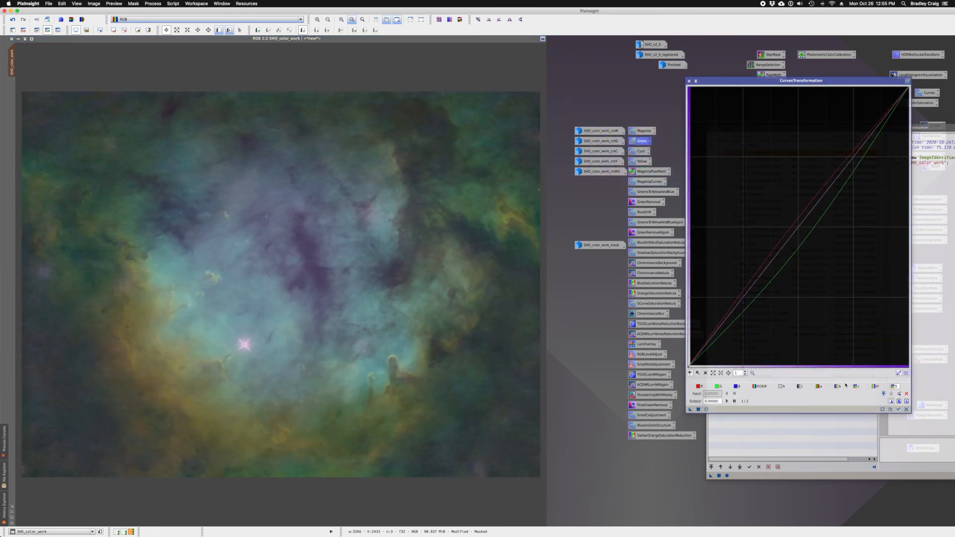
click(722, 386)
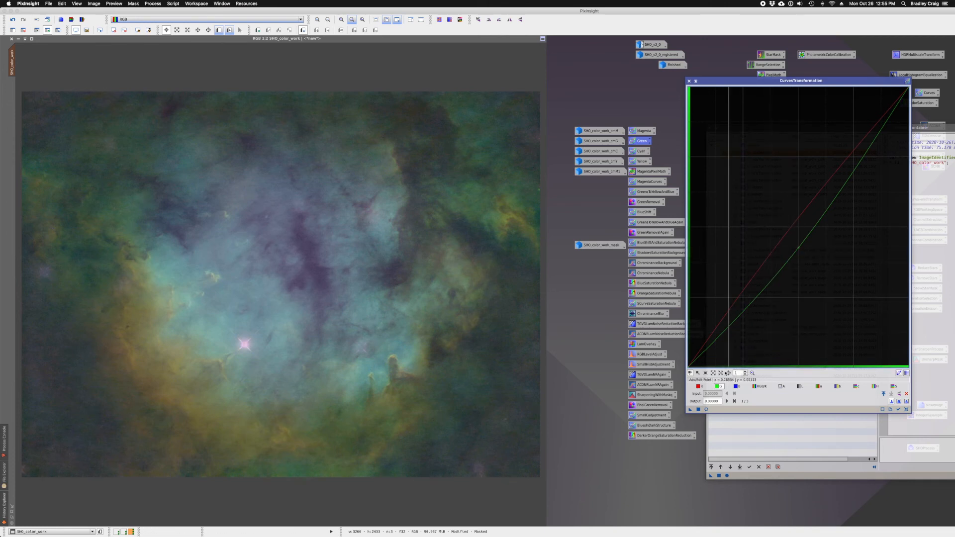
click(698, 387)
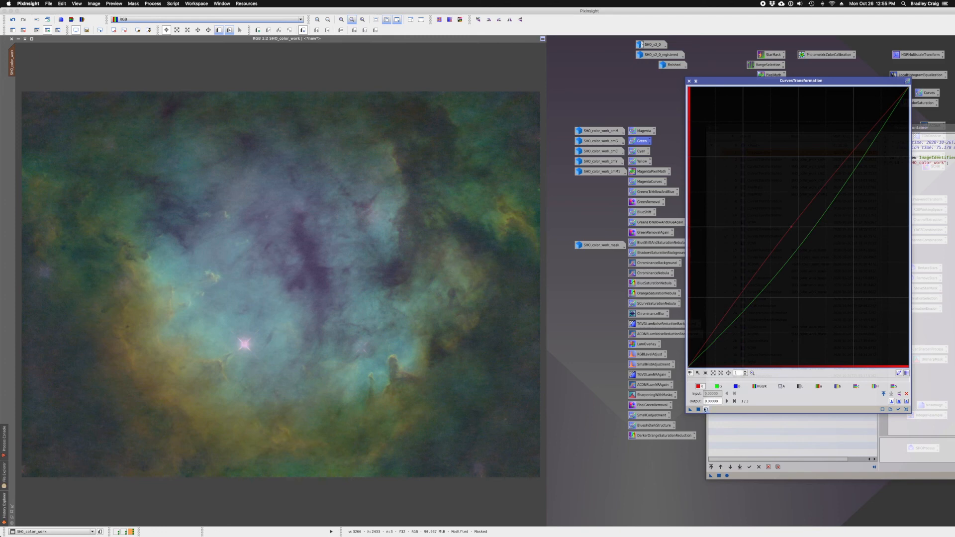
Step: Check the Green curves in a real-time preview, apply them to the masked SHO_color_work image, and close the process
click(706, 410)
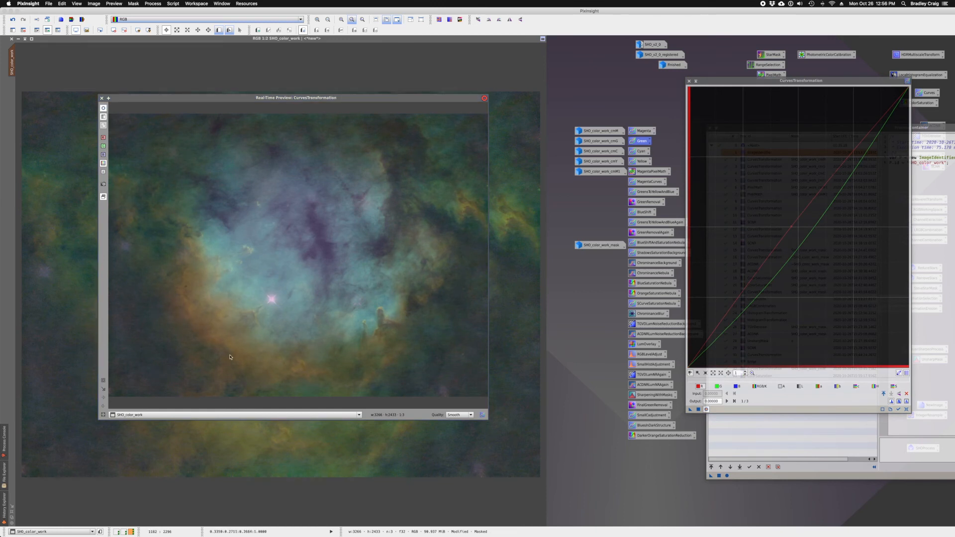
click(102, 98)
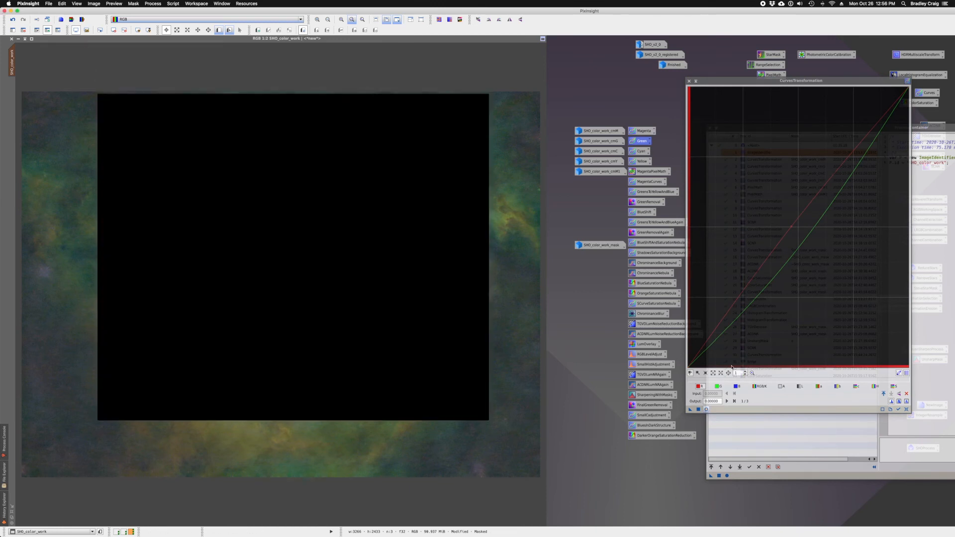
click(698, 410)
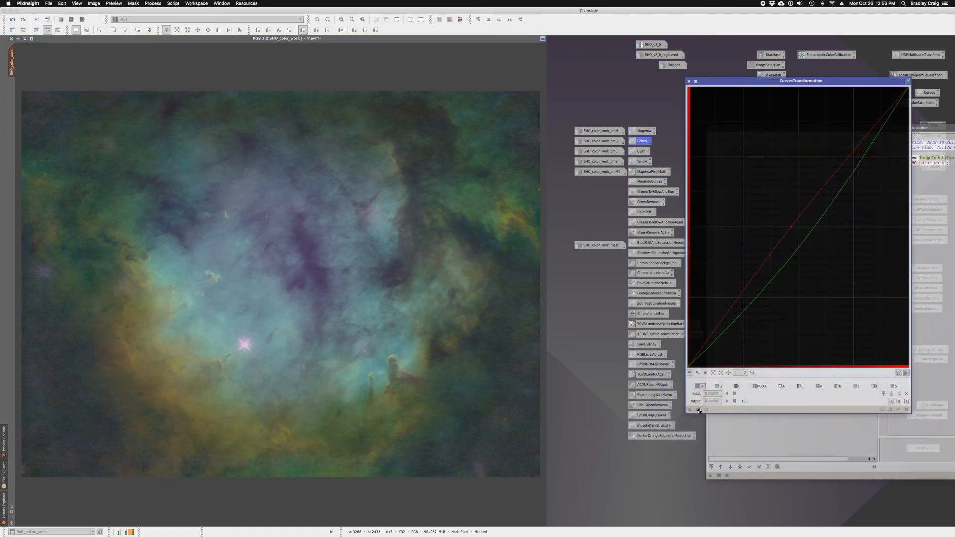
click(690, 81)
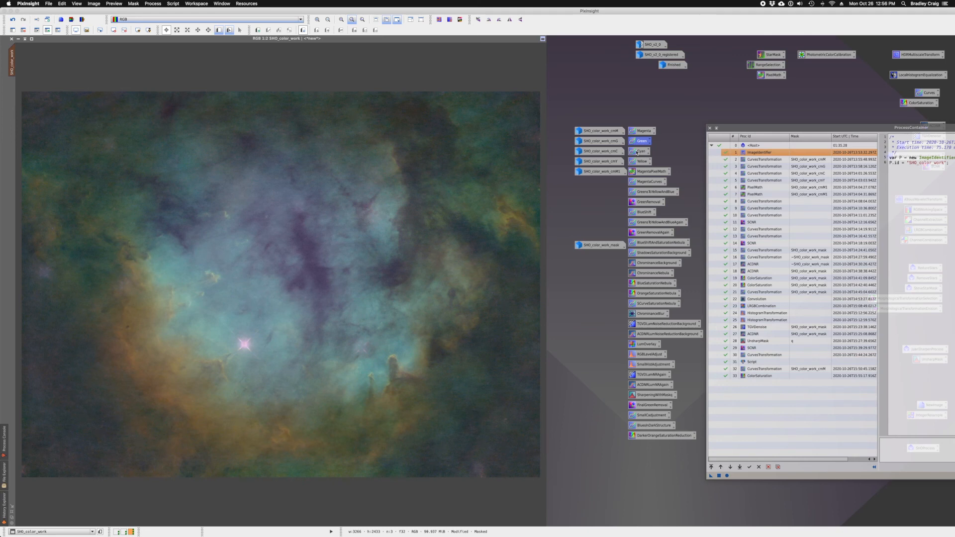
Step: Open the saved Cyan CurvesTransformation and replace the mask on SHO_color_work with SHO_color_work_cmC, iconizing the mask image
double_click(638, 152)
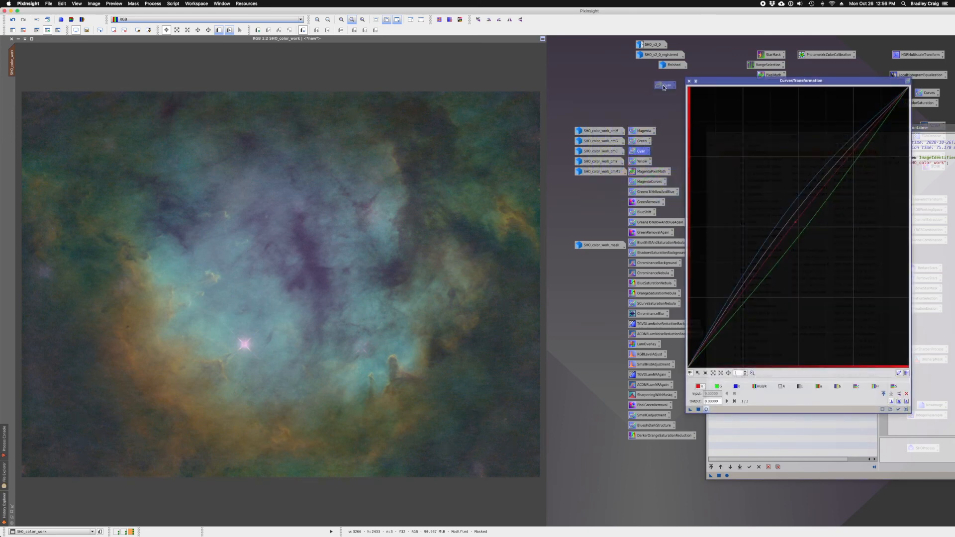
double_click(593, 151)
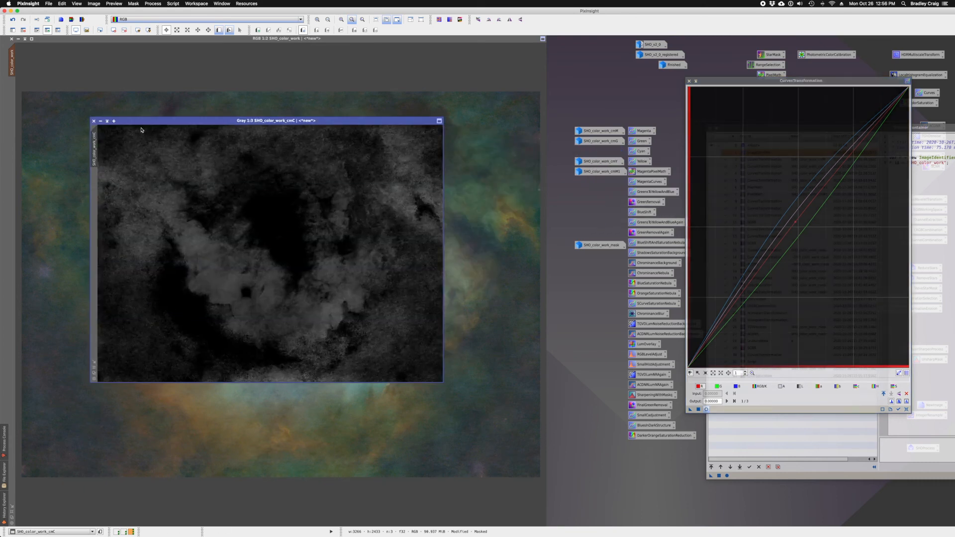
drag(94, 157, 7, 136)
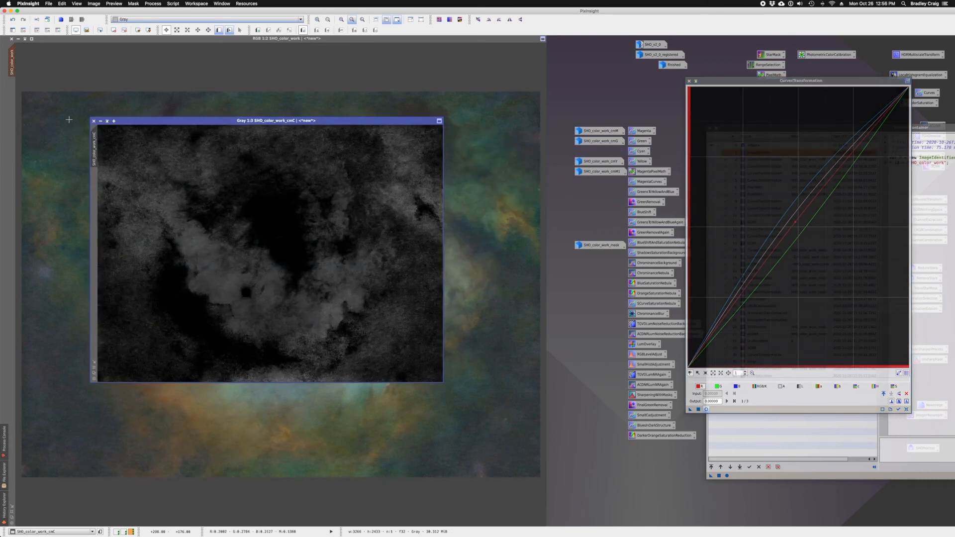
click(100, 121)
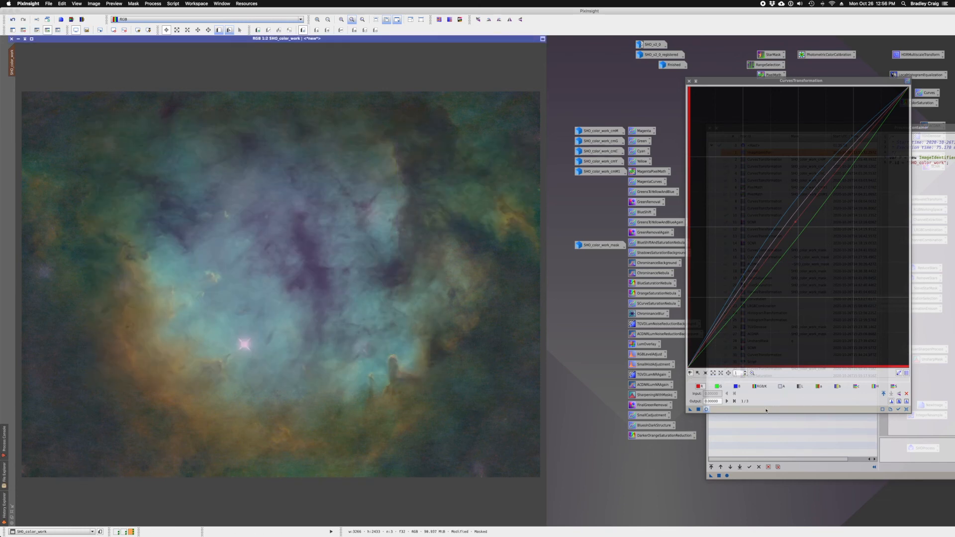
Step: Review the blue, green, red and saturation curves of the Cyan CurvesTransformation
click(766, 411)
click(737, 386)
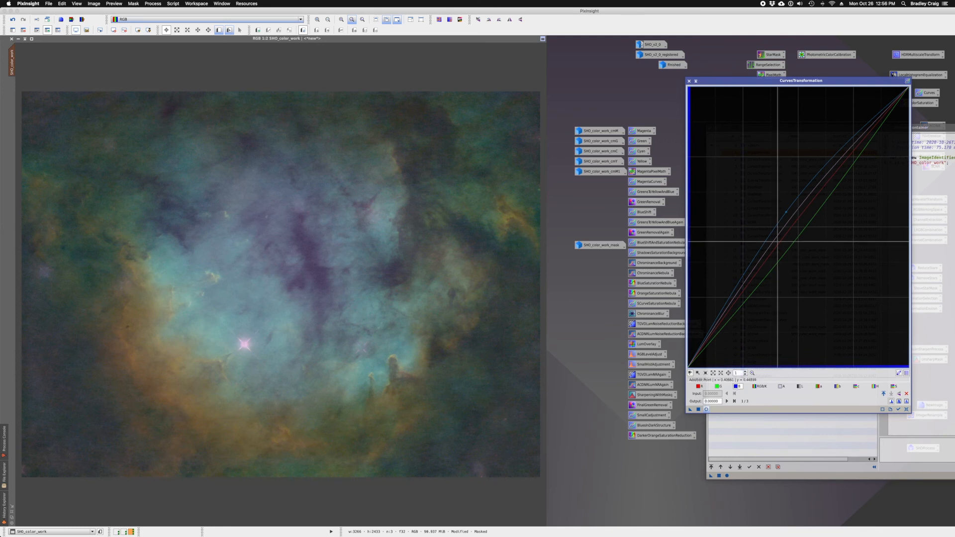
click(786, 213)
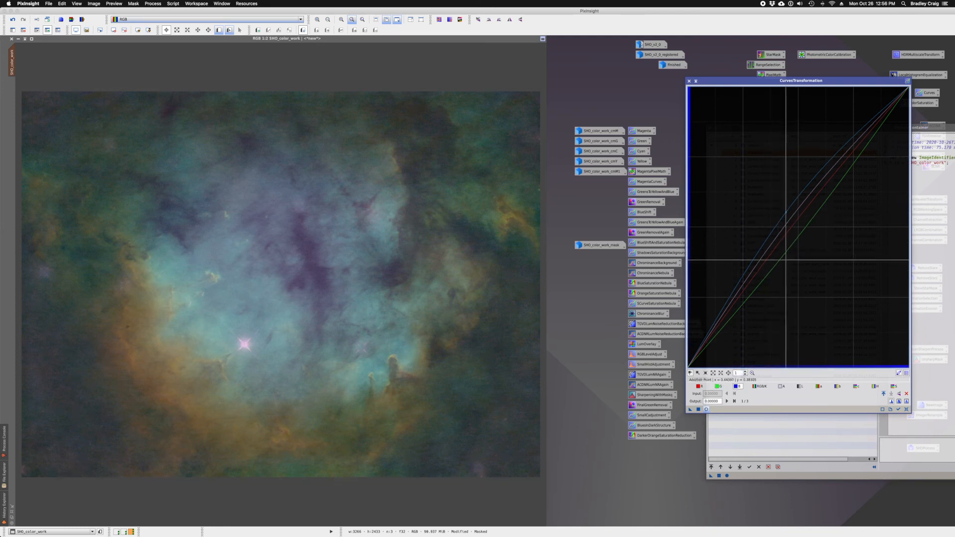
click(718, 386)
click(798, 236)
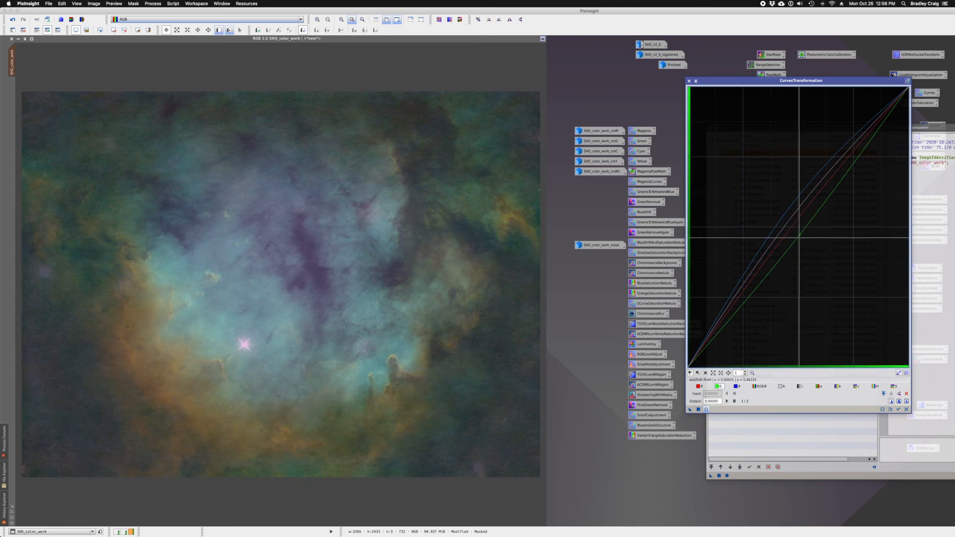
click(699, 386)
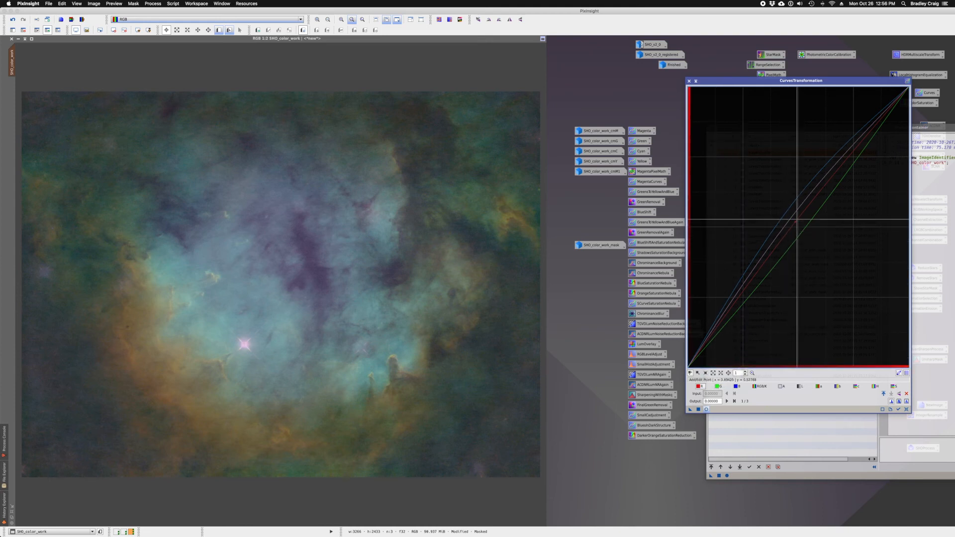
click(894, 387)
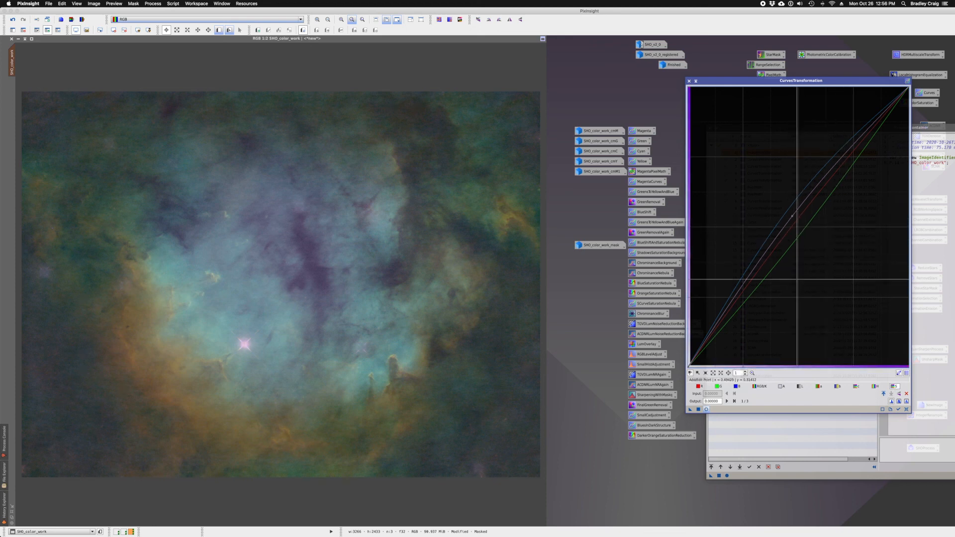
Step: Check the Cyan curves in a real-time preview, apply them to the masked SHO_color_work image, and close the process
click(707, 409)
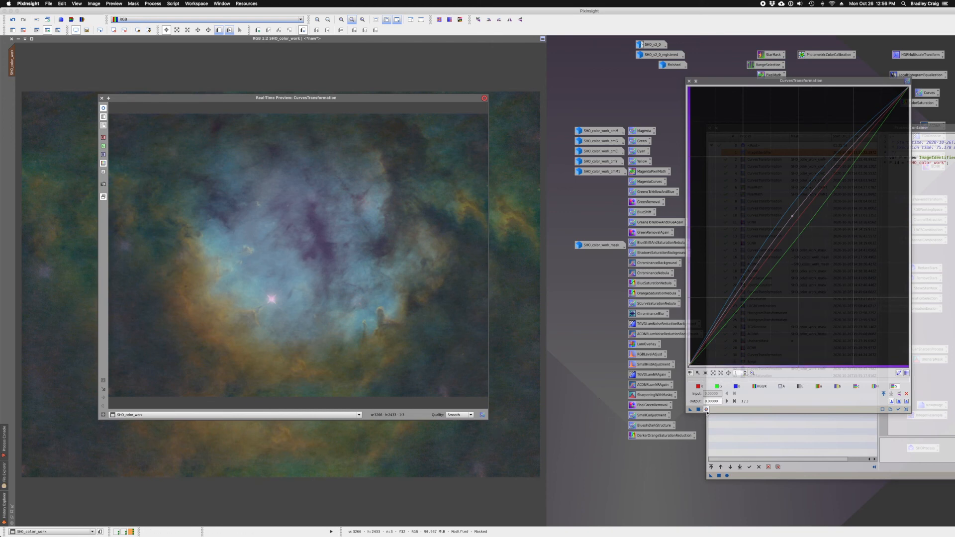
click(706, 409)
click(706, 409)
click(102, 99)
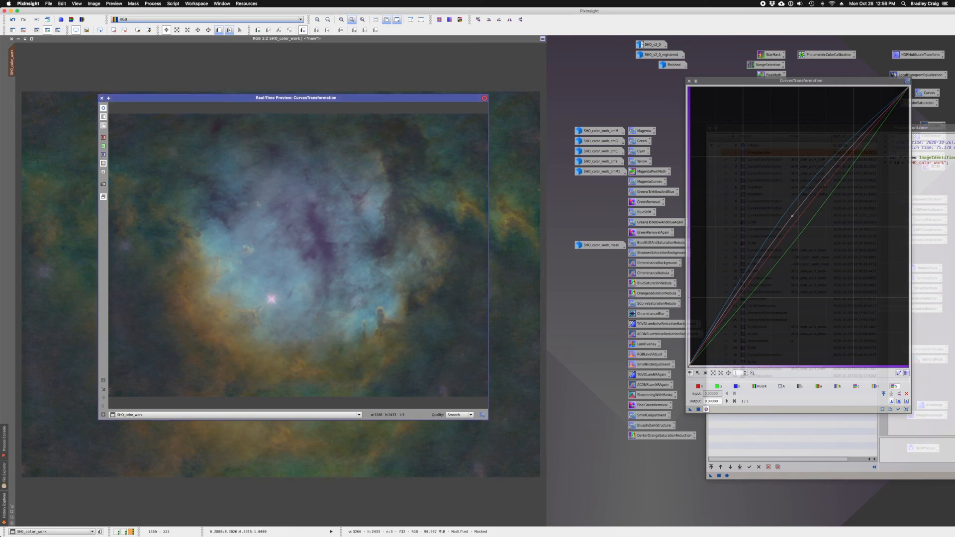
click(101, 99)
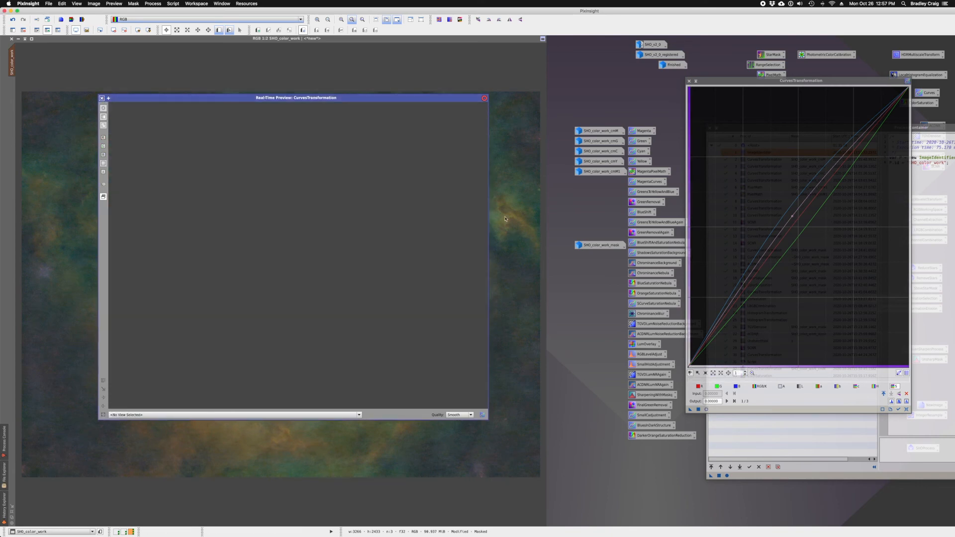
click(699, 410)
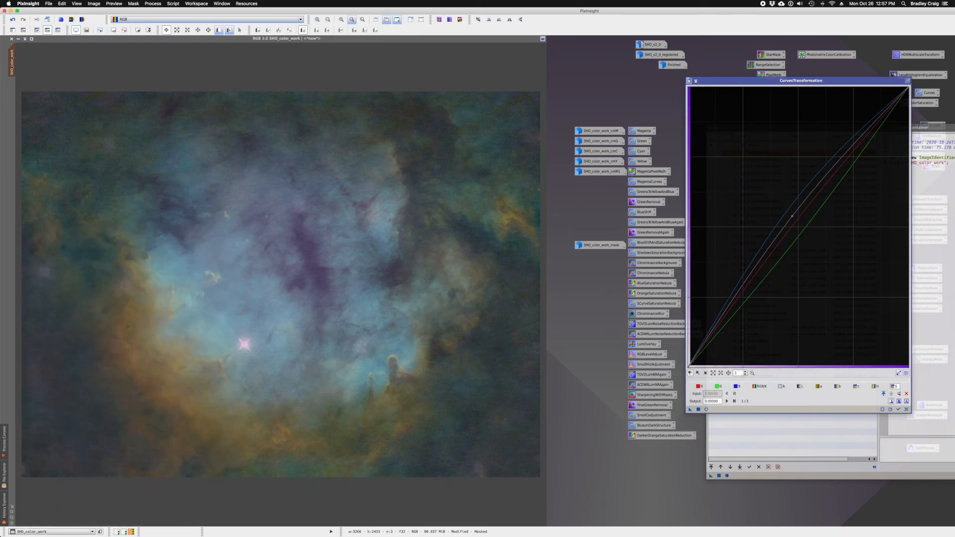
click(689, 81)
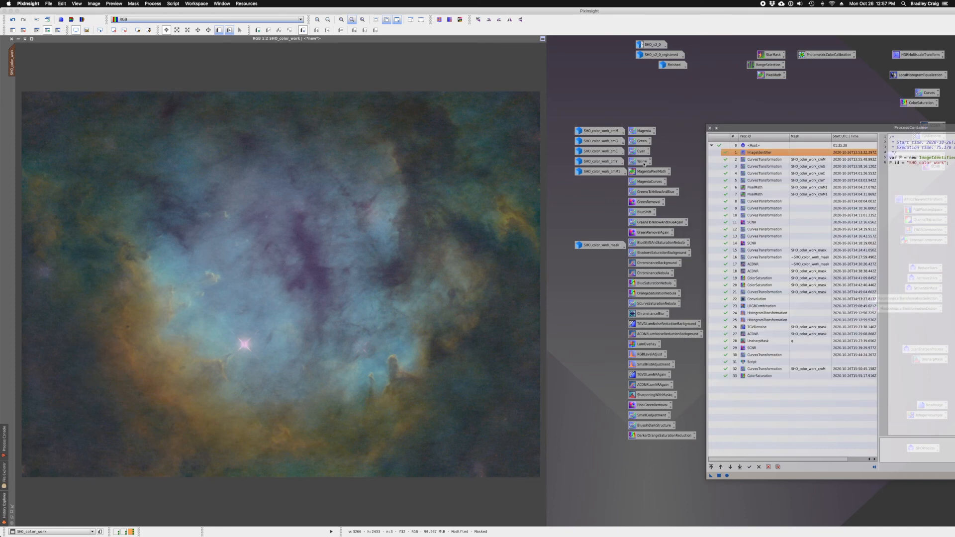
Step: Replace the mask on SHO_color_work with the yellow mask SHO_color_work_cmY, iconize the mask image, and briefly show the mask overlay
double_click(609, 163)
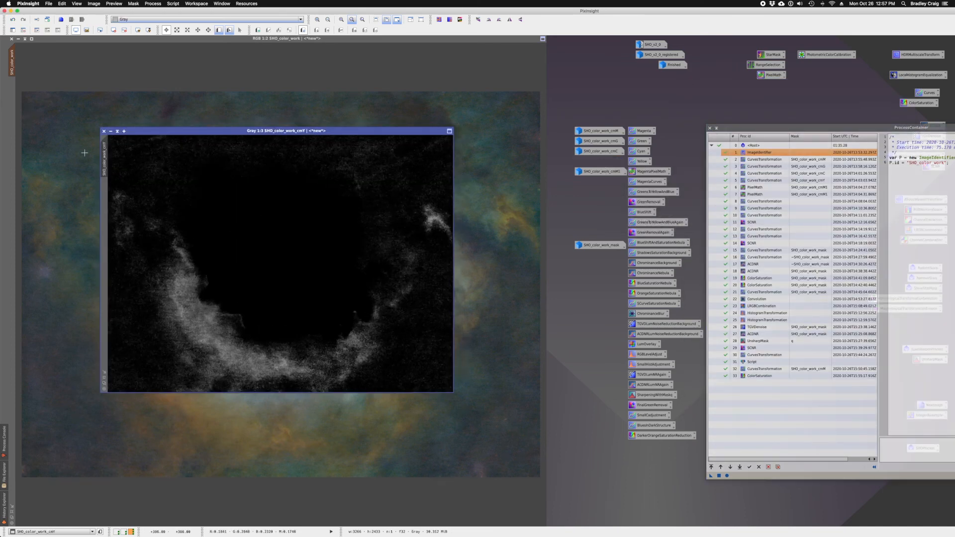
drag(104, 155, 11, 121)
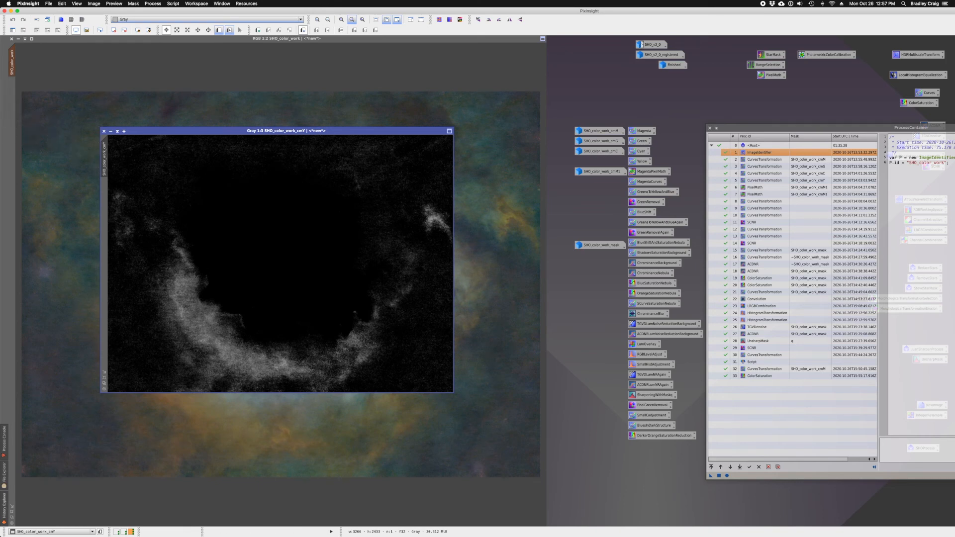
click(111, 132)
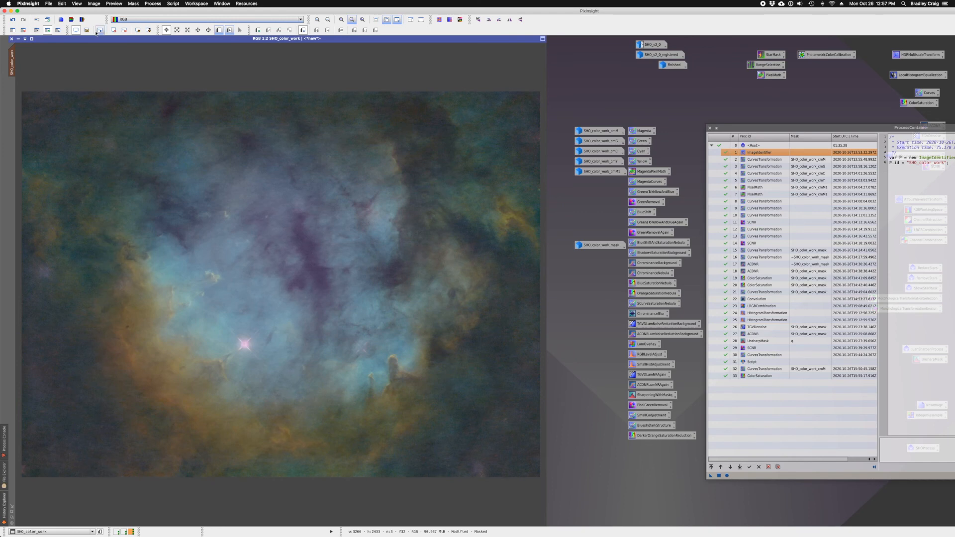
click(59, 31)
click(59, 31)
Step: Open the saved Yellow CurvesTransformation and review its red, green and blue channel curves
double_click(639, 161)
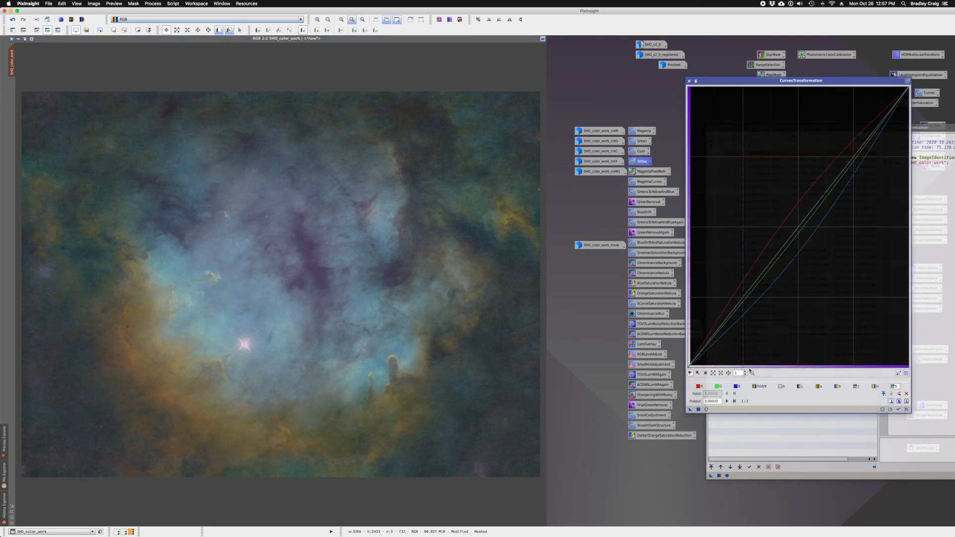
click(700, 386)
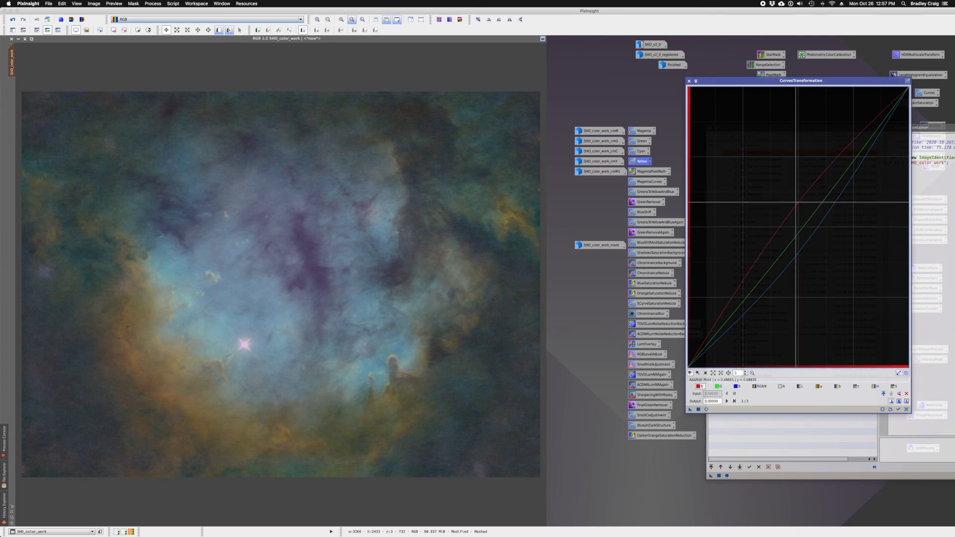
click(719, 387)
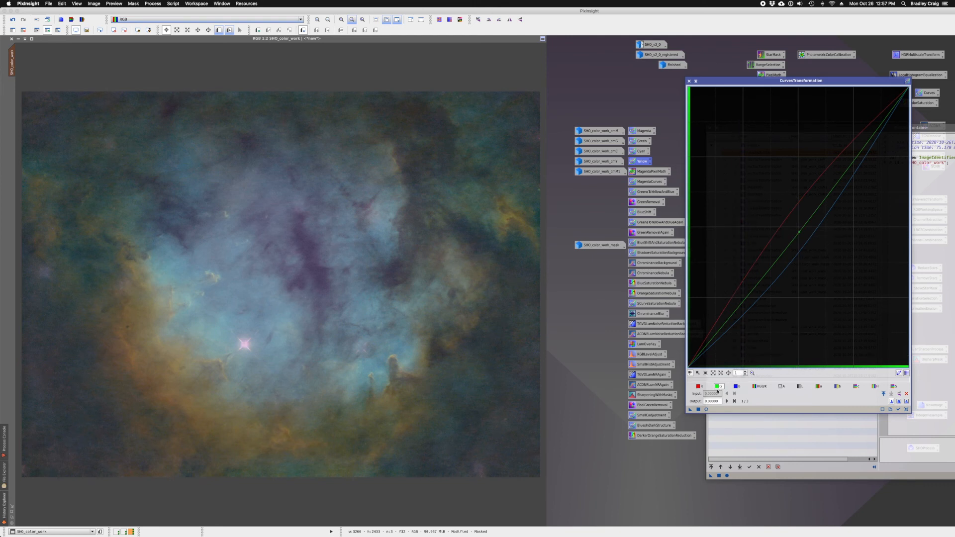
click(738, 387)
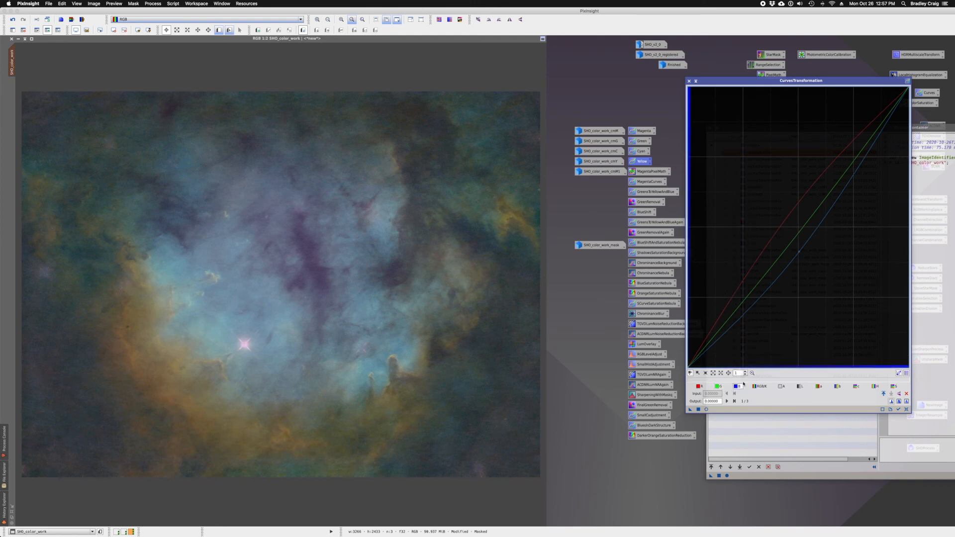
Step: Check the Yellow curves in a real-time preview, apply them to the masked SHO_color_work image, and close the process
click(706, 410)
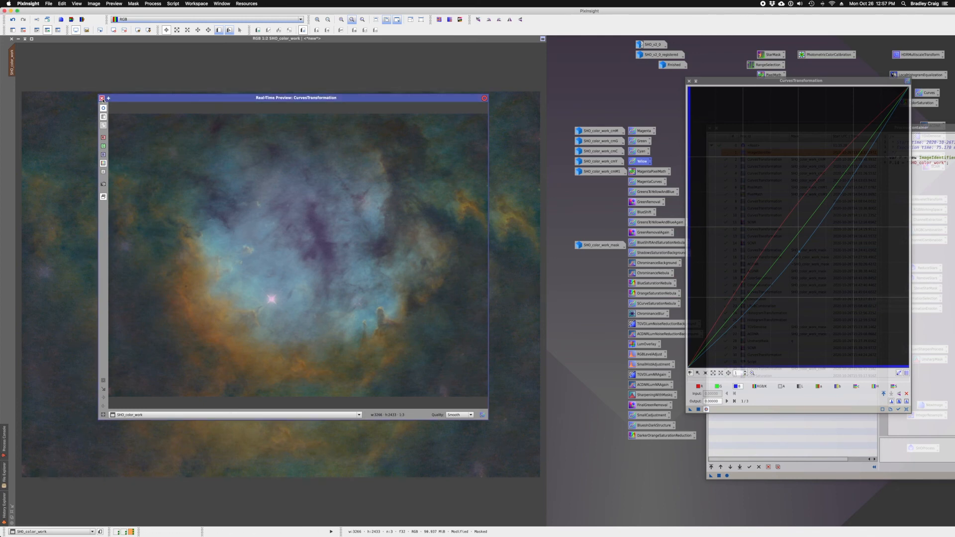
click(102, 98)
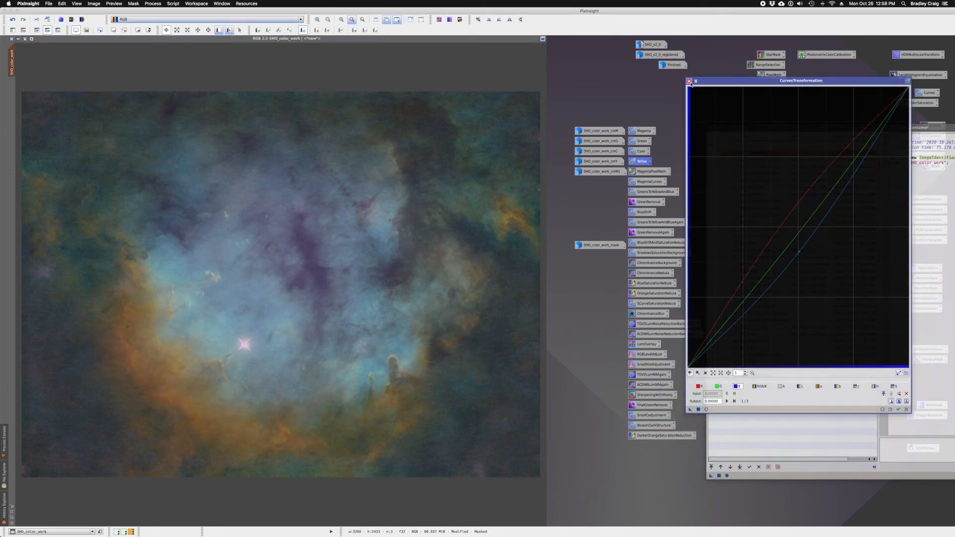
click(690, 82)
Step: Mask SHO_color_work with the magenta mask SHO_color_work_cmM1 used by the first PixelMath history entry, and iconize the mask image
click(765, 180)
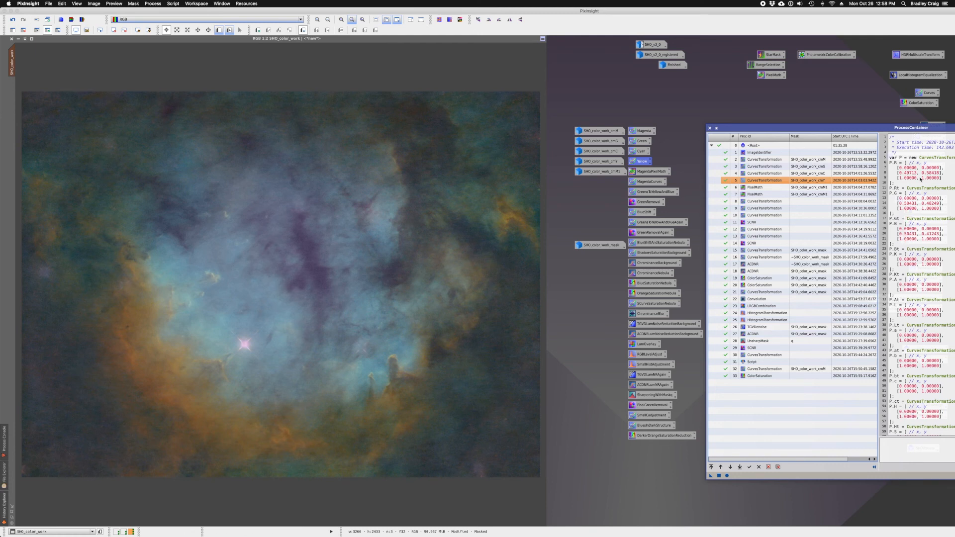
click(823, 188)
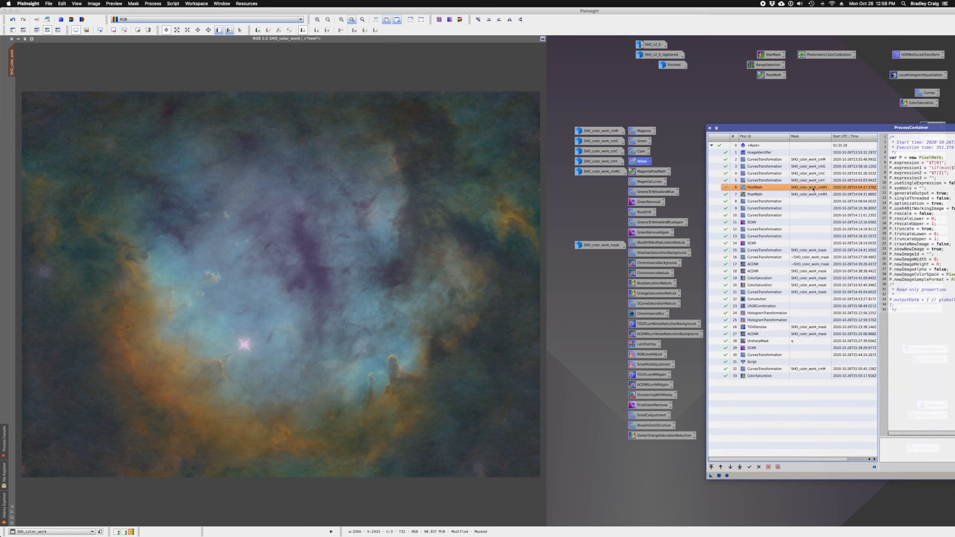
double_click(610, 173)
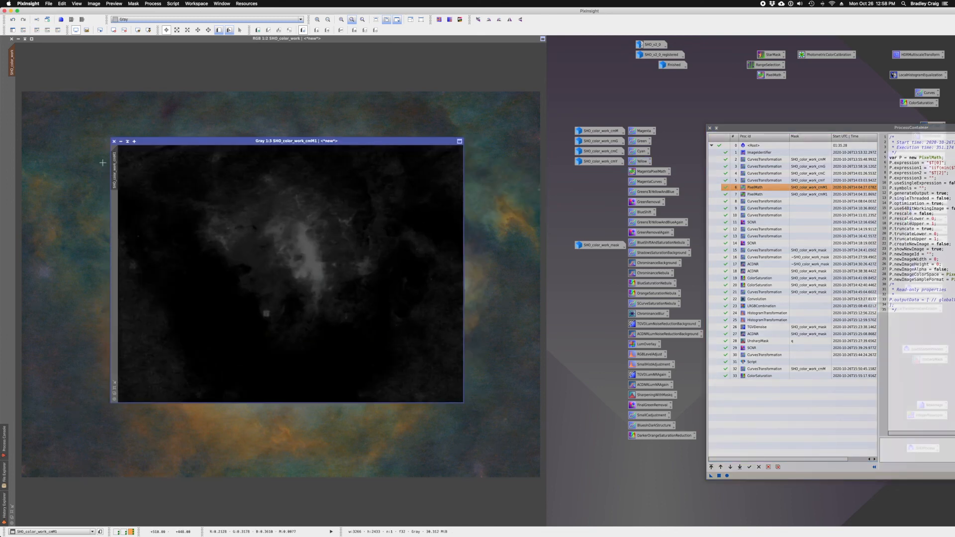
drag(119, 171, 15, 117)
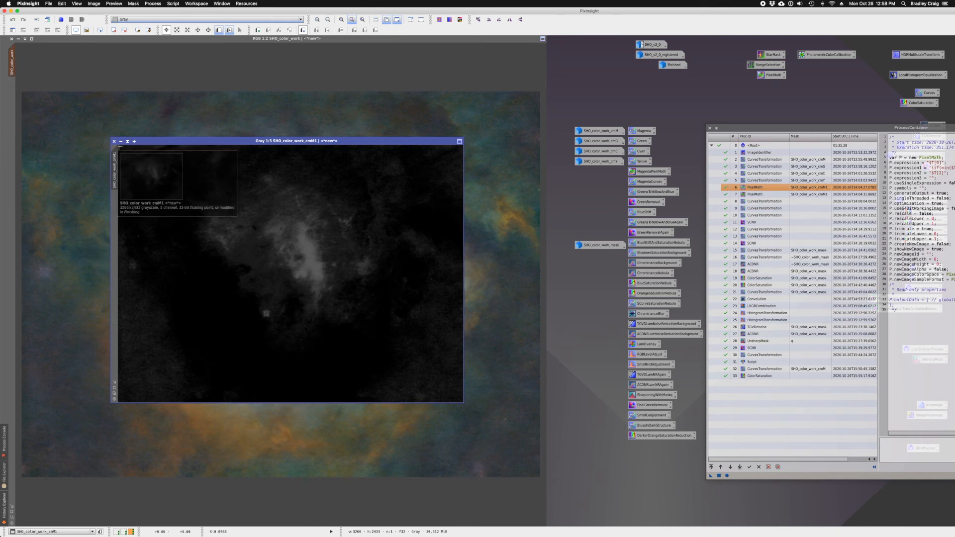
click(120, 142)
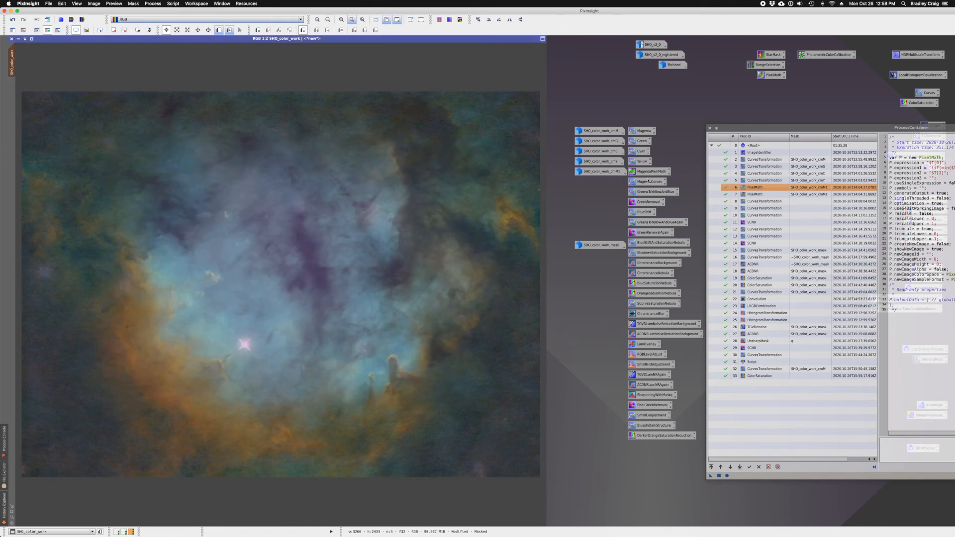
Step: Open the saved MagentaPixelMath process, review its red and green channel expressions, and close it
double_click(645, 173)
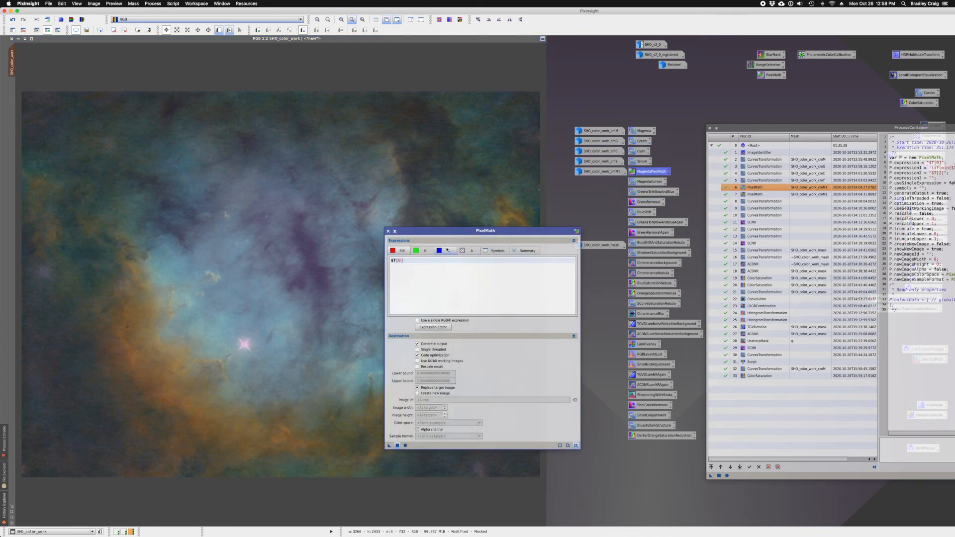
click(416, 252)
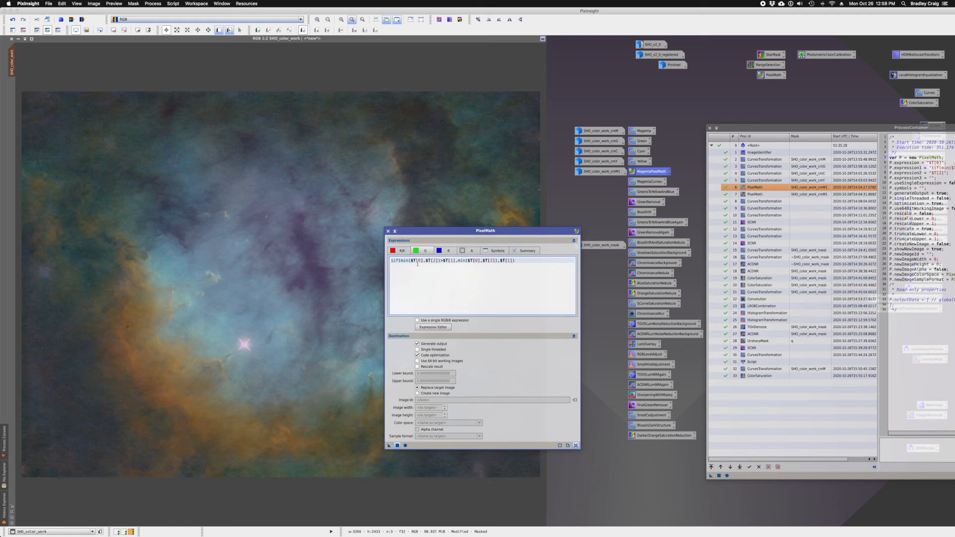
drag(411, 260, 436, 261)
click(389, 231)
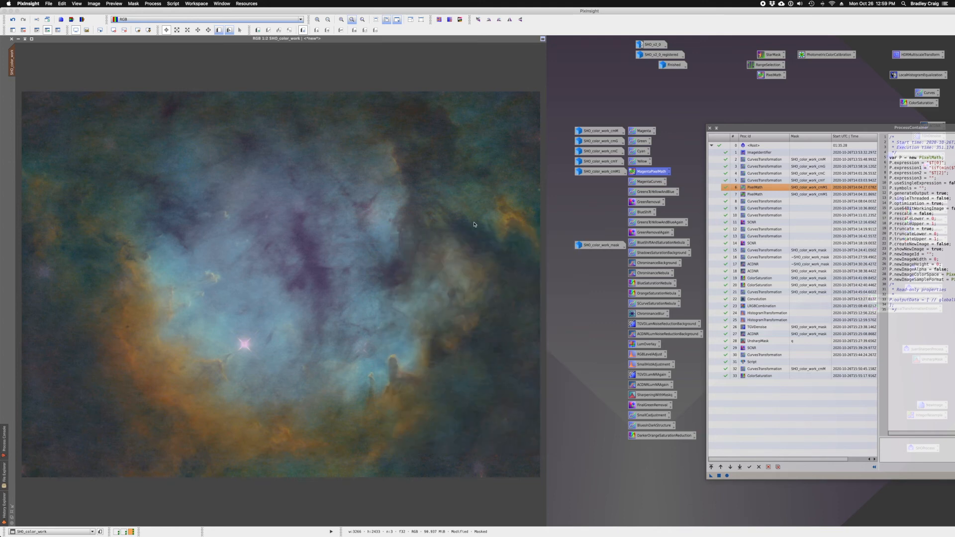
Step: Apply PixelMath history entries 6 and 7 to the masked SHO_color_work image, and remove the mask
click(758, 187)
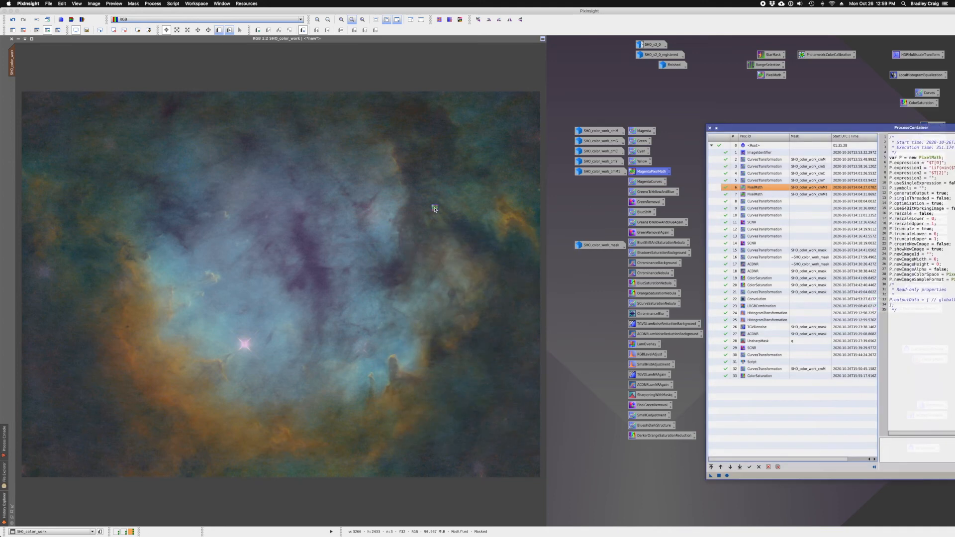
drag(434, 207, 434, 207)
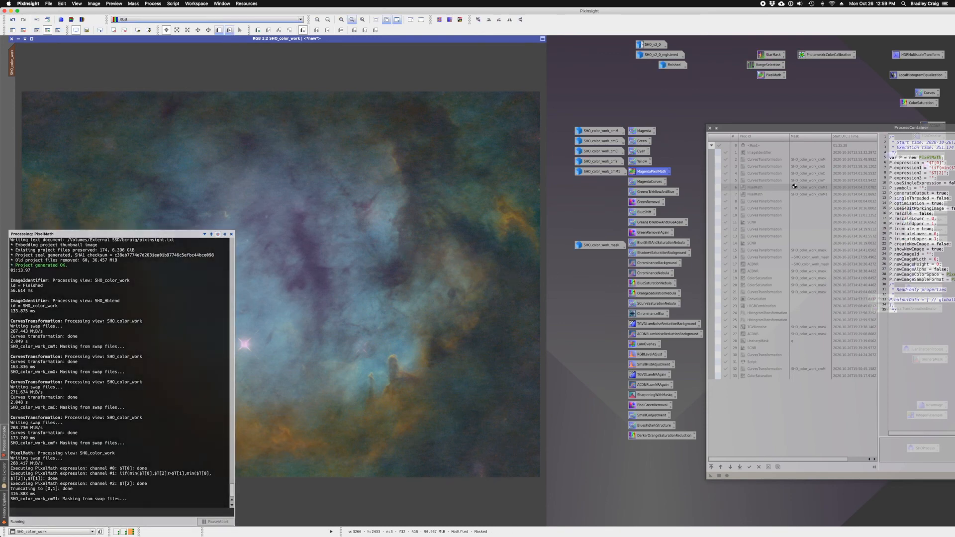
drag(750, 194, 369, 231)
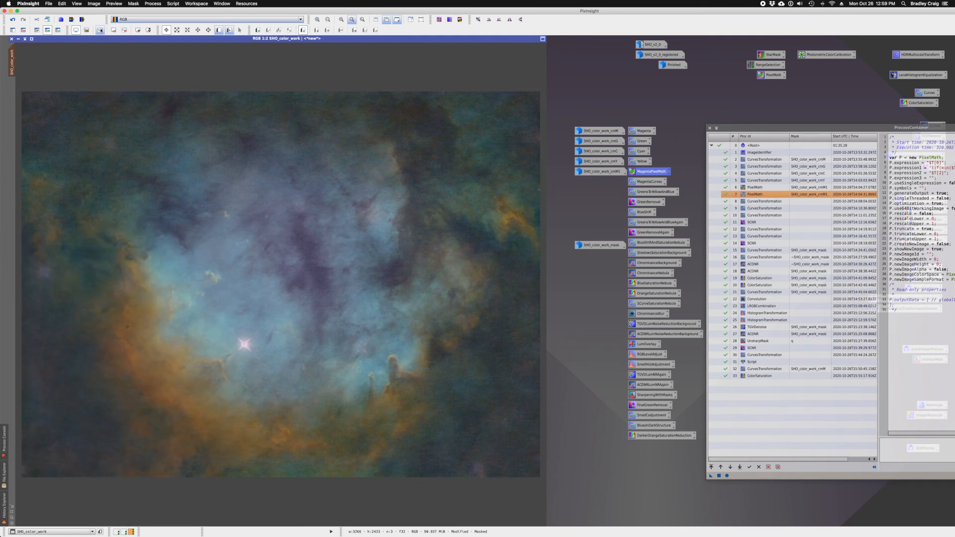
click(25, 30)
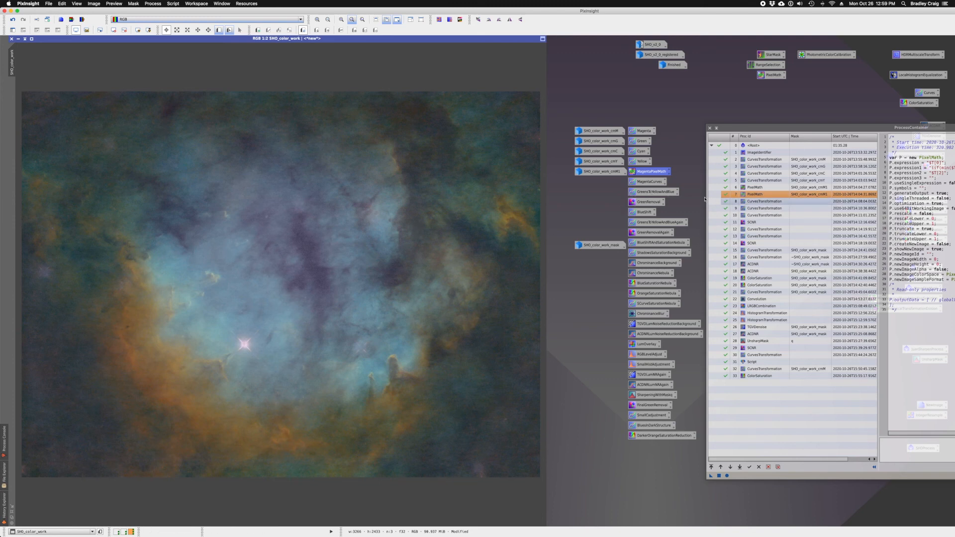
Step: Open the saved GreensToYellowAndBlue curves, show the hue curve, apply them to SHO_color_work, and close the process
double_click(676, 193)
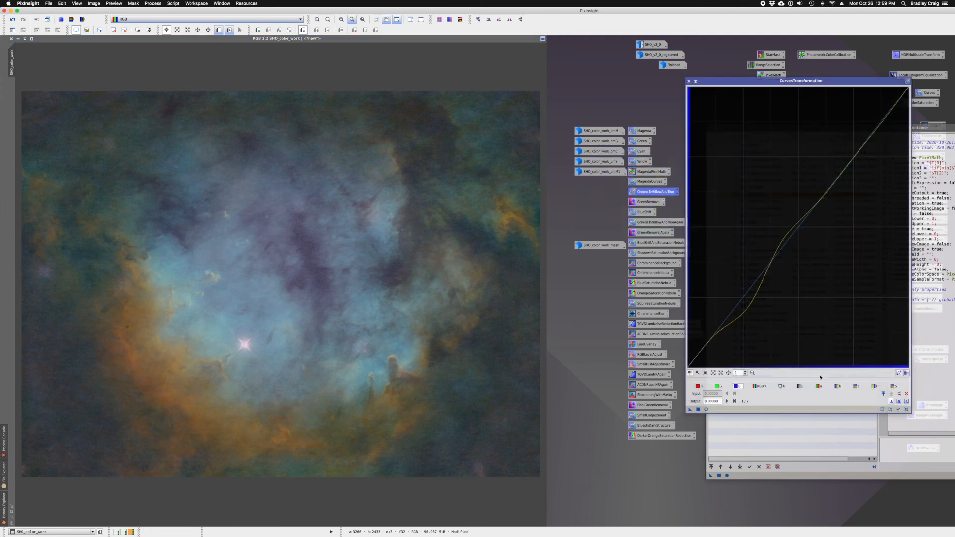
click(877, 387)
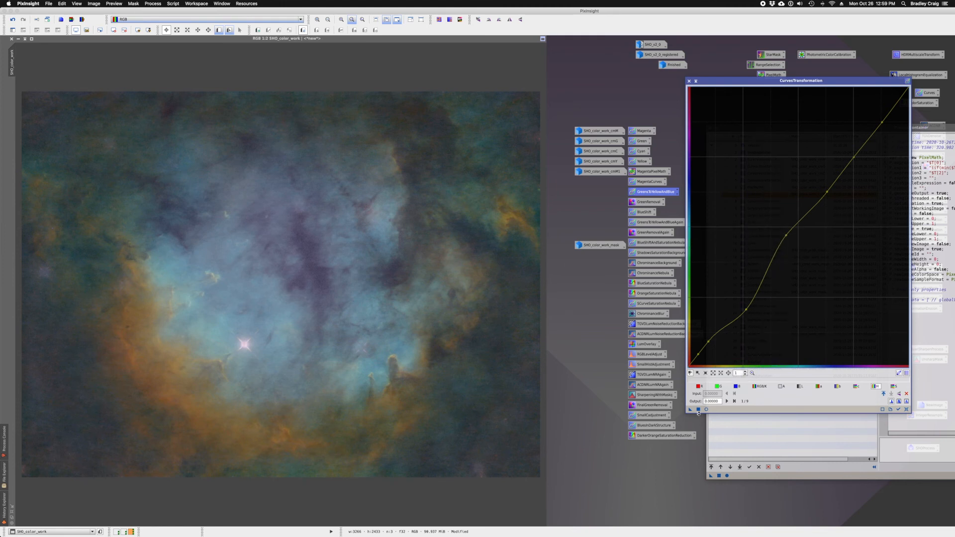
drag(691, 410, 445, 330)
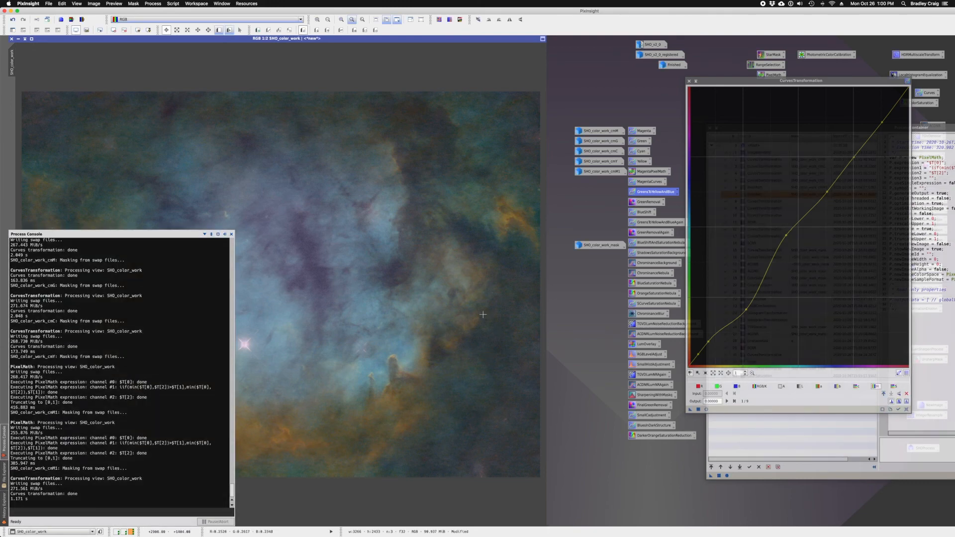
click(689, 81)
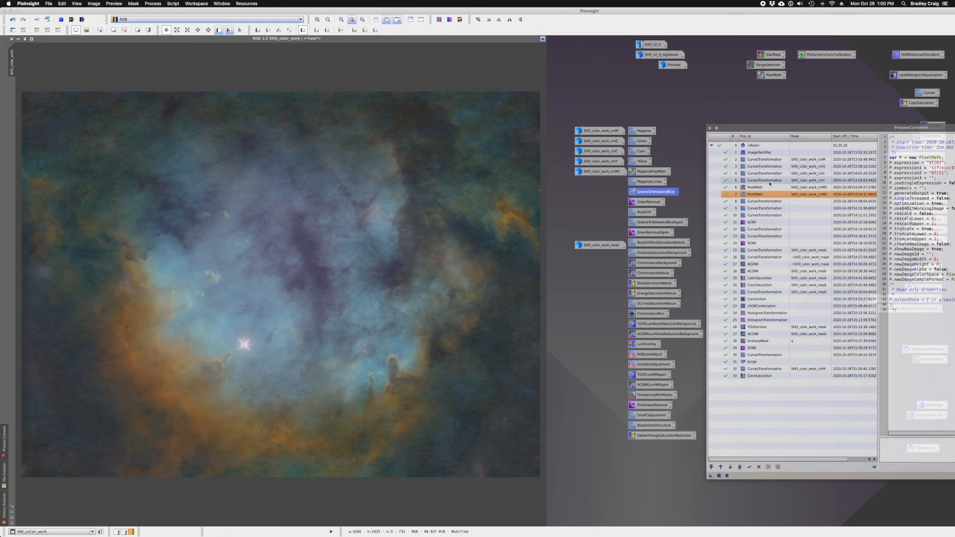
Step: Open the CurvesTransformation from history entry 9, apply its hue curve to SHO_color_work, and close the process
click(767, 202)
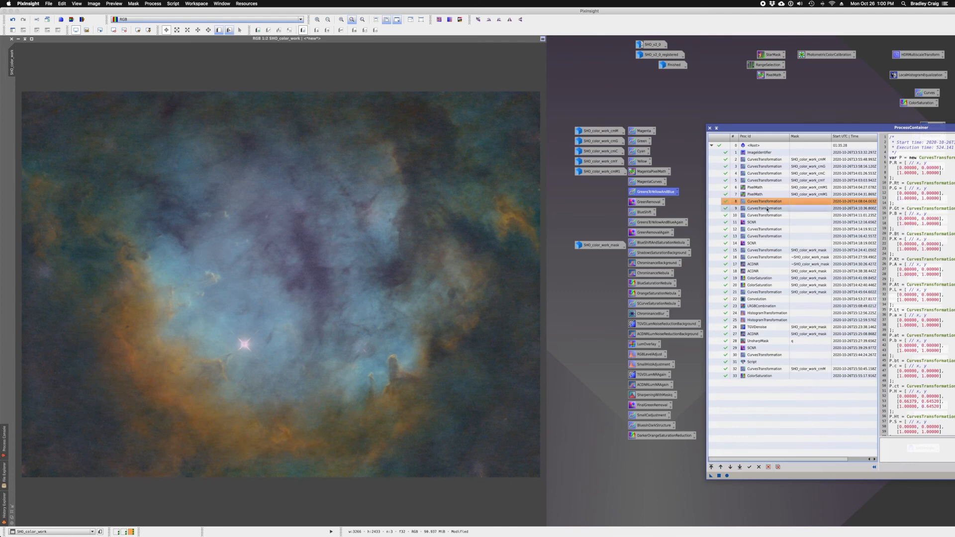
double_click(767, 208)
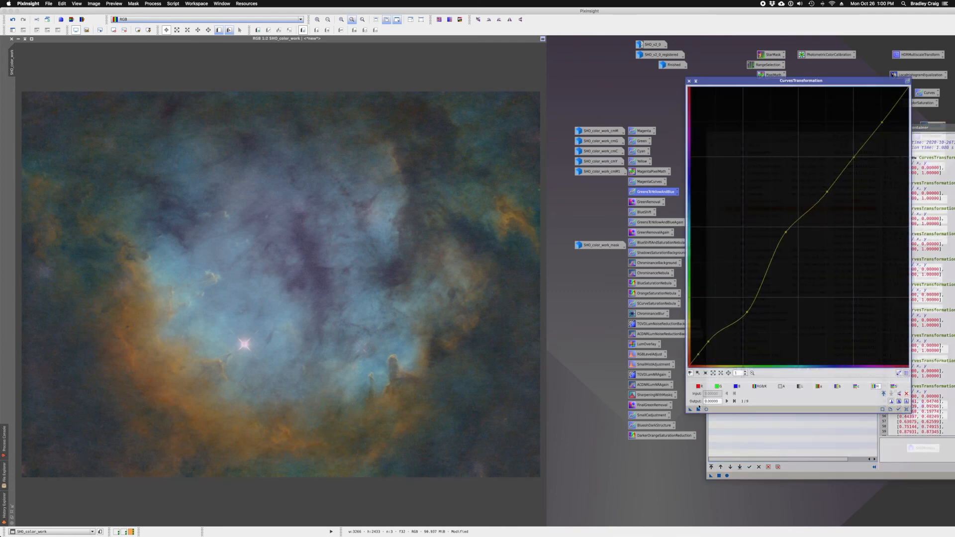
drag(363, 355, 364, 354)
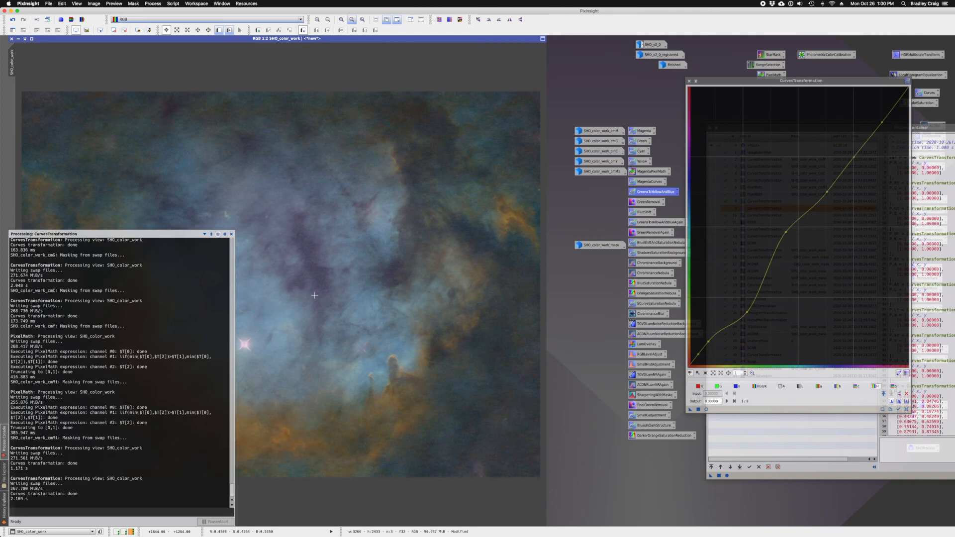
click(689, 82)
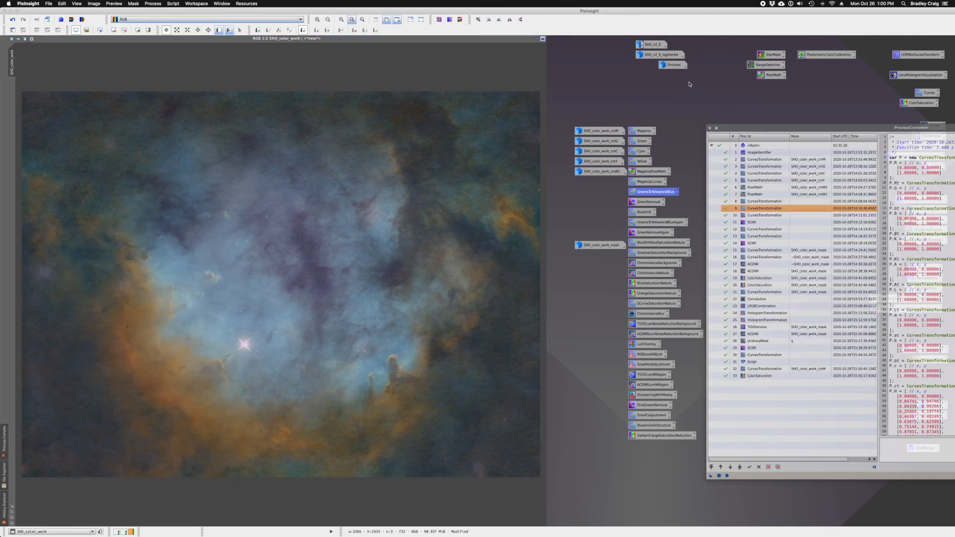
Step: Open the CurvesTransformation from history entry 10, apply its hue curve to SHO_color_work, and close the process
double_click(764, 216)
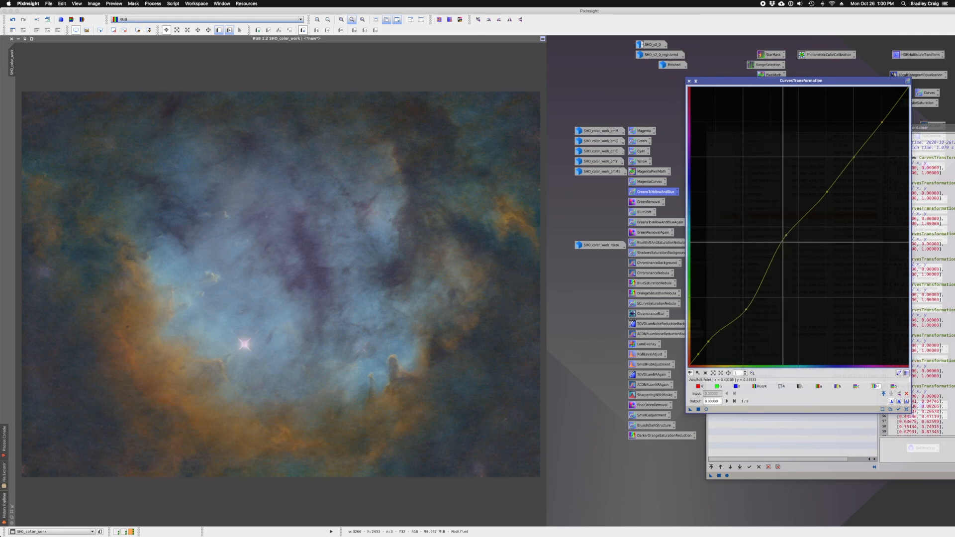
click(418, 347)
key(super+shift+z)
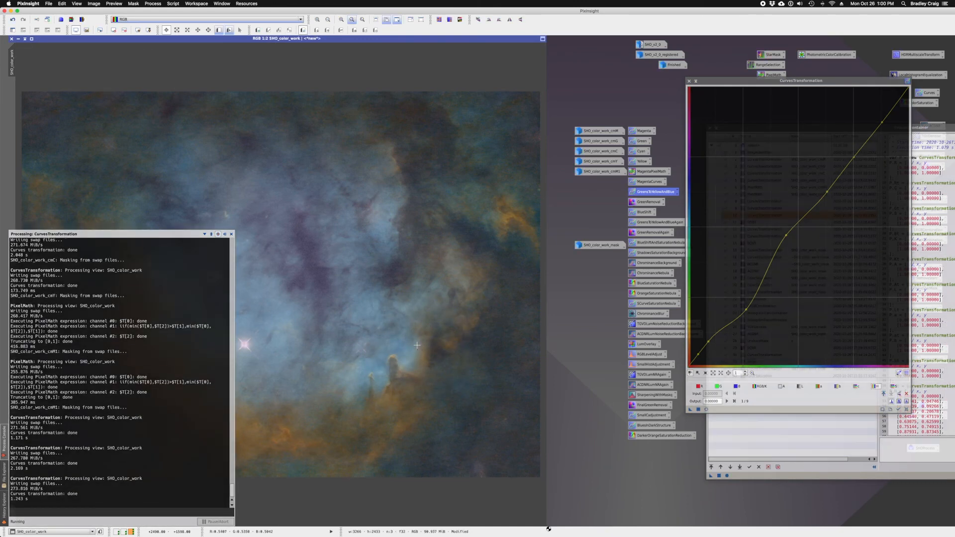
click(690, 82)
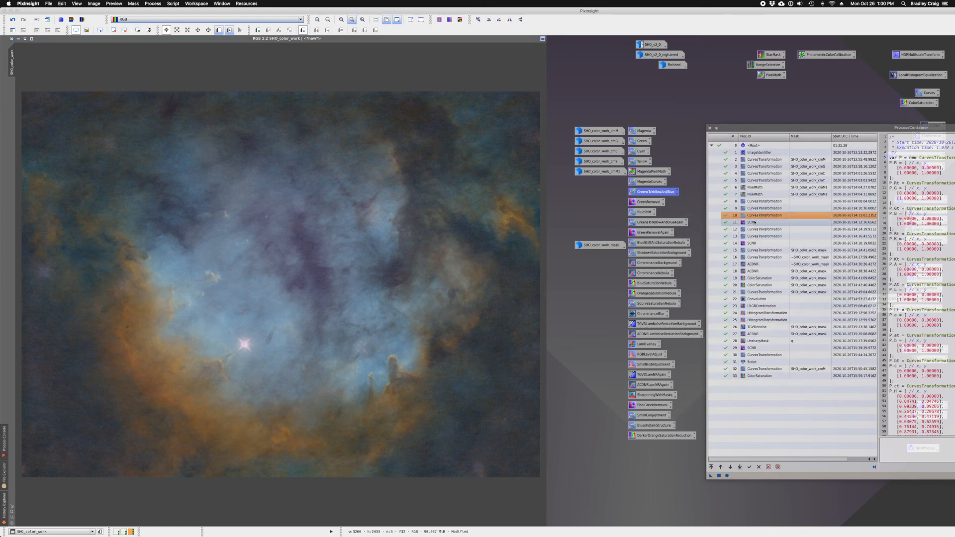
Step: Apply the saved GreenRemoval SCNR to SHO_color_work, removing green with Average Neutral protection at an amount of 0.50, and close it
double_click(644, 201)
drag(644, 201, 647, 259)
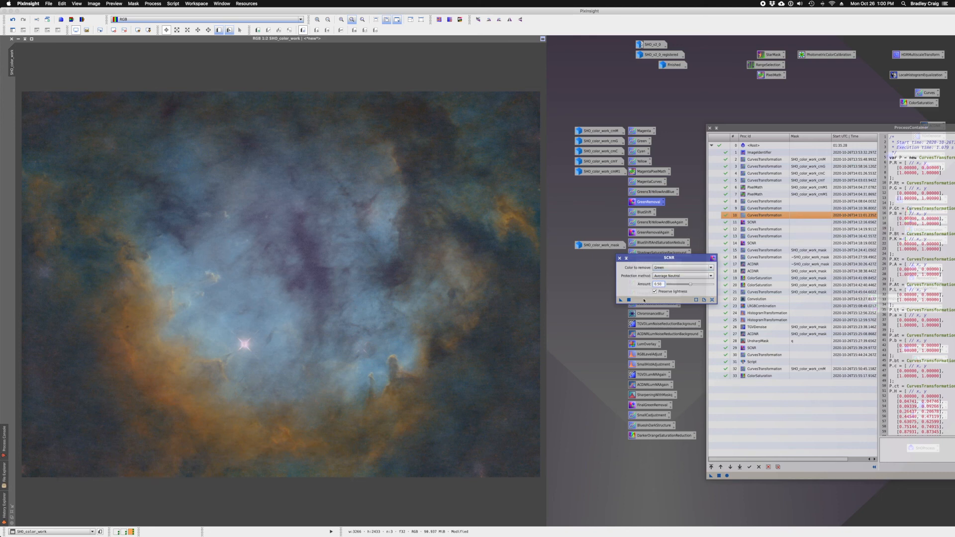
drag(620, 301, 462, 282)
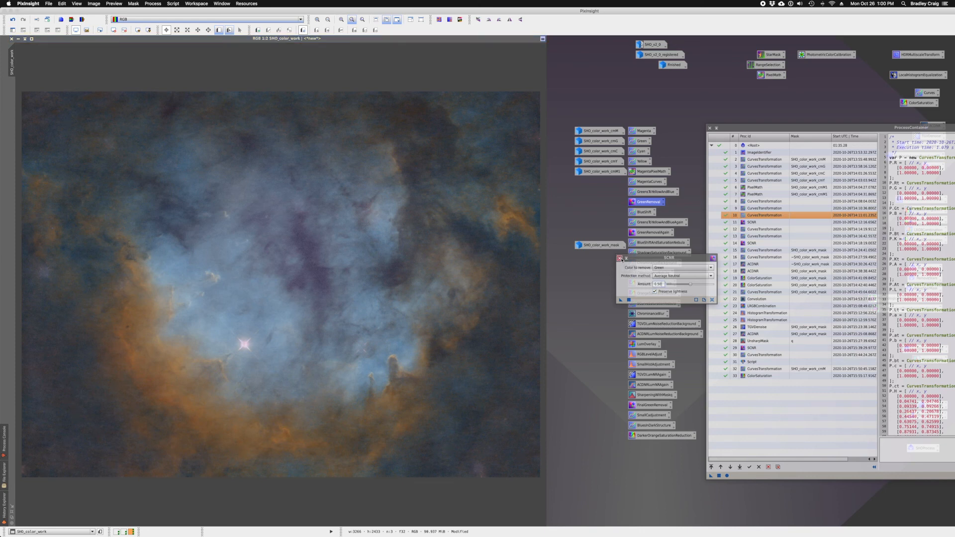
click(620, 258)
Step: Open the saved BlueShift curves, apply their hue curve to SHO_color_work, and close the process
click(746, 231)
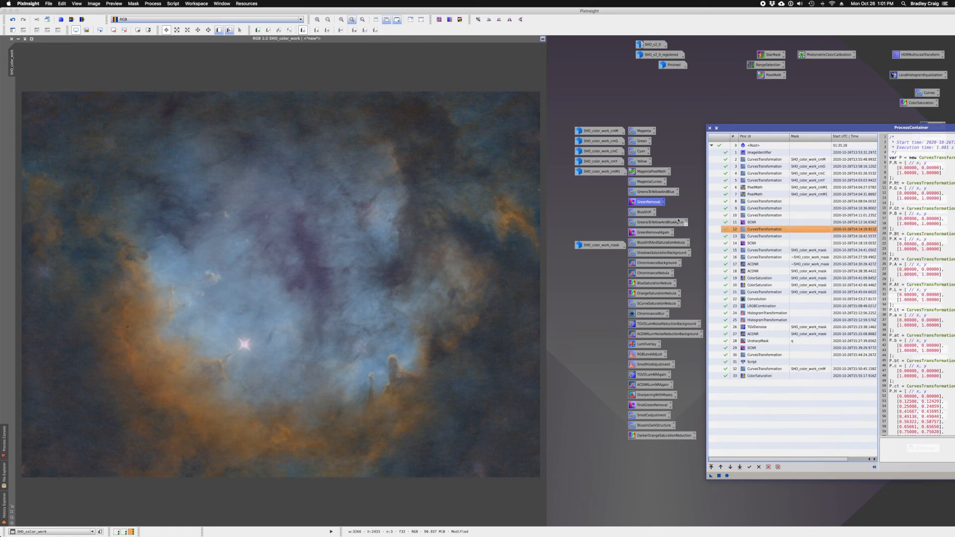
double_click(643, 214)
drag(643, 214, 644, 350)
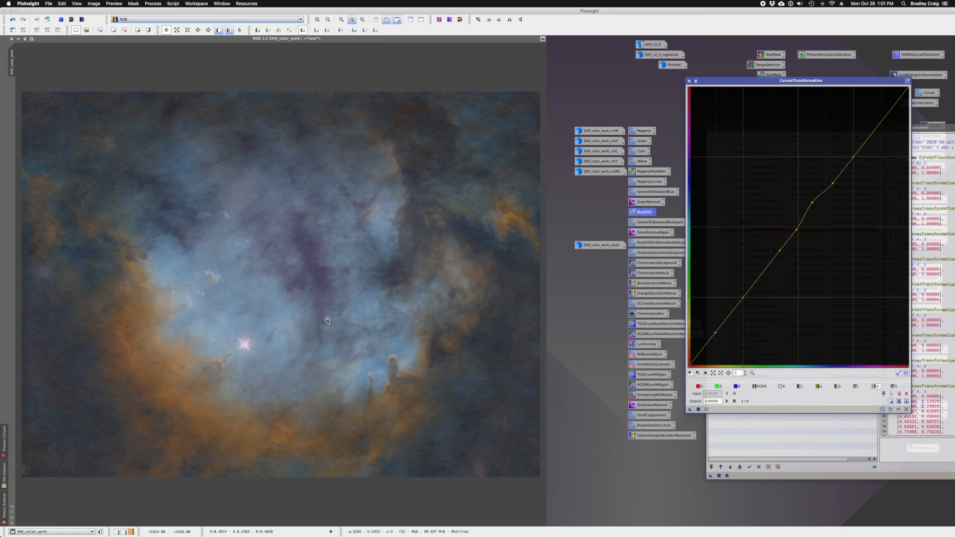
click(329, 321)
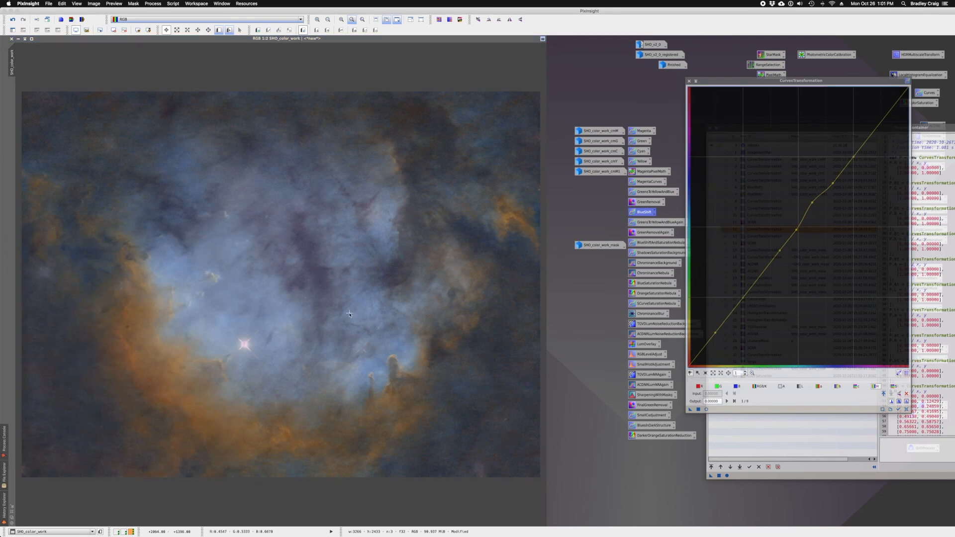
click(690, 81)
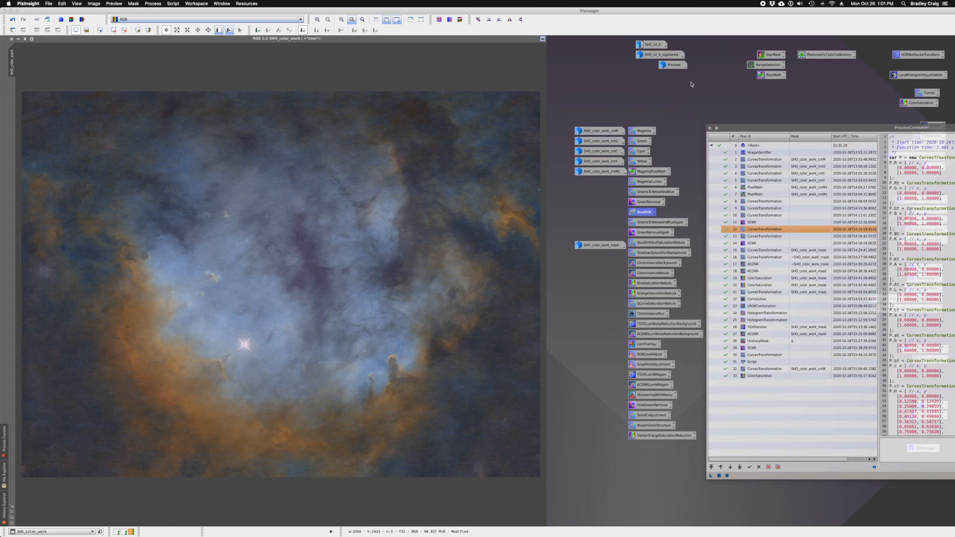
Step: Open the CurvesTransformation from history entry 13, apply its hue curve to SHO_color_work, and close the process
click(772, 237)
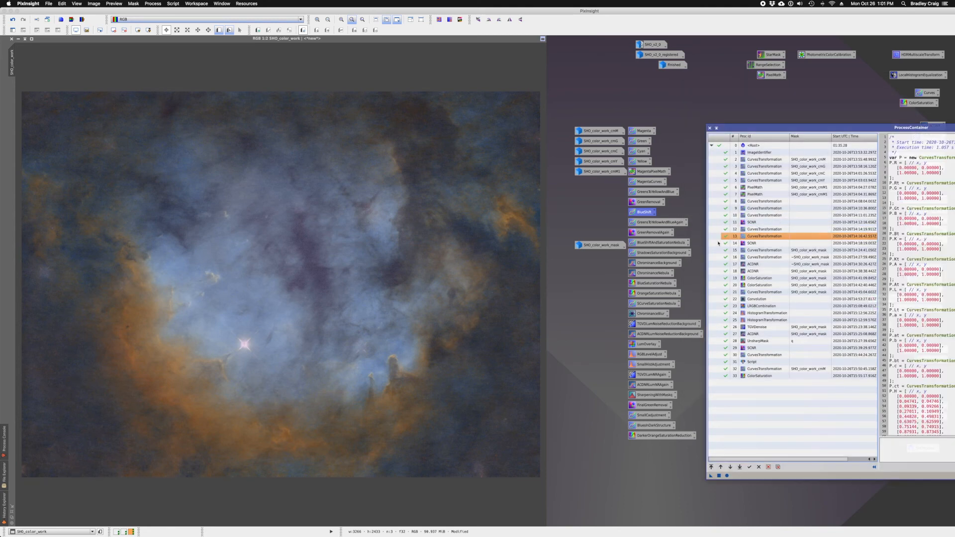
double_click(765, 239)
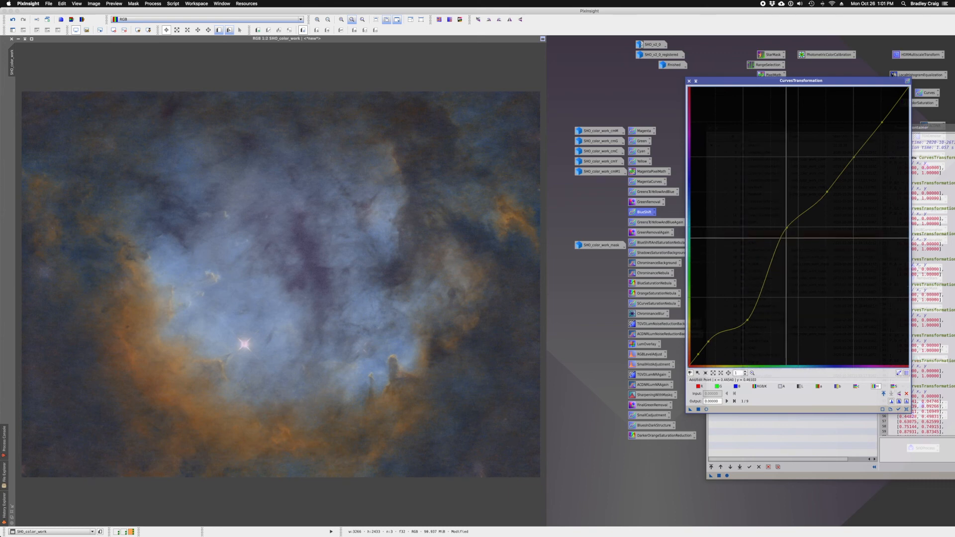
drag(691, 411, 471, 357)
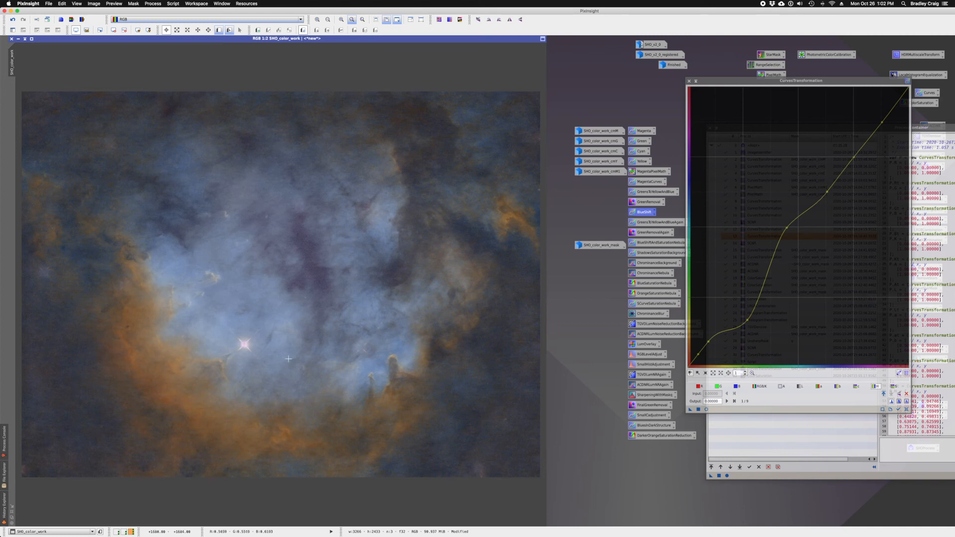
click(690, 81)
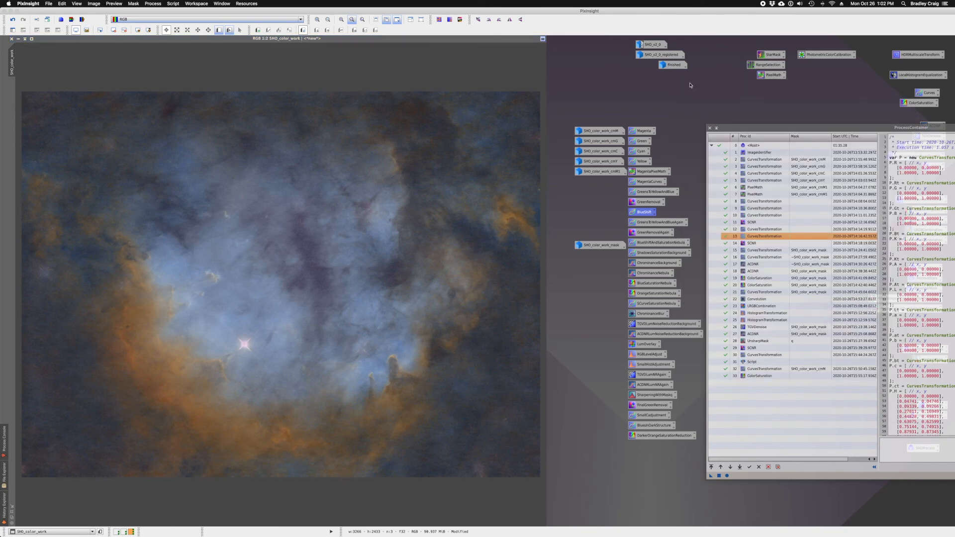
Step: Load SHO_color_work's history and compare its initial state with its latest processed state
click(4, 508)
click(49, 522)
scroll(56, 512, down, 2)
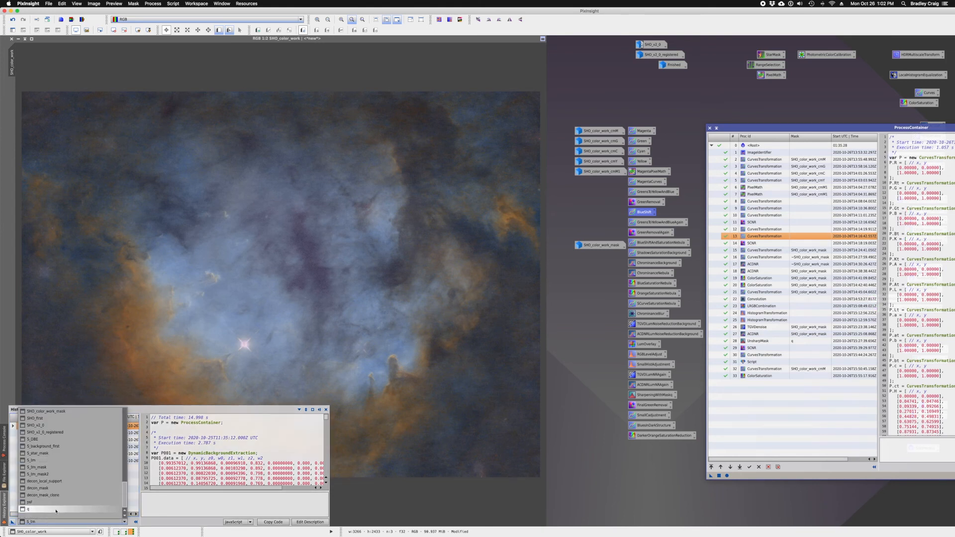
scroll(60, 505, up, 7)
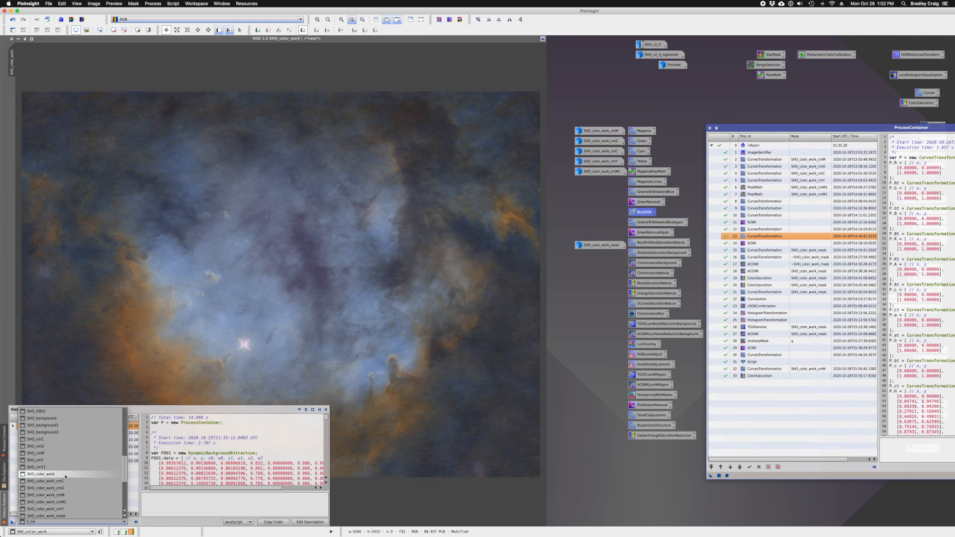
click(65, 475)
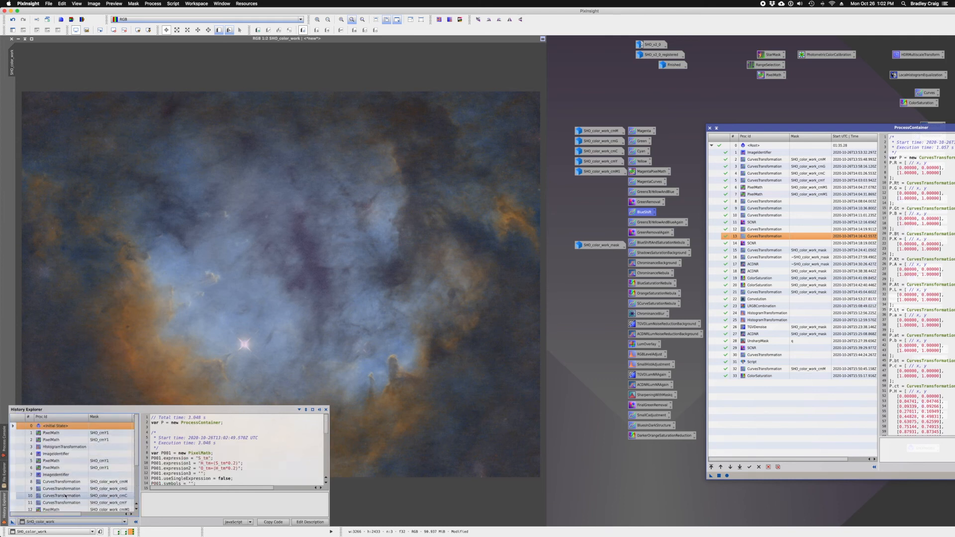
double_click(22, 427)
scroll(22, 426, down, 3)
double_click(37, 503)
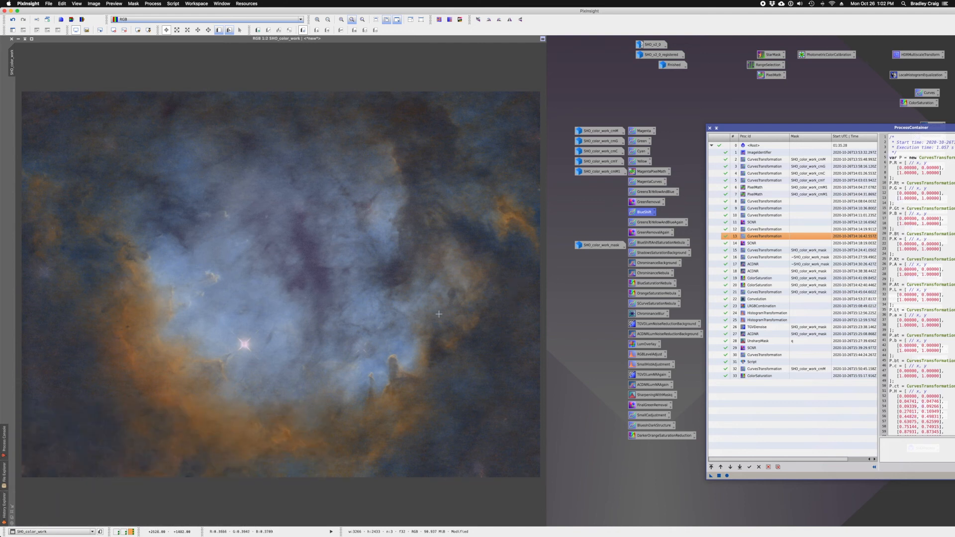
Step: Apply the saved GreenRemovalAgain SCNR to SHO_color_work, removing green with Average Neutral protection at an amount of 0.40, and close it
click(750, 243)
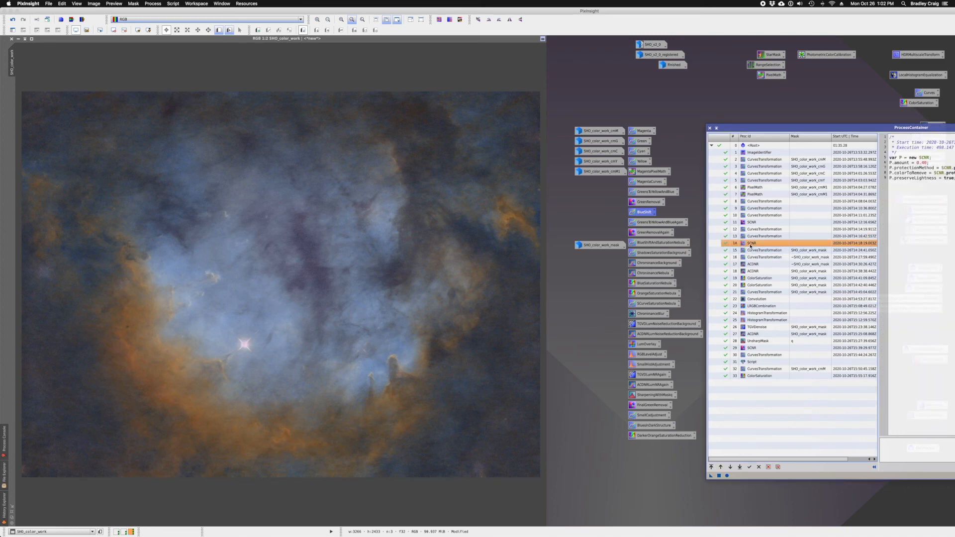
double_click(648, 233)
drag(649, 233, 665, 279)
drag(620, 301, 473, 297)
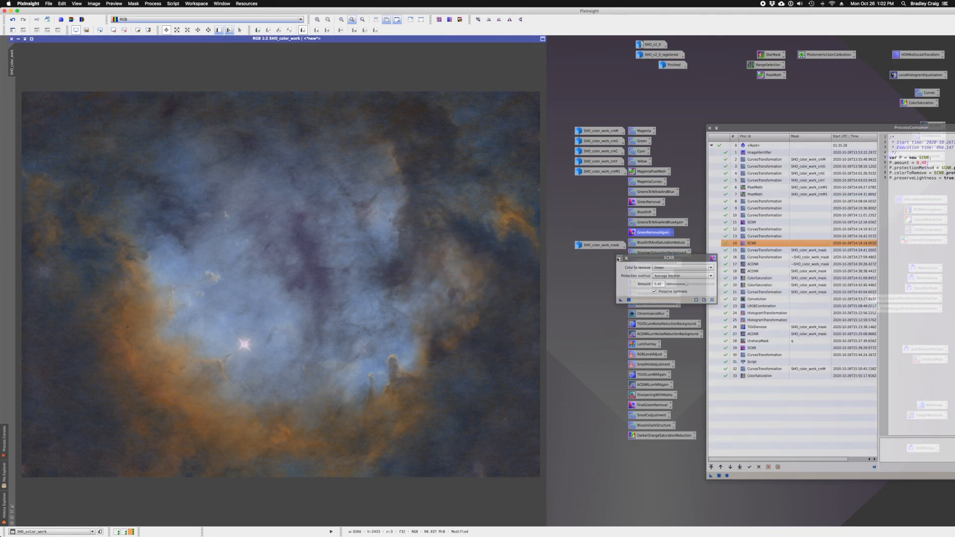
click(619, 259)
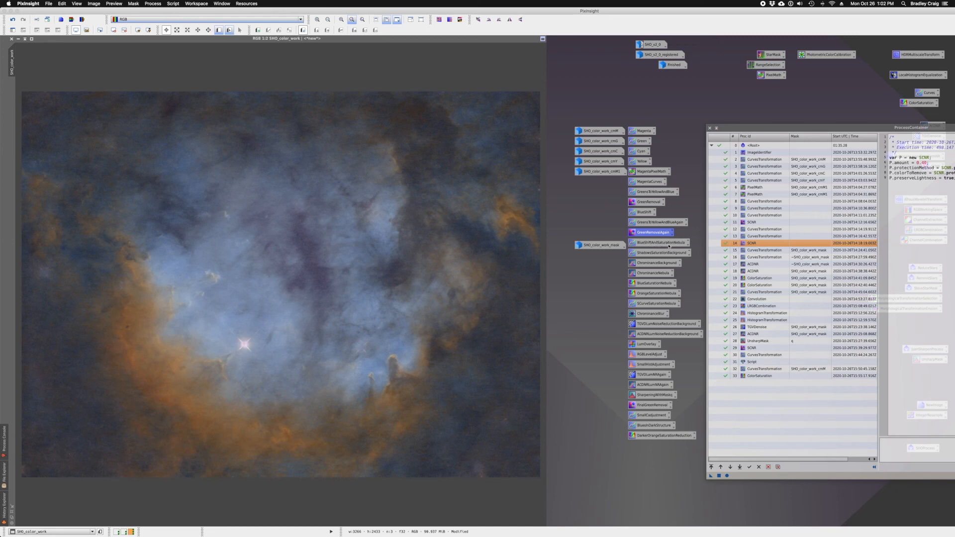
Step: Open SHO_color_work_mask, apply it as the mask of SHO_color_work, and check its coverage with the mask overlay before hiding the overlay
double_click(607, 247)
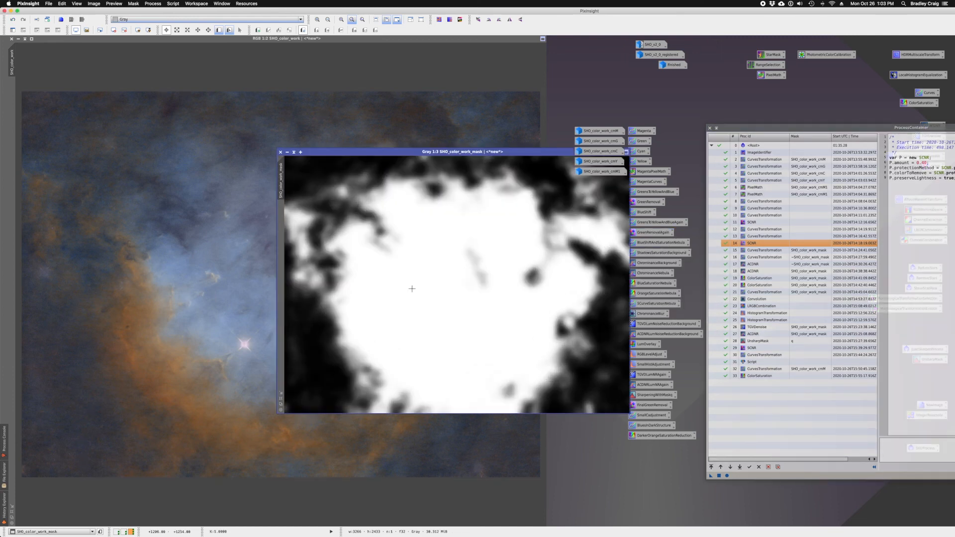
drag(282, 192, 10, 149)
click(288, 152)
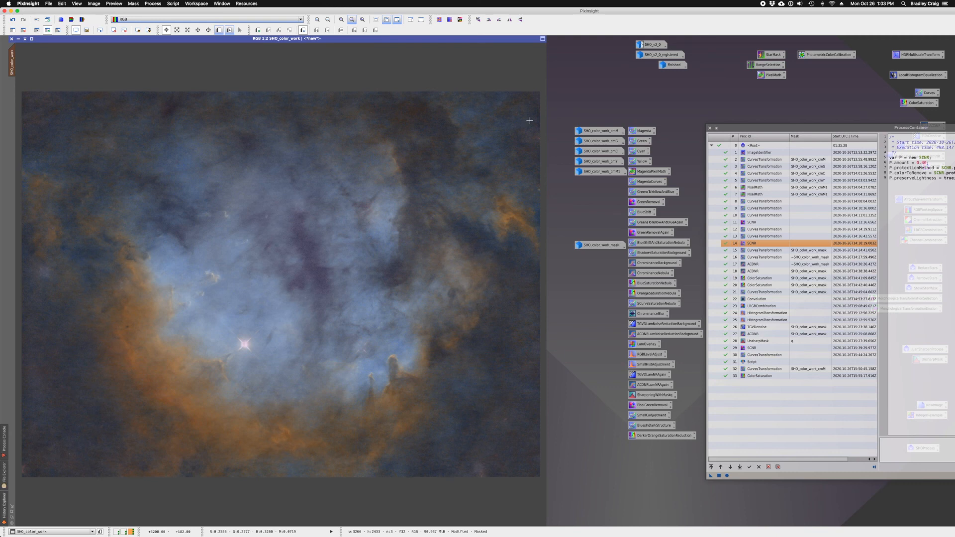
click(58, 30)
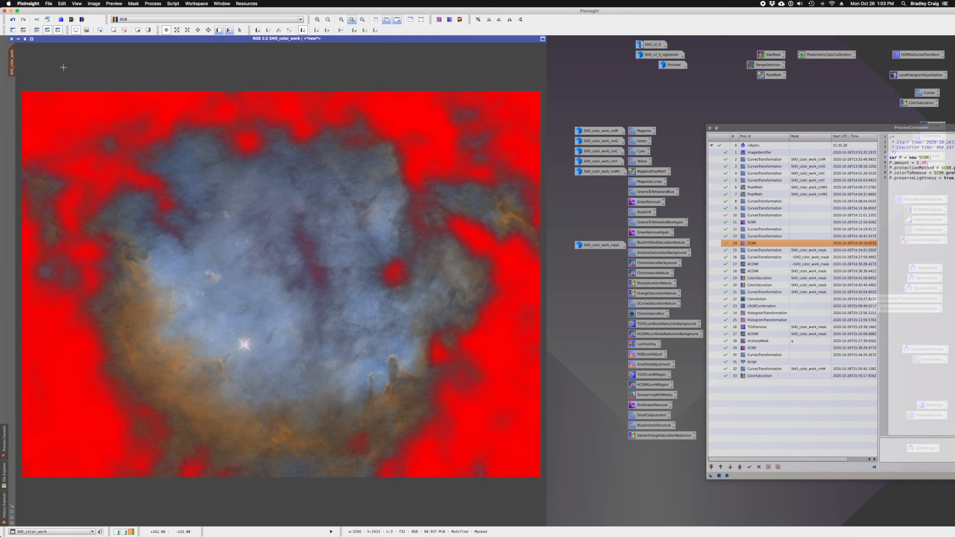
click(58, 30)
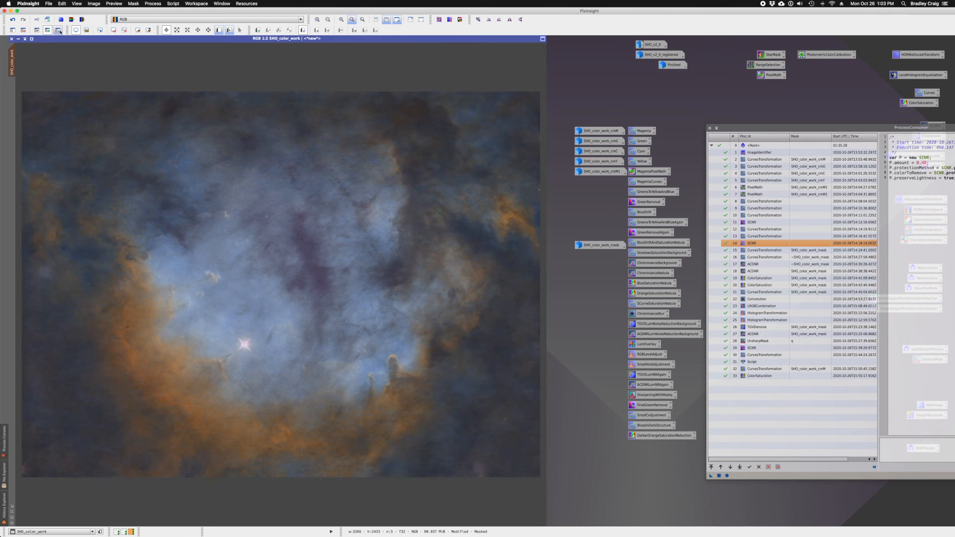
Step: Open the saved BlueShiftAndSaturationNebula curves, review their hue and saturation curves, and apply them to the masked SHO_color_work
double_click(659, 247)
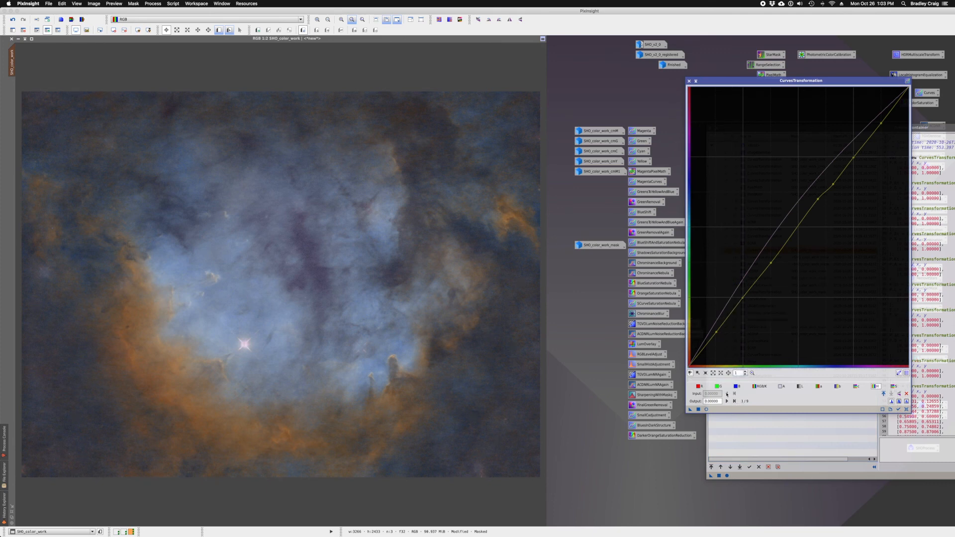
click(895, 386)
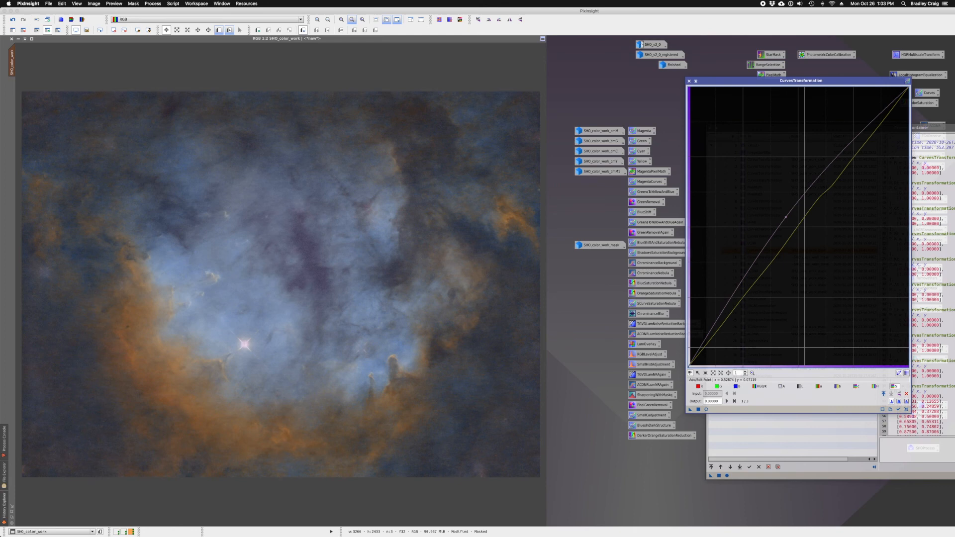
click(874, 386)
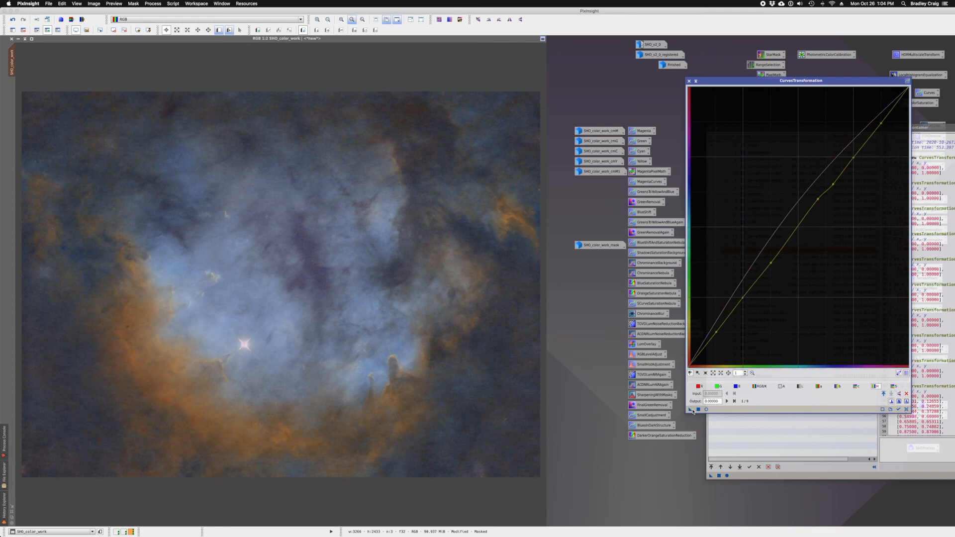
drag(693, 412, 514, 364)
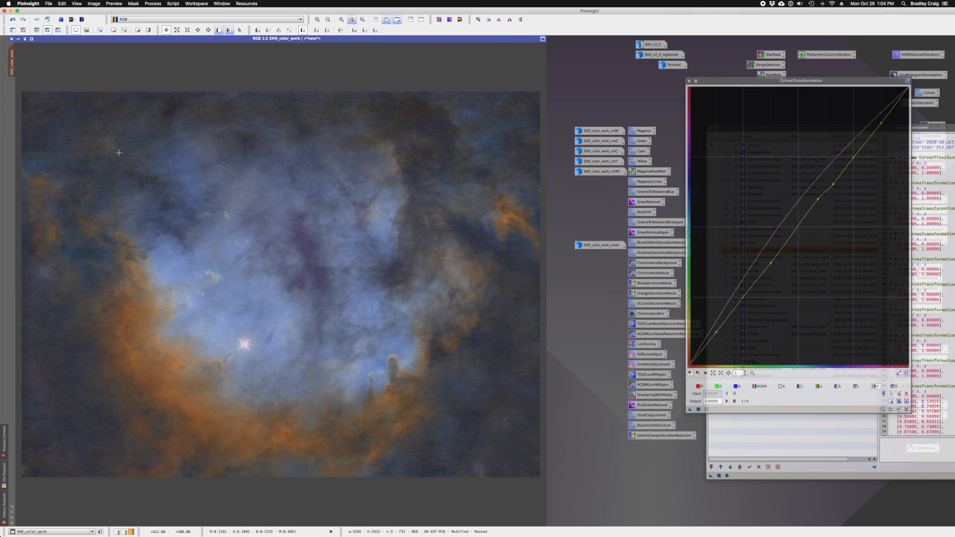
Step: Compare SHO_color_work before and after the nebula blue shift and saturation curves, keep the change, and close the process
click(13, 19)
key(super+y)
click(12, 20)
click(23, 21)
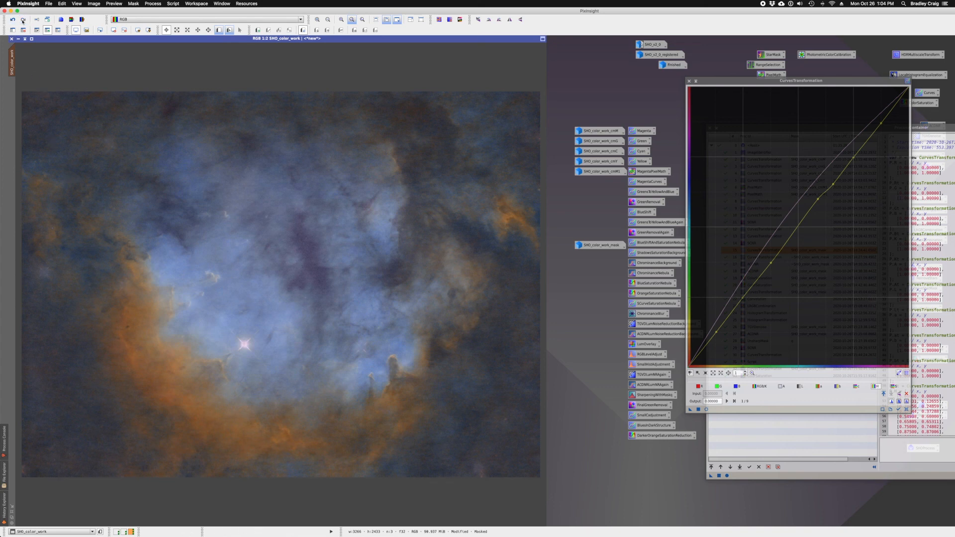
click(690, 81)
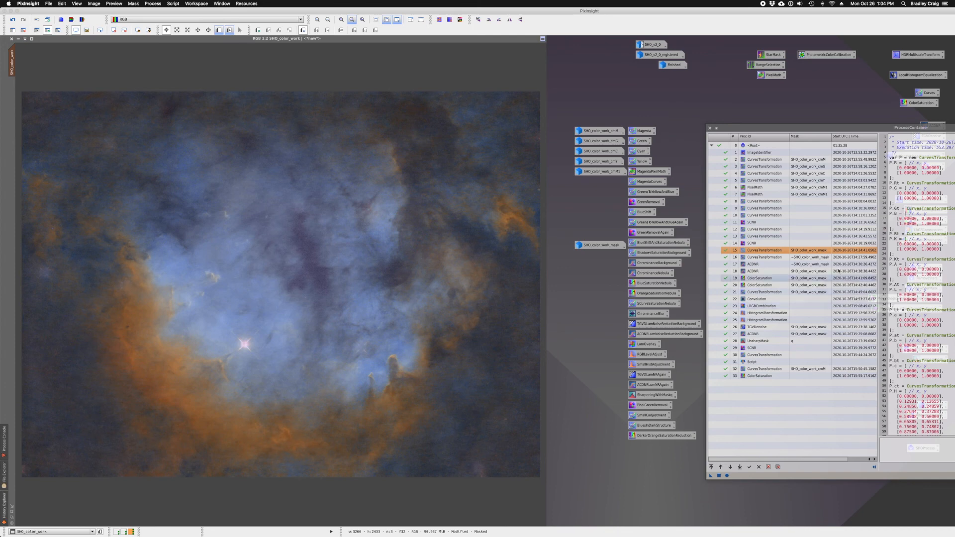
Step: Invert the mask on SHO_color_work and apply the RGB/K and saturation curves from history entry 16 to the background
click(58, 31)
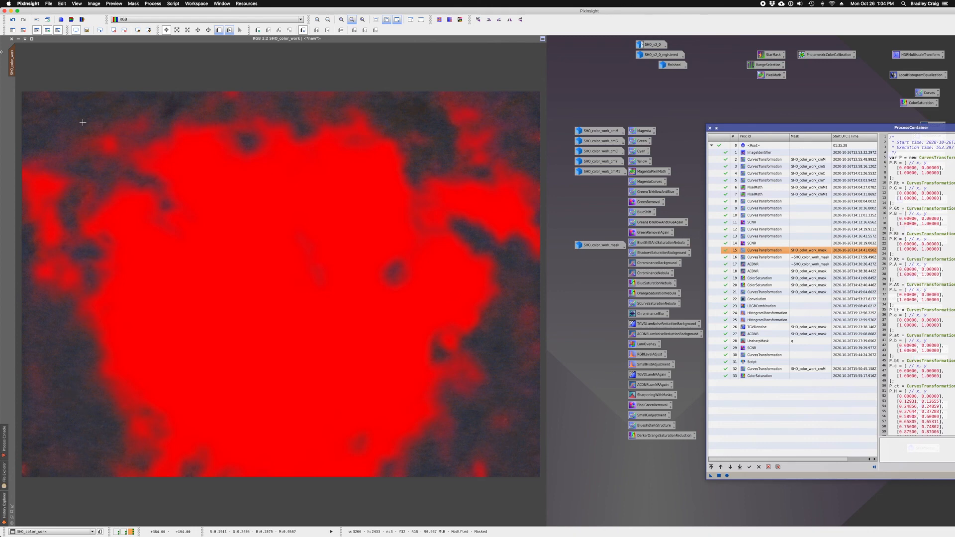
click(58, 31)
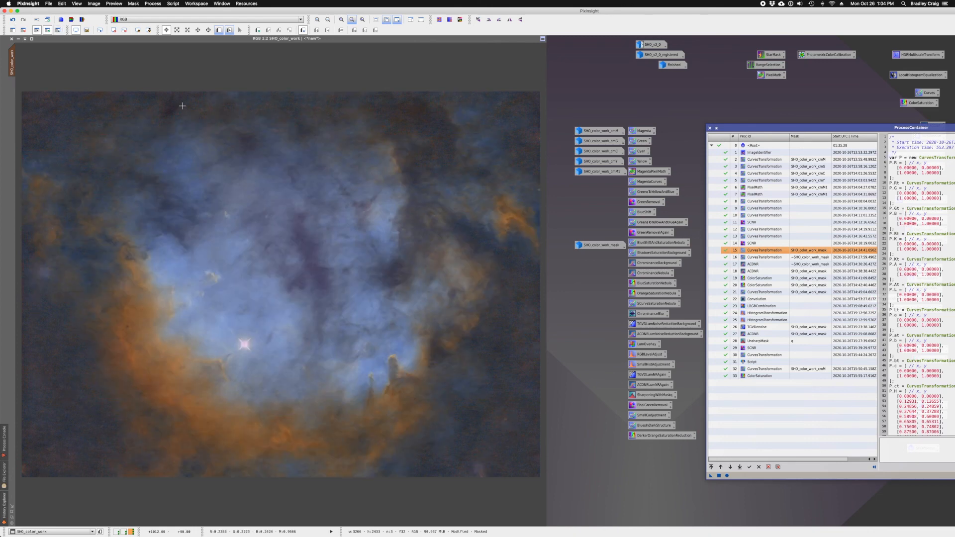
double_click(764, 258)
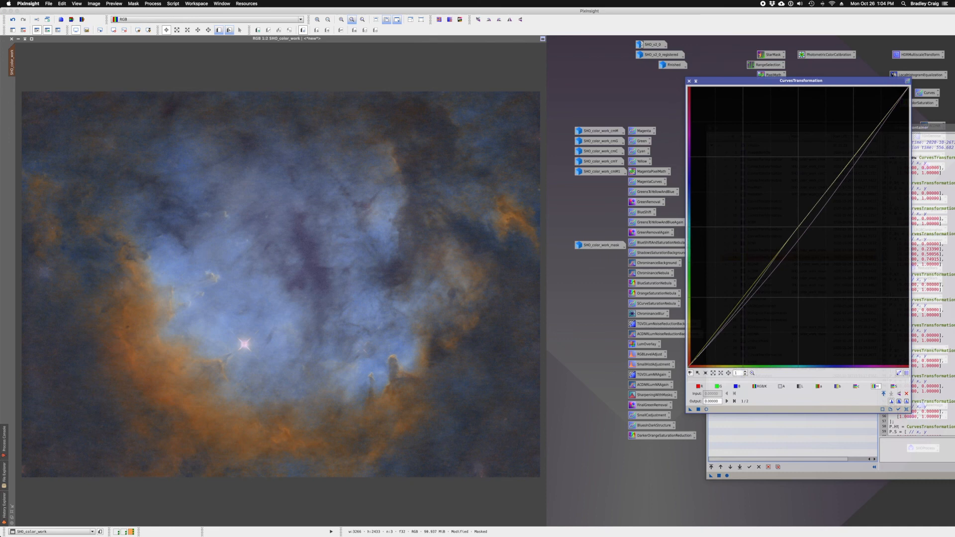
click(760, 386)
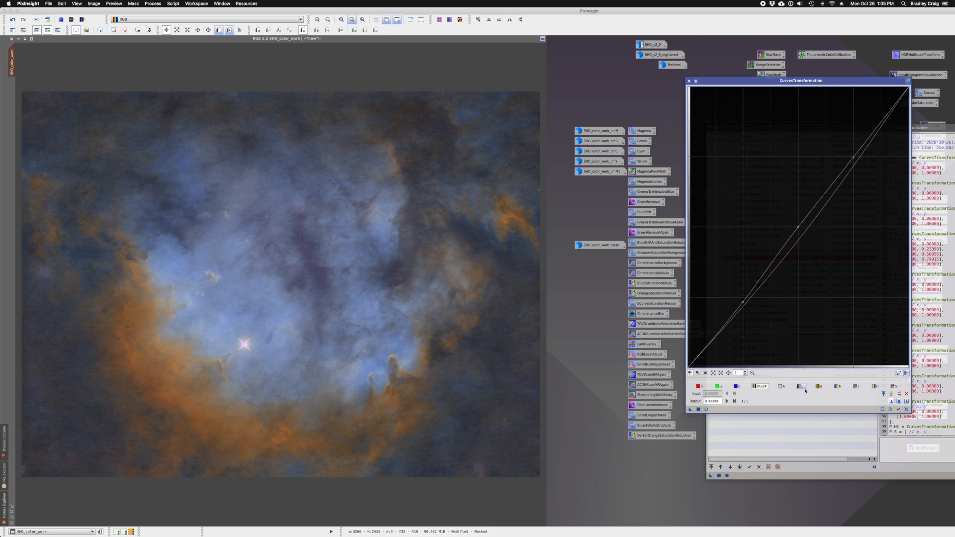
click(892, 387)
click(892, 388)
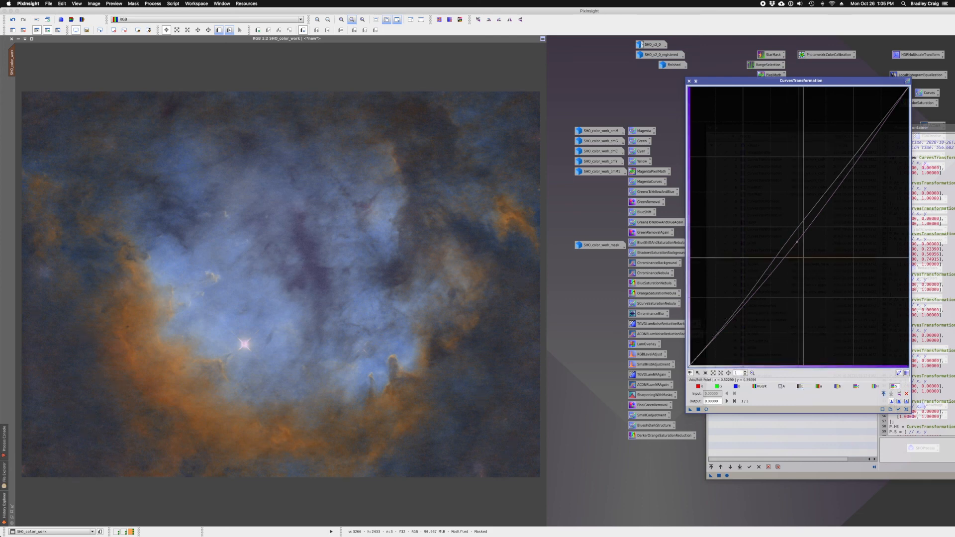
drag(689, 411, 490, 411)
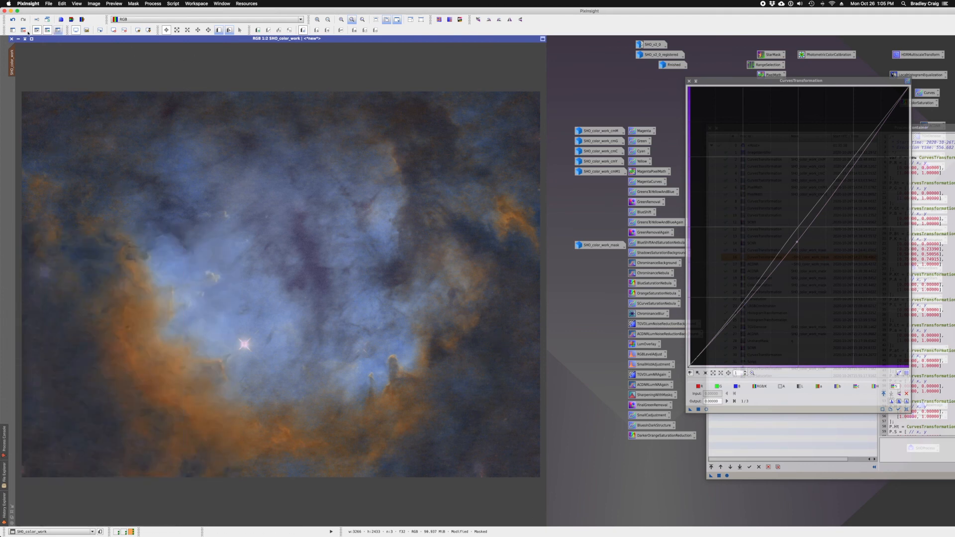
Step: Compare SHO_color_work before and after the background saturation curves, keep the change, and close the process
click(13, 21)
click(13, 20)
click(23, 21)
click(689, 81)
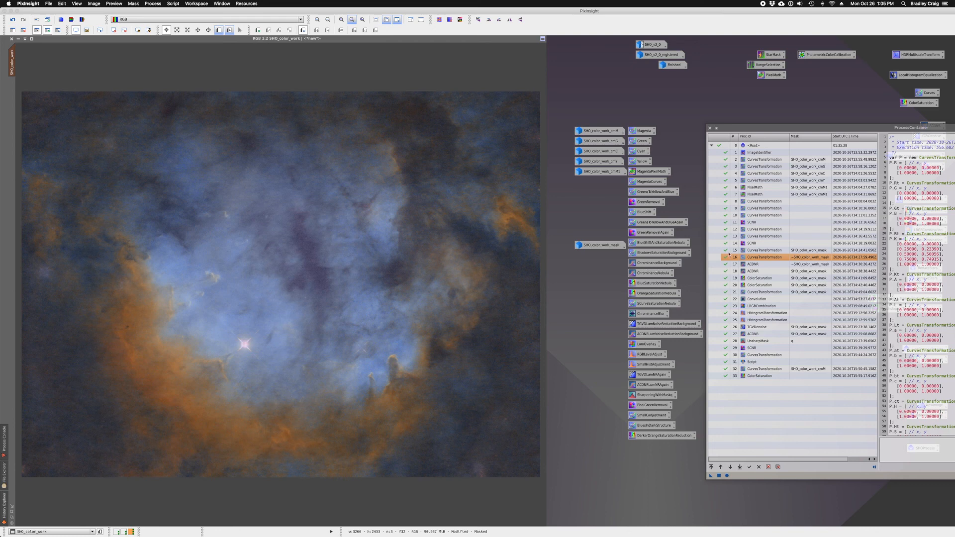
Step: Check the inverted mask's coverage and open the chrominance settings of the ACDNR process from history entry 17
click(751, 266)
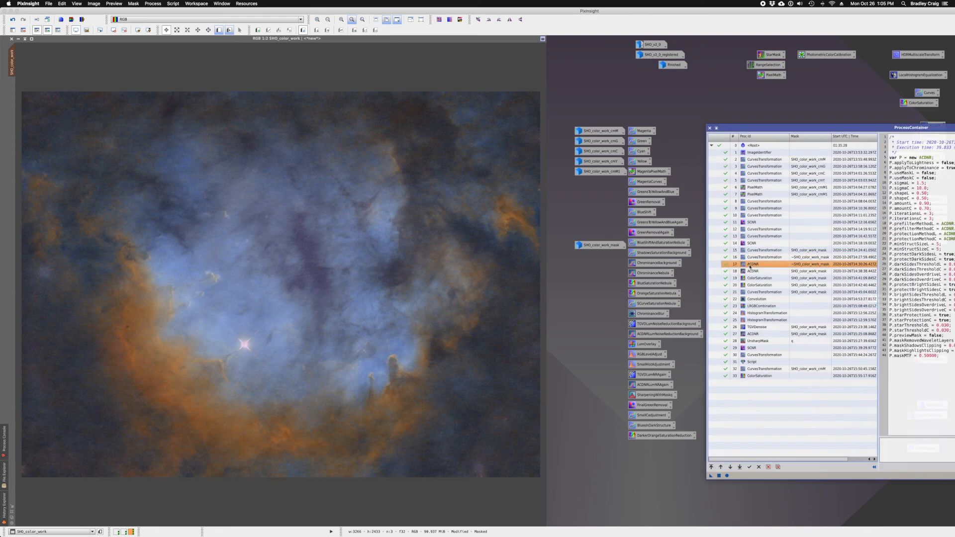
click(58, 30)
click(58, 31)
double_click(750, 267)
drag(730, 80, 510, 285)
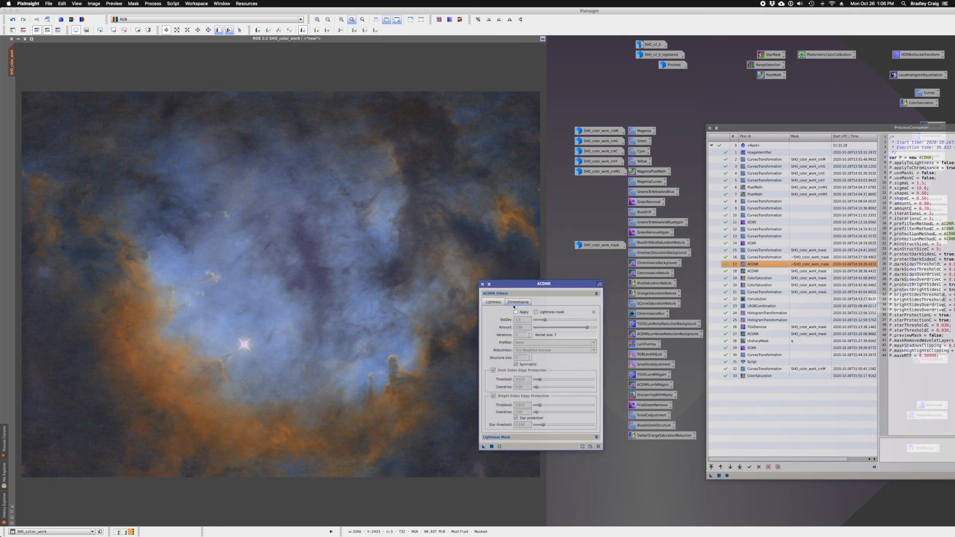
click(514, 303)
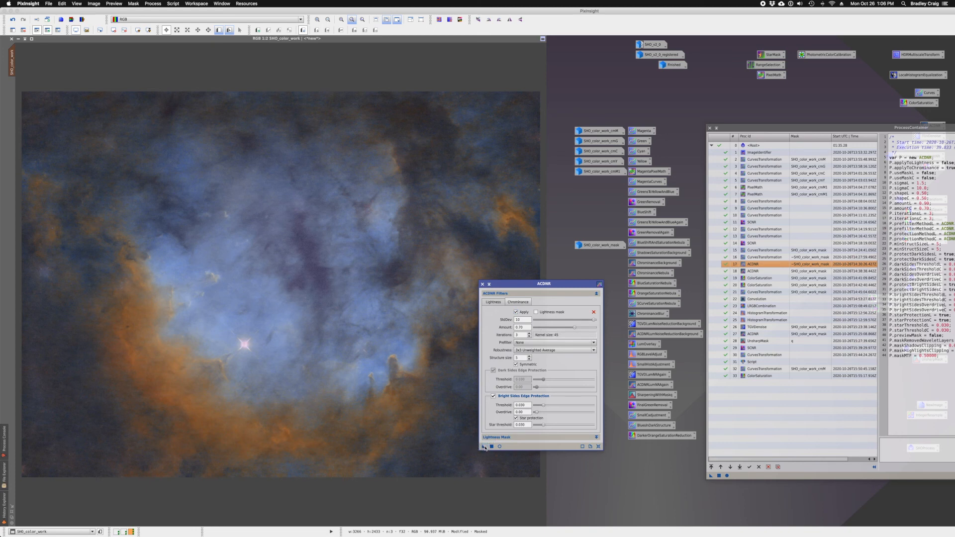
Step: Zoom into a dark background area and apply ACDNR chrominance noise reduction with StdDev 10 and amount 0.70 to SHO_color_work
click(177, 29)
drag(98, 389, 20, 471)
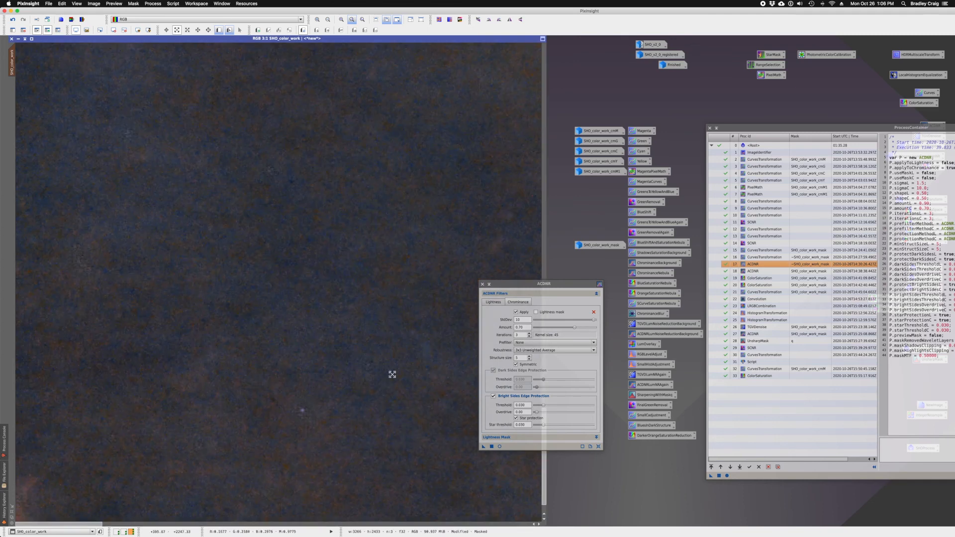
click(58, 31)
click(58, 30)
drag(483, 446, 347, 317)
Step: Compare the dark background and the orange nebula before and after the chrominance noise reduction, and keep the noise reduction
click(13, 19)
click(23, 20)
scroll(201, 192, down, 1)
scroll(201, 192, down, 1)
scroll(202, 192, up, 1)
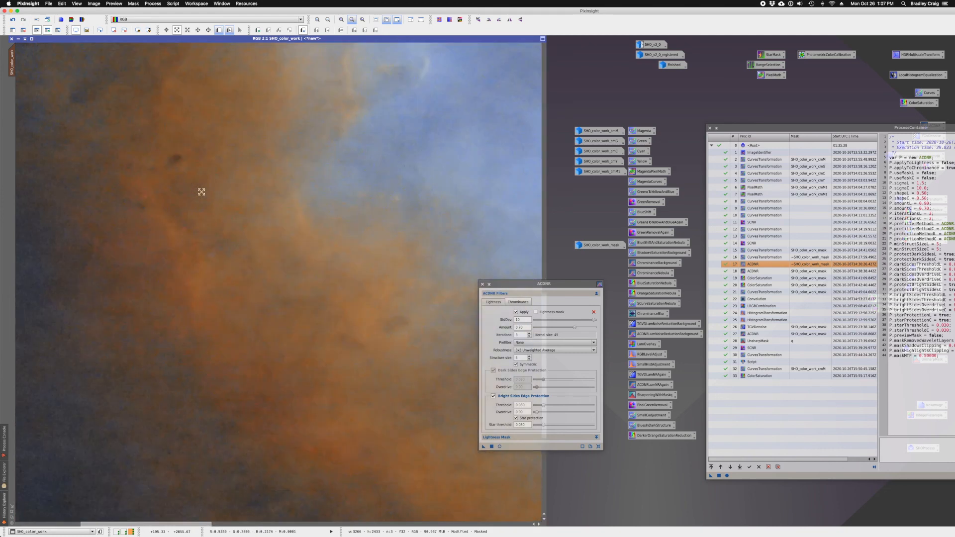
scroll(277, 175, up, 2)
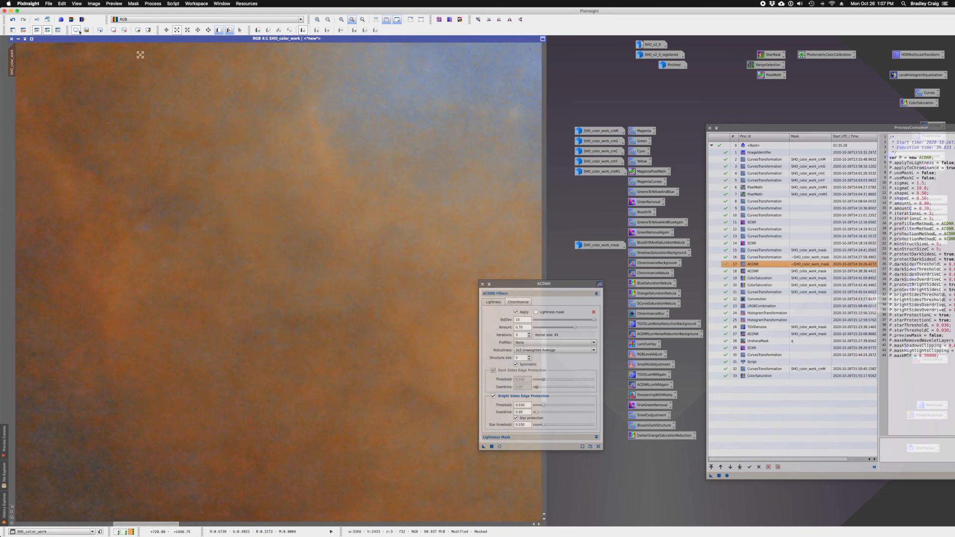
click(12, 20)
click(57, 30)
click(58, 30)
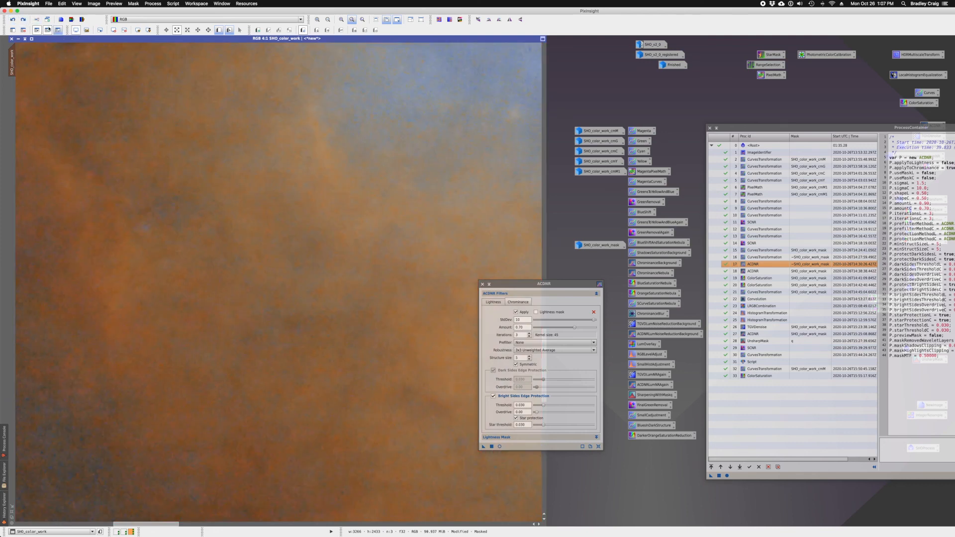
click(23, 20)
Step: Compare the orange nebula edge around the bright star before and after the chrominance noise reduction, and close the ACDNR process
click(229, 150)
click(229, 150)
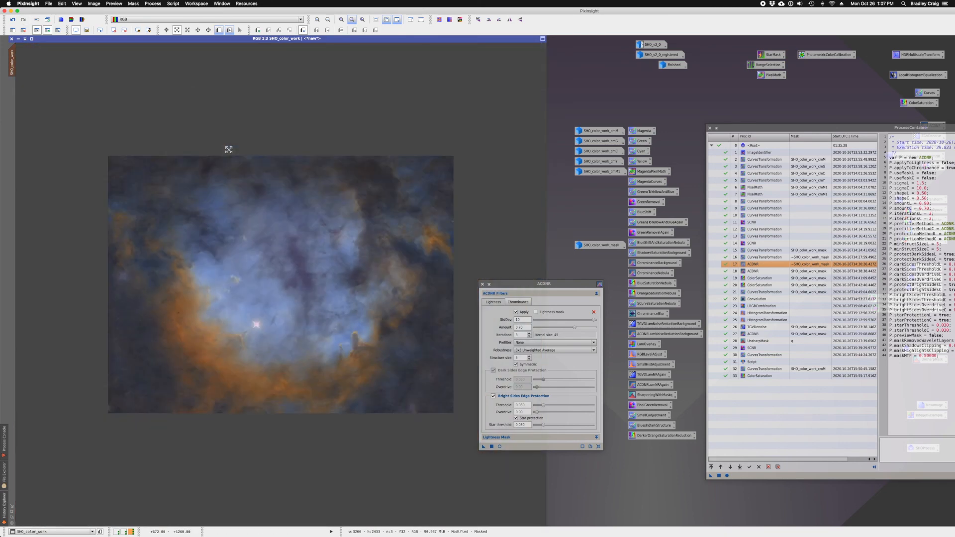
click(229, 150)
click(228, 149)
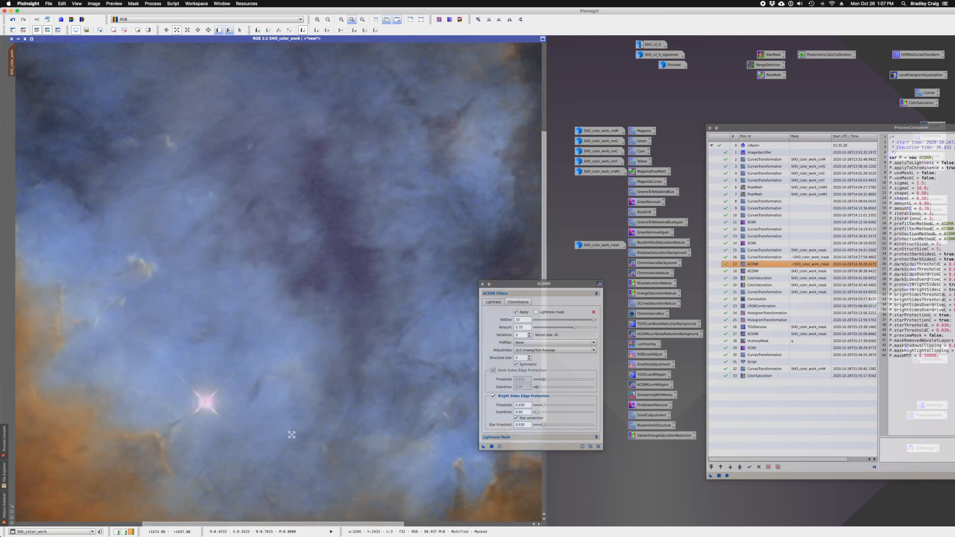
drag(316, 524, 135, 506)
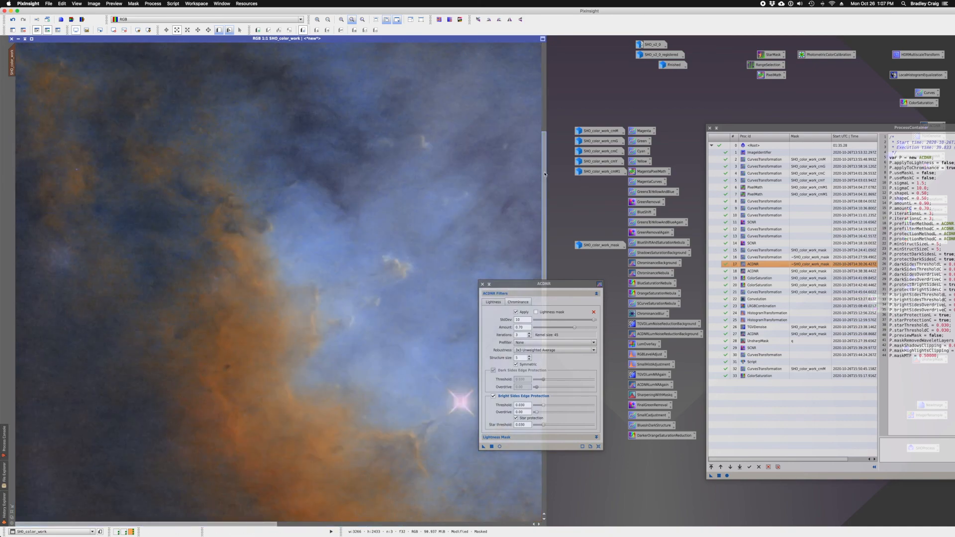
drag(545, 174, 545, 261)
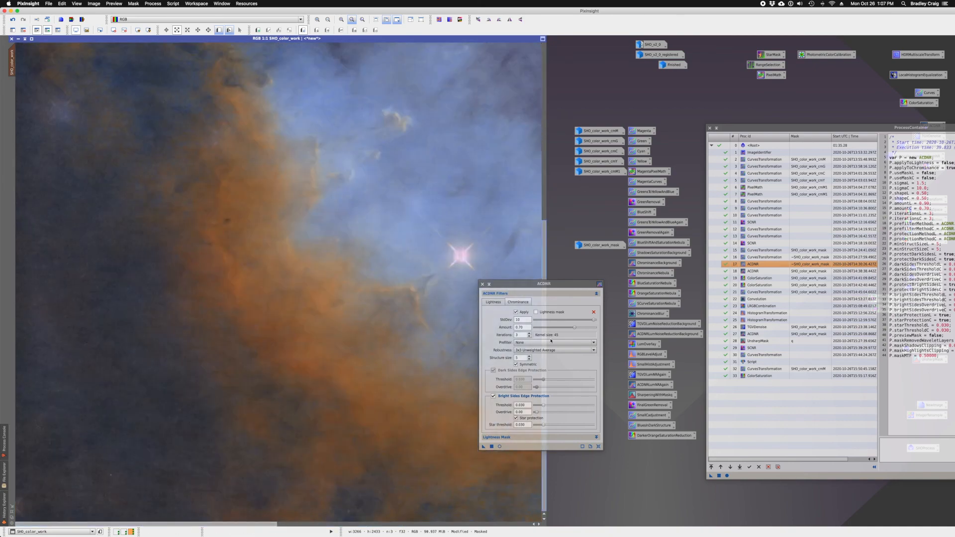
click(13, 20)
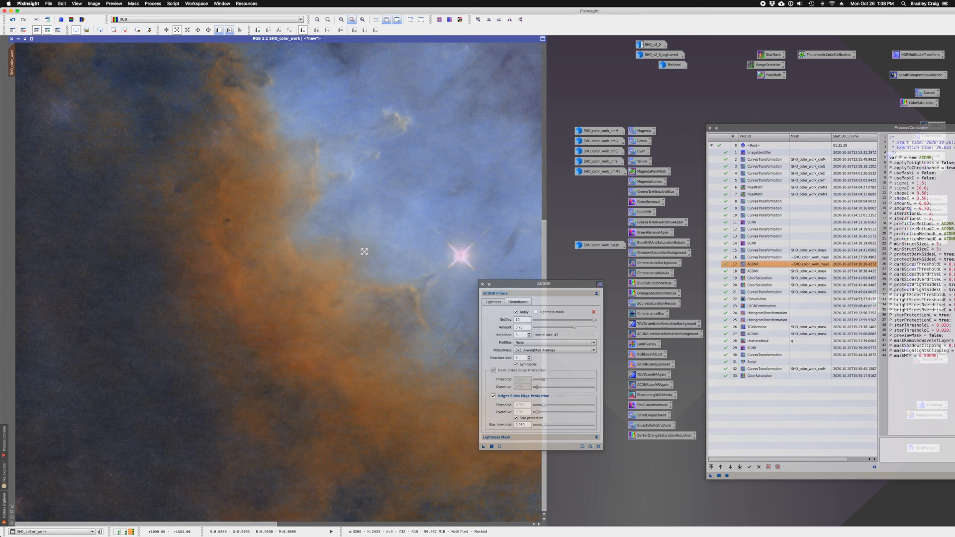
scroll(364, 251, down, 2)
scroll(365, 252, up, 1)
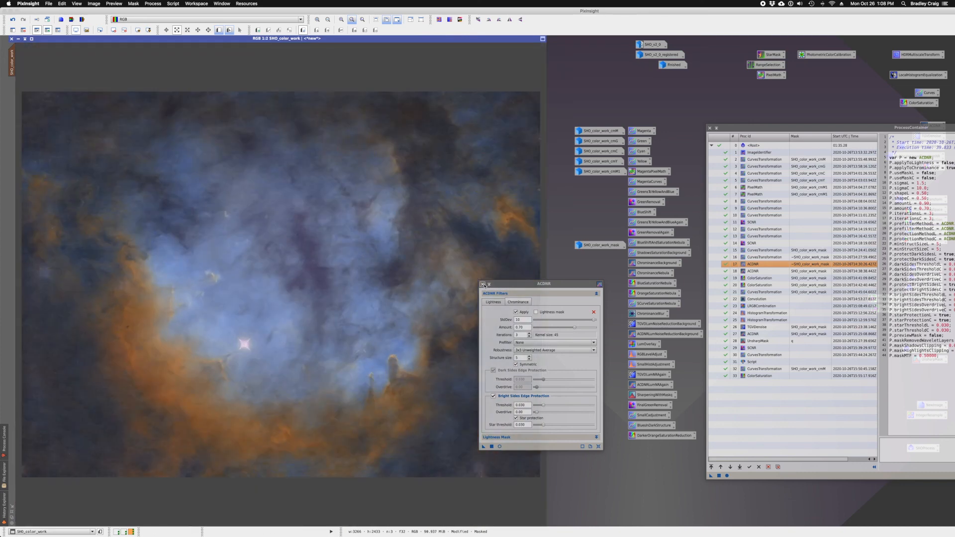
click(482, 284)
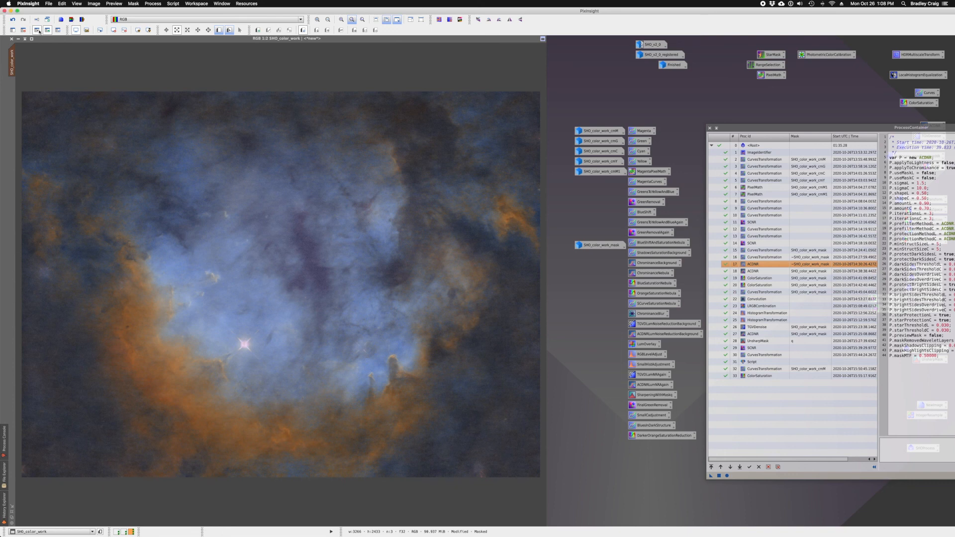
Step: Check that the non-inverted mask protects the background, and apply history entry 18's ACDNR chrominance noise reduction with StdDev 7.0 and amount 0.80 to SHO_color_work
click(58, 30)
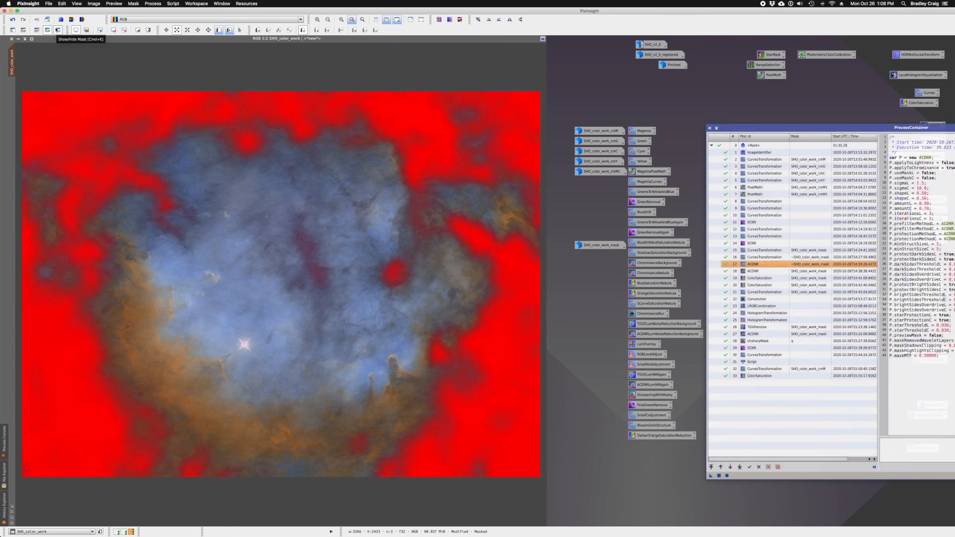
click(58, 30)
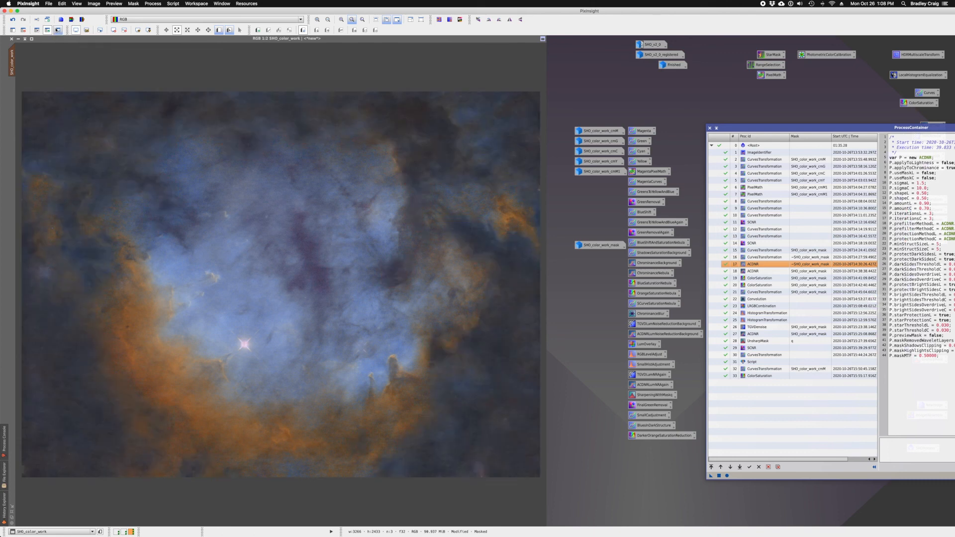
double_click(748, 273)
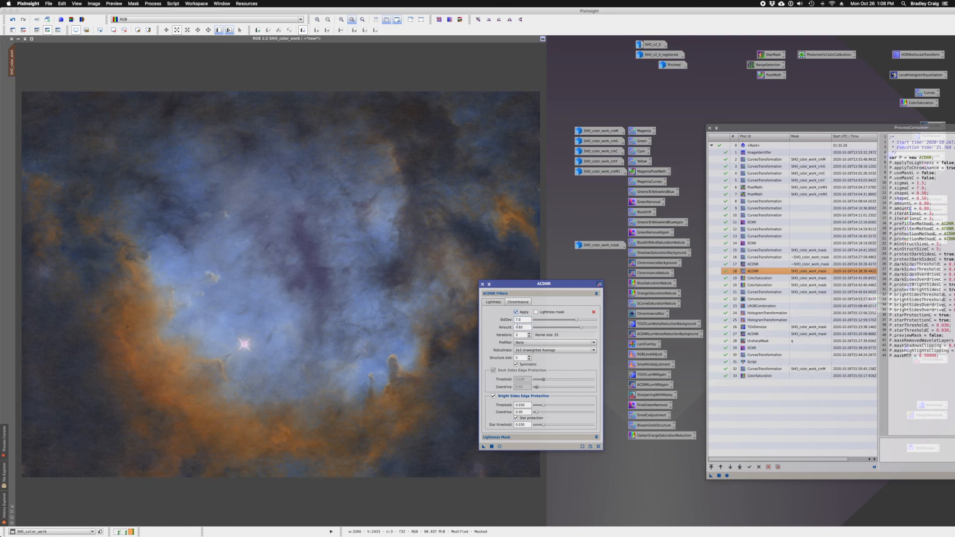
drag(531, 287, 599, 254)
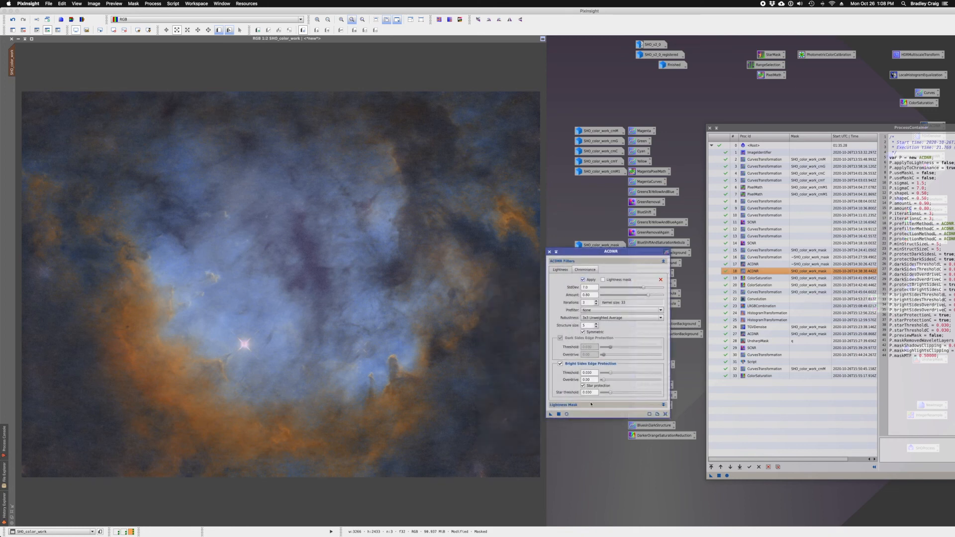
drag(550, 414, 440, 366)
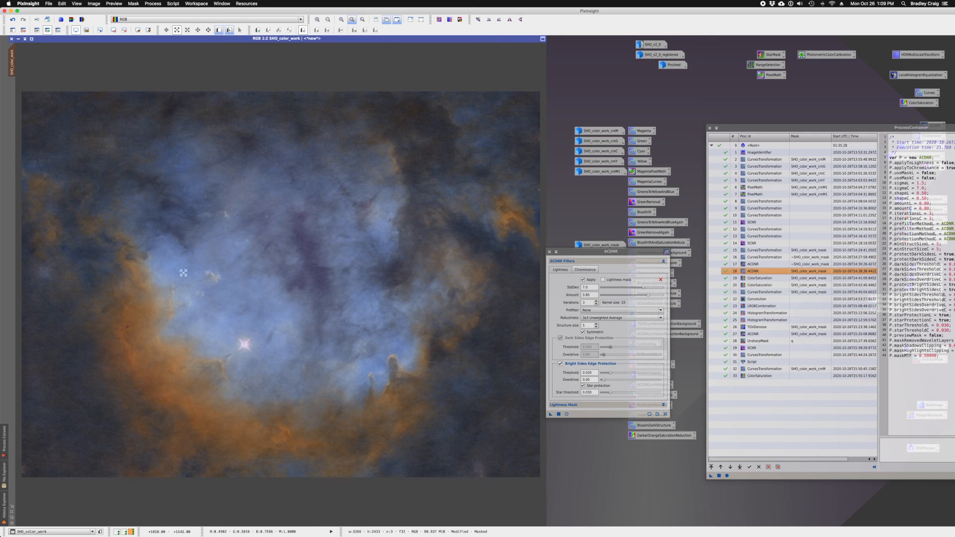
Step: Zoom in on the dust pillars and compare them before and after the masked nebula noise reduction
drag(355, 339, 410, 398)
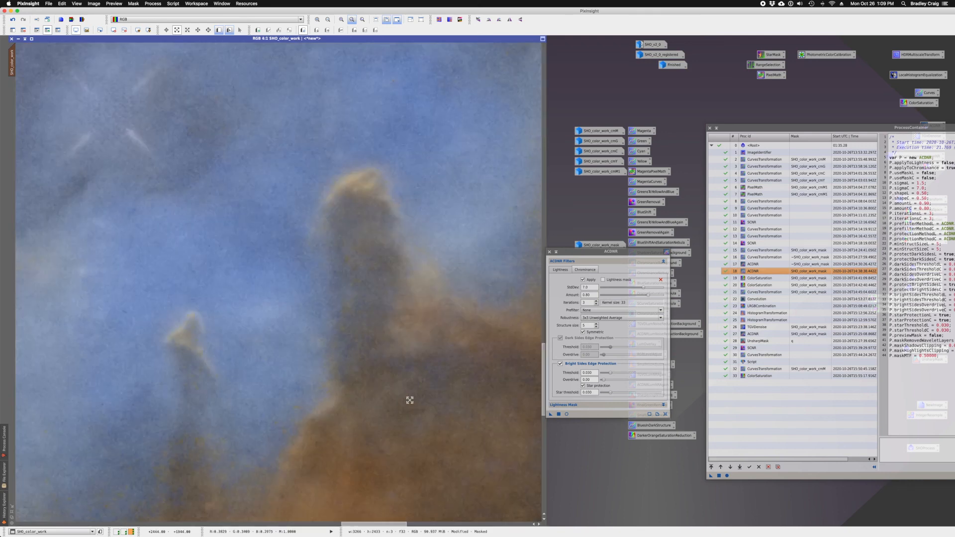
click(13, 20)
click(13, 21)
click(23, 20)
Step: Compare the small bright clouds in the blue nebula before and after noise reduction, keep the change, and close ACDNR
scroll(344, 232, down, 1)
scroll(343, 232, down, 3)
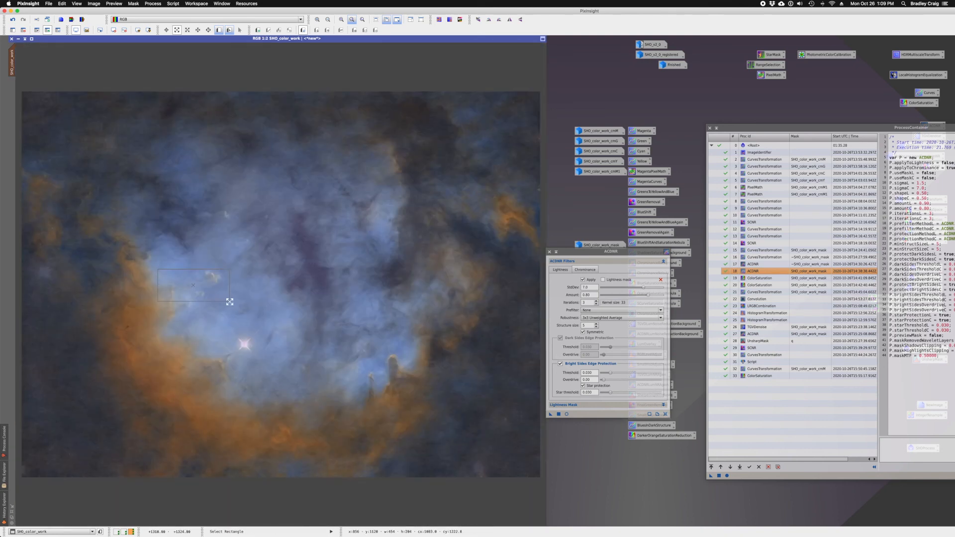
scroll(228, 301, up, 4)
click(12, 20)
click(24, 20)
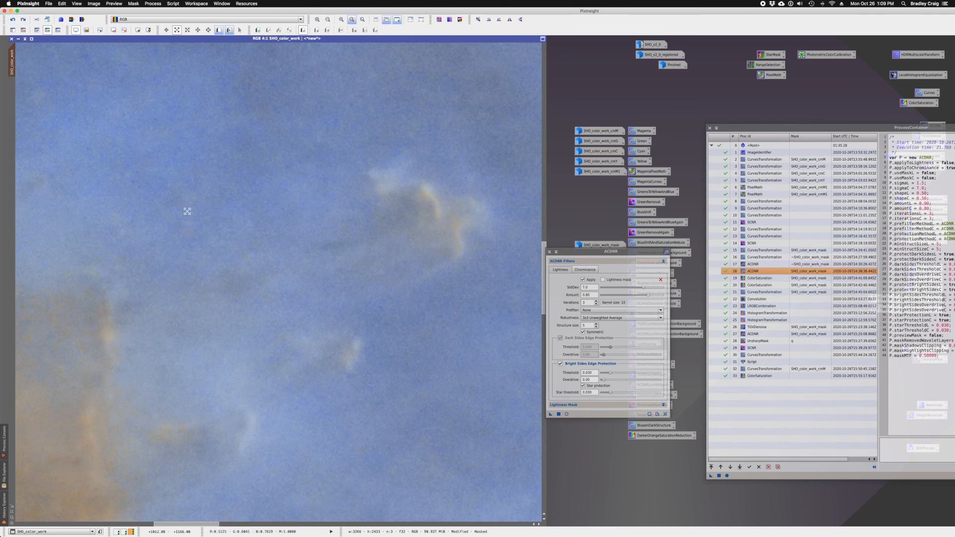
scroll(189, 215, down, 2)
scroll(189, 214, down, 2)
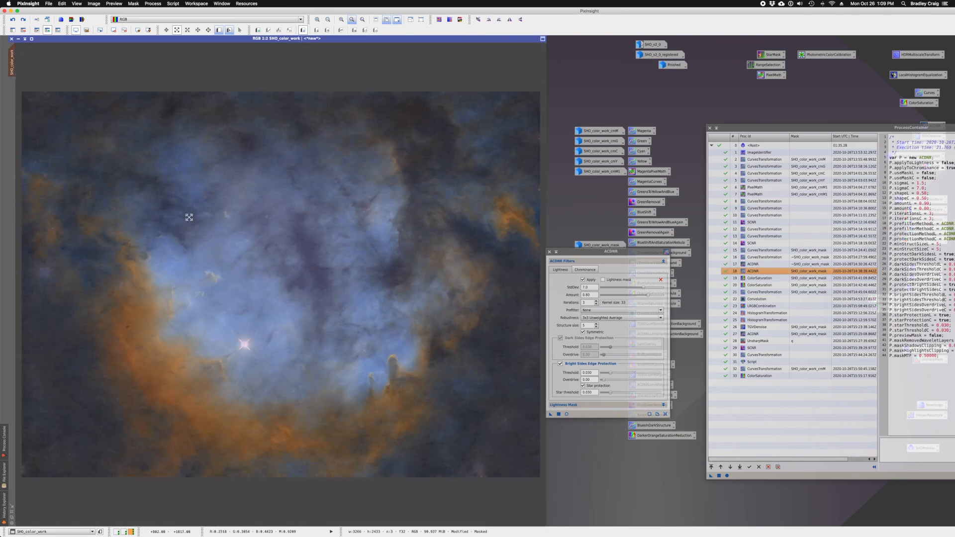
click(549, 253)
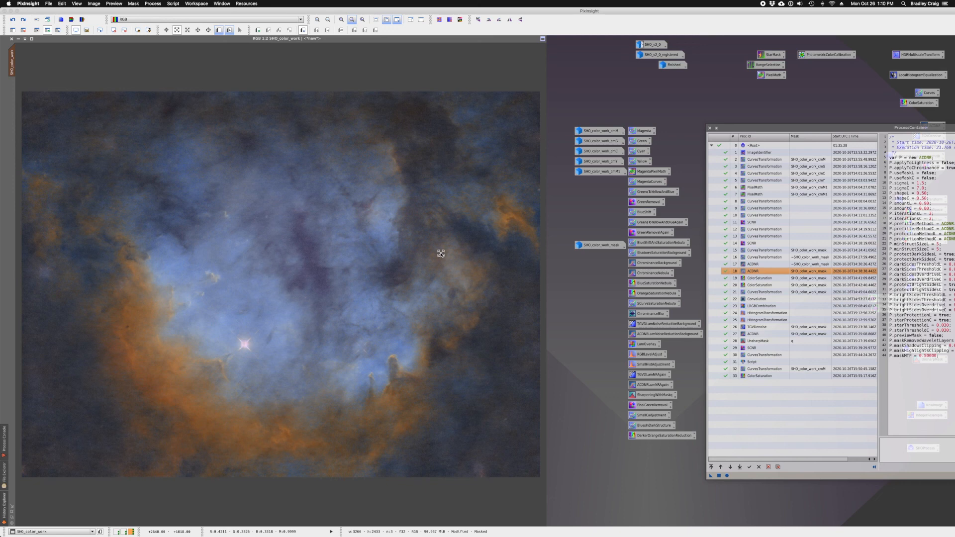
Step: Check the nebula mask and apply the blue ColorSaturation boost from history entry 19 to SHO_color_work, closing the process
click(759, 278)
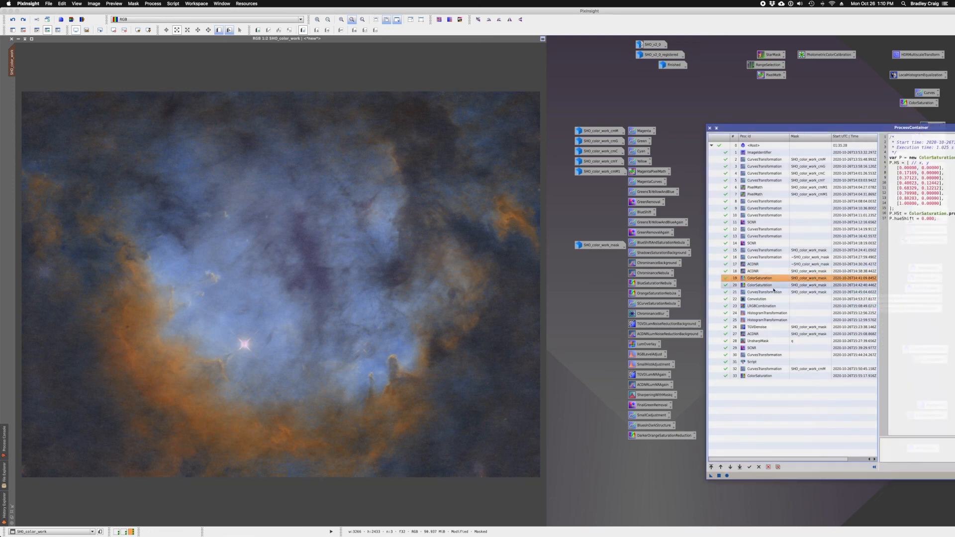
click(58, 30)
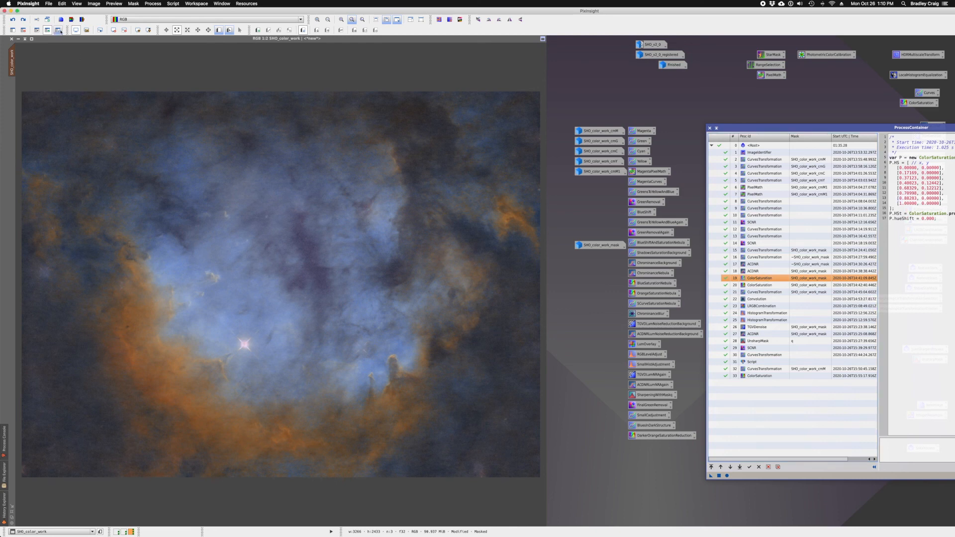
click(58, 30)
double_click(758, 278)
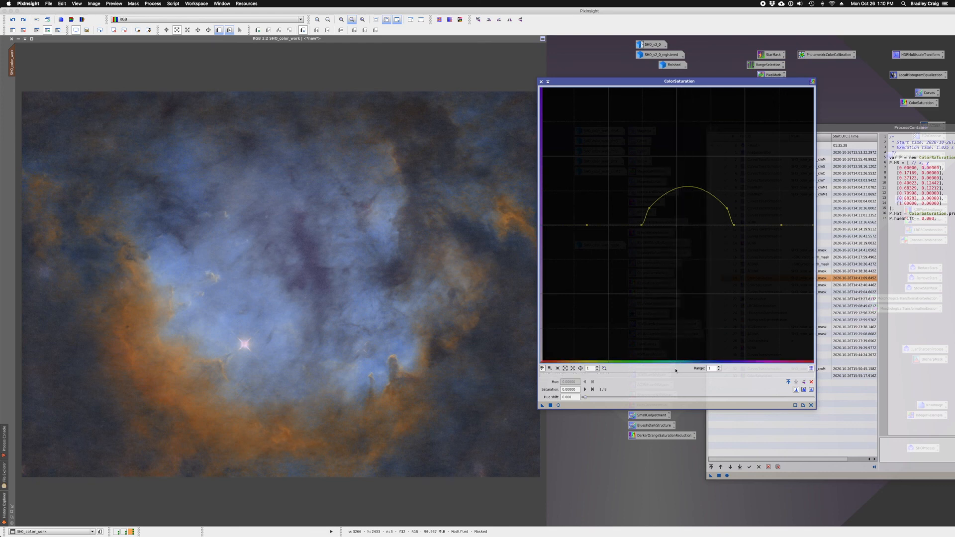
click(257, 316)
scroll(252, 314, up, 1)
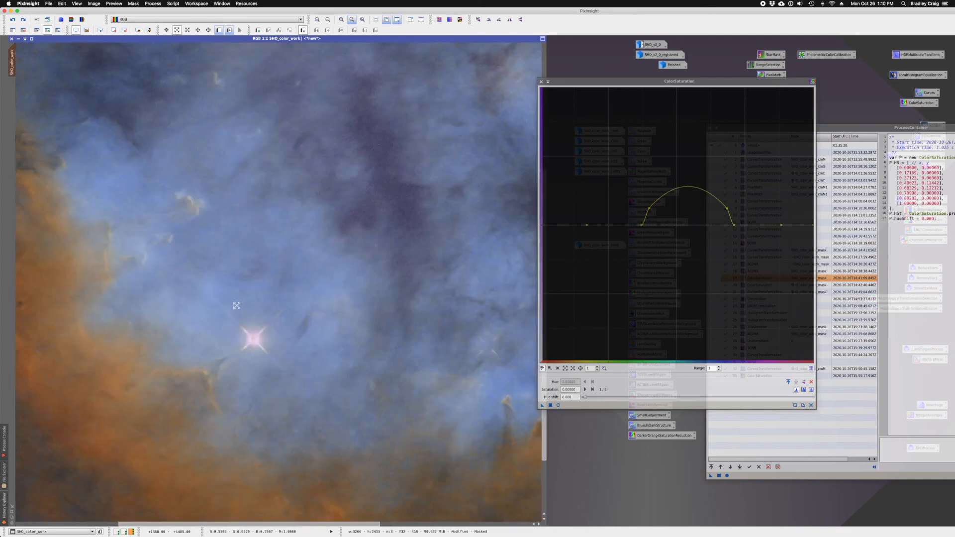
scroll(237, 306, down, 1)
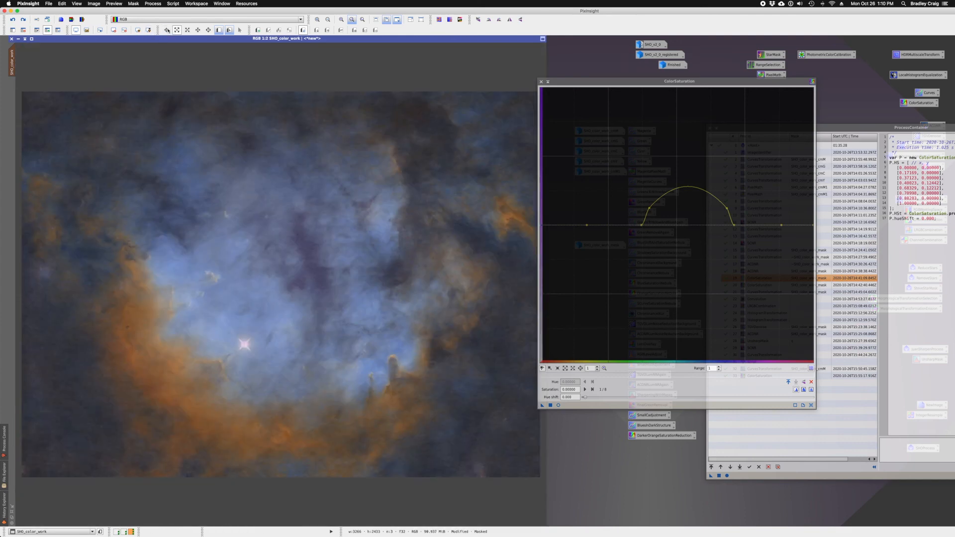
drag(247, 299, 242, 330)
click(542, 82)
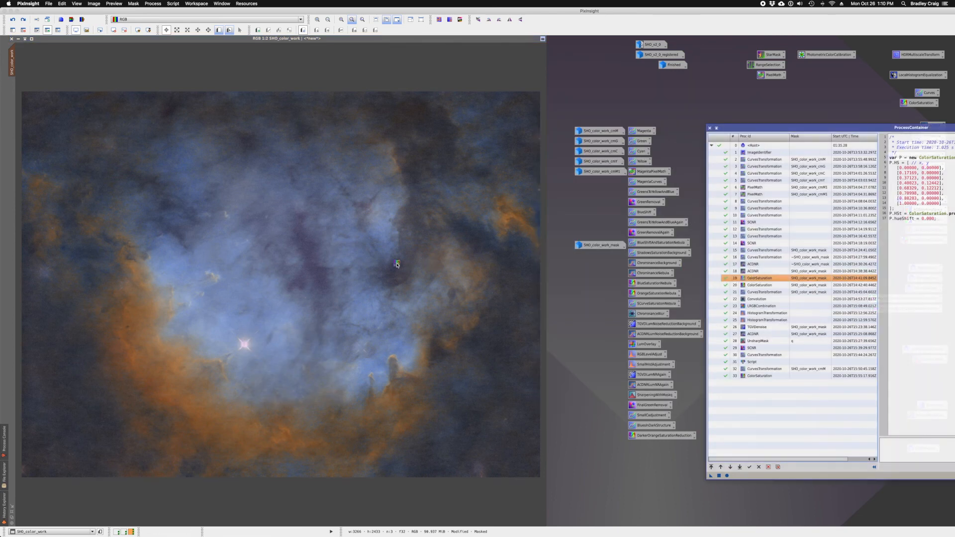
click(396, 264)
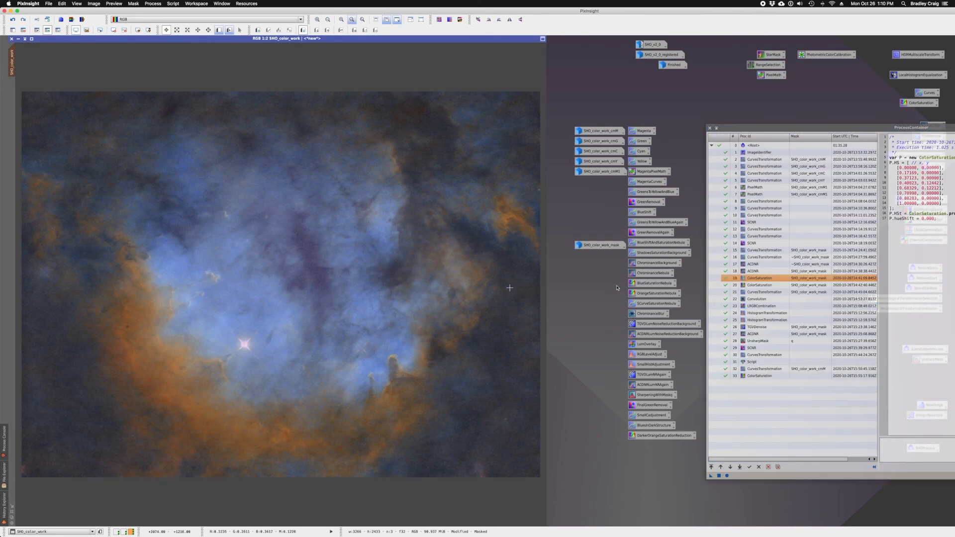
Step: Apply the orange ColorSaturation curve with hue shift 0.460 from history entry 20 to SHO_color_work and close the process
double_click(745, 286)
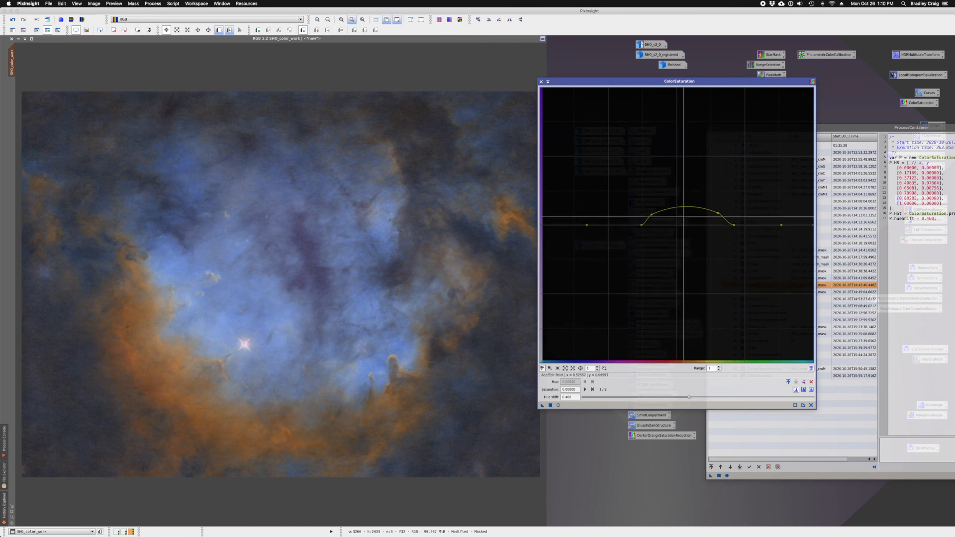
drag(544, 405, 449, 374)
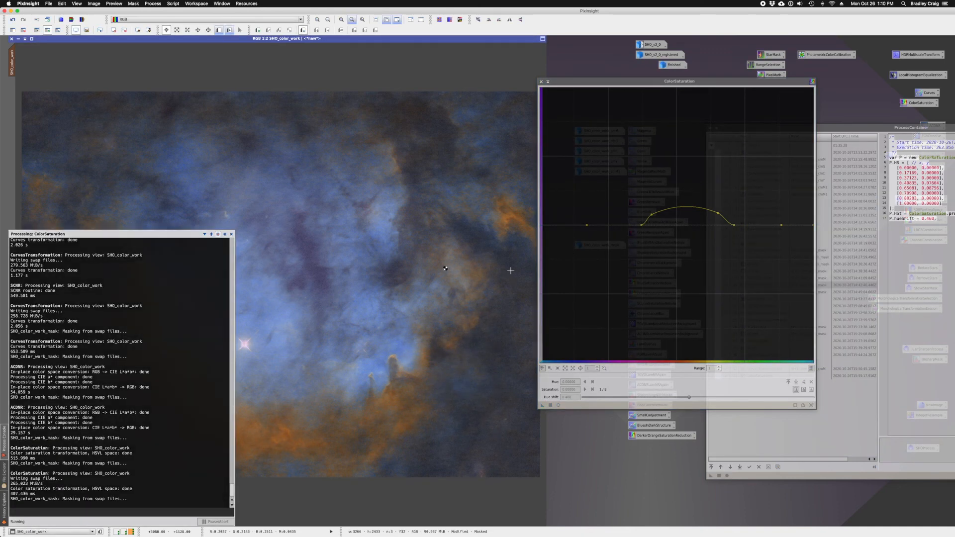
click(541, 82)
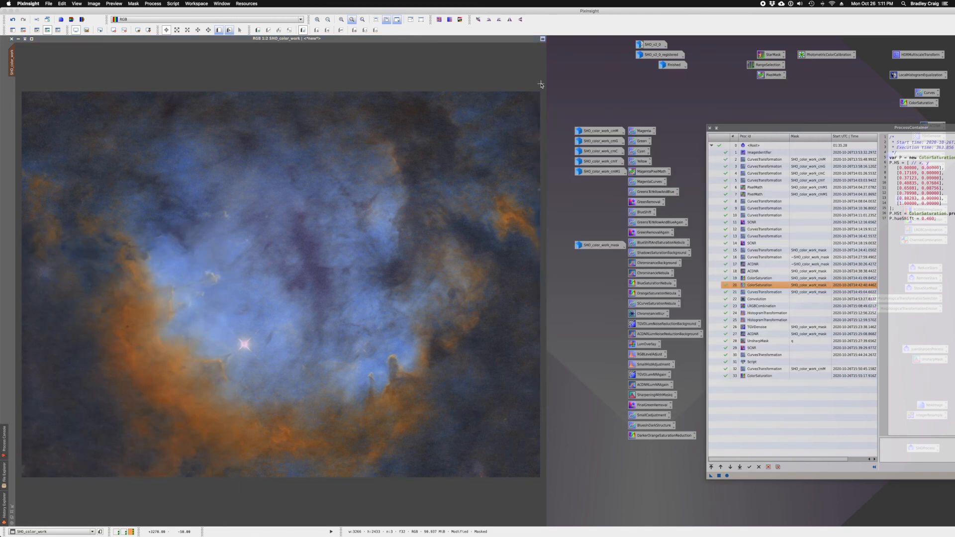
Step: Review the RGB/K and saturation curves of history entry 21's CurvesTransformation, apply it to the masked SHO_color_work, and close it
double_click(779, 293)
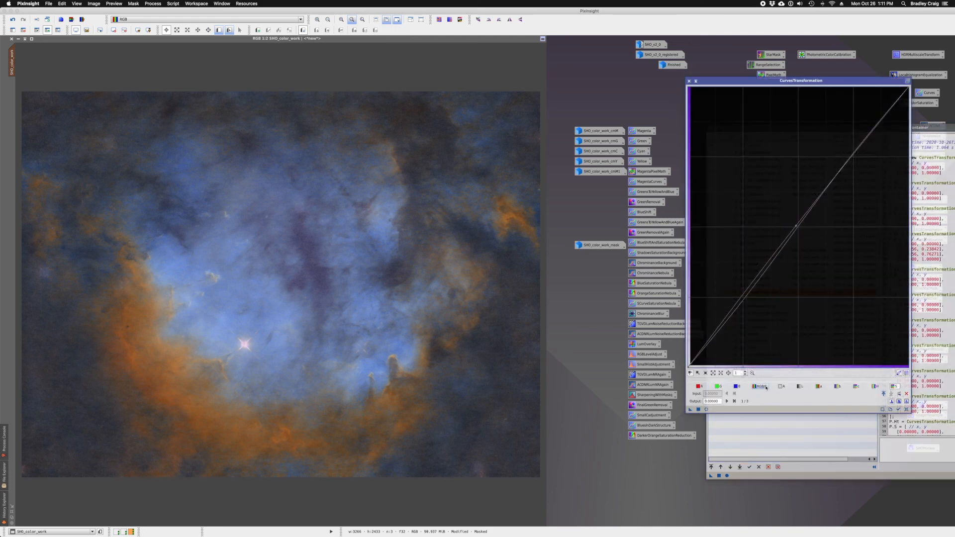
click(762, 387)
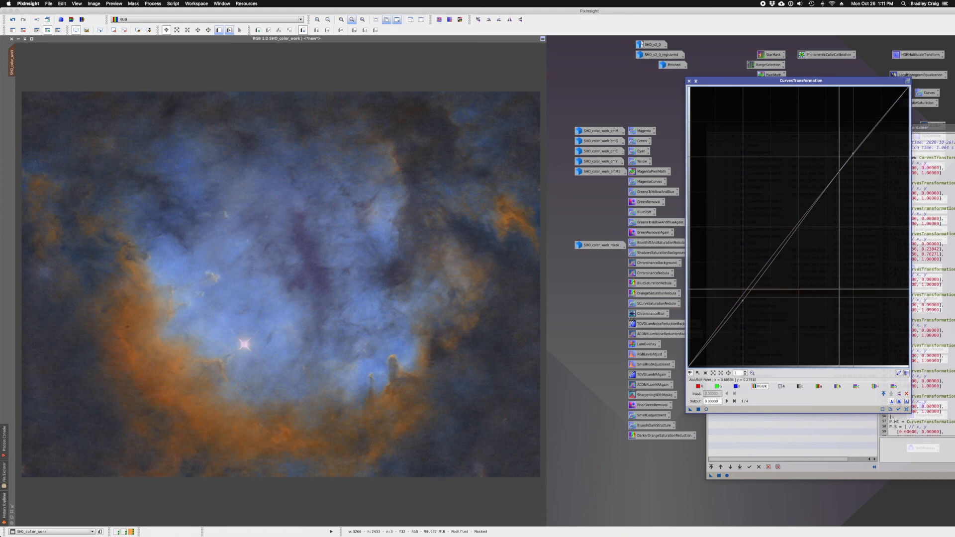
click(895, 386)
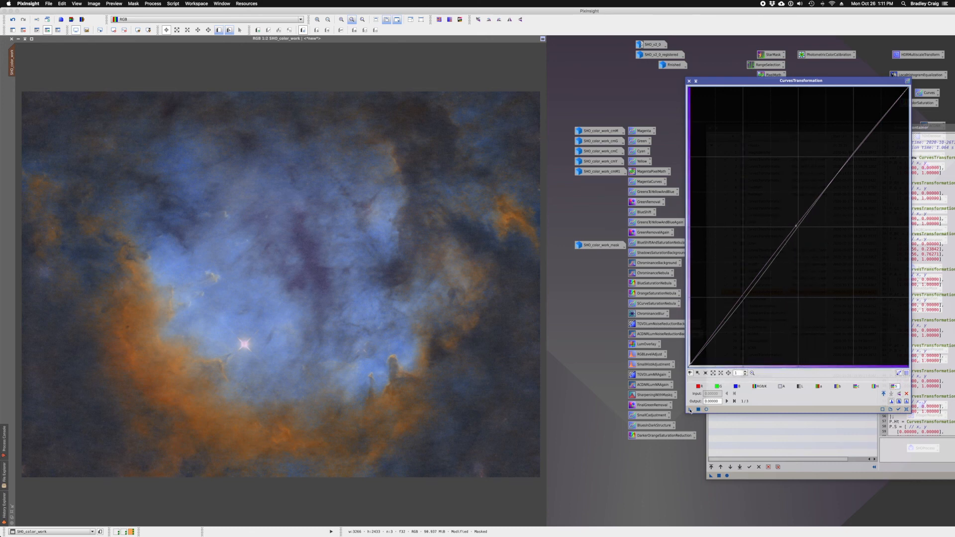
drag(447, 331, 448, 330)
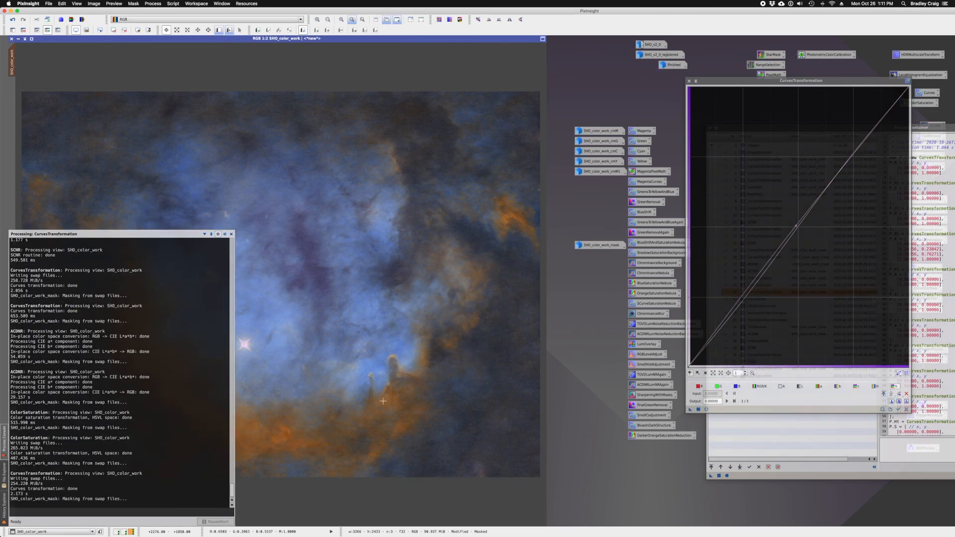
click(689, 81)
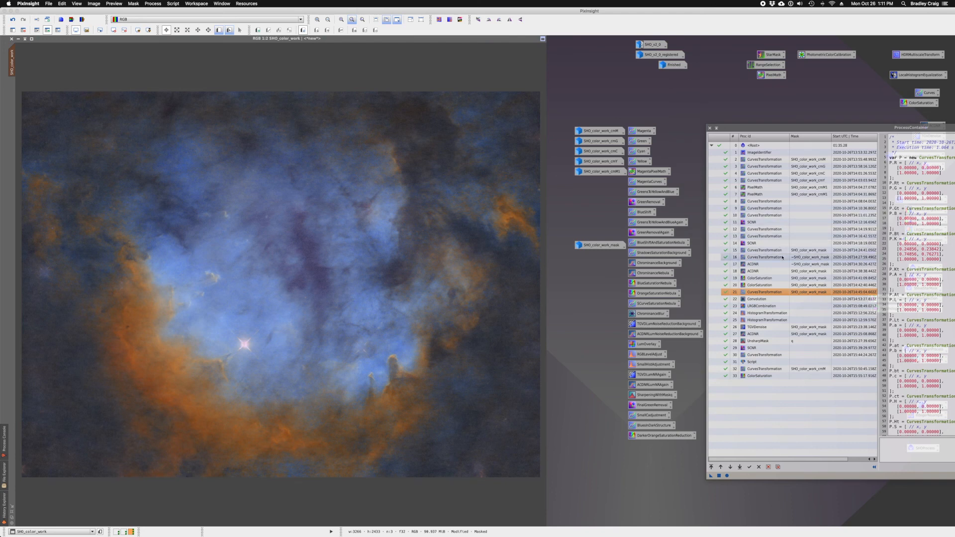
Step: Remove the mask from SHO_color_work, apply history entry 22's Convolution with a StdDev of 2.00, and close the process
click(777, 294)
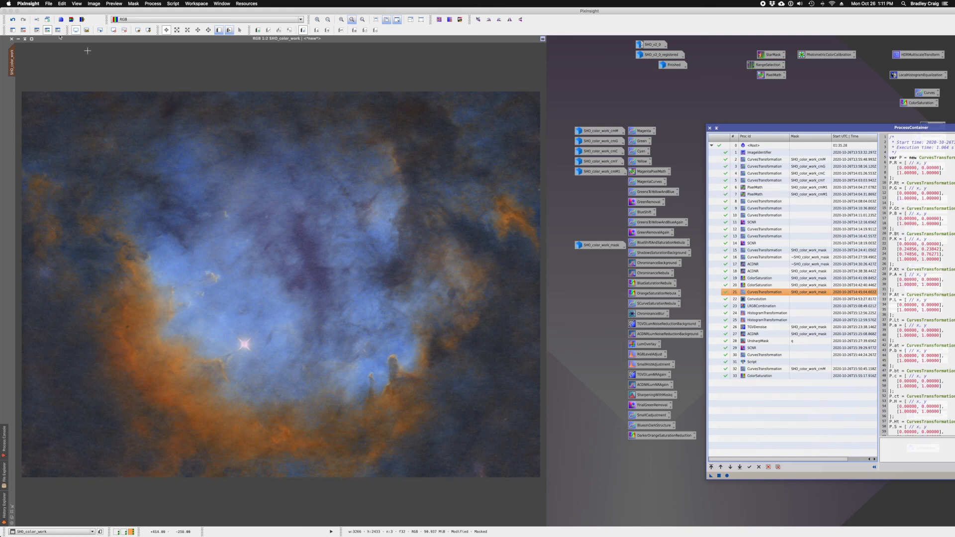
click(24, 31)
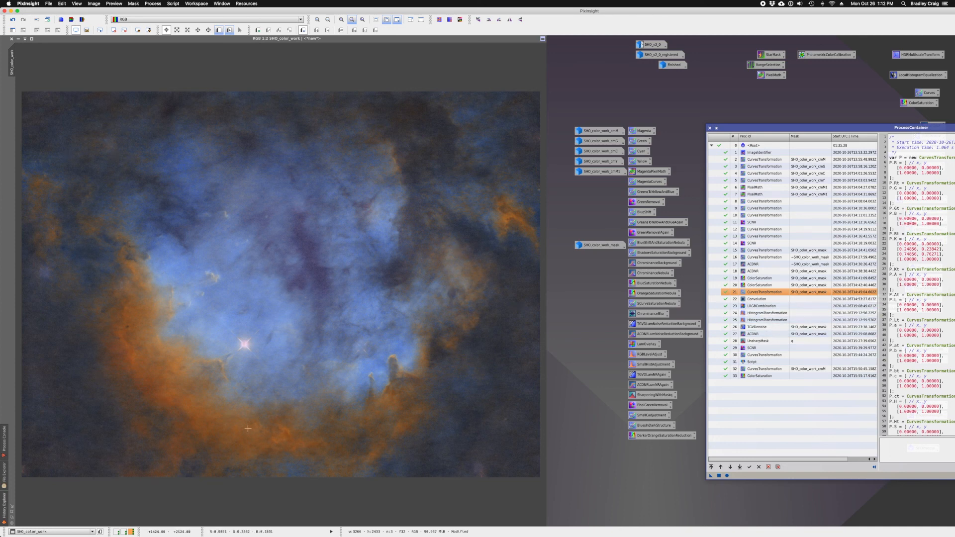
double_click(749, 300)
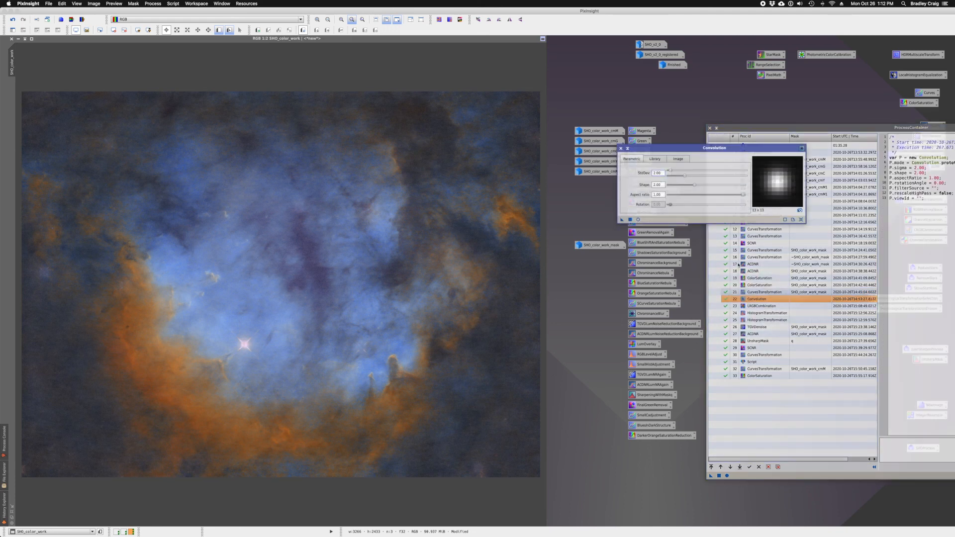
drag(694, 150, 667, 301)
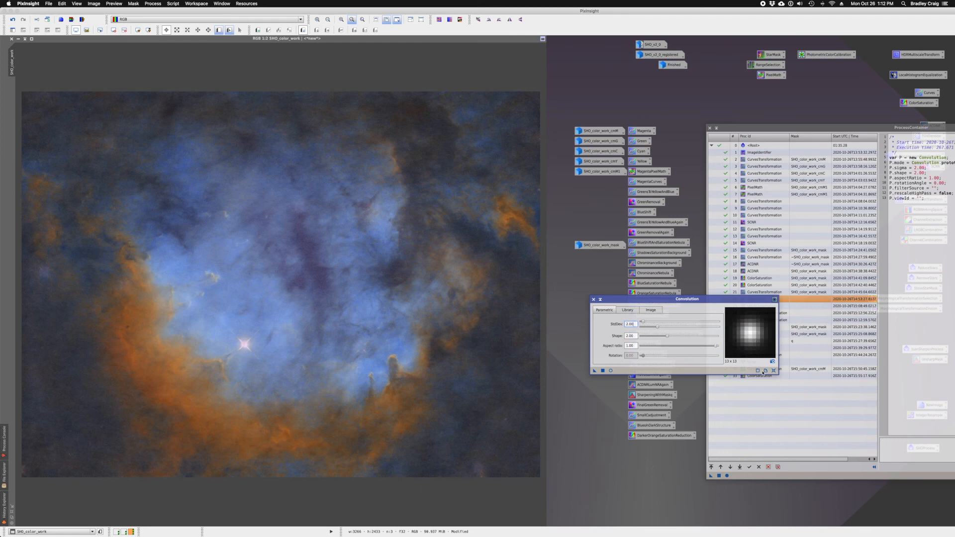
drag(694, 300, 687, 307)
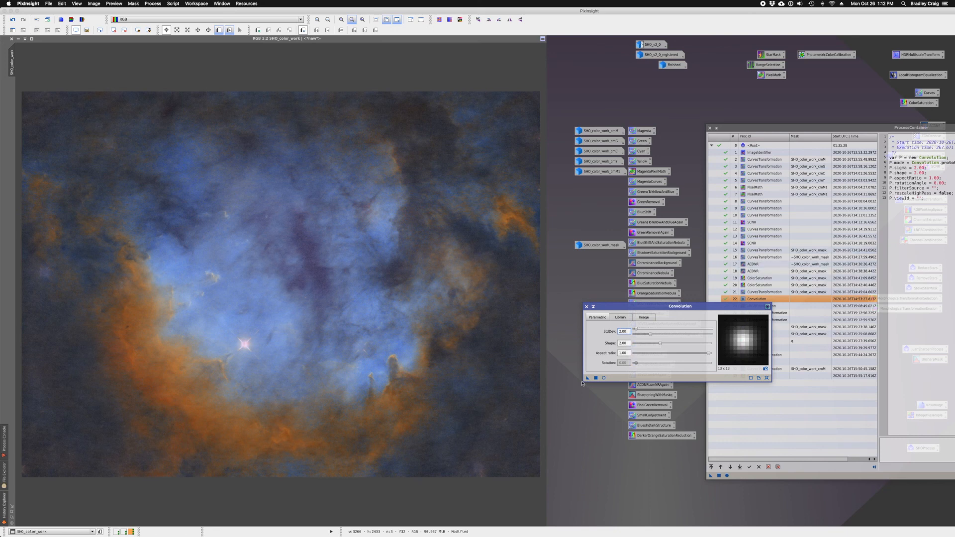
drag(587, 380, 478, 372)
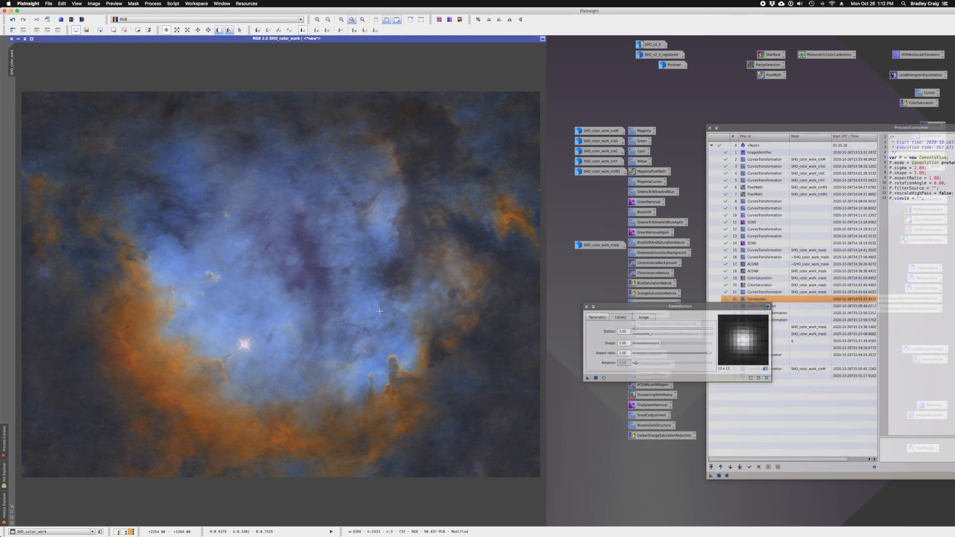
click(587, 307)
Step: Apply history entry 23's LRGBCombination to SHO_color_work with L_finished as luminance, lightness 0.480 and saturation 0.390, and close it
click(762, 306)
double_click(761, 306)
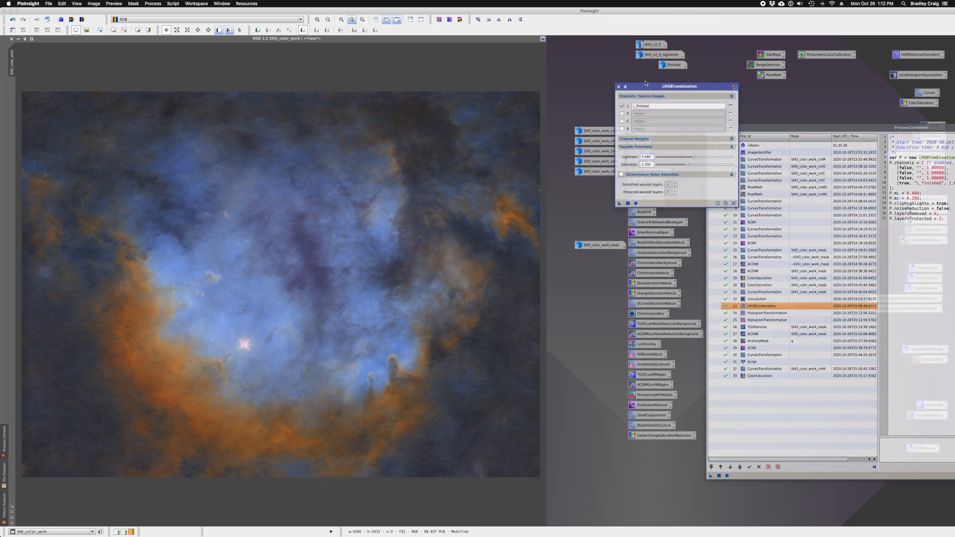
drag(647, 86, 599, 303)
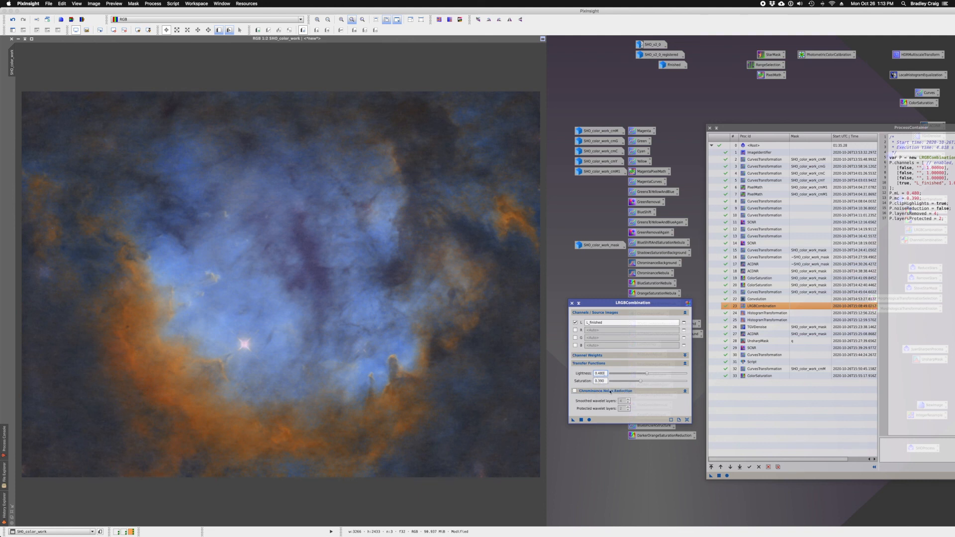
drag(574, 421, 501, 379)
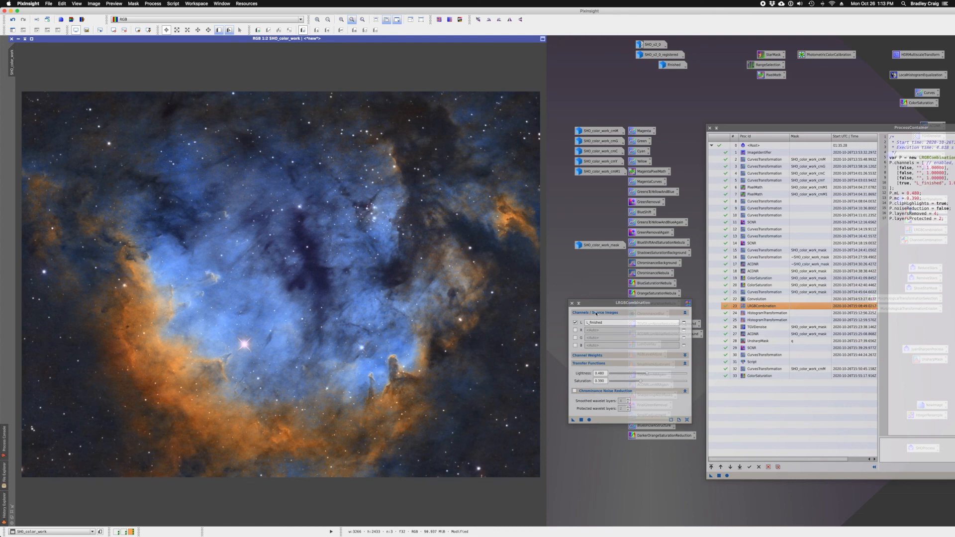
click(573, 304)
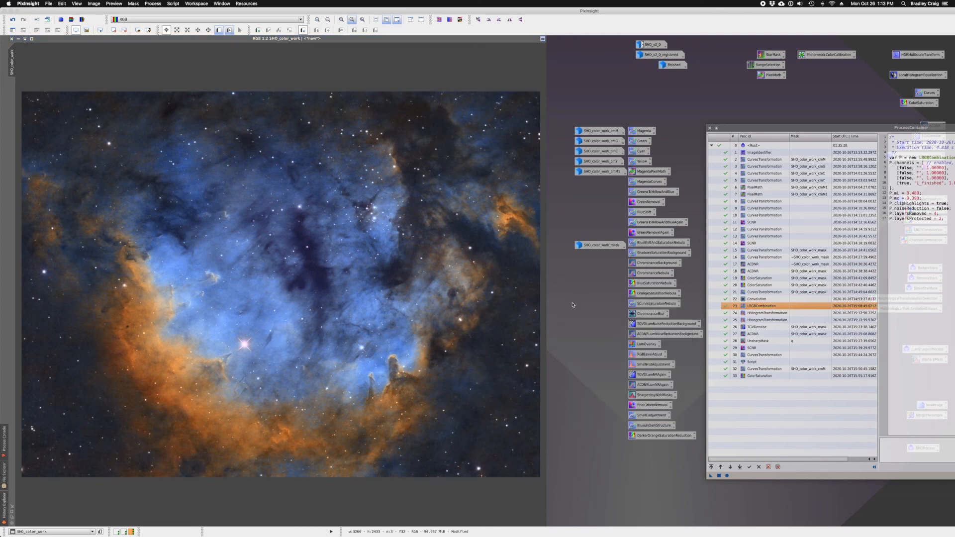
Step: Compare the combined SHO_color_work with the earlier SHO_v2_0_registered version at matching size, then iconize the registered image
mouse_move(659, 57)
double_click(659, 56)
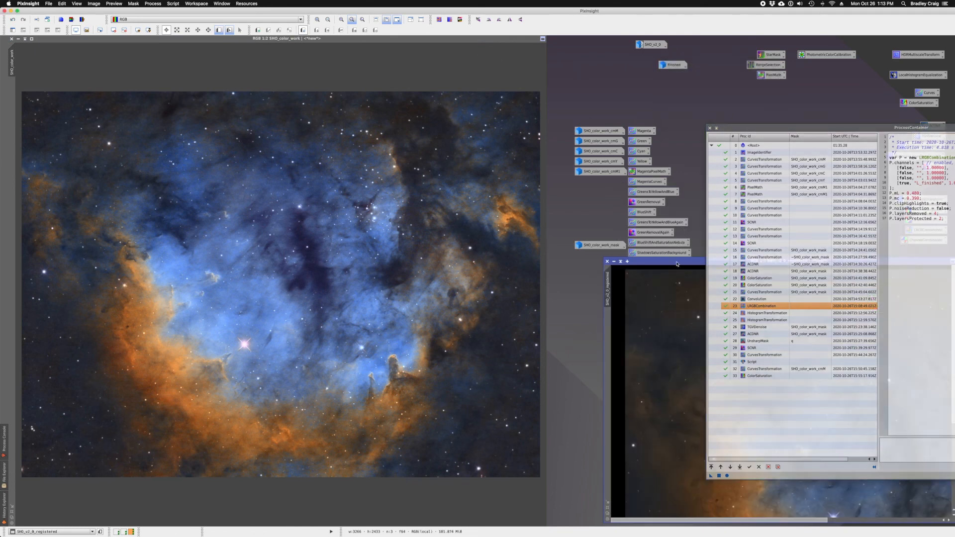
double_click(676, 264)
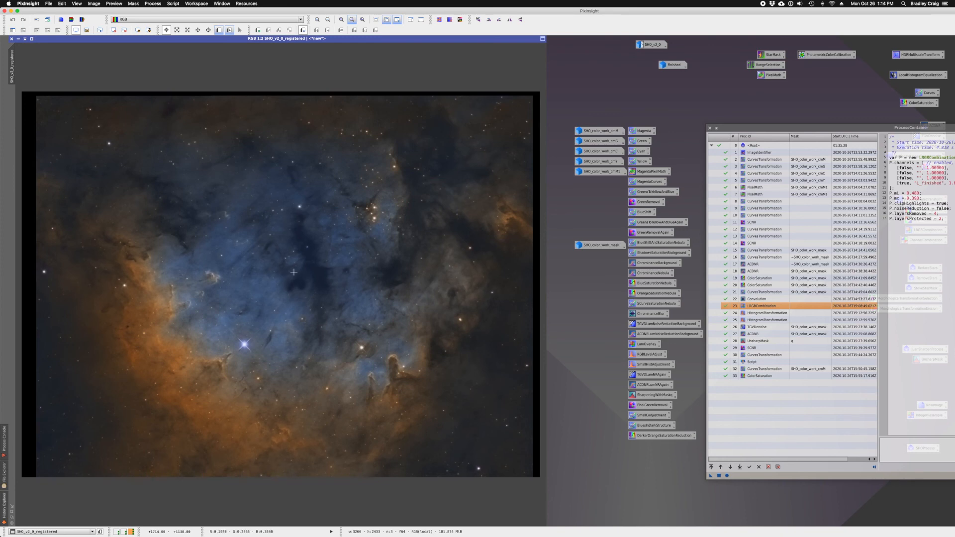
key(super+Page_Down)
key(super+Page_Down)
key(super+Page_Down)
key(super+Page_Down)
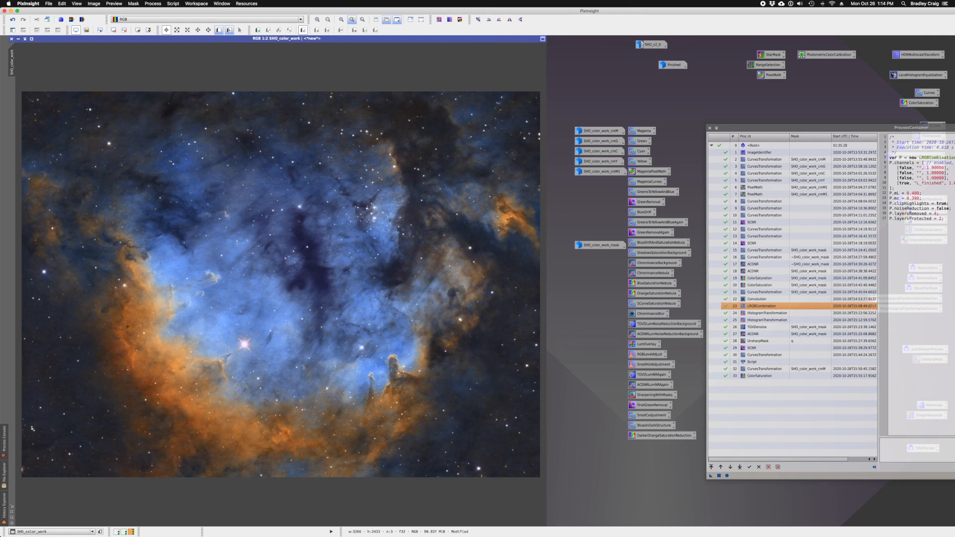
key(super+Page_Down)
key(super+Page_Down)
key(super+Page_Down)
key(super+Page_Down)
key(ctrl+Tab)
click(198, 30)
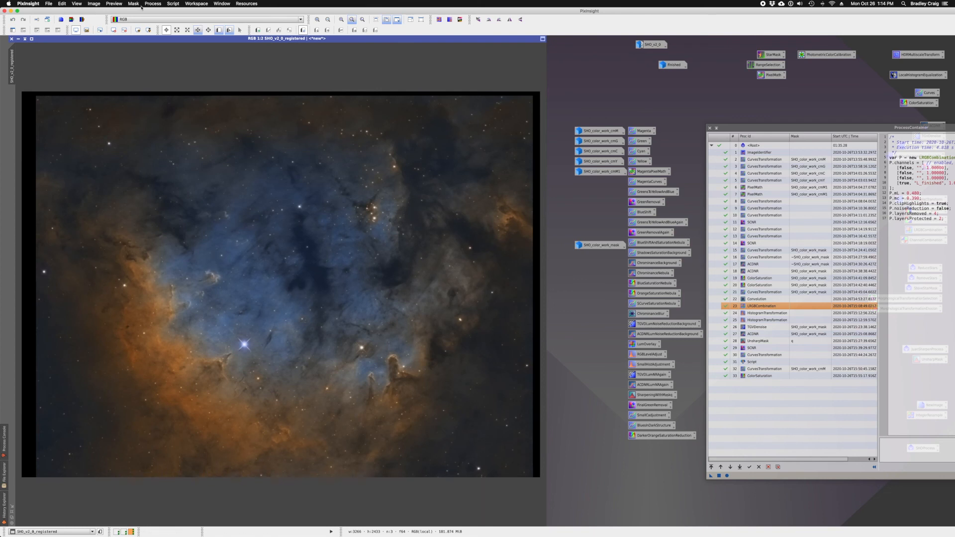
click(19, 39)
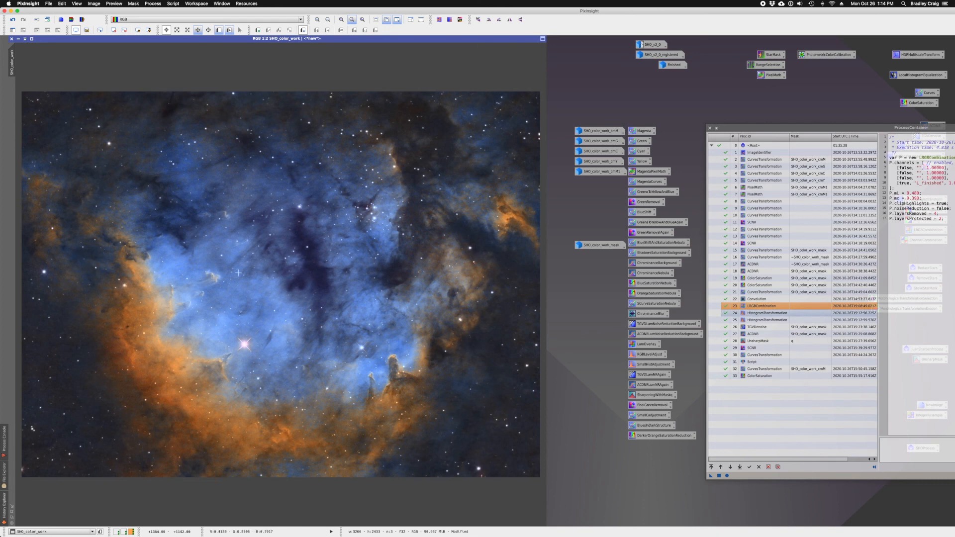
Step: Review the red, green and blue midtones of history entry 24's HistogramTransformation, apply it to SHO_color_work, and close it
double_click(756, 314)
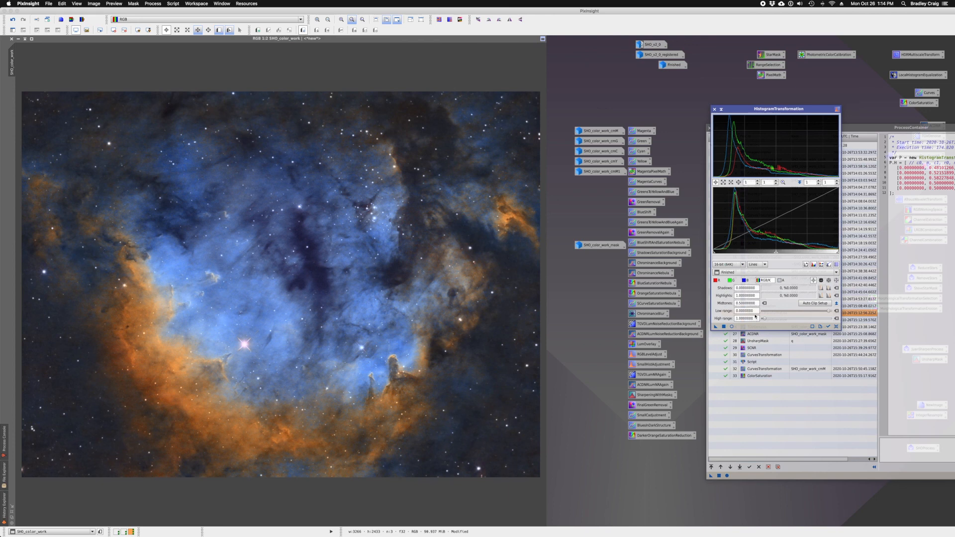
click(715, 109)
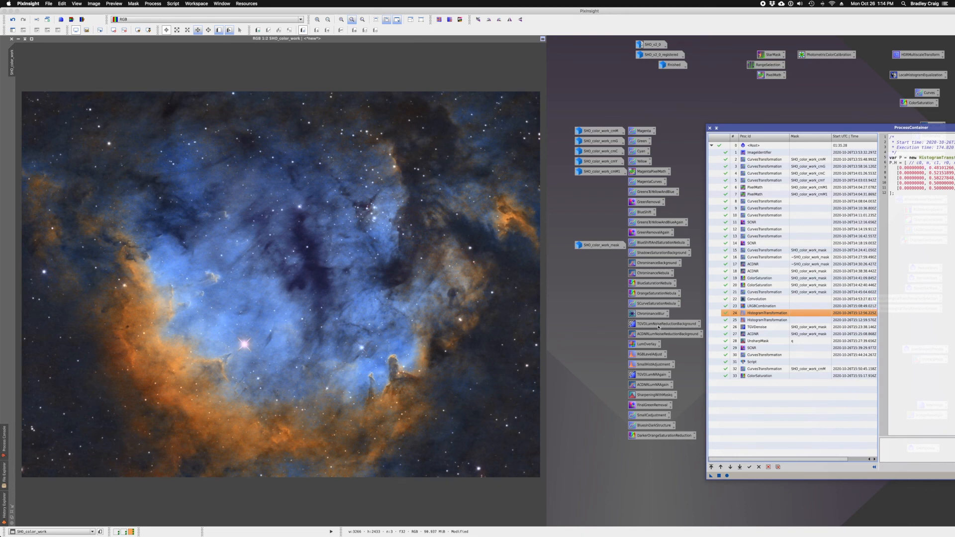
double_click(753, 315)
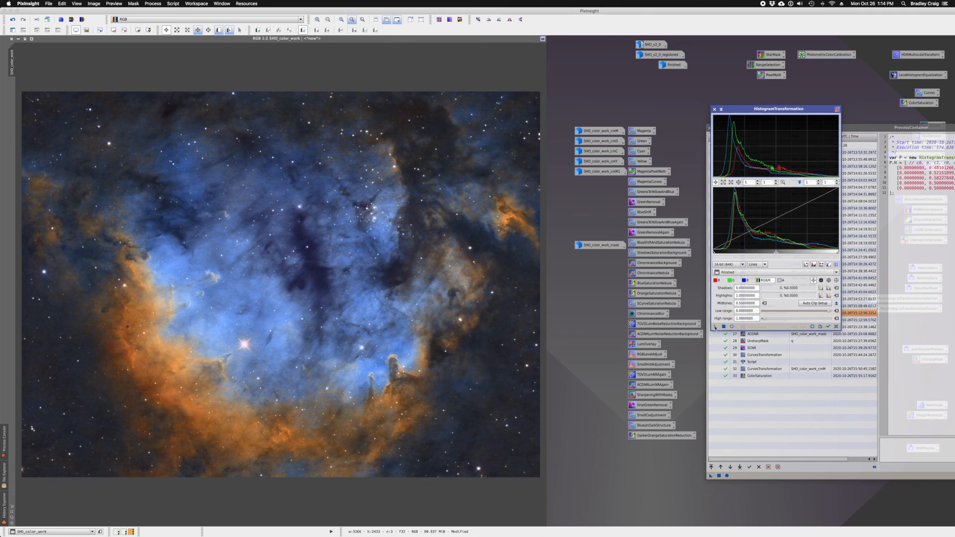
click(732, 280)
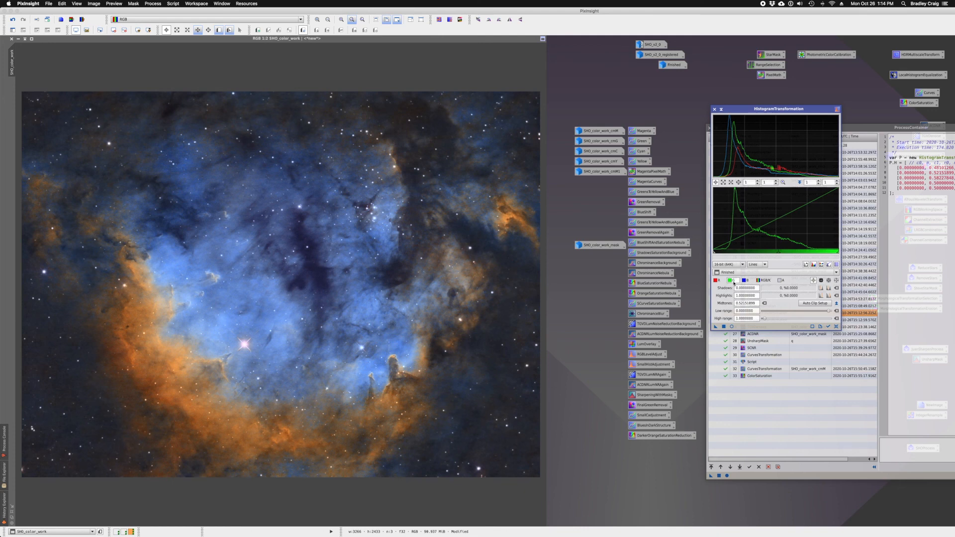
click(719, 282)
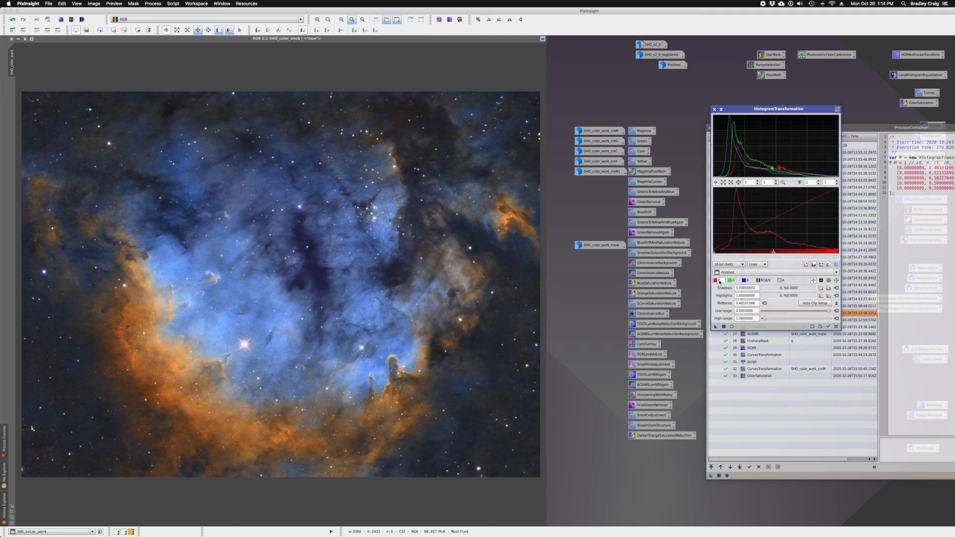
click(836, 327)
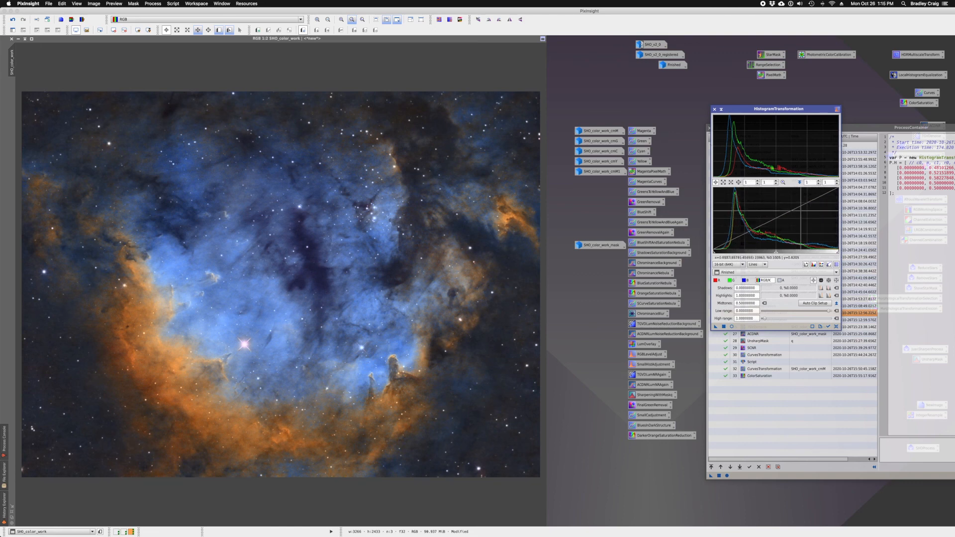
click(717, 280)
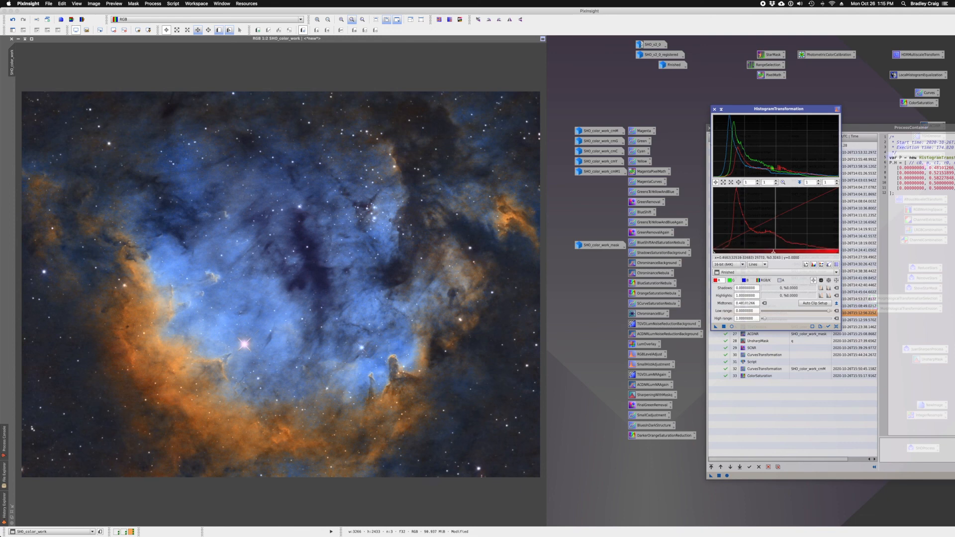
click(732, 280)
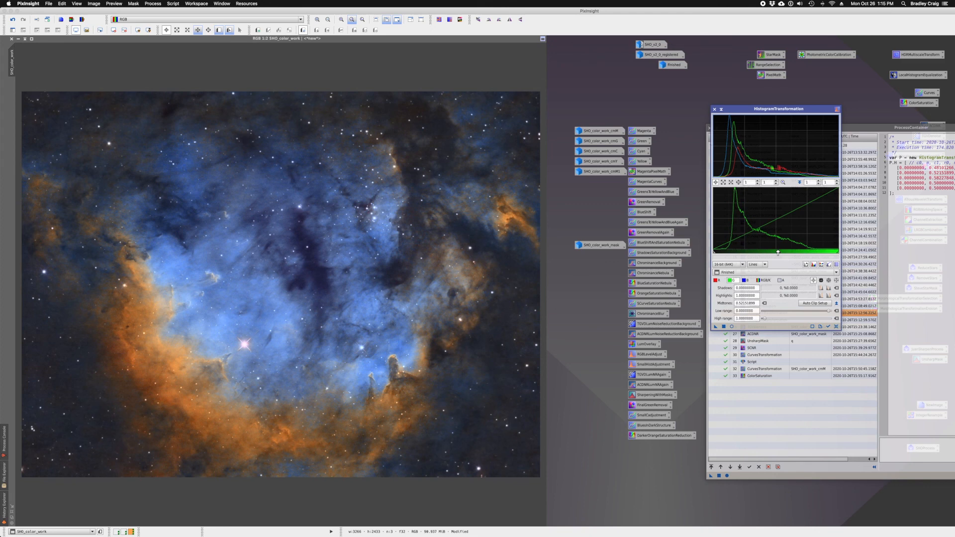
click(745, 280)
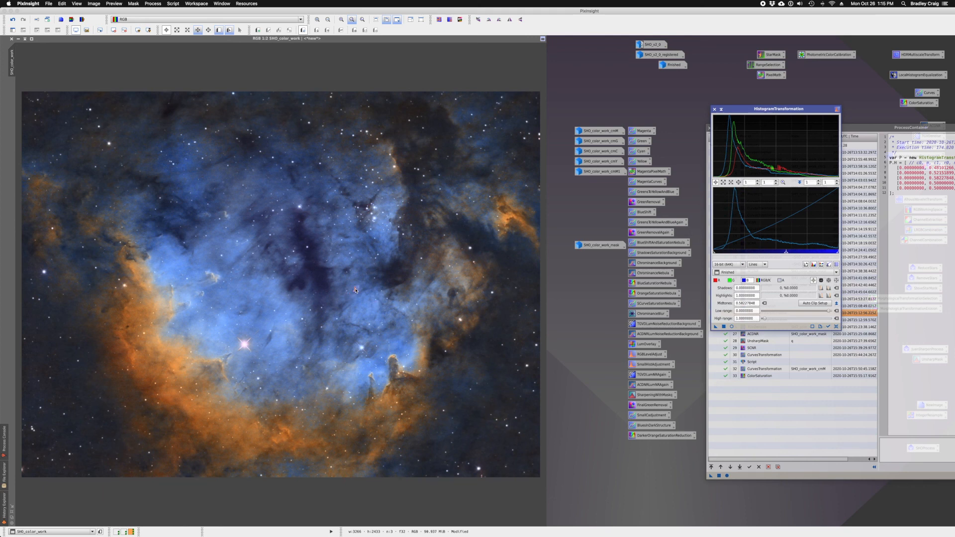
drag(244, 254, 286, 278)
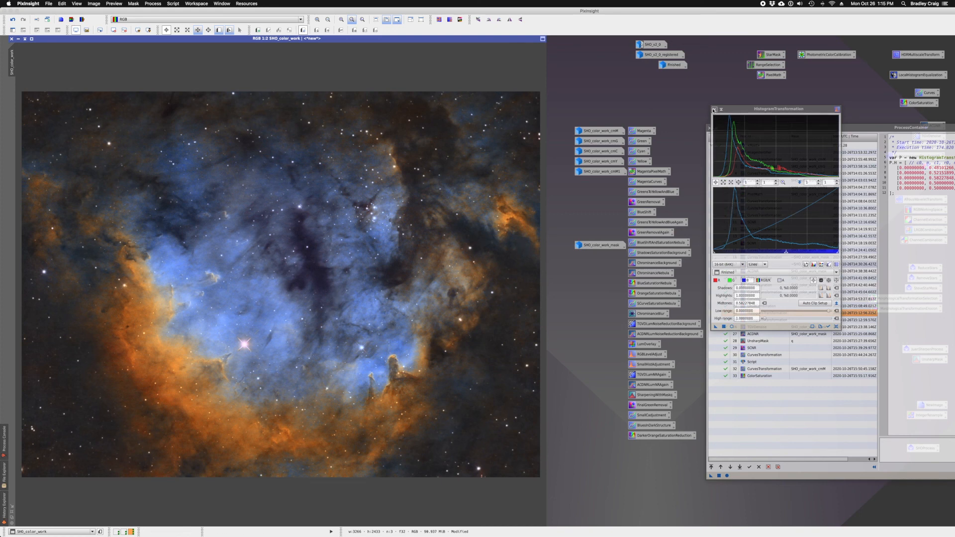
click(714, 110)
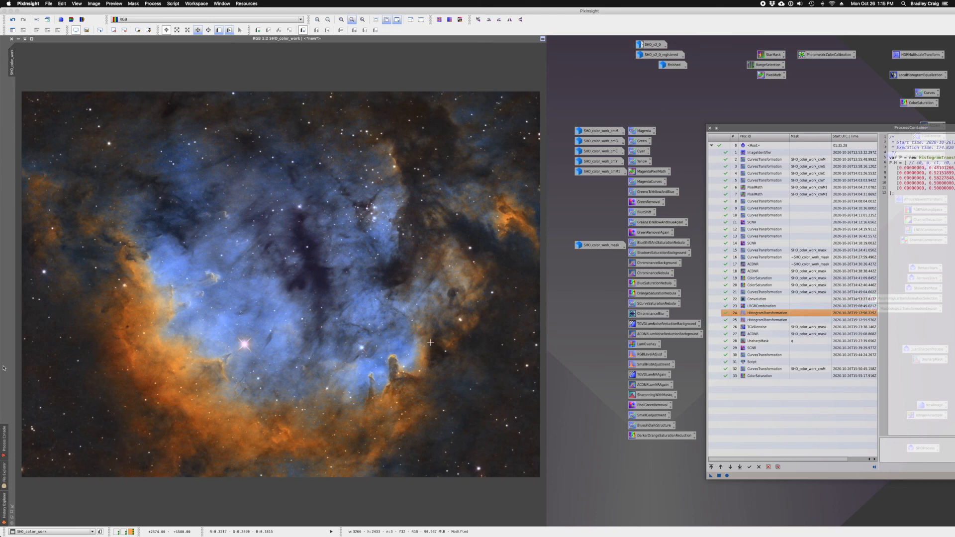
Step: Check the channels of history entry 25's HistogramTransformation, apply it to SHO_color_work with RGB/K shadows 0.01012658 and midtones 0.45268542, and close it
double_click(761, 321)
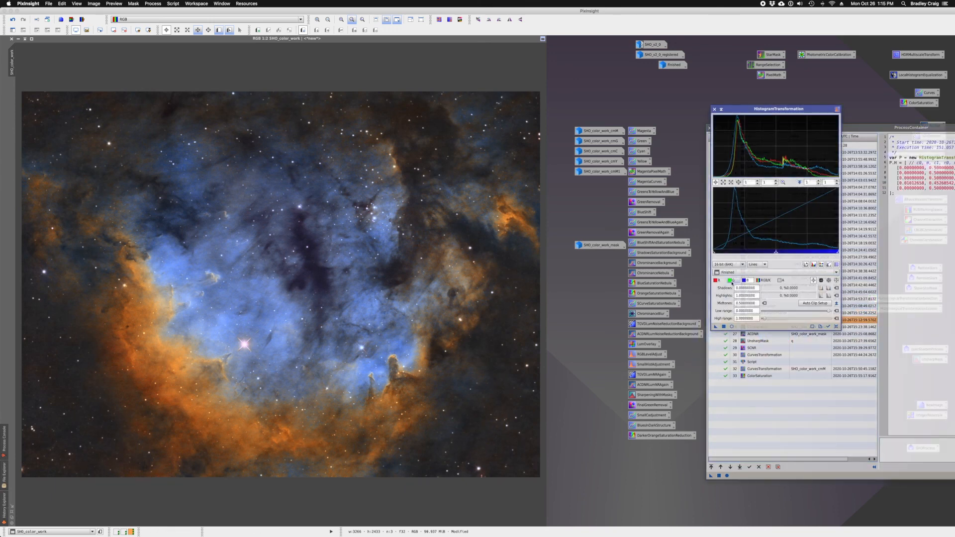
click(716, 281)
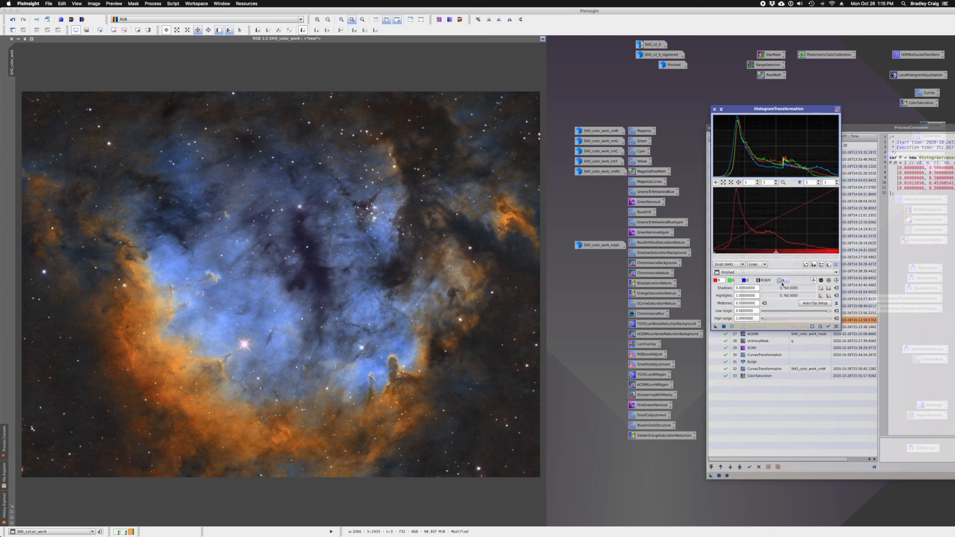
click(730, 280)
click(745, 281)
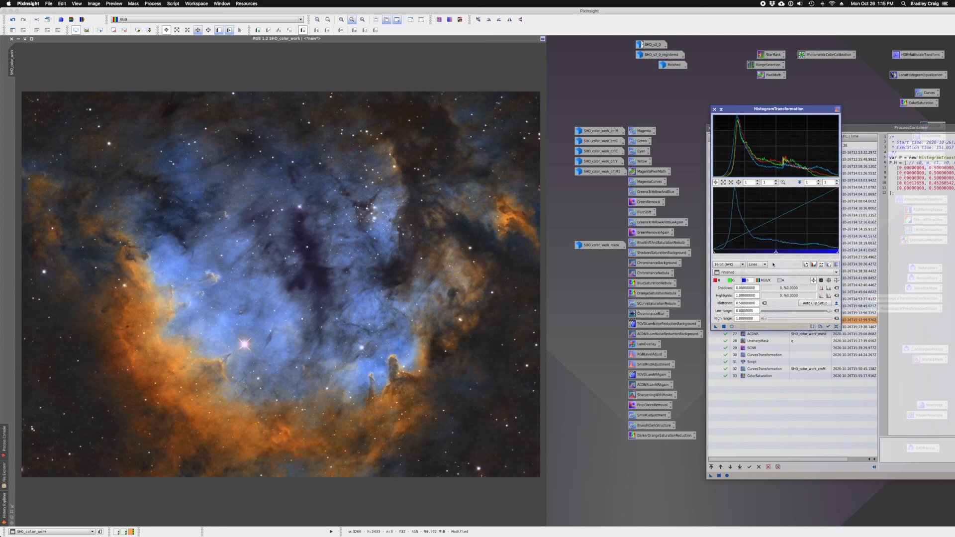
click(764, 281)
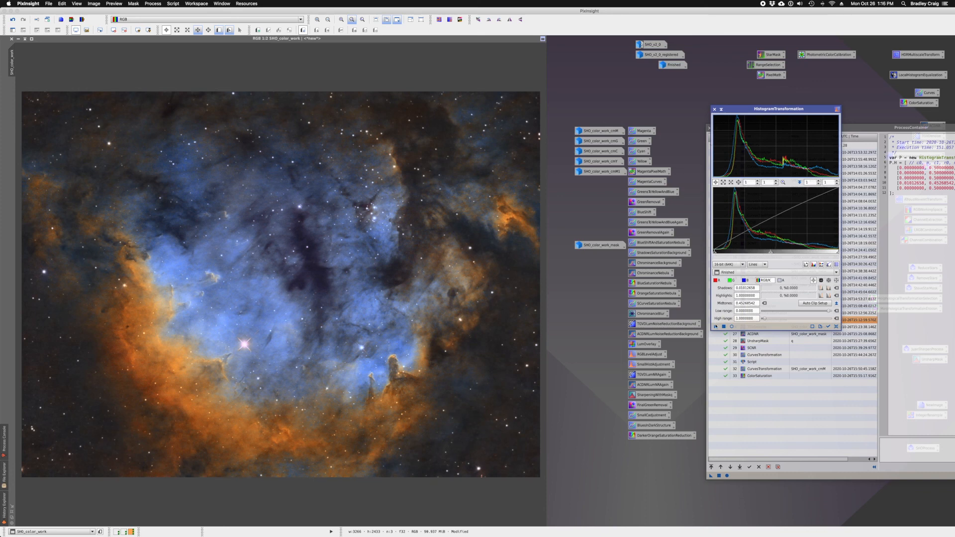
drag(489, 300, 490, 297)
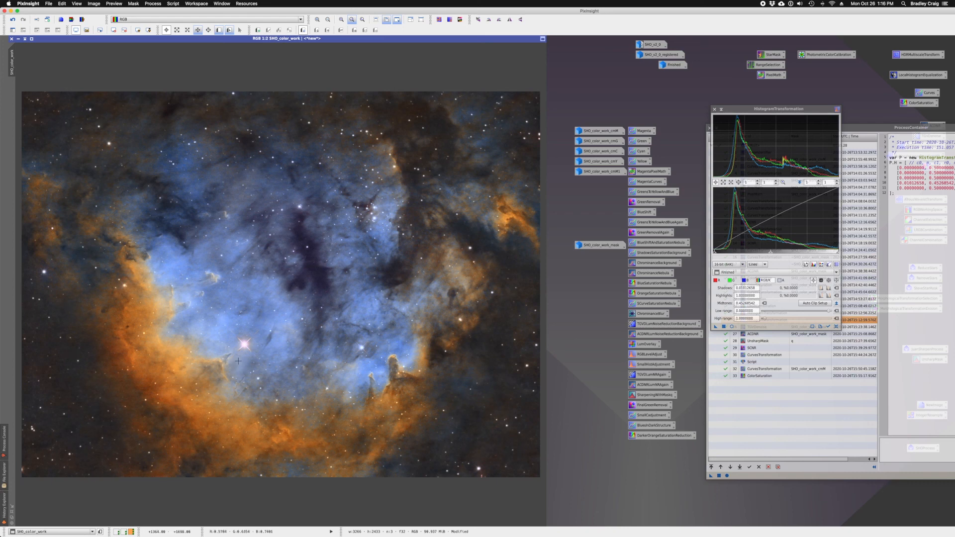
click(715, 109)
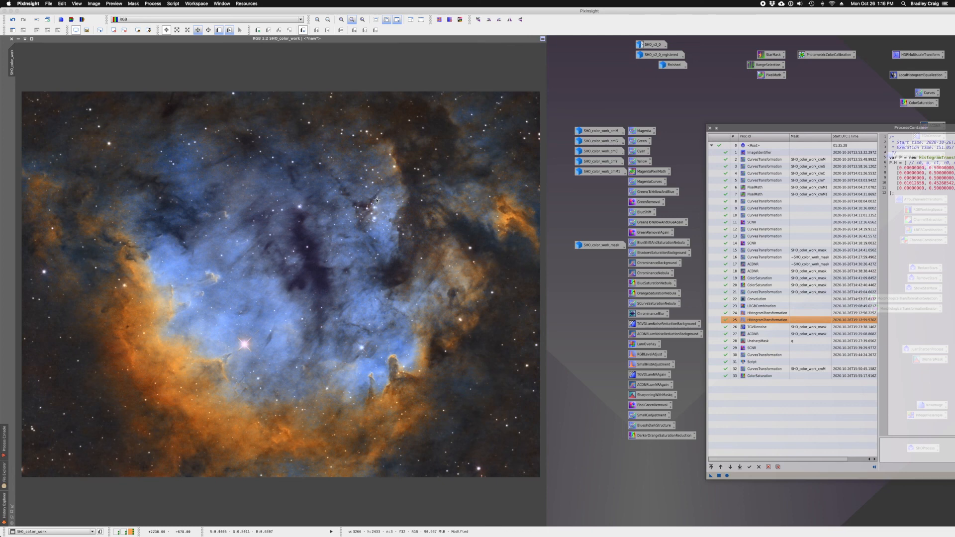
Step: Examine noise and mottling in SHO_color_work up close: the upper-right nebula, the lower-left orange region and the dust pillars
click(177, 30)
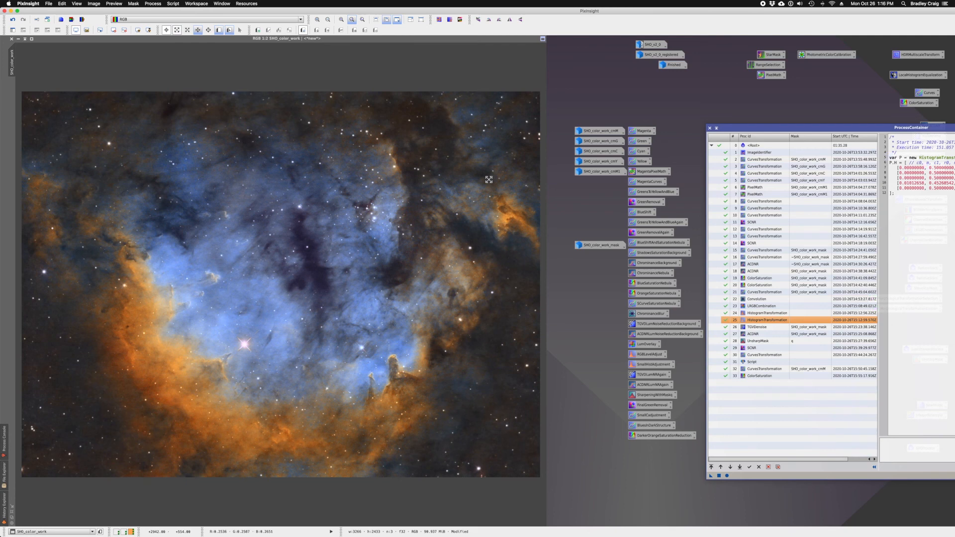
drag(438, 174, 514, 236)
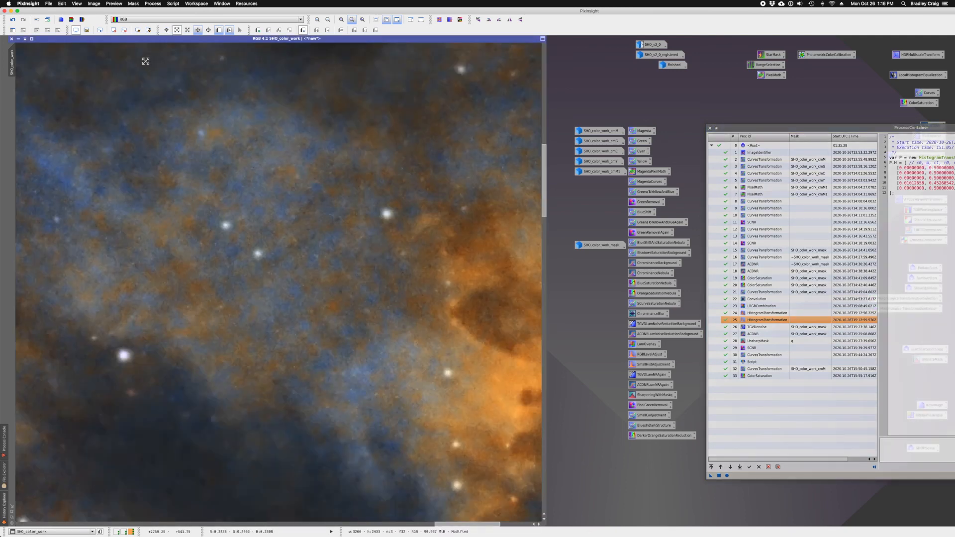
scroll(186, 182, up, 3)
scroll(196, 192, down, 1)
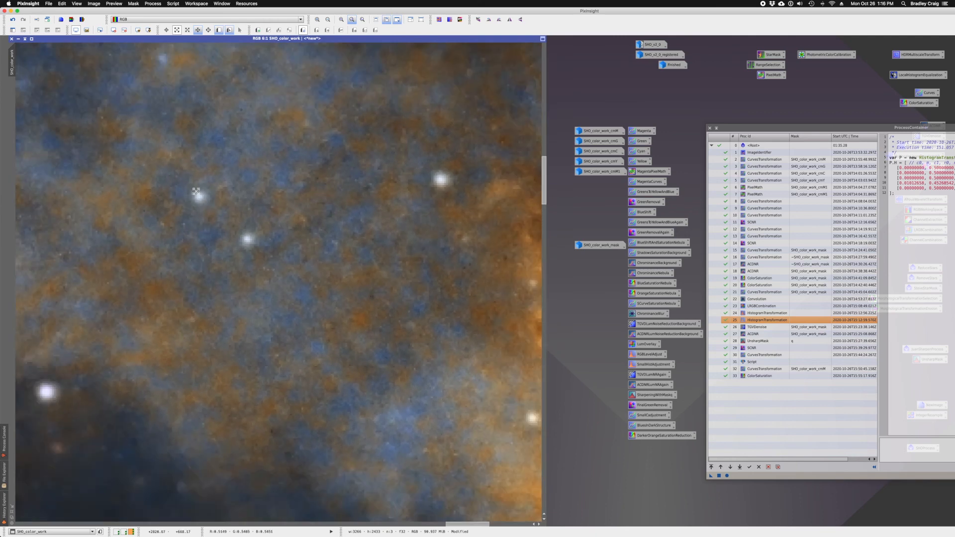
scroll(196, 192, down, 4)
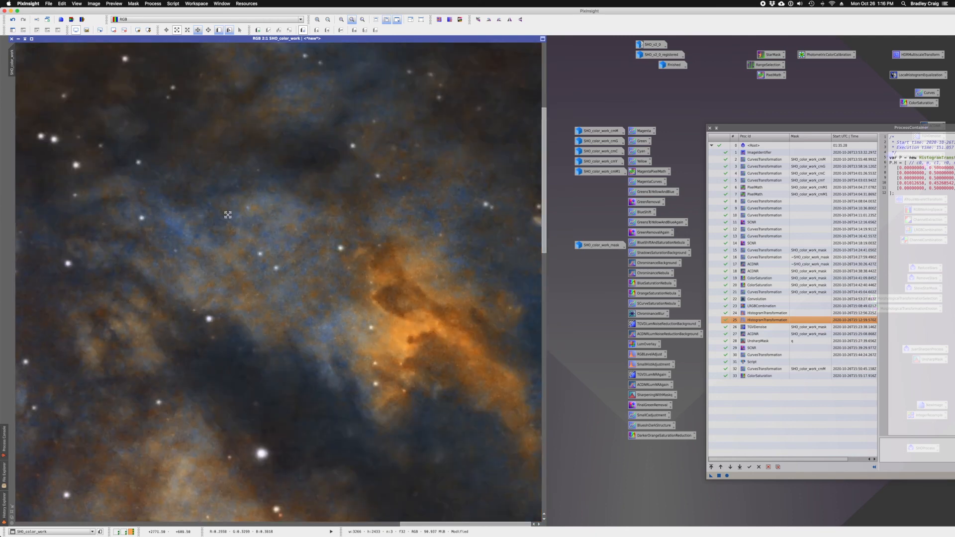
scroll(228, 214, down, 3)
drag(78, 319, 178, 398)
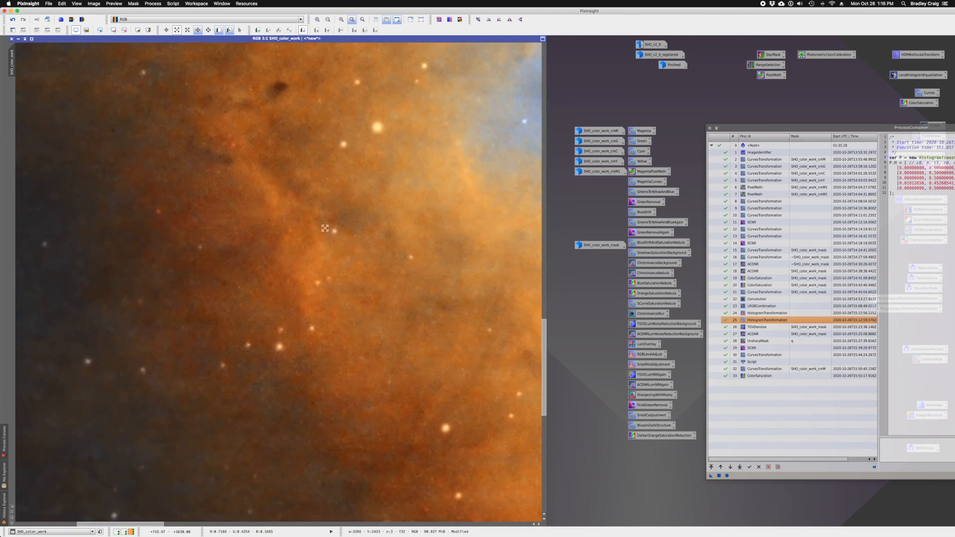
scroll(305, 247, down, 4)
scroll(307, 248, up, 1)
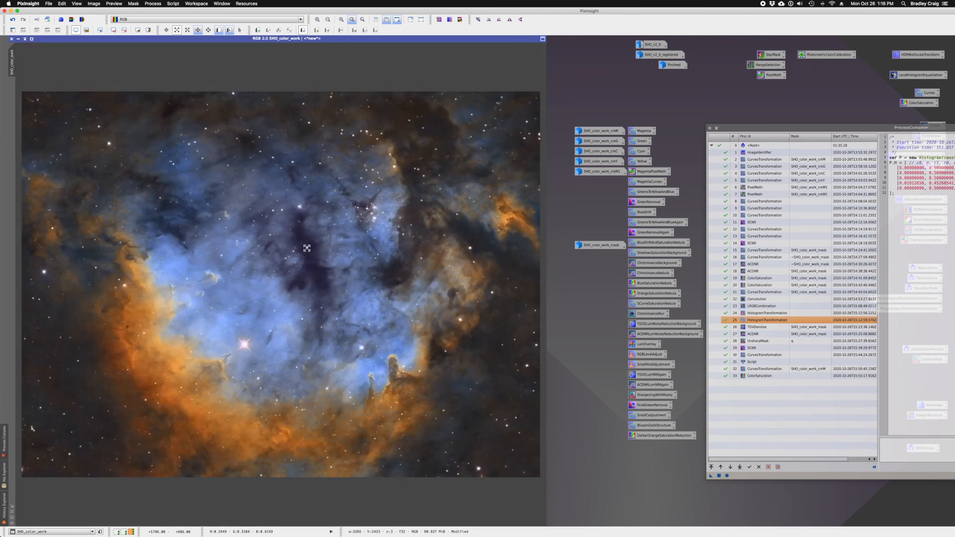
drag(358, 343, 438, 407)
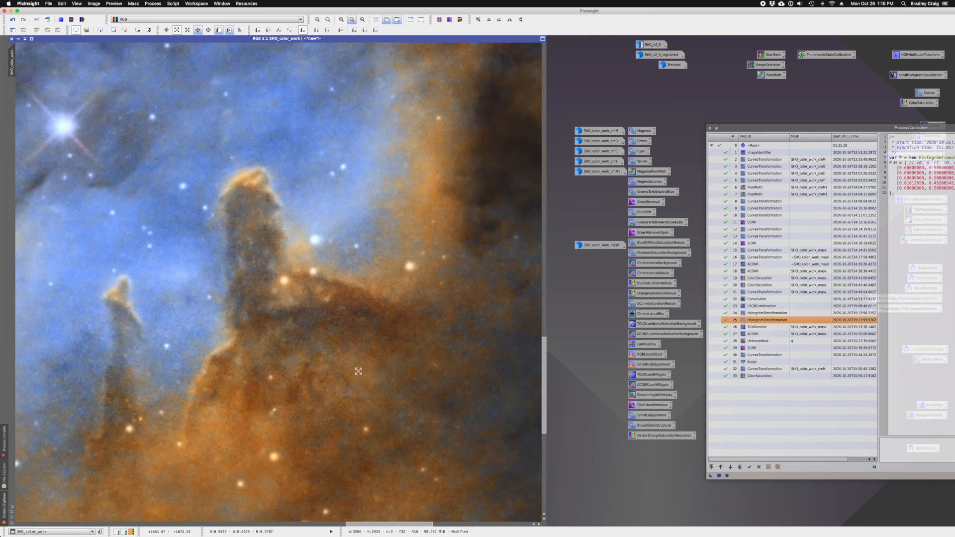
key(minus)
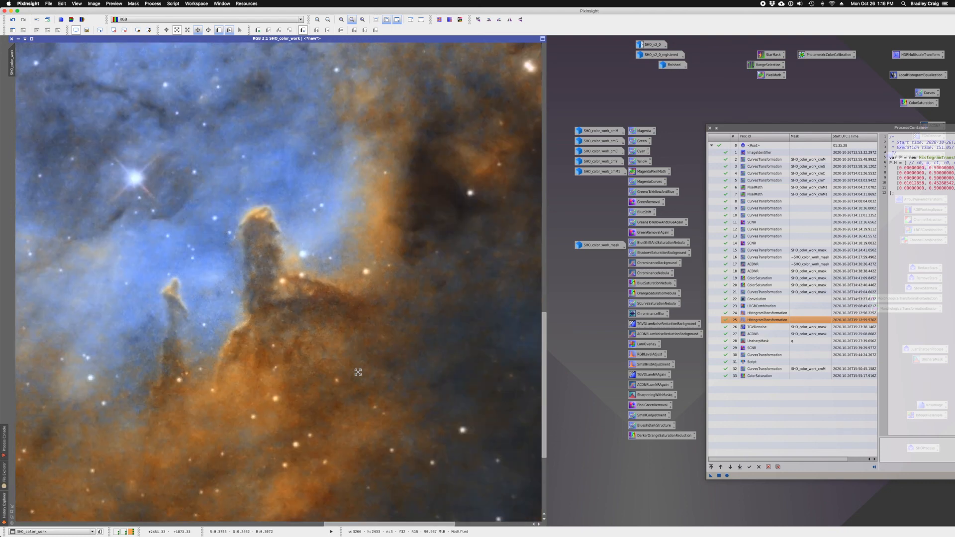
scroll(358, 372, down, 2)
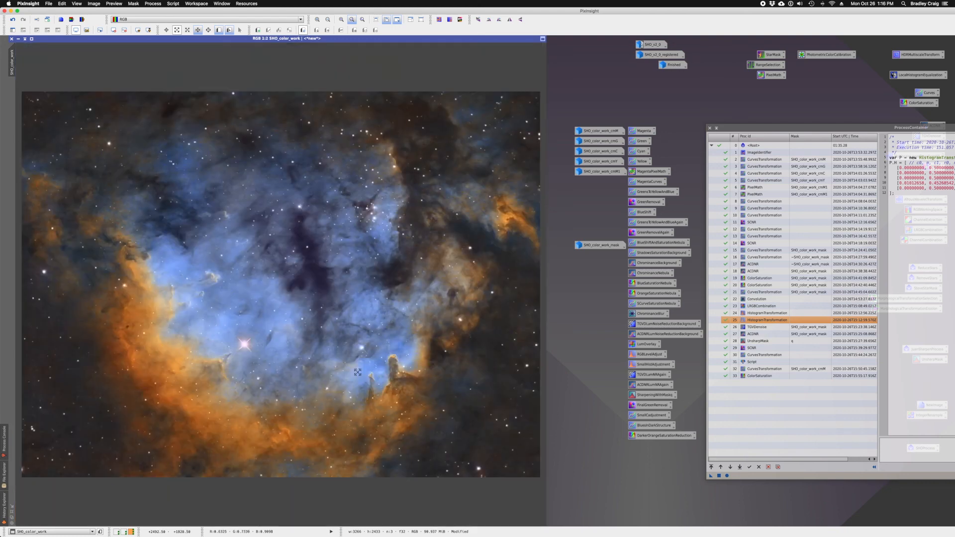
scroll(358, 373, up, 1)
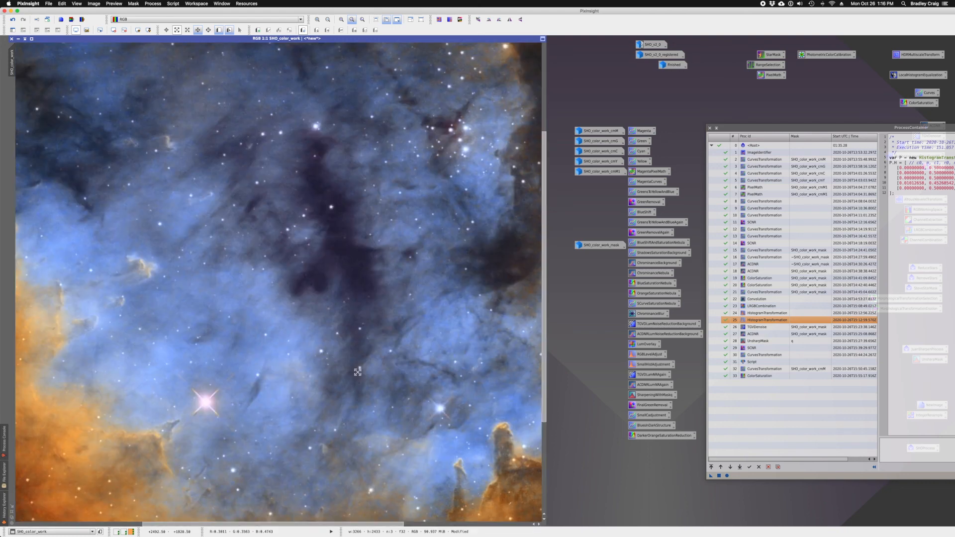
scroll(358, 372, down, 1)
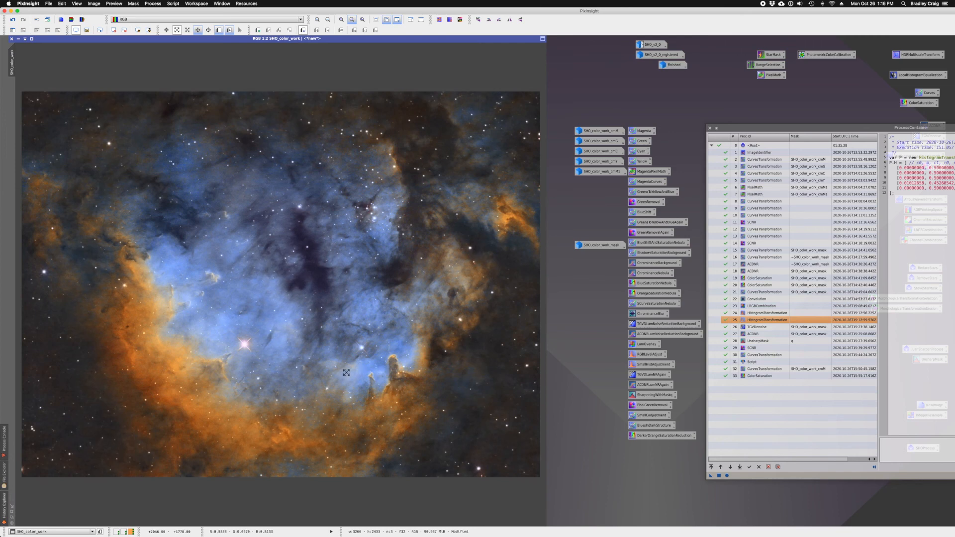
Step: Select history entry 26's TGVDenoise and inspect the dark lower-right background of SHO_color_work up close
click(757, 328)
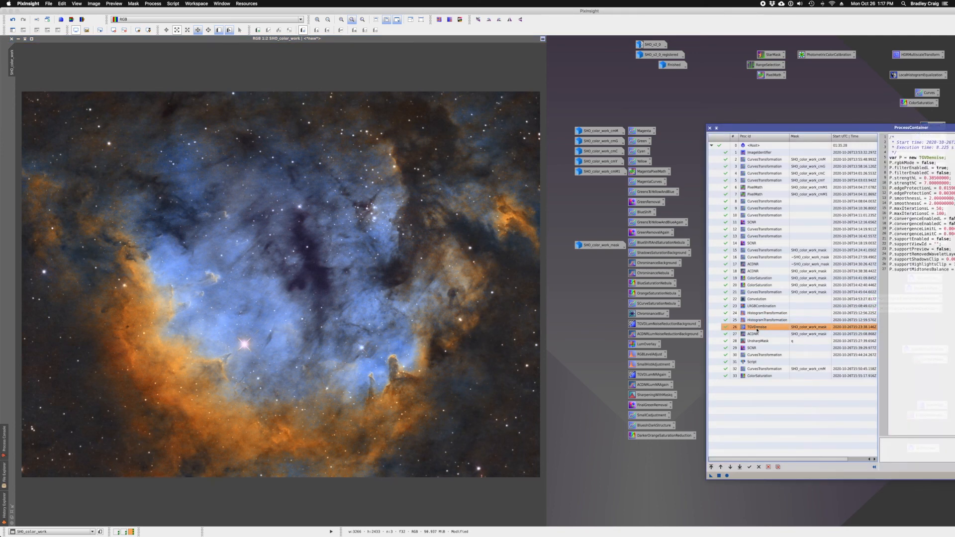
drag(473, 381, 538, 468)
scroll(386, 381, down, 1)
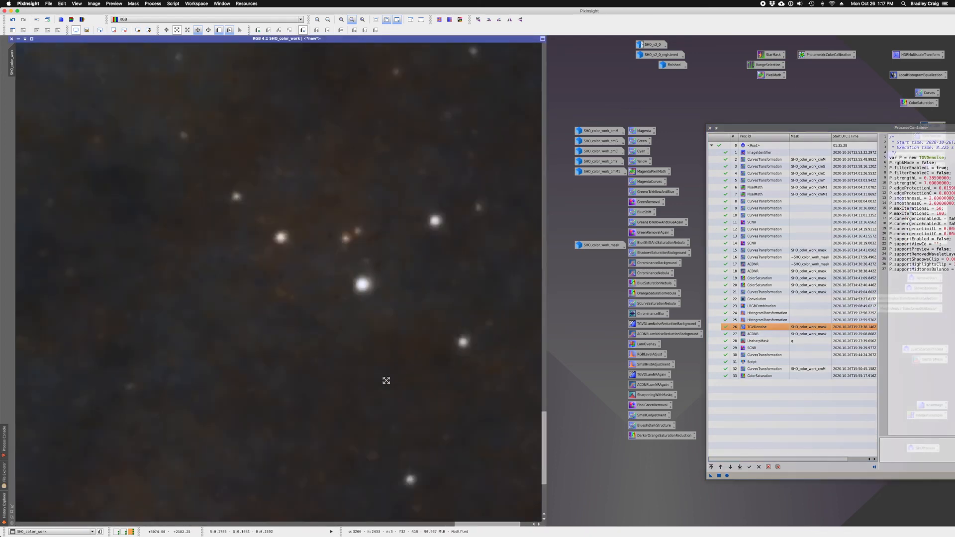
scroll(387, 381, up, 3)
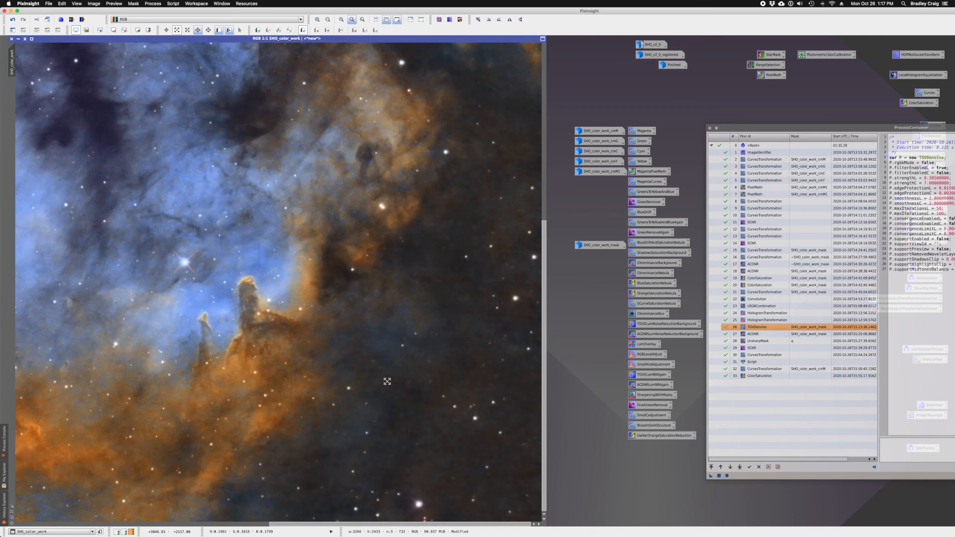
scroll(387, 381, up, 1)
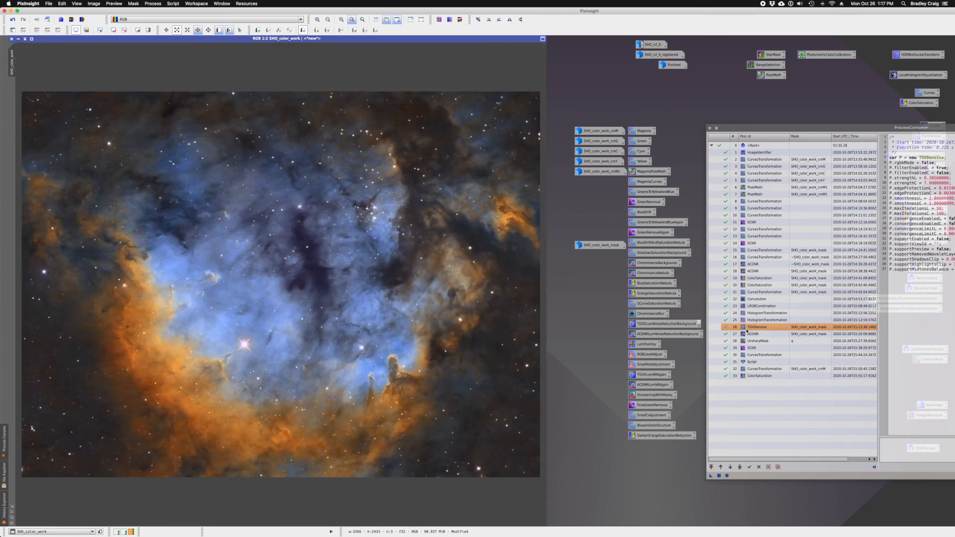
Step: Open SHO_color_work_mask, apply it as a mask to SHO_color_work, iconize it, and check the mask overlay
mouse_move(601, 246)
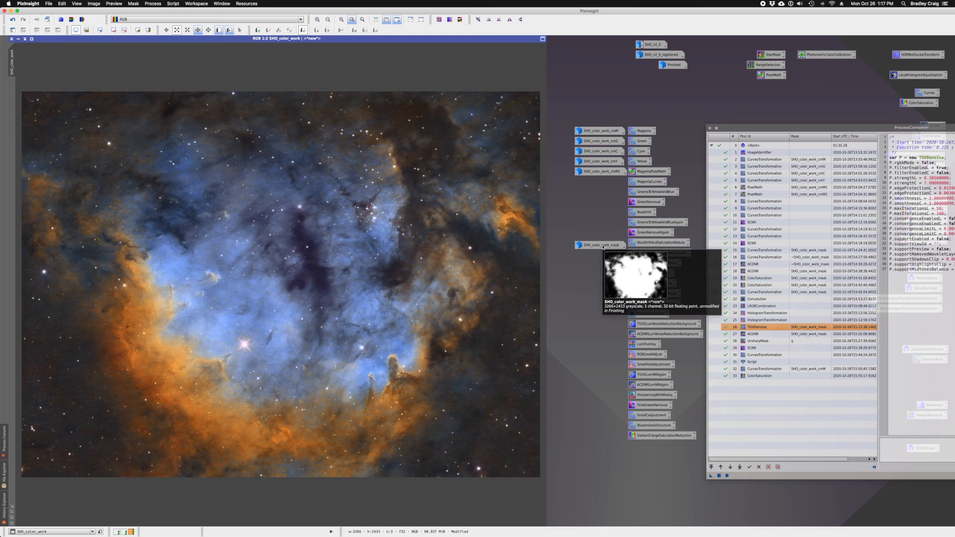
double_click(601, 246)
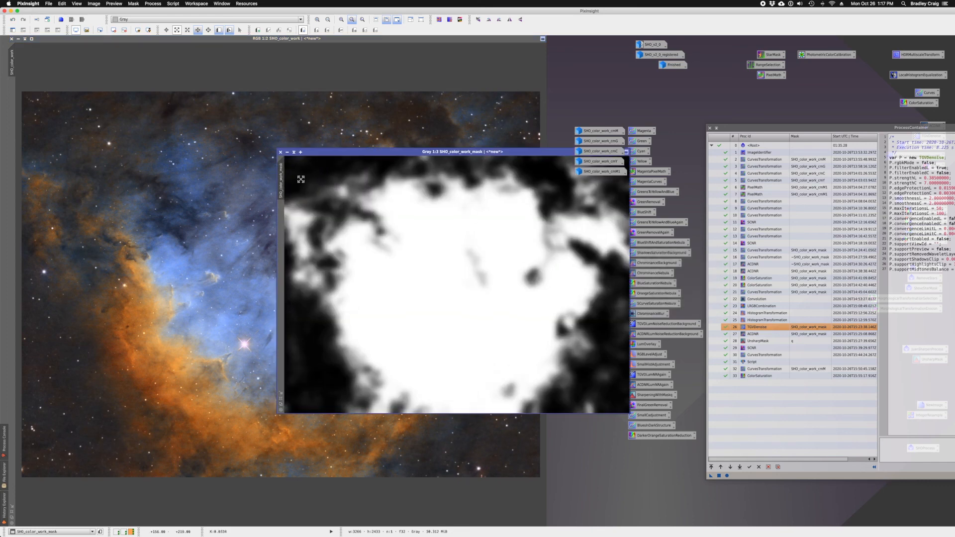
drag(286, 185, 15, 128)
click(287, 152)
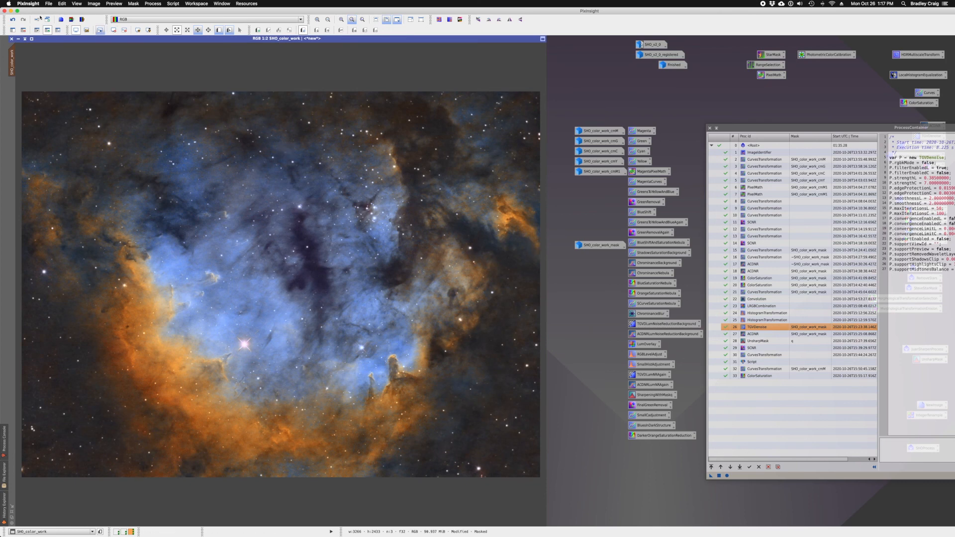
click(59, 31)
click(59, 30)
Step: Open history entry 26's TGVDenoise and review its lightness edge protection
double_click(766, 328)
drag(646, 108, 552, 280)
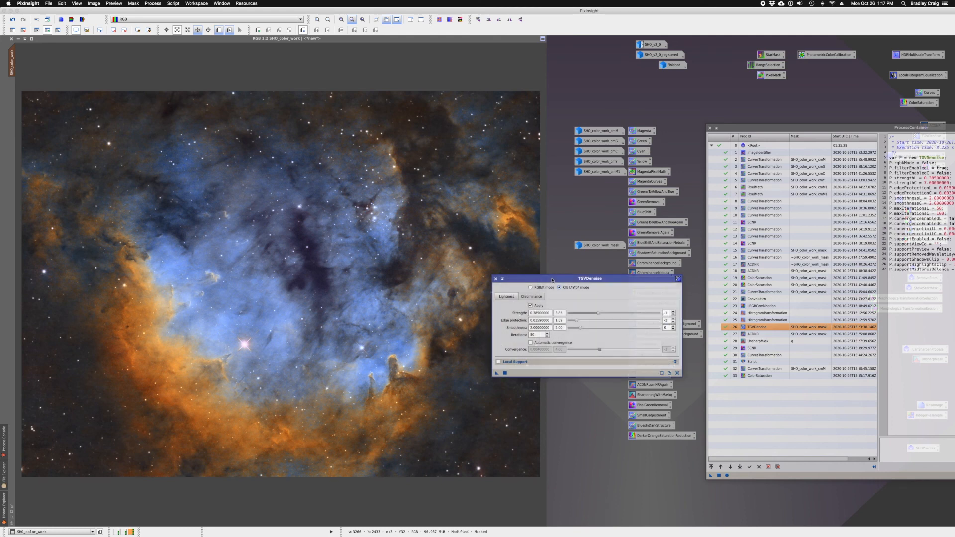
double_click(559, 320)
drag(568, 282, 638, 338)
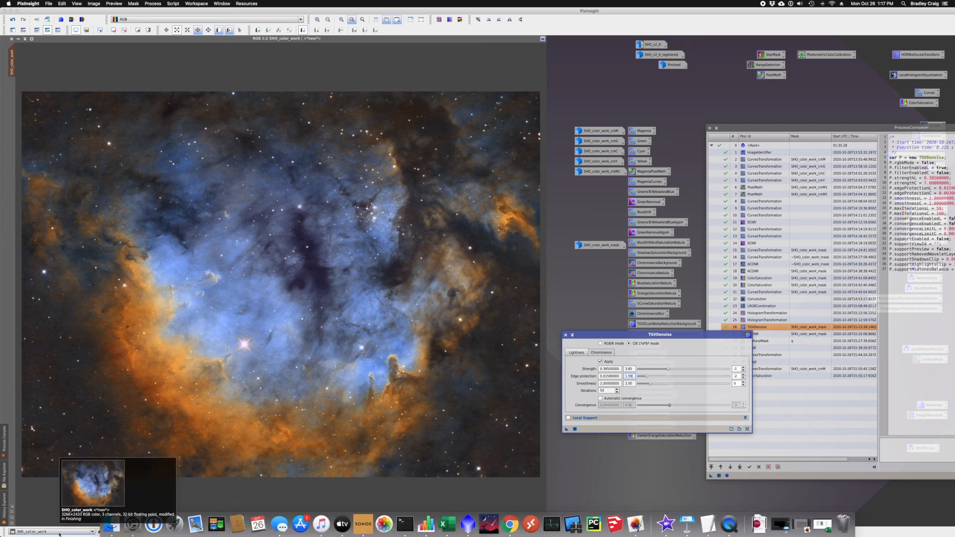
Step: Display the L_finished view's processing history and examine its earlier noise reduction entries and their masks
click(4, 514)
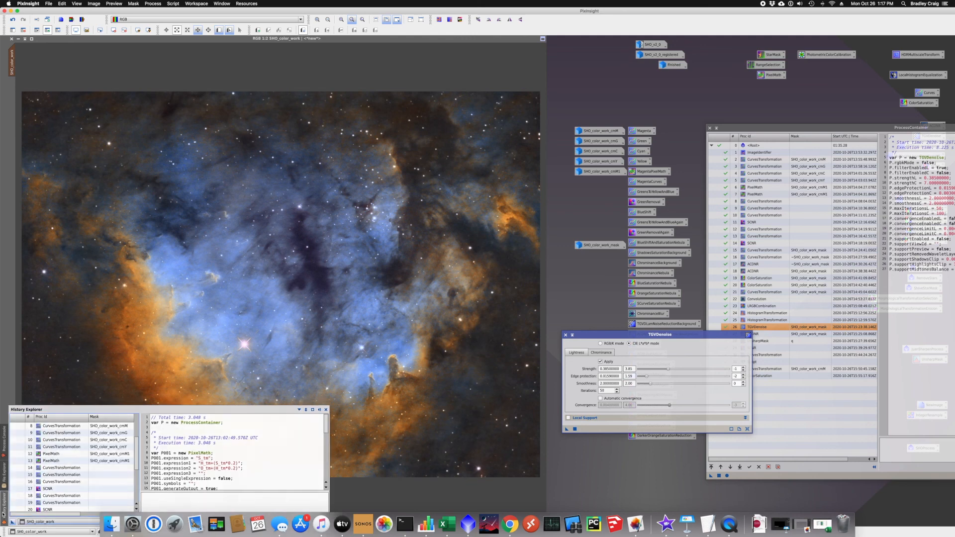
click(44, 522)
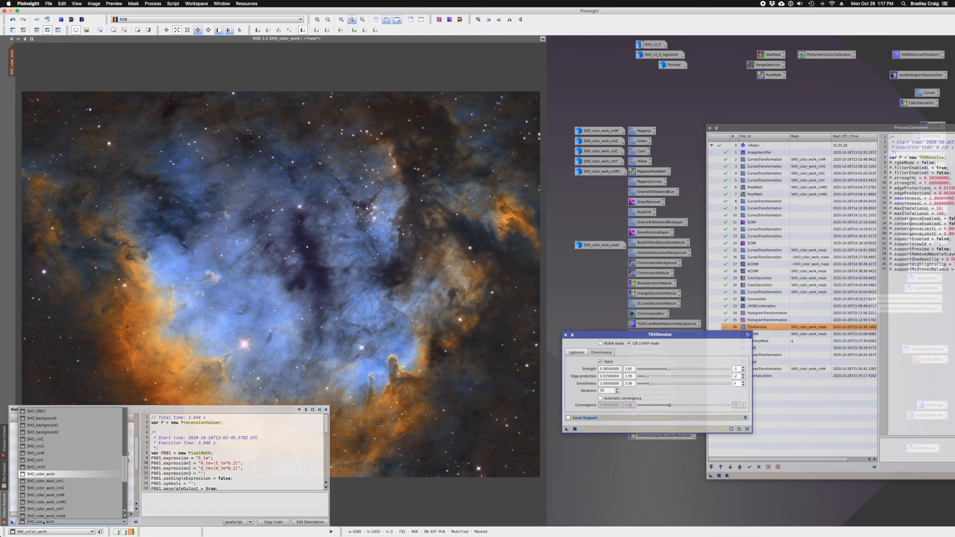
scroll(50, 475, up, 2)
scroll(50, 475, up, 3)
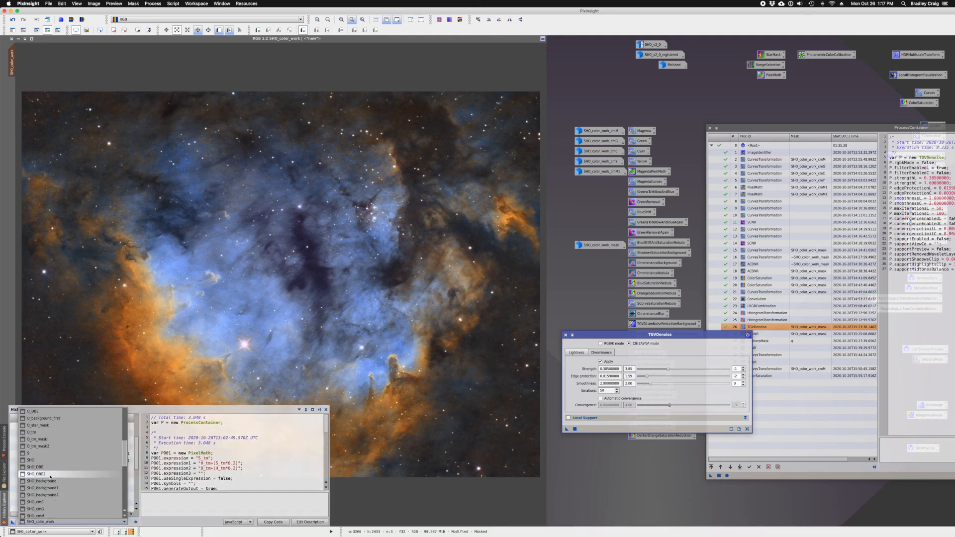
scroll(50, 477, up, 4)
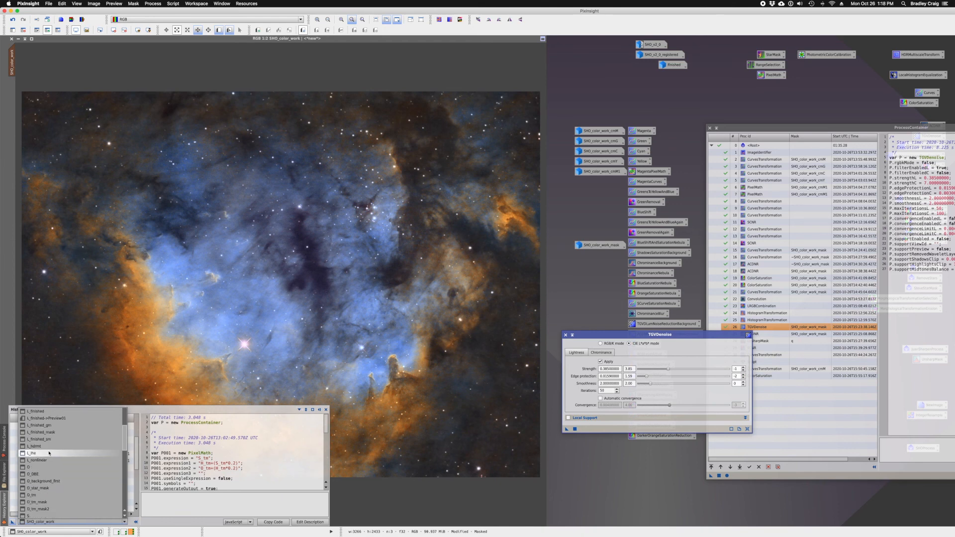
click(46, 412)
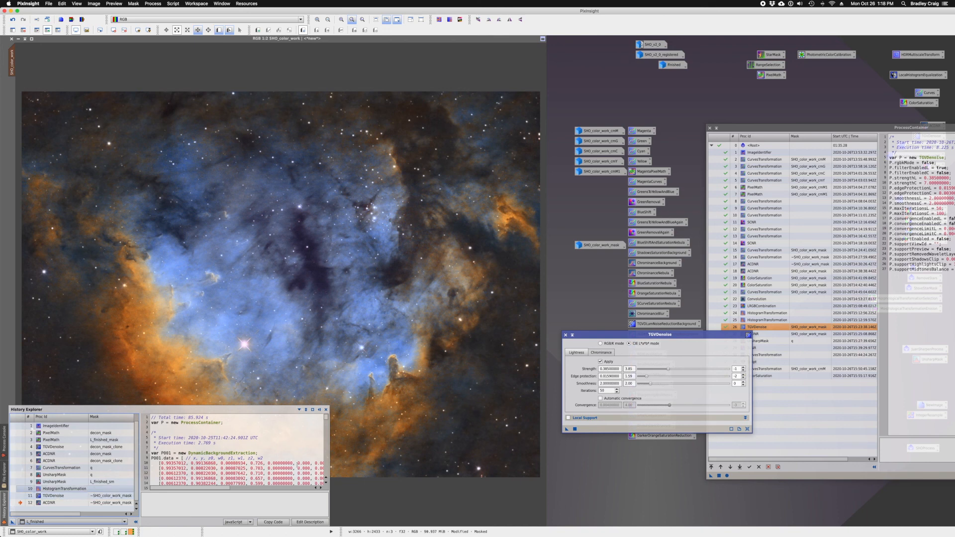
drag(688, 389, 791, 436)
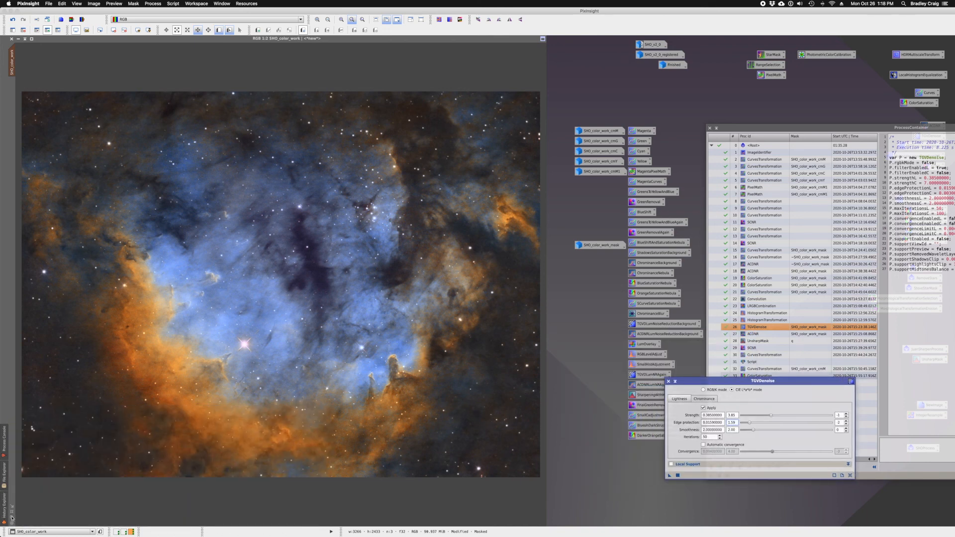
mouse_move(5, 512)
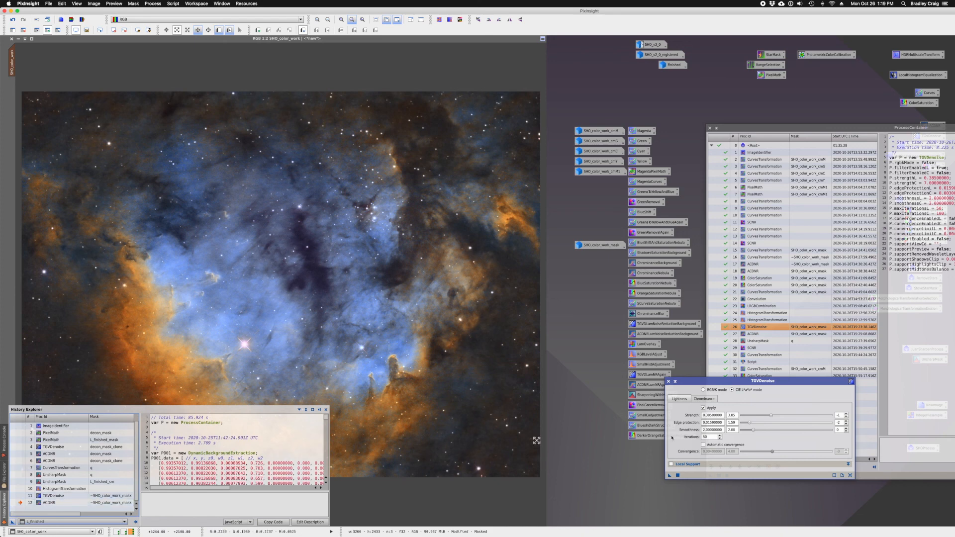
Step: Apply the saved TGVDenoise to the masked SHO_color_work in CIE L*a*b* mode with lightness edge protection 0.0159 and 50 iterations
drag(736, 422, 728, 423)
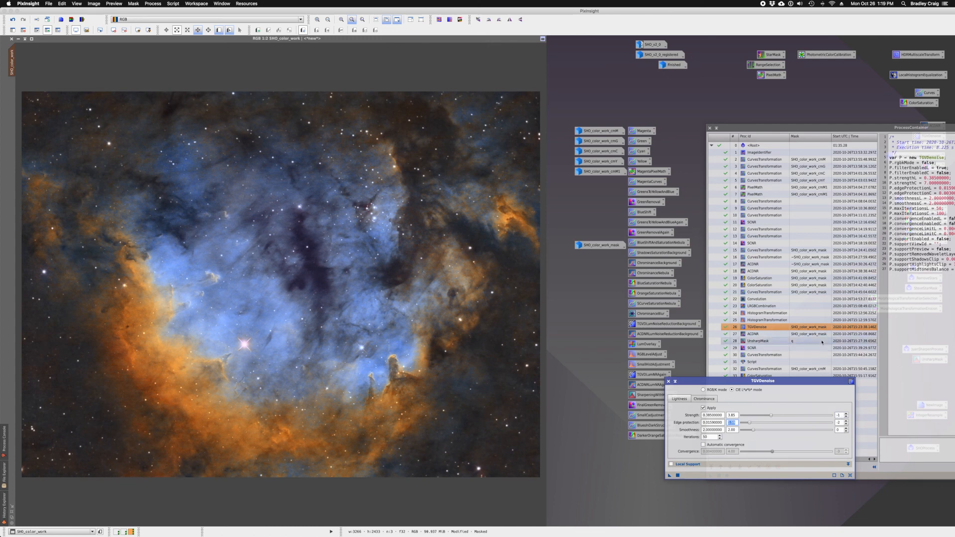
drag(670, 477, 669, 477)
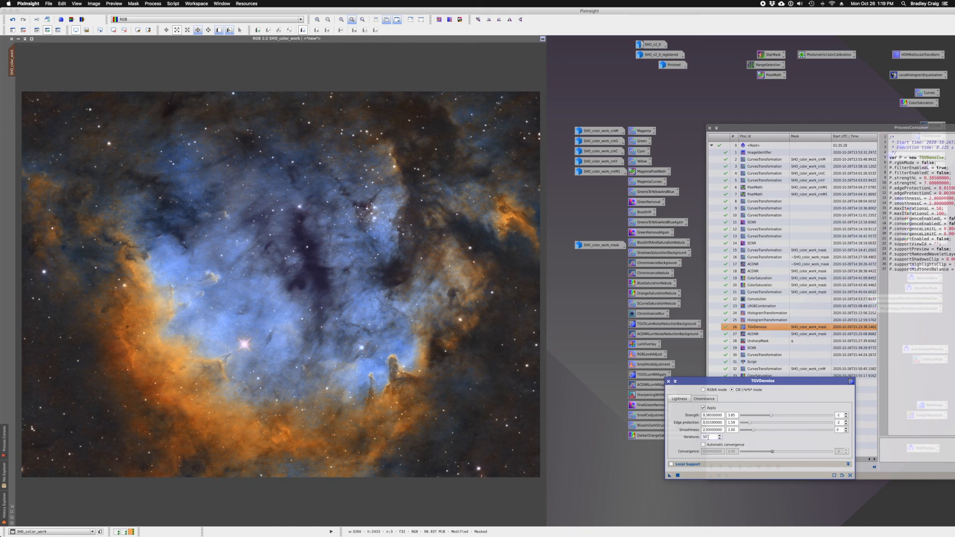
double_click(755, 328)
drag(669, 476, 413, 372)
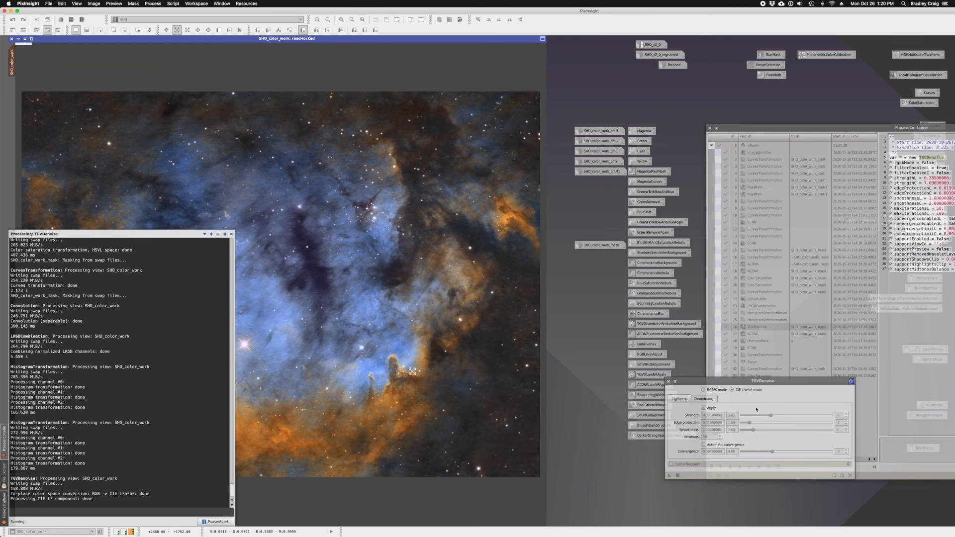
click(704, 398)
click(680, 399)
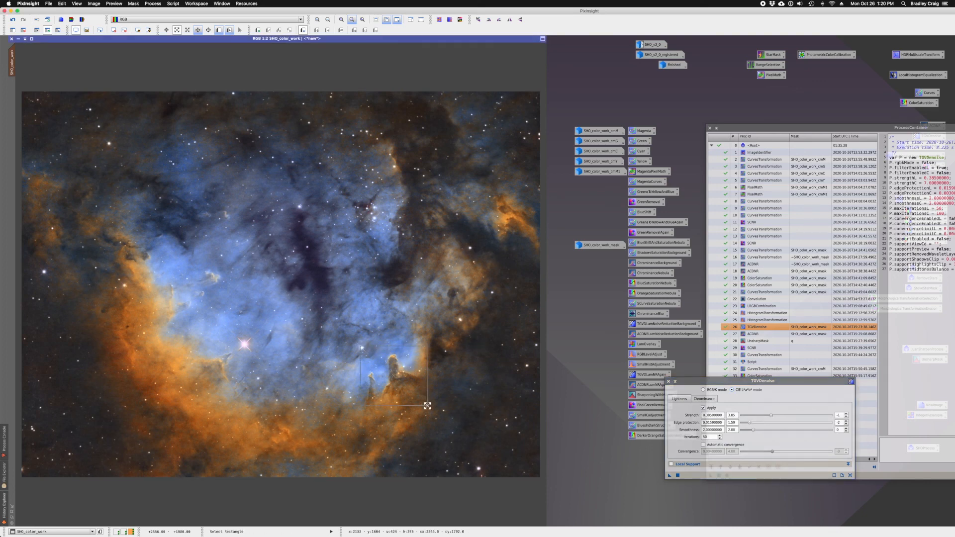
Step: Compare the dust pillars with the denoising undone and redone, check the mask overlay, and close TGVDenoise
scroll(427, 404, up, 4)
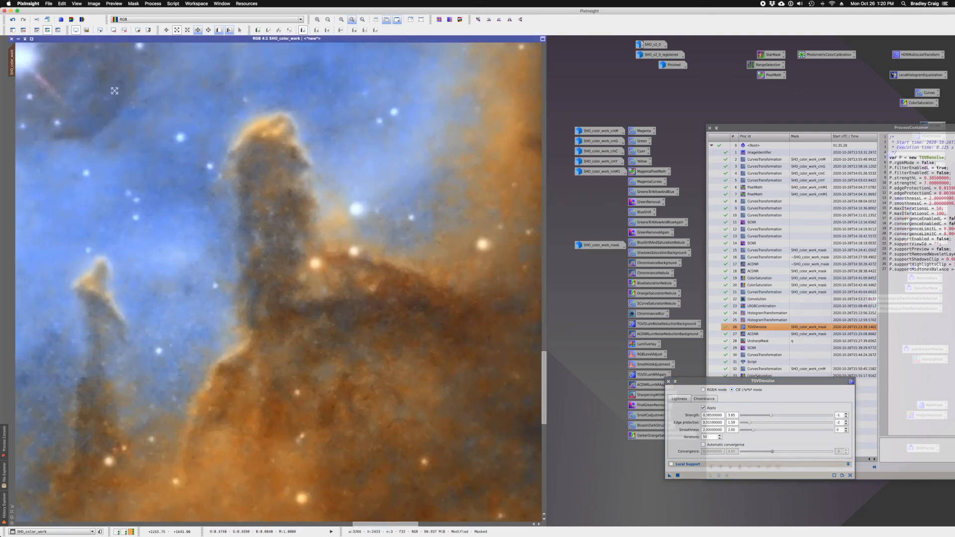
click(13, 21)
click(22, 21)
click(15, 20)
click(22, 20)
click(57, 31)
key(ctrl+z)
scroll(277, 207, down, 2)
scroll(276, 207, down, 2)
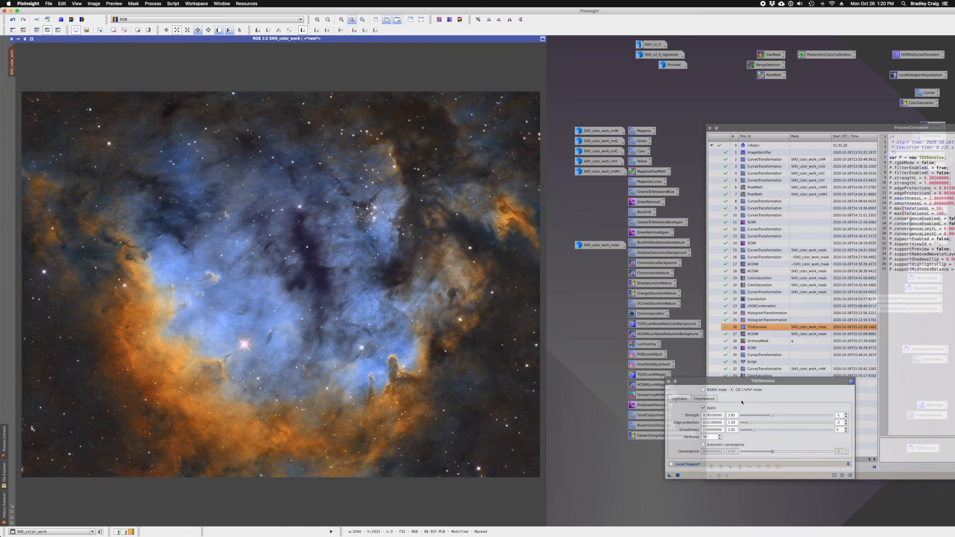
click(675, 382)
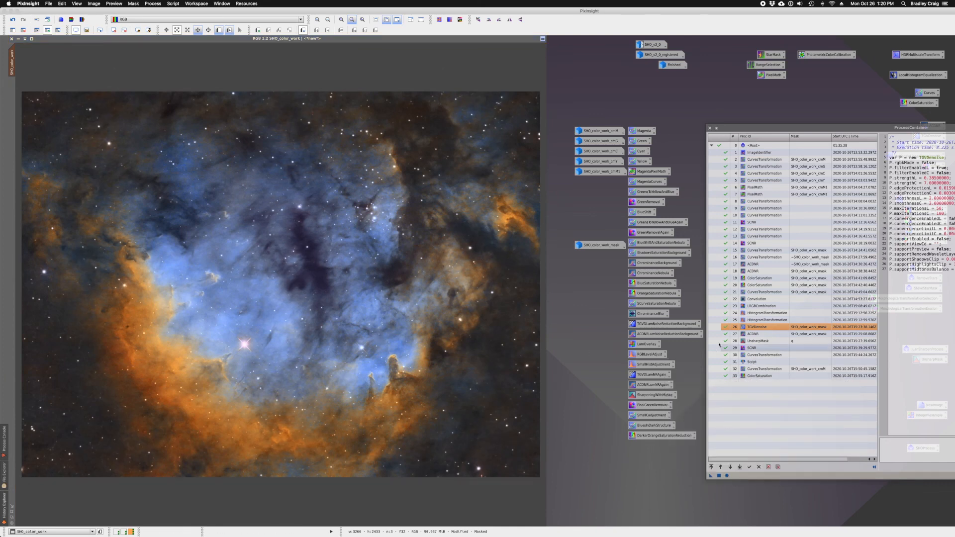
Step: Apply history entry 27's ACDNR to the masked SHO_color_work with lightness StdDev 1.5 and amount 0.44, and close ACDNR
drag(750, 334, 749, 336)
double_click(748, 335)
click(561, 270)
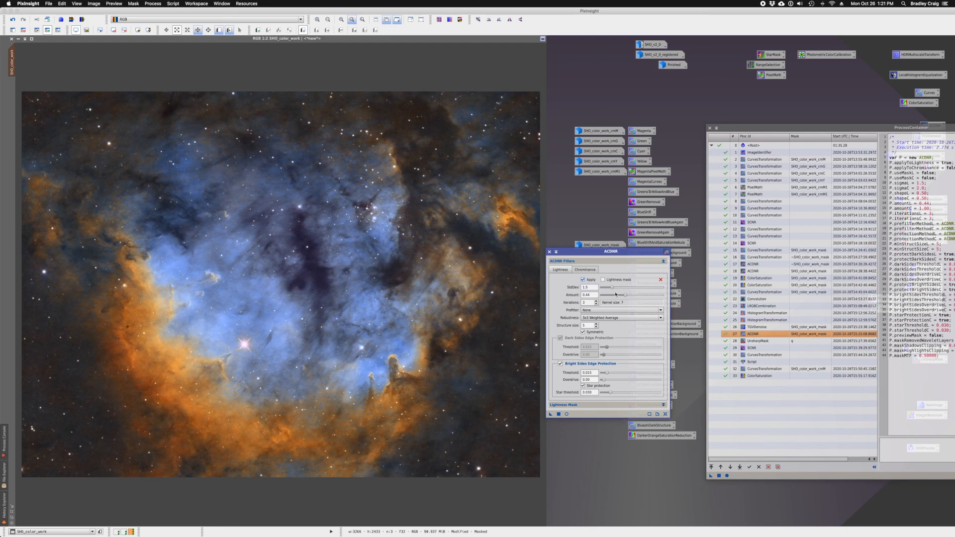
drag(551, 414, 364, 366)
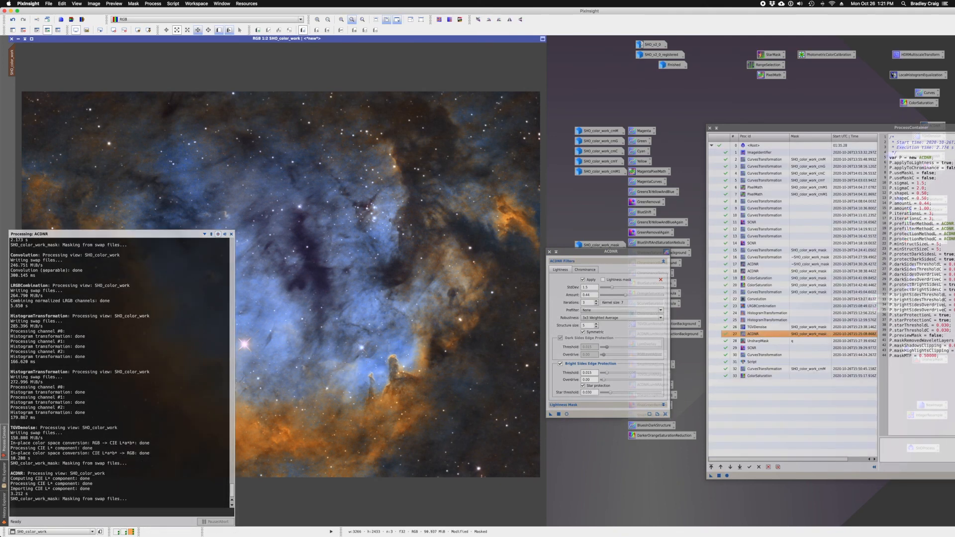
click(550, 253)
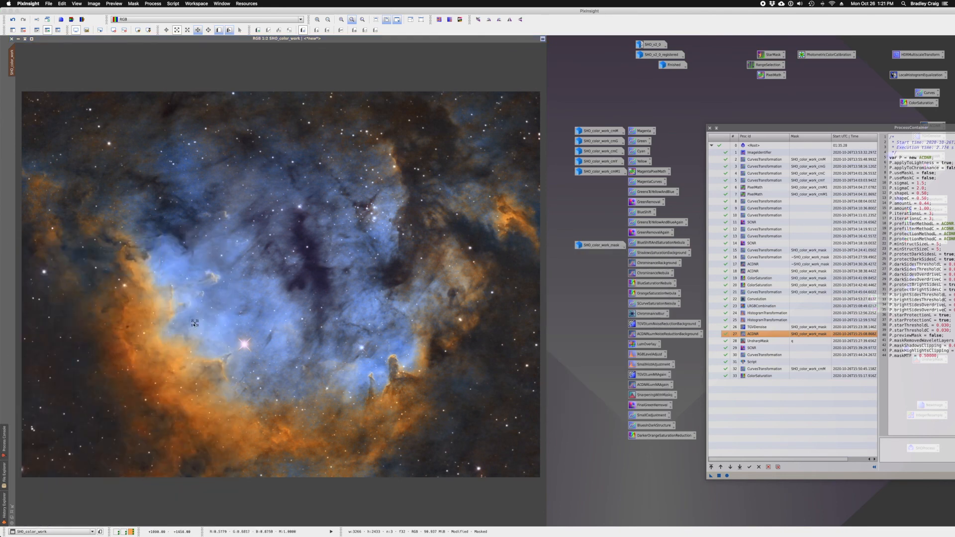
Step: Examine the dust structures near the bright star up close, comparing the image with the ACDNR noise reduction undone and redone
scroll(243, 392, up, 3)
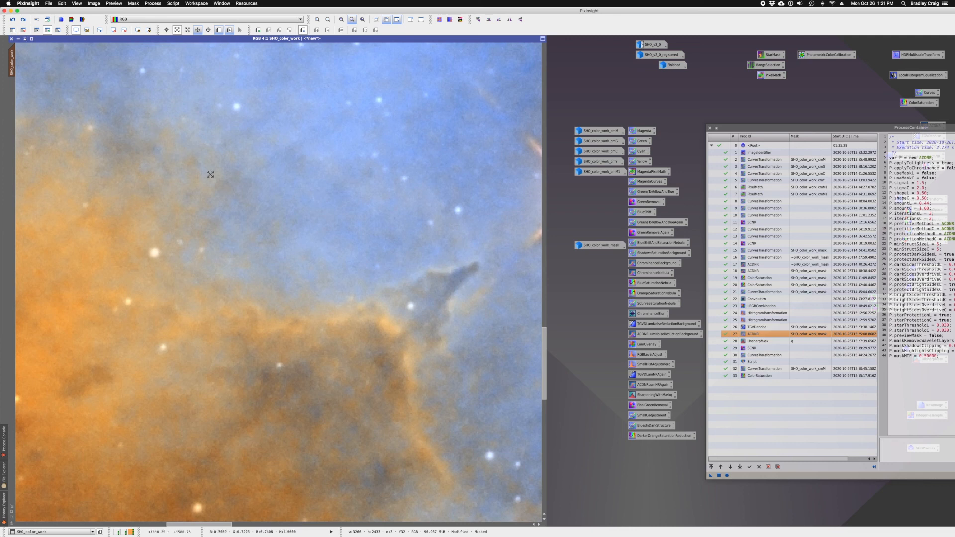
click(23, 20)
click(230, 176)
click(229, 175)
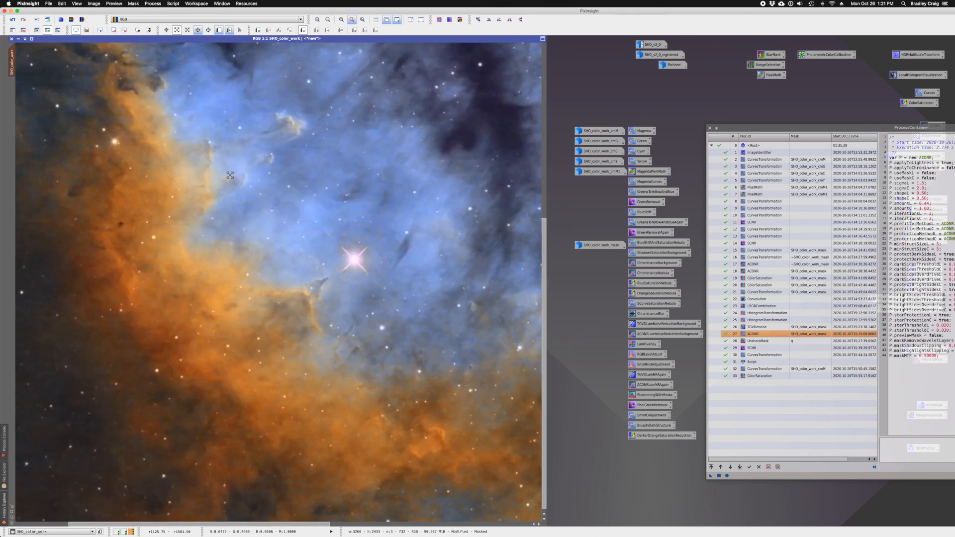
click(230, 176)
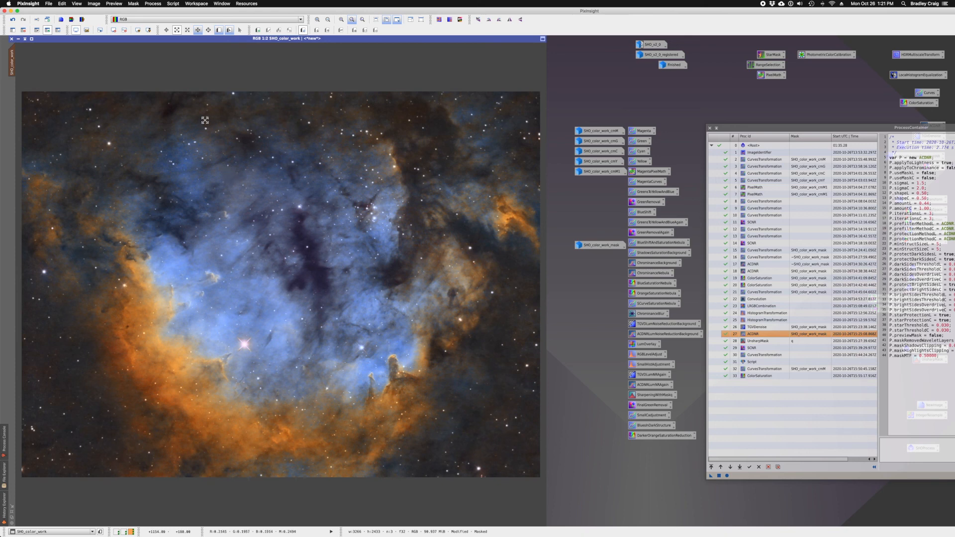
Step: Remove the current mask from SHO_color_work, assign the grayscale view q as its mask, and minimize q
click(24, 32)
click(40, 531)
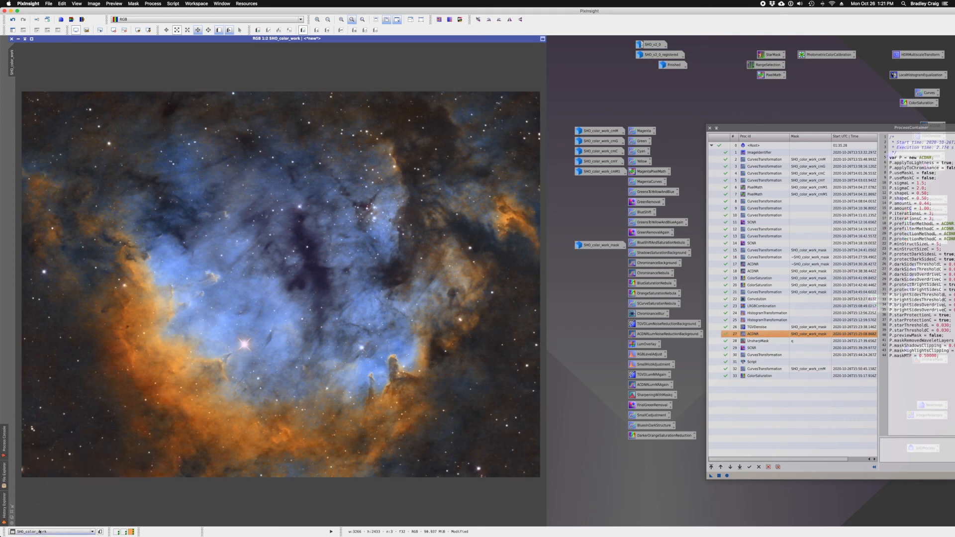
scroll(44, 468, up, 5)
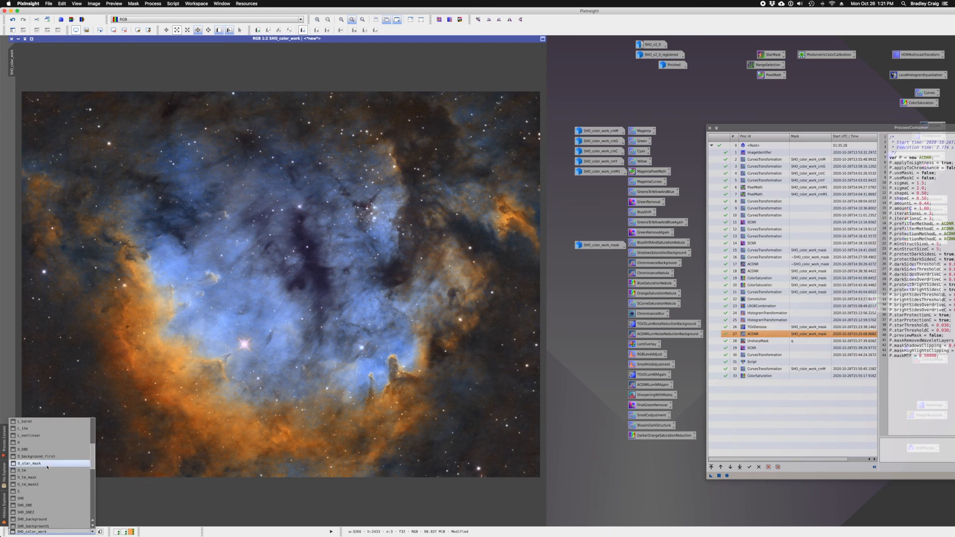
scroll(44, 484, up, 5)
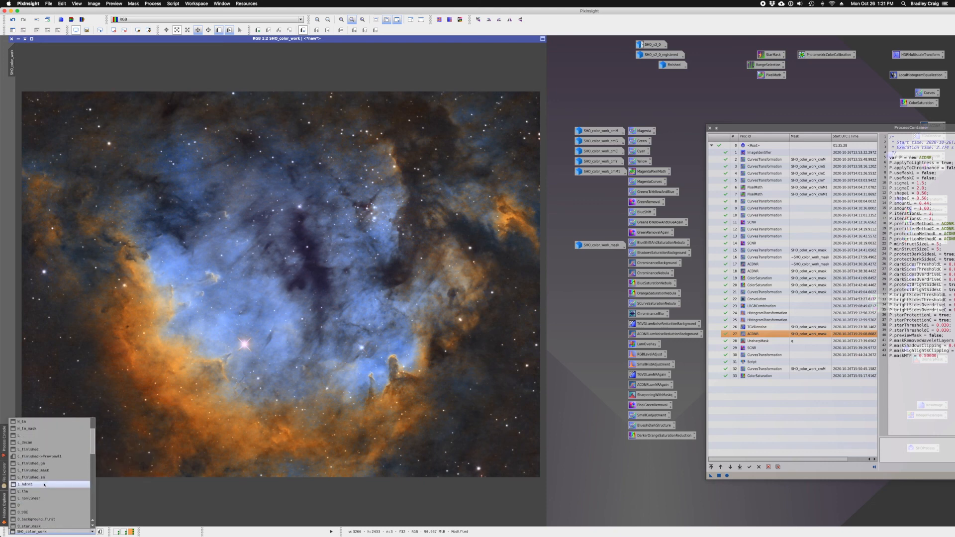
scroll(44, 484, down, 15)
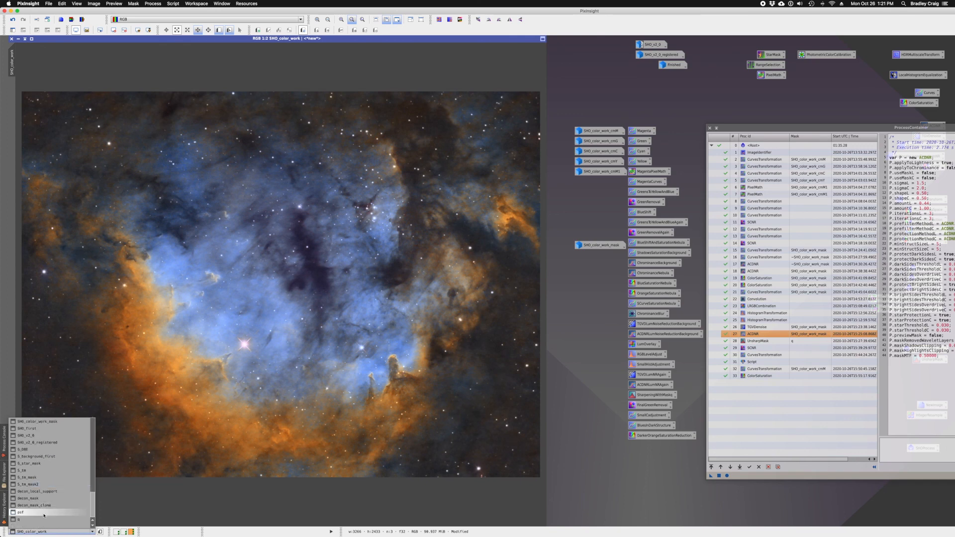
click(44, 519)
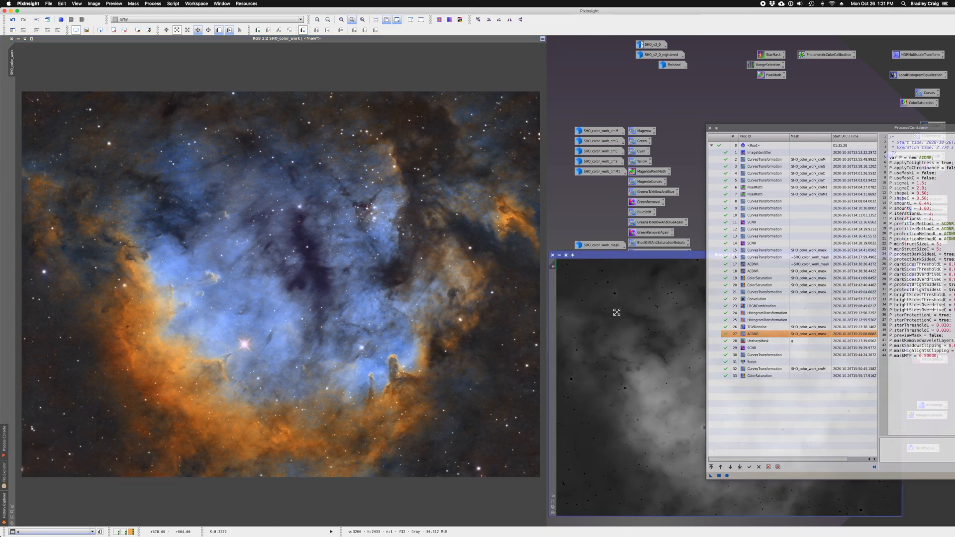
drag(666, 253, 430, 128)
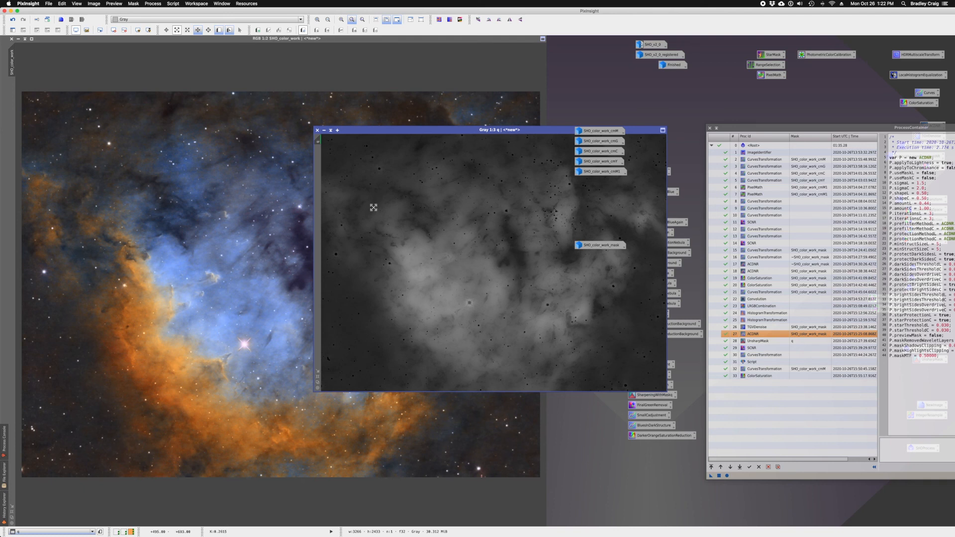
drag(318, 142, 11, 154)
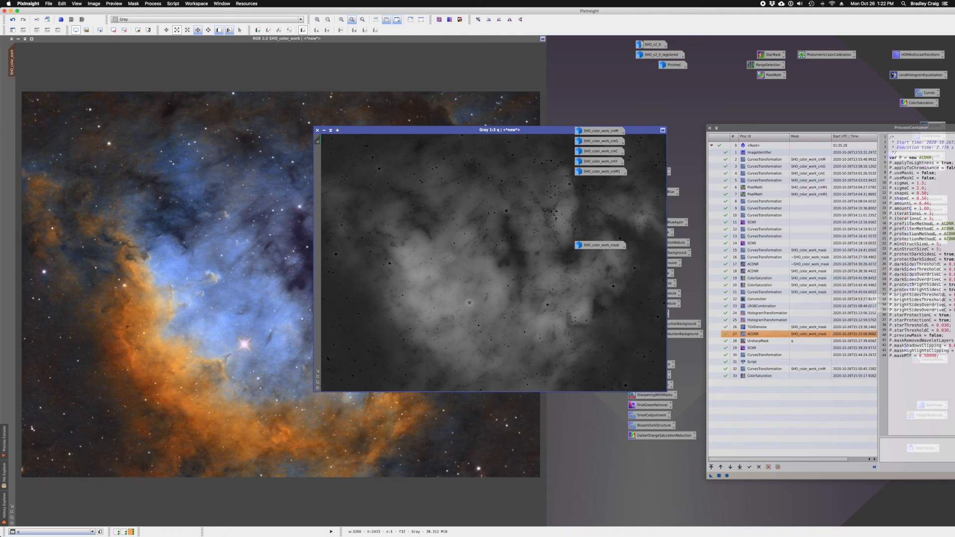
click(325, 130)
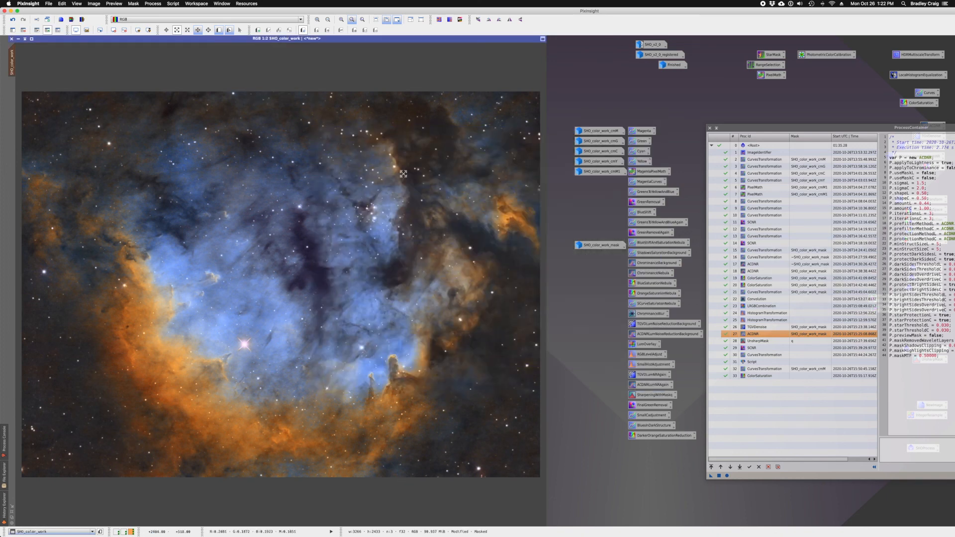
Step: Apply history entry 28's UnsharpMask to the masked SHO_color_work with StdDev 2.00, amount 0.50, lightness target and deringing 0.0100 dark, 0.0025 bright
drag(761, 341, 616, 271)
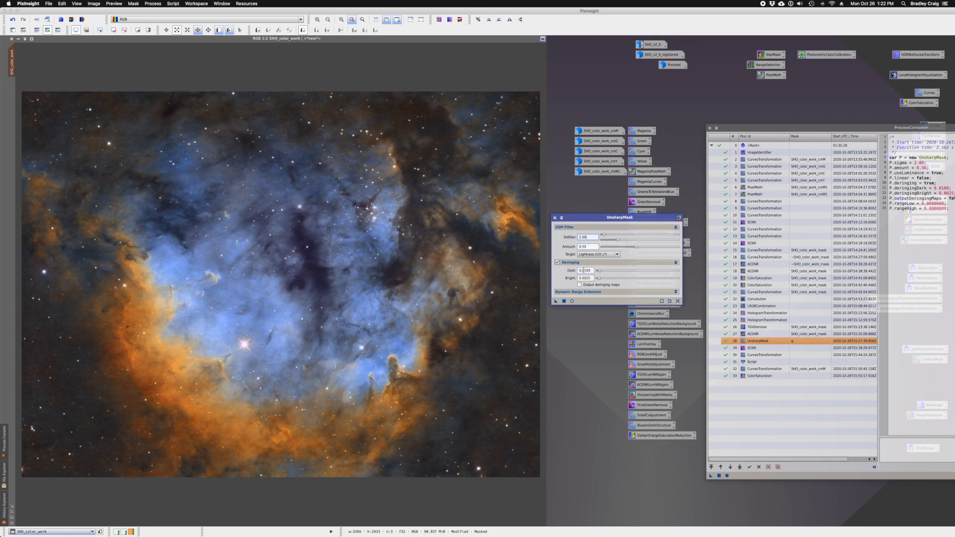
drag(557, 302, 262, 320)
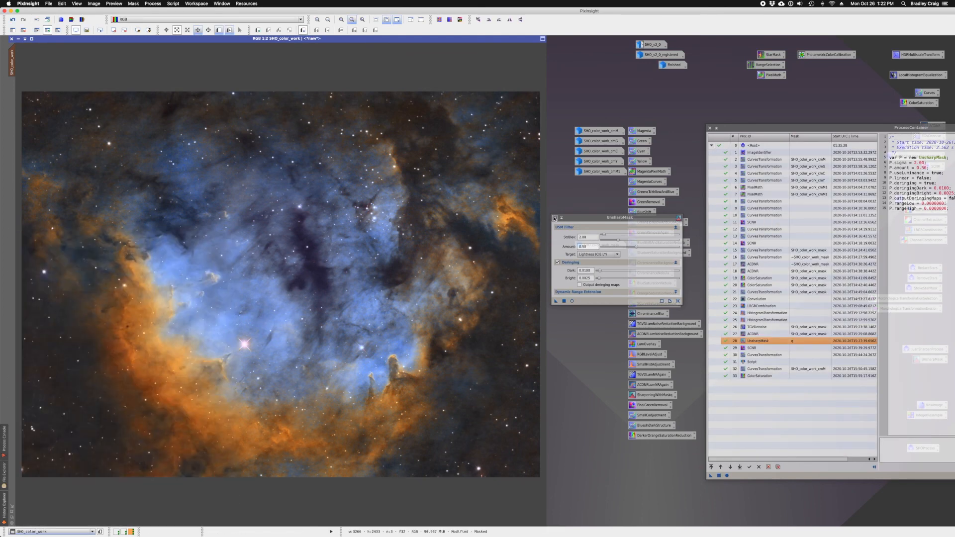
click(554, 218)
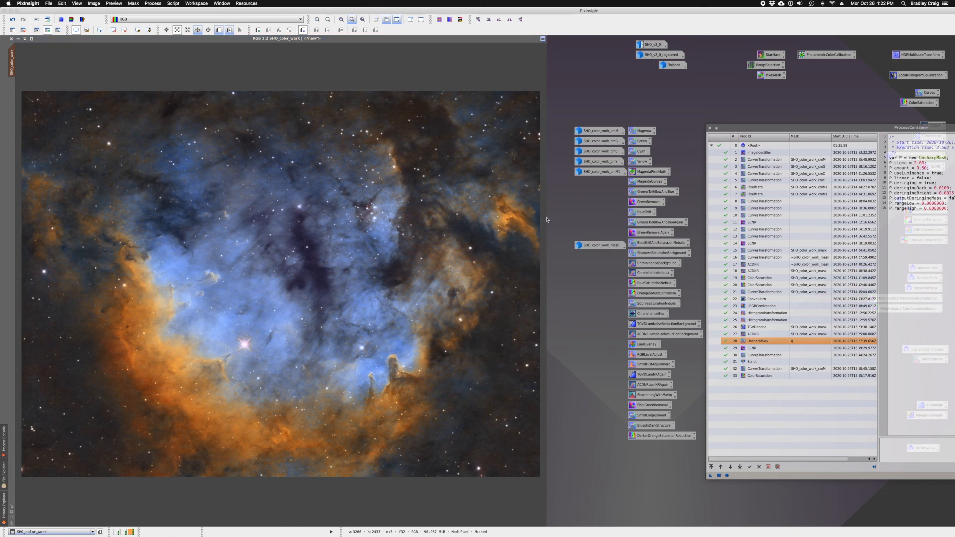
Step: Remove the mask from SHO_color_work and apply history entry 29's SCNR for green, using Average Neutral and amount 0.45
click(23, 31)
drag(753, 349, 756, 351)
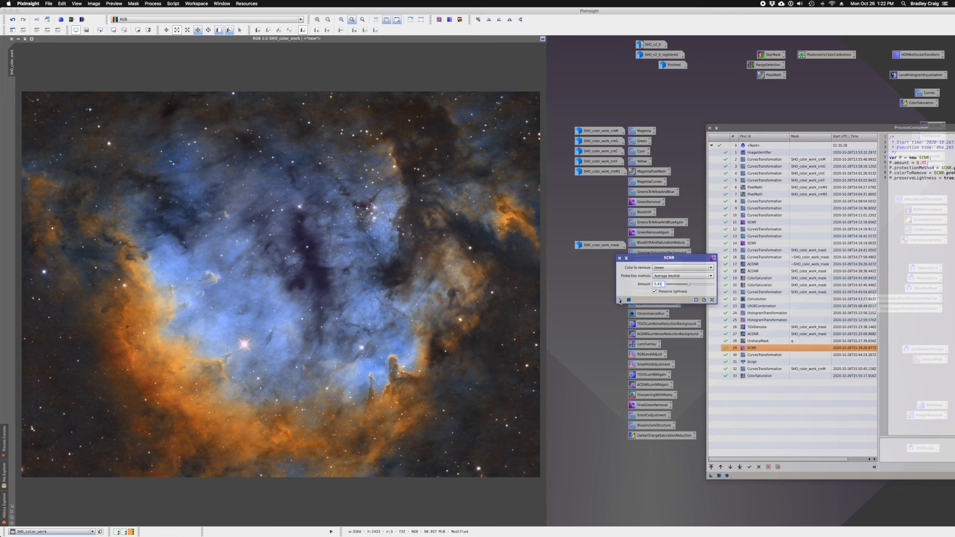
drag(620, 300, 258, 332)
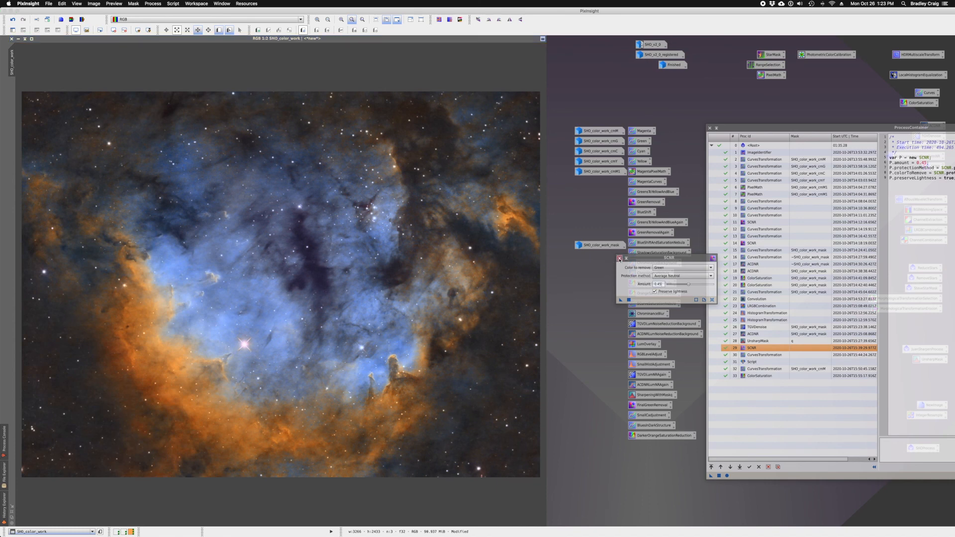
click(620, 258)
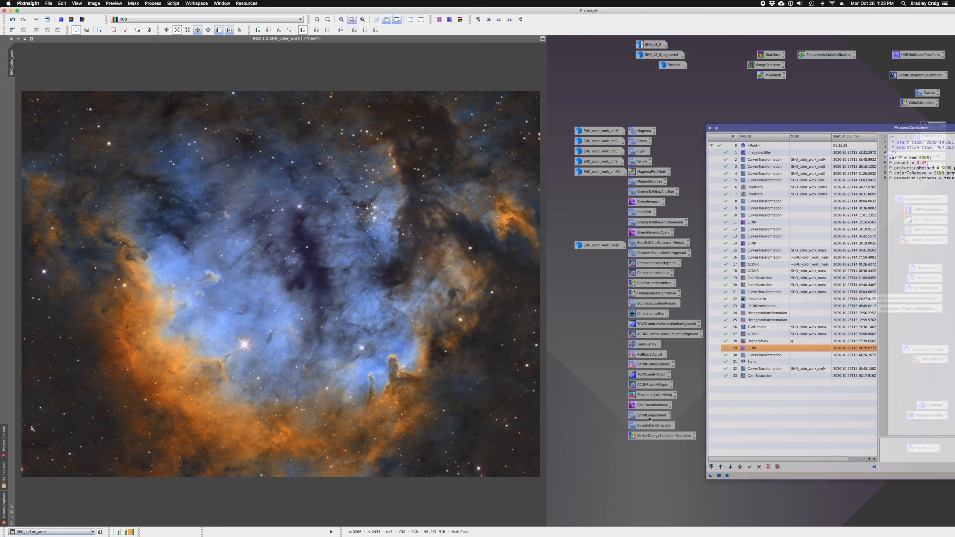
Step: Open the saved SmallCadjustment curves, check the CIE c* curve, apply them to SHO_color_work, and close CurvesTransformation
double_click(649, 416)
drag(649, 416, 692, 404)
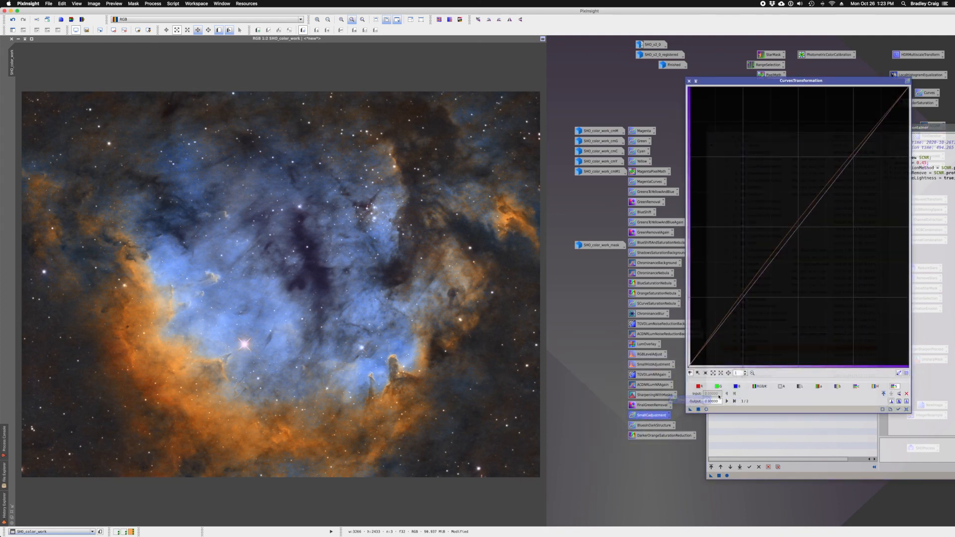
click(857, 387)
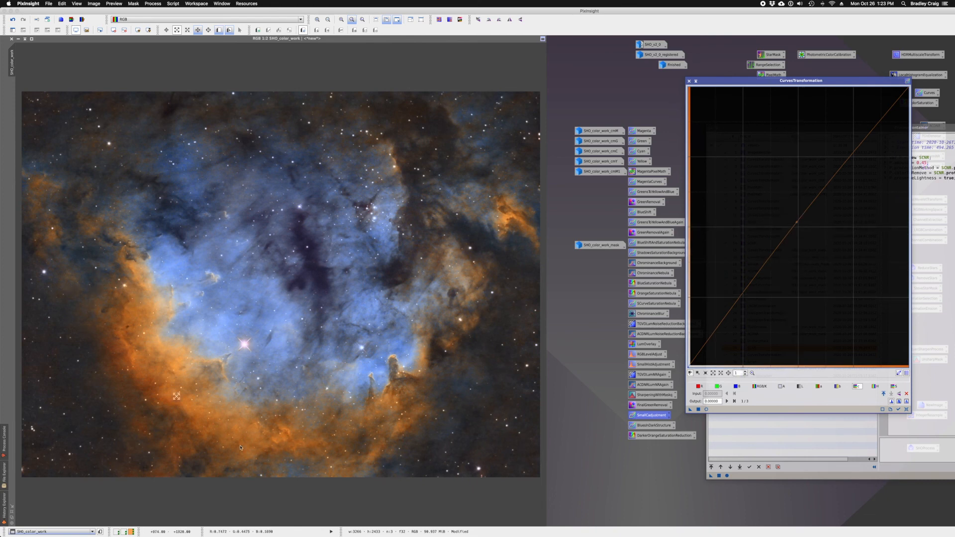
drag(689, 411, 305, 372)
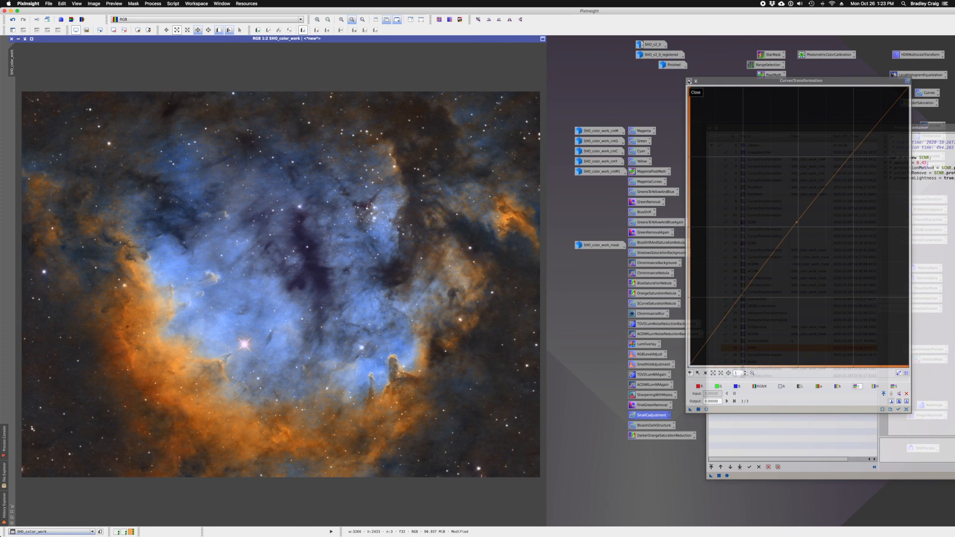
click(689, 81)
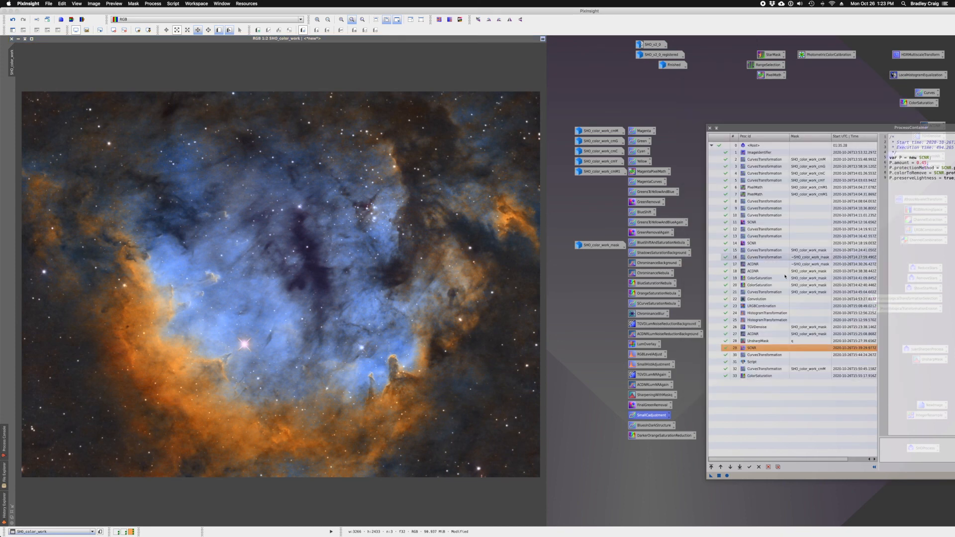
Step: Open history entry 30's CurvesTransformation to review its curve, and close it
click(661, 427)
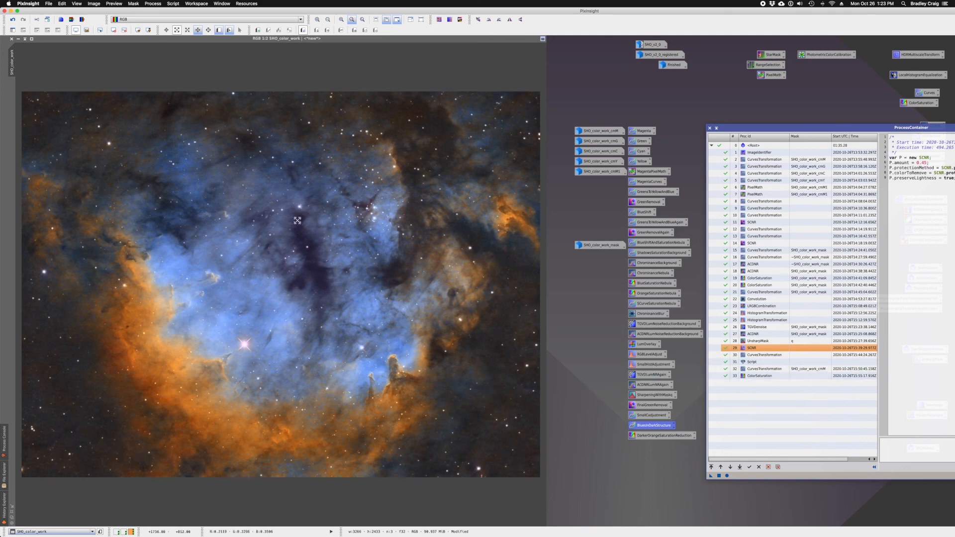
double_click(761, 356)
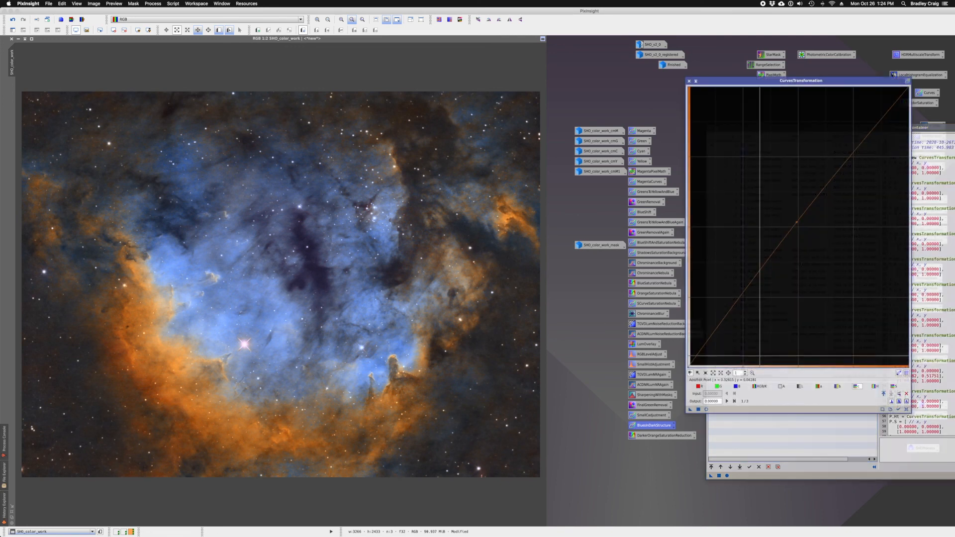
click(689, 81)
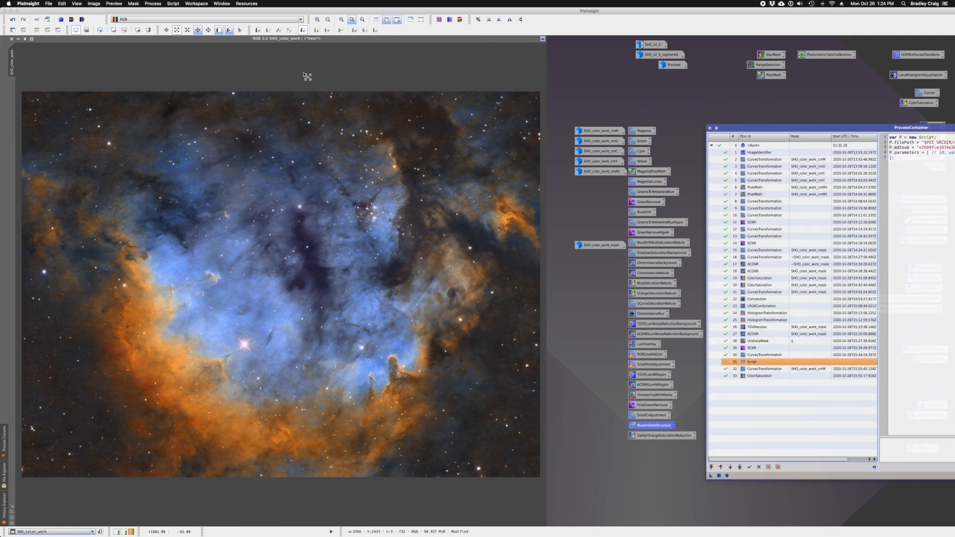
Step: Run the DarkStructureEnhance script on SHO_color_work with 8 layers to remove and 1 iteration
click(173, 4)
mouse_move(179, 66)
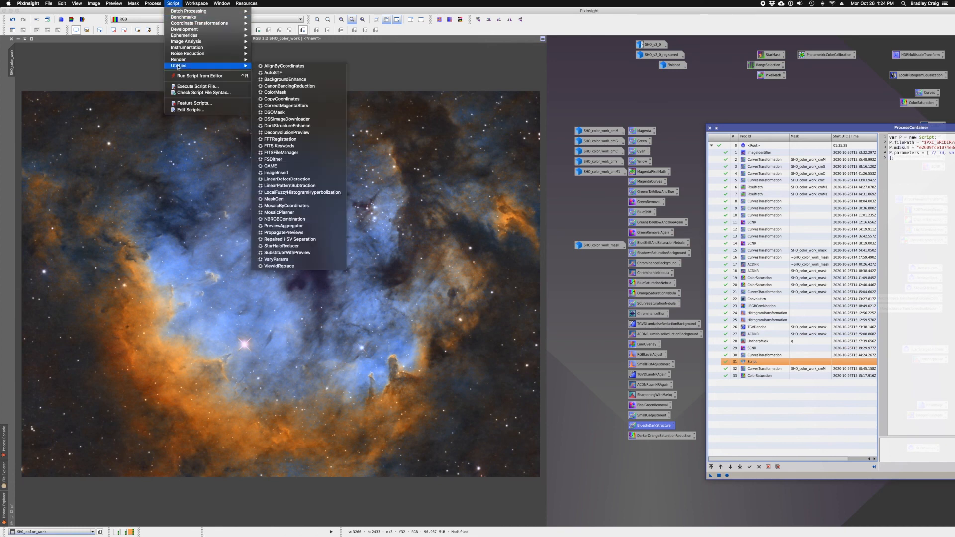
click(282, 126)
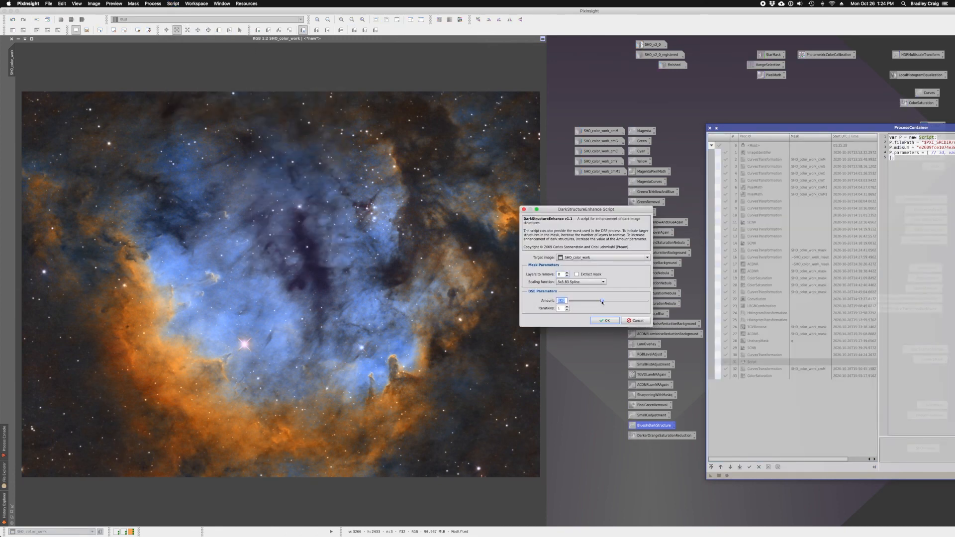
click(605, 321)
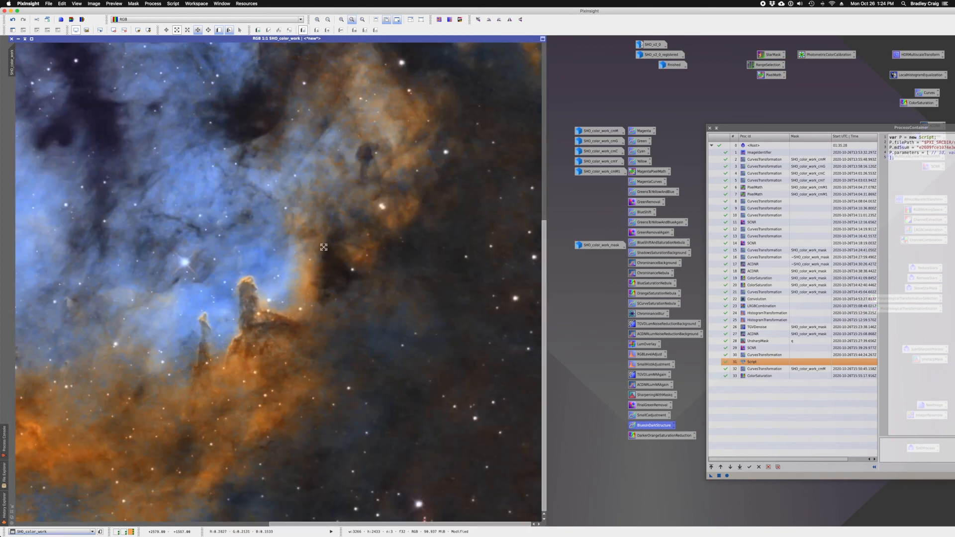
Step: Compare the whole nebula with the dark structure enhancement undone and redone
scroll(324, 248, down, 1)
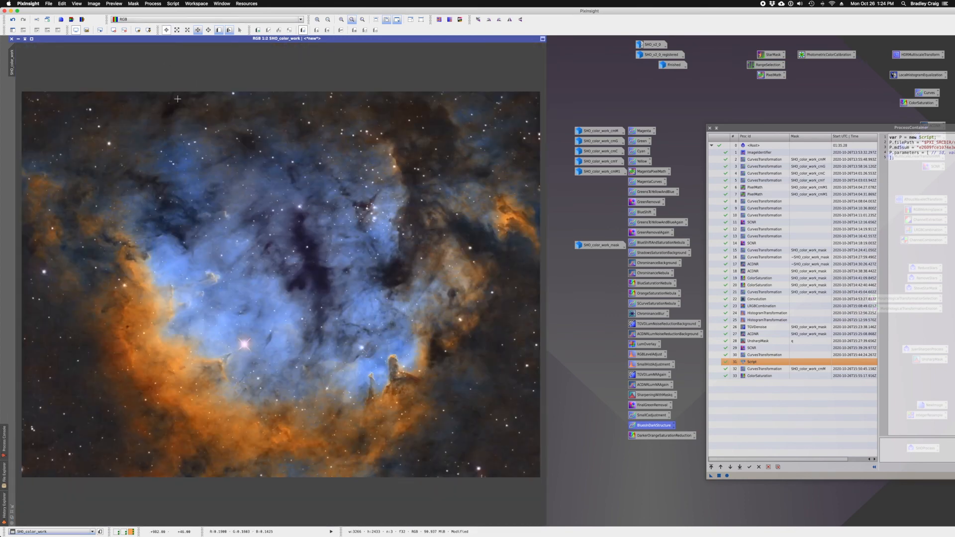
click(13, 19)
click(23, 20)
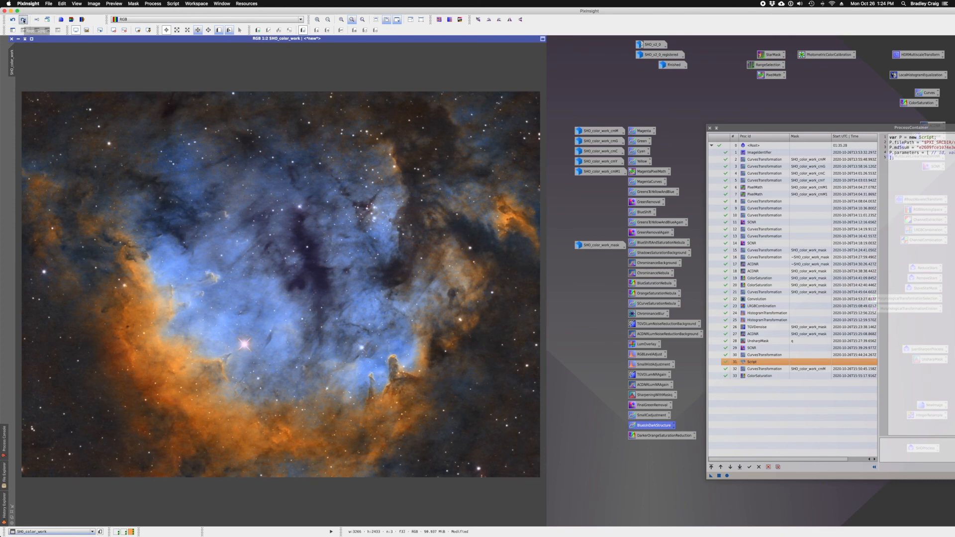
key(super+z)
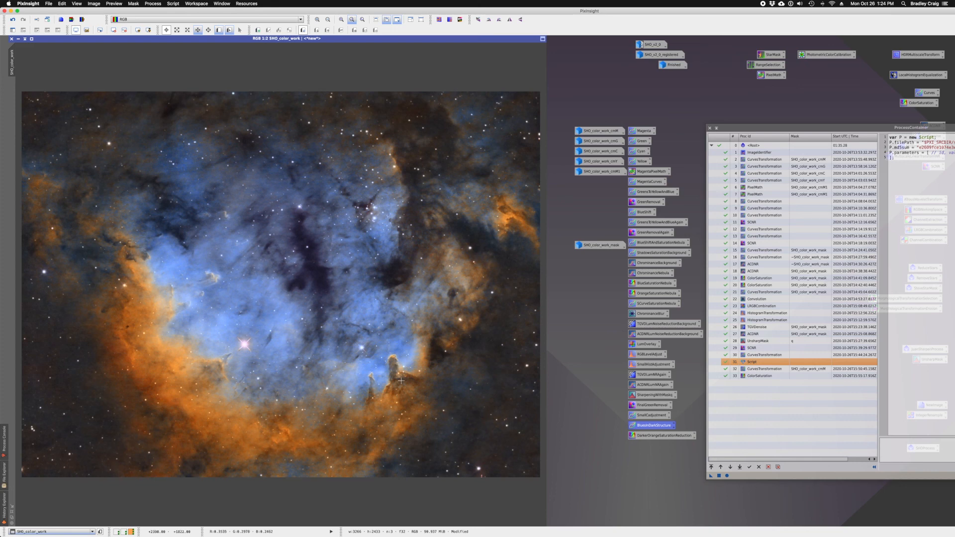
Step: Apply SHO_color_work_cmM as a mask to SHO_color_work, discard the accidental clone of the mask, and minimize the mask image
click(770, 369)
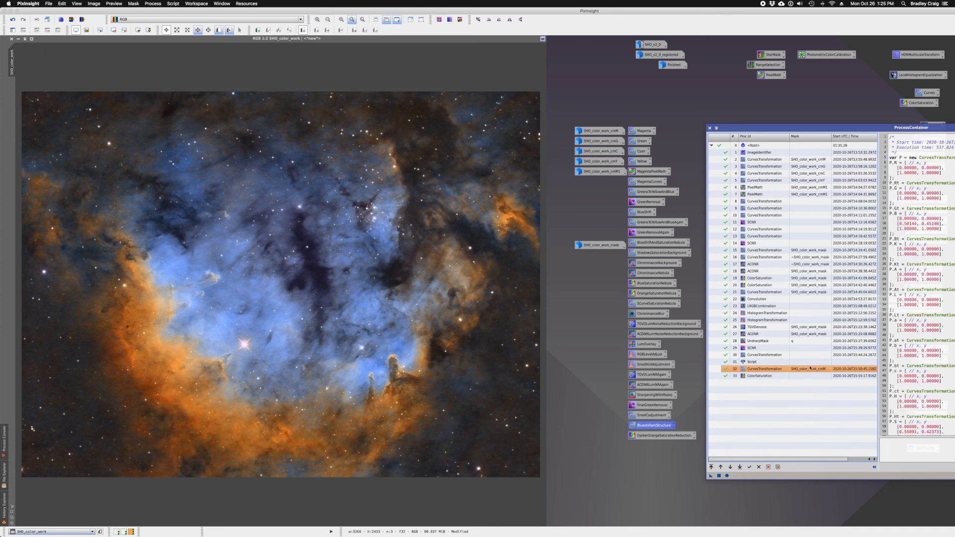
double_click(605, 134)
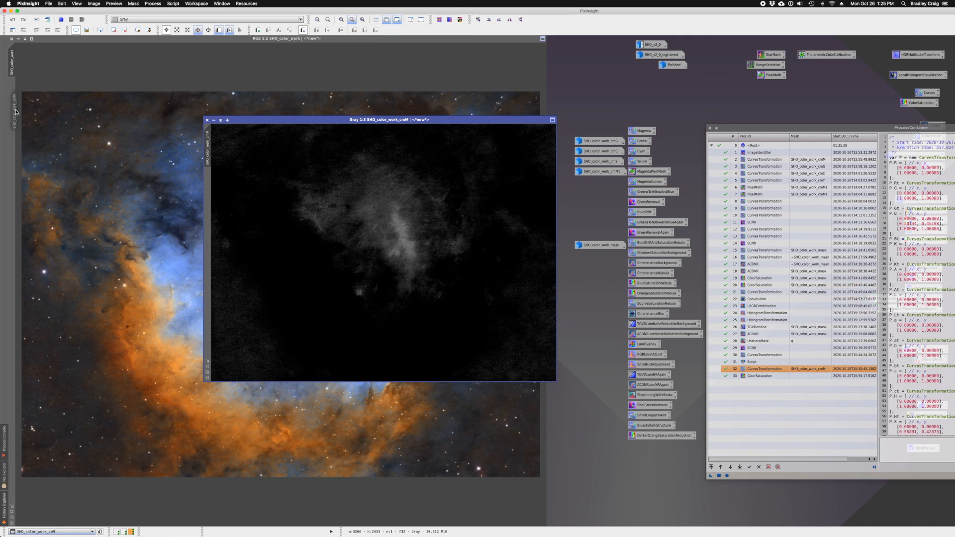
drag(17, 109, 16, 109)
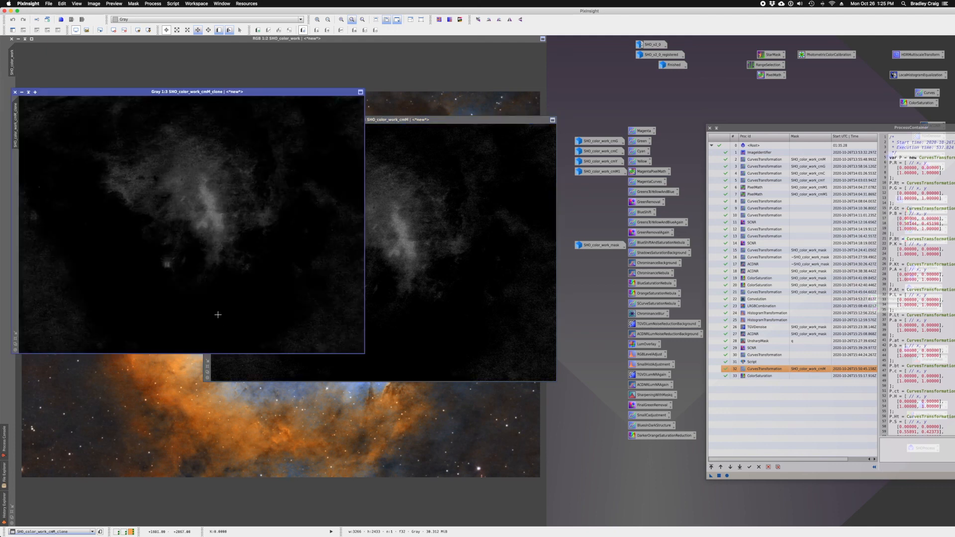
click(15, 92)
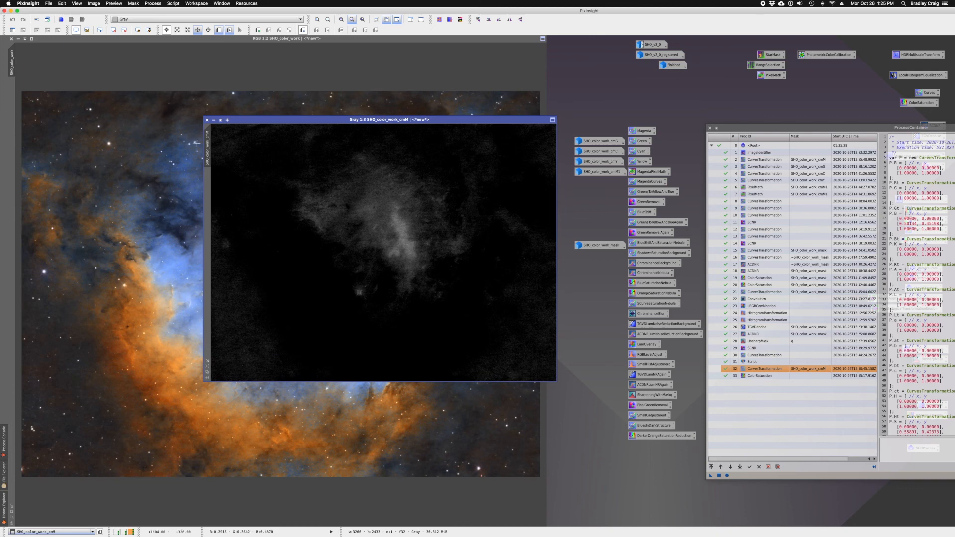
drag(207, 146, 17, 83)
click(214, 120)
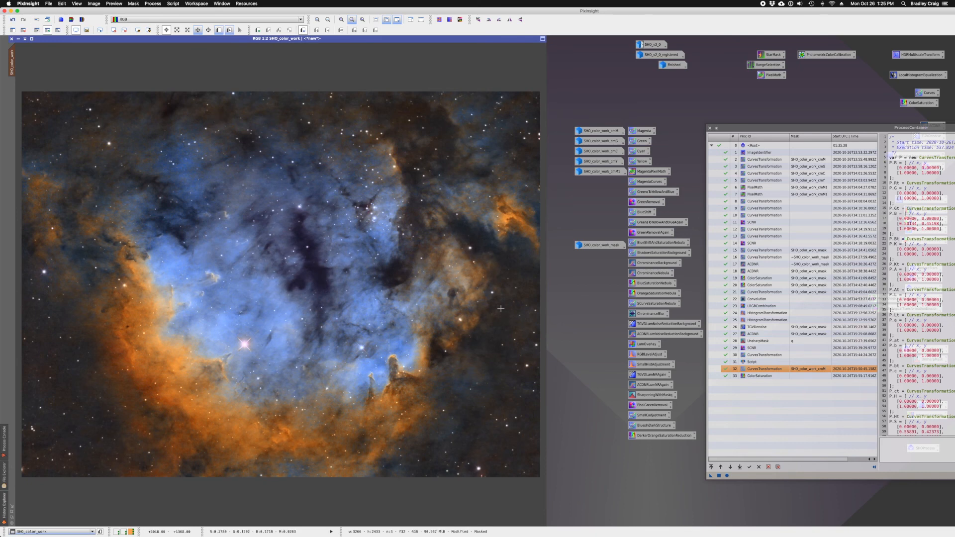
Step: Open history entry 32's CurvesTransformation, check its saturation and blue curves, and apply it to the masked SHO_color_work
double_click(764, 369)
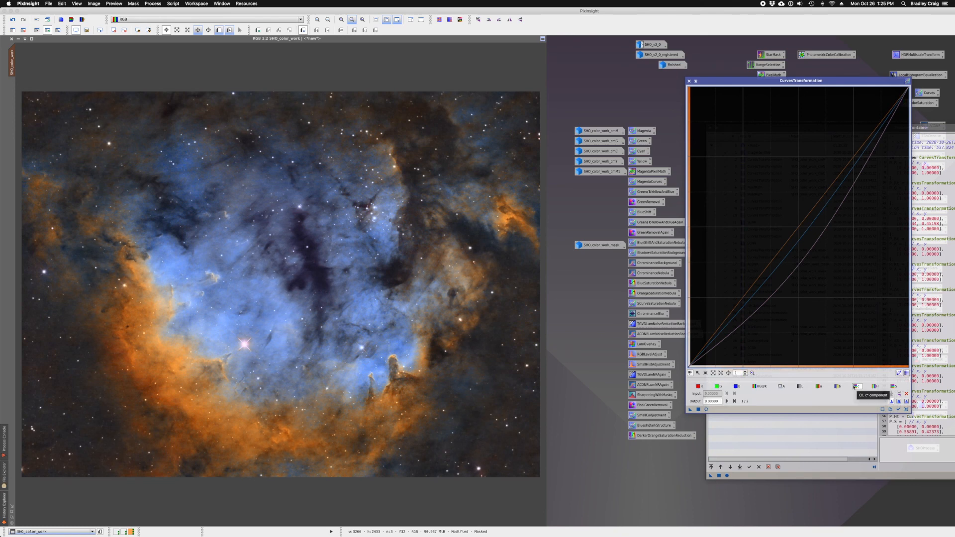
click(894, 386)
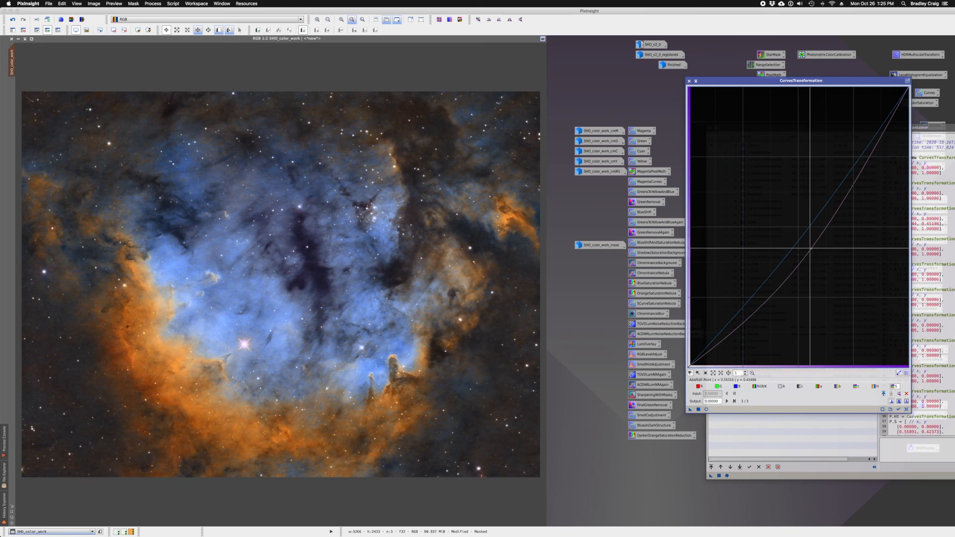
click(737, 386)
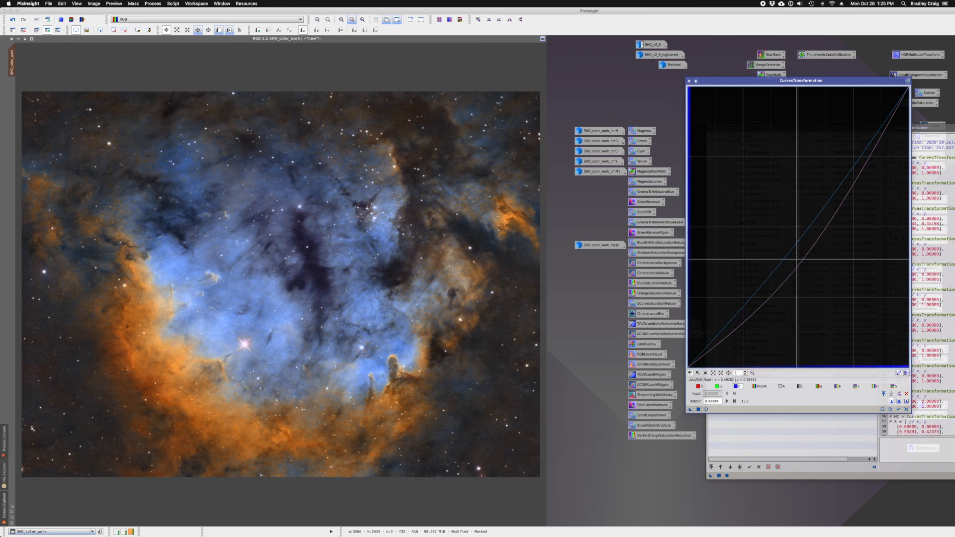
drag(690, 410, 291, 273)
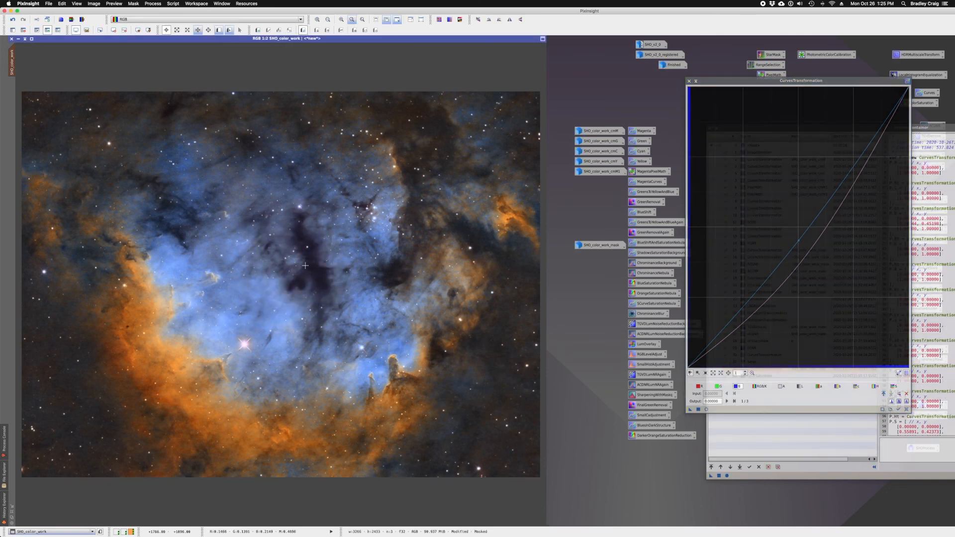
Step: Compare the nebula's central dark lane with the masked curves adjustment undone and redone
scroll(306, 269, up, 2)
scroll(306, 268, down, 1)
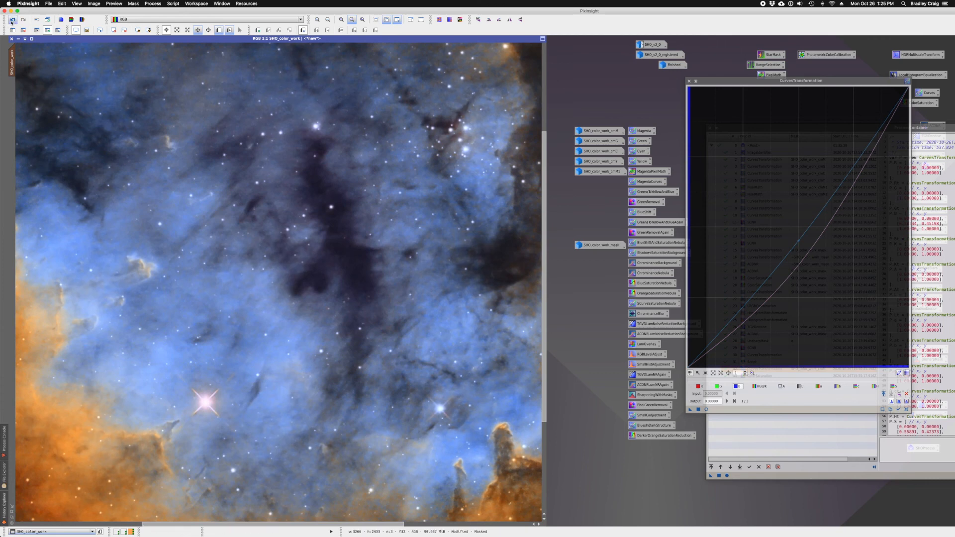
scroll(135, 85, up, 1)
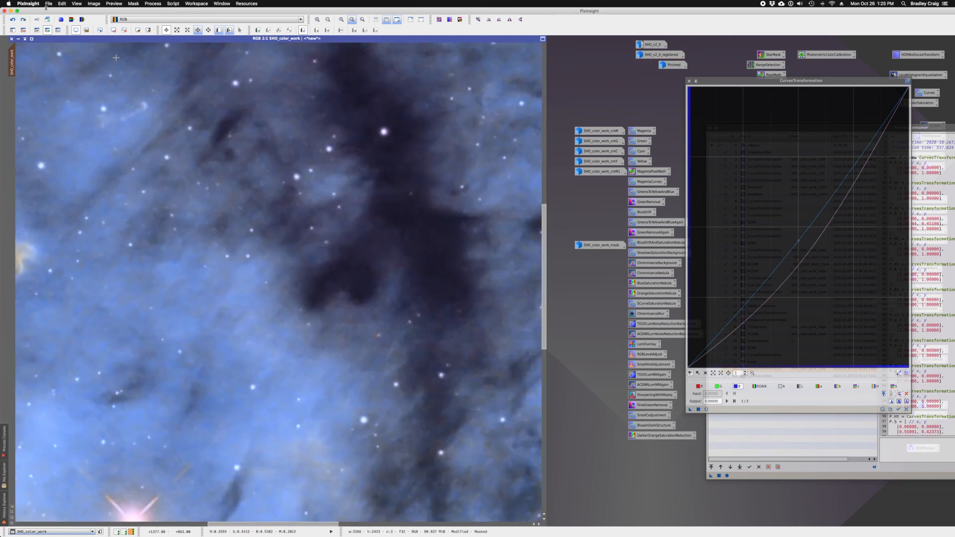
click(24, 19)
Step: Apply the same curves to SHO_color_work a second time, close CurvesTransformation, and remove the mask
drag(691, 409, 358, 276)
scroll(359, 275, down, 4)
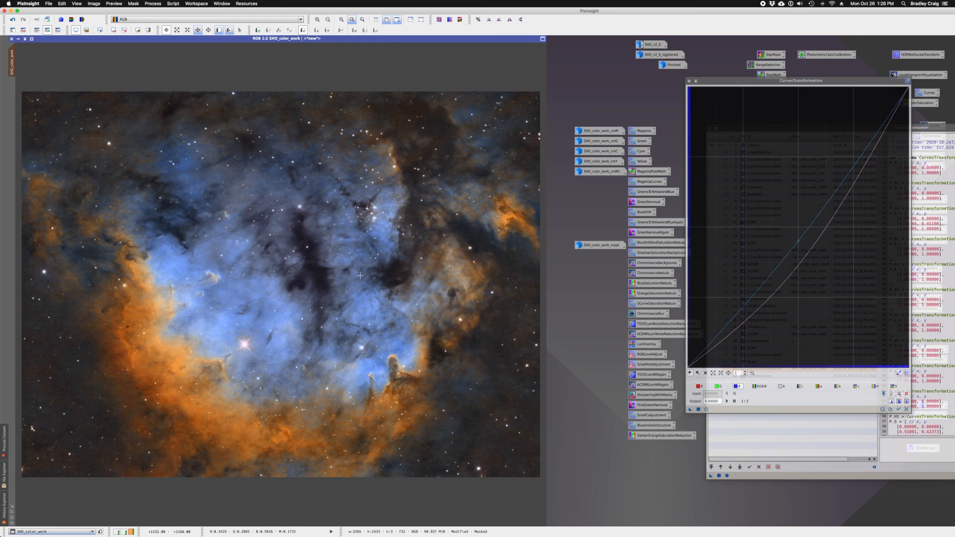
click(690, 82)
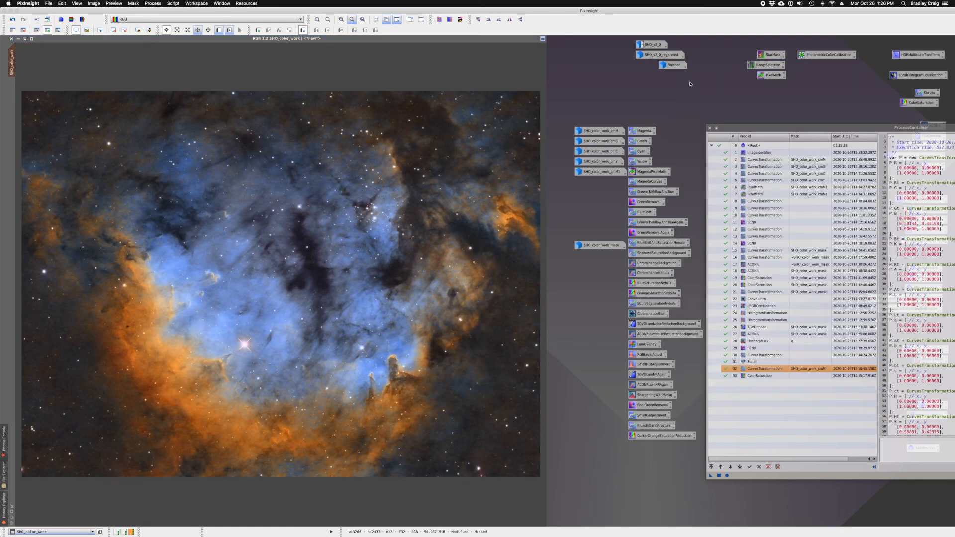
click(23, 29)
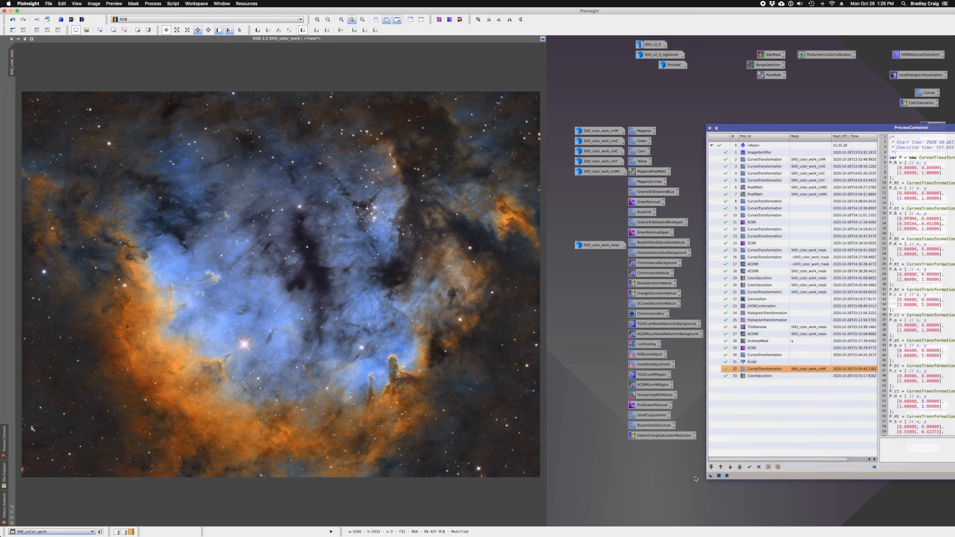
Step: Open history entry 33's ColorSaturation with hue shift 0.448, apply it to SHO_color_work, and close the process
double_click(757, 376)
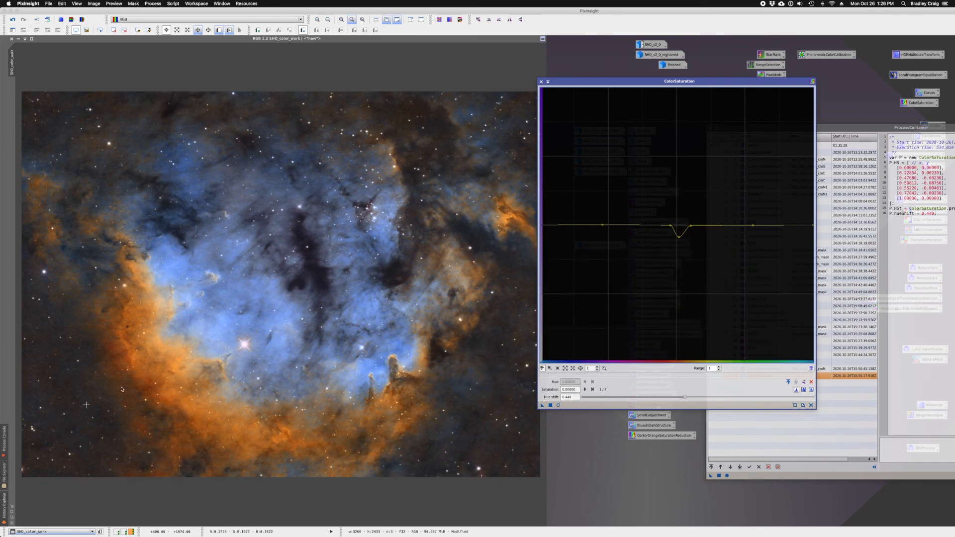
click(145, 388)
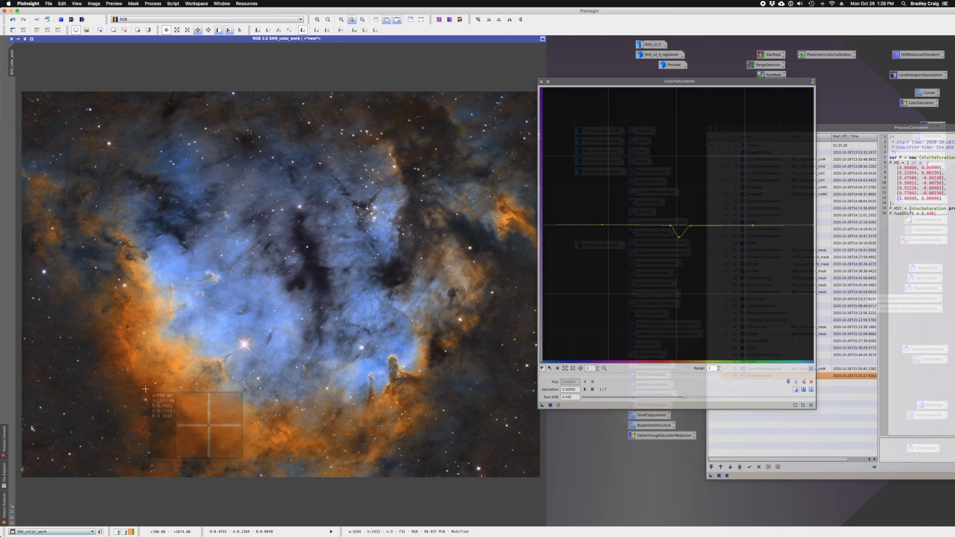
drag(542, 407, 316, 375)
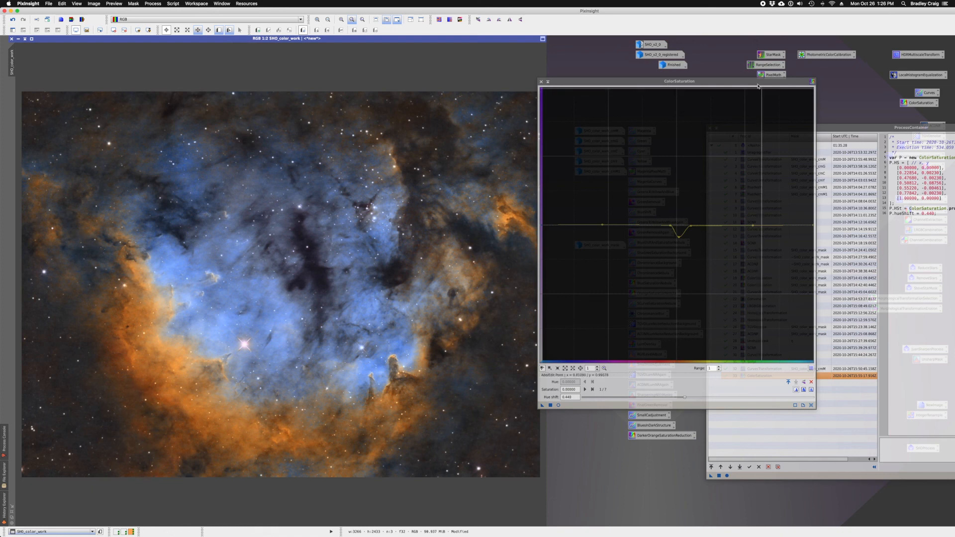
click(542, 82)
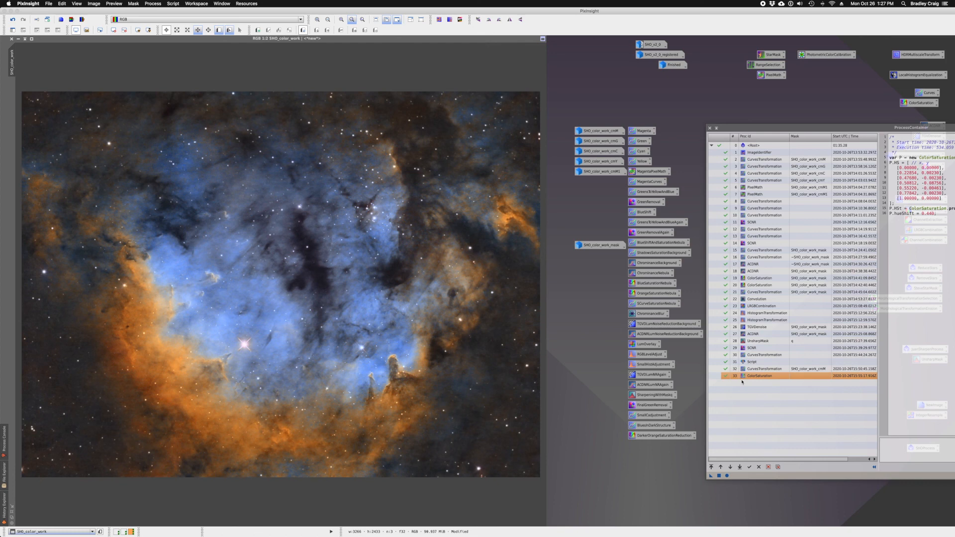
Step: Open SHO_v2_0_registered at the same size as SHO_color_work and switch repeatedly between the two images to compare them
double_click(653, 55)
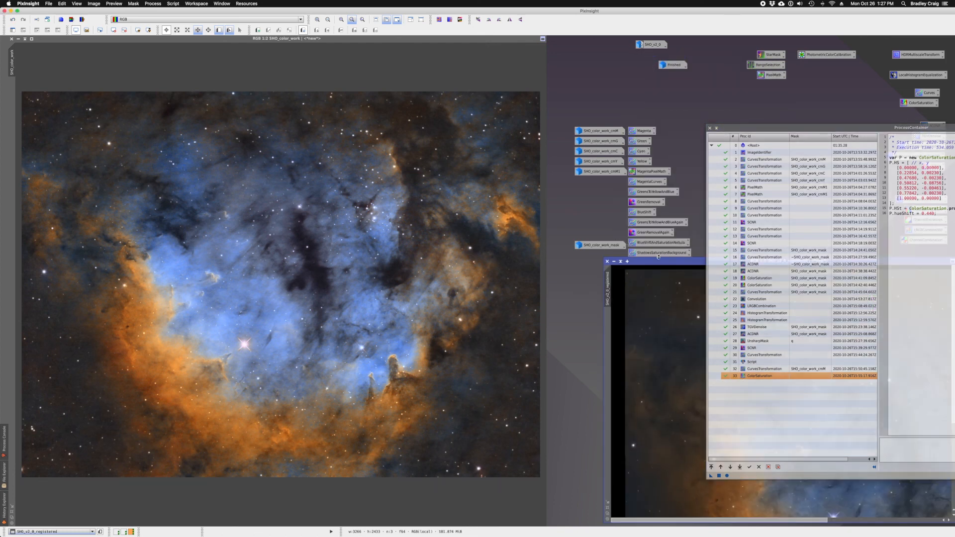
double_click(660, 262)
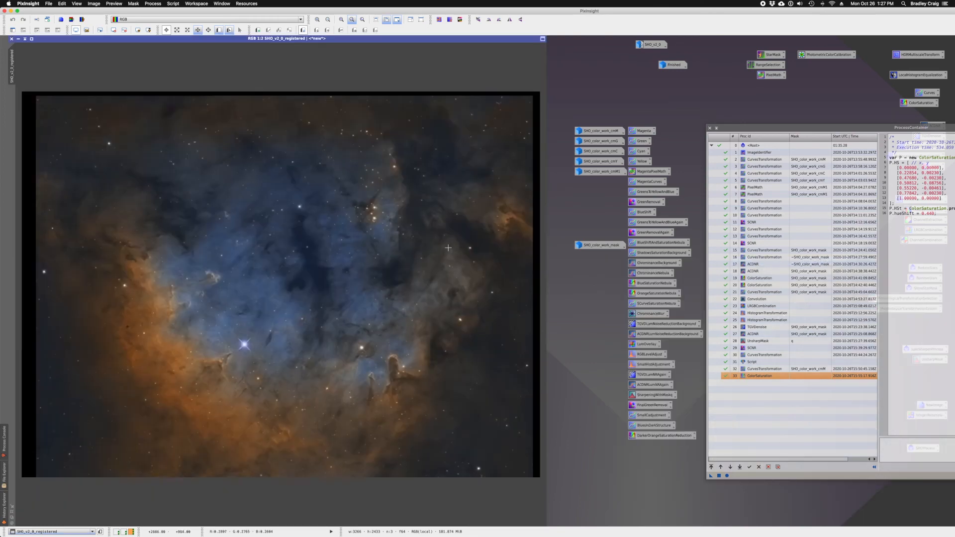
key(super+Page_Down)
key(super+Page_Down)
key(super+Page_Down)
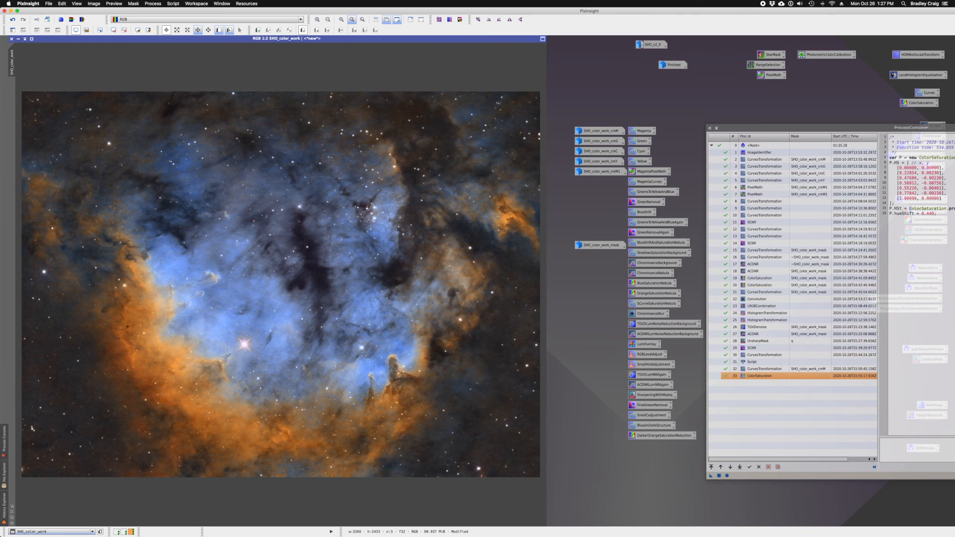
key(super+Page_Down)
key(super+Page_Down)
key(super+Page_Down)
key(super+Page_Down)
key(super+Page_Down)
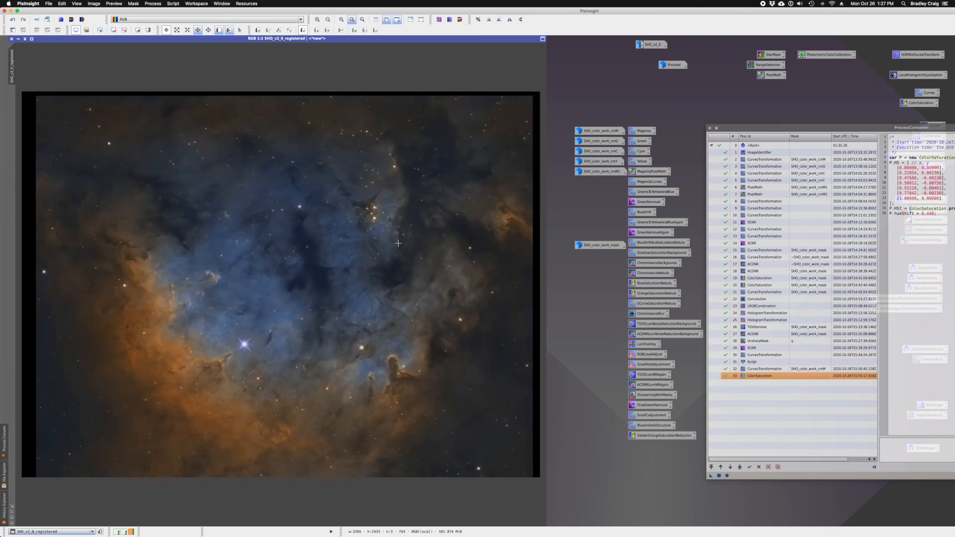
key(super+Page_Down)
key(super+Page_Down)
key(super+Page_Down)
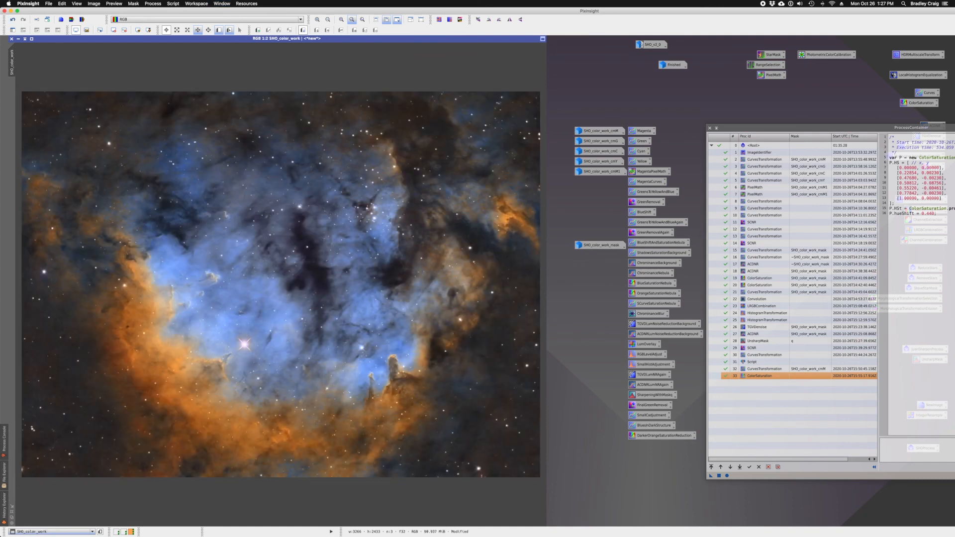
key(super+Page_Down)
key(super+Page_Down)
key(super+Page_Down)
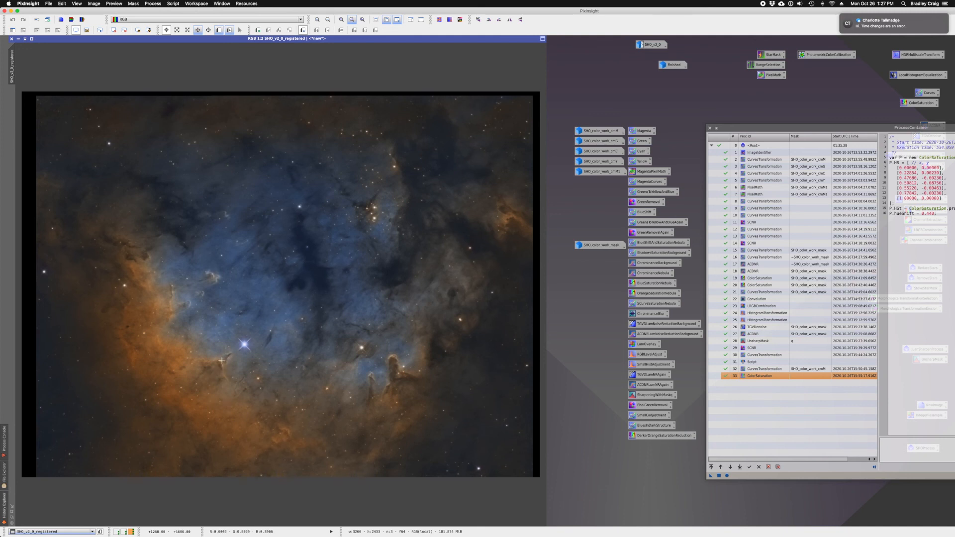
key(ctrl+Tab)
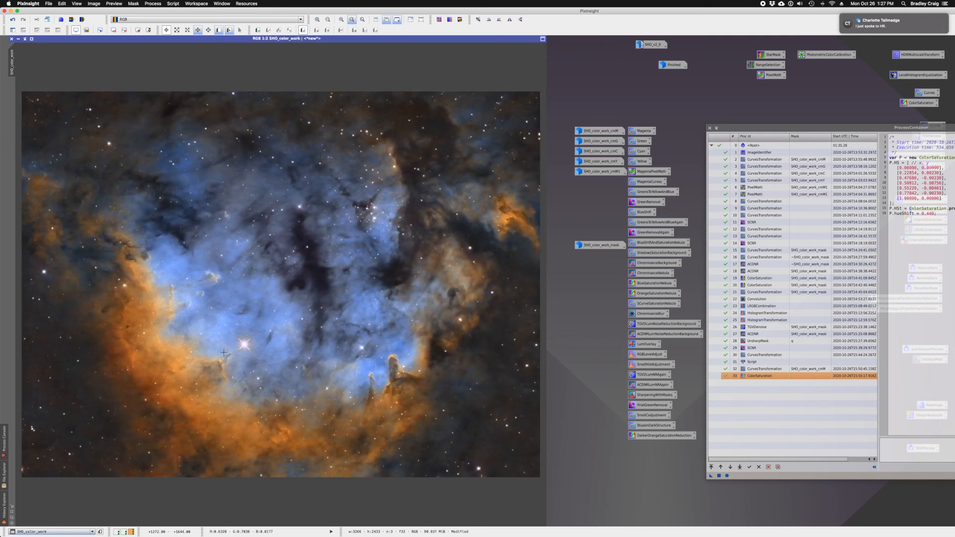
key(ctrl+Tab)
key(ctrl+Tab)
key(ctrl+Tab)
key(ctrl+Tab)
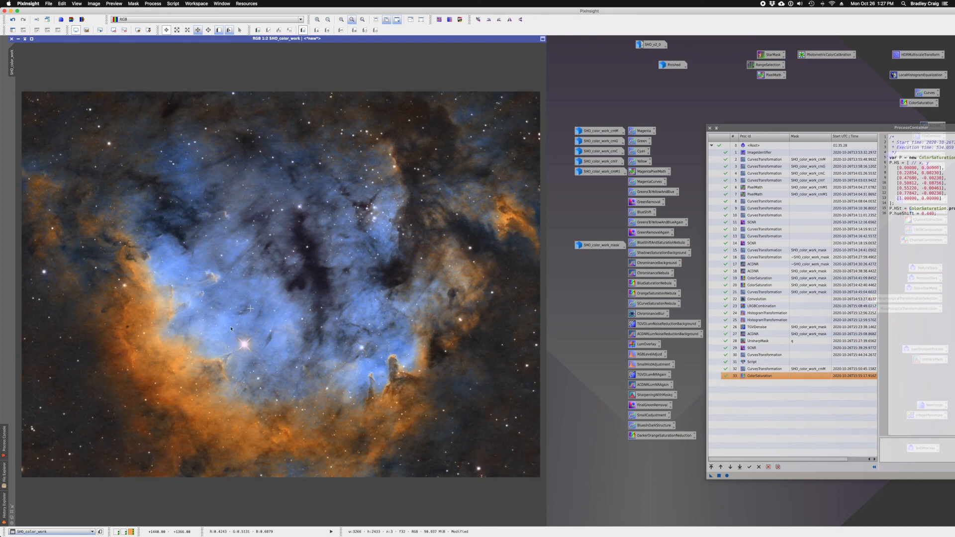
Step: Open the History Explorer, step L_finished back to its initial state and forward to entry 12, and show SHO_color_work's history
click(5, 519)
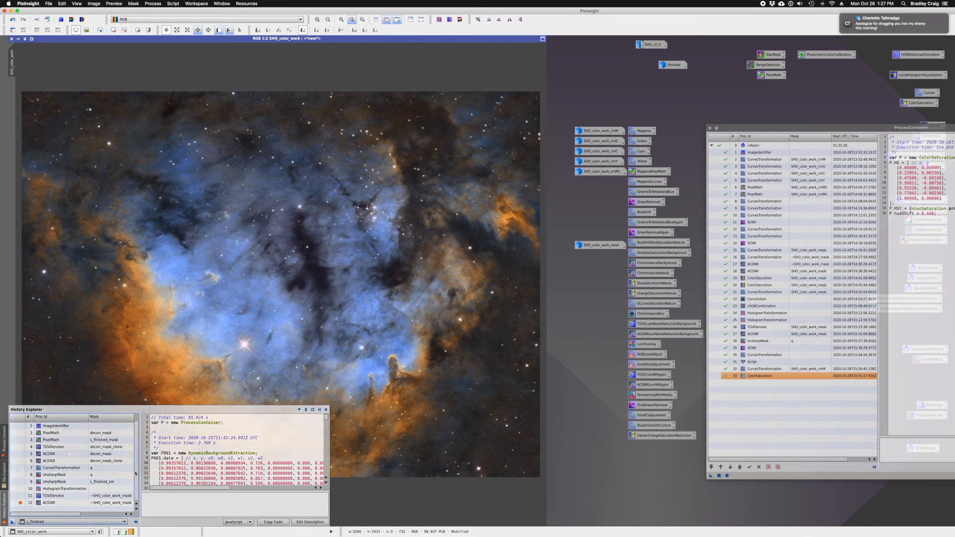
drag(136, 474, 135, 460)
double_click(22, 428)
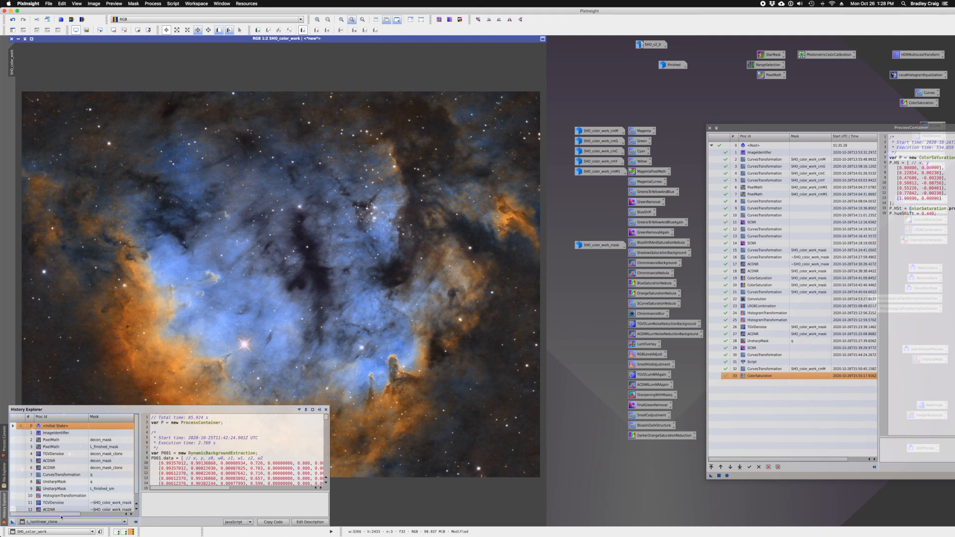
click(28, 508)
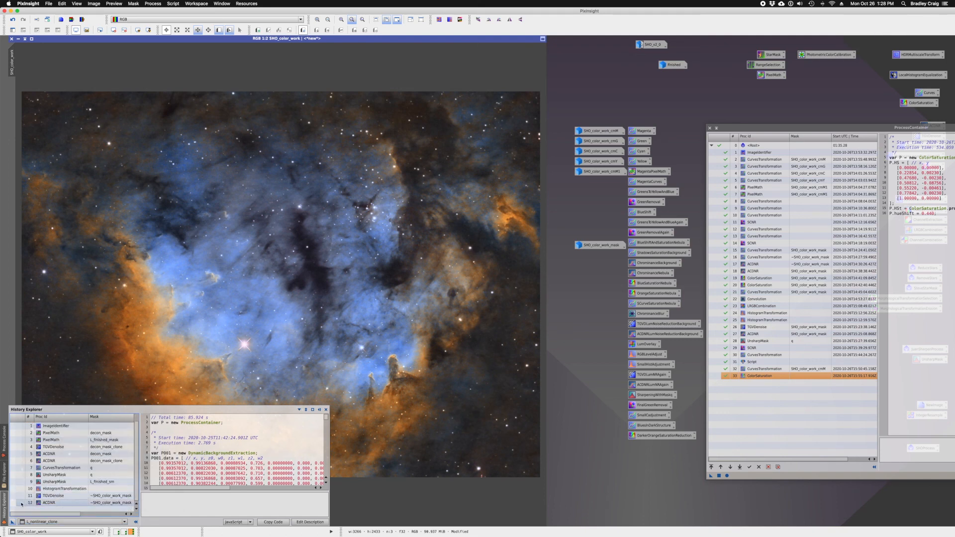
click(50, 522)
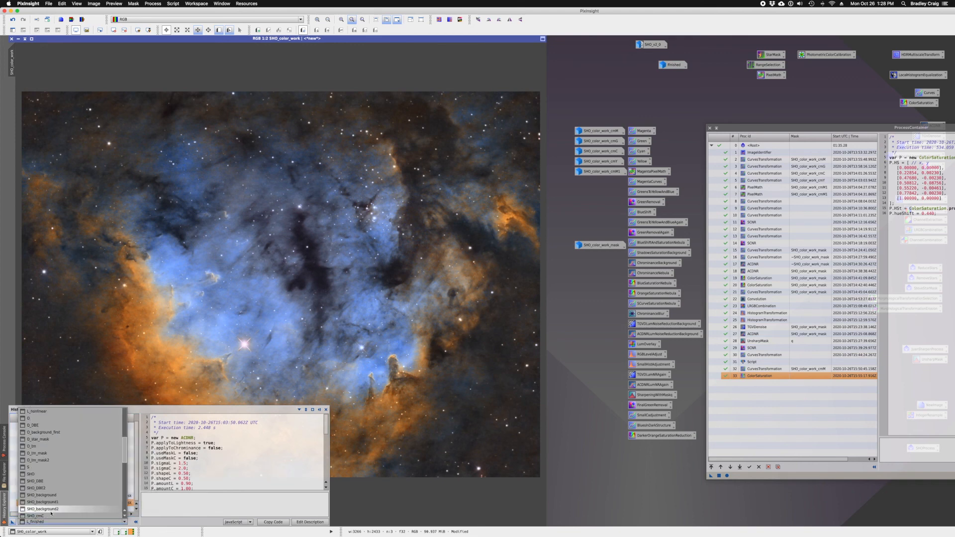
scroll(67, 508, down, 3)
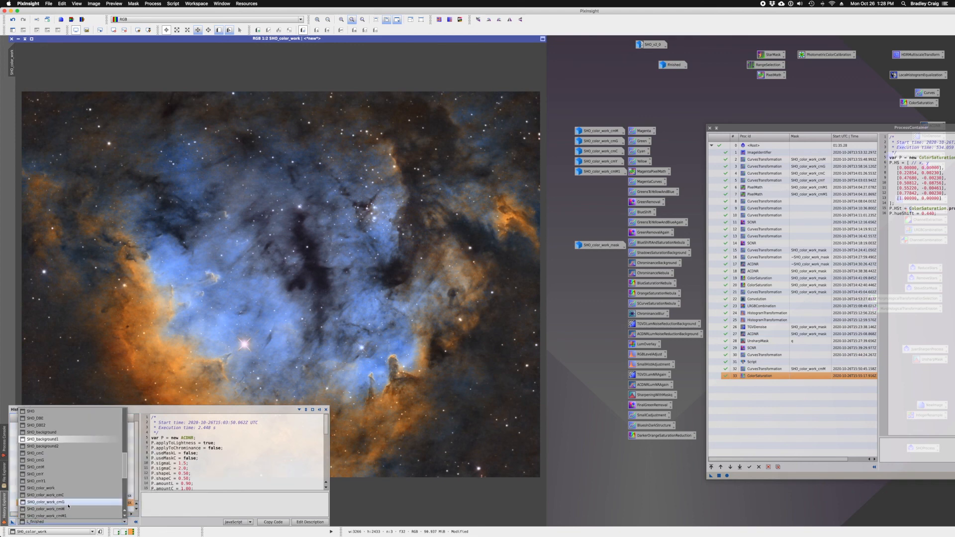
click(67, 489)
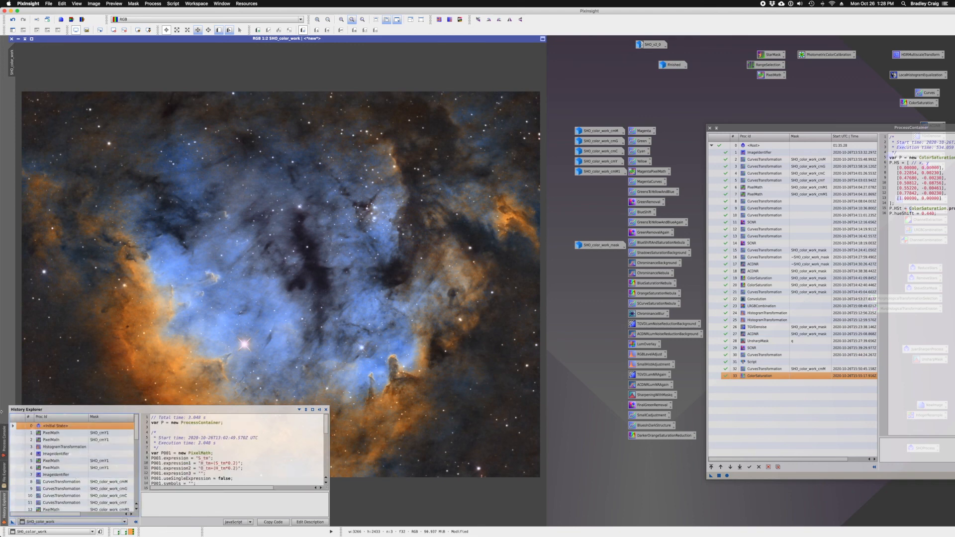
Step: View SHO_color_work in its initial state, and return it to history entry 39, ColorSaturation
double_click(20, 428)
scroll(25, 435, down, 5)
scroll(25, 435, down, 3)
scroll(59, 497, right, 5)
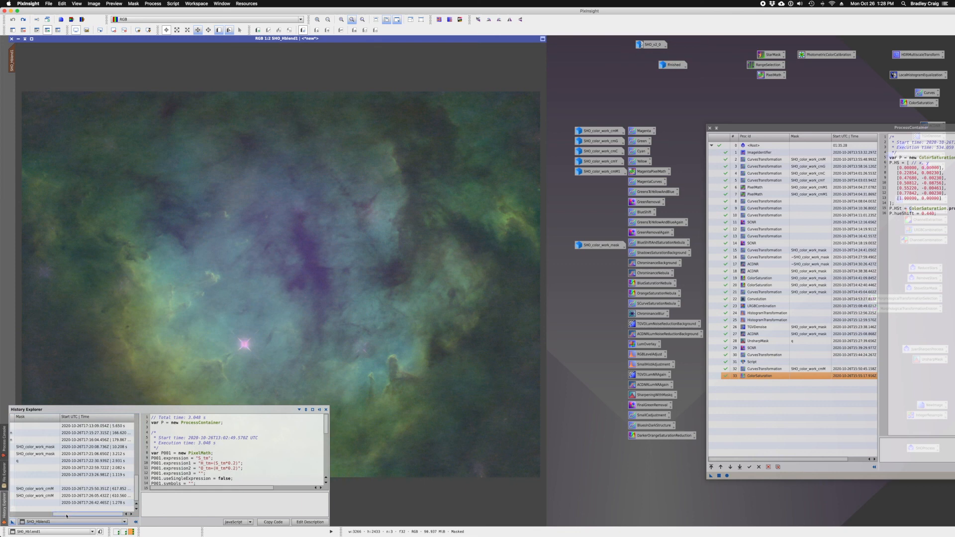
scroll(59, 511, left, 5)
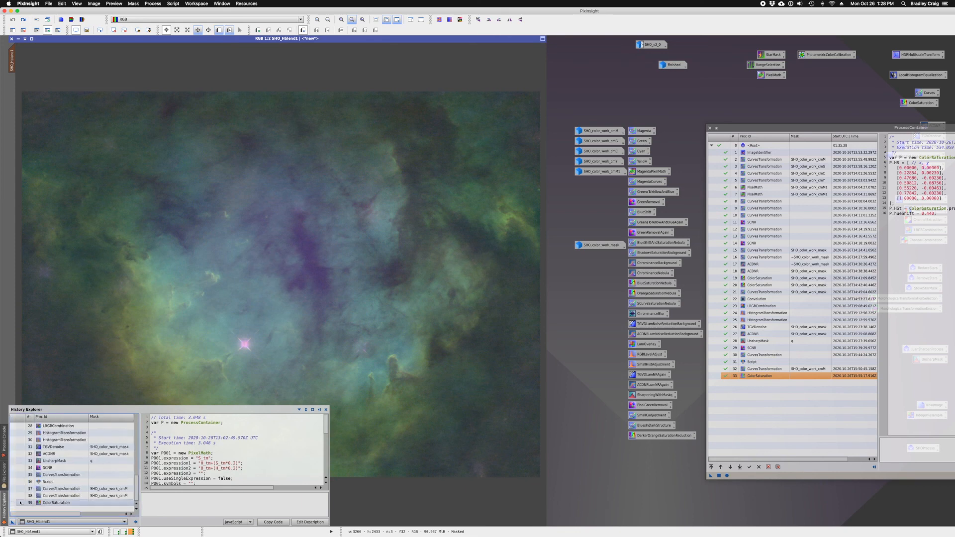
double_click(21, 503)
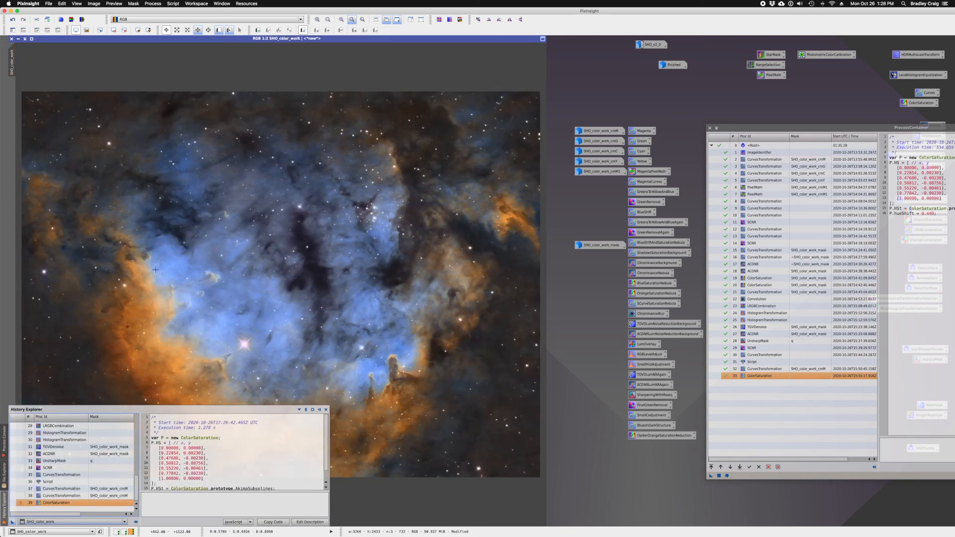